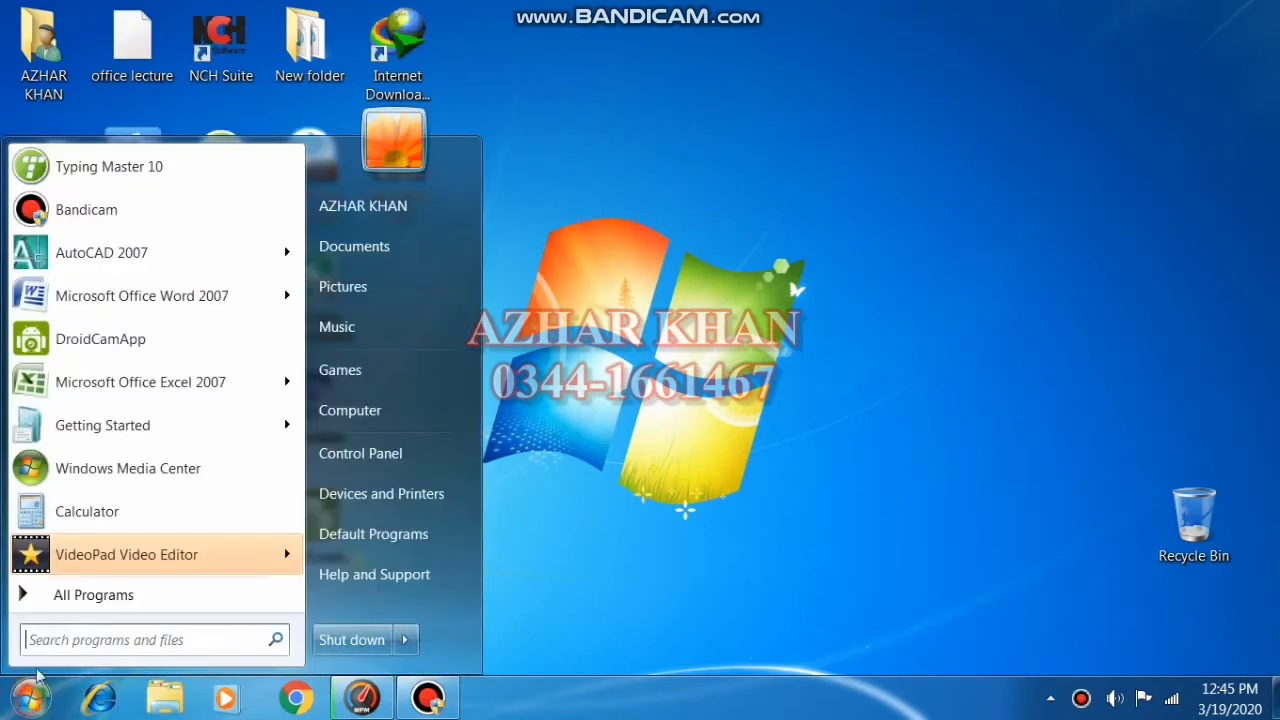
- Launch Microsoft Office Excel 2007 from the Microsoft Office program group
{"action": "left_click", "coordinate": [62, 600]}
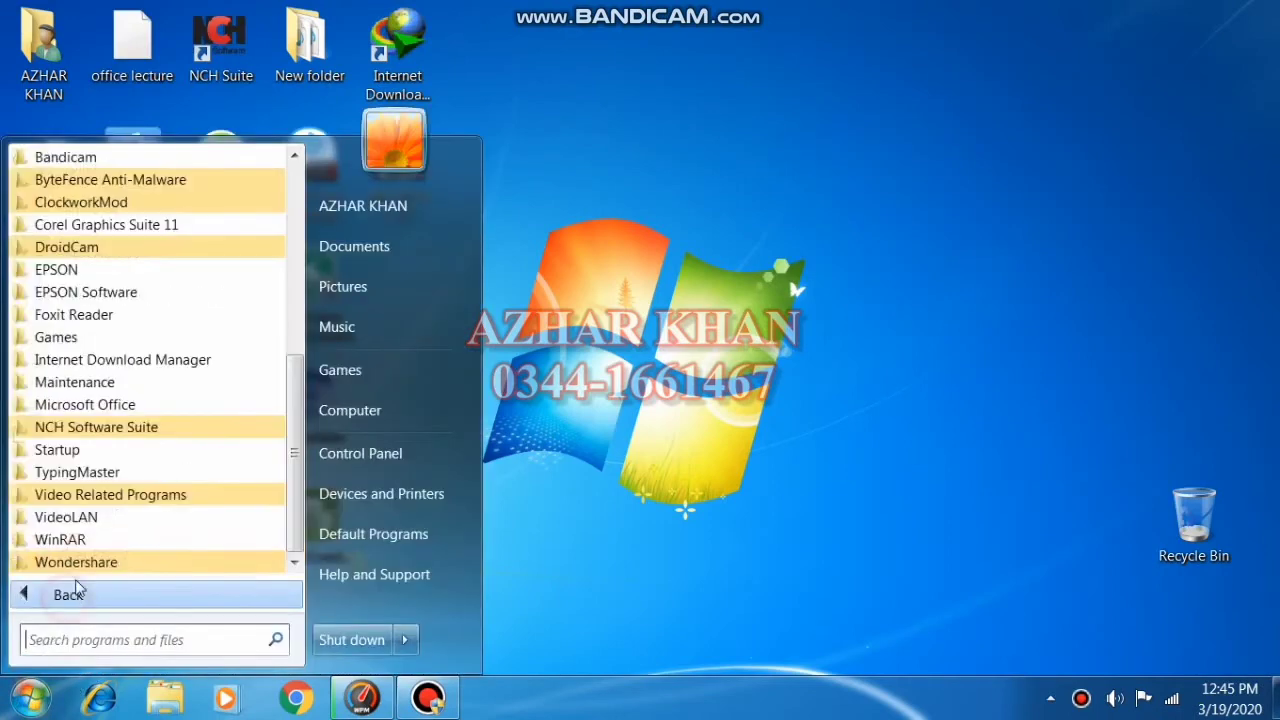
{"action": "left_click", "coordinate": [89, 405]}
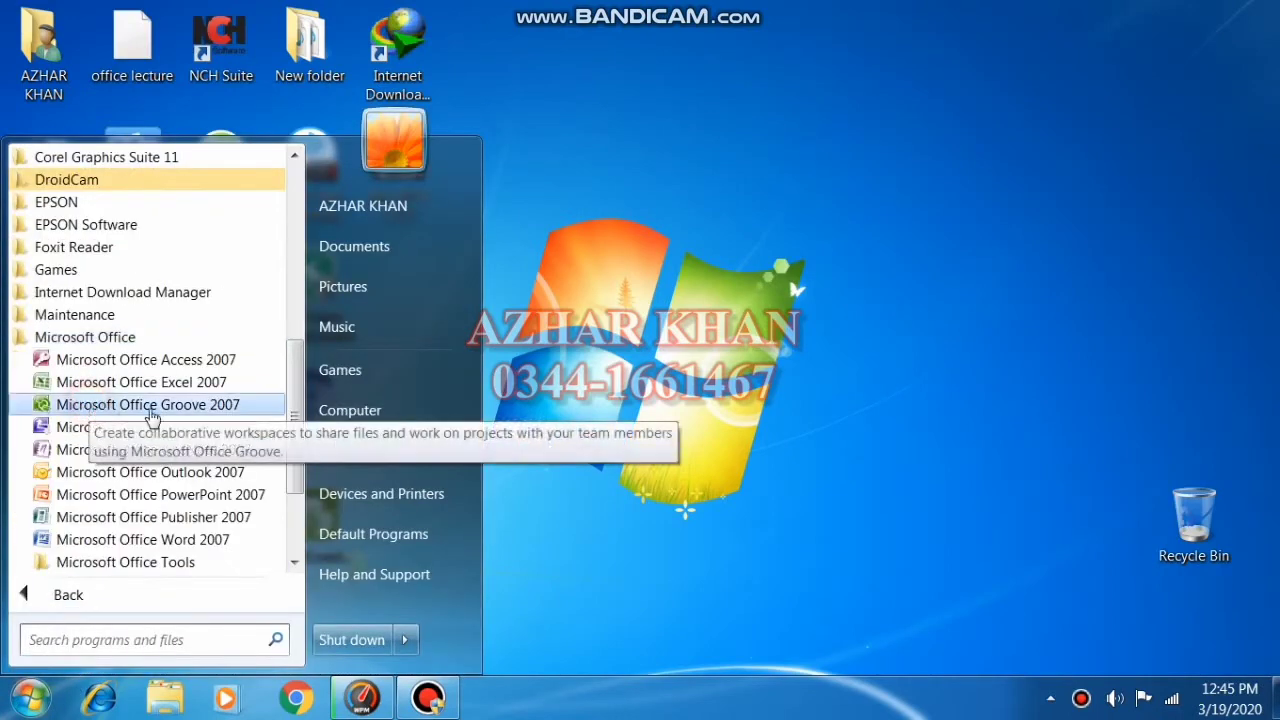
{"action": "left_click", "coordinate": [119, 388]}
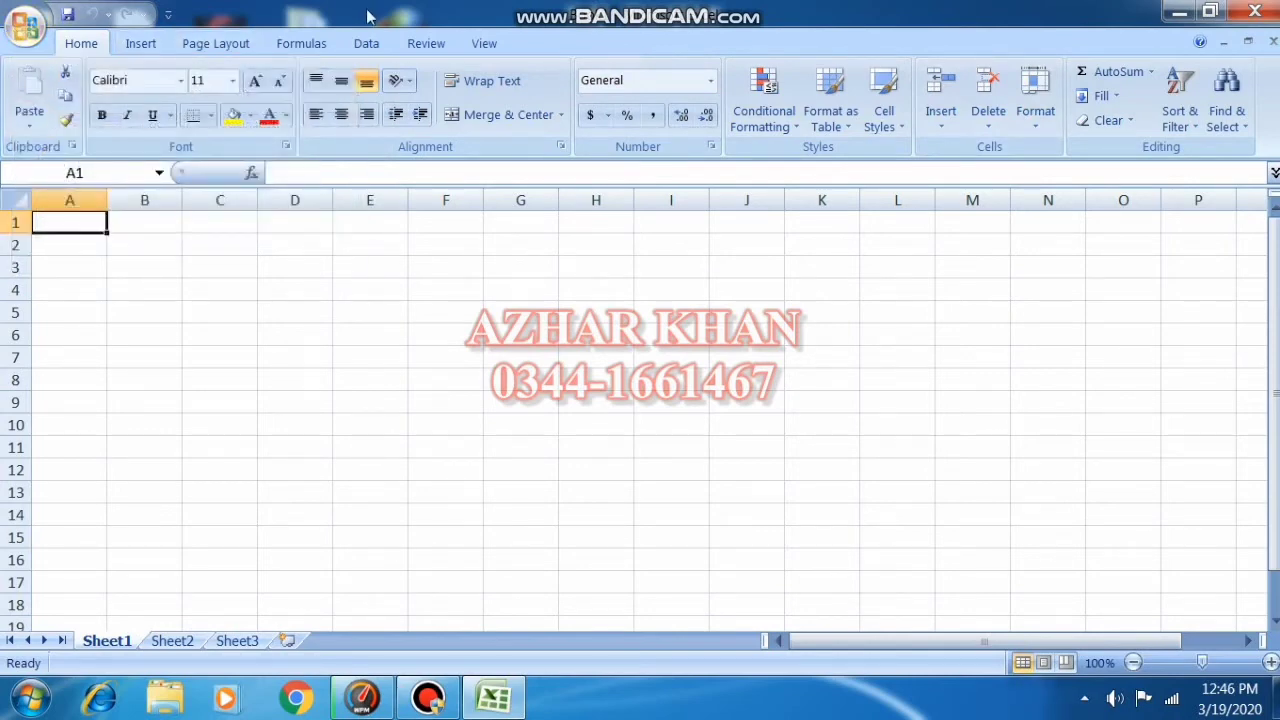
- Select cells B5, F7 and F9 in turn, checking each address and the formula bar for the first two
{"action": "left_click", "coordinate": [158, 314]}
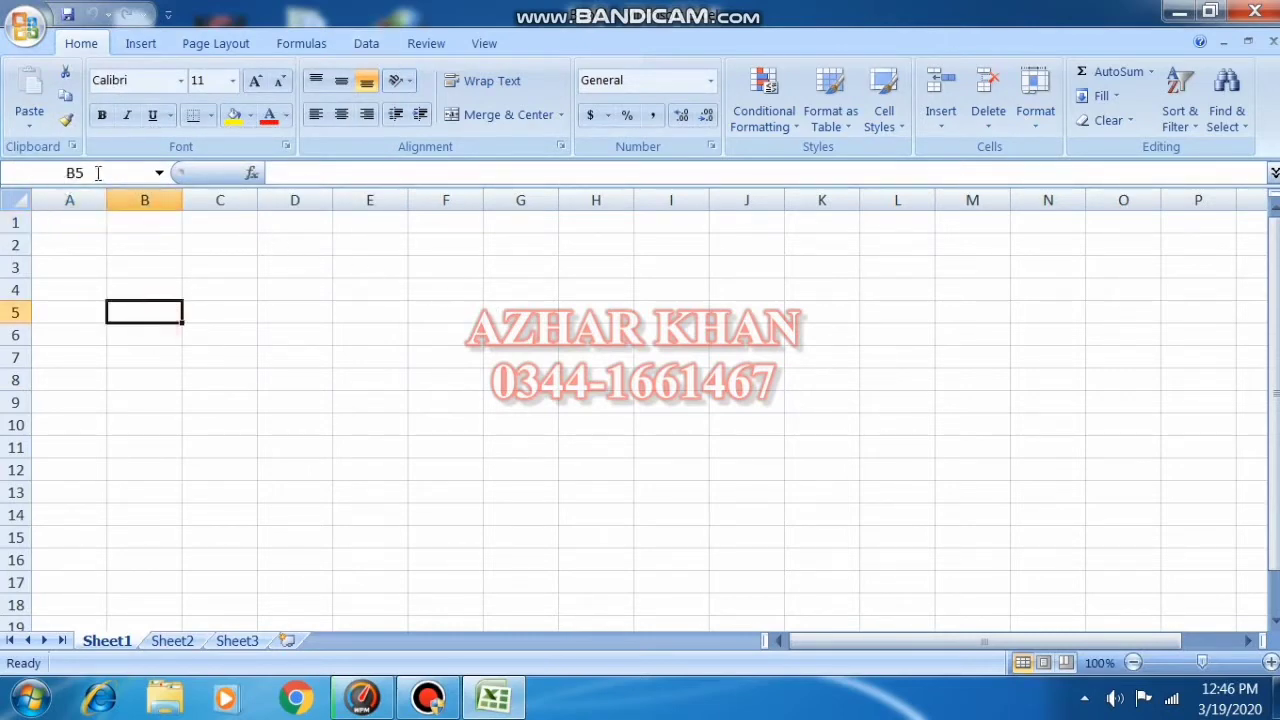
{"action": "left_click", "coordinate": [335, 173]}
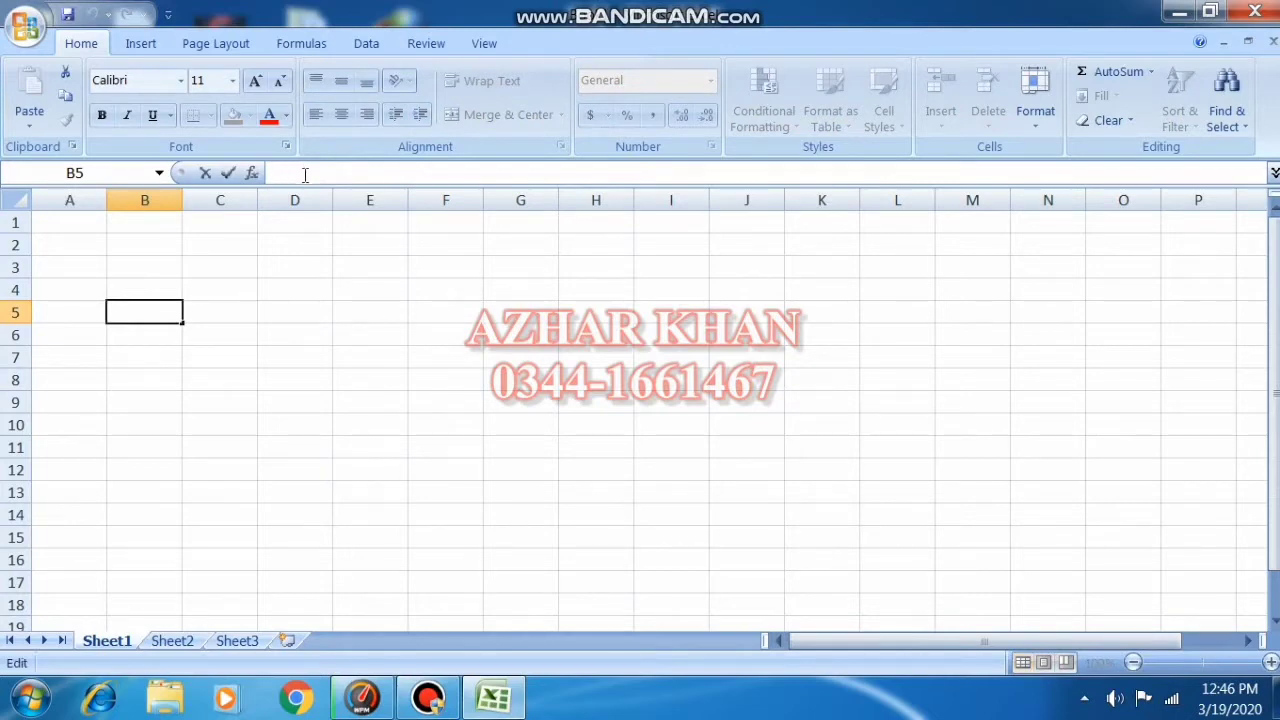
{"action": "left_click", "coordinate": [423, 365]}
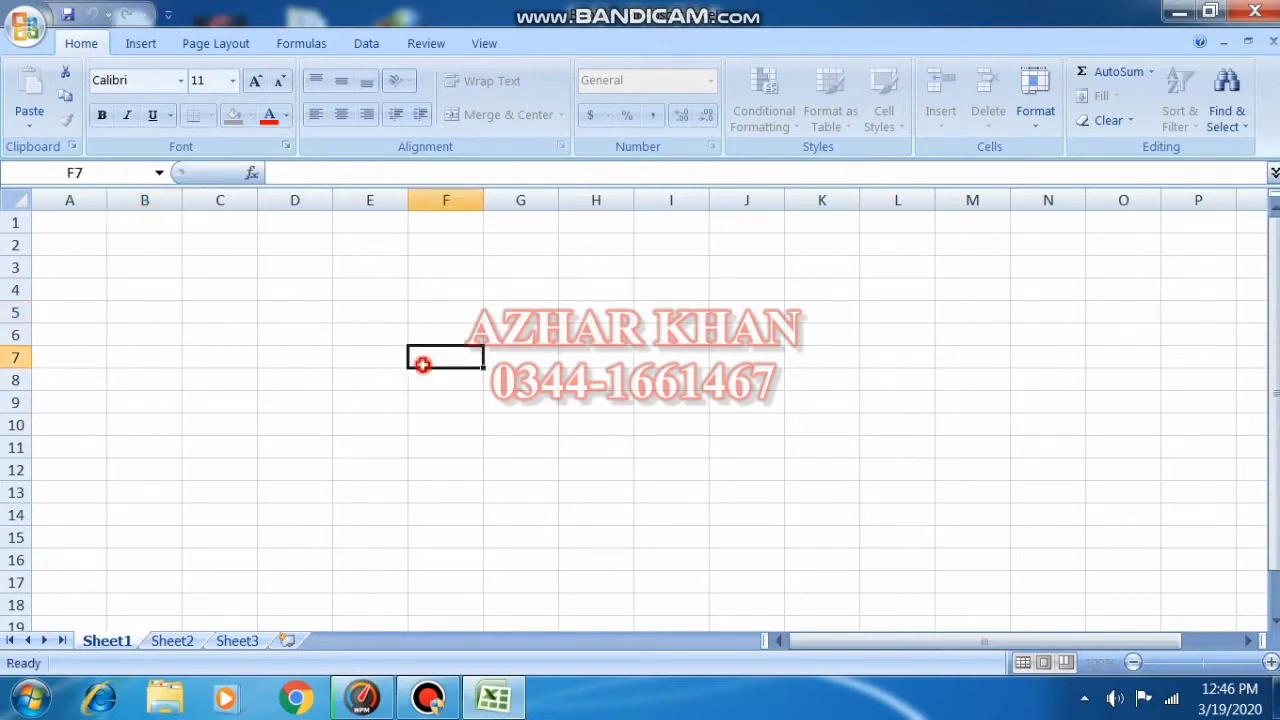
{"action": "left_click", "coordinate": [285, 173]}
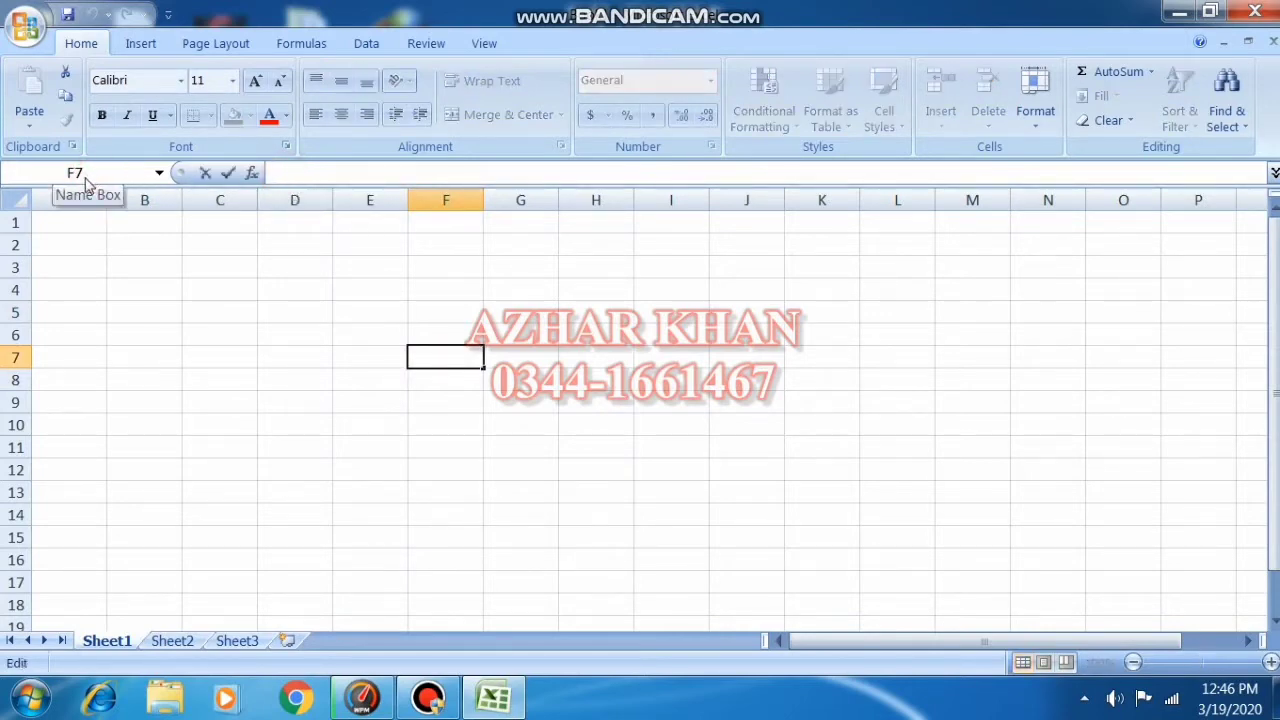
{"action": "left_click", "coordinate": [297, 357]}
{"action": "left_click", "coordinate": [482, 397]}
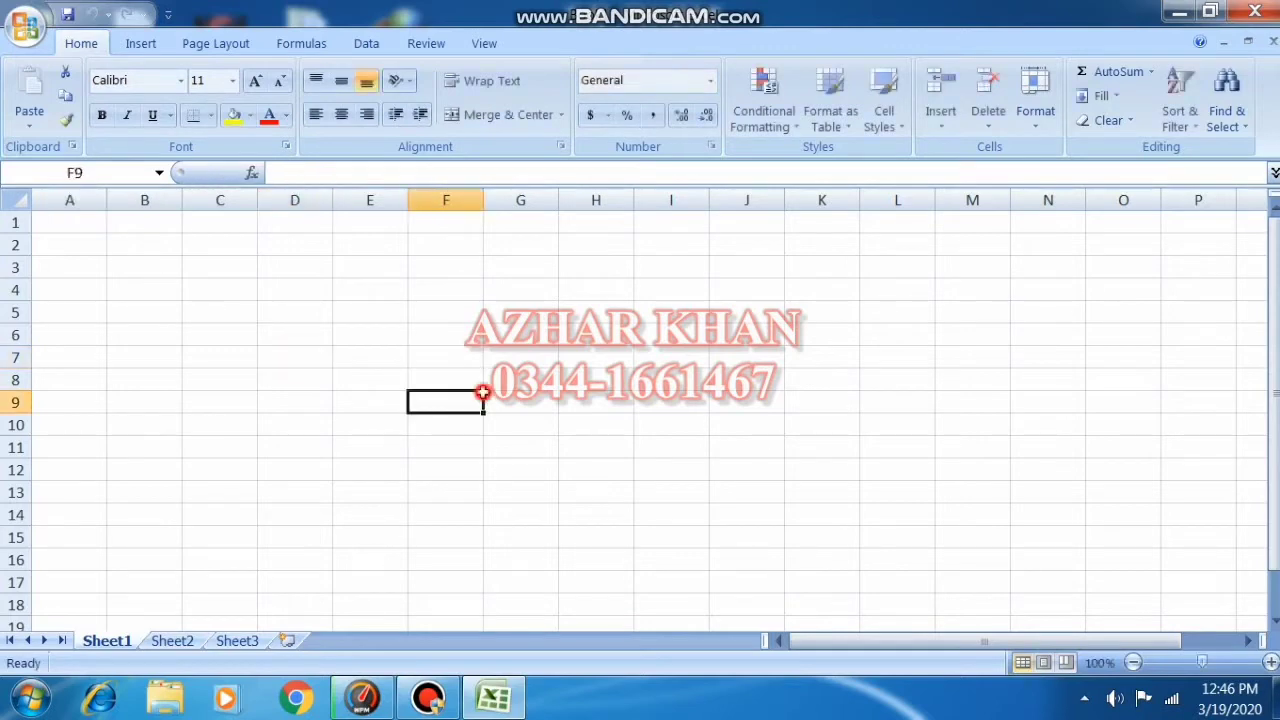
- Highlight two large blocks of cells across the worksheet grid, clearing the selection after each
{"action": "left_click", "coordinate": [340, 328]}
{"action": "left_click", "coordinate": [323, 329]}
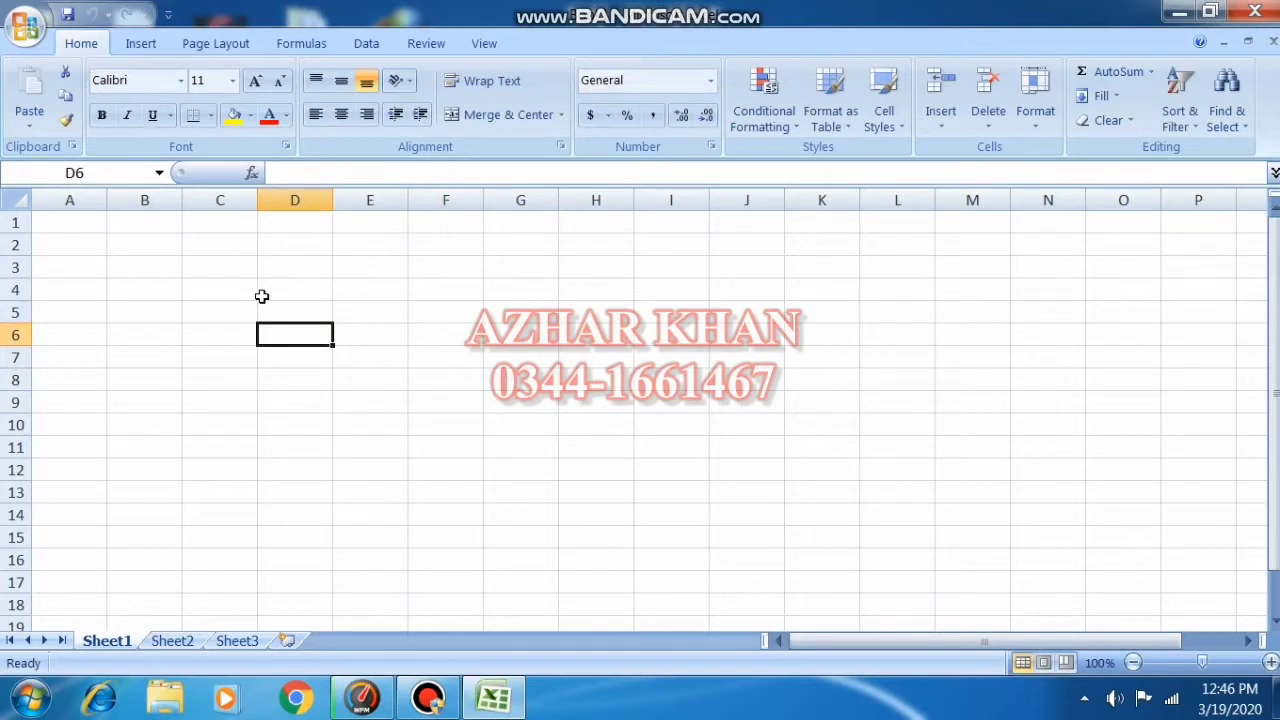
{"action": "left_click", "coordinate": [247, 401]}
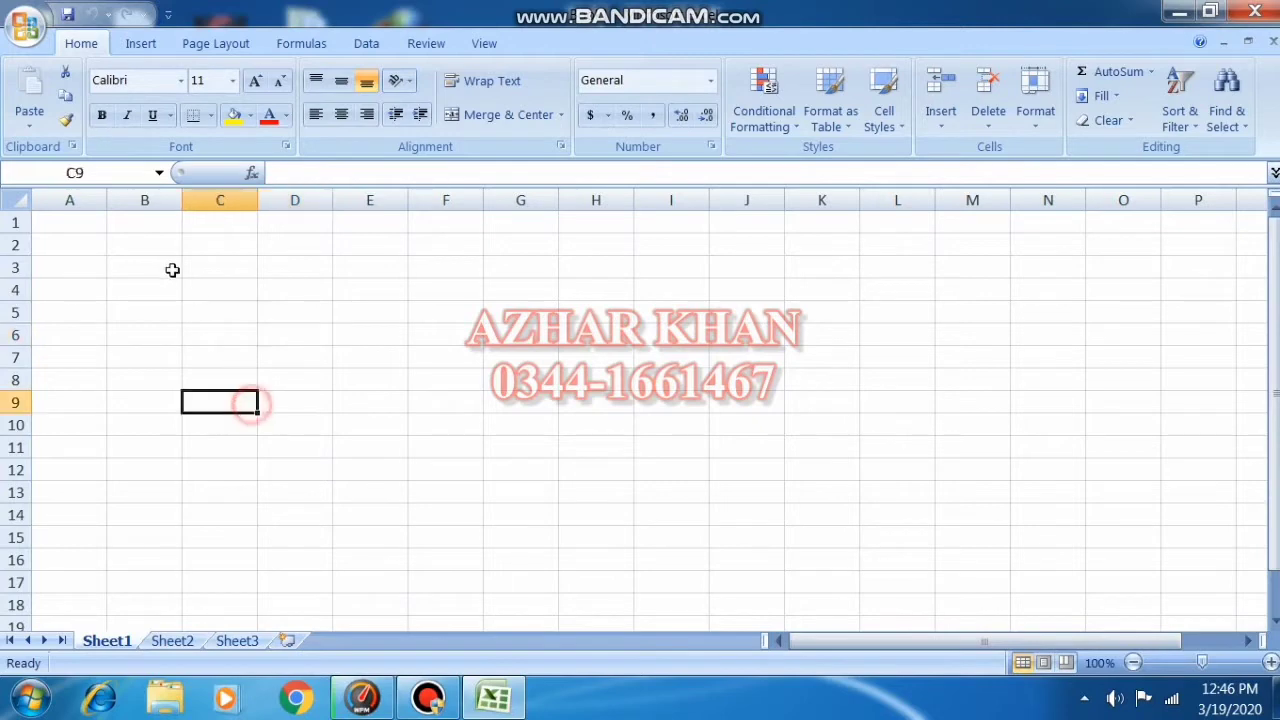
{"action": "left_click_drag", "start_coordinate": [135, 259], "coordinate": [1150, 492]}
{"action": "left_click", "coordinate": [664, 443]}
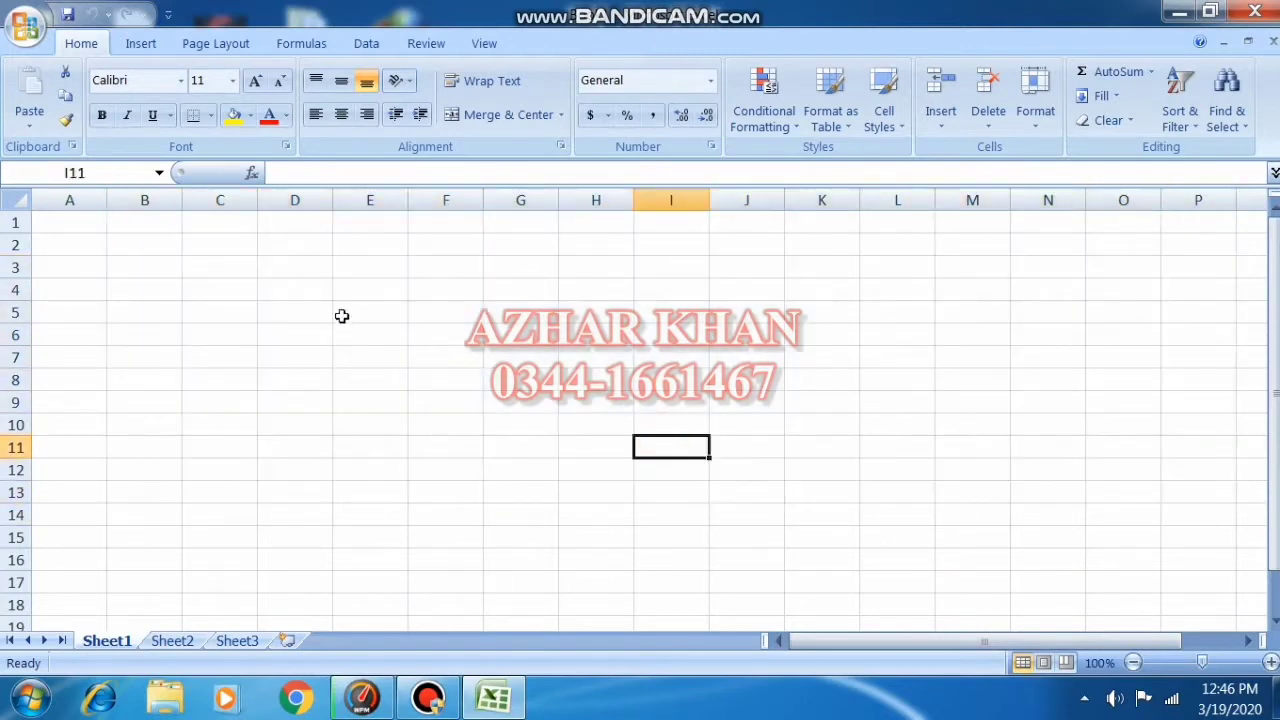
{"action": "left_click_drag", "start_coordinate": [123, 238], "coordinate": [1058, 578]}
{"action": "left_click", "coordinate": [548, 418]}
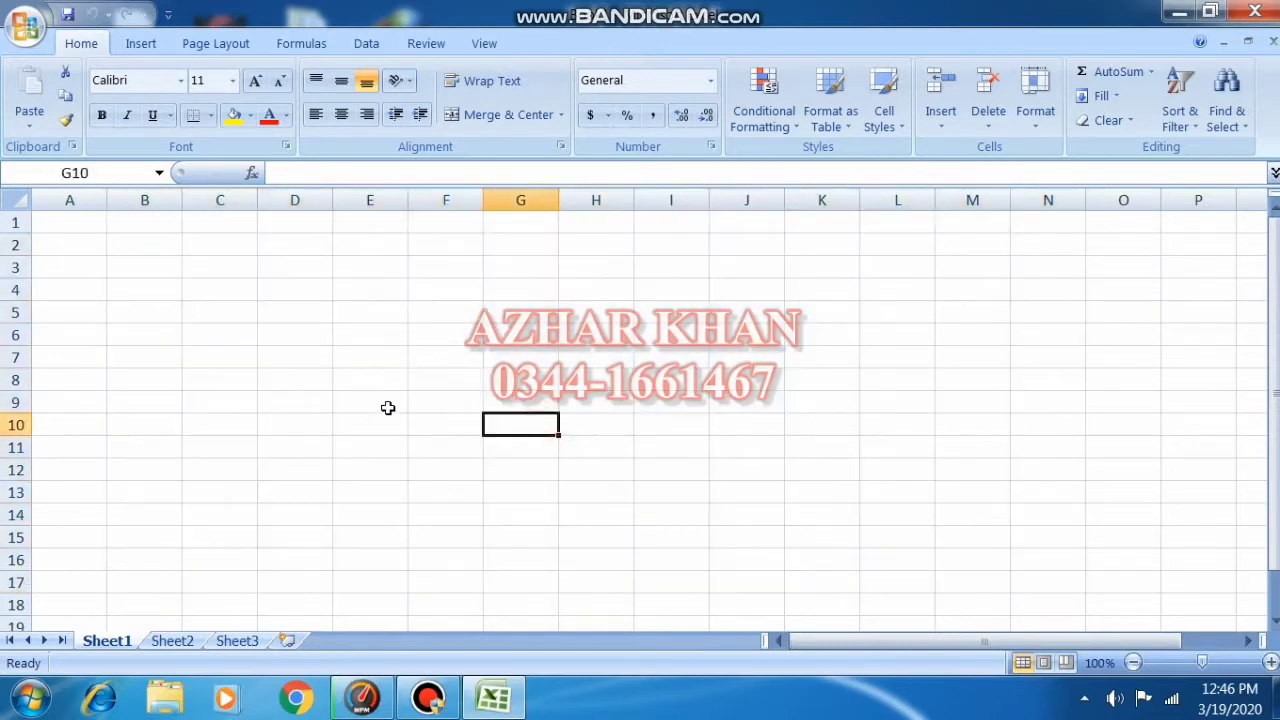
- From cell A1, go to the worksheet's last row and last column, returning to A1 after each
{"action": "left_click", "coordinate": [66, 224]}
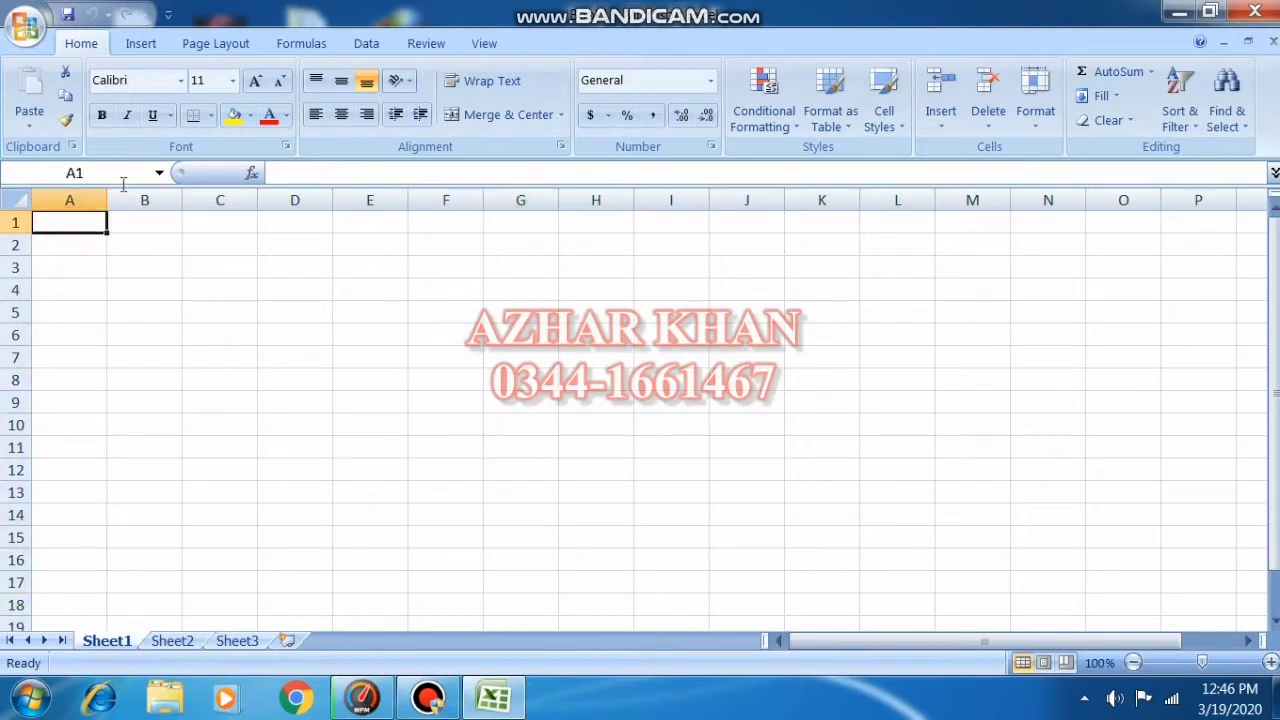
{"action": "key", "text": "ctrl+Down"}
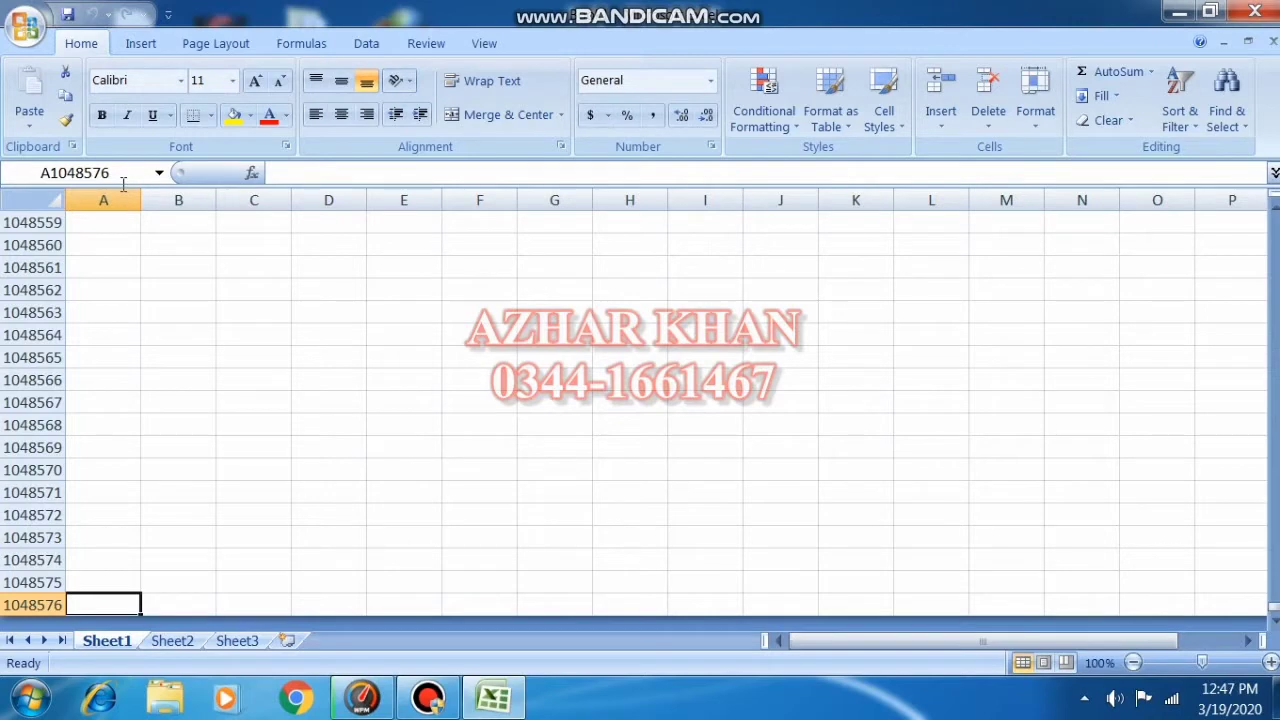
{"action": "key", "text": "ctrl+Home"}
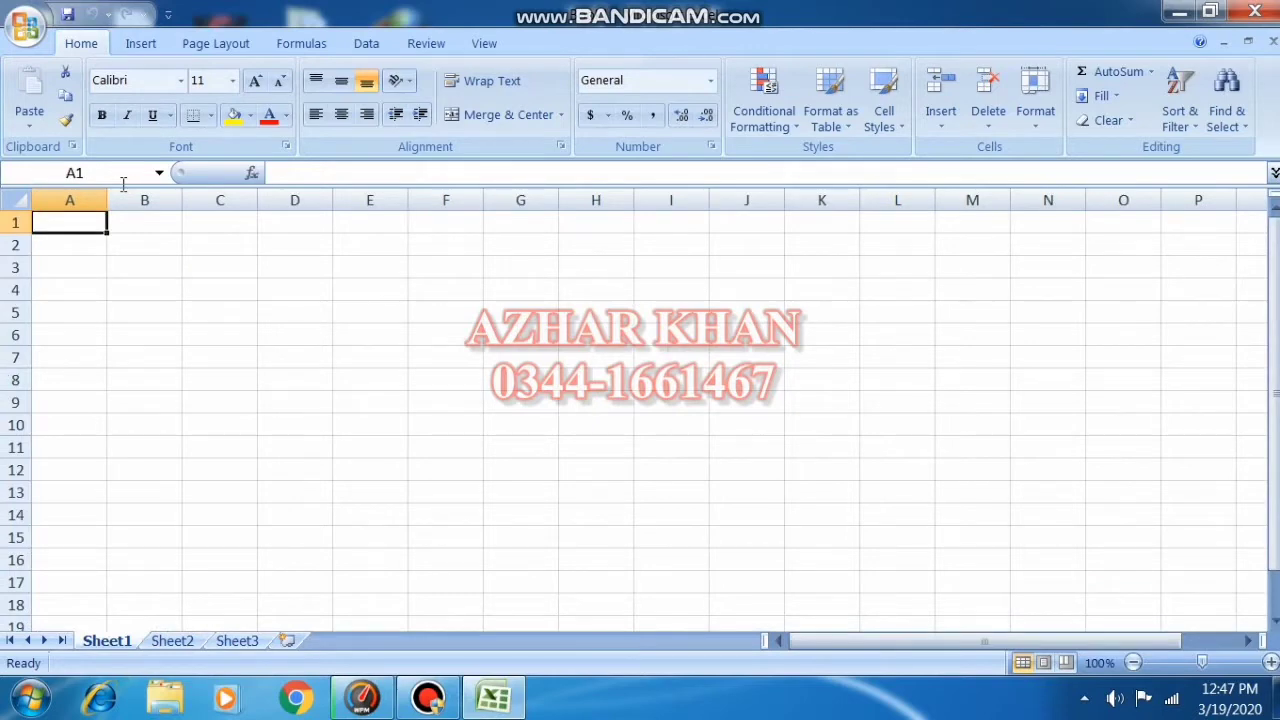
{"action": "key", "text": "ctrl+Right"}
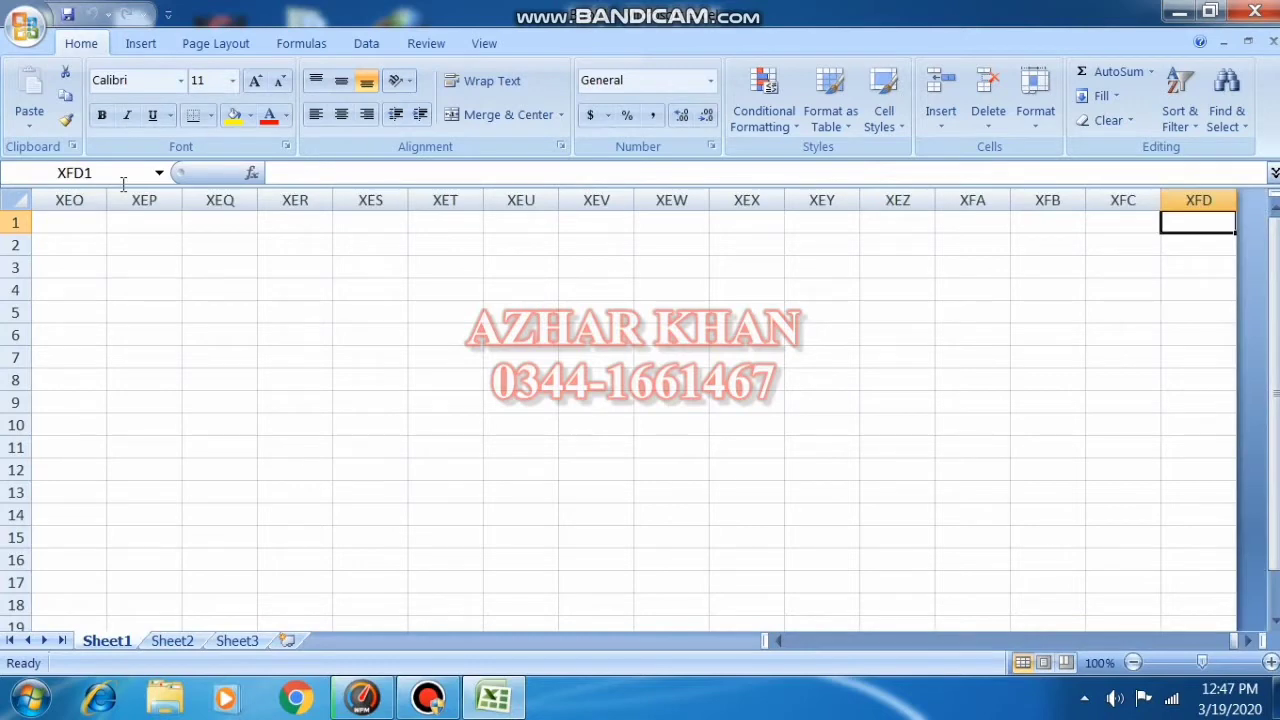
{"action": "key", "text": "ctrl+Home"}
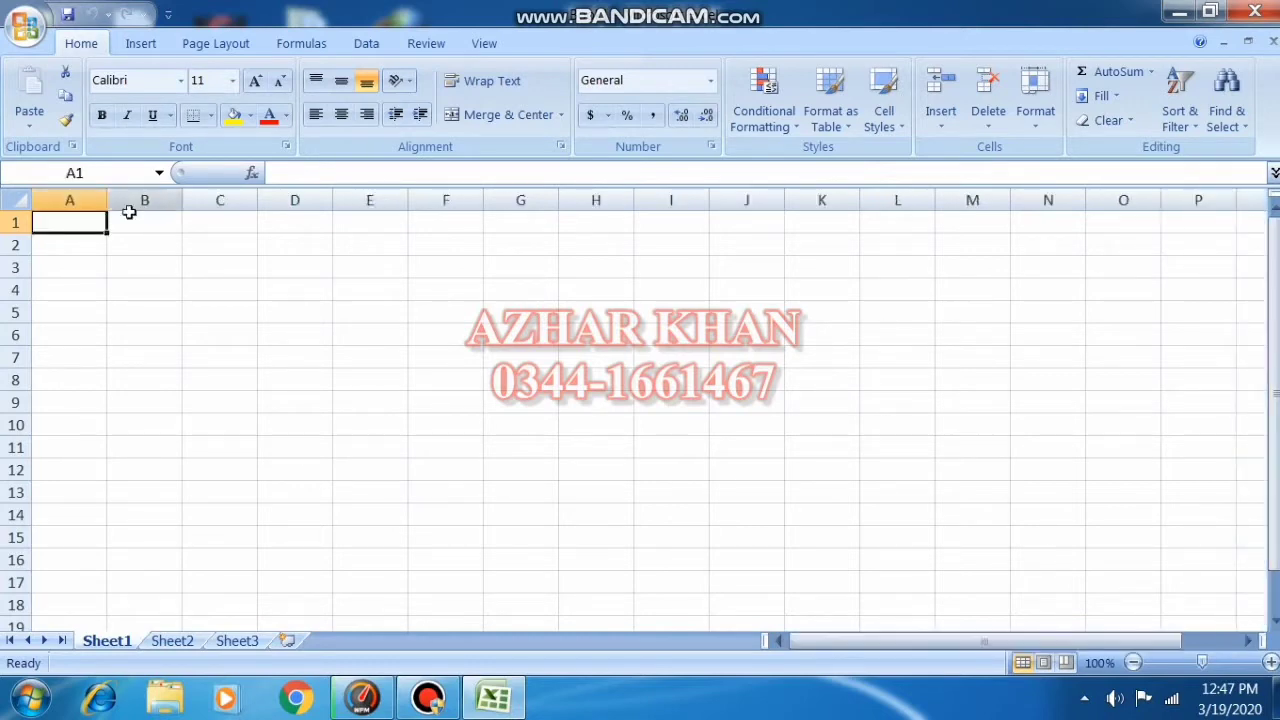
- Highlight columns A through H, clear the selection, and check the address of cell E5
{"action": "left_click_drag", "start_coordinate": [83, 199], "coordinate": [630, 199]}
{"action": "left_click", "coordinate": [596, 380]}
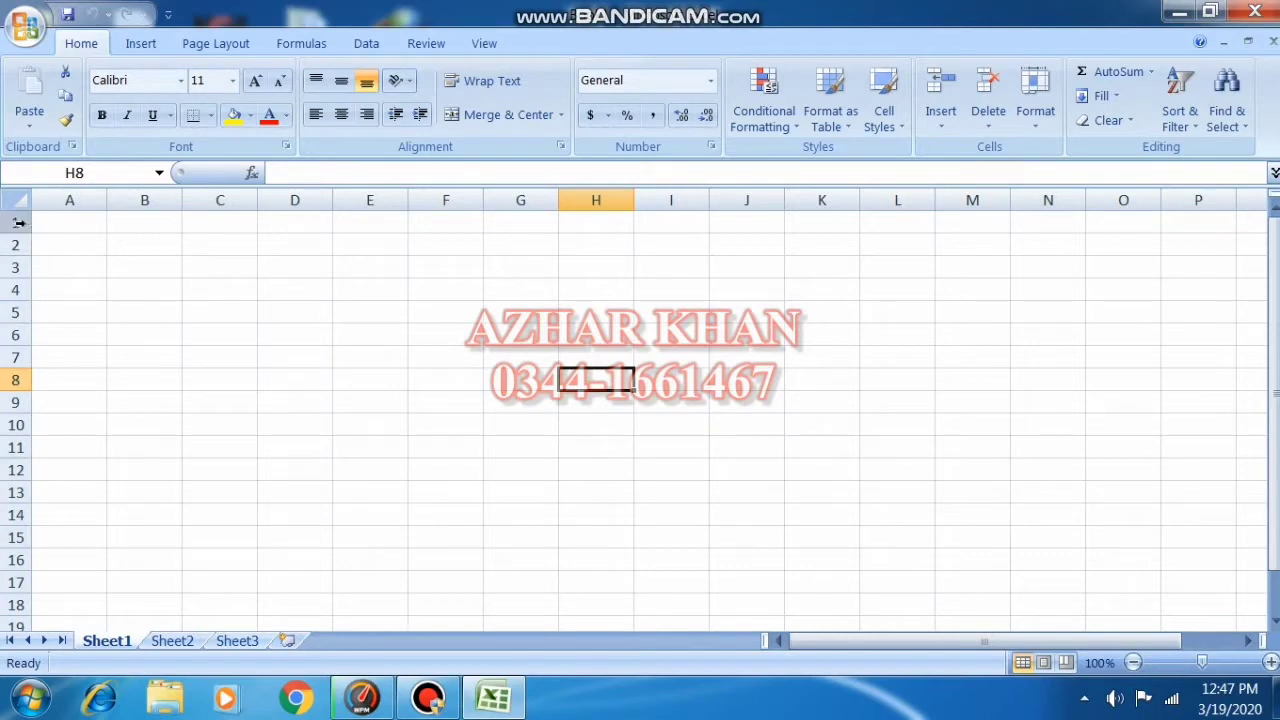
{"action": "left_click", "coordinate": [284, 393]}
{"action": "left_click", "coordinate": [393, 312]}
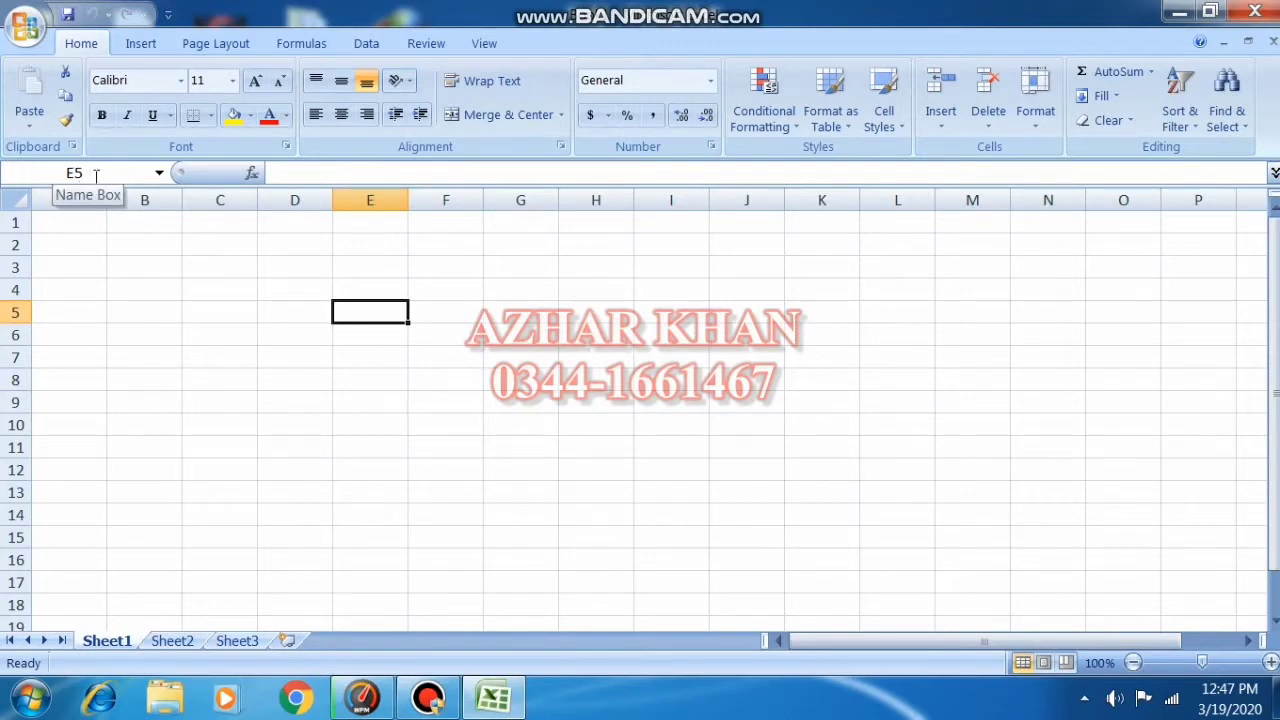
{"action": "left_click", "coordinate": [271, 373]}
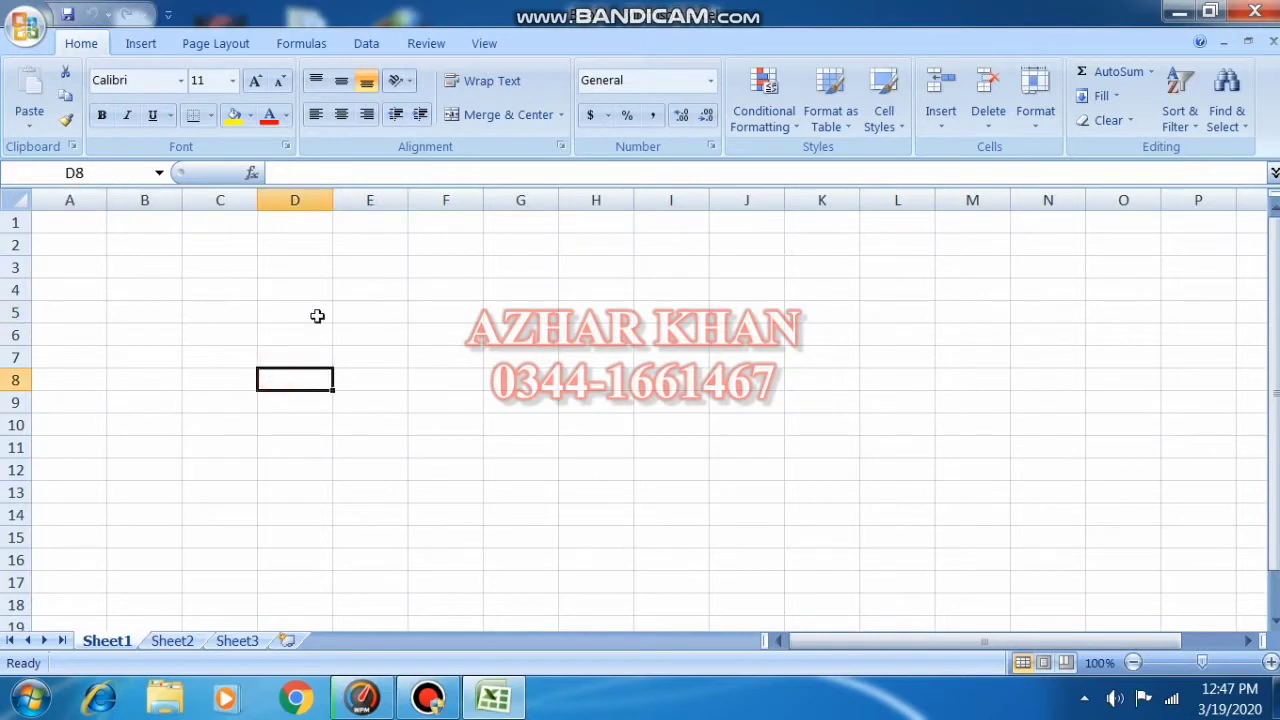
{"action": "left_click", "coordinate": [601, 320]}
{"action": "left_click", "coordinate": [806, 355]}
{"action": "left_click", "coordinate": [530, 385]}
{"action": "left_click", "coordinate": [294, 306]}
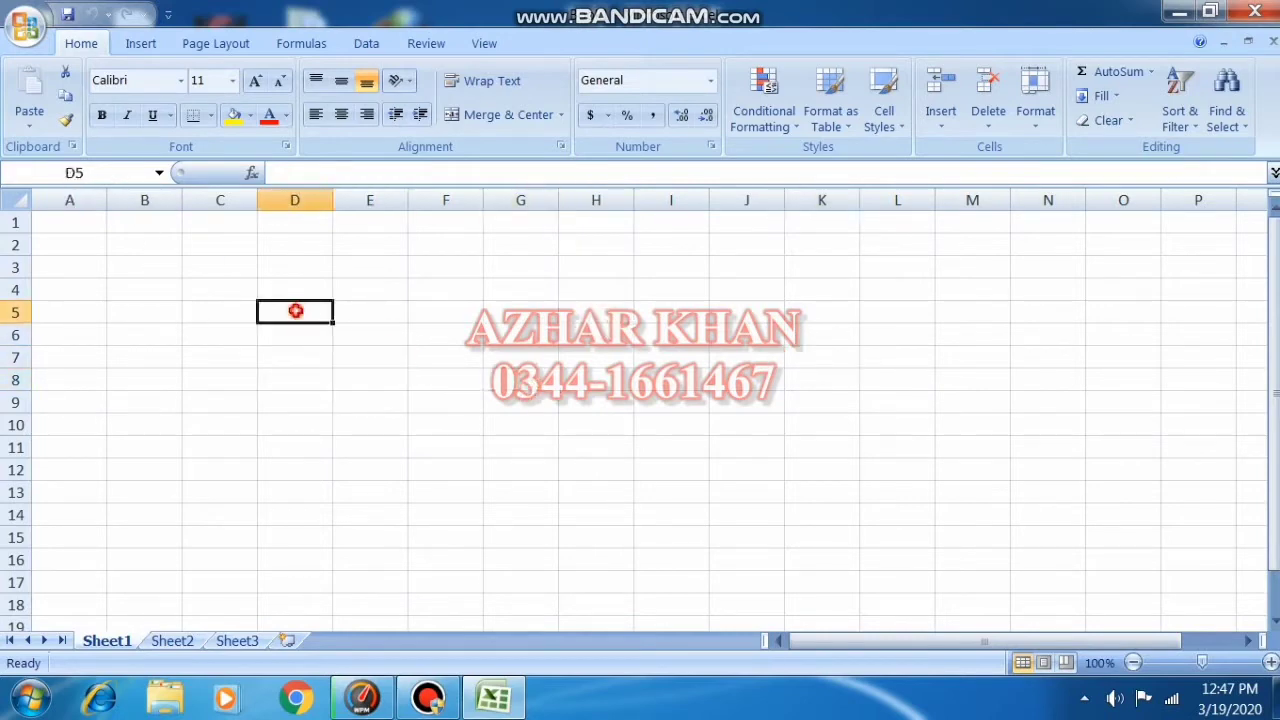
{"action": "left_click", "coordinate": [318, 484]}
{"action": "left_click", "coordinate": [557, 441]}
{"action": "left_click", "coordinate": [286, 314]}
{"action": "left_click", "coordinate": [203, 284]}
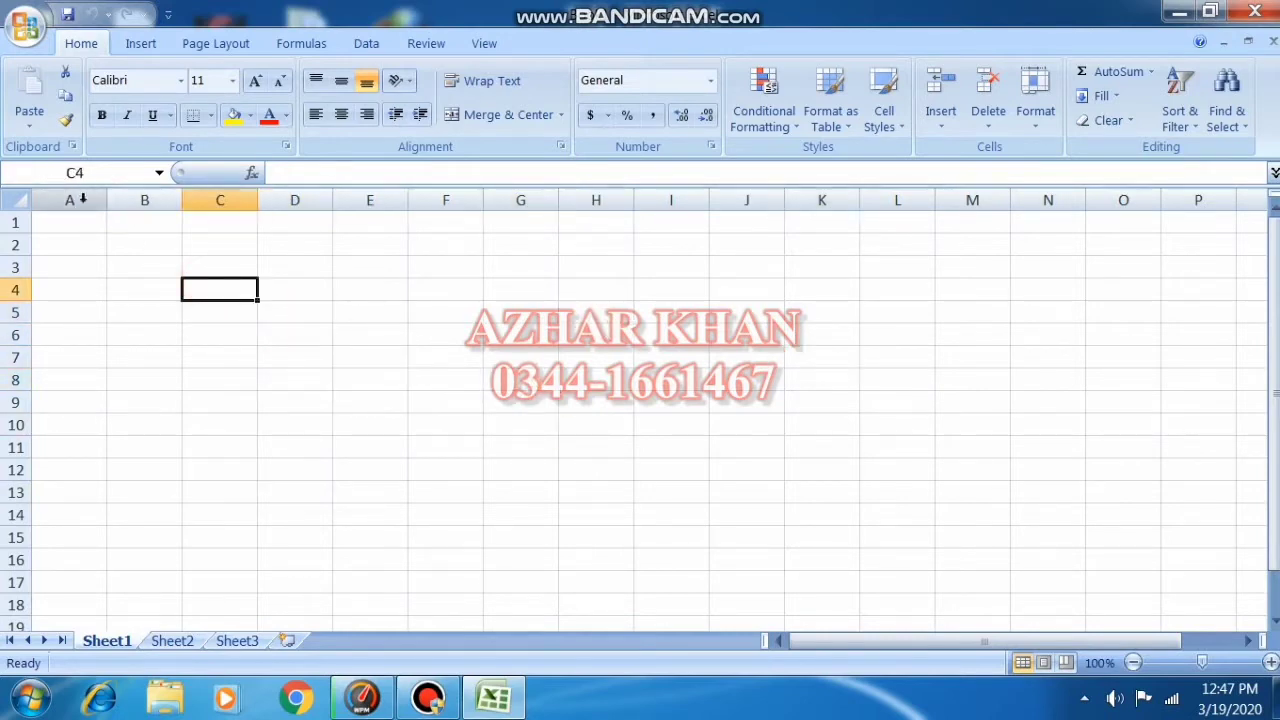
{"action": "left_click", "coordinate": [500, 424]}
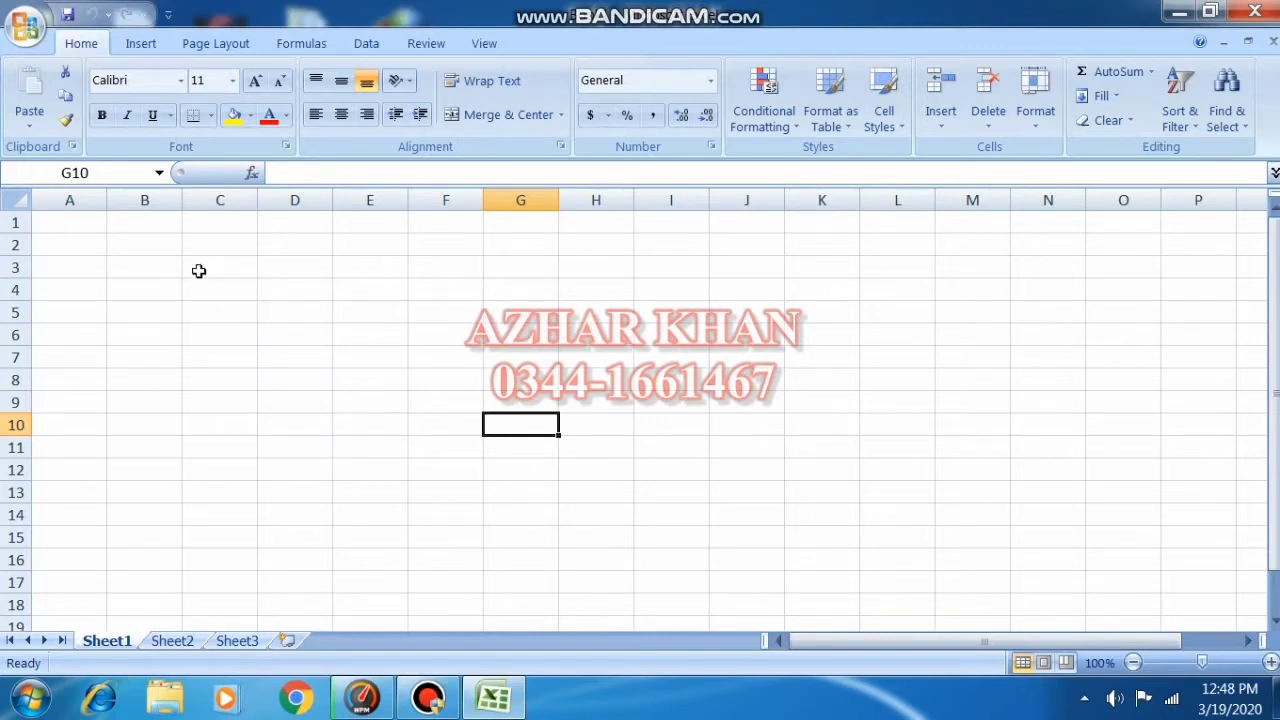
{"action": "left_click", "coordinate": [178, 270]}
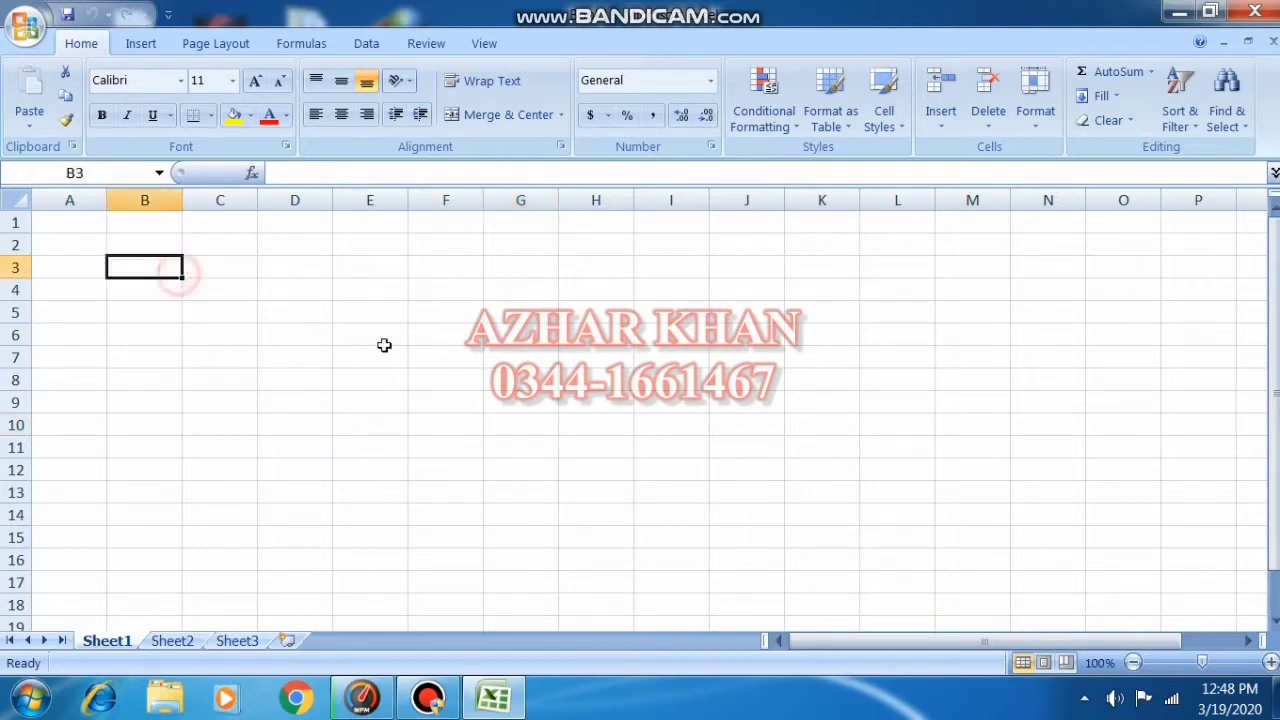
{"action": "left_click", "coordinate": [384, 348]}
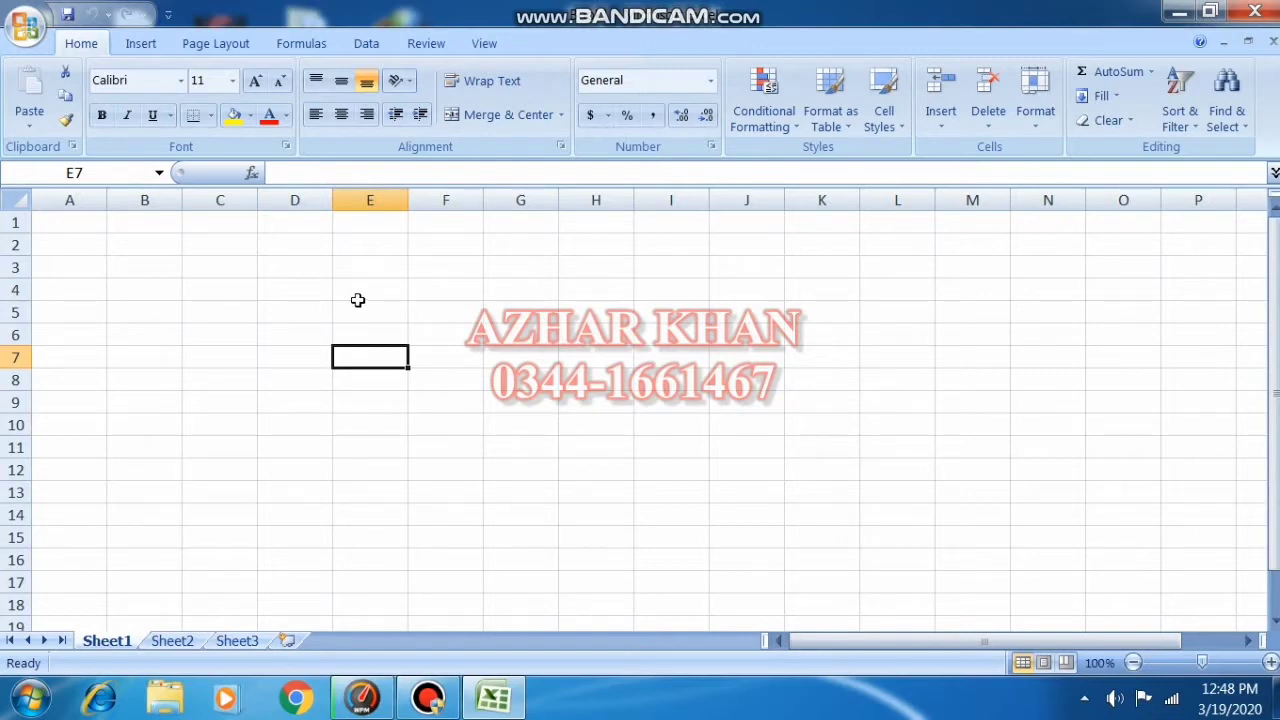
{"action": "left_click", "coordinate": [155, 288]}
{"action": "left_click", "coordinate": [322, 312]}
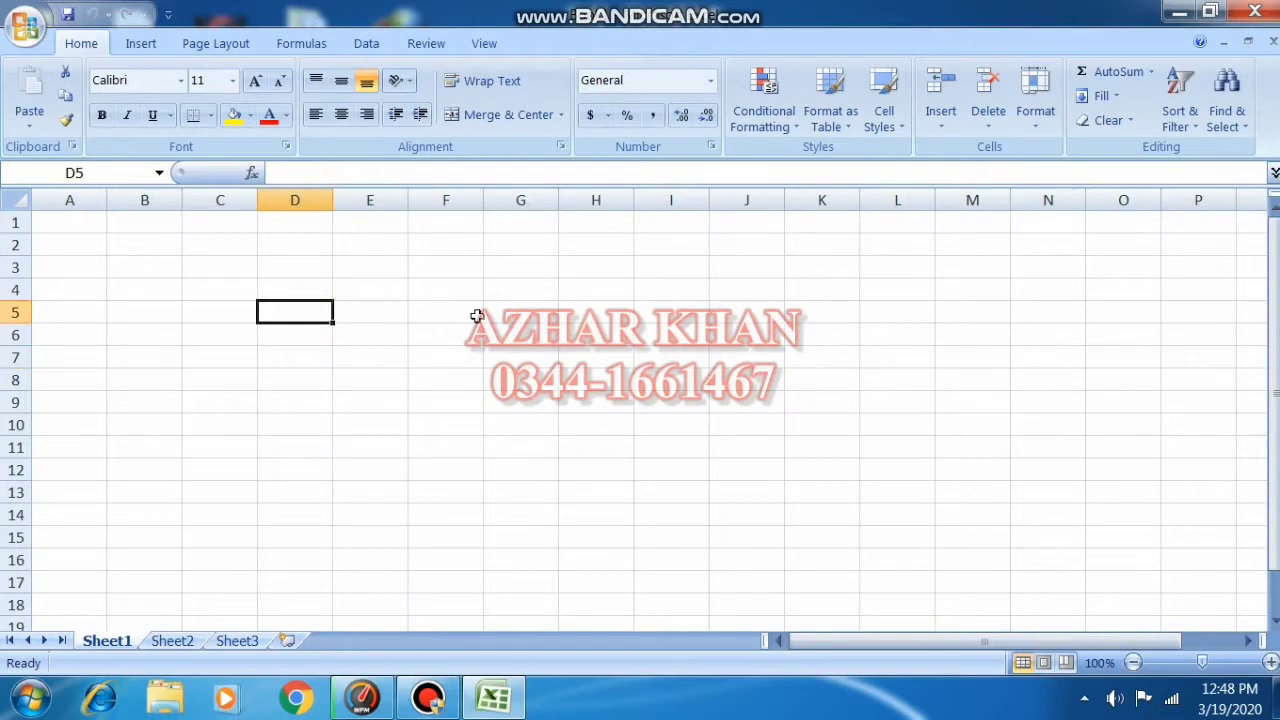
{"action": "left_click", "coordinate": [741, 310]}
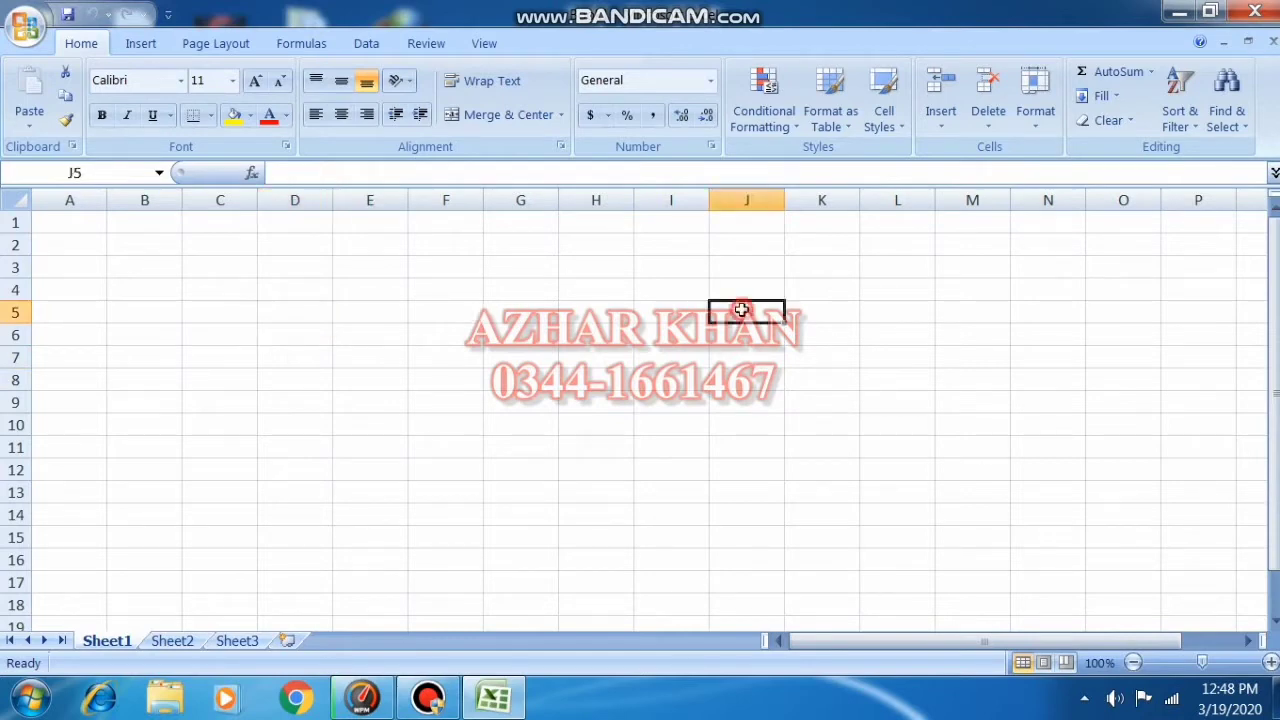
{"action": "left_click", "coordinate": [480, 290]}
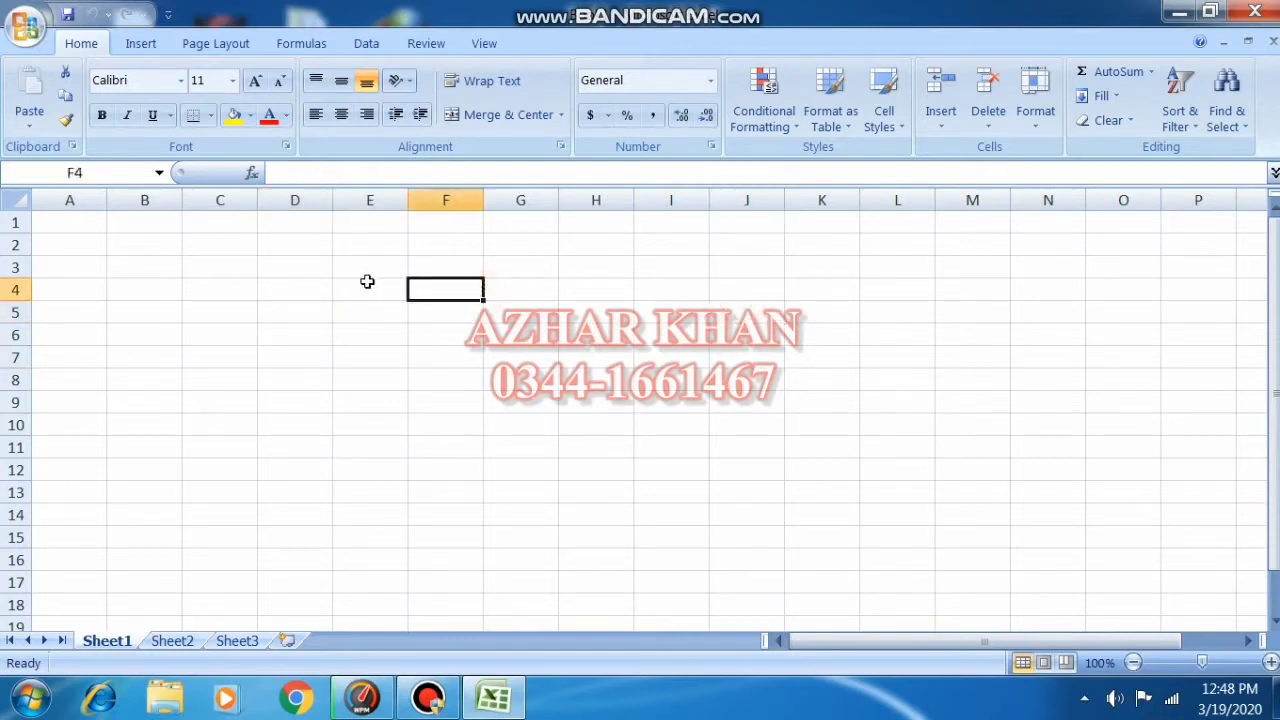
{"action": "left_click", "coordinate": [184, 270]}
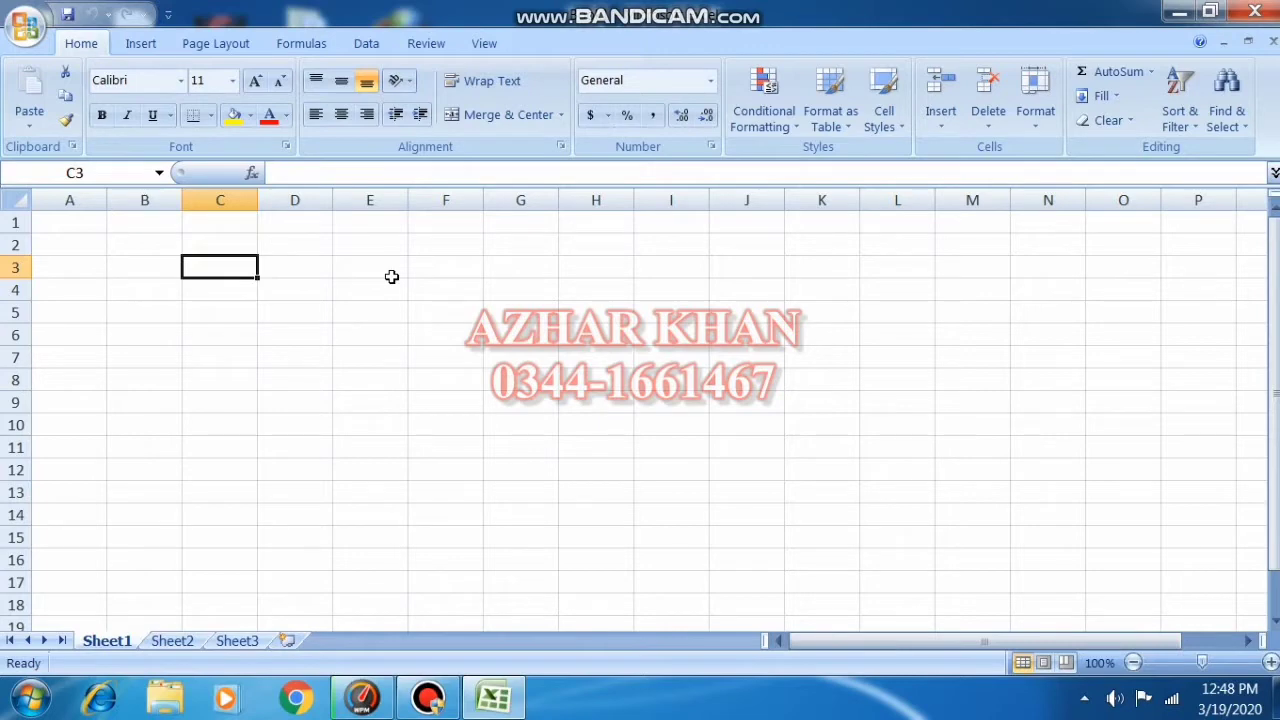
{"action": "left_click", "coordinate": [626, 287]}
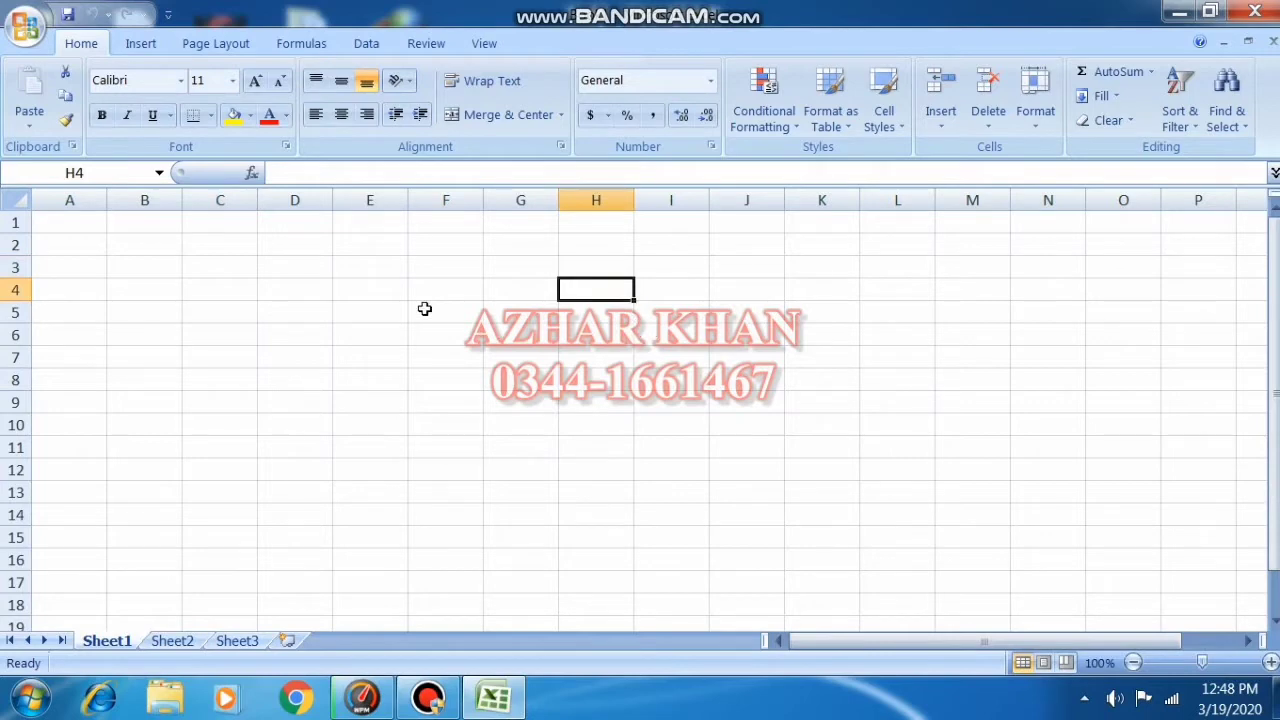
{"action": "left_click", "coordinate": [104, 352]}
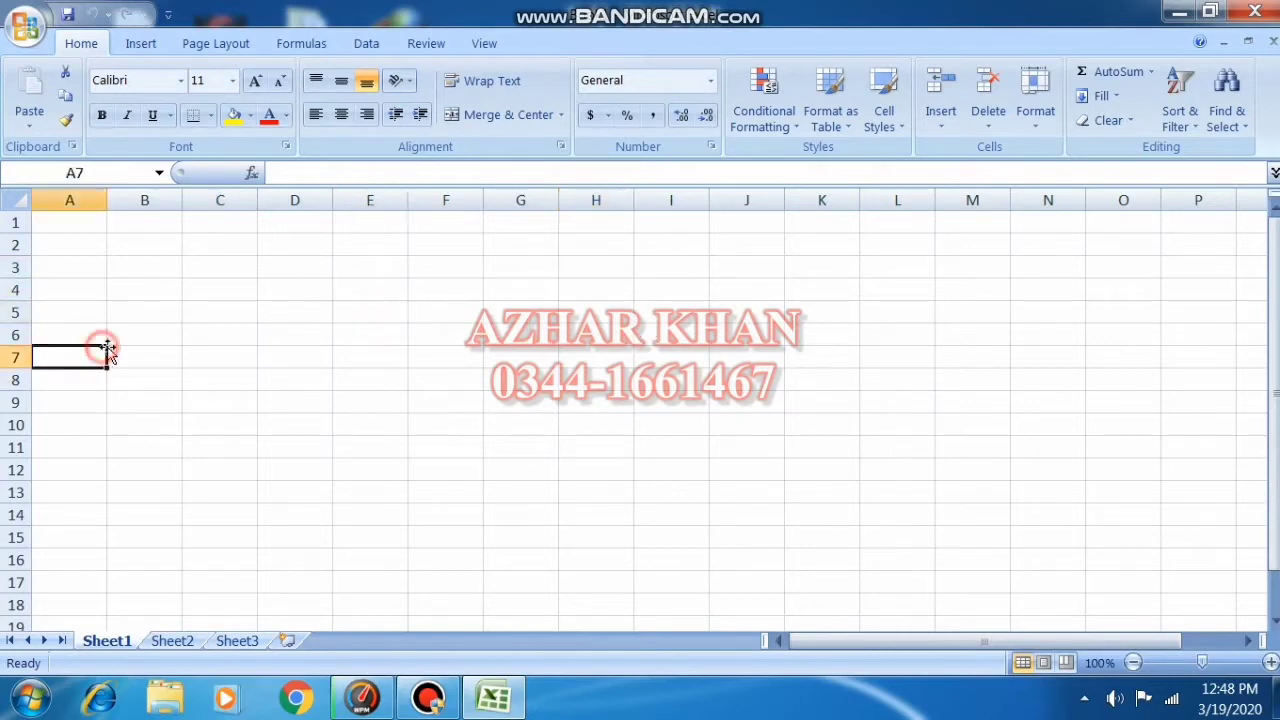
{"action": "left_click", "coordinate": [200, 268]}
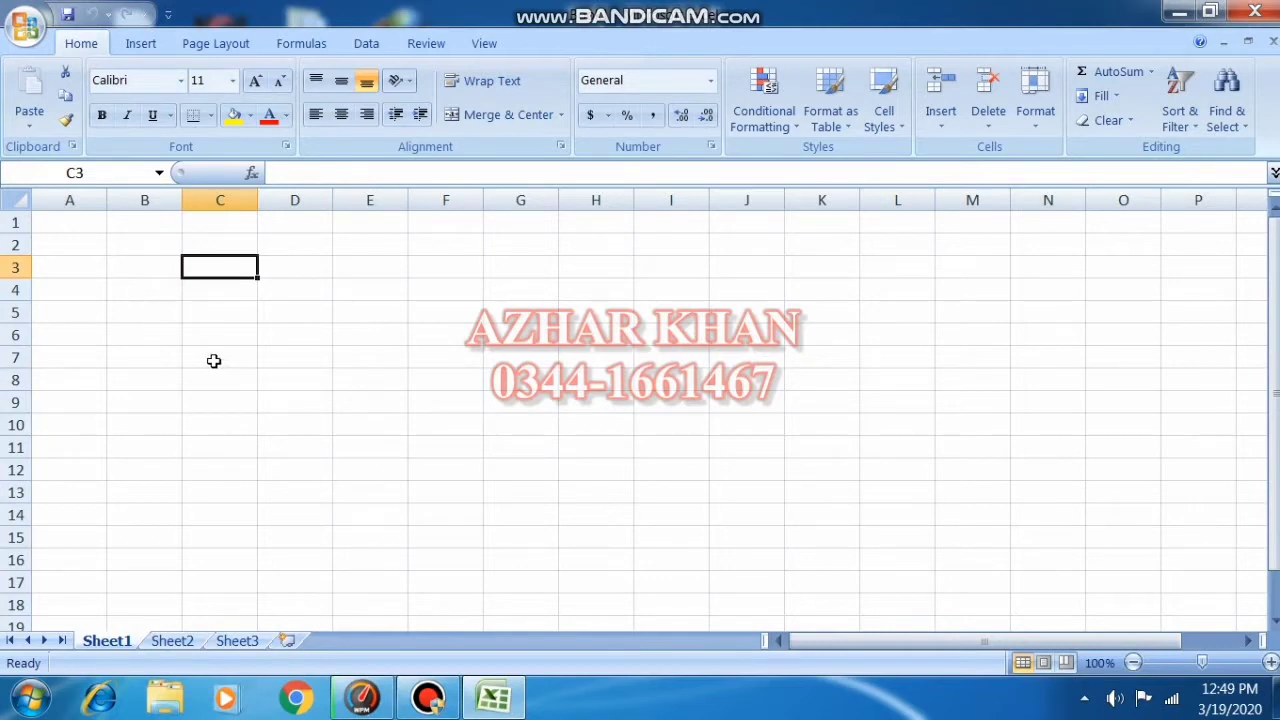
- Zoom the worksheet in to 140% and back out again
{"action": "left_click", "coordinate": [1270, 662]}
{"action": "left_click", "coordinate": [1270, 662]}
{"action": "left_click", "coordinate": [1270, 662]}
{"action": "left_click", "coordinate": [1270, 662]}
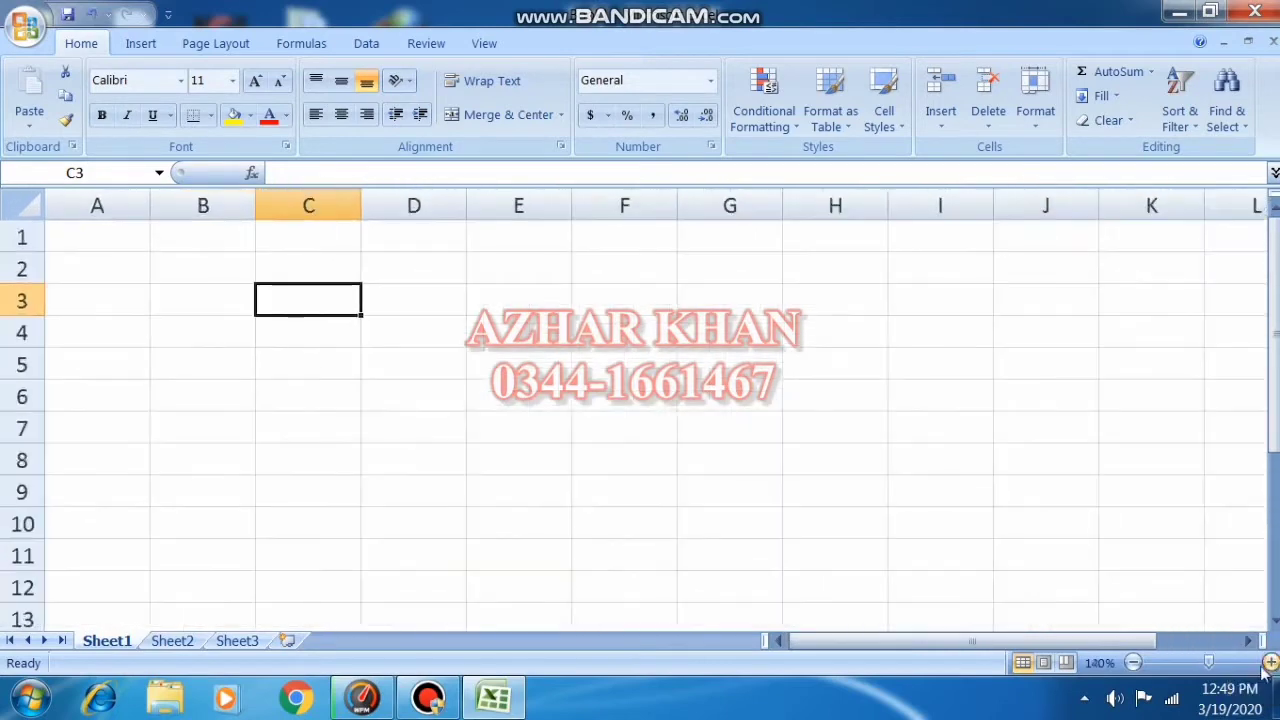
{"action": "left_click", "coordinate": [1133, 662]}
{"action": "left_click", "coordinate": [1133, 662]}
{"action": "left_click", "coordinate": [1133, 662]}
{"action": "left_click", "coordinate": [1133, 662]}
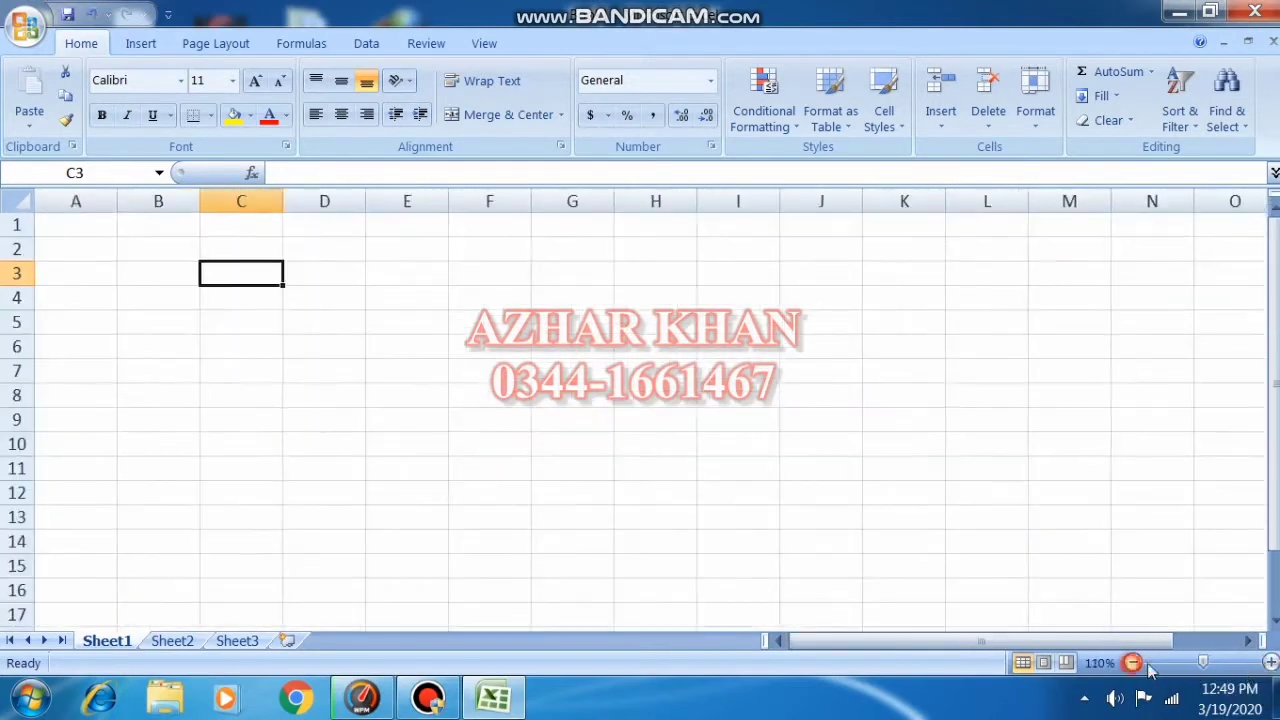
- Zoom the worksheet in and out in small increments, finishing at 140%
{"action": "left_click", "coordinate": [1270, 662]}
{"action": "left_click", "coordinate": [1270, 662]}
{"action": "left_click", "coordinate": [1270, 662]}
{"action": "left_click", "coordinate": [1270, 662]}
{"action": "left_click", "coordinate": [1133, 662]}
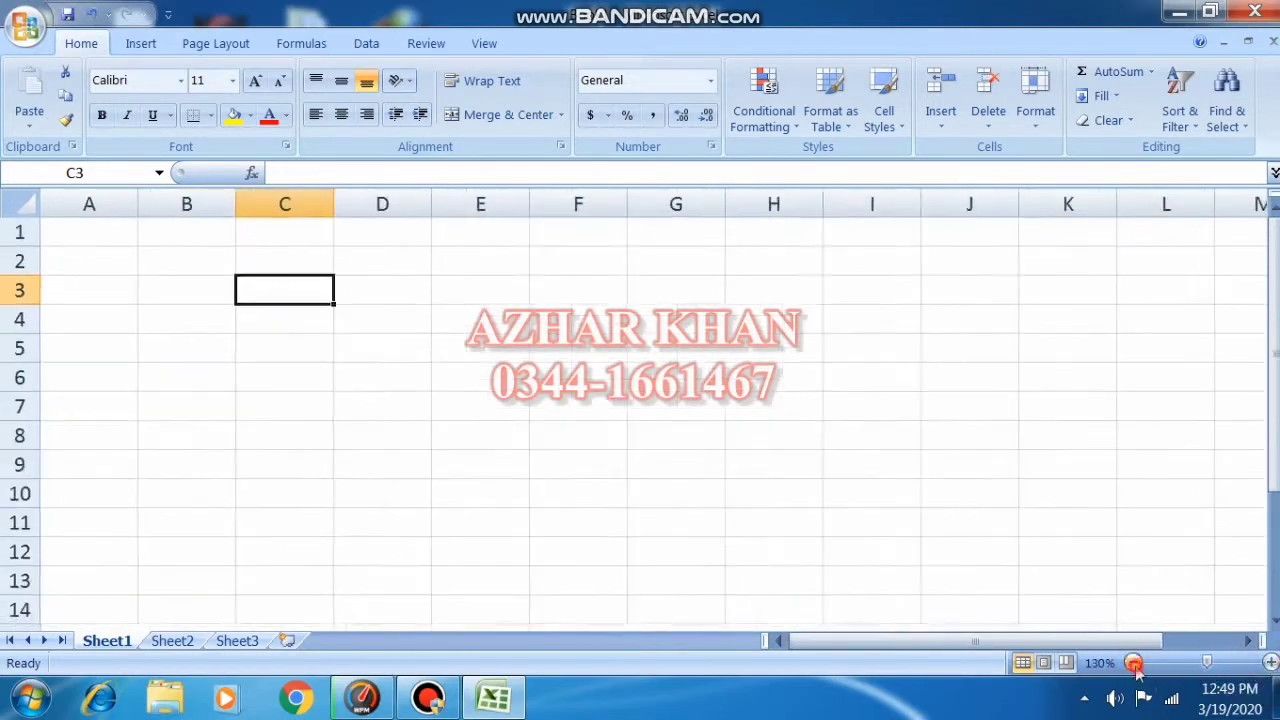
{"action": "left_click", "coordinate": [1133, 662]}
{"action": "left_click", "coordinate": [1133, 662]}
{"action": "left_click", "coordinate": [1270, 662]}
{"action": "left_click", "coordinate": [1270, 662]}
{"action": "left_click", "coordinate": [1270, 662]}
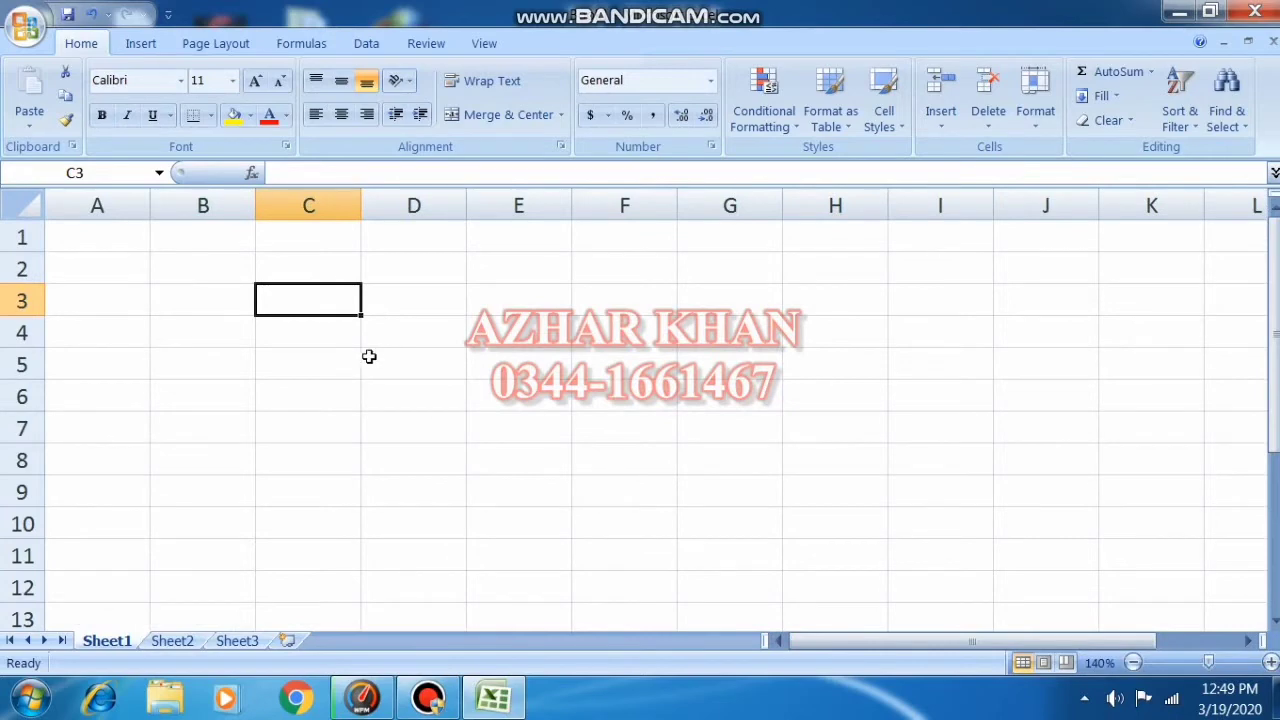
- Zoom the worksheet in to 250%, back out, and in again to 235%
{"action": "scroll", "coordinate": [360, 356], "scroll_direction": "up", "scroll_amount": 7, "text": "ctrl"}
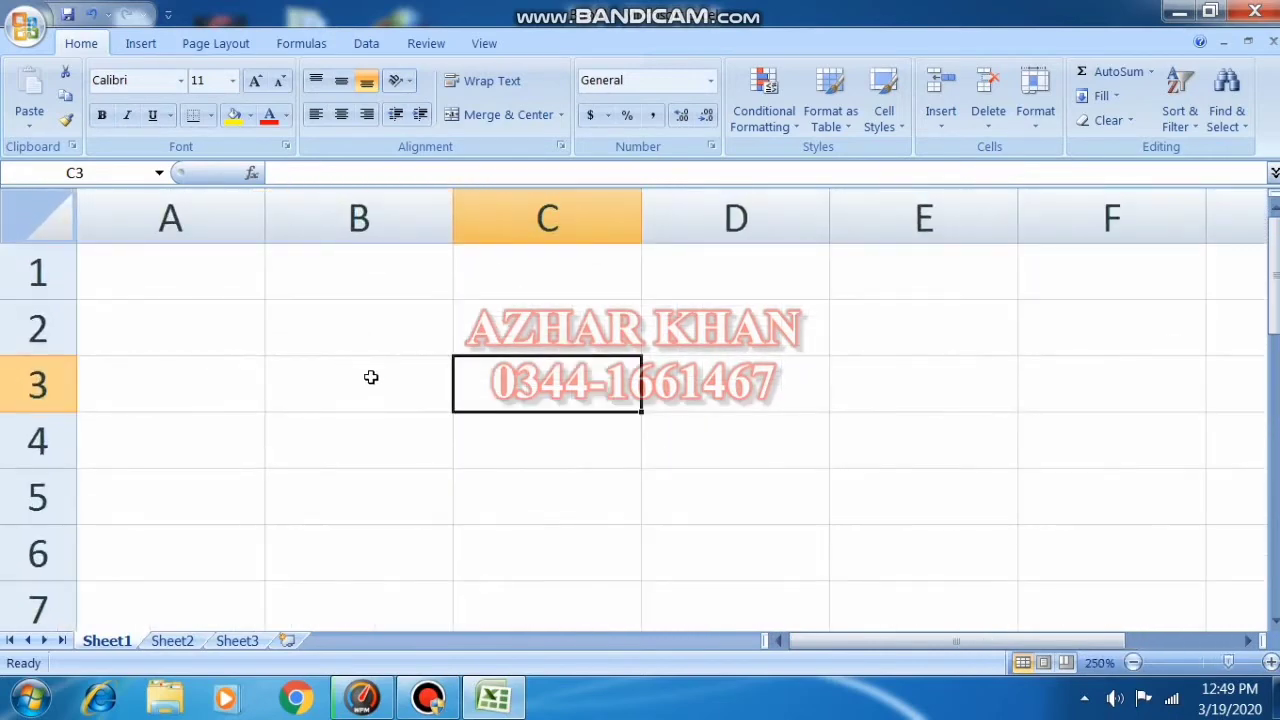
{"action": "scroll", "coordinate": [370, 377], "scroll_direction": "down", "scroll_amount": 7, "text": "ctrl"}
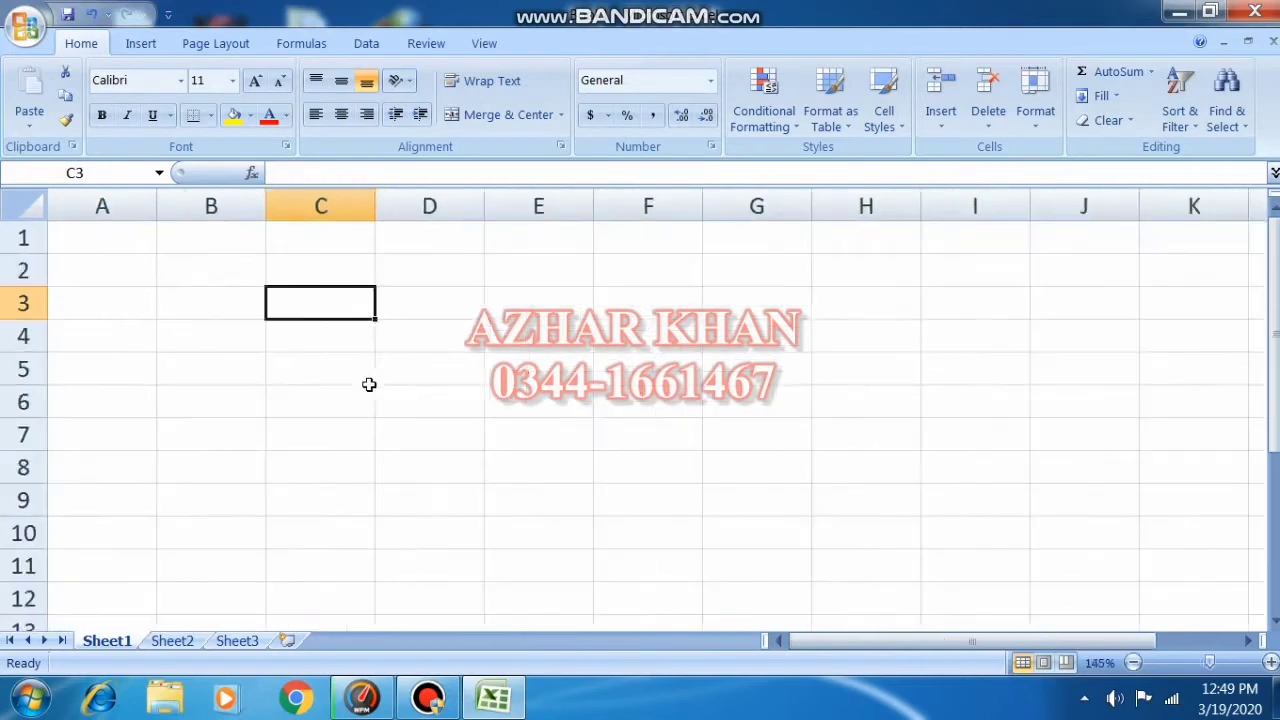
{"action": "scroll", "coordinate": [369, 384], "scroll_direction": "down", "scroll_amount": 4, "text": "ctrl"}
{"action": "scroll", "coordinate": [369, 384], "scroll_direction": "up", "scroll_amount": 10, "text": "ctrl"}
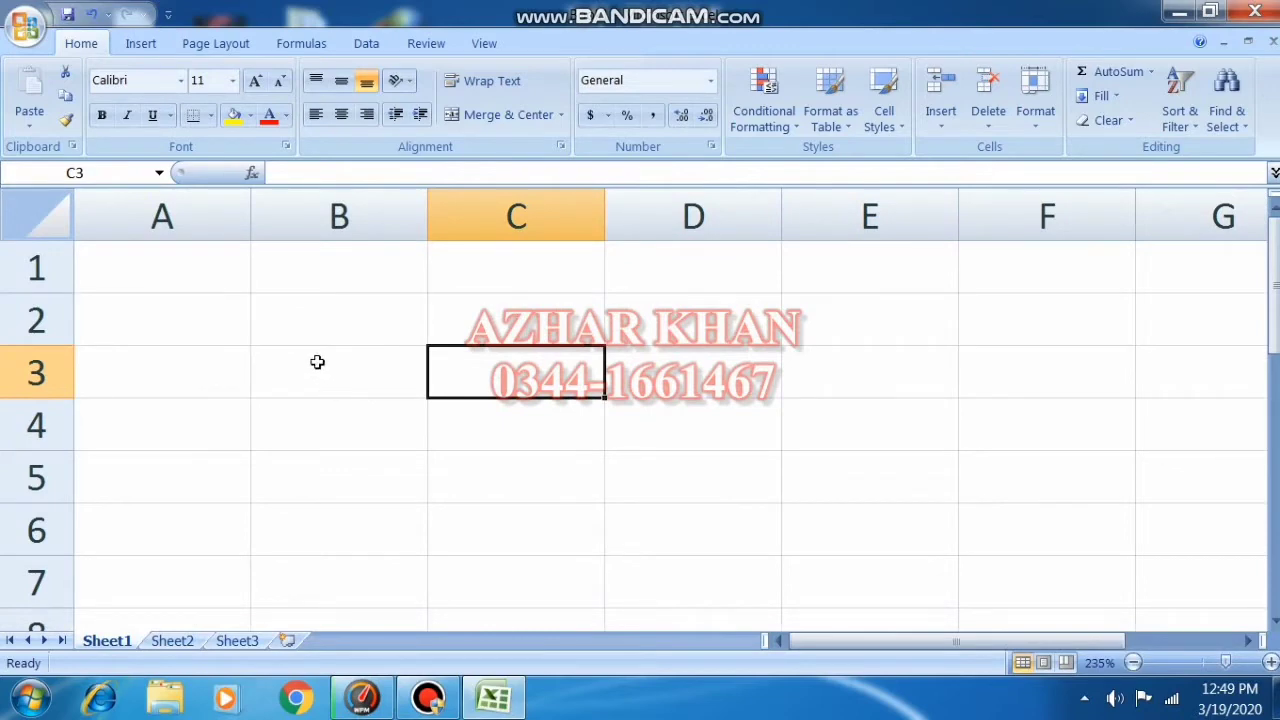
- Enter 1 in cell A1 and 2 in cell A2
{"action": "left_click", "coordinate": [278, 362]}
{"action": "left_click", "coordinate": [184, 271]}
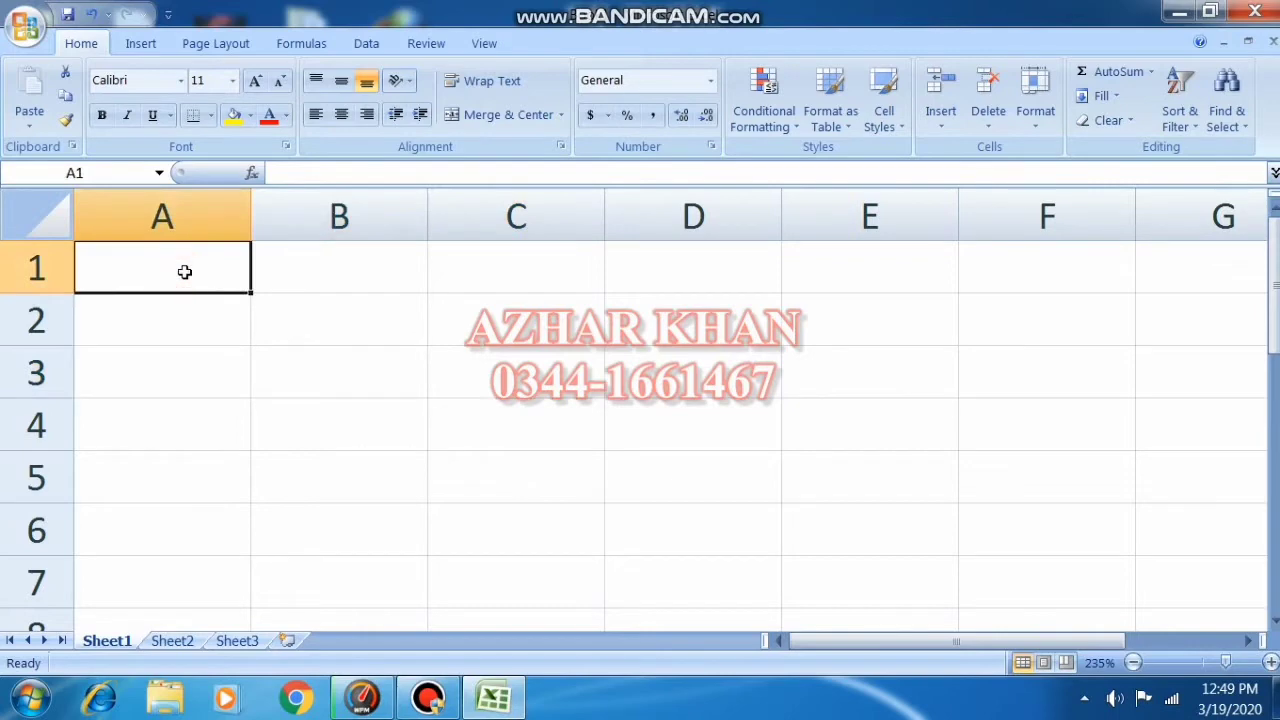
{"action": "type", "text": "1"}
{"action": "left_click", "coordinate": [207, 347]}
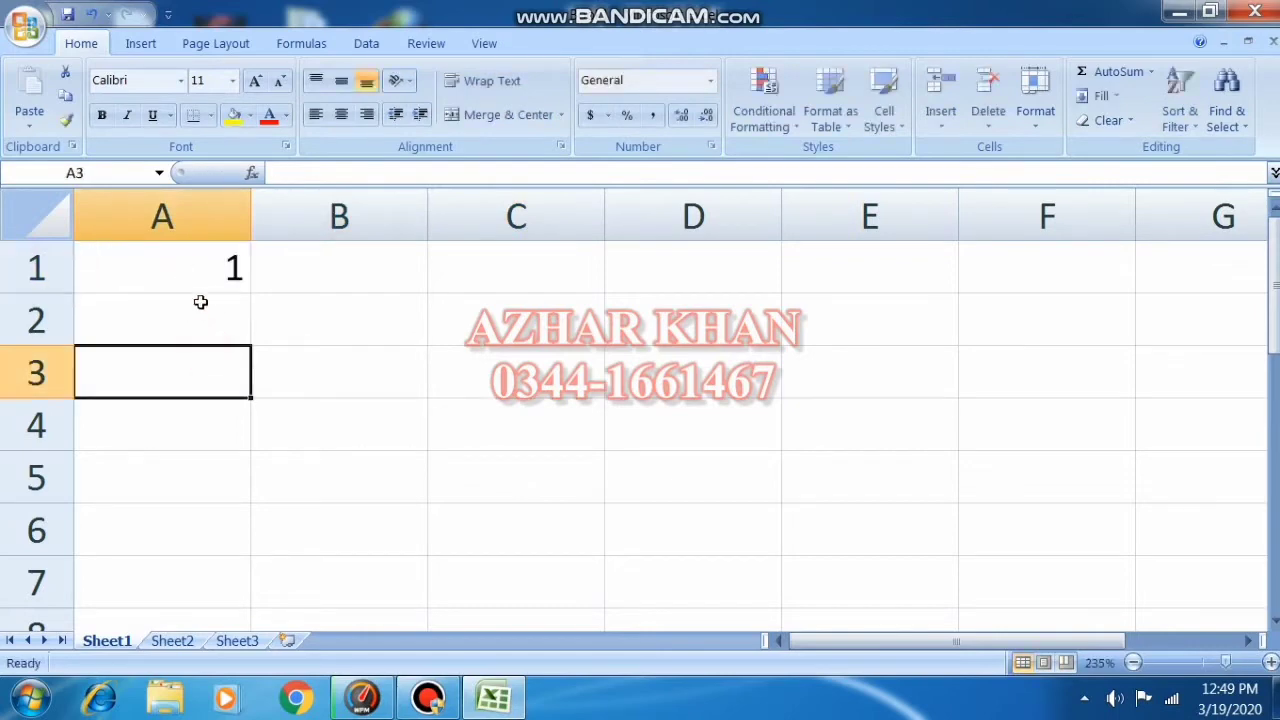
{"action": "left_click", "coordinate": [203, 274]}
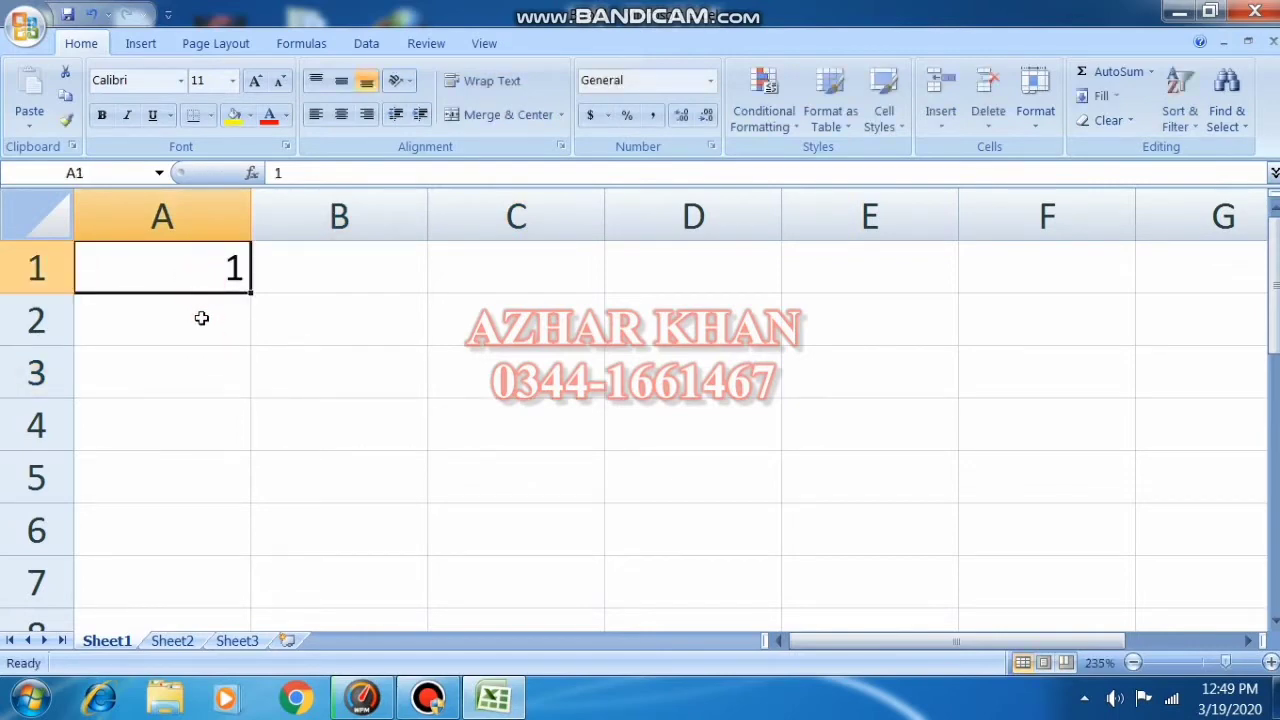
{"action": "left_click", "coordinate": [203, 317]}
{"action": "type", "text": "2"}
{"action": "left_click", "coordinate": [236, 403]}
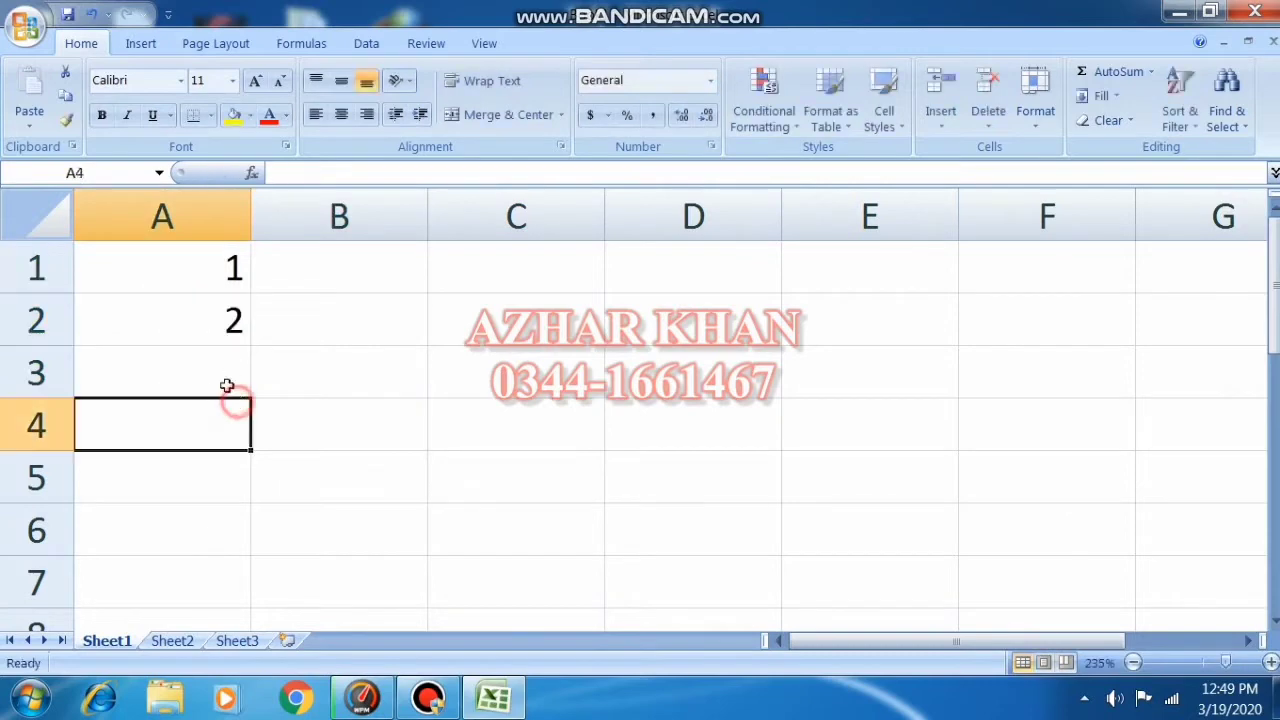
- Extend the number series from cells A1 and A2 down column A to 7 in A7
{"action": "left_click_drag", "start_coordinate": [199, 266], "coordinate": [215, 331]}
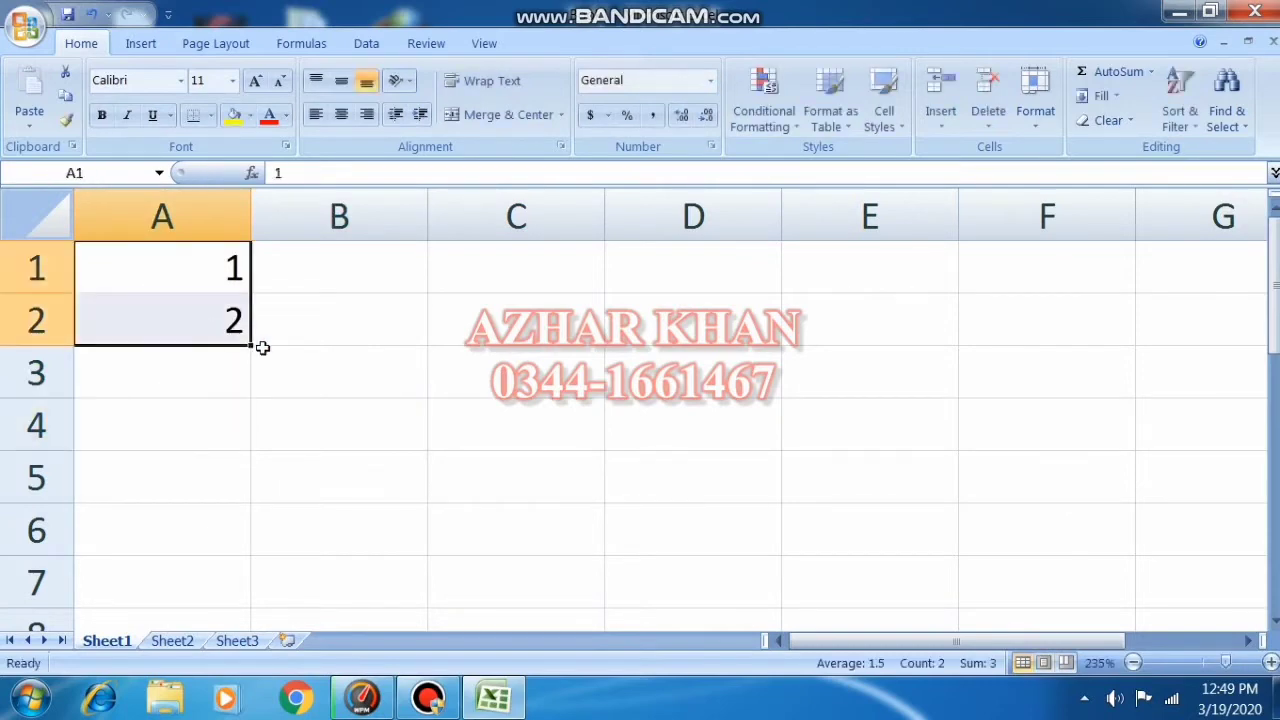
{"action": "scroll", "coordinate": [252, 346], "scroll_direction": "up", "scroll_amount": 8}
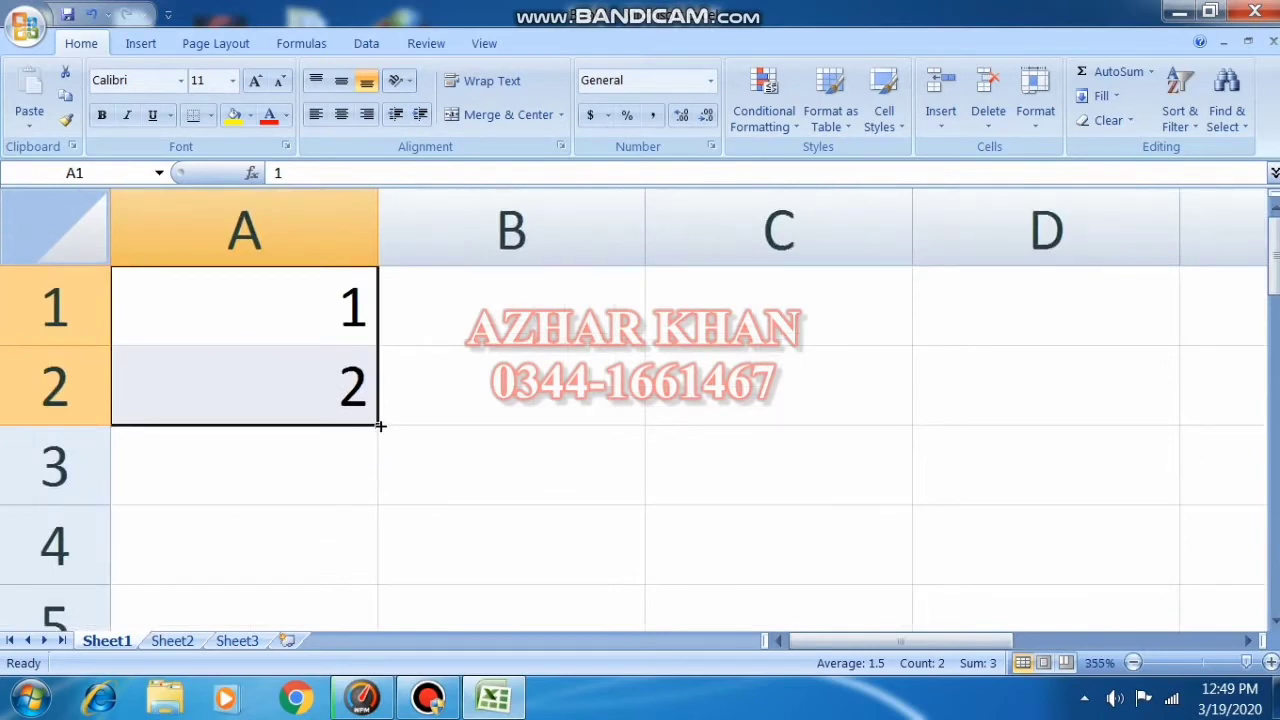
{"action": "left_click_drag", "start_coordinate": [380, 426], "coordinate": [386, 585]}
{"action": "scroll", "coordinate": [374, 545], "scroll_direction": "down", "scroll_amount": 1}
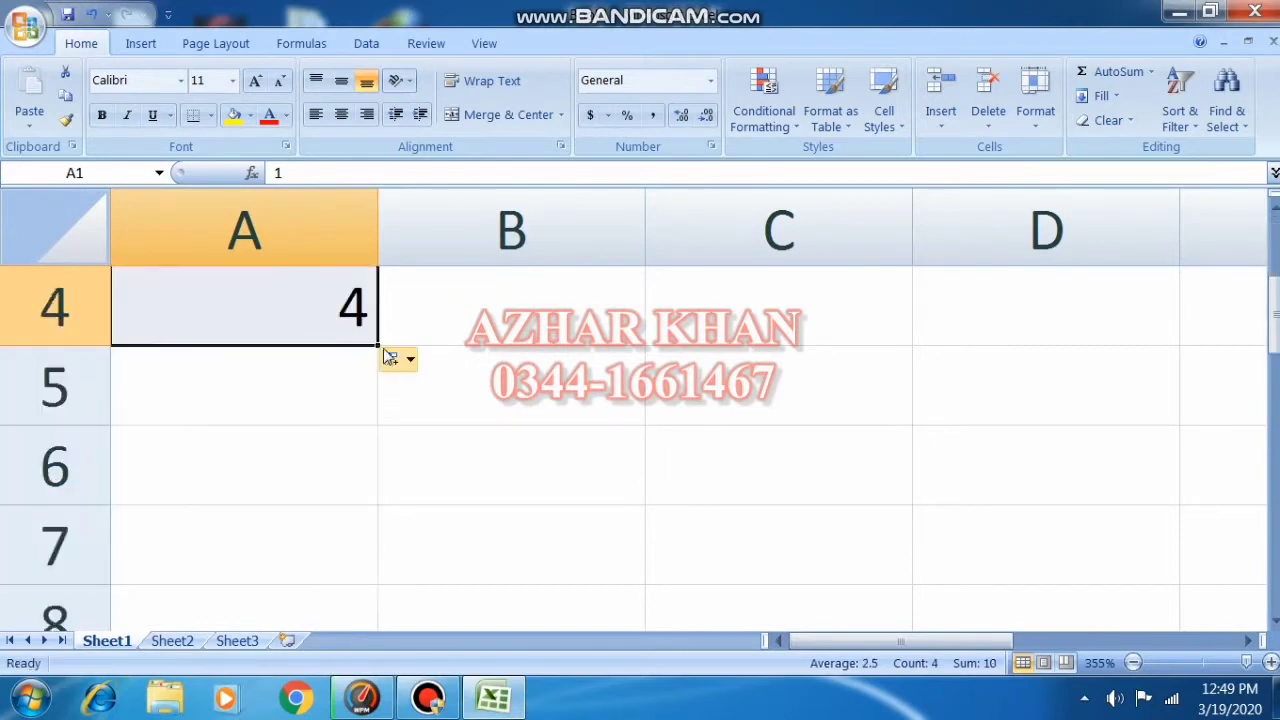
{"action": "left_click_drag", "start_coordinate": [380, 345], "coordinate": [389, 594]}
{"action": "scroll", "coordinate": [420, 471], "scroll_direction": "up", "scroll_amount": 1}
- Enter 1 in cell B1 and reselect that cell
{"action": "left_click", "coordinate": [500, 314]}
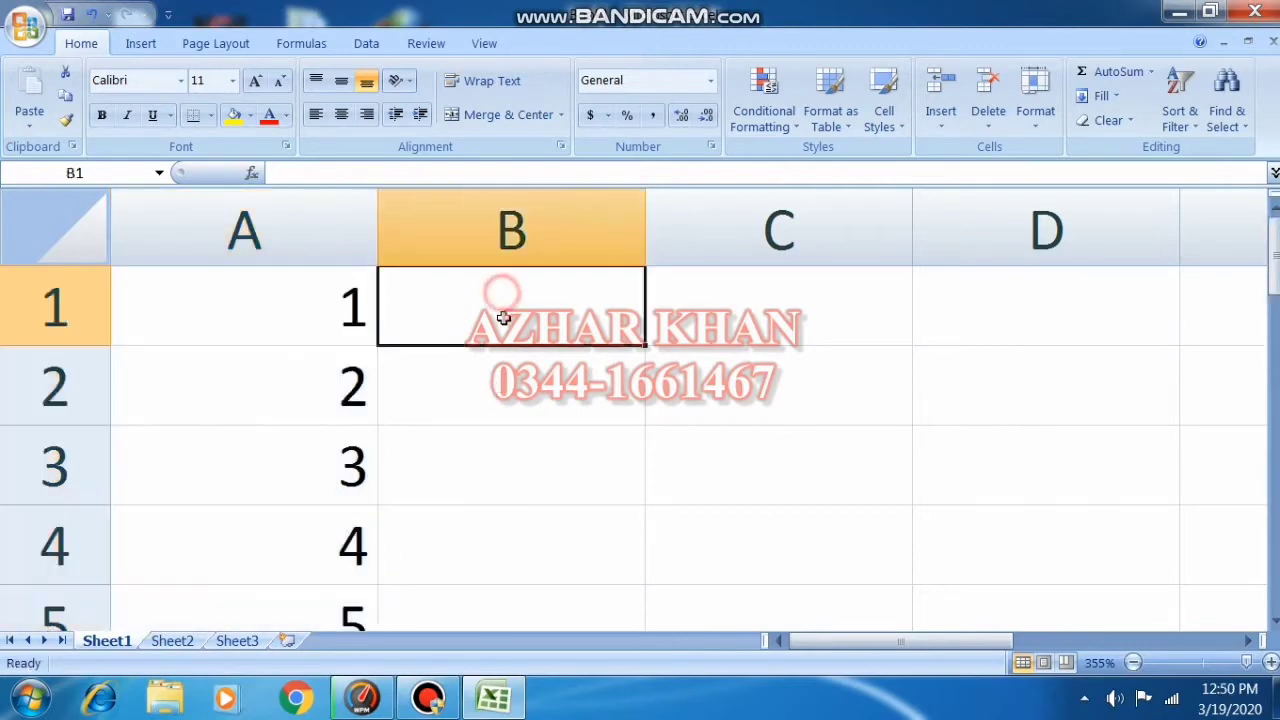
{"action": "type", "text": "1"}
{"action": "left_click", "coordinate": [506, 430]}
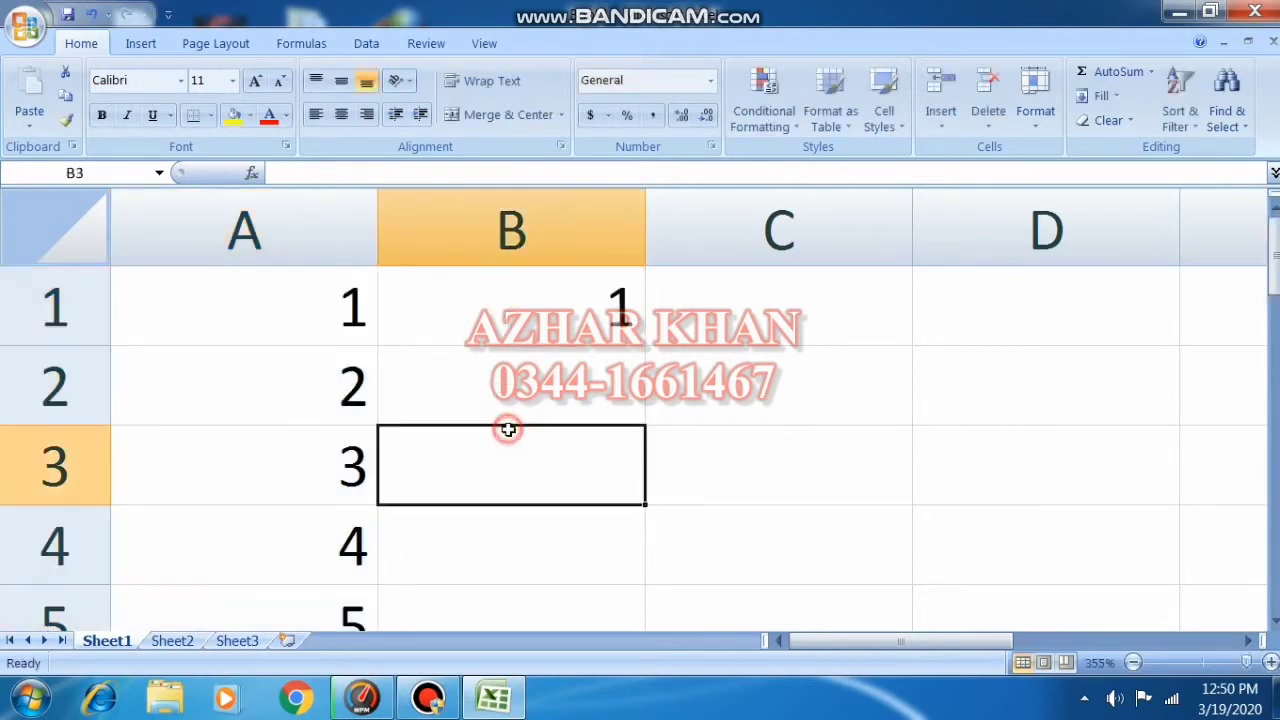
{"action": "left_click", "coordinate": [537, 332]}
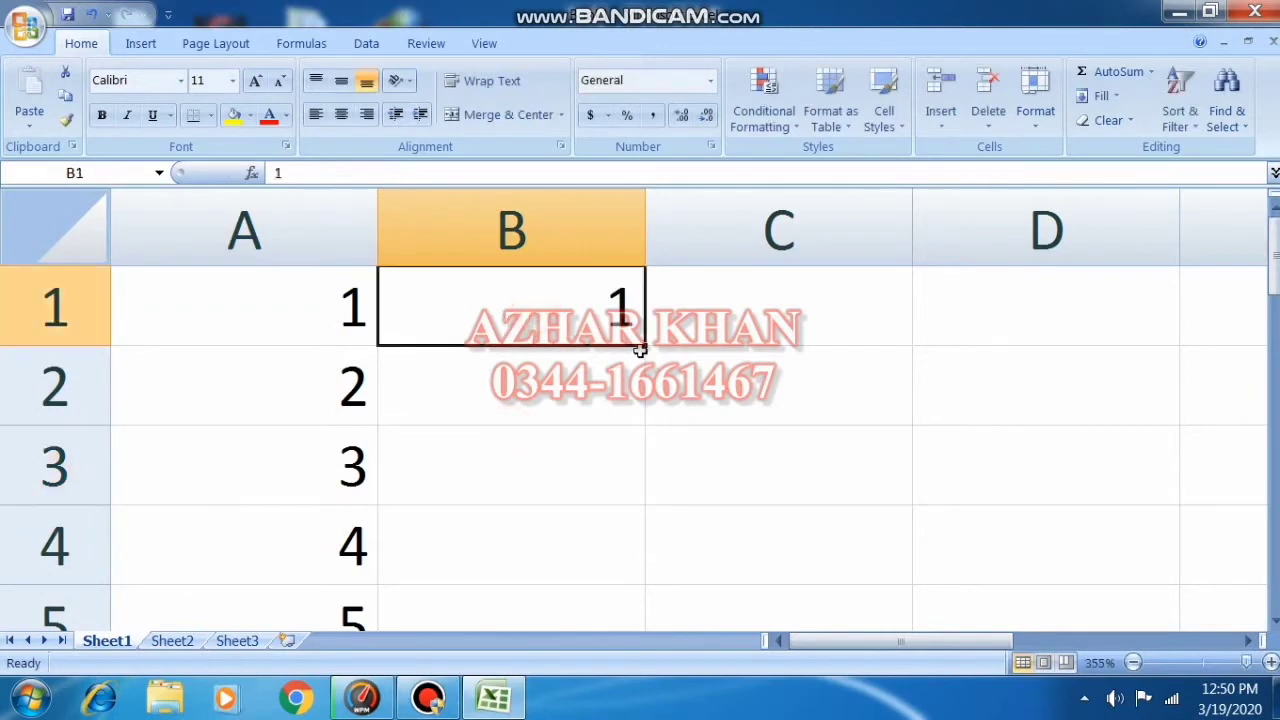
- Fill column B from B1 down to B7 as a series counting from 1 to 7
{"action": "left_click_drag", "start_coordinate": [648, 344], "coordinate": [648, 344]}
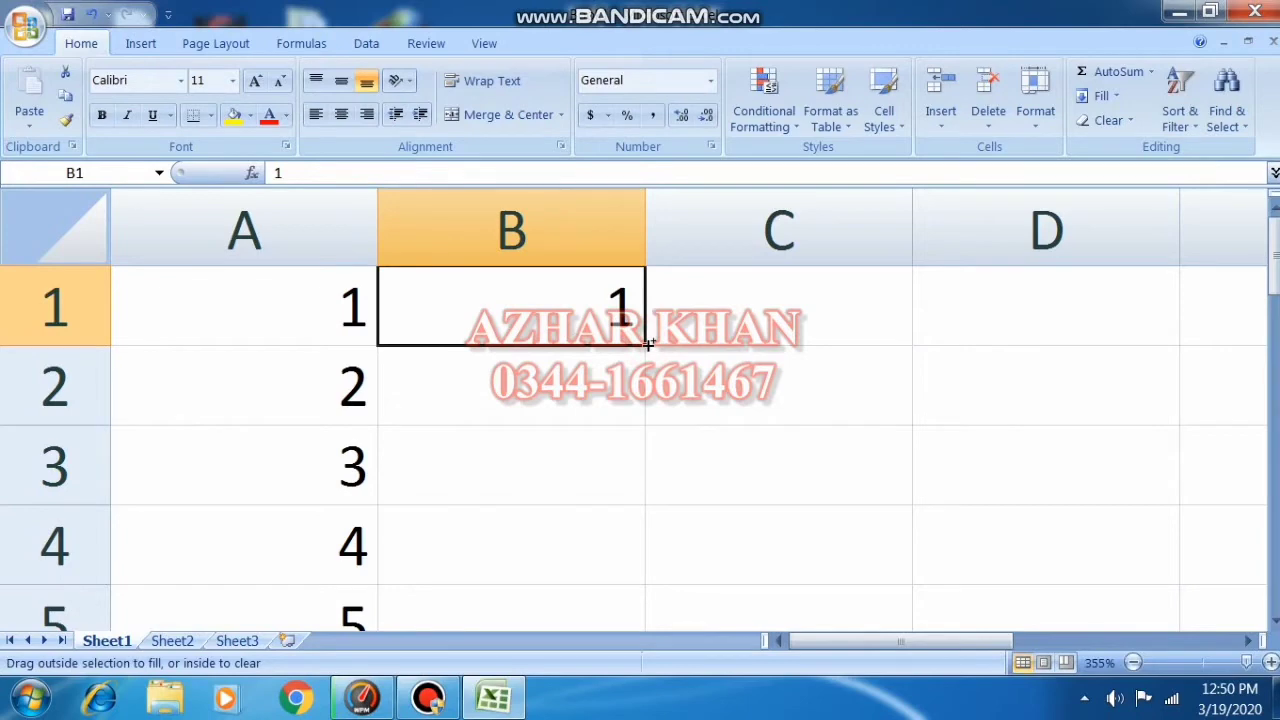
{"action": "left_click_drag", "start_coordinate": [648, 352], "coordinate": [634, 529]}
{"action": "scroll", "coordinate": [607, 482], "scroll_direction": "down", "scroll_amount": 1}
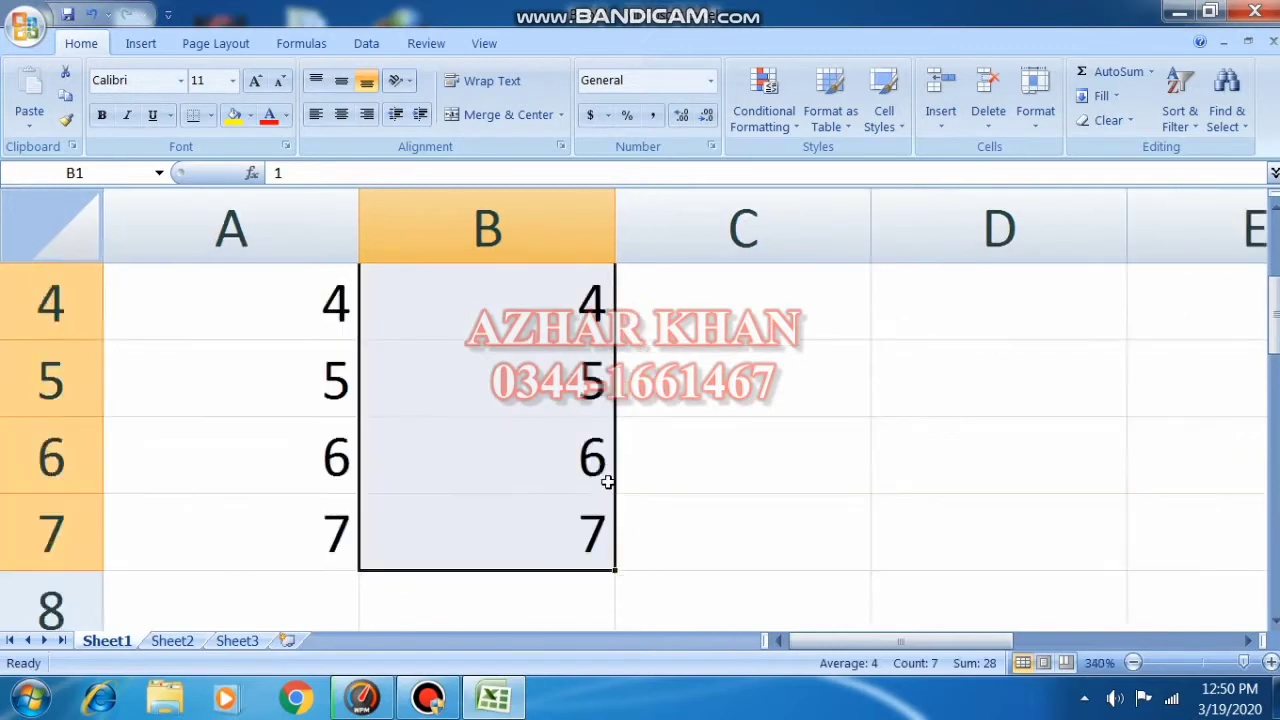
{"action": "scroll", "coordinate": [607, 482], "scroll_direction": "down", "scroll_amount": 2}
{"action": "left_click", "coordinate": [689, 448]}
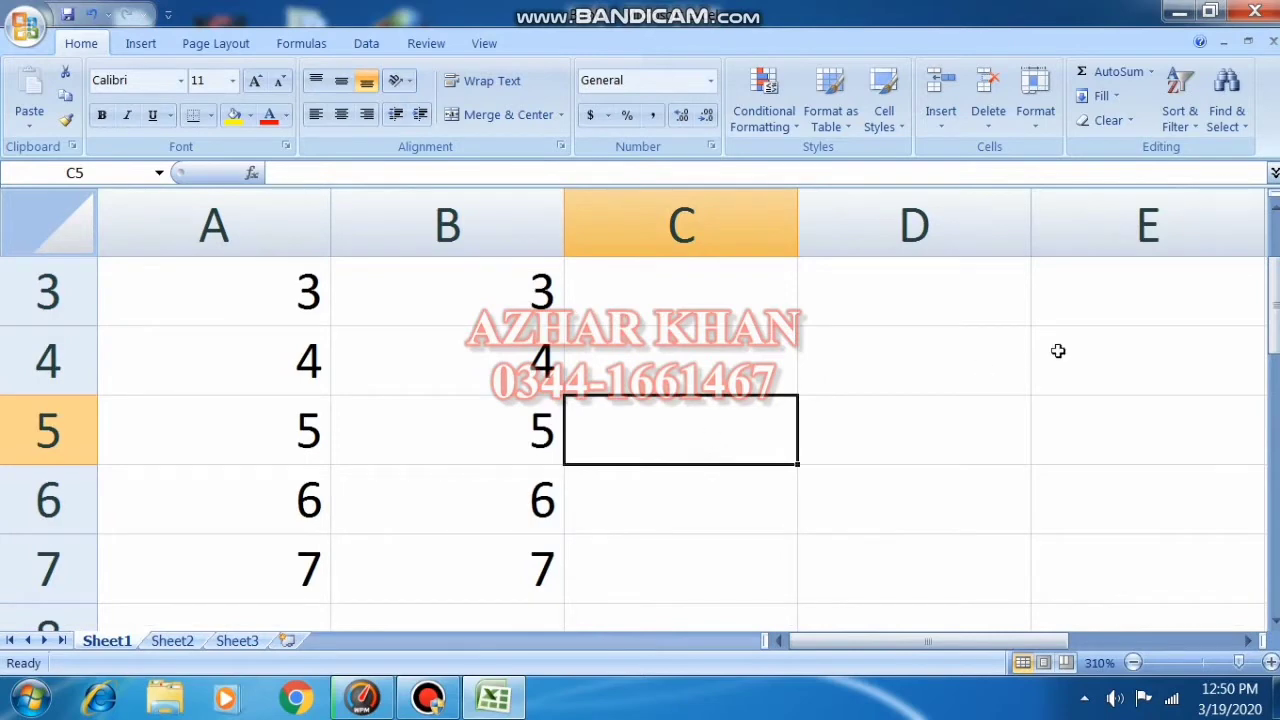
- Enter 1 in cell C1
{"action": "left_click_drag", "start_coordinate": [1274, 290], "coordinate": [1274, 278]}
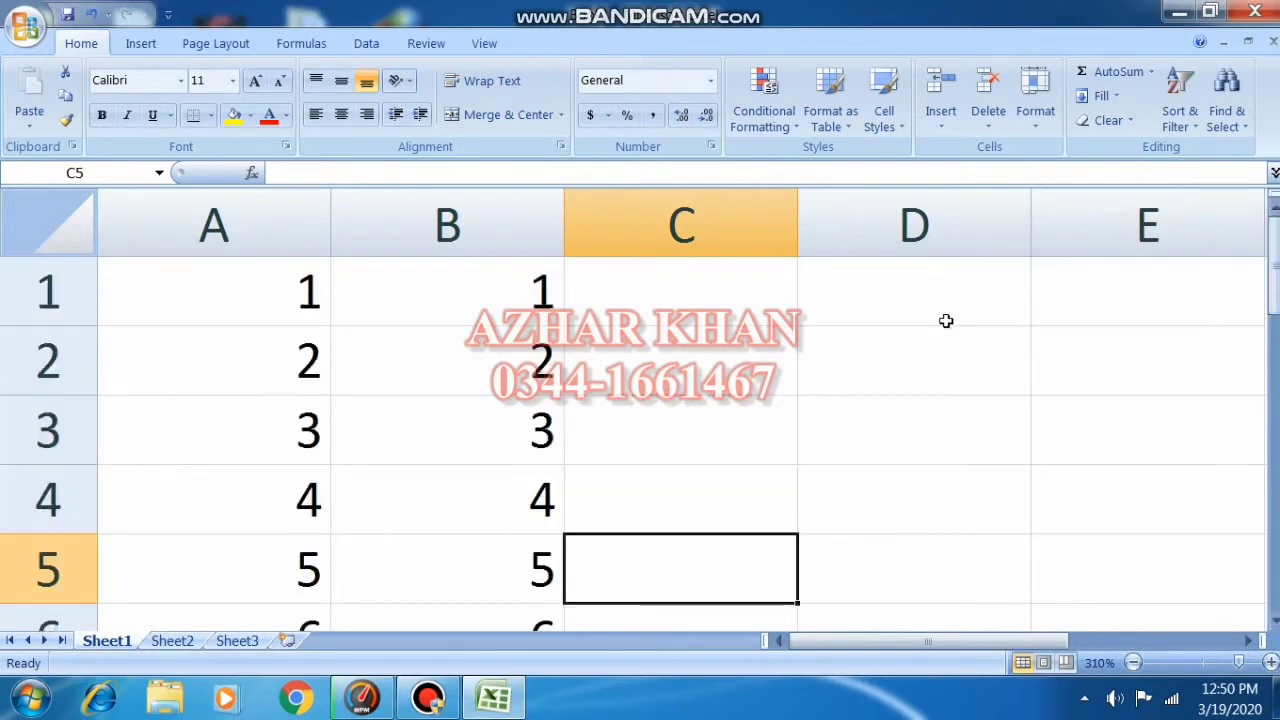
{"action": "left_click", "coordinate": [668, 300]}
{"action": "type", "text": "1"}
{"action": "left_click", "coordinate": [722, 410]}
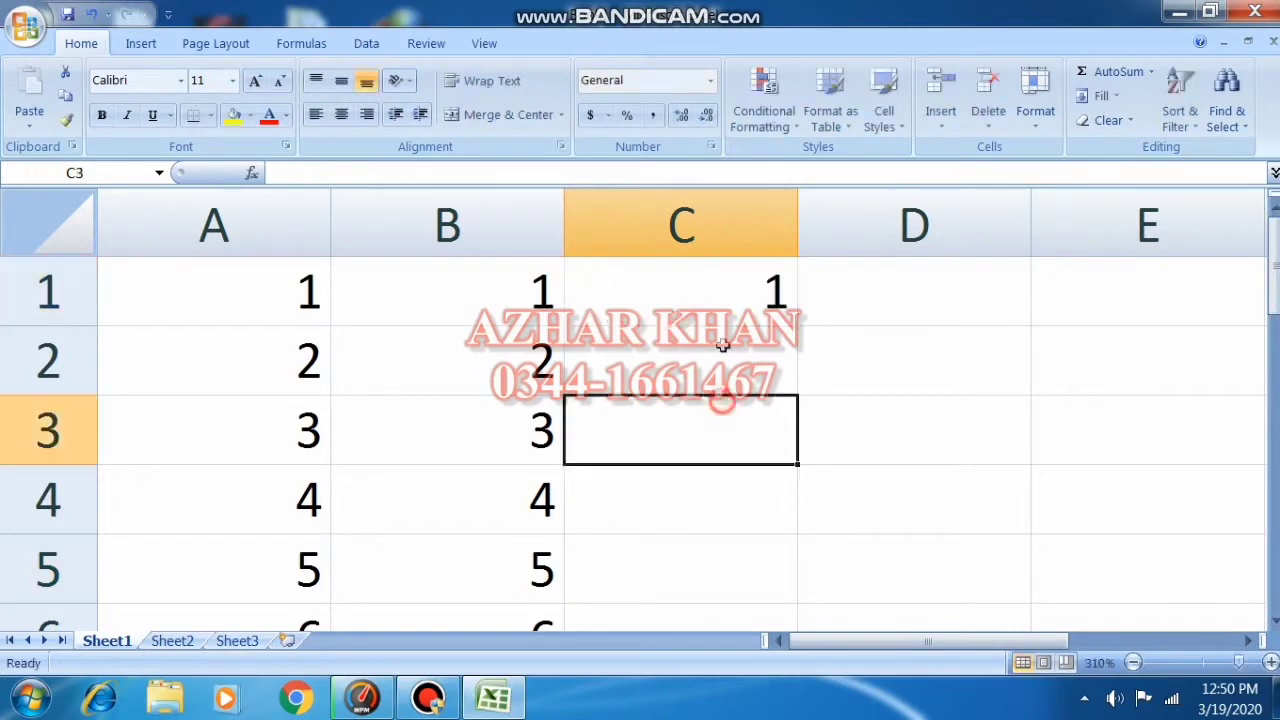
- Enter 5 in cell C1 and copy it down to cell C3
{"action": "left_click", "coordinate": [752, 310]}
{"action": "type", "text": "5"}
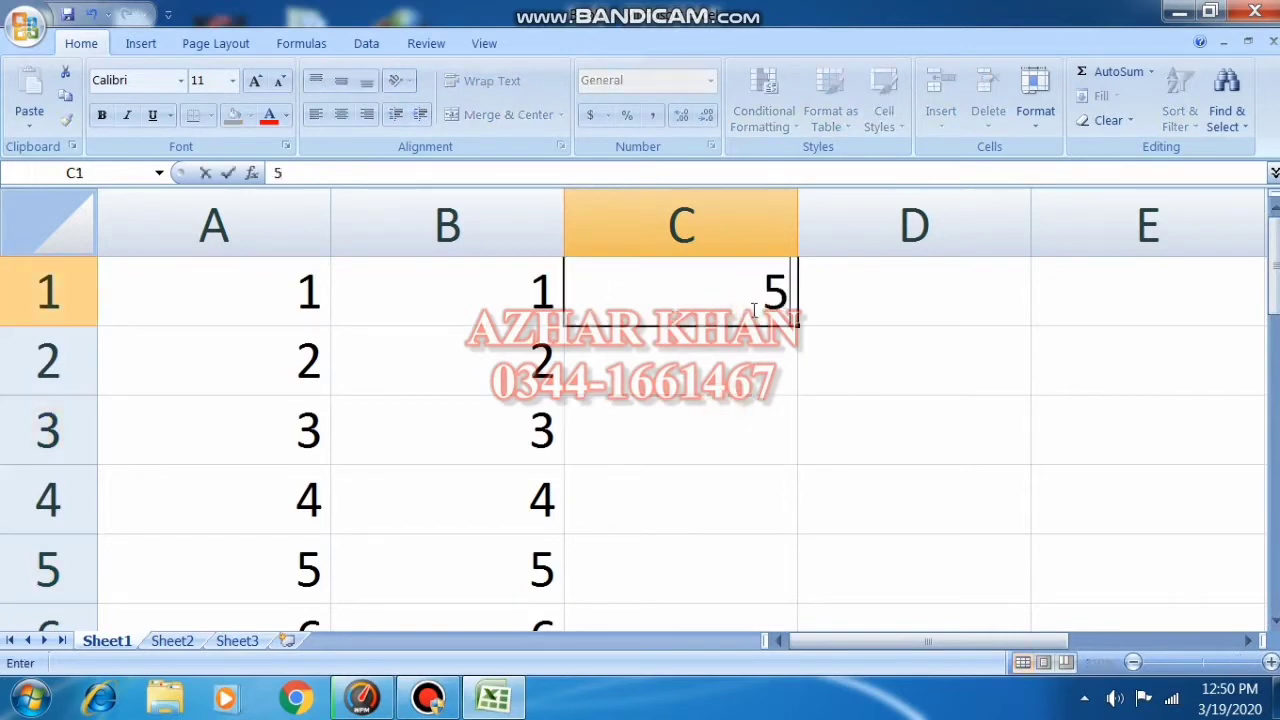
{"action": "key", "text": "Return"}
{"action": "left_click", "coordinate": [748, 303]}
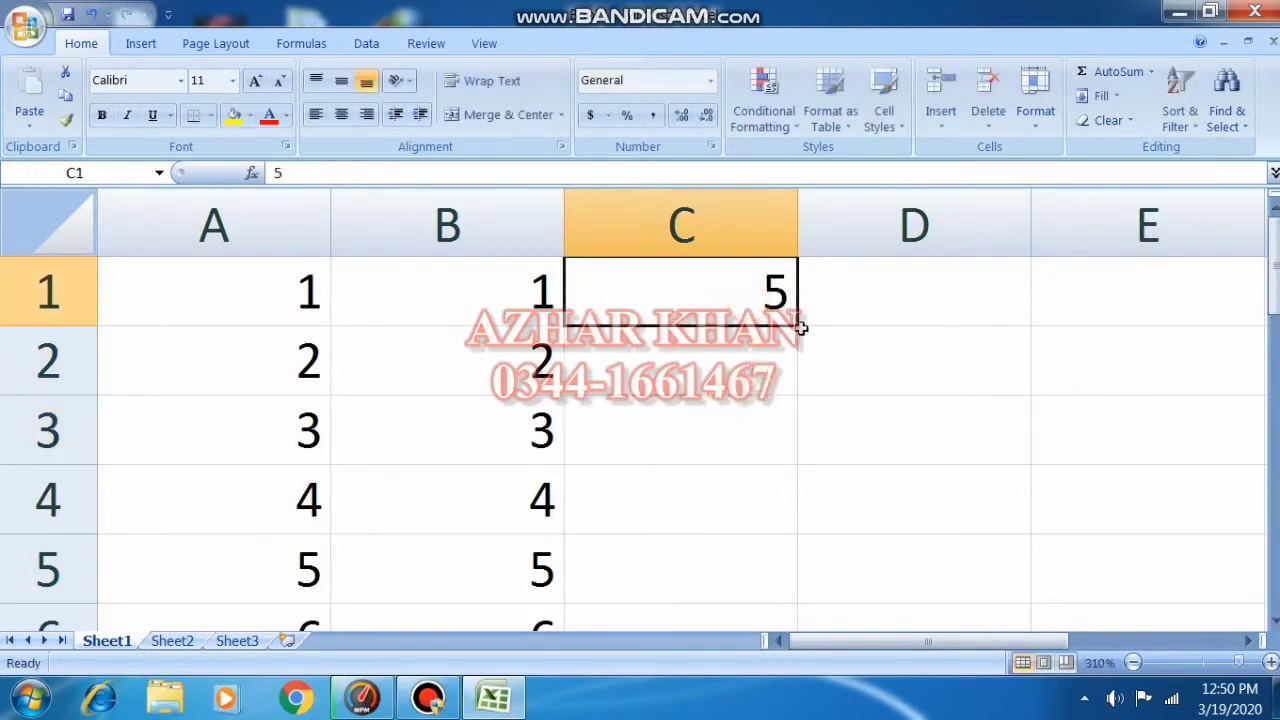
{"action": "left_click_drag", "start_coordinate": [801, 326], "coordinate": [785, 468]}
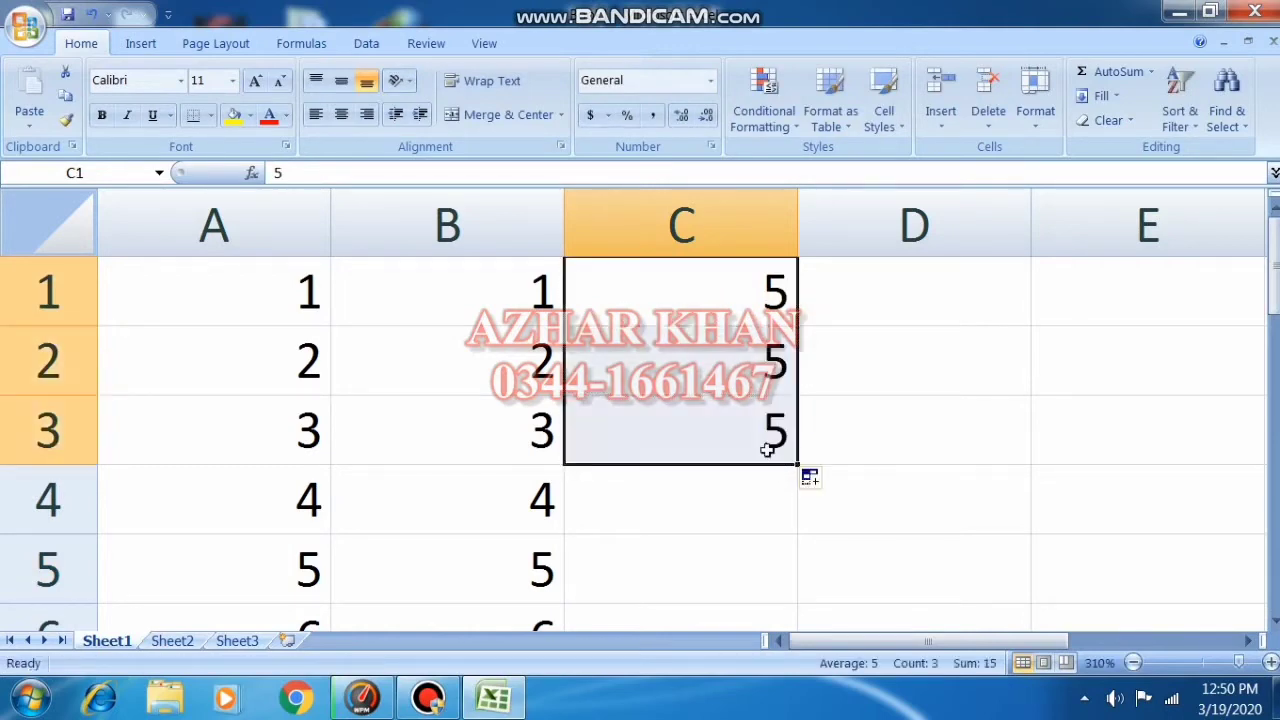
- Copy the value 5 from cell C3 across to column D and down to row 6, filling C3:D6
{"action": "left_click", "coordinate": [741, 295]}
{"action": "left_click", "coordinate": [765, 360]}
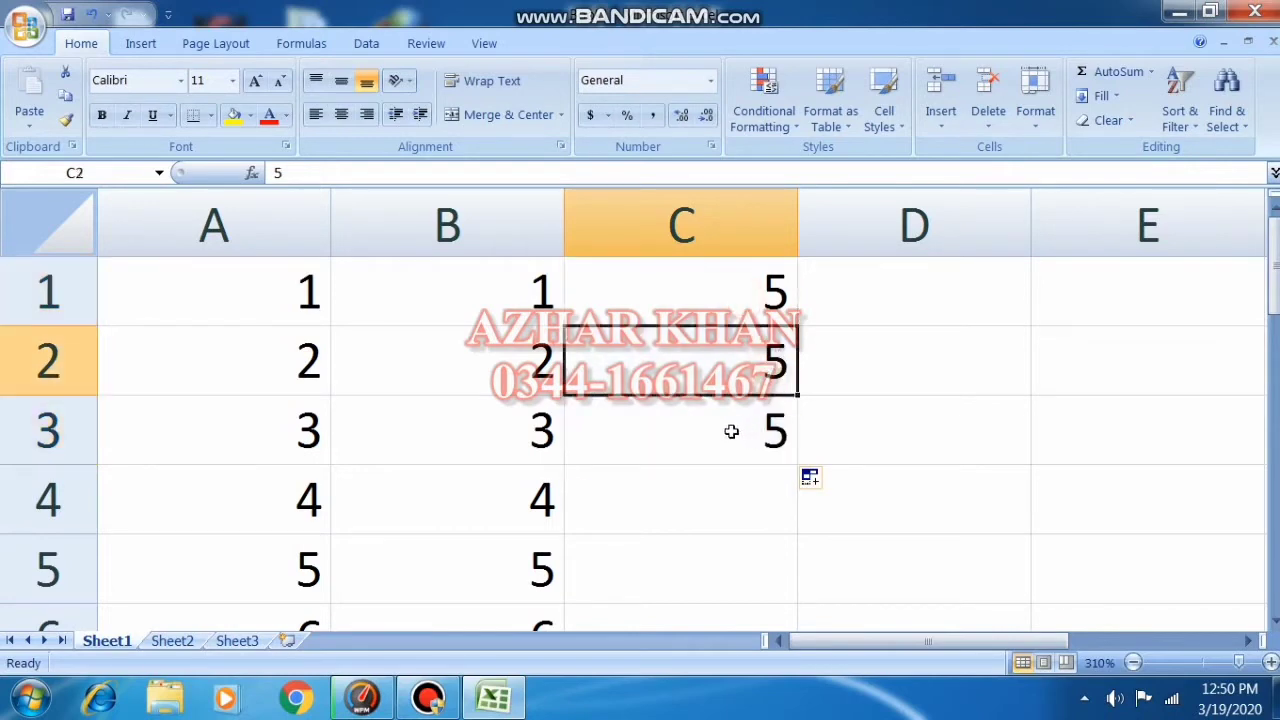
{"action": "left_click", "coordinate": [765, 440]}
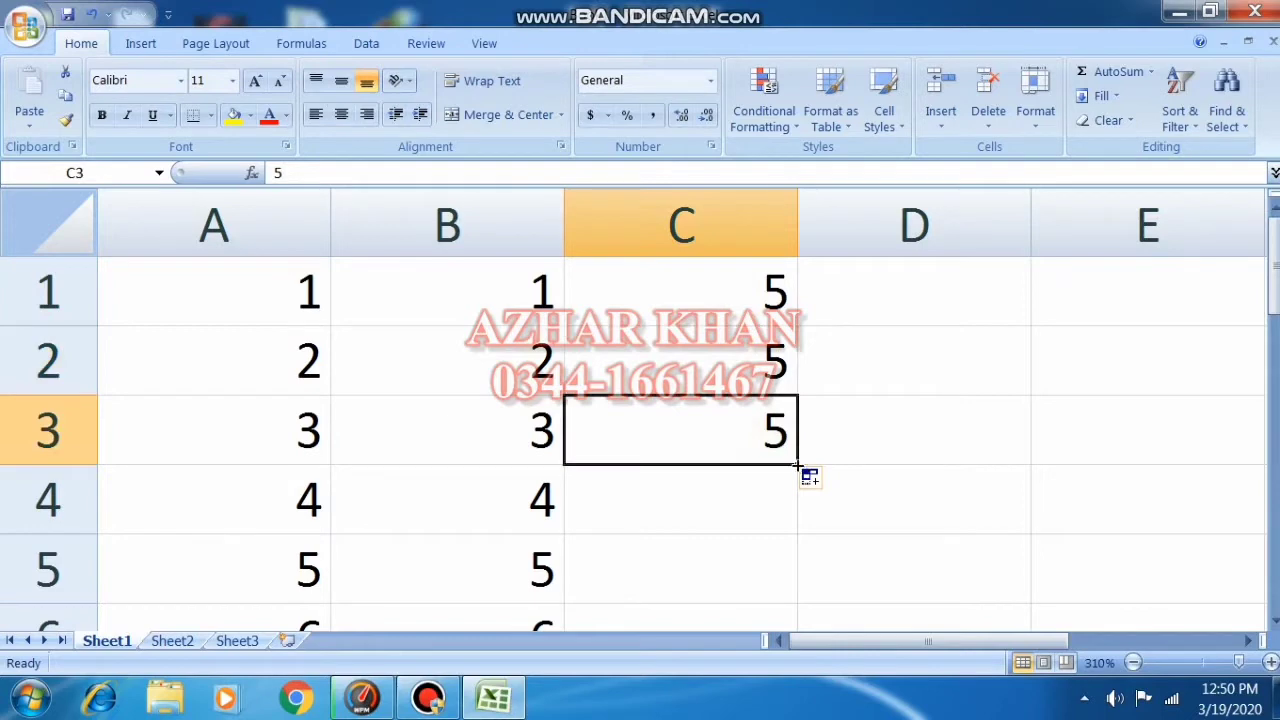
{"action": "left_click_drag", "start_coordinate": [797, 465], "coordinate": [1003, 543]}
{"action": "scroll", "coordinate": [1003, 543], "scroll_direction": "down", "scroll_amount": 1}
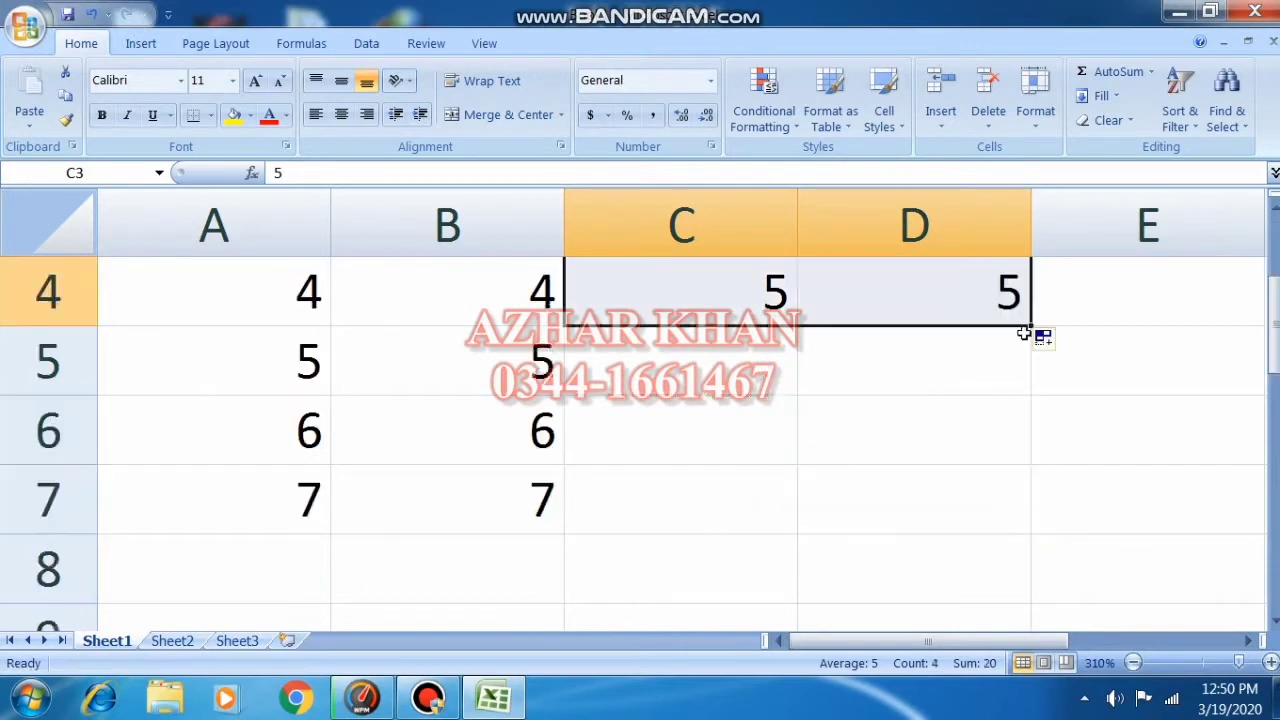
{"action": "left_click_drag", "start_coordinate": [1030, 325], "coordinate": [995, 470]}
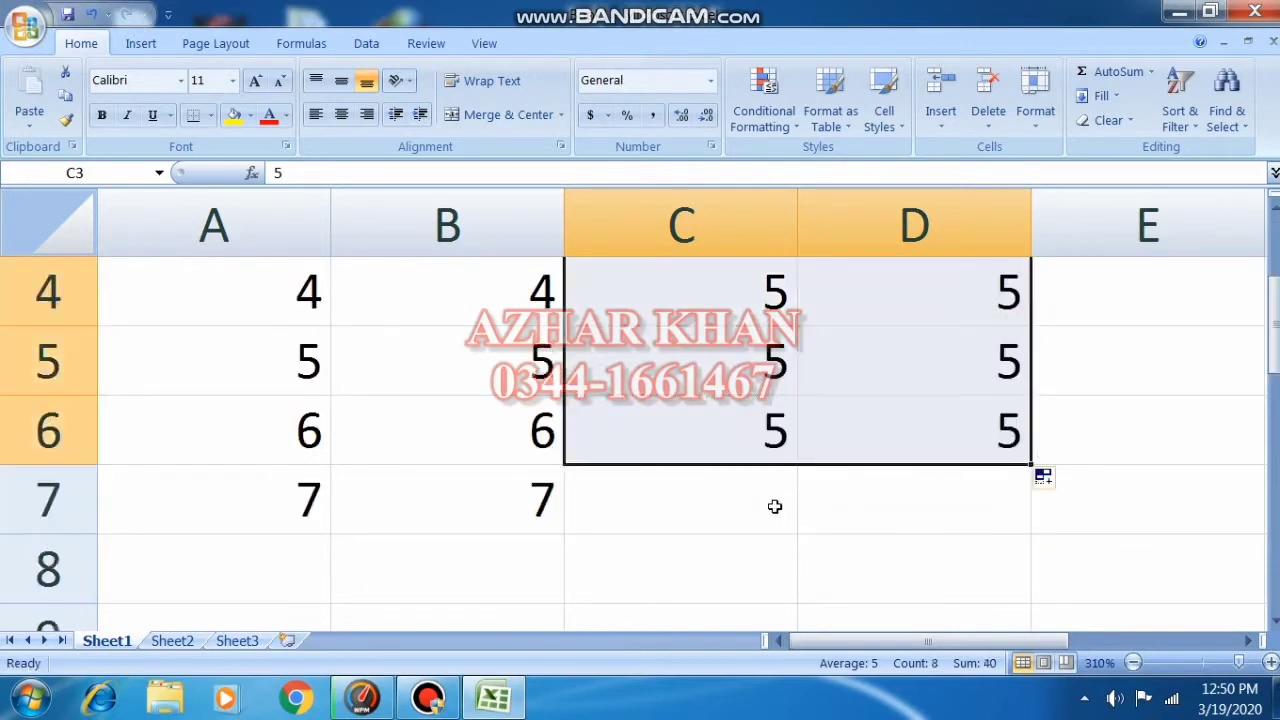
- Enter Sunday in cell B11, below the number columns
{"action": "scroll", "coordinate": [774, 505], "scroll_direction": "down", "scroll_amount": 2}
{"action": "left_click", "coordinate": [203, 390]}
{"action": "left_click", "coordinate": [354, 389]}
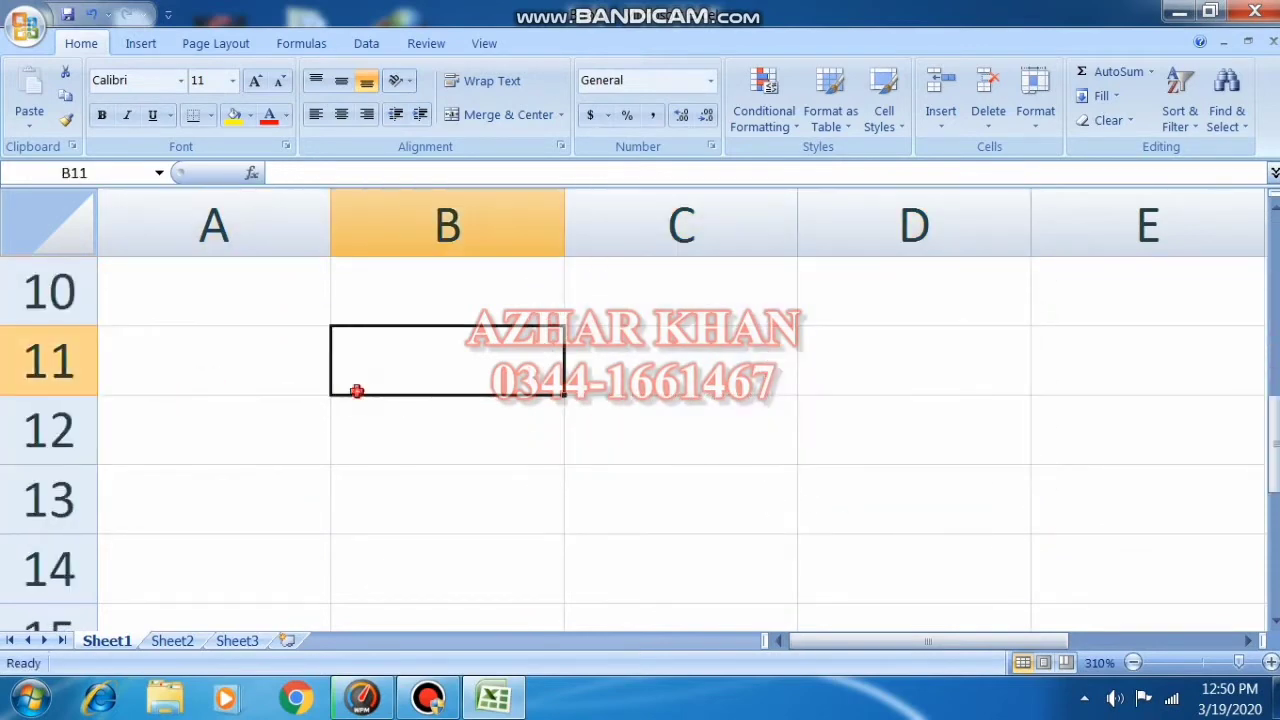
{"action": "left_click", "coordinate": [211, 343]}
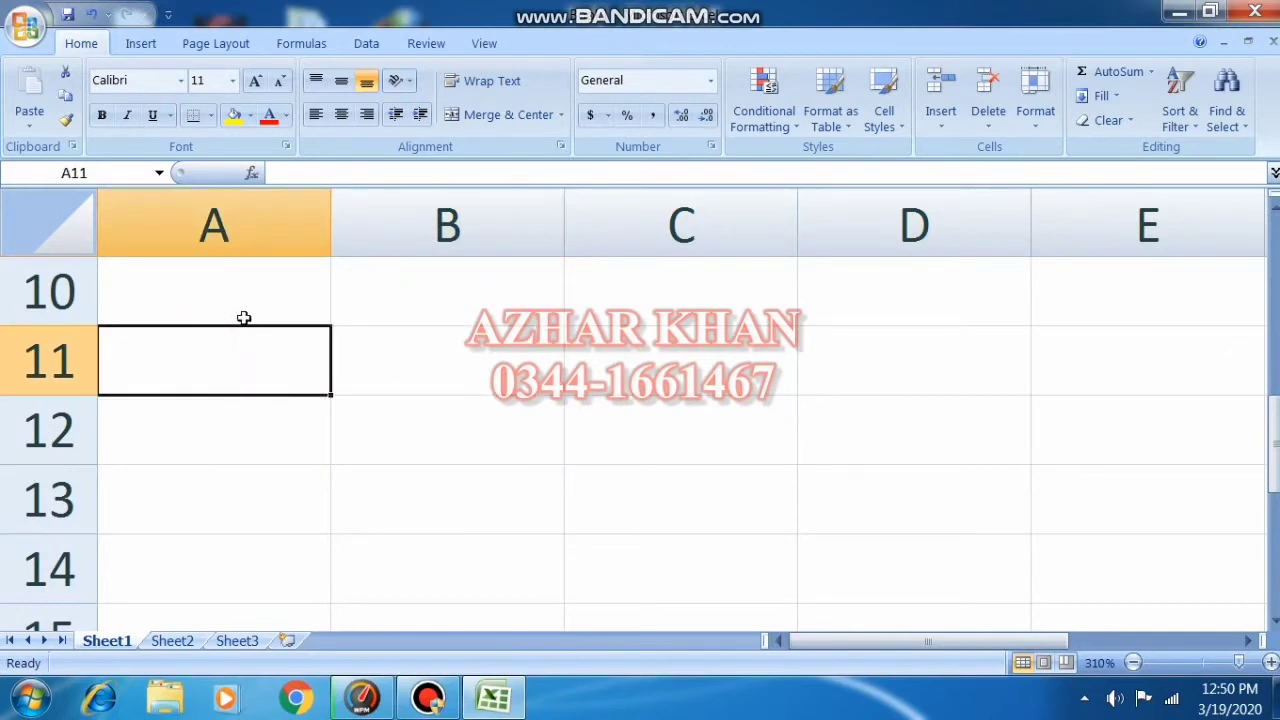
{"action": "left_click", "coordinate": [388, 332]}
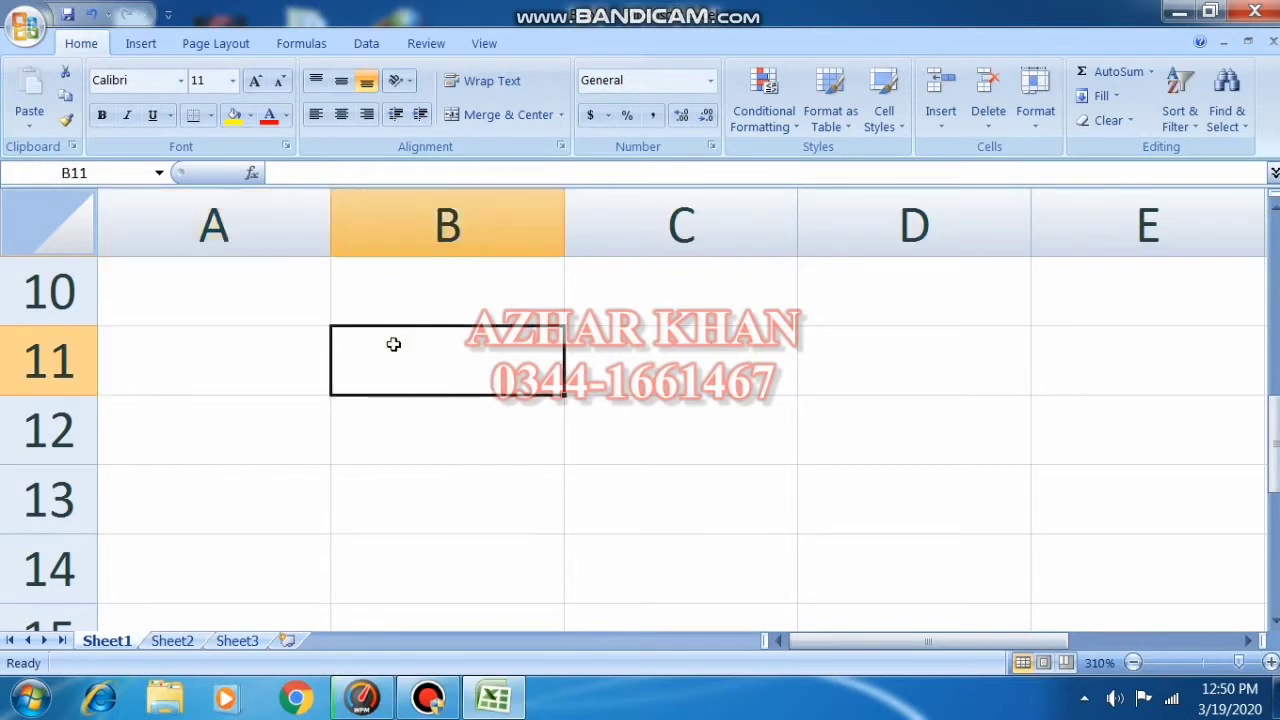
{"action": "type", "text": "sunday"}
{"action": "key", "text": "Return"}
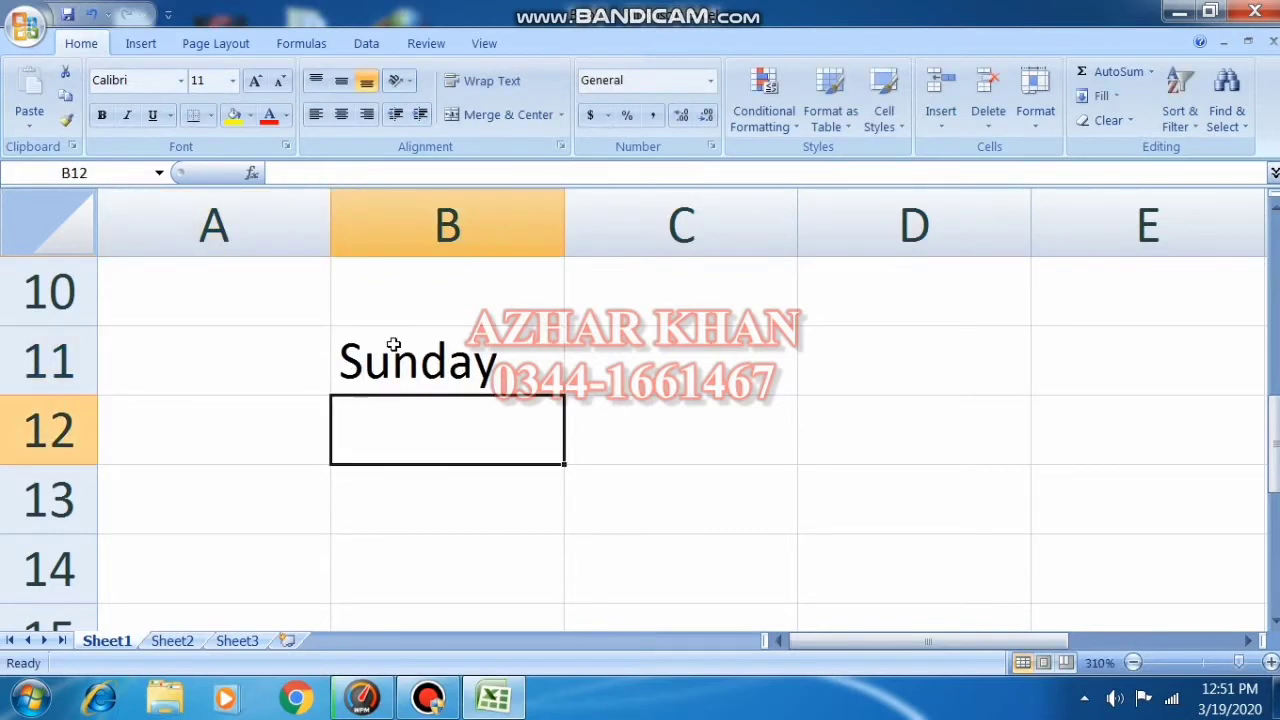
- Fill the weekday series from Sunday in B11 down to Friday in B16, and clear the selection by selecting C11
{"action": "left_click", "coordinate": [393, 345]}
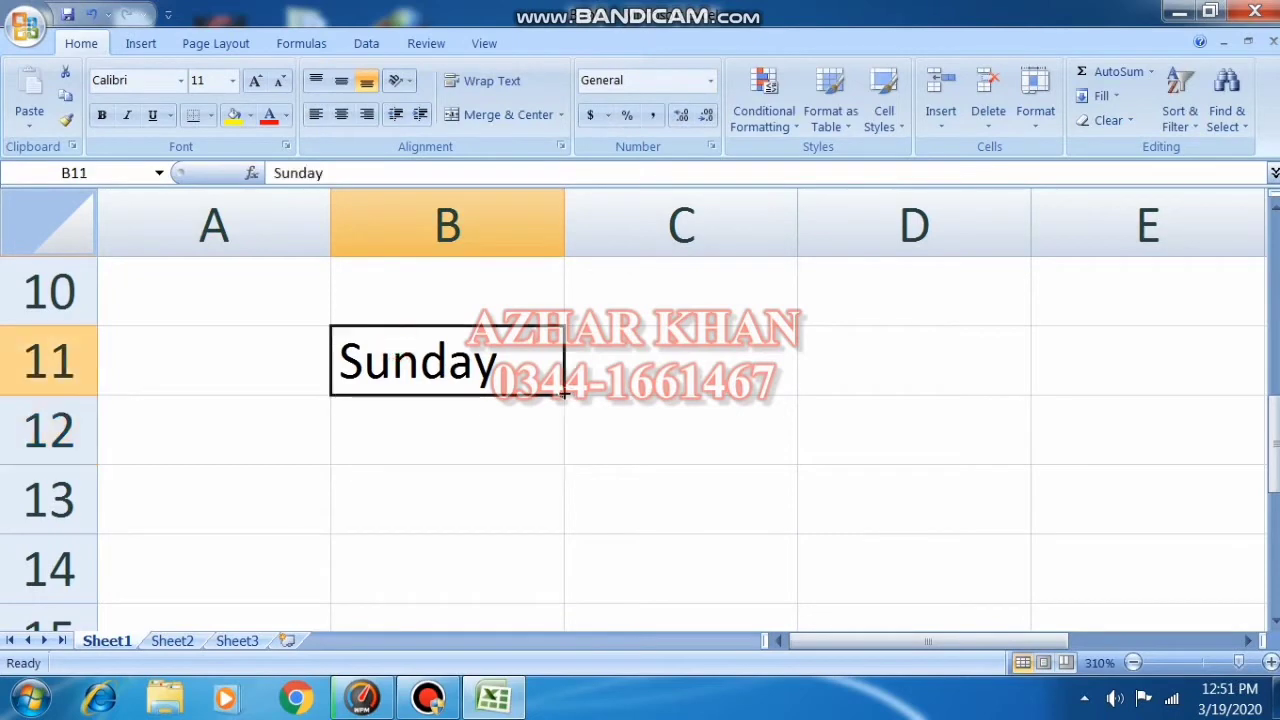
{"action": "left_click_drag", "start_coordinate": [564, 395], "coordinate": [560, 497]}
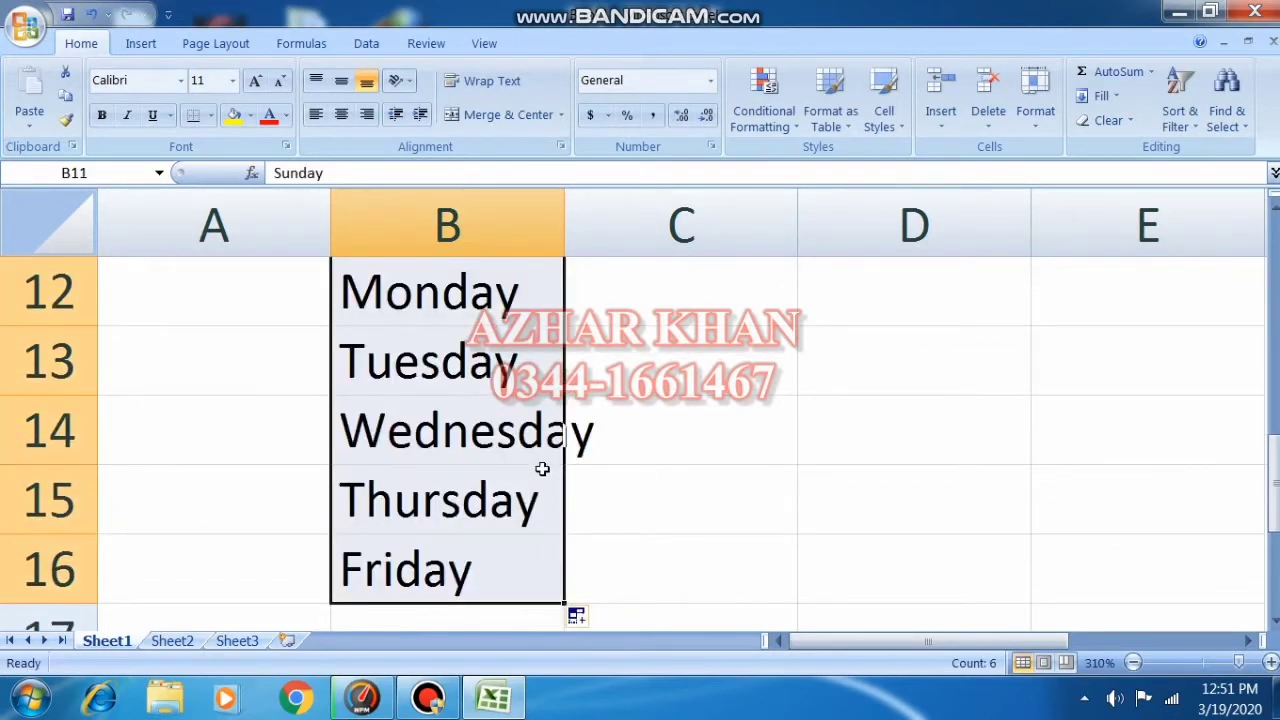
{"action": "scroll", "coordinate": [540, 462], "scroll_direction": "down", "scroll_amount": 4, "text": "ctrl"}
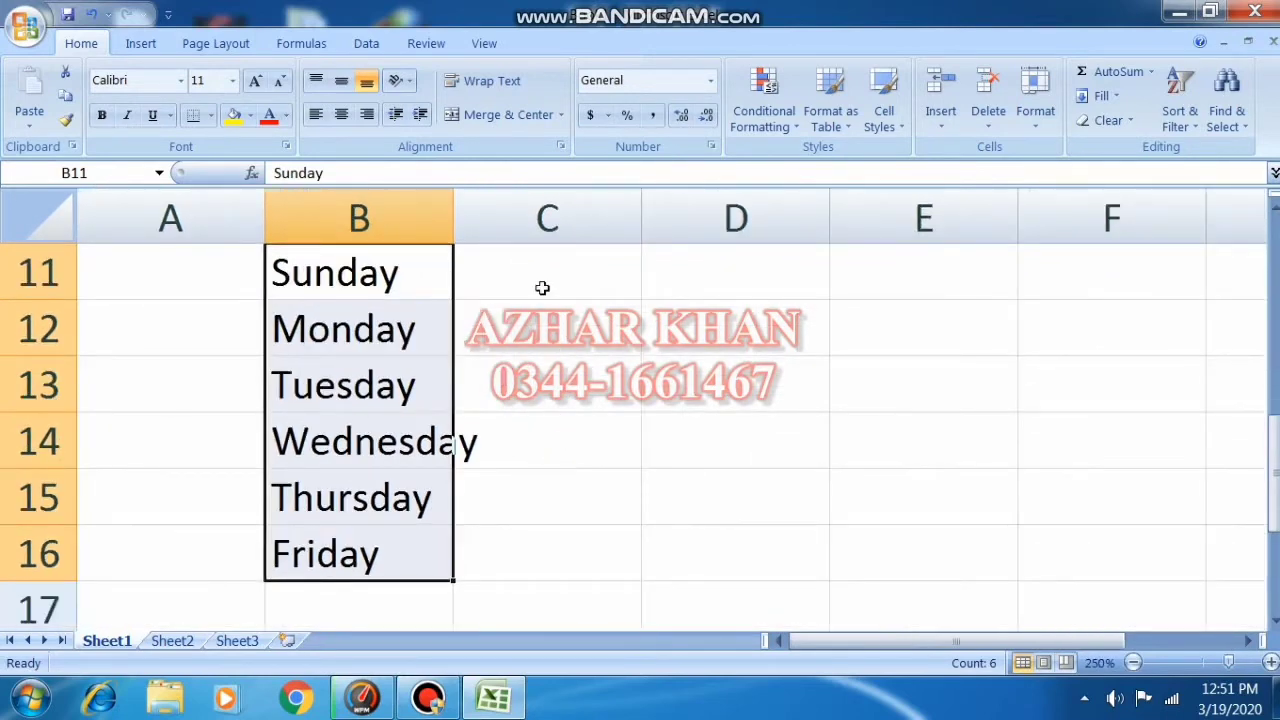
{"action": "left_click", "coordinate": [539, 283]}
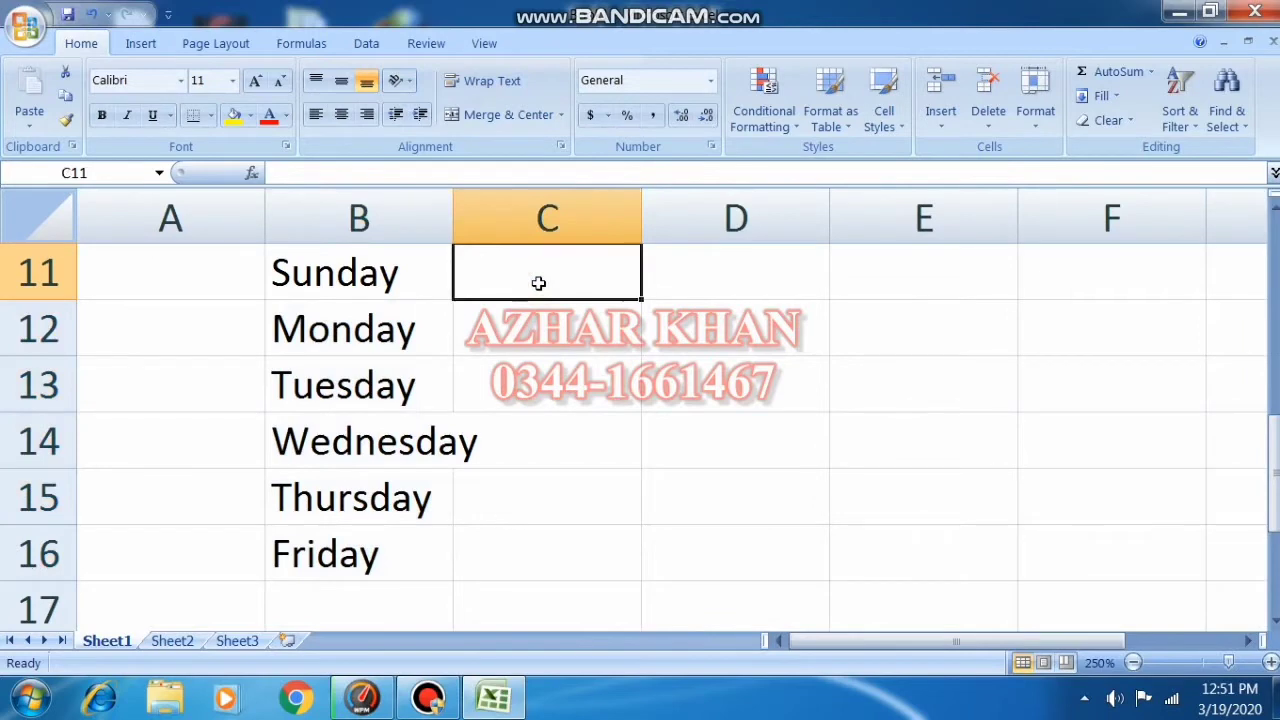
- Enter sun in cell C11 and fill the abbreviated weekday series down to fri in C16
{"action": "type", "text": "sun"}
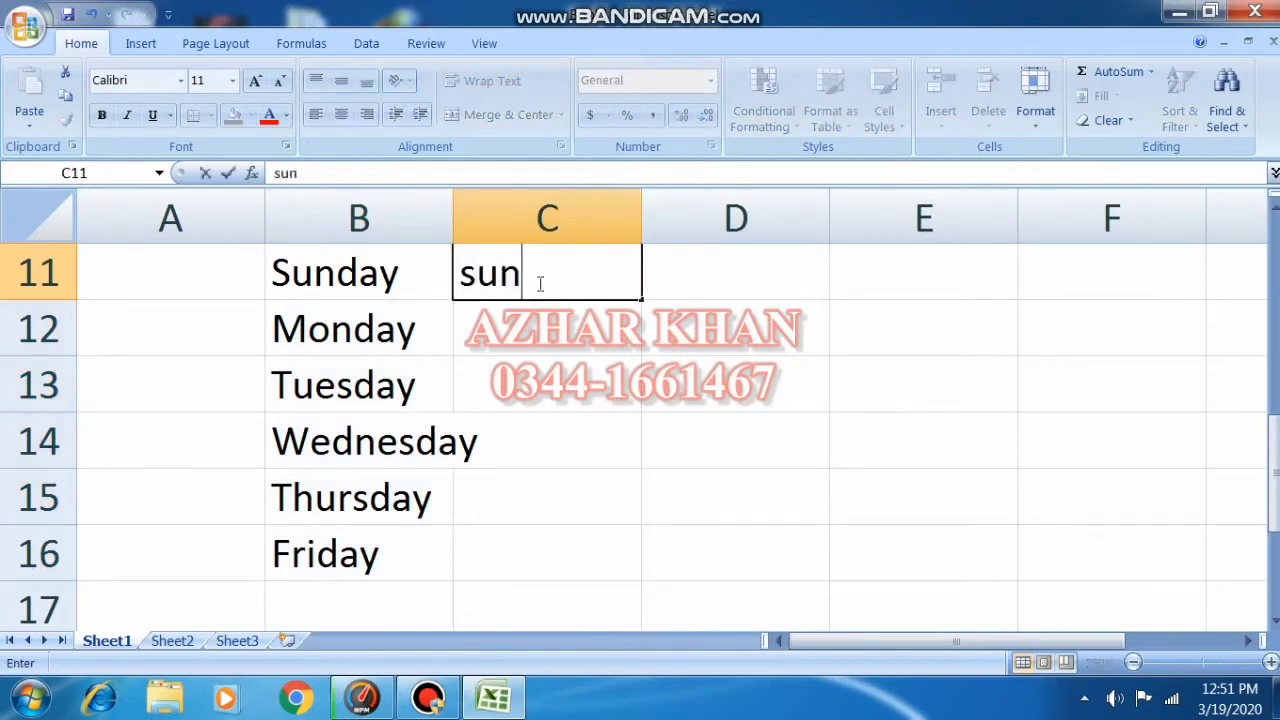
{"action": "key", "text": "Return"}
{"action": "left_click", "coordinate": [539, 283]}
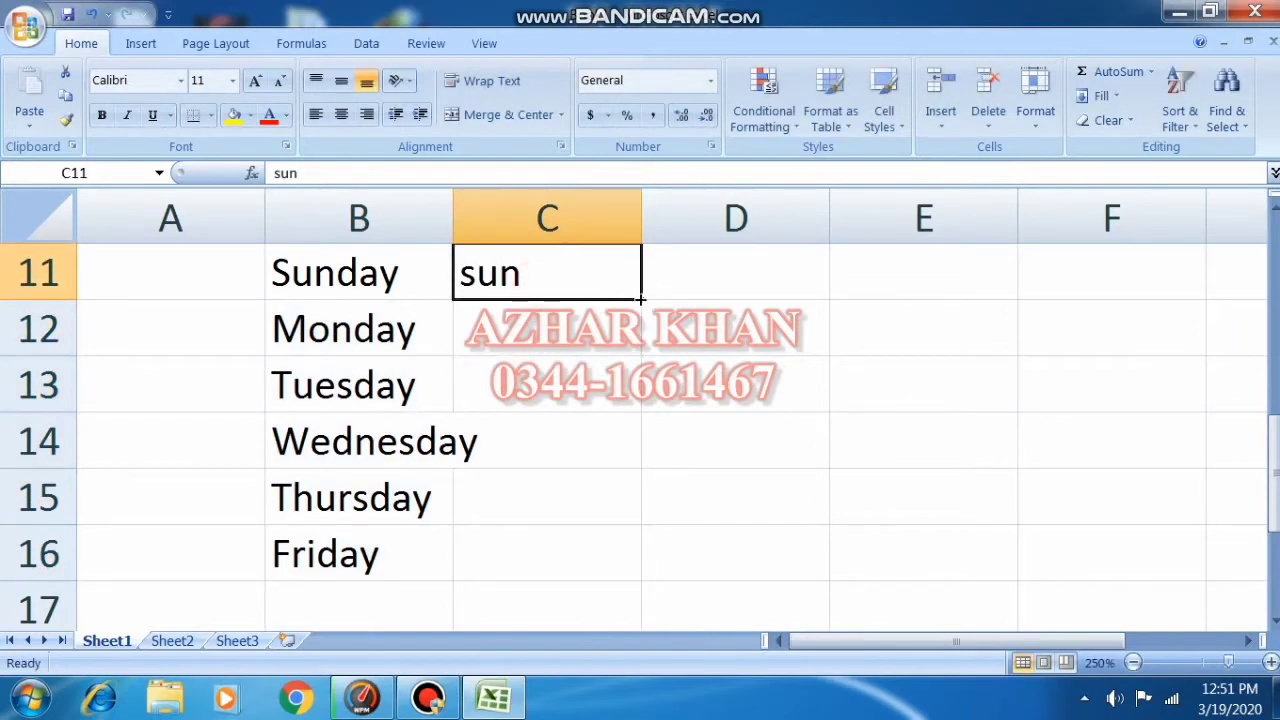
{"action": "left_click_drag", "start_coordinate": [641, 299], "coordinate": [636, 588]}
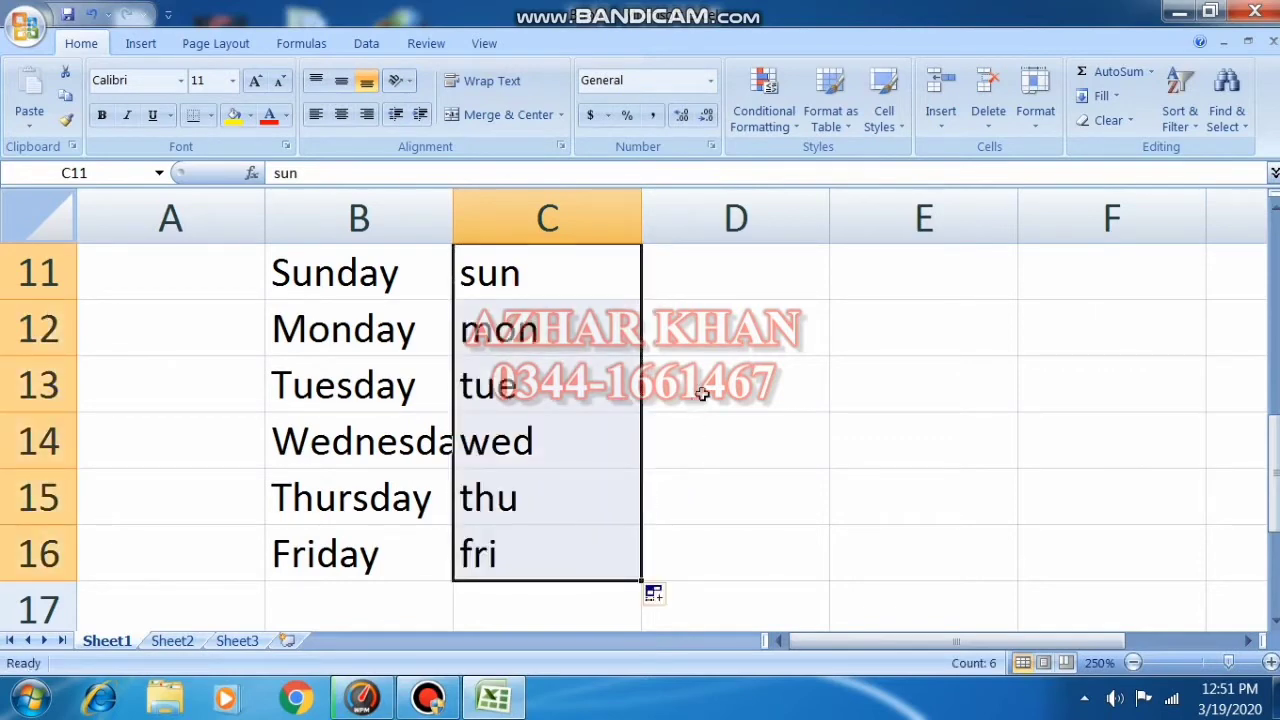
{"action": "left_click", "coordinate": [729, 342]}
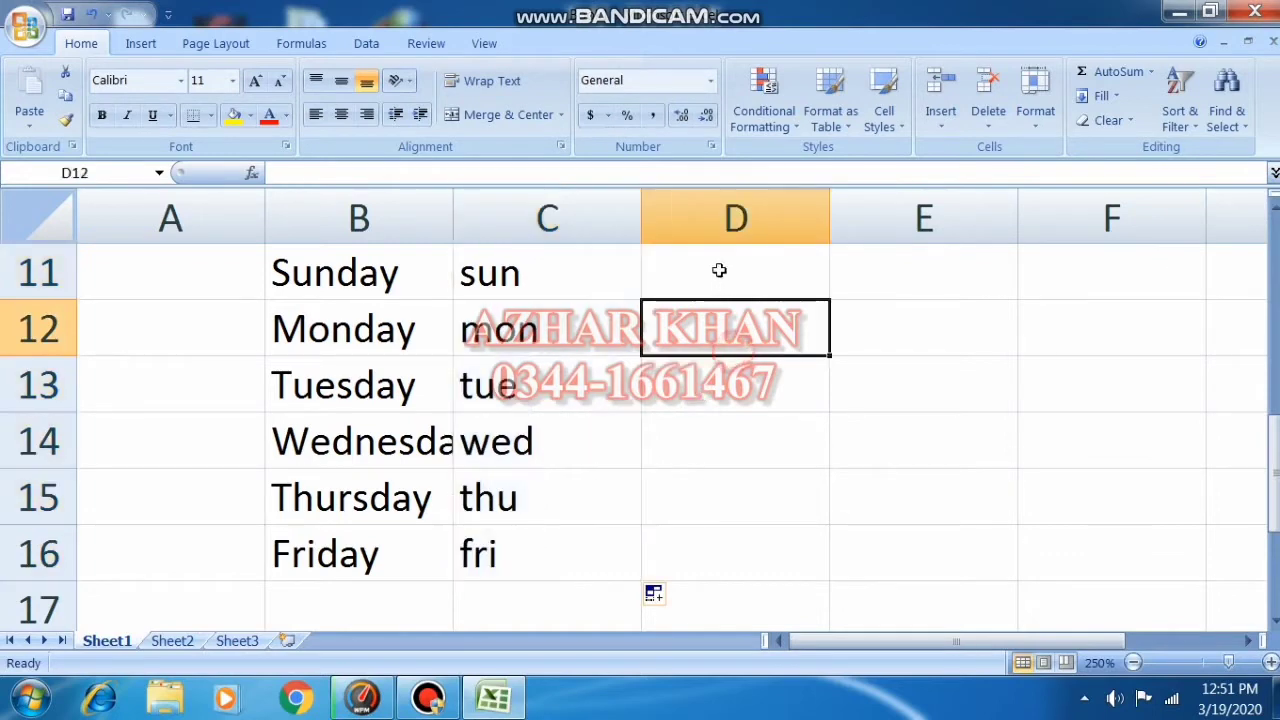
- Enter january in cell D11 and fill the month series down to june in D16
{"action": "left_click", "coordinate": [719, 270]}
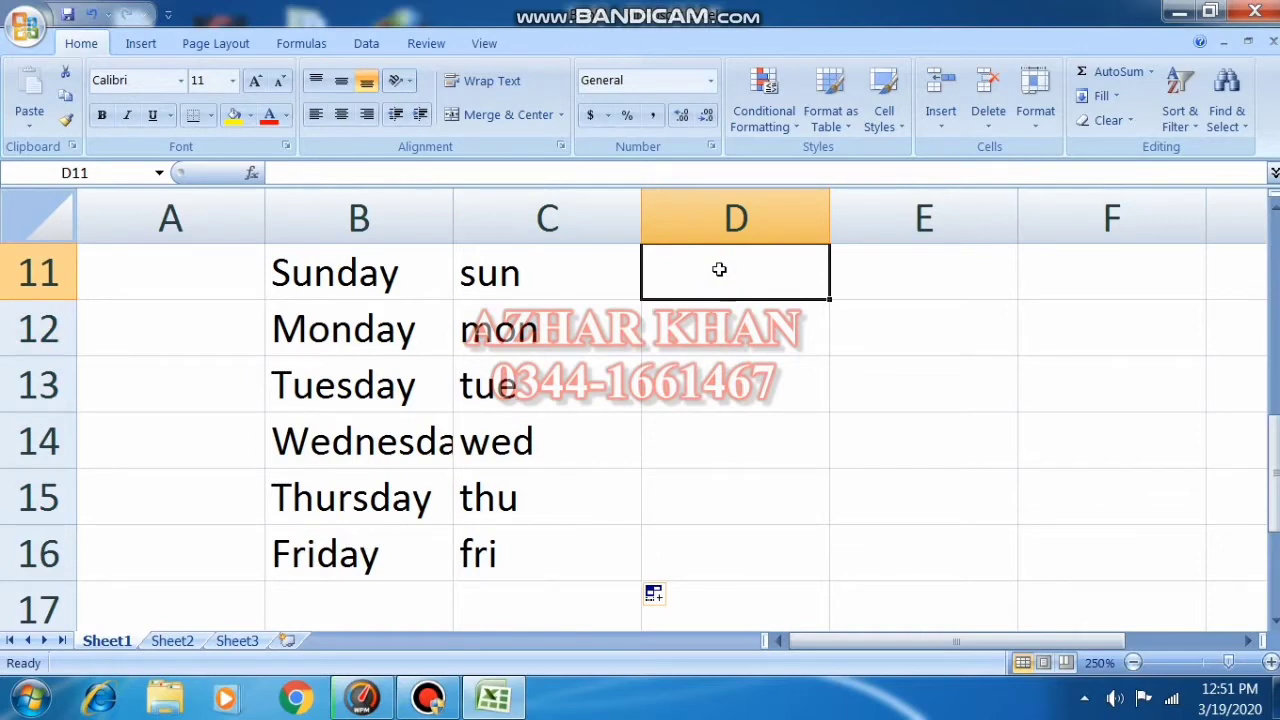
{"action": "type", "text": "janu"}
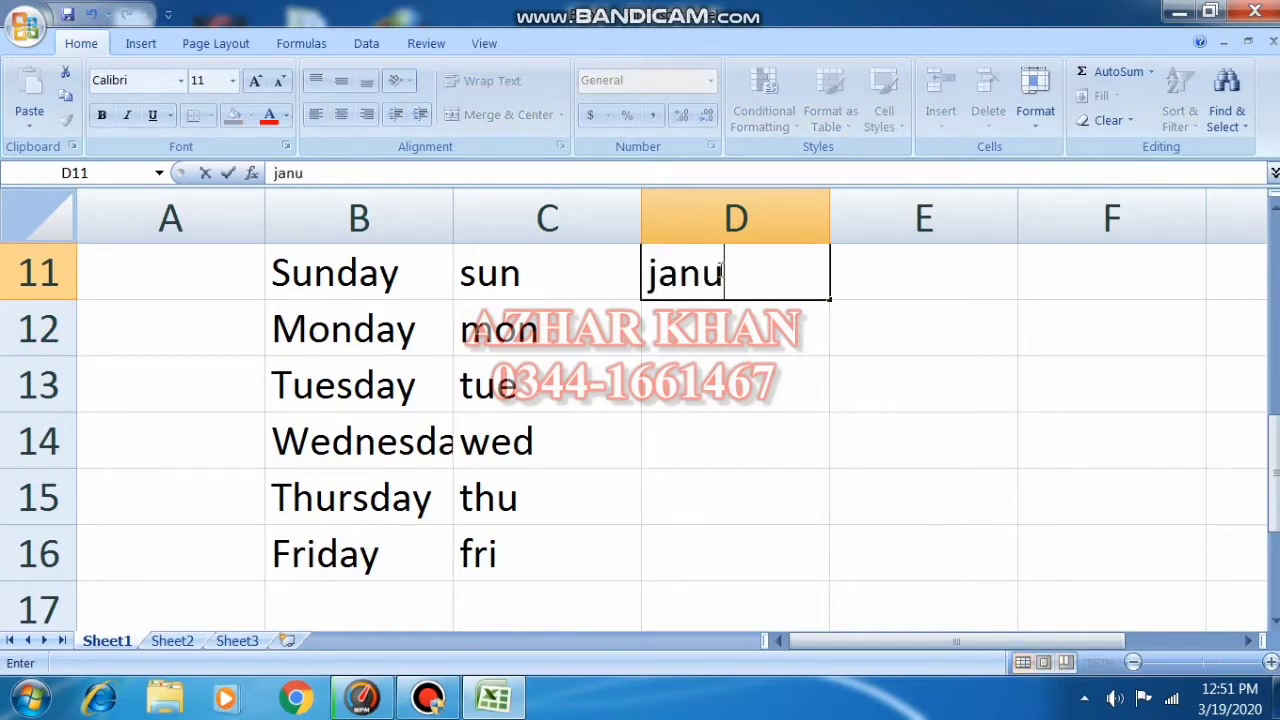
{"action": "type", "text": "ary"}
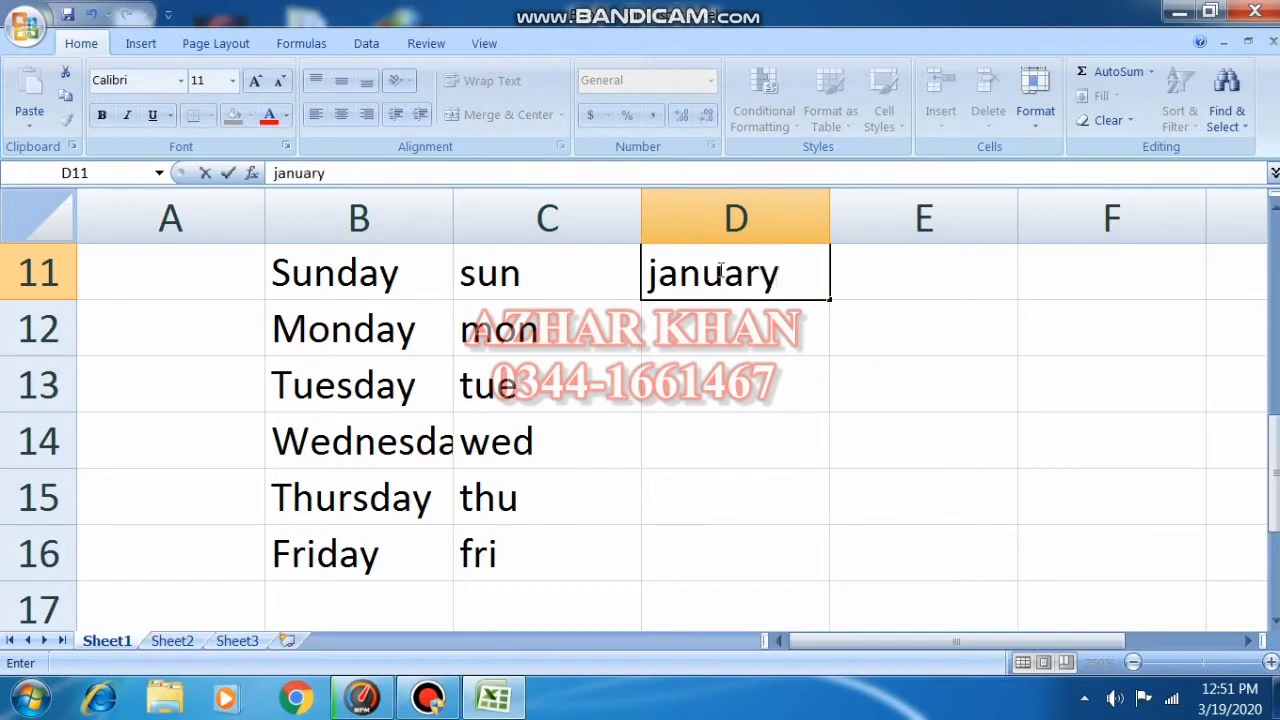
{"action": "key", "text": "Return"}
{"action": "left_click", "coordinate": [718, 270]}
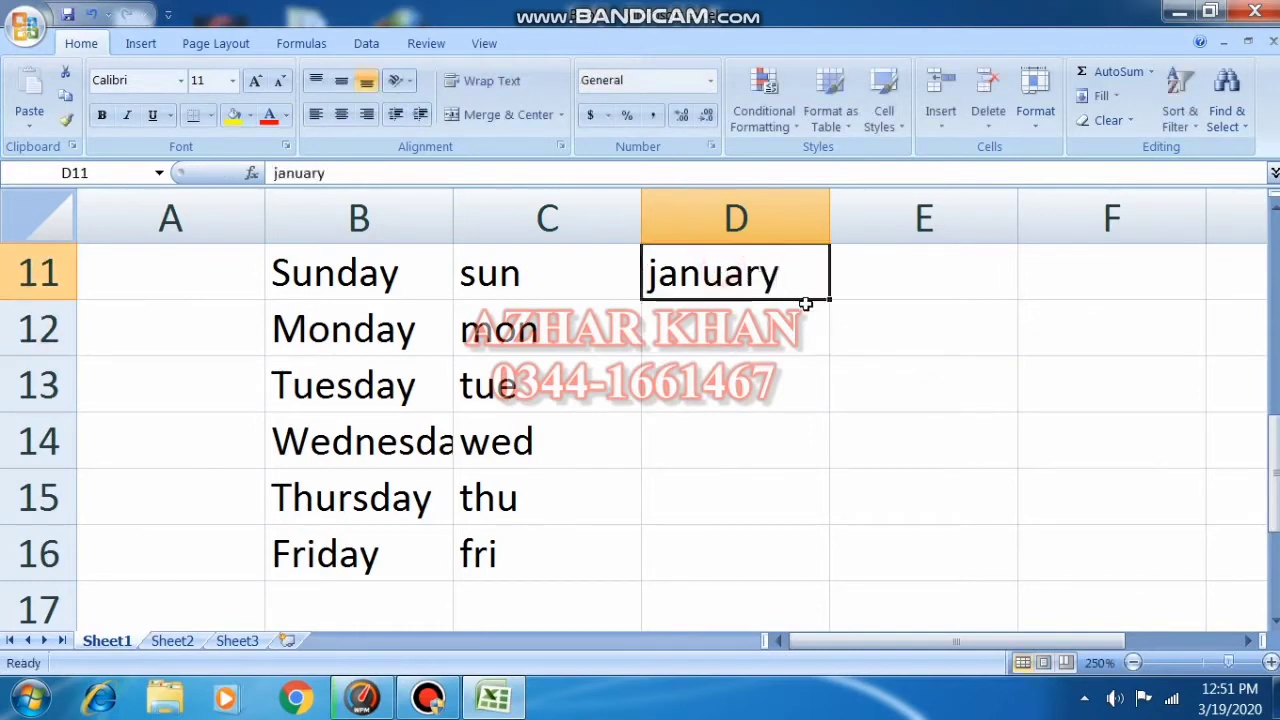
{"action": "left_click_drag", "start_coordinate": [829, 301], "coordinate": [818, 558]}
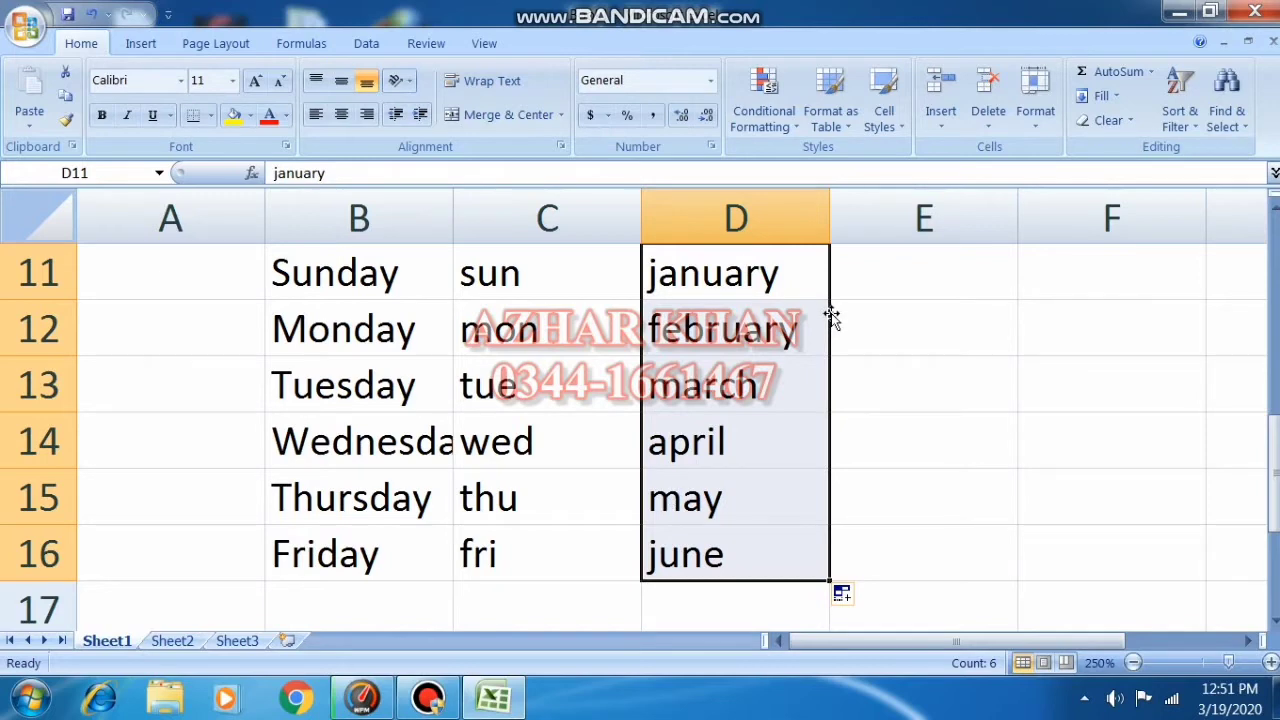
- Enter jan in cell E11 and fill the abbreviated month series down to jun in E16
{"action": "left_click", "coordinate": [880, 276]}
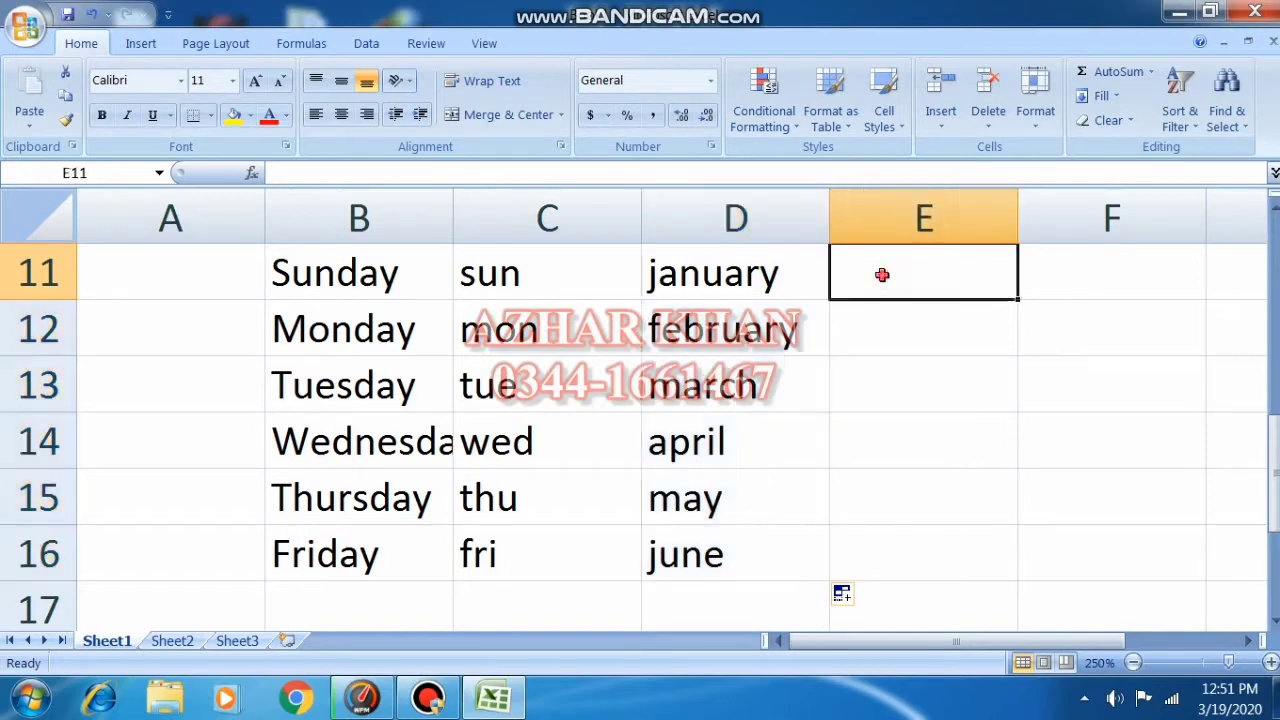
{"action": "type", "text": "u"}
{"action": "key", "text": "BackSpace"}
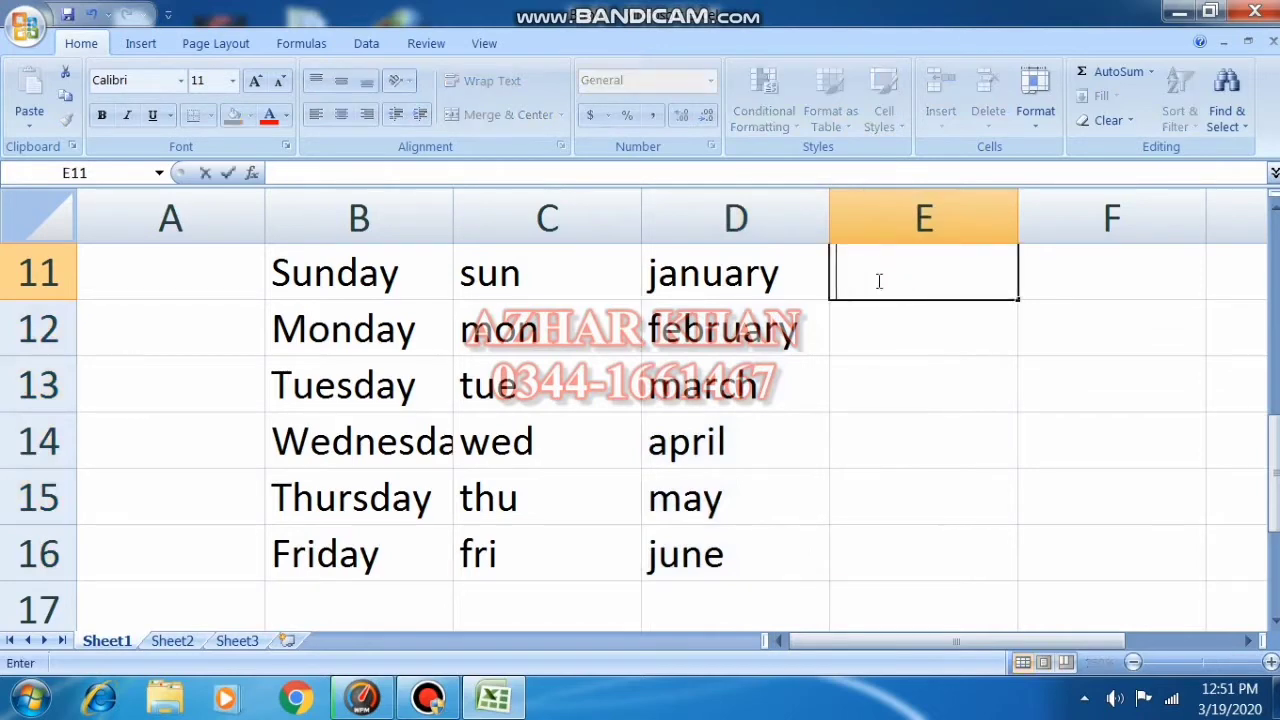
{"action": "type", "text": "jan"}
{"action": "key", "text": "Return"}
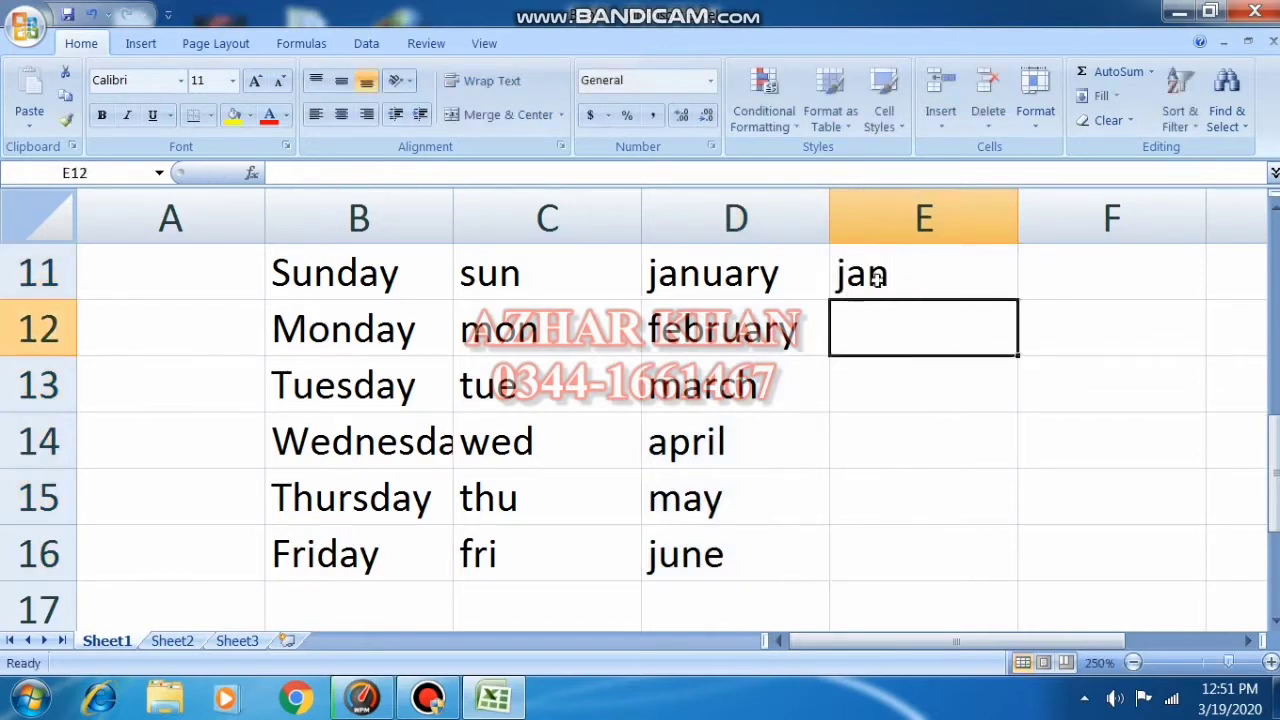
{"action": "left_click", "coordinate": [880, 276]}
{"action": "left_click_drag", "start_coordinate": [1016, 297], "coordinate": [966, 563]}
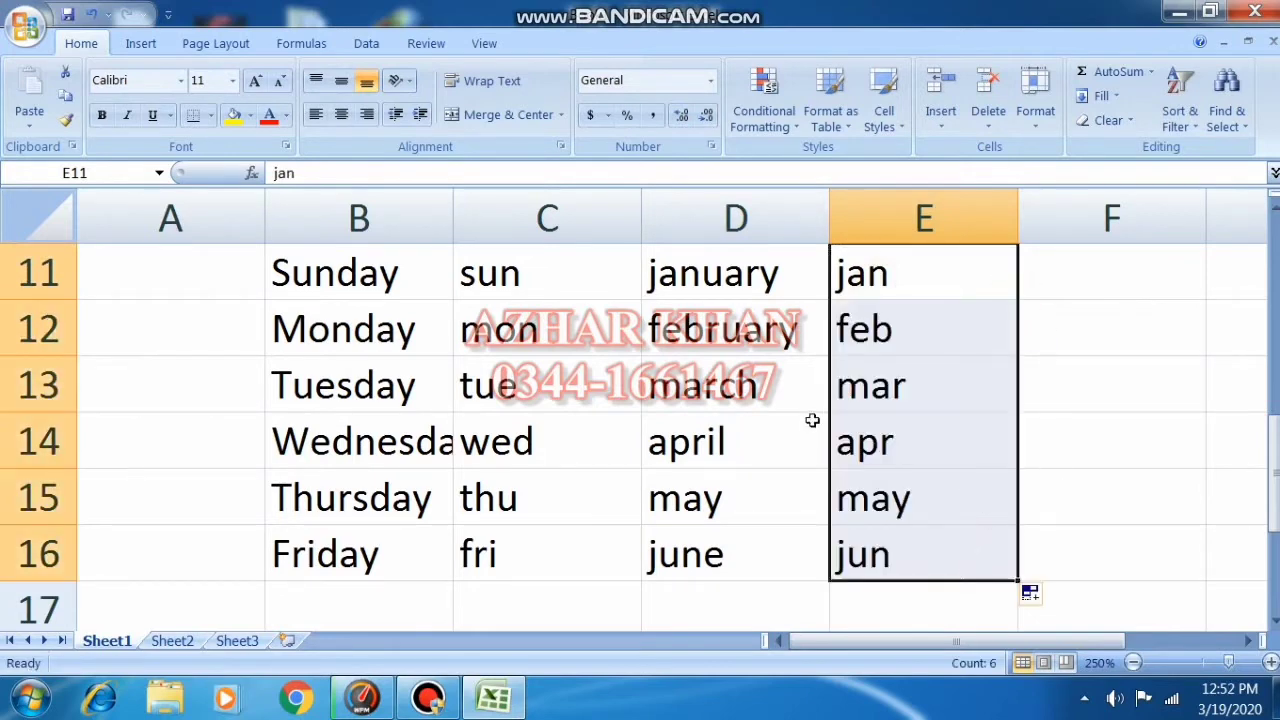
- Enter 1 in cell B18 and 3 in B19, and extend that number series down to B21
{"action": "scroll", "coordinate": [815, 416], "scroll_direction": "down", "scroll_amount": 1}
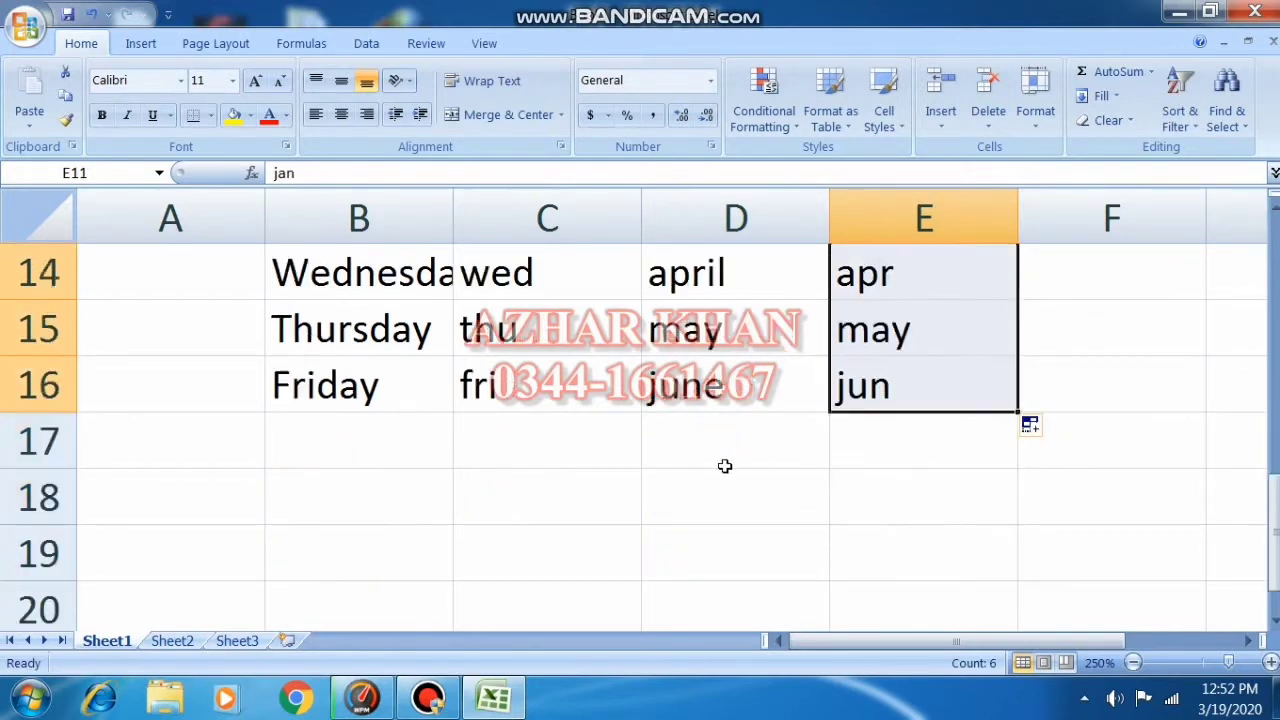
{"action": "left_click", "coordinate": [413, 451]}
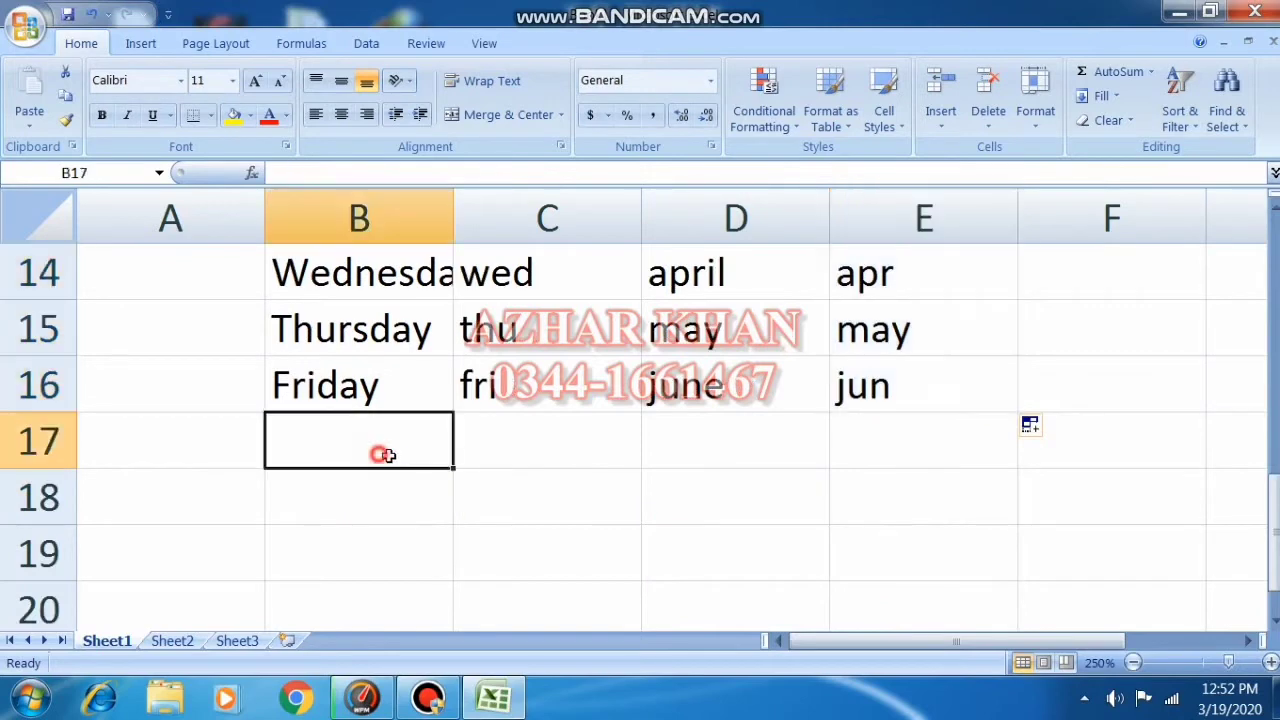
{"action": "scroll", "coordinate": [411, 457], "scroll_direction": "down", "scroll_amount": 1}
{"action": "left_click", "coordinate": [364, 347]}
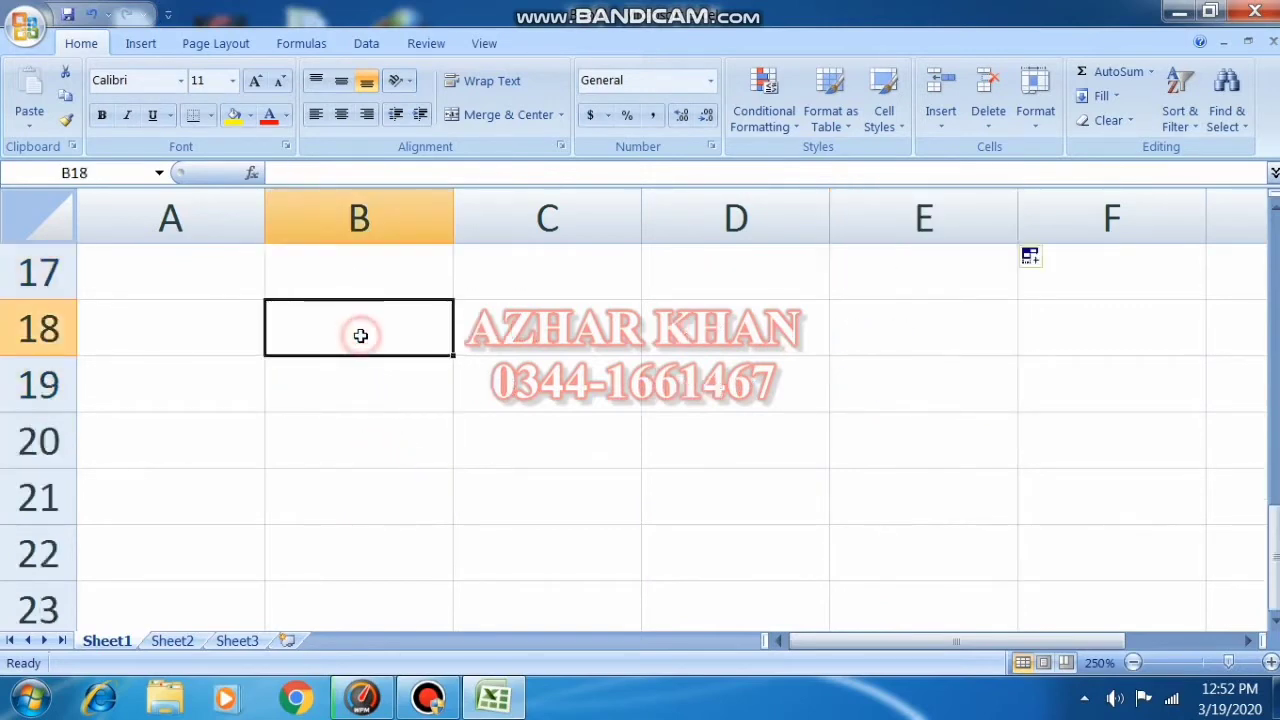
{"action": "type", "text": "1`"}
{"action": "key", "text": "BackSpace"}
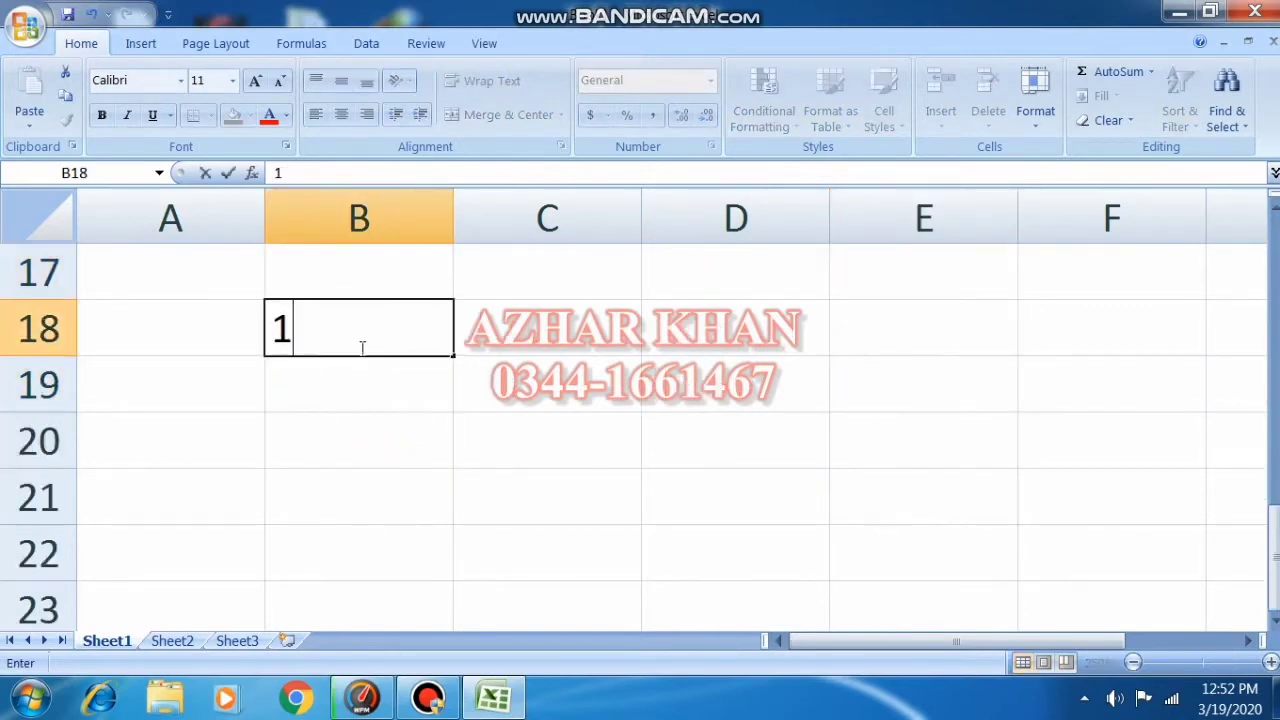
{"action": "left_click", "coordinate": [349, 380]}
{"action": "type", "text": "3"}
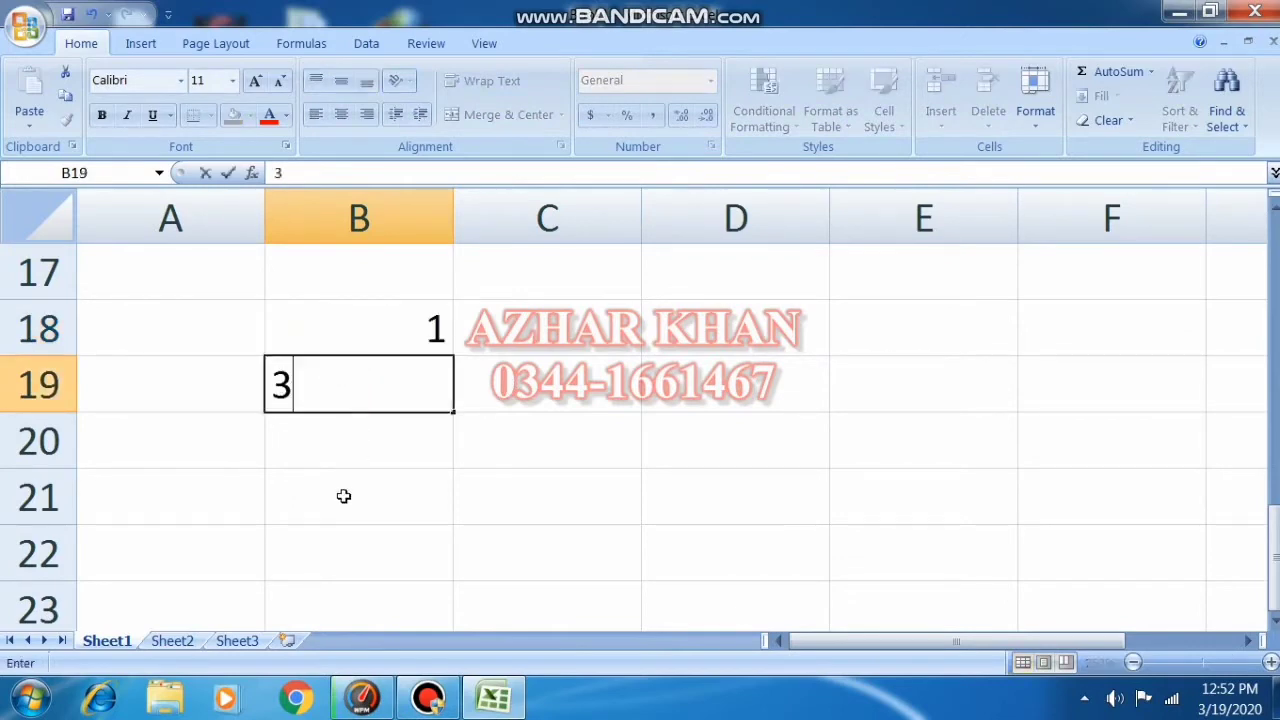
{"action": "left_click", "coordinate": [343, 489]}
{"action": "left_click_drag", "start_coordinate": [388, 330], "coordinate": [396, 386]}
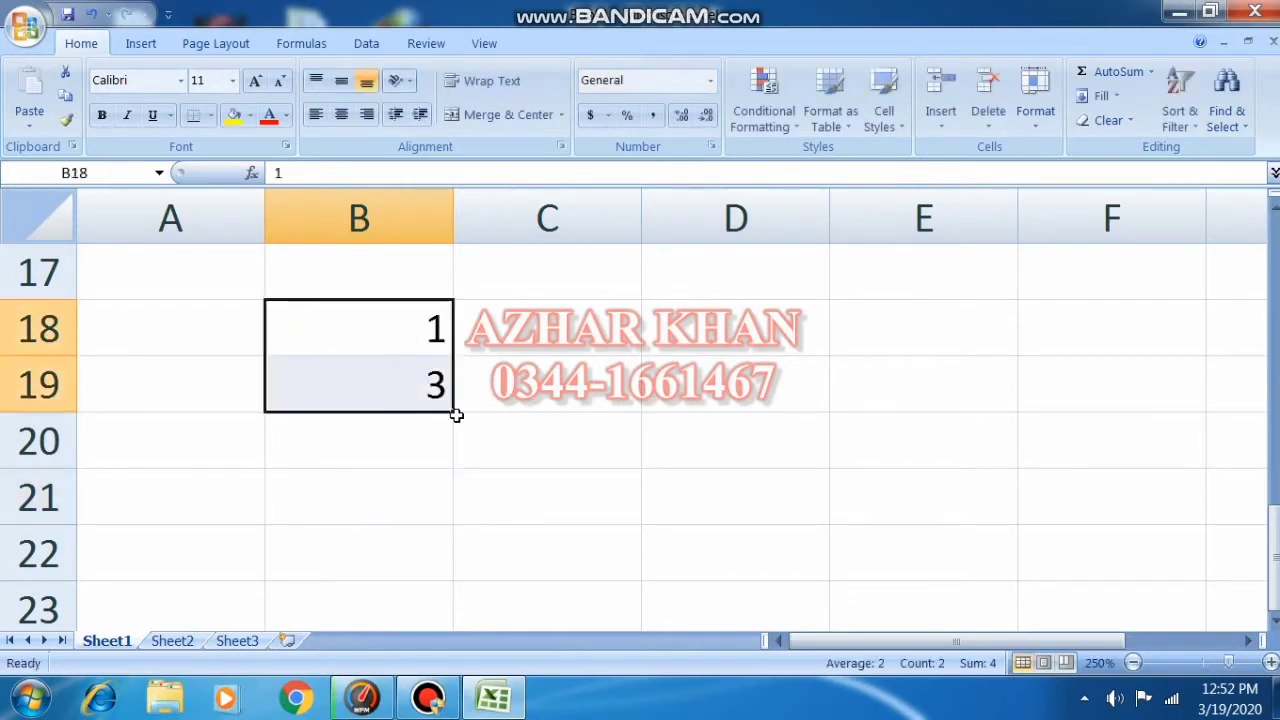
{"action": "left_click_drag", "start_coordinate": [454, 417], "coordinate": [456, 436]}
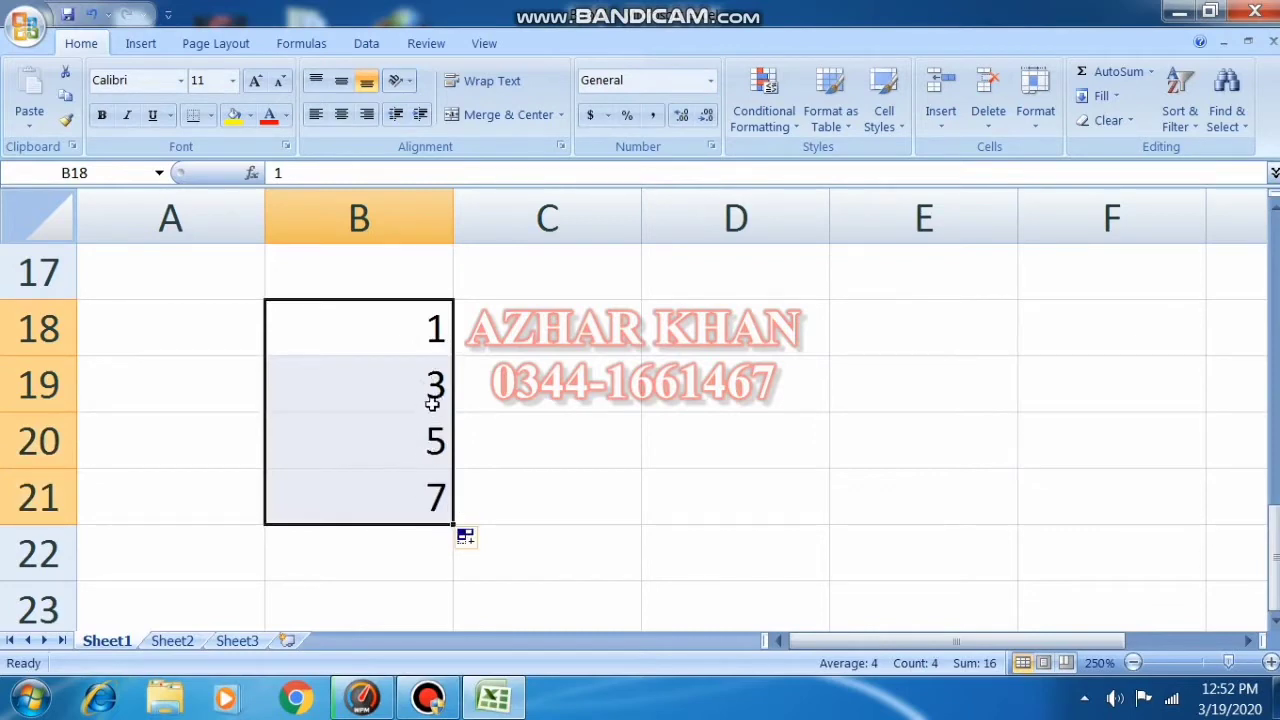
- Examine the increment between consecutive values of the series in cells B18 to B20
{"action": "left_click", "coordinate": [418, 338]}
{"action": "left_click", "coordinate": [420, 396]}
{"action": "left_click", "coordinate": [417, 334]}
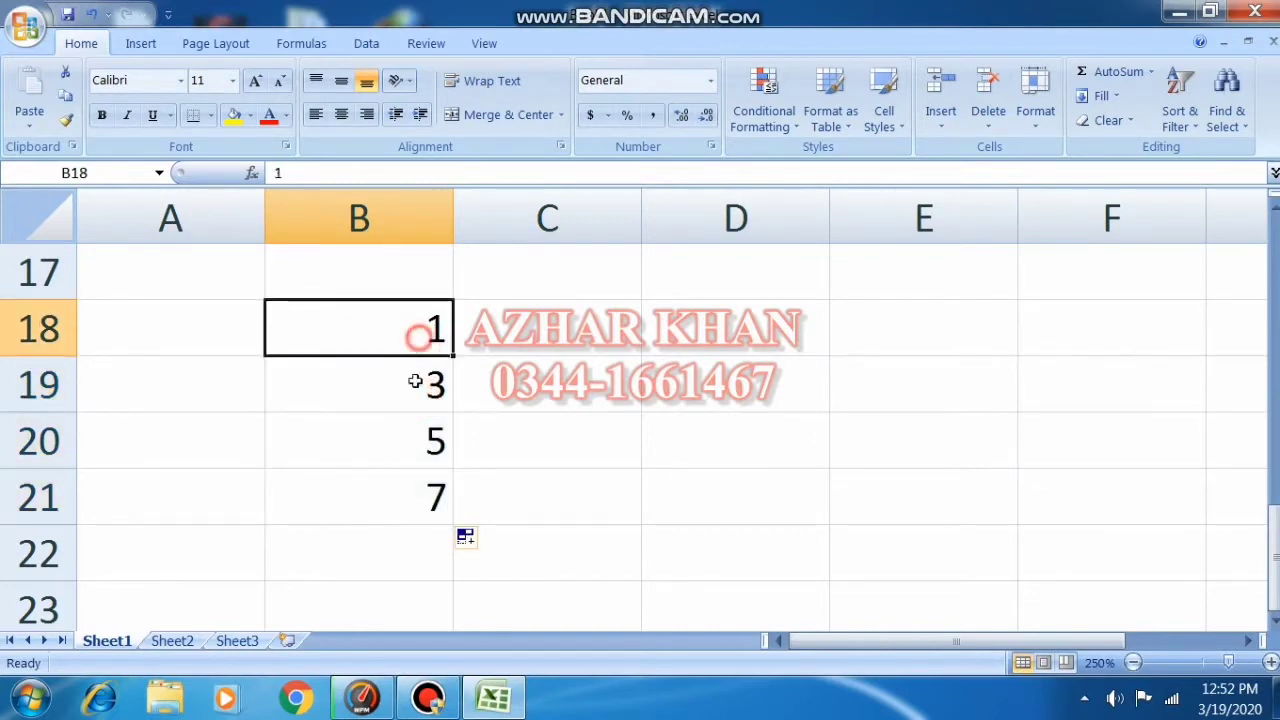
{"action": "left_click", "coordinate": [422, 380]}
{"action": "left_click", "coordinate": [415, 336]}
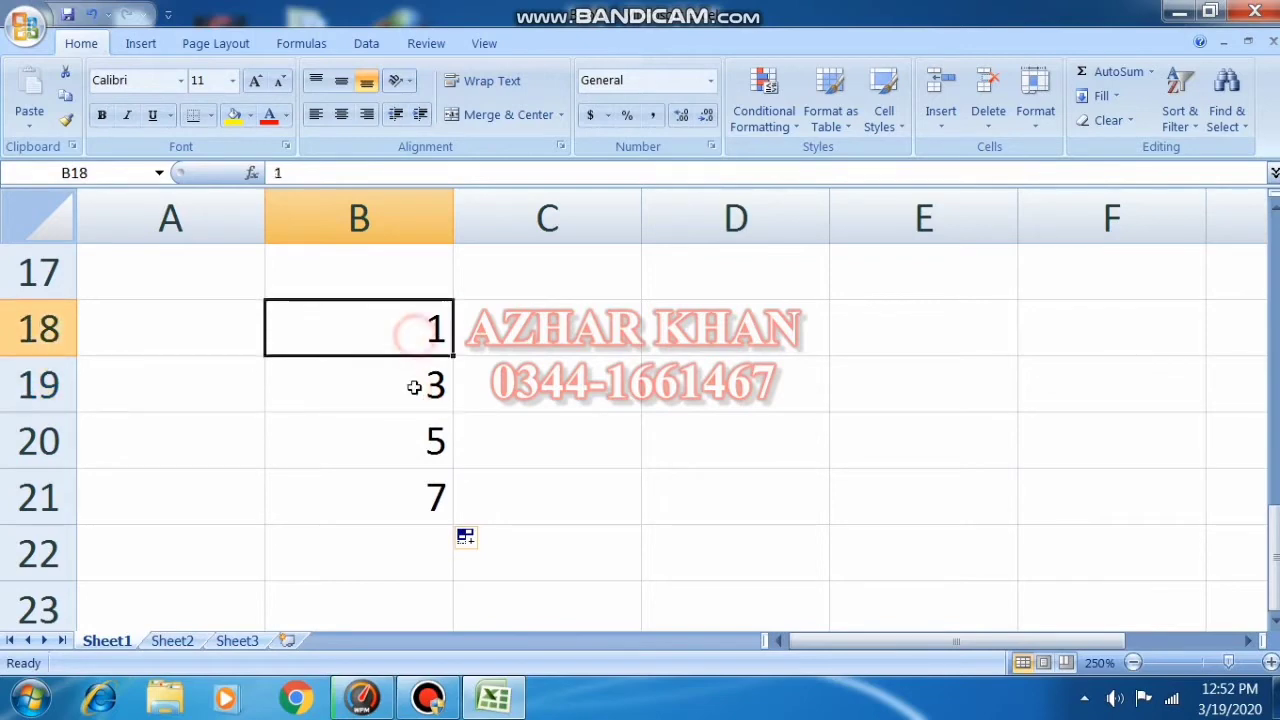
{"action": "left_click", "coordinate": [420, 380]}
{"action": "left_click", "coordinate": [427, 383]}
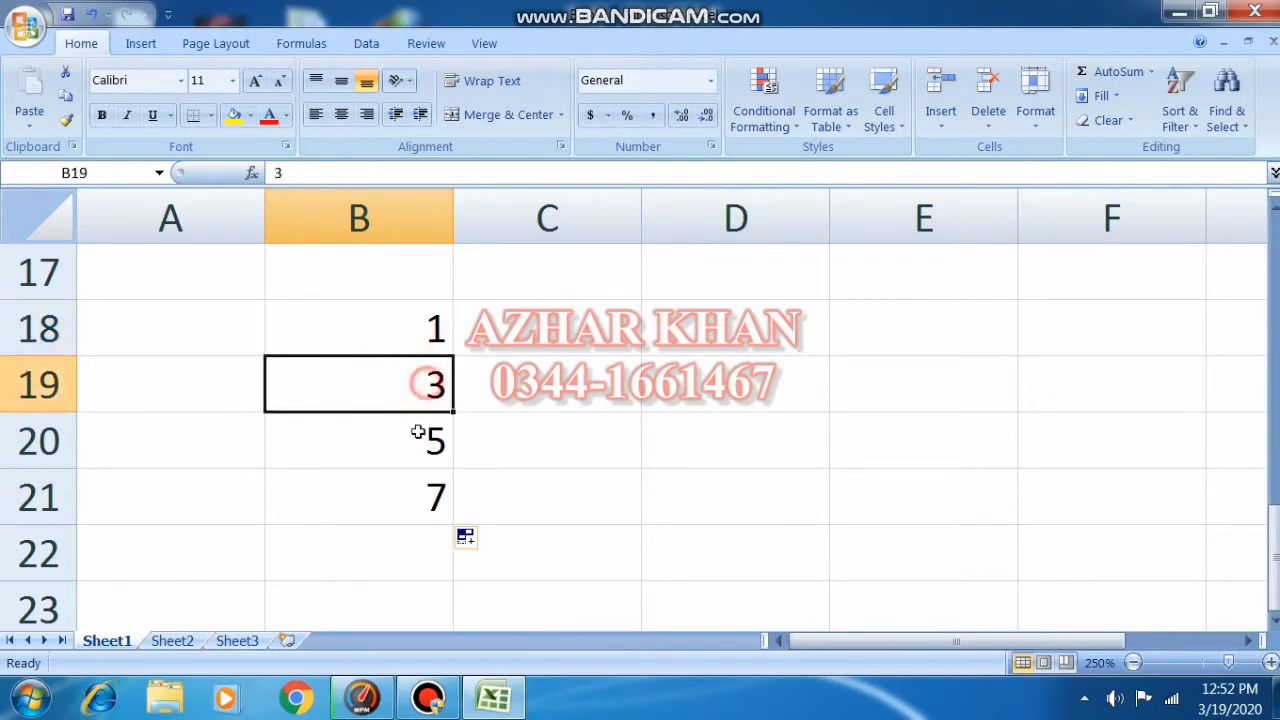
{"action": "left_click", "coordinate": [415, 436]}
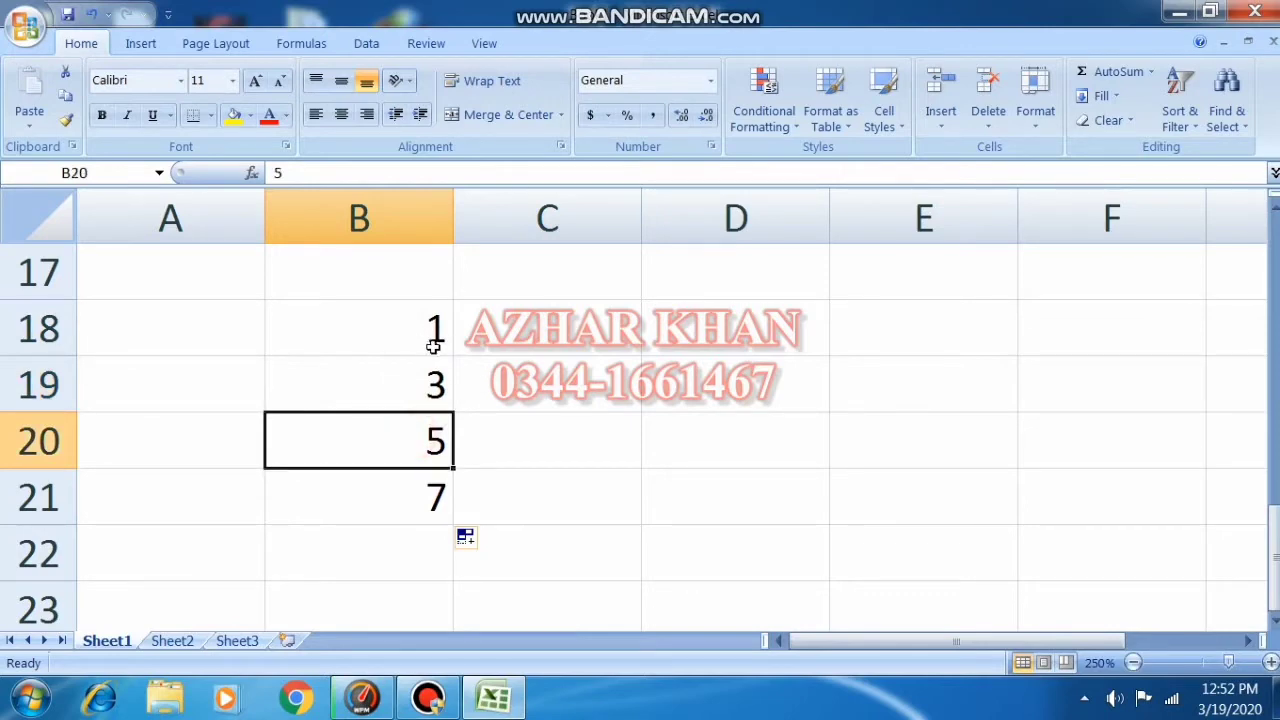
- Enter 1 in cell C18 and 4 in C19, and extend that number series down to C22
{"action": "left_click", "coordinate": [571, 322]}
{"action": "type", "text": "1"}
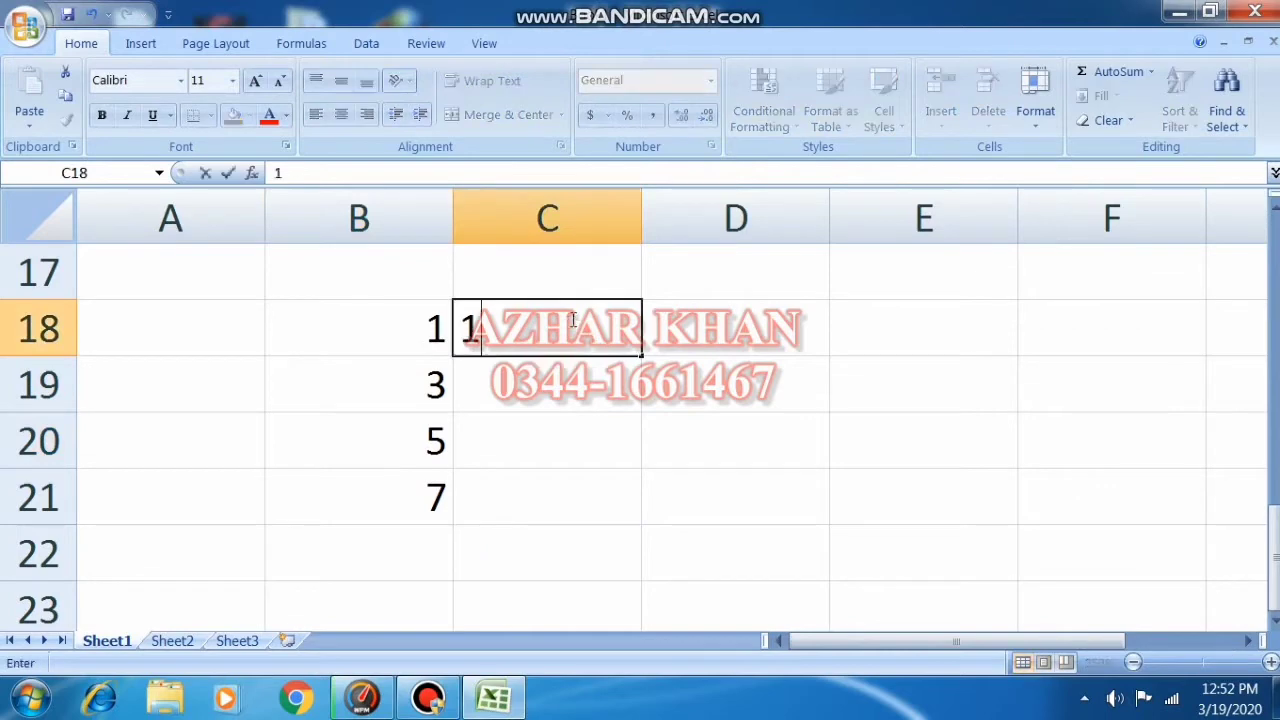
{"action": "left_click", "coordinate": [558, 398]}
{"action": "type", "text": "4"}
{"action": "left_click", "coordinate": [561, 485]}
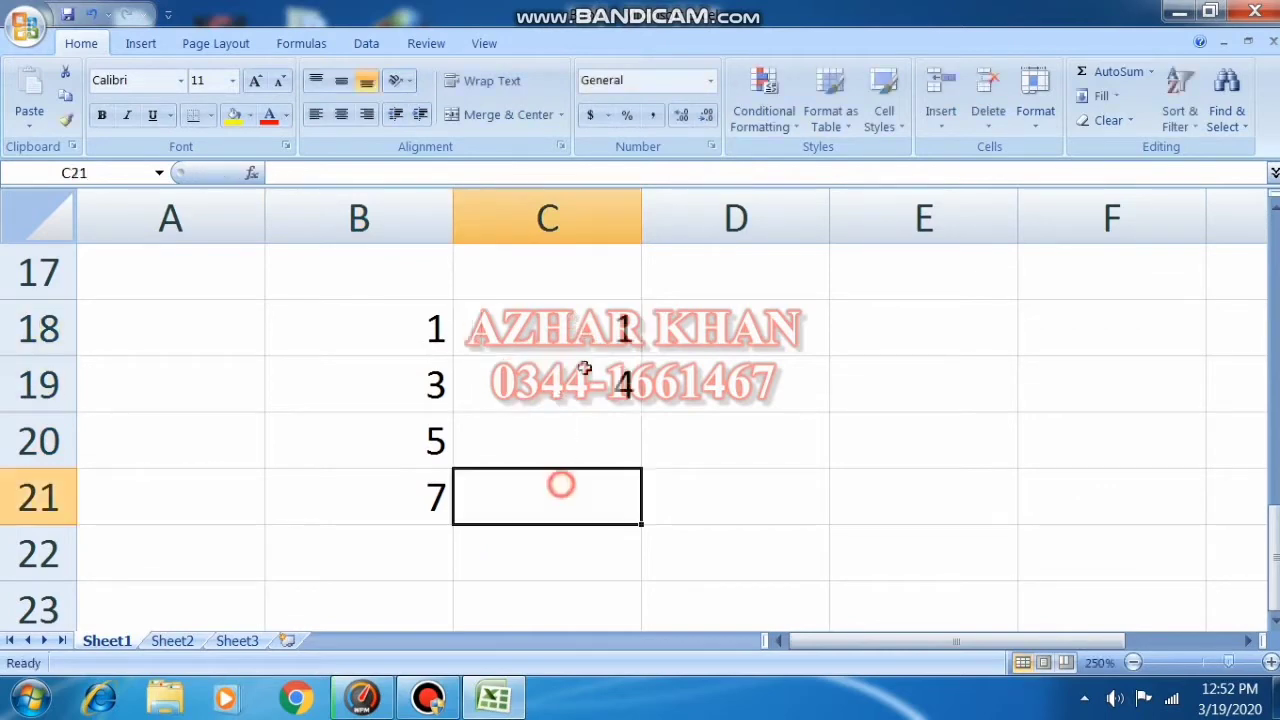
{"action": "left_click_drag", "start_coordinate": [590, 330], "coordinate": [615, 578]}
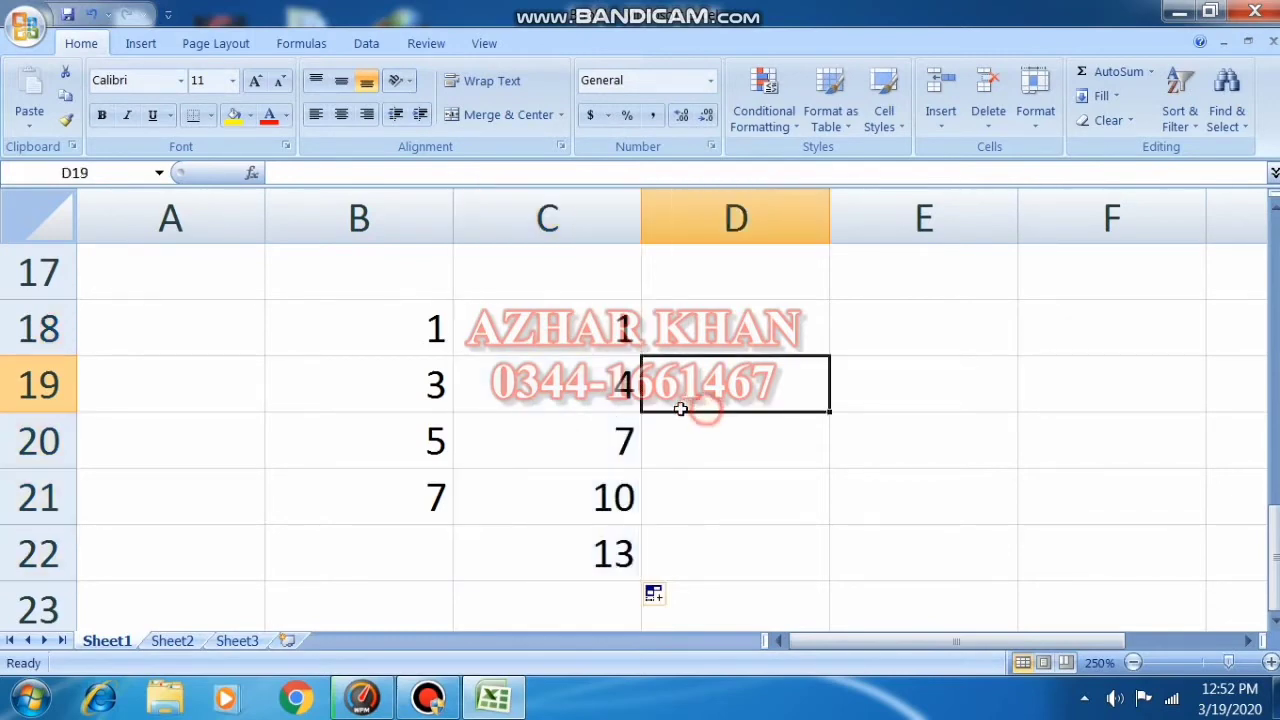
{"action": "left_click", "coordinate": [700, 395]}
- Delete the two number series in the range B18:C22
{"action": "left_click_drag", "start_coordinate": [444, 342], "coordinate": [618, 540]}
{"action": "key", "text": "Delete"}
{"action": "left_click", "coordinate": [326, 386]}
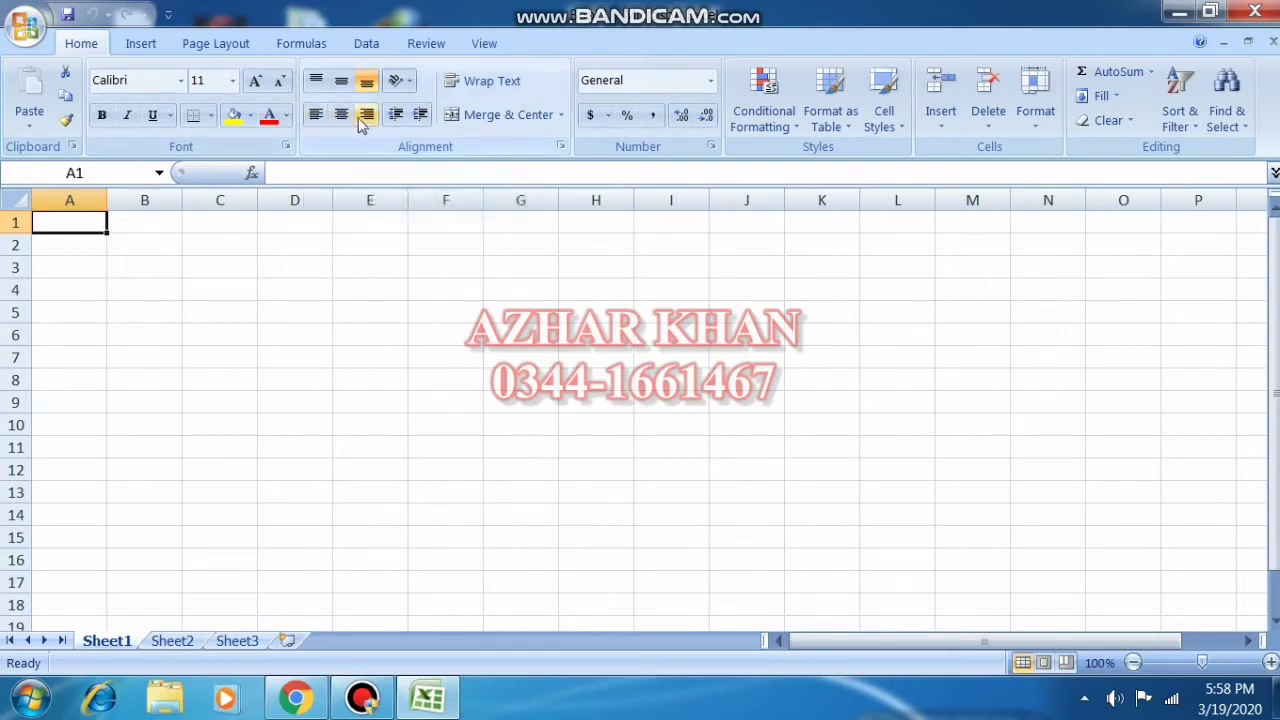
- Narrow column A to about three quarters of its width on the blank sheet
{"action": "scroll", "coordinate": [287, 288], "scroll_direction": "up", "scroll_amount": 8}
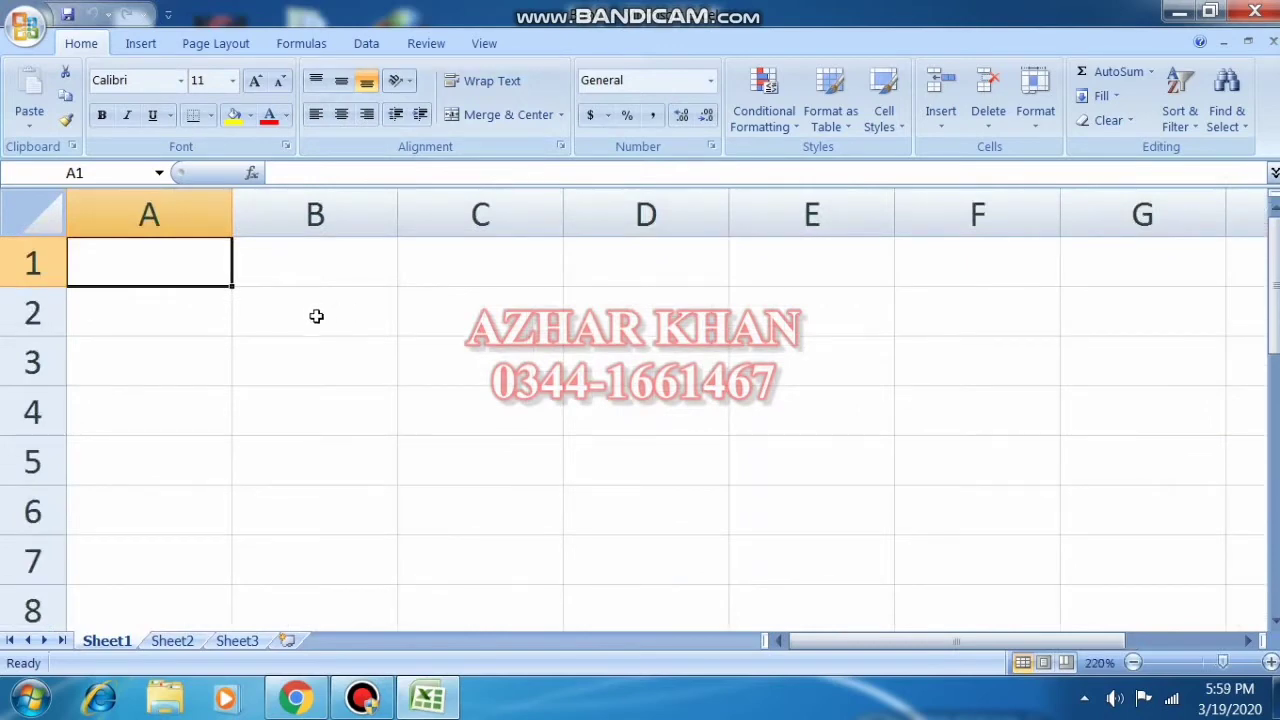
{"action": "left_click", "coordinate": [331, 412]}
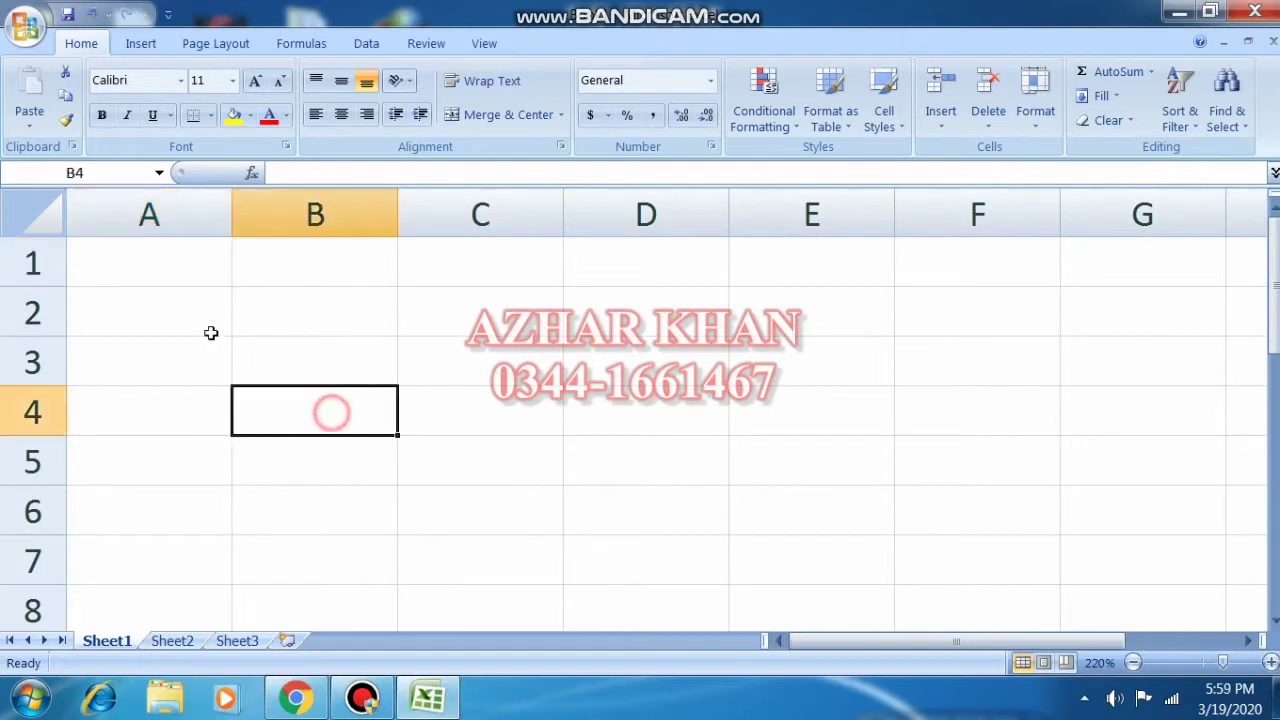
{"action": "left_click", "coordinate": [288, 260]}
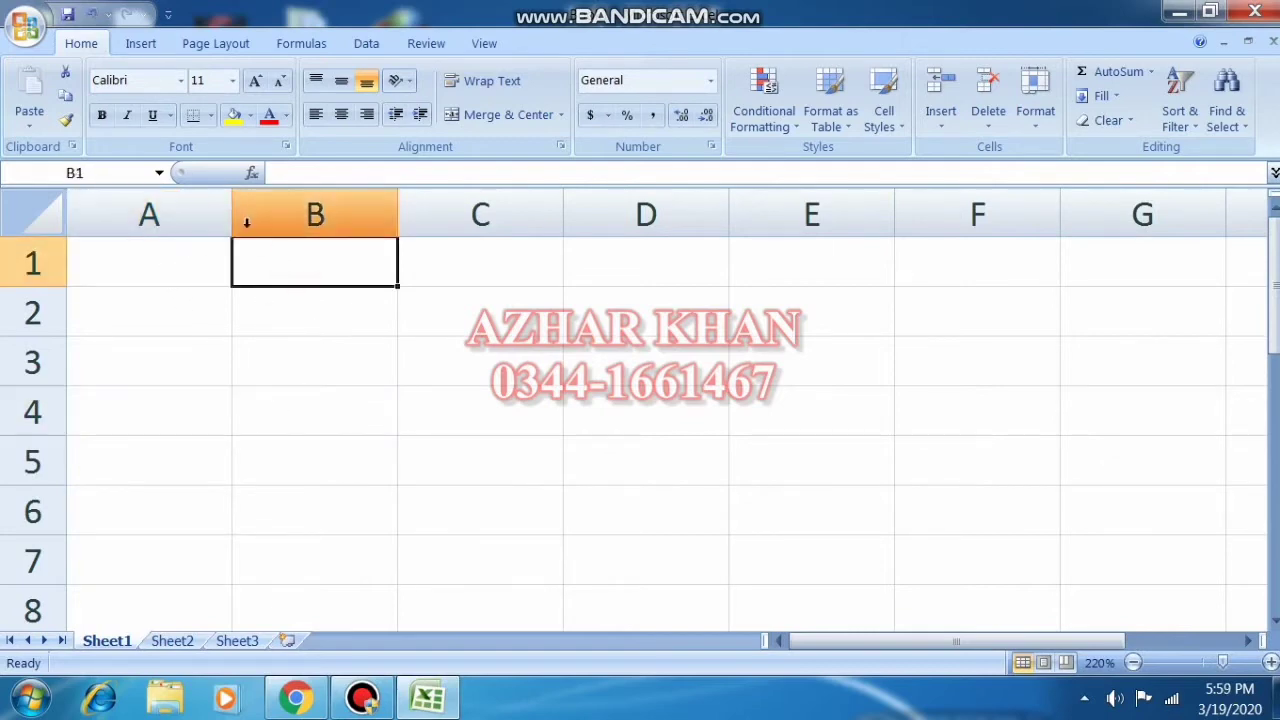
{"action": "left_click_drag", "start_coordinate": [232, 202], "coordinate": [190, 202]}
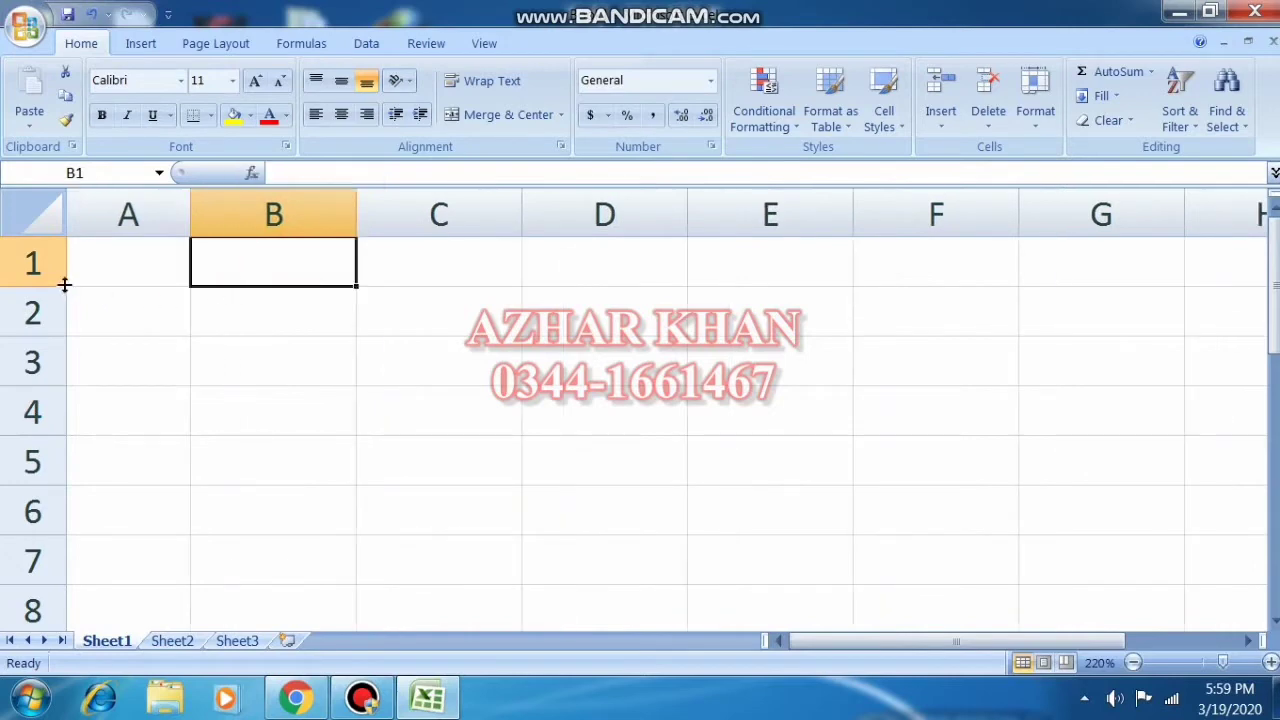
- Enlarge cell B1 by making row 1 about three times taller and column B nearly twice as wide
{"action": "left_click_drag", "start_coordinate": [63, 287], "coordinate": [66, 390]}
{"action": "left_click_drag", "start_coordinate": [352, 199], "coordinate": [493, 205]}
{"action": "left_click", "coordinate": [326, 449]}
- Enter "new way college" in cell B1 and widen column B to about one and a half times its width
{"action": "left_click", "coordinate": [327, 295]}
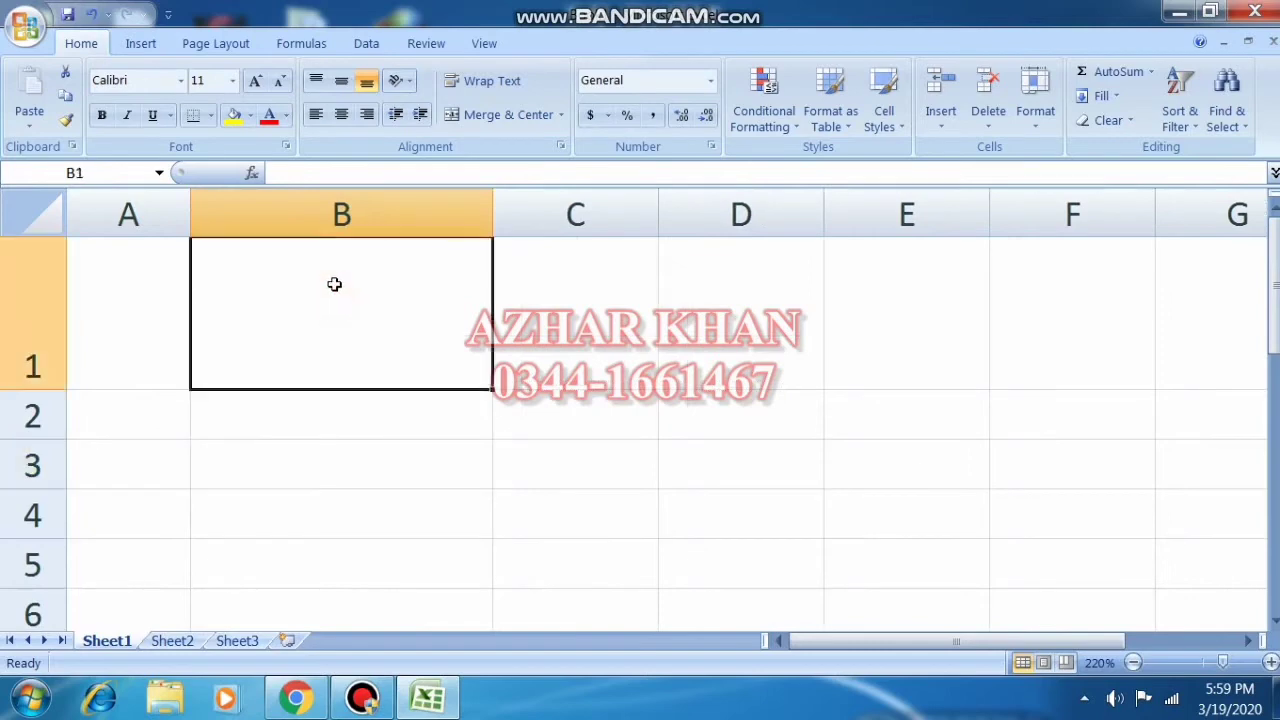
{"action": "type", "text": "new way"}
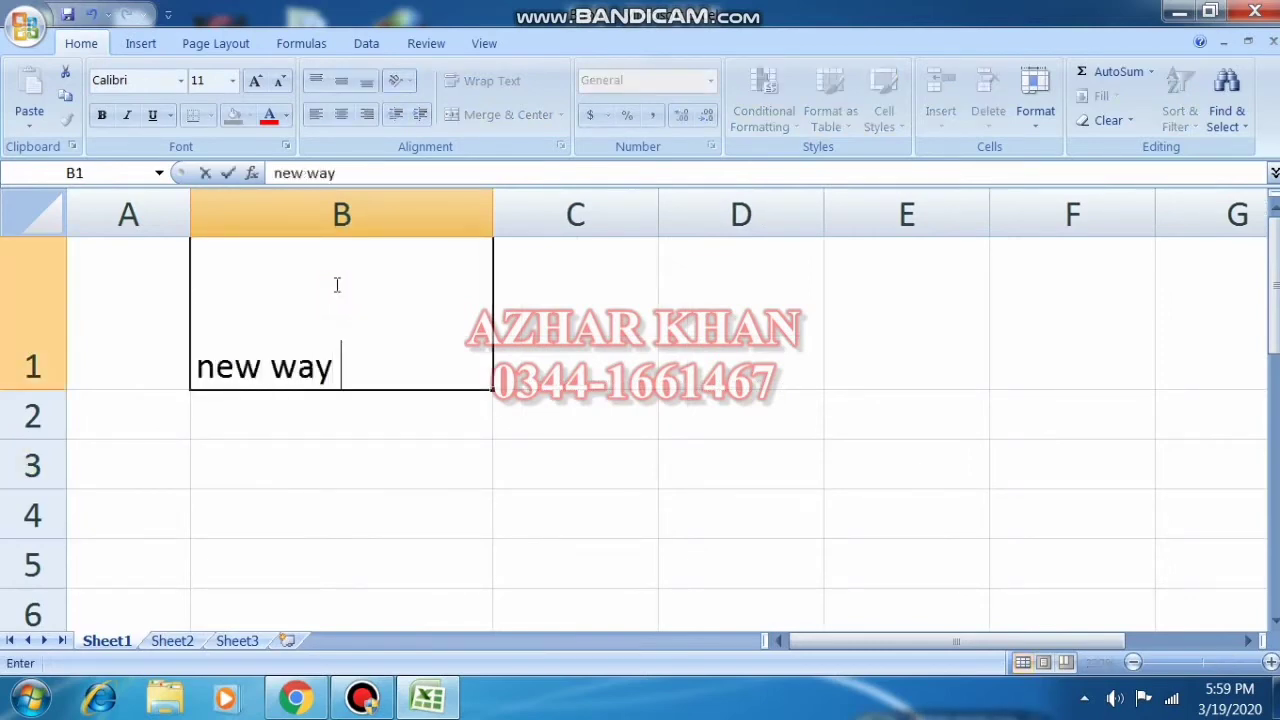
{"action": "type", "text": " college"}
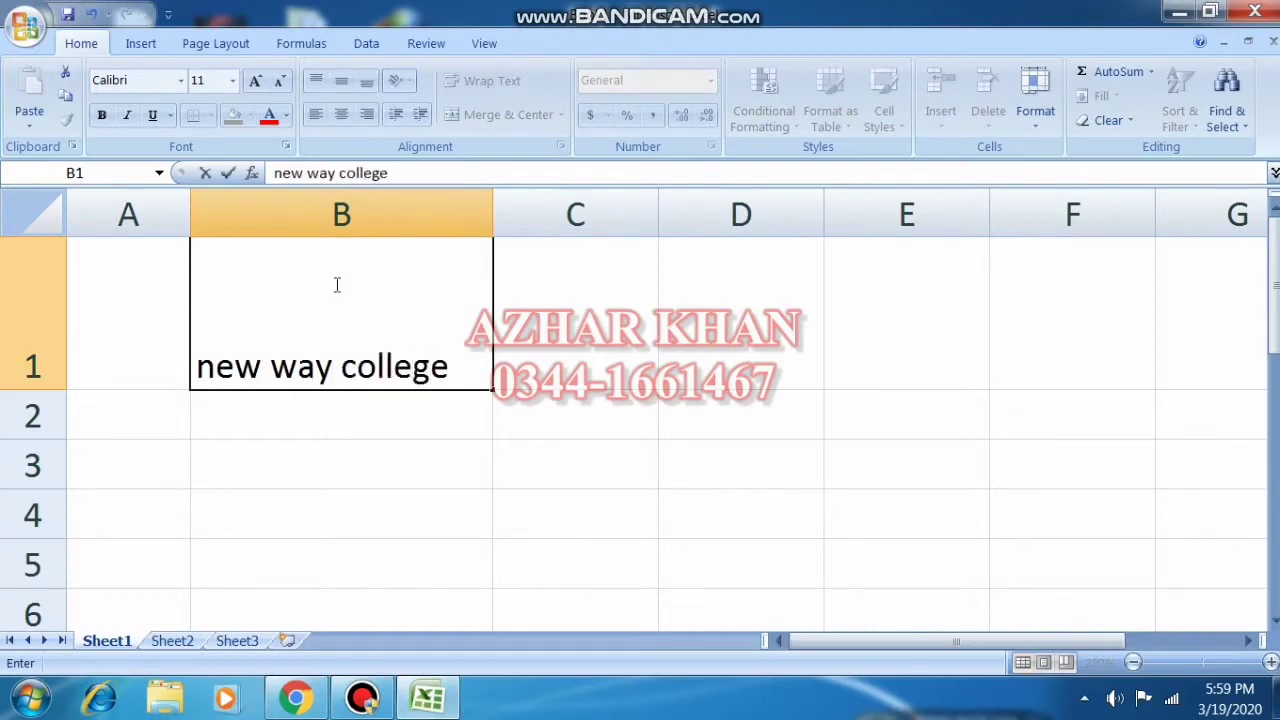
{"action": "left_click", "coordinate": [634, 403]}
{"action": "left_click", "coordinate": [394, 334]}
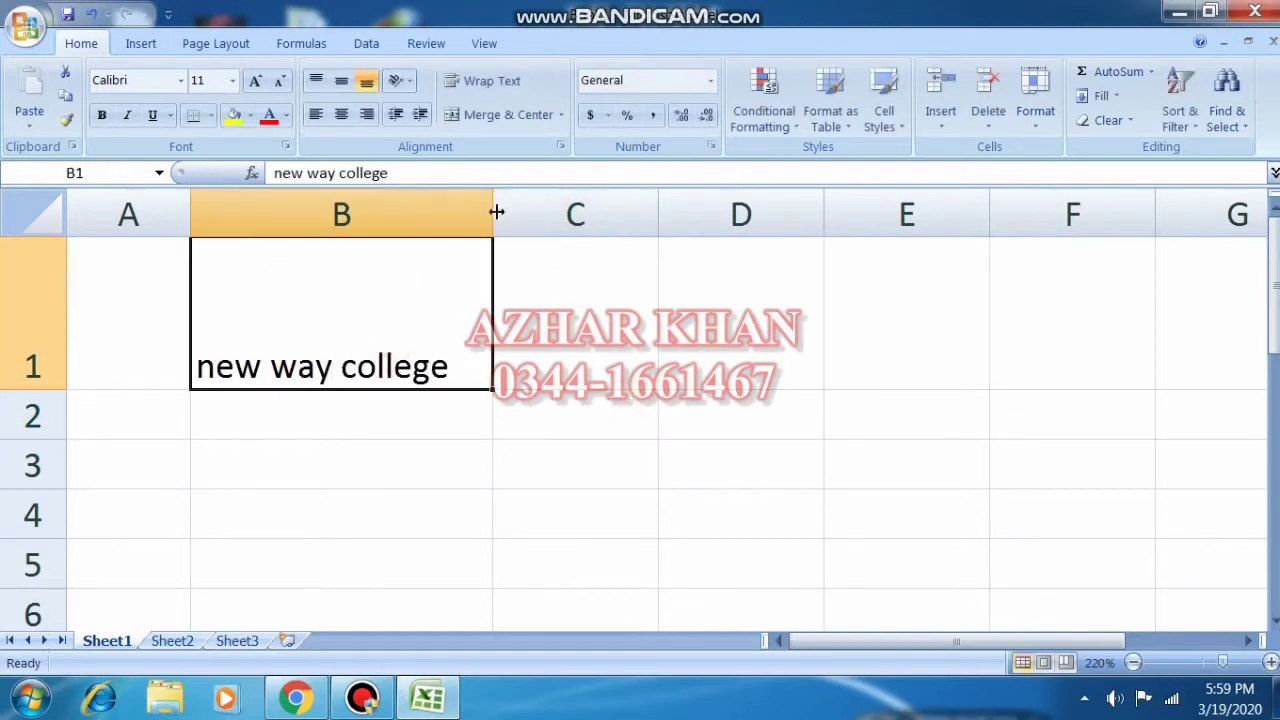
{"action": "left_click_drag", "start_coordinate": [496, 212], "coordinate": [658, 212]}
{"action": "left_click", "coordinate": [371, 334]}
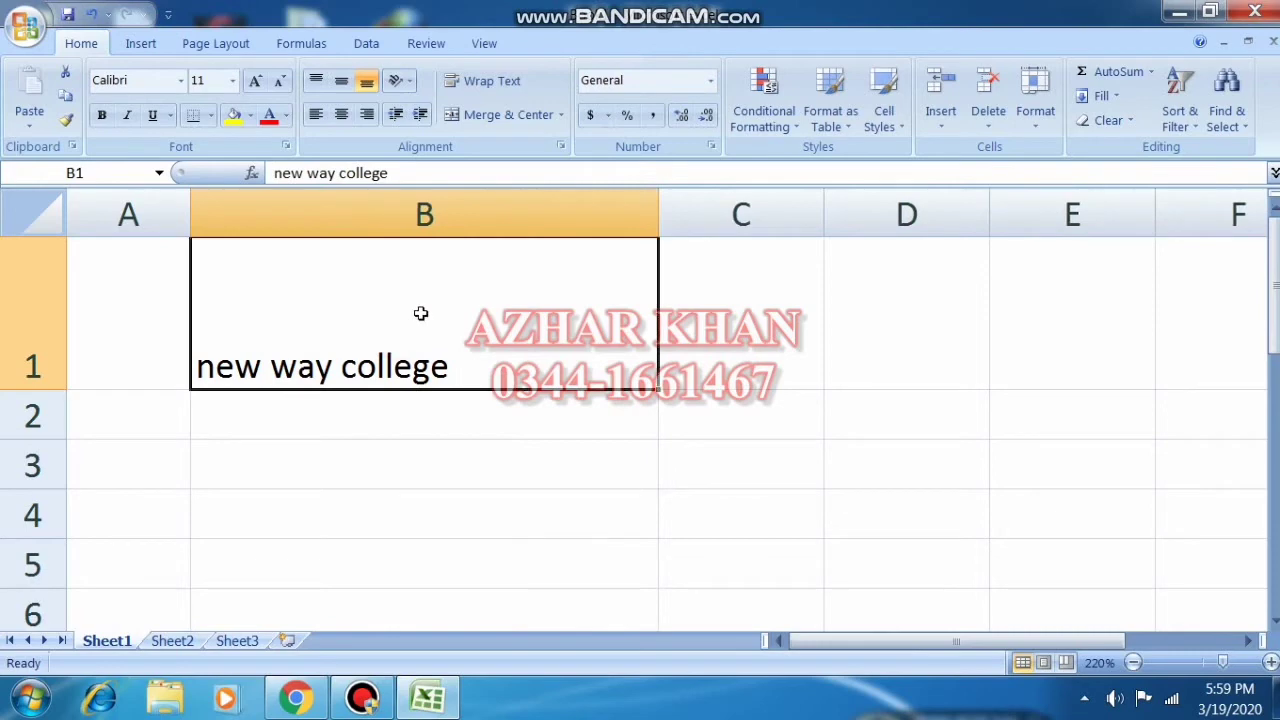
- Try centre and right horizontal alignment on the text in B1, ending with left alignment
{"action": "left_click", "coordinate": [343, 118]}
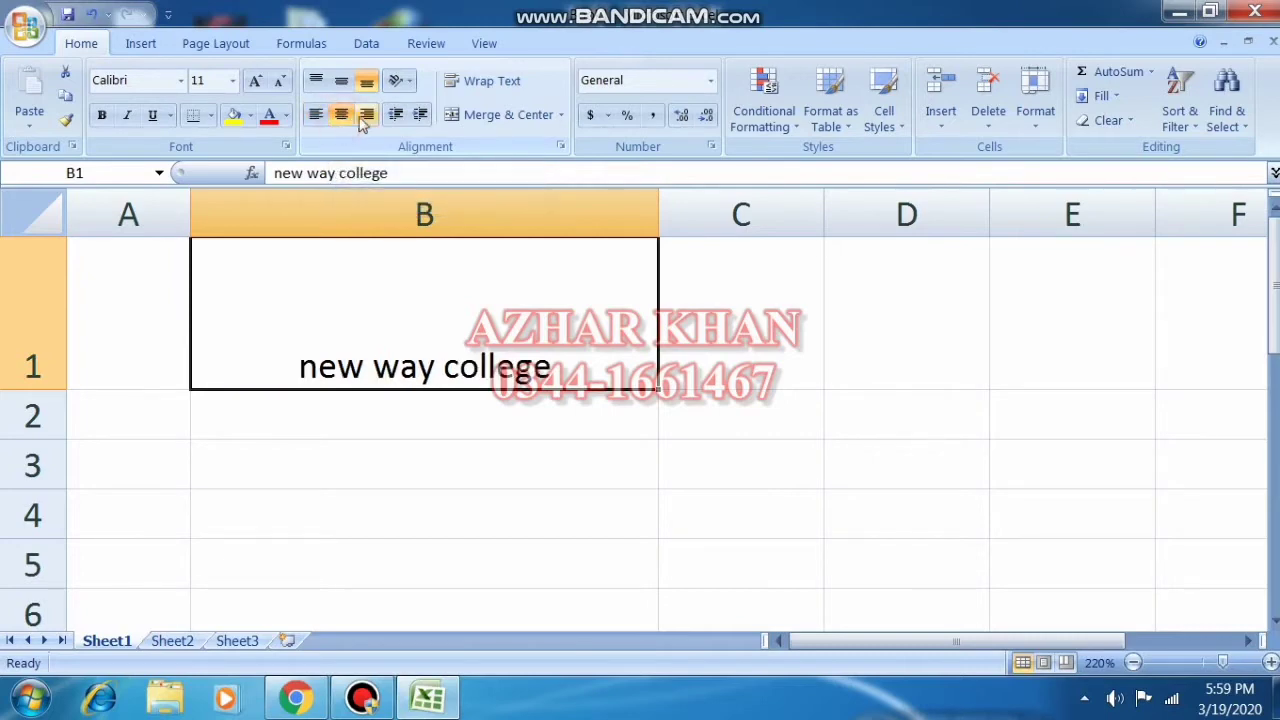
{"action": "left_click", "coordinate": [366, 116]}
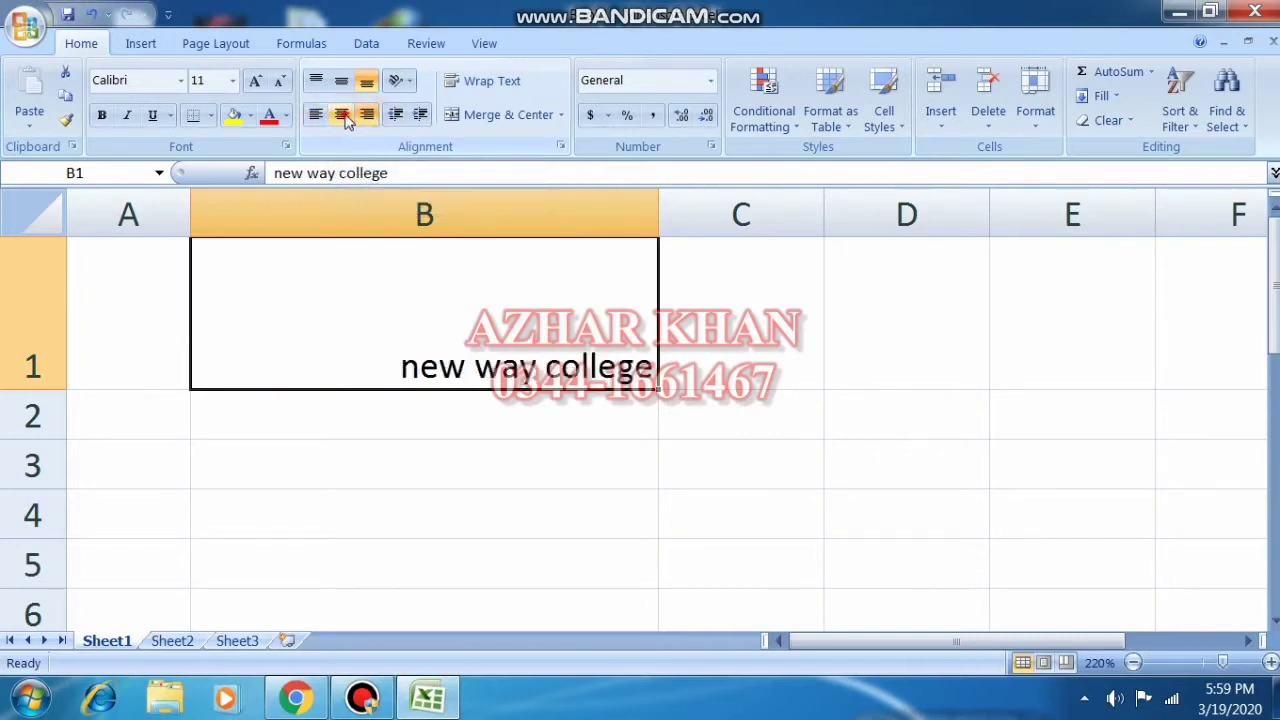
{"action": "left_click", "coordinate": [343, 117]}
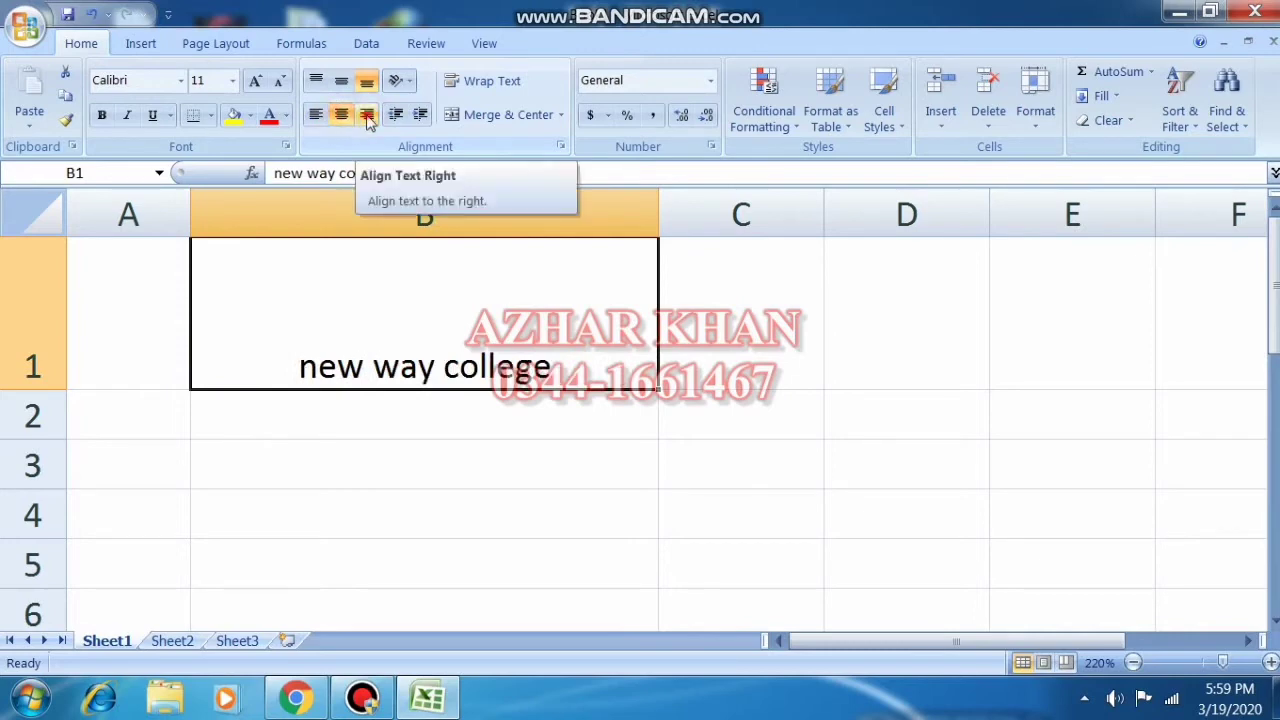
{"action": "left_click", "coordinate": [366, 116]}
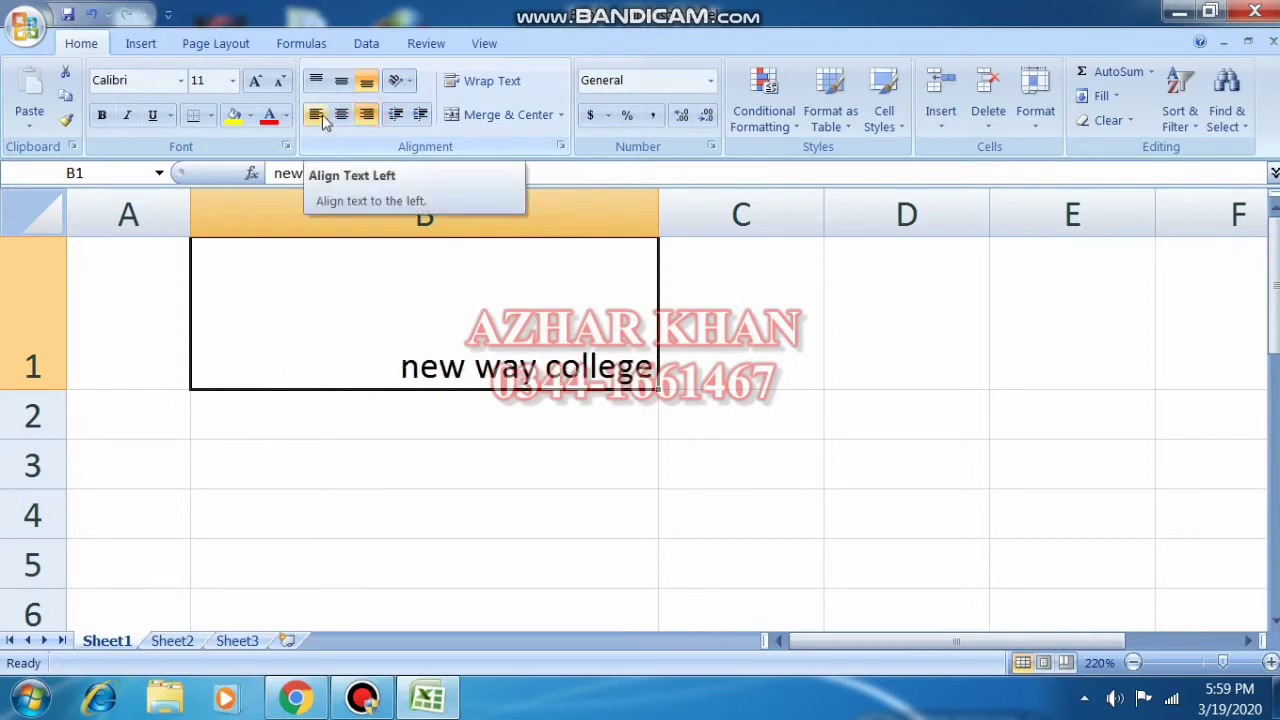
{"action": "left_click", "coordinate": [318, 116]}
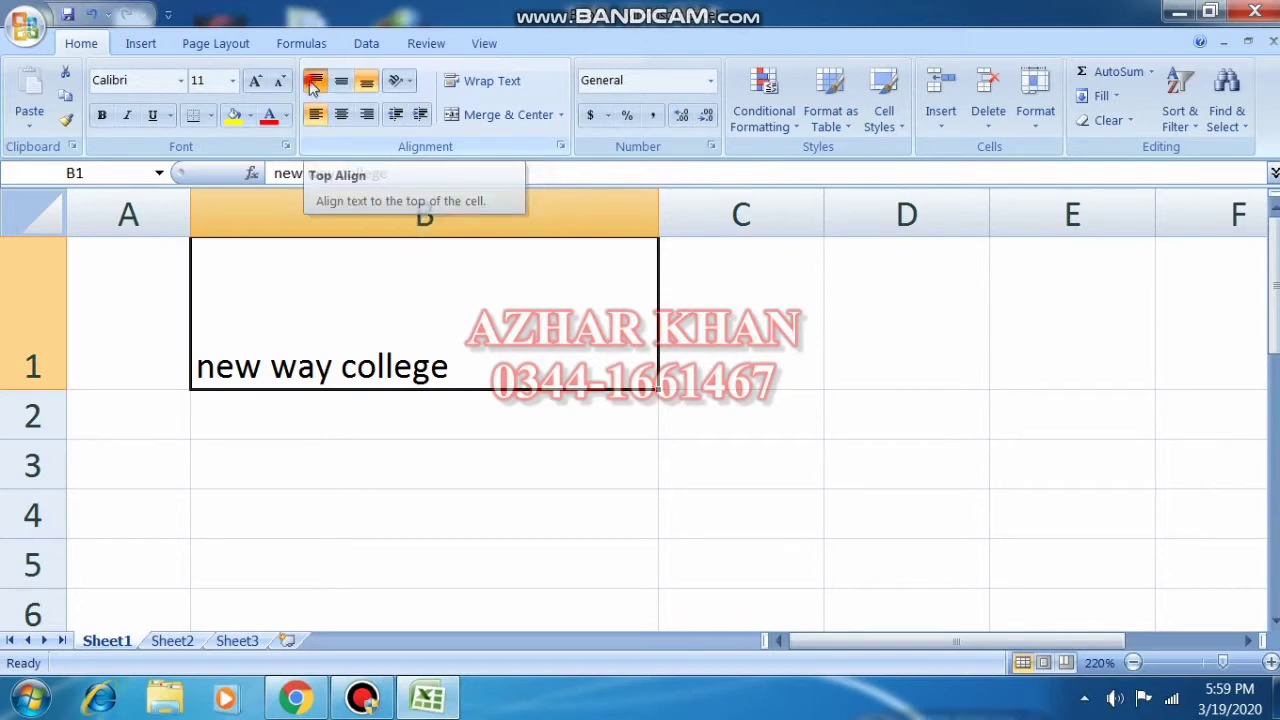
- Try top and middle vertical alignment on the text in B1, ending with bottom alignment
{"action": "left_click", "coordinate": [313, 86]}
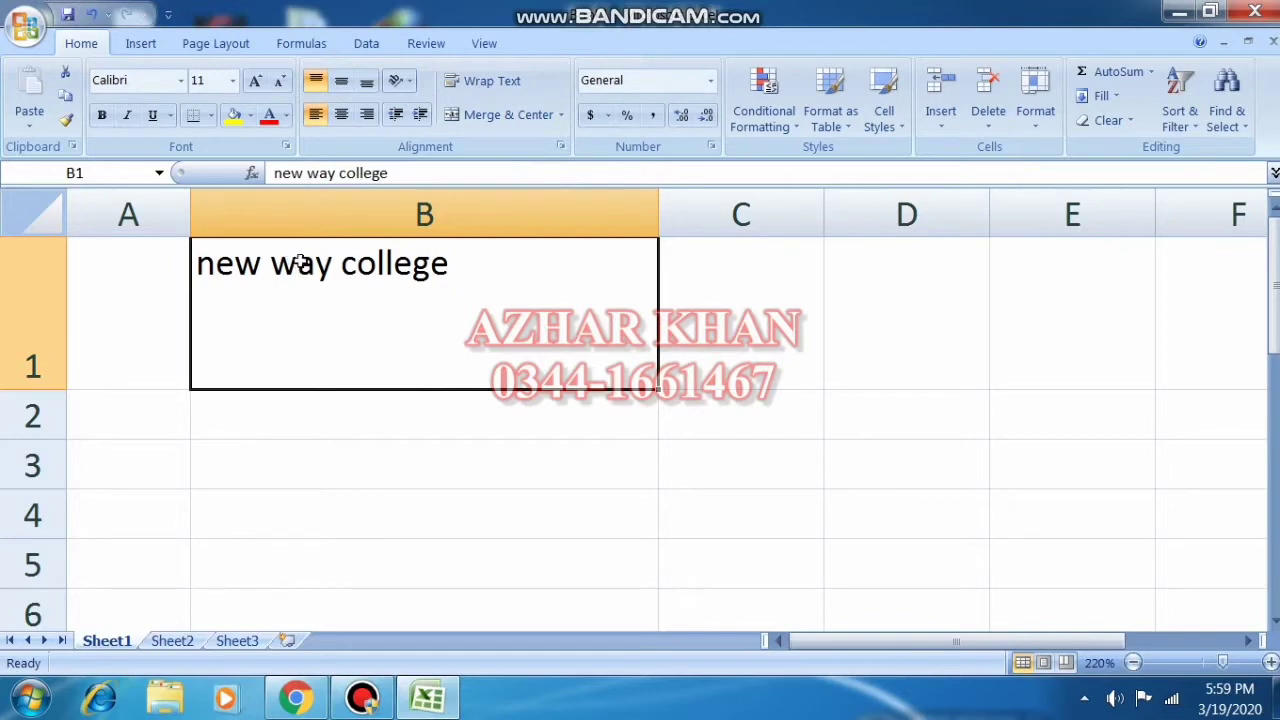
{"action": "left_click", "coordinate": [340, 84]}
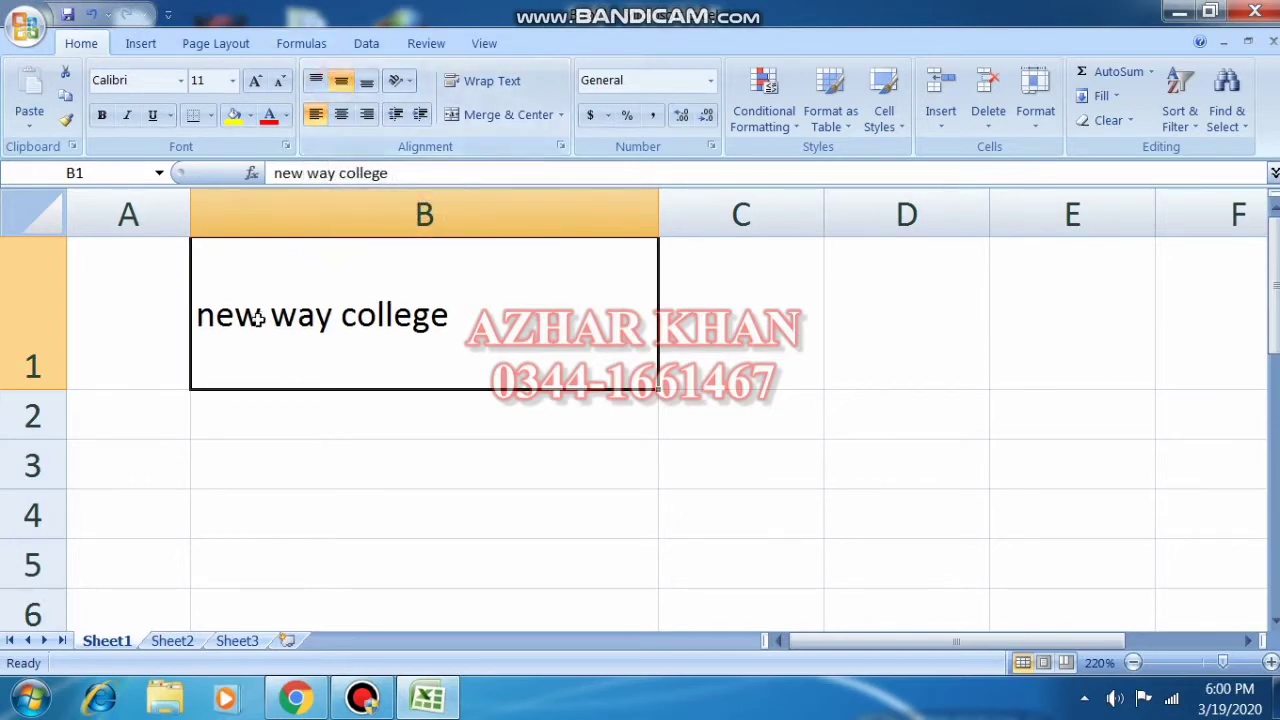
{"action": "left_click", "coordinate": [367, 84]}
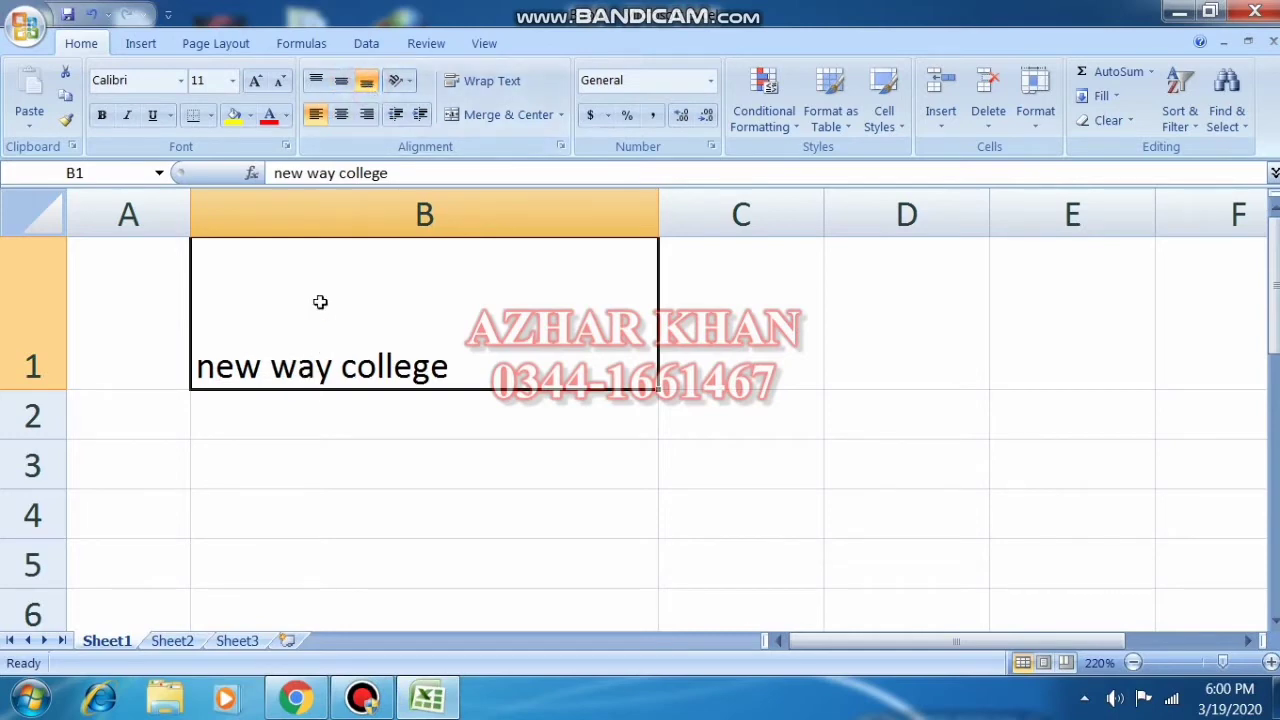
- Centre the text in B1 horizontally, compare top, middle and bottom alignment with it, and finish with middle alignment
{"action": "left_click", "coordinate": [342, 118]}
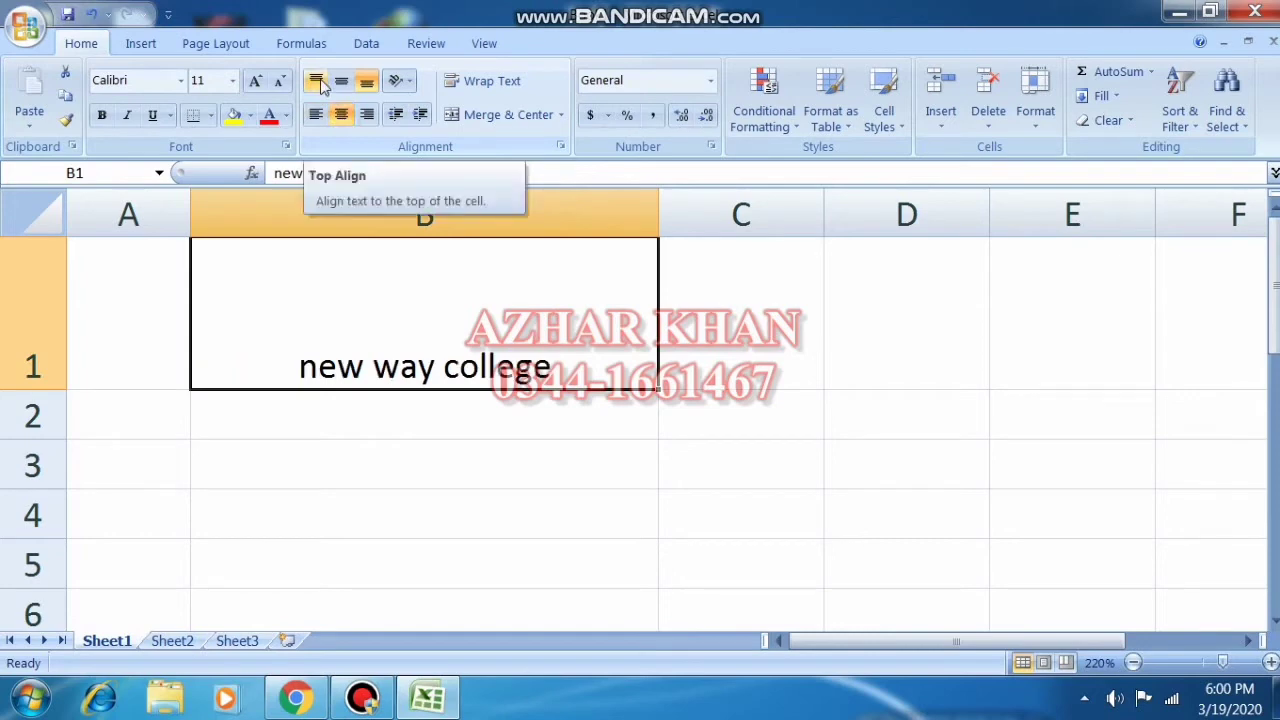
{"action": "left_click", "coordinate": [319, 81]}
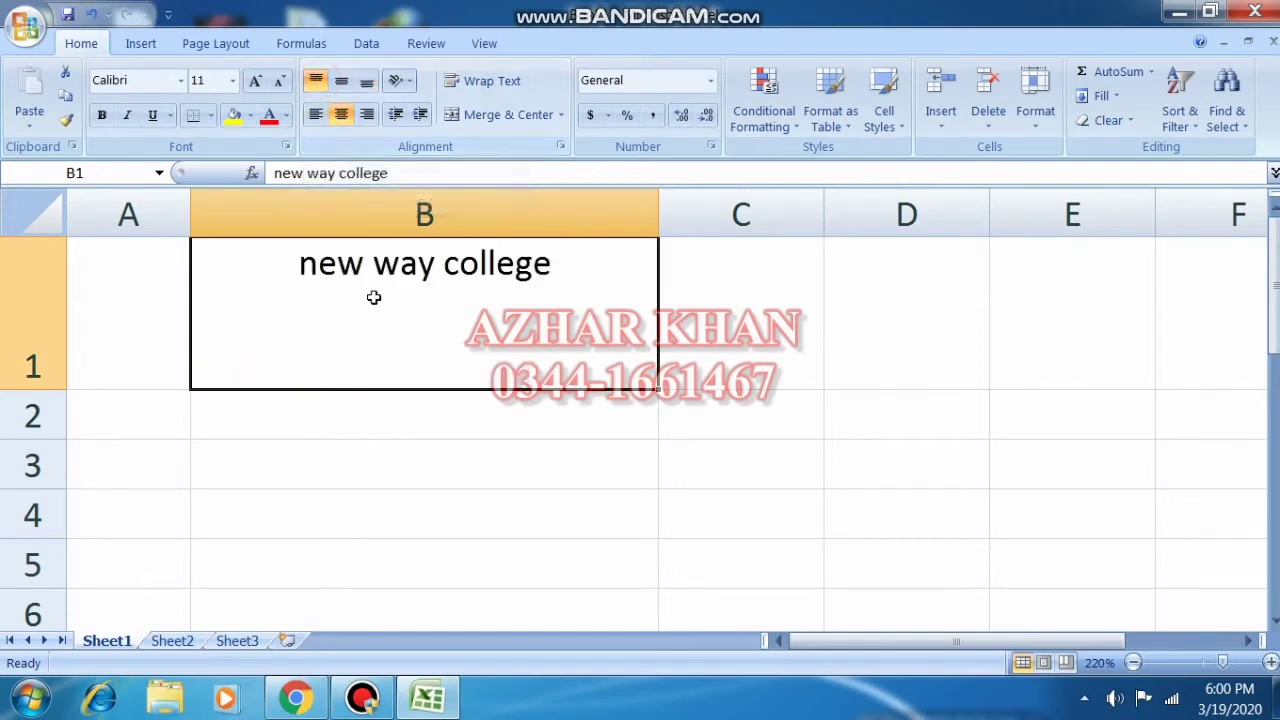
{"action": "left_click", "coordinate": [342, 83]}
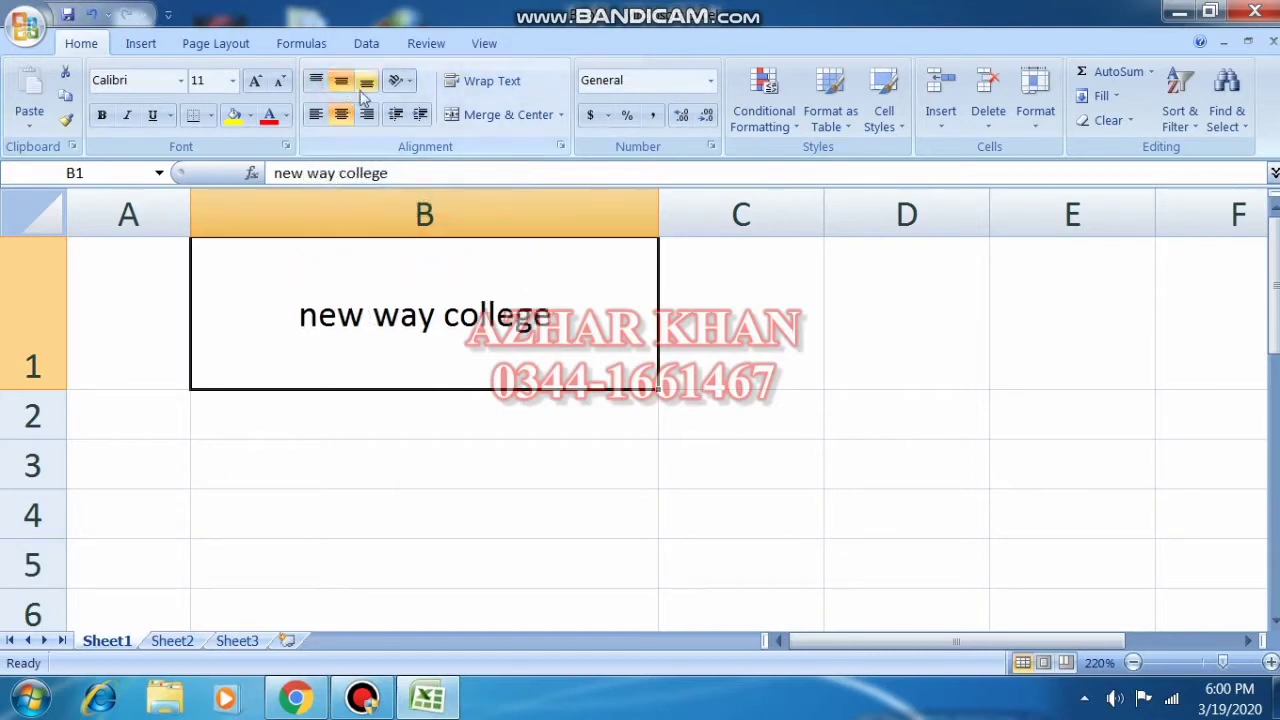
{"action": "left_click", "coordinate": [365, 88]}
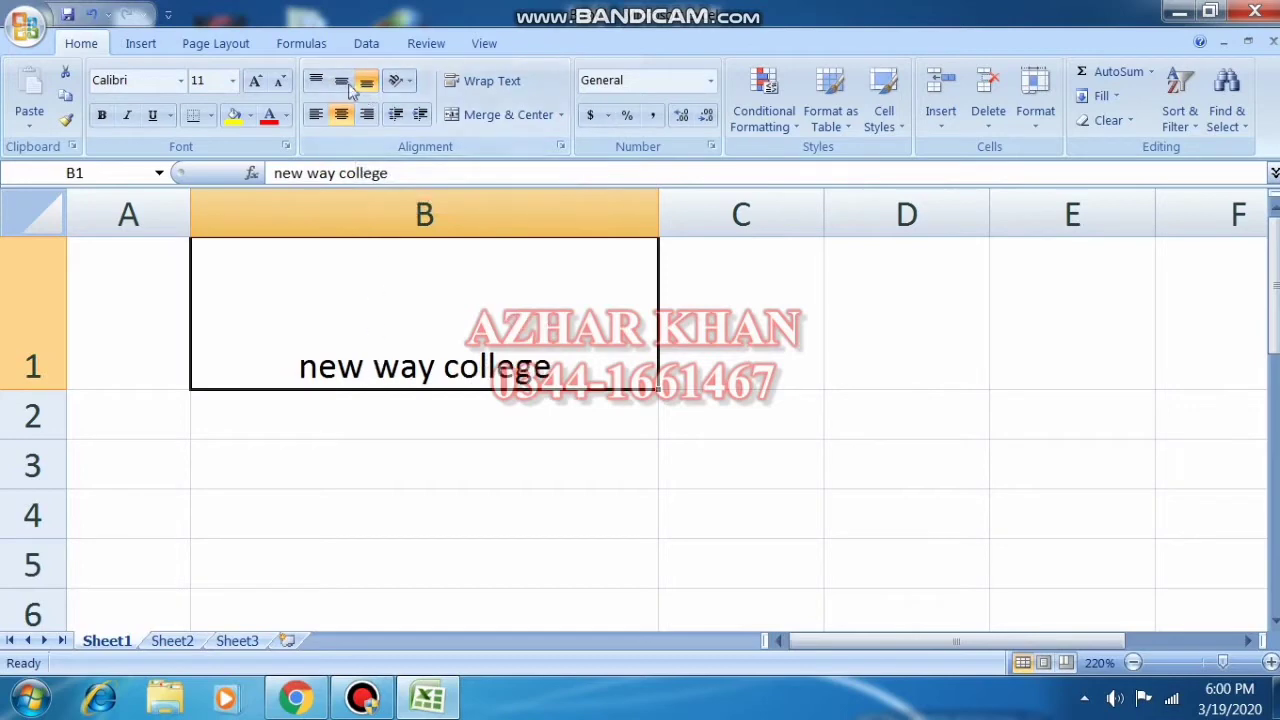
{"action": "left_click", "coordinate": [341, 81]}
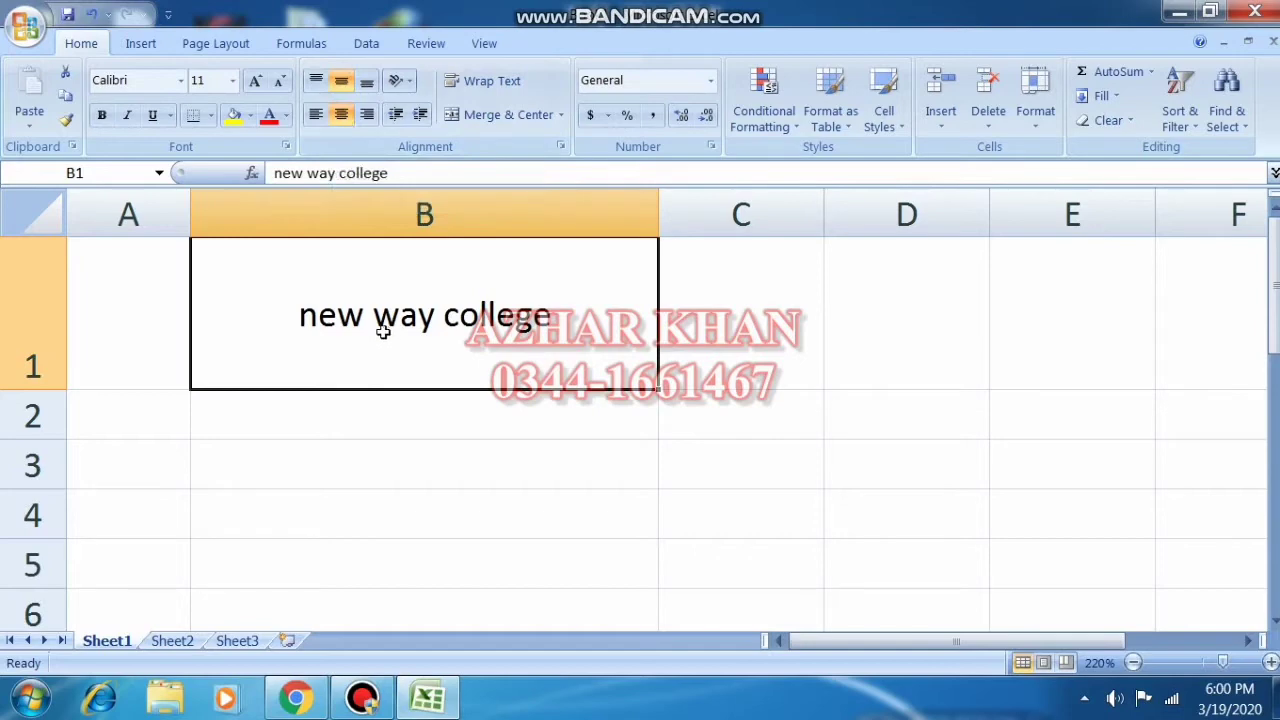
{"action": "left_click", "coordinate": [406, 483]}
{"action": "left_click", "coordinate": [378, 318]}
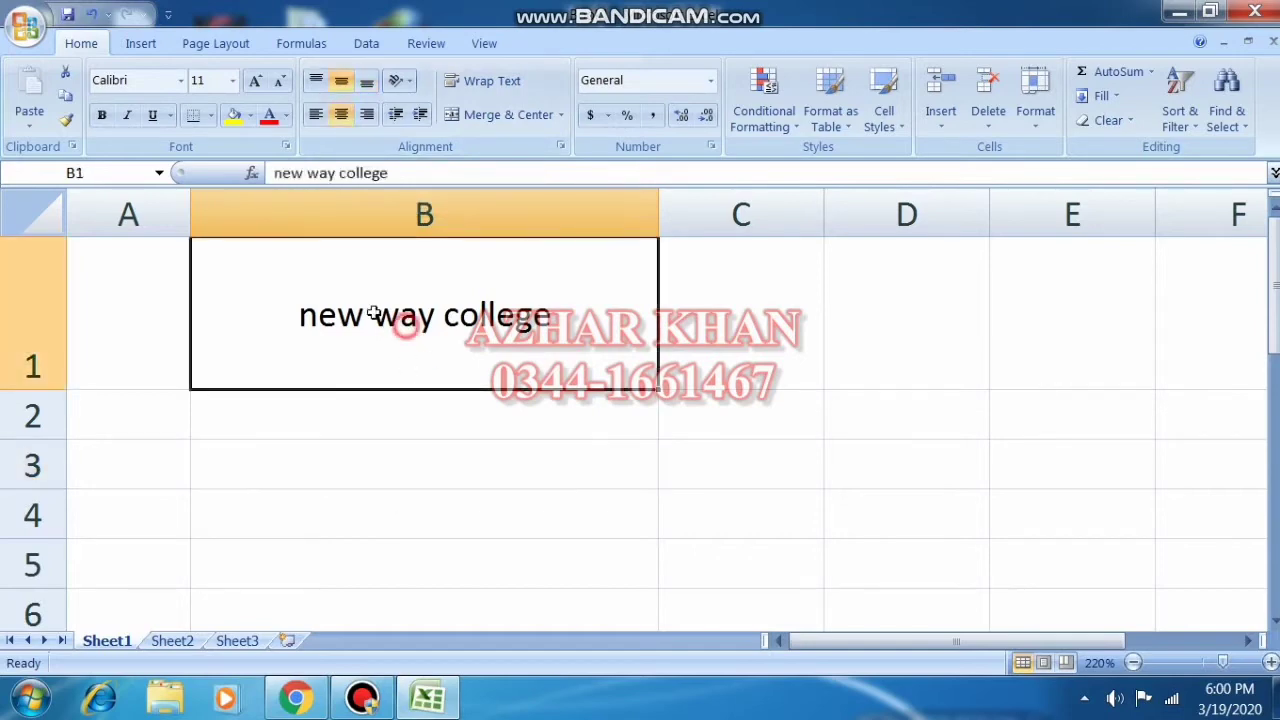
- Try the Angle Counterclockwise and Angle Clockwise orientations on the text in B1
{"action": "left_click", "coordinate": [403, 81]}
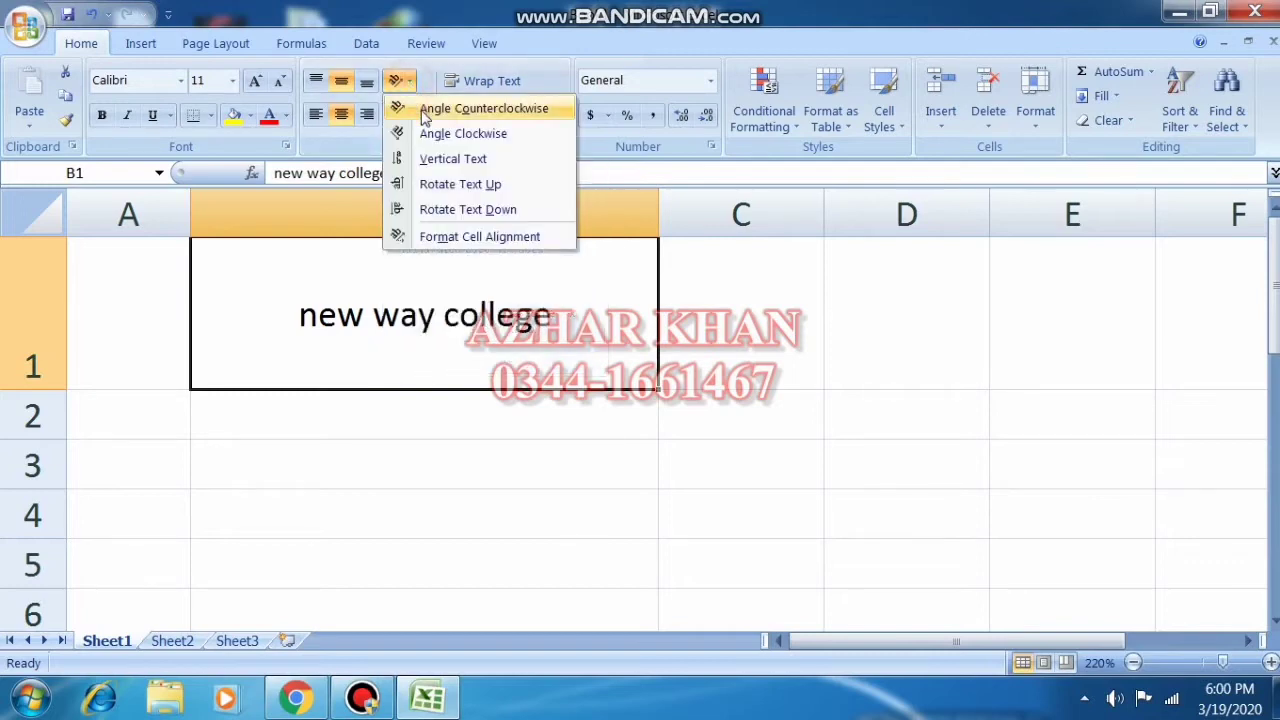
{"action": "left_click", "coordinate": [470, 109]}
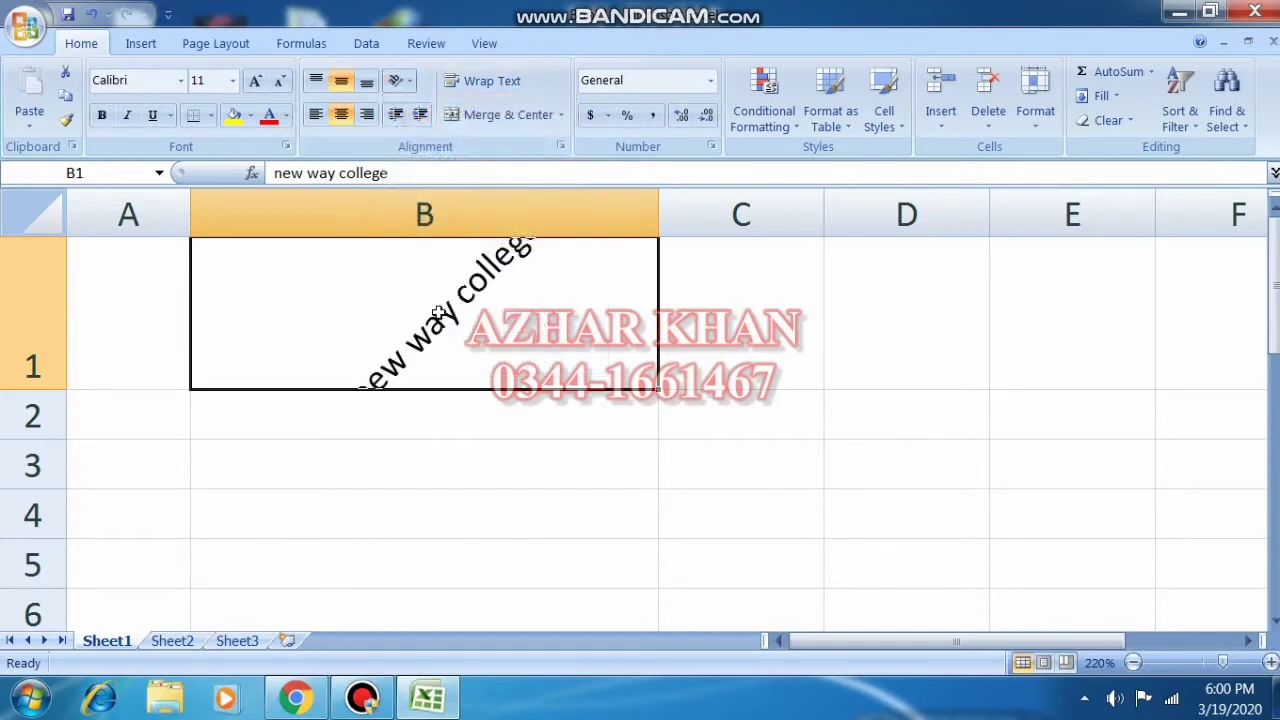
{"action": "left_click", "coordinate": [405, 84]}
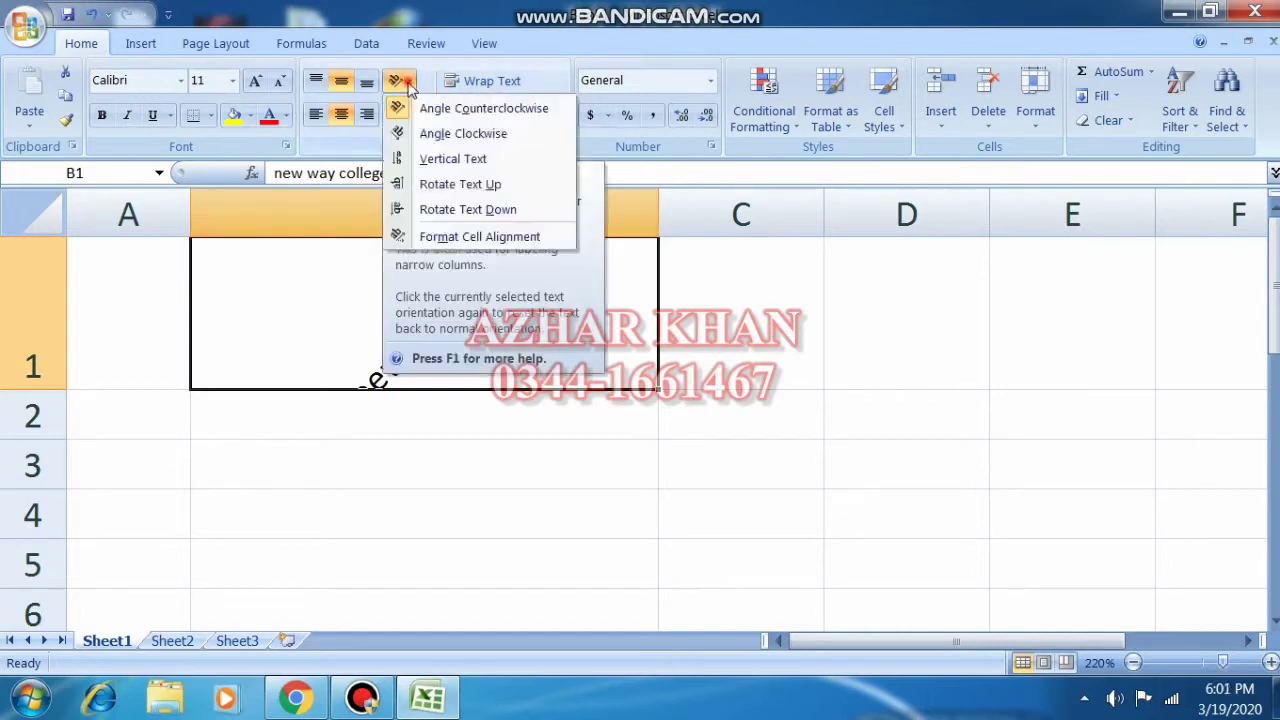
{"action": "left_click", "coordinate": [422, 136]}
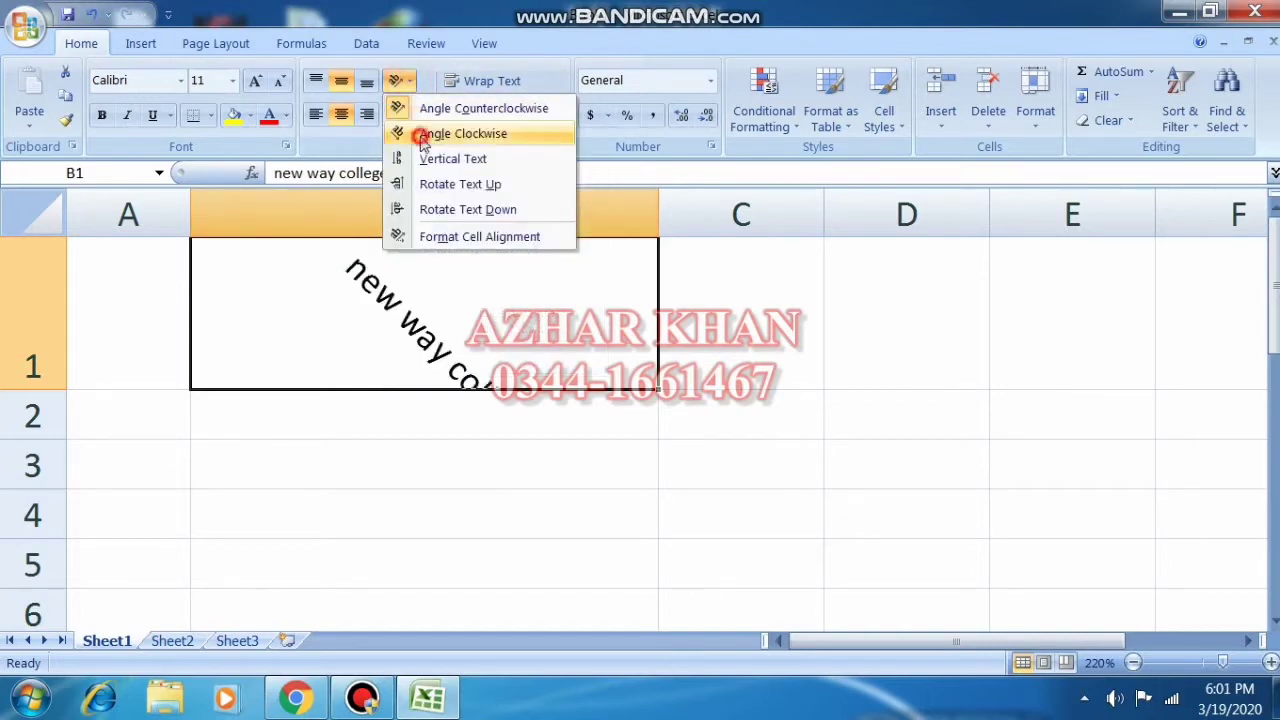
- Apply the Vertical Text orientation to B1 and make row 1 about twice as tall
{"action": "left_click", "coordinate": [405, 82]}
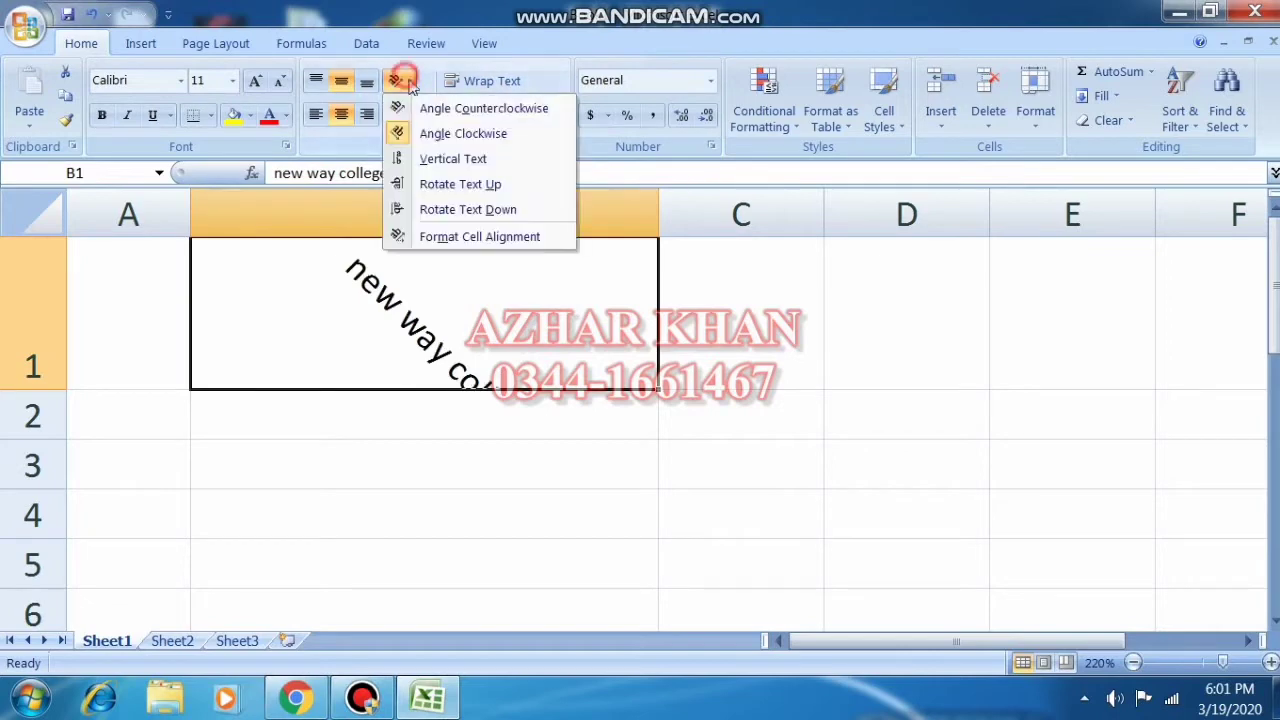
{"action": "left_click", "coordinate": [447, 160]}
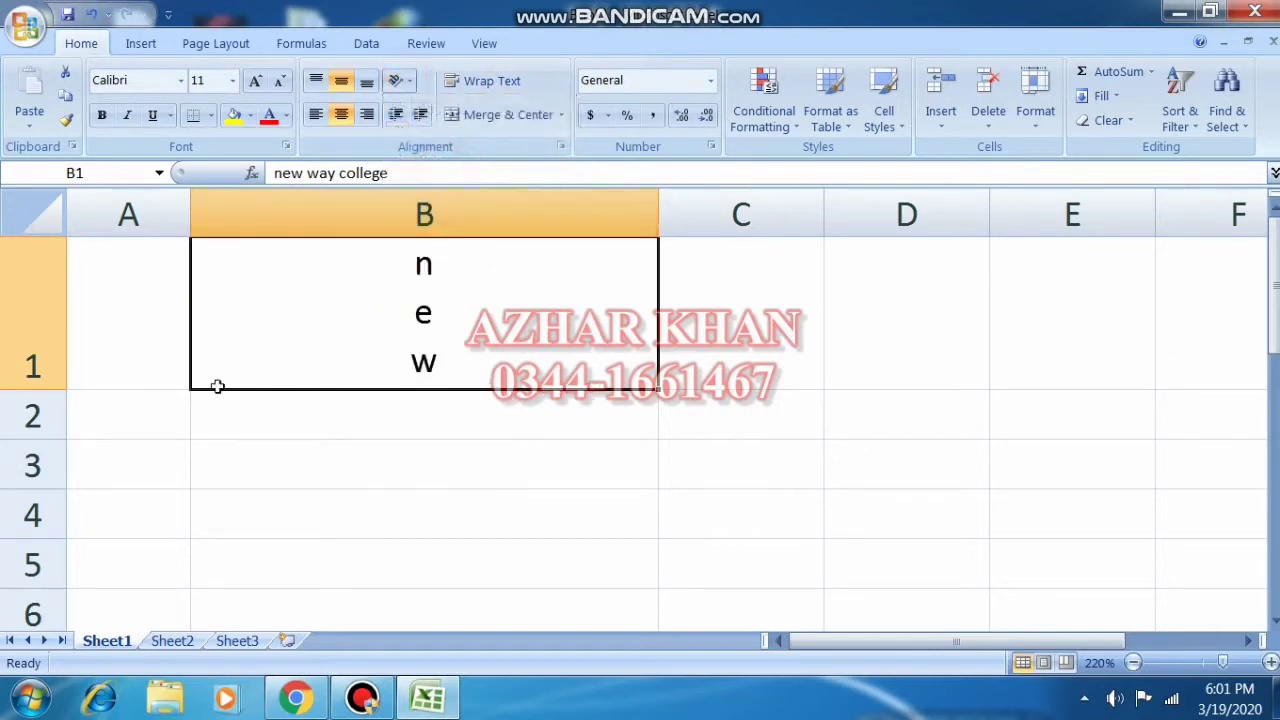
{"action": "left_click_drag", "start_coordinate": [63, 388], "coordinate": [76, 566]}
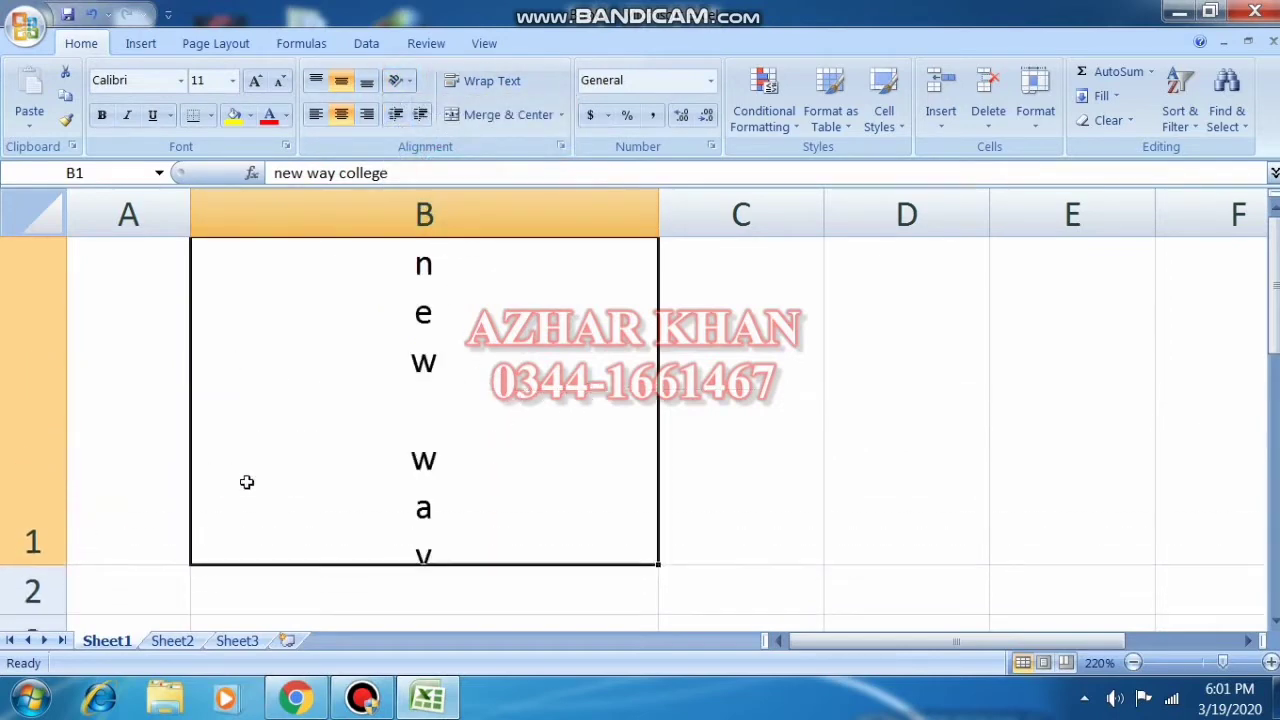
- Try the Rotate Text Up and Rotate Text Down orientations on the text in B1
{"action": "left_click", "coordinate": [398, 82]}
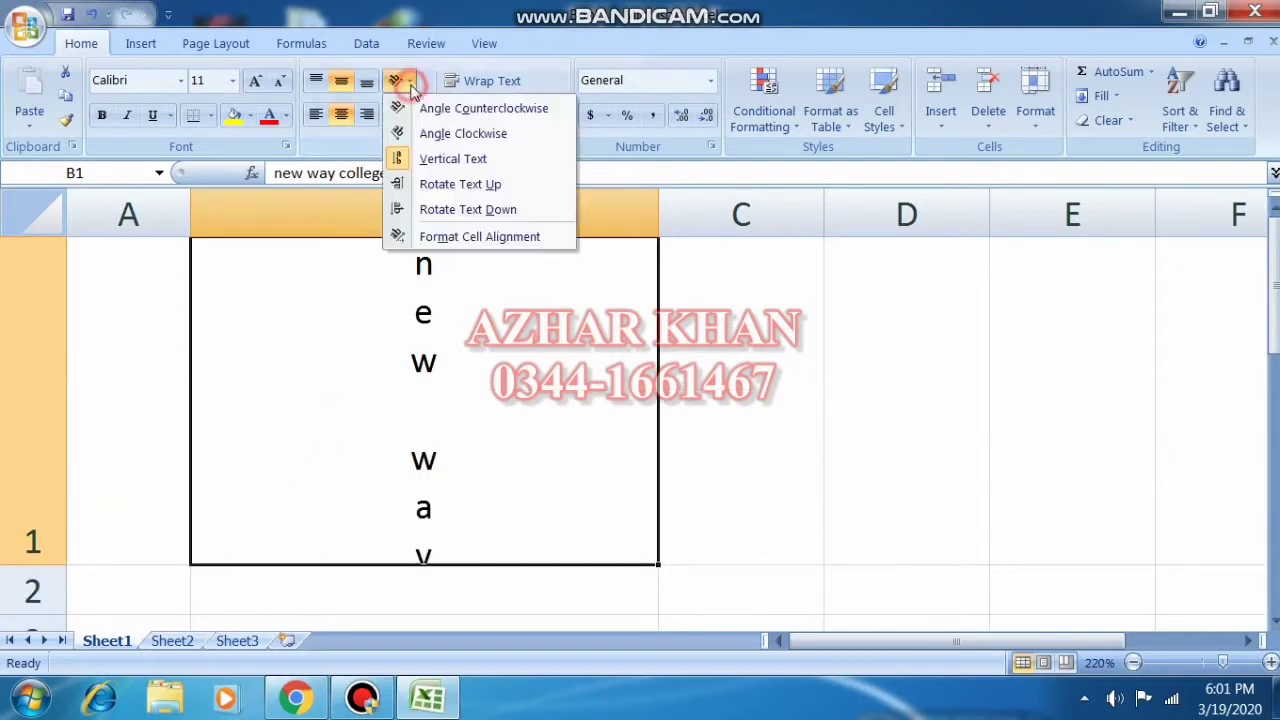
{"action": "left_click", "coordinate": [432, 186]}
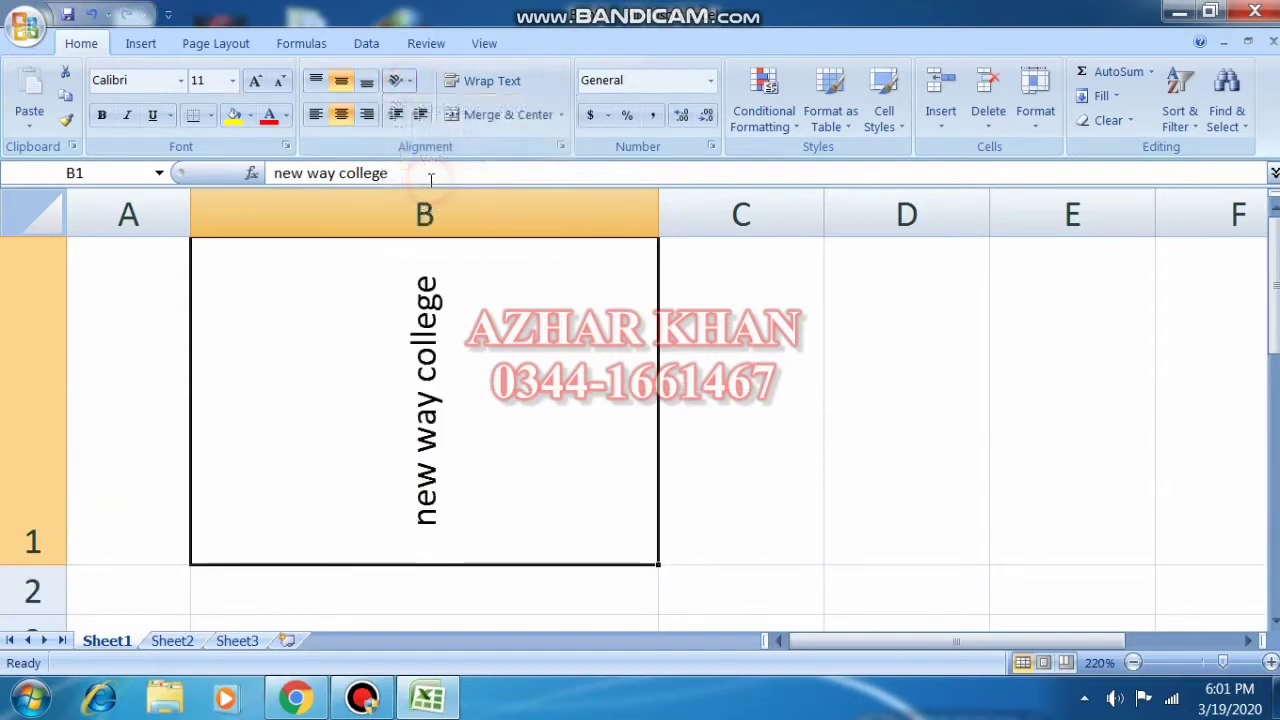
{"action": "left_click", "coordinate": [398, 81]}
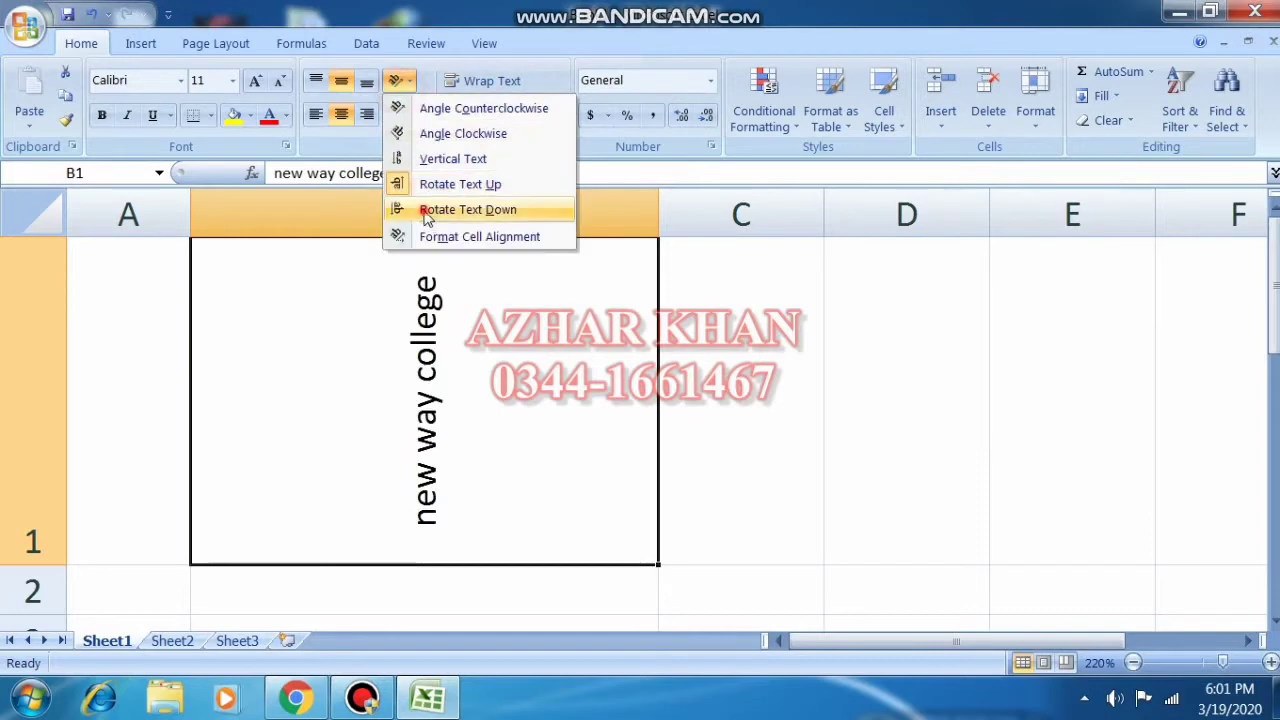
{"action": "left_click", "coordinate": [425, 209]}
- Set the text orientation of B1 to 35 degrees in the cell alignment settings
{"action": "left_click", "coordinate": [400, 82]}
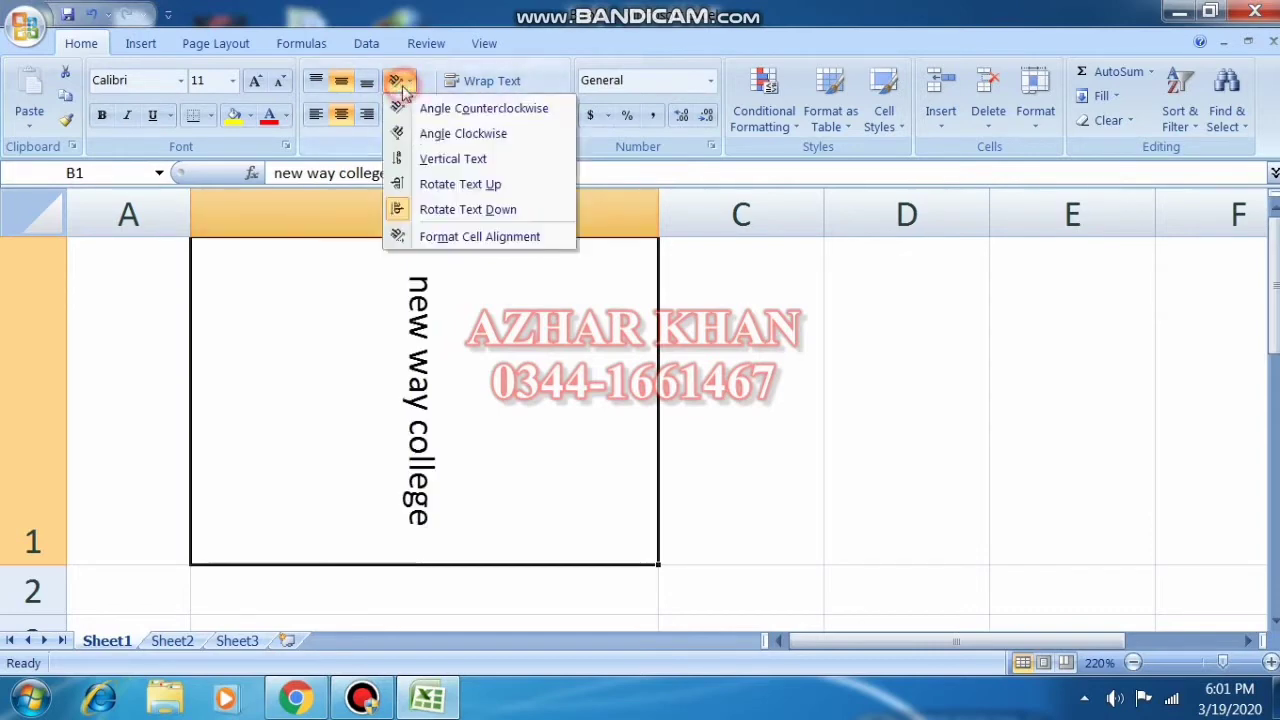
{"action": "left_click", "coordinate": [449, 238]}
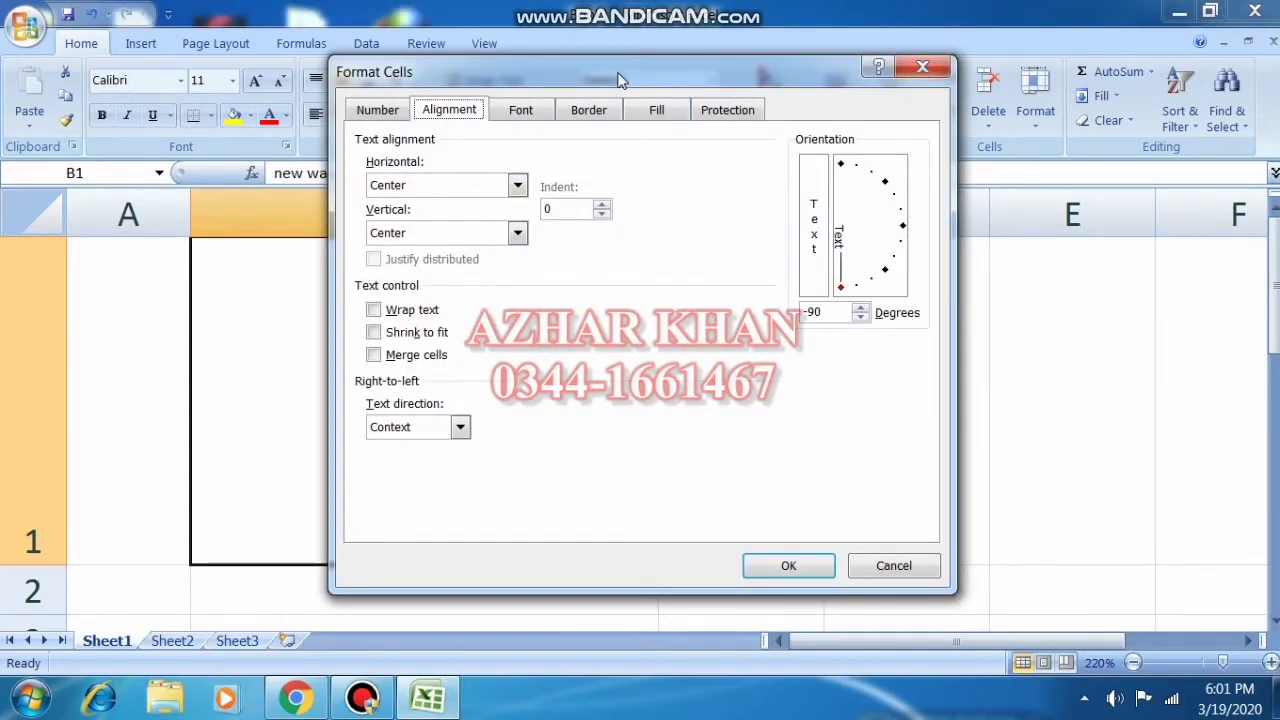
{"action": "left_click_drag", "start_coordinate": [620, 78], "coordinate": [575, 63]}
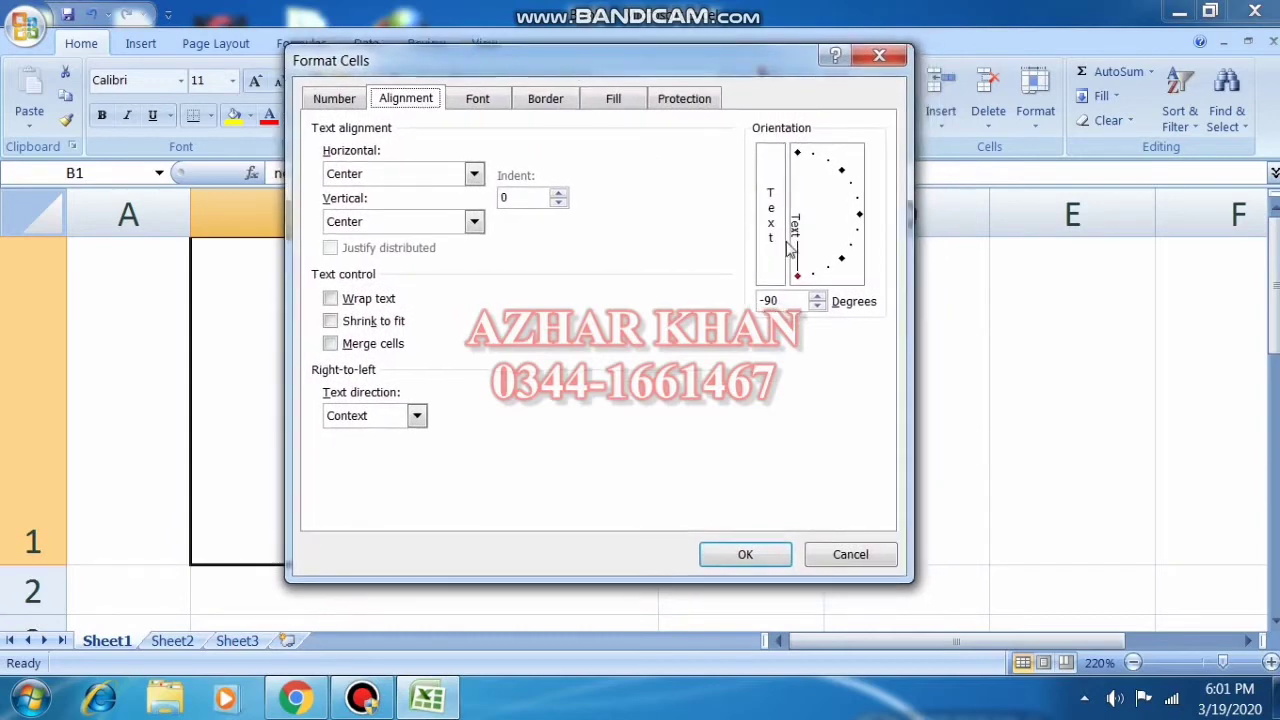
{"action": "left_click_drag", "start_coordinate": [794, 300], "coordinate": [746, 300]}
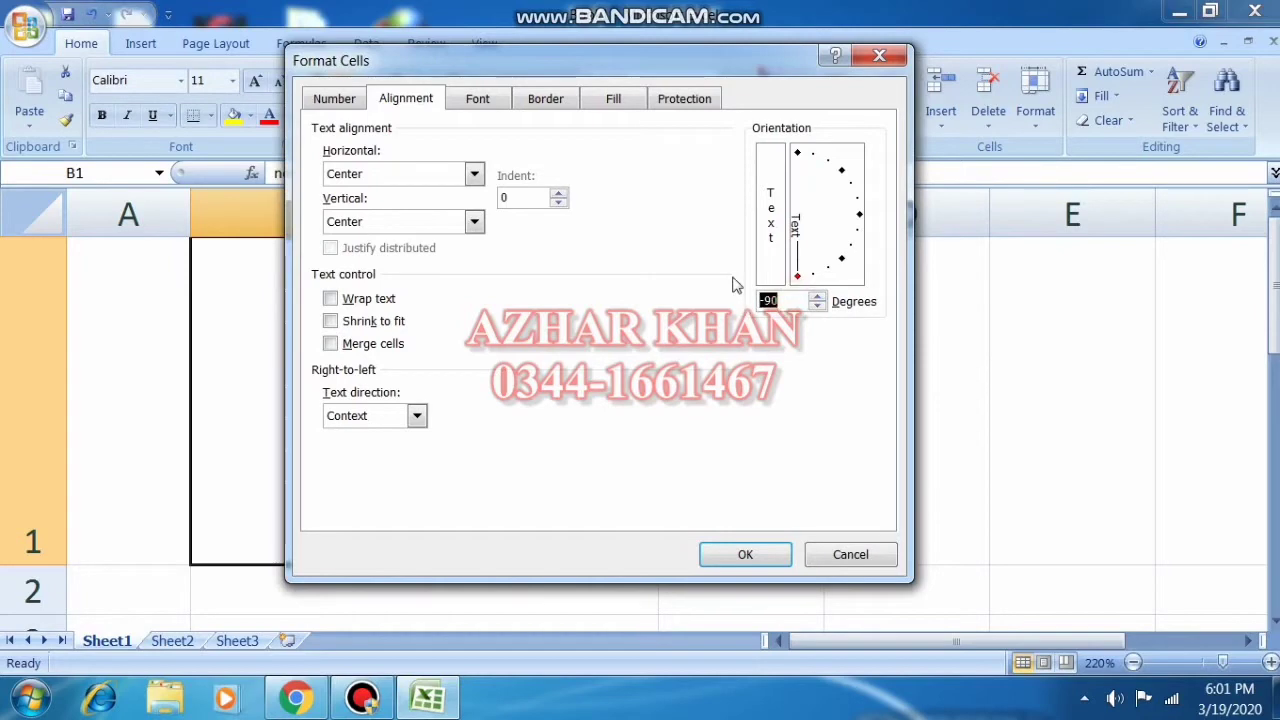
{"action": "type", "text": "35"}
{"action": "left_click", "coordinate": [742, 545]}
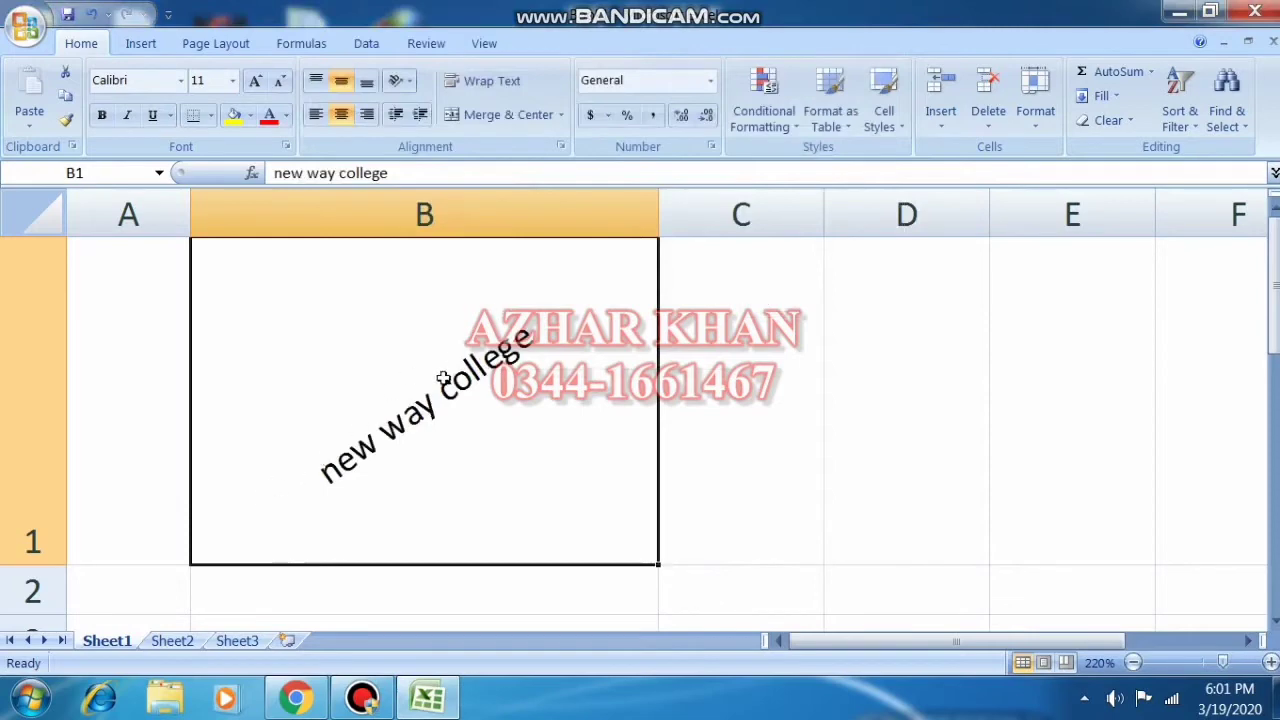
- Set the text orientation of B1 to 45 degrees in the cell alignment settings
{"action": "left_click", "coordinate": [400, 80]}
{"action": "left_click", "coordinate": [430, 238]}
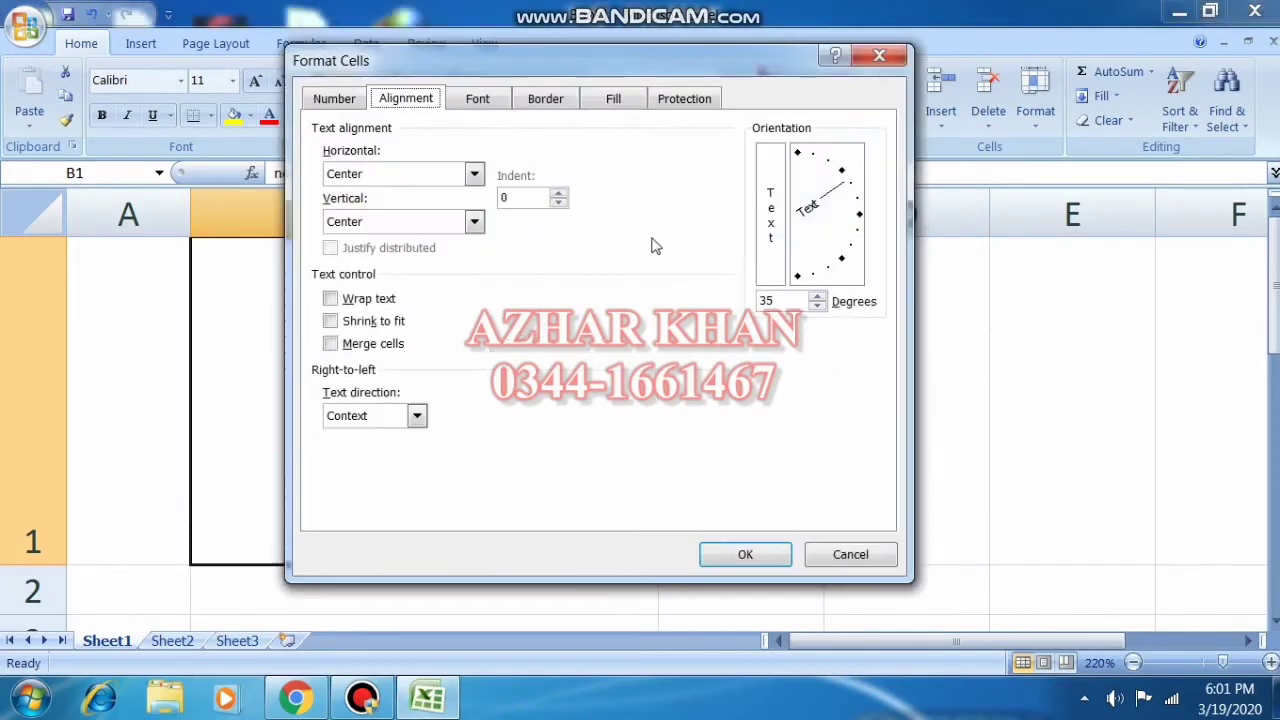
{"action": "double_click", "coordinate": [780, 300]}
{"action": "type", "text": "45"}
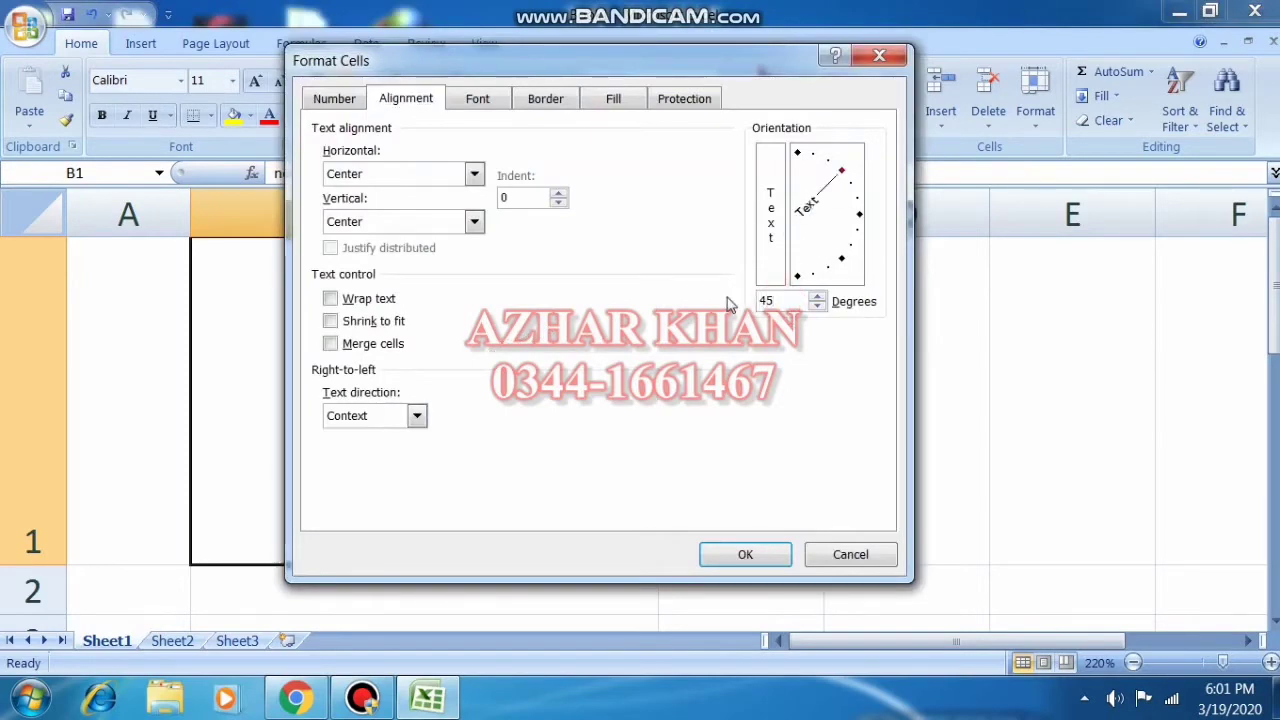
{"action": "key", "text": "Return"}
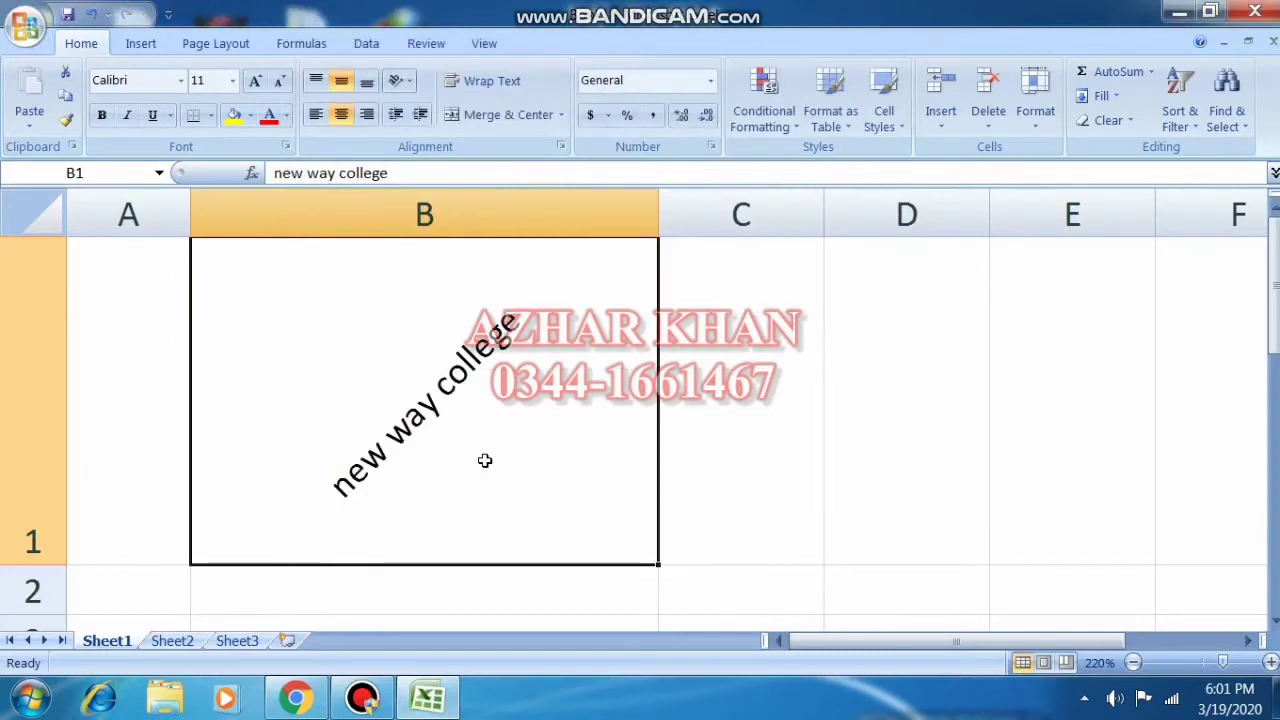
- Set the text orientation of B1 to 0 degrees in the cell alignment settings
{"action": "left_click", "coordinate": [408, 80]}
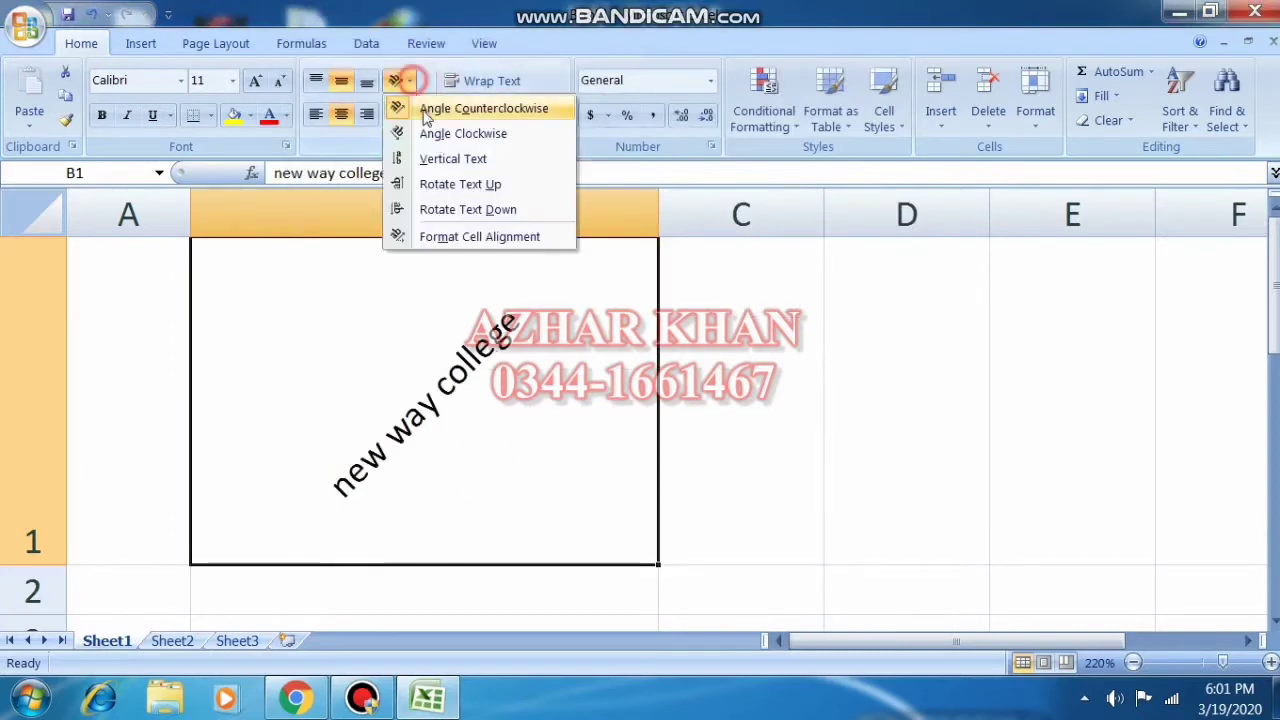
{"action": "left_click", "coordinate": [460, 236]}
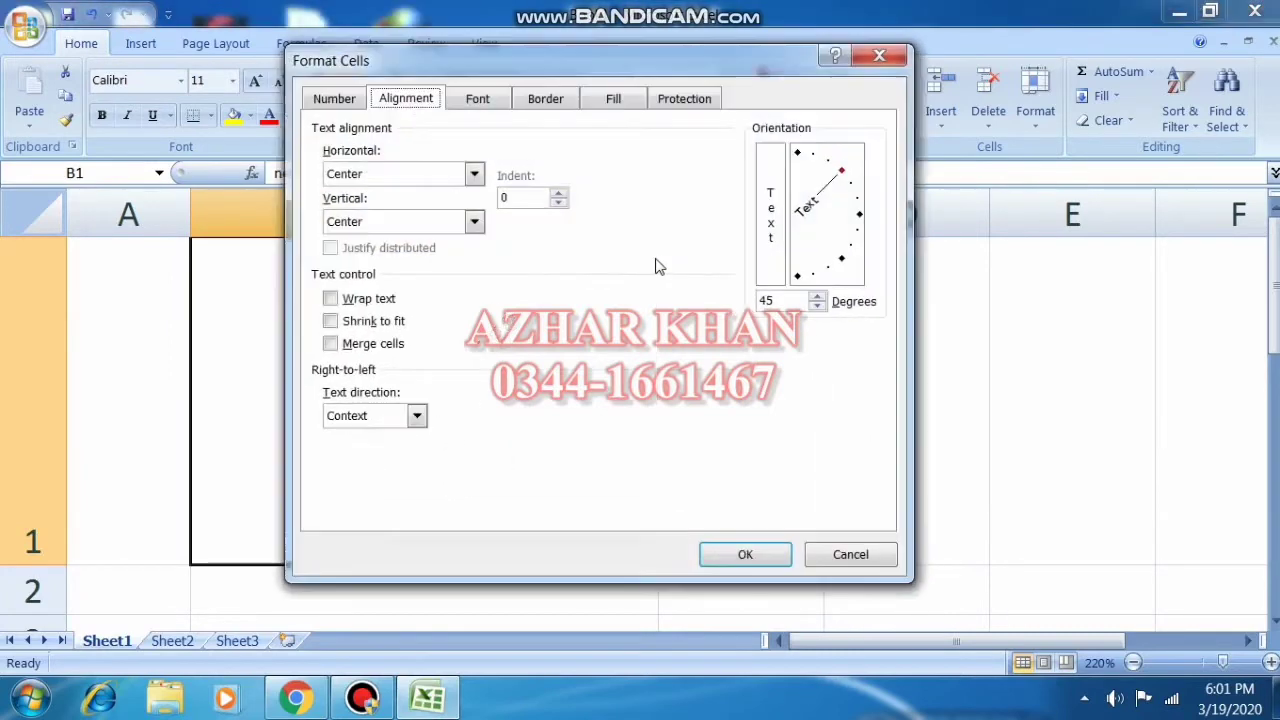
{"action": "double_click", "coordinate": [789, 303]}
{"action": "type", "text": "0"}
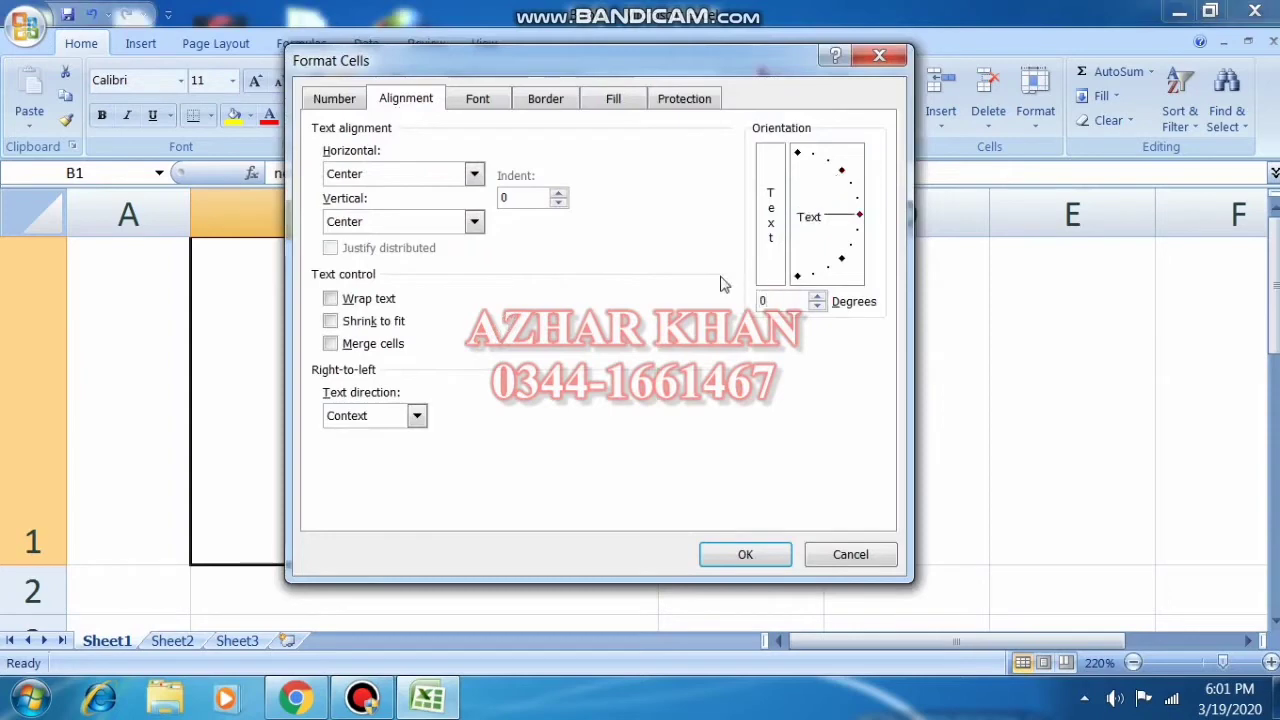
{"action": "left_click", "coordinate": [745, 555]}
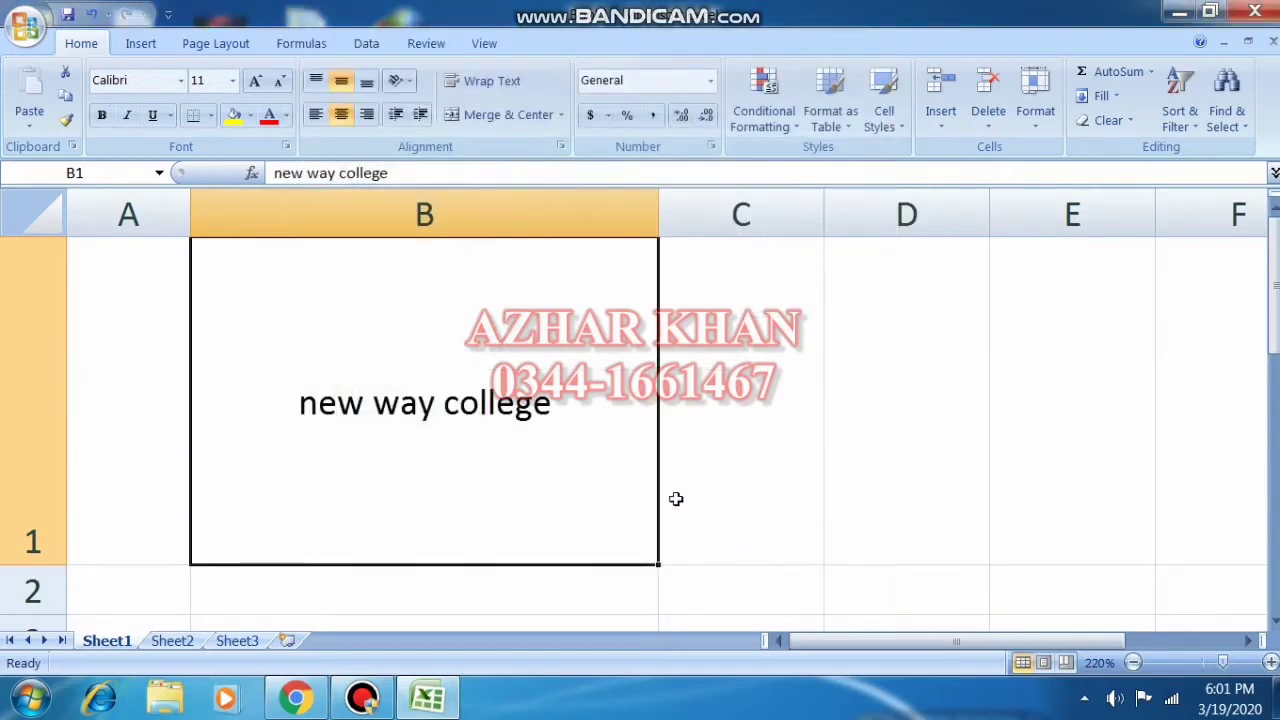
- Set the text alignment of B1 to Center horizontally and Bottom vertically in the cell alignment settings
{"action": "left_click", "coordinate": [400, 80]}
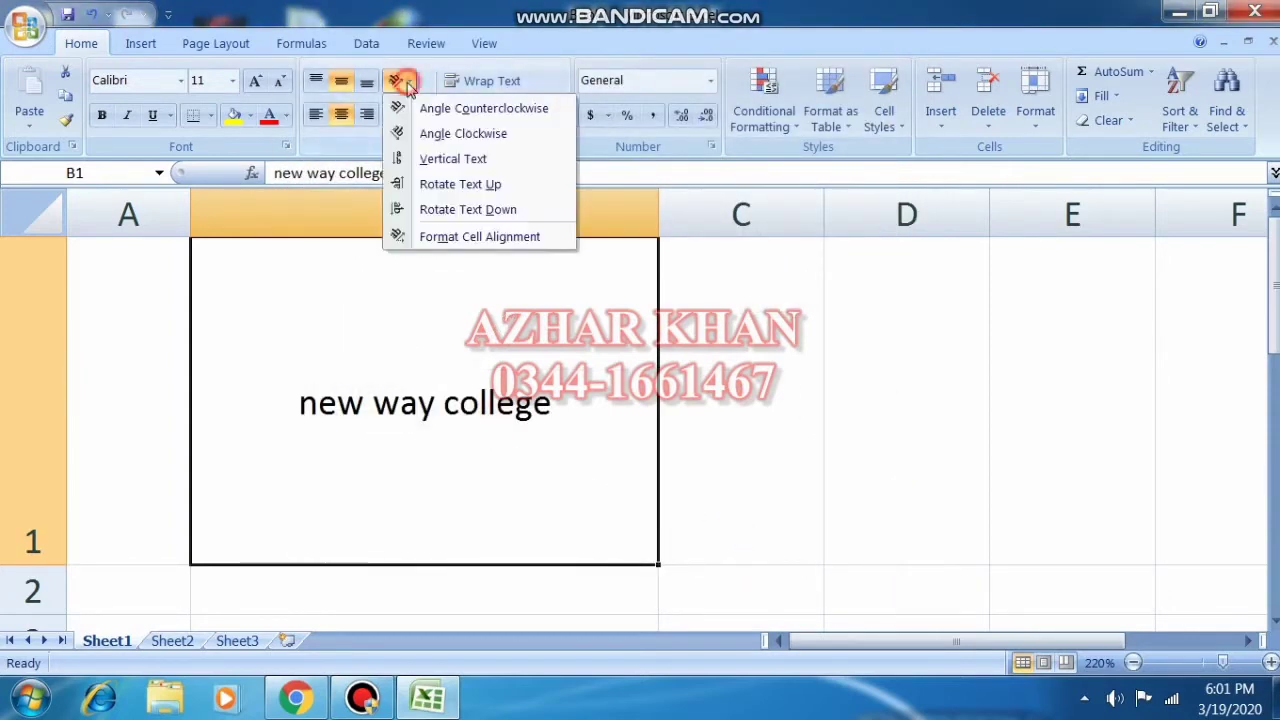
{"action": "left_click", "coordinate": [446, 240]}
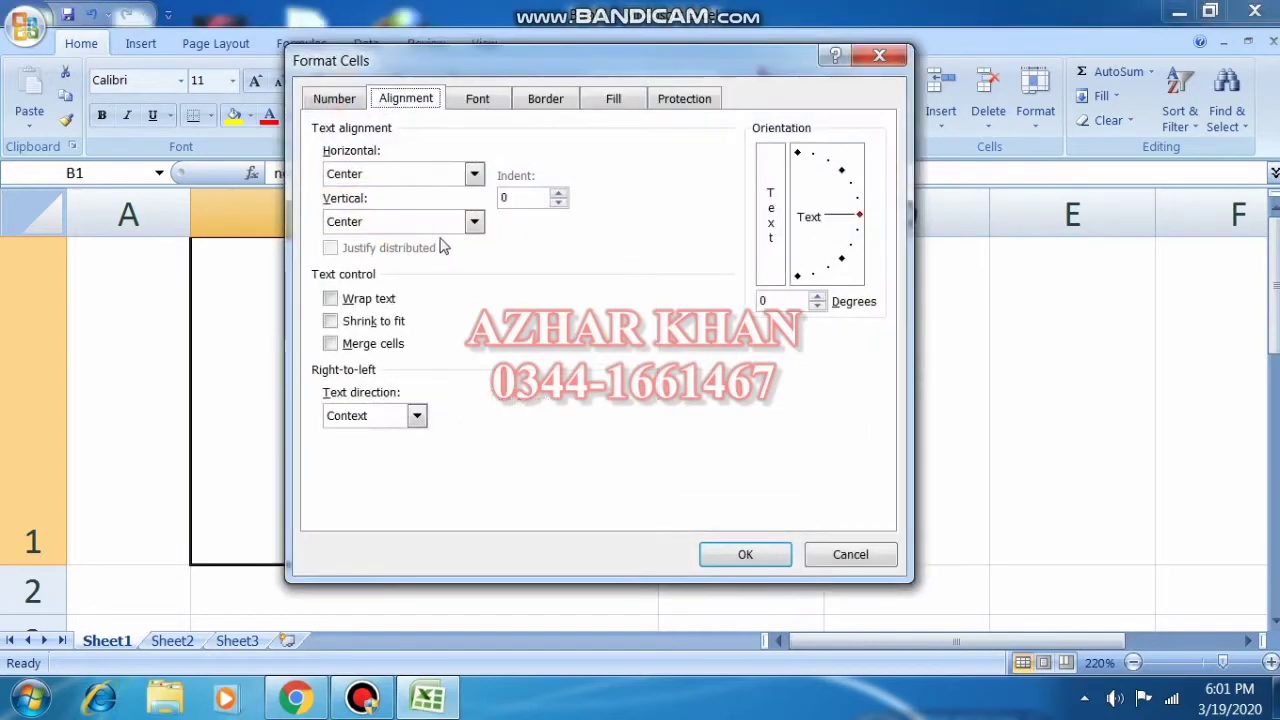
{"action": "left_click", "coordinate": [474, 175]}
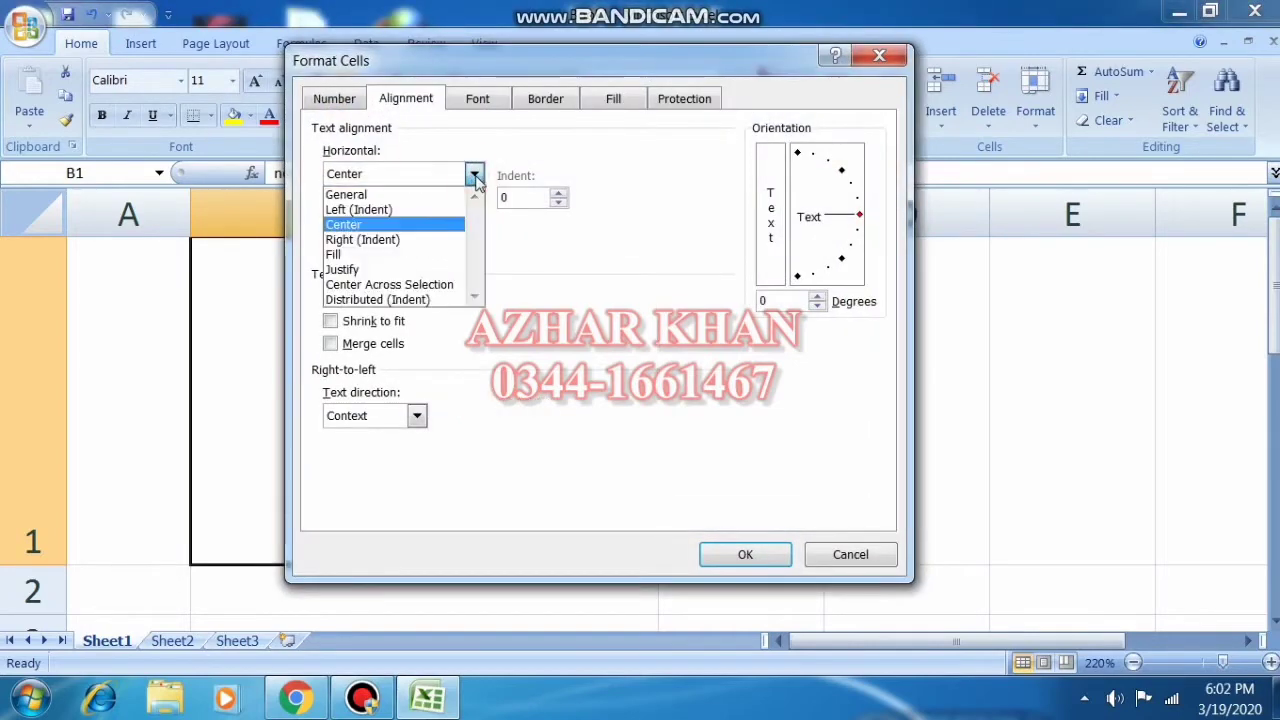
{"action": "left_click", "coordinate": [475, 178]}
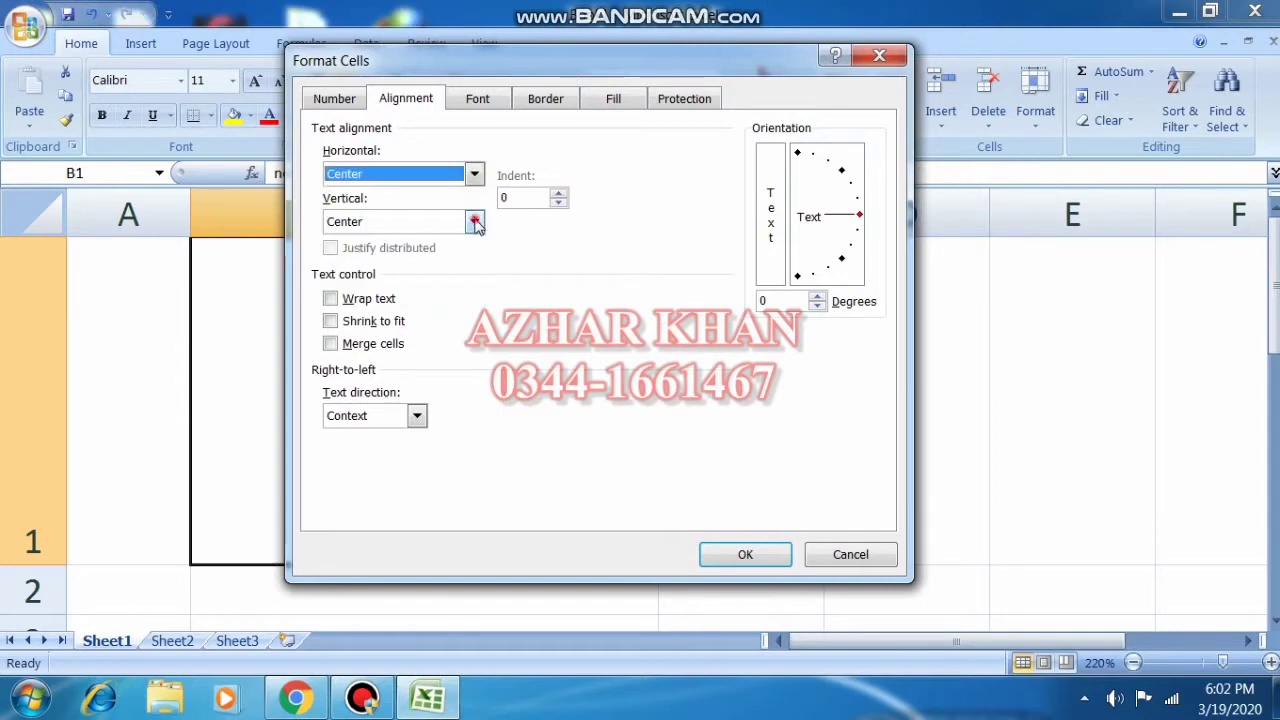
{"action": "left_click", "coordinate": [475, 222]}
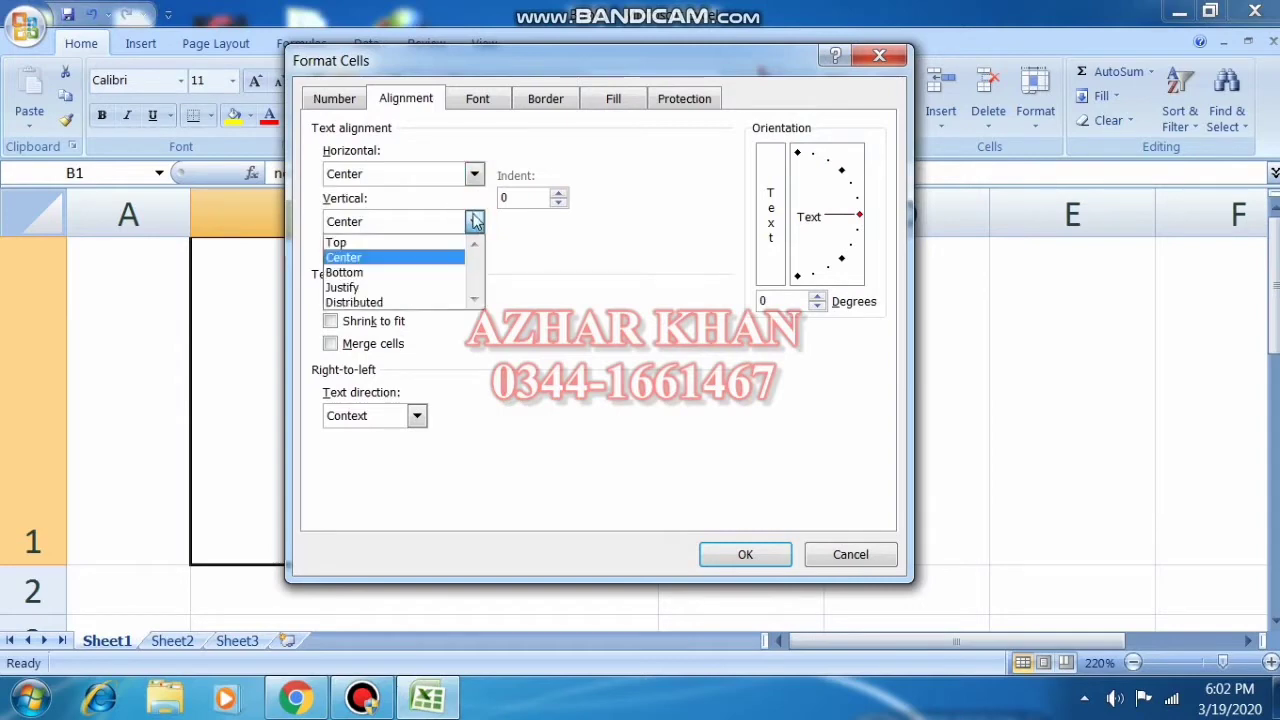
{"action": "left_click", "coordinate": [434, 272]}
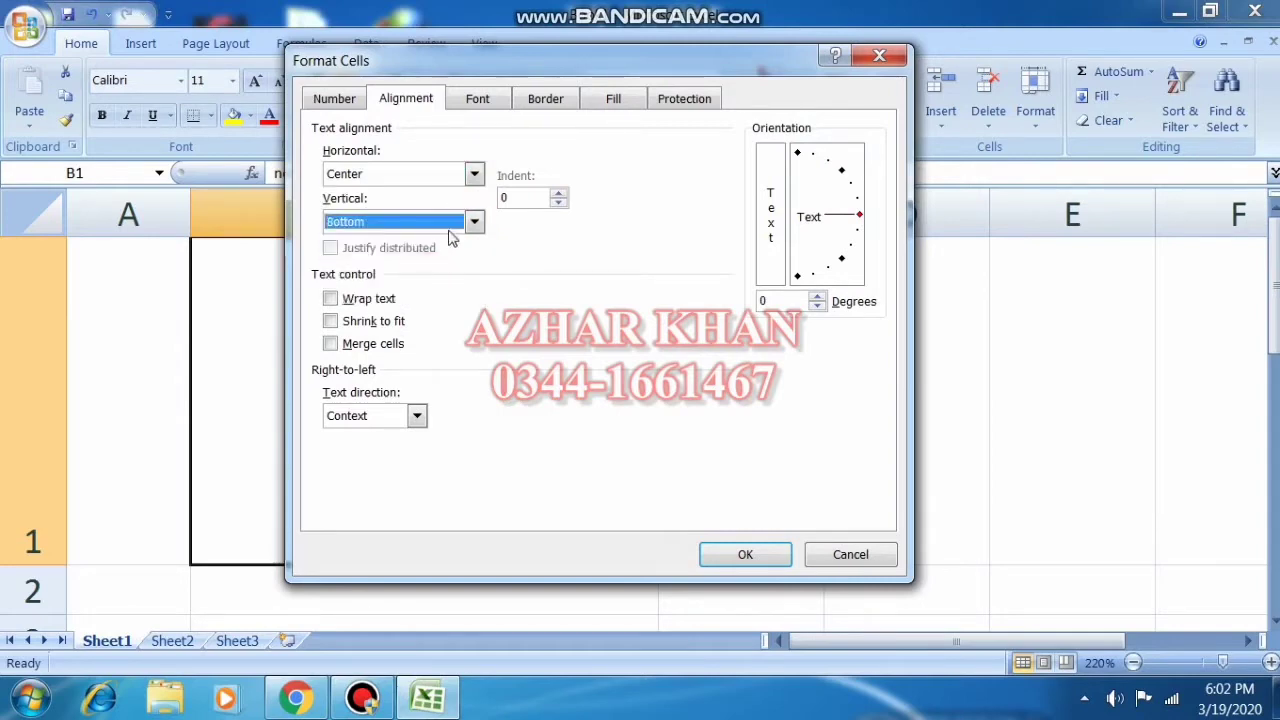
{"action": "left_click", "coordinate": [475, 174]}
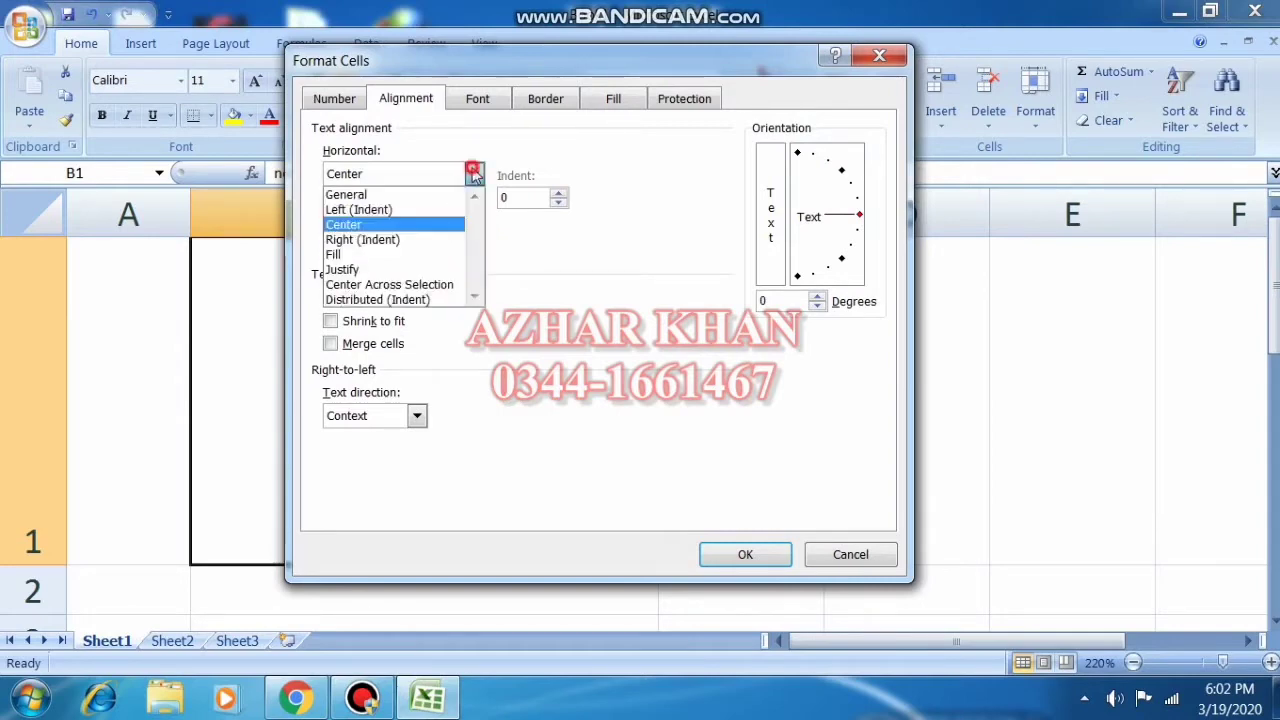
{"action": "left_click", "coordinate": [415, 224]}
{"action": "left_click", "coordinate": [731, 554]}
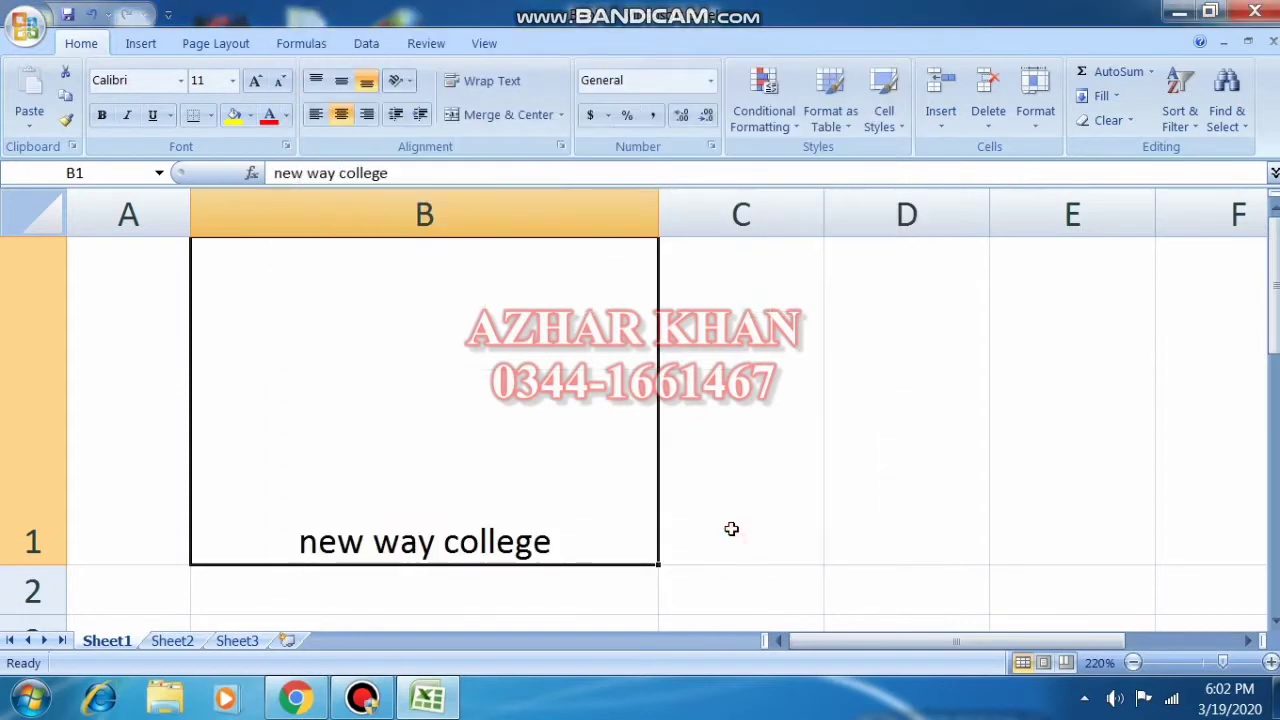
{"action": "left_click", "coordinate": [400, 80]}
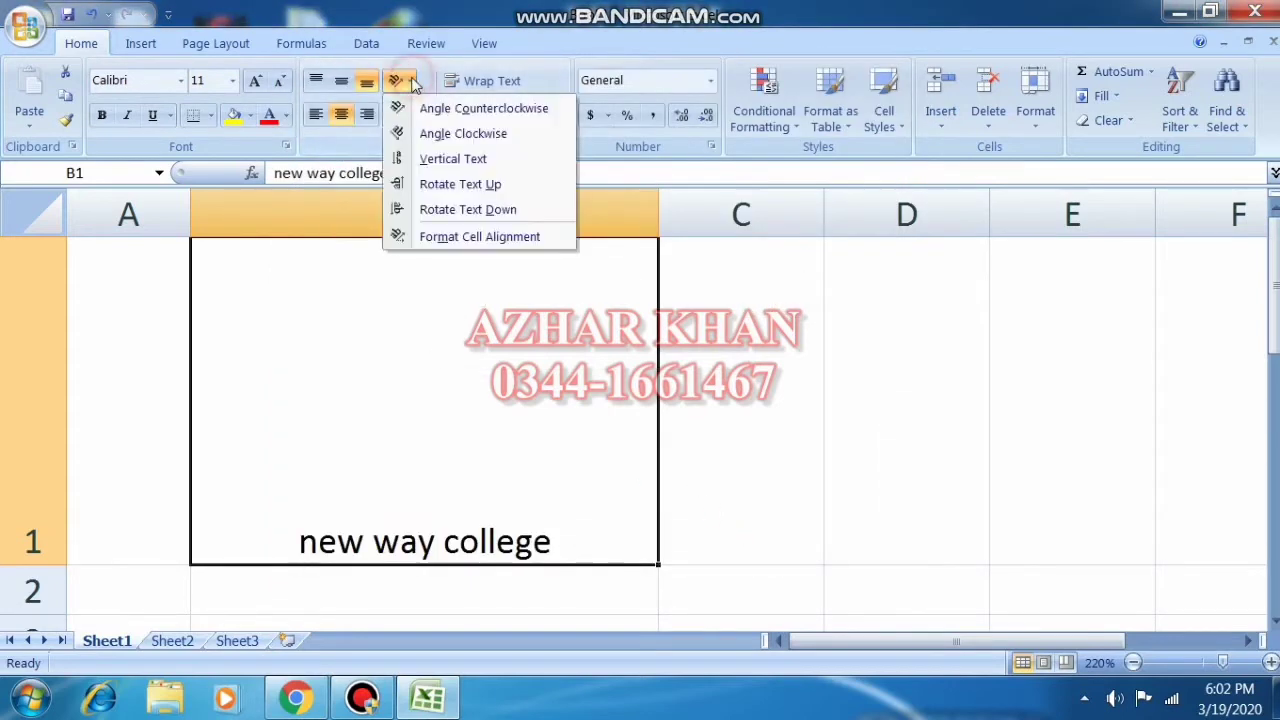
{"action": "left_click", "coordinate": [564, 422]}
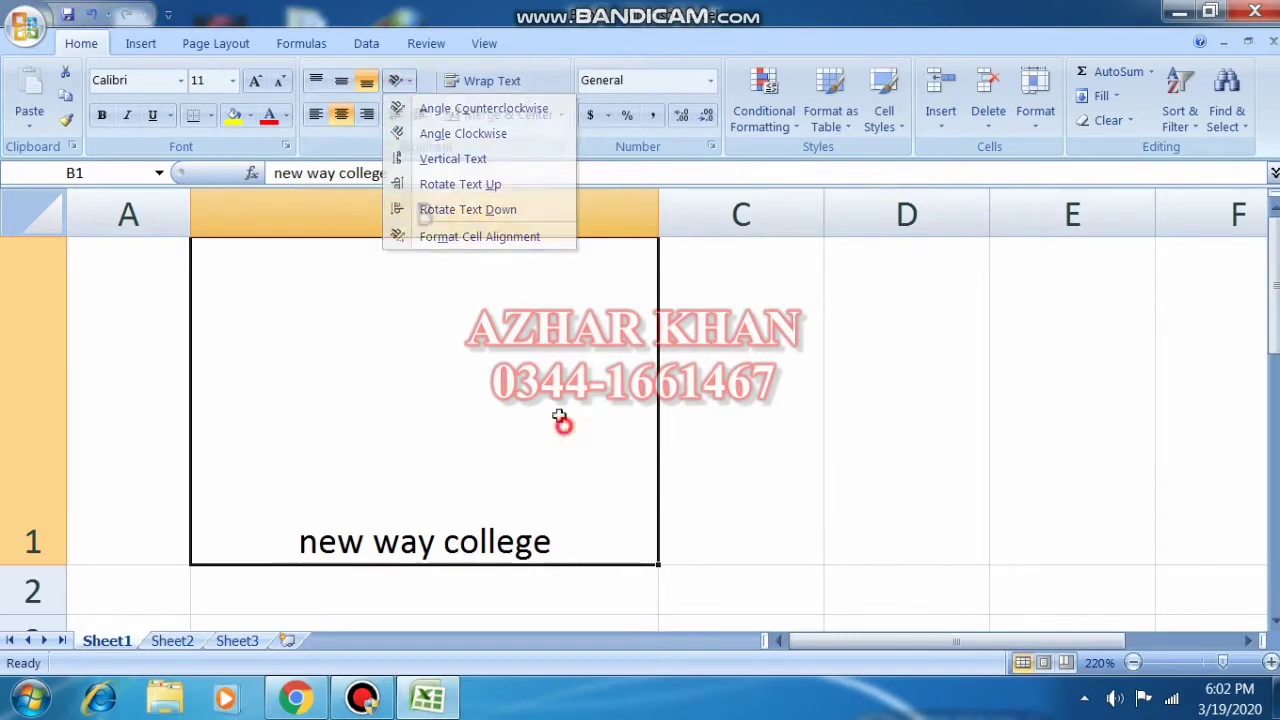
{"action": "left_click", "coordinate": [452, 418]}
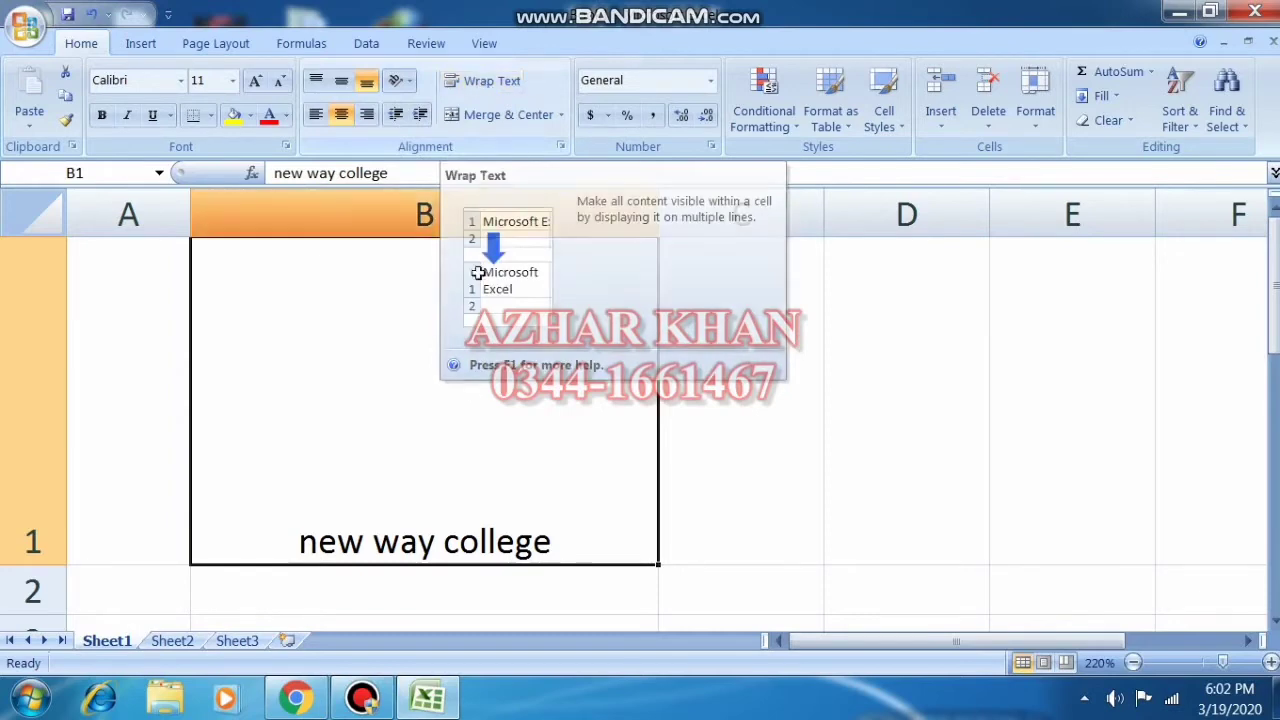
{"action": "left_click", "coordinate": [469, 391]}
- Edit the text in B1 to read "new way computer and science academy sialmore sargodha"
{"action": "left_click", "coordinate": [552, 548]}
{"action": "double_click", "coordinate": [552, 548]}
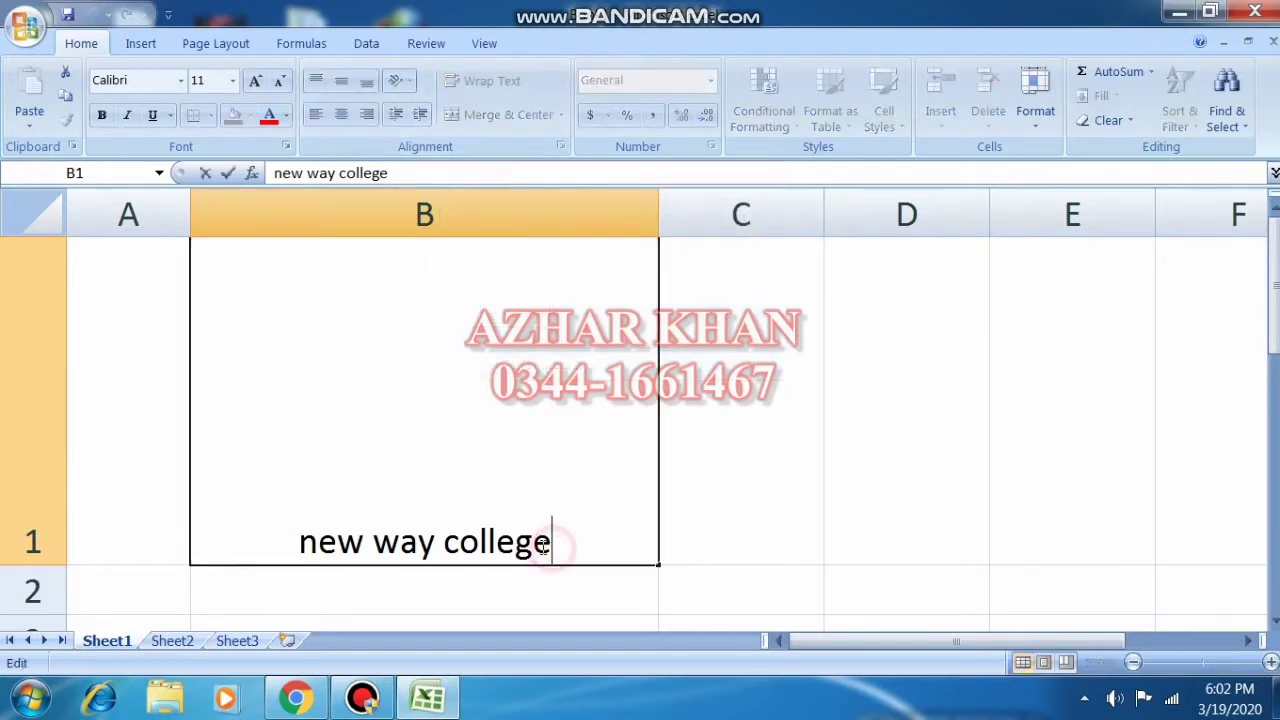
{"action": "type", "text": "co"}
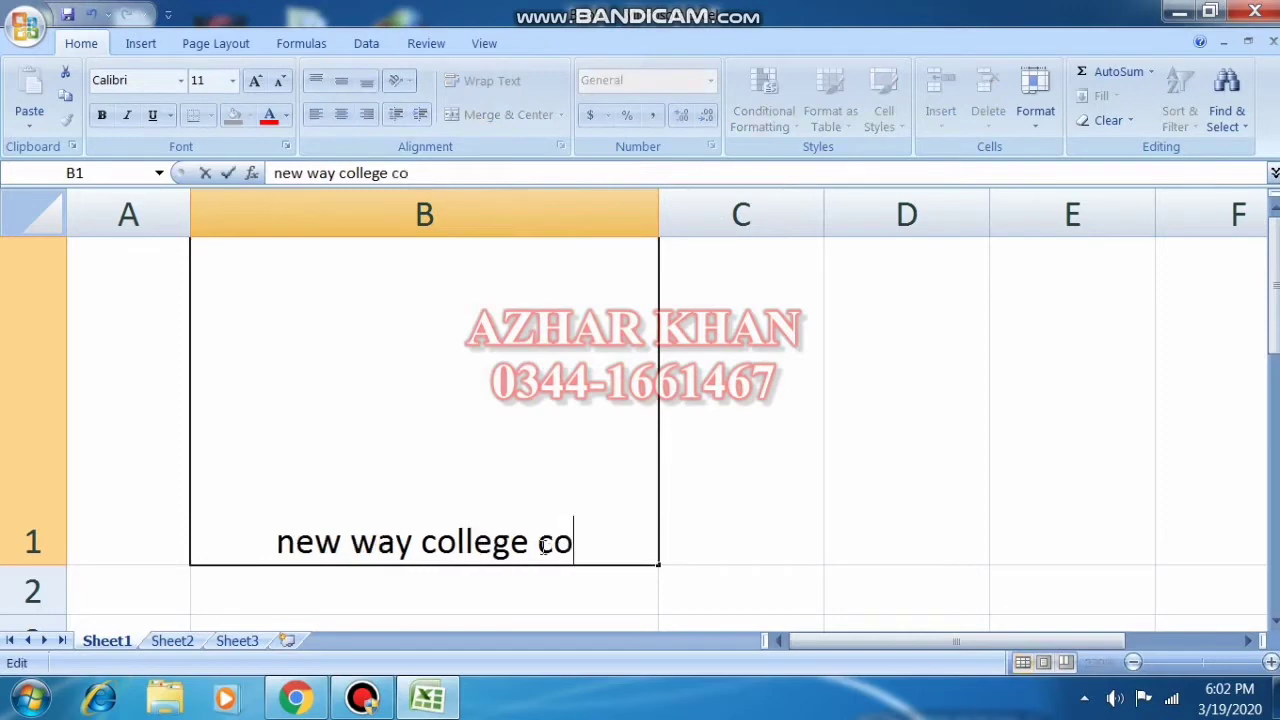
{"action": "key", "text": "BackSpace"}
{"action": "key", "text": "BackSpace"}
{"action": "key", "text": "BackSpace"}
{"action": "key", "text": "BackSpace"}
{"action": "key", "text": "BackSpace"}
{"action": "key", "text": "BackSpace"}
{"action": "key", "text": "BackSpace"}
{"action": "key", "text": "BackSpace"}
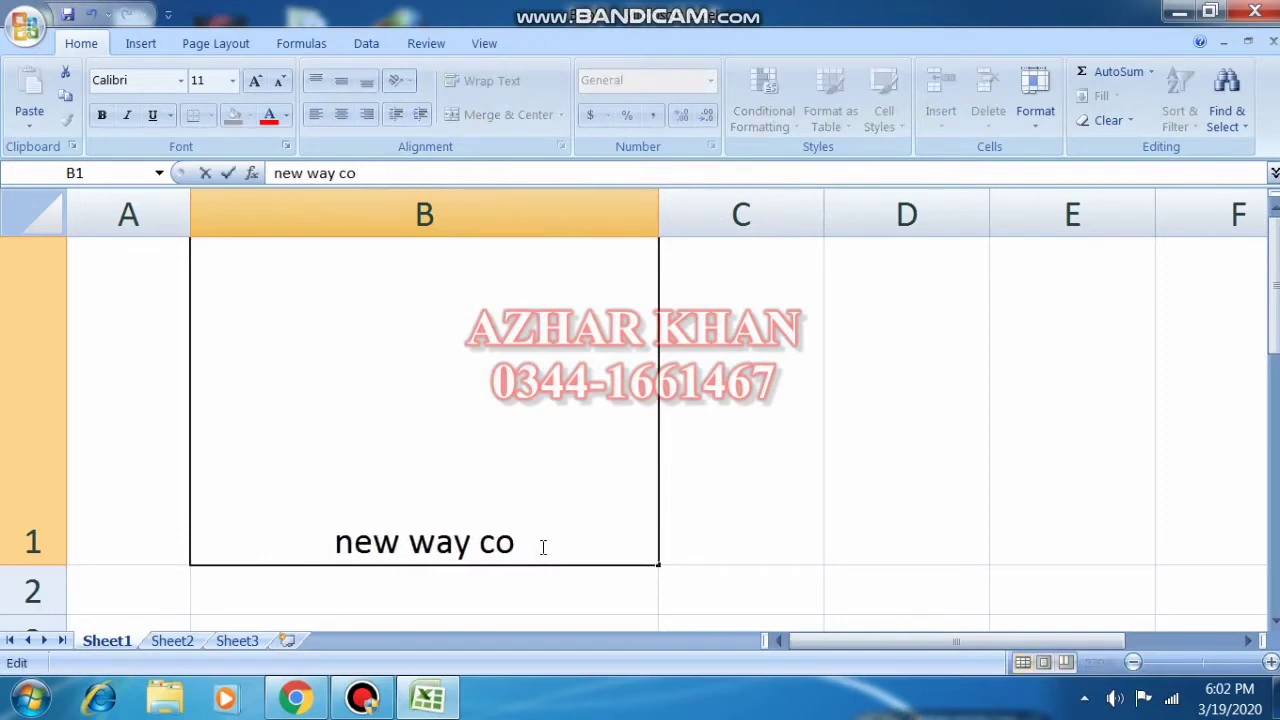
{"action": "type", "text": "mputer and"}
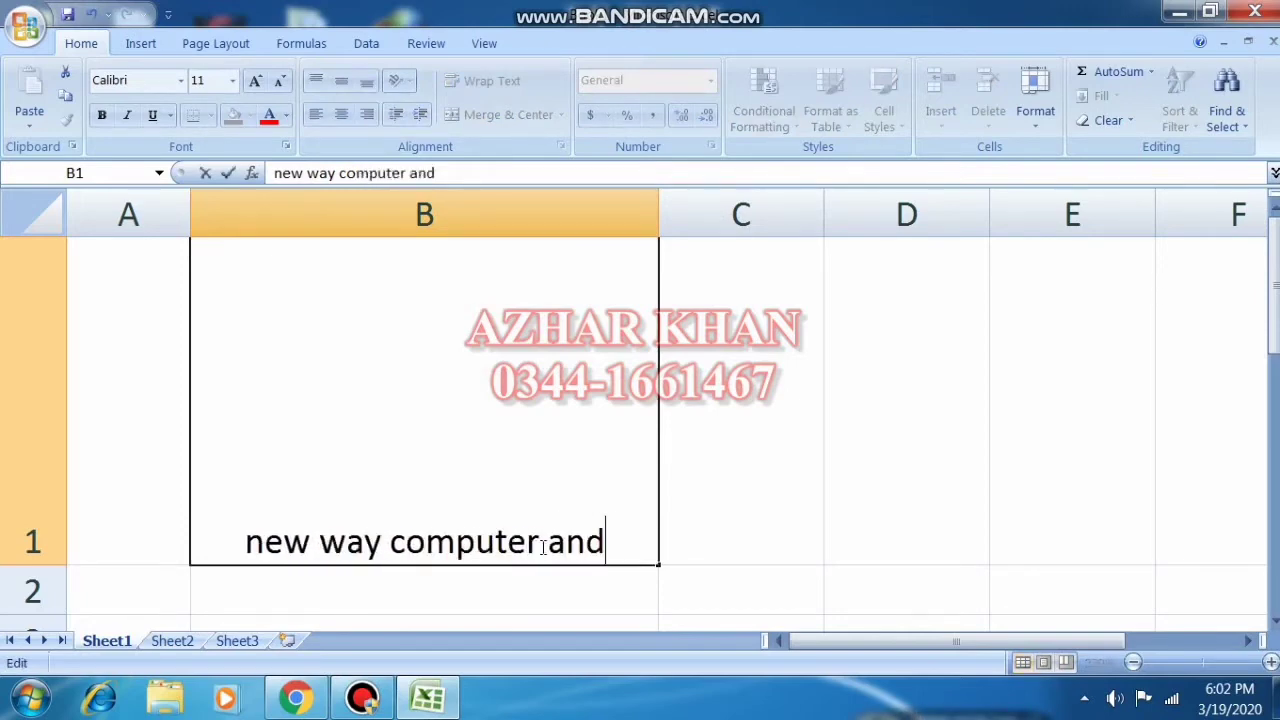
{"action": "type", "text": " science ac"}
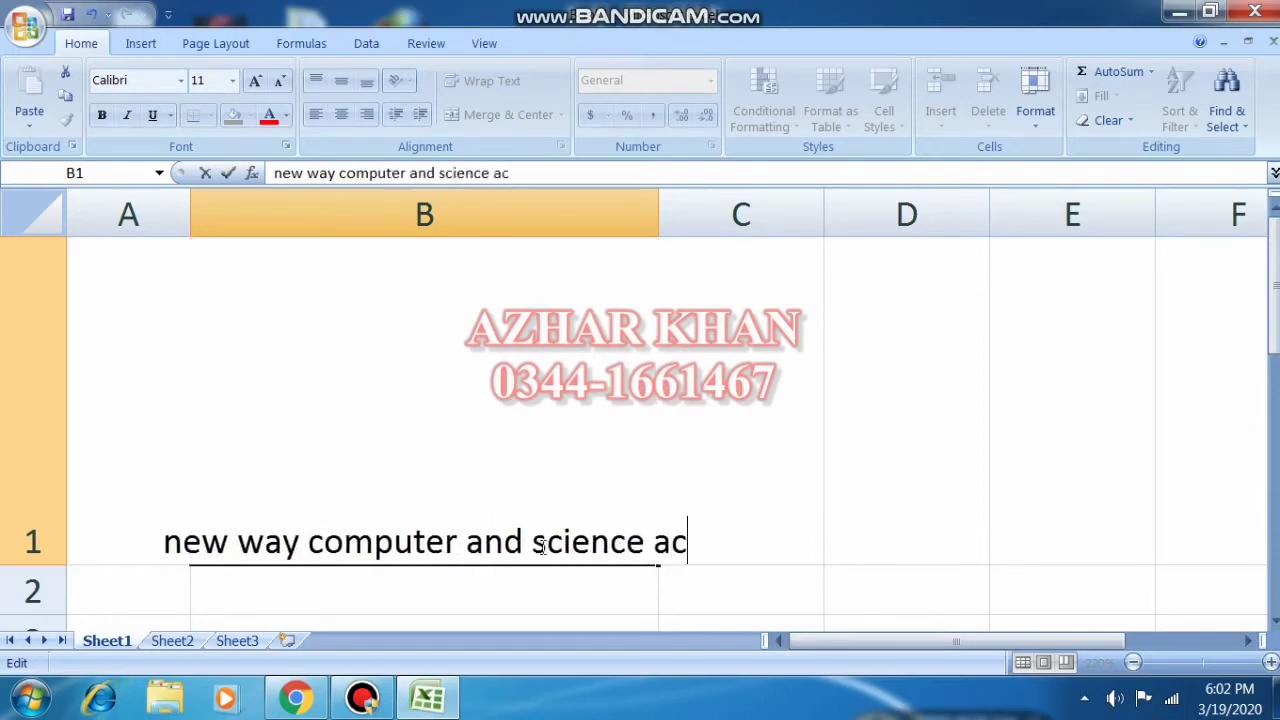
{"action": "type", "text": "ademy "}
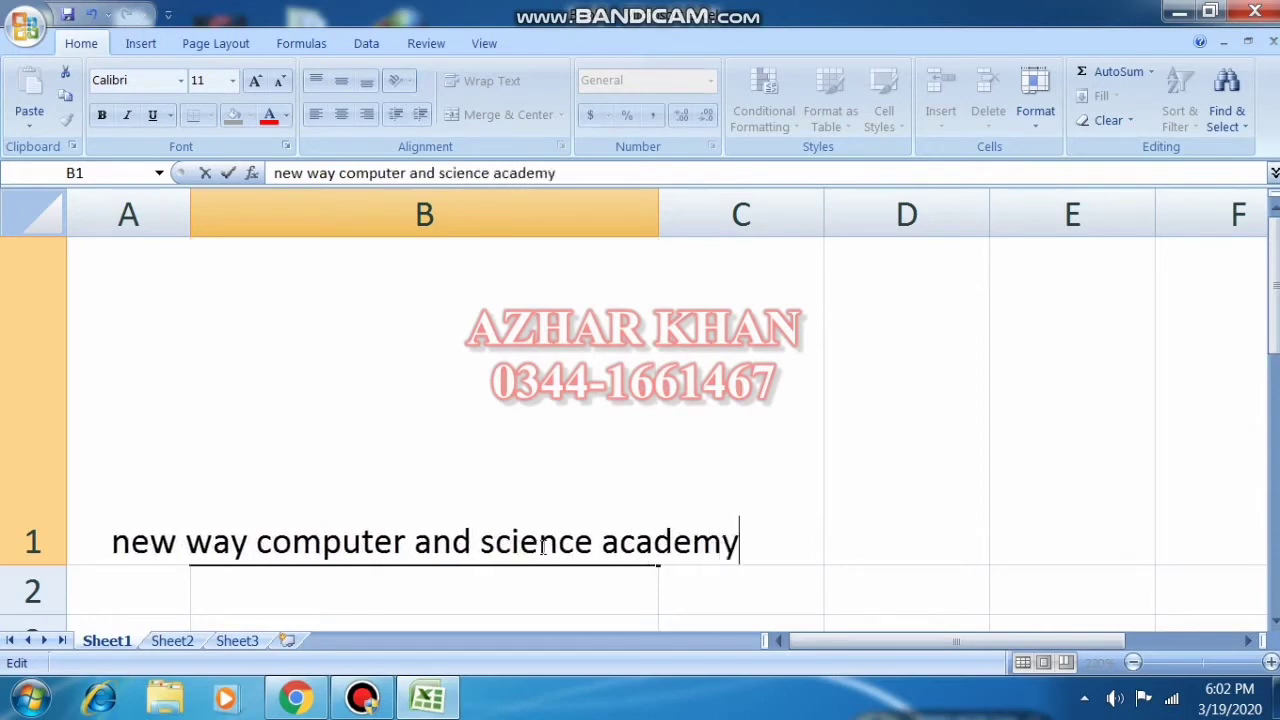
{"action": "type", "text": "sialmore"}
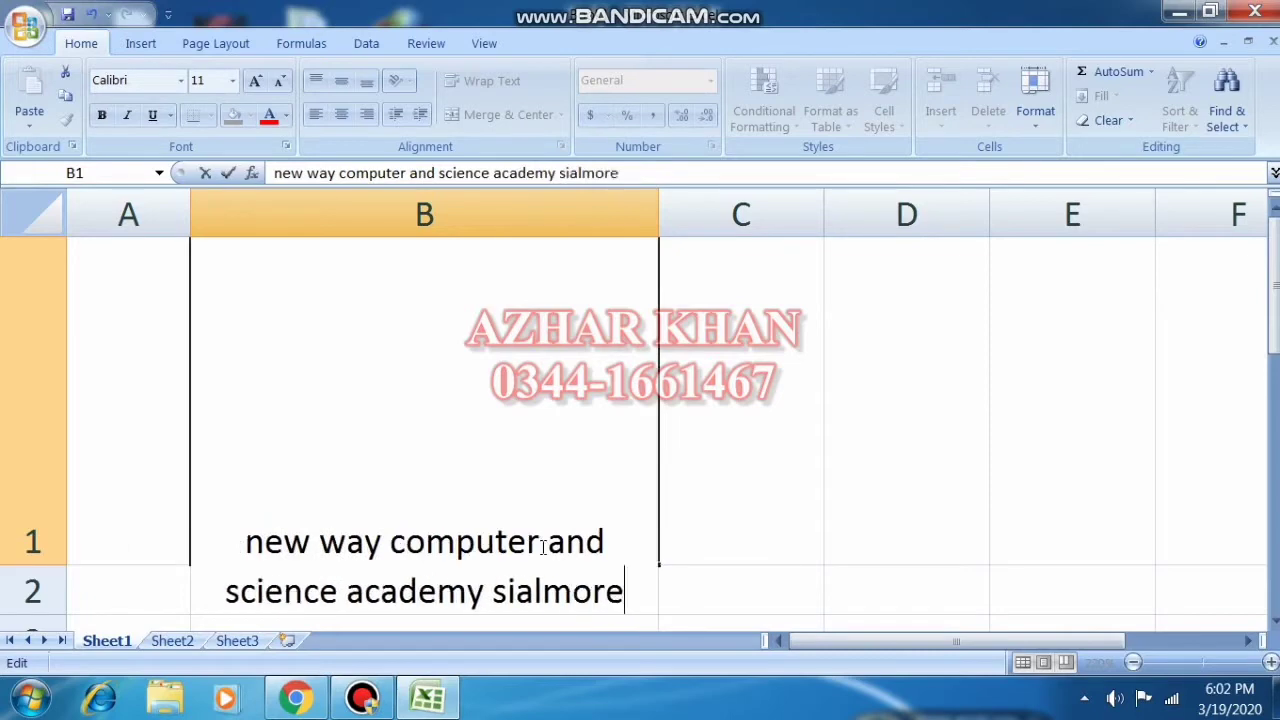
{"action": "type", "text": " sargo"}
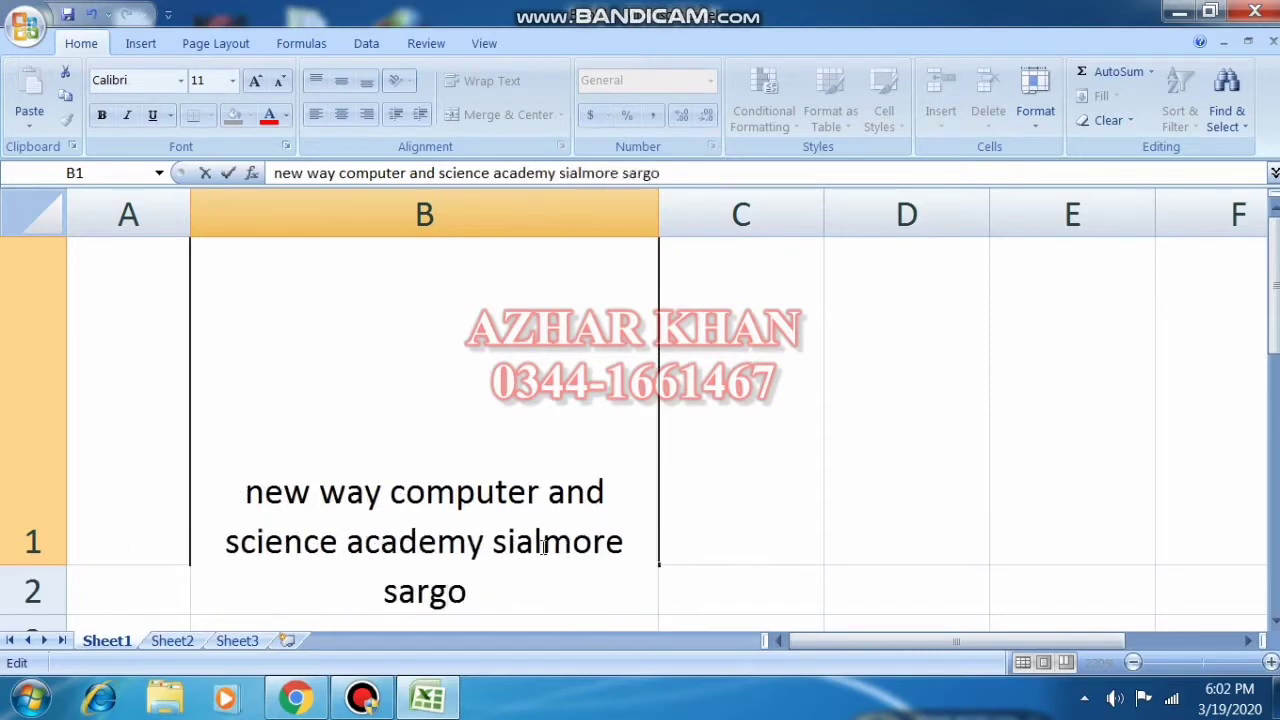
{"action": "type", "text": "dha"}
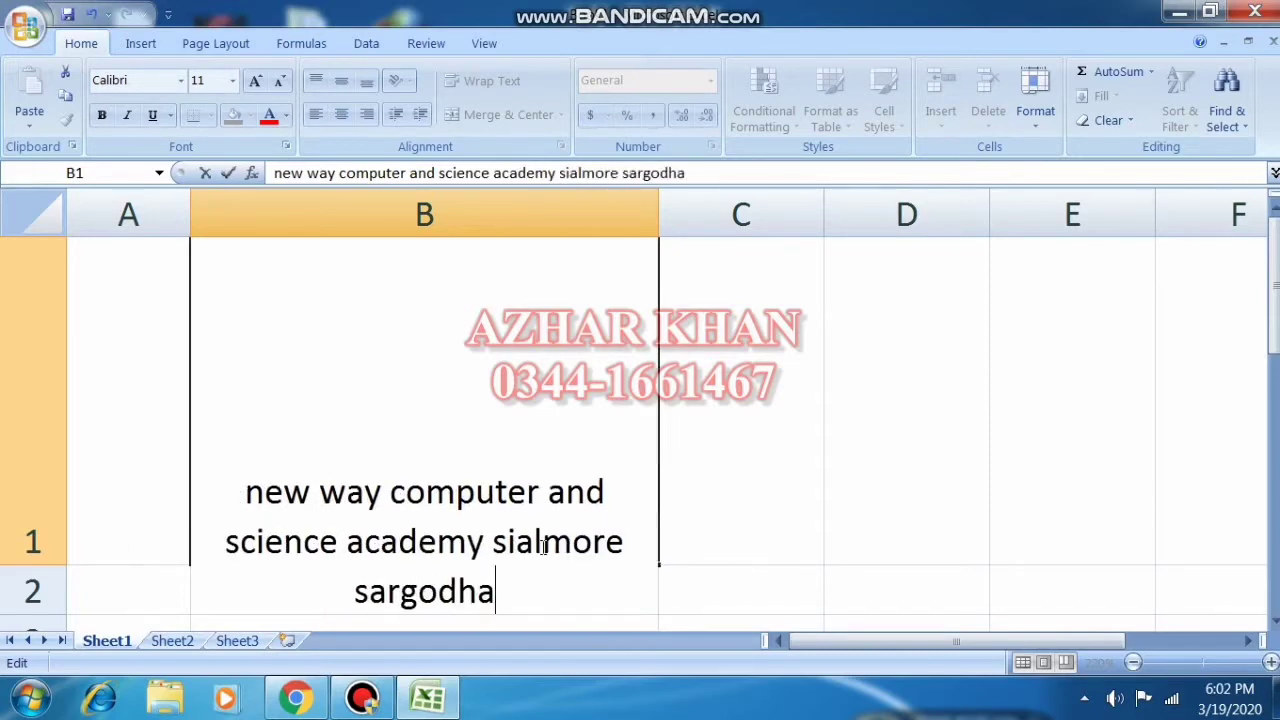
{"action": "left_click", "coordinate": [831, 454]}
- Check B1 and its neighbours D1 and A1 to see which cell actually holds the overflowing text
{"action": "left_click", "coordinate": [476, 508]}
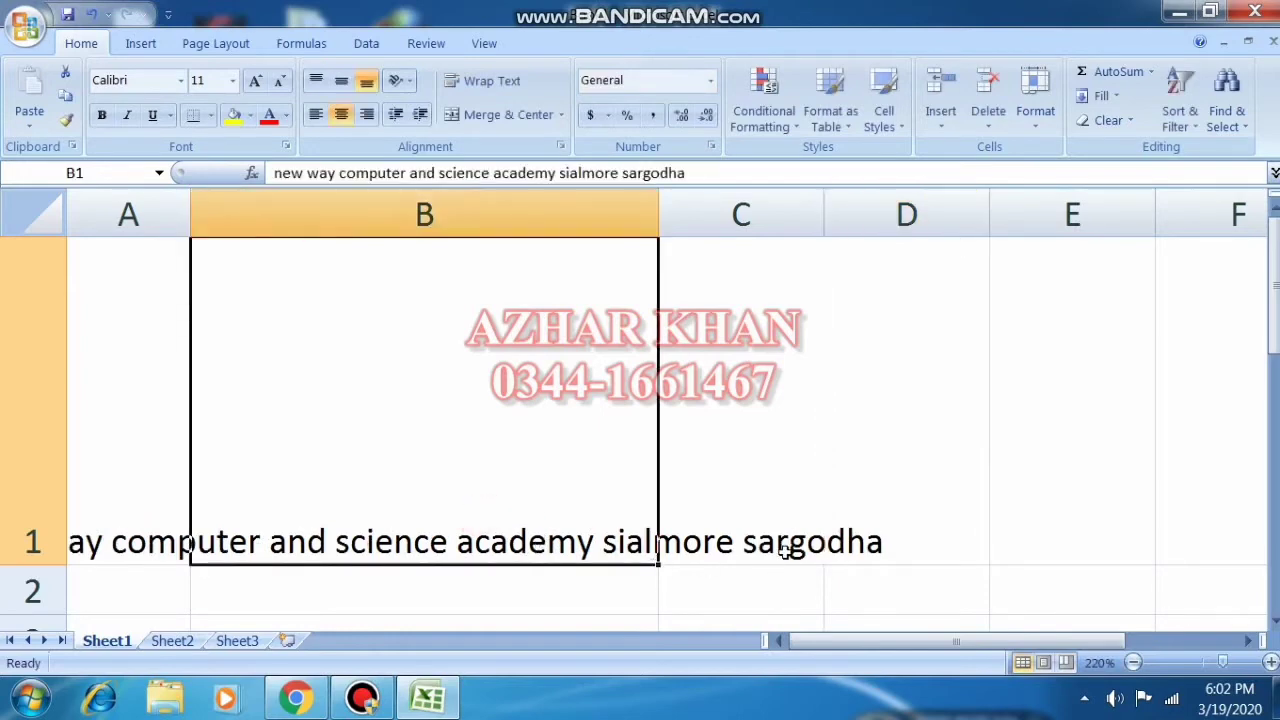
{"action": "left_click", "coordinate": [876, 533]}
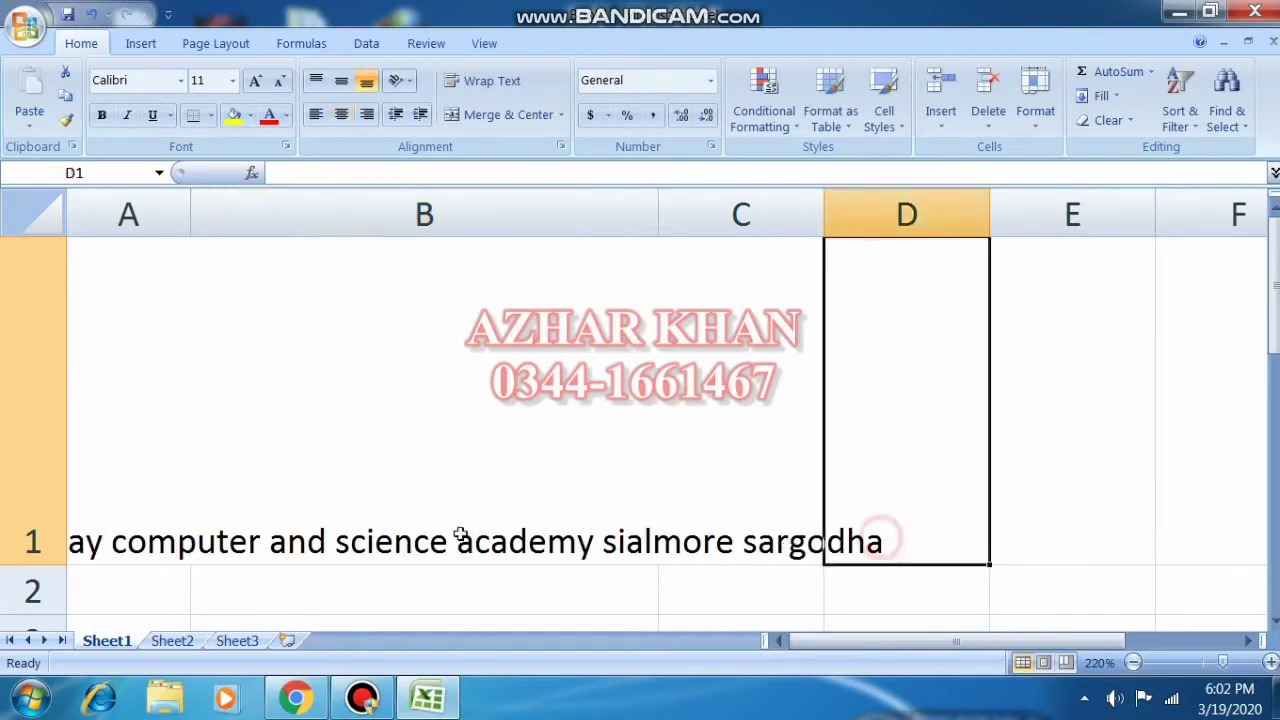
{"action": "left_click", "coordinate": [129, 529]}
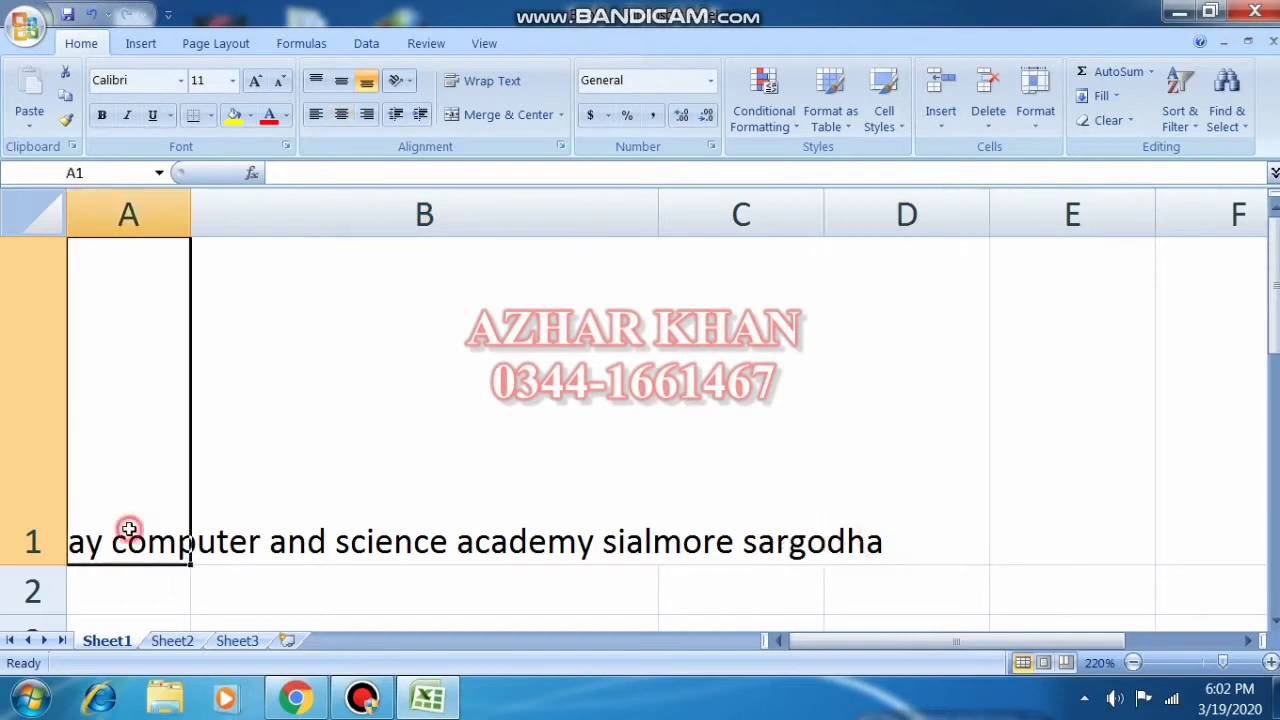
{"action": "left_click", "coordinate": [385, 510]}
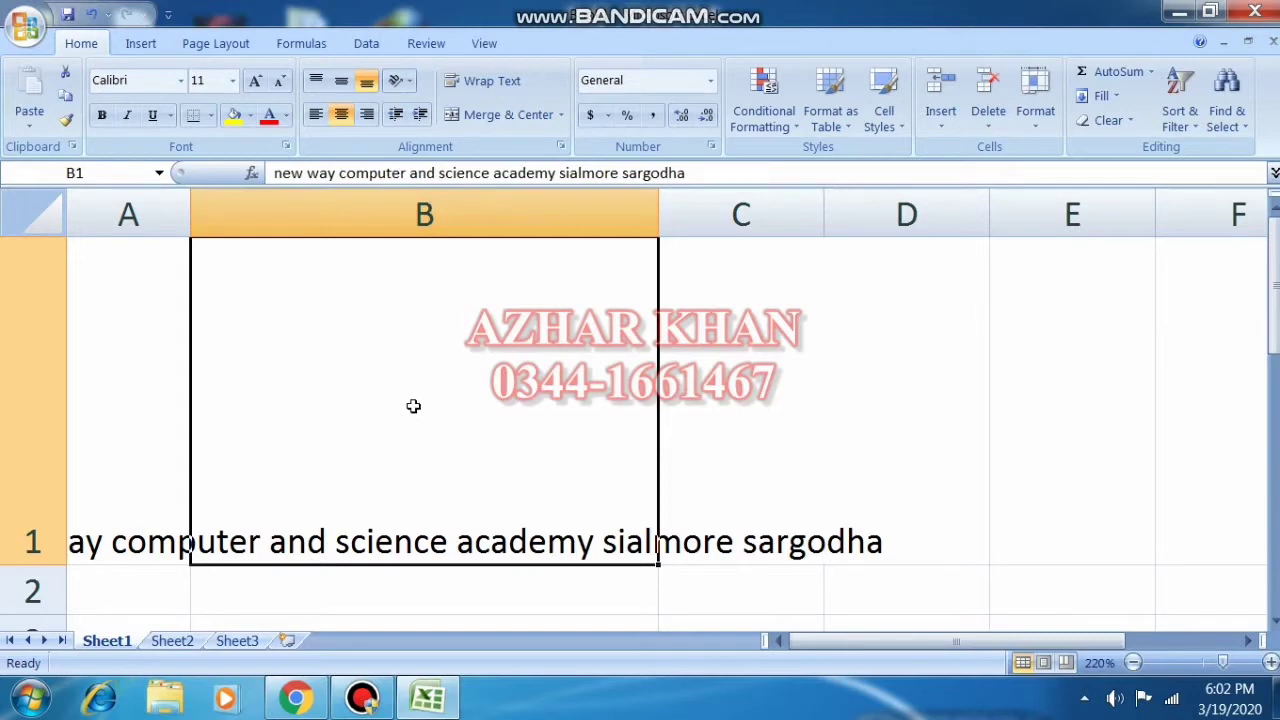
{"action": "left_click", "coordinate": [931, 408]}
{"action": "left_click", "coordinate": [503, 406]}
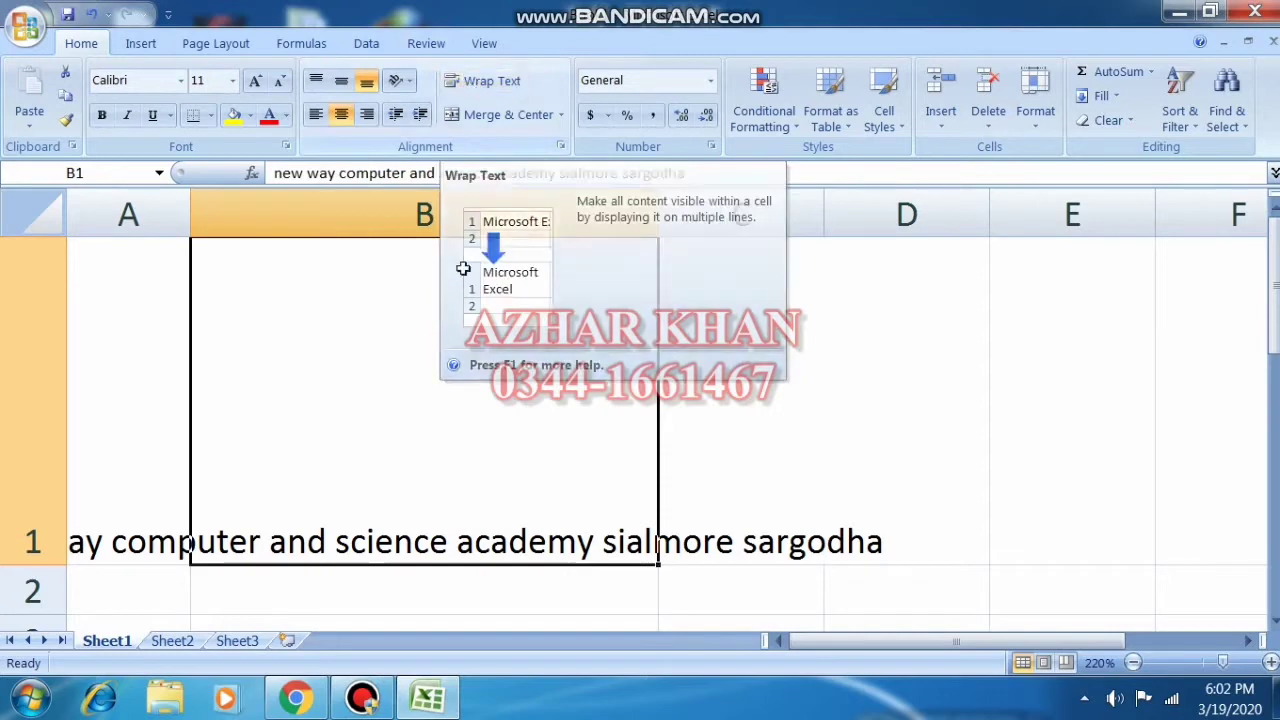
- Apply Wrap Text to B1 so its long text is broken over several lines within the cell
{"action": "left_click", "coordinate": [748, 423]}
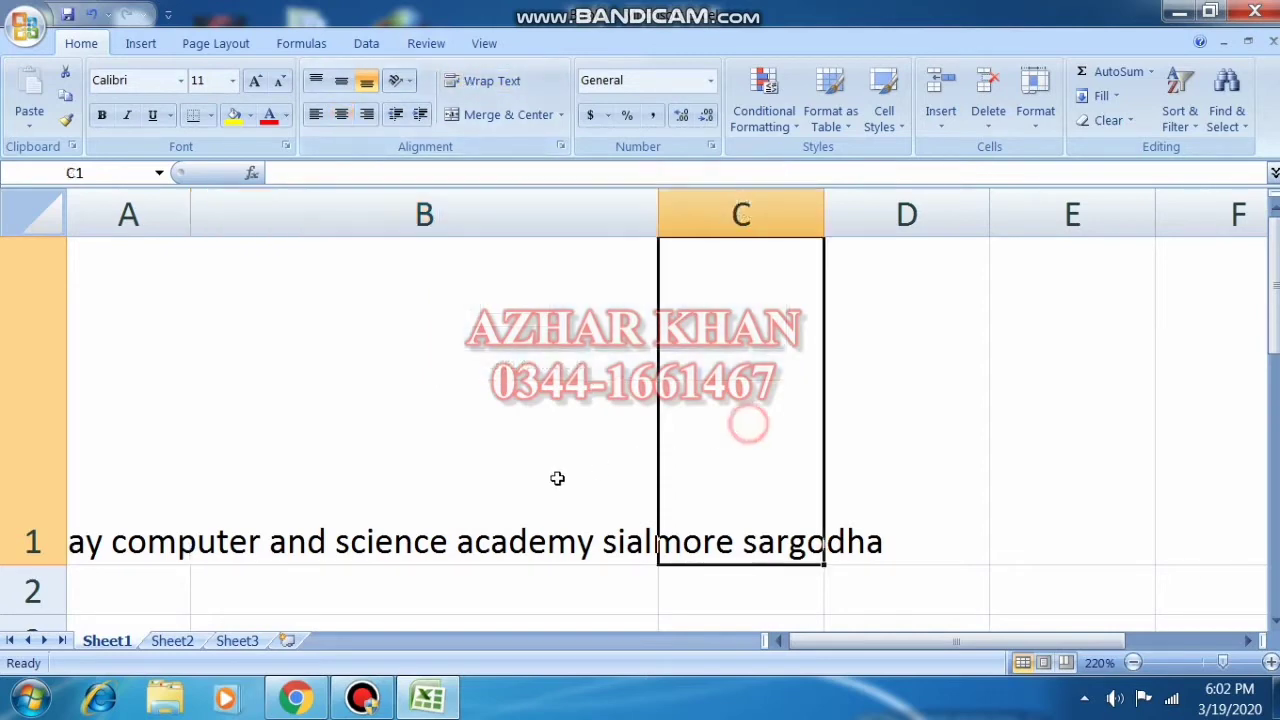
{"action": "left_click", "coordinate": [451, 492]}
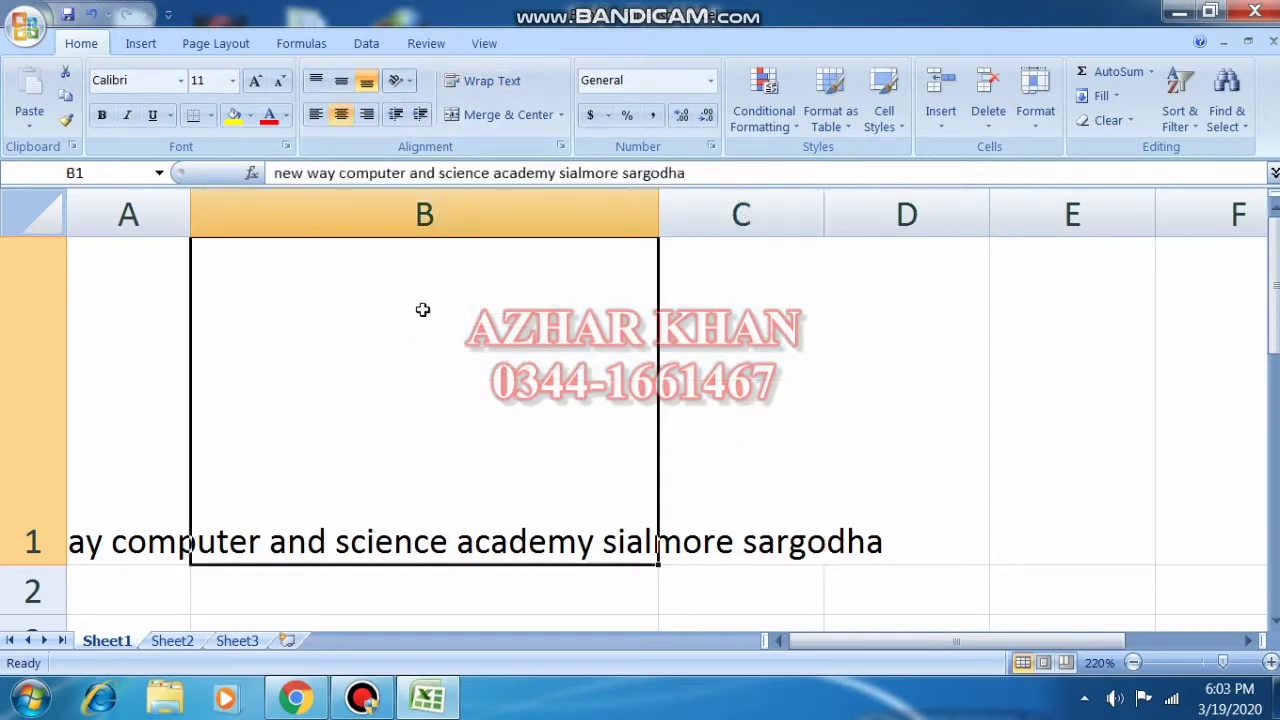
{"action": "left_click", "coordinate": [466, 84]}
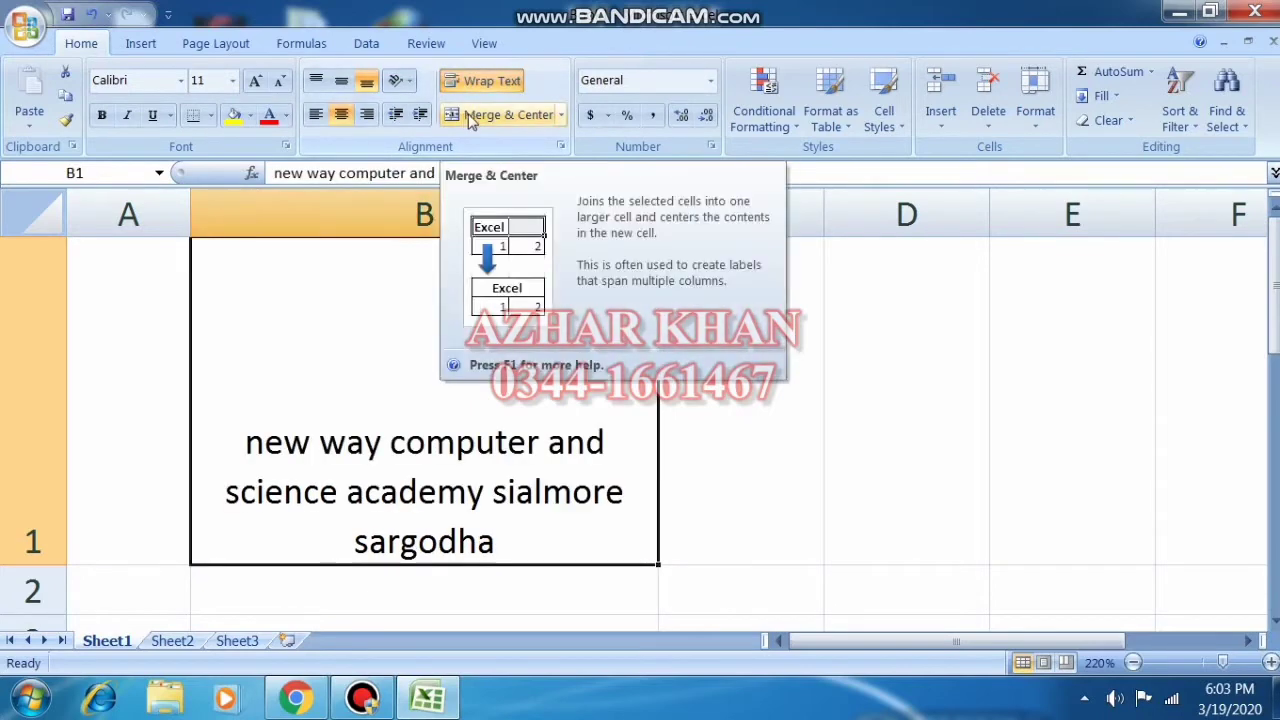
- Turn Wrap Text off for B1 and apply it again to compare the two layouts
{"action": "left_click", "coordinate": [489, 88]}
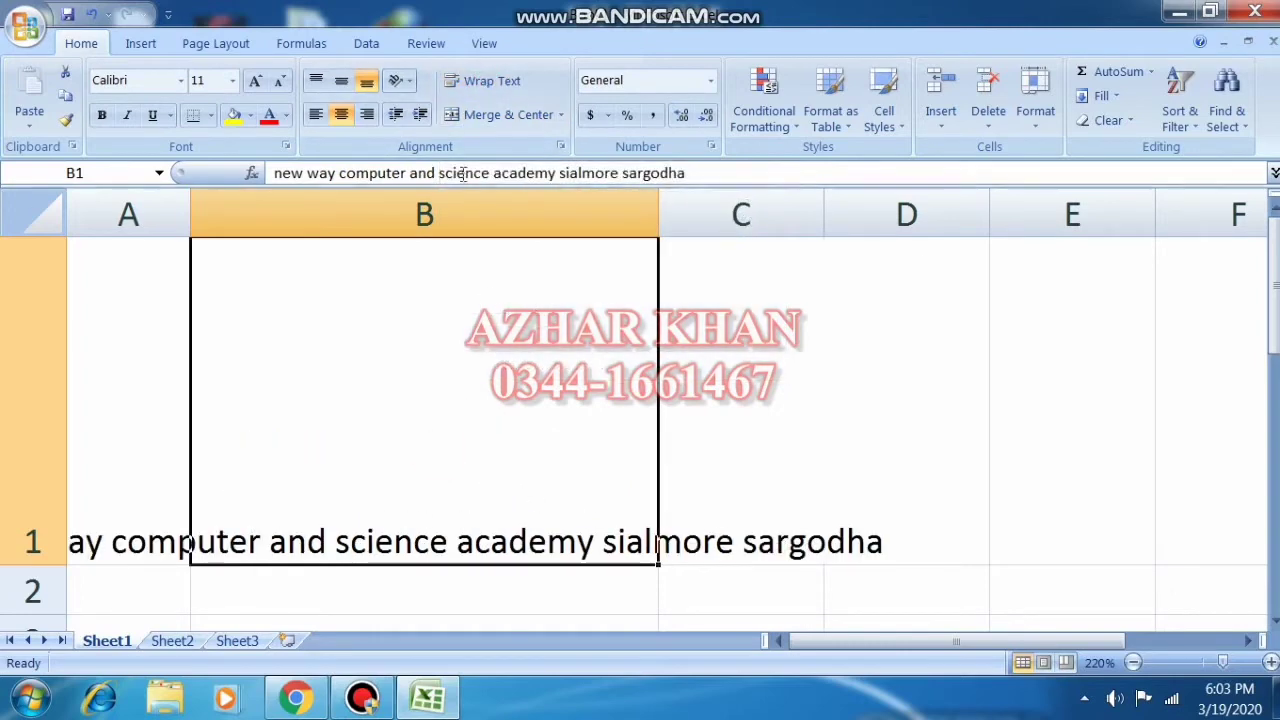
{"action": "left_click", "coordinate": [480, 88]}
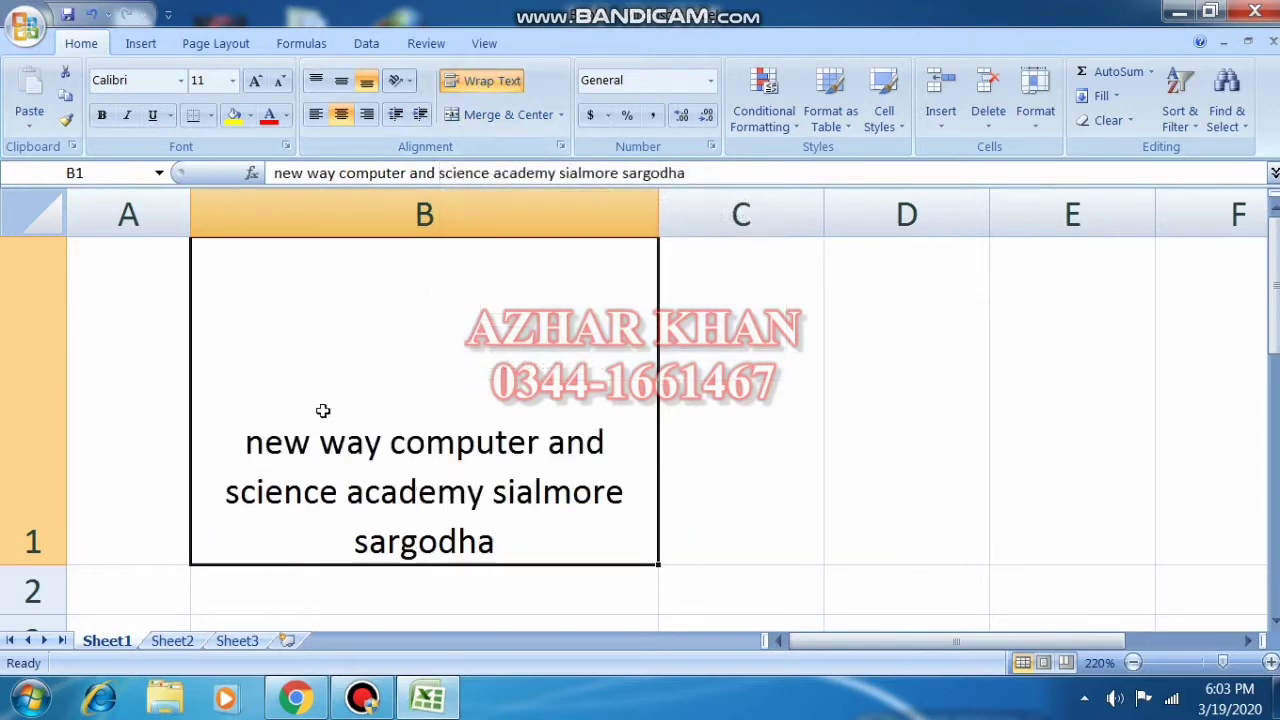
{"action": "double_click", "coordinate": [503, 543]}
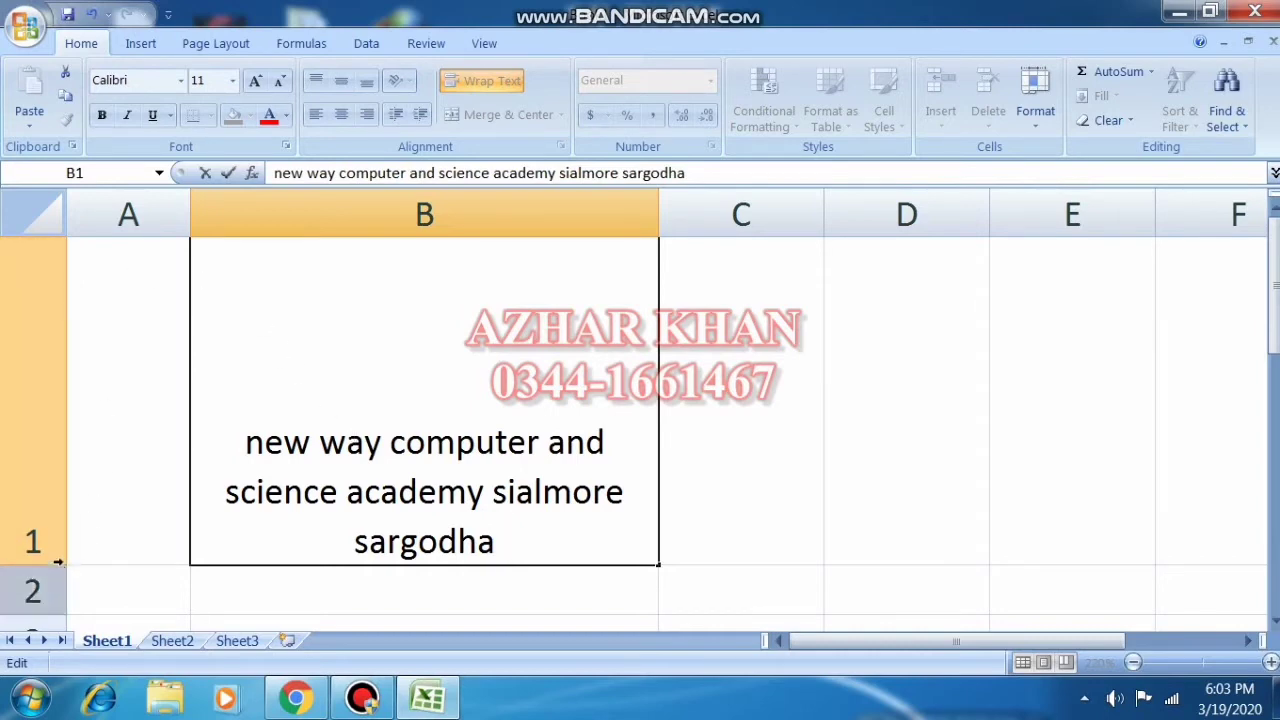
- Narrow column B and reduce the height of row 1 around the wrapped text in B1
{"action": "left_click", "coordinate": [185, 205]}
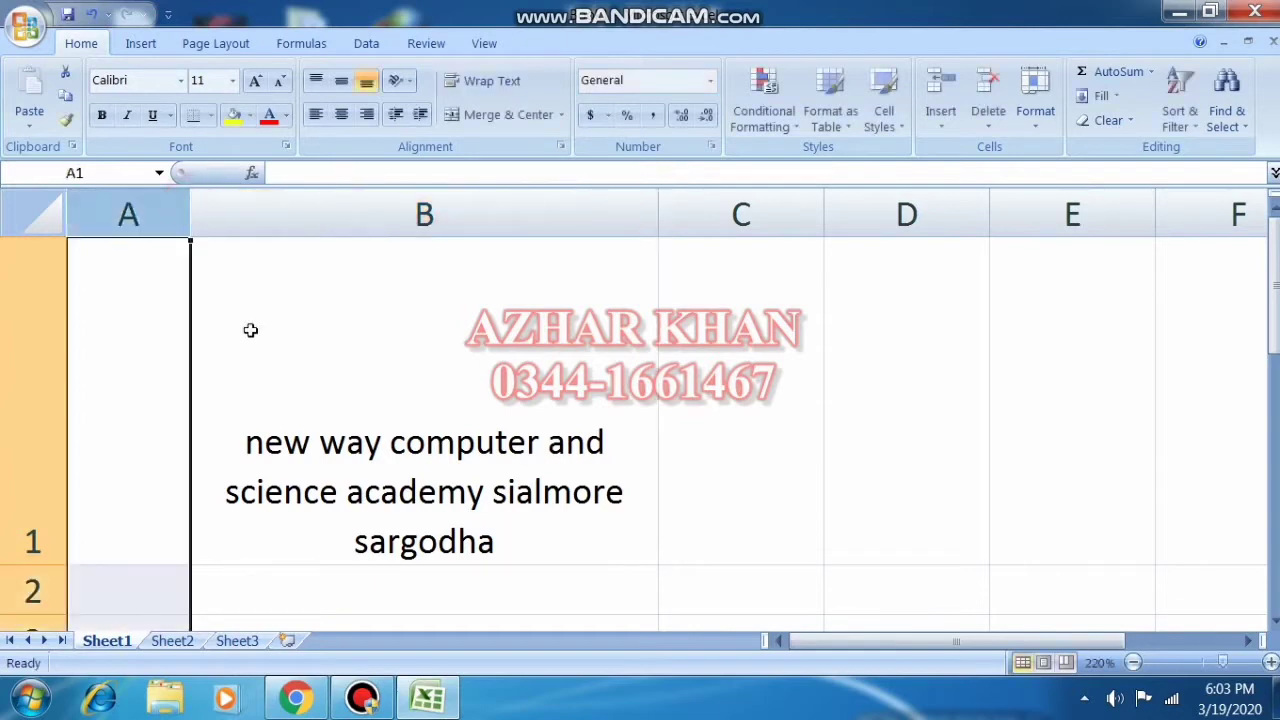
{"action": "left_click", "coordinate": [297, 362]}
{"action": "left_click_drag", "start_coordinate": [652, 203], "coordinate": [509, 202]}
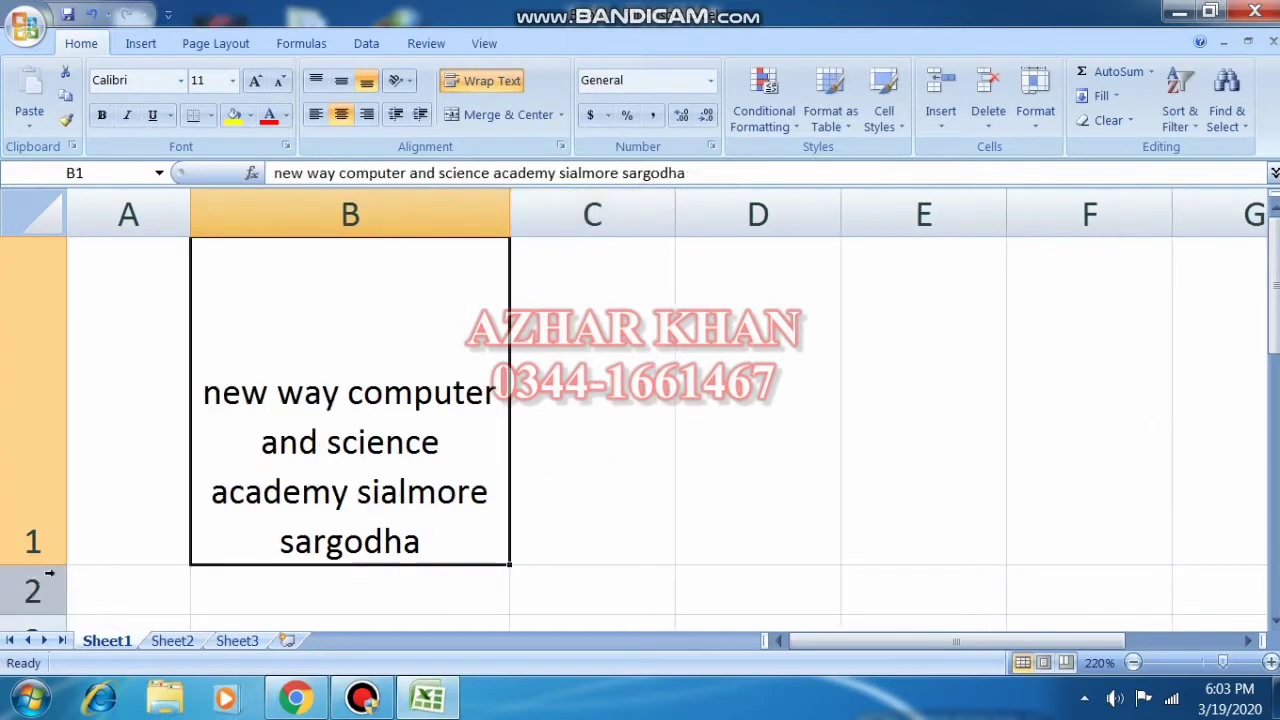
{"action": "left_click_drag", "start_coordinate": [63, 566], "coordinate": [110, 379]}
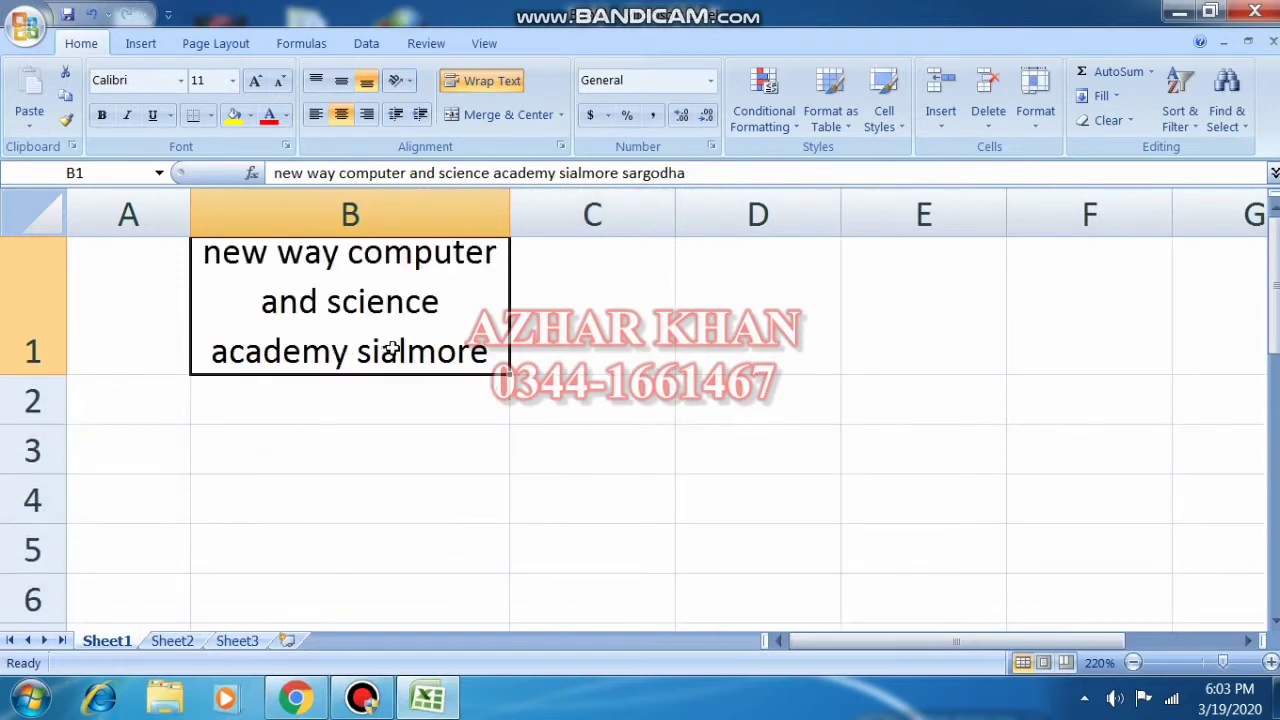
{"action": "left_click", "coordinate": [362, 697]}
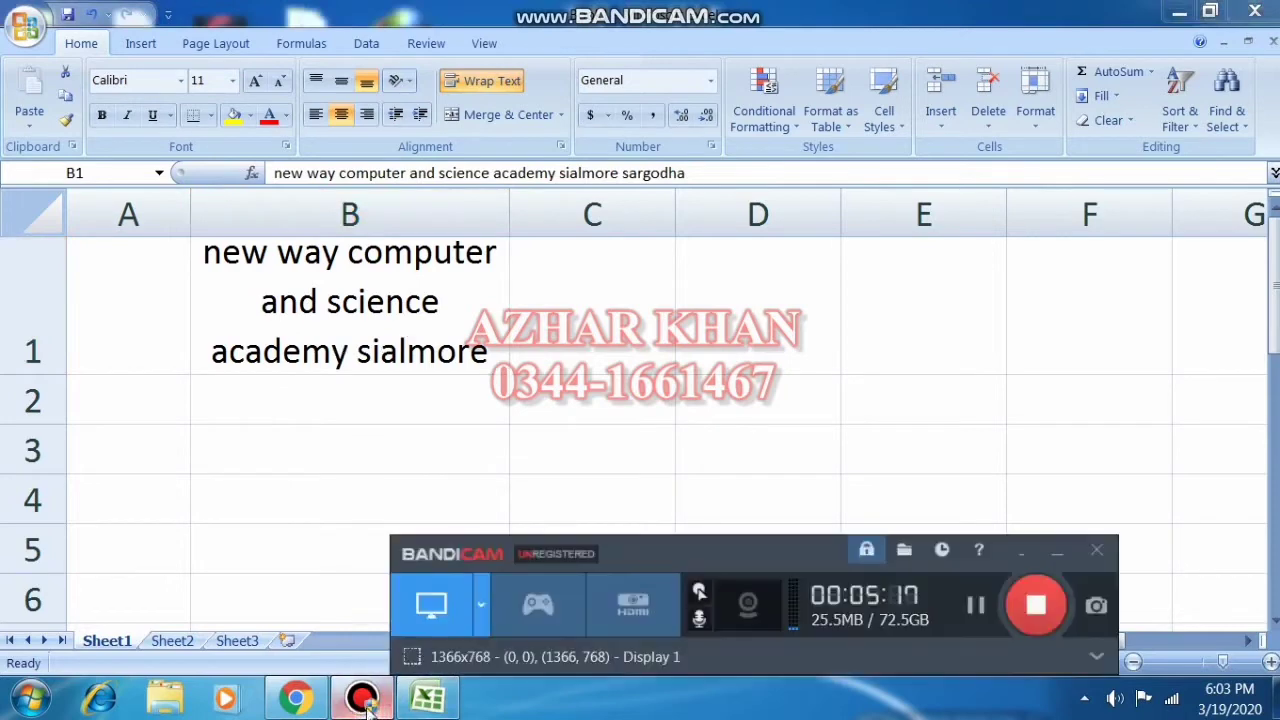
{"action": "left_click", "coordinate": [362, 697]}
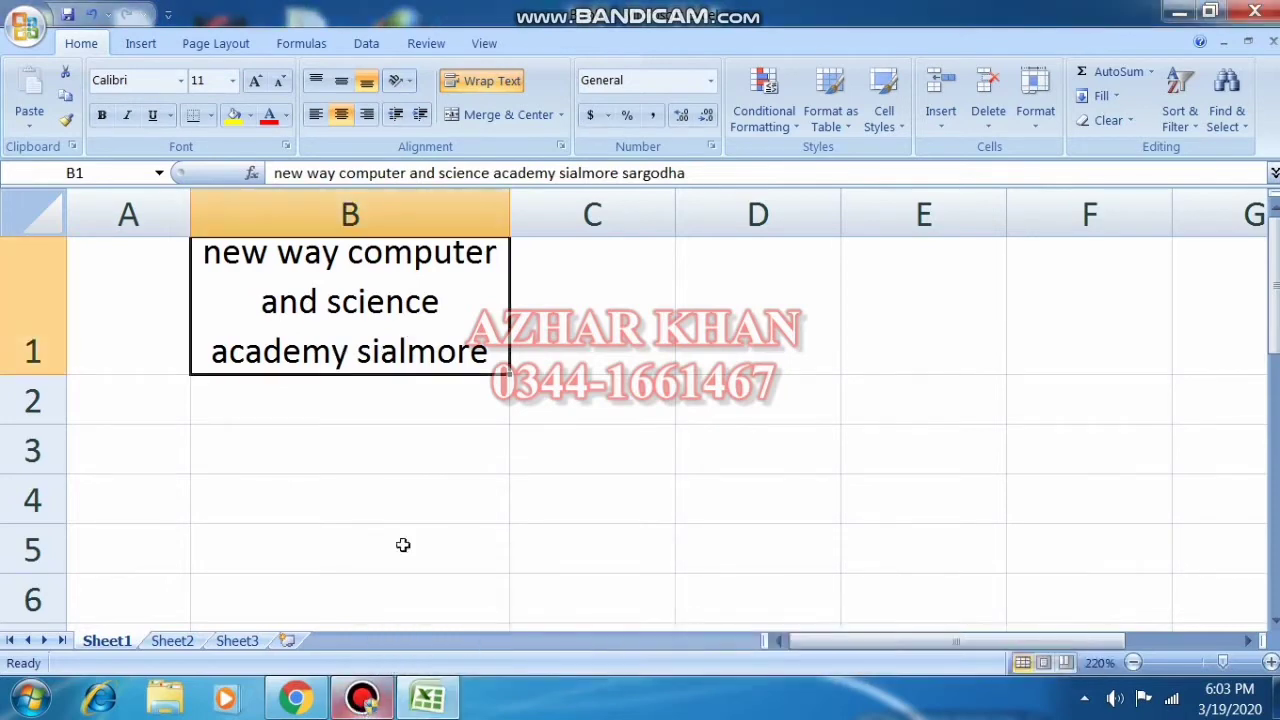
{"action": "left_click", "coordinate": [561, 120]}
{"action": "left_click", "coordinate": [516, 688]}
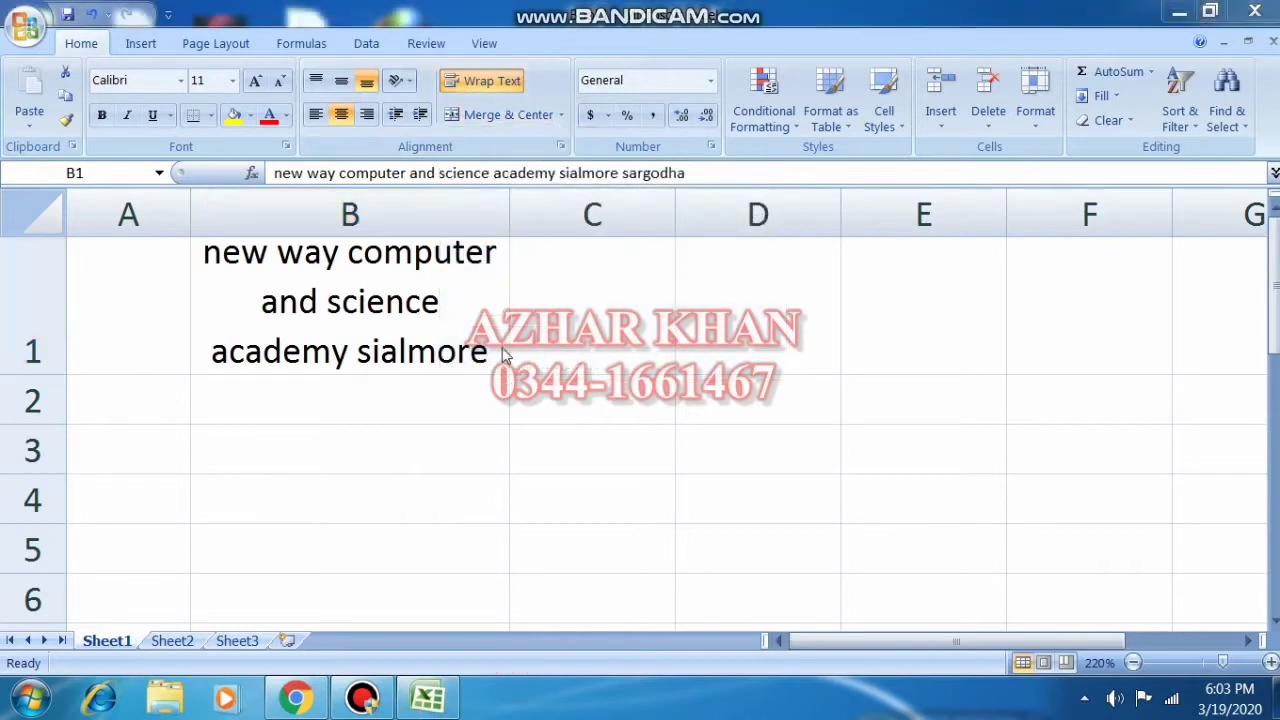
{"action": "left_click", "coordinate": [505, 356]}
- Merge and center cells B9:C9 and apply All Borders to the merged cell
{"action": "scroll", "coordinate": [482, 417], "scroll_direction": "down", "scroll_amount": 2}
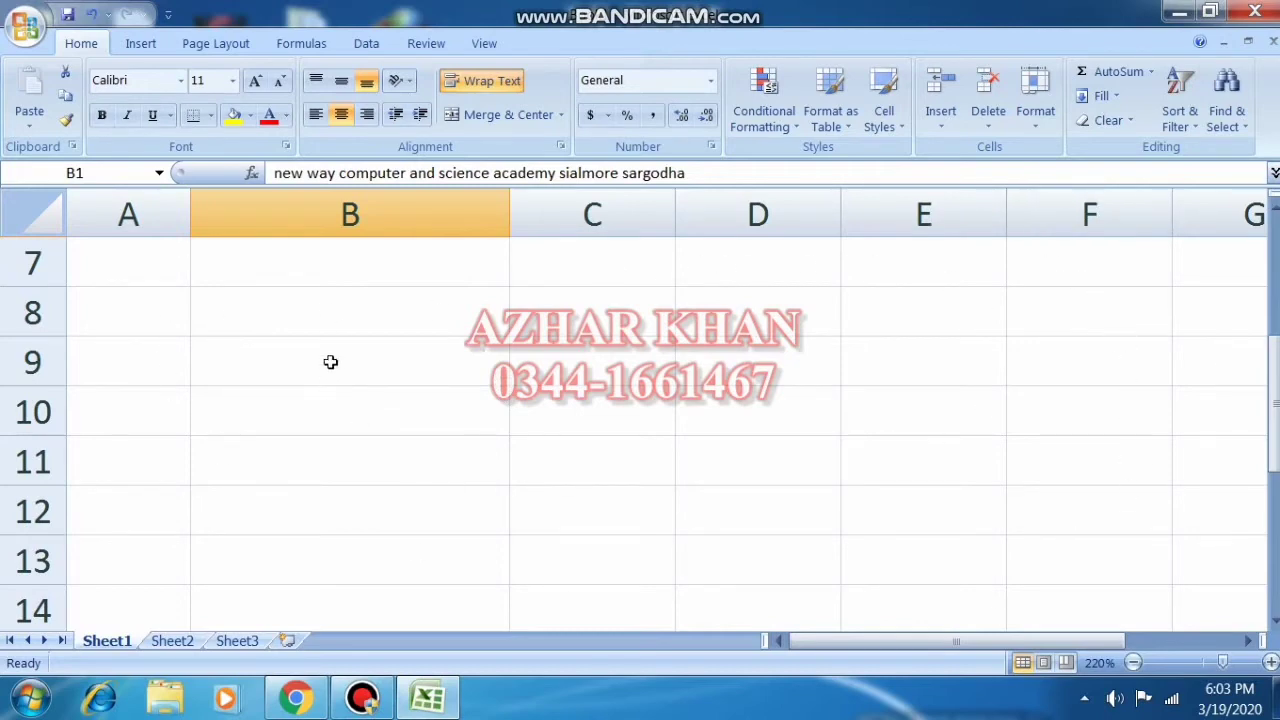
{"action": "left_click_drag", "start_coordinate": [330, 362], "coordinate": [570, 362]}
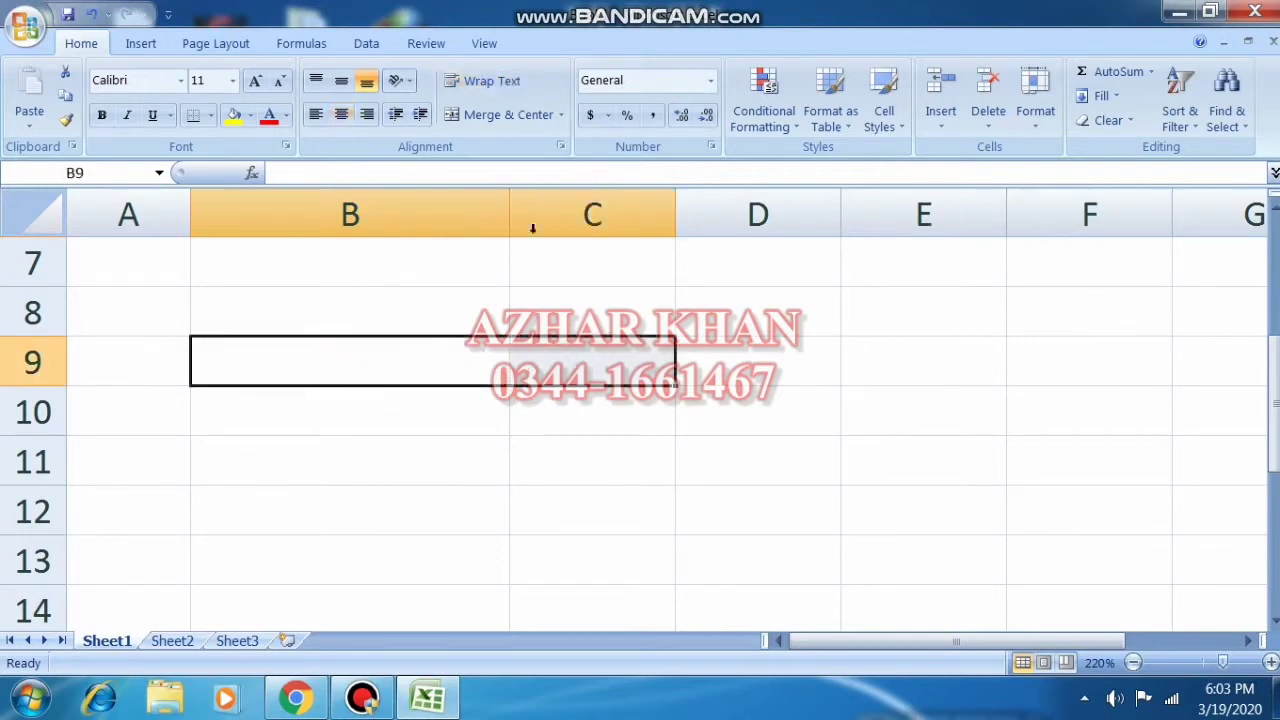
{"action": "left_click", "coordinate": [511, 116]}
{"action": "left_click", "coordinate": [545, 452]}
{"action": "left_click", "coordinate": [500, 358]}
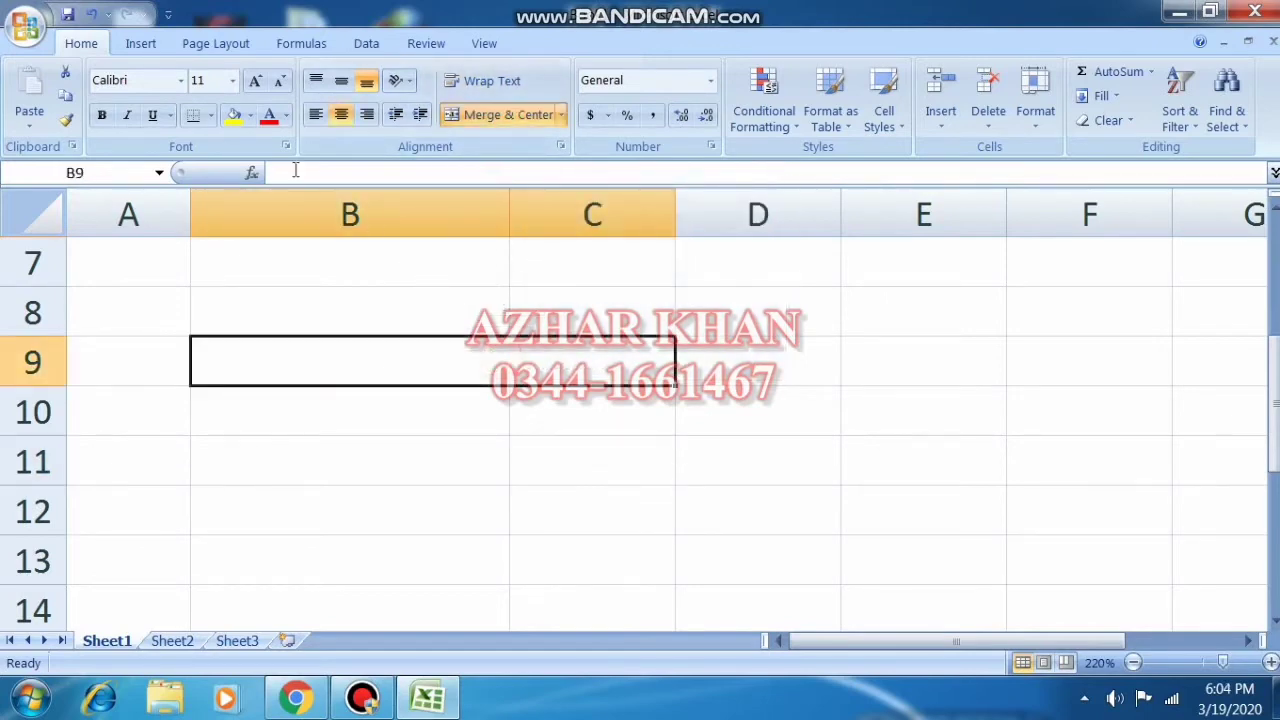
{"action": "left_click", "coordinate": [210, 115]}
{"action": "left_click", "coordinate": [248, 296]}
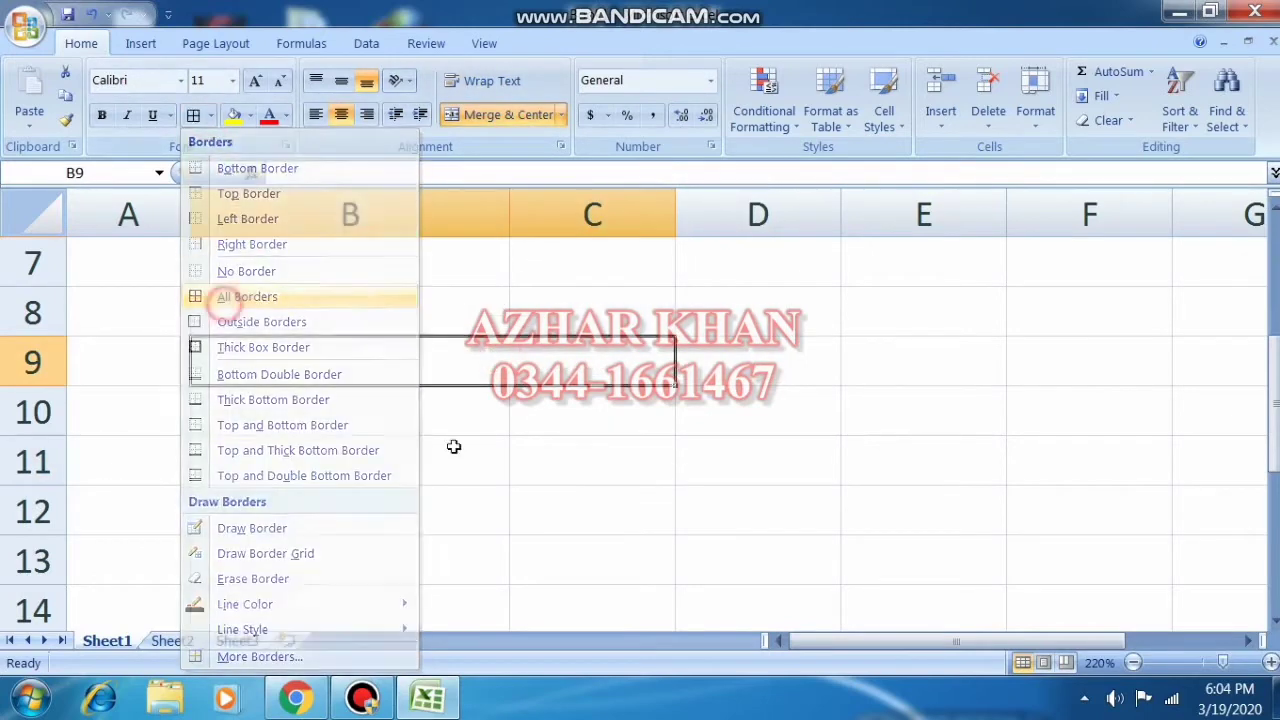
{"action": "left_click", "coordinate": [531, 515]}
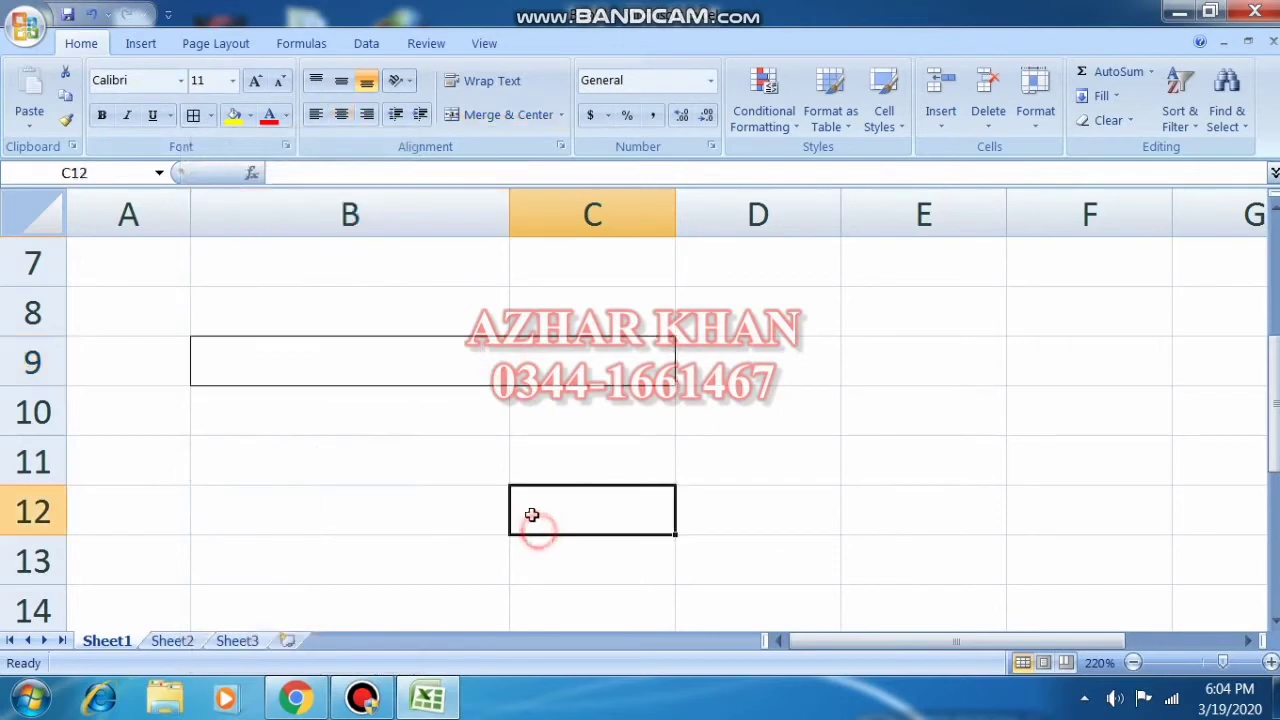
- Unmerge B9:C9 and check B9 and C9 as separate cells
{"action": "left_click", "coordinate": [489, 349]}
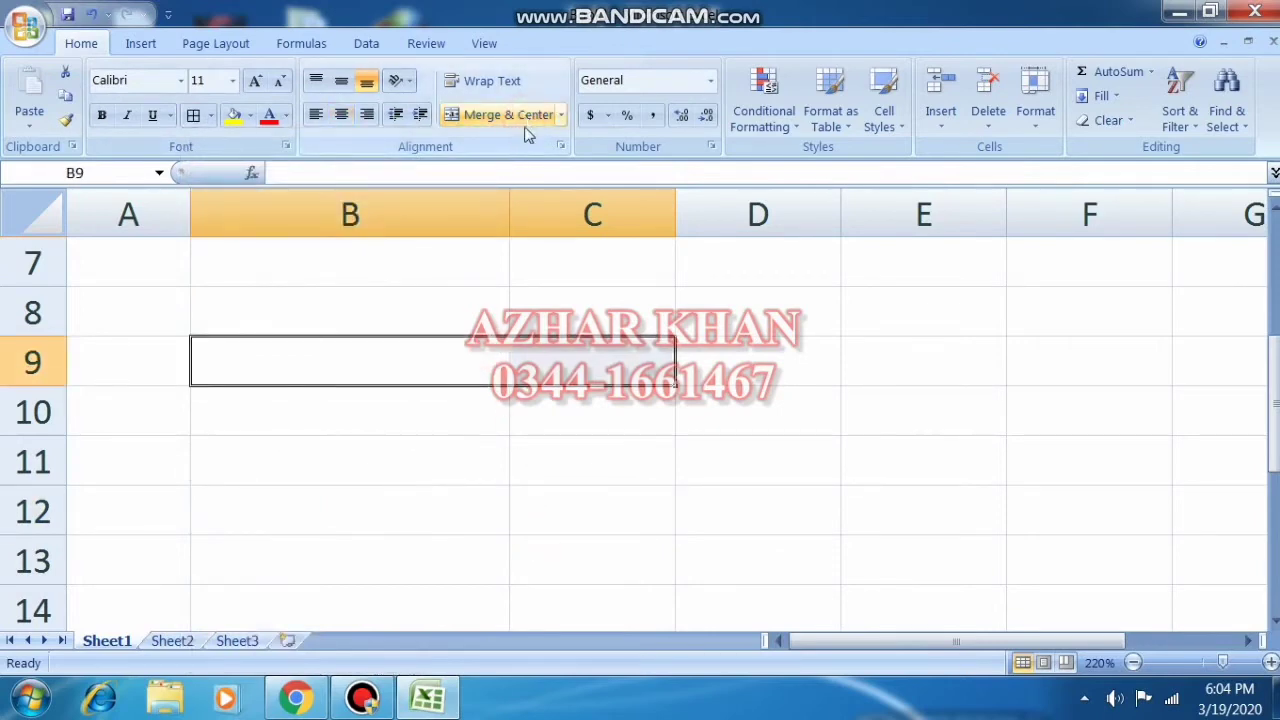
{"action": "left_click", "coordinate": [527, 131]}
{"action": "left_click", "coordinate": [557, 474]}
{"action": "left_click", "coordinate": [480, 360]}
{"action": "left_click", "coordinate": [594, 366]}
{"action": "left_click", "coordinate": [422, 365]}
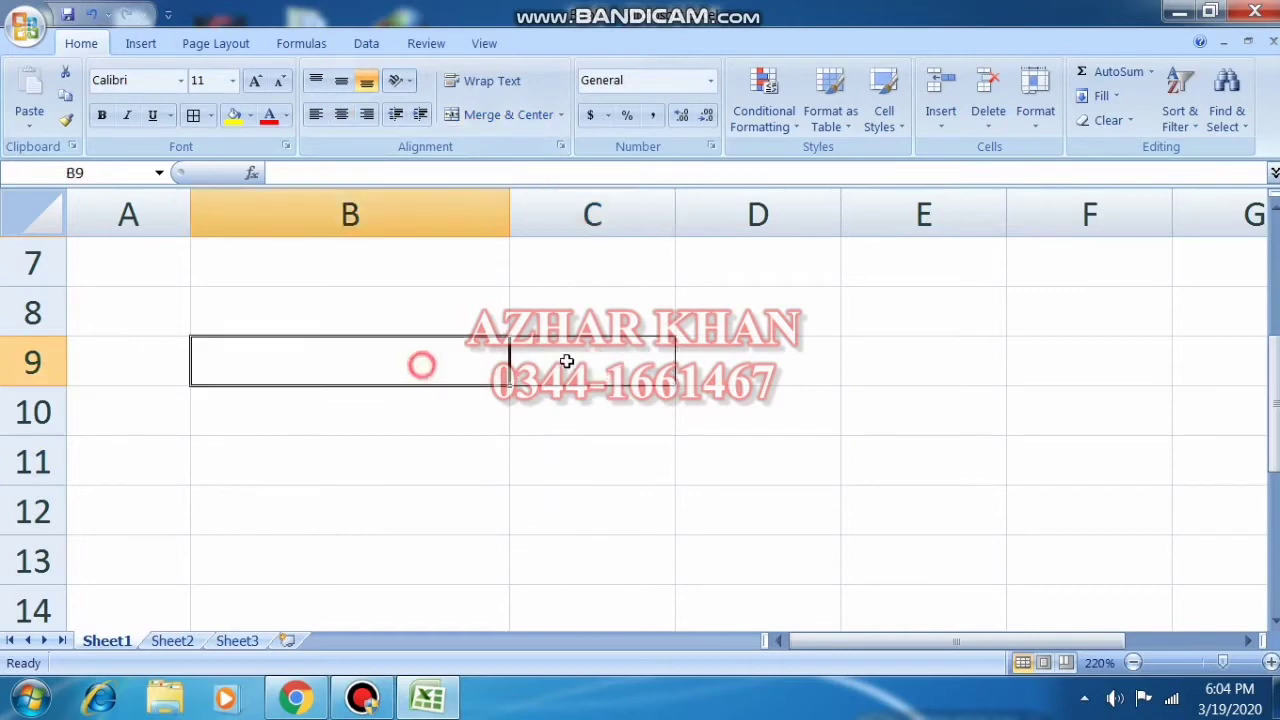
{"action": "left_click", "coordinate": [569, 361]}
{"action": "left_click", "coordinate": [405, 360]}
{"action": "left_click_drag", "start_coordinate": [475, 447], "coordinate": [463, 426]}
- Merge and center cells B9:D9, and make column B narrower
{"action": "left_click_drag", "start_coordinate": [400, 354], "coordinate": [706, 360]}
{"action": "left_click", "coordinate": [510, 116]}
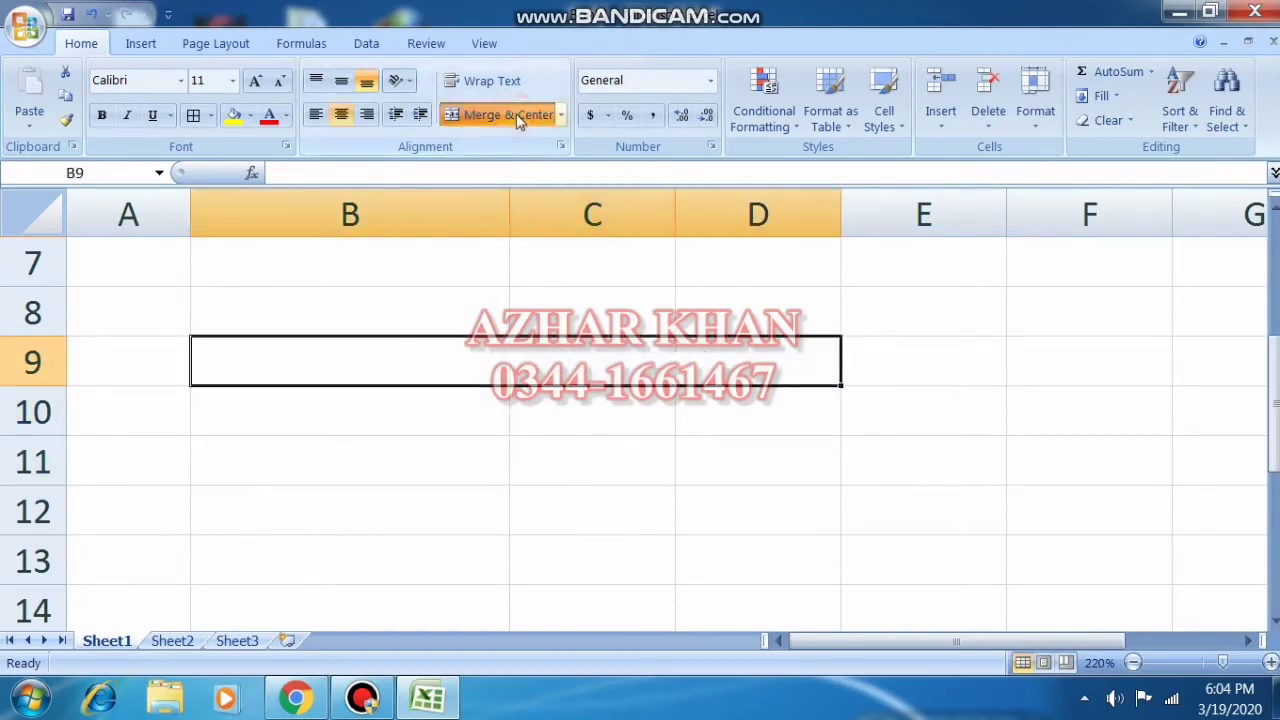
{"action": "left_click", "coordinate": [520, 477]}
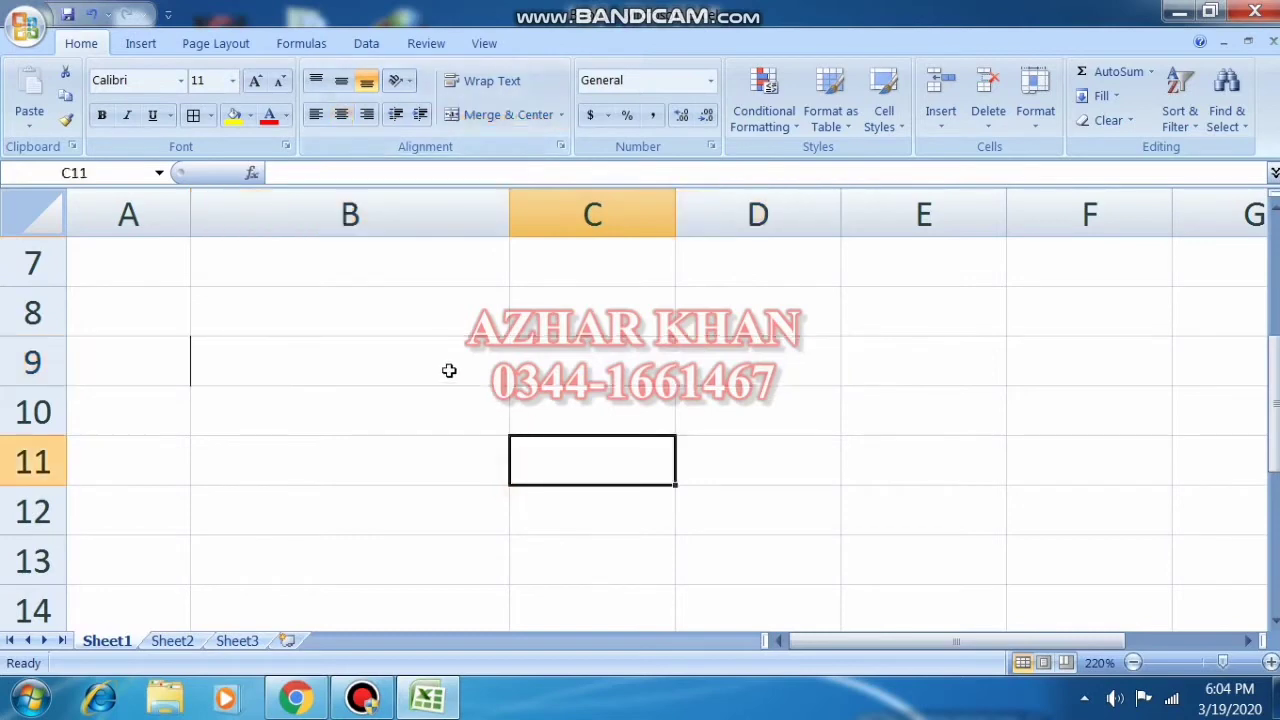
{"action": "left_click_drag", "start_coordinate": [509, 214], "coordinate": [406, 214]}
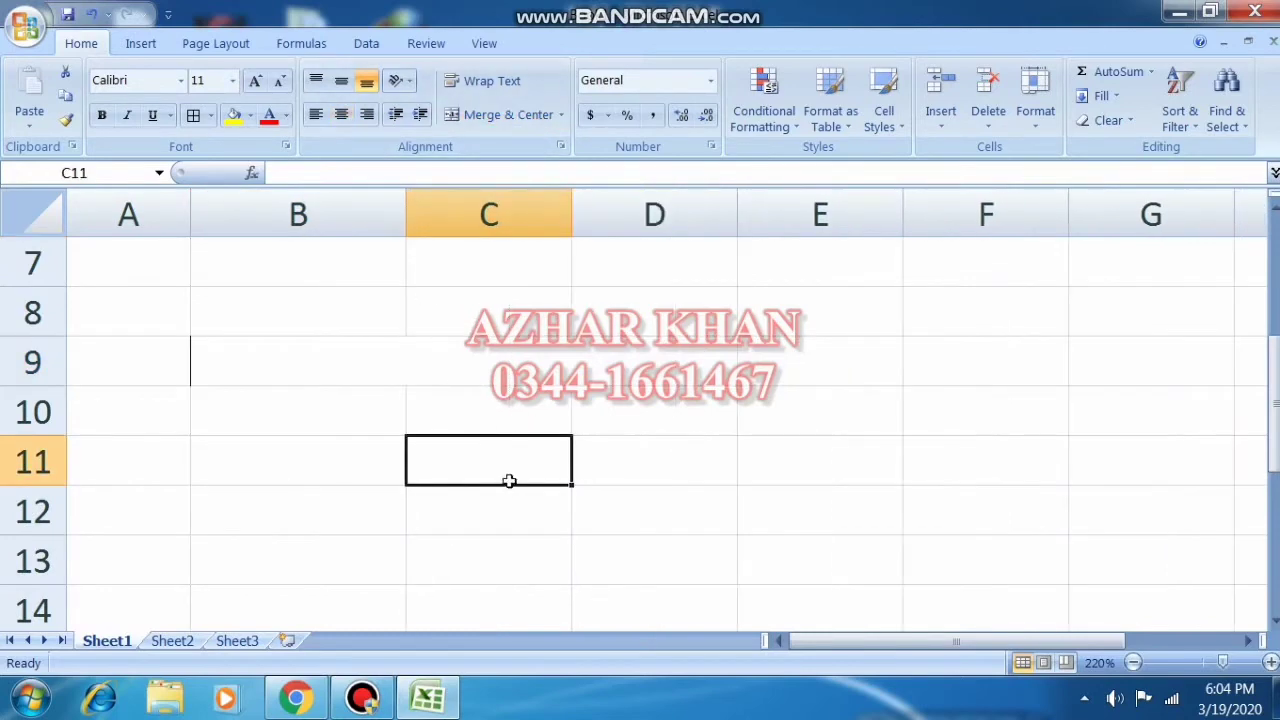
- Apply All Borders to the range B9:D12, covering the merged cell and the three rows below it
{"action": "left_click", "coordinate": [479, 359]}
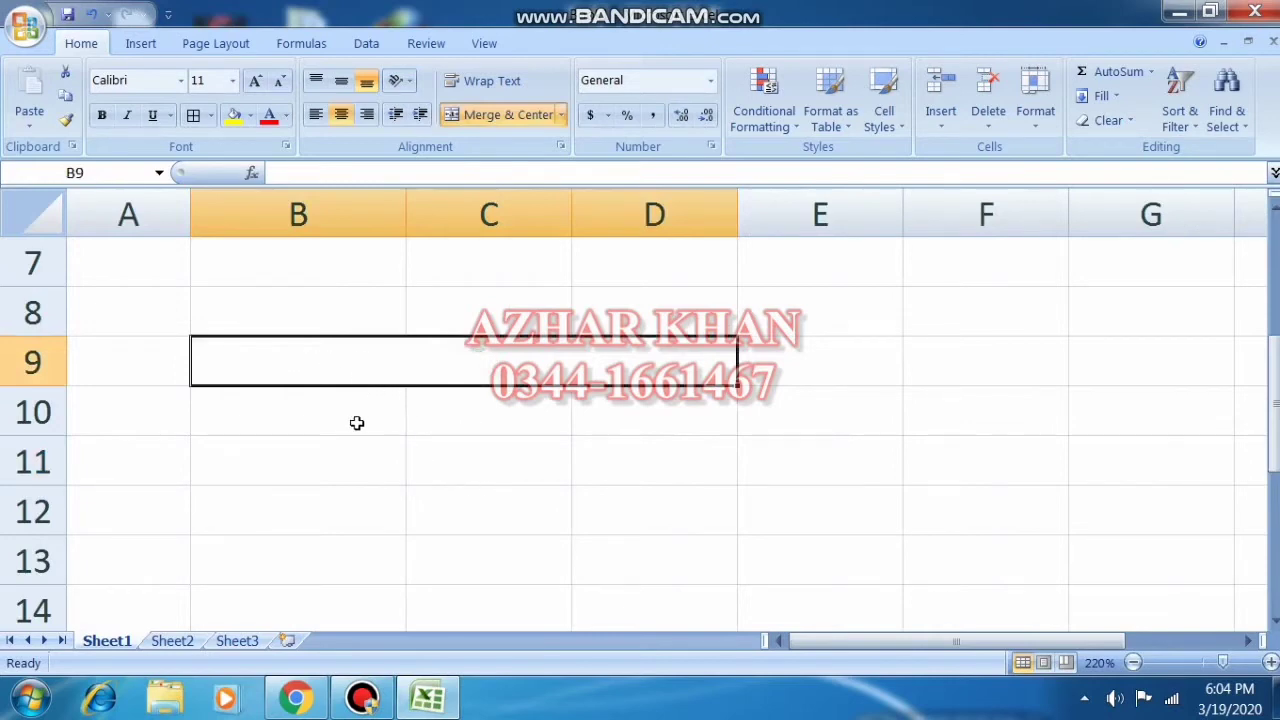
{"action": "left_click", "coordinate": [506, 423]}
{"action": "left_click", "coordinate": [629, 423]}
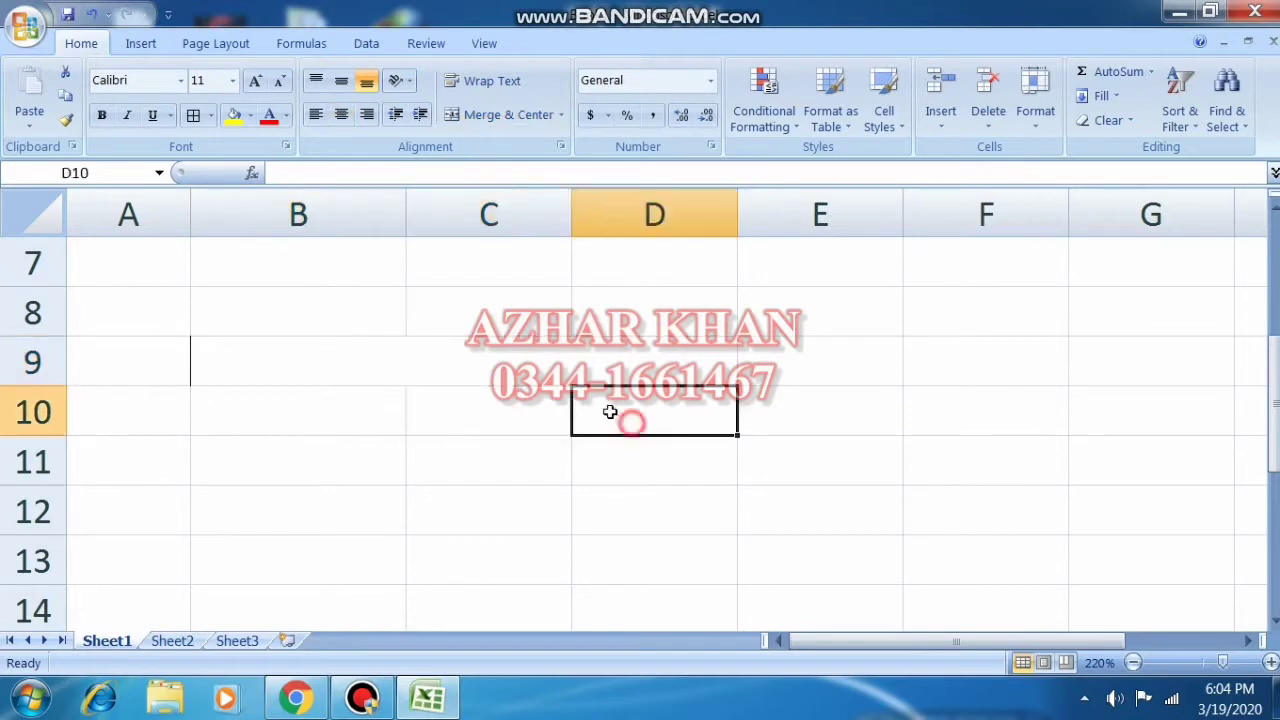
{"action": "left_click_drag", "start_coordinate": [335, 369], "coordinate": [549, 520]}
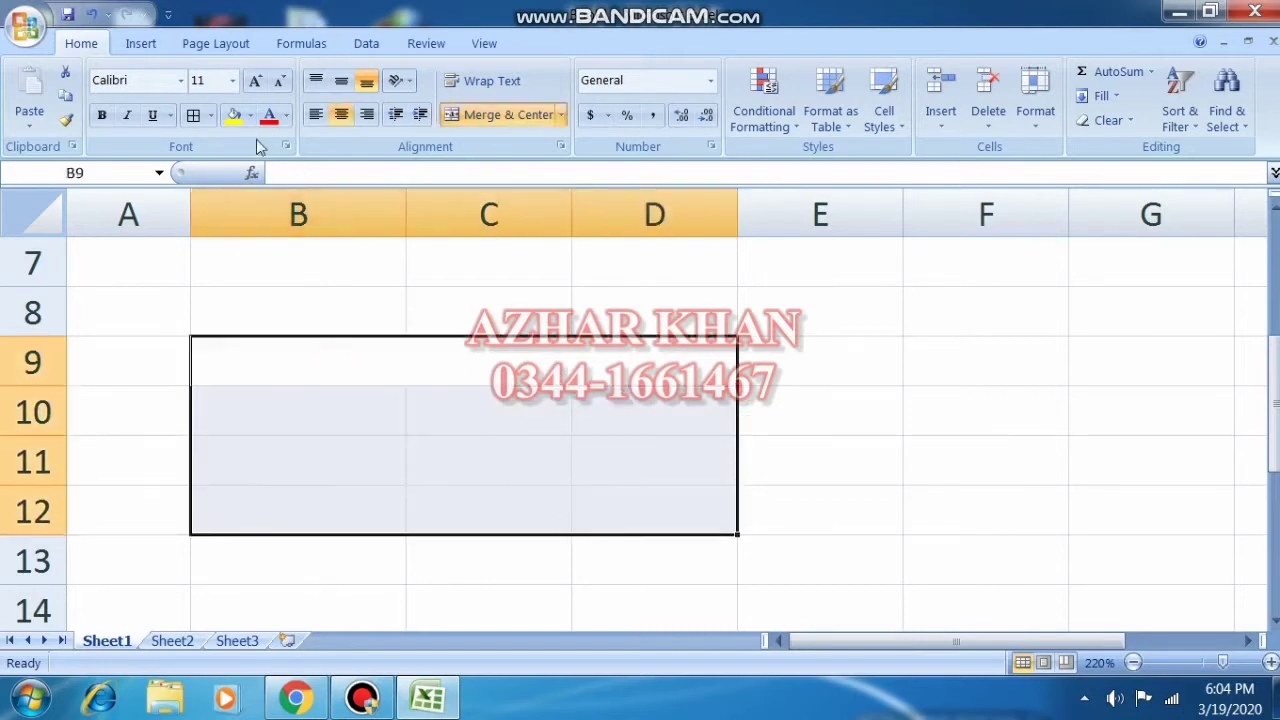
- Enter the heading "all computer students" in the merged cell B9
{"action": "left_click", "coordinate": [437, 369]}
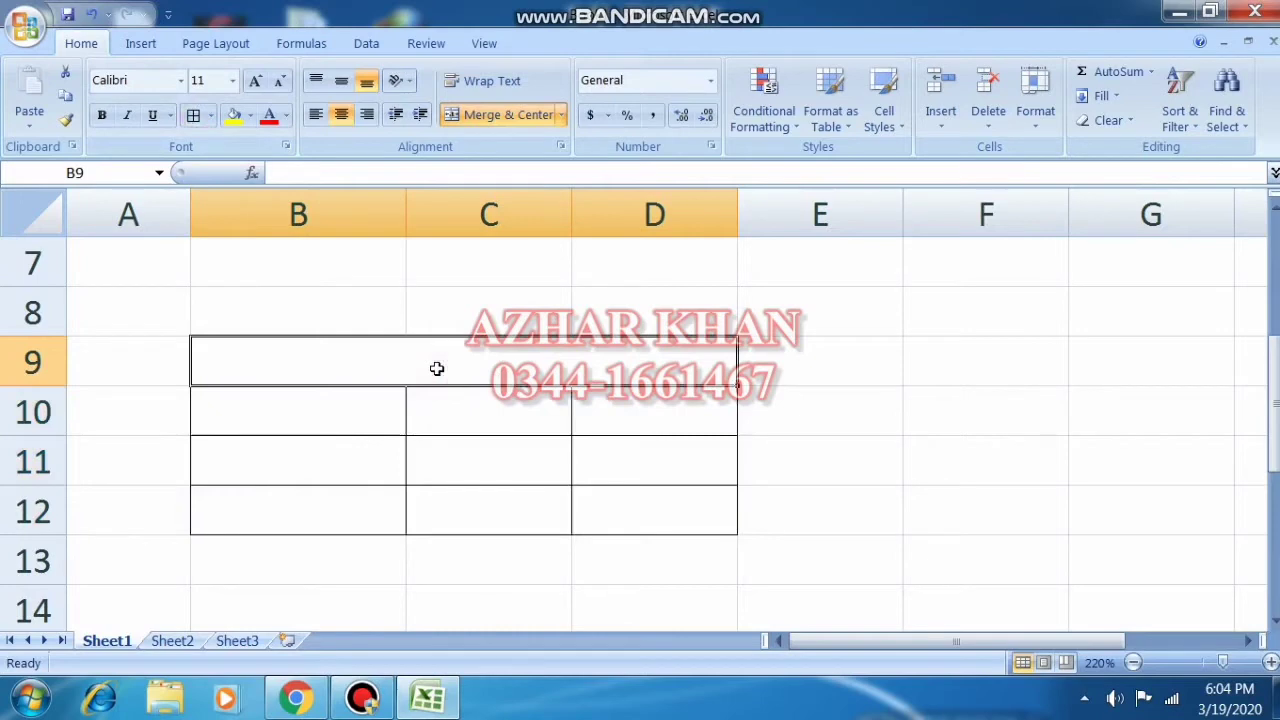
{"action": "type", "text": "ally co"}
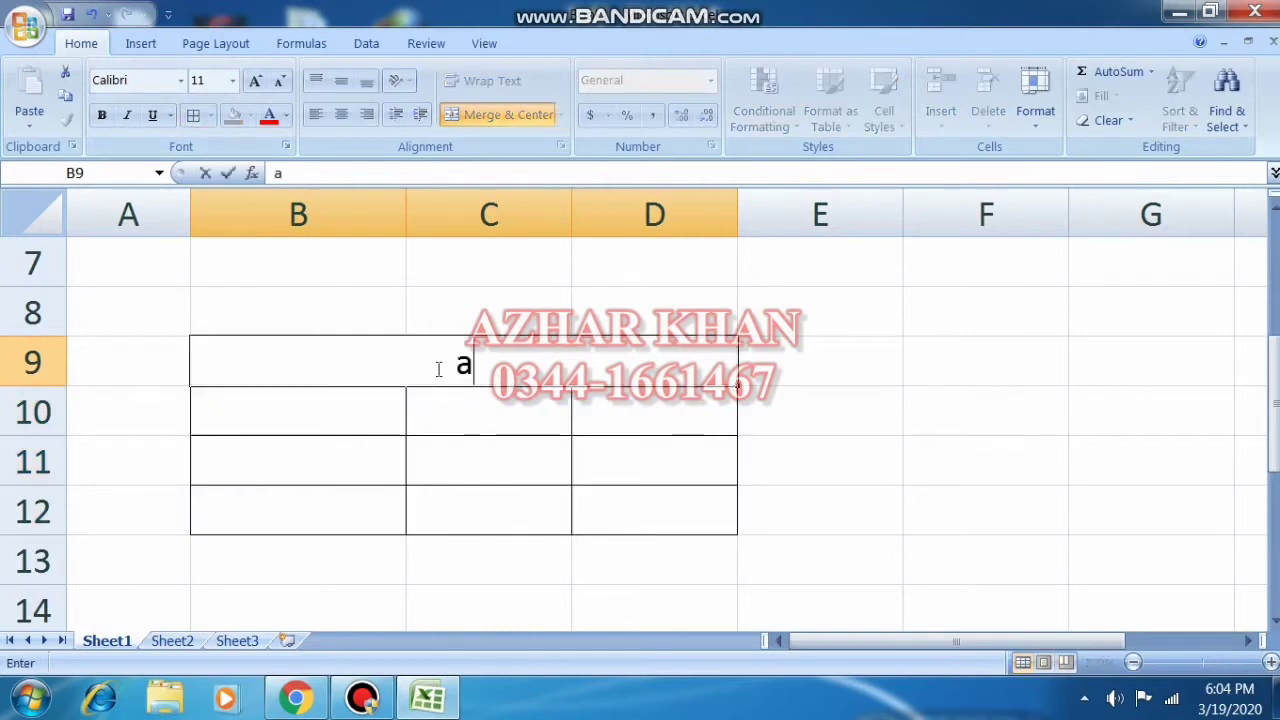
{"action": "key", "text": "BackSpace"}
{"action": "key", "text": "BackSpace"}
{"action": "key", "text": "BackSpace"}
{"action": "key", "text": "BackSpace"}
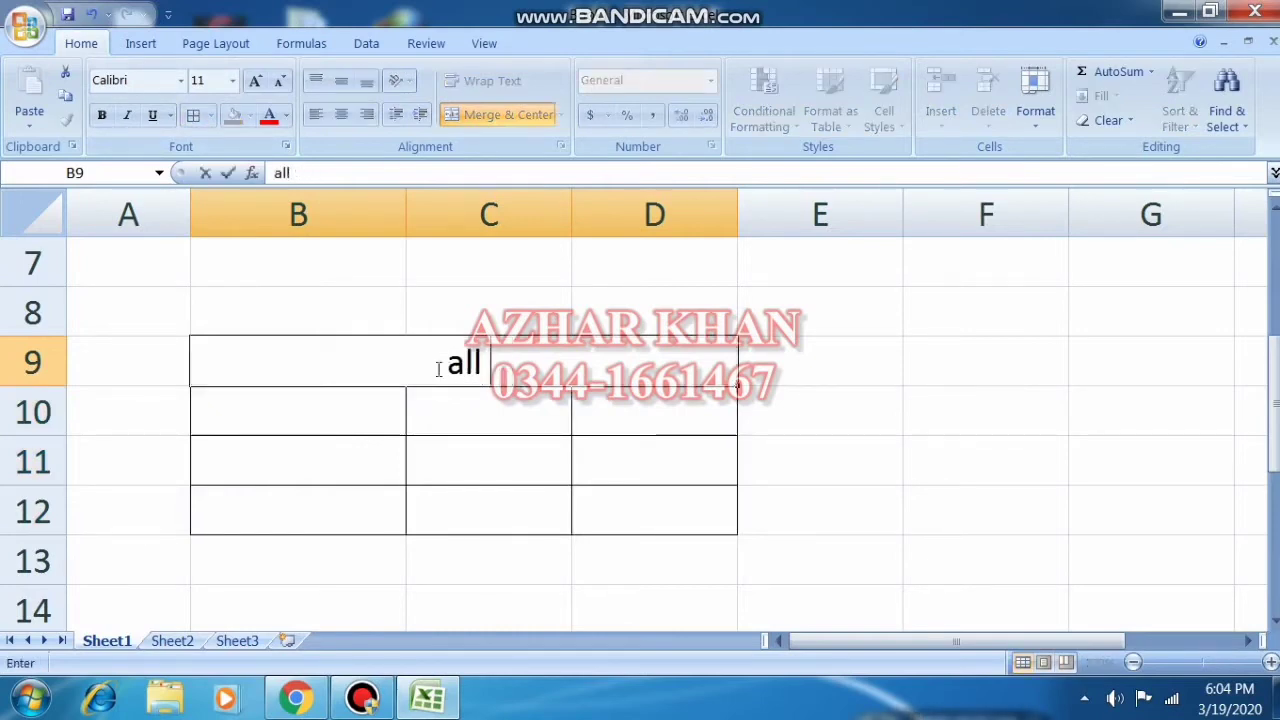
{"action": "type", "text": "comput"}
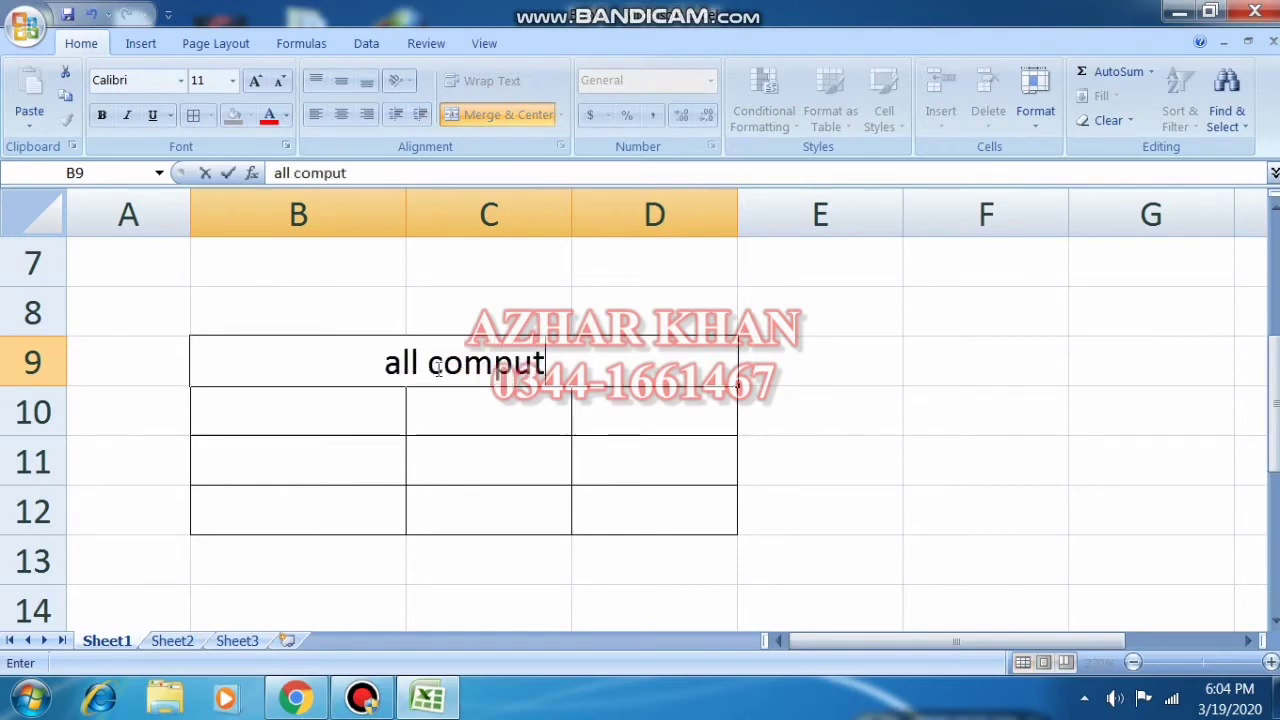
{"action": "type", "text": "er students"}
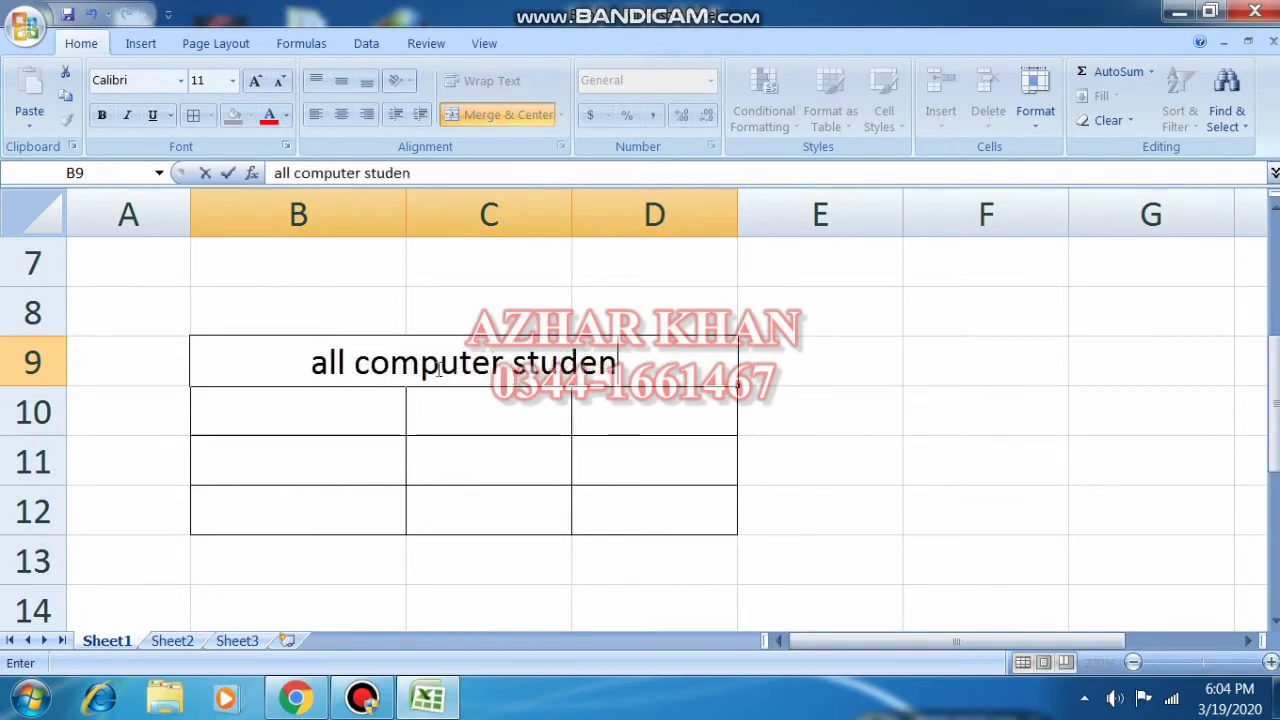
- Enter the column labels "first group" in B10, "second" in C10 and "third" in D10
{"action": "left_click", "coordinate": [276, 413]}
{"action": "type", "text": "fir"}
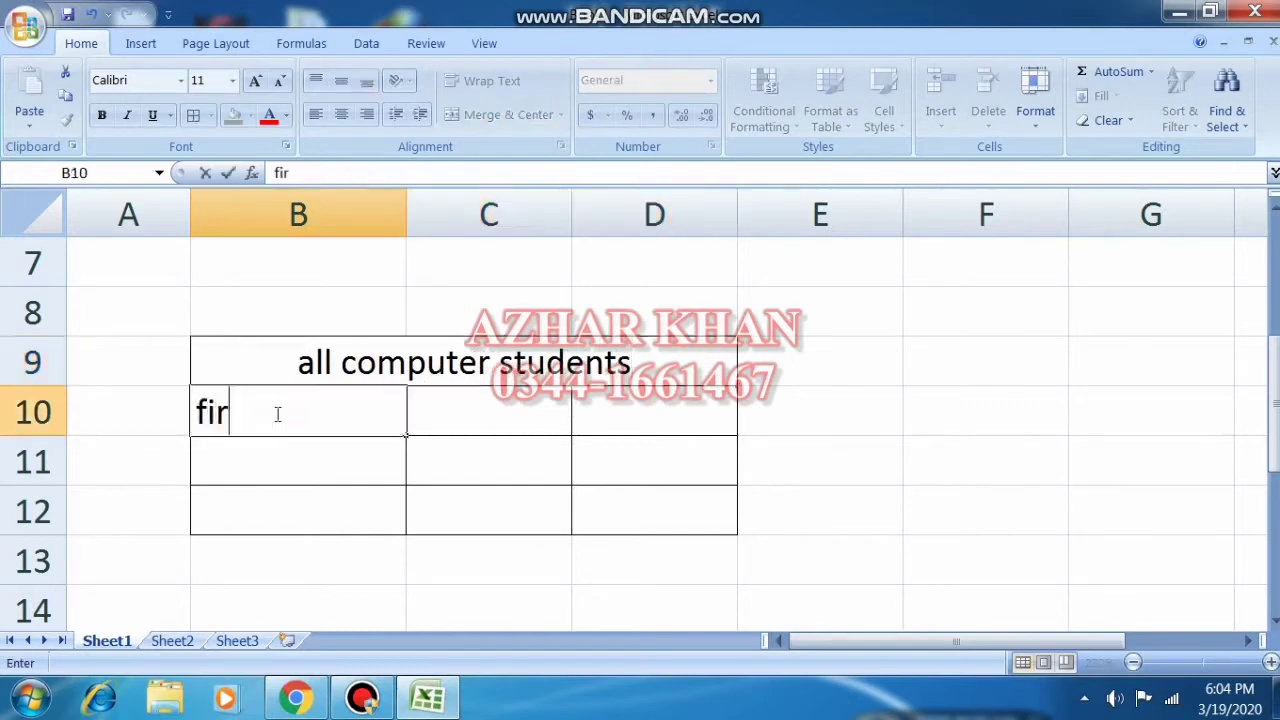
{"action": "type", "text": "st group"}
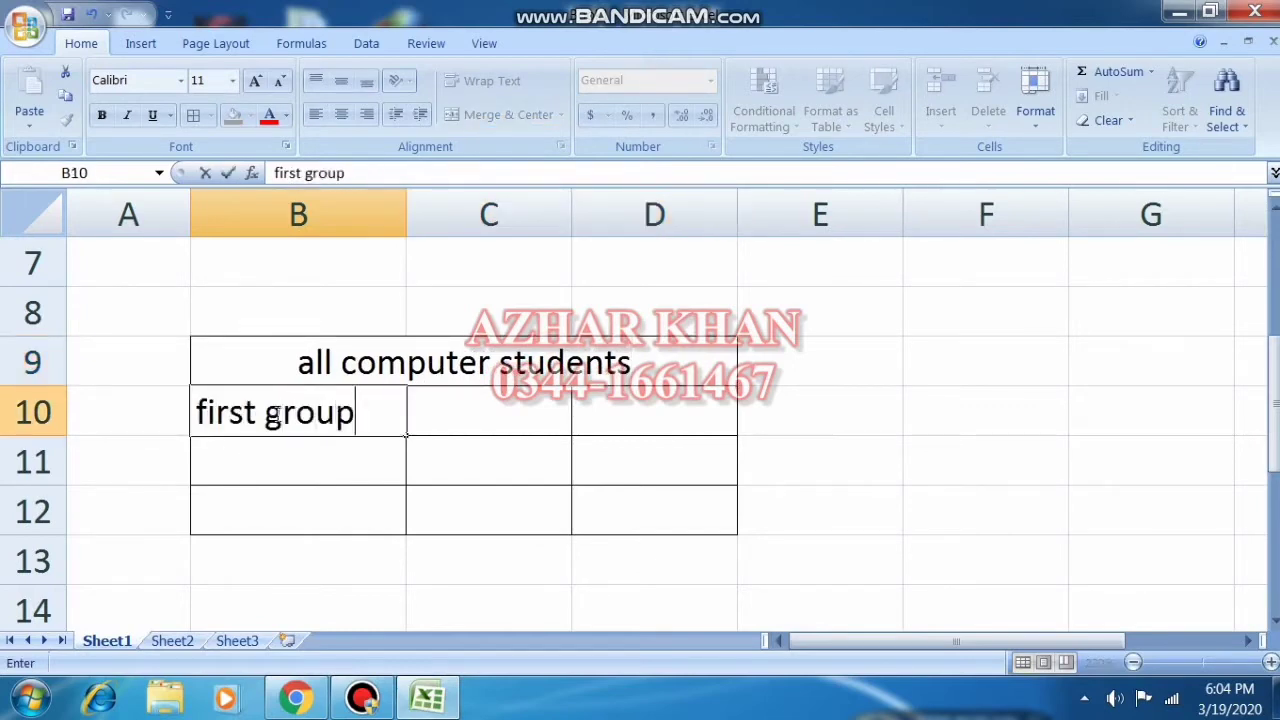
{"action": "key", "text": "Tab"}
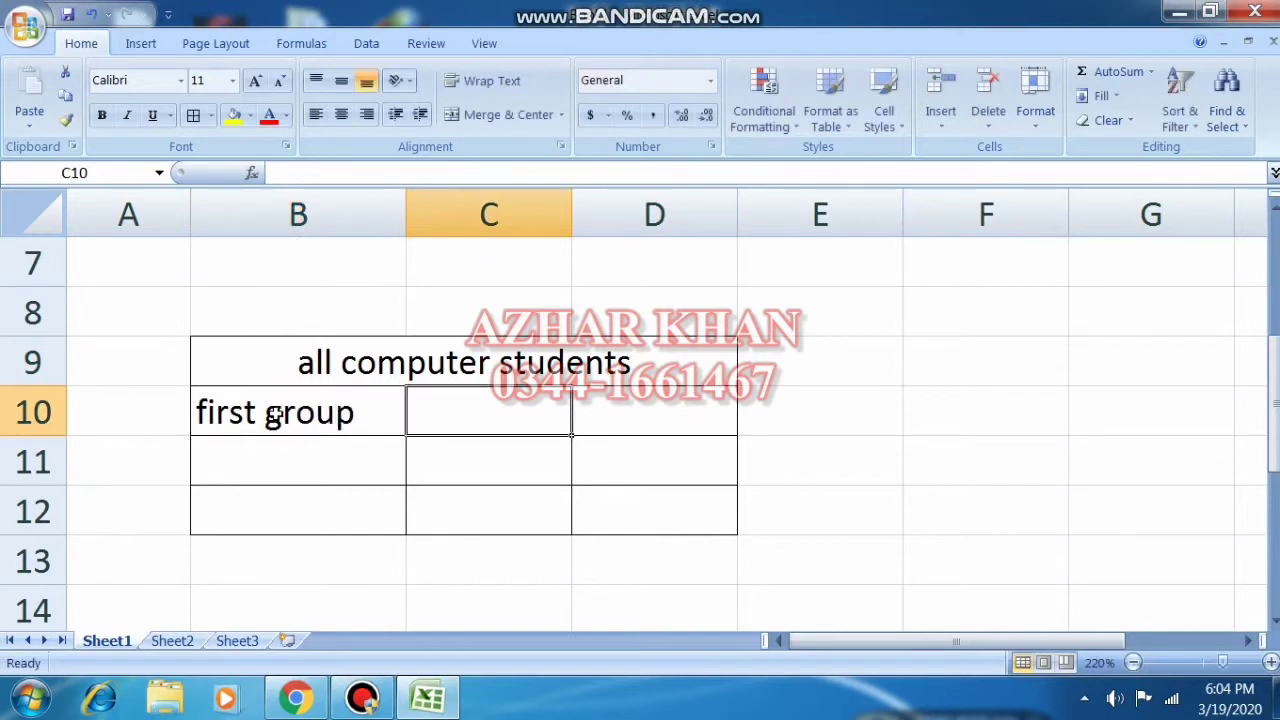
{"action": "type", "text": "secon"}
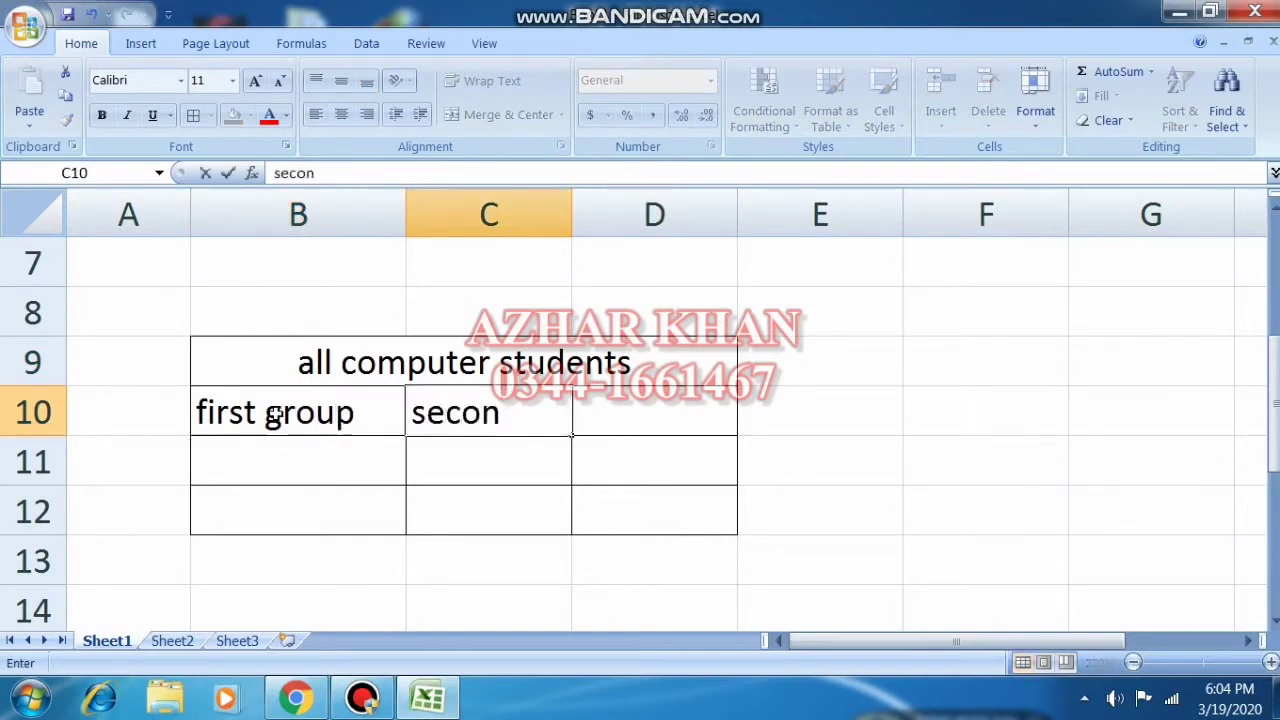
{"action": "type", "text": "d"}
{"action": "key", "text": "Tab"}
{"action": "type", "text": "third"}
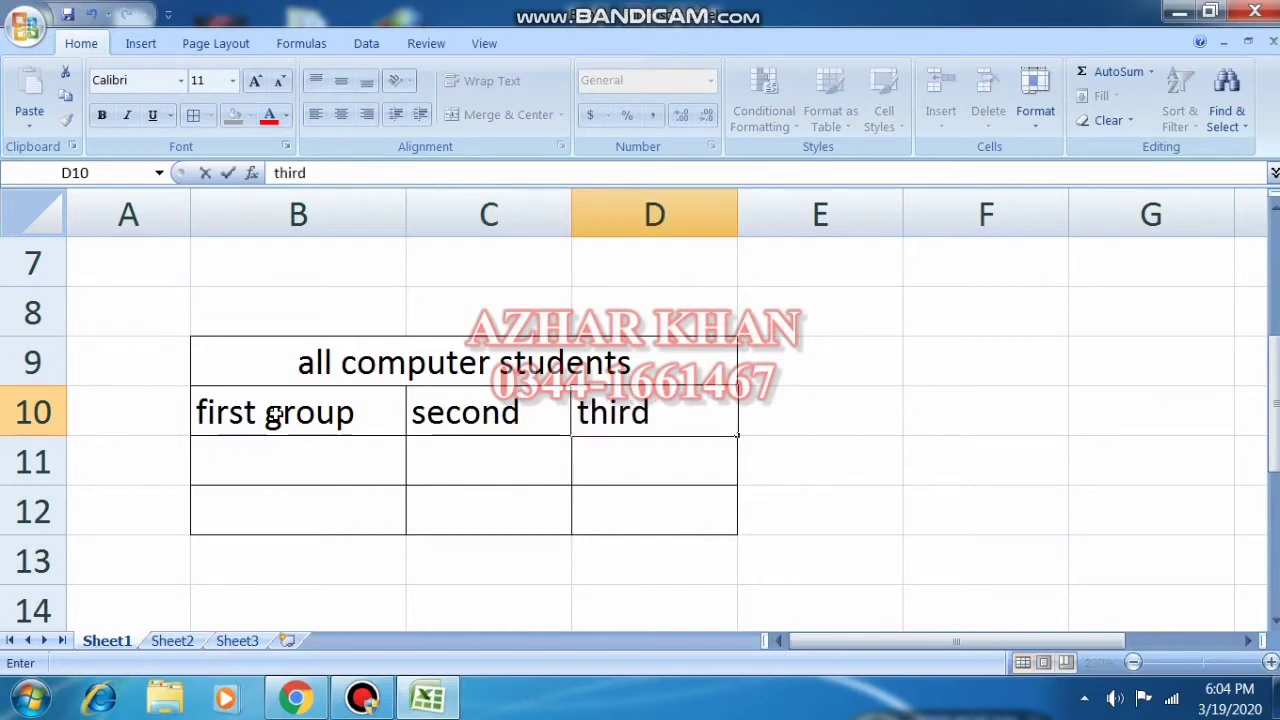
{"action": "left_click", "coordinate": [831, 514]}
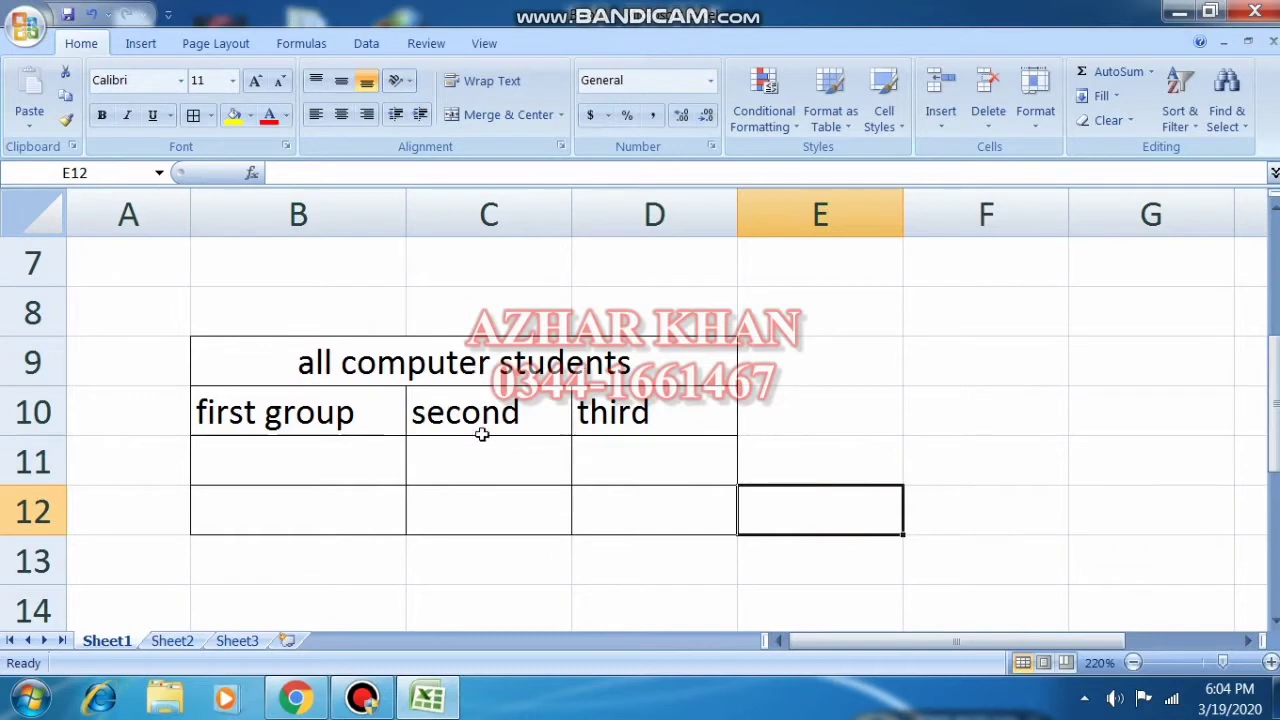
- Enter the number 454 in C14 and the sample text "dffdg" in C15, below the bordered table
{"action": "left_click", "coordinate": [850, 430]}
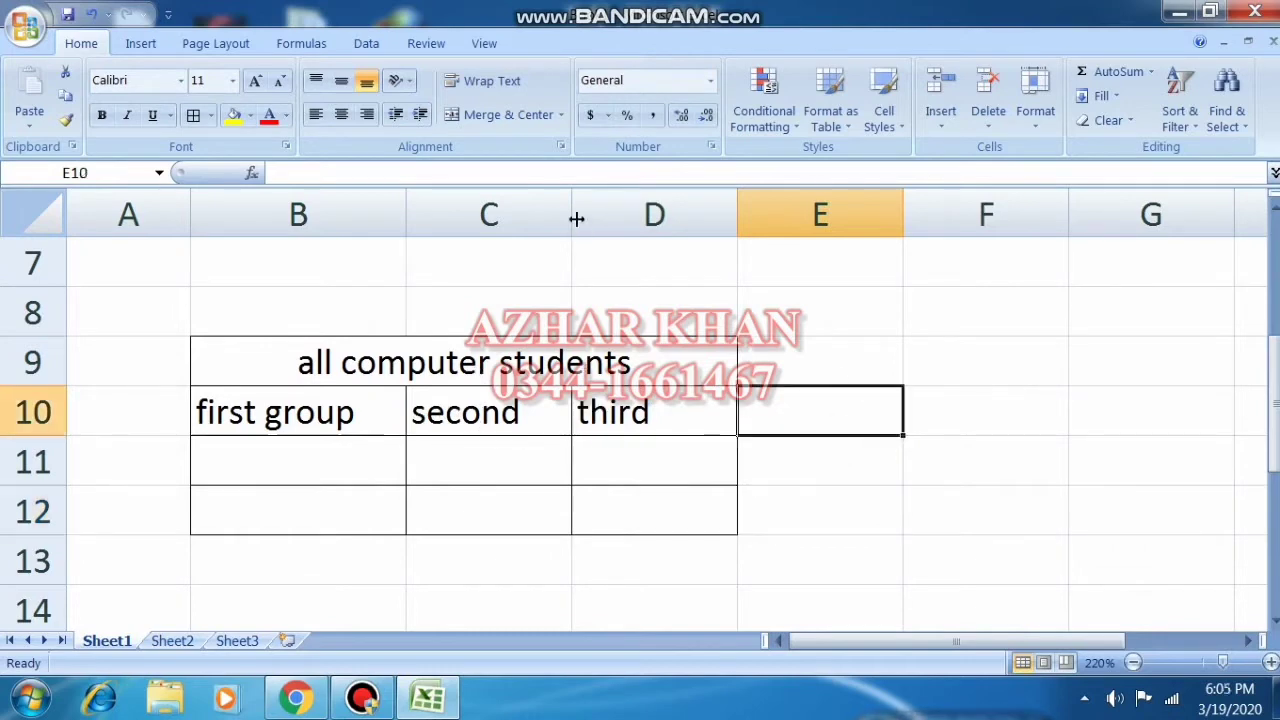
{"action": "scroll", "coordinate": [574, 214], "scroll_direction": "down", "scroll_amount": 2}
{"action": "left_click", "coordinate": [339, 342]}
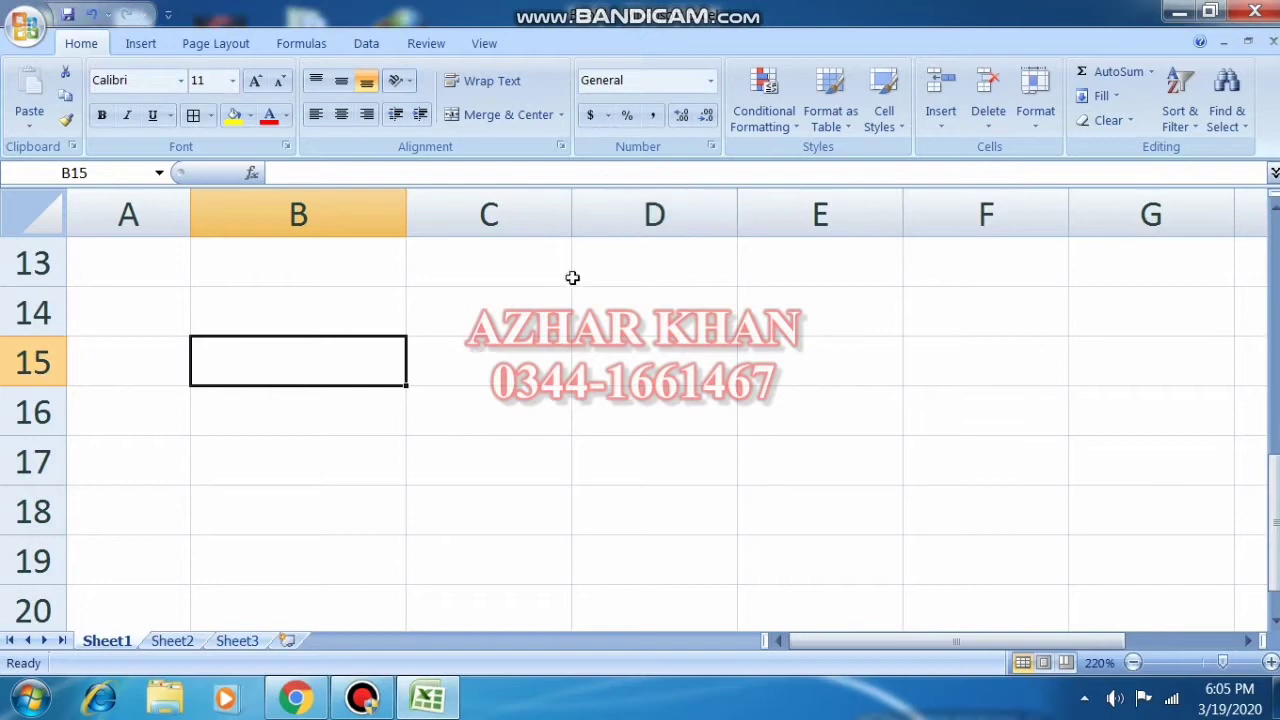
{"action": "left_click", "coordinate": [475, 319]}
{"action": "type", "text": "454"}
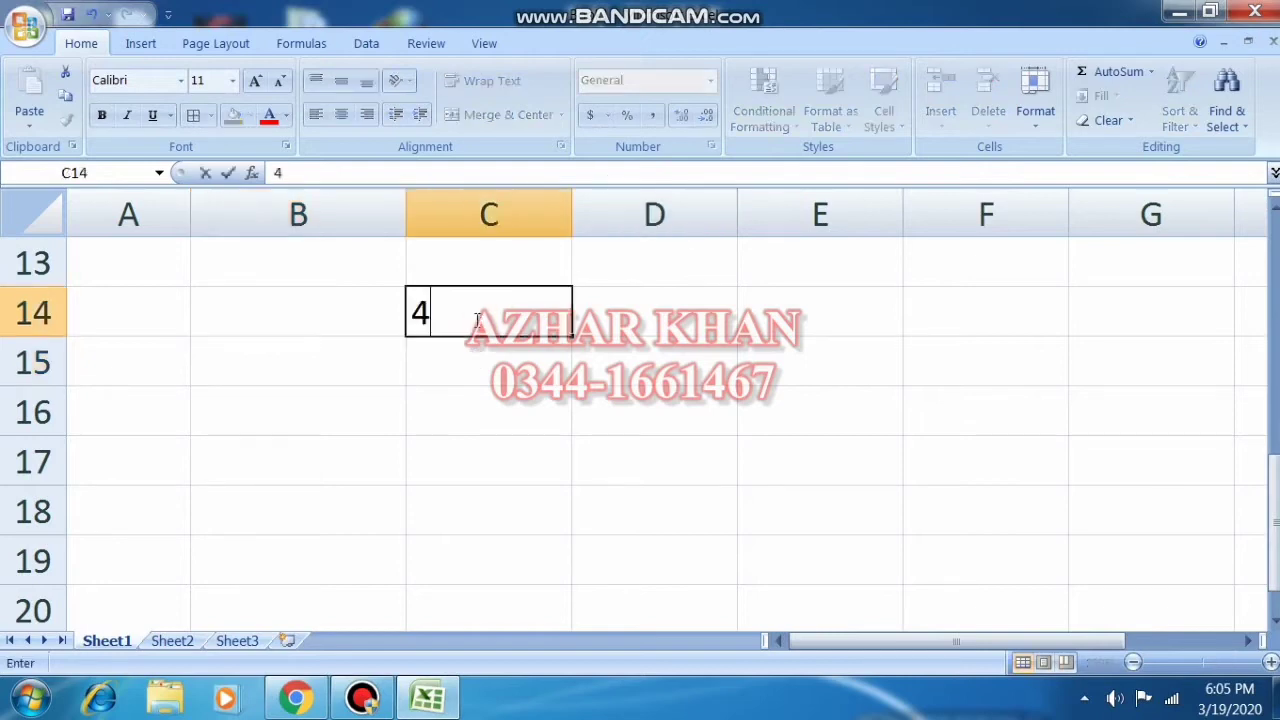
{"action": "left_click", "coordinate": [446, 391]}
{"action": "left_click", "coordinate": [474, 349]}
{"action": "type", "text": "dffdg"}
{"action": "left_click", "coordinate": [551, 460]}
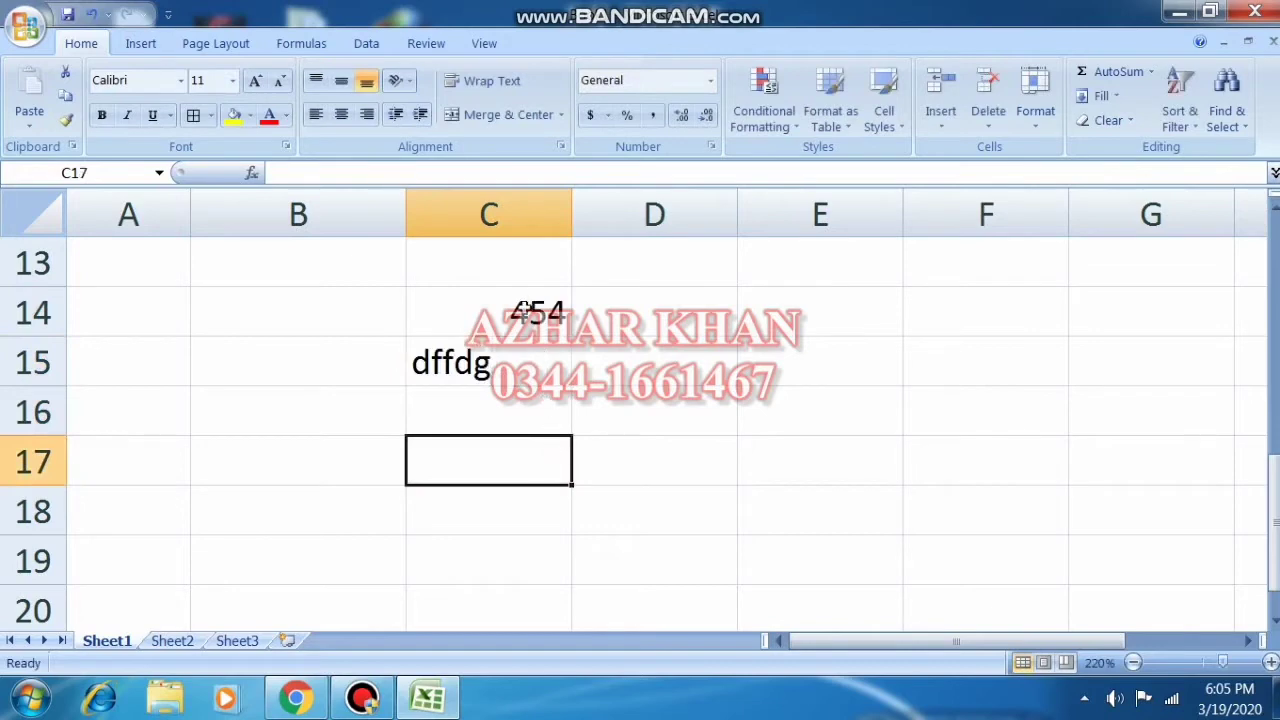
- Widen column C and apply the Number format to cell C14
{"action": "left_click_drag", "start_coordinate": [575, 227], "coordinate": [706, 228]}
{"action": "left_click", "coordinate": [509, 311]}
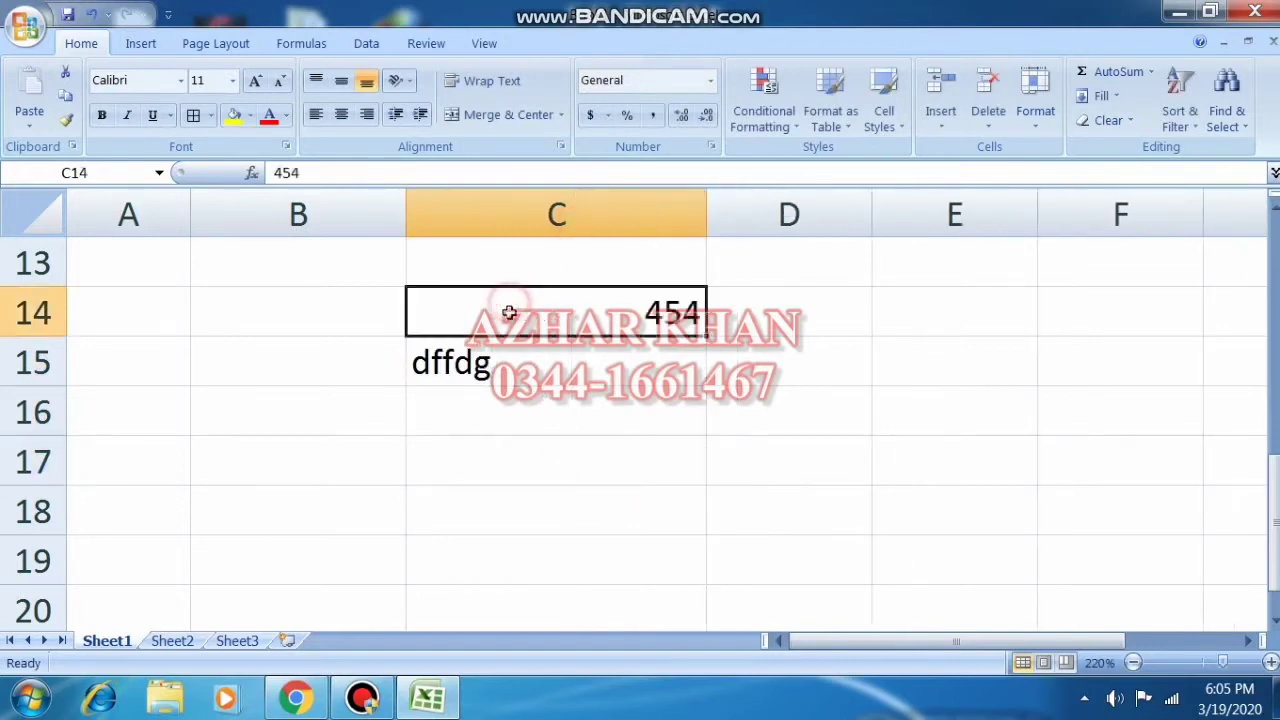
{"action": "left_click", "coordinate": [710, 80]}
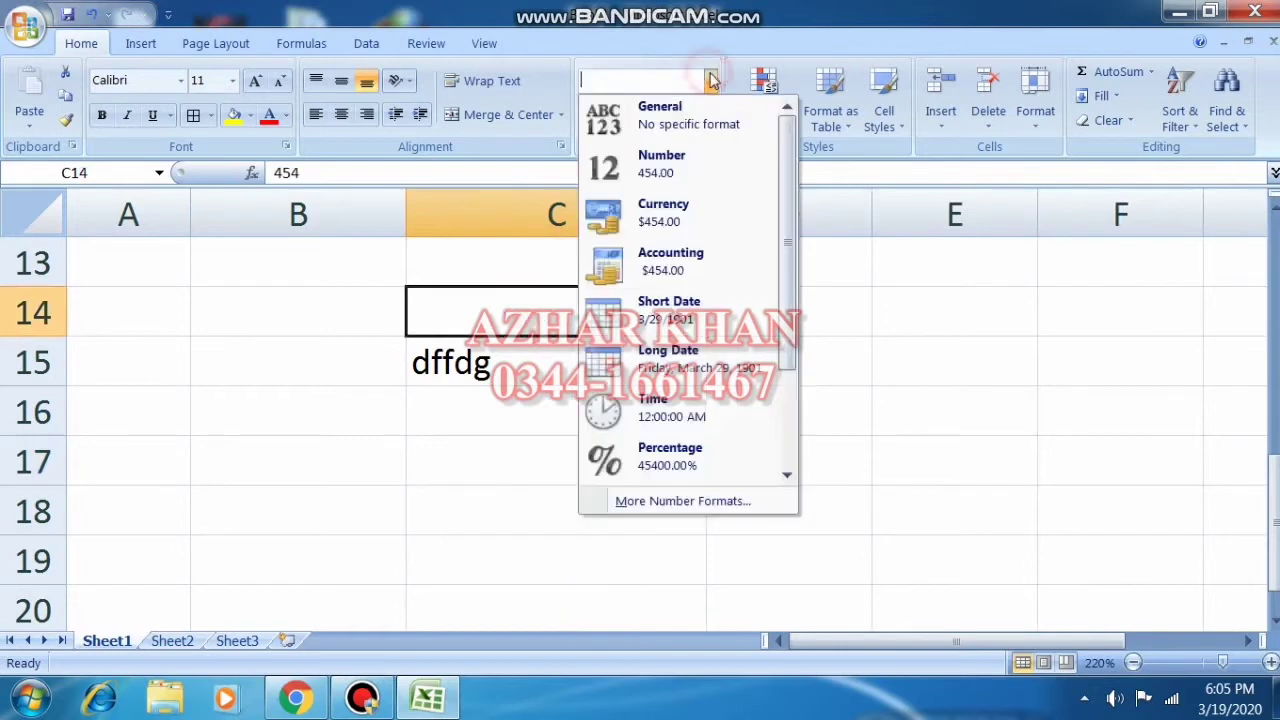
{"action": "left_click", "coordinate": [684, 179]}
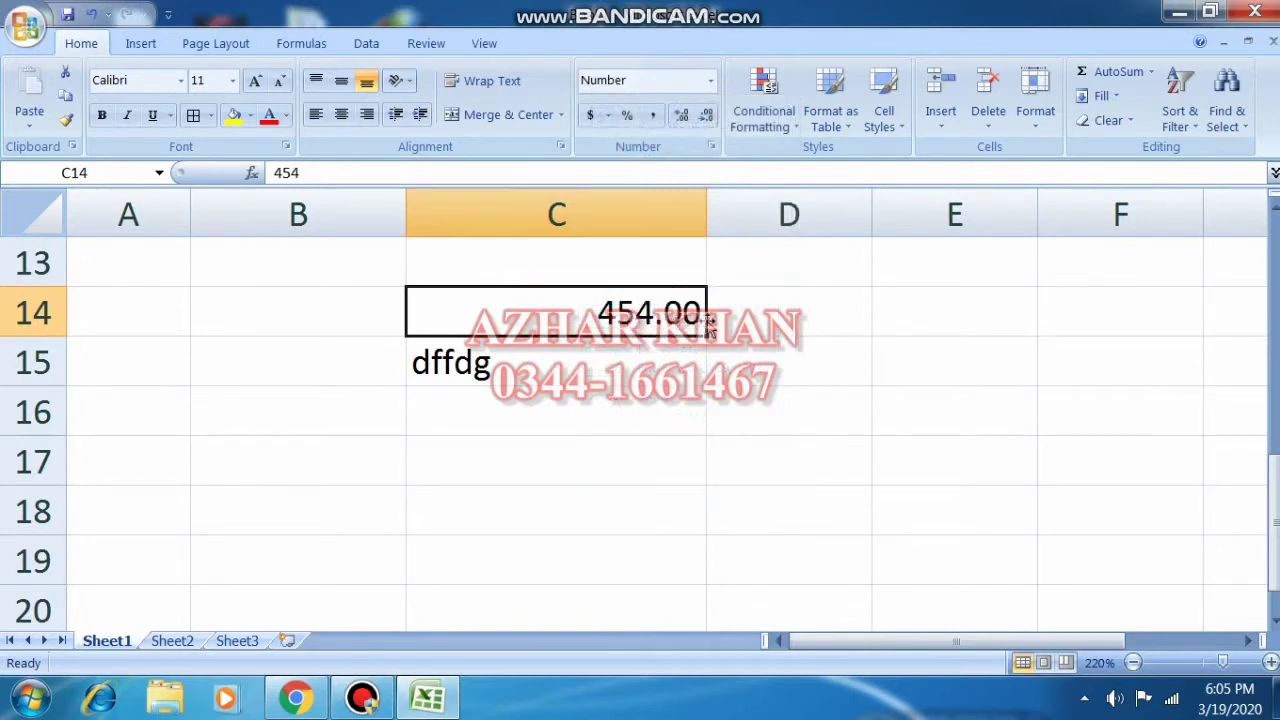
- Replace the value in C14 with 44 to test the Number format
{"action": "left_click", "coordinate": [682, 392]}
{"action": "left_click", "coordinate": [654, 311]}
{"action": "type", "text": "ff"}
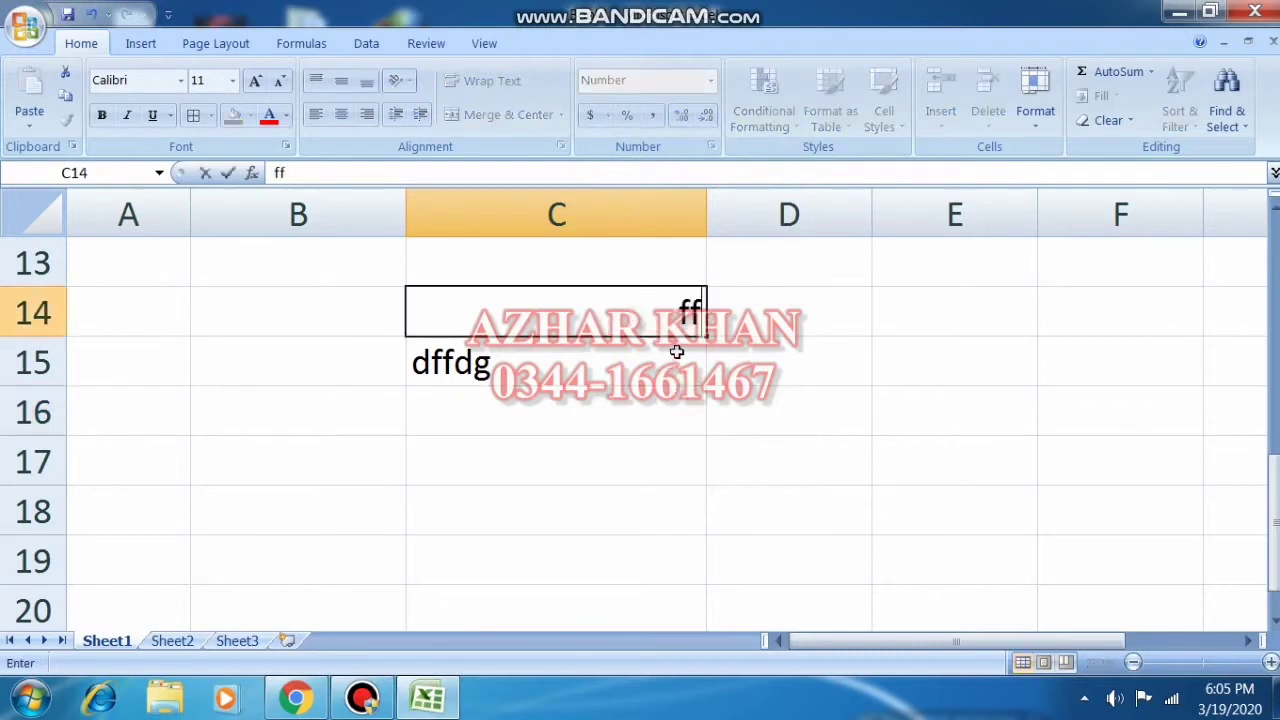
{"action": "key", "text": "BackSpace"}
{"action": "key", "text": "BackSpace"}
{"action": "type", "text": "44"}
{"action": "left_click", "coordinate": [677, 394]}
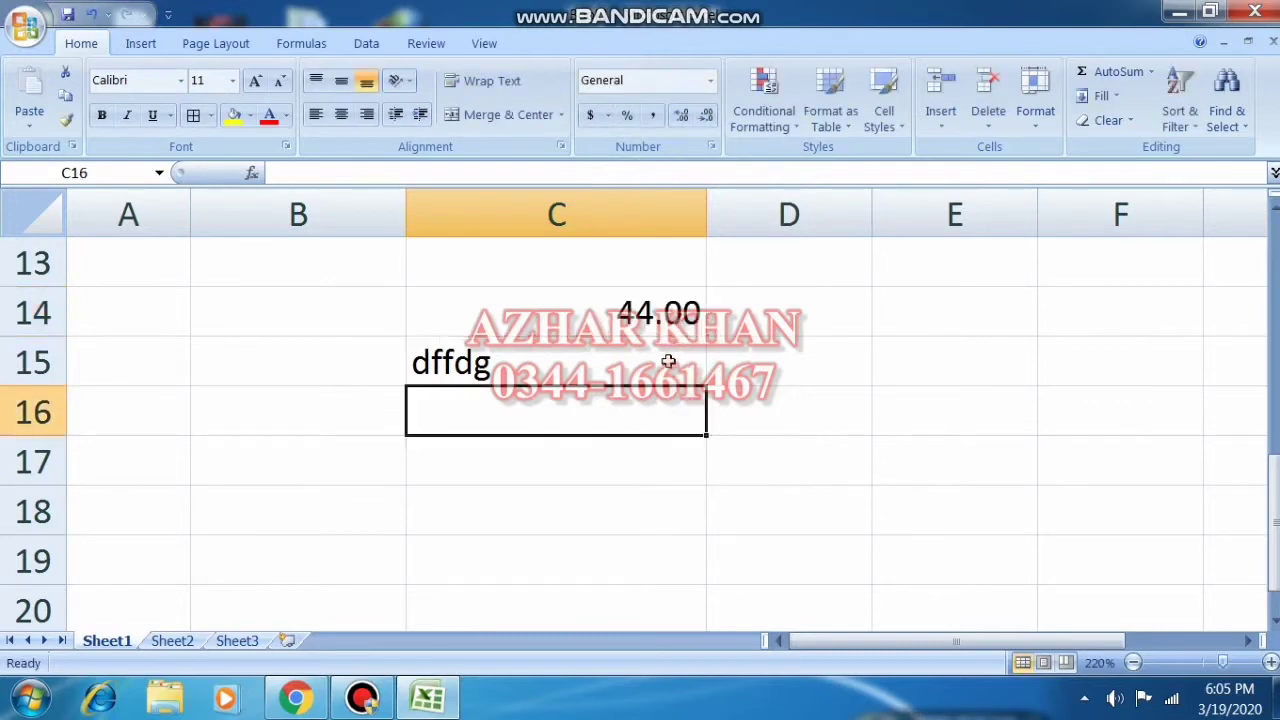
- Test the Number format in C14 with the successive values 55, 66, 44 and 66
{"action": "left_click", "coordinate": [658, 318]}
{"action": "type", "text": "55"}
{"action": "left_click", "coordinate": [670, 392]}
{"action": "left_click", "coordinate": [654, 315]}
{"action": "type", "text": "66"}
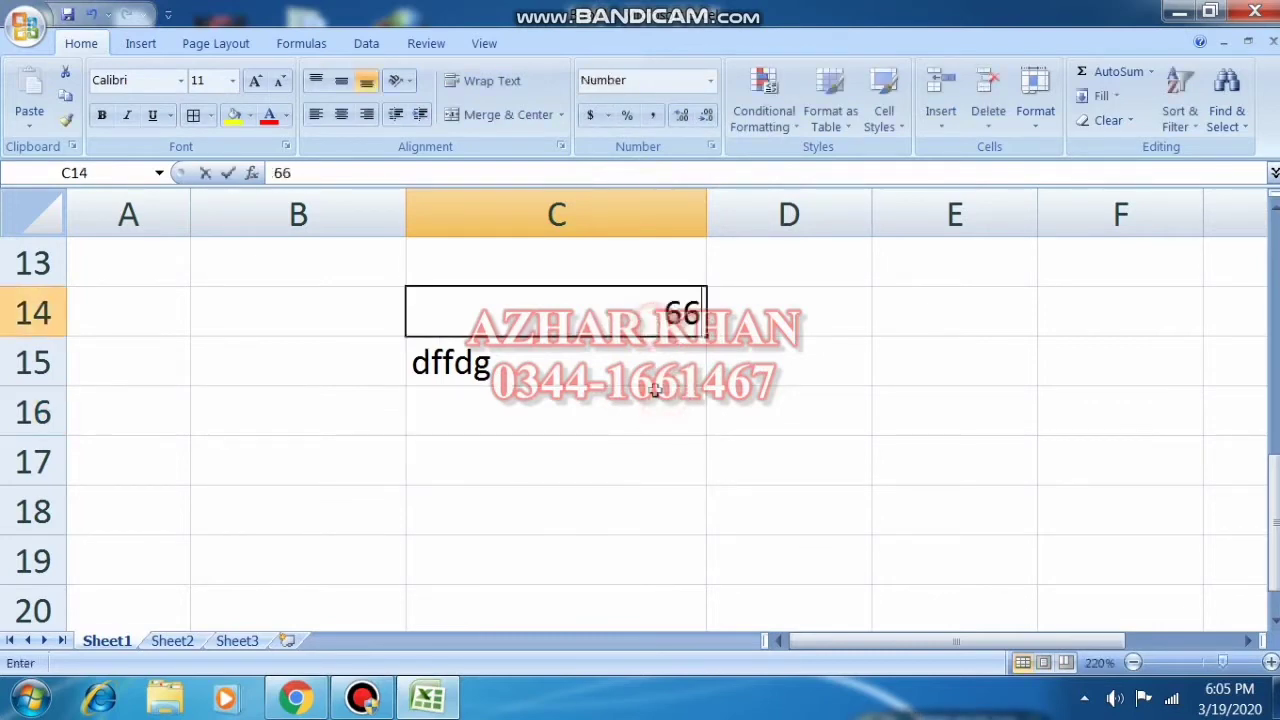
{"action": "left_click", "coordinate": [654, 392]}
{"action": "left_click", "coordinate": [656, 318]}
{"action": "type", "text": "44"}
{"action": "left_click", "coordinate": [654, 392]}
{"action": "left_click", "coordinate": [656, 320]}
{"action": "type", "text": "6"}
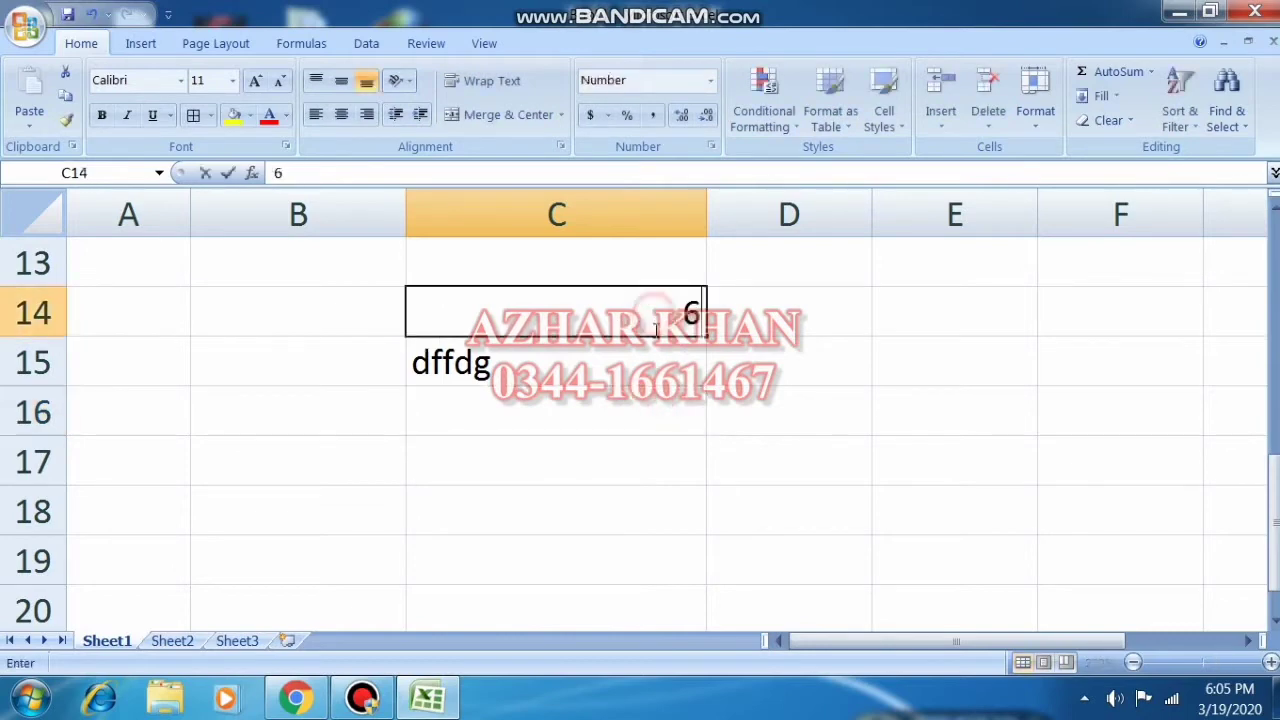
{"action": "type", "text": "6"}
{"action": "left_click", "coordinate": [654, 400]}
- Apply the Currency format to C14, followed by the Accounting format
{"action": "left_click", "coordinate": [708, 80]}
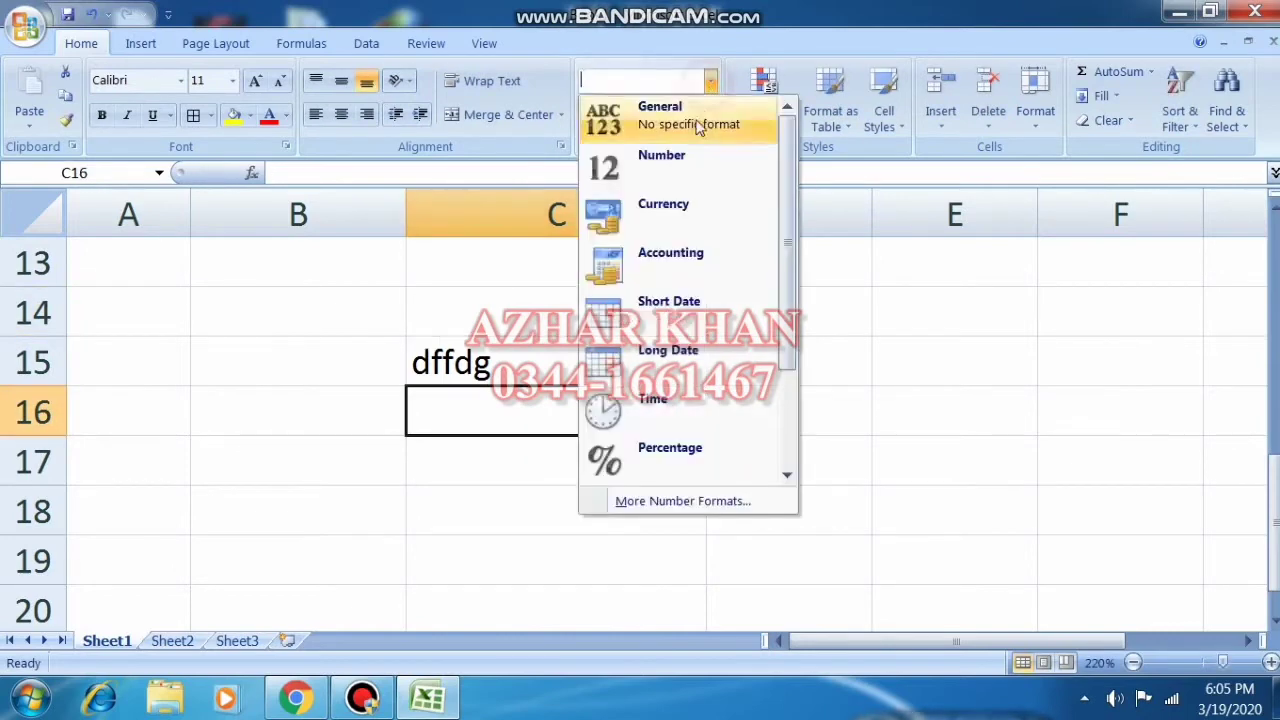
{"action": "left_click", "coordinate": [527, 300]}
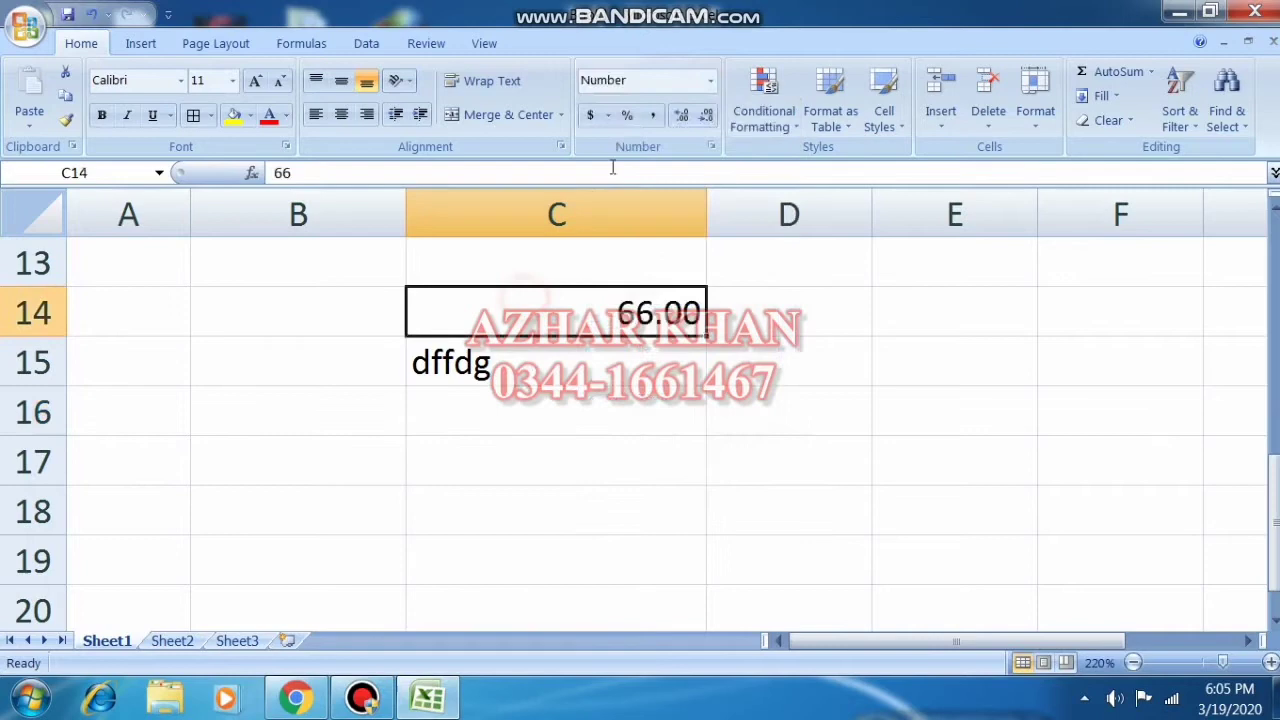
{"action": "left_click", "coordinate": [708, 82]}
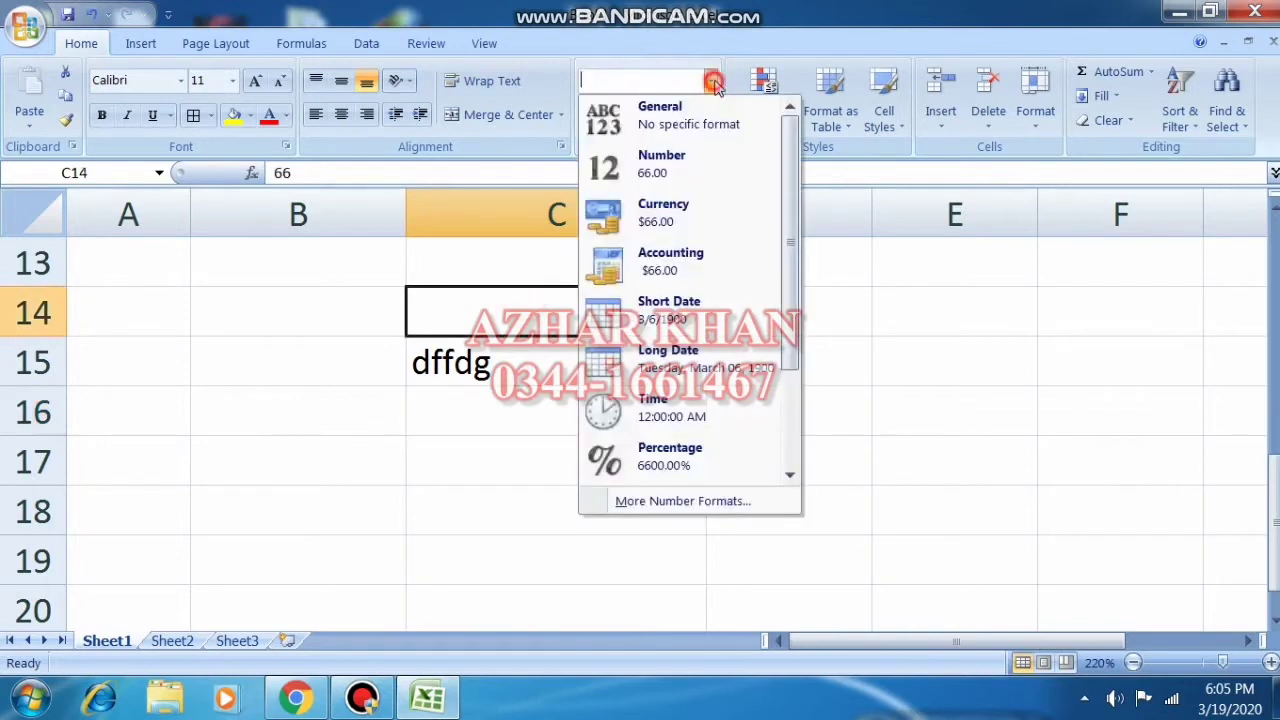
{"action": "left_click", "coordinate": [675, 222]}
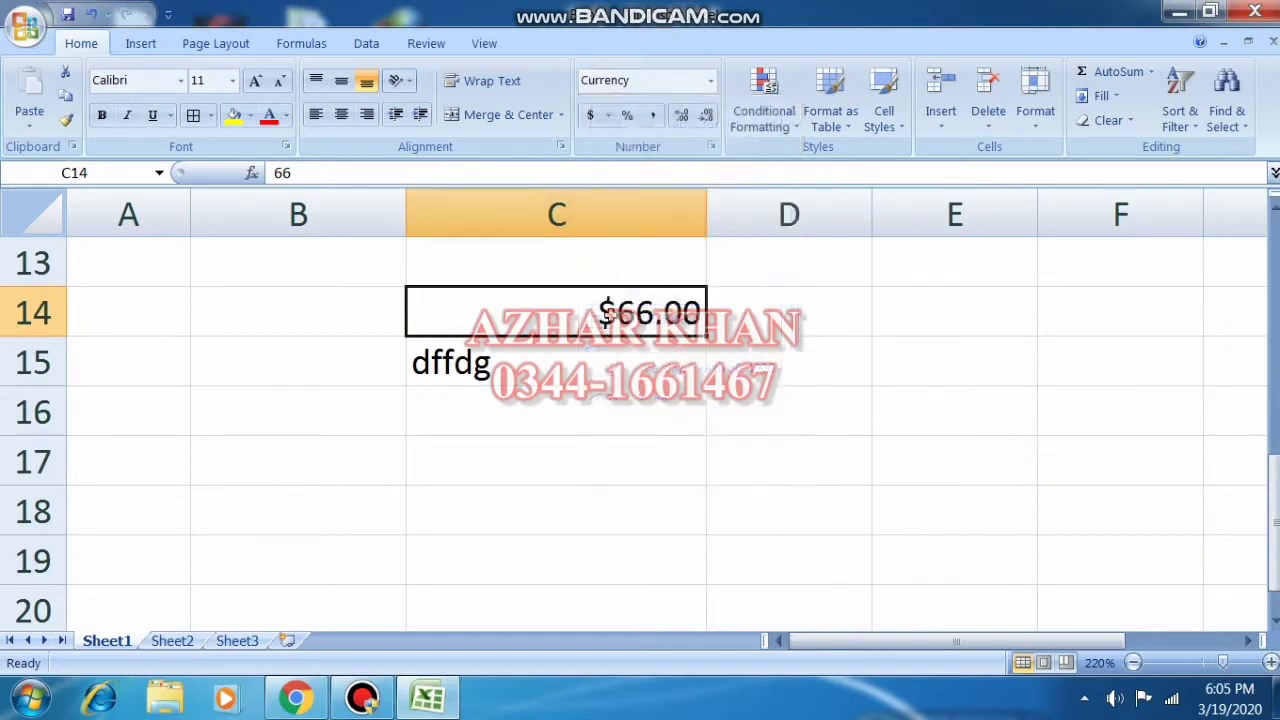
{"action": "left_click", "coordinate": [711, 80]}
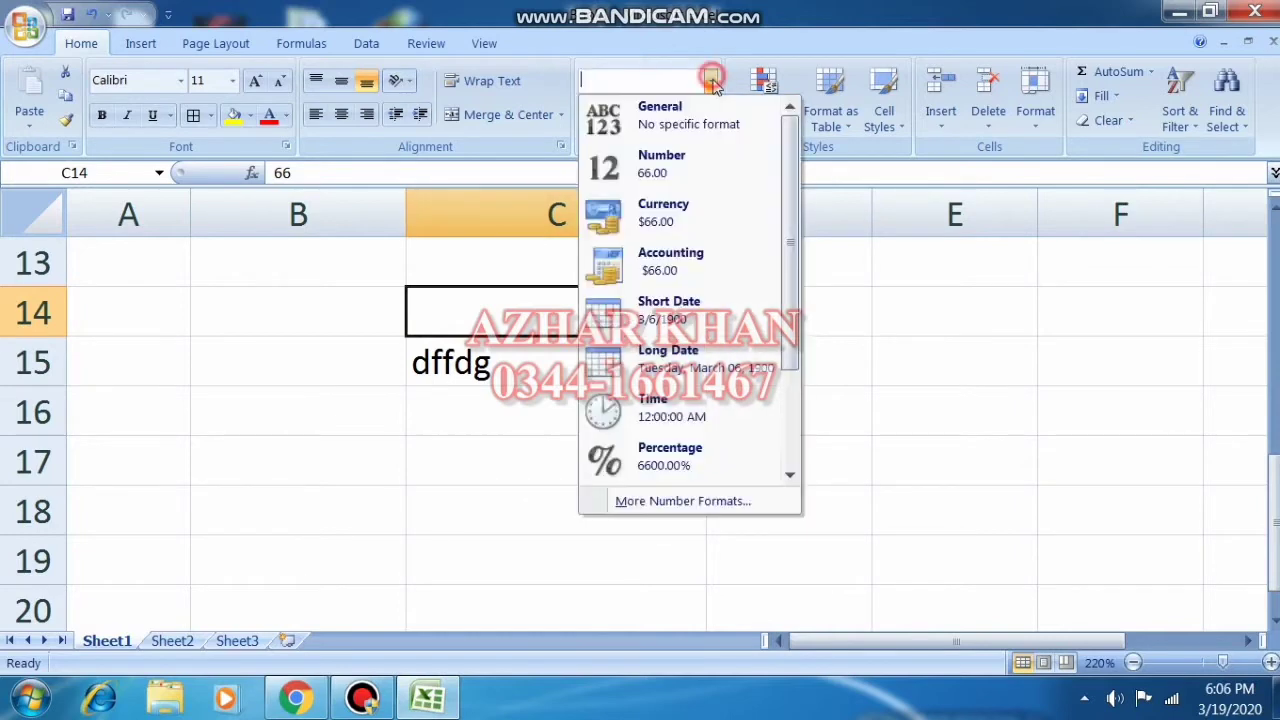
{"action": "left_click", "coordinate": [676, 262]}
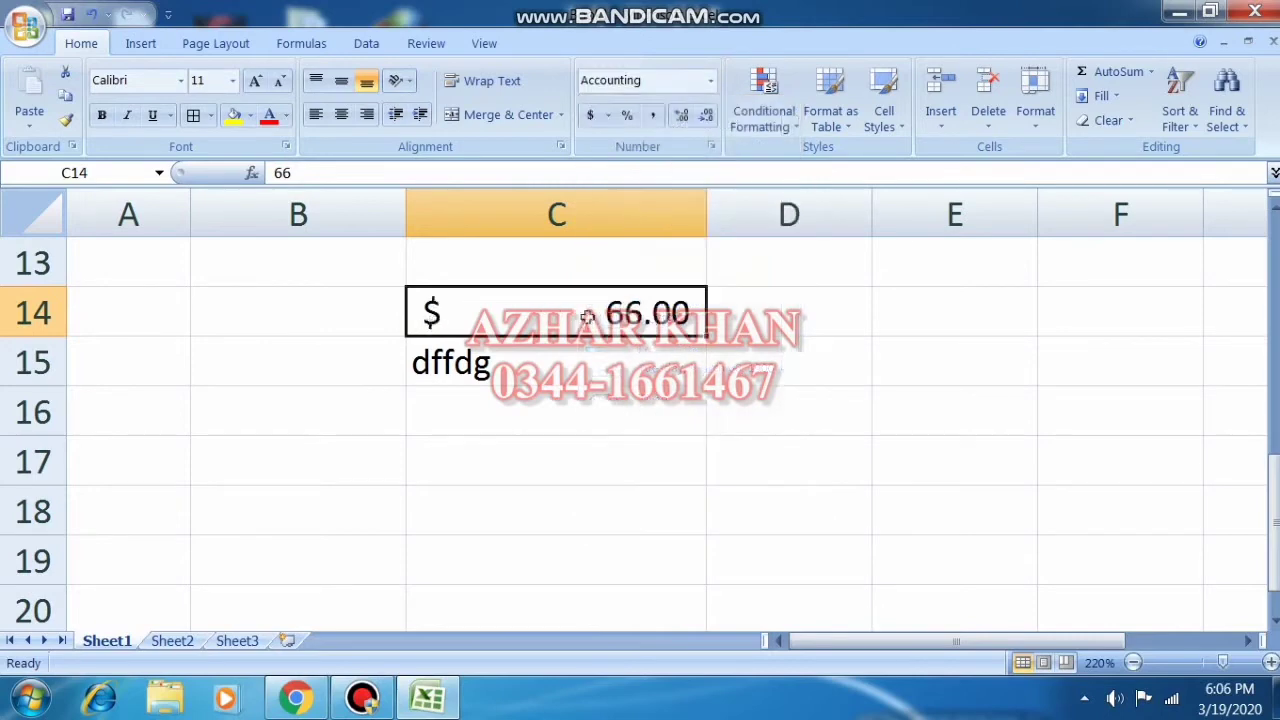
- Format C14 as Short Date and enter 45 in it
{"action": "left_click", "coordinate": [711, 80]}
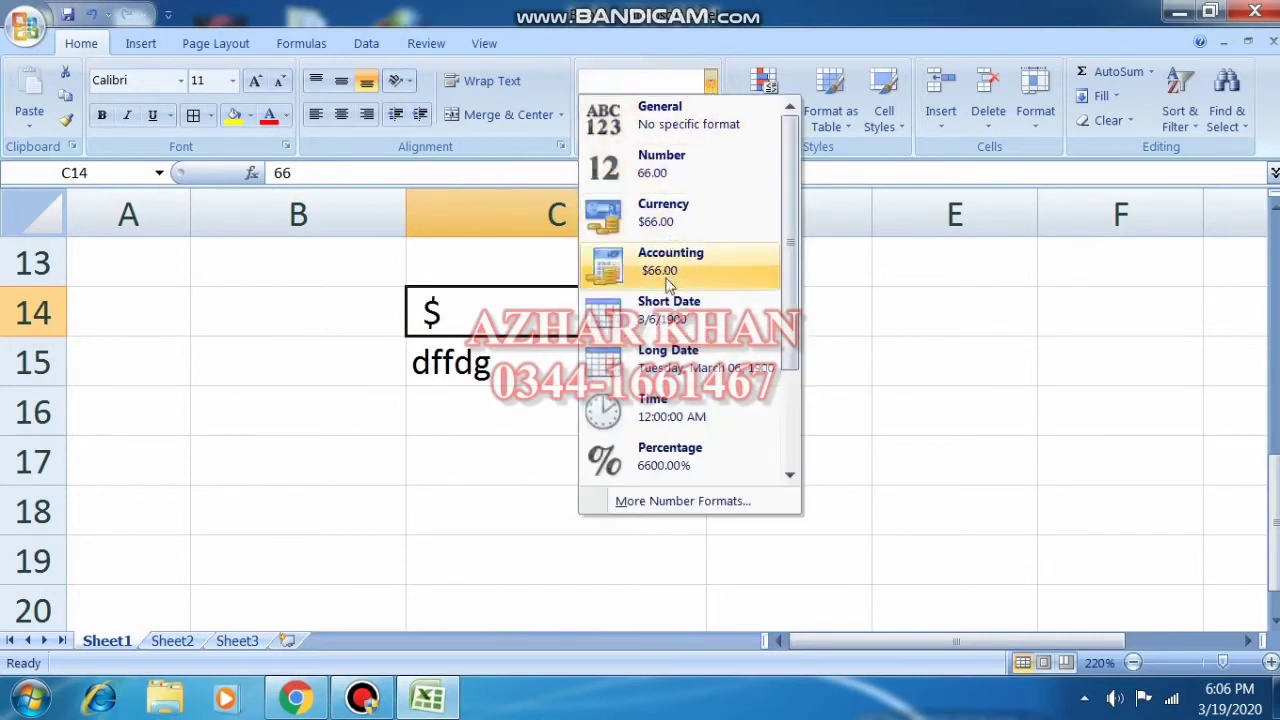
{"action": "left_click", "coordinate": [668, 318]}
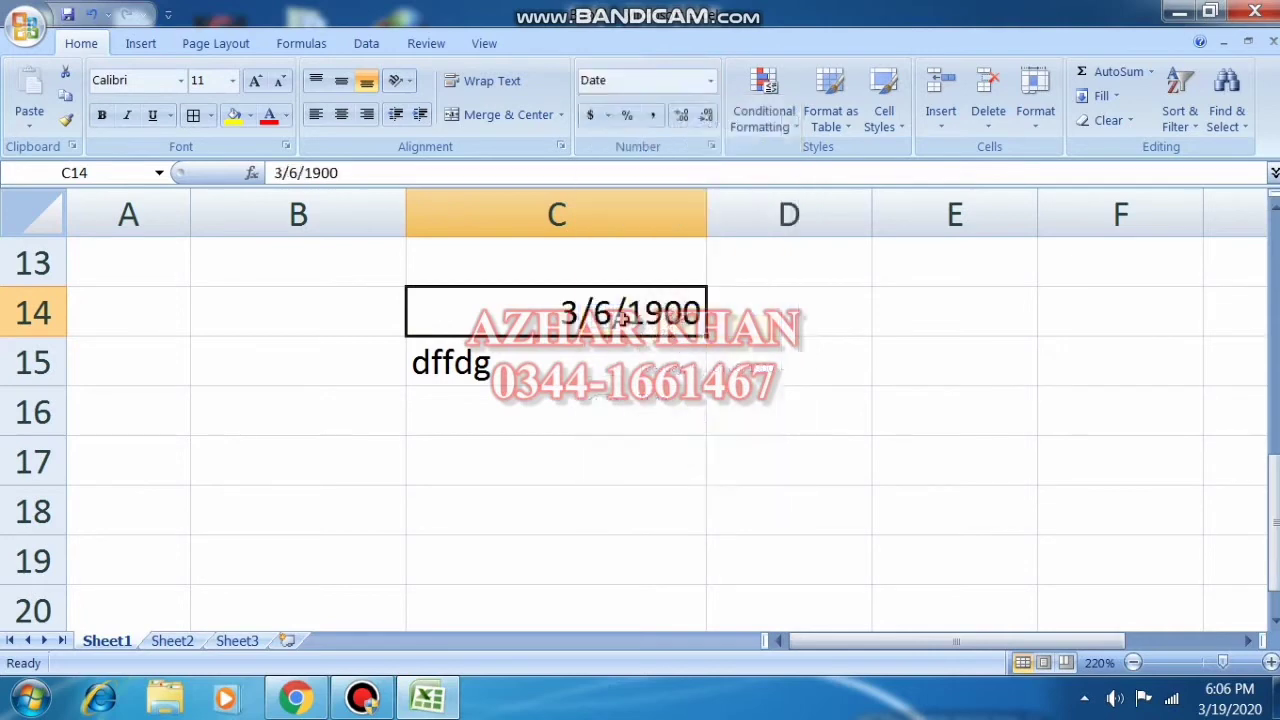
{"action": "type", "text": "45"}
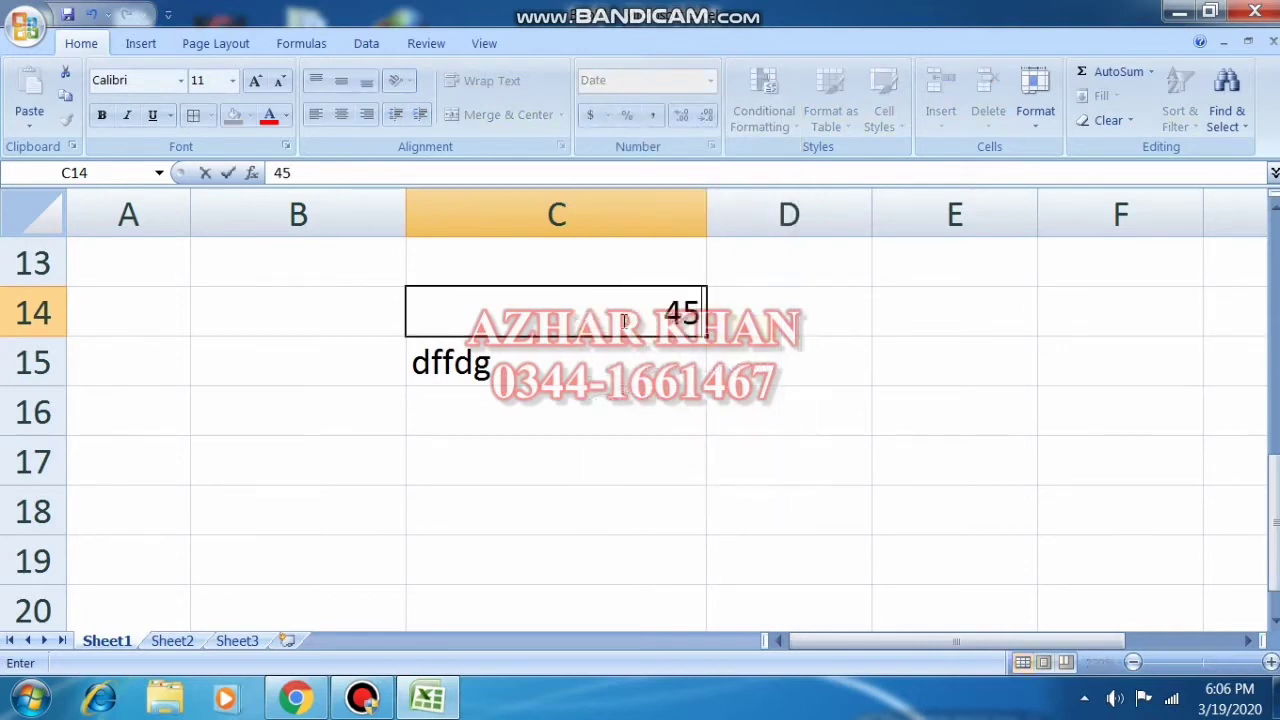
{"action": "left_click", "coordinate": [720, 409]}
{"action": "left_click", "coordinate": [627, 318]}
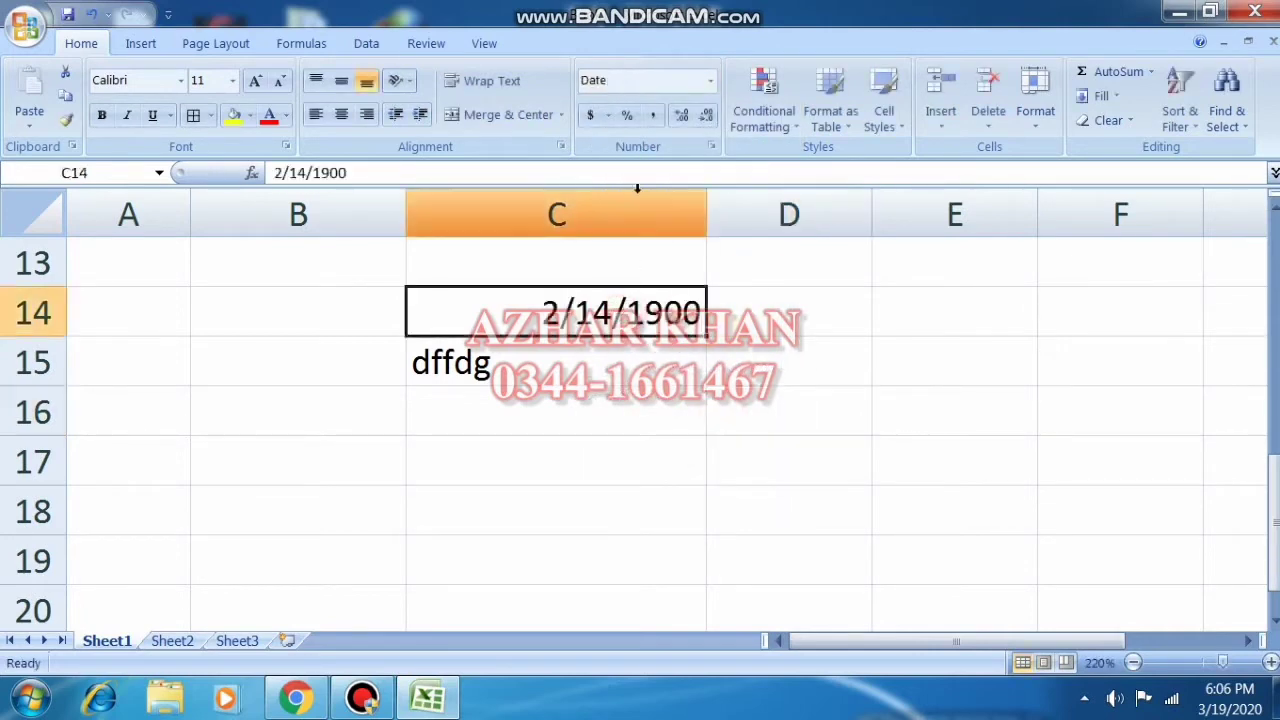
- Try the Long Date and Time formats on C14, re-entering 45 under the Time format
{"action": "left_click", "coordinate": [710, 80]}
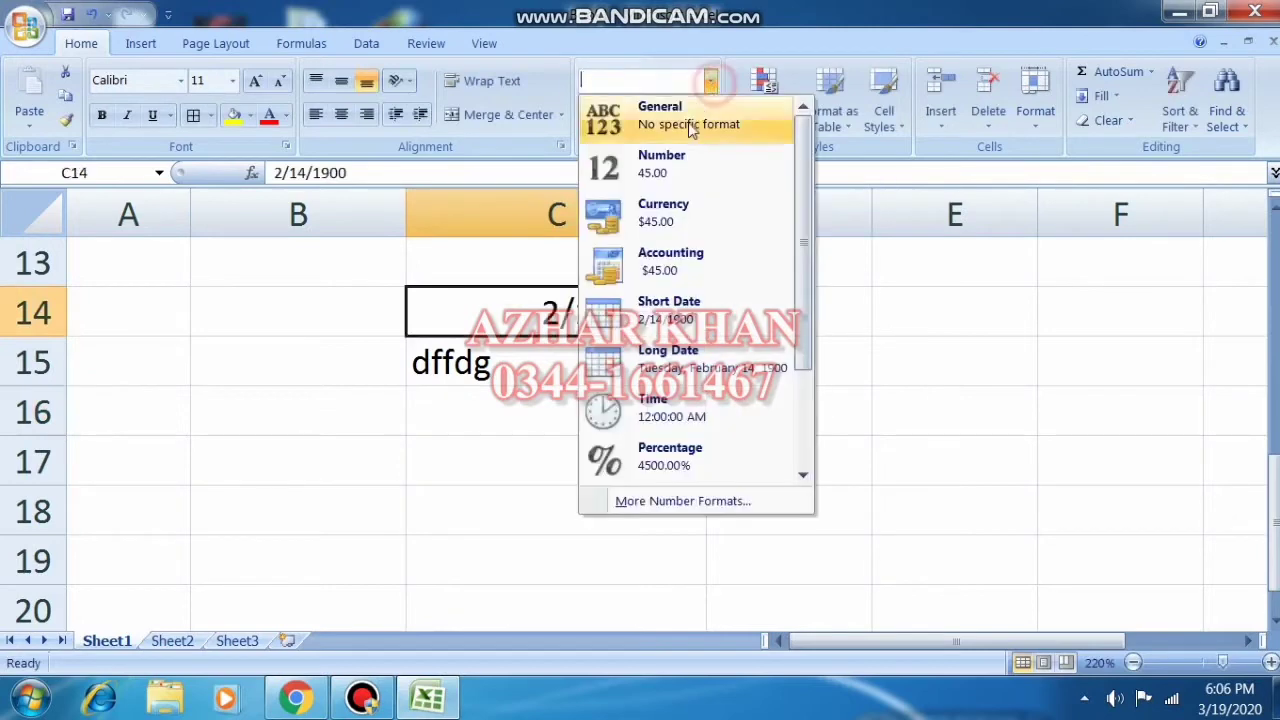
{"action": "left_click", "coordinate": [692, 366]}
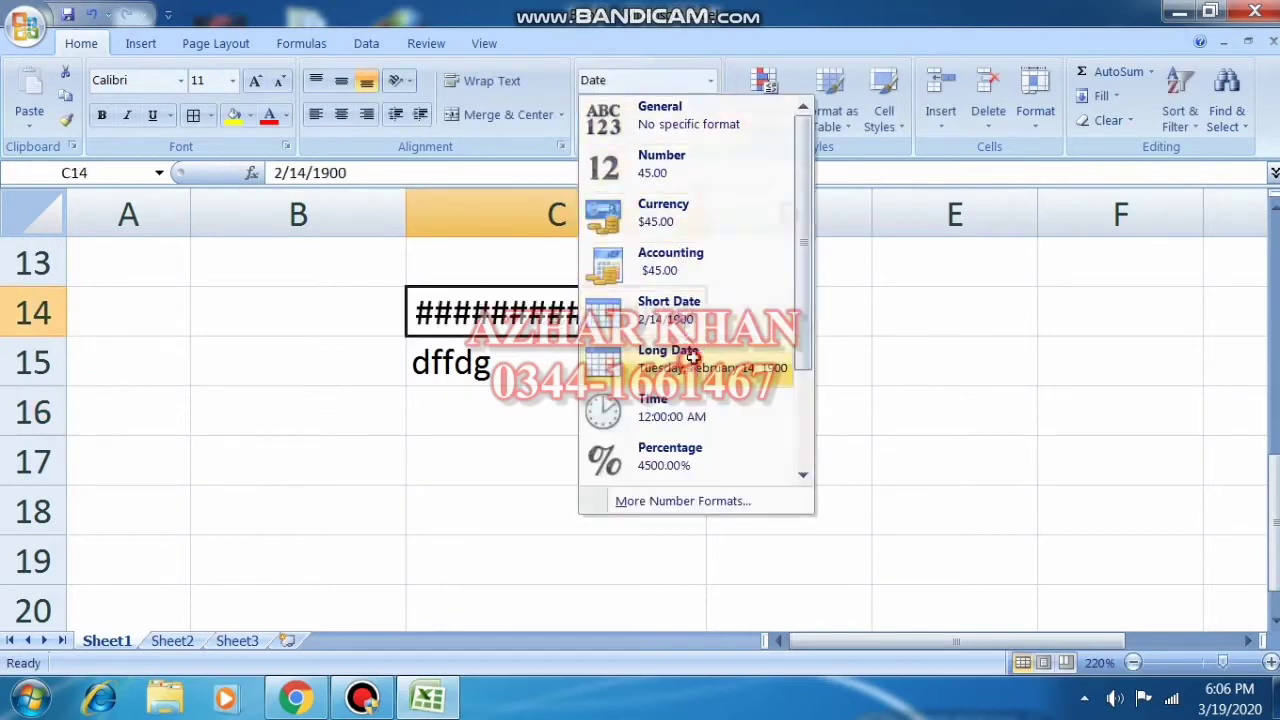
{"action": "left_click", "coordinate": [710, 80]}
{"action": "left_click", "coordinate": [660, 405]}
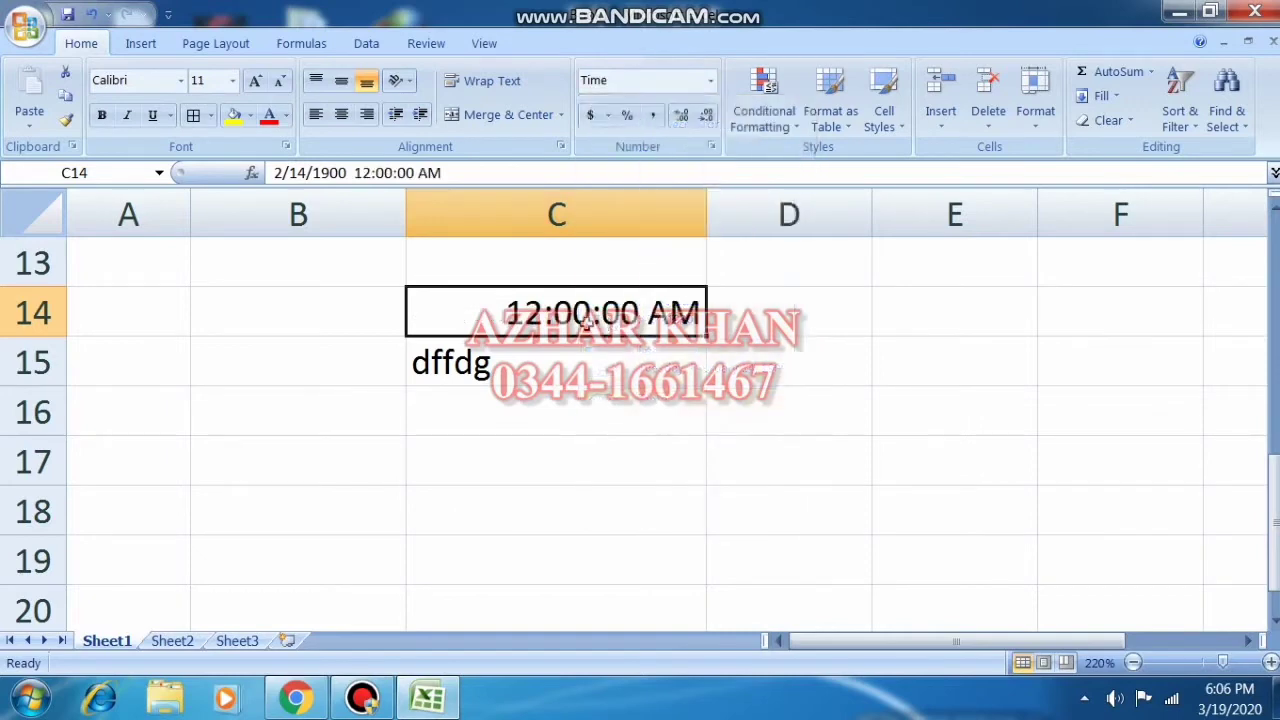
{"action": "type", "text": "45"}
{"action": "key", "text": "Return"}
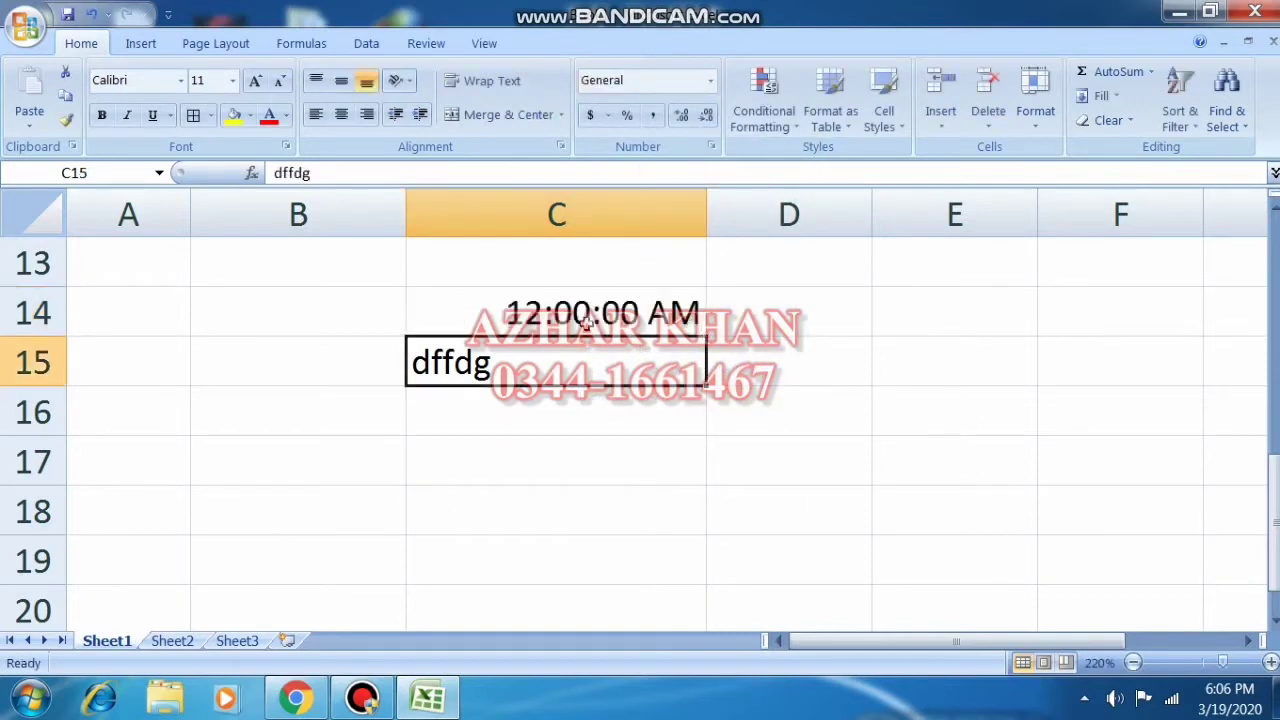
- Format C14 as Percentage and enter 45 in it
{"action": "left_click", "coordinate": [588, 320]}
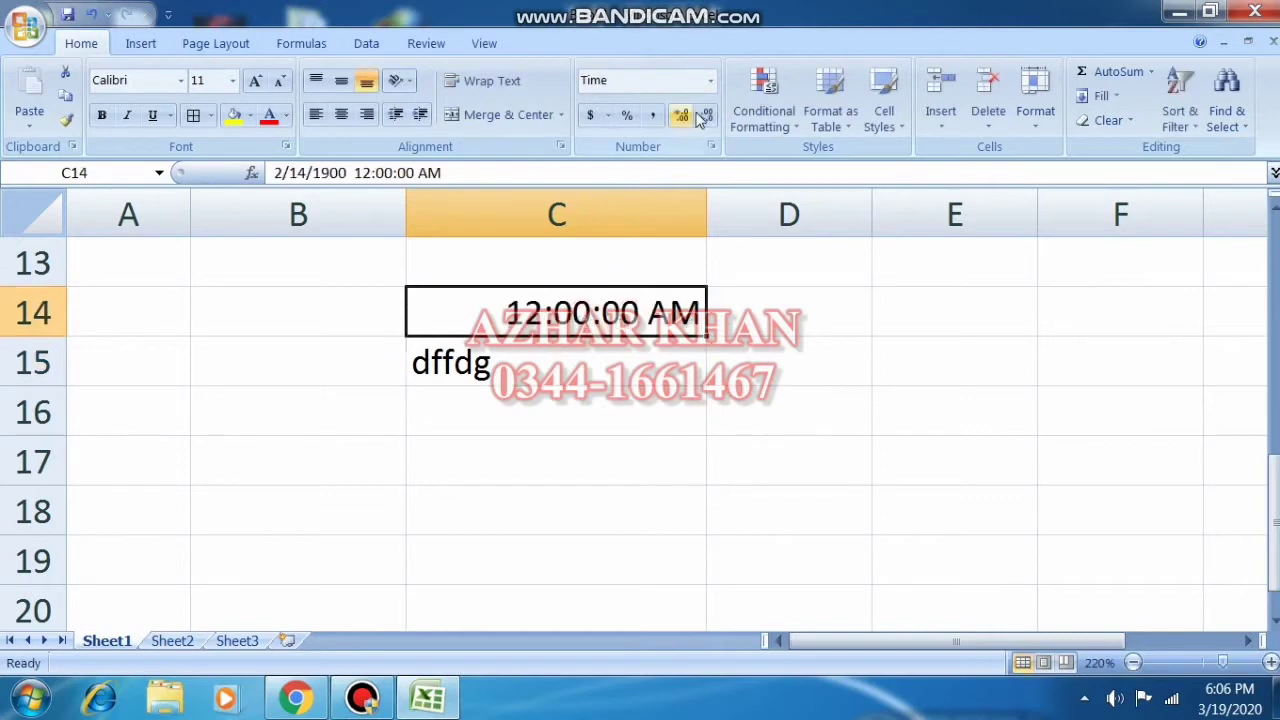
{"action": "left_click", "coordinate": [711, 80]}
{"action": "left_click", "coordinate": [709, 468]}
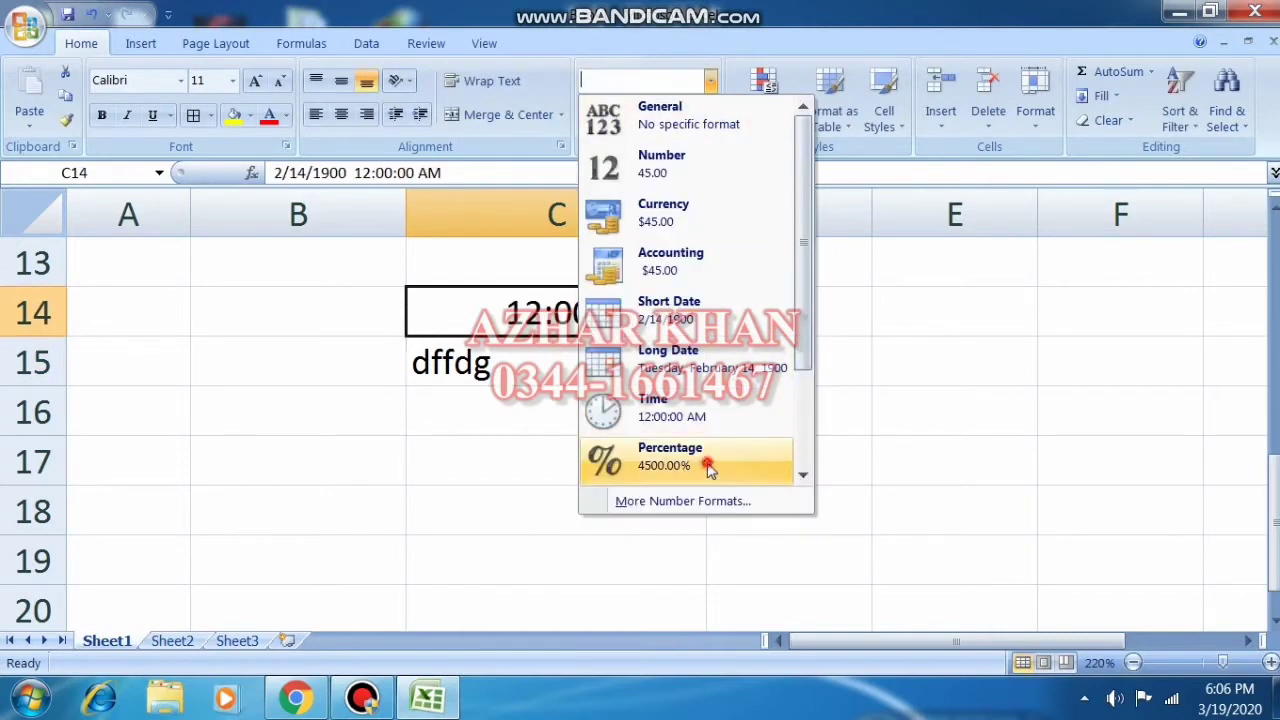
{"action": "key", "text": "BackSpace"}
{"action": "type", "text": "45"}
{"action": "key", "text": "Return"}
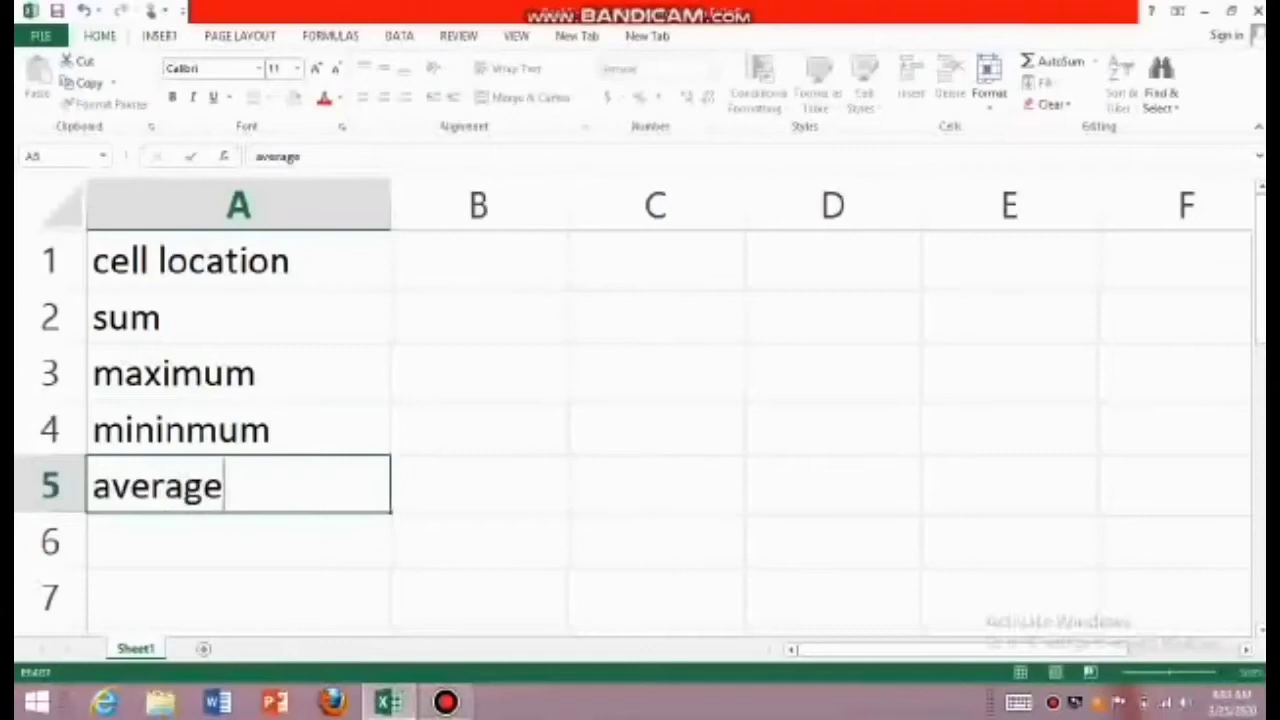
- Commit the average label in A5, and select C3, D3, B3 and C4 in turn to compare cell locations, ending on C3
{"action": "key", "text": "Tab"}
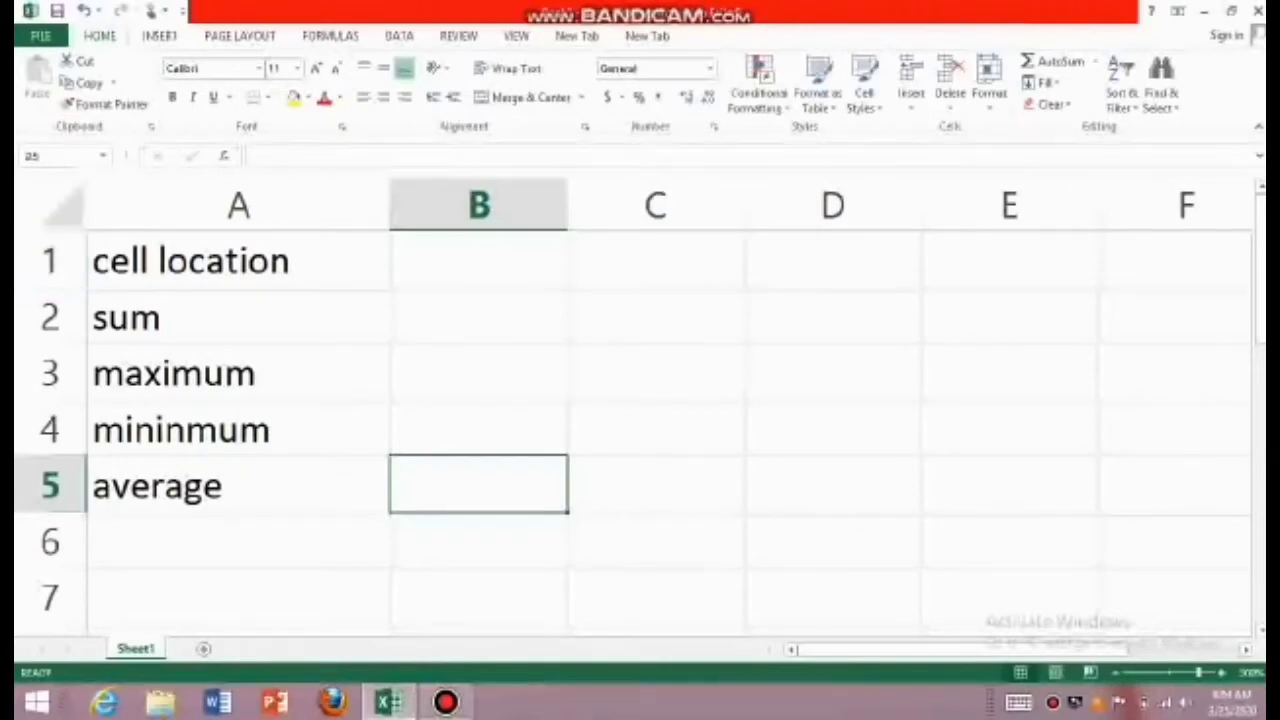
{"action": "left_click", "coordinate": [656, 372]}
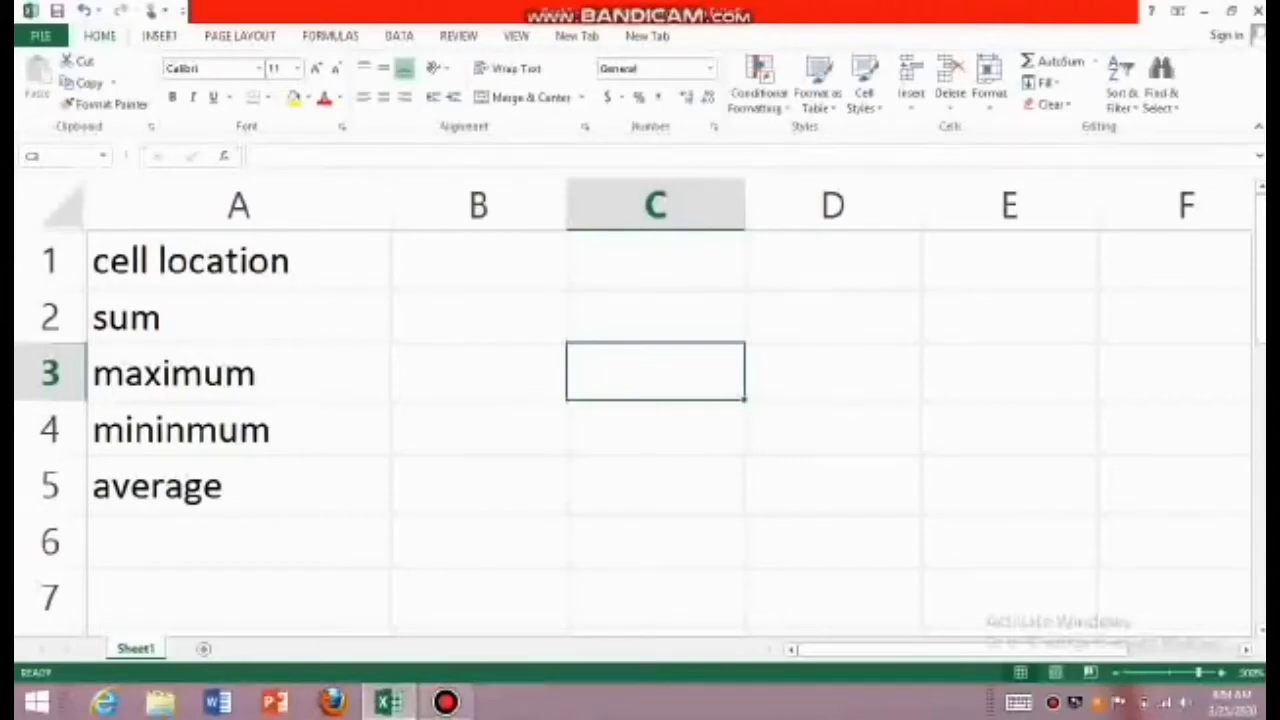
{"action": "left_click", "coordinate": [832, 372]}
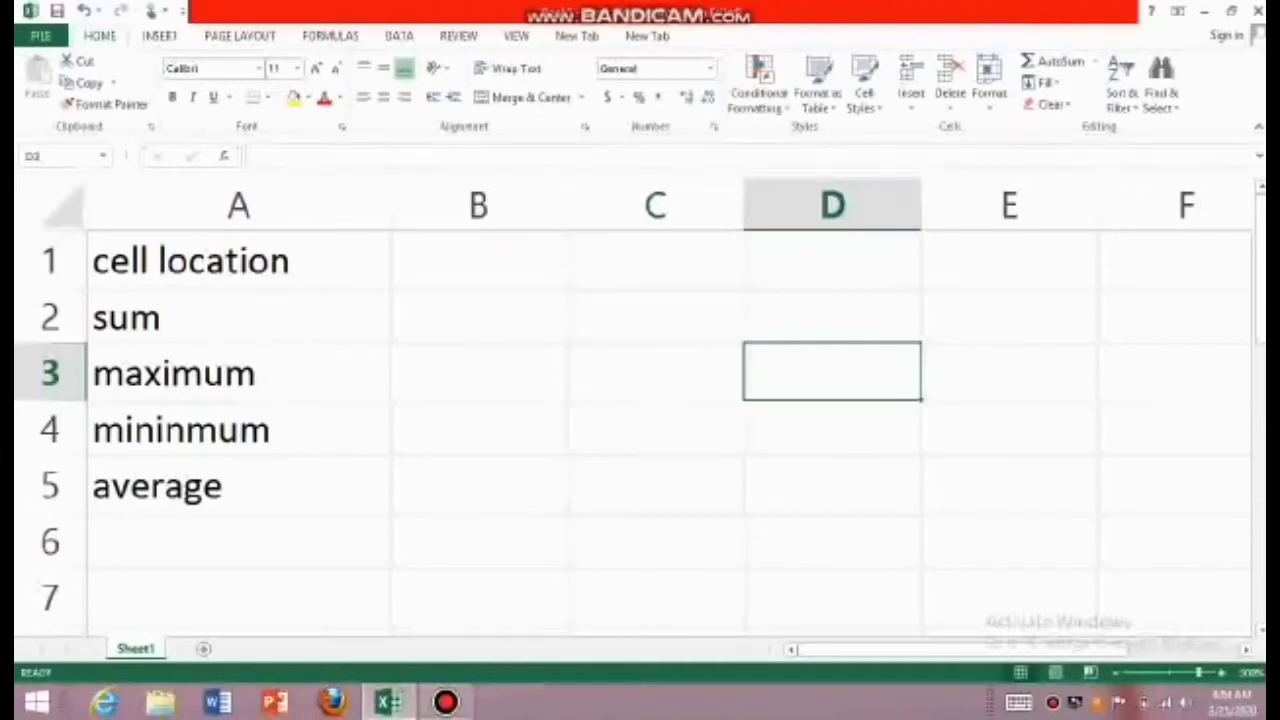
{"action": "left_click", "coordinate": [655, 372]}
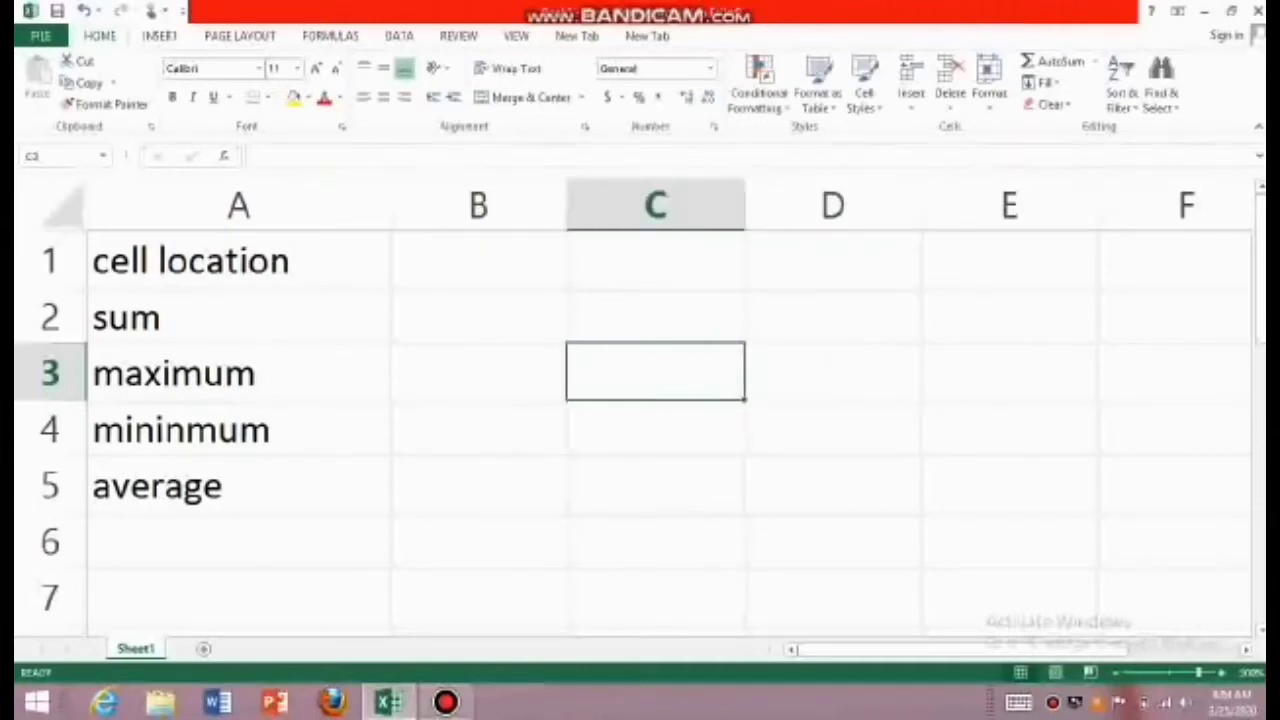
{"action": "left_click", "coordinate": [479, 372]}
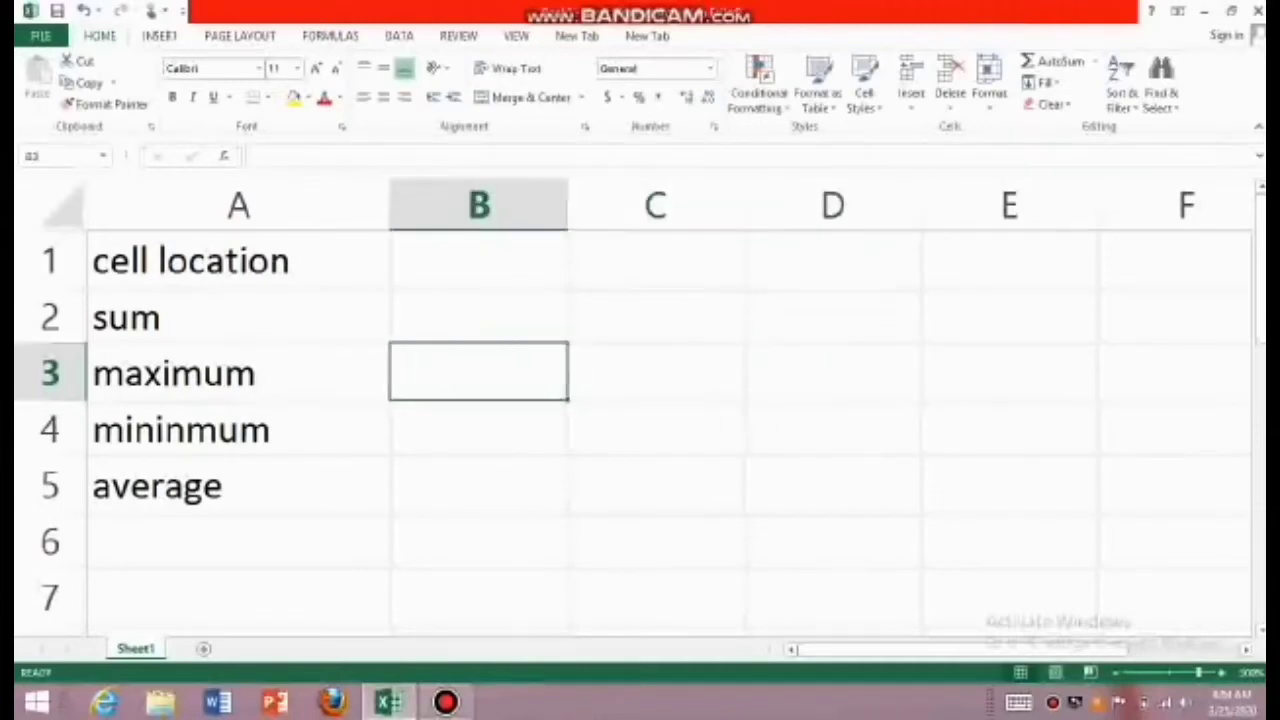
{"action": "left_click", "coordinate": [655, 428]}
{"action": "left_click", "coordinate": [655, 372]}
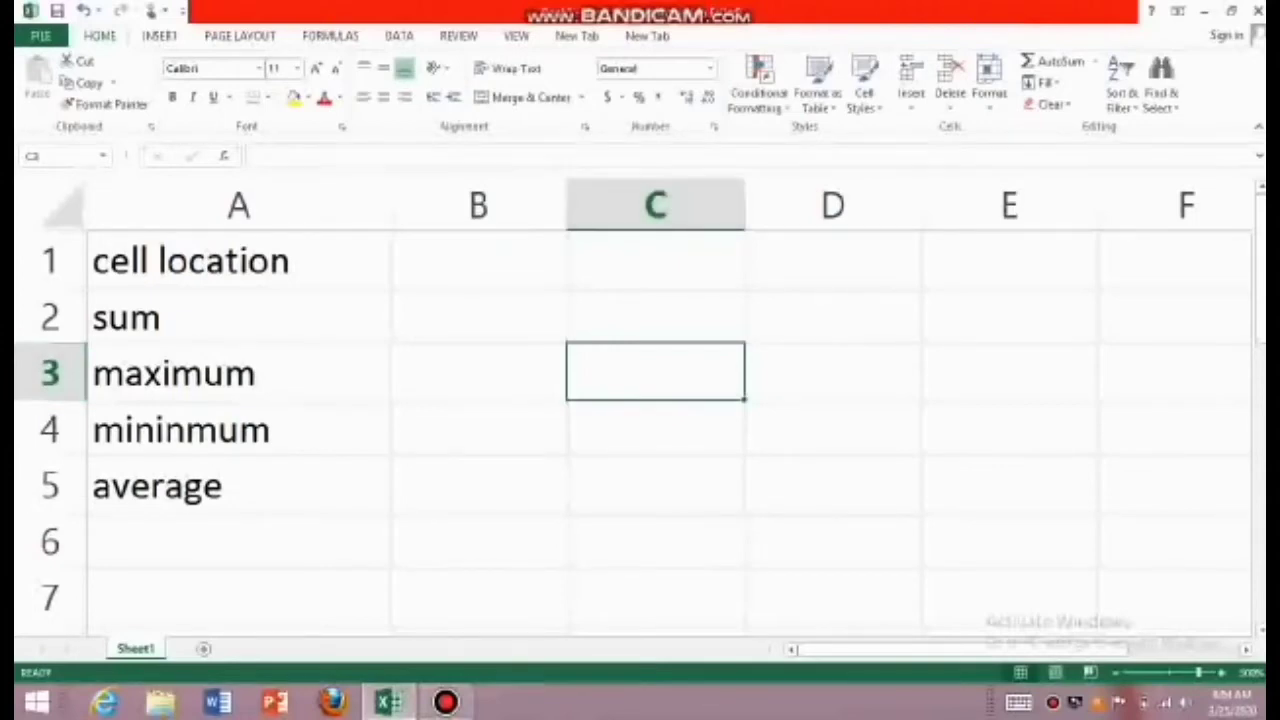
- Write the cell's own address, C3, in cell C3 with a capital letter
{"action": "type", "text": "c3"}
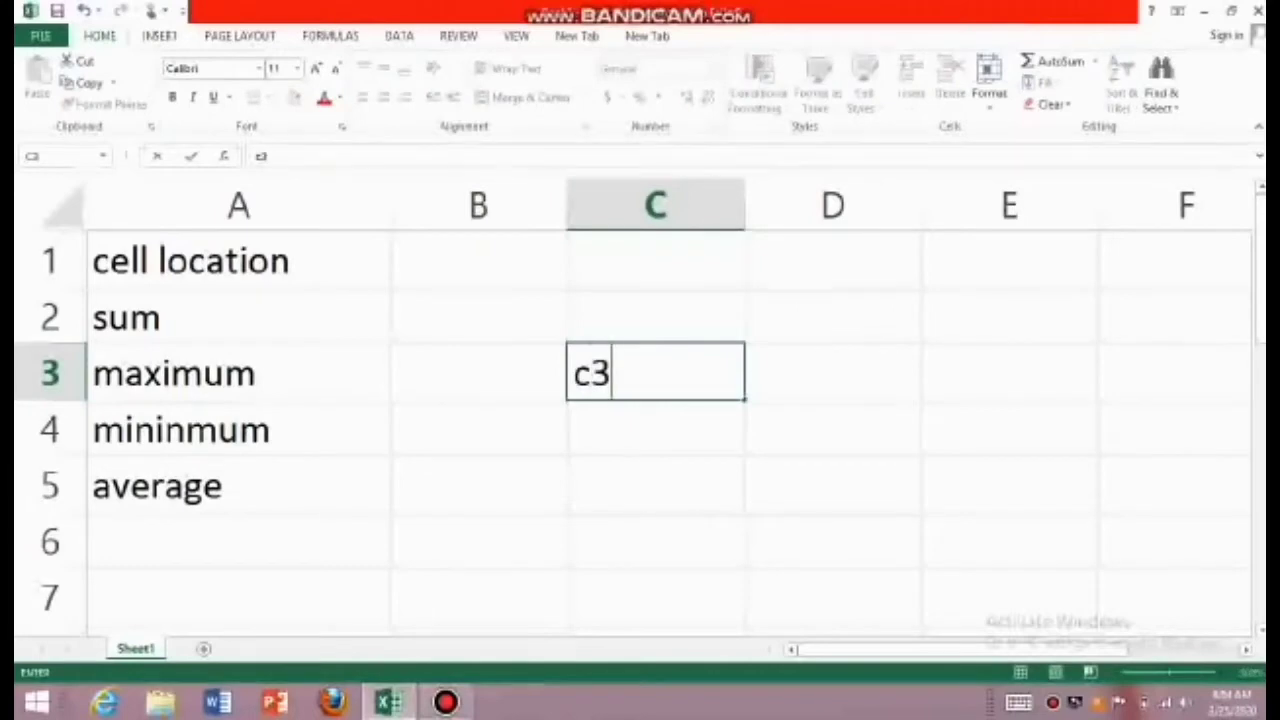
{"action": "key", "text": "BackSpace"}
{"action": "key", "text": "BackSpace"}
{"action": "type", "text": "ce"}
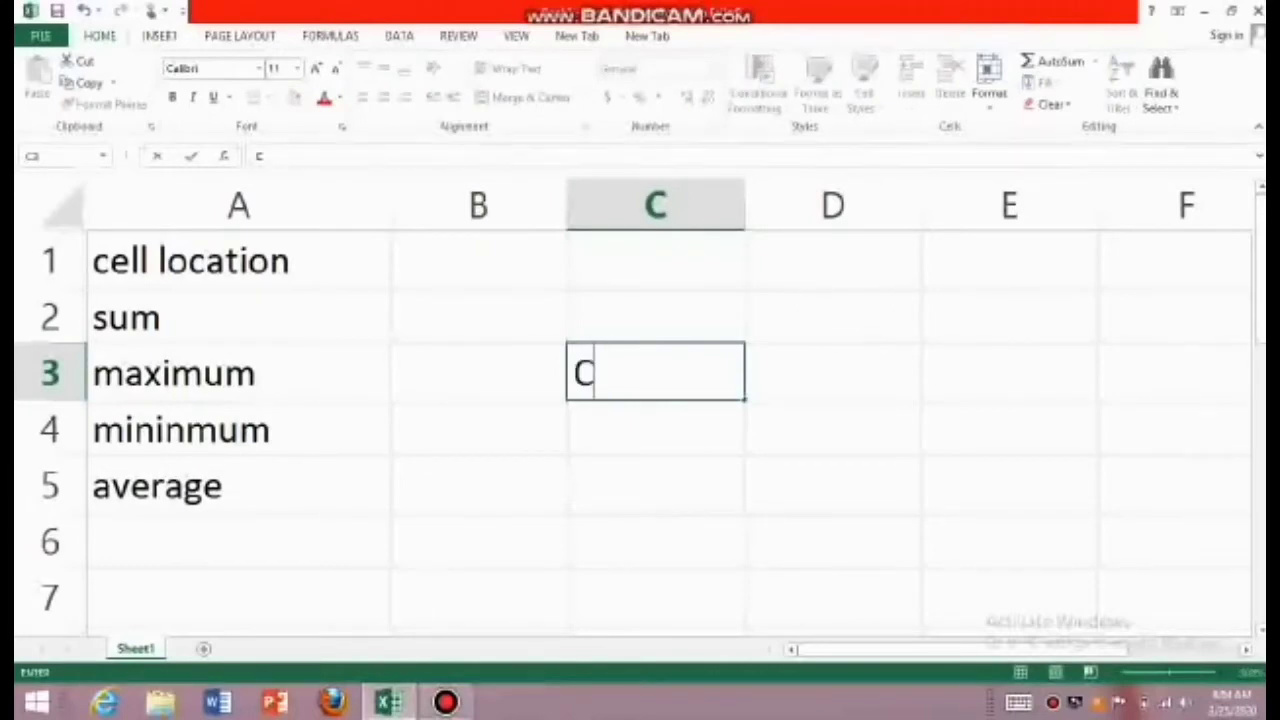
{"action": "key", "text": "BackSpace"}
{"action": "type", "text": "3"}
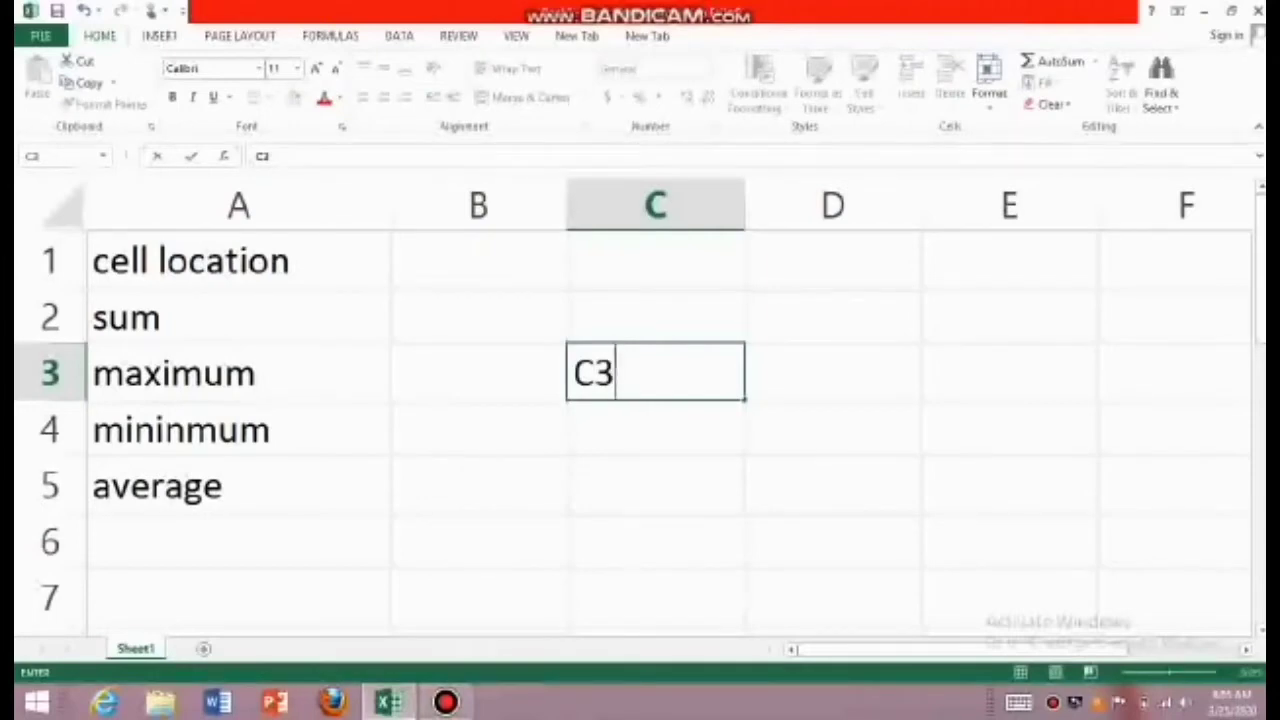
- Write D4 in cell D4 and B5 in cell B5 as examples of their cell addresses
{"action": "left_click", "coordinate": [832, 429]}
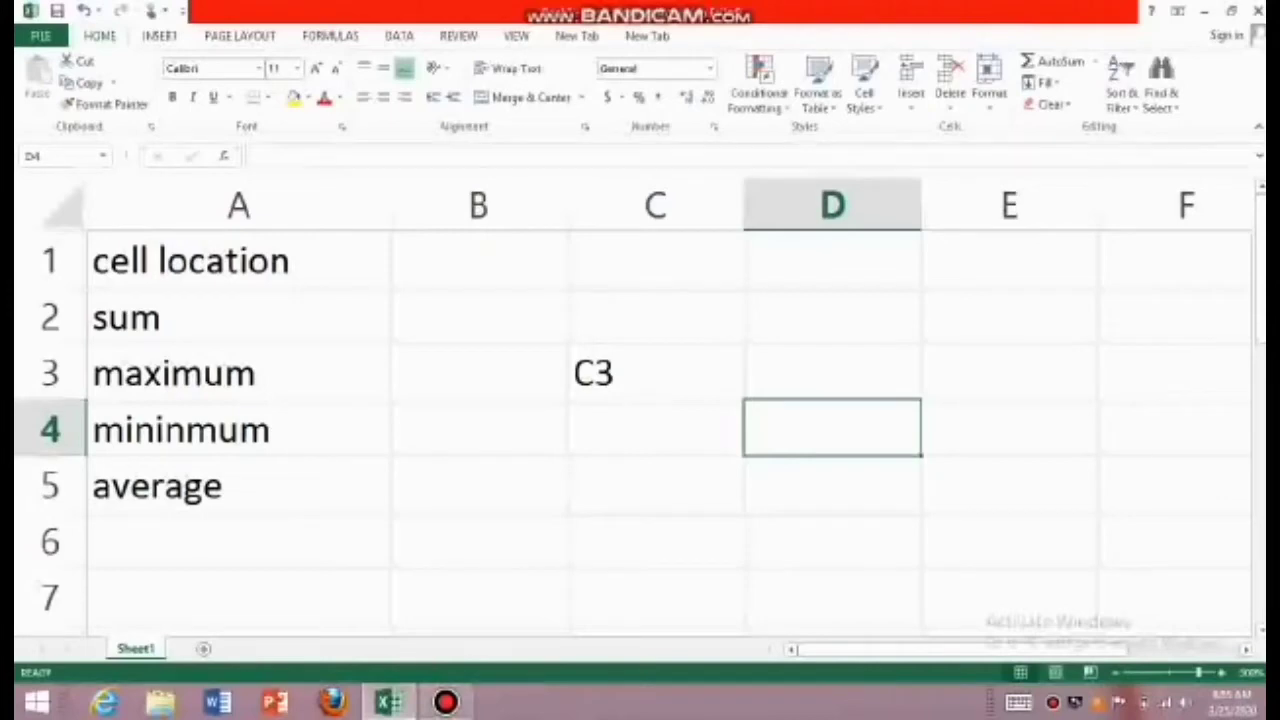
{"action": "type", "text": "D4"}
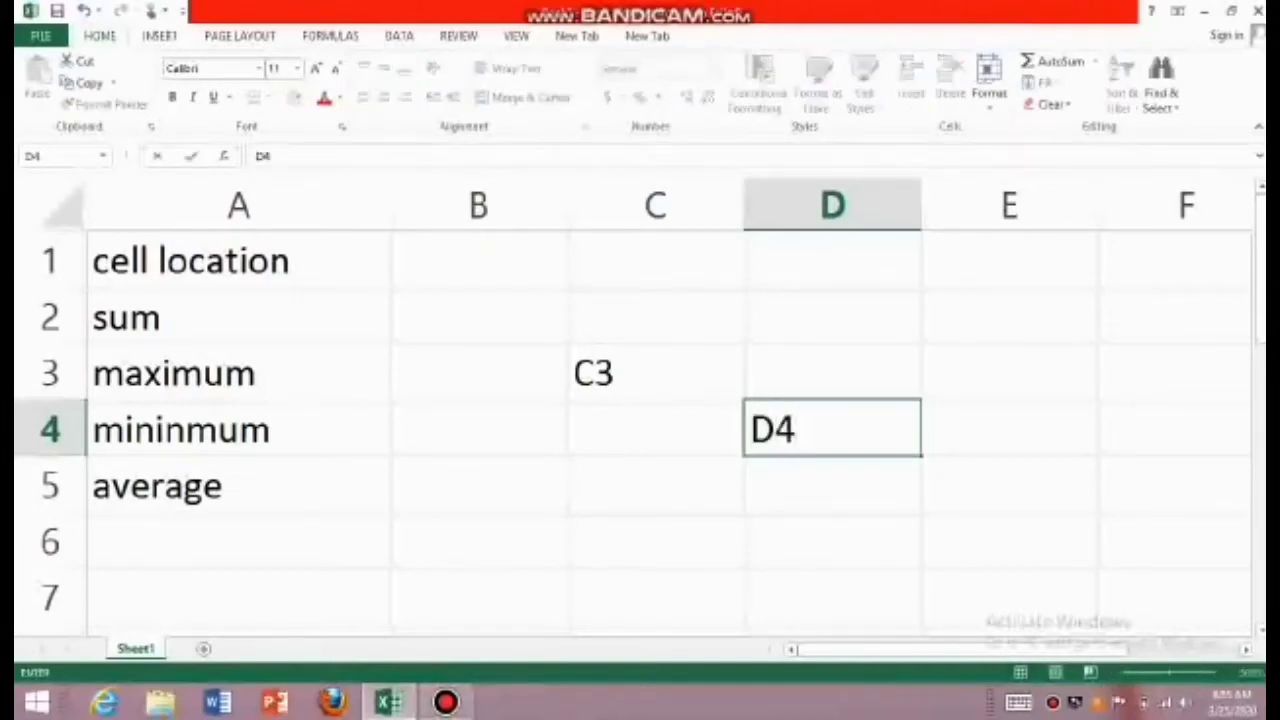
{"action": "key", "text": "Return"}
{"action": "key", "text": "super+c"}
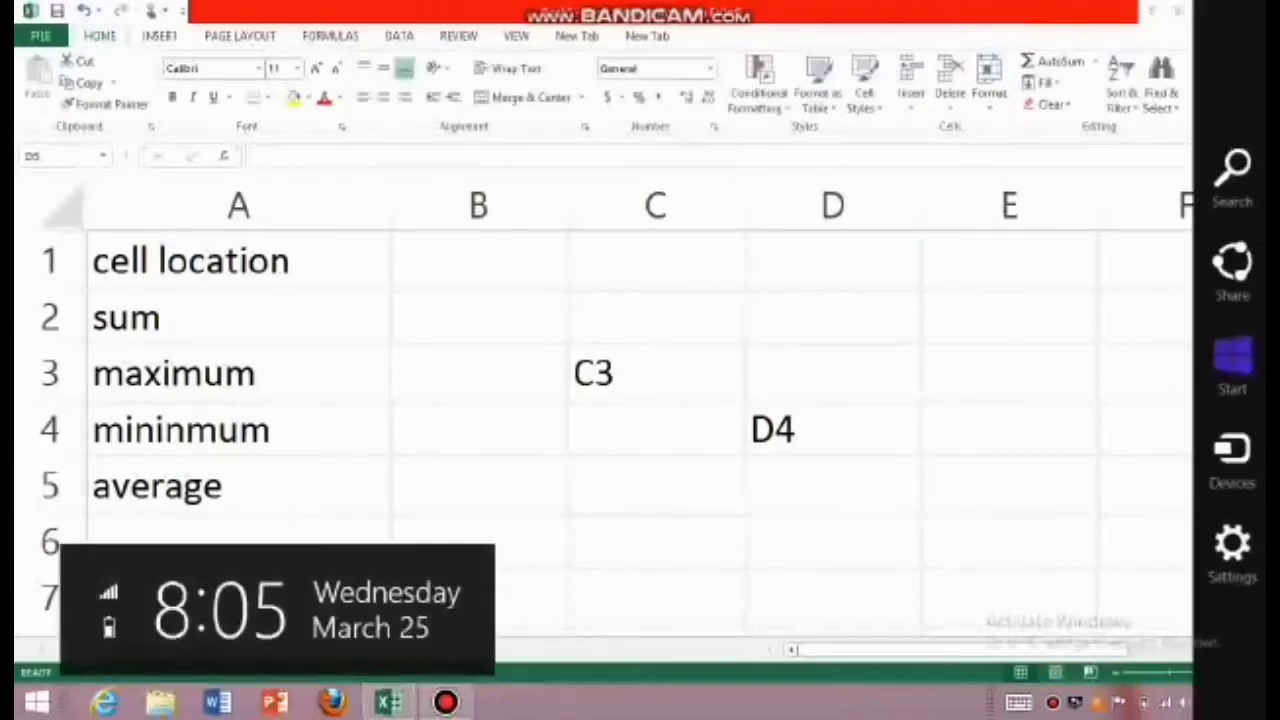
{"action": "left_click", "coordinate": [479, 485]}
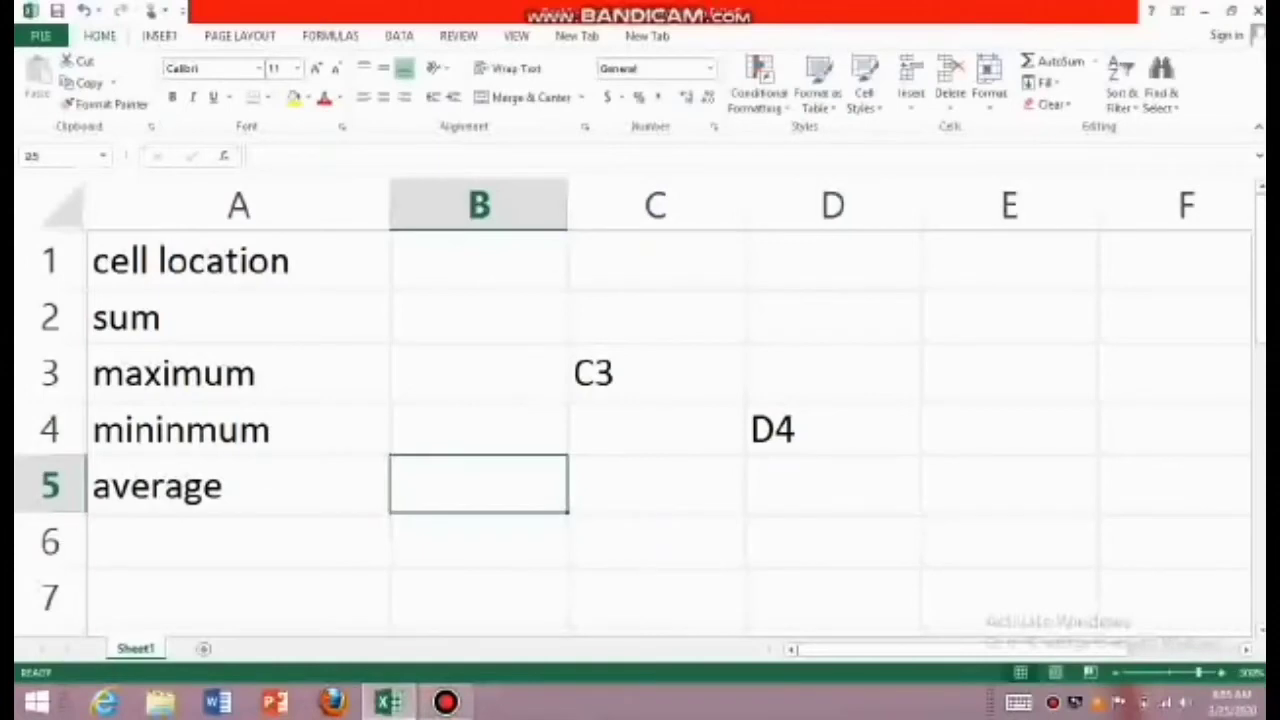
{"action": "type", "text": "B"}
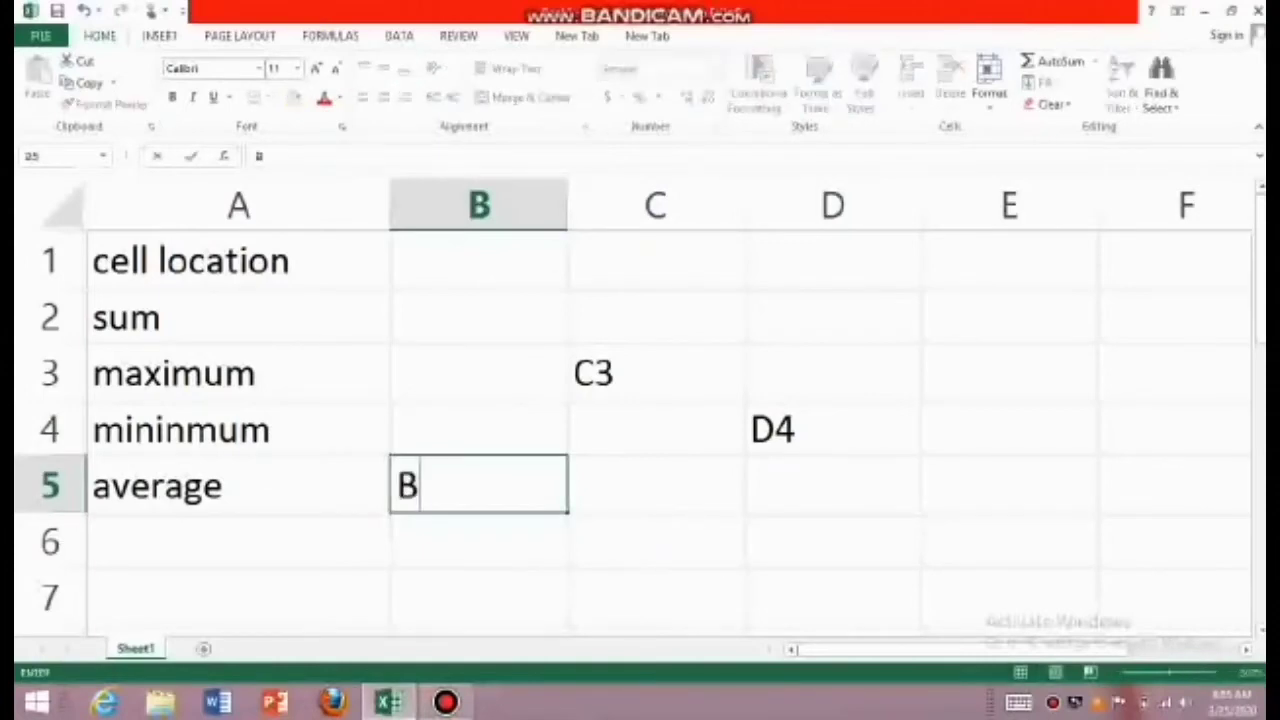
{"action": "type", "text": "5"}
{"action": "left_click", "coordinate": [655, 541]}
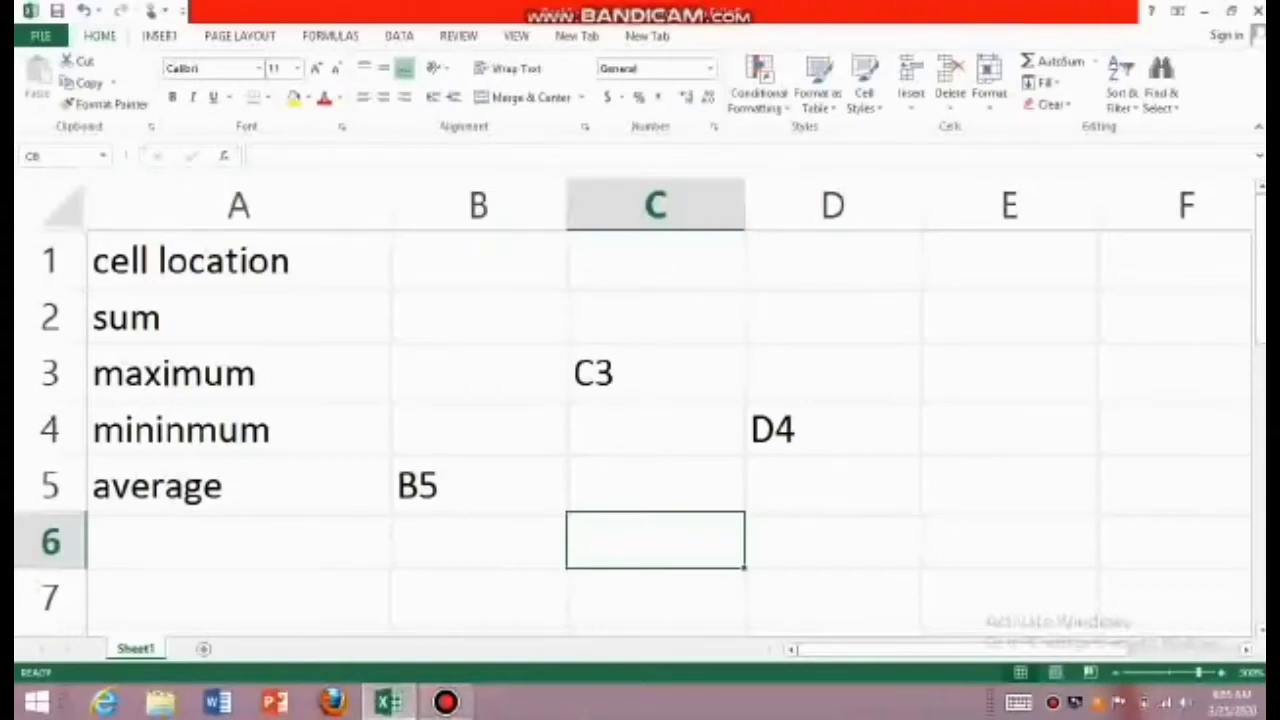
- Write the cell's own address, C5, in cell C5
{"action": "left_click", "coordinate": [832, 541]}
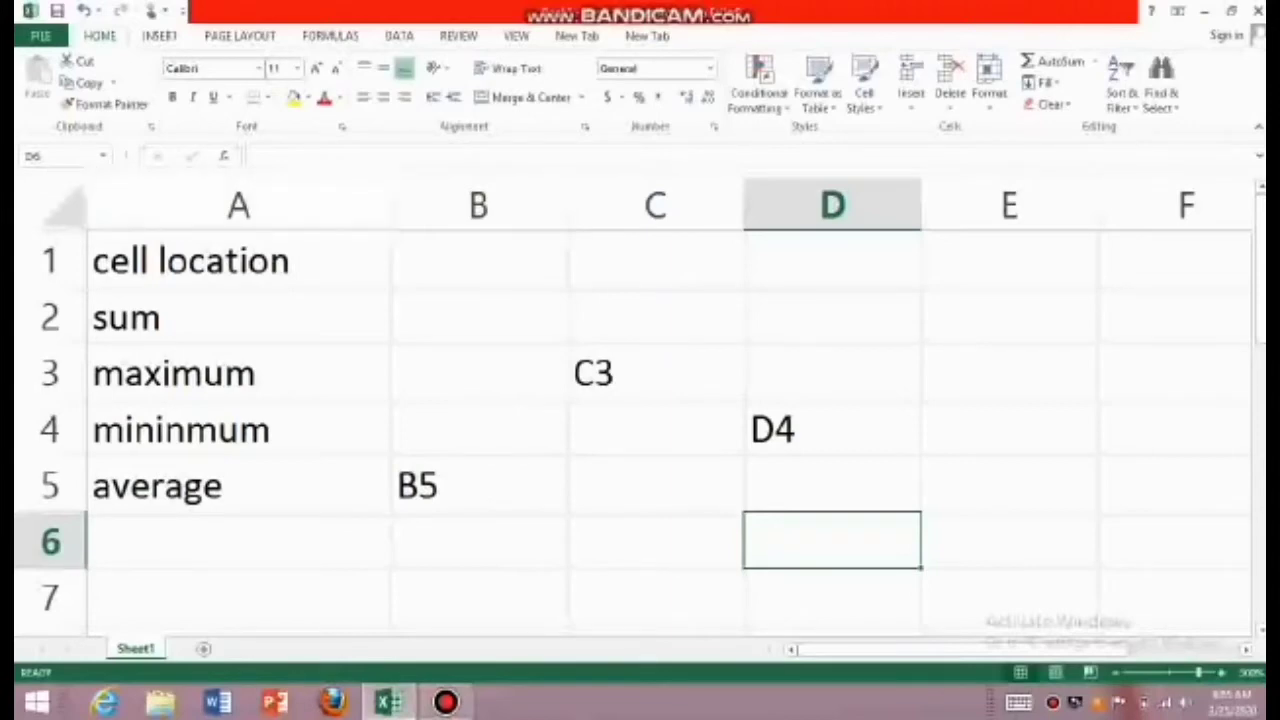
{"action": "left_click", "coordinate": [655, 485]}
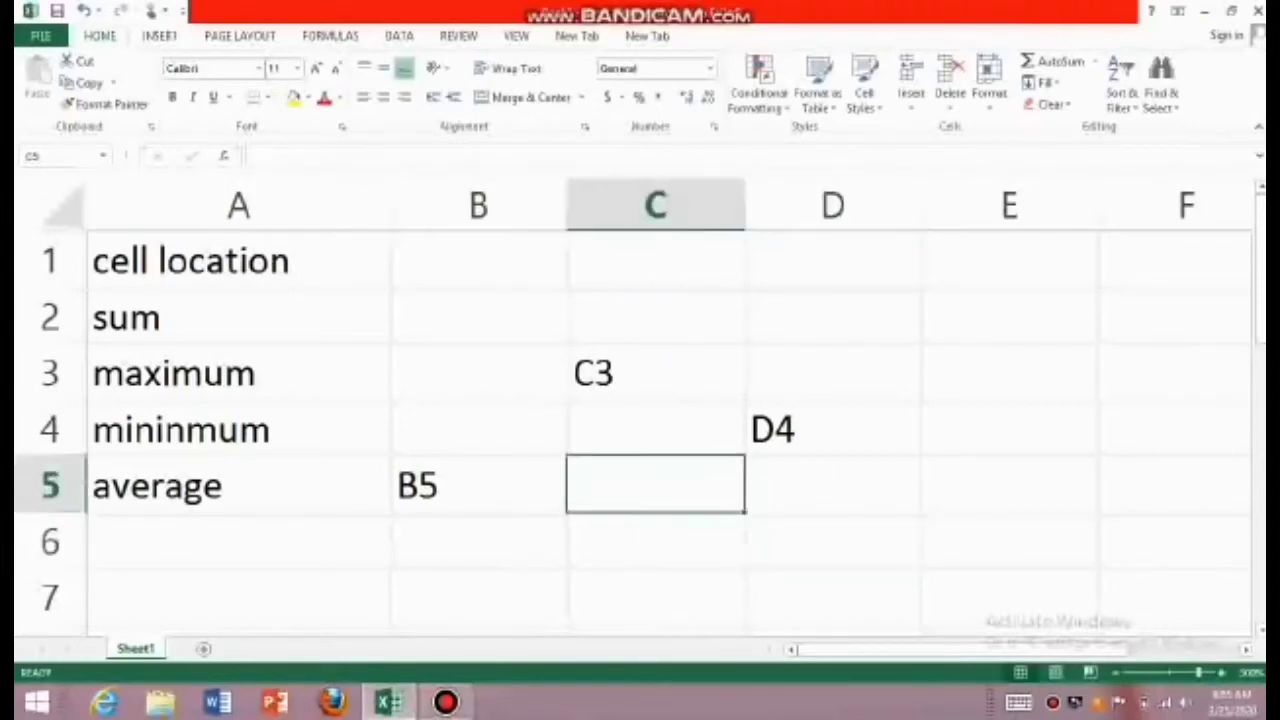
{"action": "type", "text": "C3"}
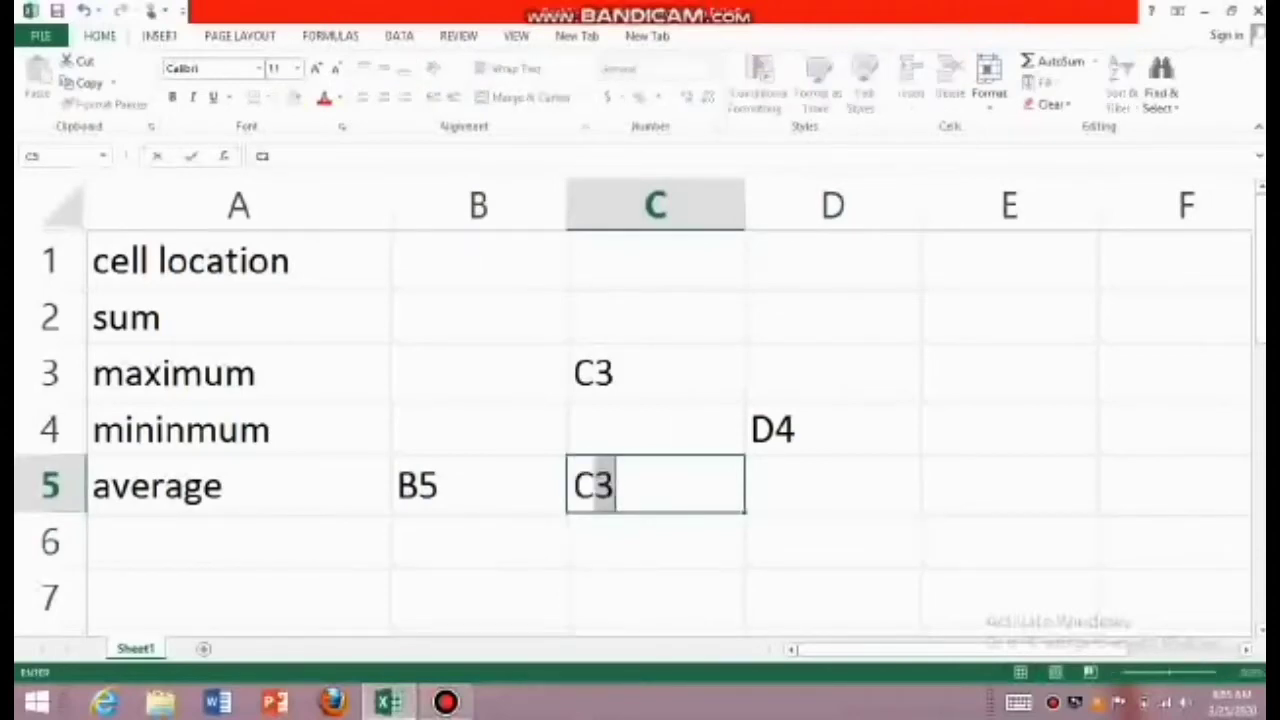
{"action": "type", "text": "5"}
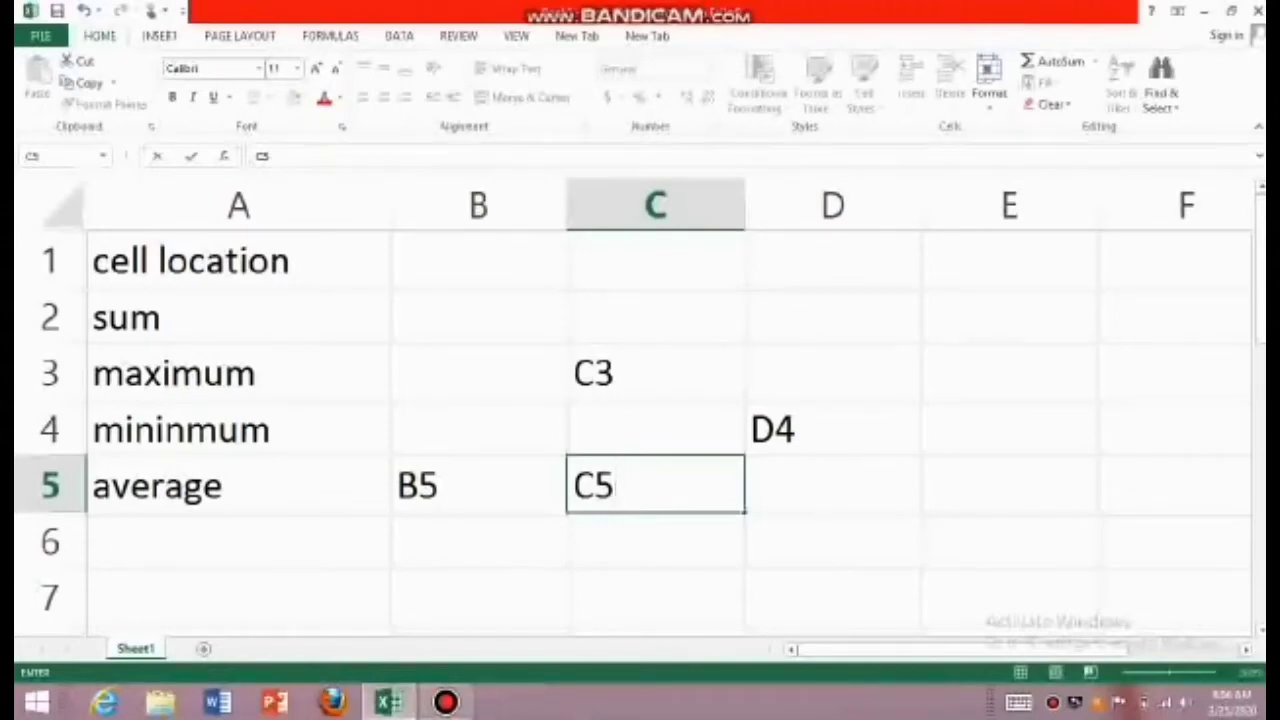
- Clear the example addresses from the range B2:D6
{"action": "left_click", "coordinate": [478, 317]}
{"action": "left_click_drag", "start_coordinate": [478, 317], "coordinate": [833, 541]}
{"action": "key", "text": "Delete"}
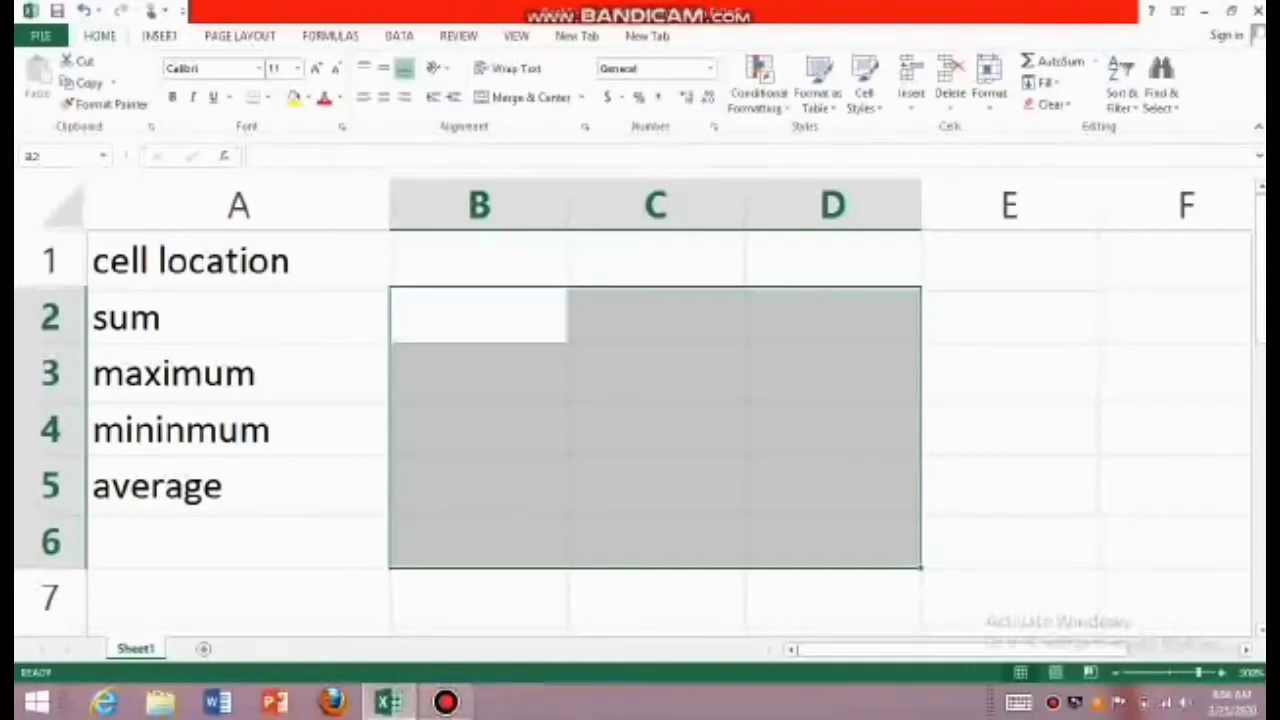
{"action": "left_click", "coordinate": [655, 372]}
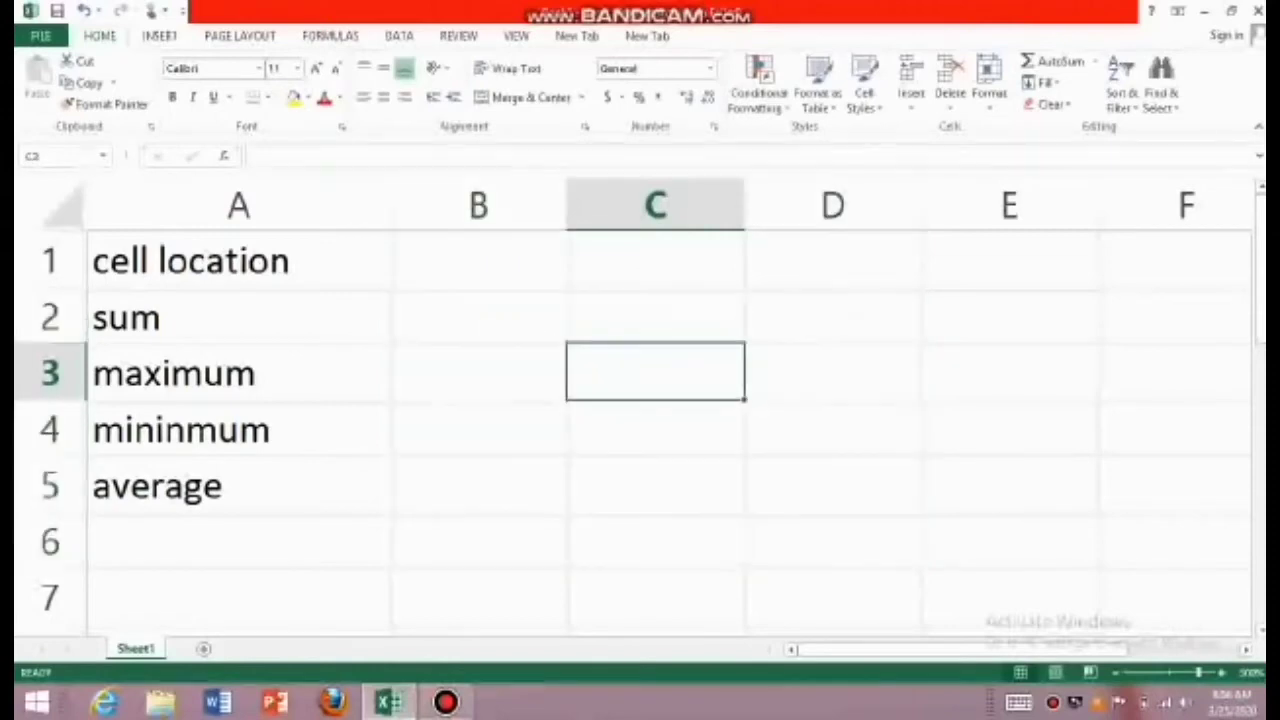
{"action": "left_click", "coordinate": [478, 316]}
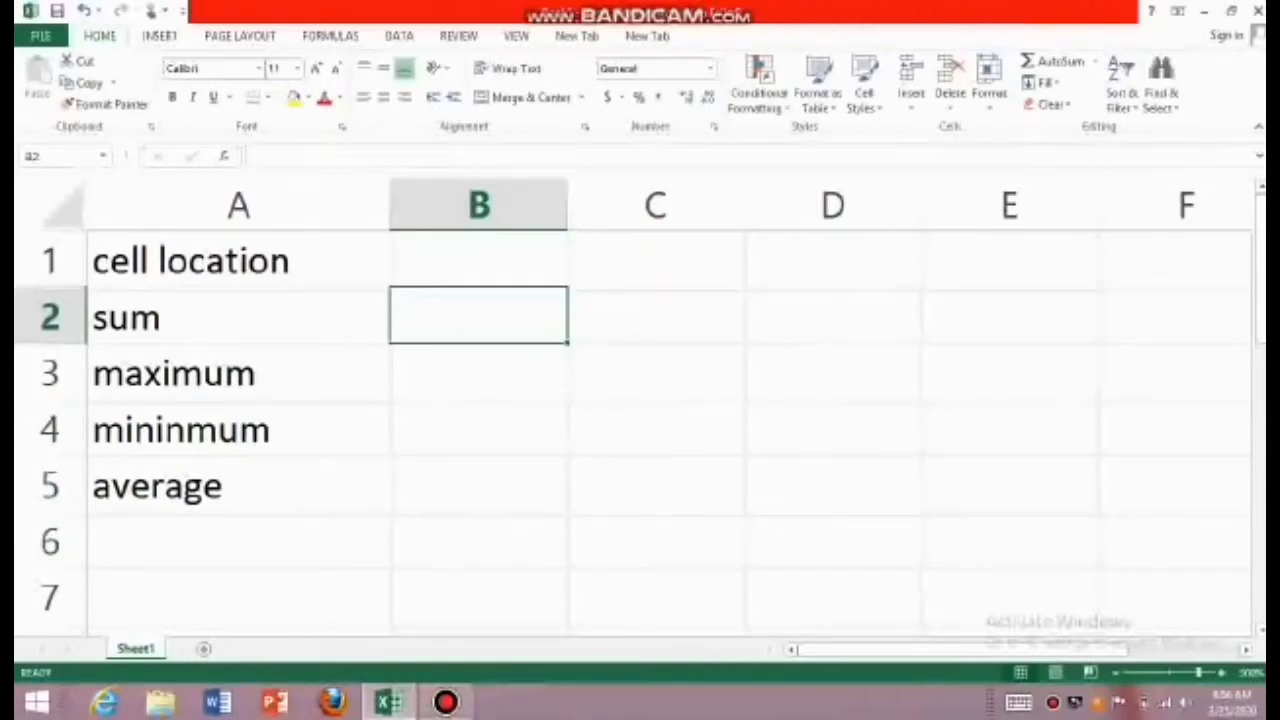
{"action": "left_click", "coordinate": [656, 373]}
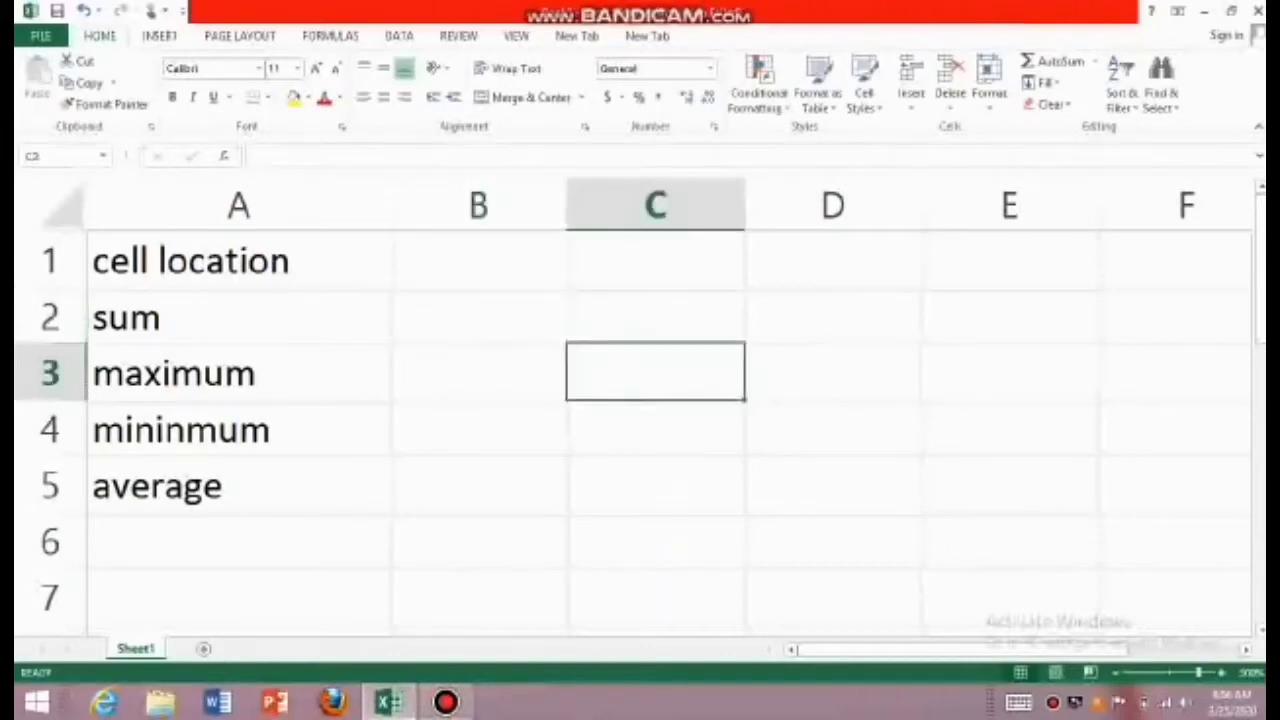
{"action": "left_click", "coordinate": [479, 316]}
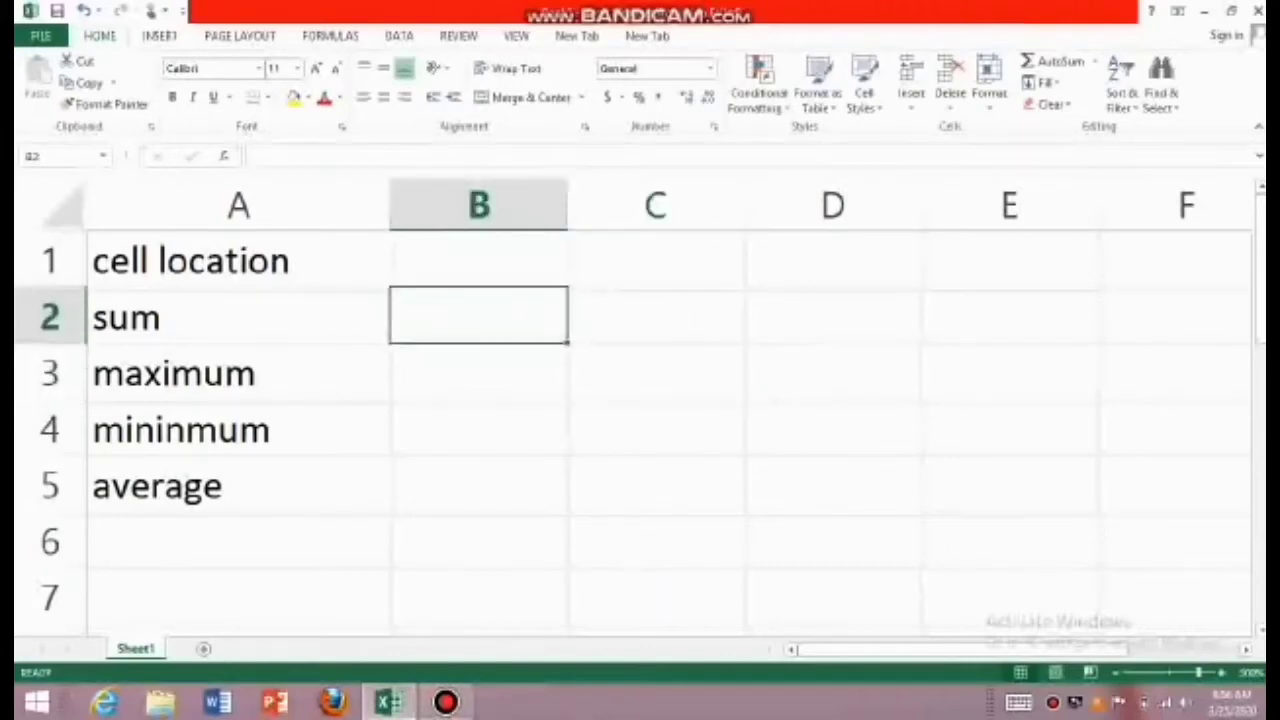
- Enter the sample numbers 23, 45 and 56 in C2, D2 and E2
{"action": "left_click", "coordinate": [656, 316]}
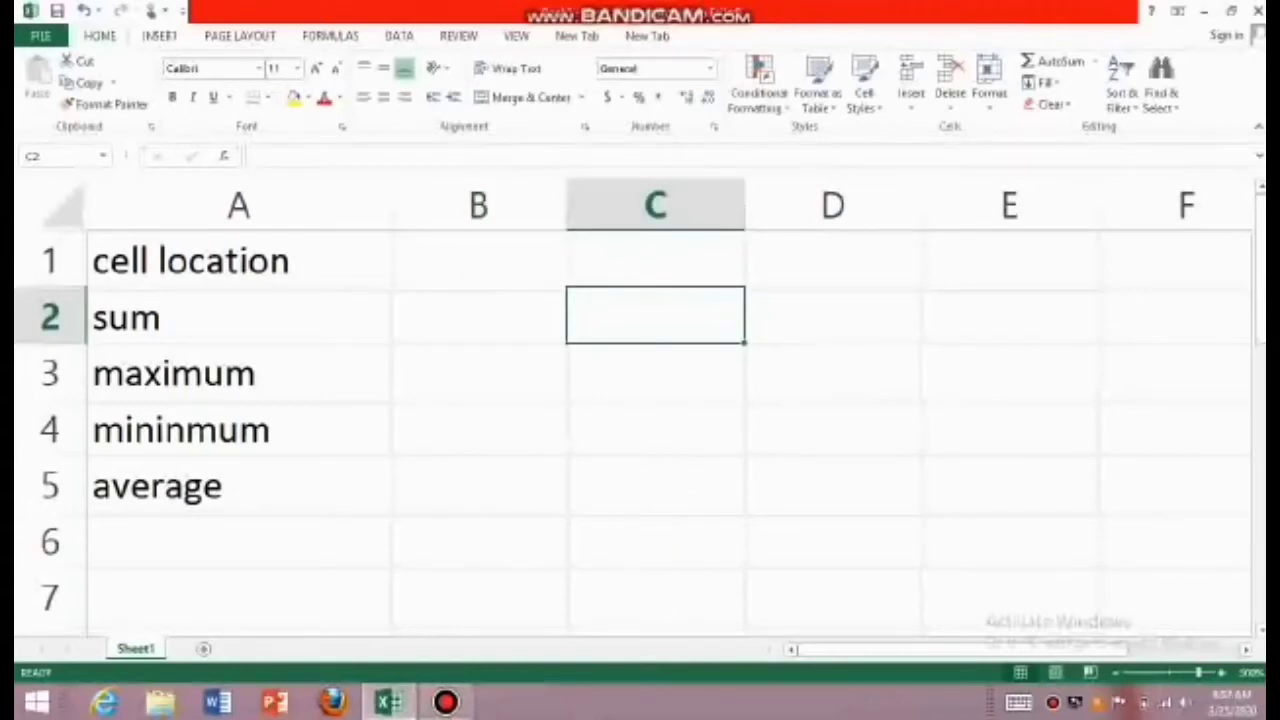
{"action": "type", "text": "23"}
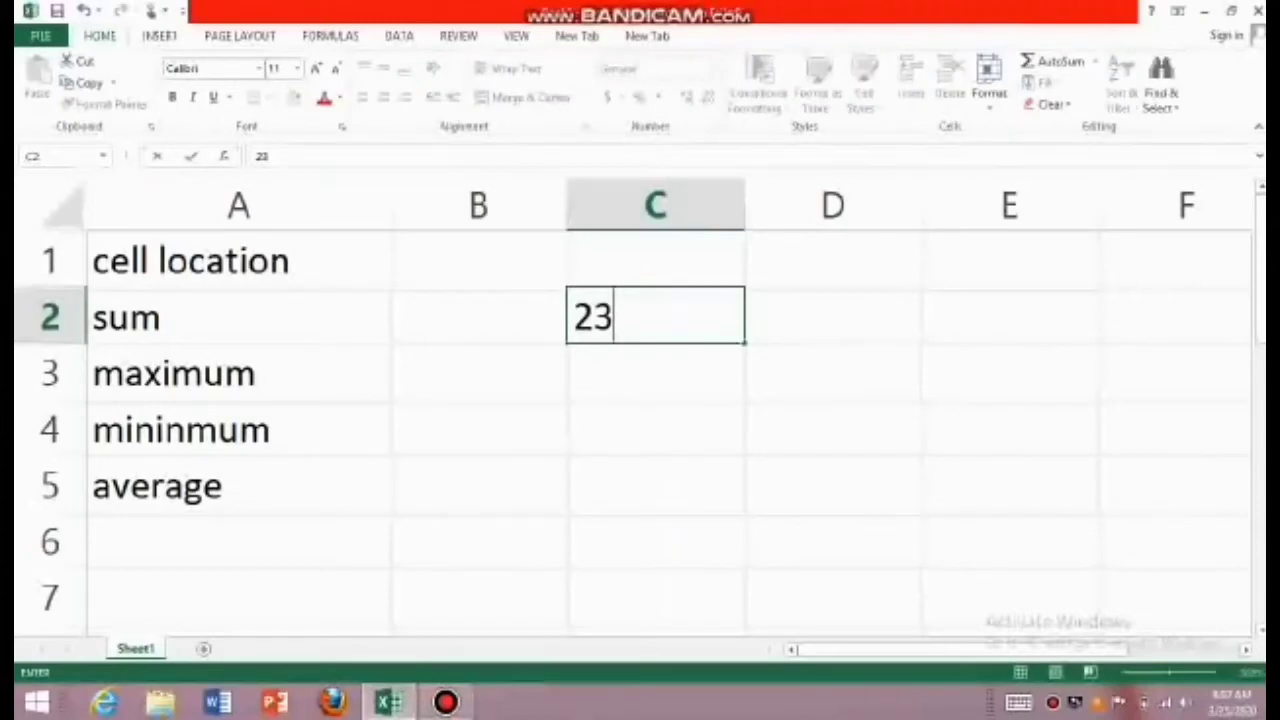
{"action": "key", "text": "Tab"}
{"action": "type", "text": "45"}
{"action": "key", "text": "Tab"}
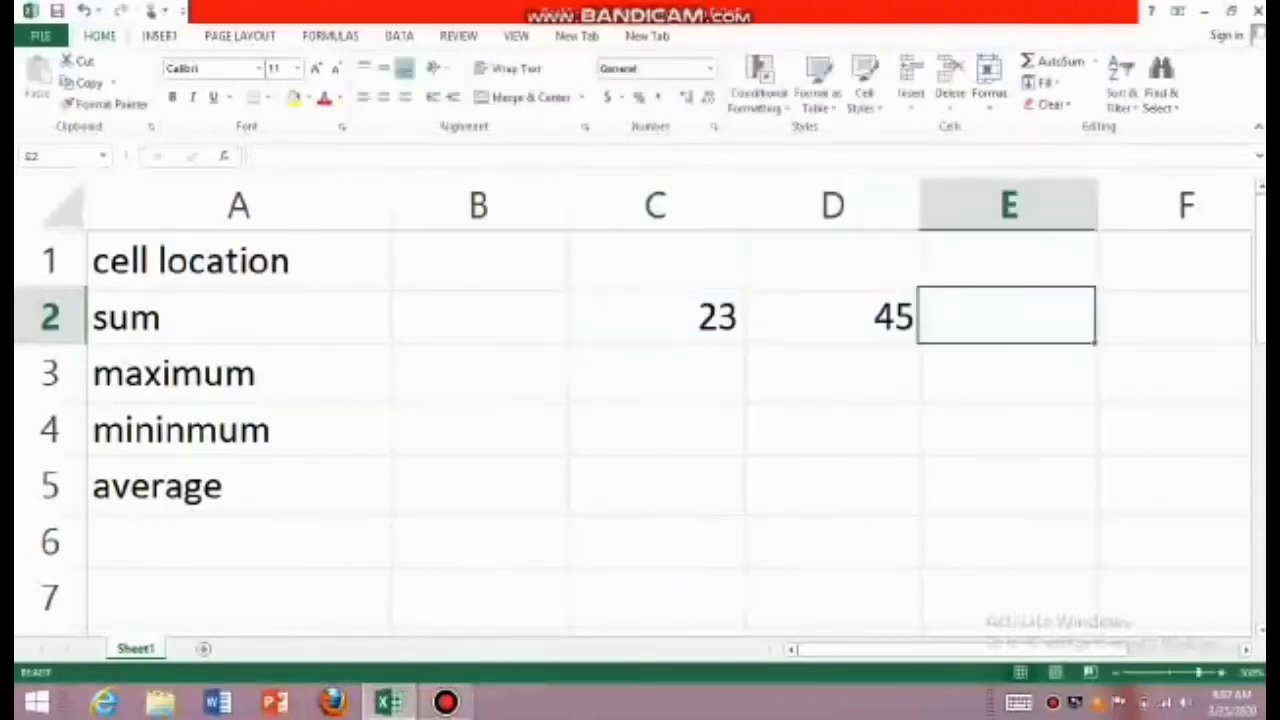
{"action": "type", "text": "56"}
{"action": "key", "text": "Right"}
- Enter 34 in C3, 54 in C4 and 56 in D4
{"action": "key", "text": "Left"}
{"action": "key", "text": "Left"}
{"action": "key", "text": "Left"}
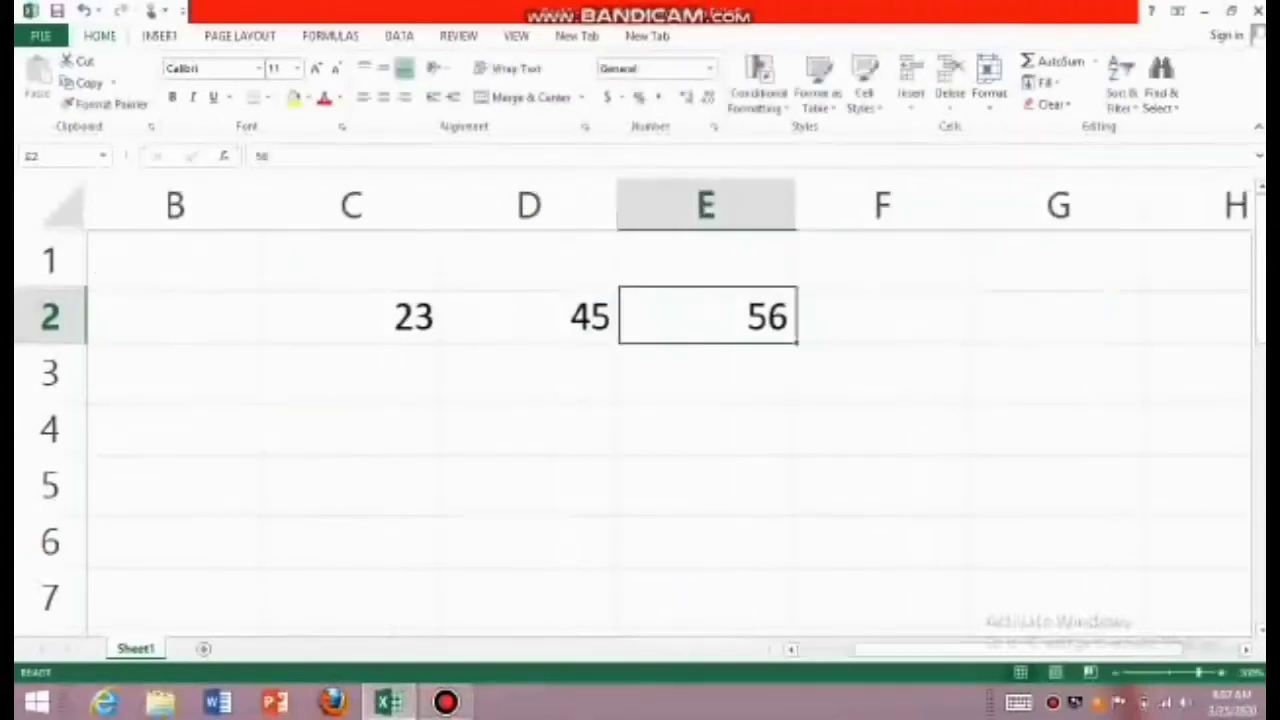
{"action": "key", "text": "Down"}
{"action": "type", "text": "34"}
{"action": "key", "text": "Return"}
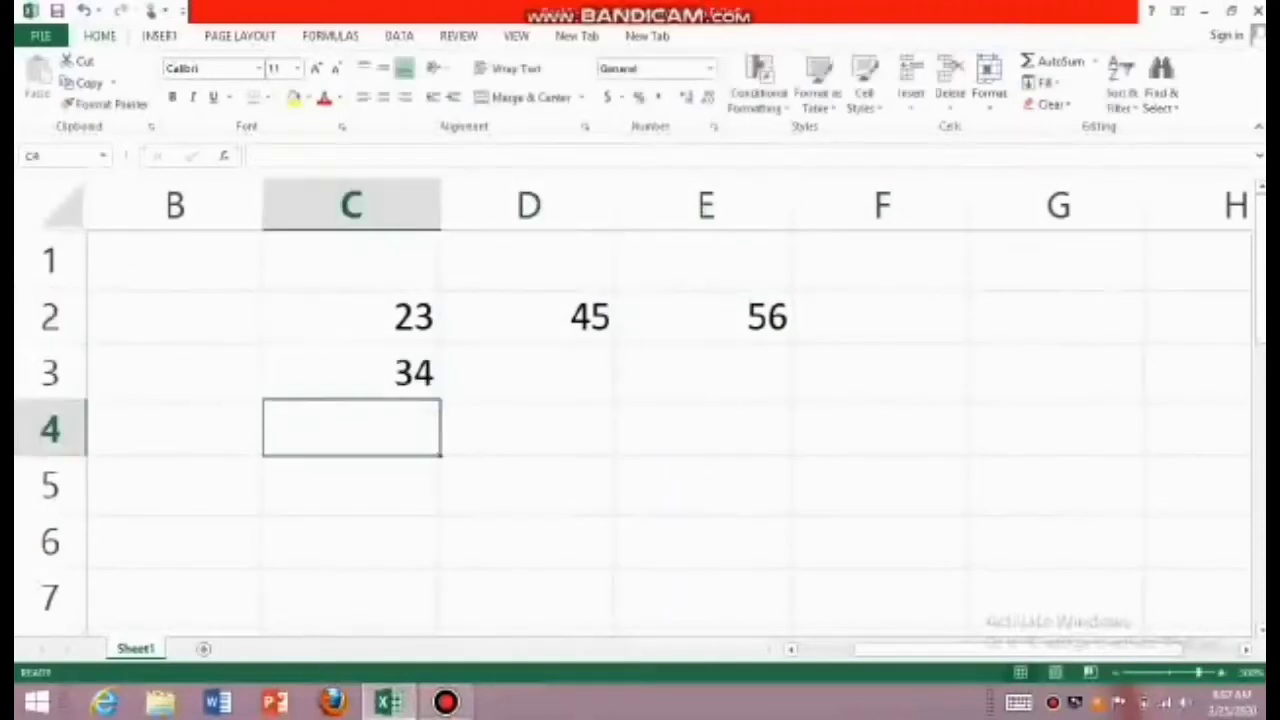
{"action": "type", "text": "54"}
{"action": "key", "text": "Tab"}
{"action": "type", "text": "56"}
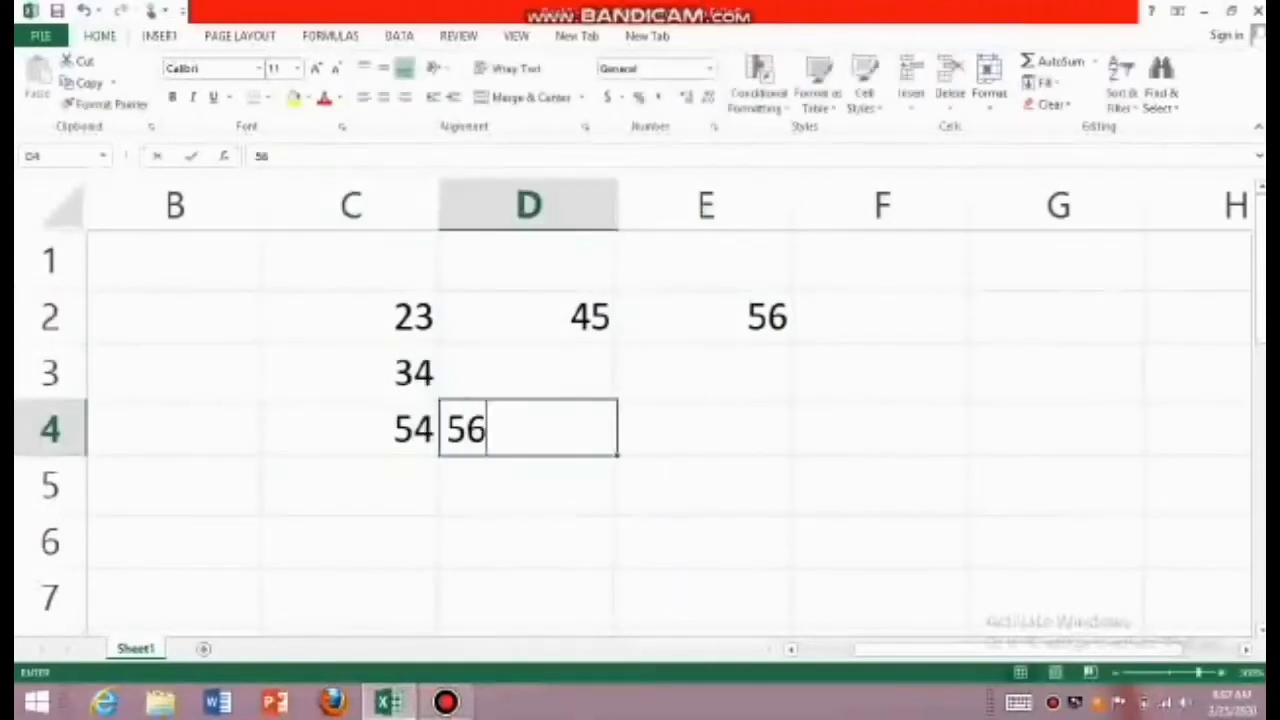
{"action": "key", "text": "Right"}
- Enter 34 in D3 and 44 in E3 to fill the middle row of numbers
{"action": "key", "text": "Up"}
{"action": "key", "text": "Left"}
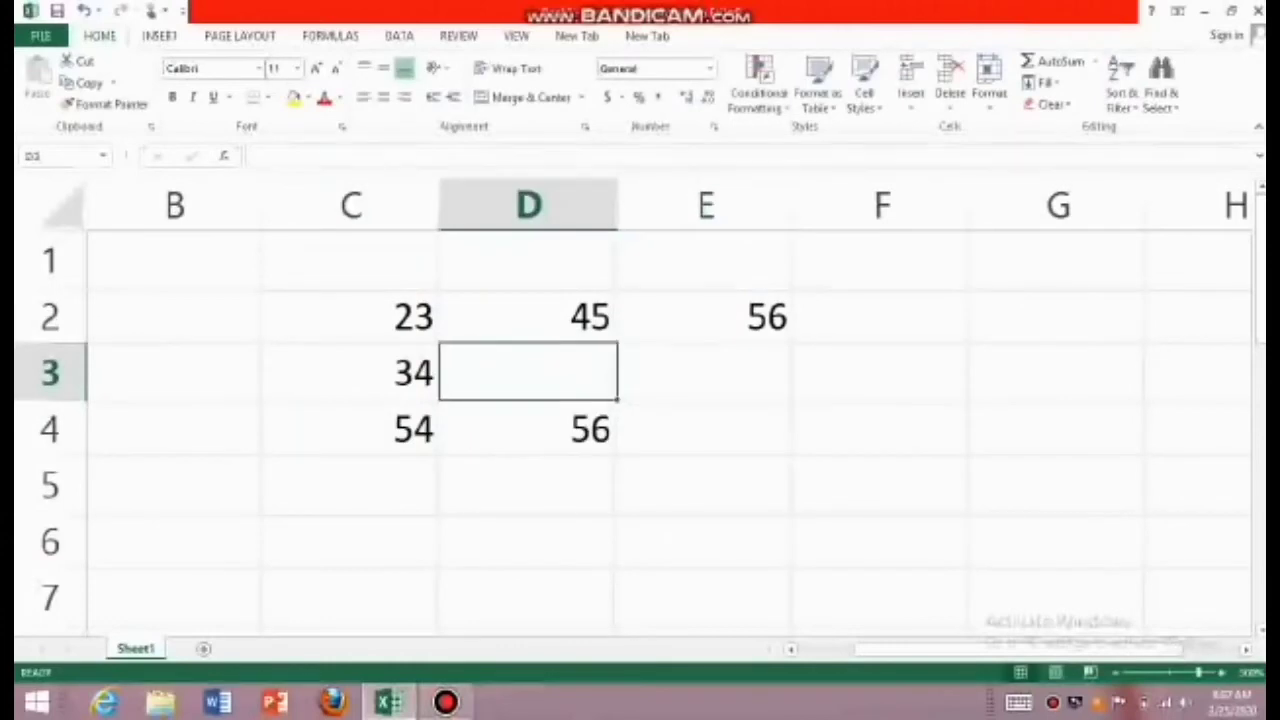
{"action": "type", "text": "34"}
{"action": "key", "text": "Tab"}
{"action": "type", "text": "5"}
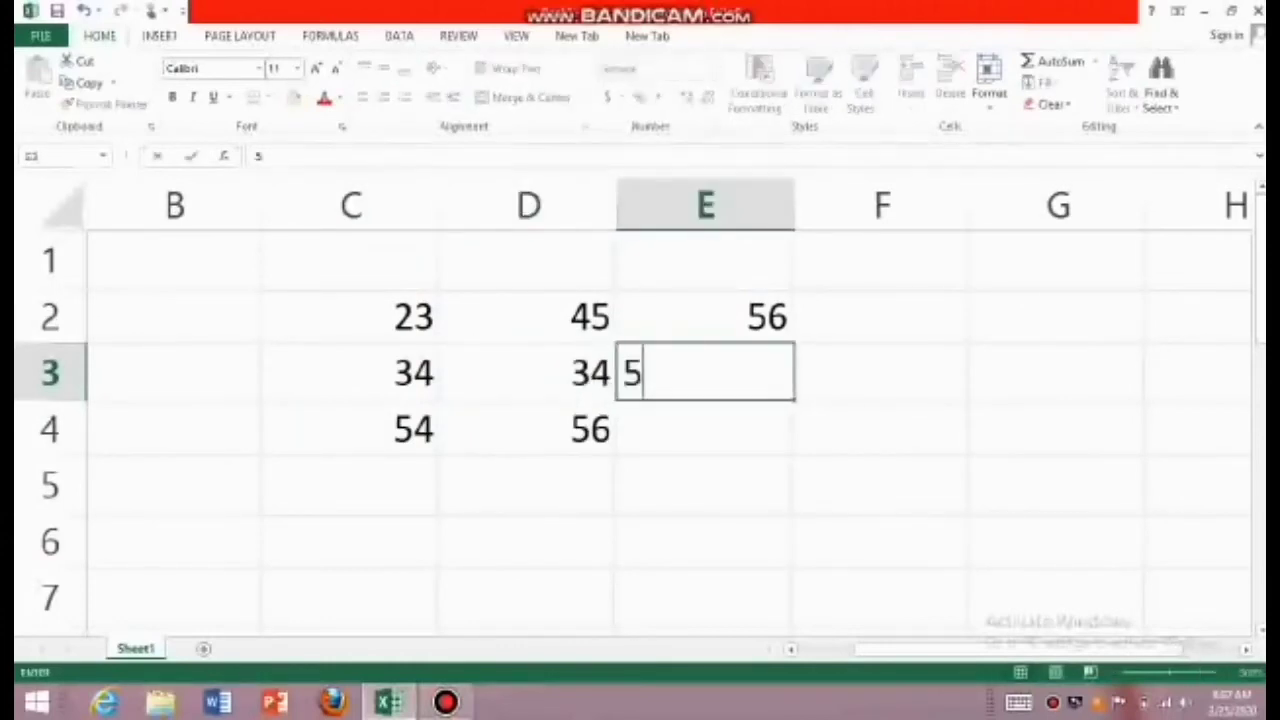
{"action": "key", "text": "Tab"}
{"action": "key", "text": "Left"}
{"action": "type", "text": "44"}
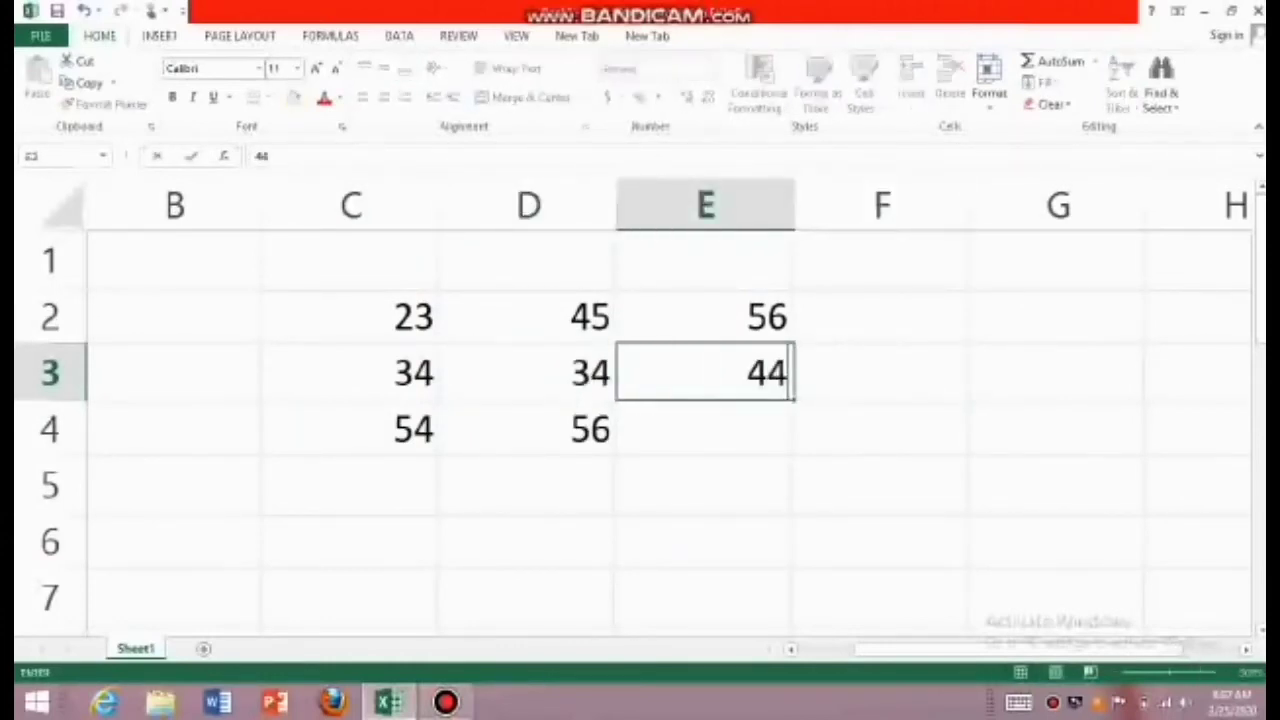
{"action": "key", "text": "Tab"}
- Enter 33 in E4 to complete the three-by-three block of numbers
{"action": "key", "text": "Down"}
{"action": "key", "text": "Left"}
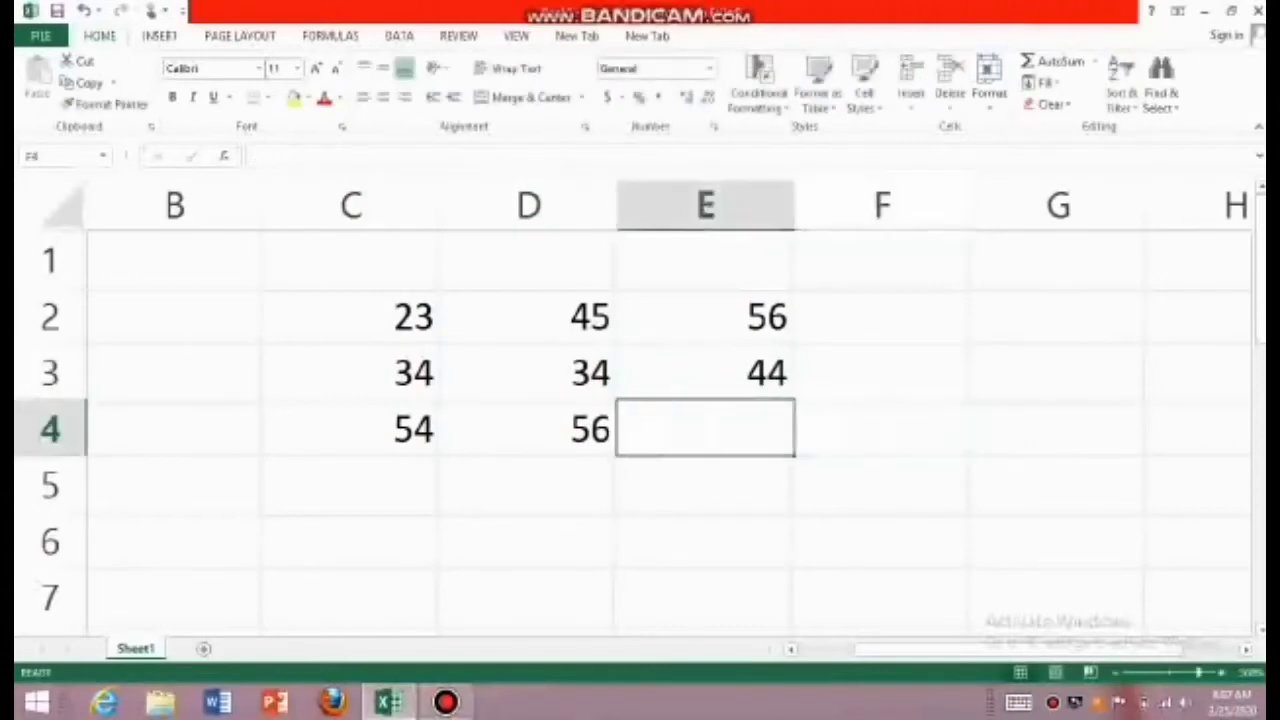
{"action": "type", "text": "33"}
{"action": "key", "text": "Tab"}
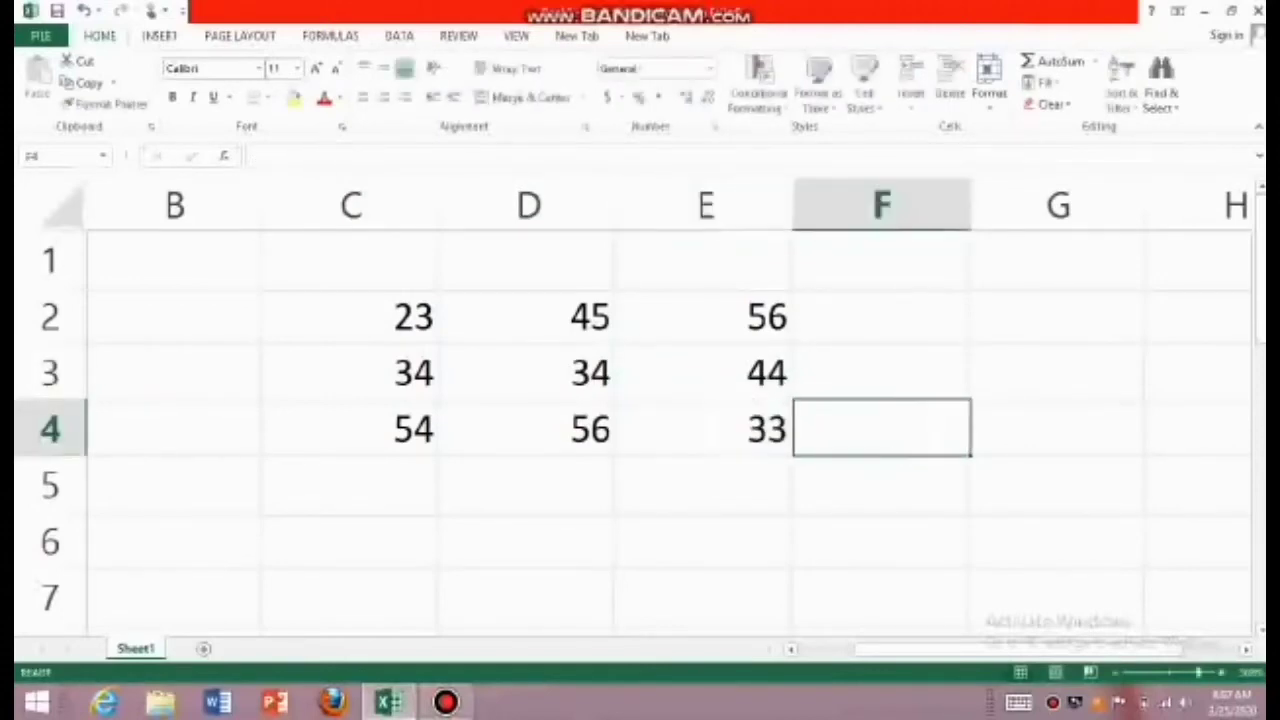
- Centre the numbers in C2:E4 horizontally and fill the block with yellow
{"action": "left_click_drag", "start_coordinate": [350, 317], "coordinate": [708, 431]}
{"action": "left_click", "coordinate": [384, 97]}
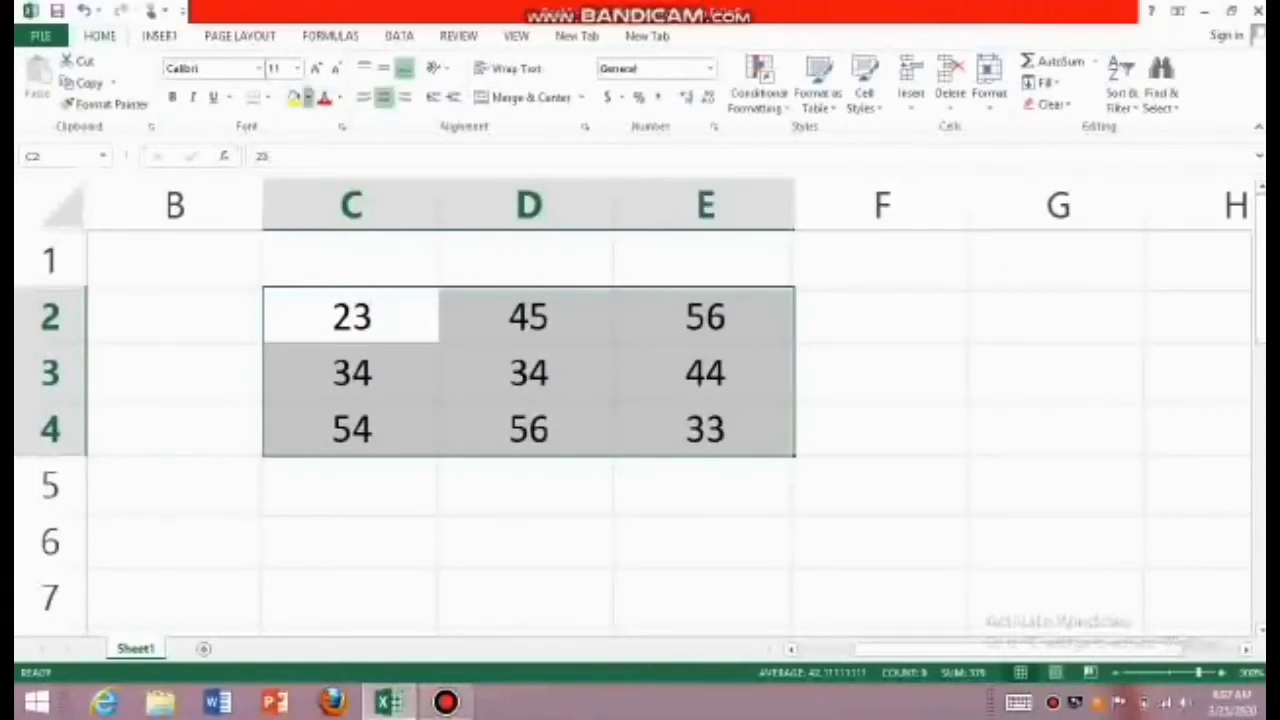
{"action": "left_click", "coordinate": [308, 97]}
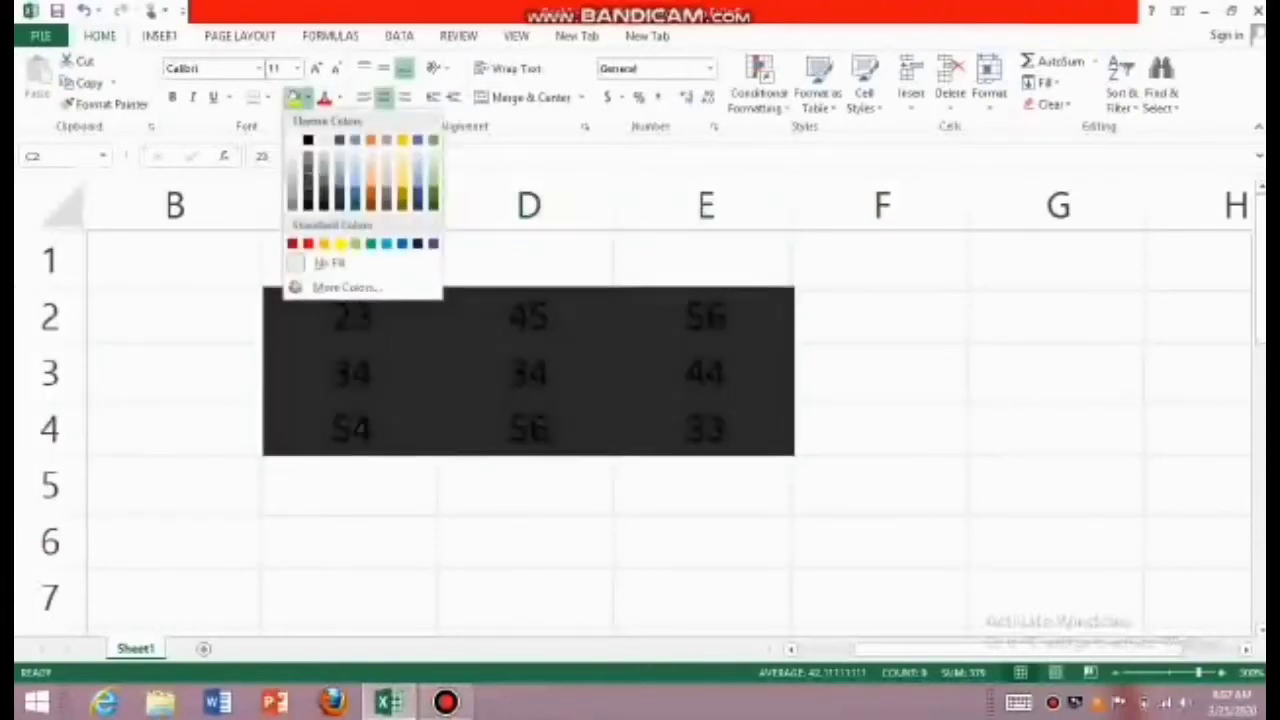
{"action": "left_click", "coordinate": [340, 243]}
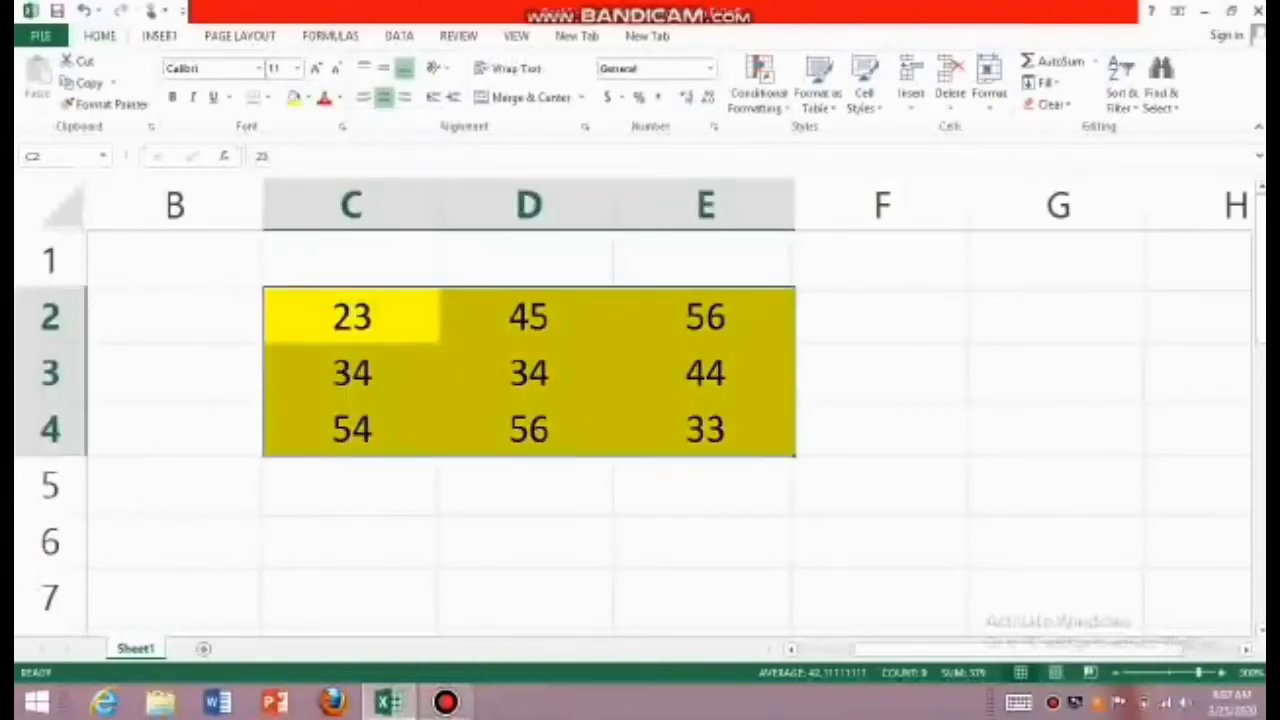
{"action": "left_click", "coordinate": [528, 429]}
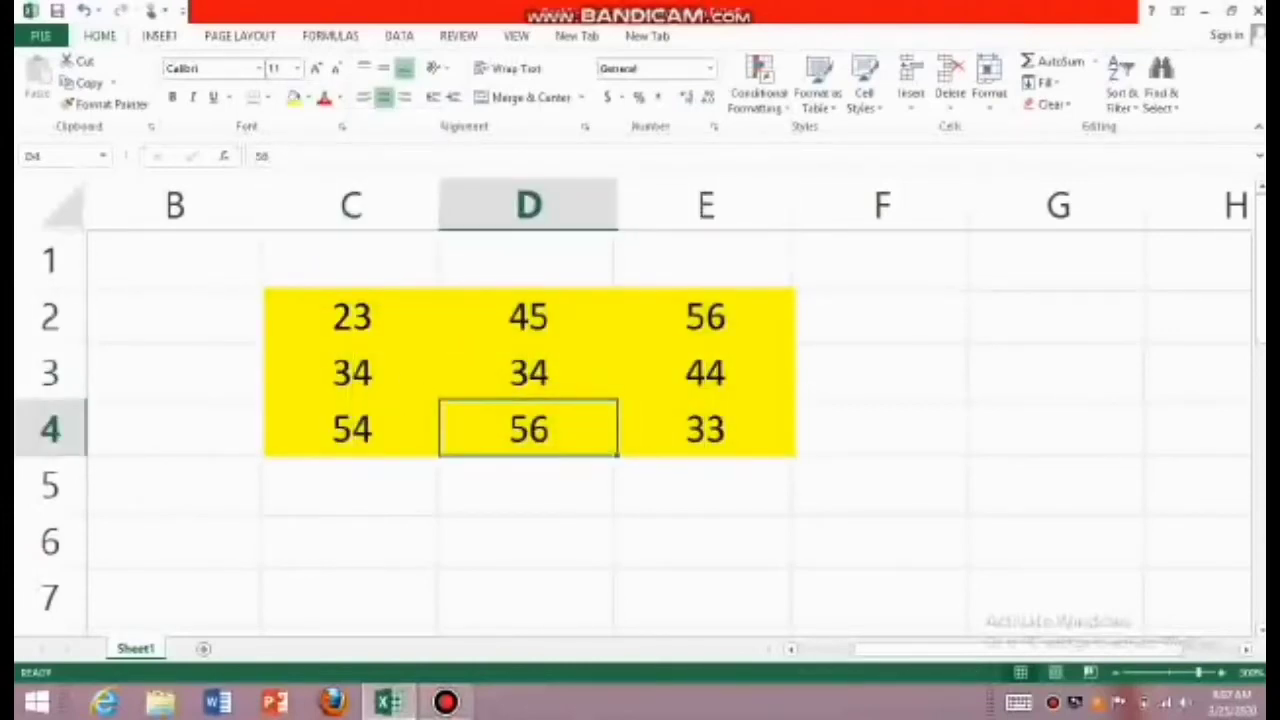
- Total C2:C4 into C5 with AutoSum and centre the result
{"action": "left_click", "coordinate": [351, 317]}
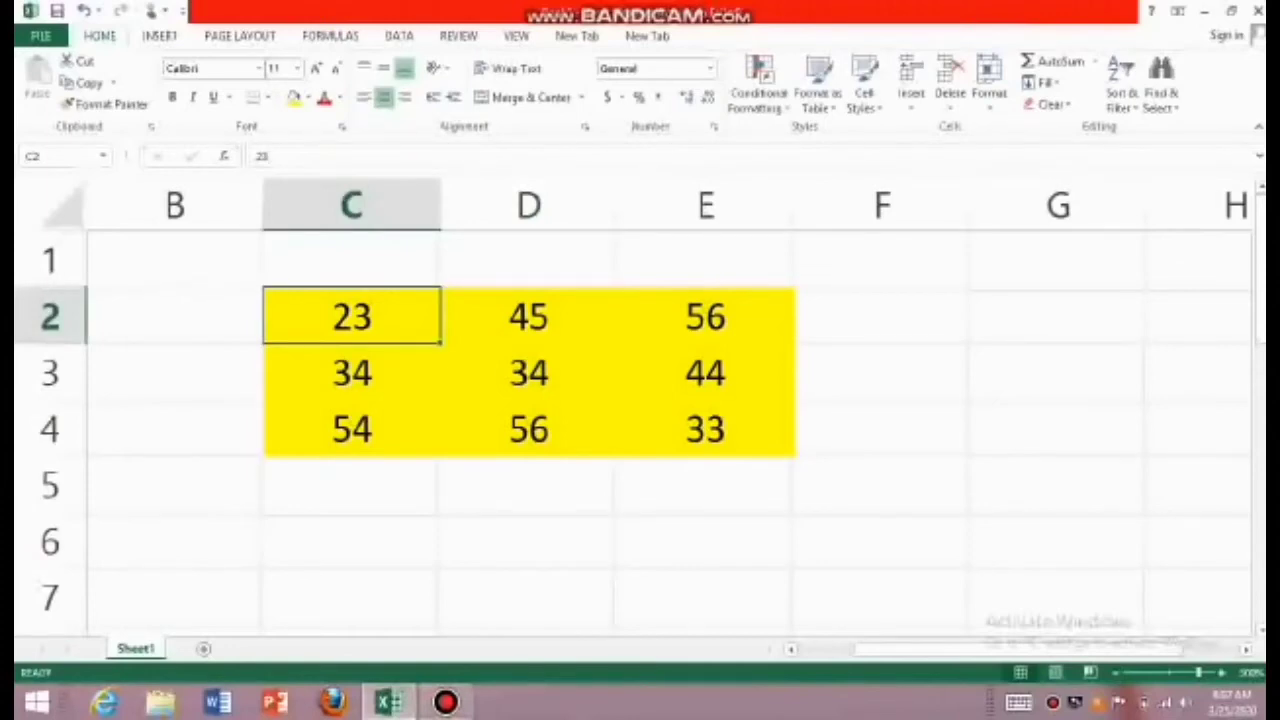
{"action": "key", "text": "shift+Down"}
{"action": "key", "text": "shift+Down"}
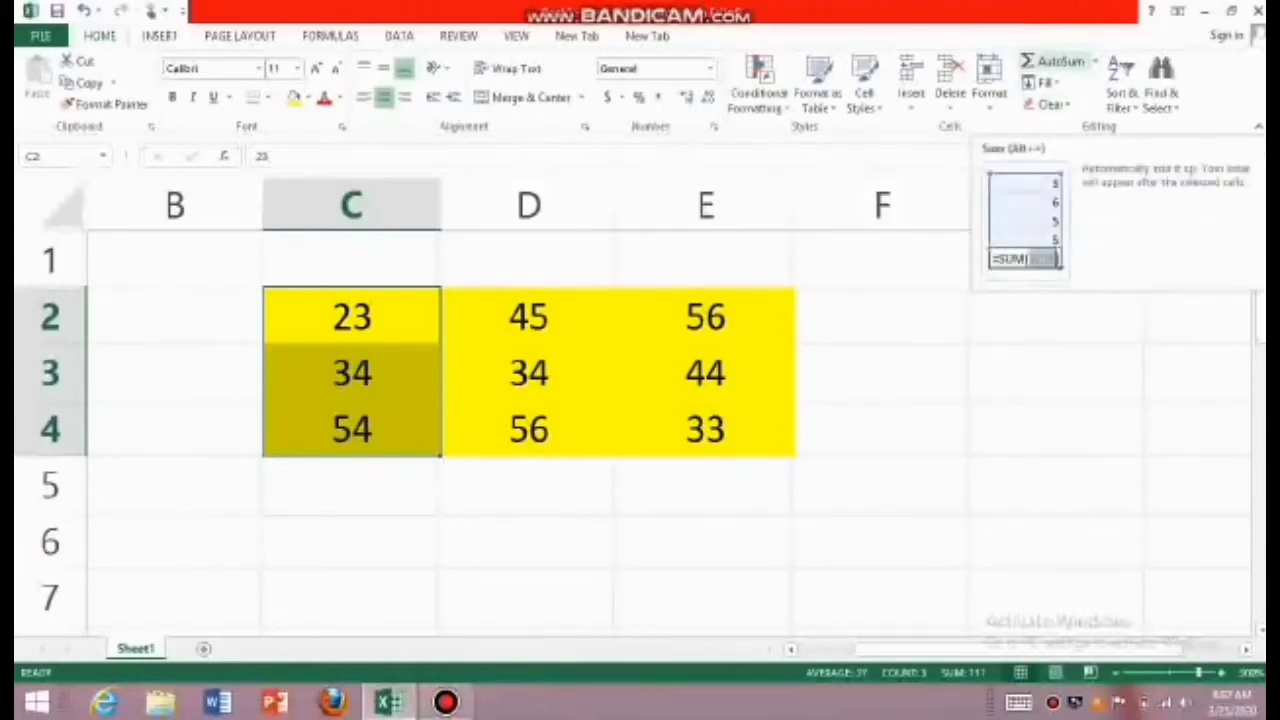
{"action": "left_click", "coordinate": [1050, 61]}
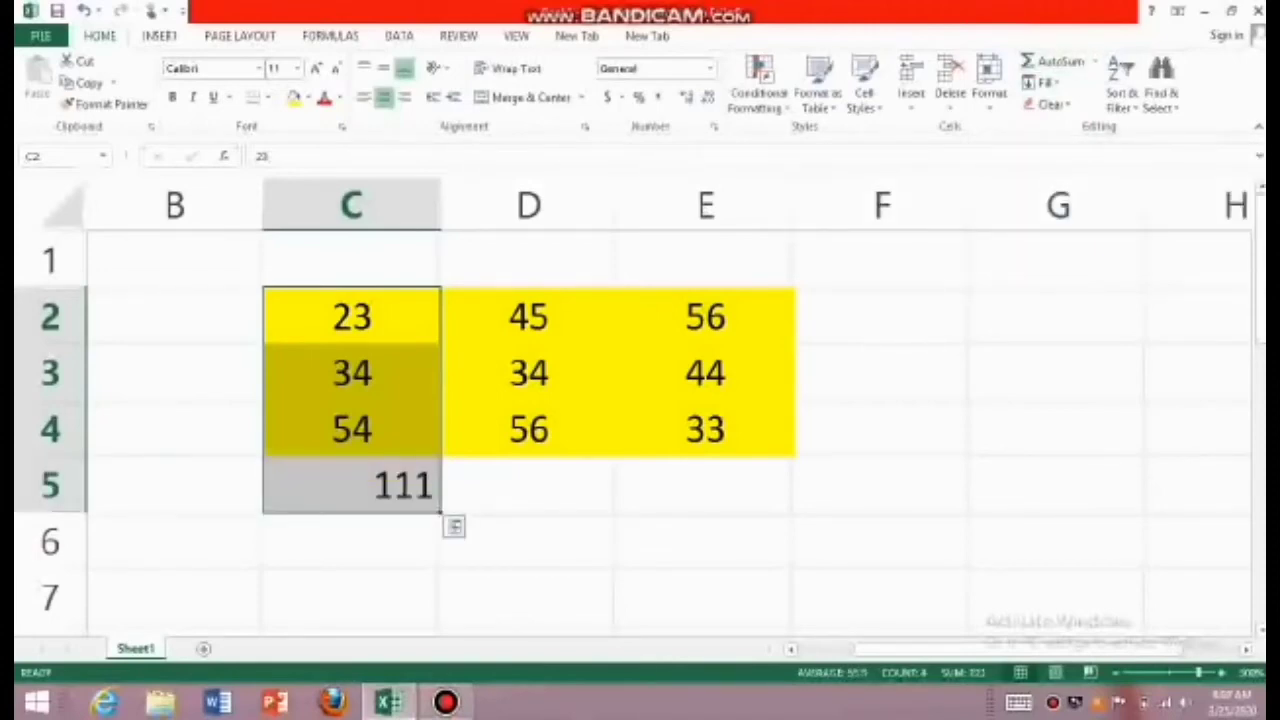
{"action": "left_click", "coordinate": [352, 486]}
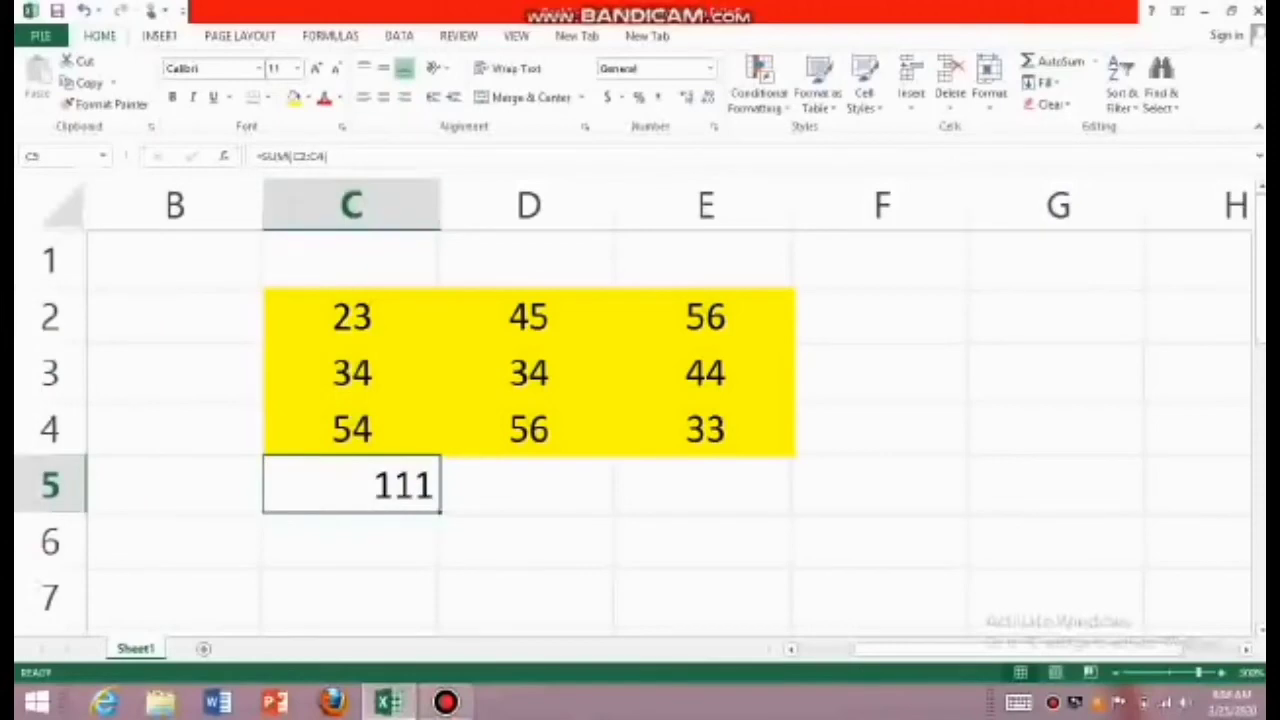
{"action": "left_click", "coordinate": [384, 97]}
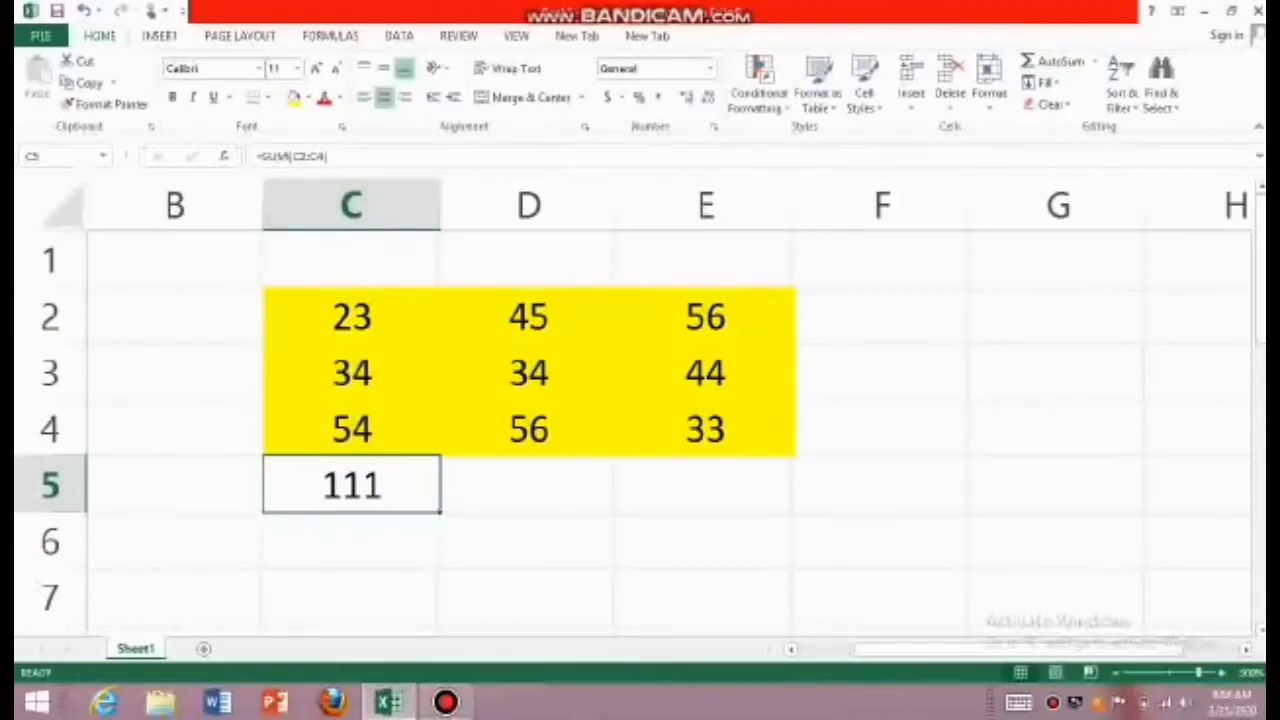
- Total D2:D4 into D5 with AutoSum and centre the result
{"action": "left_click", "coordinate": [528, 317]}
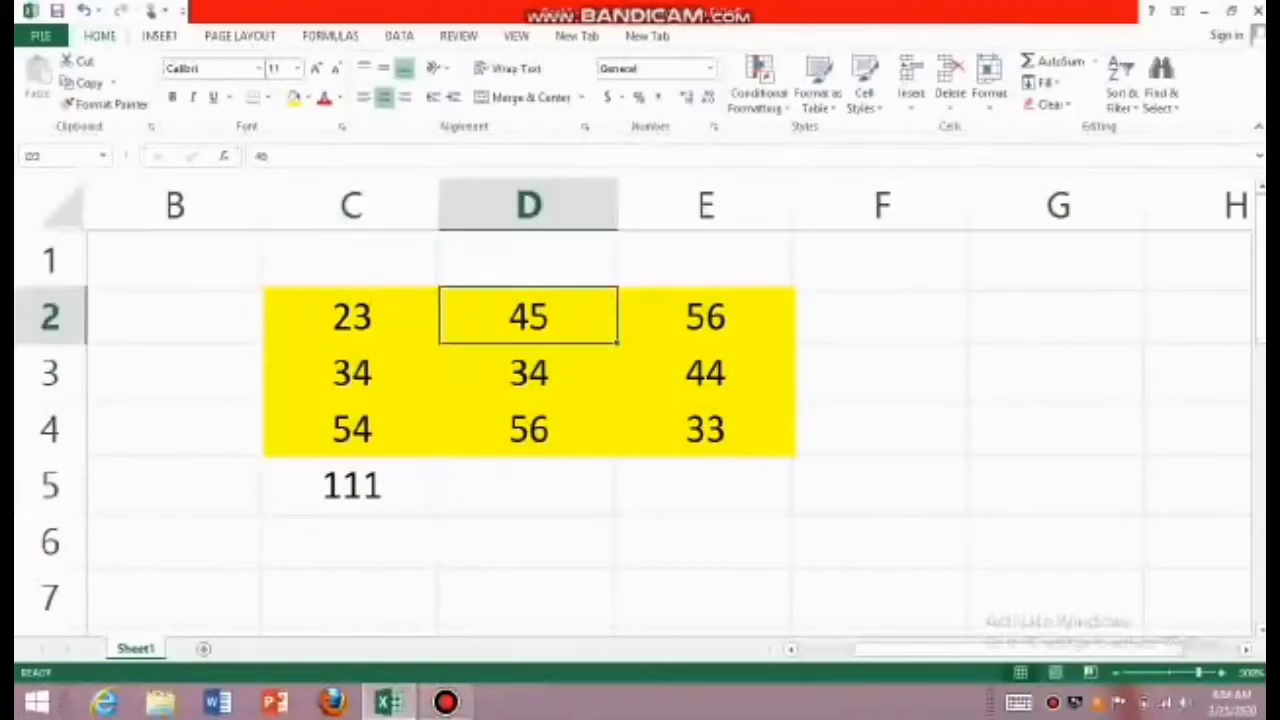
{"action": "key", "text": "shift+Down"}
{"action": "key", "text": "shift+Down"}
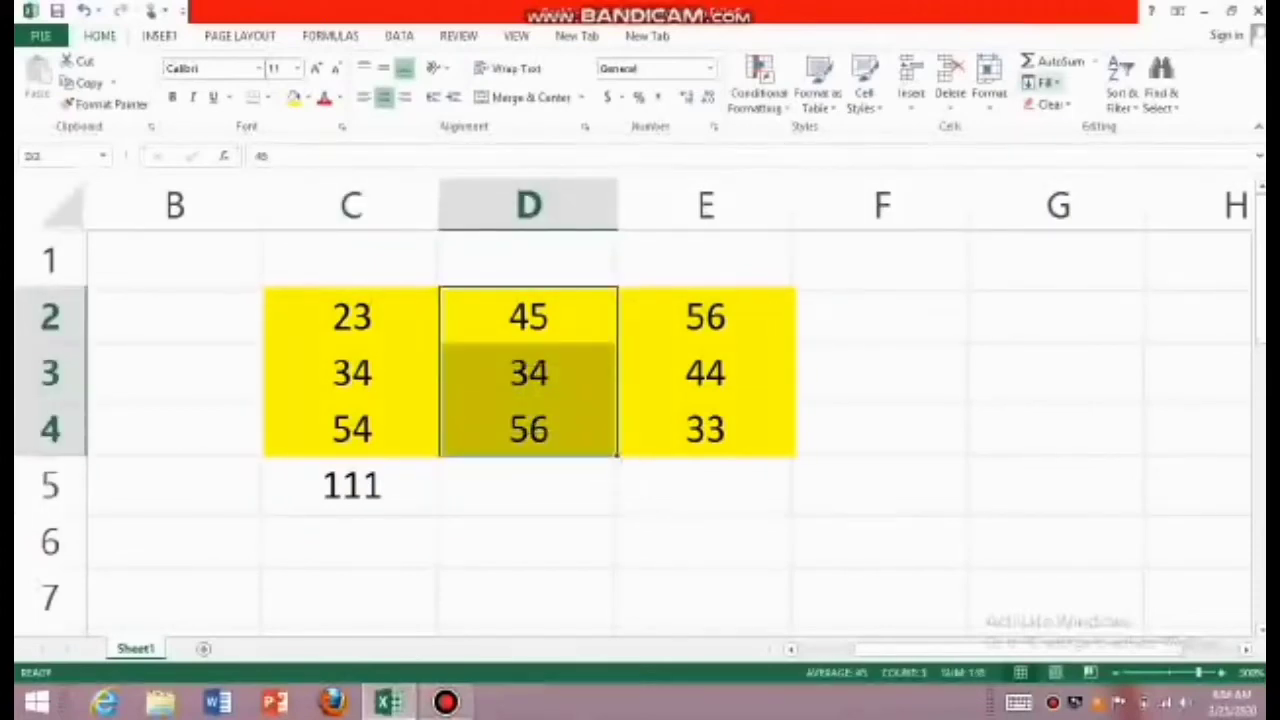
{"action": "left_click", "coordinate": [1060, 62]}
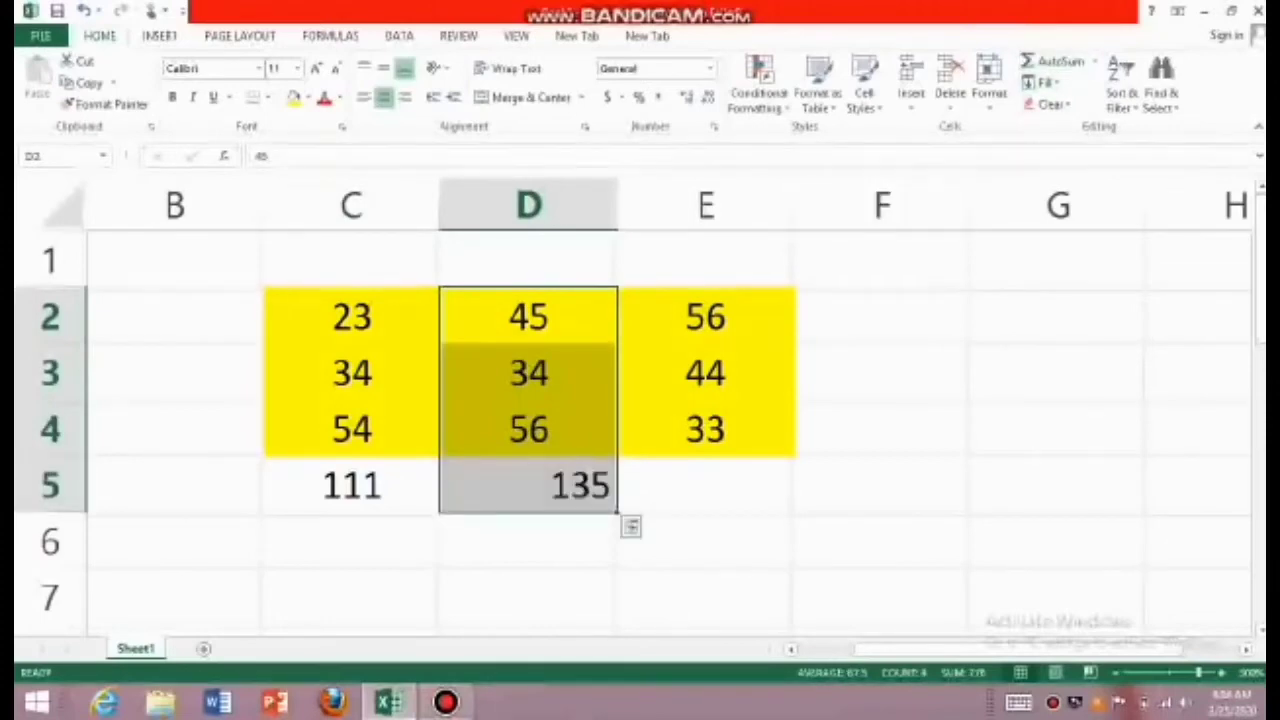
{"action": "left_click", "coordinate": [528, 486]}
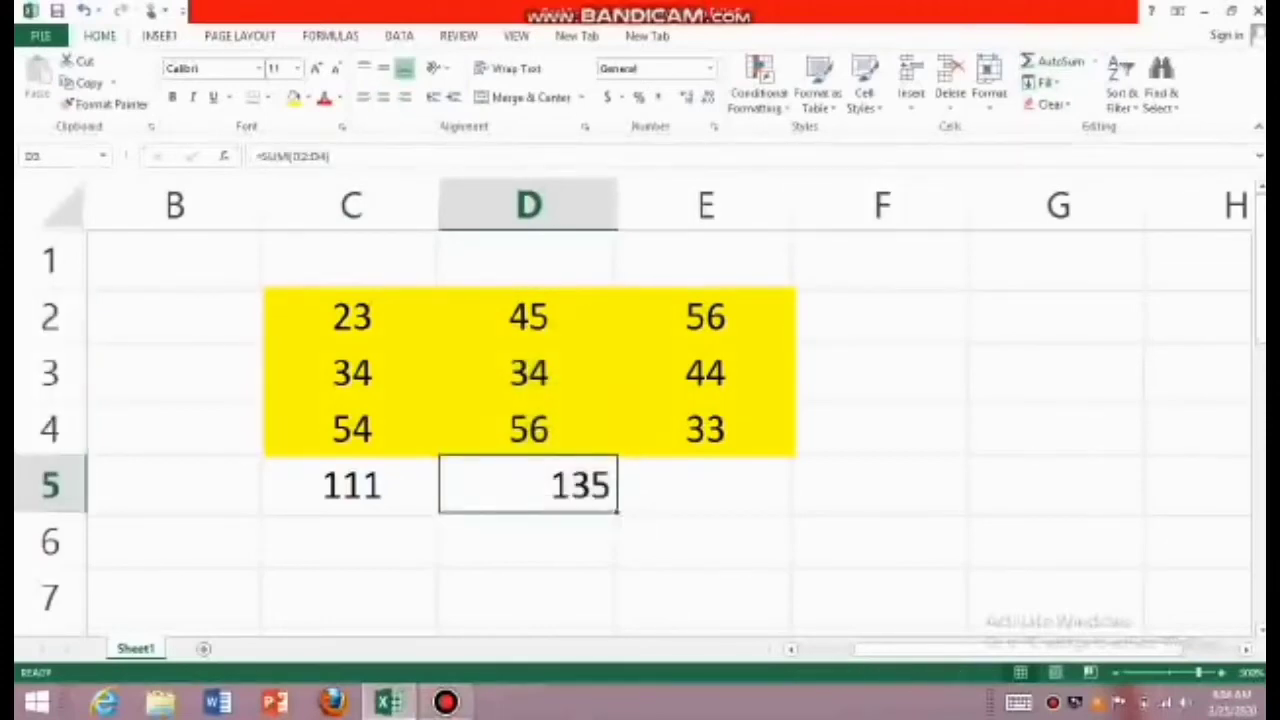
{"action": "left_click", "coordinate": [383, 97]}
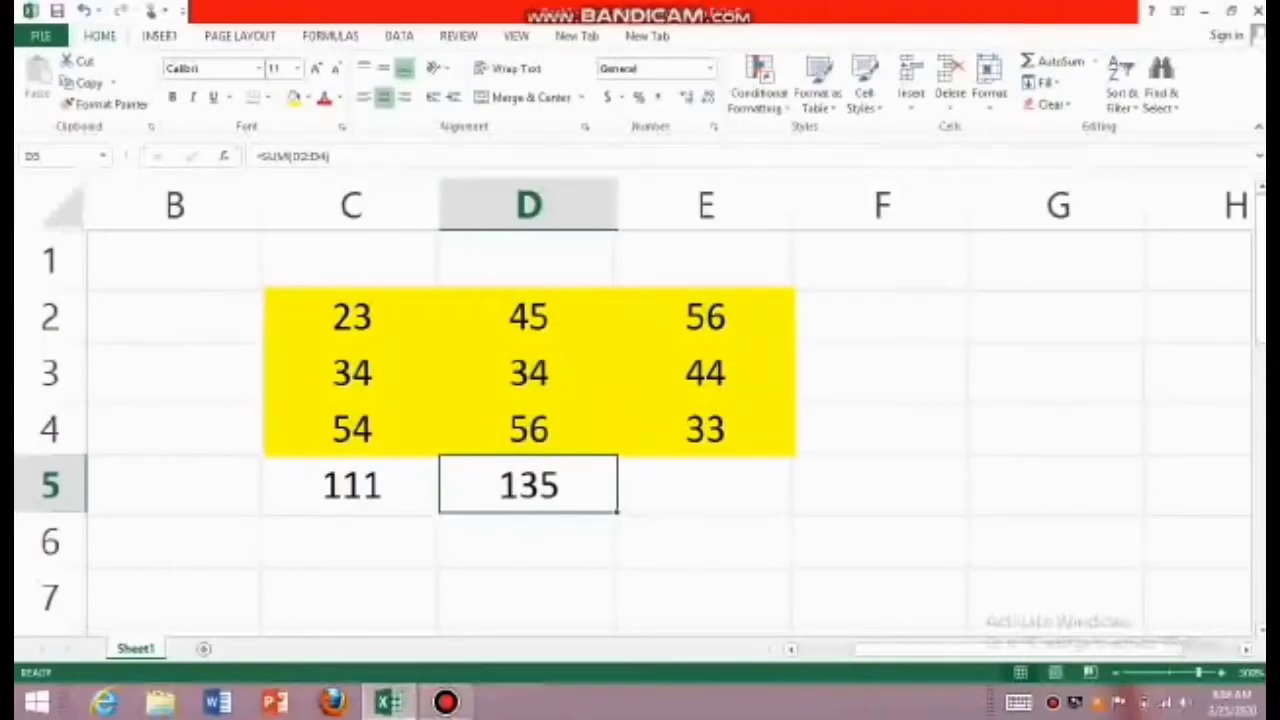
- Total E2:E4 into E5 with AutoSum and centre the result
{"action": "left_click_drag", "start_coordinate": [706, 317], "coordinate": [706, 430]}
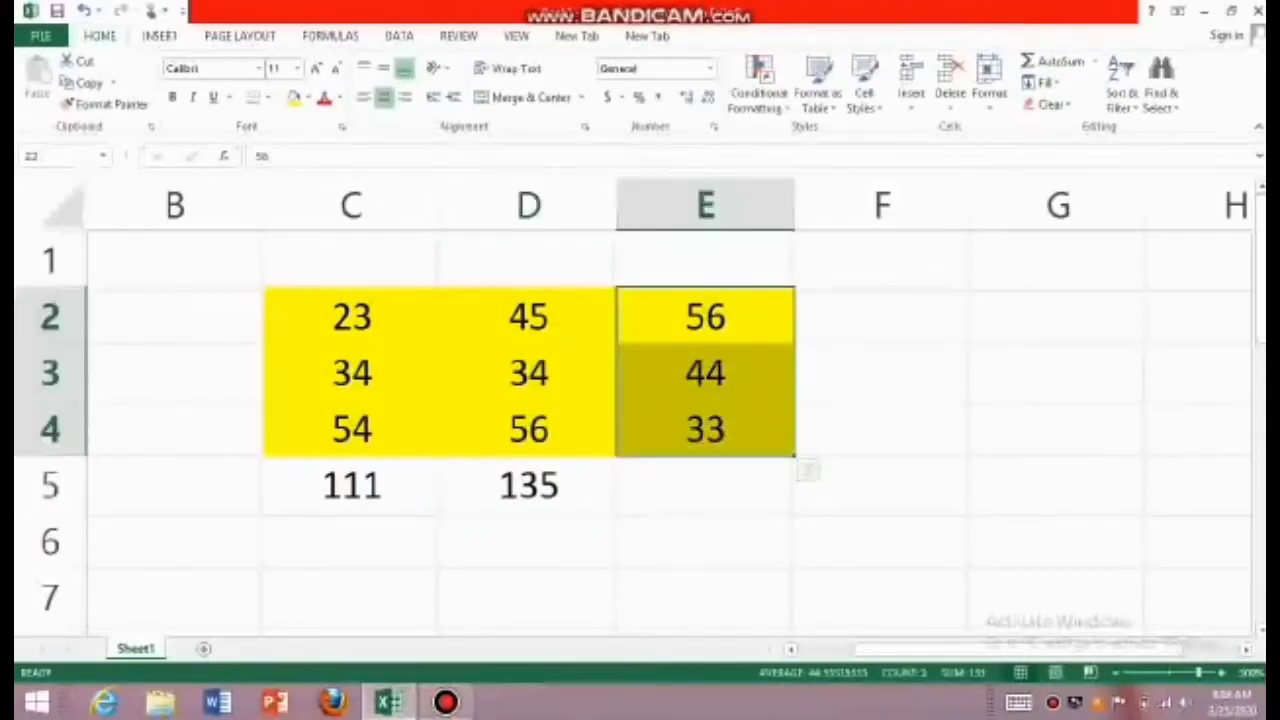
{"action": "left_click", "coordinate": [1055, 61]}
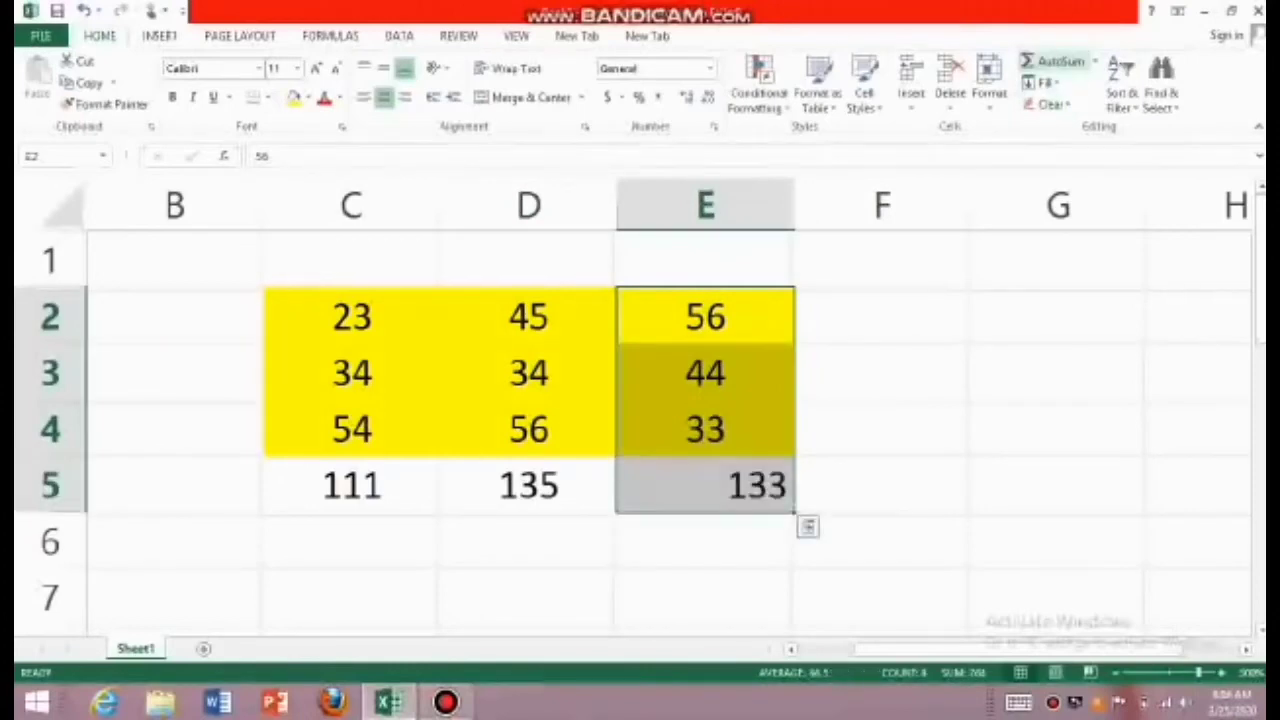
{"action": "mouse_move", "coordinate": [1275, 8]}
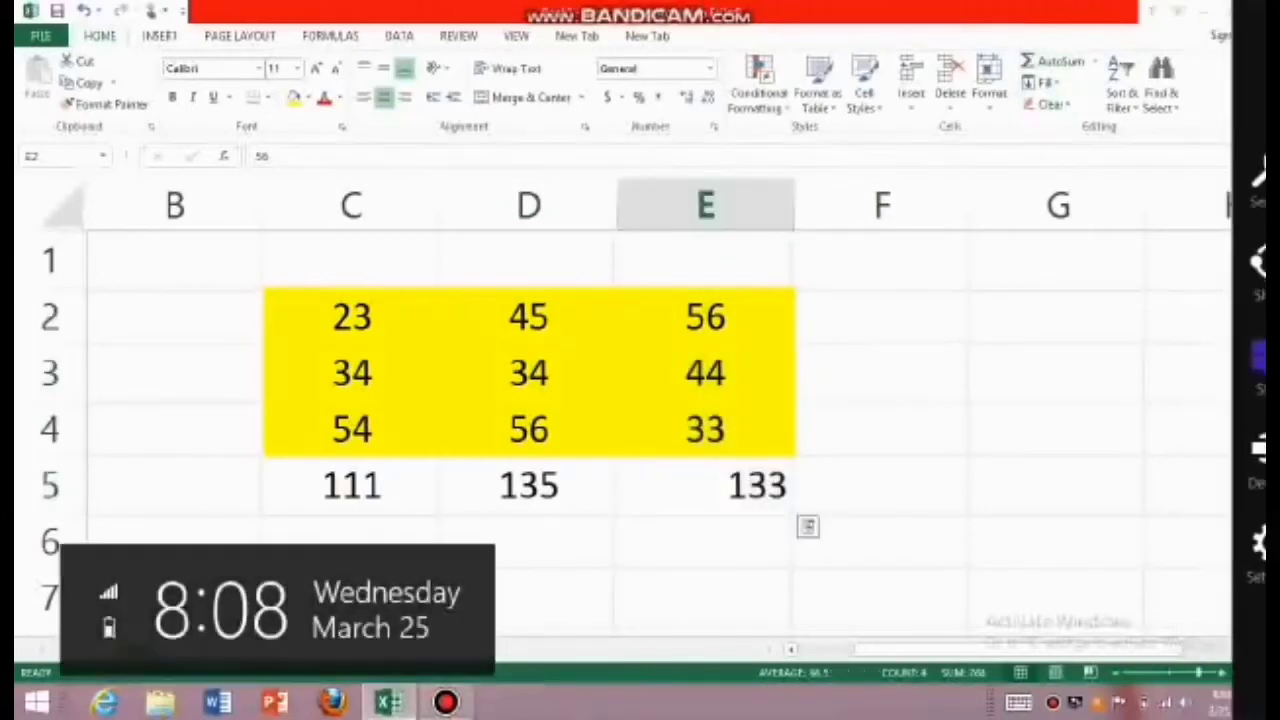
{"action": "left_click", "coordinate": [706, 486]}
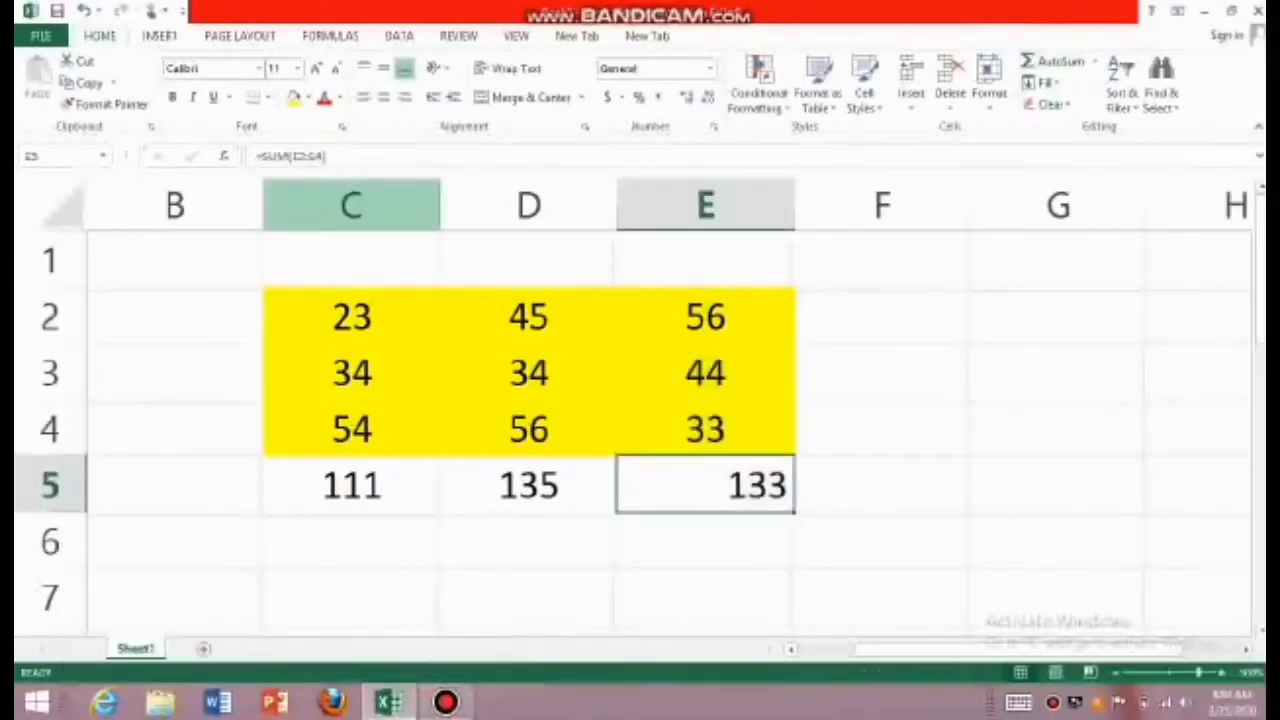
{"action": "left_click", "coordinate": [384, 97]}
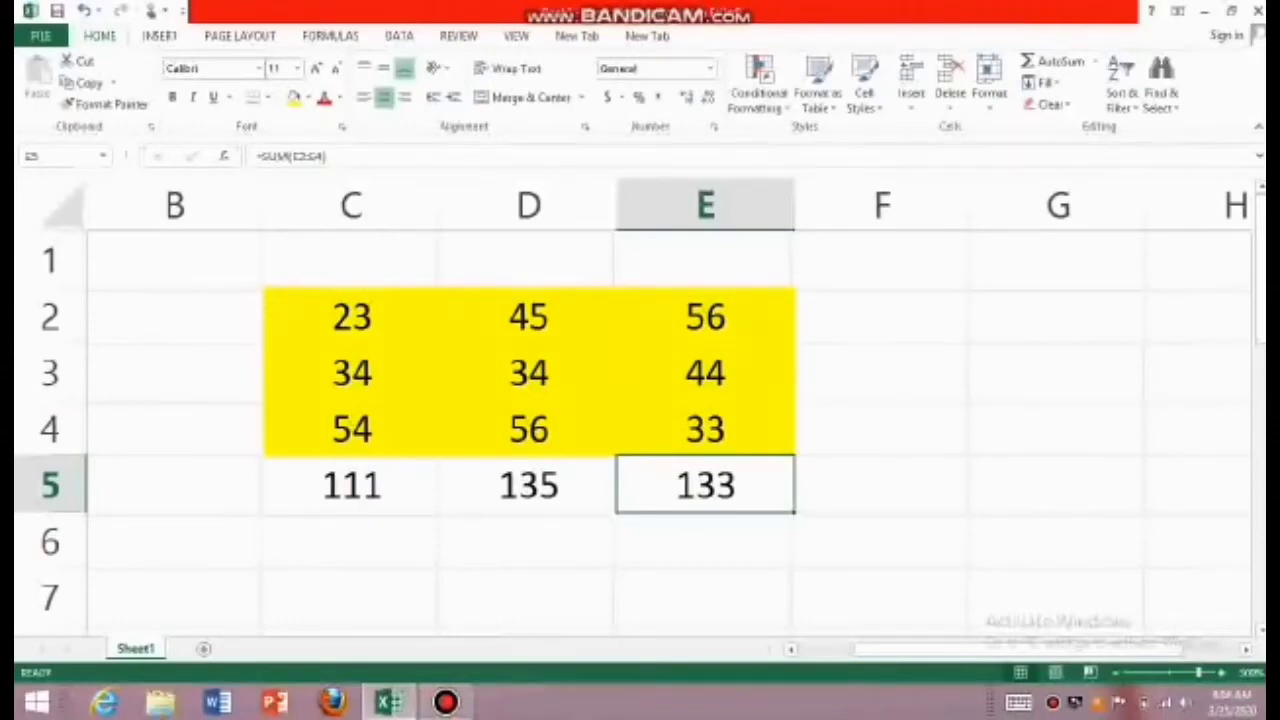
- Total rows 2, 3 and 4 of the block into F2, F3 and F4 with AutoSum
{"action": "left_click_drag", "start_coordinate": [351, 317], "coordinate": [706, 317]}
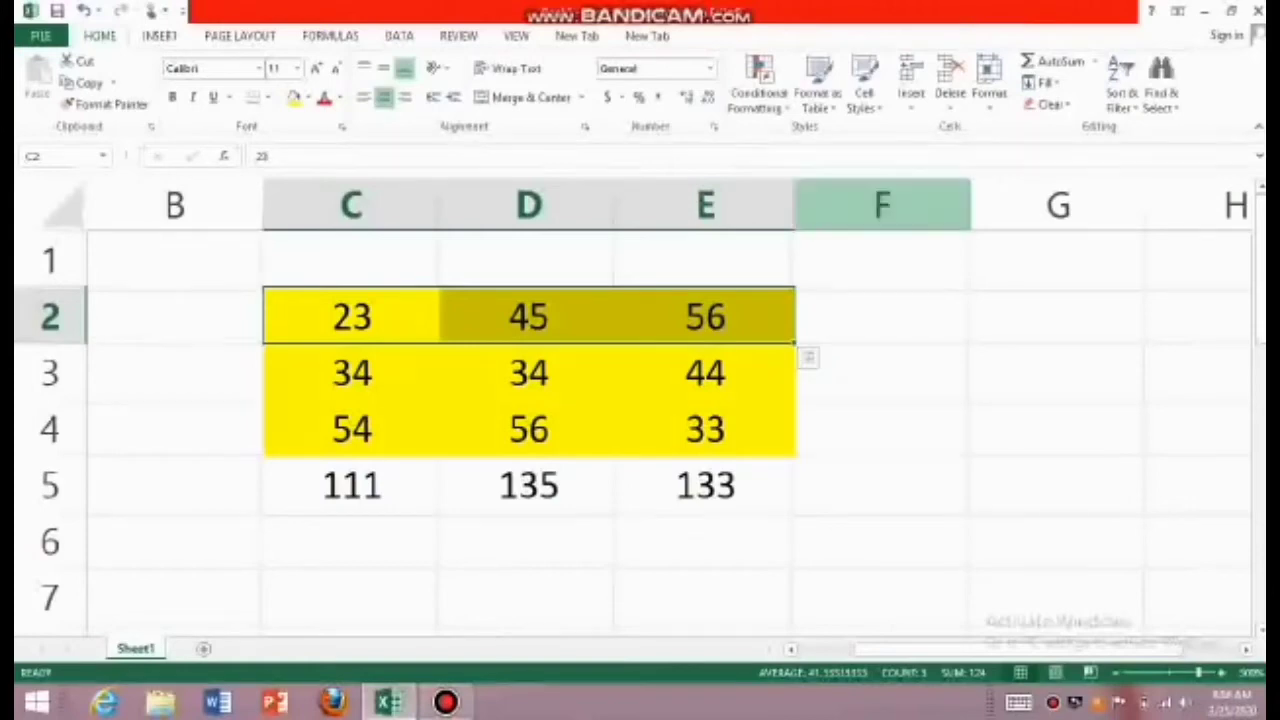
{"action": "left_click", "coordinate": [1052, 61]}
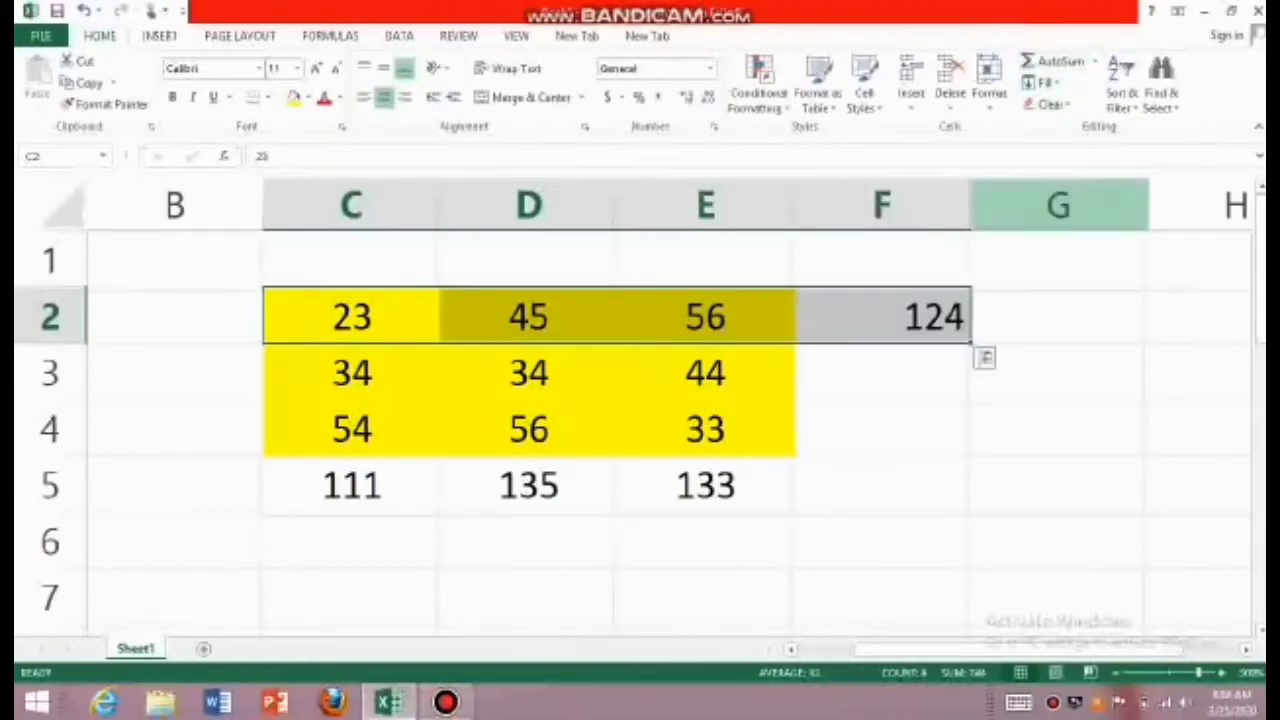
{"action": "left_click", "coordinate": [882, 373]}
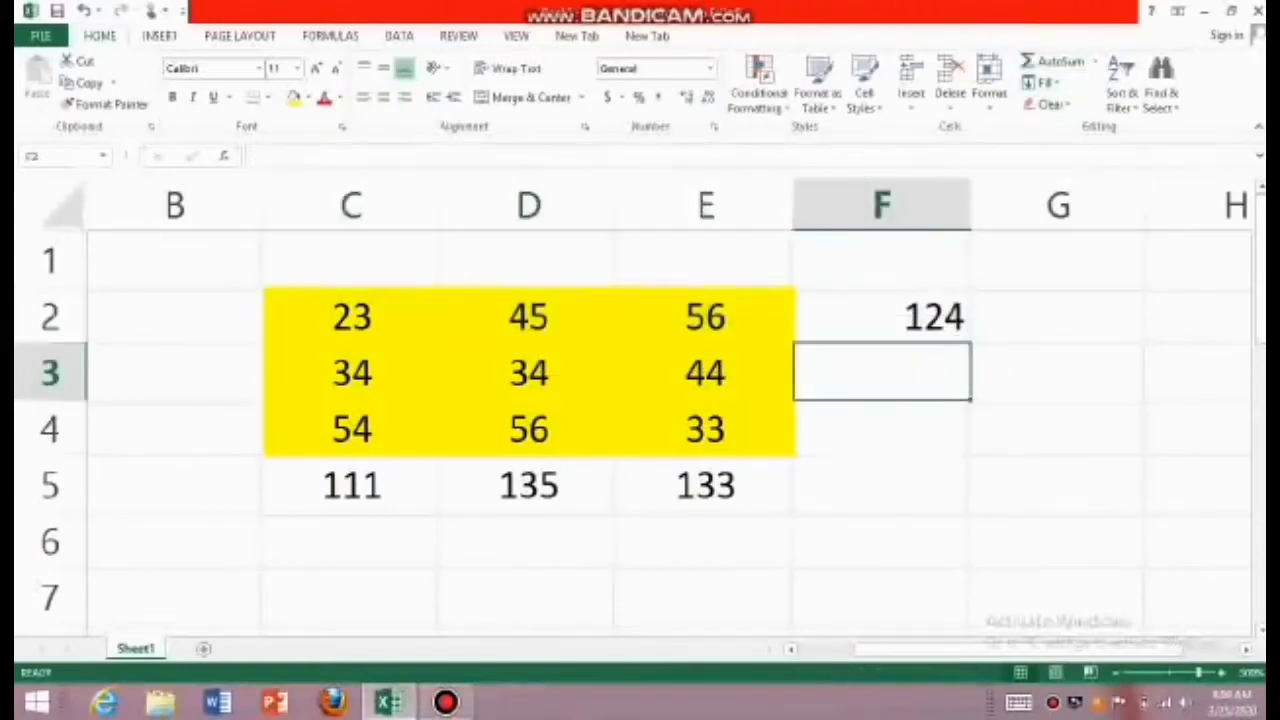
{"action": "left_click_drag", "start_coordinate": [351, 373], "coordinate": [706, 373]}
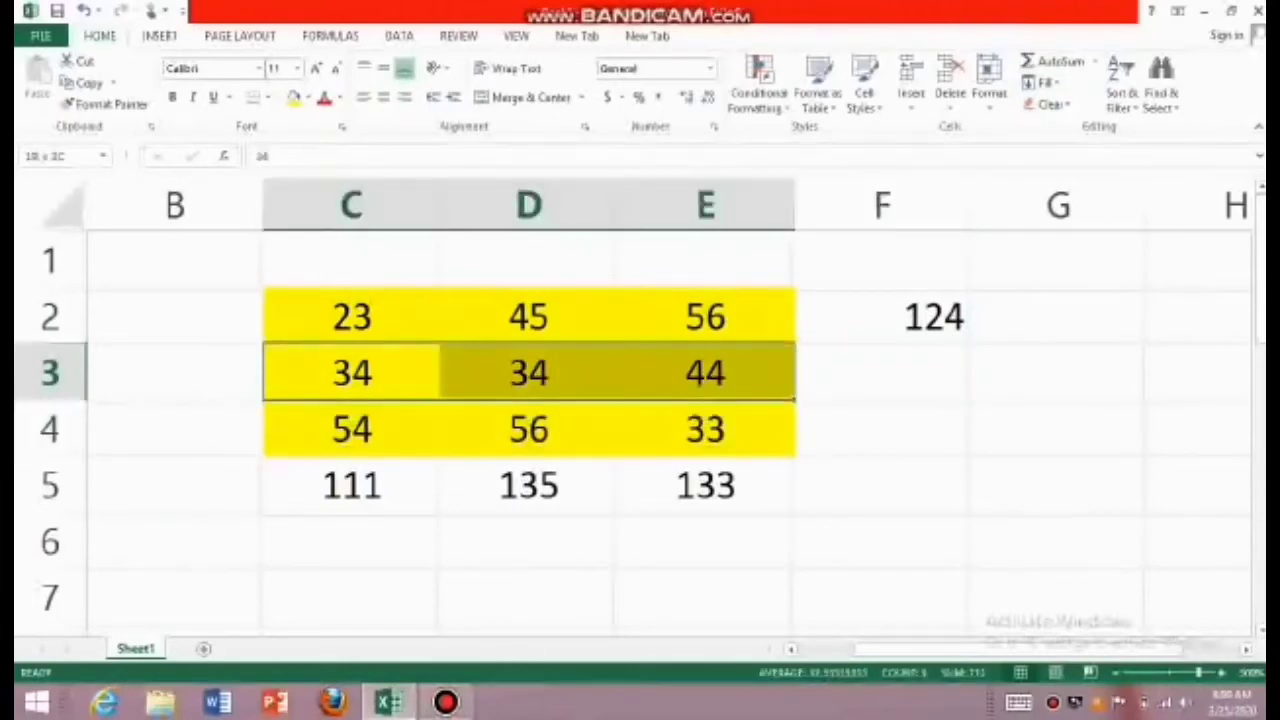
{"action": "left_click", "coordinate": [1055, 61]}
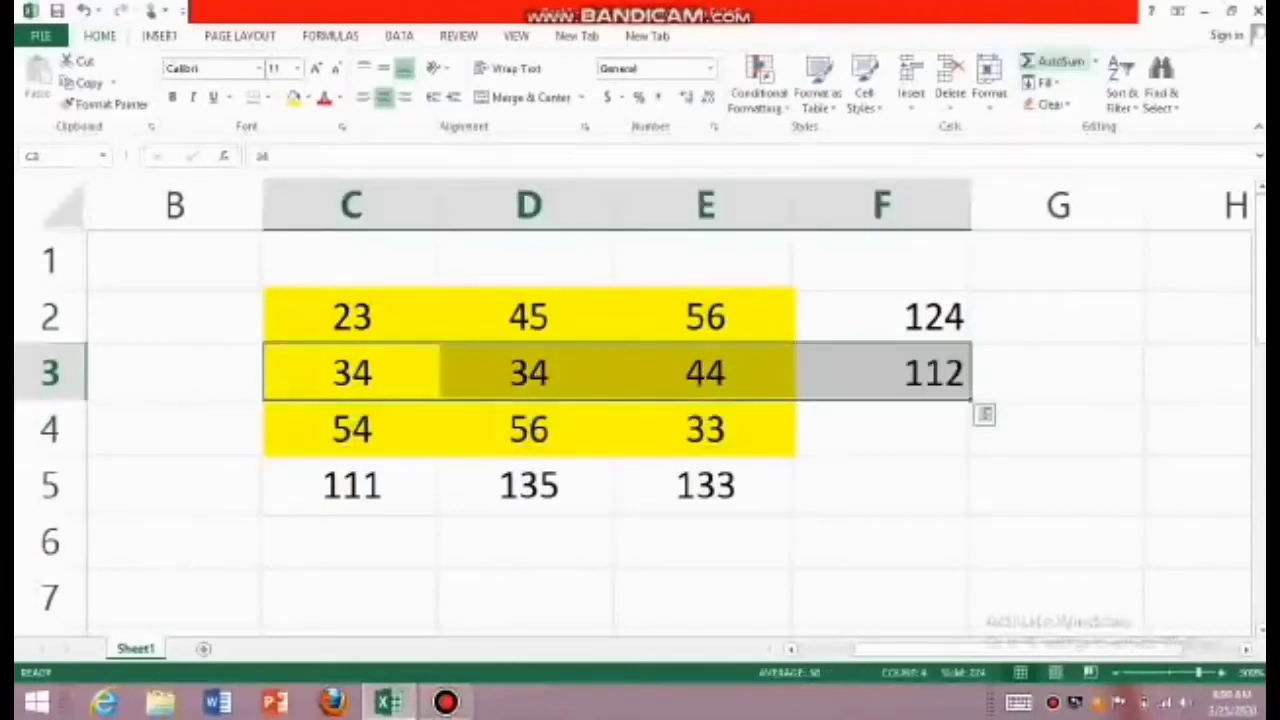
{"action": "left_click", "coordinate": [882, 428]}
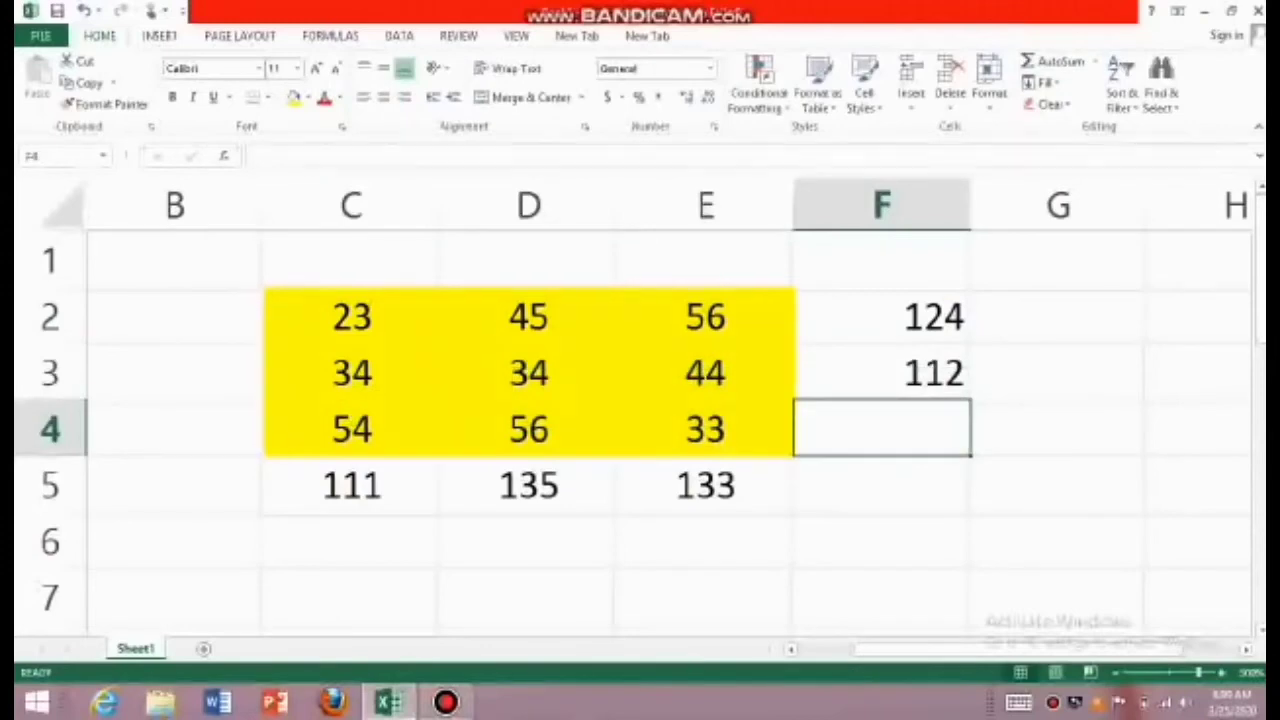
{"action": "left_click_drag", "start_coordinate": [351, 428], "coordinate": [706, 428]}
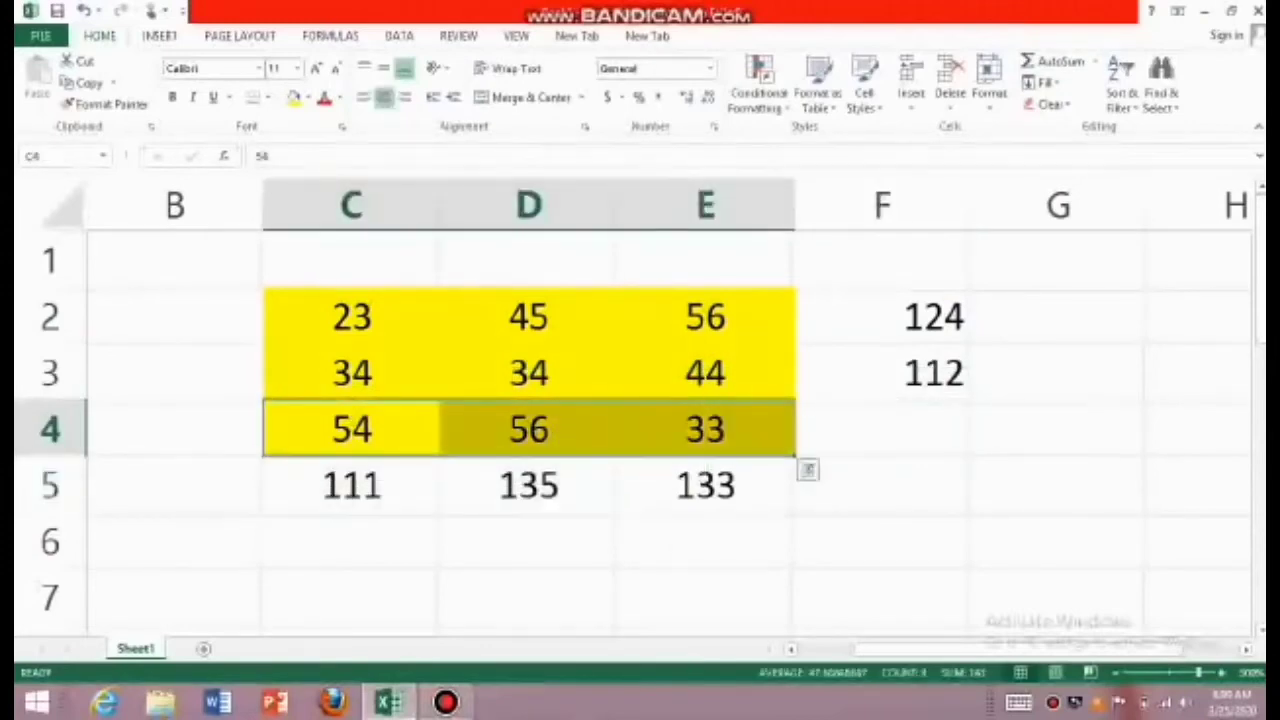
{"action": "left_click", "coordinate": [1055, 61]}
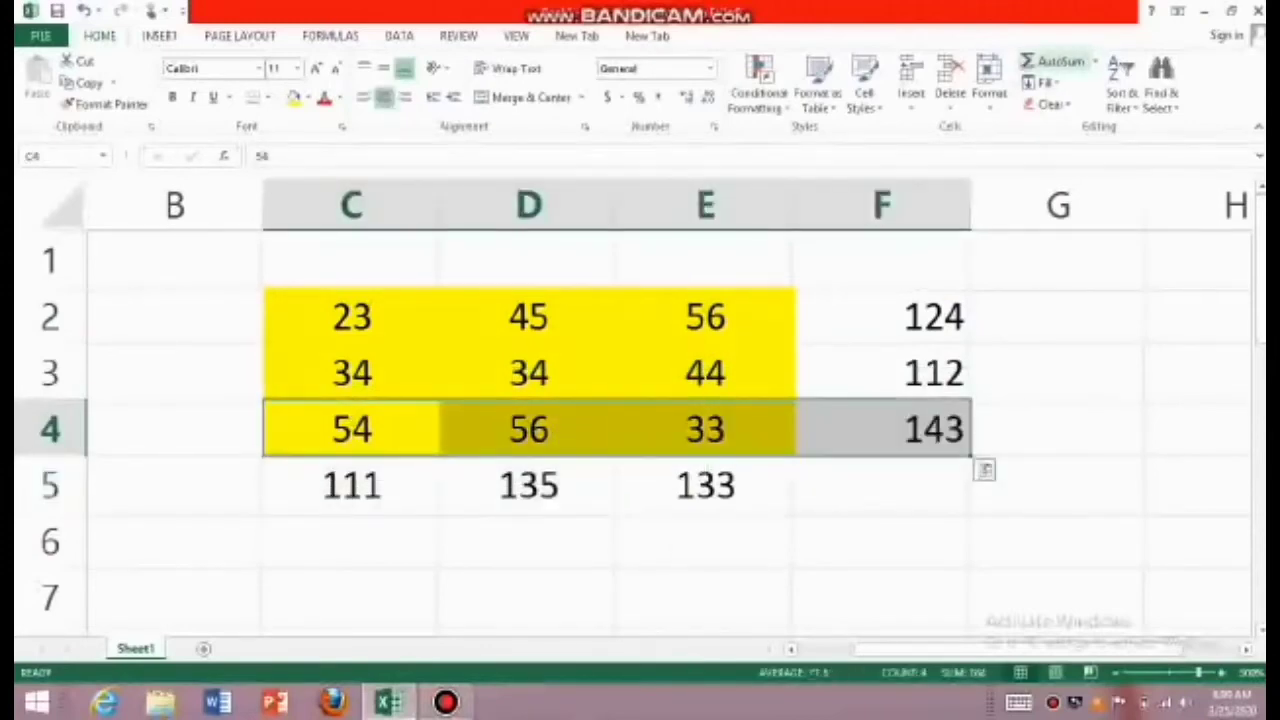
{"action": "left_click", "coordinate": [882, 485]}
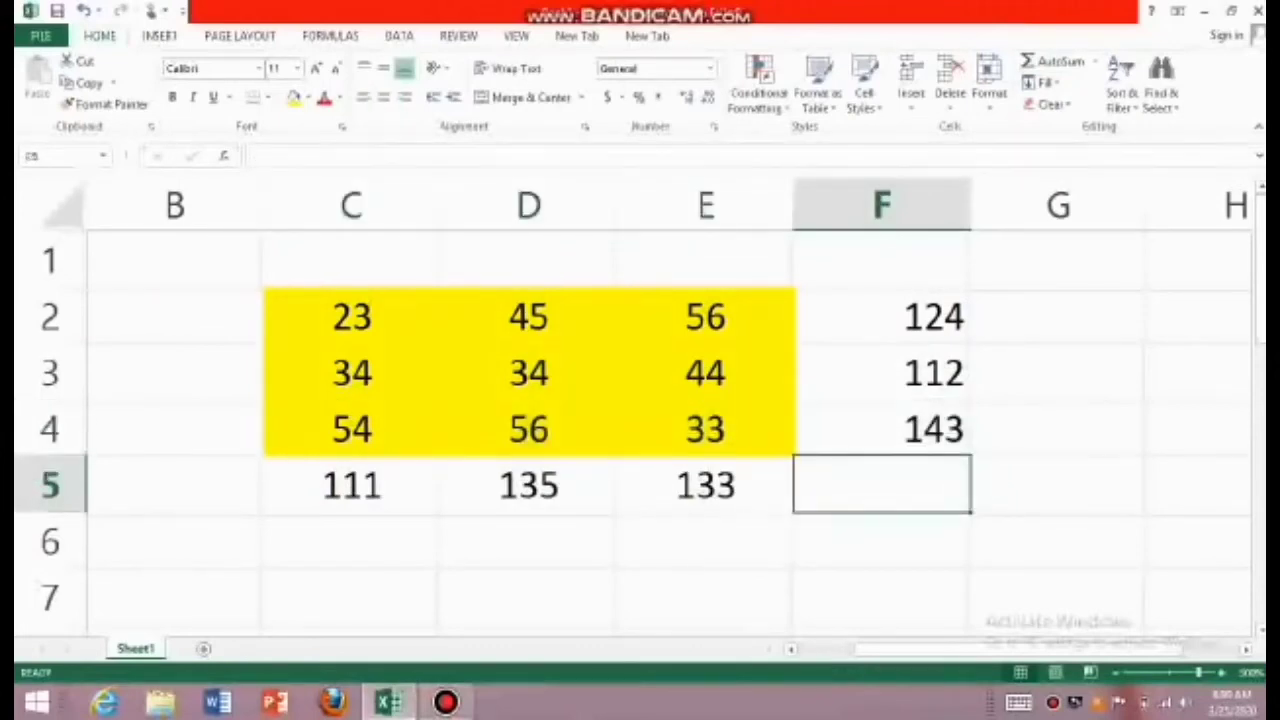
- Delete the column totals in C5:E5 and the row totals in F2:F4
{"action": "left_click_drag", "start_coordinate": [351, 485], "coordinate": [706, 485]}
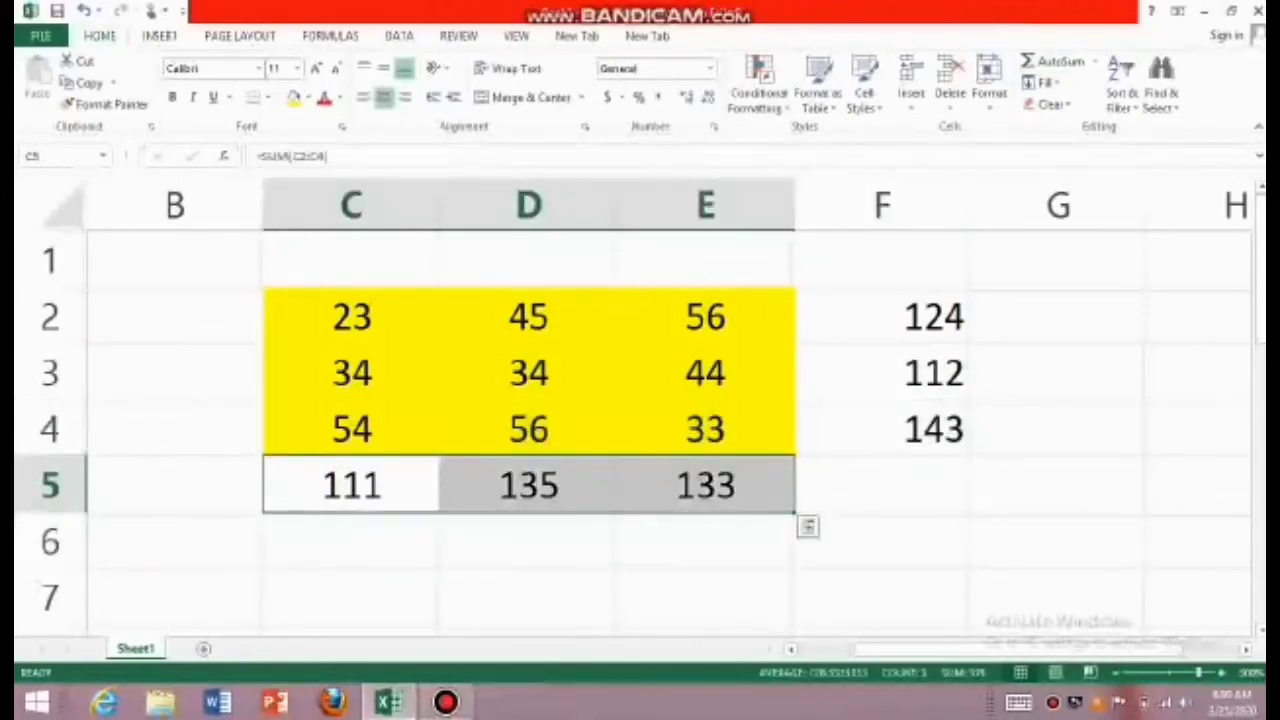
{"action": "key", "text": "Delete"}
{"action": "left_click_drag", "start_coordinate": [882, 317], "coordinate": [882, 429]}
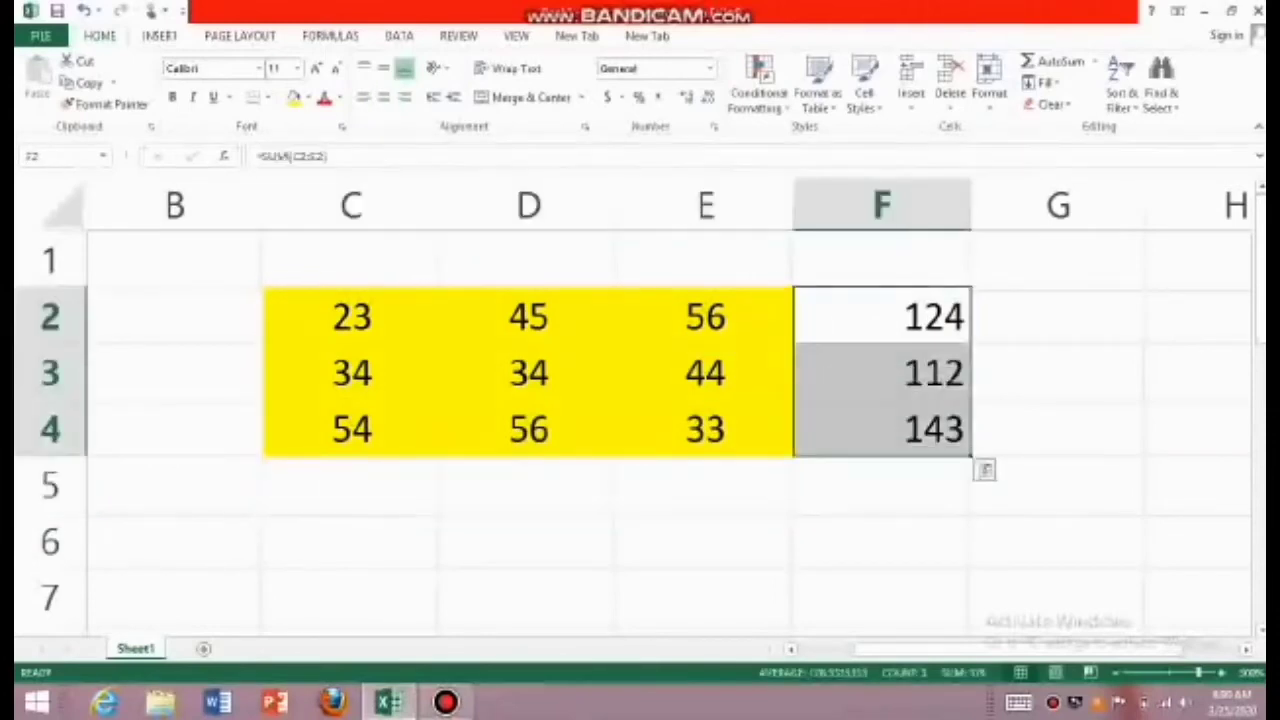
{"action": "key", "text": "Delete"}
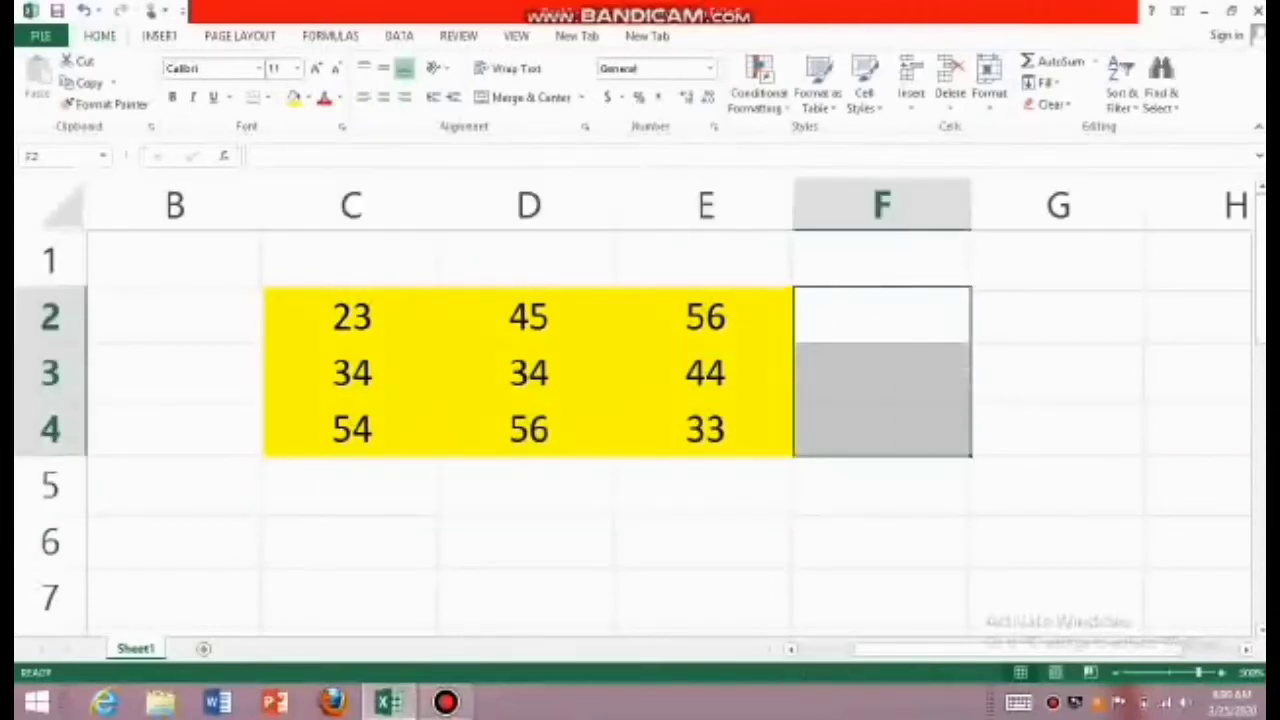
{"action": "left_click", "coordinate": [528, 541]}
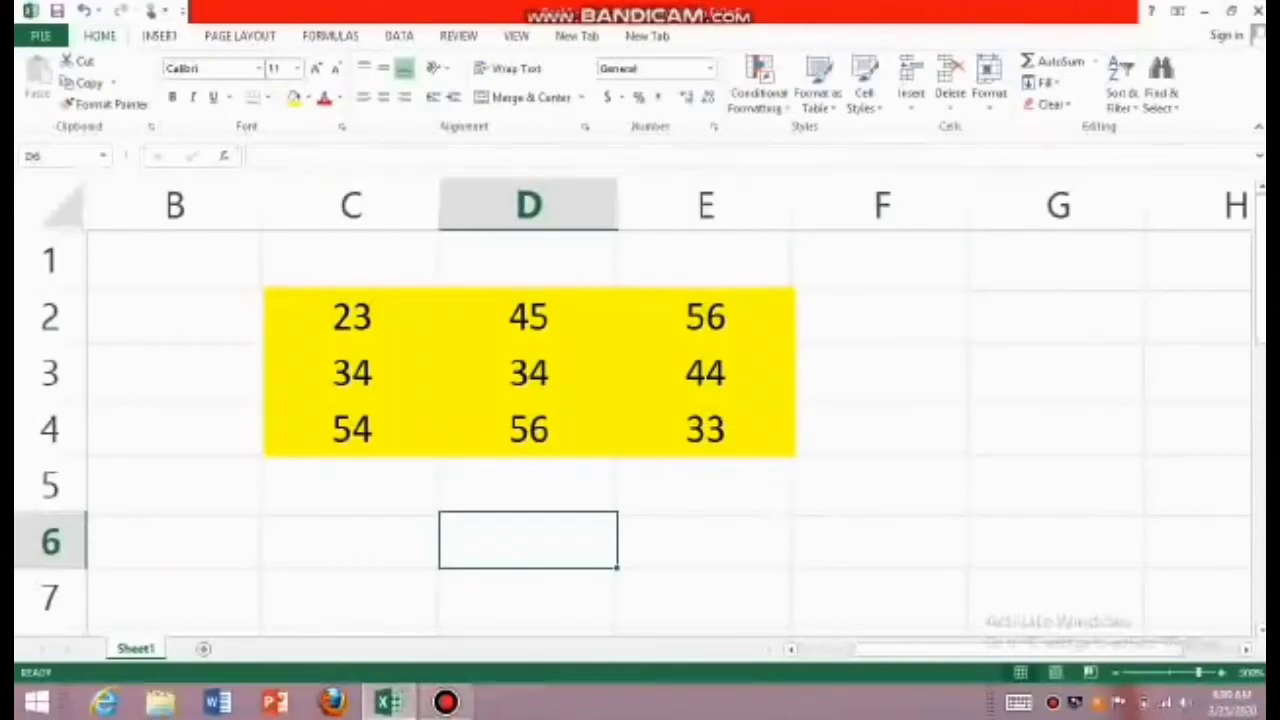
- Examine the cell addresses of the first and last numbers above C5, C2 and C4
{"action": "left_click", "coordinate": [351, 485]}
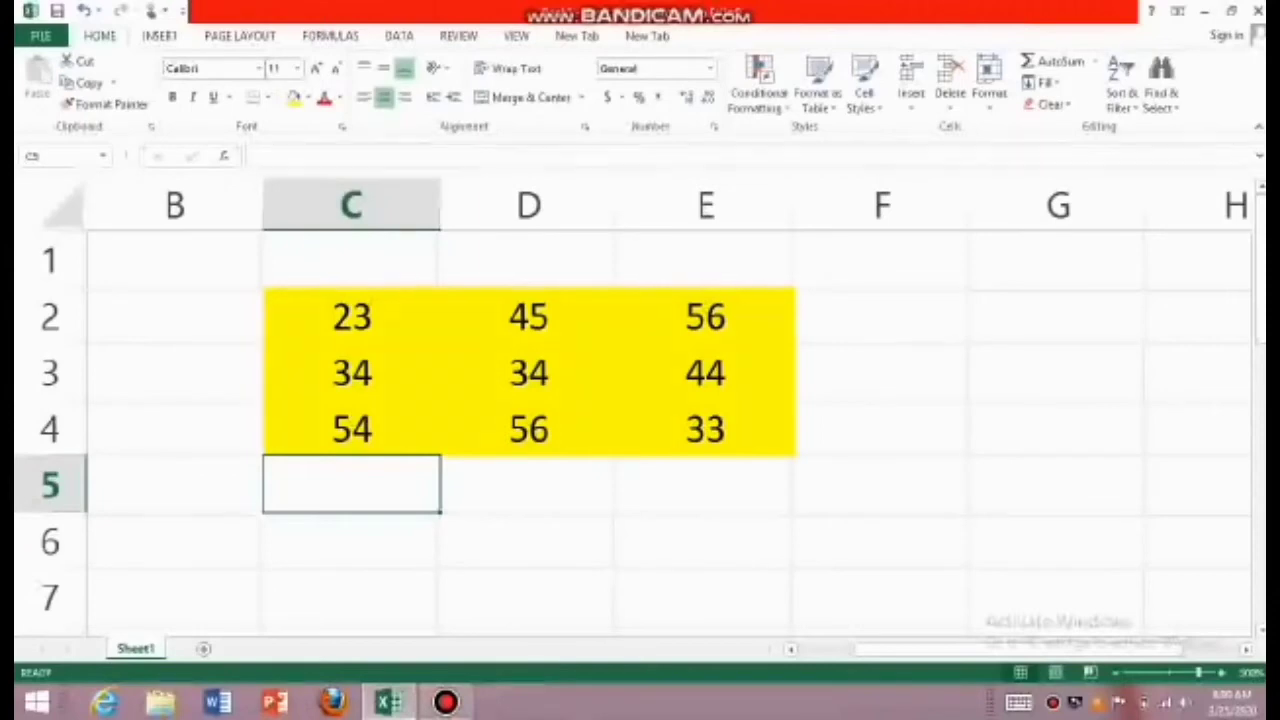
{"action": "key", "text": "Up"}
{"action": "key", "text": "Up"}
{"action": "key", "text": "Up"}
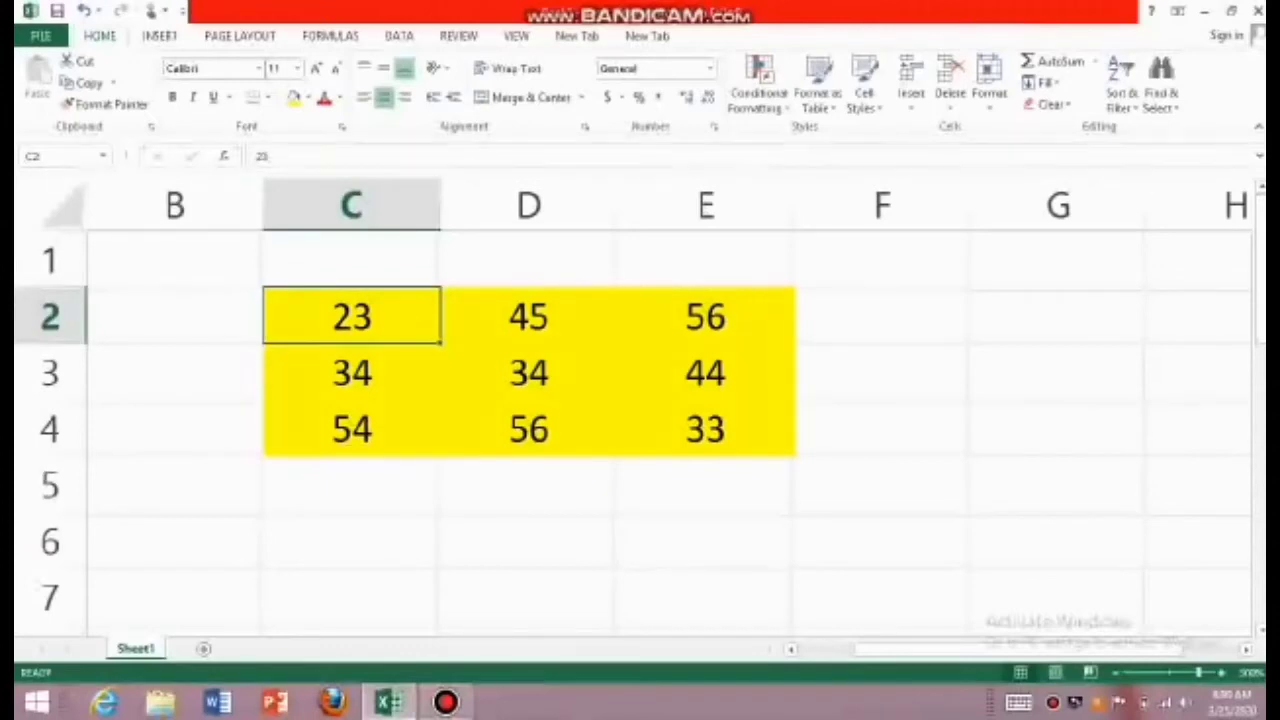
{"action": "key", "text": "Down"}
{"action": "key", "text": "Down"}
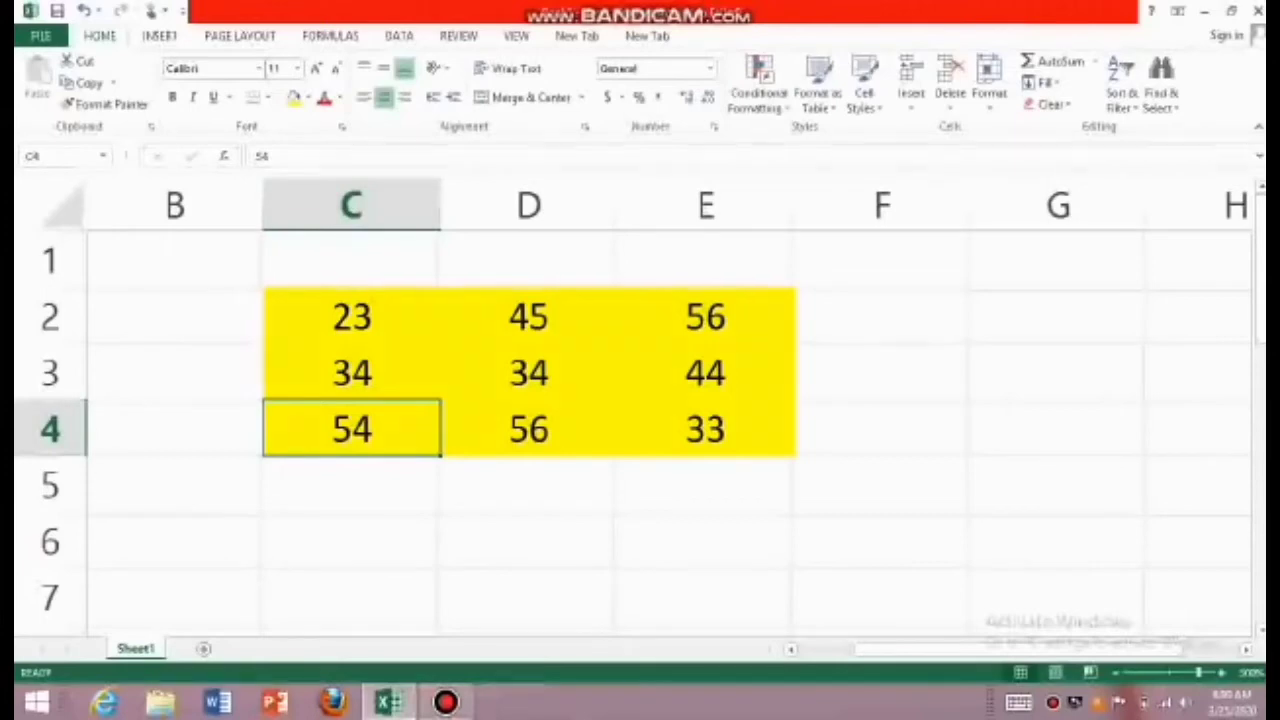
- Total the first column of numbers in C5 with the formula =SUM(C2:C4)
{"action": "key", "text": "Down"}
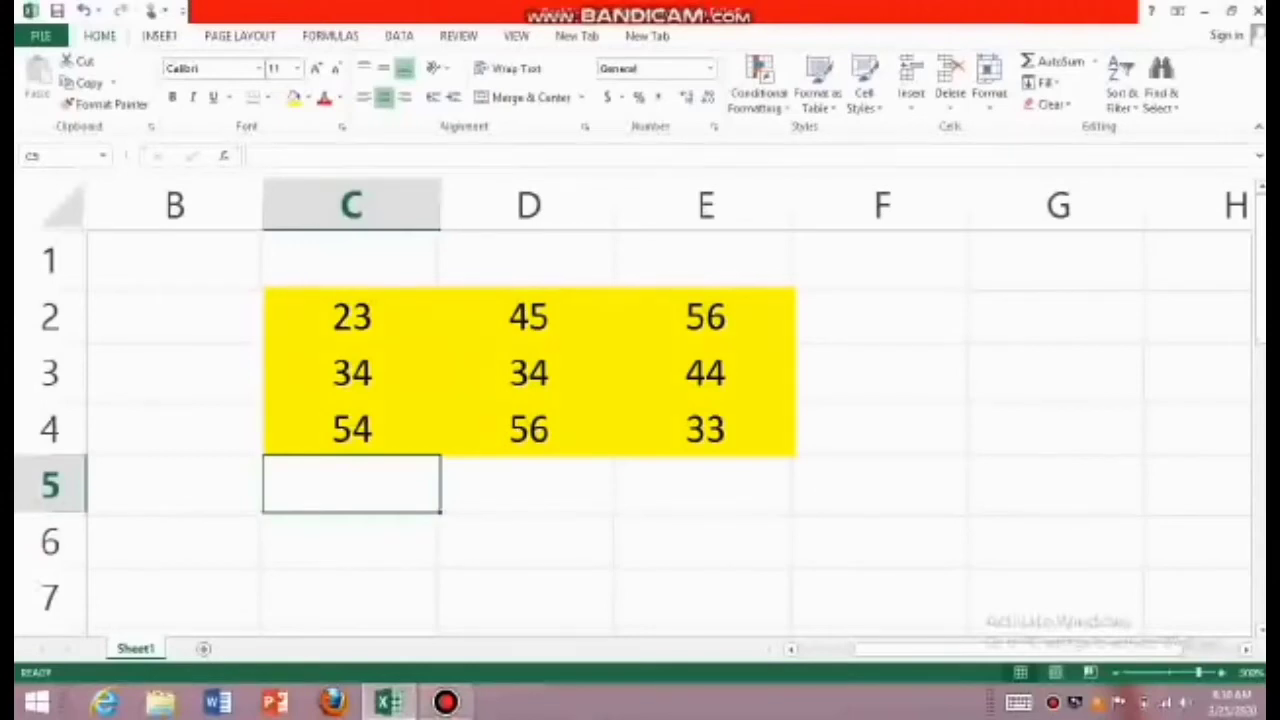
{"action": "type", "text": "="}
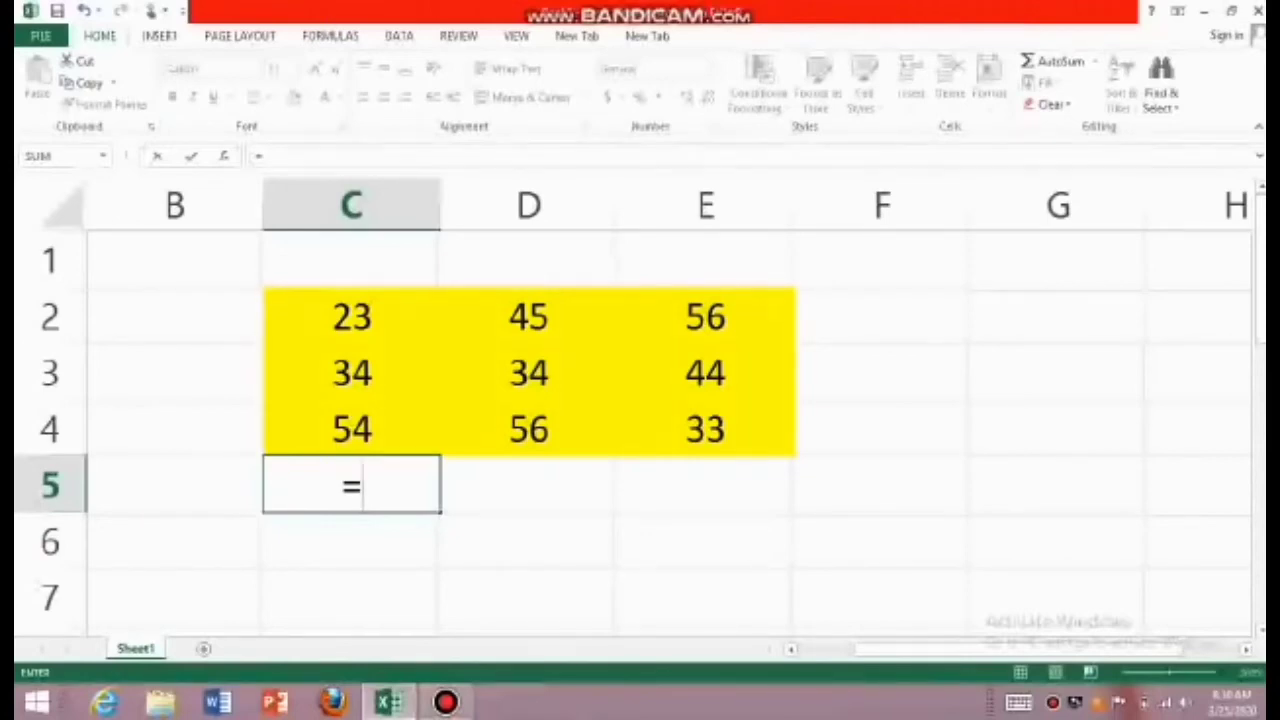
{"action": "type", "text": "SUM"}
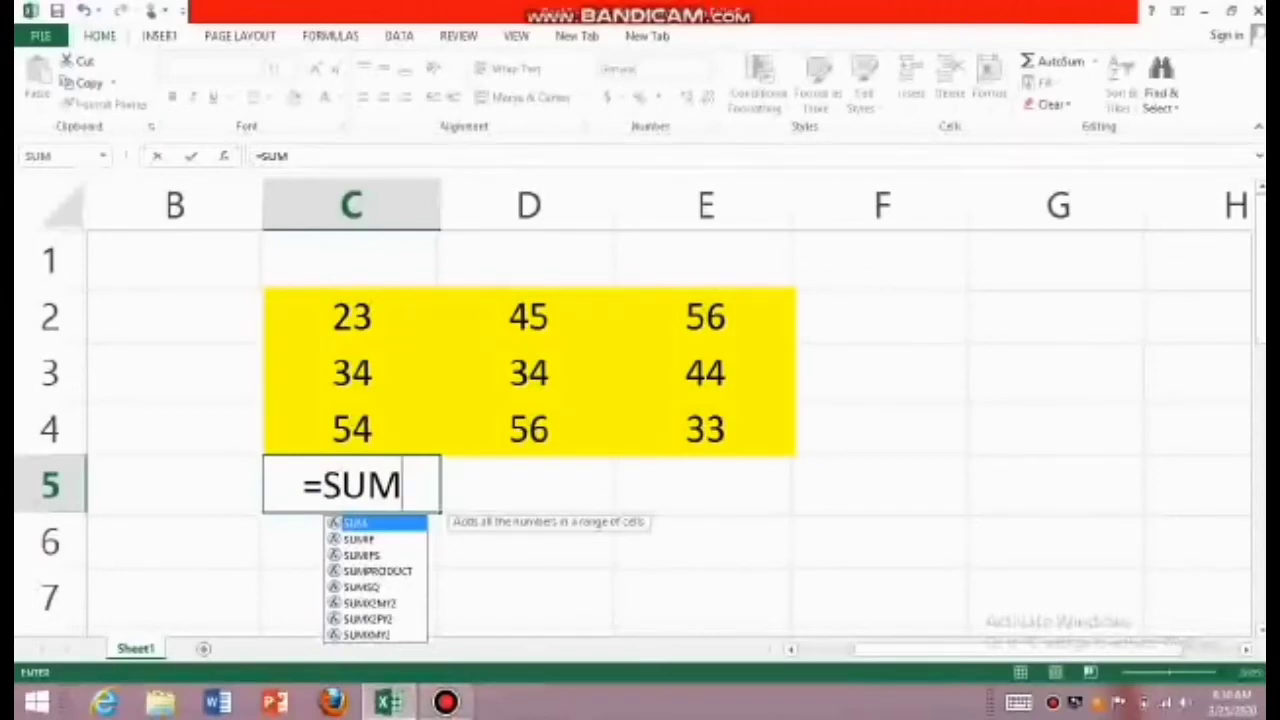
{"action": "type", "text": "("}
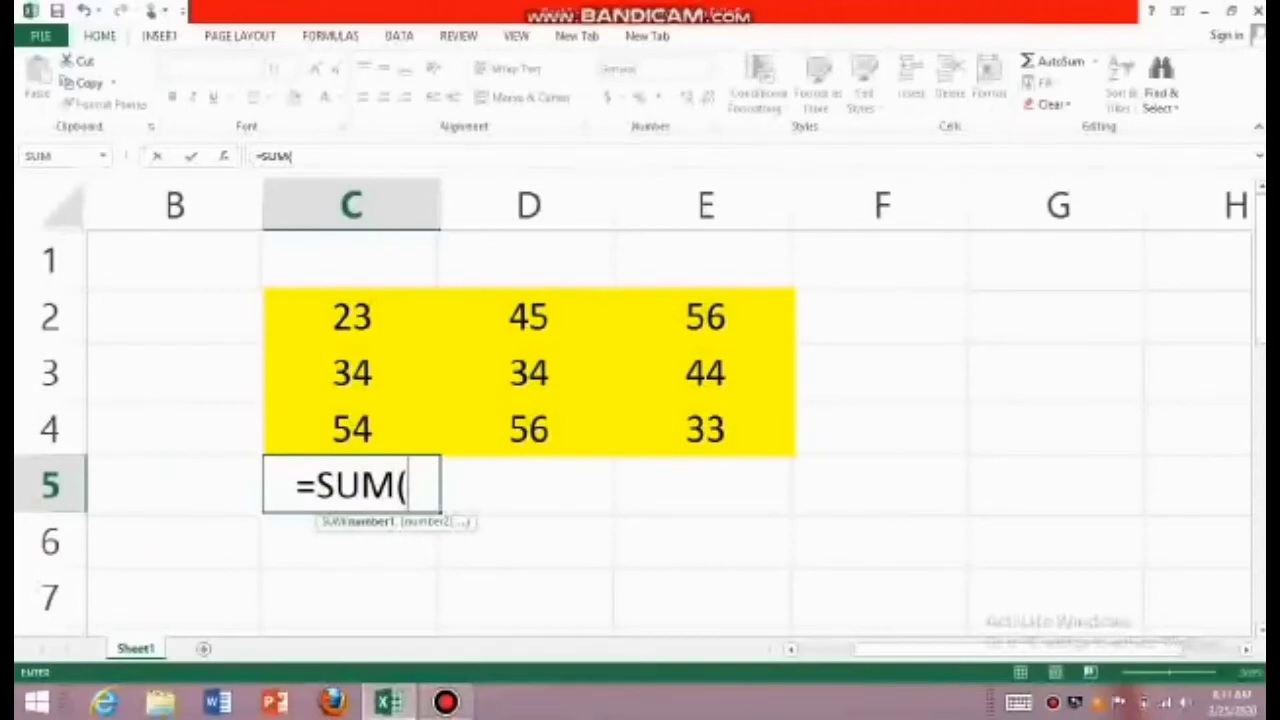
{"action": "type", "text": "C2"}
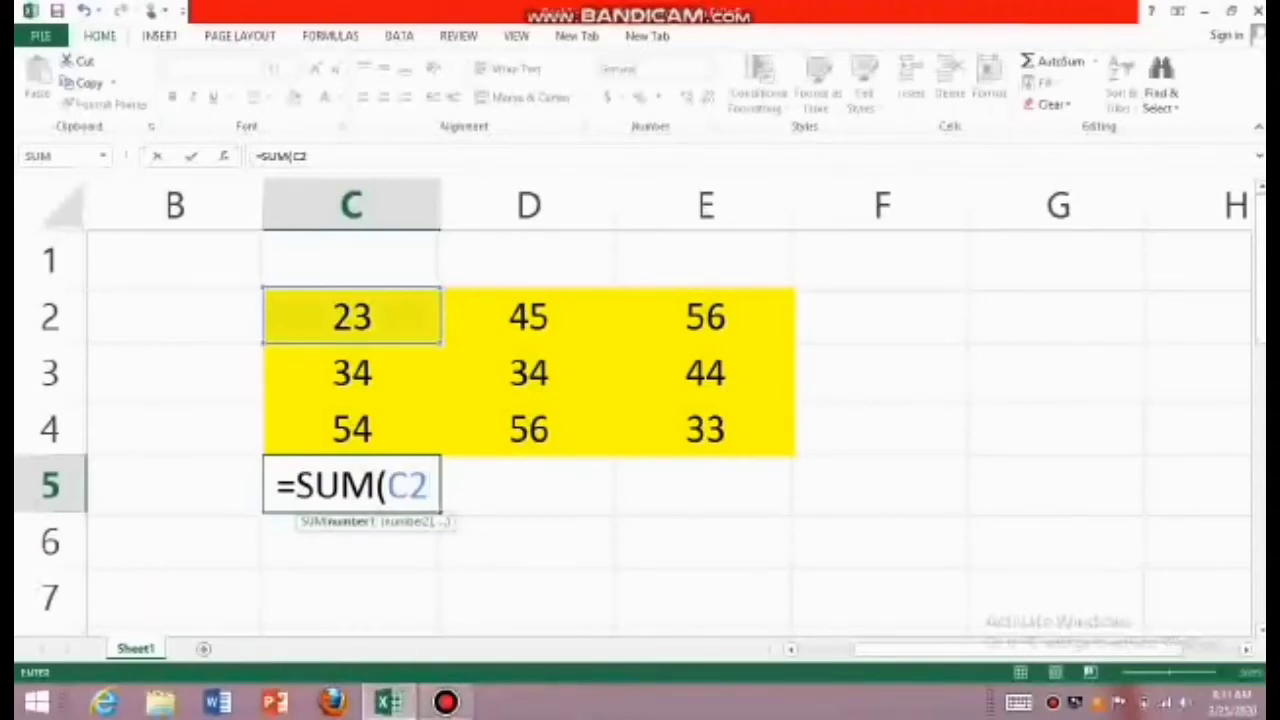
{"action": "type", "text": ":"}
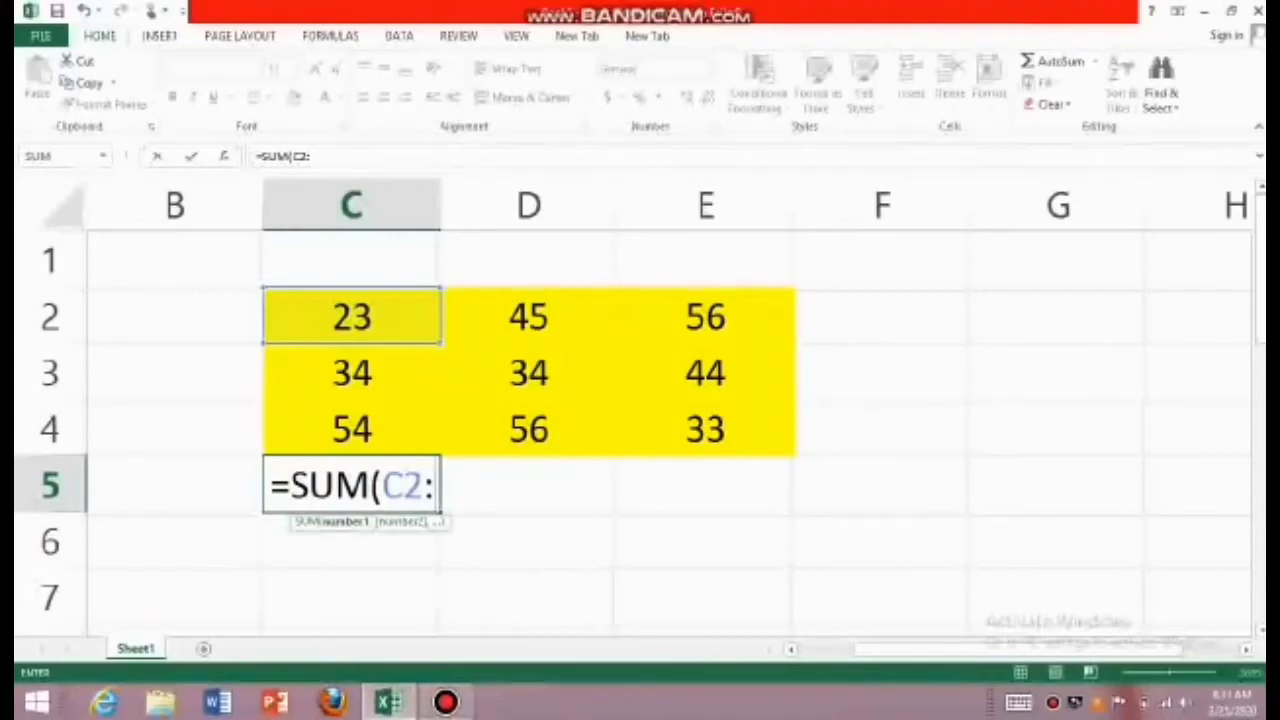
{"action": "type", "text": "C4"}
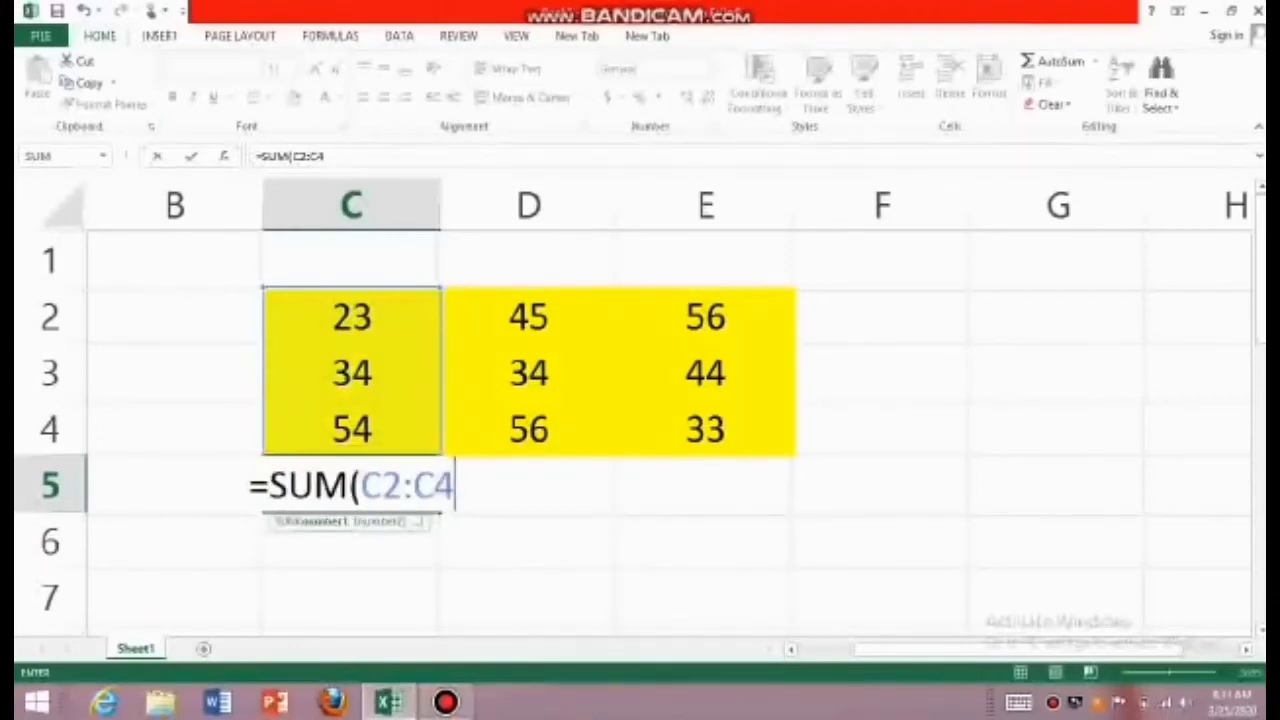
{"action": "type", "text": ")"}
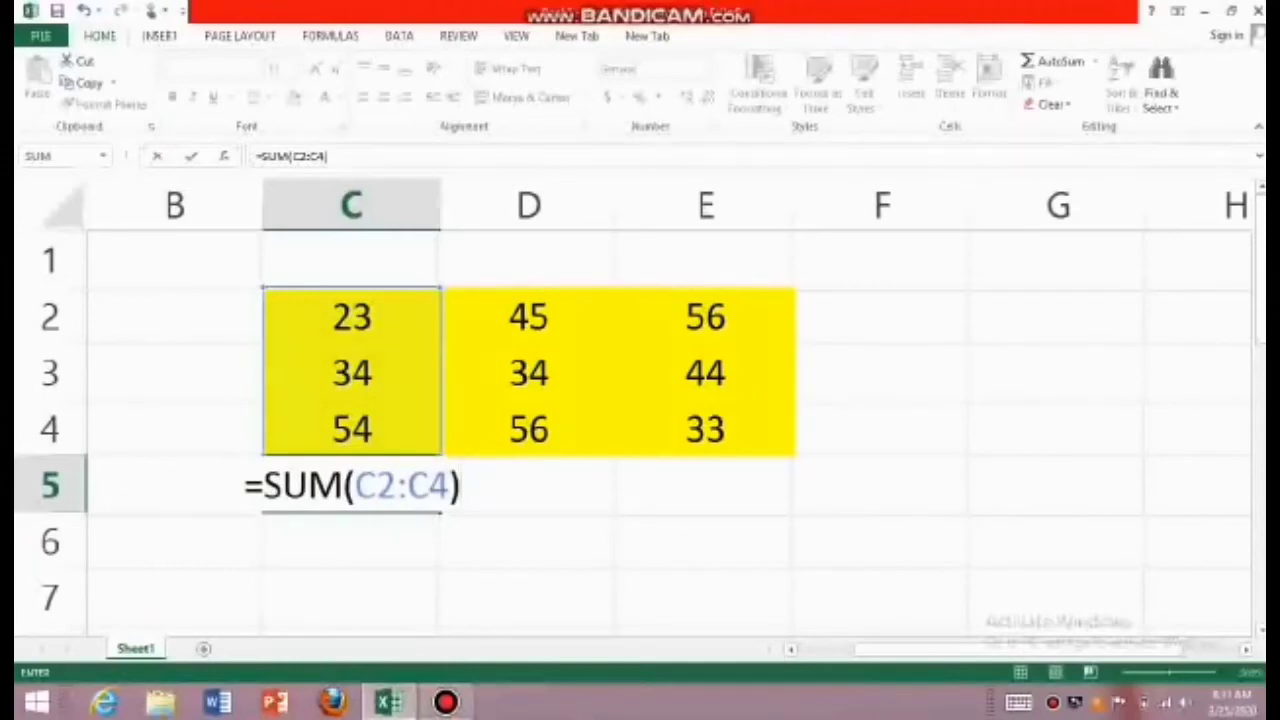
{"action": "key", "text": "Return"}
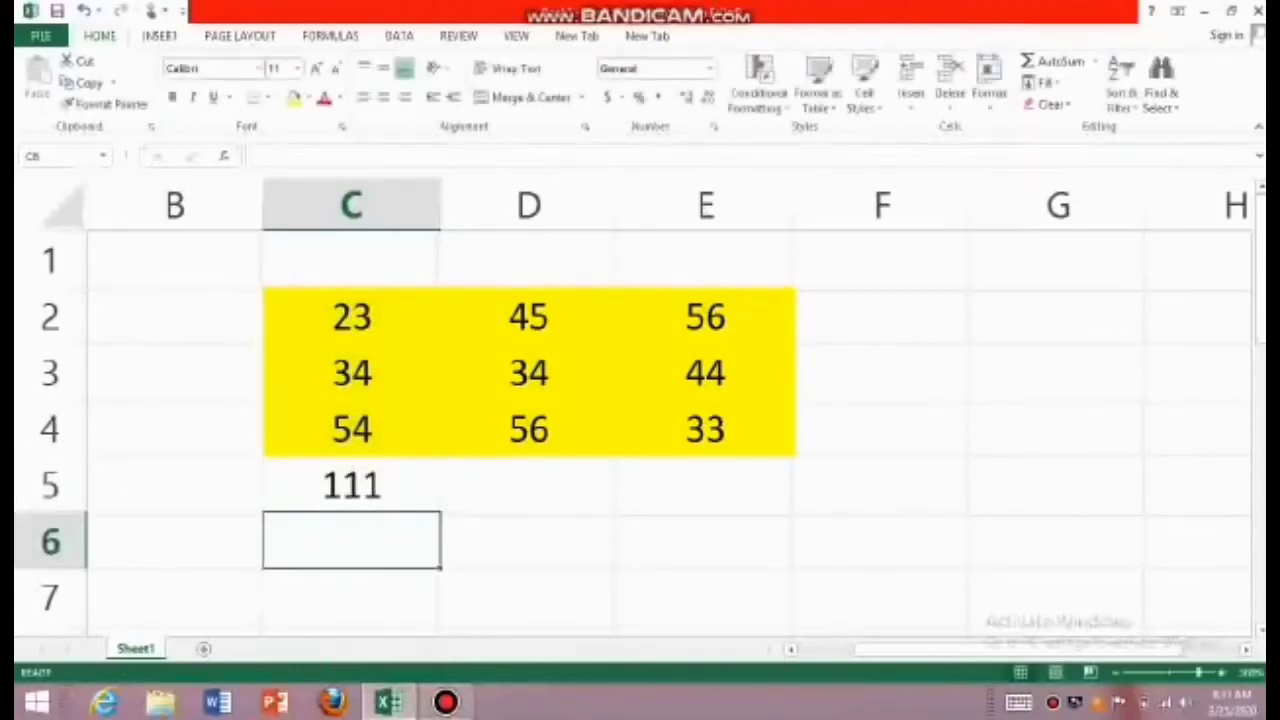
- Total row 2 in F2 with the formula =SUM(C2:E2) and fill it down to F4
{"action": "left_click", "coordinate": [882, 316]}
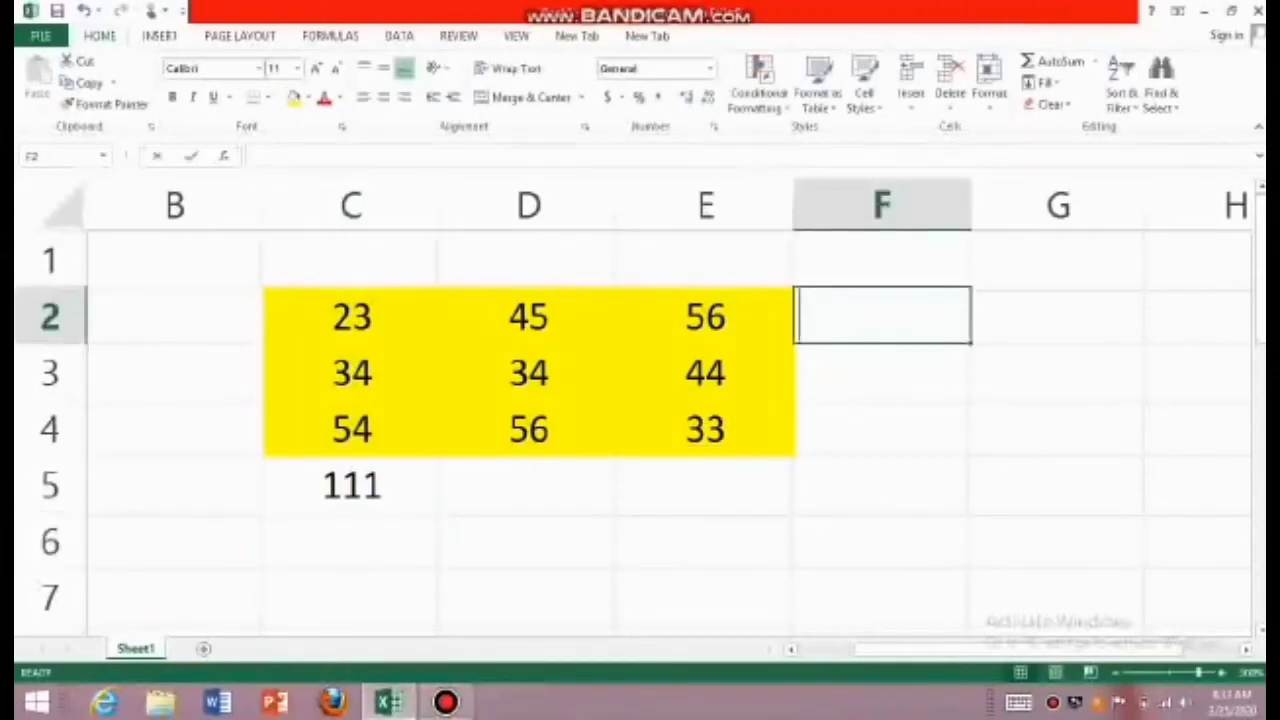
{"action": "type", "text": "="}
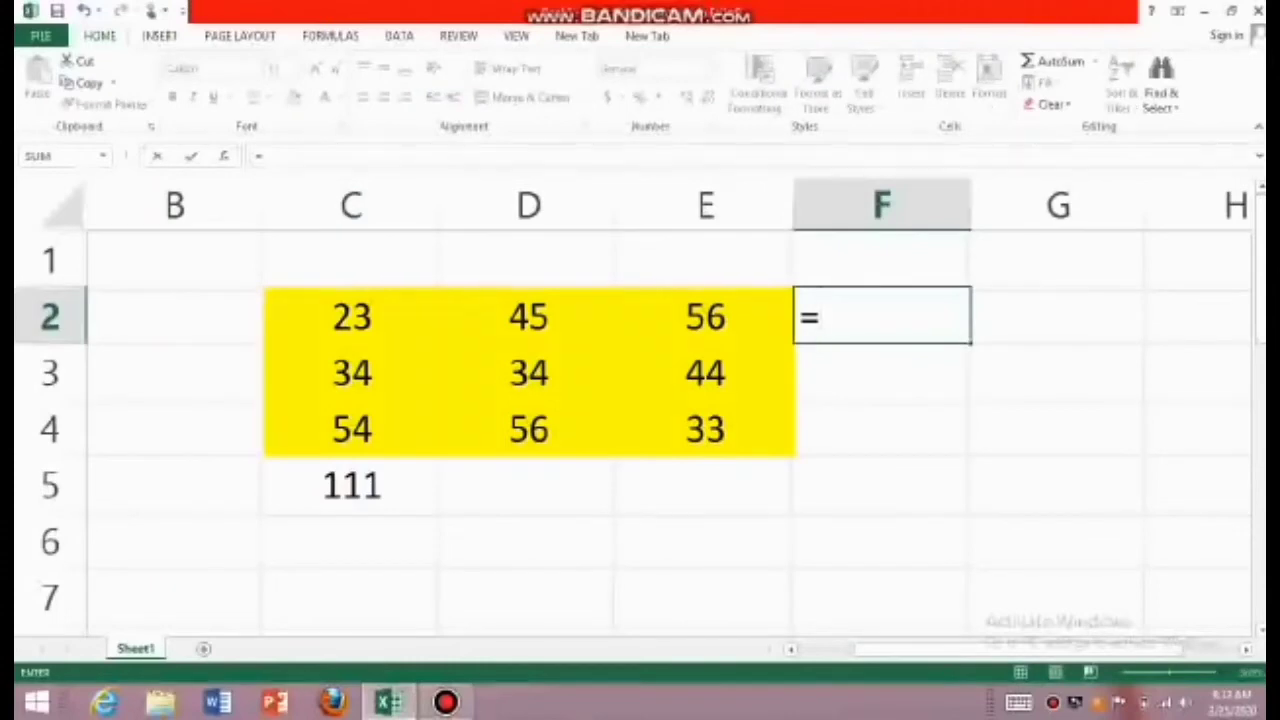
{"action": "type", "text": "SUM("}
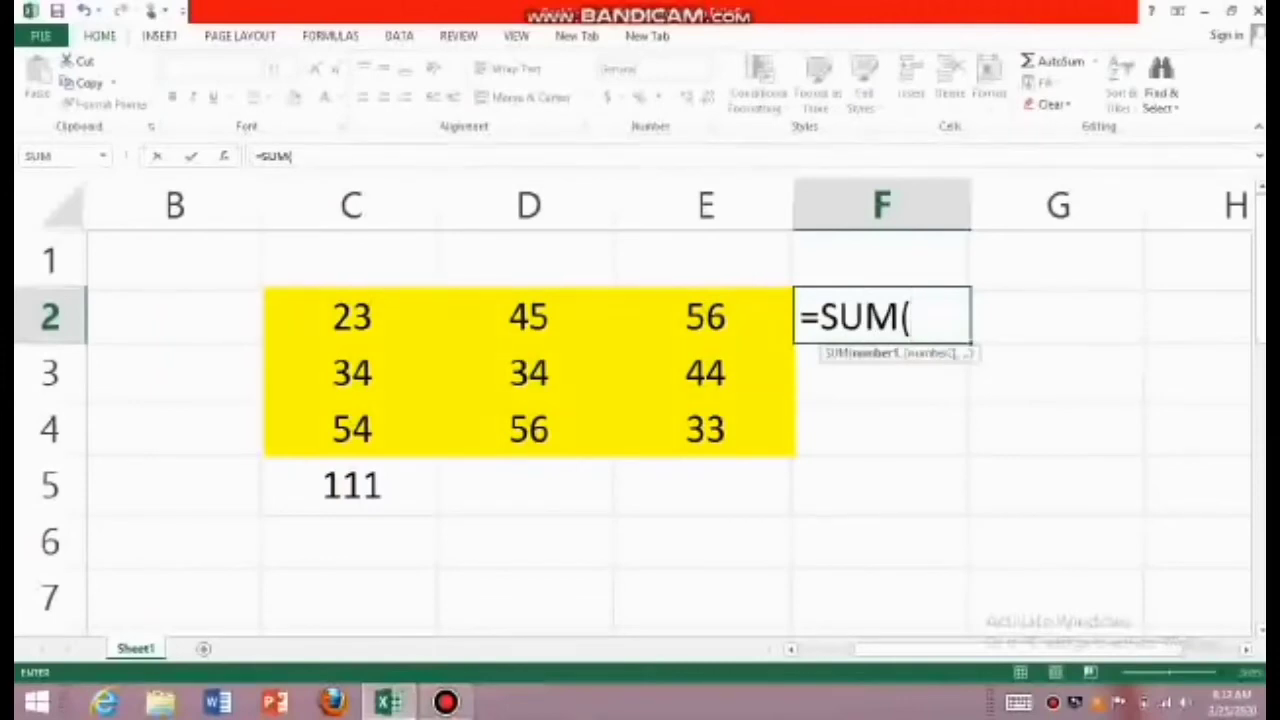
{"action": "type", "text": "C2"}
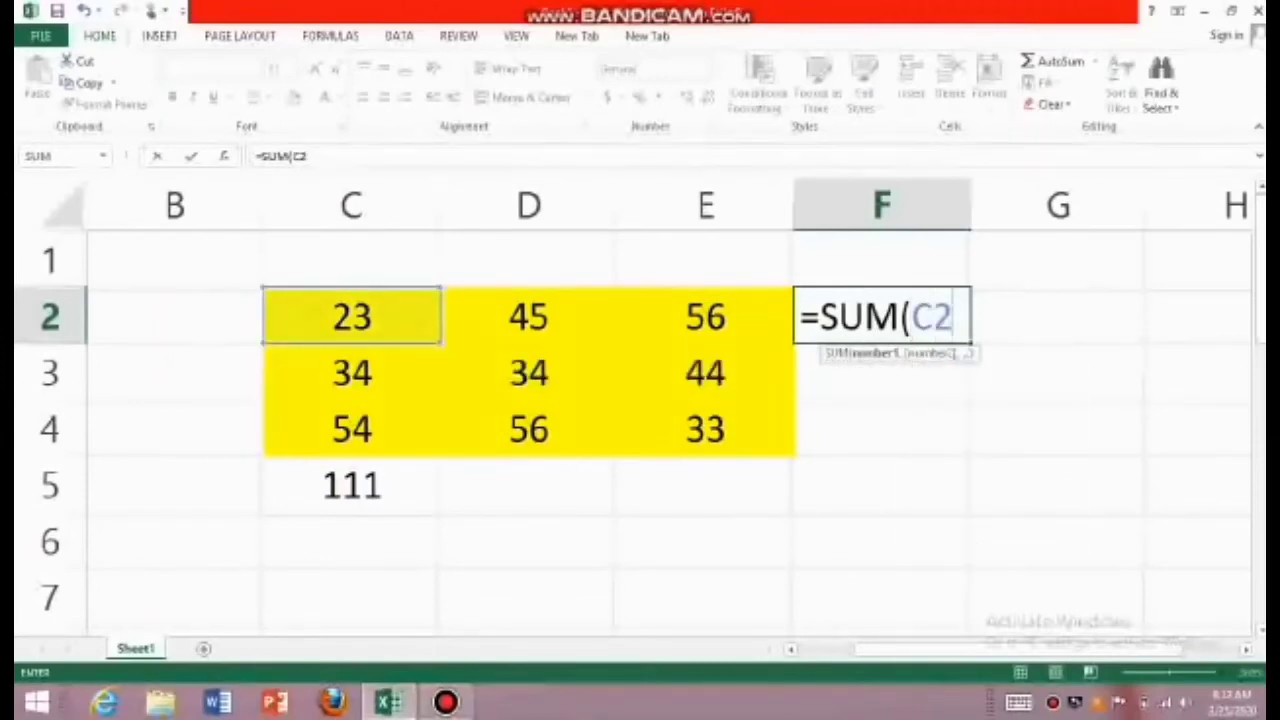
{"action": "type", "text": ":E2"}
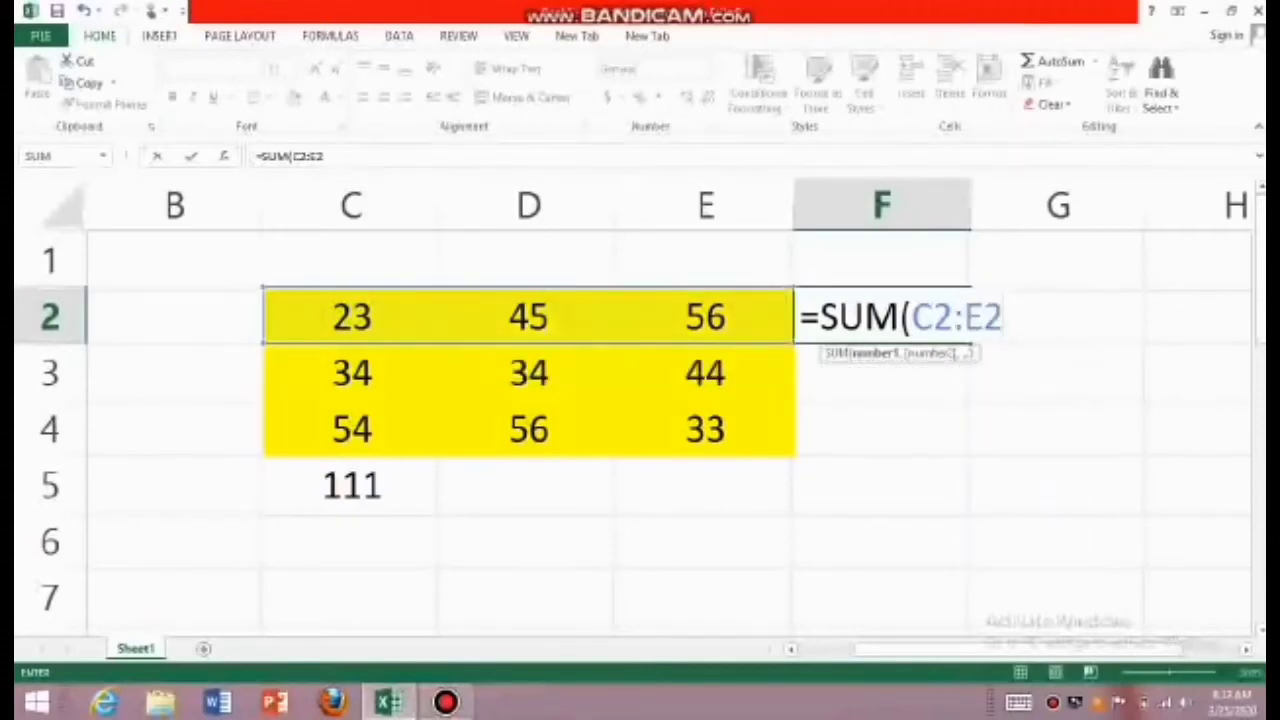
{"action": "type", "text": ")"}
{"action": "key", "text": "Return"}
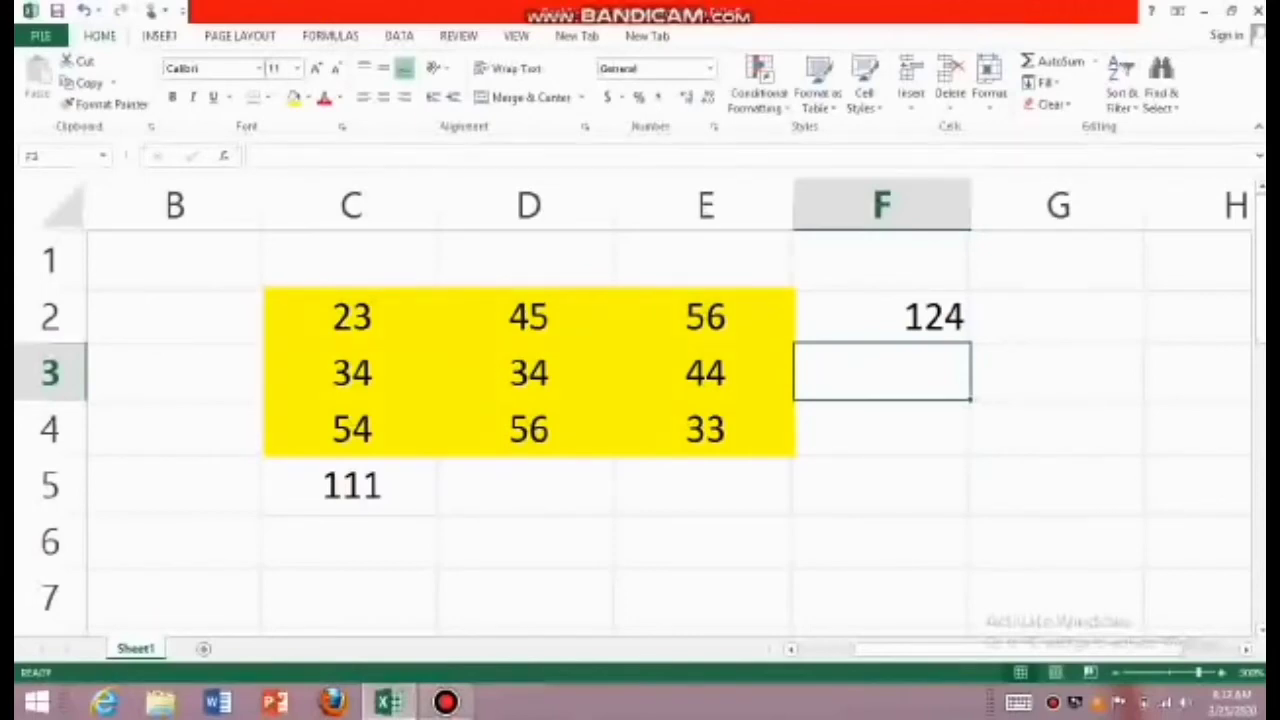
{"action": "left_click", "coordinate": [882, 317]}
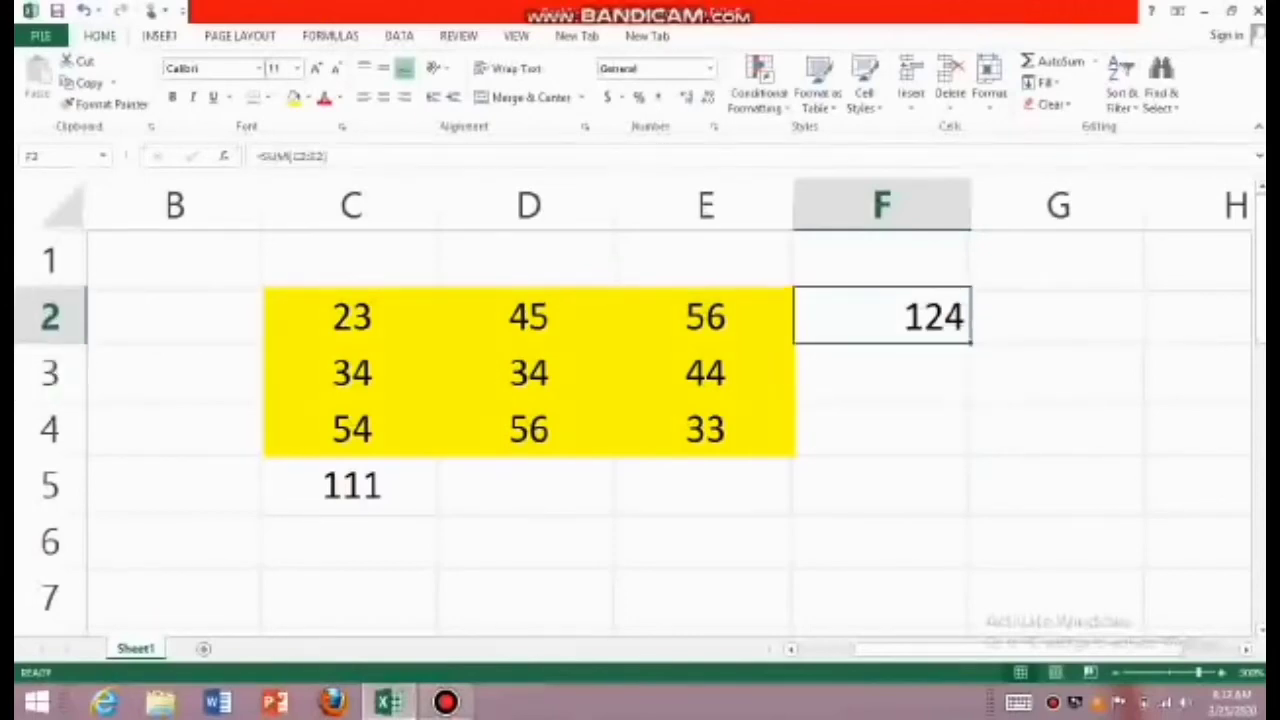
{"action": "left_click_drag", "start_coordinate": [970, 343], "coordinate": [966, 450]}
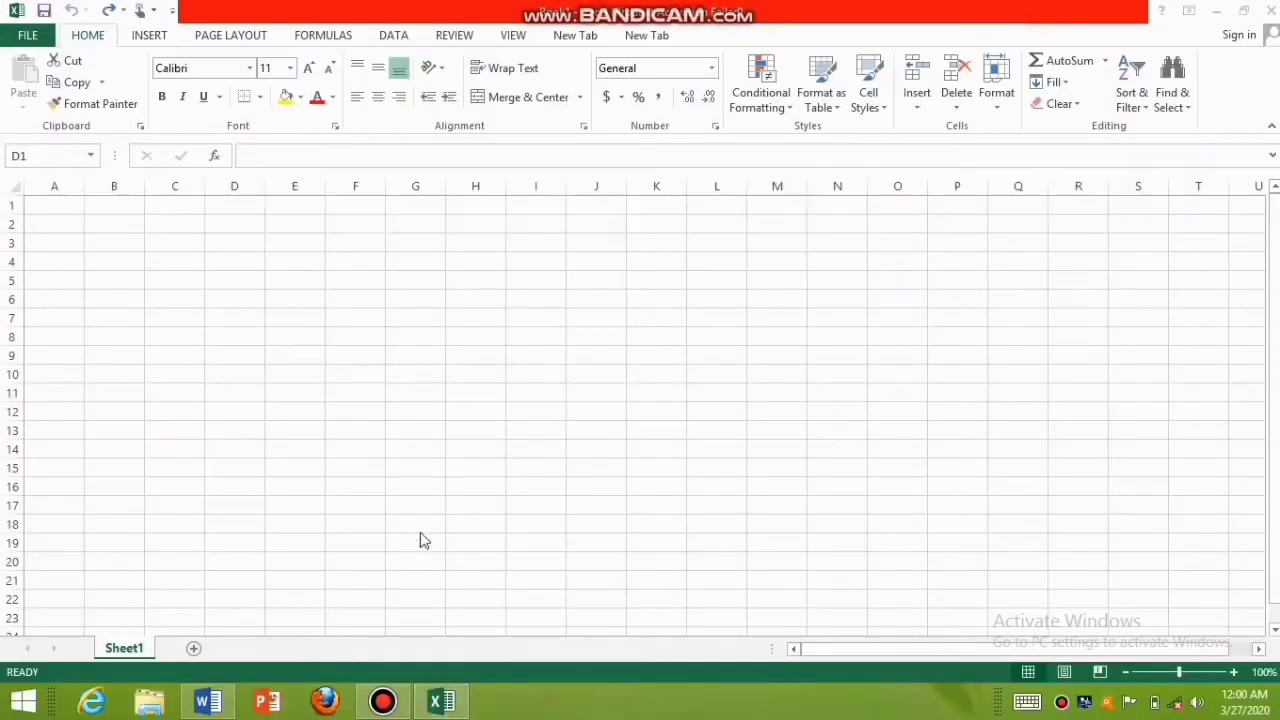
- Merge and centre D1:M2 on the blank sheet and enter the title RESULT SHEET
{"action": "left_click", "coordinate": [241, 205]}
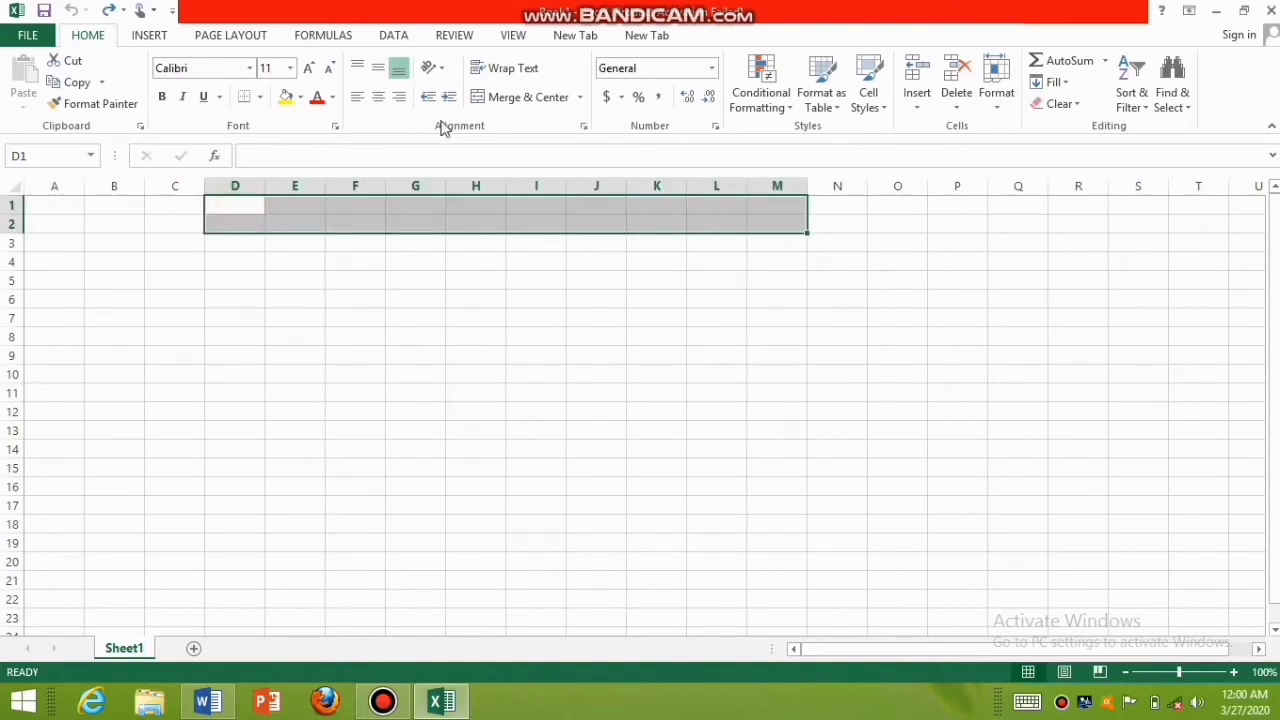
{"action": "left_click", "coordinate": [537, 97]}
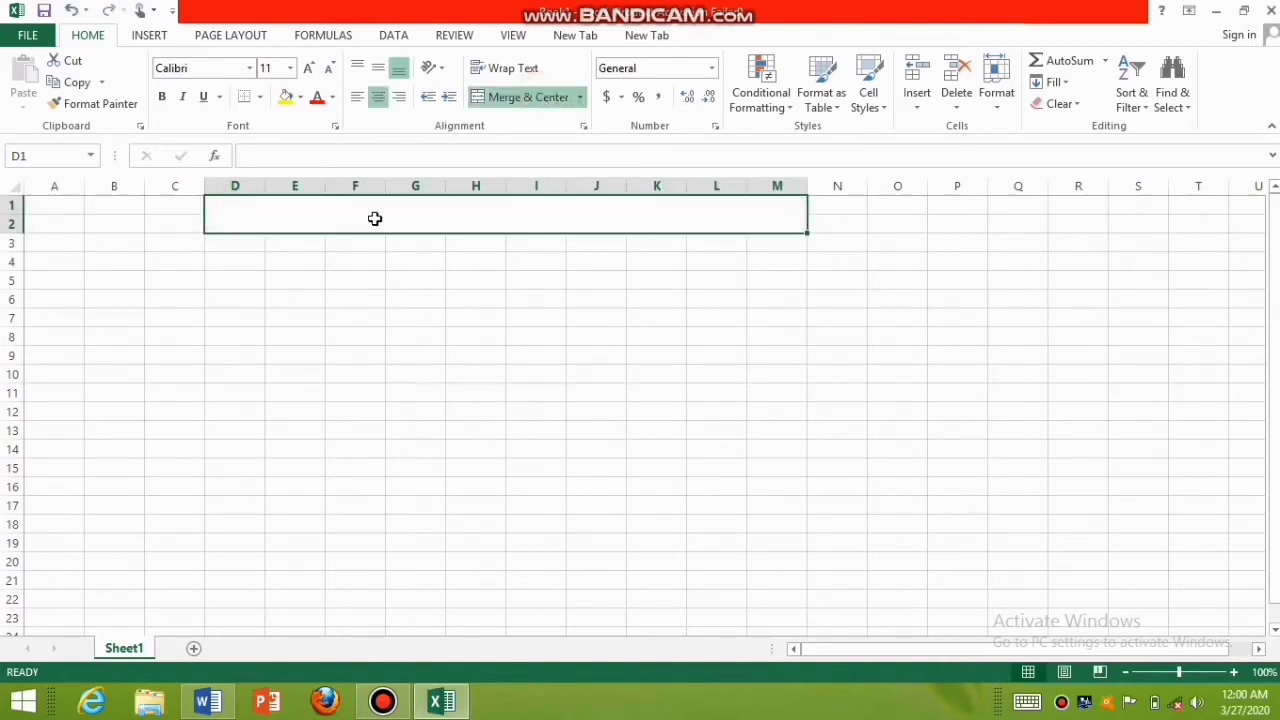
{"action": "type", "text": "RESULT"}
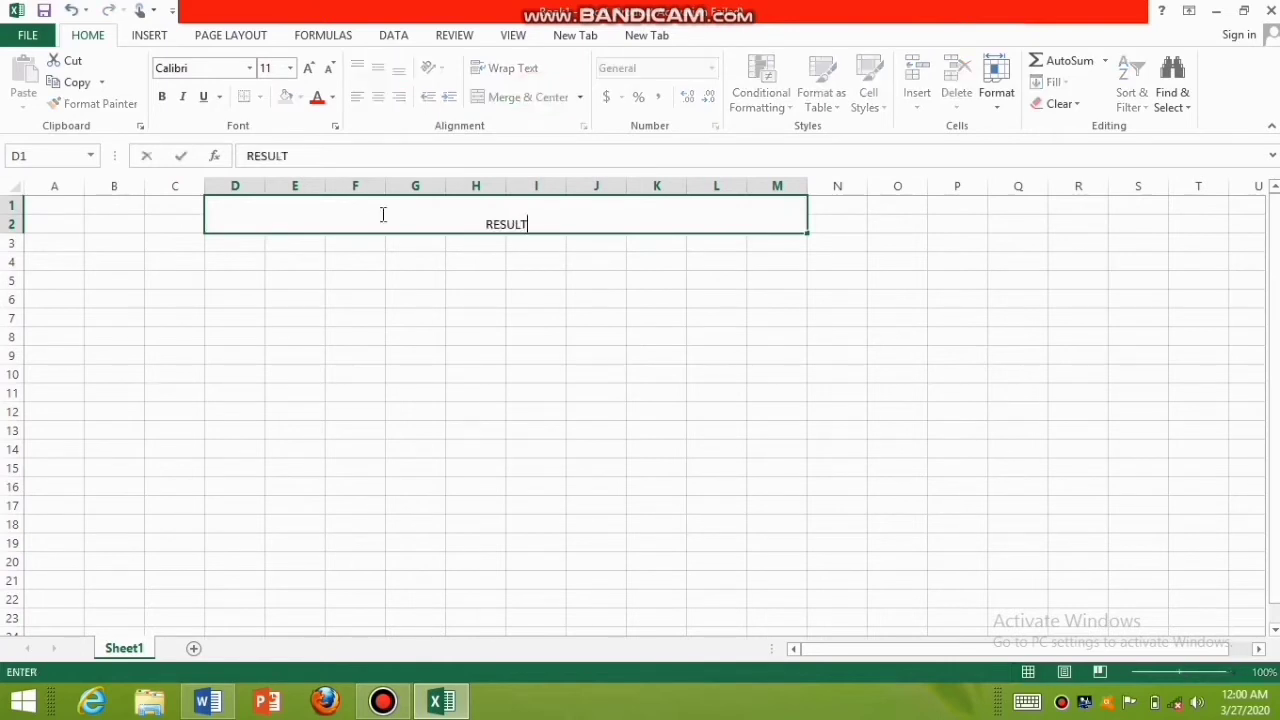
{"action": "type", "text": " SHEET"}
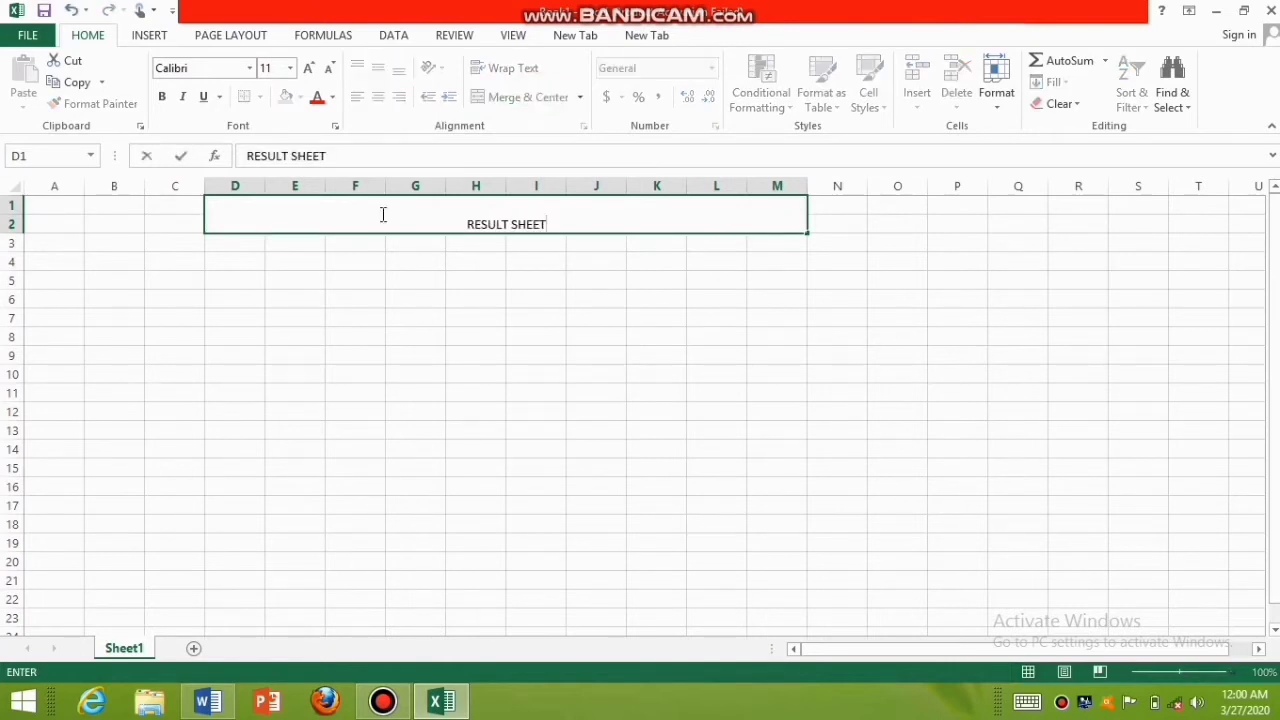
{"action": "left_click", "coordinate": [463, 285]}
- Format the RESULT SHEET title as bold, vertically middle-aligned, size 24 text with a red cell fill
{"action": "left_click", "coordinate": [460, 220]}
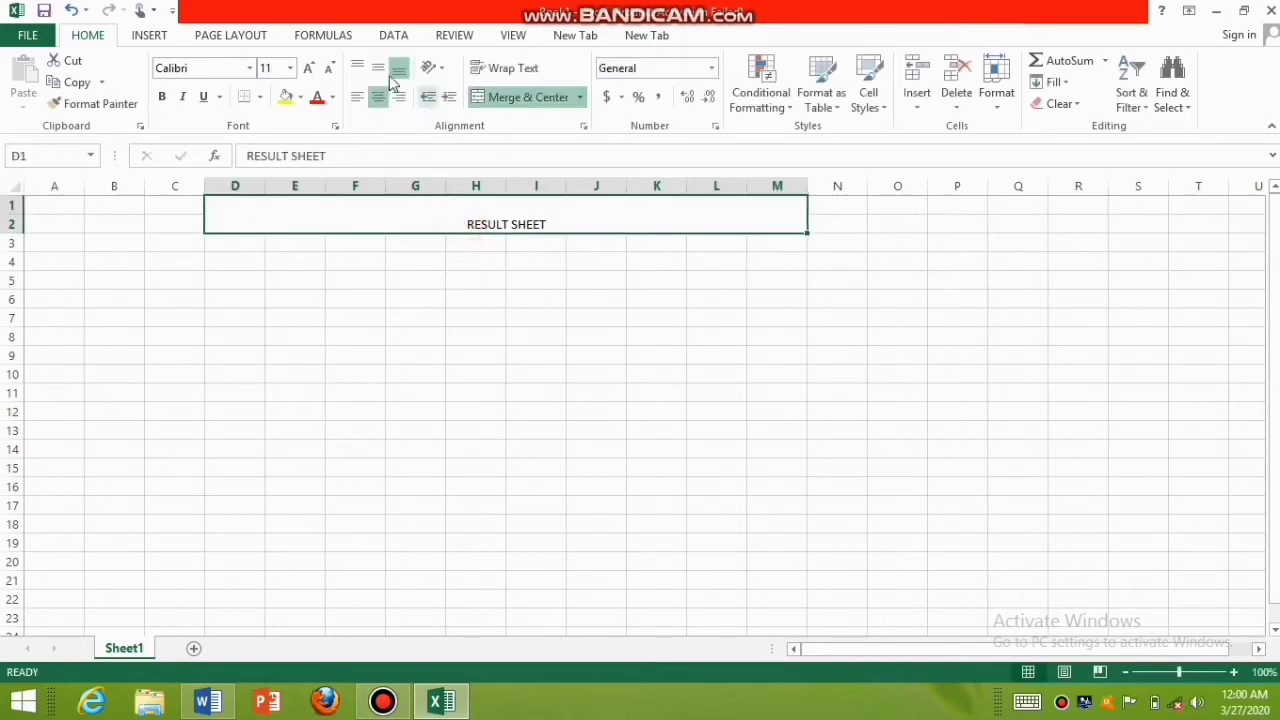
{"action": "left_click", "coordinate": [163, 98]}
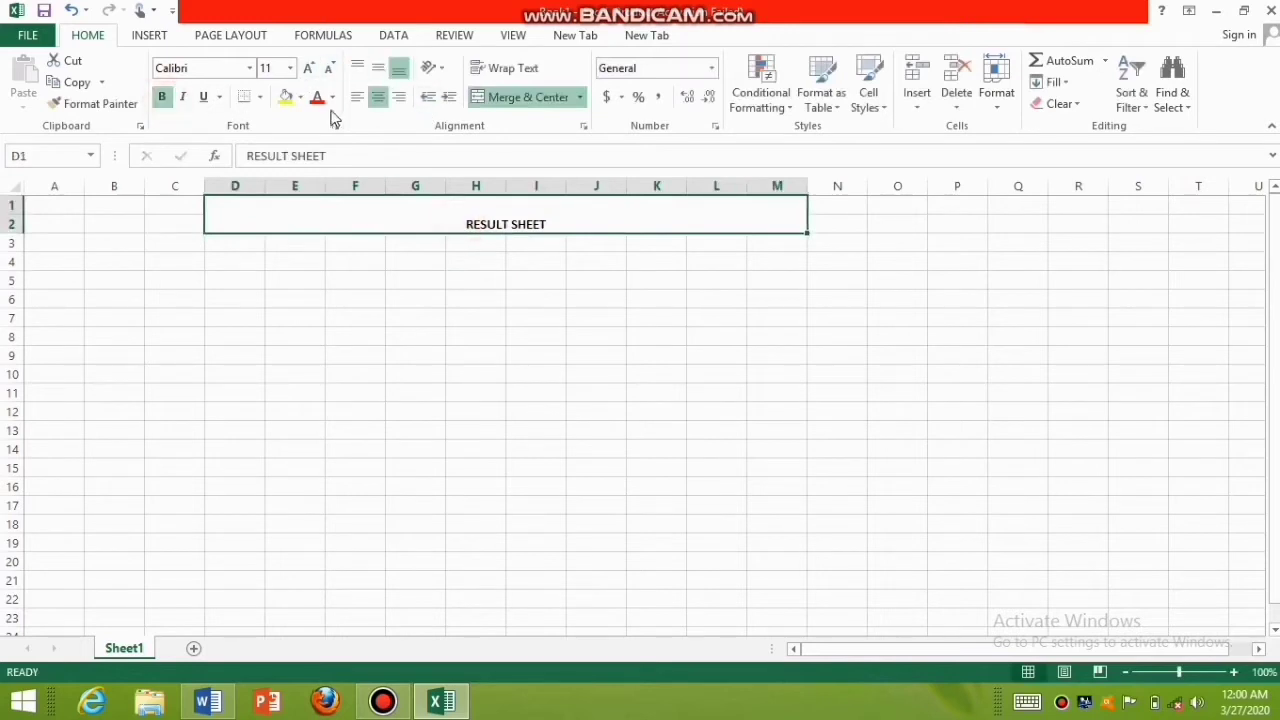
{"action": "left_click", "coordinate": [378, 67]}
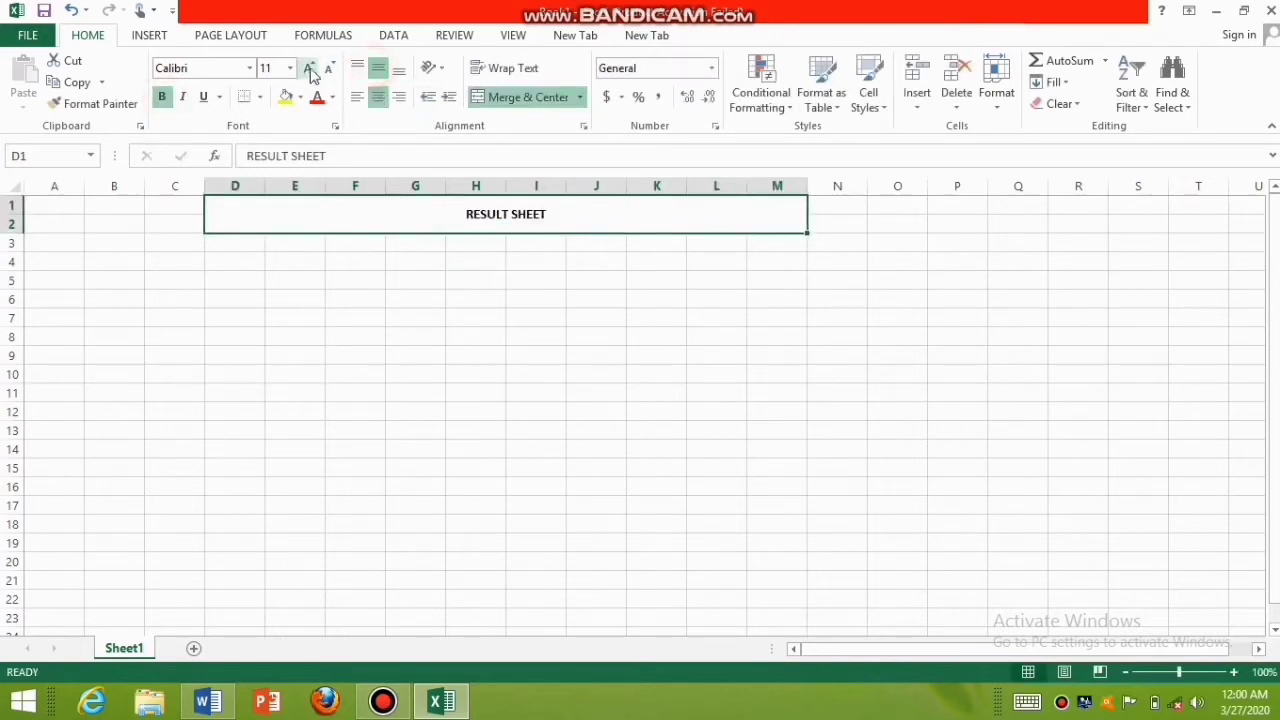
{"action": "left_click", "coordinate": [311, 68]}
{"action": "left_click", "coordinate": [311, 68]}
{"action": "left_click", "coordinate": [311, 68]}
{"action": "left_click", "coordinate": [311, 68]}
{"action": "left_click", "coordinate": [311, 68]}
{"action": "left_click", "coordinate": [311, 68]}
{"action": "left_click", "coordinate": [311, 68]}
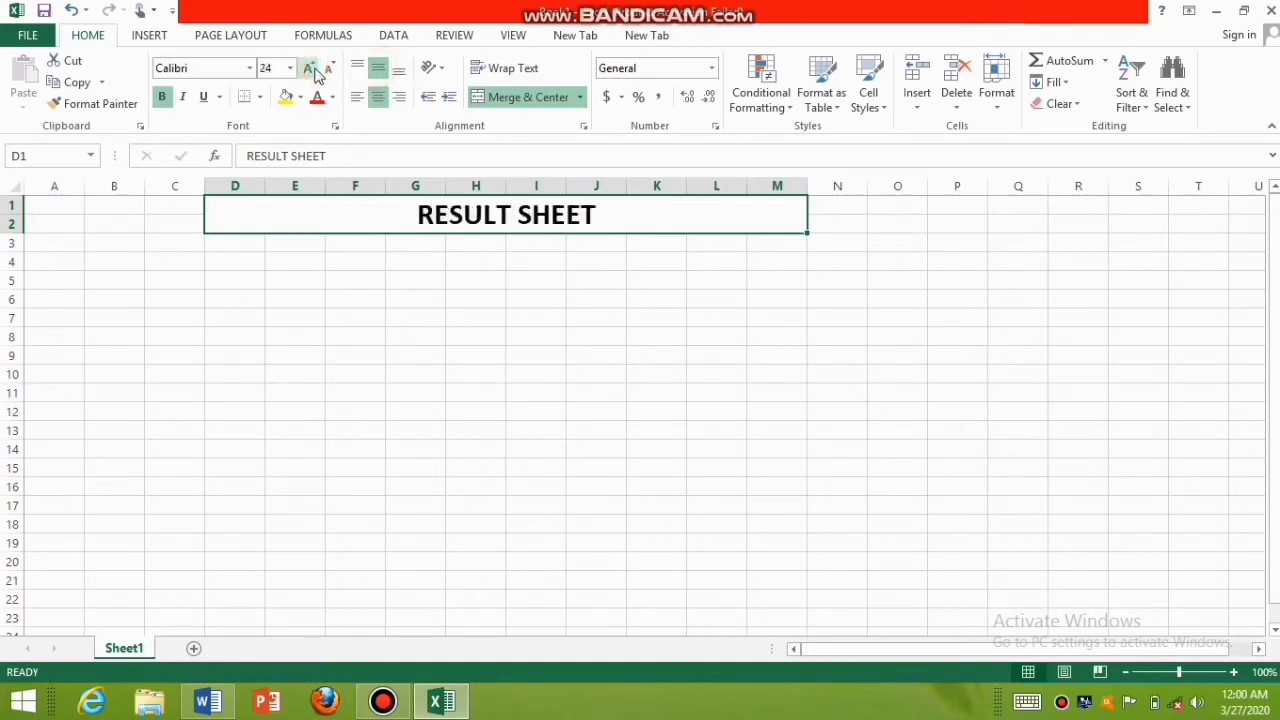
{"action": "left_click", "coordinate": [300, 97]}
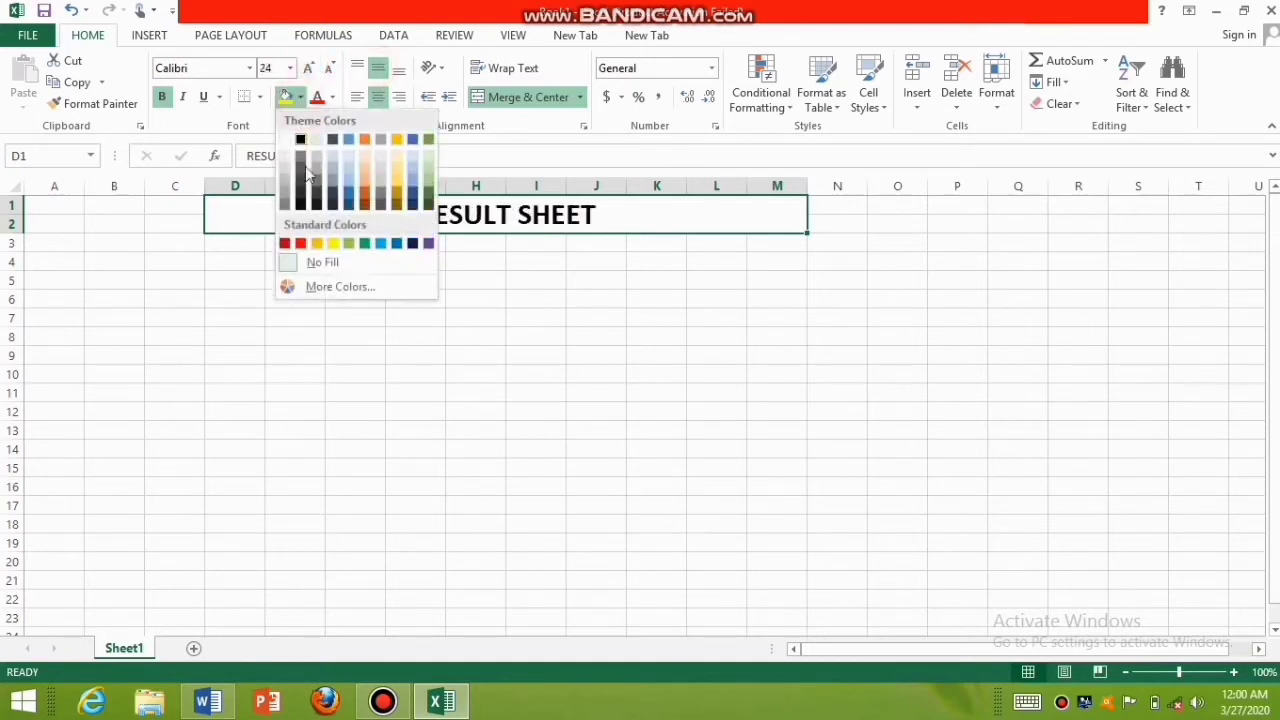
{"action": "left_click", "coordinate": [300, 243]}
- Widen column D and enter the column headers in row 3, starting with STUDENTS NAME in D3
{"action": "left_click", "coordinate": [247, 248]}
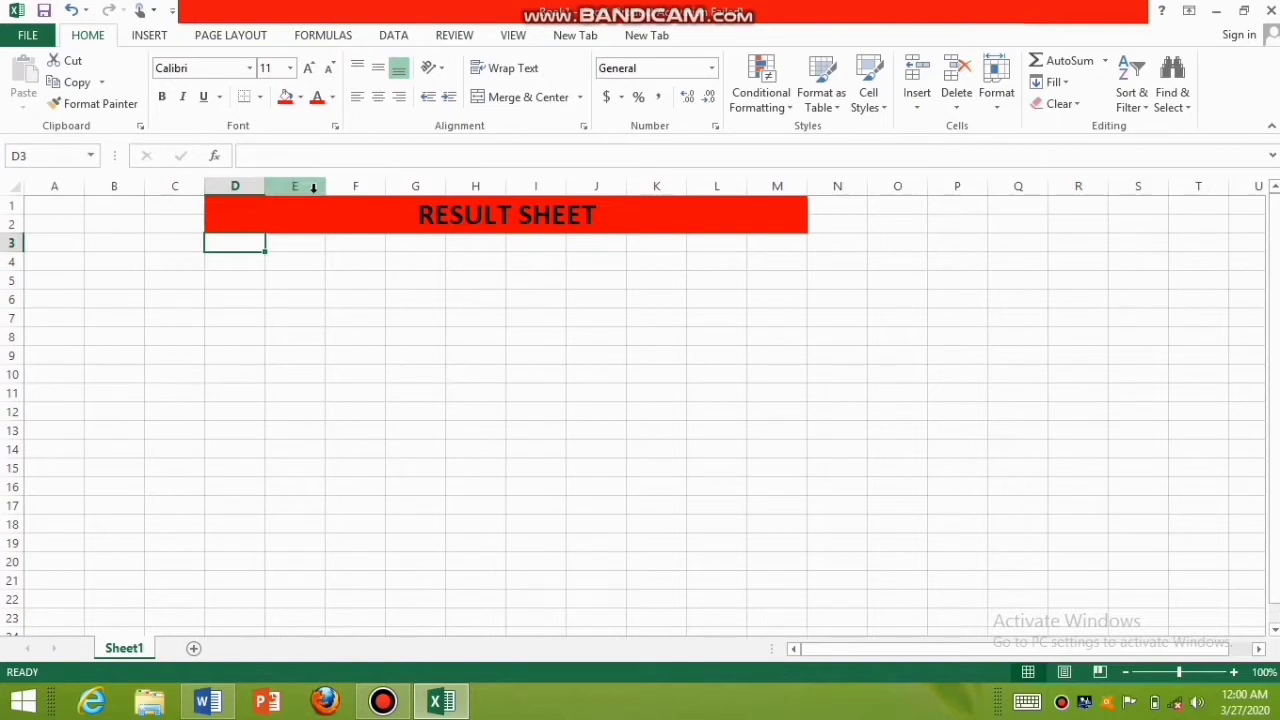
{"action": "left_click_drag", "start_coordinate": [265, 187], "coordinate": [340, 192]}
{"action": "type", "text": "ST"}
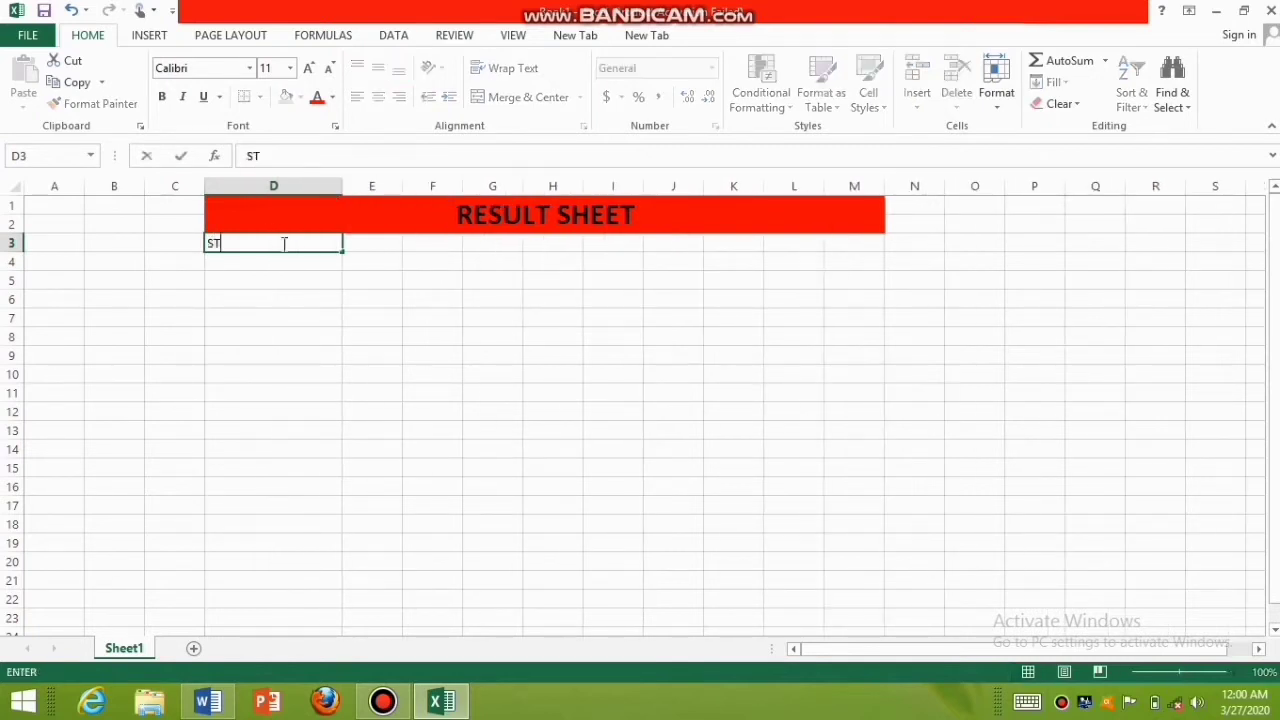
{"action": "type", "text": "UDENTS NAME"}
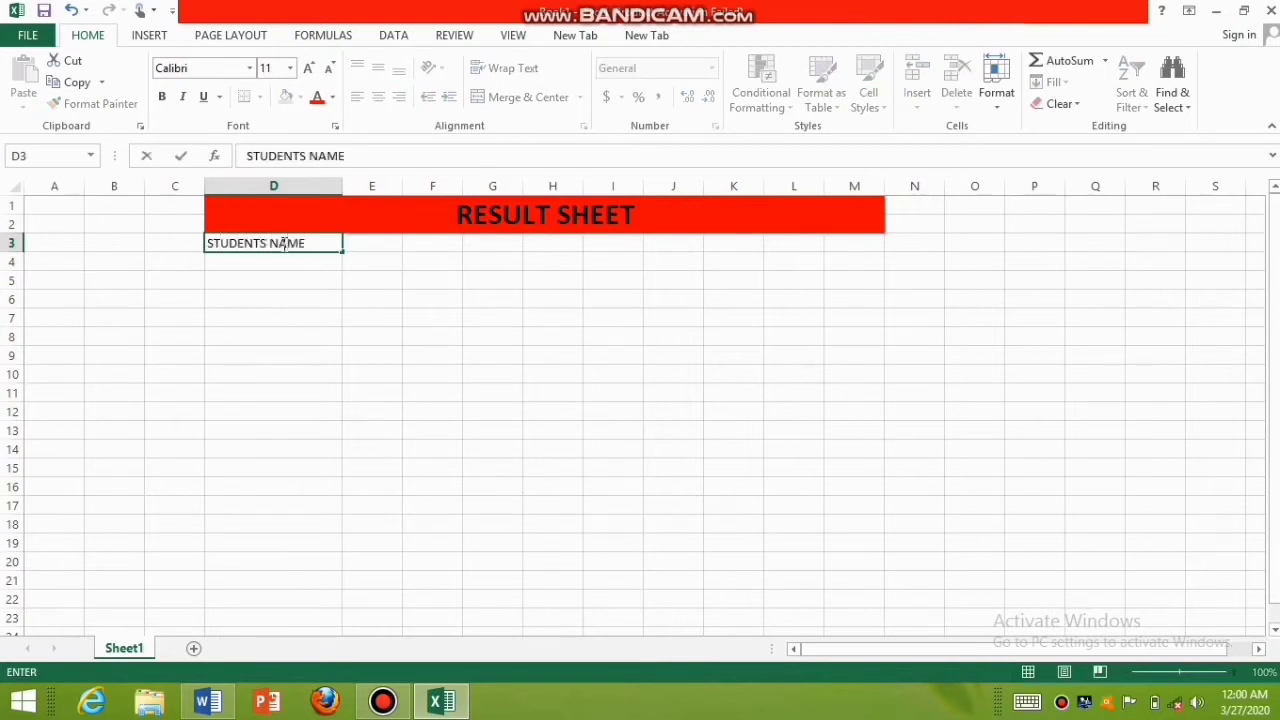
{"action": "key", "text": "Tab"}
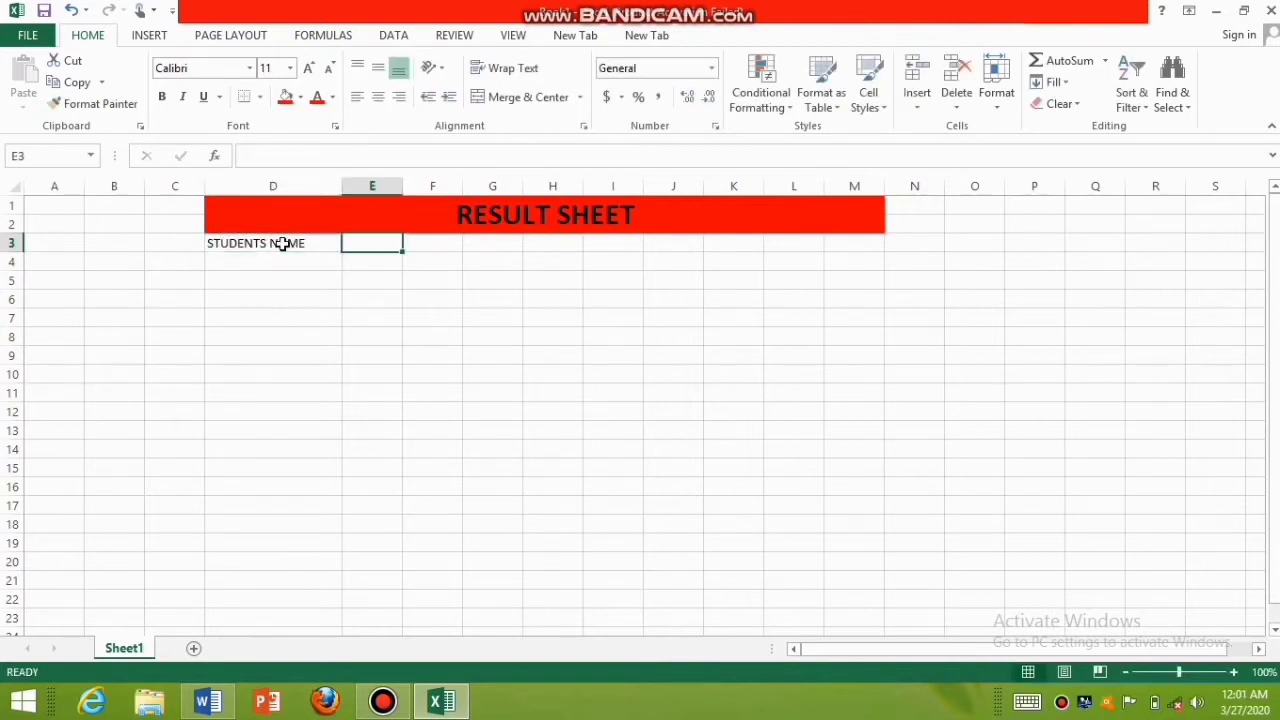
{"action": "type", "text": "PO"}
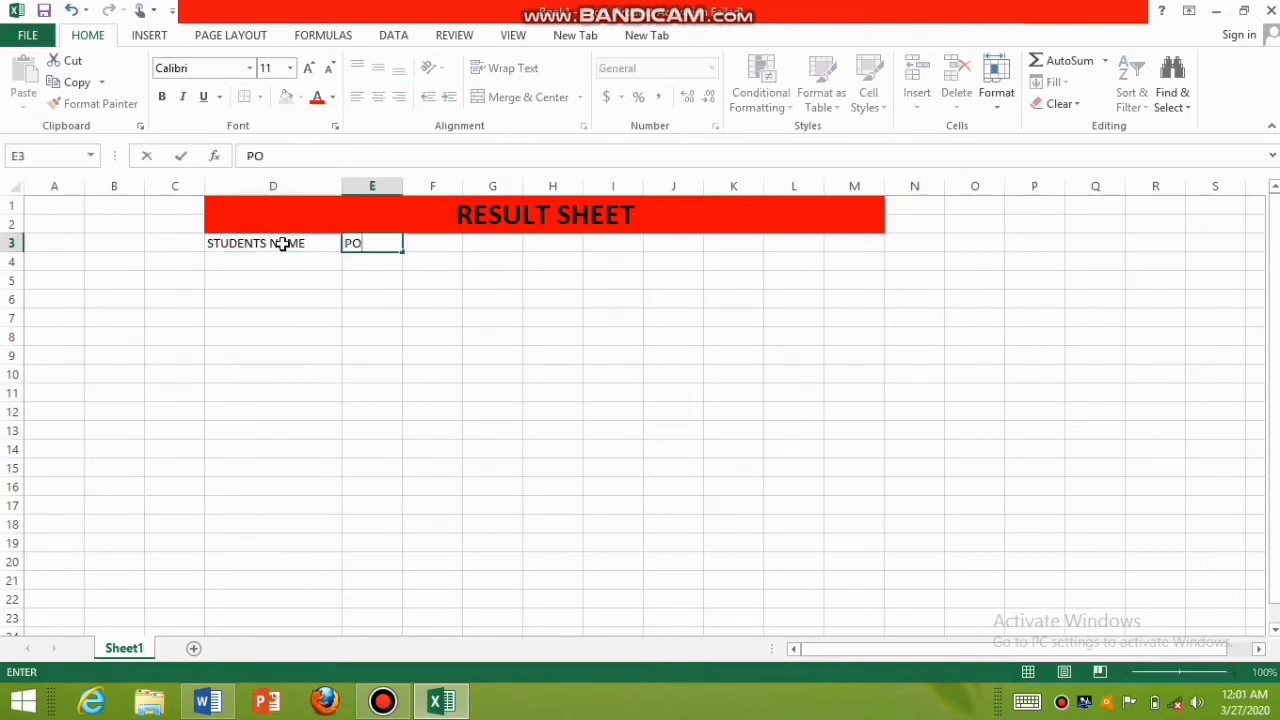
- Enter the subject headings PHY, CHE and BIO in cells E3 to G3
{"action": "key", "text": "BackSpace"}
{"action": "type", "text": "HY"}
{"action": "key", "text": "Tab"}
{"action": "type", "text": "CHE"}
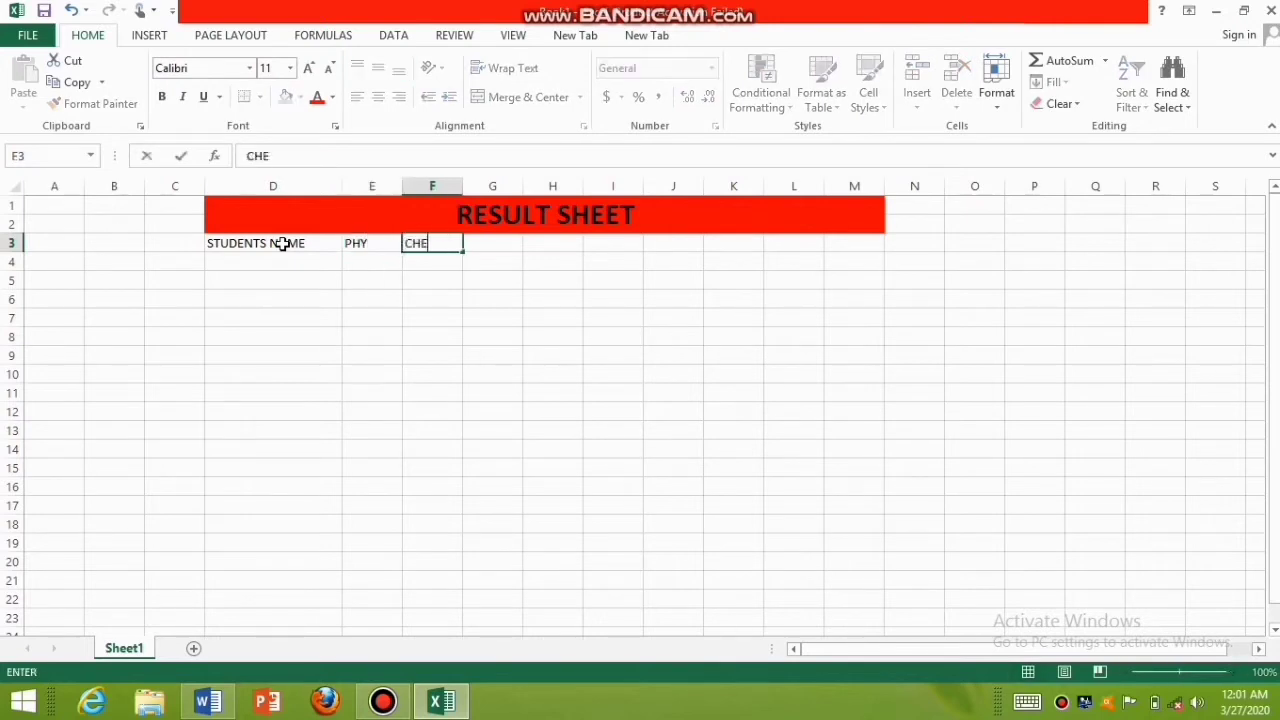
{"action": "key", "text": "Tab"}
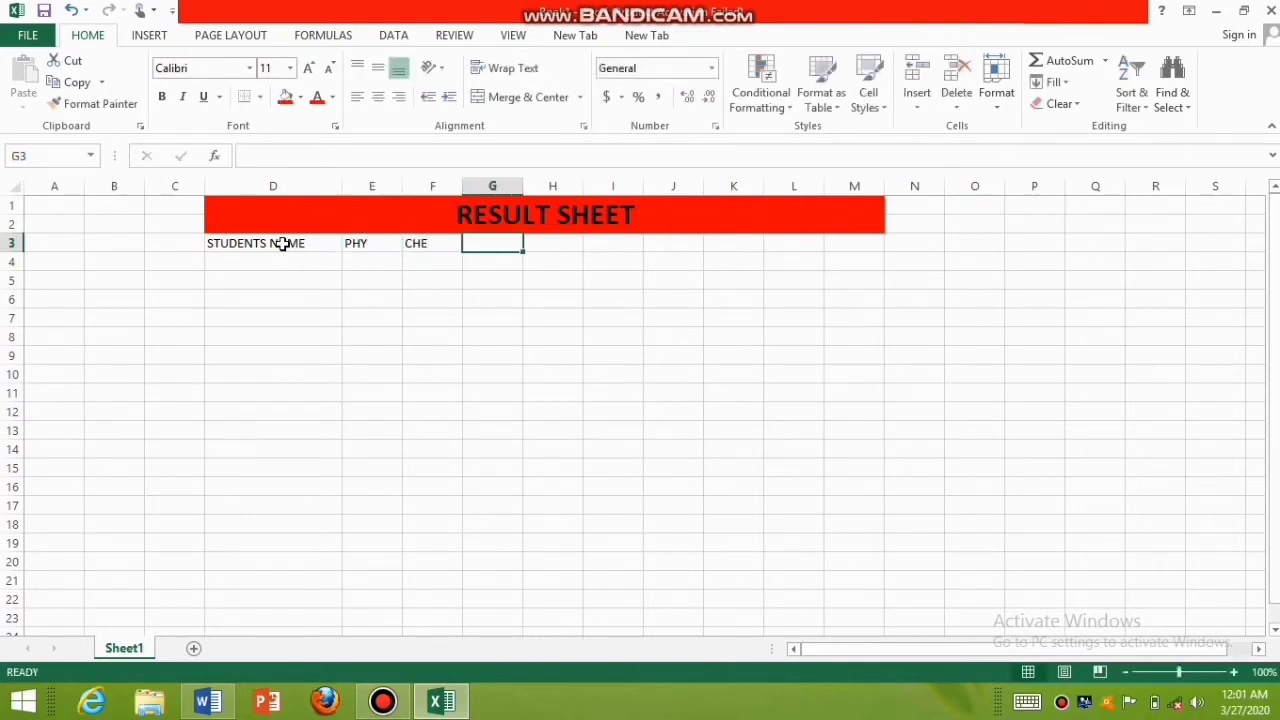
{"action": "type", "text": "BIO"}
{"action": "key", "text": "Tab"}
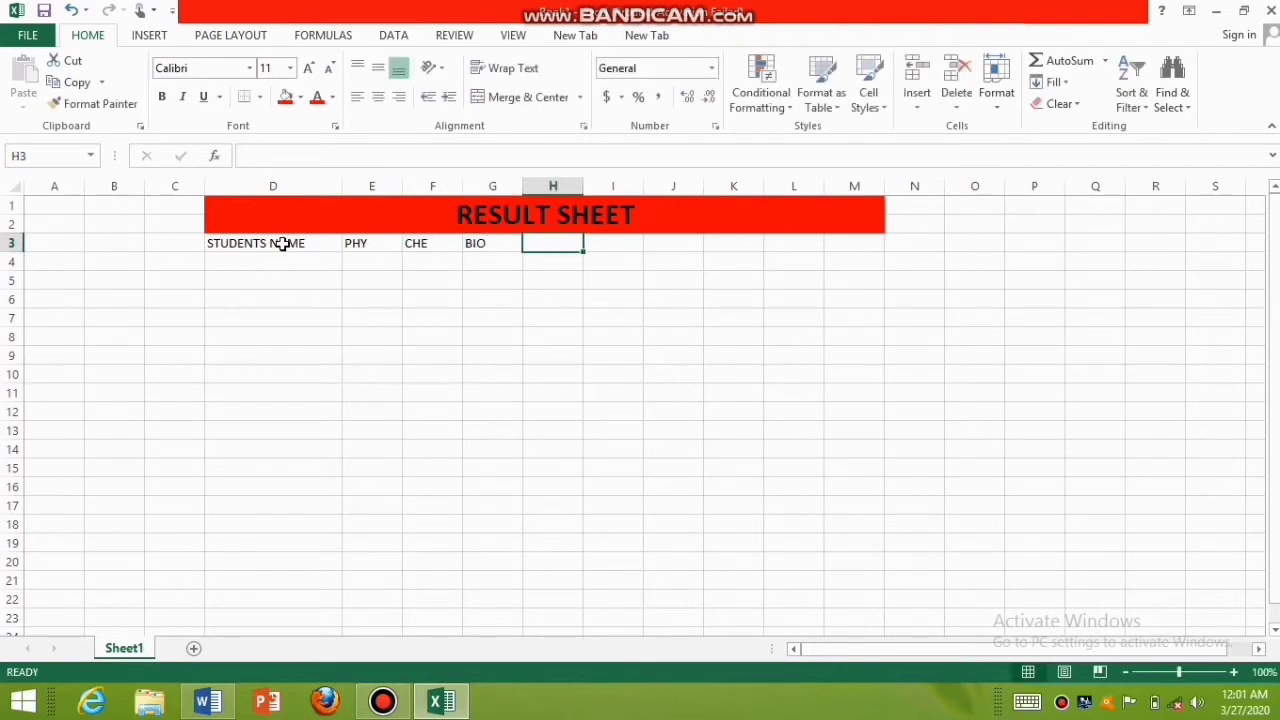
- Add the subject headings MATH, ENG and URDU in cells H3 to J3
{"action": "type", "text": "MATH"}
{"action": "key", "text": "Tab"}
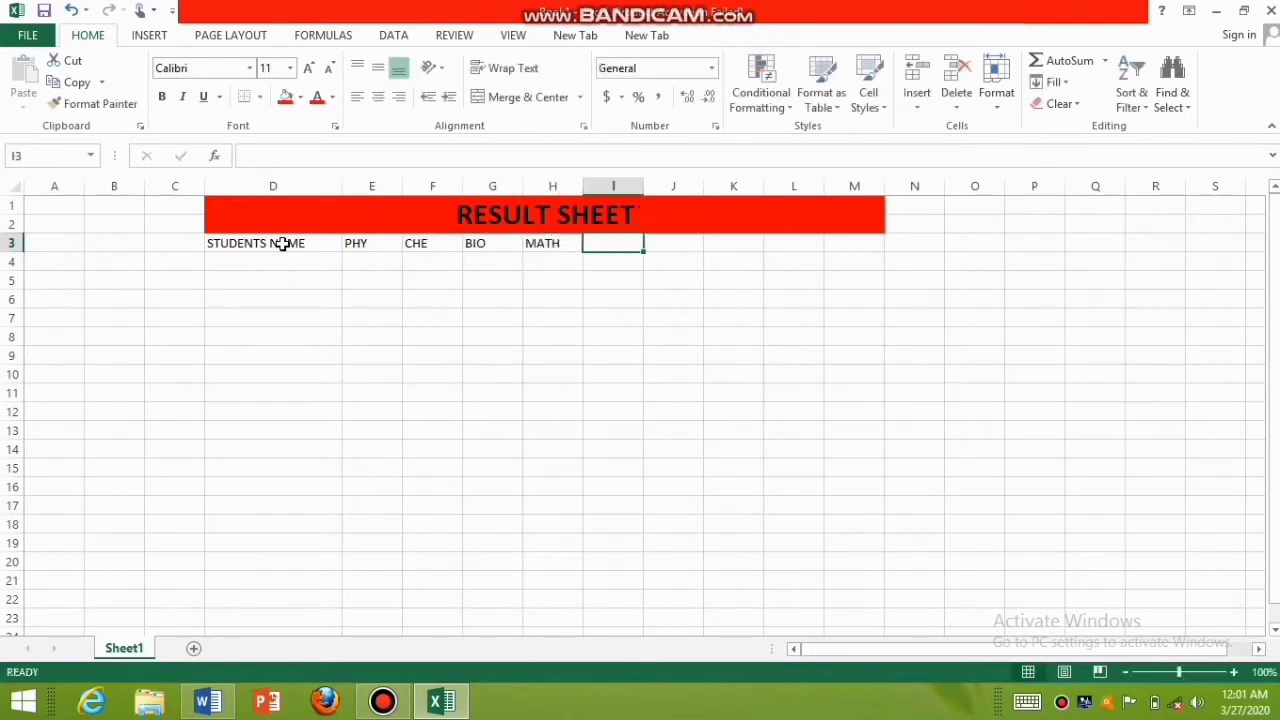
{"action": "type", "text": "ENG"}
{"action": "key", "text": "Tab"}
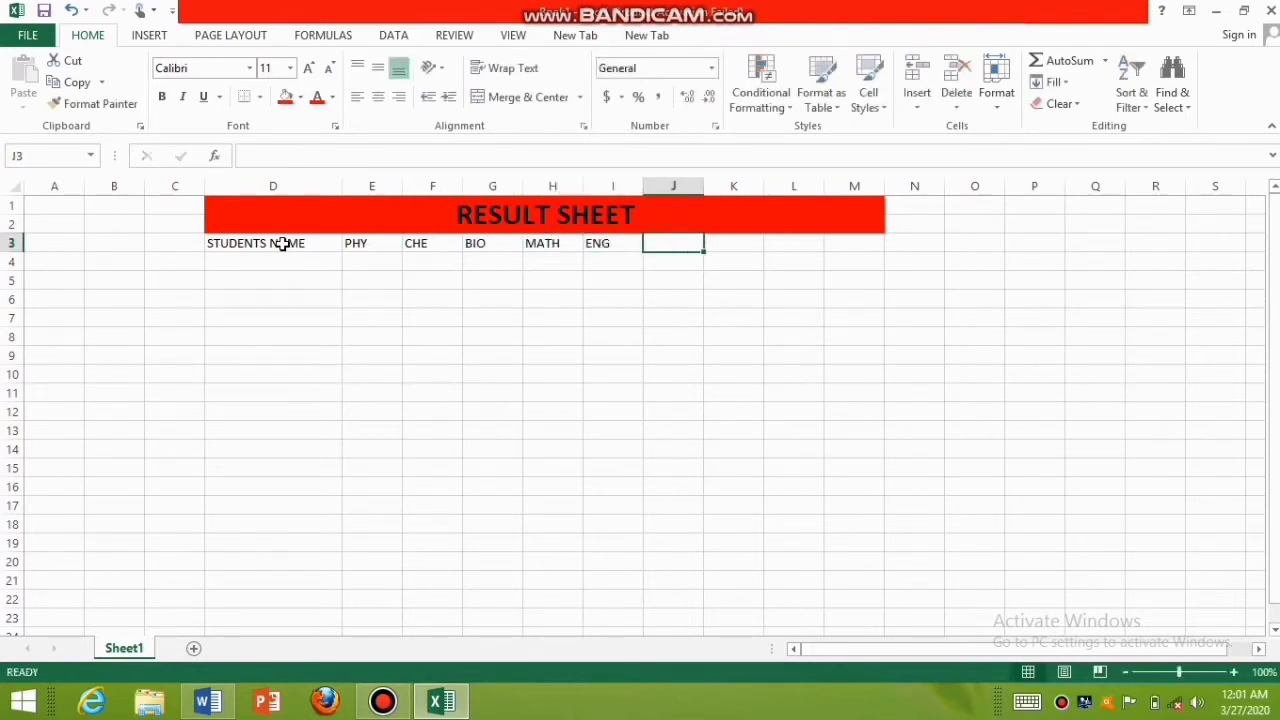
{"action": "type", "text": "URDU"}
{"action": "key", "text": "BackSpace"}
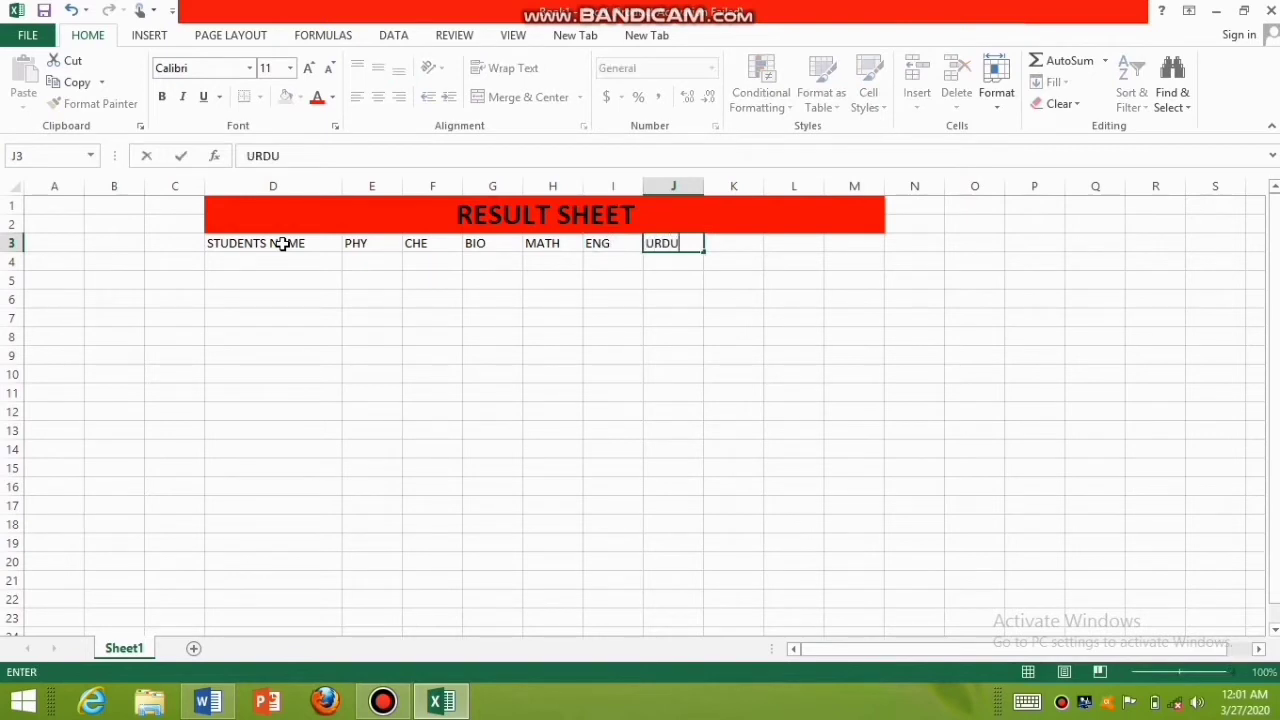
{"action": "key", "text": "Tab"}
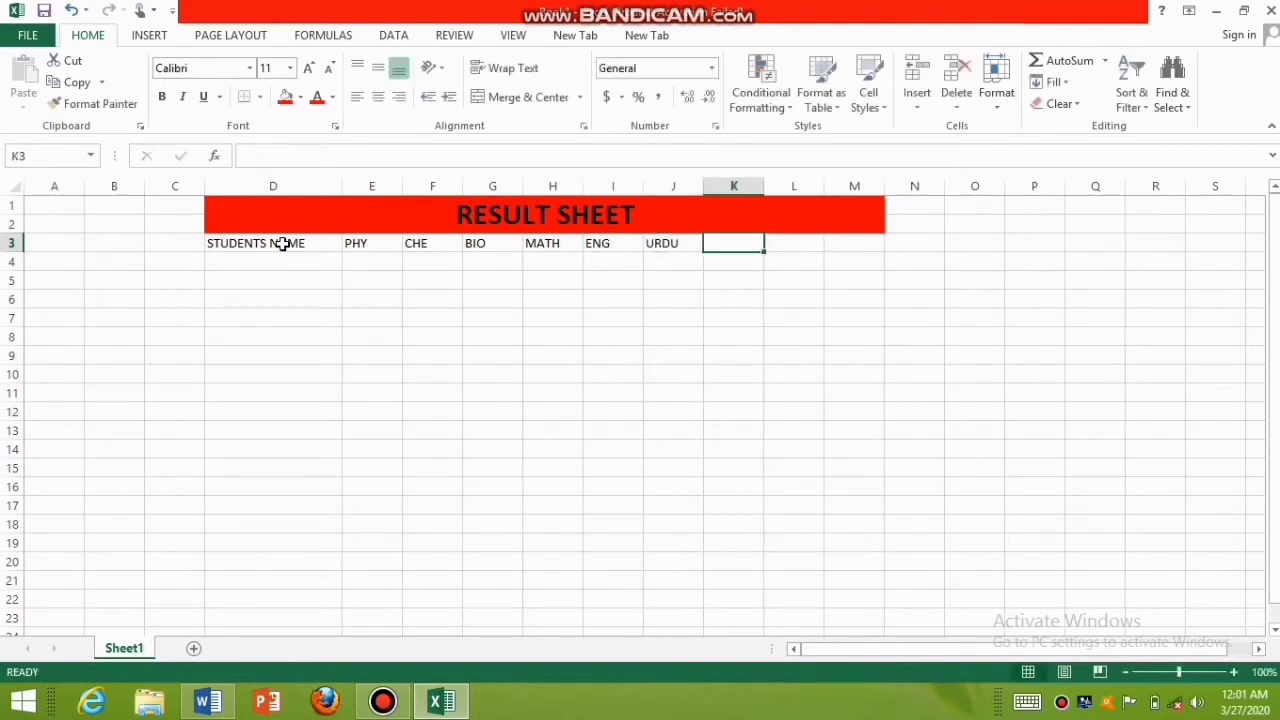
- Enter the headings TOATAL in K3 and OB/SUM in L3
{"action": "type", "text": "TOATAL"}
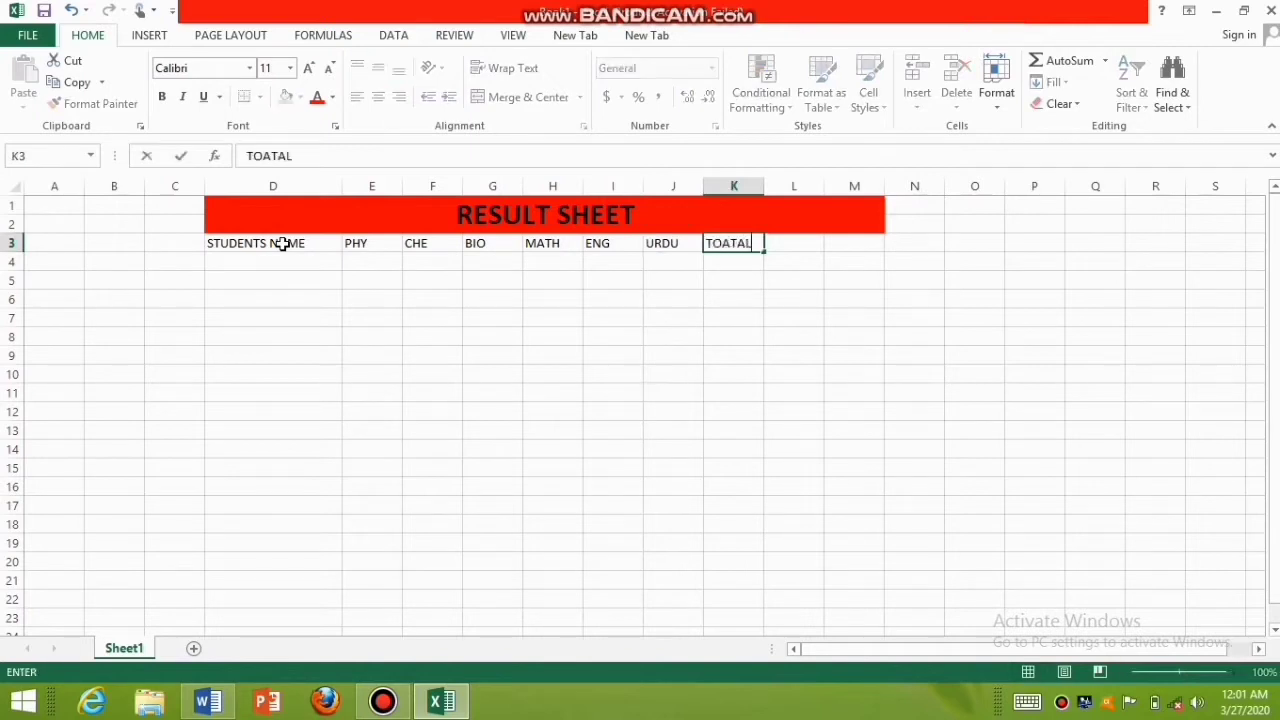
{"action": "key", "text": "Tab"}
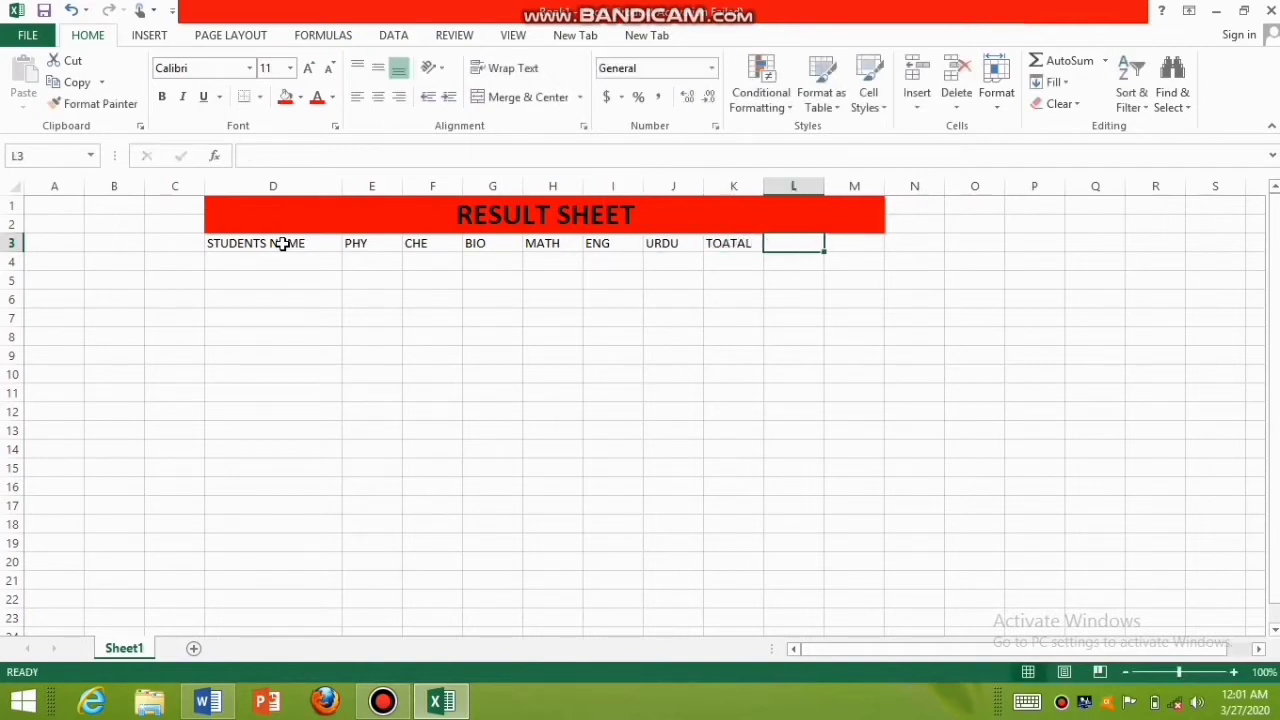
{"action": "type", "text": "O"}
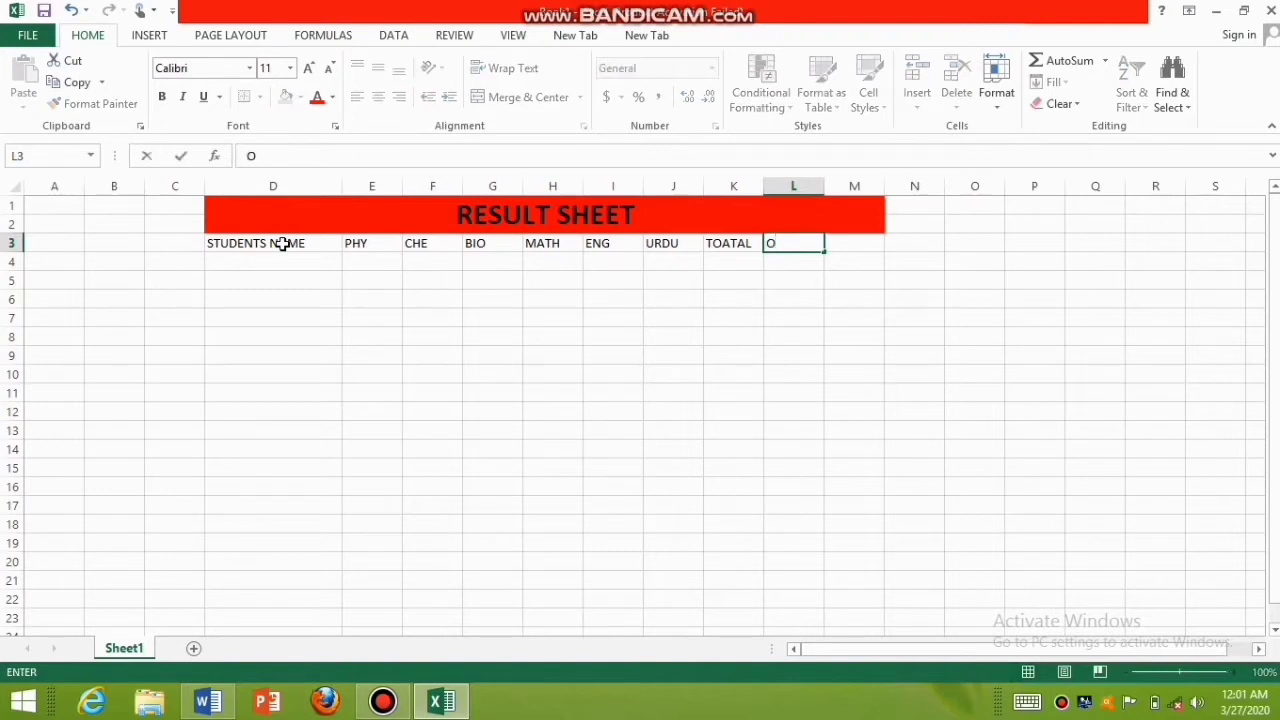
{"action": "type", "text": "B/SUM"}
{"action": "key", "text": "Left"}
{"action": "key", "text": "Left"}
{"action": "key", "text": "Left"}
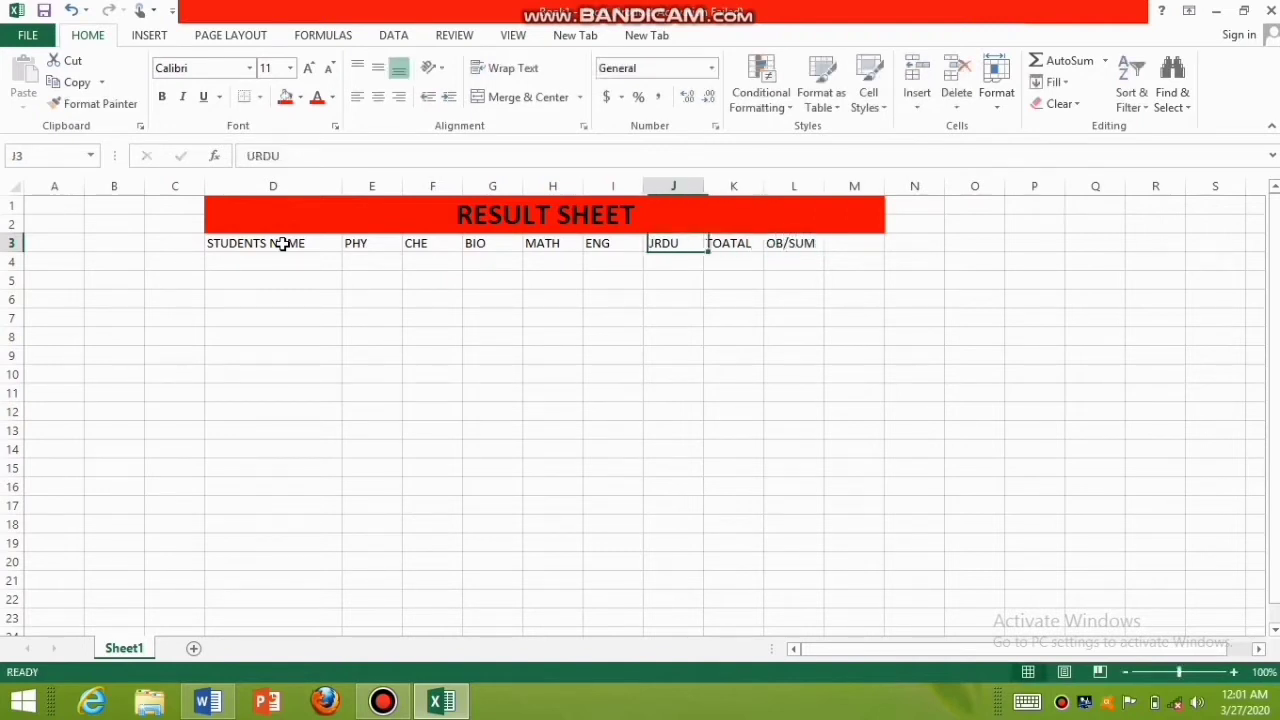
{"action": "key", "text": "Right"}
{"action": "key", "text": "Right"}
{"action": "key", "text": "Right"}
{"action": "key", "text": "Right"}
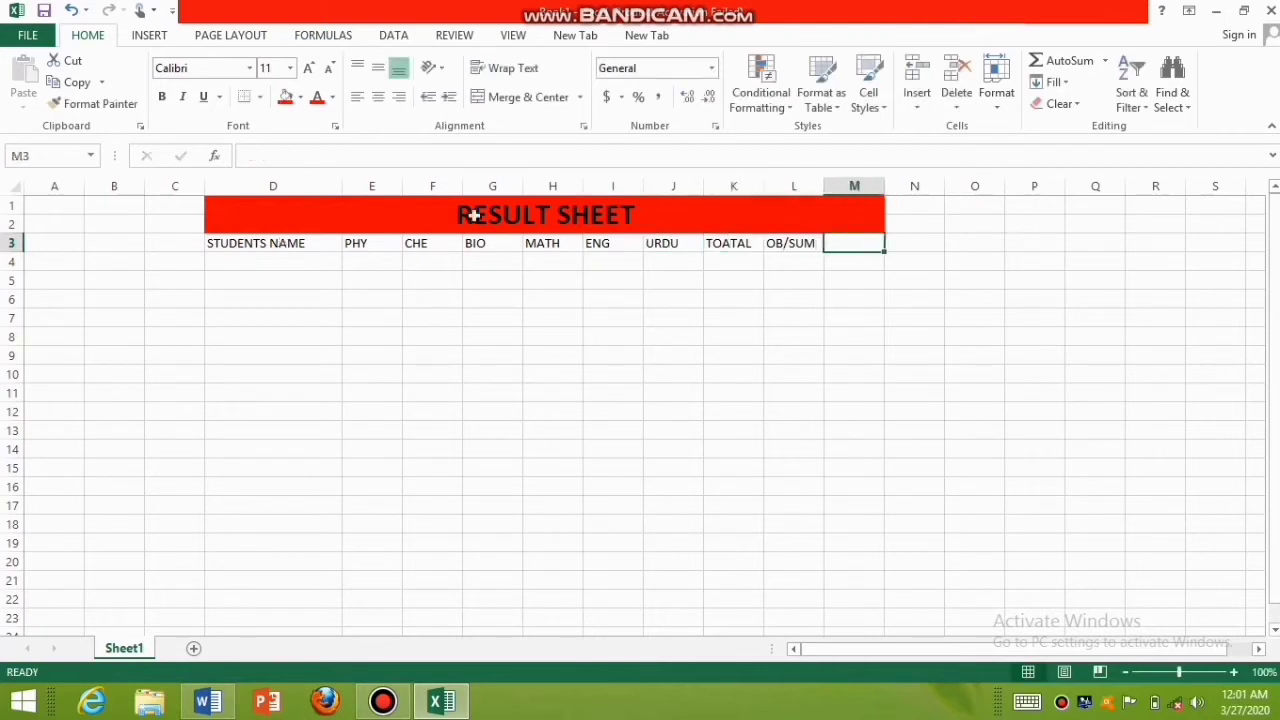
- Change the heading in L3 to OBT/SUM
{"action": "double_click", "coordinate": [787, 242]}
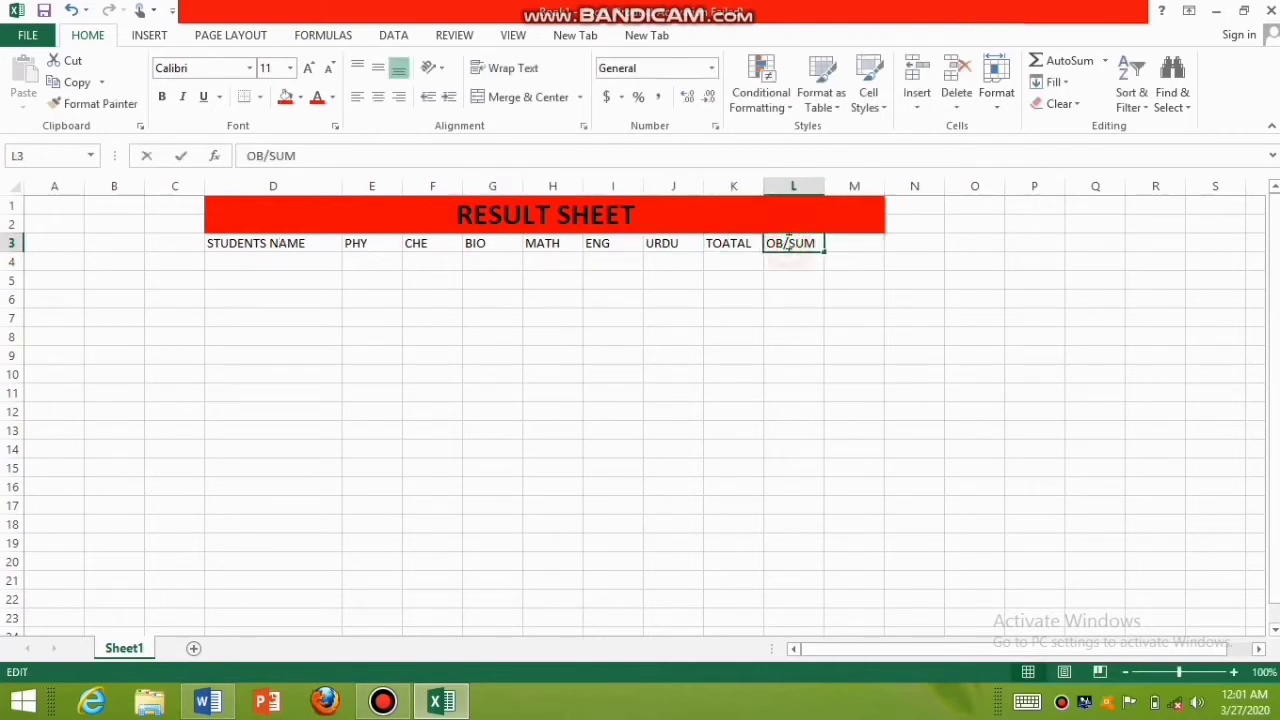
{"action": "type", "text": "T"}
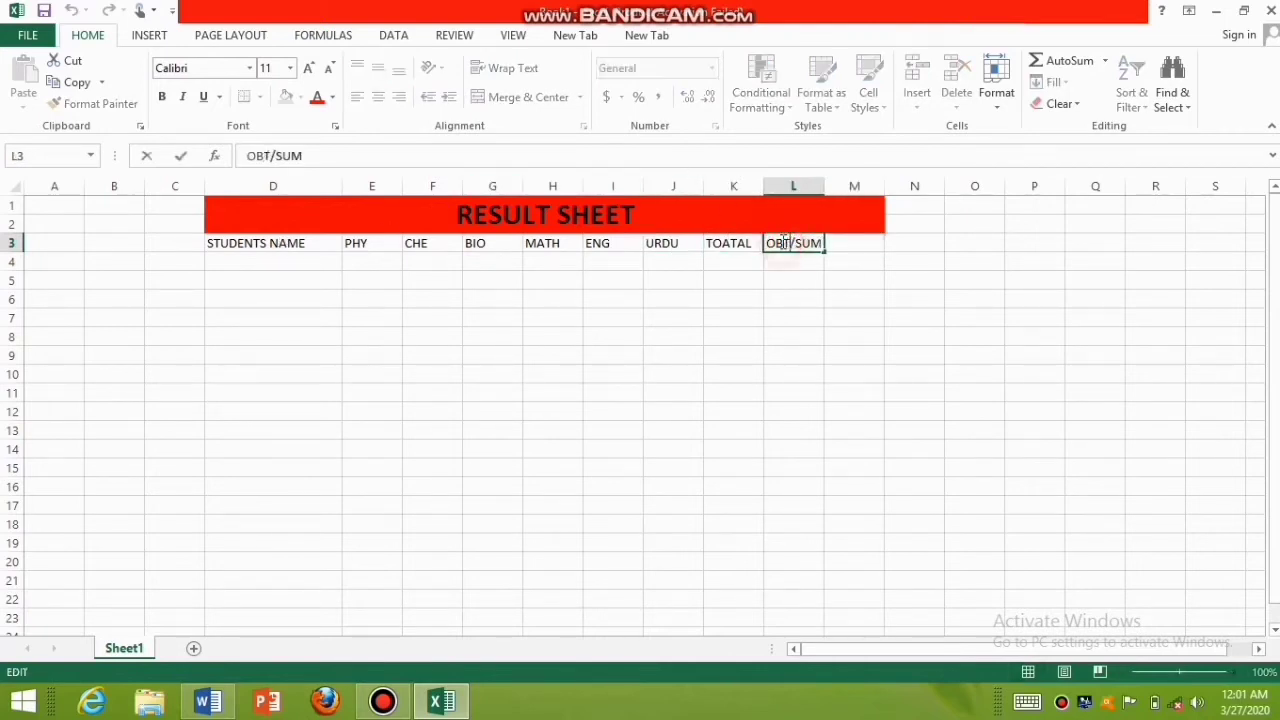
{"action": "left_click", "coordinate": [845, 244]}
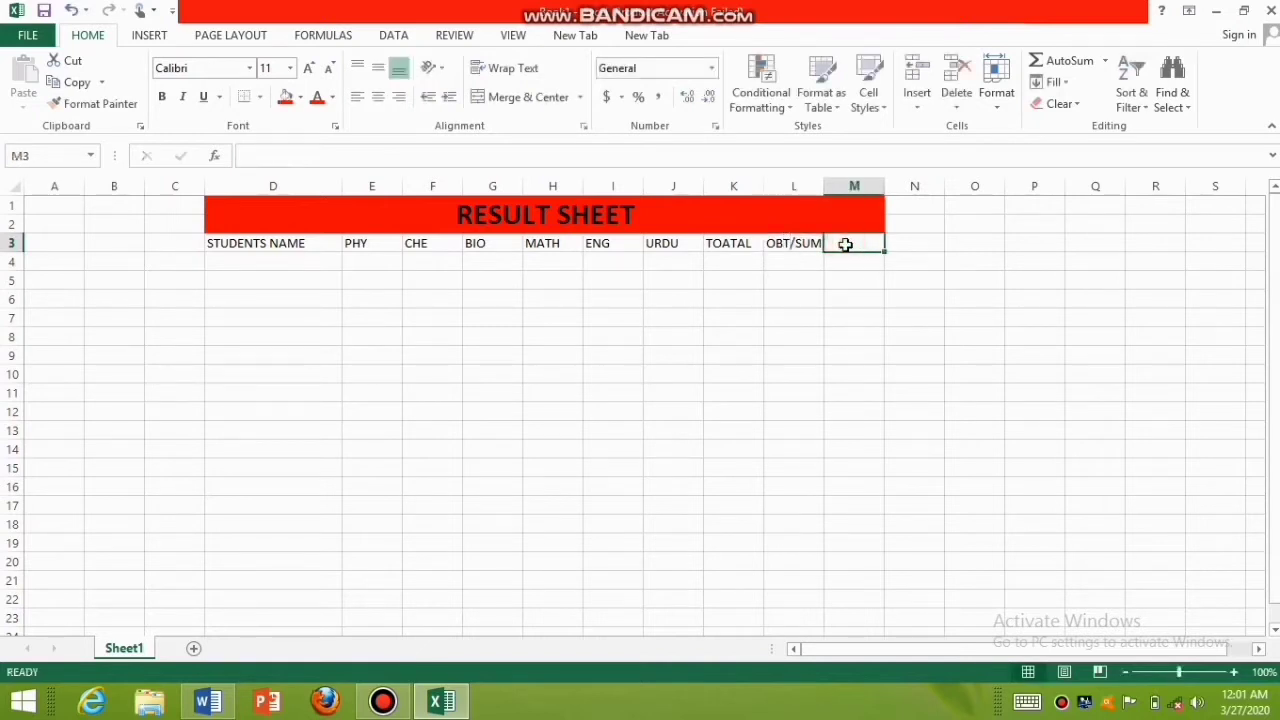
- Enter the headings MAX, MIN and AVE. in cells M3 to O3
{"action": "type", "text": "MA"}
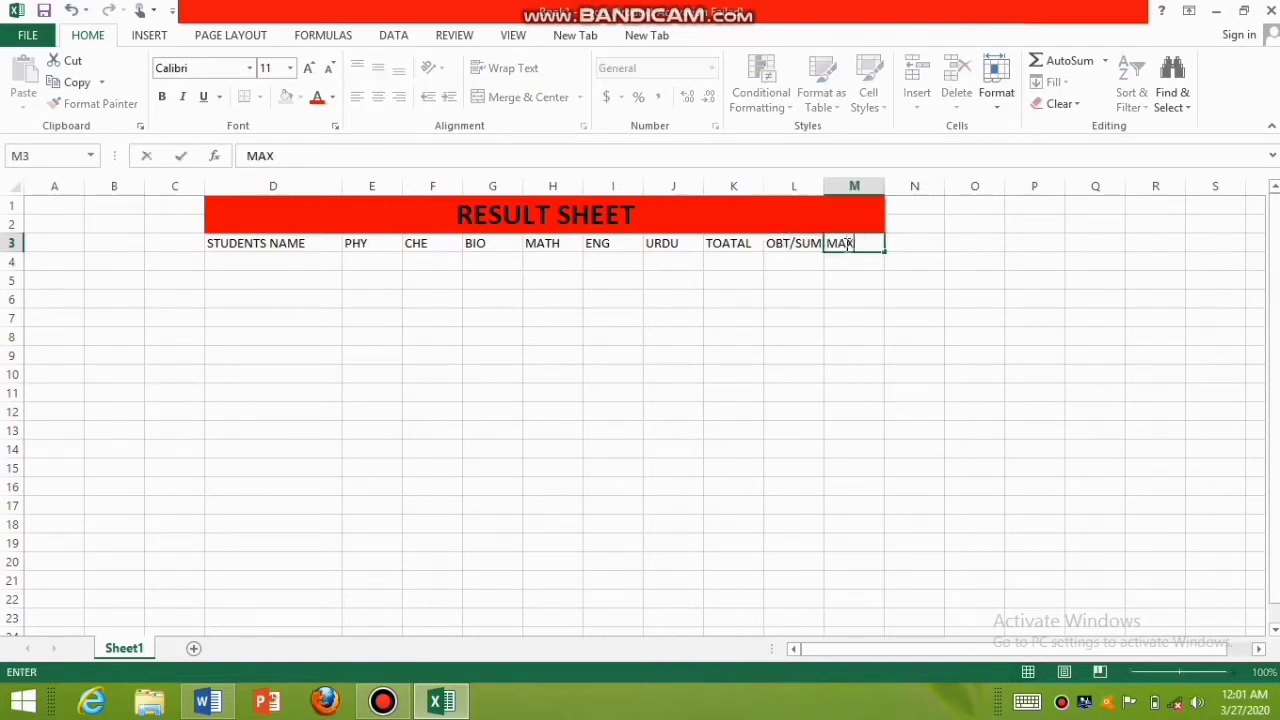
{"action": "type", "text": "X"}
{"action": "key", "text": "Tab"}
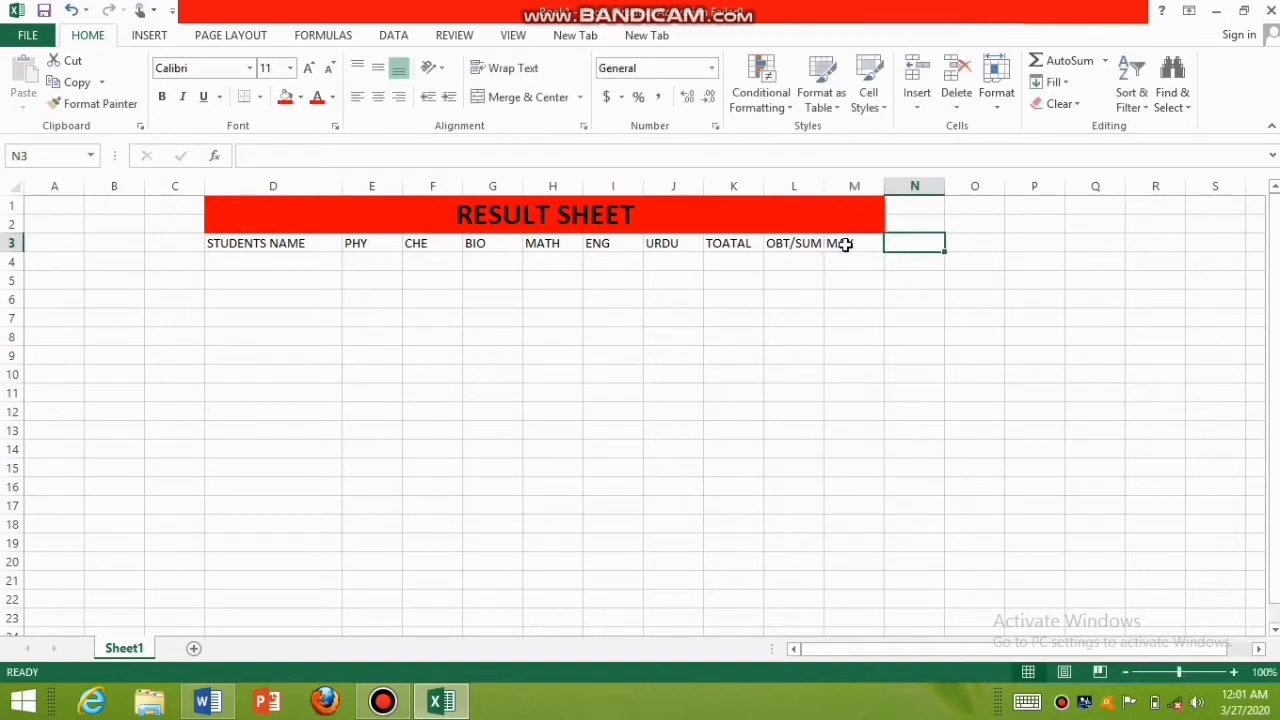
{"action": "type", "text": "MIN"}
{"action": "key", "text": "Tab"}
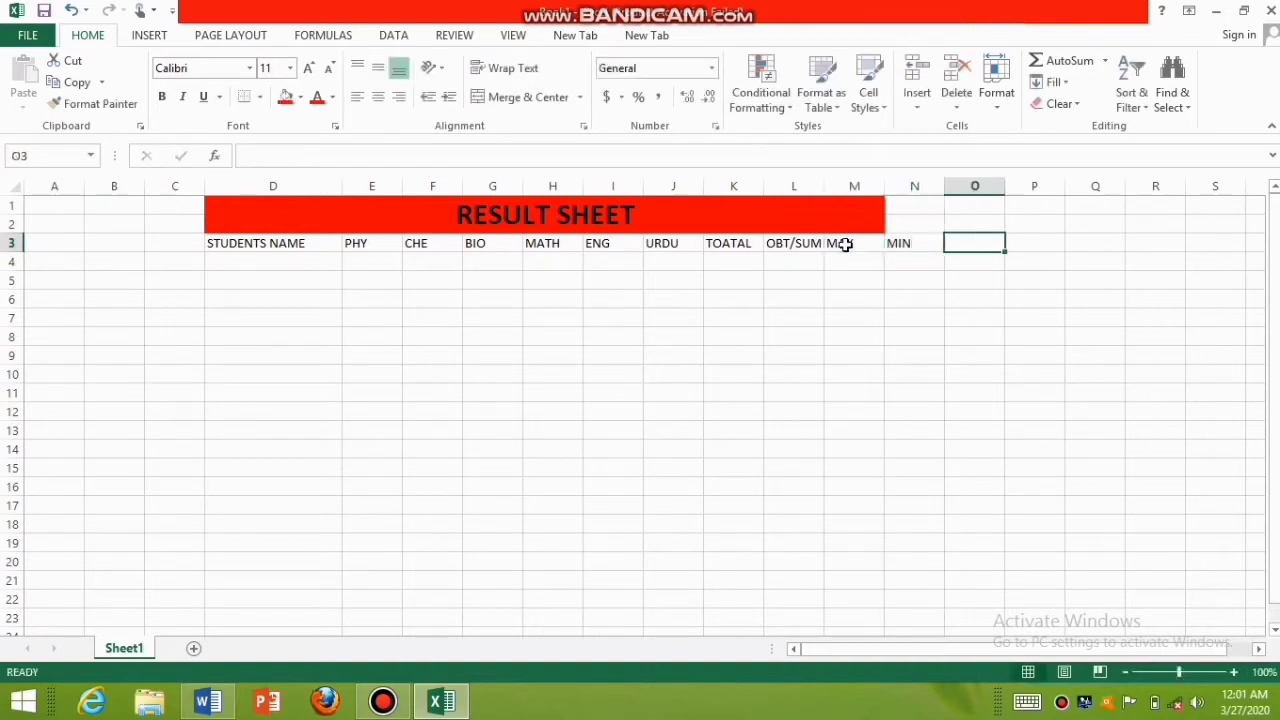
{"action": "type", "text": "AVE."}
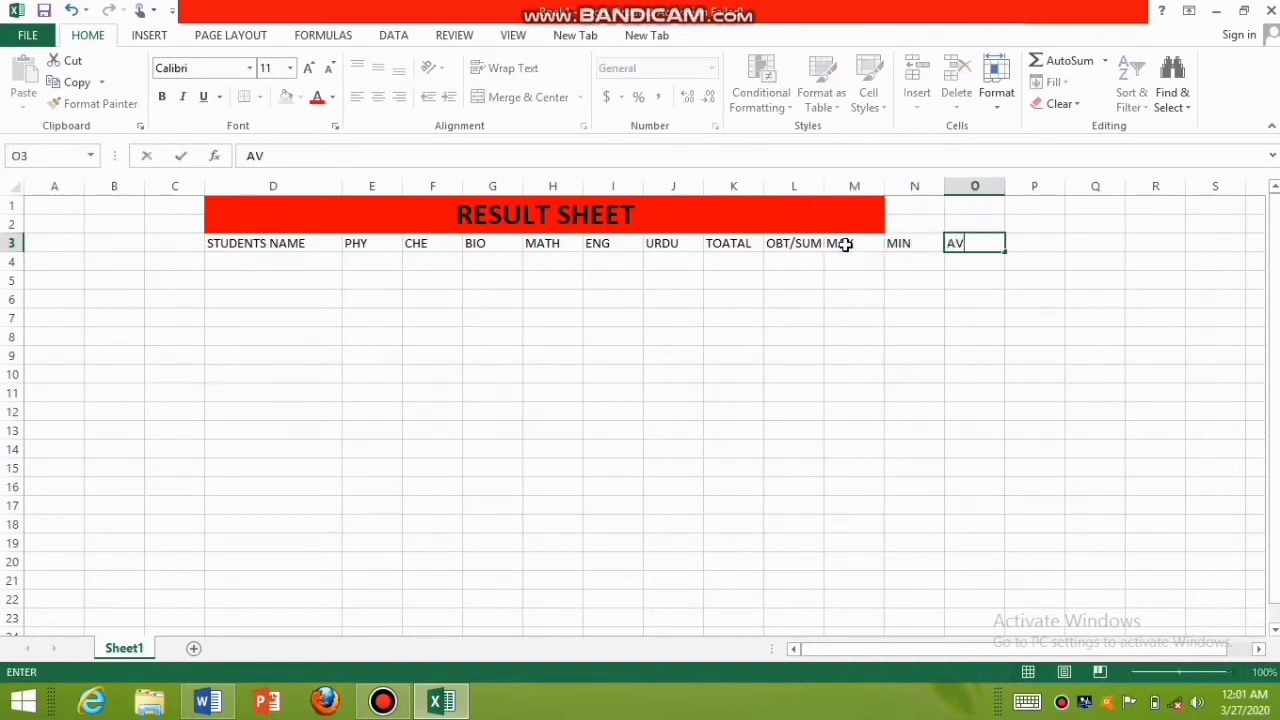
{"action": "left_click", "coordinate": [966, 210]}
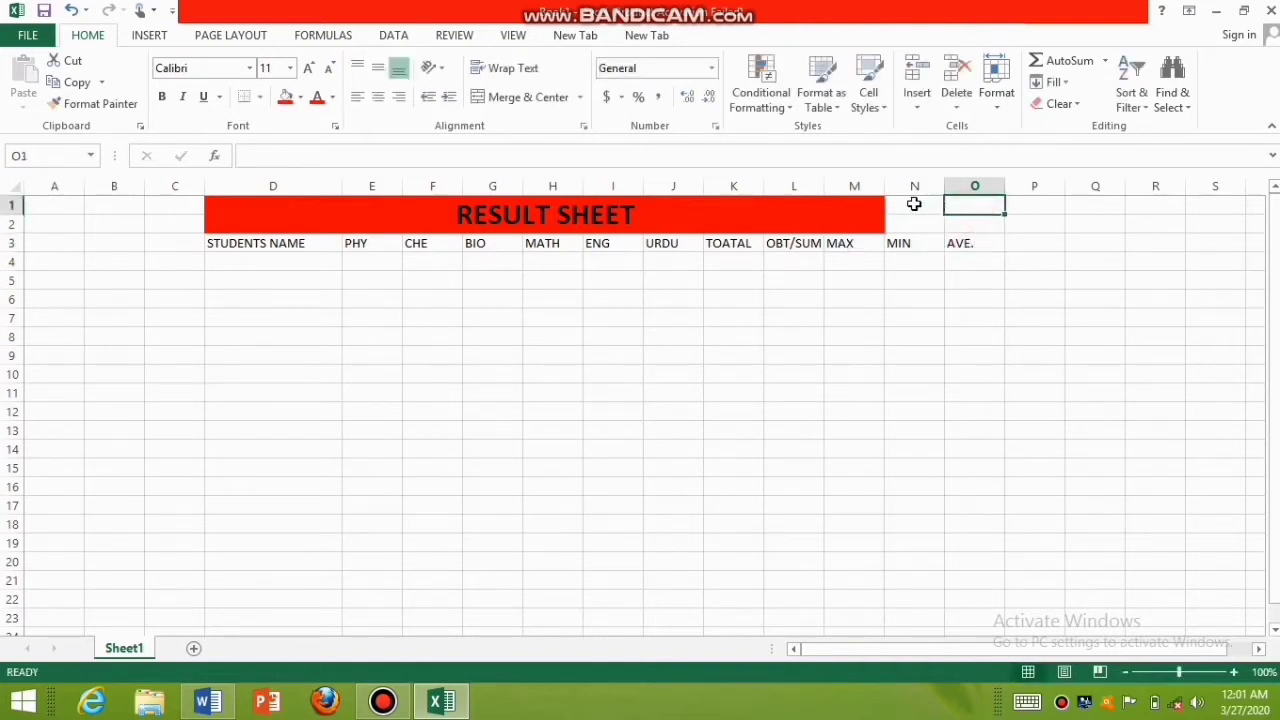
- Extend the merged, centred RESULT SHEET title across D1:O2 so it spans all the headings
{"action": "left_click_drag", "start_coordinate": [951, 205], "coordinate": [848, 222]}
{"action": "left_click", "coordinate": [530, 97]}
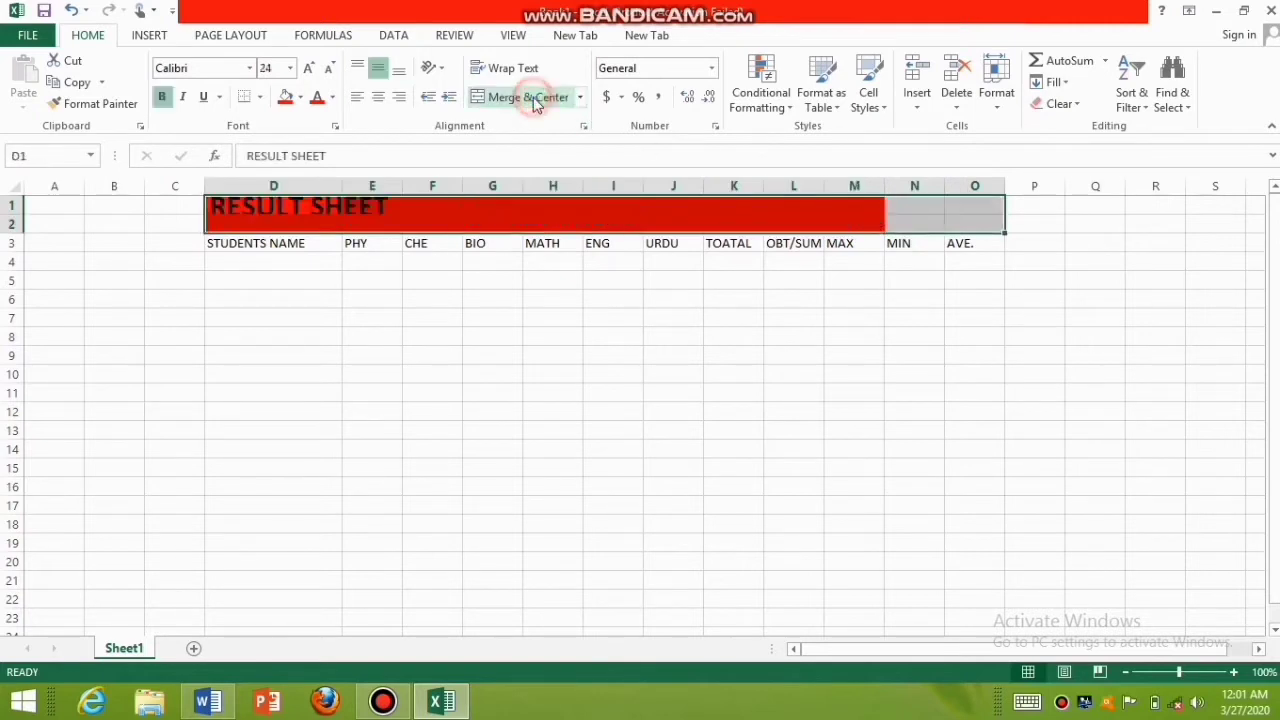
{"action": "left_click", "coordinate": [530, 97]}
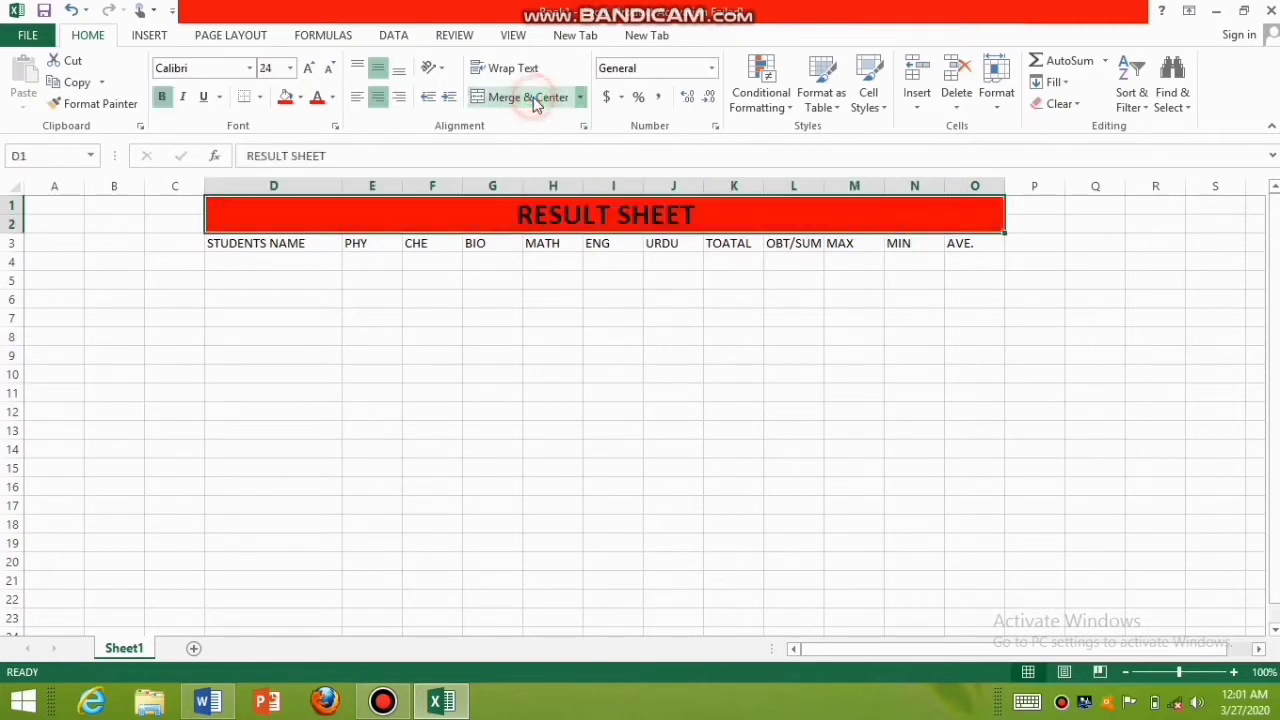
- Enter the first three students' names in cells D4 to D6 under STUDENTS NAME
{"action": "left_click", "coordinate": [295, 263]}
{"action": "type", "text": "KAMR"}
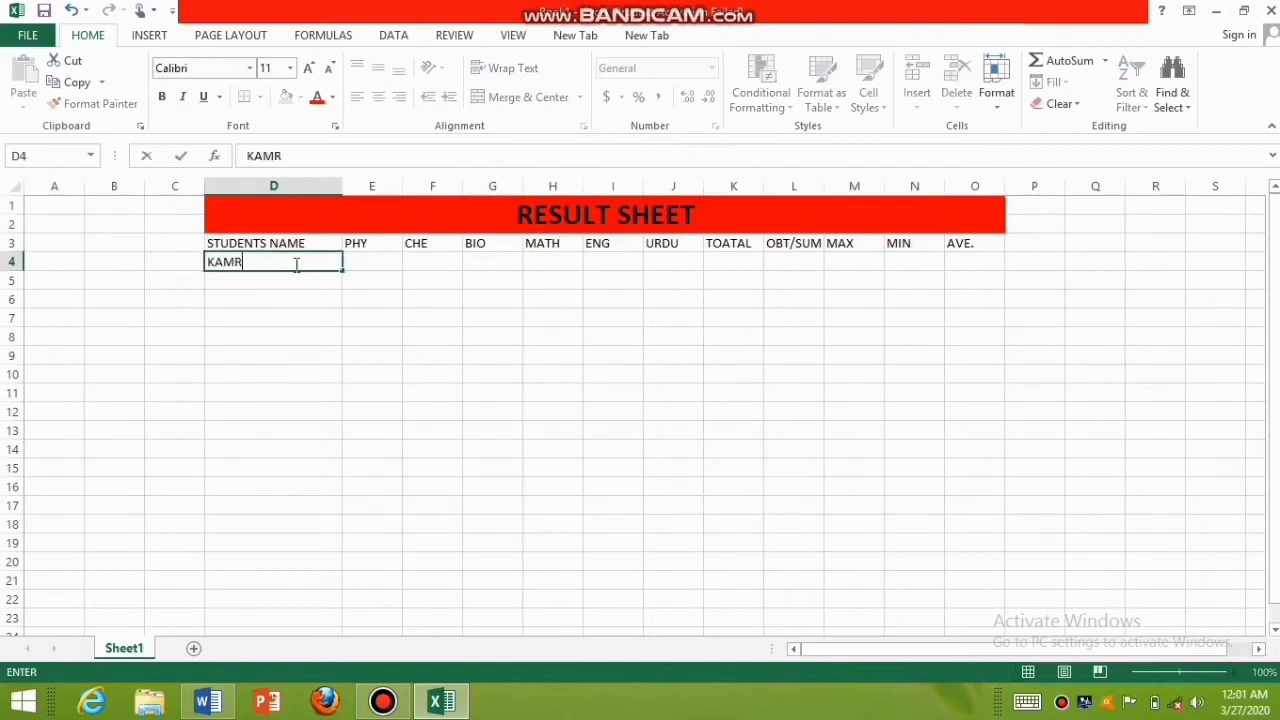
{"action": "type", "text": "AN"}
{"action": "key", "text": "Tab"}
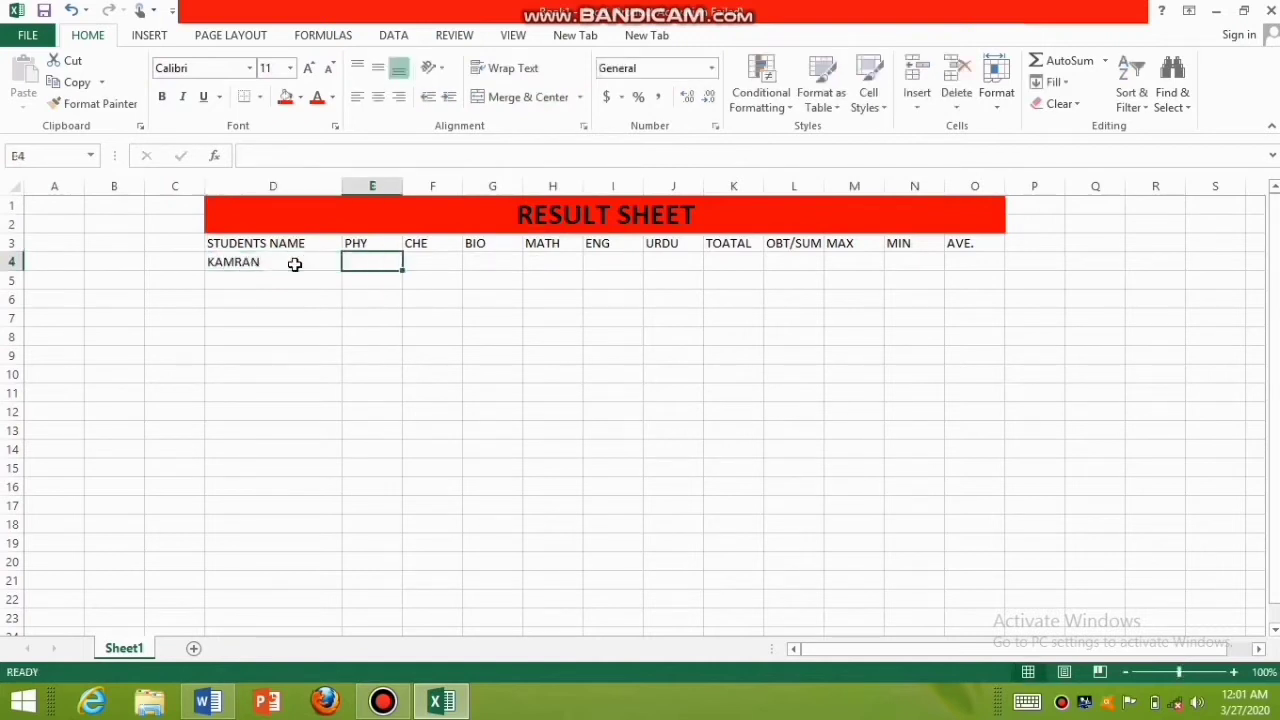
{"action": "key", "text": "Down"}
{"action": "key", "text": "Left"}
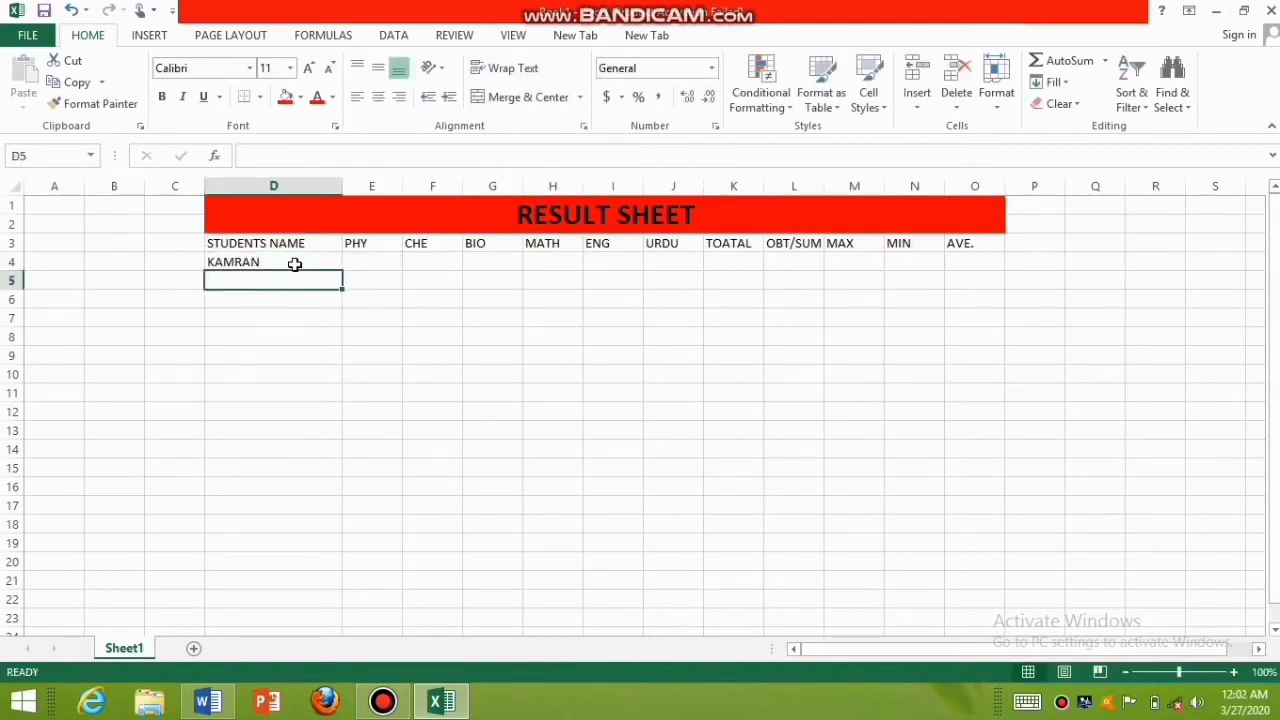
{"action": "type", "text": "ASGHAR"}
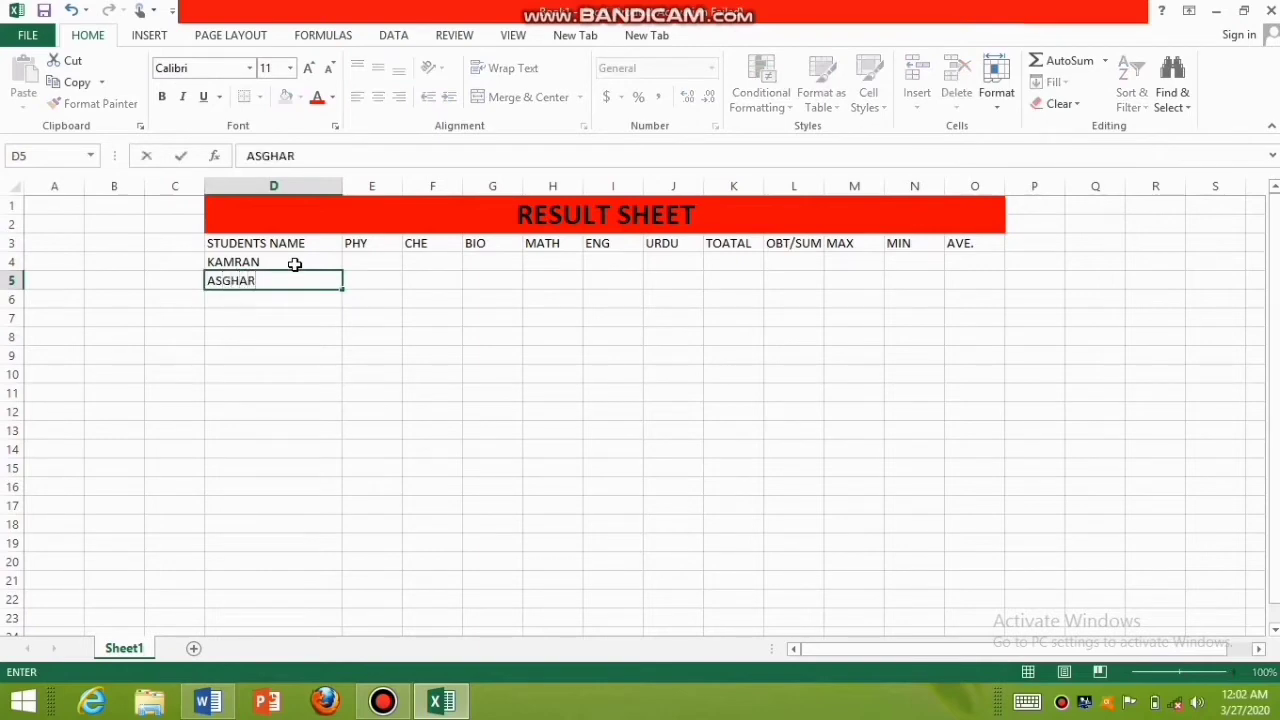
{"action": "key", "text": "Return"}
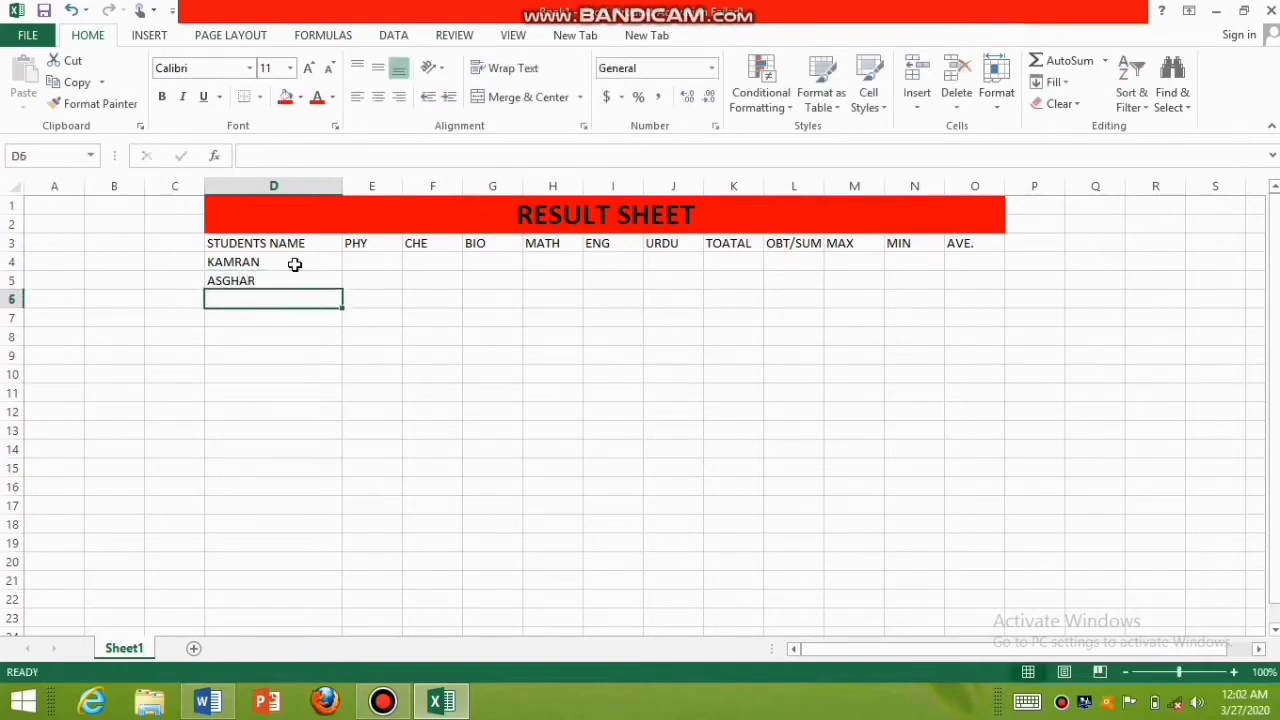
{"action": "type", "text": "ABID"}
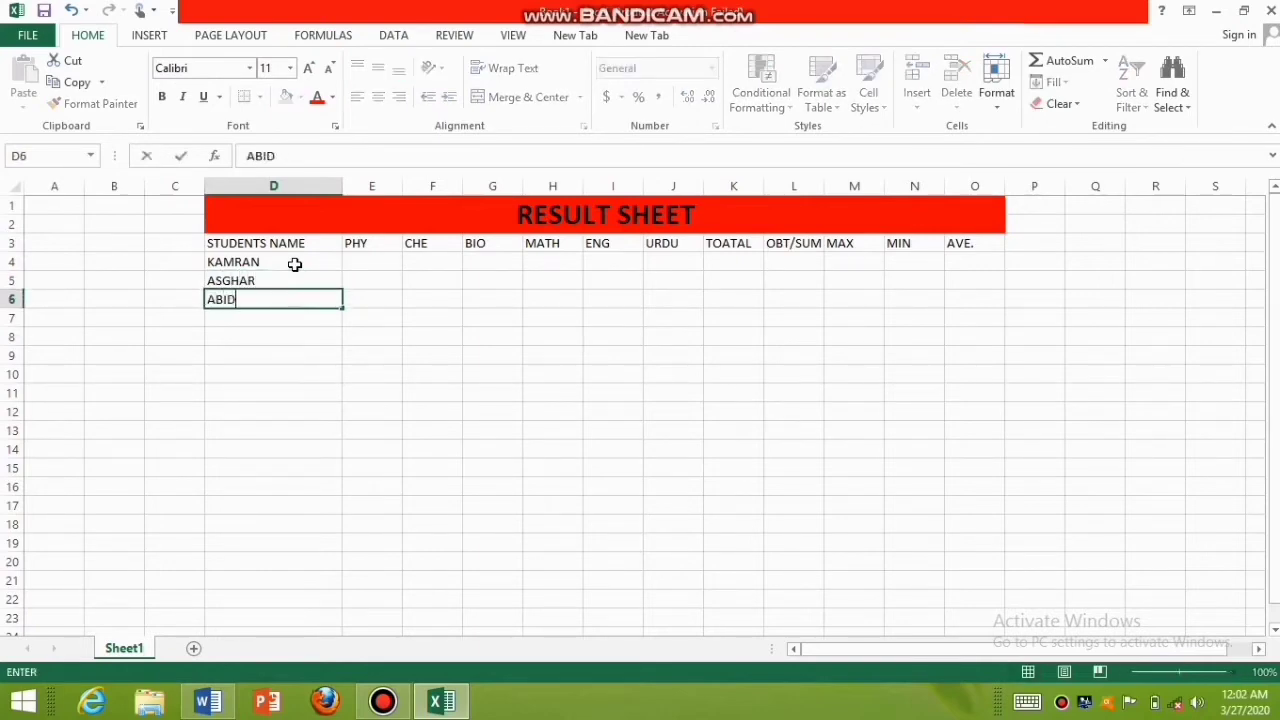
{"action": "key", "text": "Tab"}
{"action": "key", "text": "Down"}
{"action": "key", "text": "Left"}
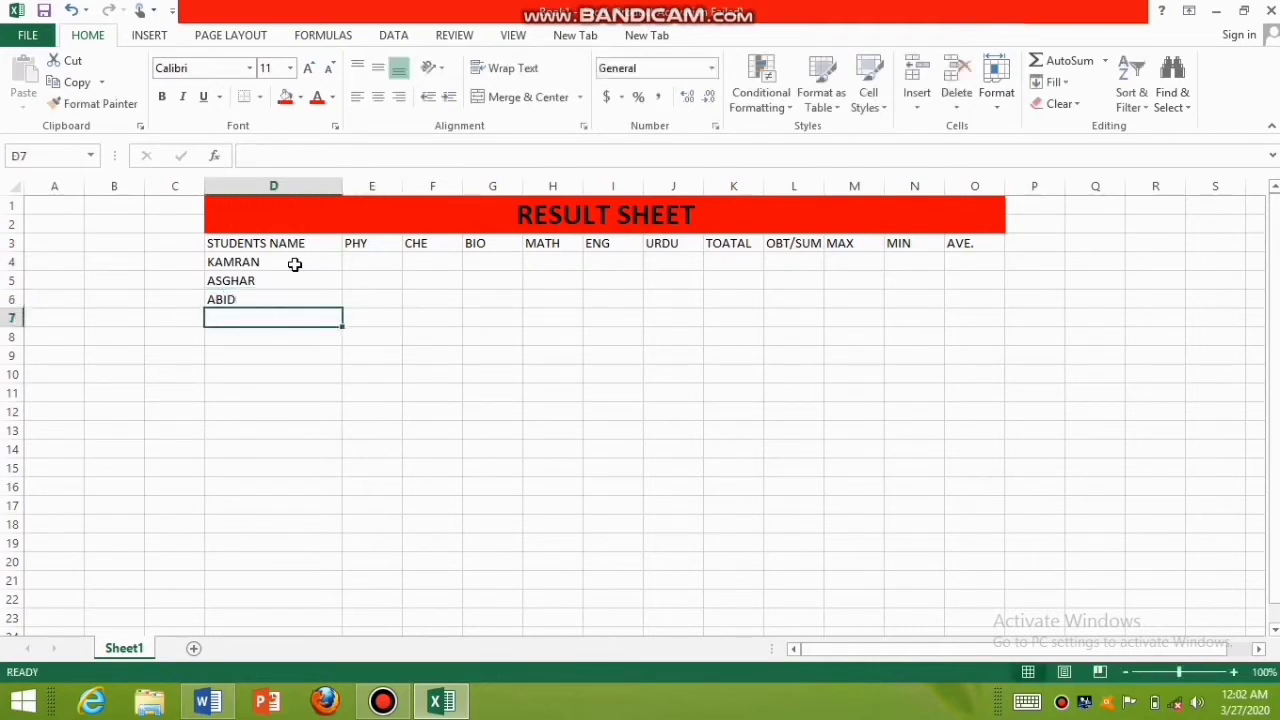
- Enter the remaining three students' names in cells D7 to D9, finishing with E4 selected
{"action": "type", "text": "HAFIZ WAQAS"}
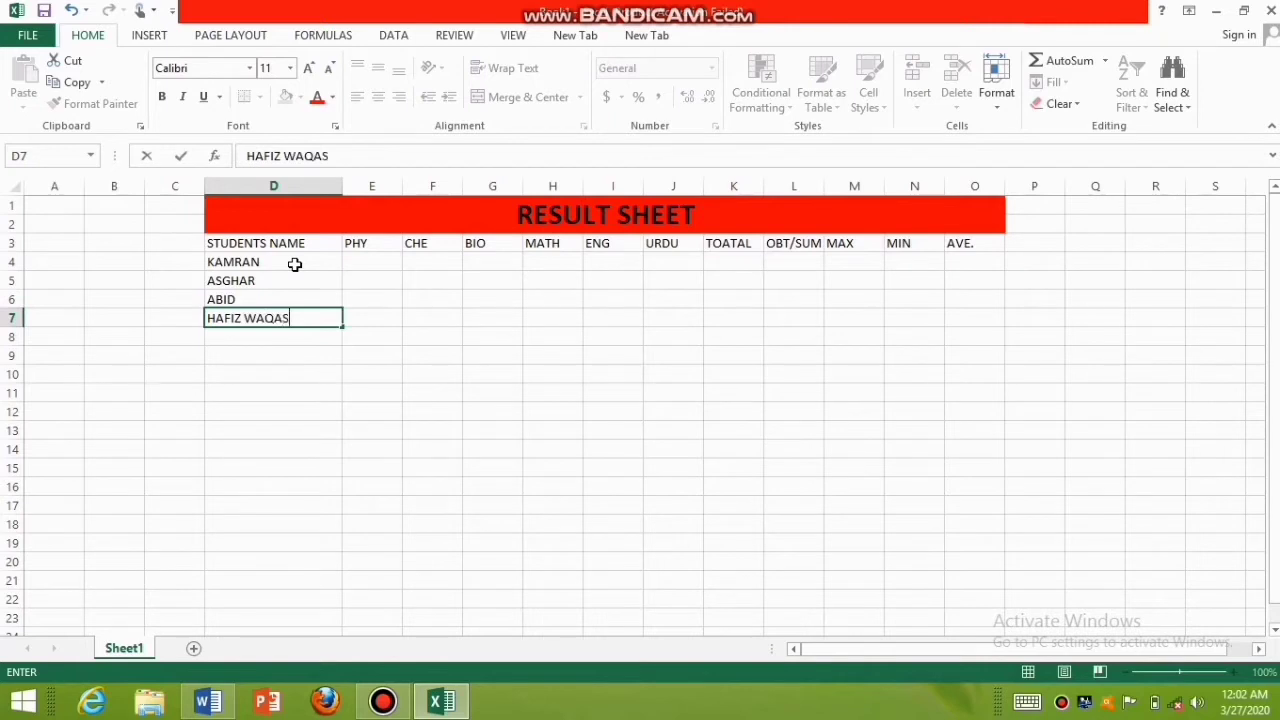
{"action": "key", "text": "Return"}
{"action": "type", "text": "ZARG"}
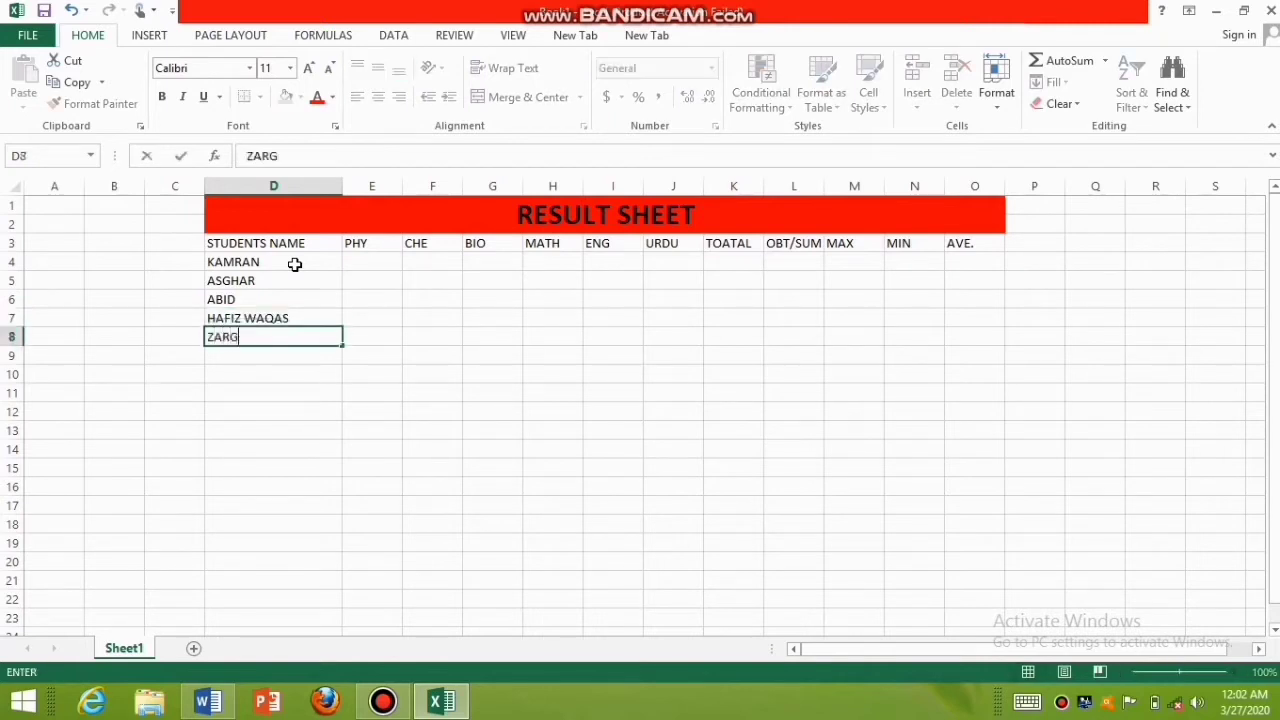
{"action": "type", "text": "AM"}
{"action": "key", "text": "Return"}
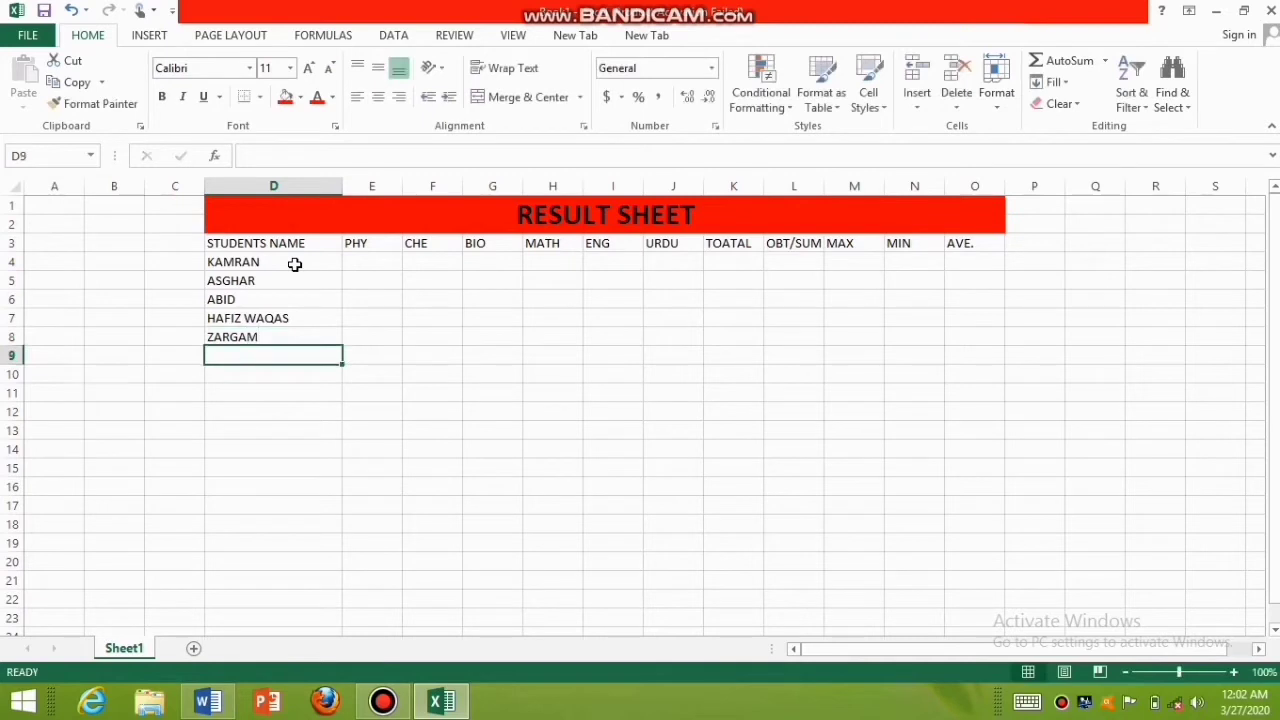
{"action": "type", "text": "SHAMSHA"}
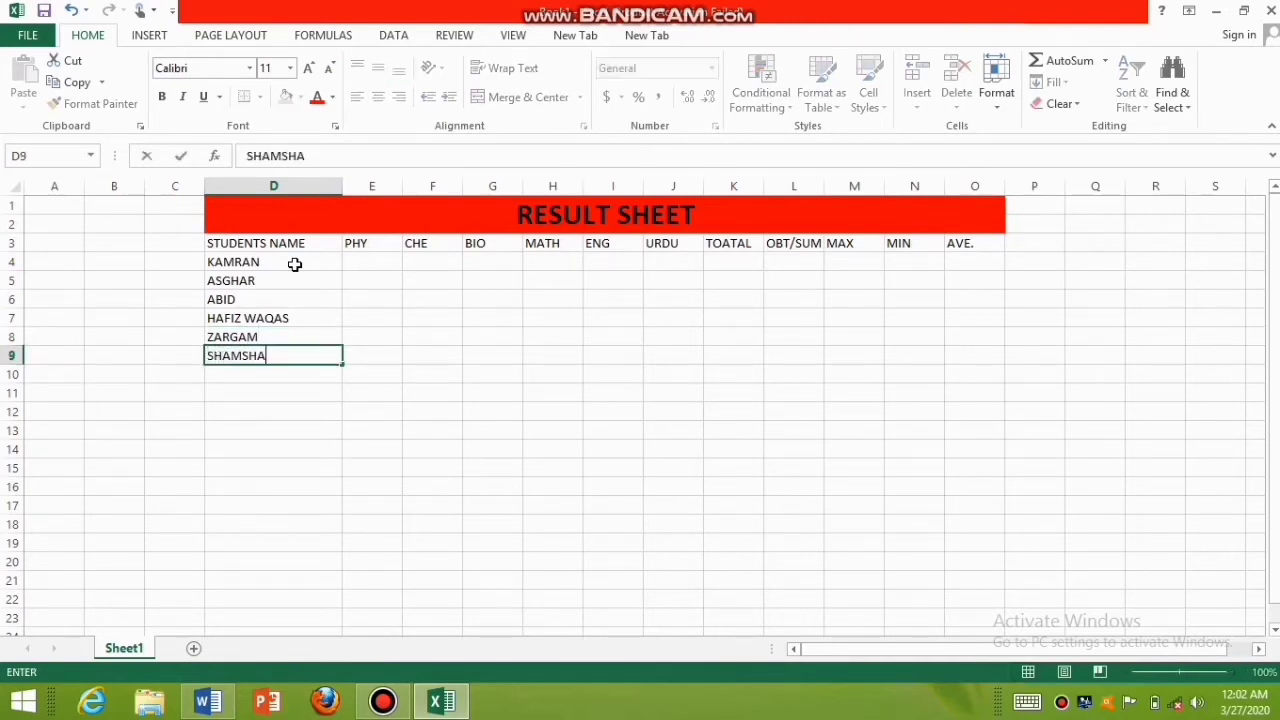
{"action": "type", "text": "IR"}
{"action": "key", "text": "ctrl+Return"}
{"action": "key", "text": "Right"}
{"action": "key", "text": "Up"}
{"action": "key", "text": "Up"}
{"action": "key", "text": "Up"}
{"action": "key", "text": "Up"}
{"action": "key", "text": "Up"}
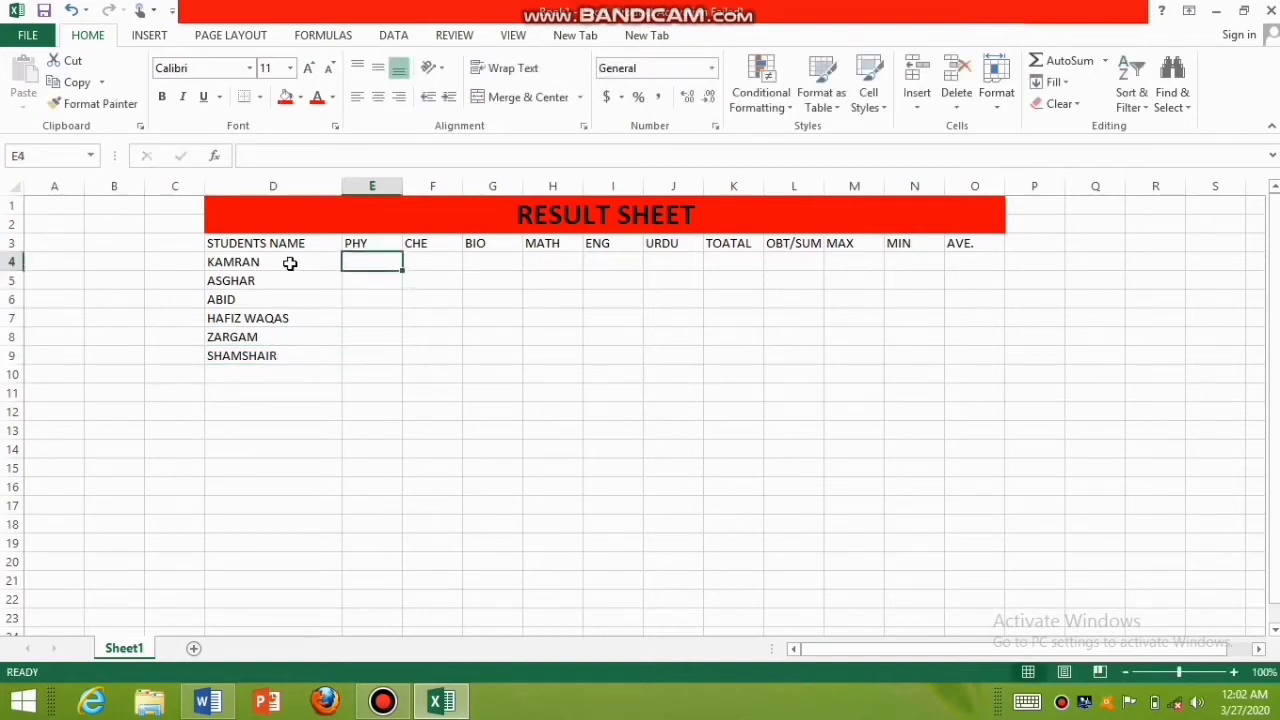
- Fill the heading cells D3:O3 with standard yellow and make their text bold
{"action": "left_click_drag", "start_coordinate": [240, 245], "coordinate": [963, 242]}
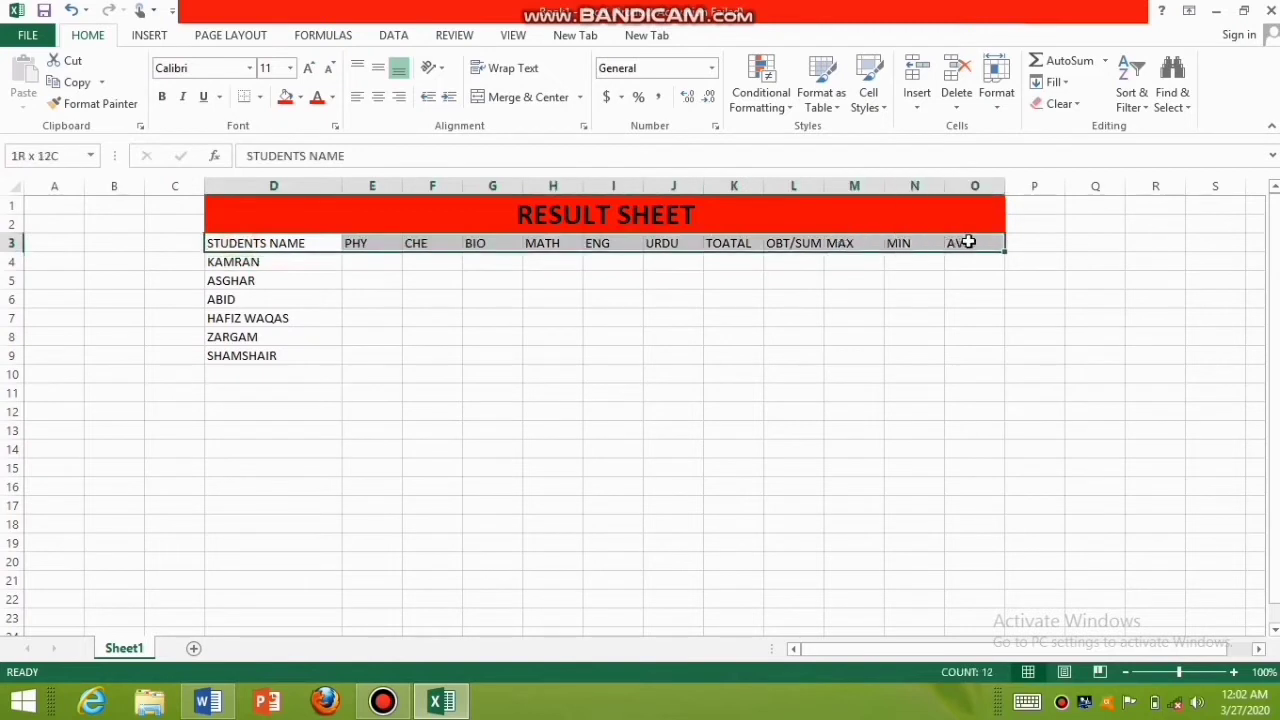
{"action": "left_click", "coordinate": [300, 97]}
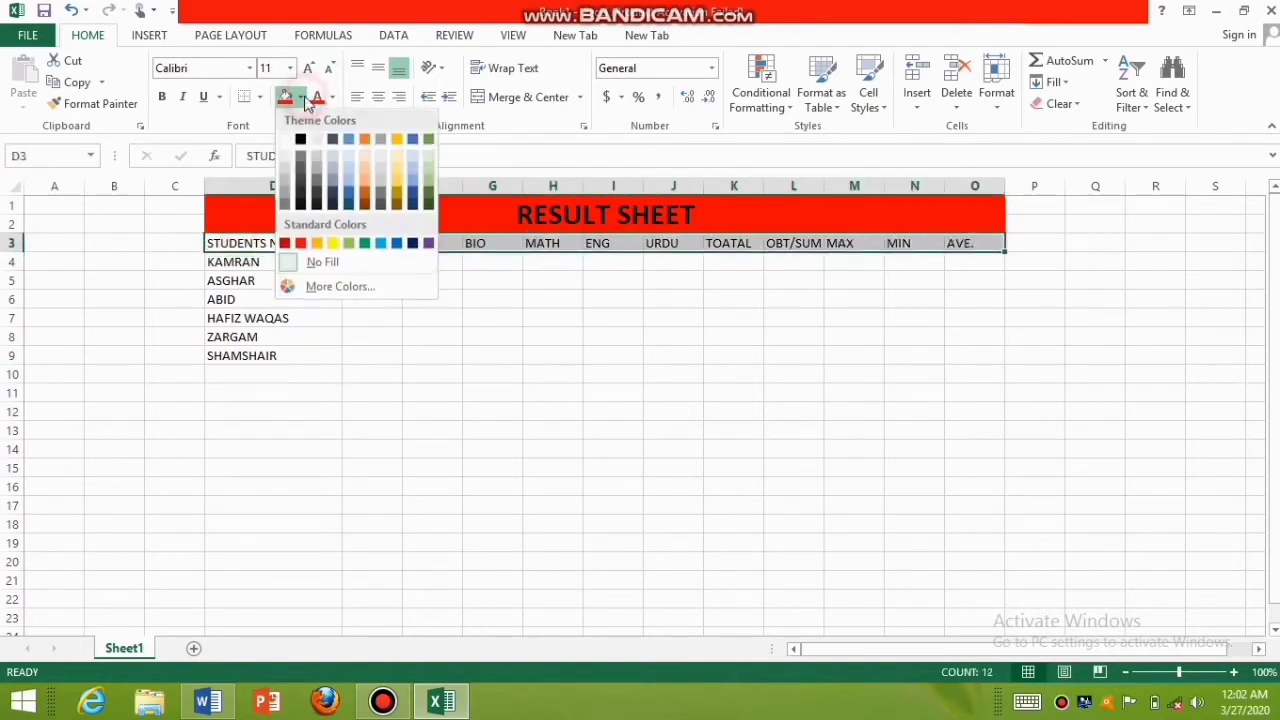
{"action": "left_click", "coordinate": [331, 243]}
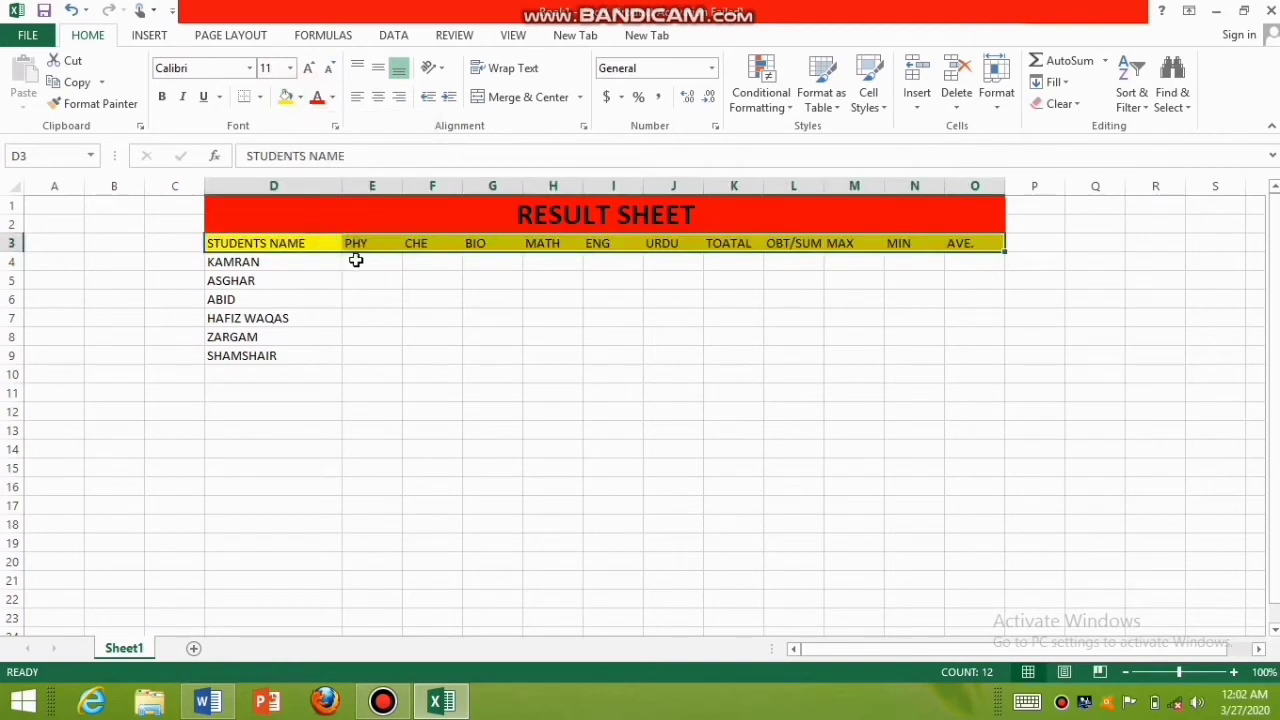
{"action": "left_click", "coordinate": [162, 100]}
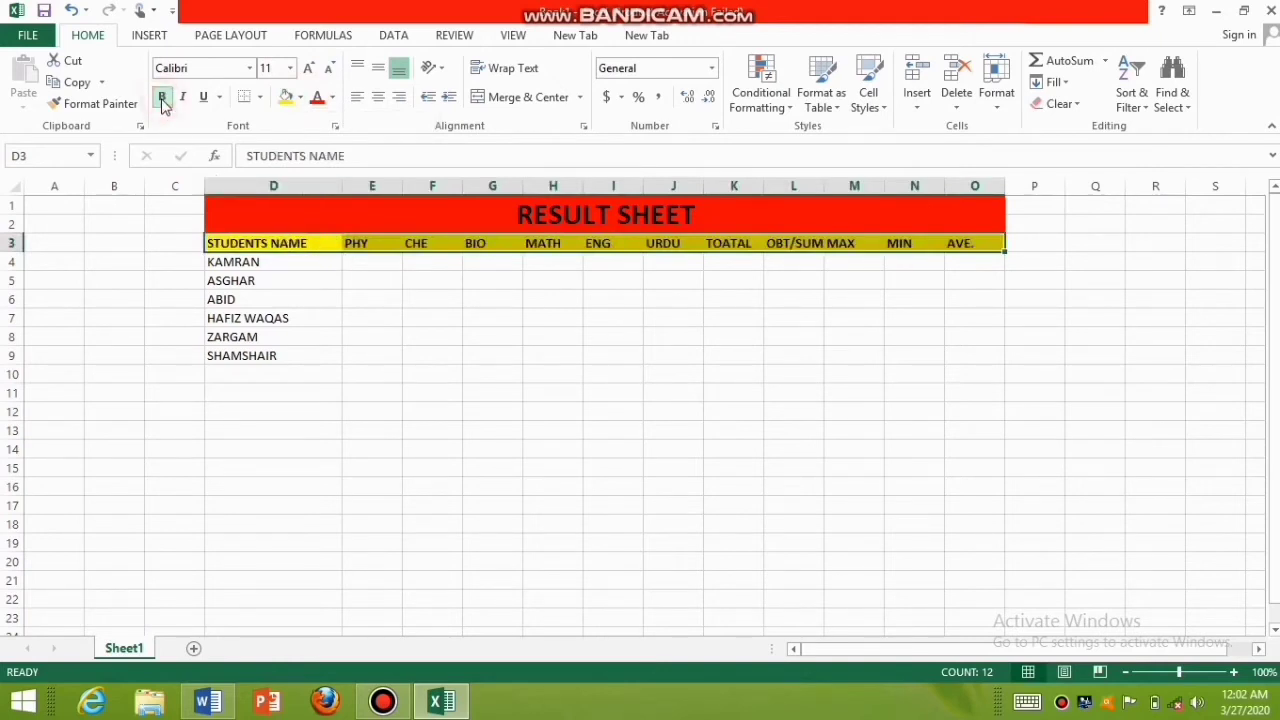
- Make row 3 taller and centre the headings in D3:O3 both horizontally and vertically
{"action": "left_click", "coordinate": [379, 100]}
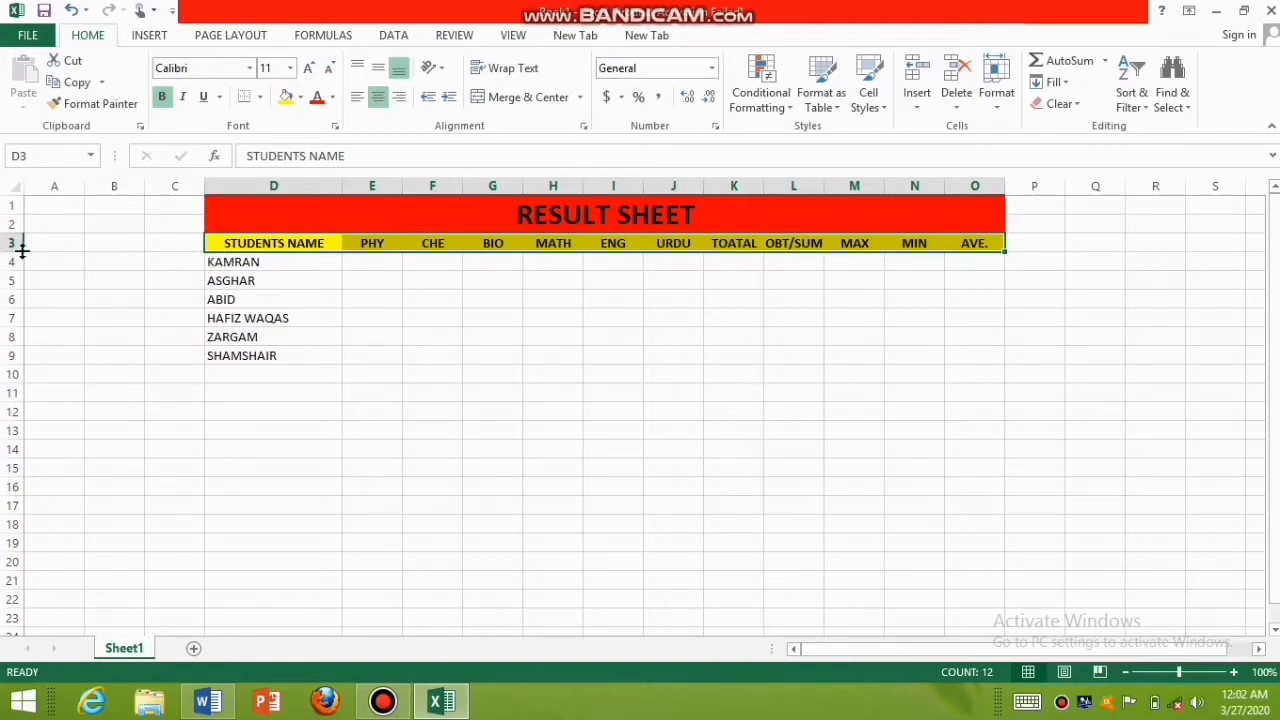
{"action": "left_click_drag", "start_coordinate": [14, 252], "coordinate": [22, 262]}
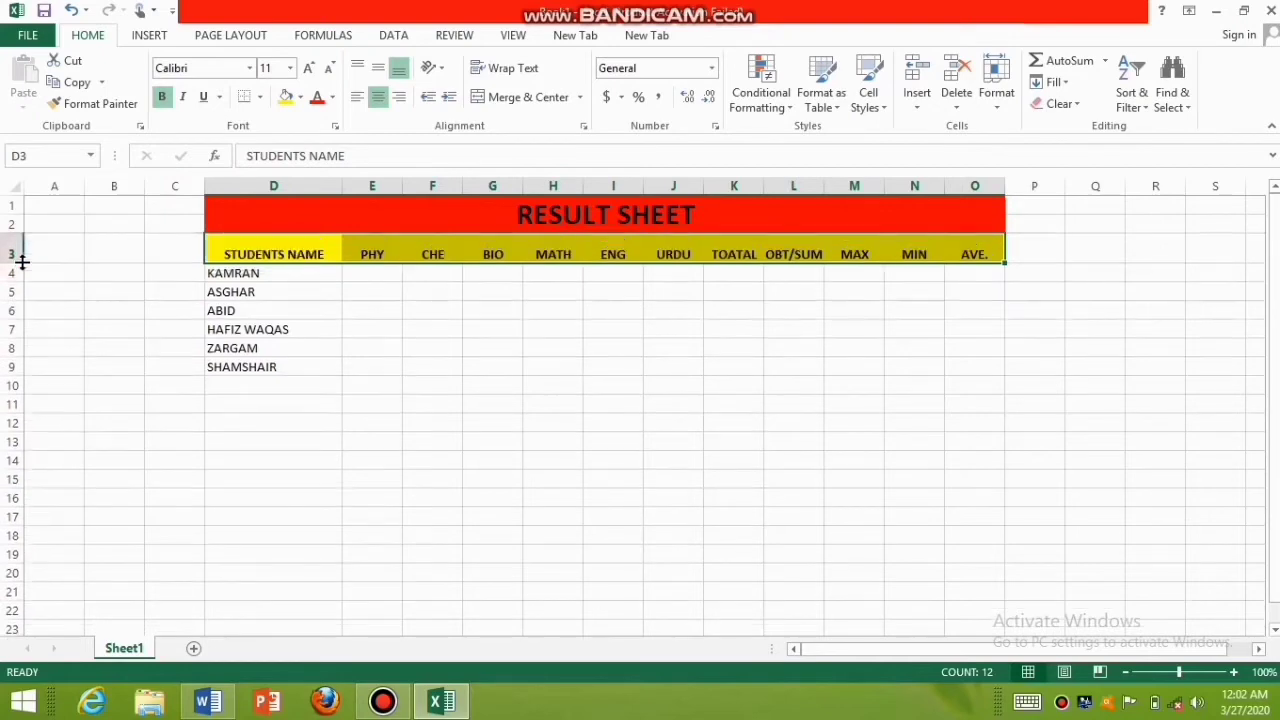
{"action": "left_click", "coordinate": [378, 70]}
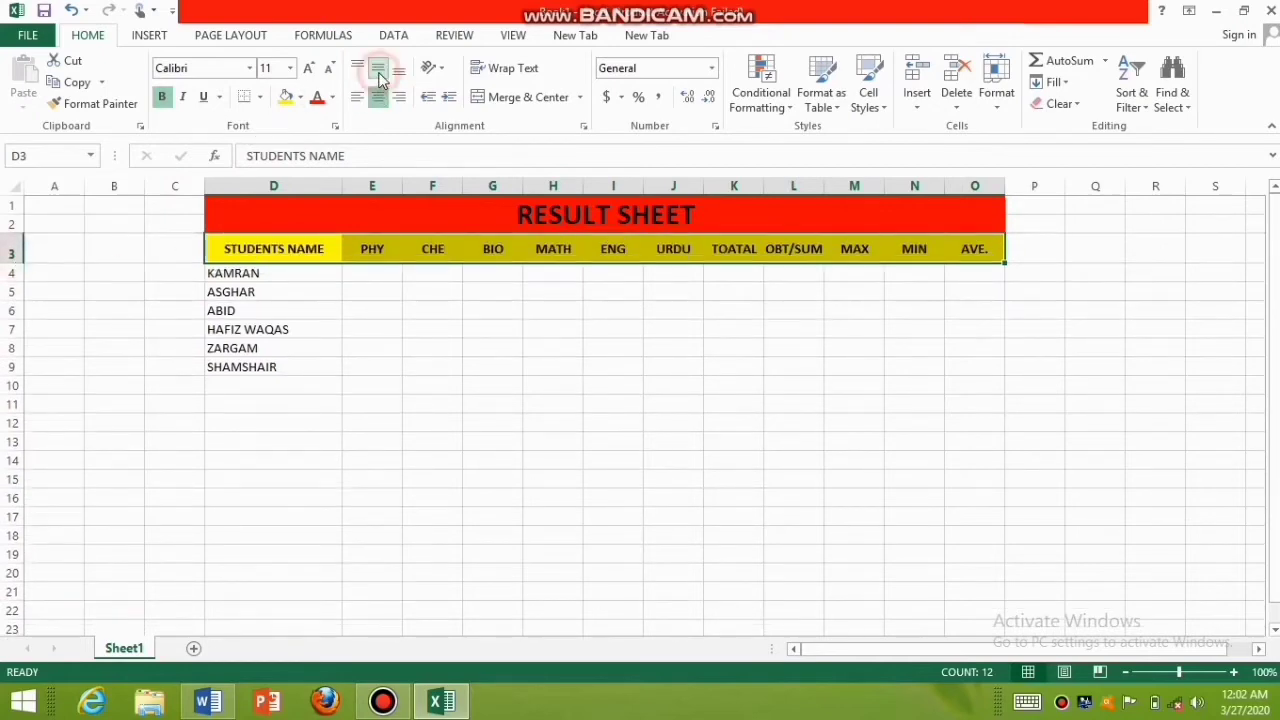
{"action": "left_click", "coordinate": [311, 68]}
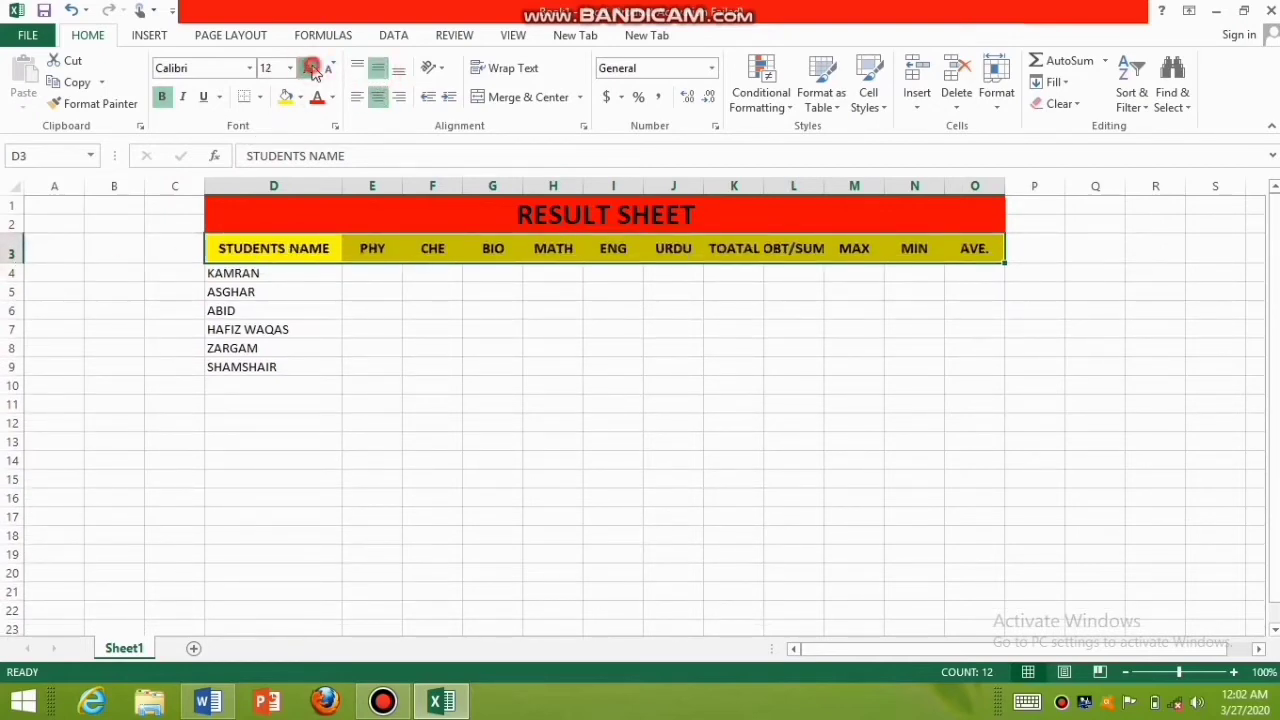
{"action": "left_click", "coordinate": [311, 68]}
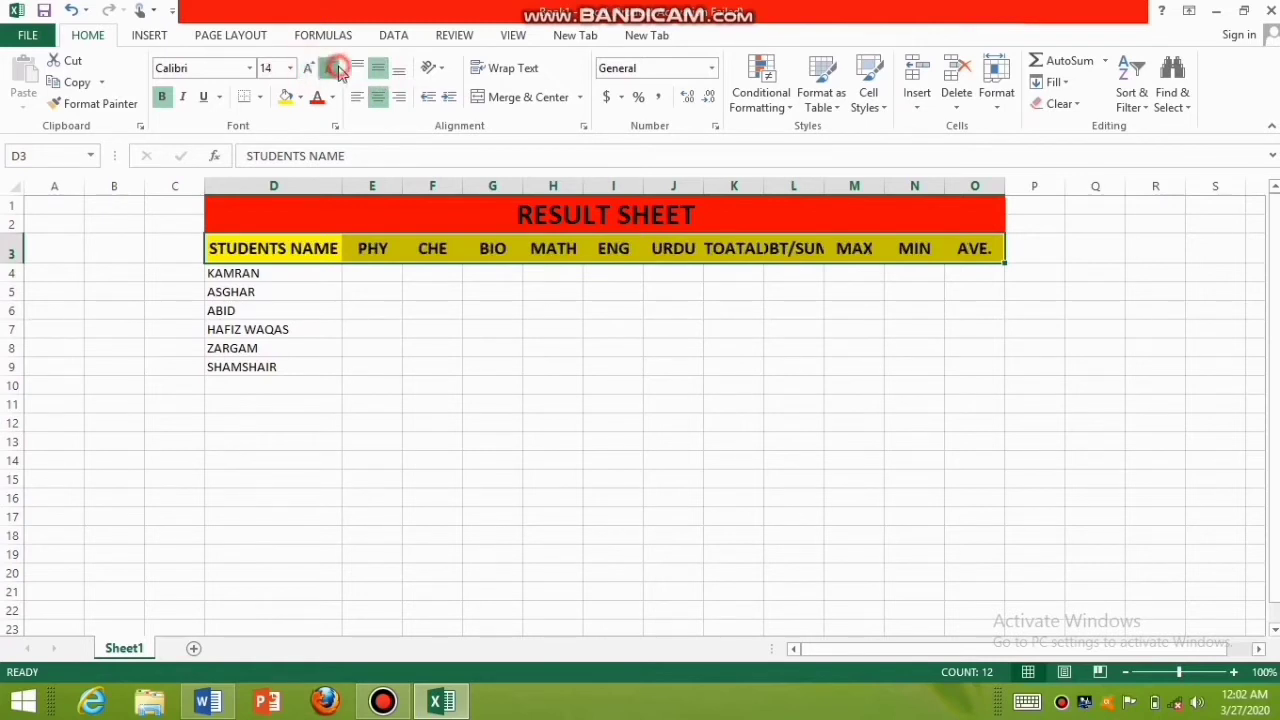
{"action": "left_click", "coordinate": [330, 68]}
{"action": "left_click", "coordinate": [330, 68]}
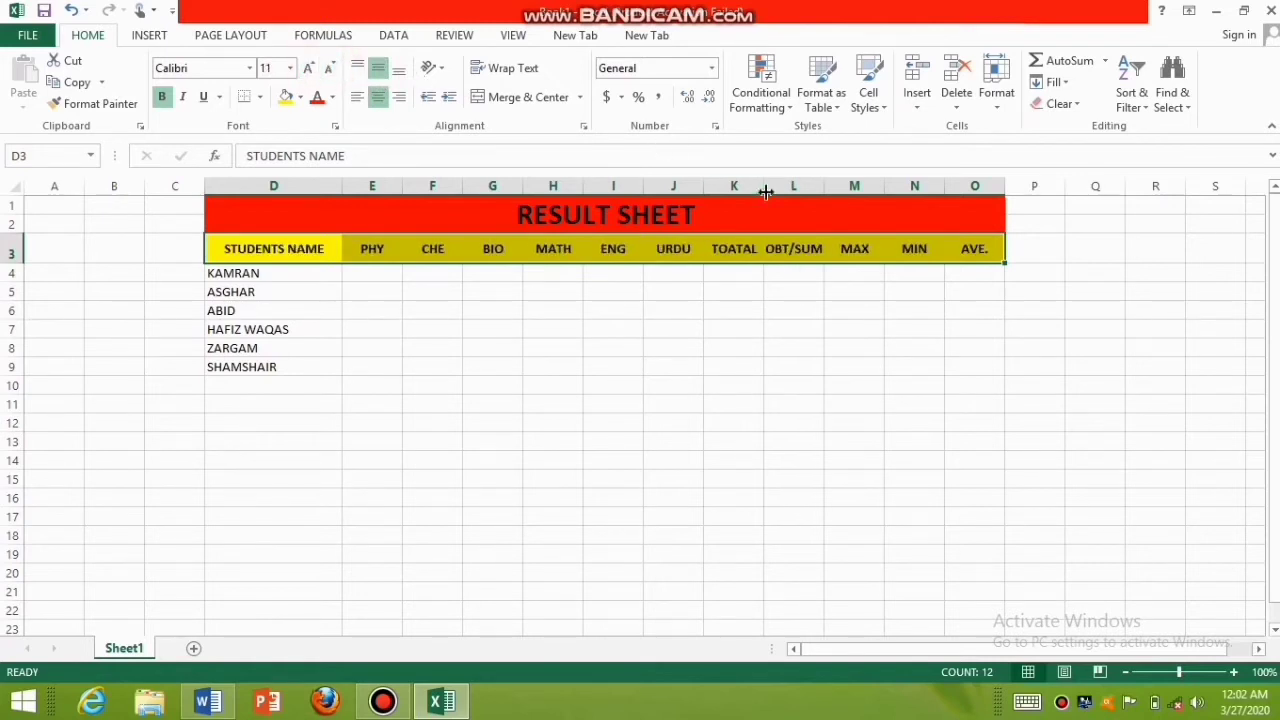
- Enter the first student's marks 45, 53 and 63 in cells E4 to G4
{"action": "left_click", "coordinate": [376, 272]}
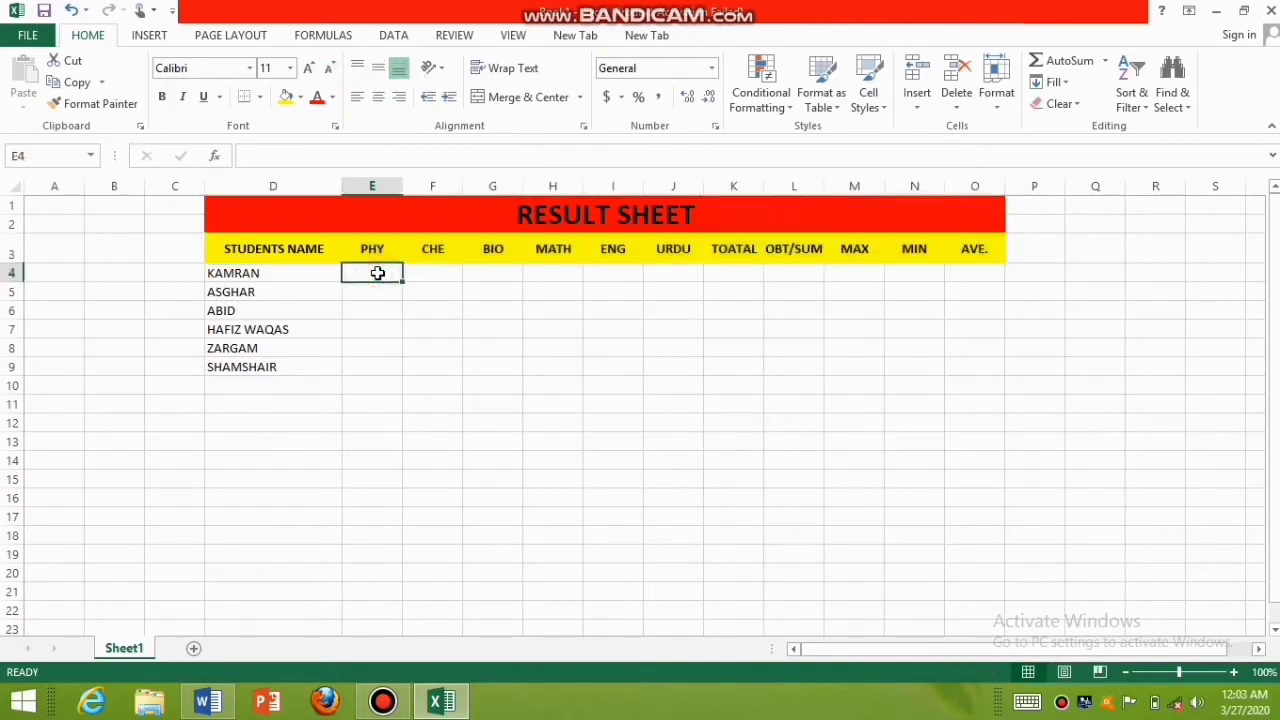
{"action": "type", "text": "45"}
{"action": "key", "text": "Tab"}
{"action": "type", "text": "53"}
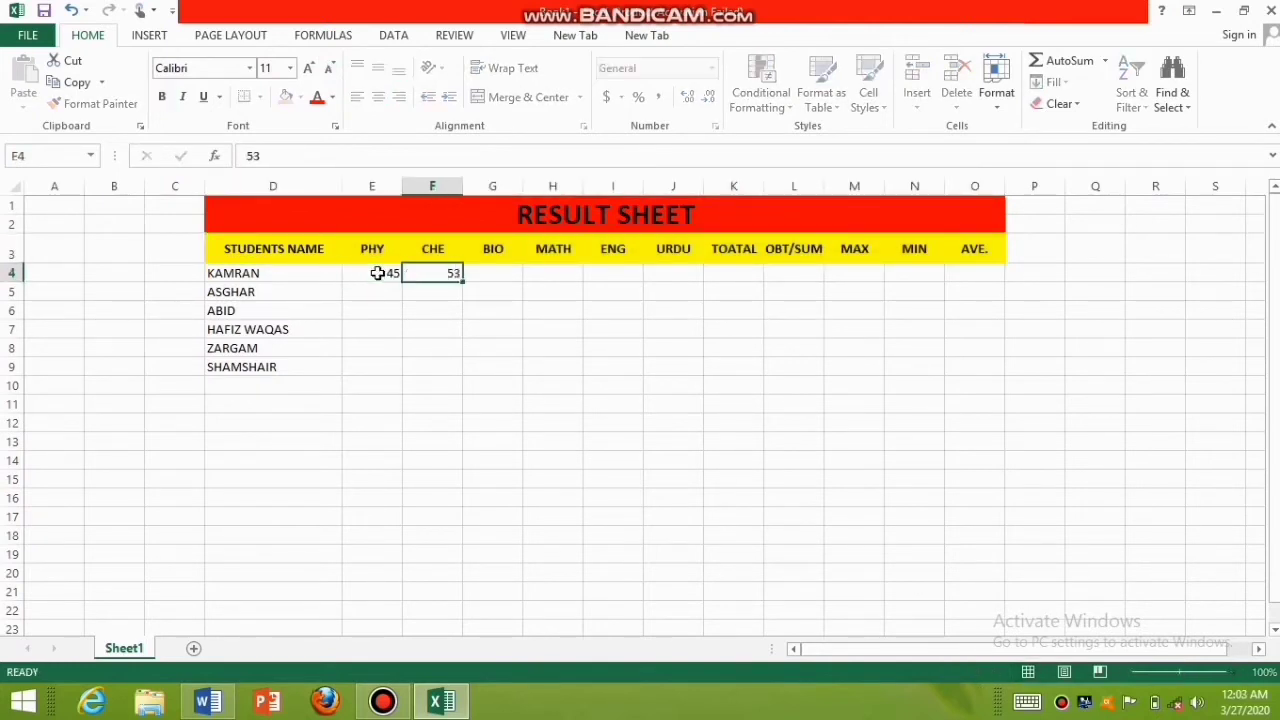
{"action": "key", "text": "Tab"}
{"action": "type", "text": "632"}
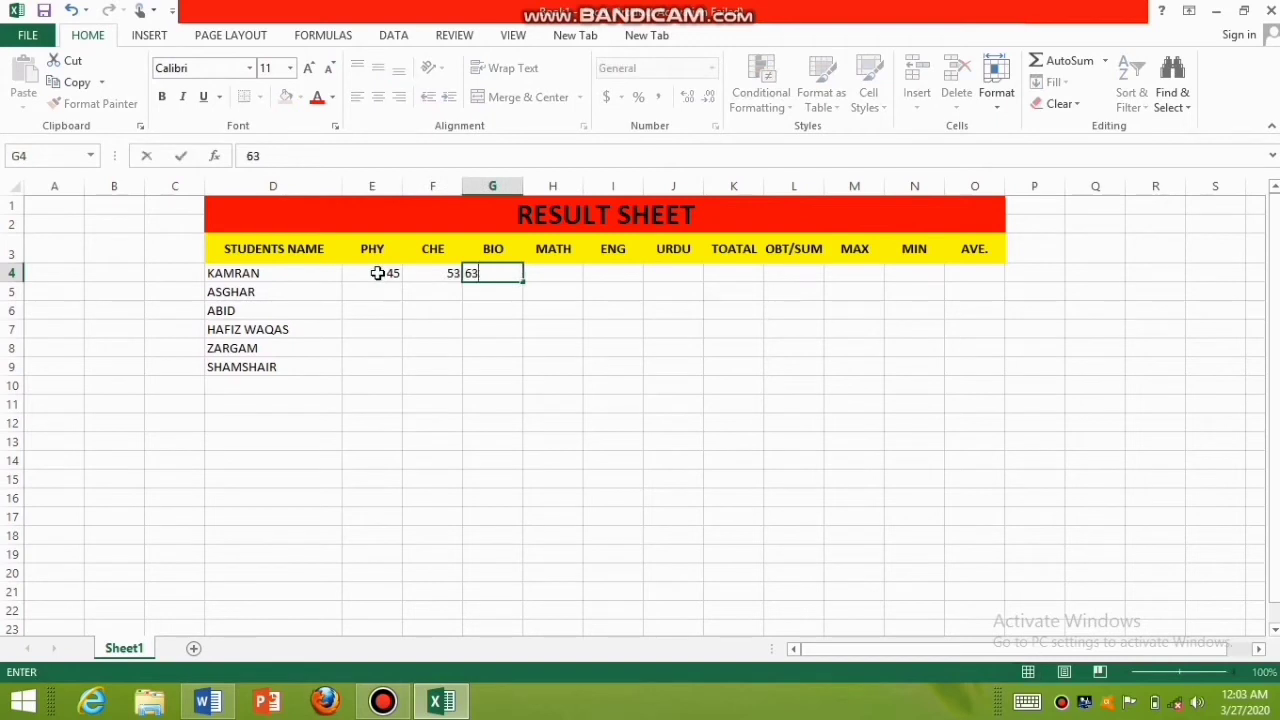
{"action": "key", "text": "Tab"}
- Enter the first student's marks 64, 62 and 62 in H4 to J4 and the total 800 in K4
{"action": "type", "text": "64"}
{"action": "key", "text": "Tab"}
{"action": "type", "text": "62"}
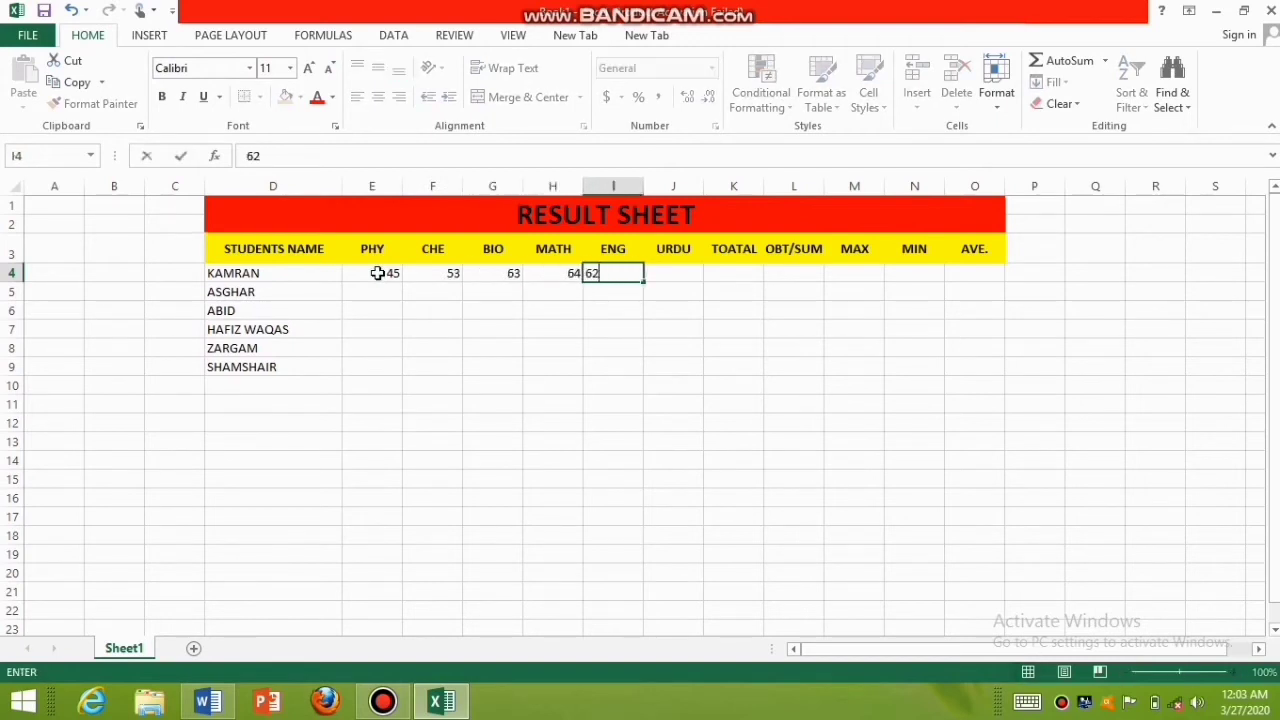
{"action": "key", "text": "Tab"}
{"action": "type", "text": "62"}
{"action": "key", "text": "Tab"}
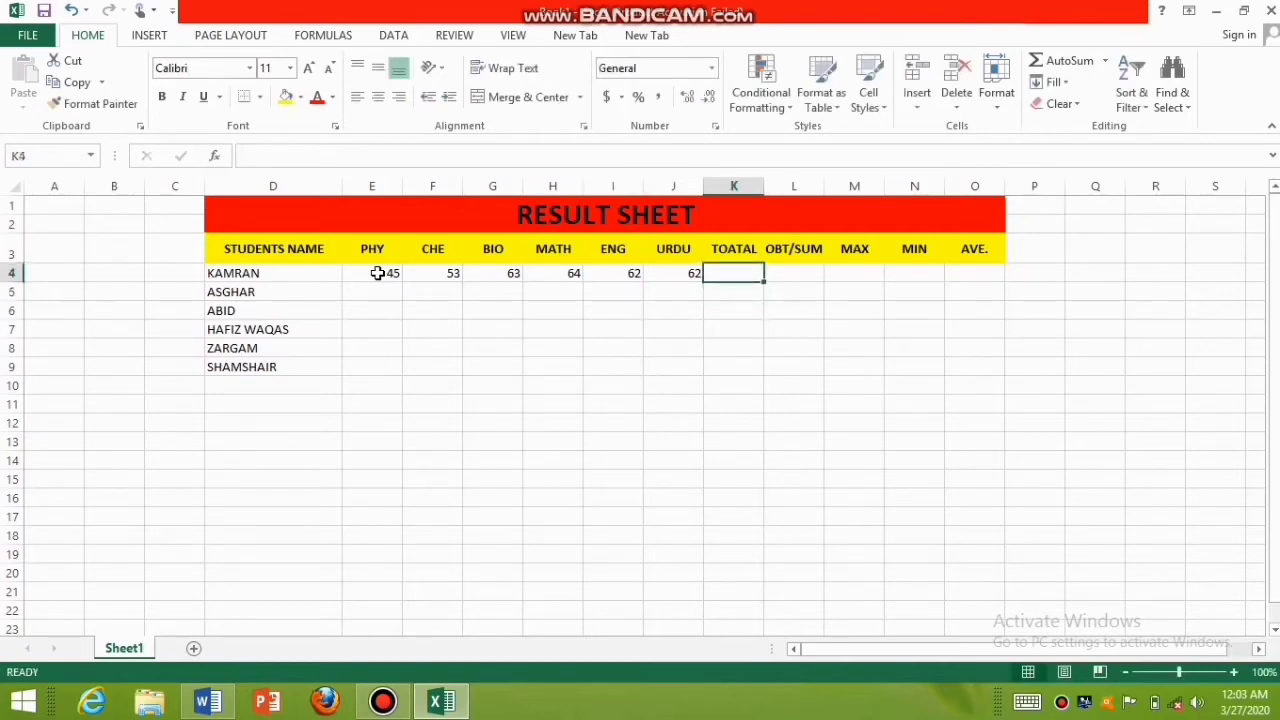
{"action": "type", "text": "800"}
{"action": "key", "text": "Return"}
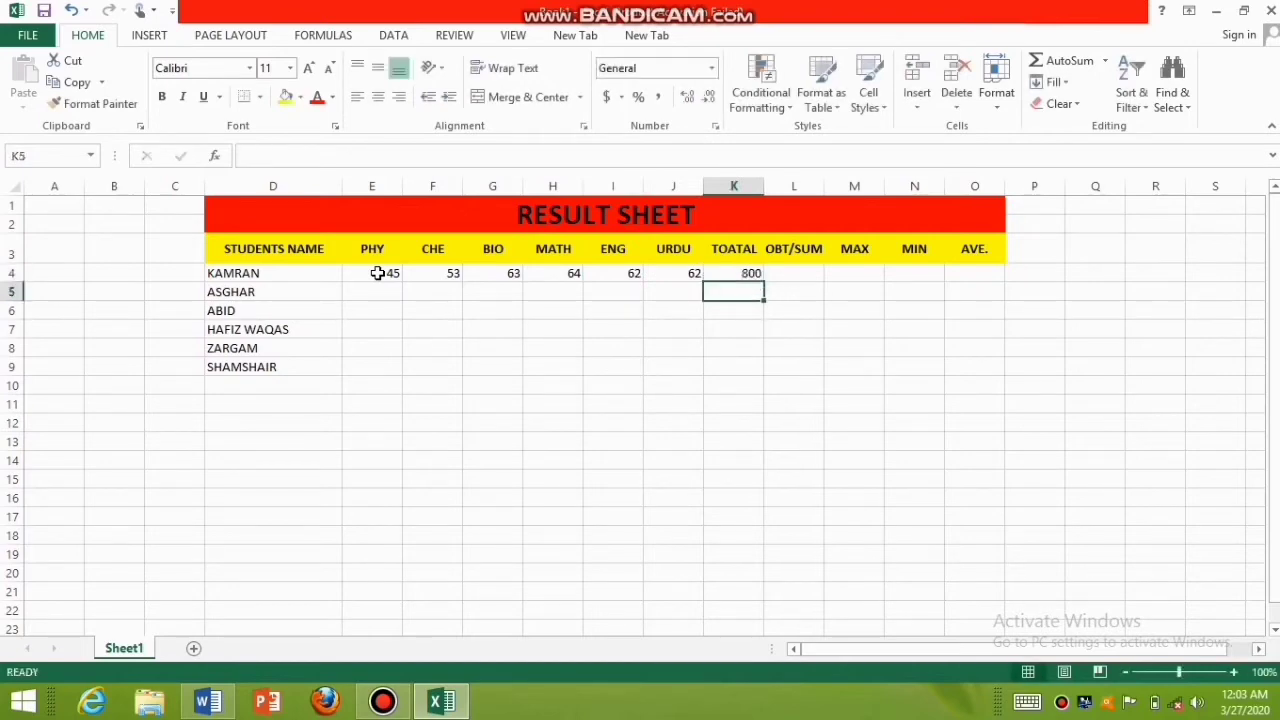
- Enter the second student's PHY mark 42 in E5 and CHE mark 45 in F5
{"action": "key", "text": "Left"}
{"action": "key", "text": "Left"}
{"action": "key", "text": "Left"}
{"action": "key", "text": "Left"}
{"action": "key", "text": "Left"}
{"action": "type", "text": "2"}
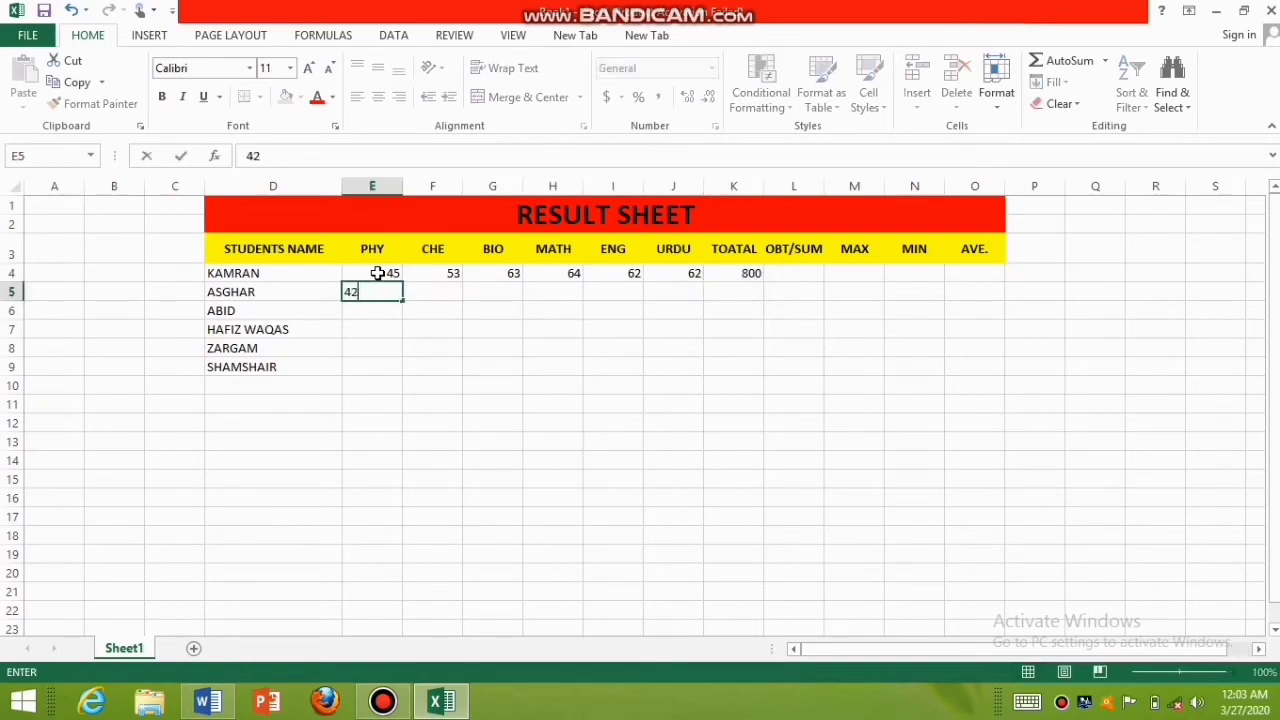
{"action": "key", "text": "Tab"}
{"action": "type", "text": "45"}
{"action": "key", "text": "Tab"}
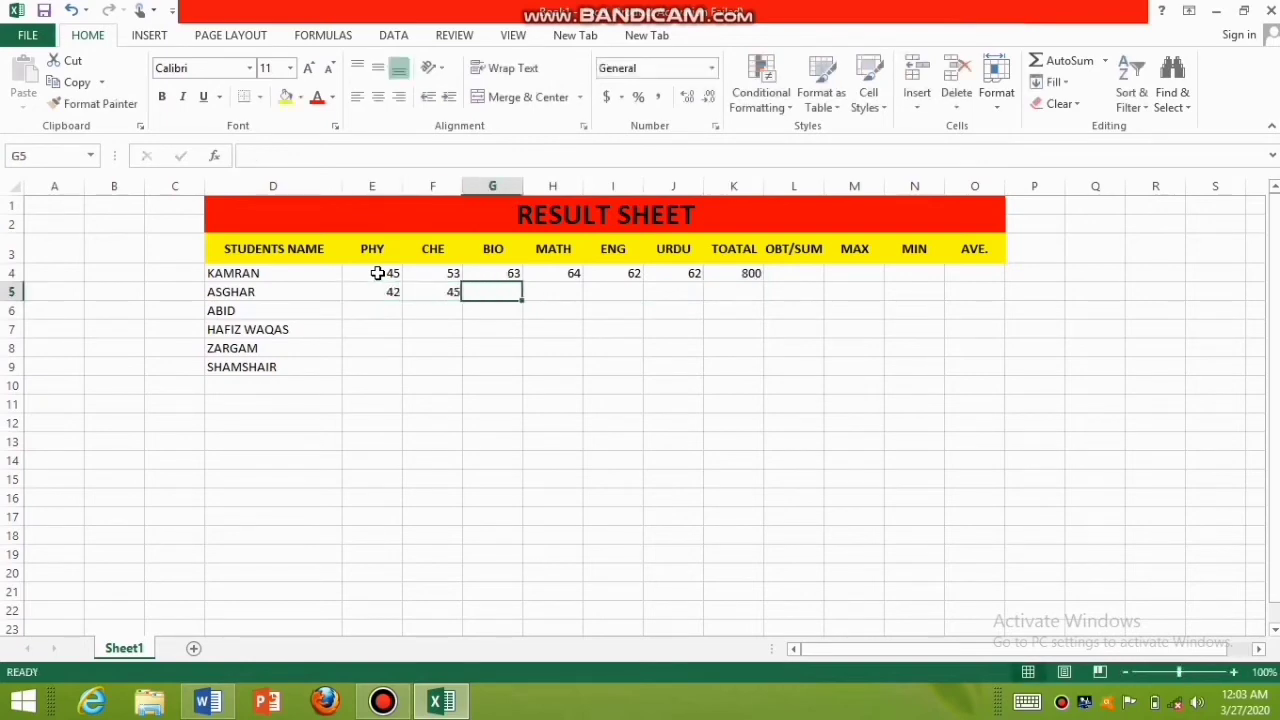
- Complete the second student's marks with 64, 62, 24 and 42 in cells G5 to J5
{"action": "type", "text": "64"}
{"action": "key", "text": "Tab"}
{"action": "type", "text": "62"}
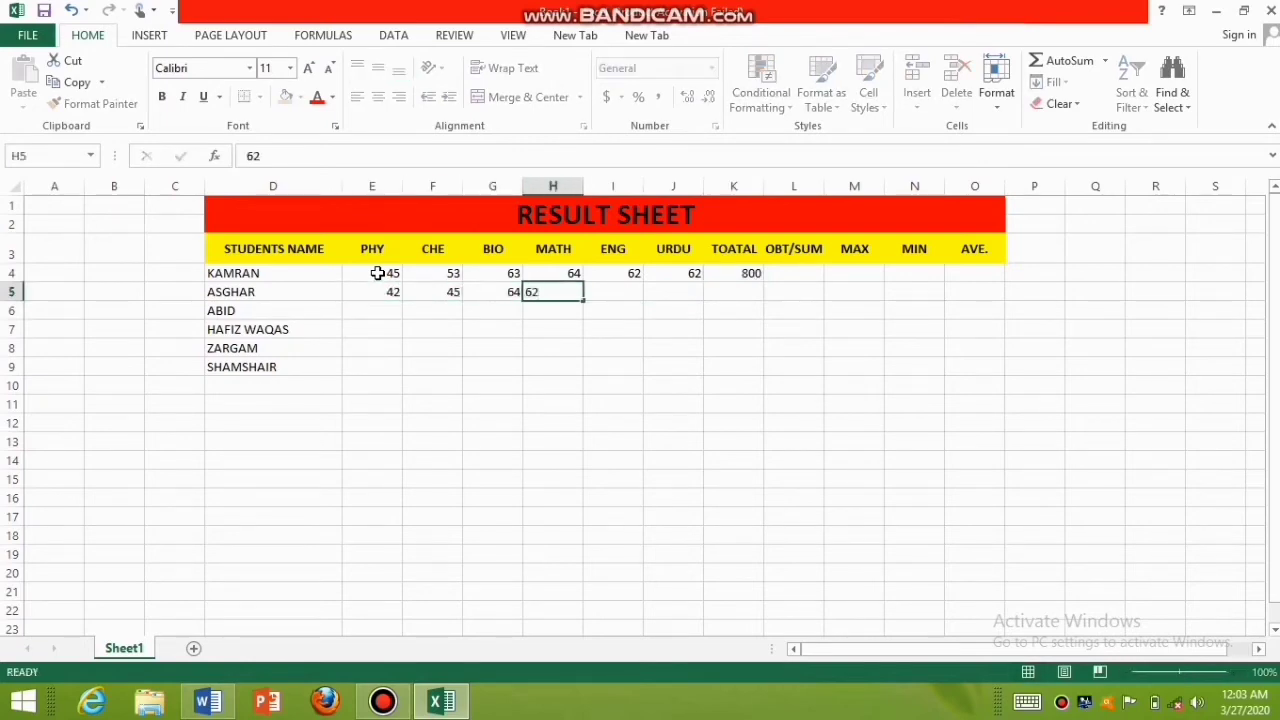
{"action": "key", "text": "Tab"}
{"action": "type", "text": "24"}
{"action": "key", "text": "Tab"}
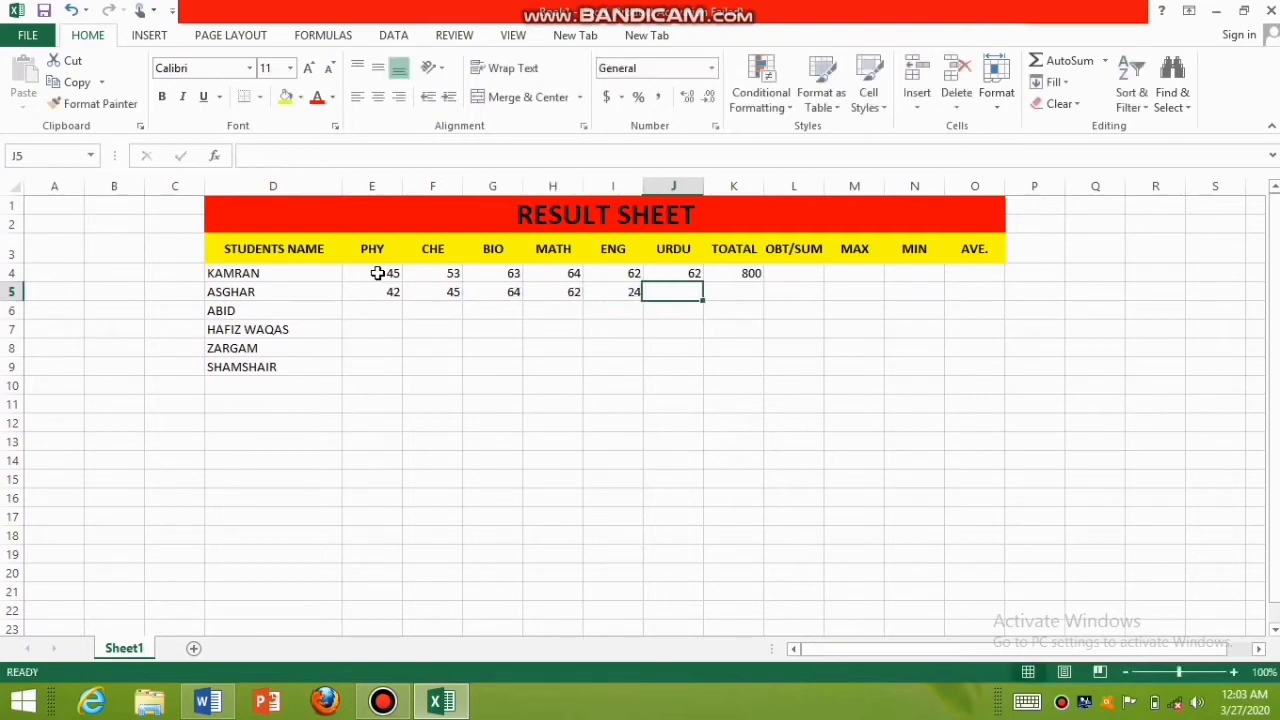
{"action": "type", "text": "42"}
{"action": "key", "text": "Return"}
- Enter the third student's marks 64, 24, 42, 24 and 22 in cells E6 to I6
{"action": "type", "text": "22"}
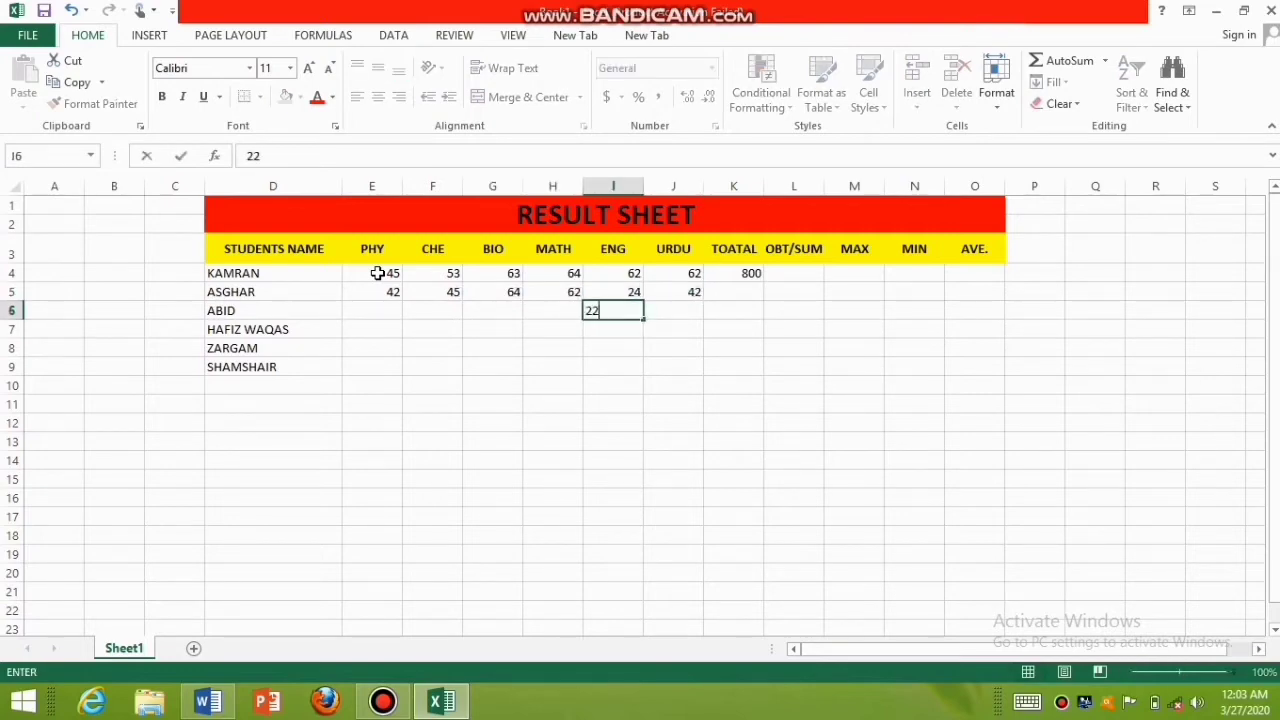
{"action": "key", "text": "Left"}
{"action": "type", "text": "245"}
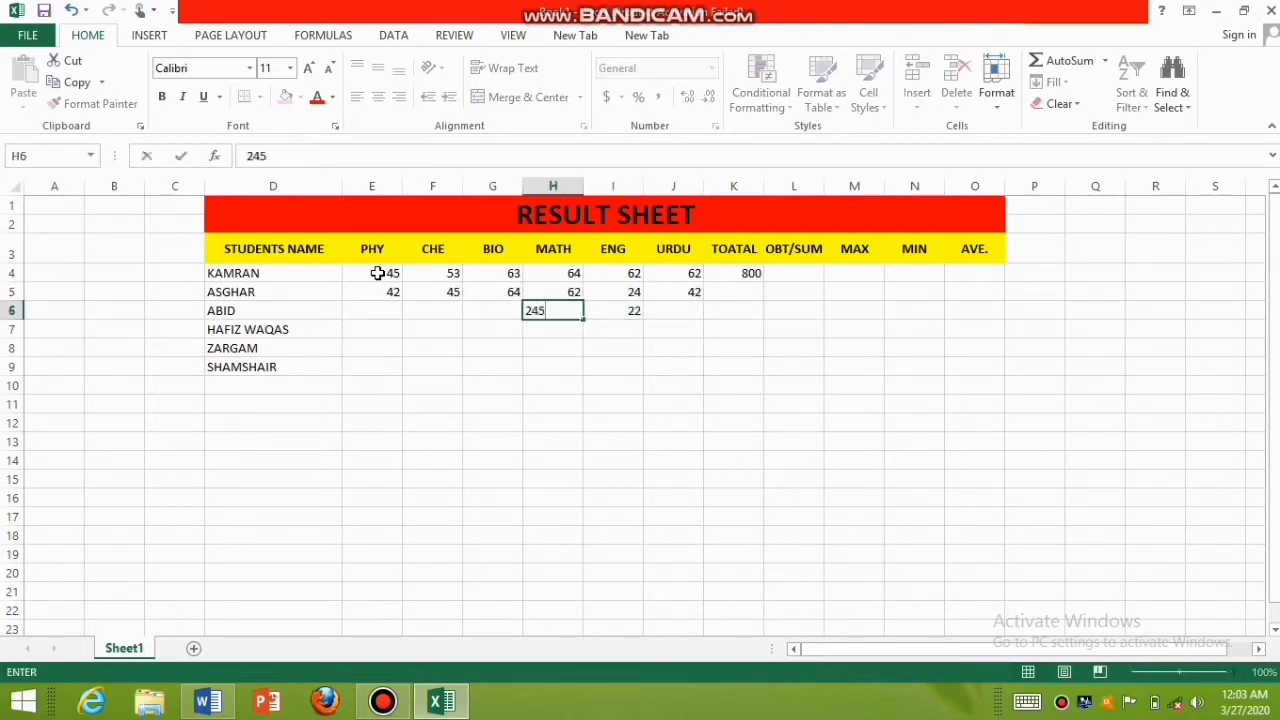
{"action": "key", "text": "BackSpace"}
{"action": "key", "text": "Left"}
{"action": "type", "text": "42"}
{"action": "key", "text": "Left"}
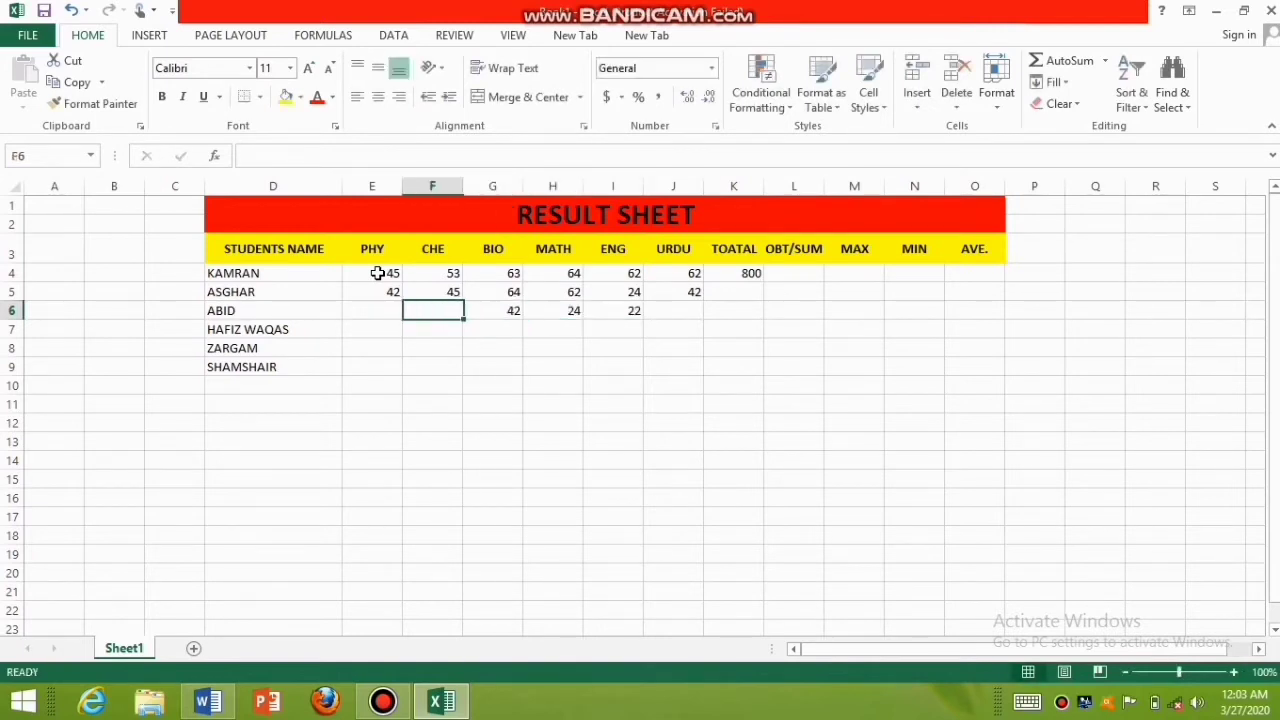
{"action": "type", "text": "24"}
{"action": "key", "text": "Left"}
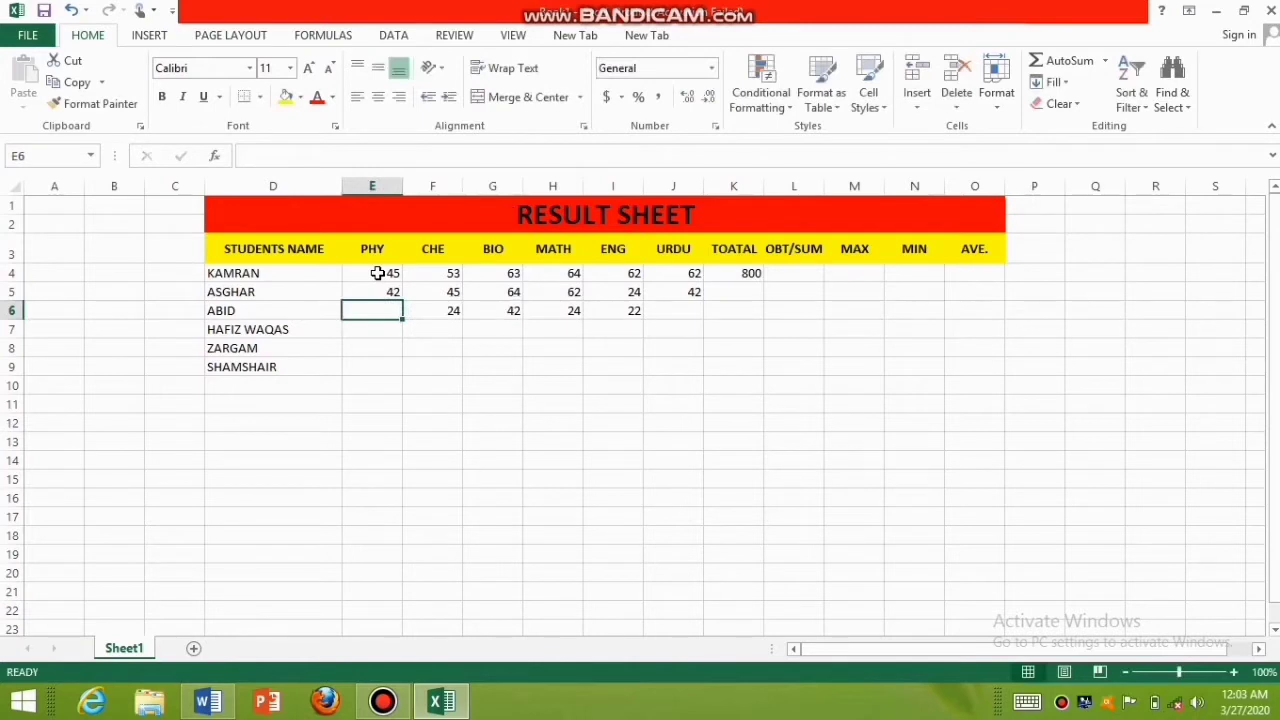
{"action": "type", "text": "64"}
{"action": "key", "text": "Return"}
- Enter the fourth student's marks 45, 24, 24, 56, 64 and 62 in cells E7 to J7
{"action": "type", "text": "45"}
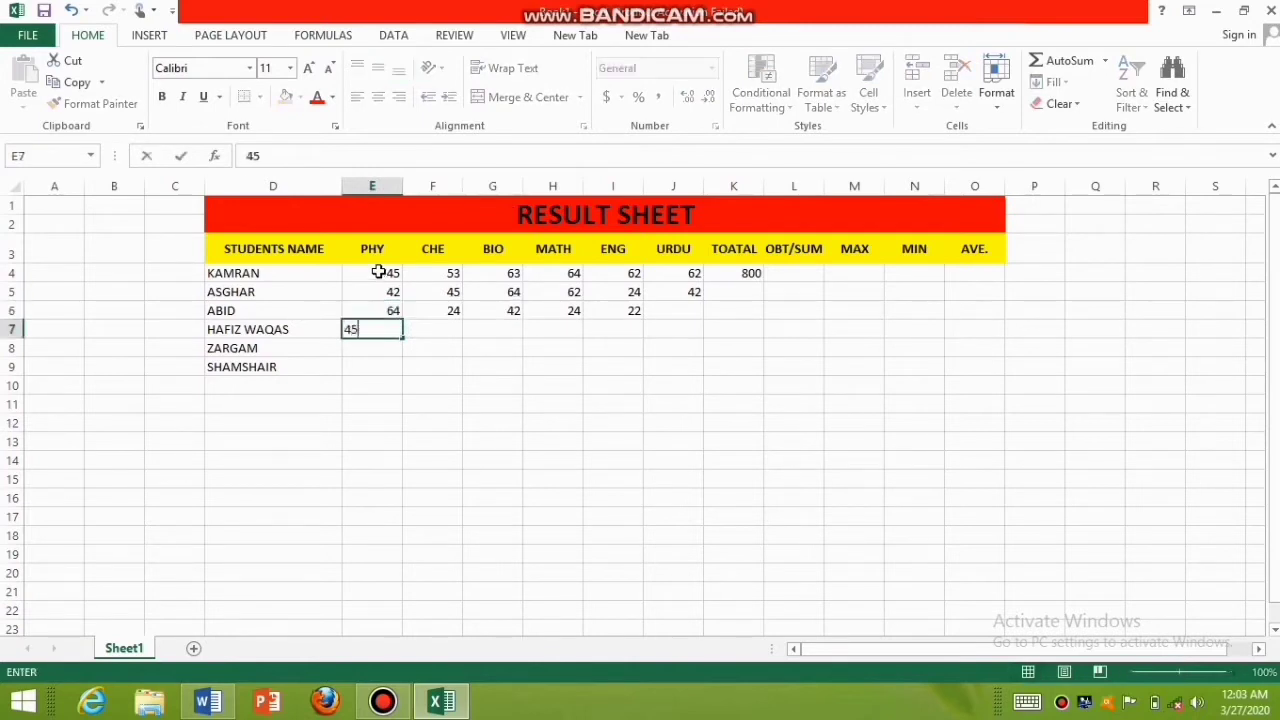
{"action": "key", "text": "Right"}
{"action": "type", "text": "24"}
{"action": "key", "text": "Right"}
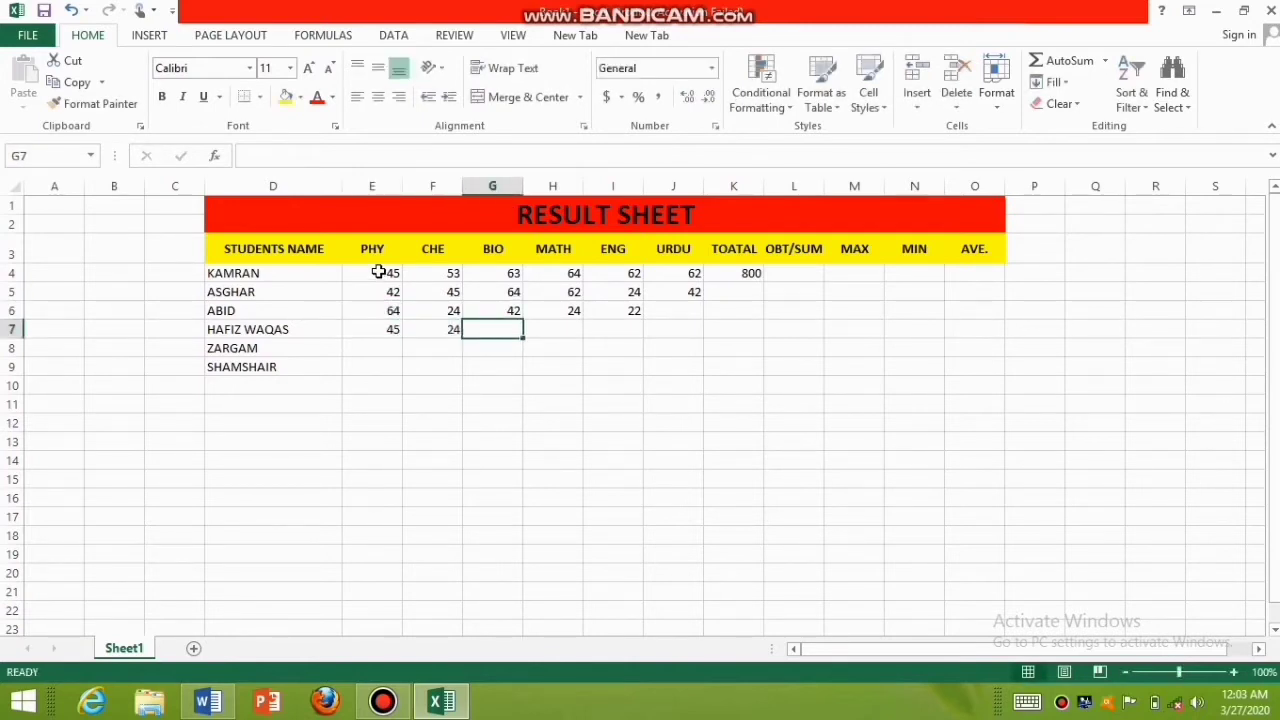
{"action": "type", "text": "24"}
{"action": "key", "text": "Right"}
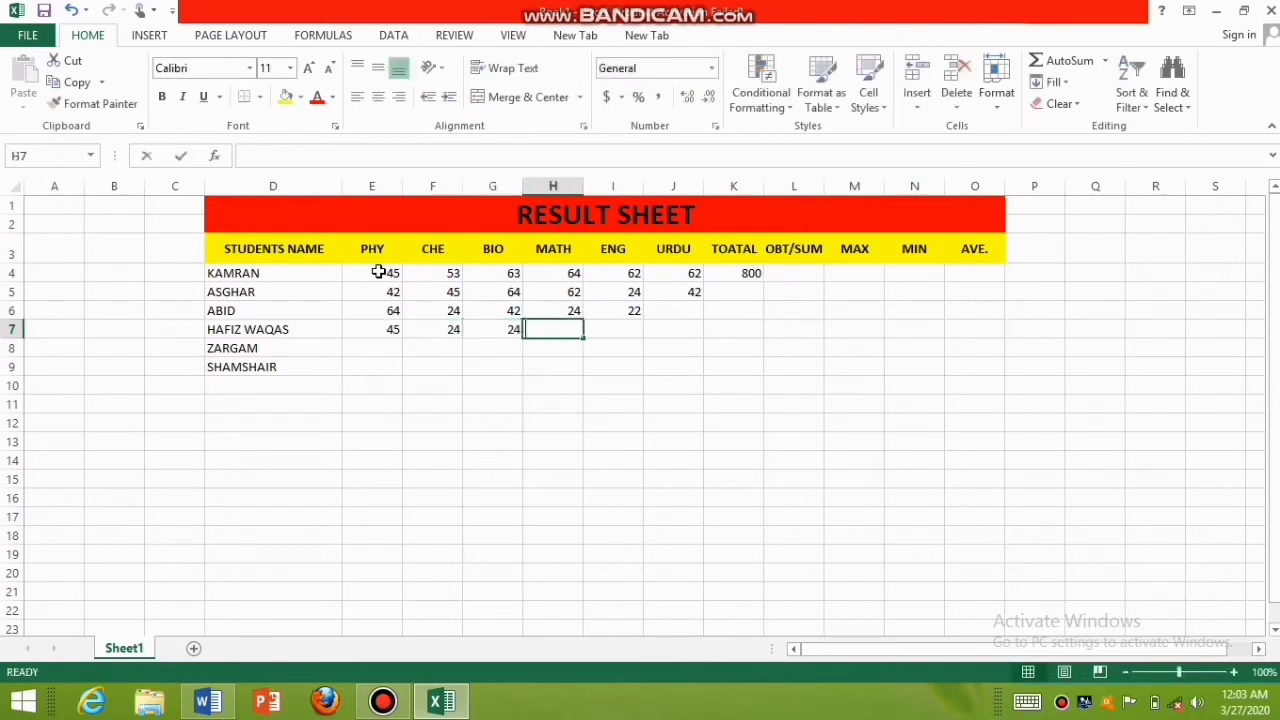
{"action": "type", "text": "56"}
{"action": "key", "text": "Right"}
{"action": "type", "text": "64"}
{"action": "key", "text": "Right"}
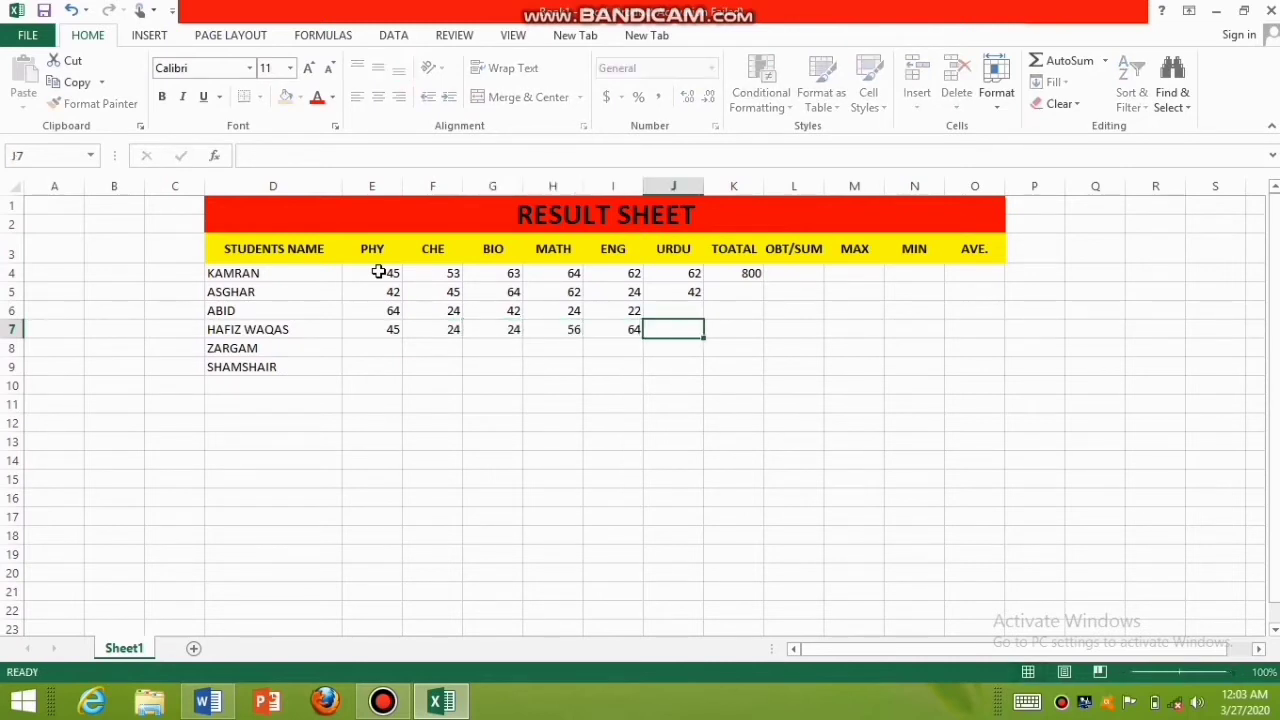
{"action": "type", "text": "62"}
{"action": "key", "text": "Right"}
{"action": "type", "text": "24"}
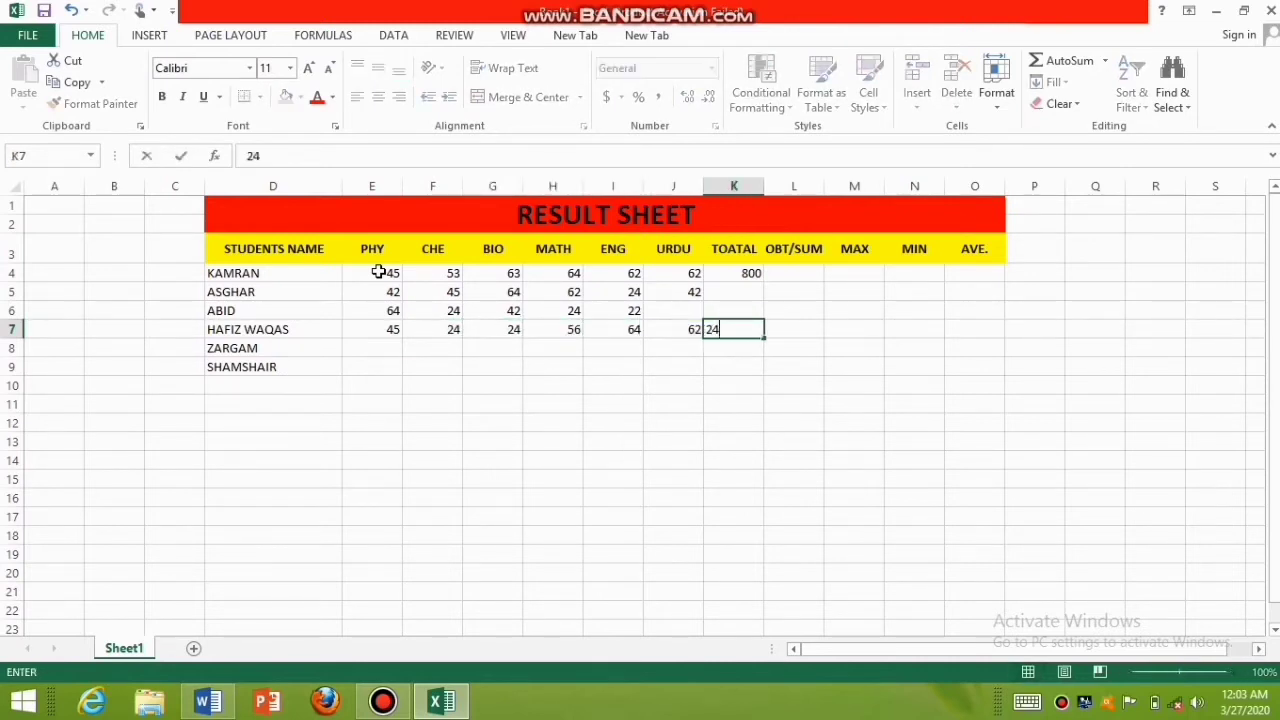
{"action": "key", "text": "Return"}
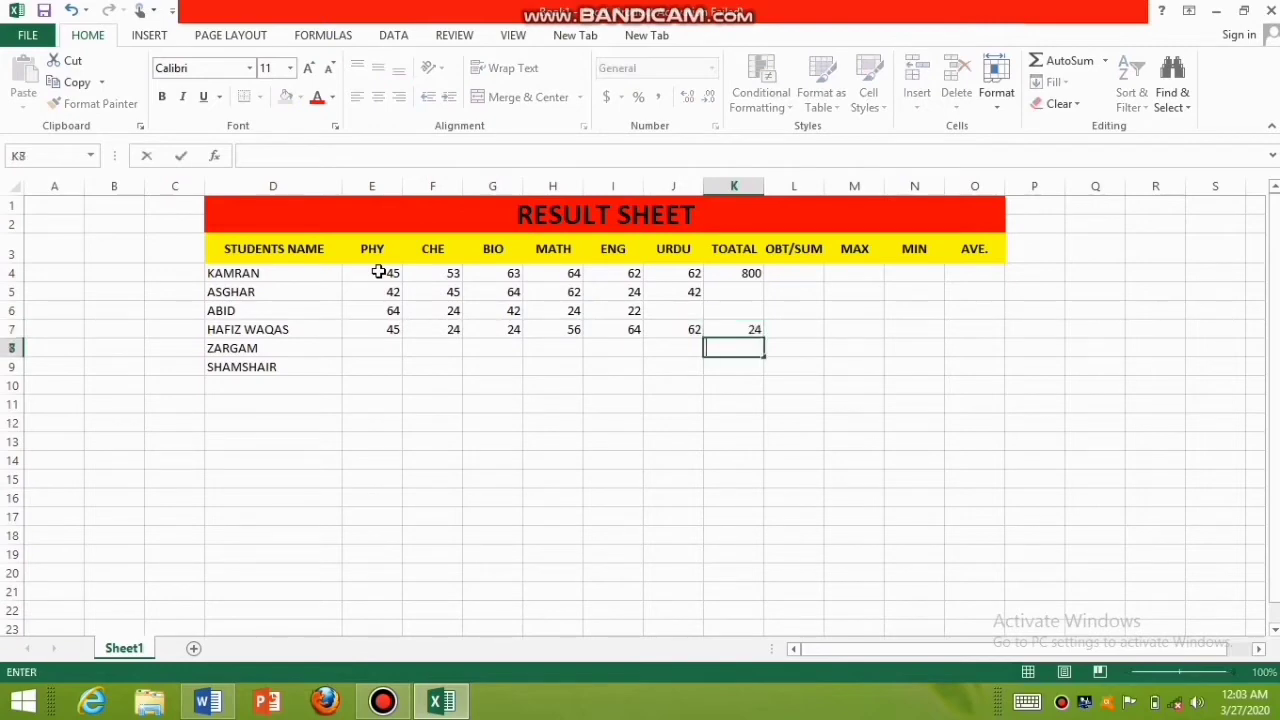
{"action": "key", "text": "Up"}
{"action": "key", "text": "Delete"}
- Enter the third student's missing URDU mark, 24, in cell J6
{"action": "key", "text": "Left"}
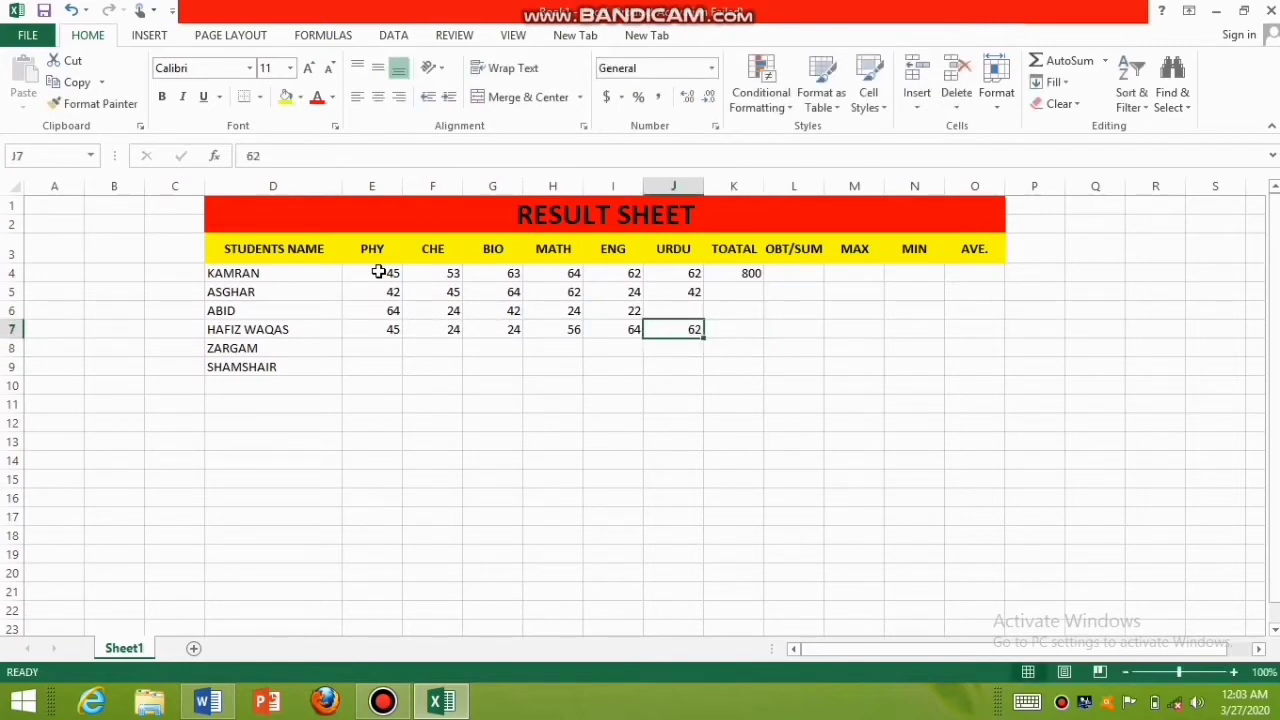
{"action": "key", "text": "Up"}
{"action": "type", "text": "24"}
{"action": "key", "text": "Return"}
{"action": "key", "text": "Return"}
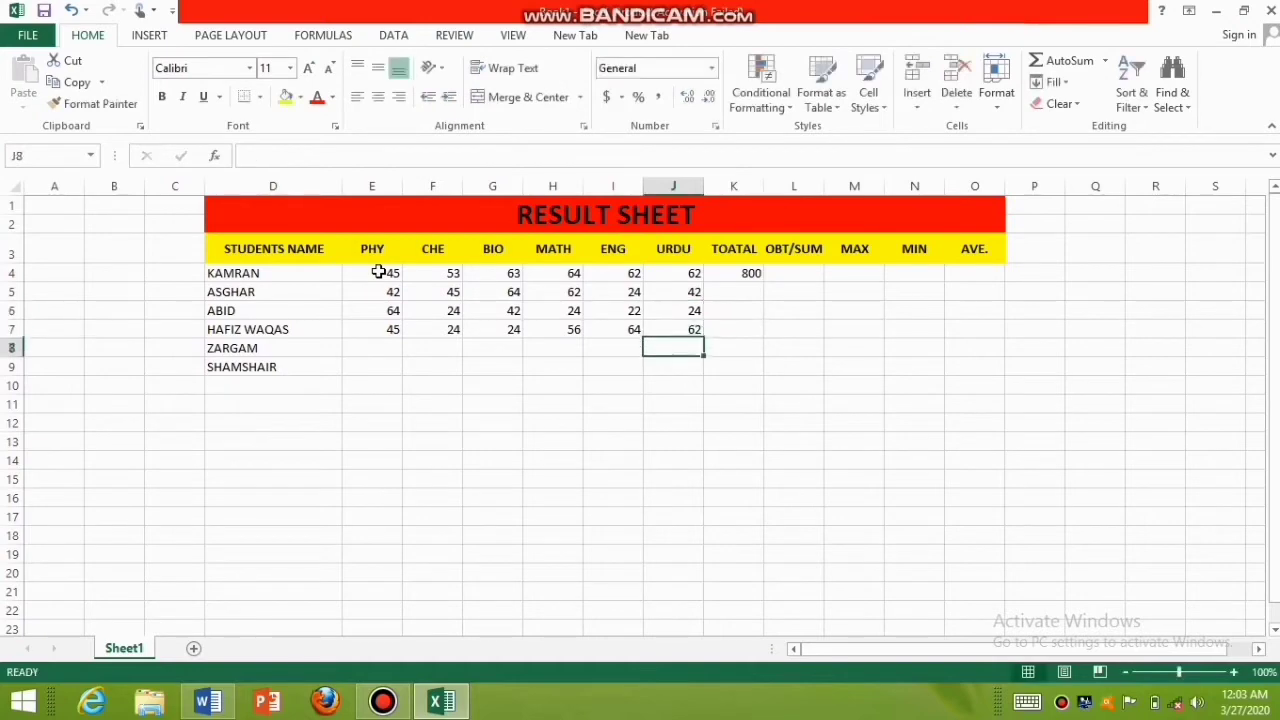
{"action": "type", "text": "24"}
{"action": "key", "text": "Left"}
{"action": "type", "text": "445"}
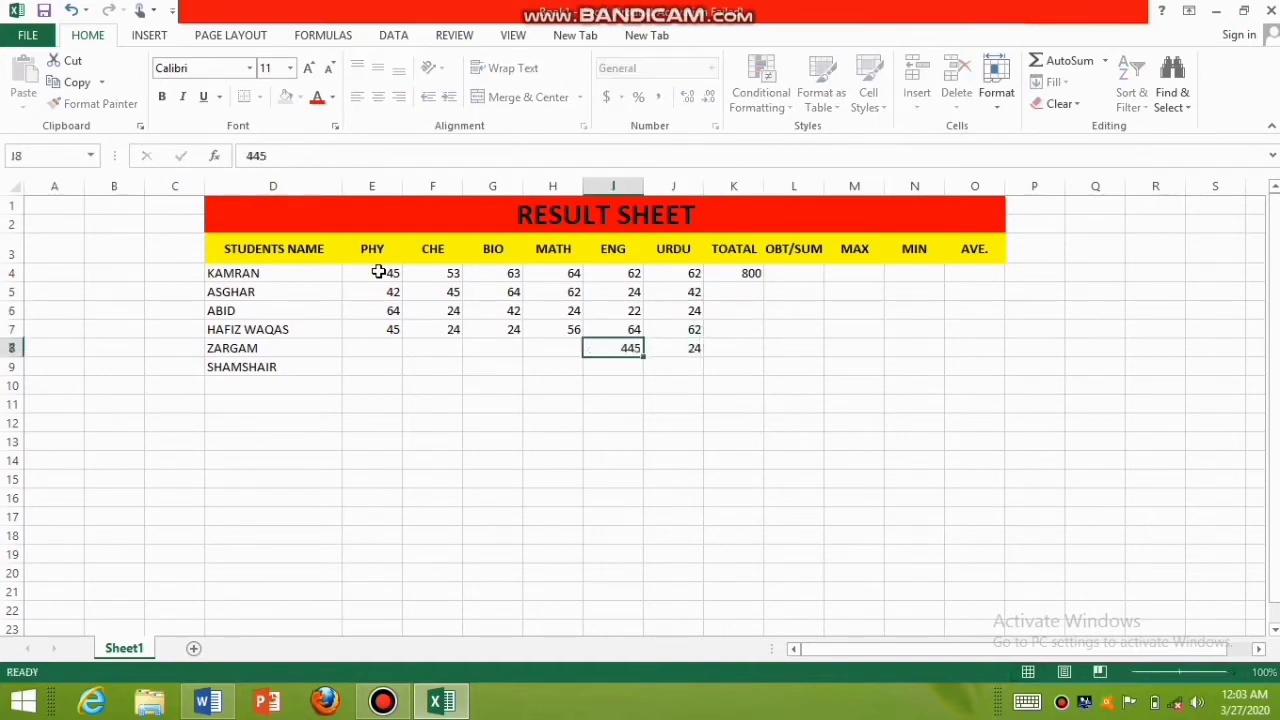
{"action": "key", "text": "Left"}
{"action": "key", "text": "Right"}
{"action": "key", "text": "Right"}
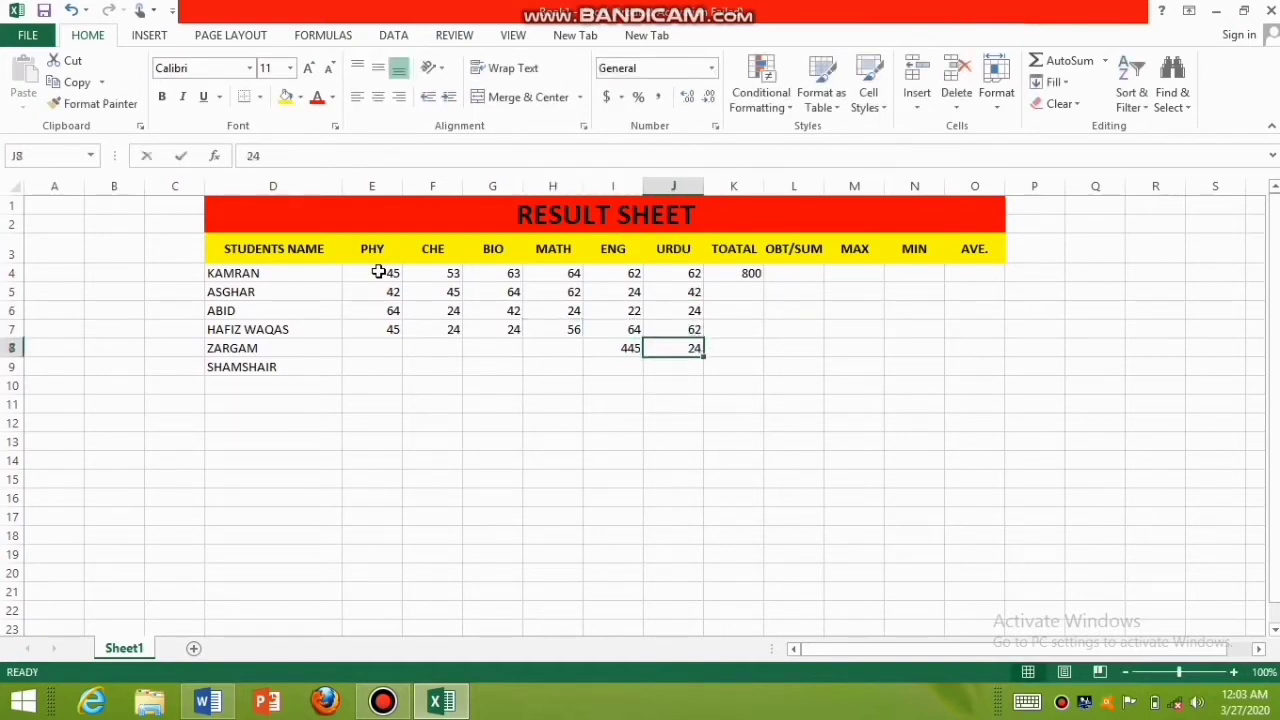
{"action": "type", "text": "4"}
- Replace the fifth student's ENG and URDU marks in cells I8 and J8 with 24 and 42
{"action": "key", "text": "Left"}
{"action": "type", "text": "24"}
{"action": "key", "text": "Right"}
{"action": "type", "text": "42"}
- Complete the fifth student's marks with 62, 64, 64 and 64 in cells E8 to H8
{"action": "key", "text": "Left"}
{"action": "key", "text": "Left"}
{"action": "type", "text": "64"}
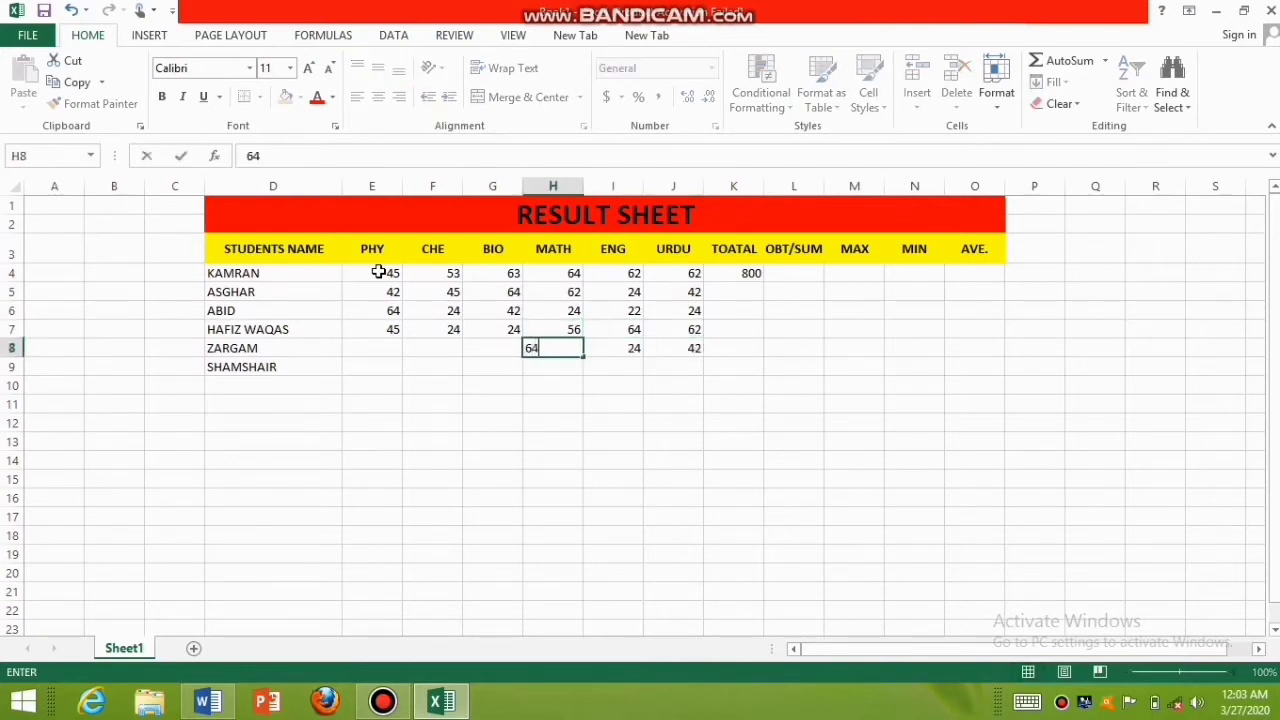
{"action": "key", "text": "Left"}
{"action": "type", "text": "64"}
{"action": "key", "text": "Left"}
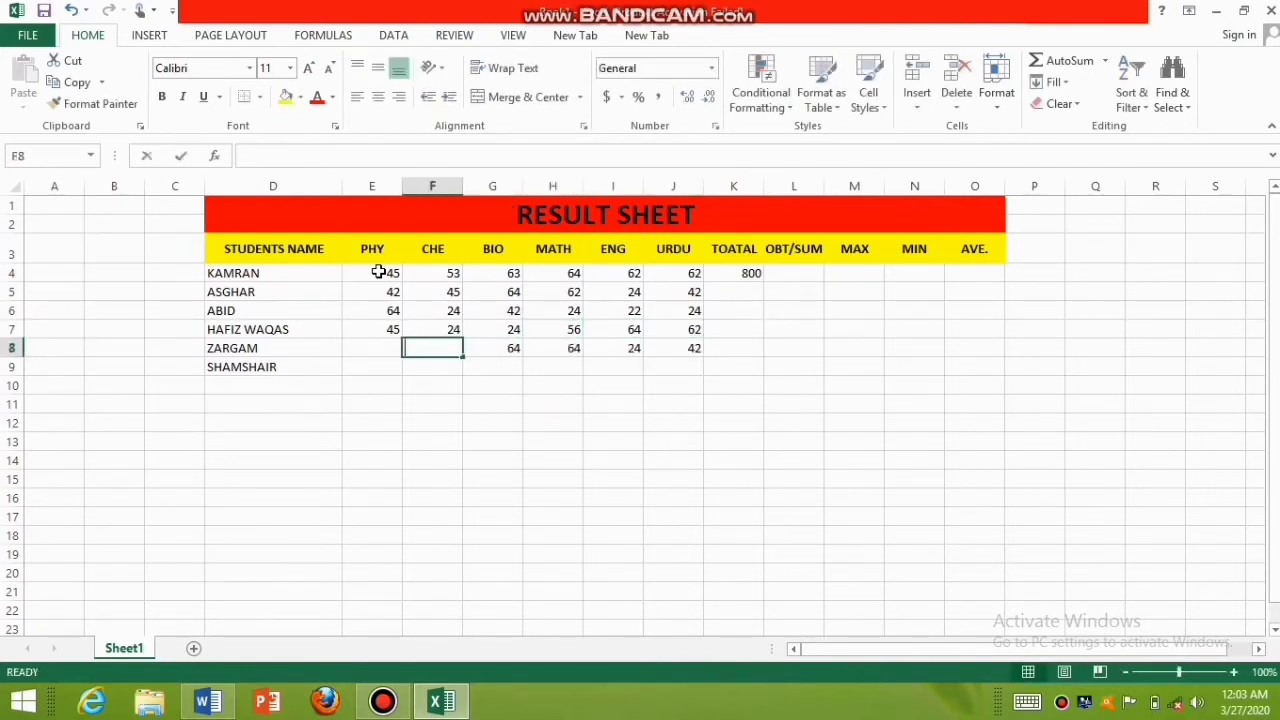
{"action": "type", "text": "64"}
{"action": "key", "text": "Left"}
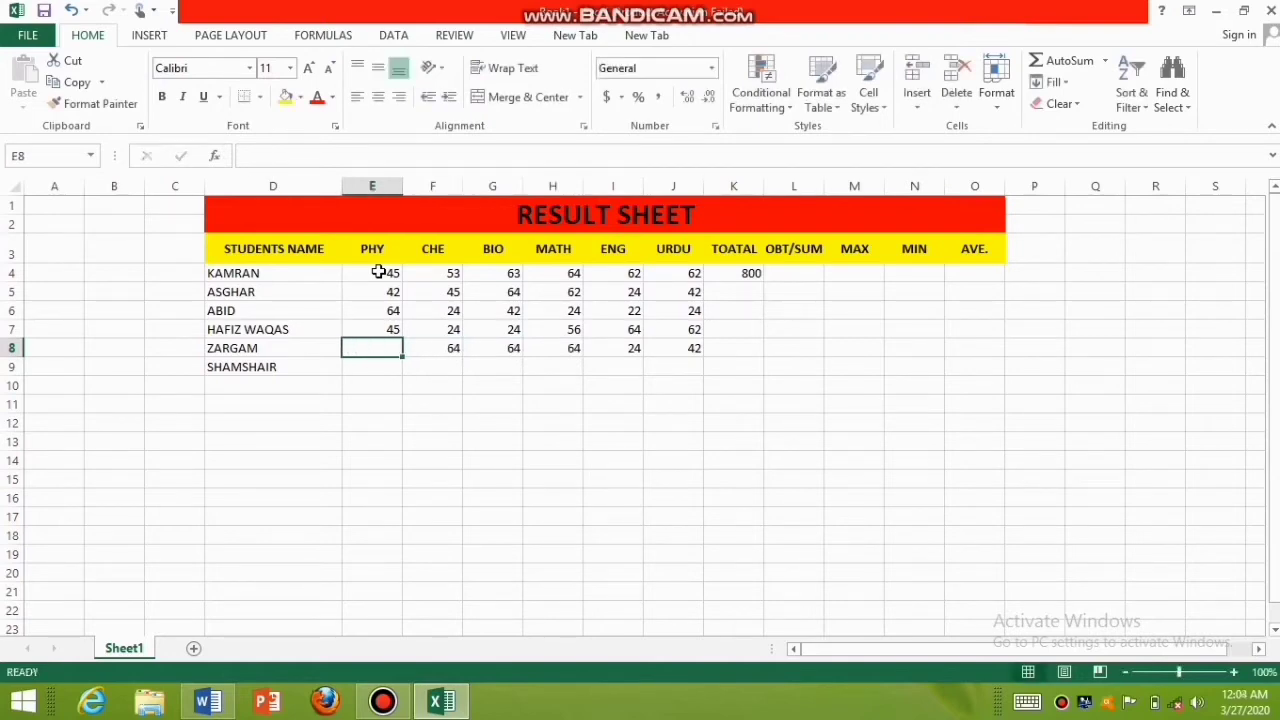
{"action": "type", "text": "62"}
{"action": "key", "text": "Down"}
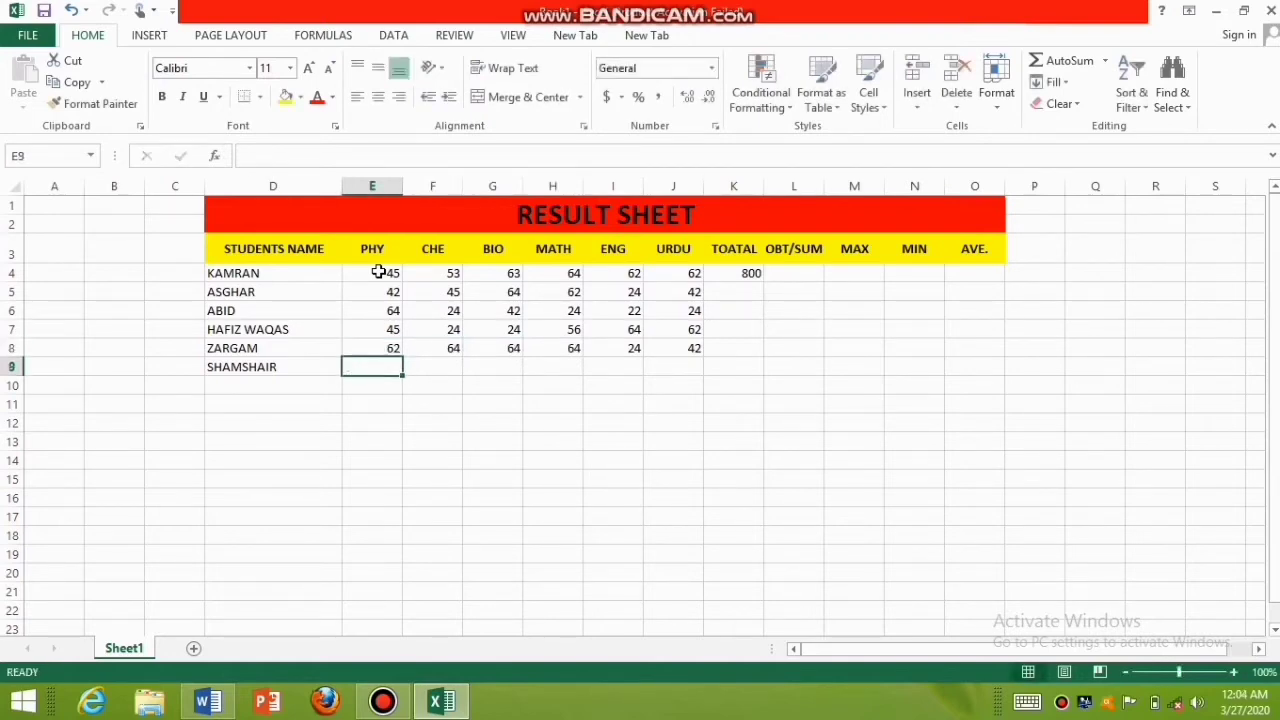
- Enter the sixth student's marks 24, 24, 24, 45, 62 and 62 in cells E9 to J9
{"action": "type", "text": "24"}
{"action": "key", "text": "Right"}
{"action": "type", "text": "24"}
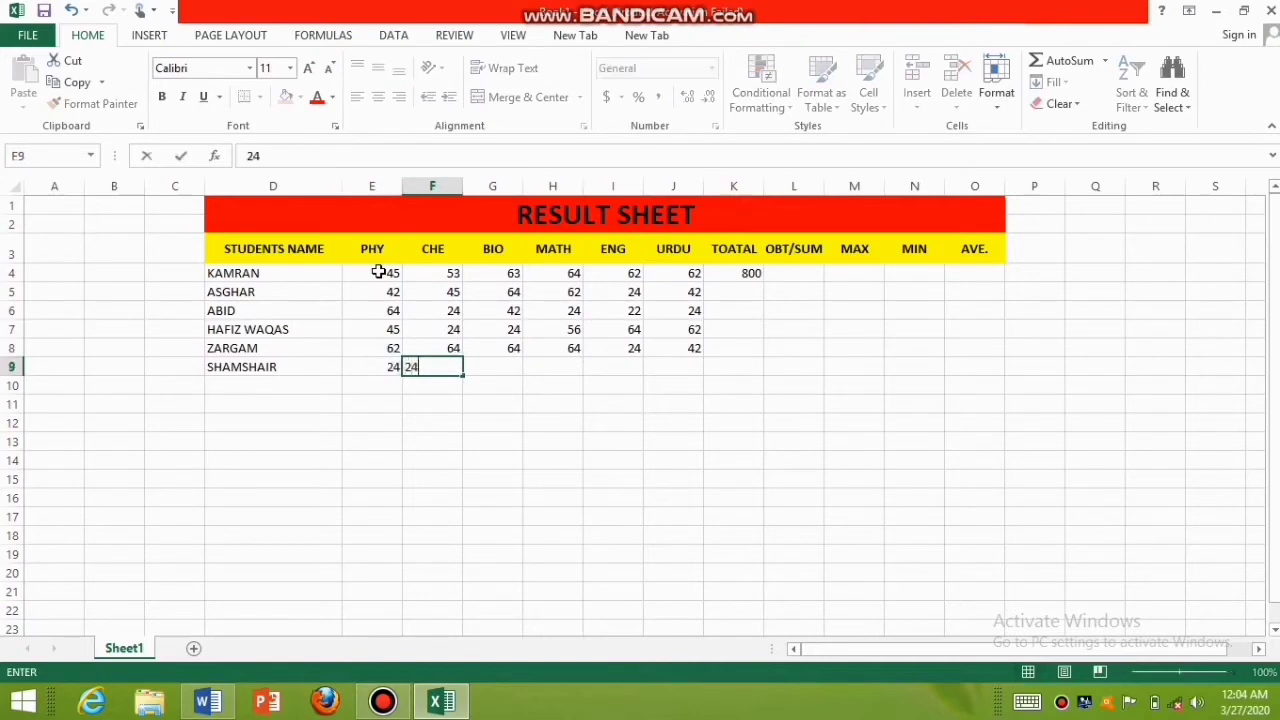
{"action": "key", "text": "Down"}
{"action": "key", "text": "Right"}
{"action": "key", "text": "Up"}
{"action": "type", "text": "24"}
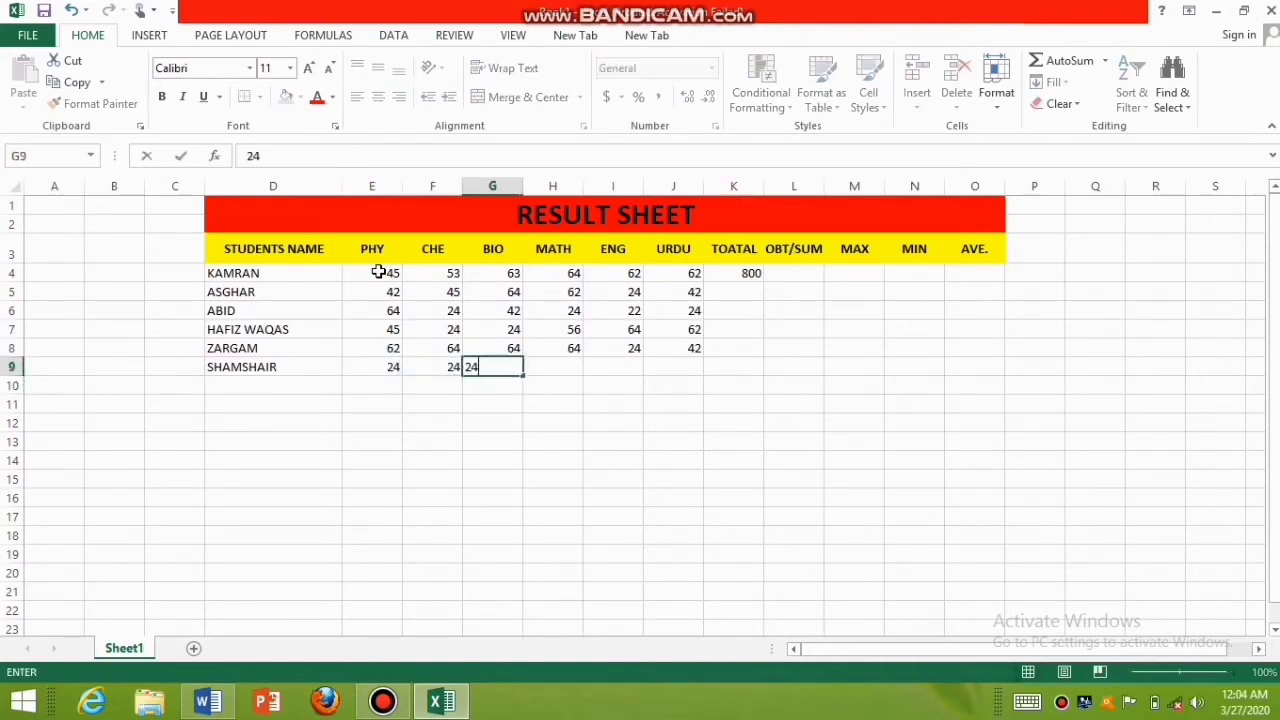
{"action": "key", "text": "Right"}
{"action": "type", "text": "45"}
{"action": "key", "text": "Right"}
{"action": "type", "text": "62"}
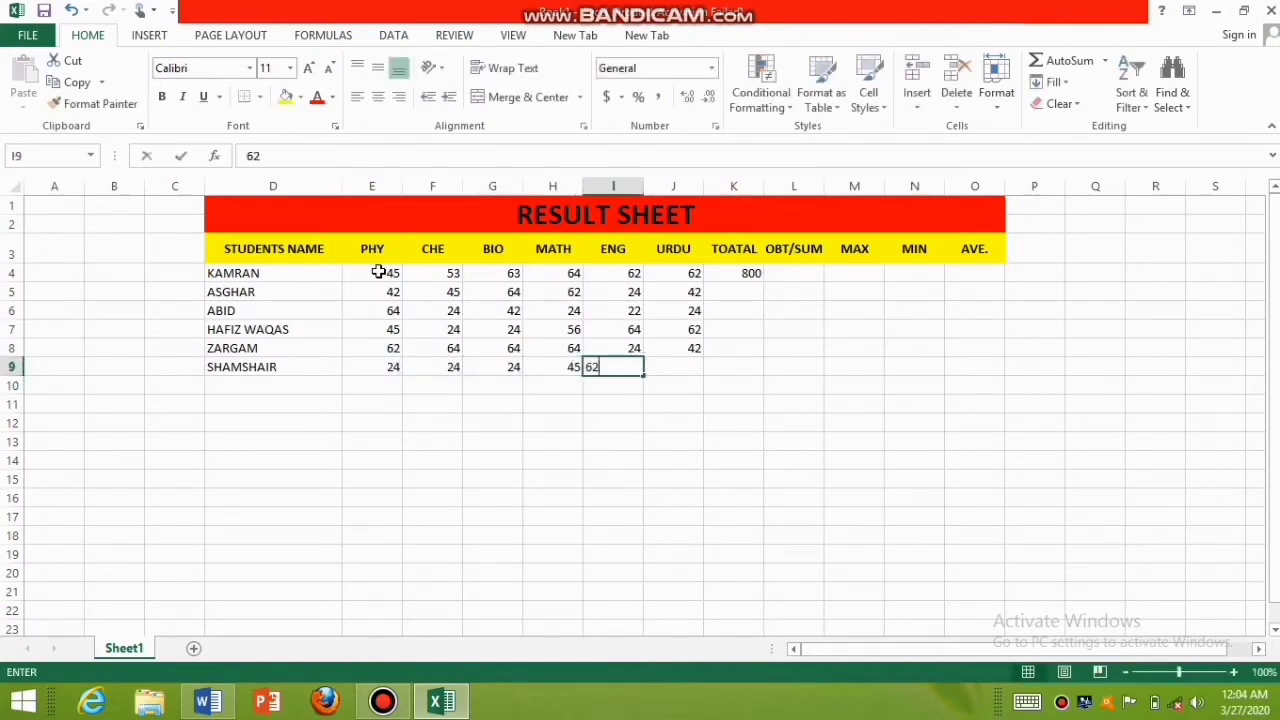
{"action": "key", "text": "Right"}
{"action": "type", "text": "62"}
{"action": "key", "text": "Right"}
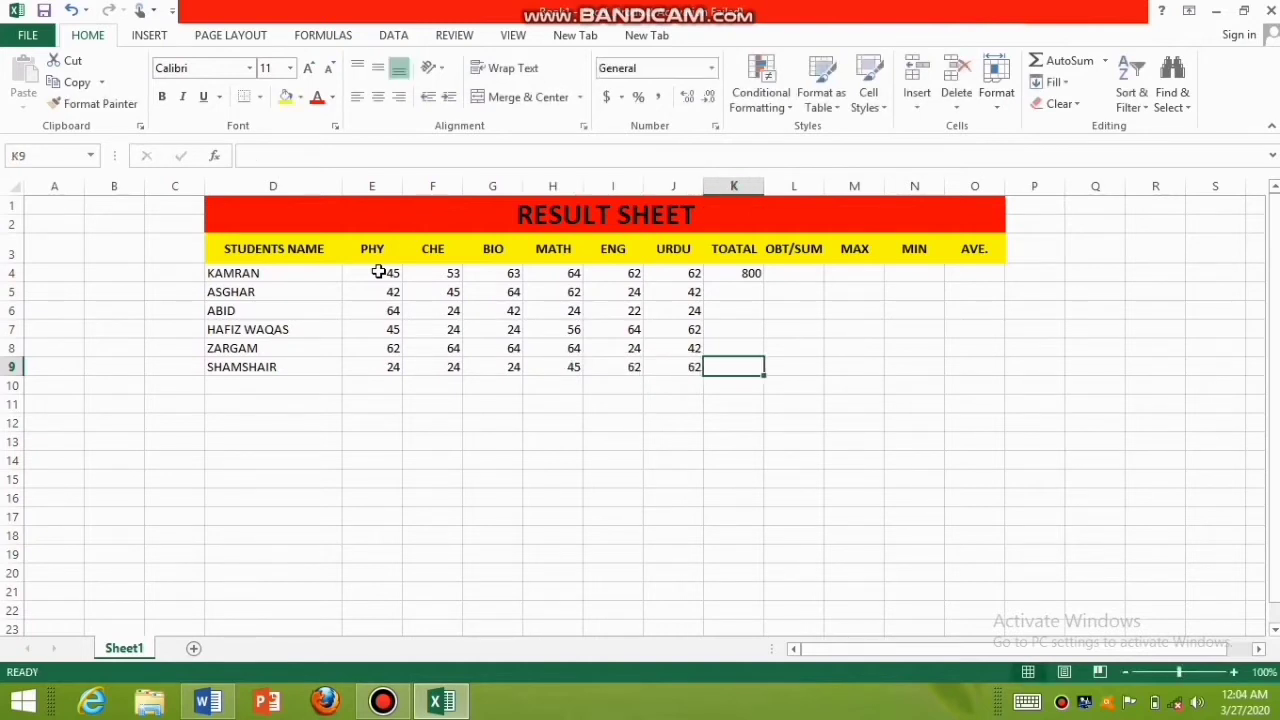
- Centre-align the subject marks in E4:J9 and the summary cells in K4:O9
{"action": "left_click_drag", "start_coordinate": [378, 272], "coordinate": [683, 362]}
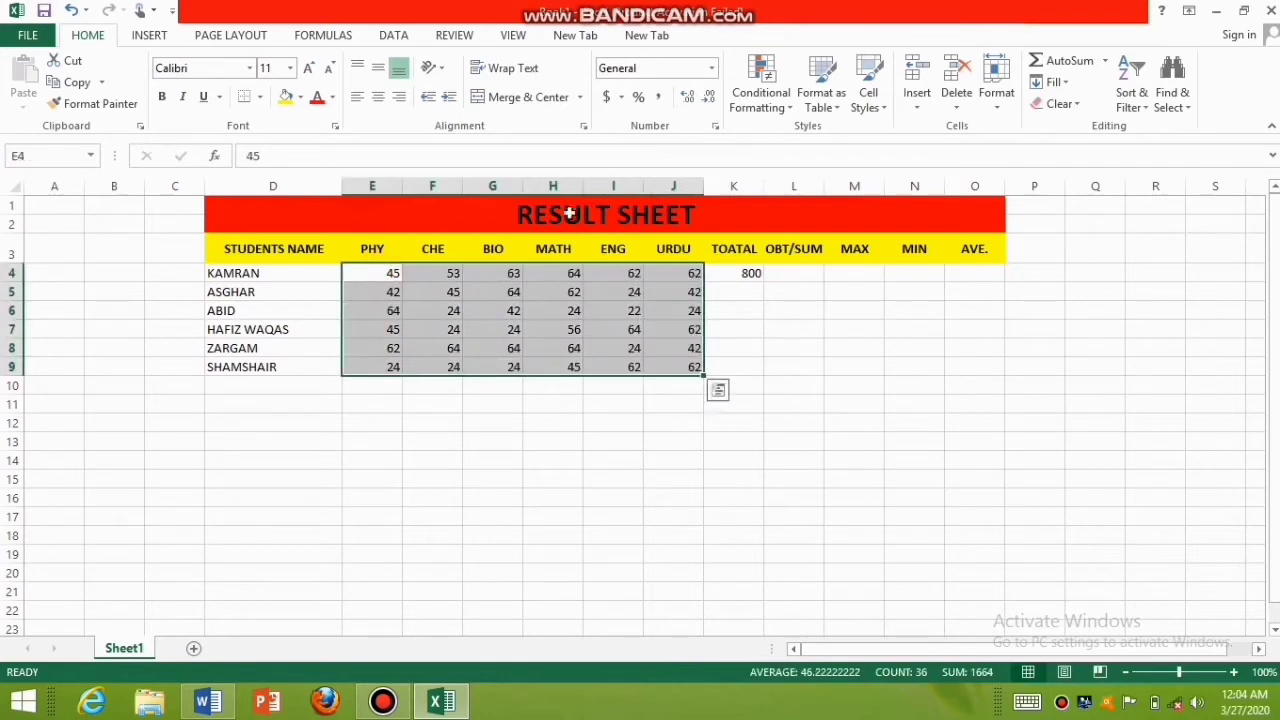
{"action": "left_click", "coordinate": [379, 97]}
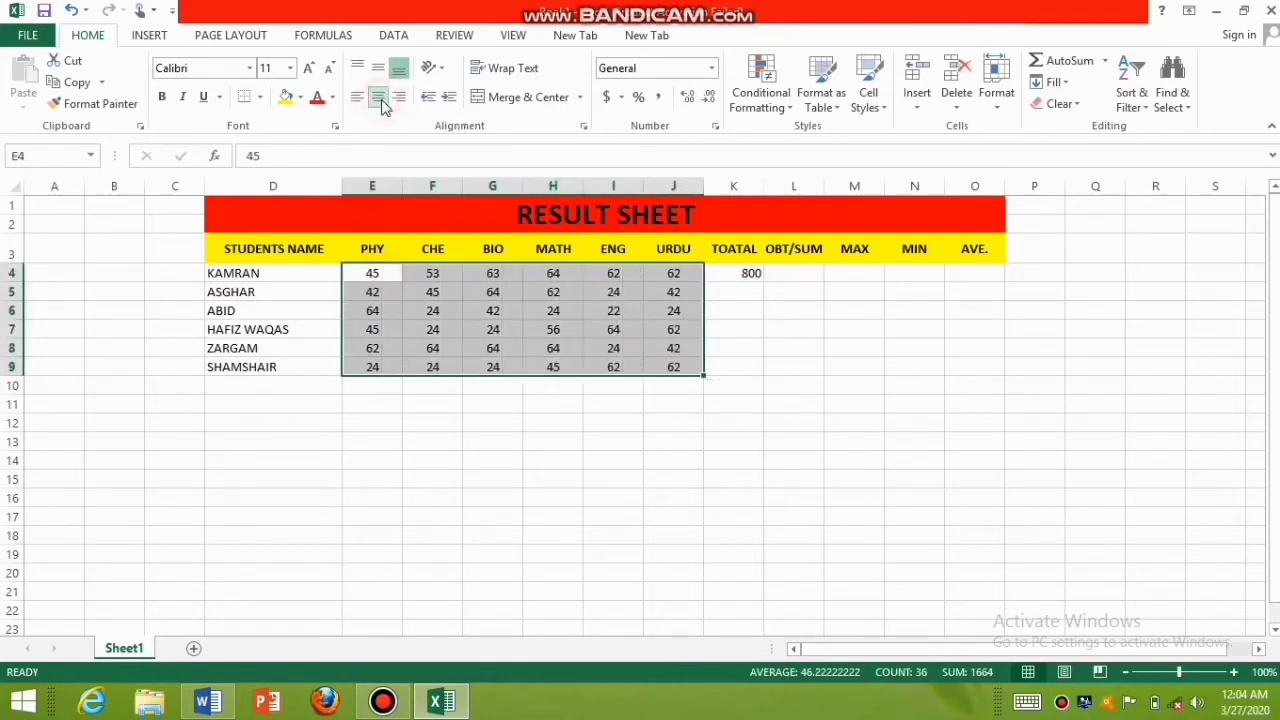
{"action": "left_click", "coordinate": [610, 458]}
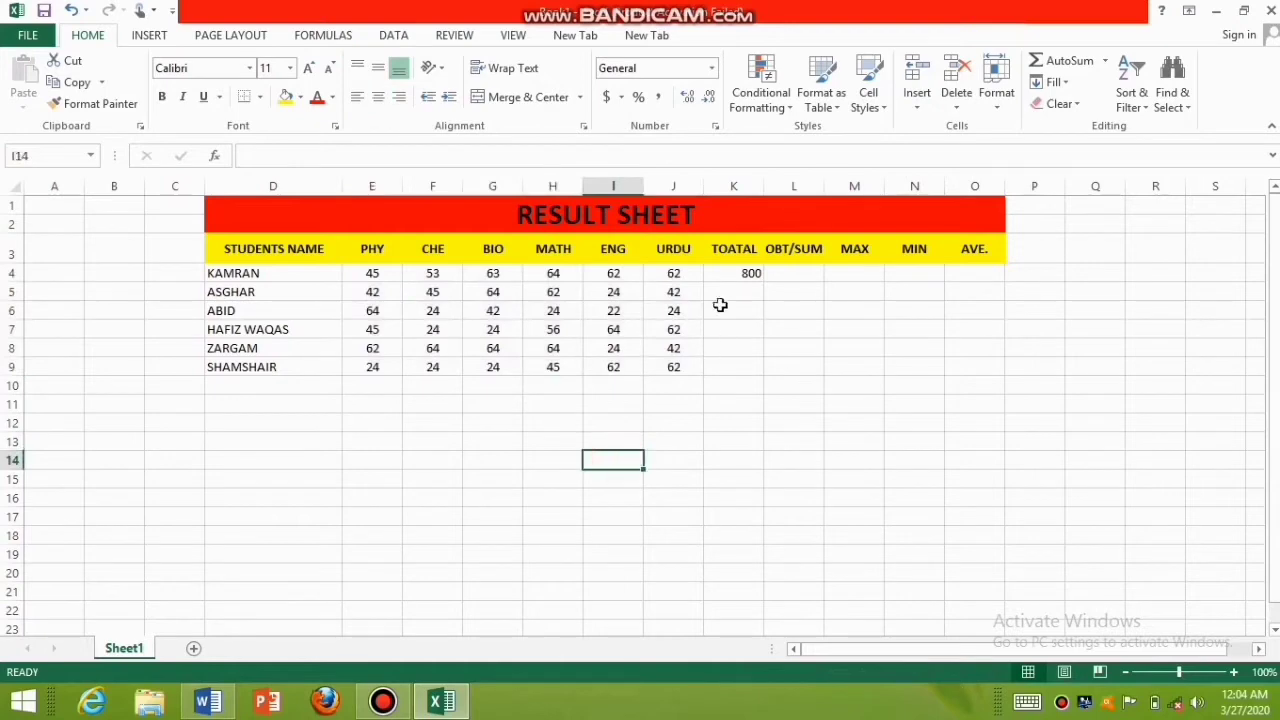
{"action": "left_click_drag", "start_coordinate": [742, 273], "coordinate": [962, 364]}
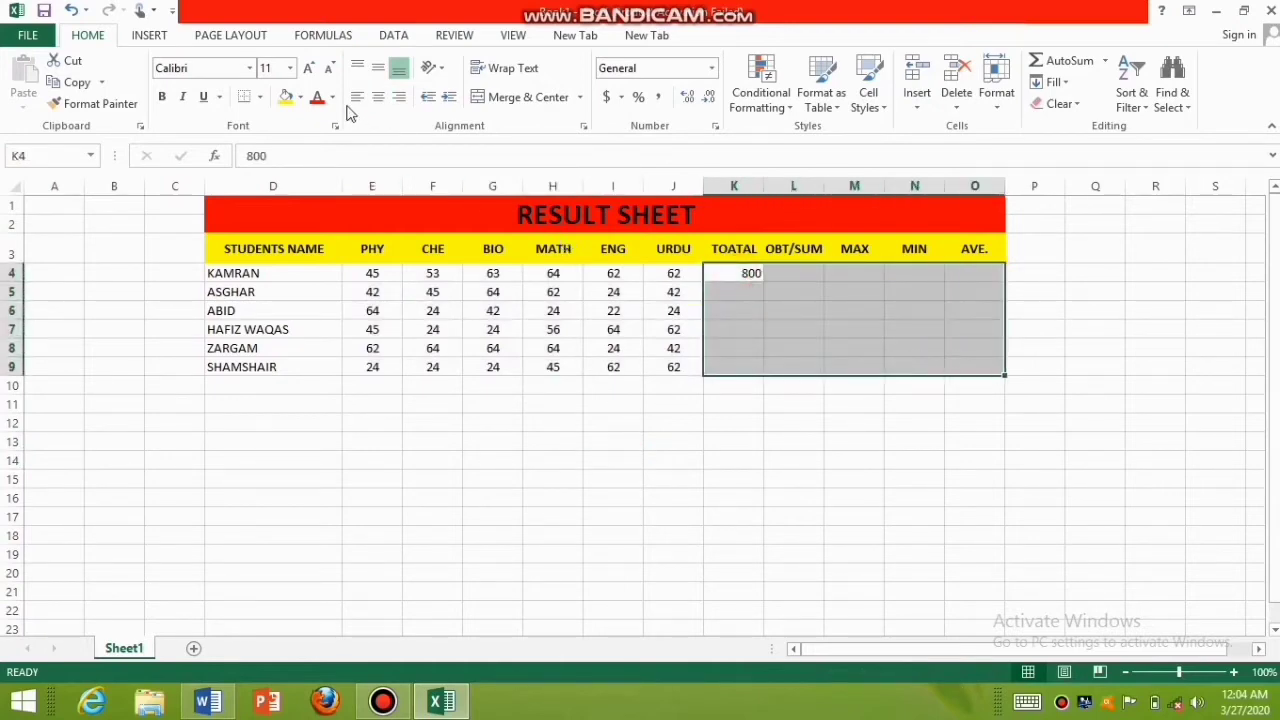
{"action": "left_click", "coordinate": [378, 97]}
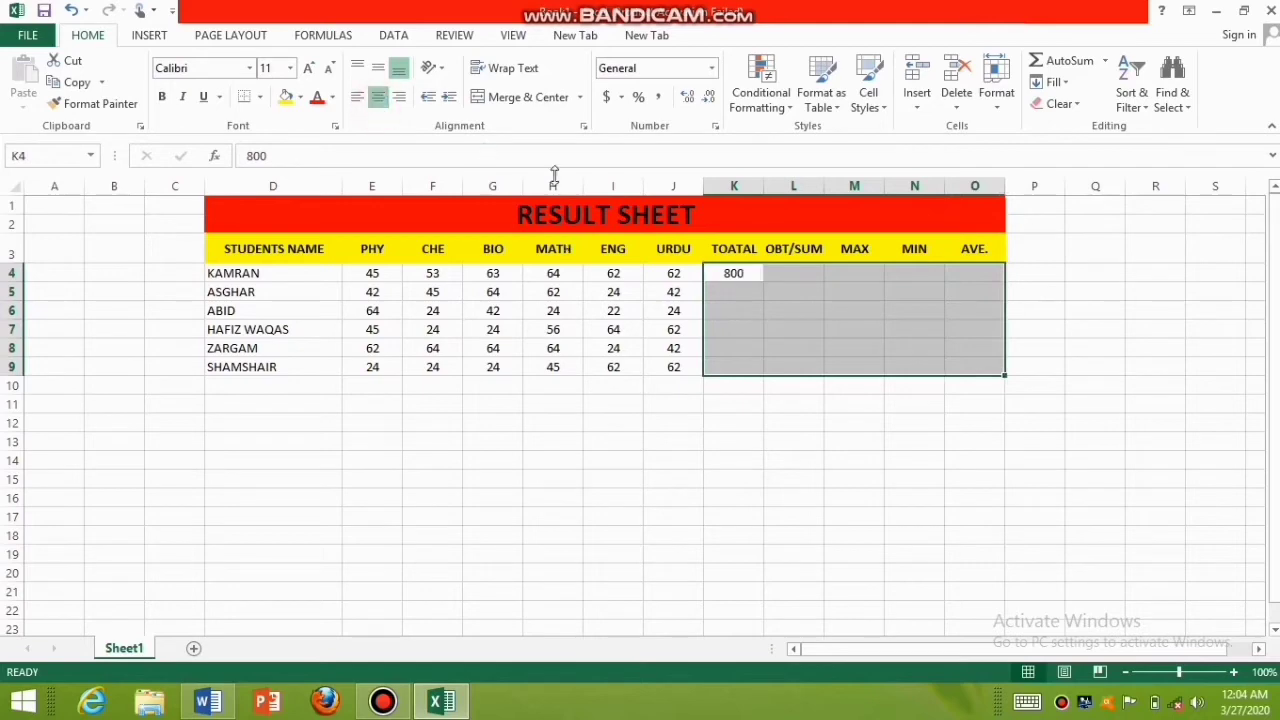
- Fill the total of 800 from cell K4 down through K9 for all the students
{"action": "left_click", "coordinate": [723, 296]}
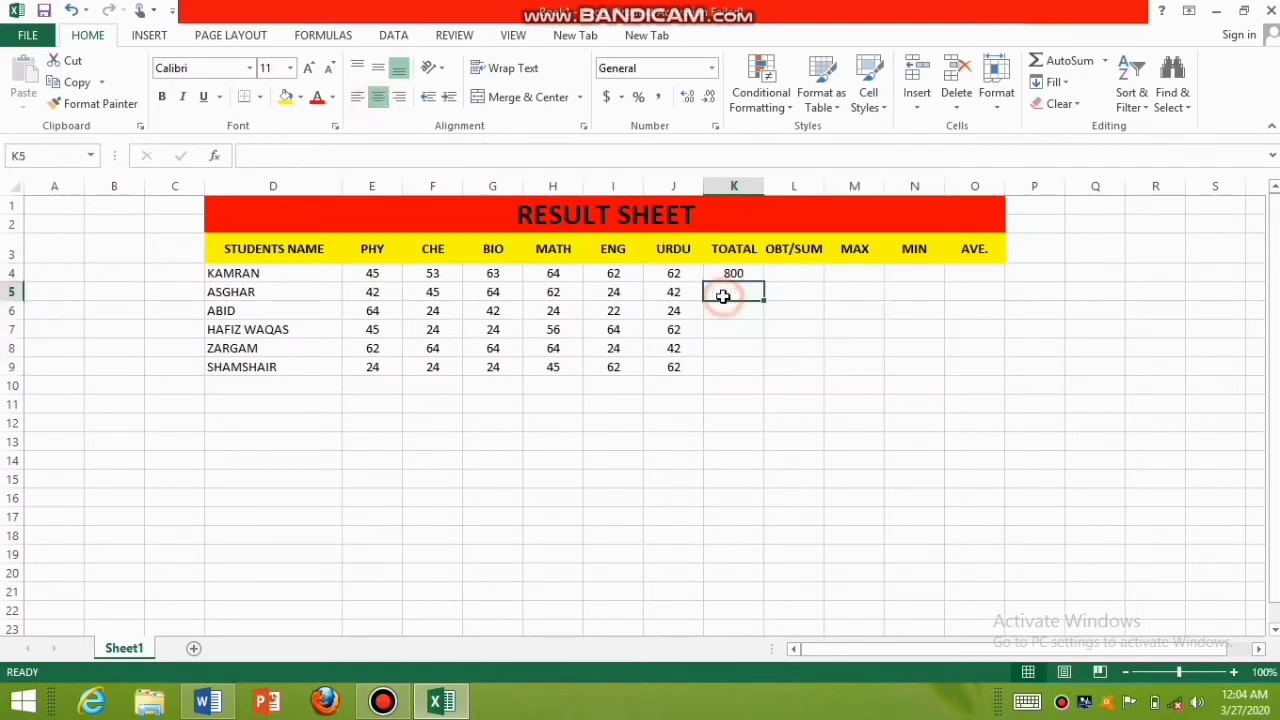
{"action": "left_click", "coordinate": [734, 274]}
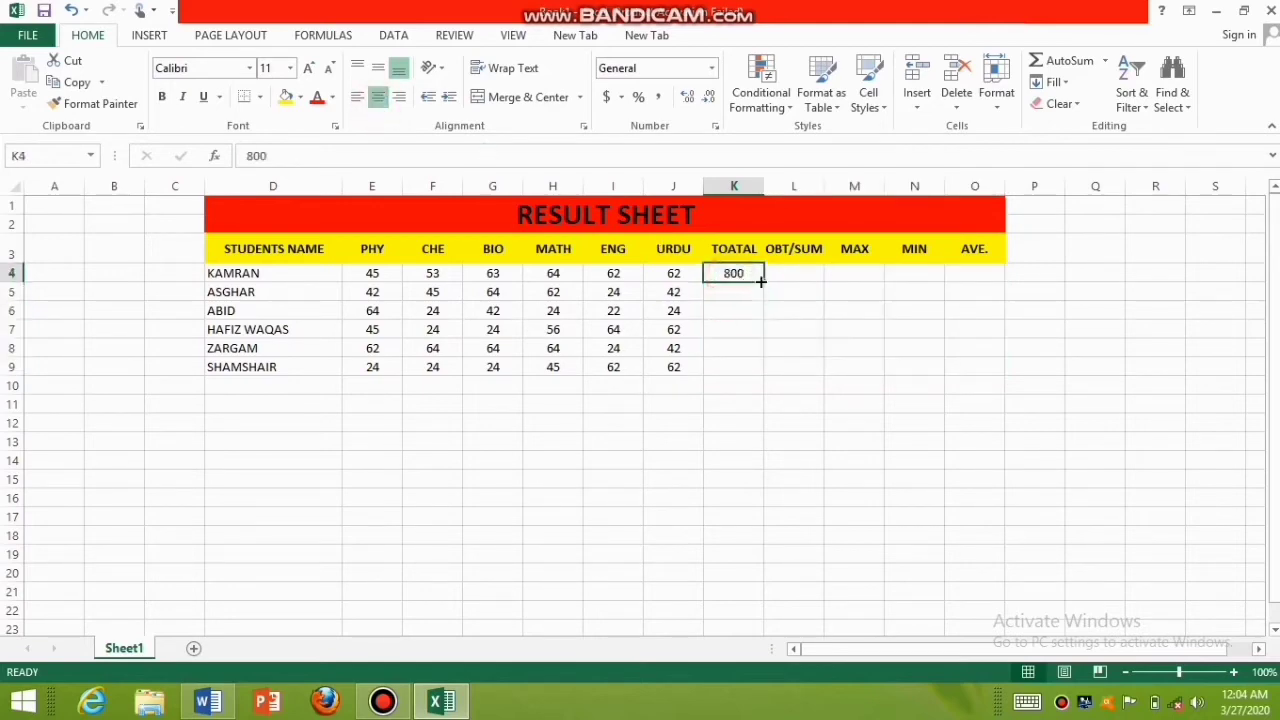
{"action": "left_click_drag", "start_coordinate": [760, 282], "coordinate": [763, 376]}
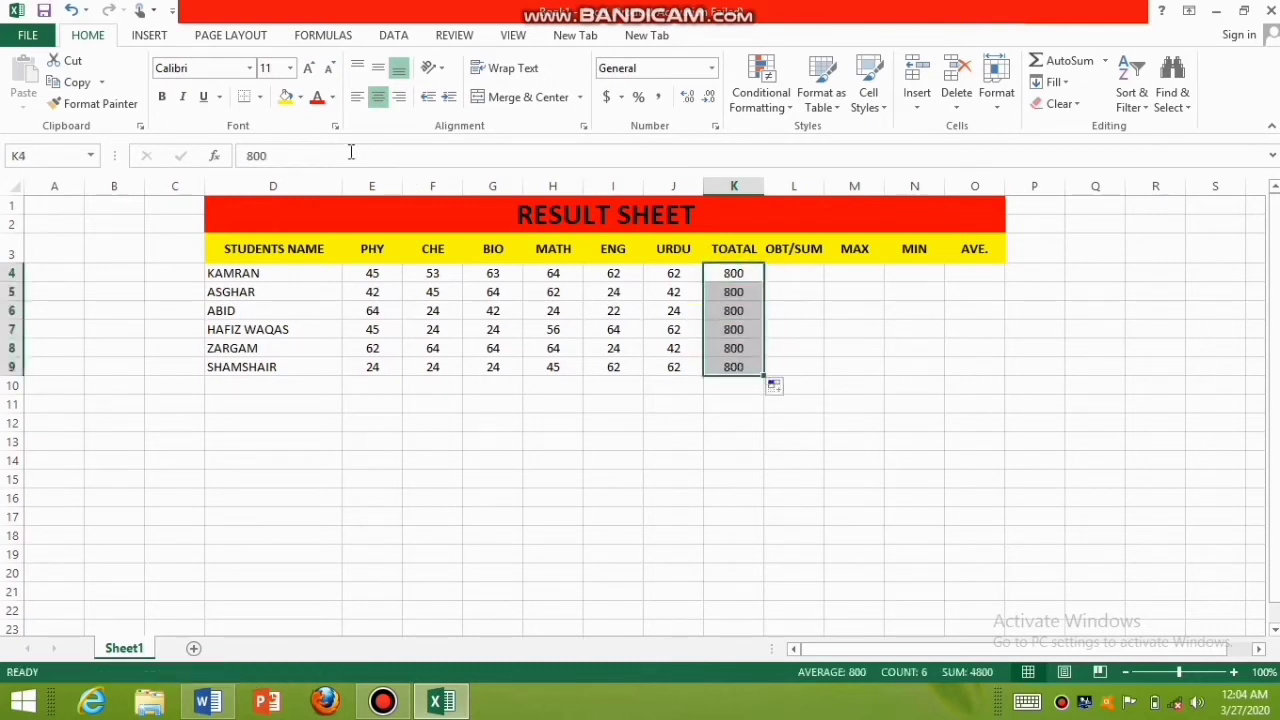
- Shade the total cells K4:K9 with a light gray fill
{"action": "left_click", "coordinate": [299, 97]}
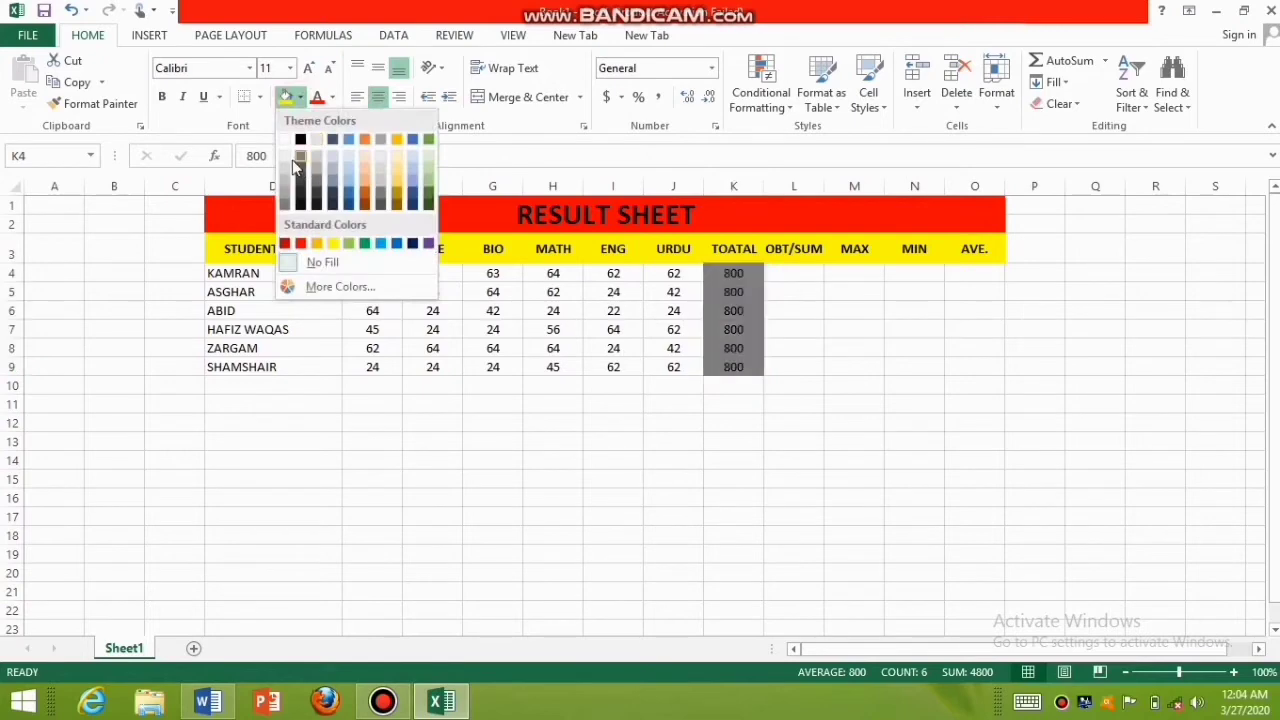
{"action": "left_click", "coordinate": [287, 162]}
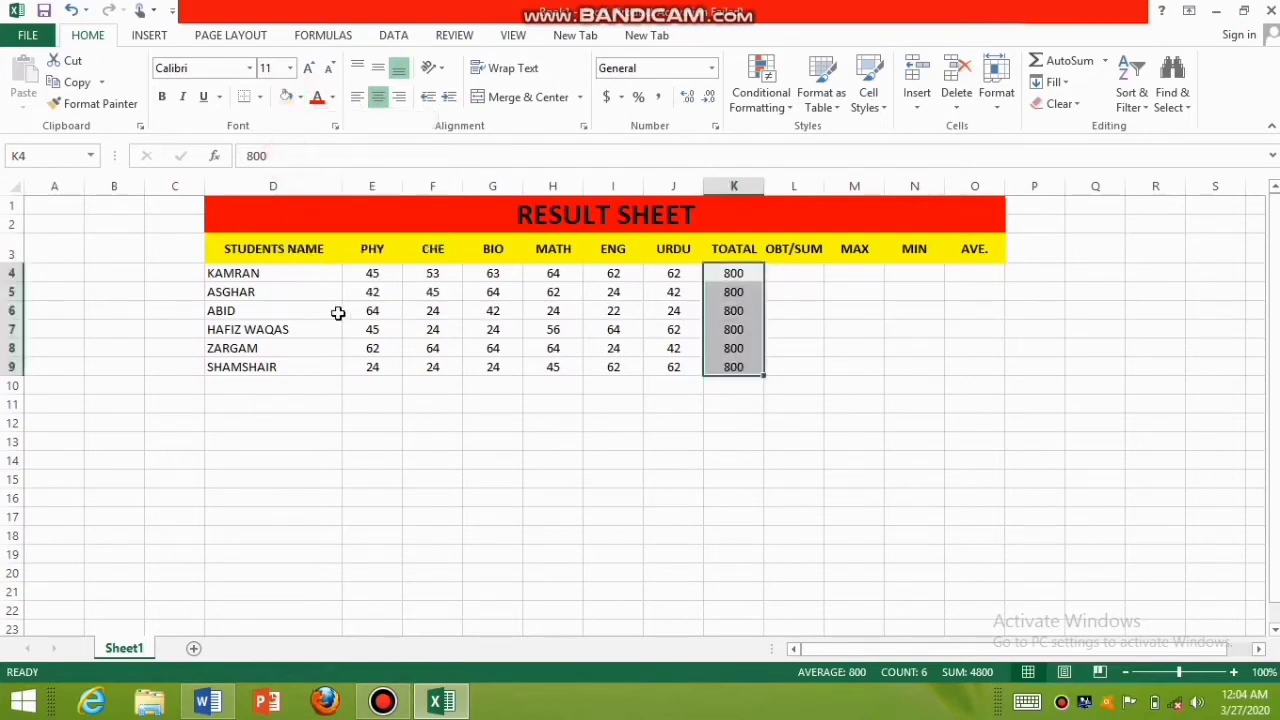
{"action": "left_click", "coordinate": [440, 512]}
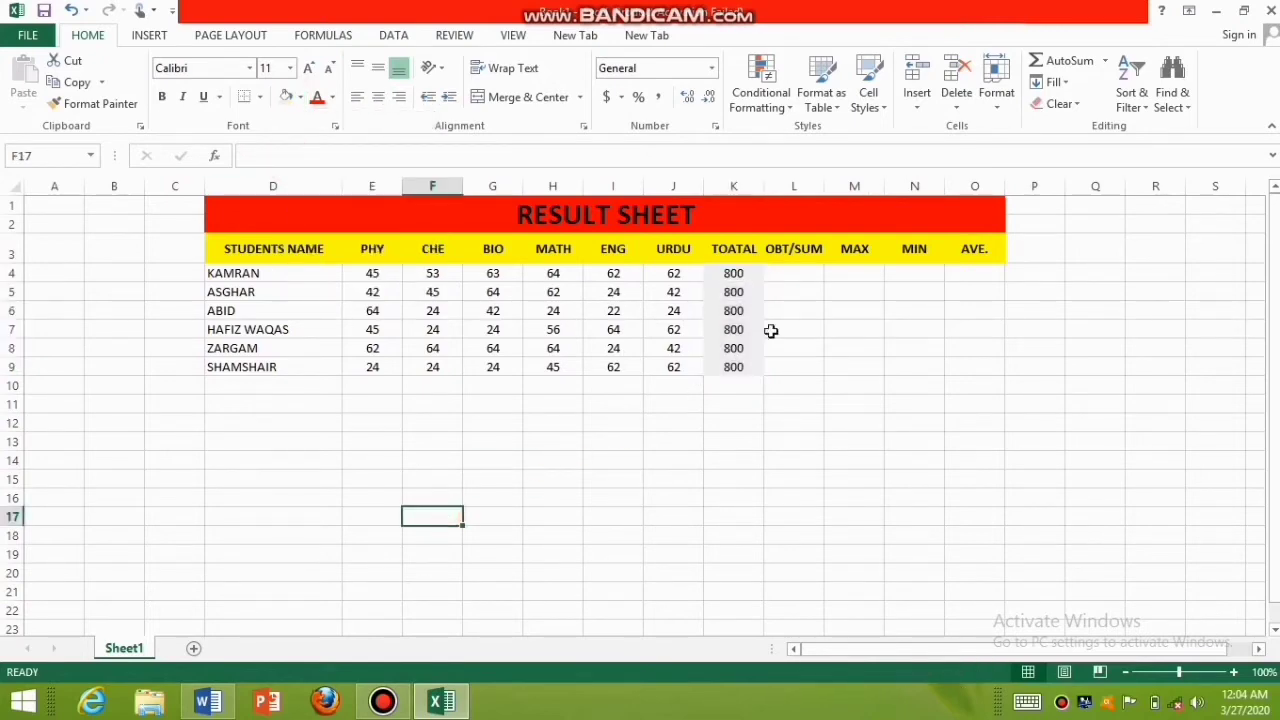
- Calculate the first student's obtained marks in cell L4 with the formula =SUM(E4:J4)
{"action": "left_click", "coordinate": [790, 272]}
{"action": "double_click", "coordinate": [790, 272]}
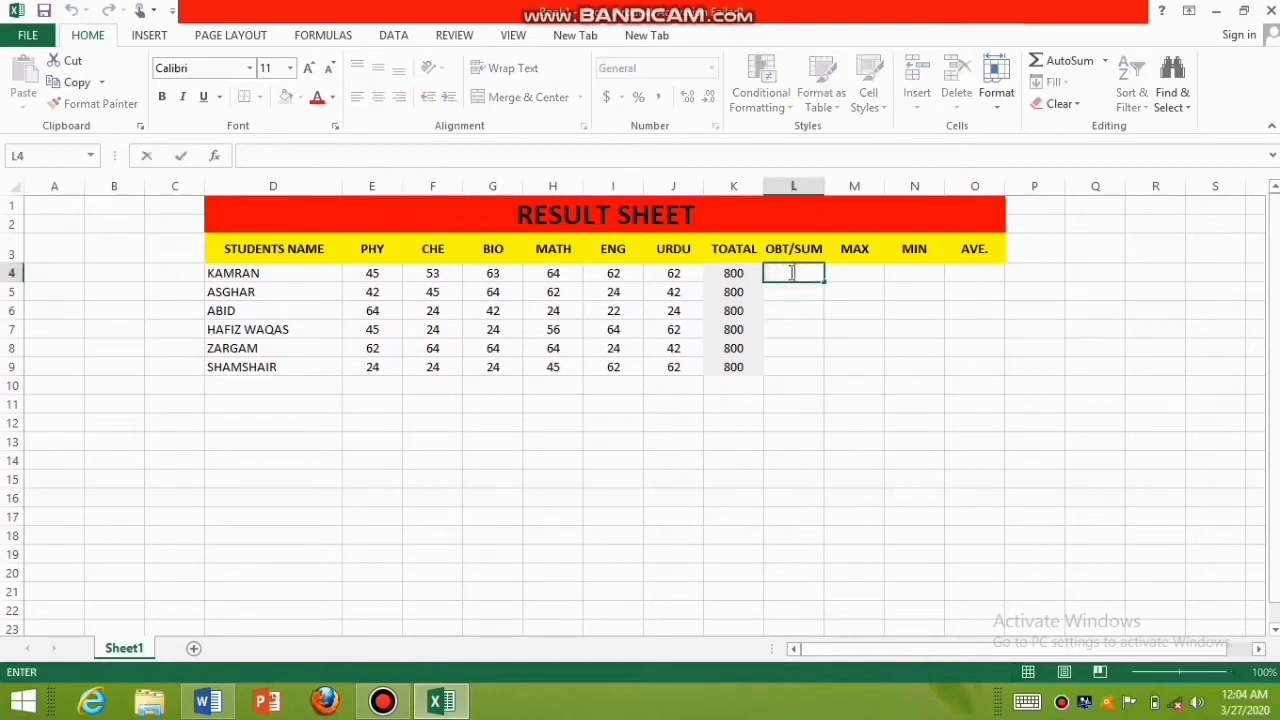
{"action": "key", "text": "Escape"}
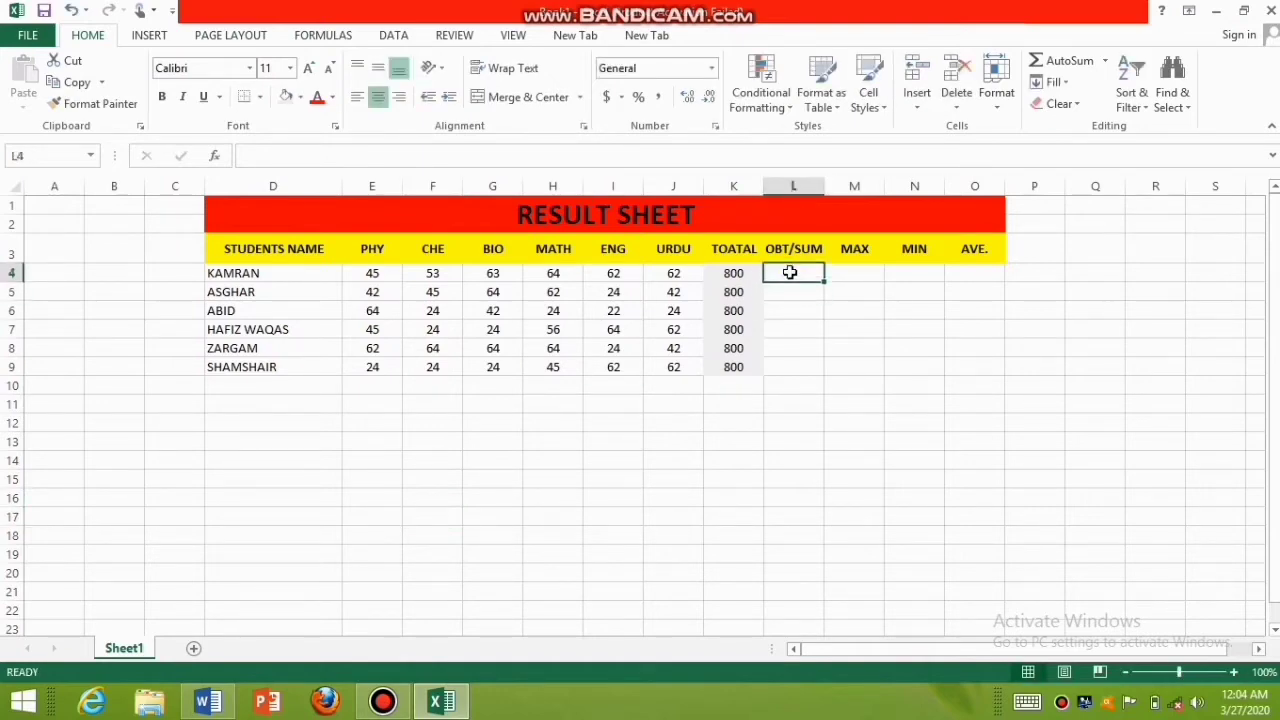
{"action": "type", "text": "="}
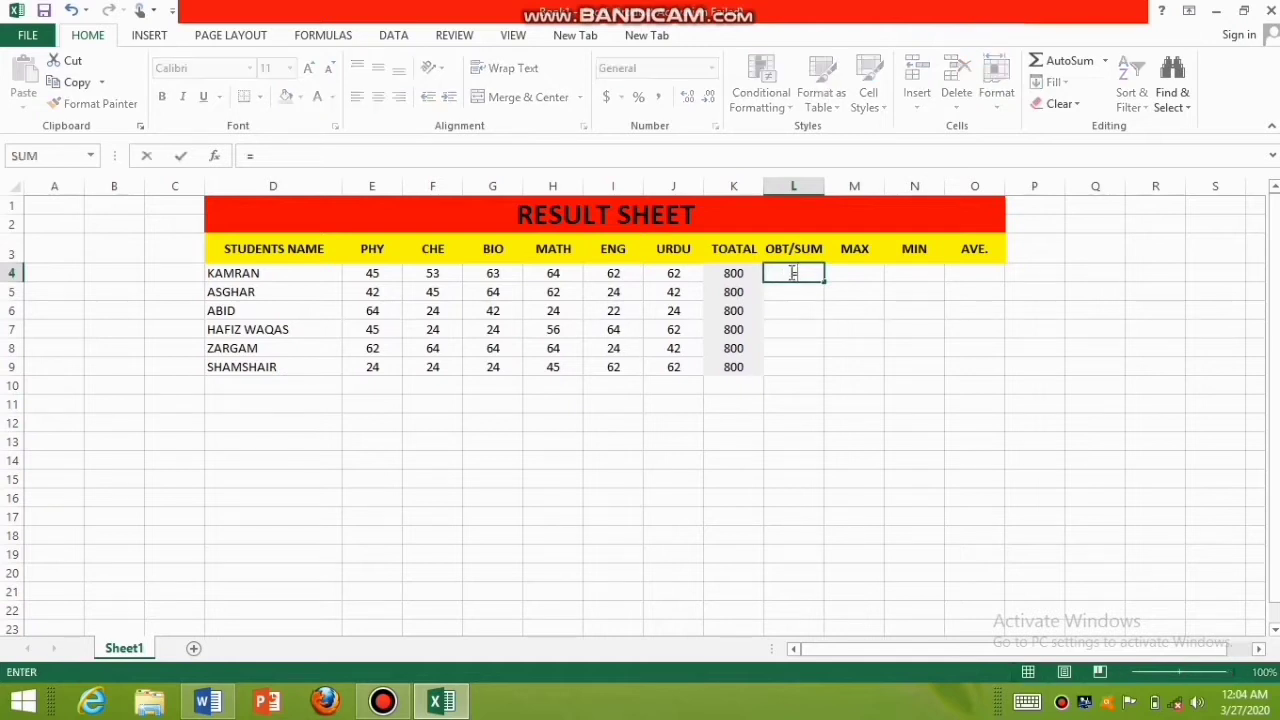
{"action": "type", "text": "S"}
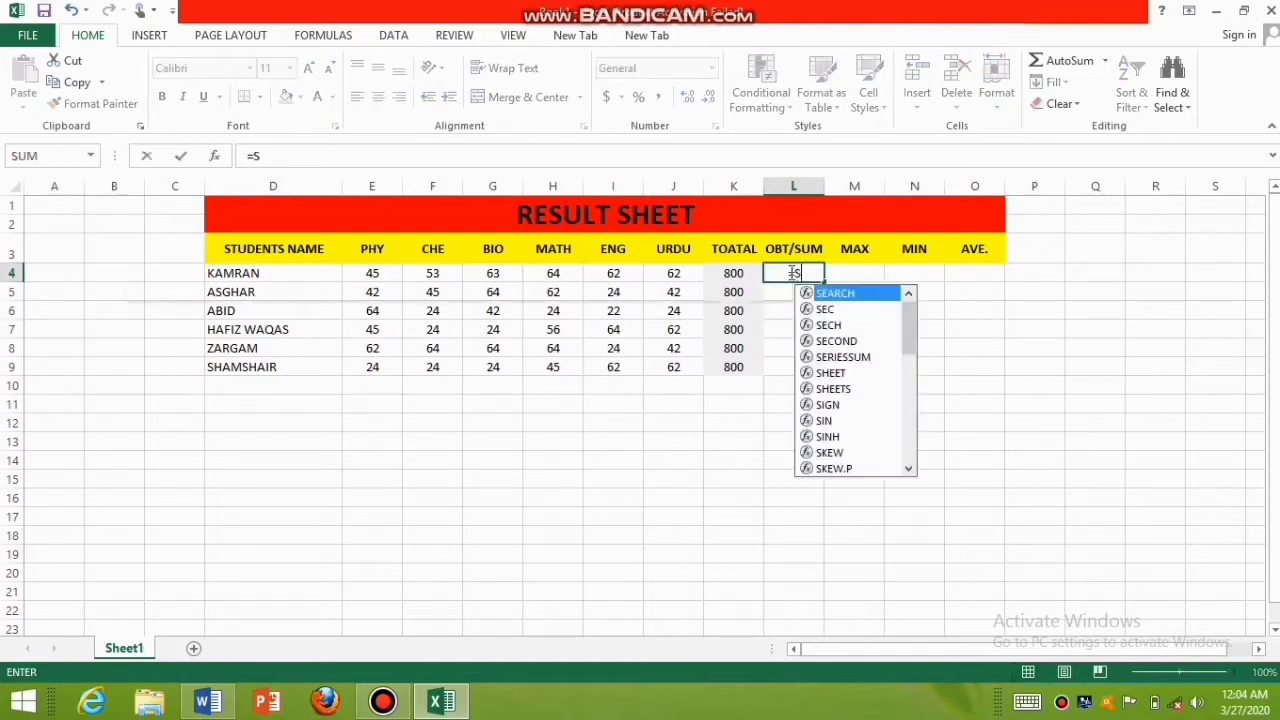
{"action": "type", "text": "UM"}
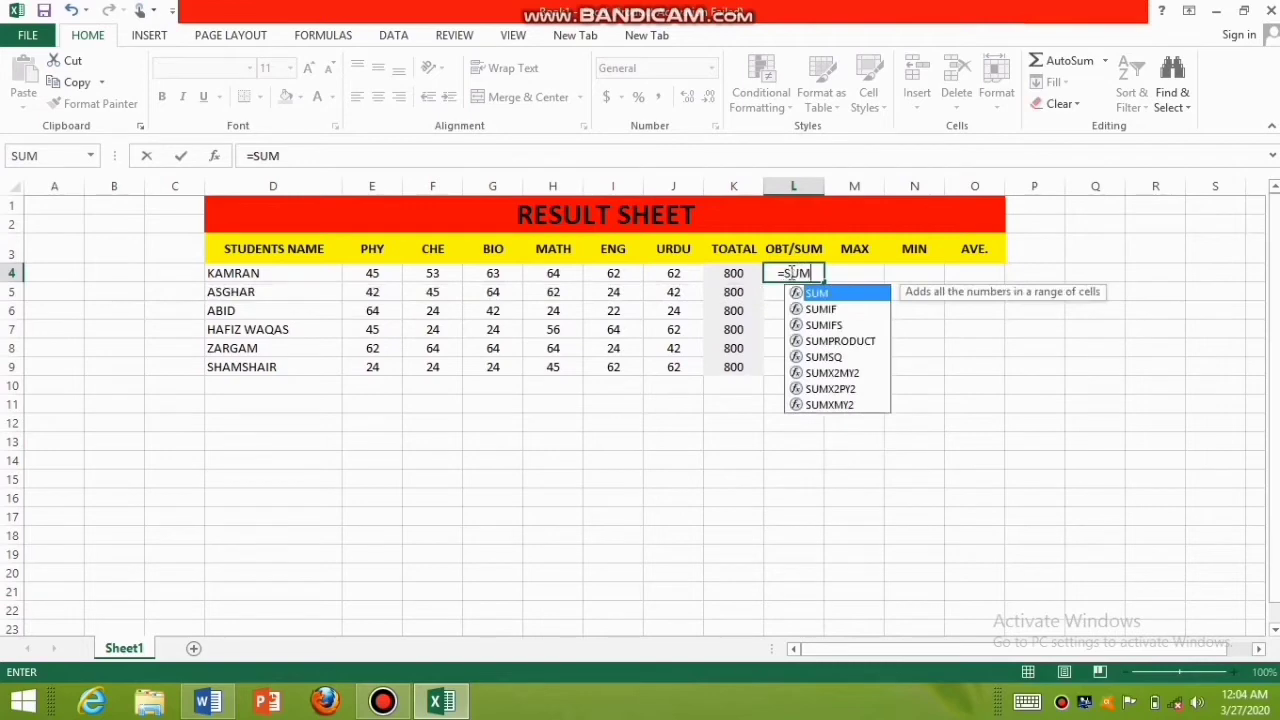
{"action": "type", "text": "("}
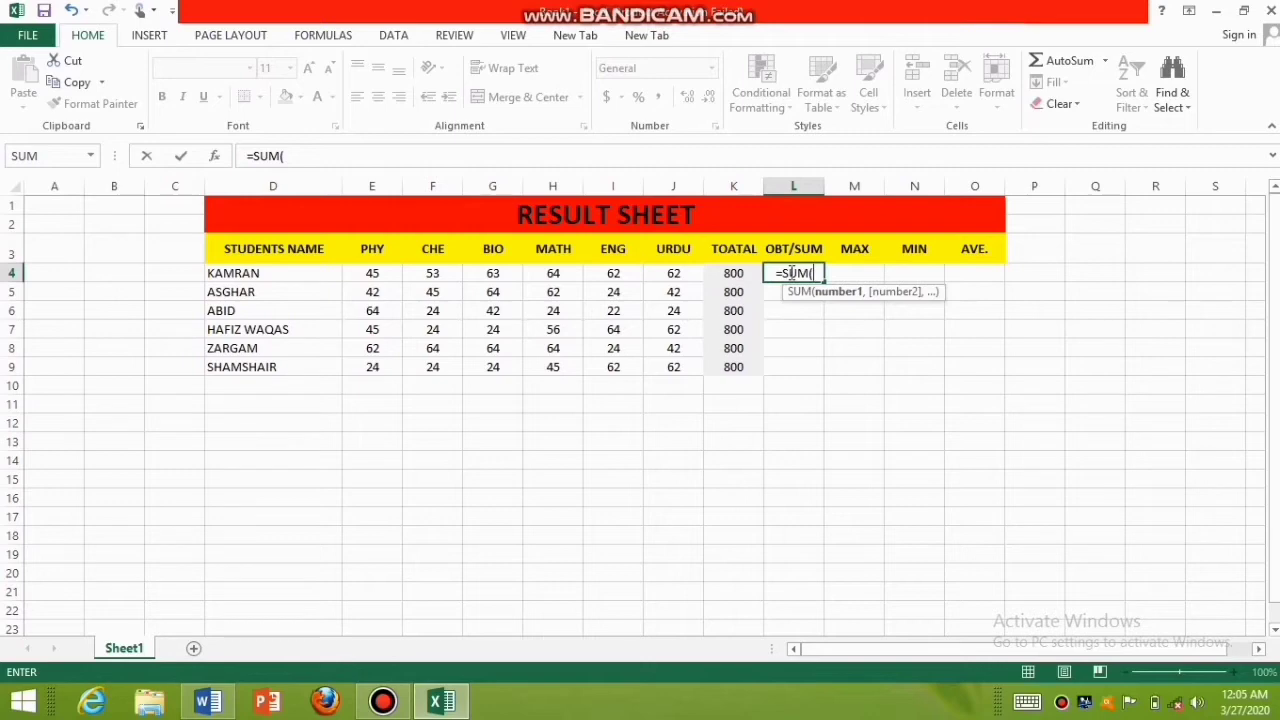
{"action": "type", "text": "E"}
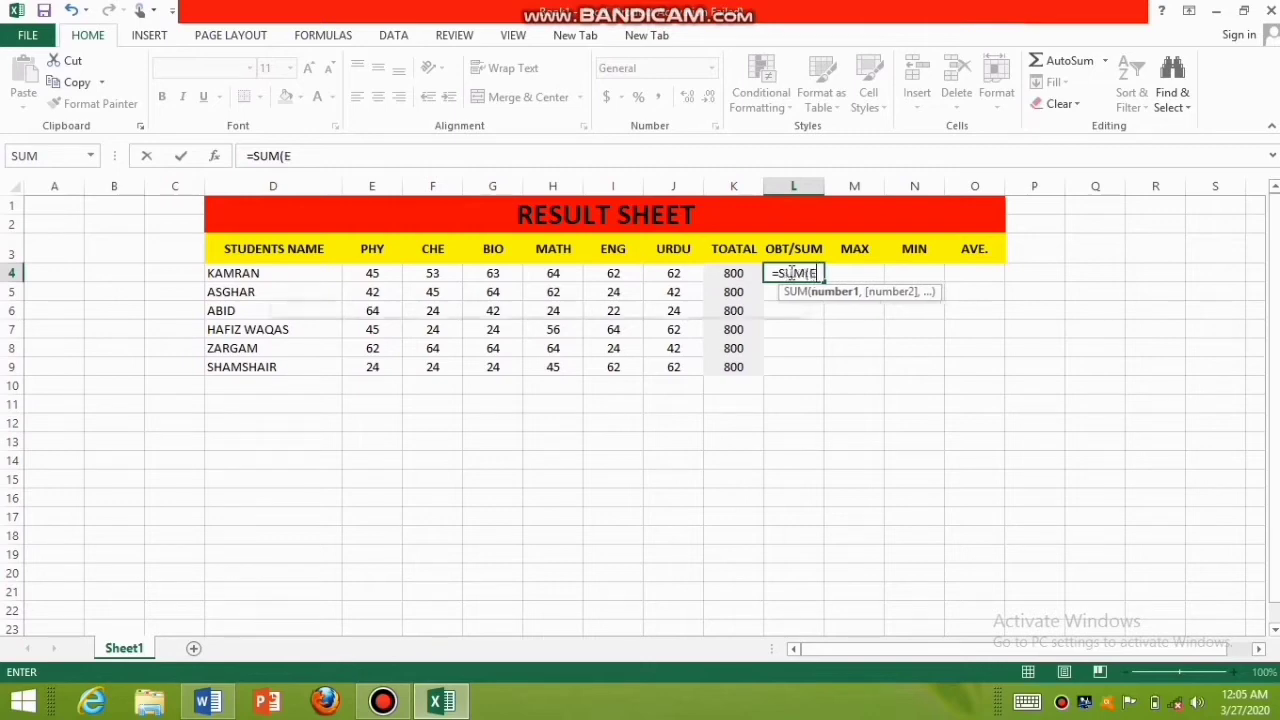
{"action": "type", "text": "4"}
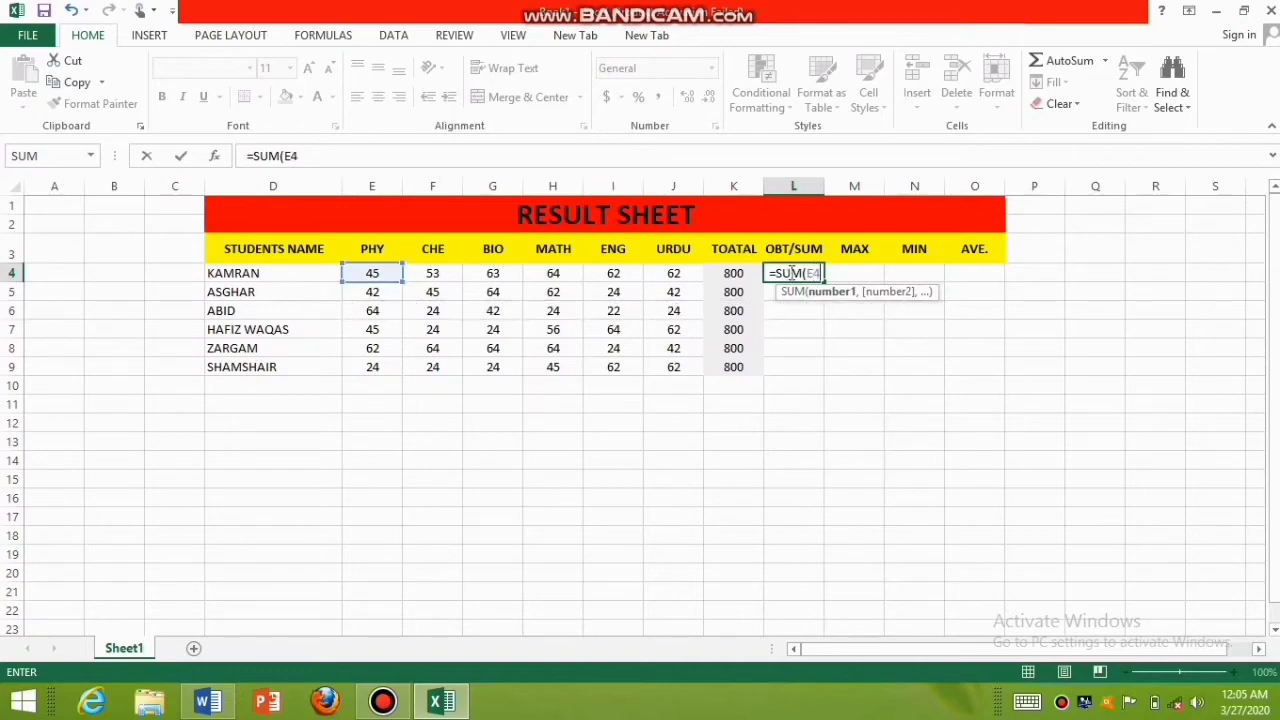
{"action": "type", "text": ":"}
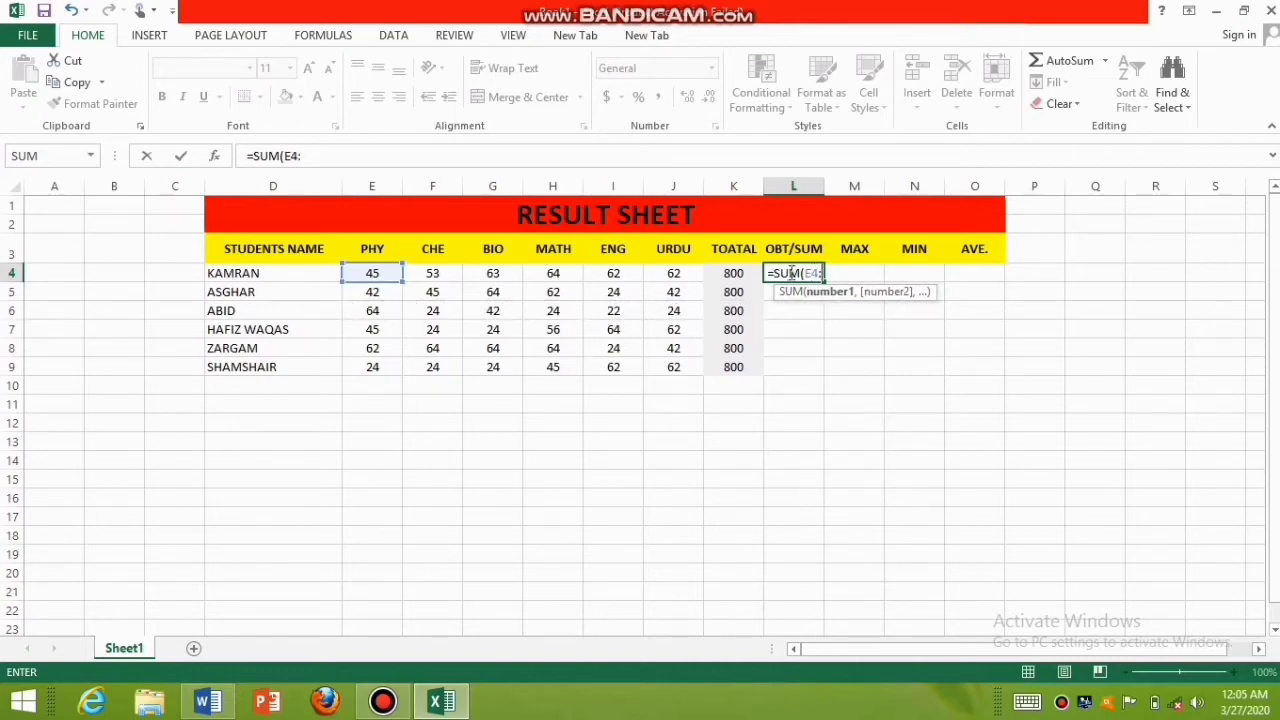
{"action": "type", "text": "J4"}
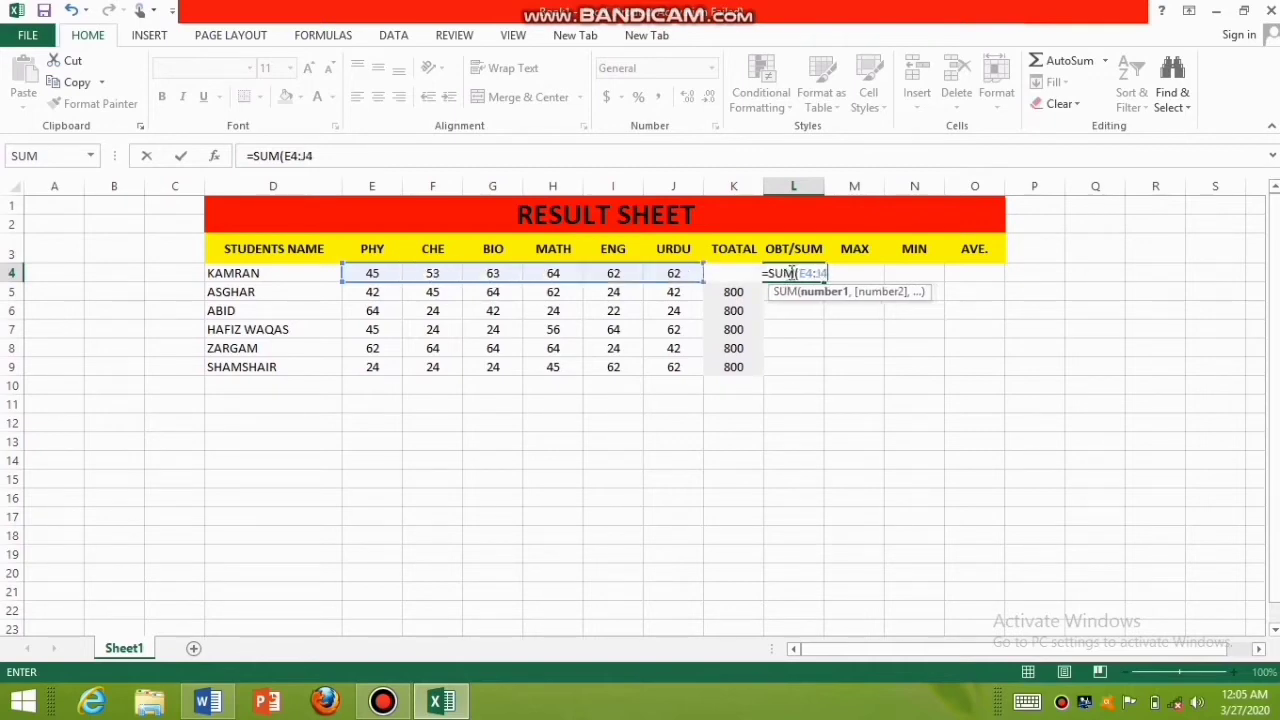
{"action": "type", "text": ")"}
{"action": "key", "text": "Return"}
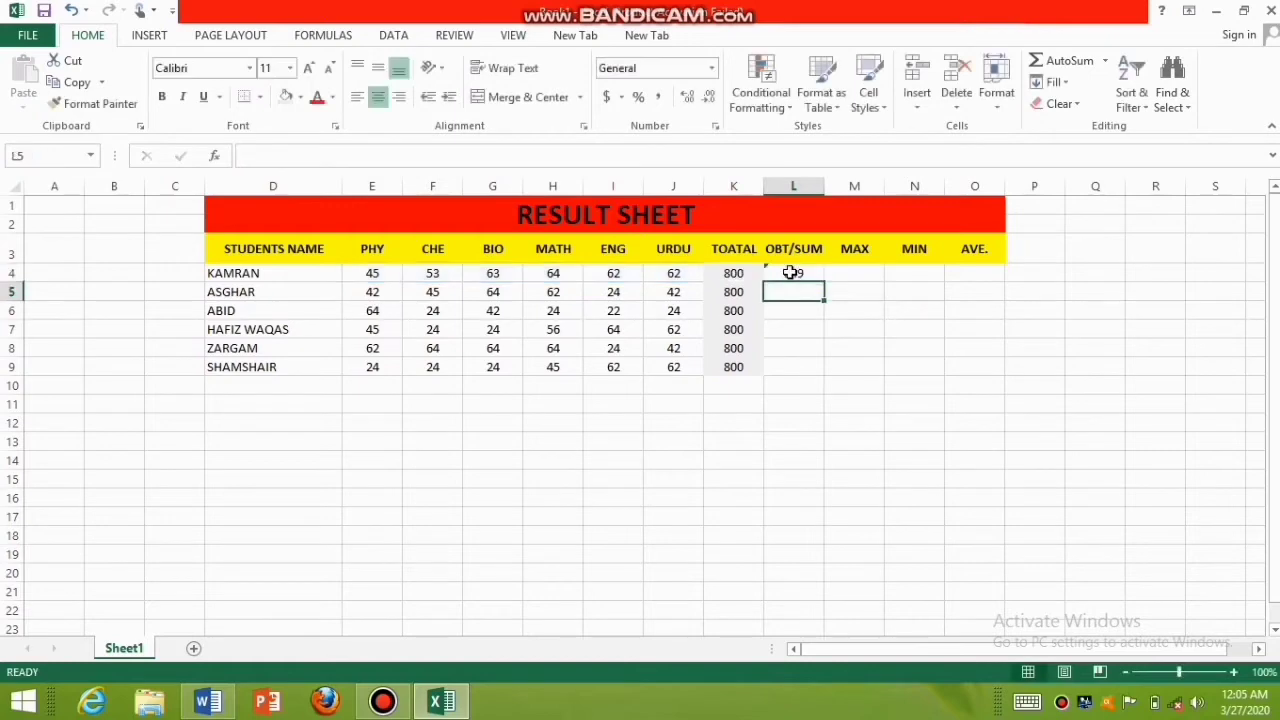
{"action": "key", "text": "Down"}
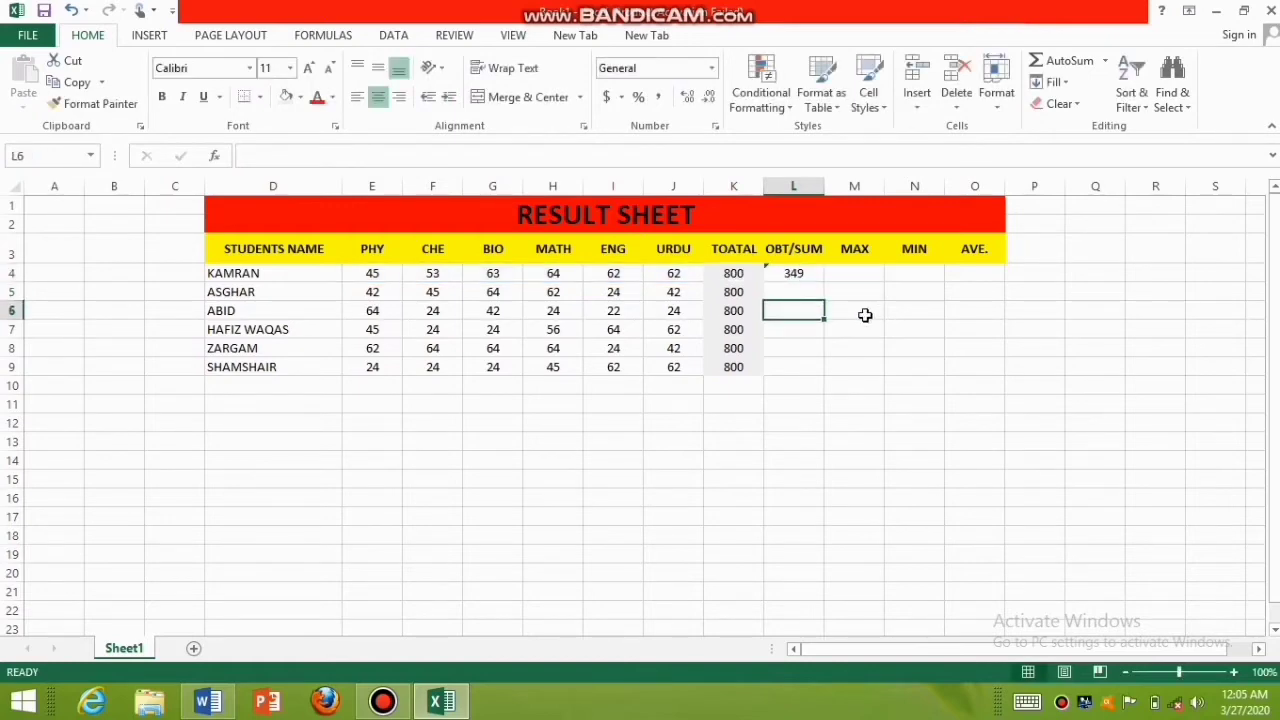
- Calculate the second student's obtained marks in cell L5 with =SUM(E5:J5) and fill the formula down through L9
{"action": "left_click", "coordinate": [798, 289]}
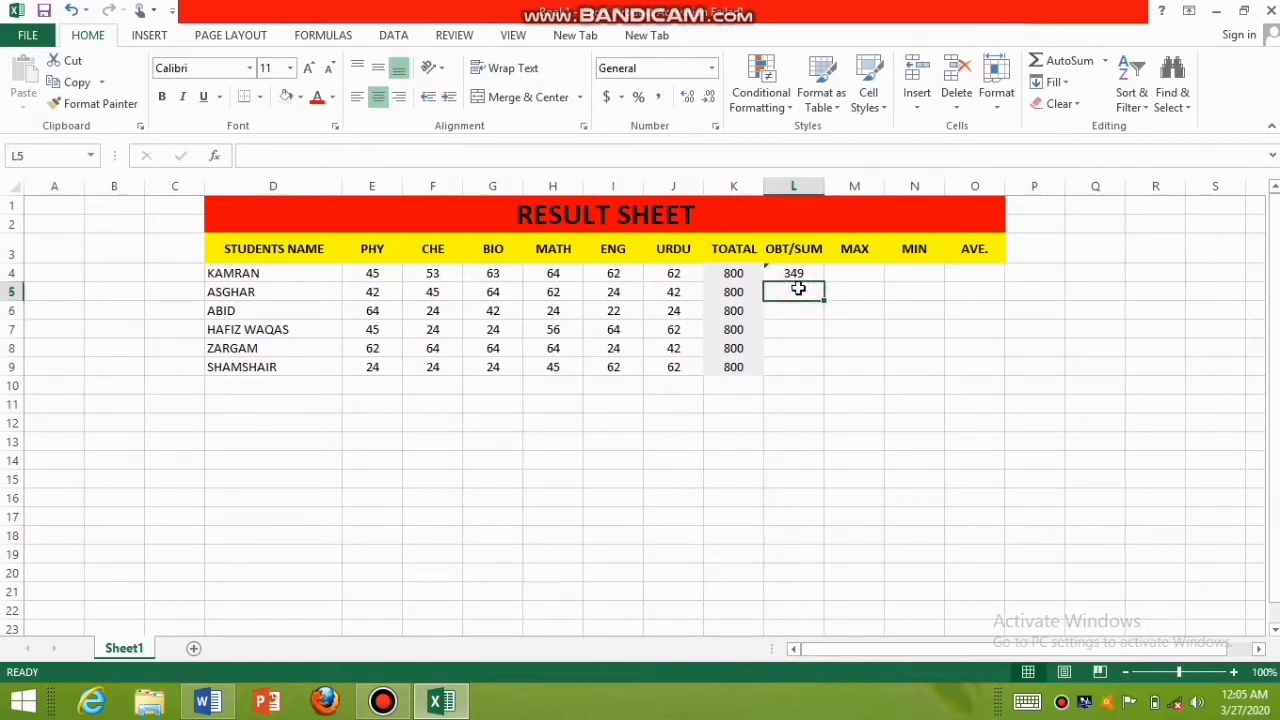
{"action": "type", "text": "=SU"}
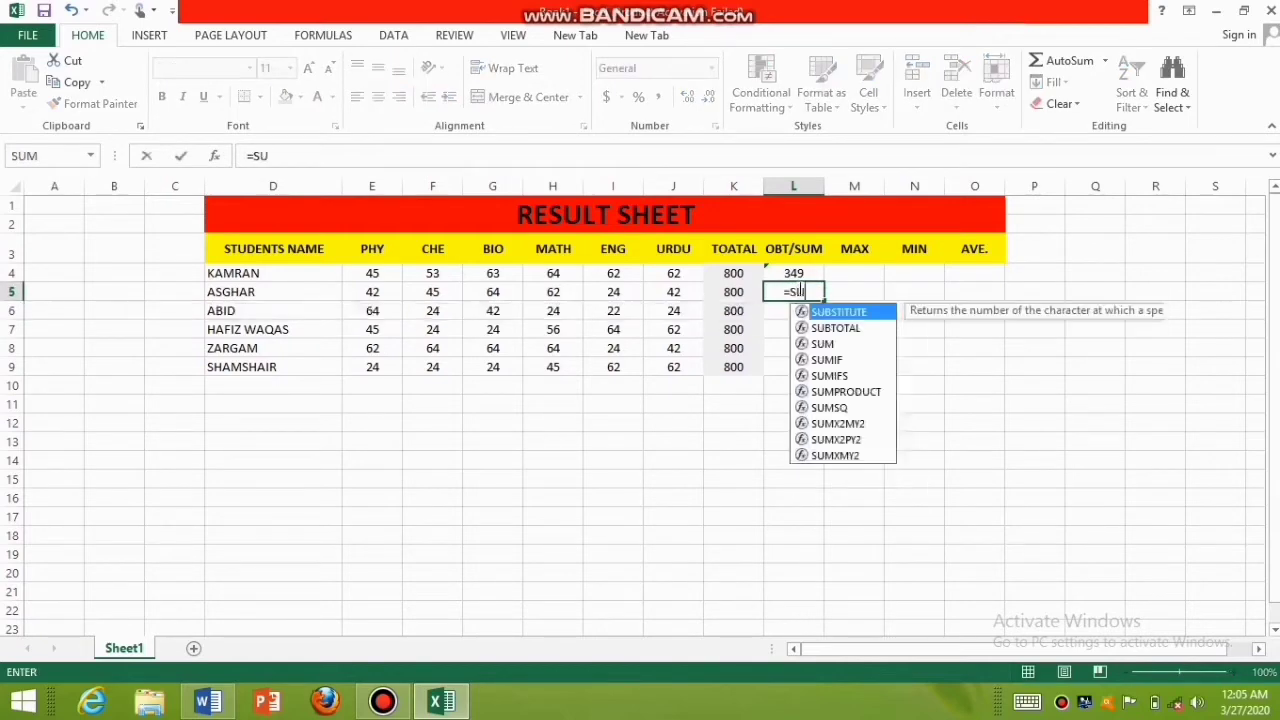
{"action": "type", "text": "M("}
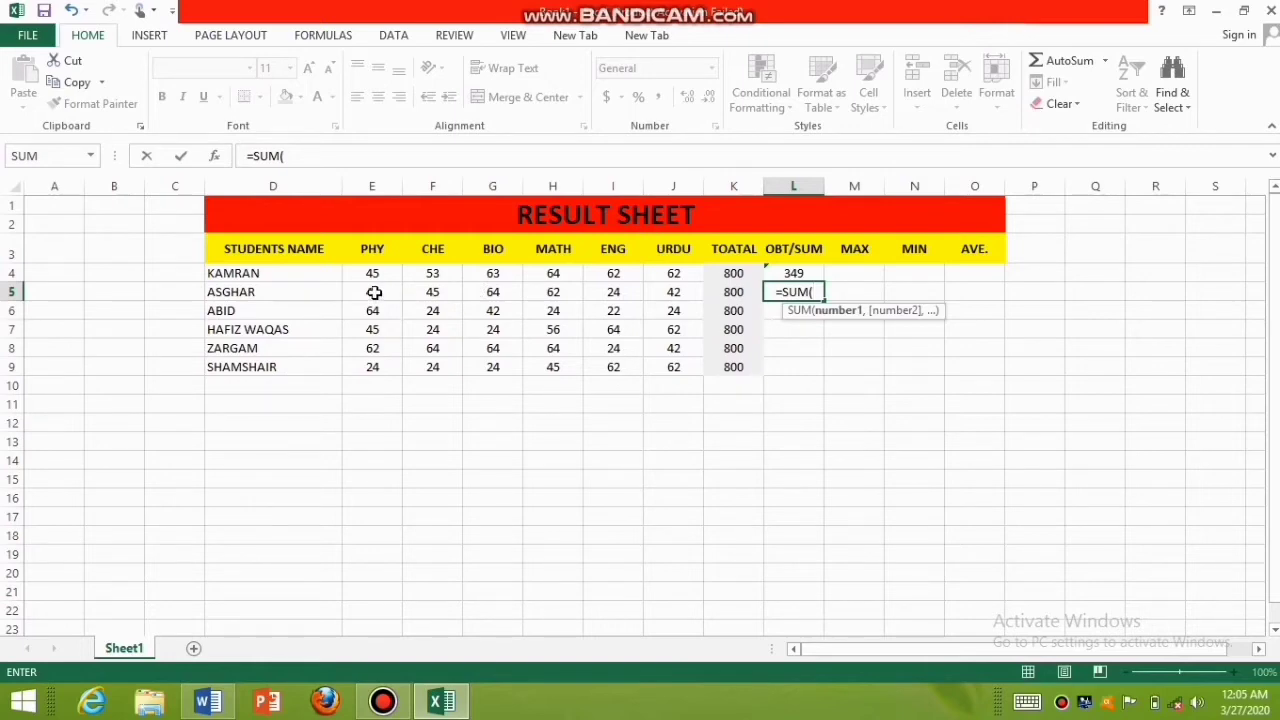
{"action": "left_click_drag", "start_coordinate": [374, 292], "coordinate": [660, 299]}
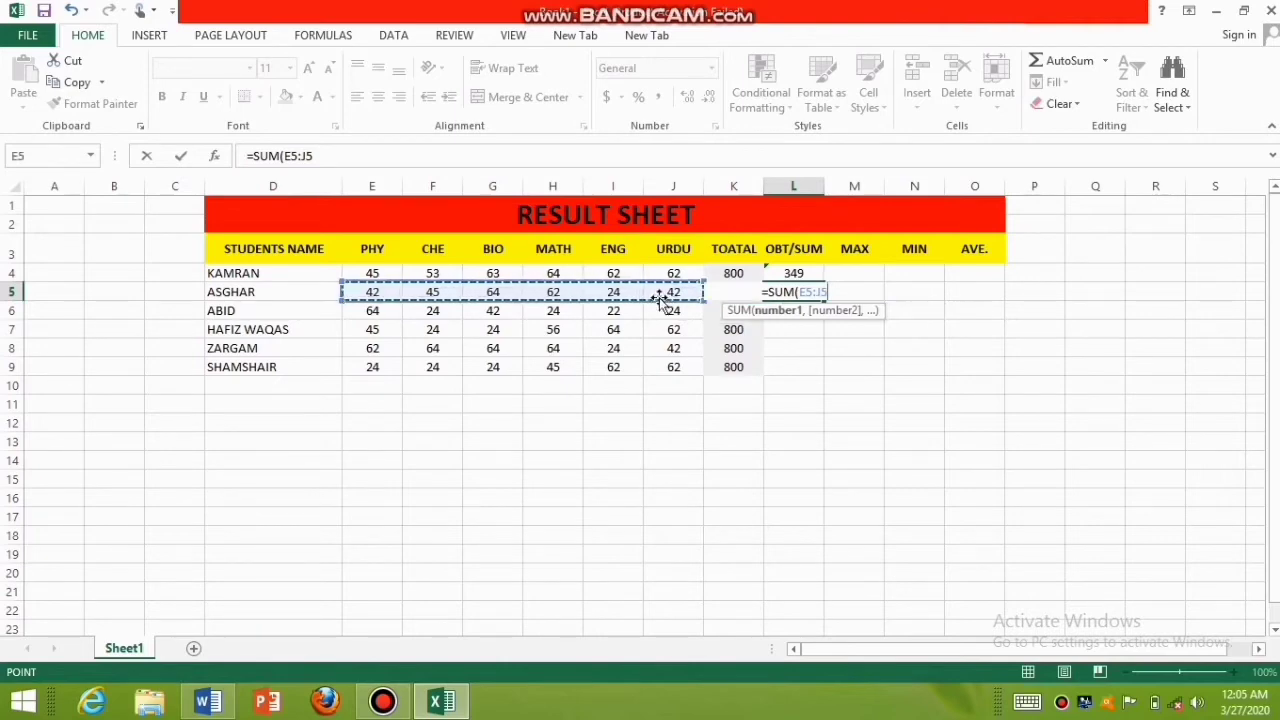
{"action": "type", "text": ")"}
{"action": "key", "text": "Return"}
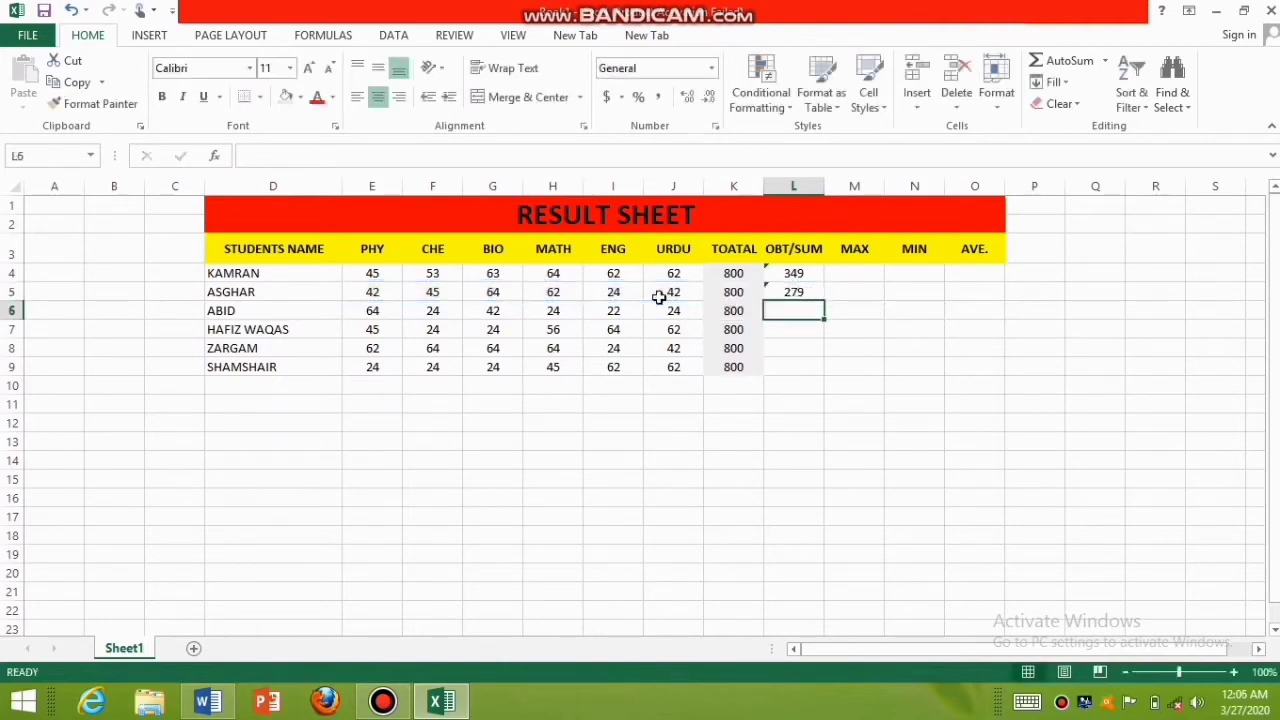
{"action": "left_click", "coordinate": [795, 290]}
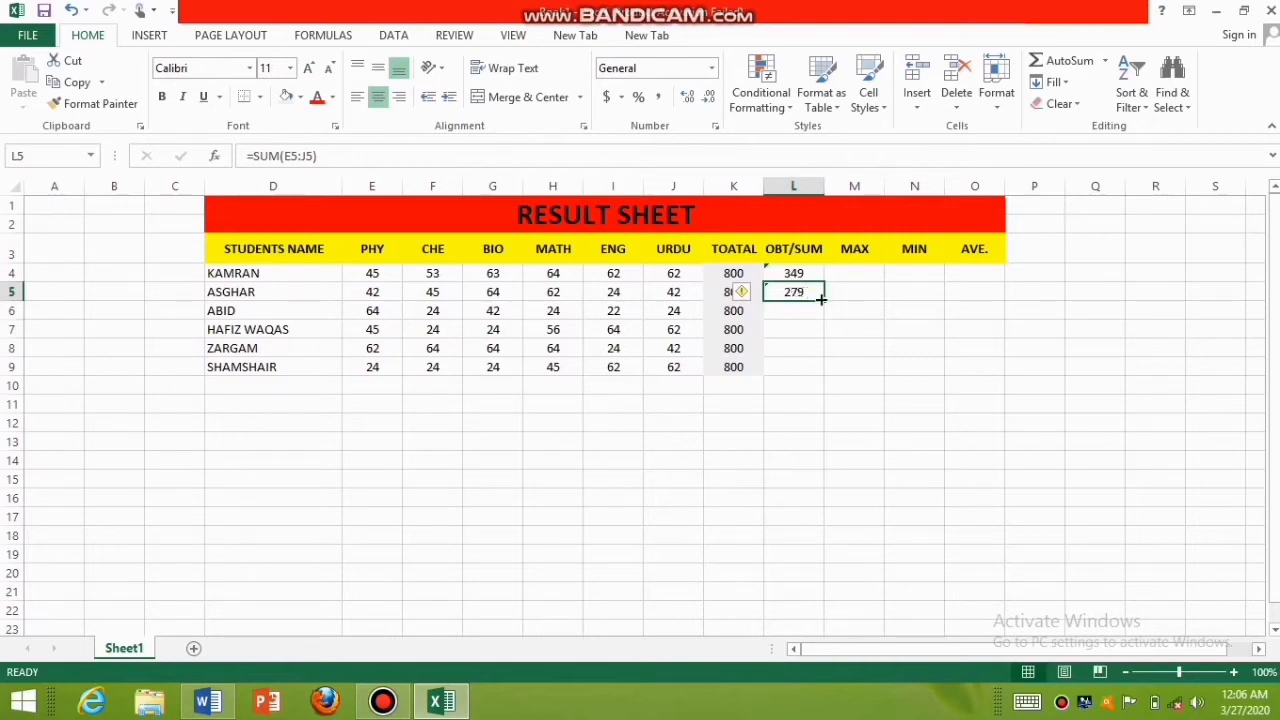
{"action": "left_click_drag", "start_coordinate": [824, 300], "coordinate": [818, 371]}
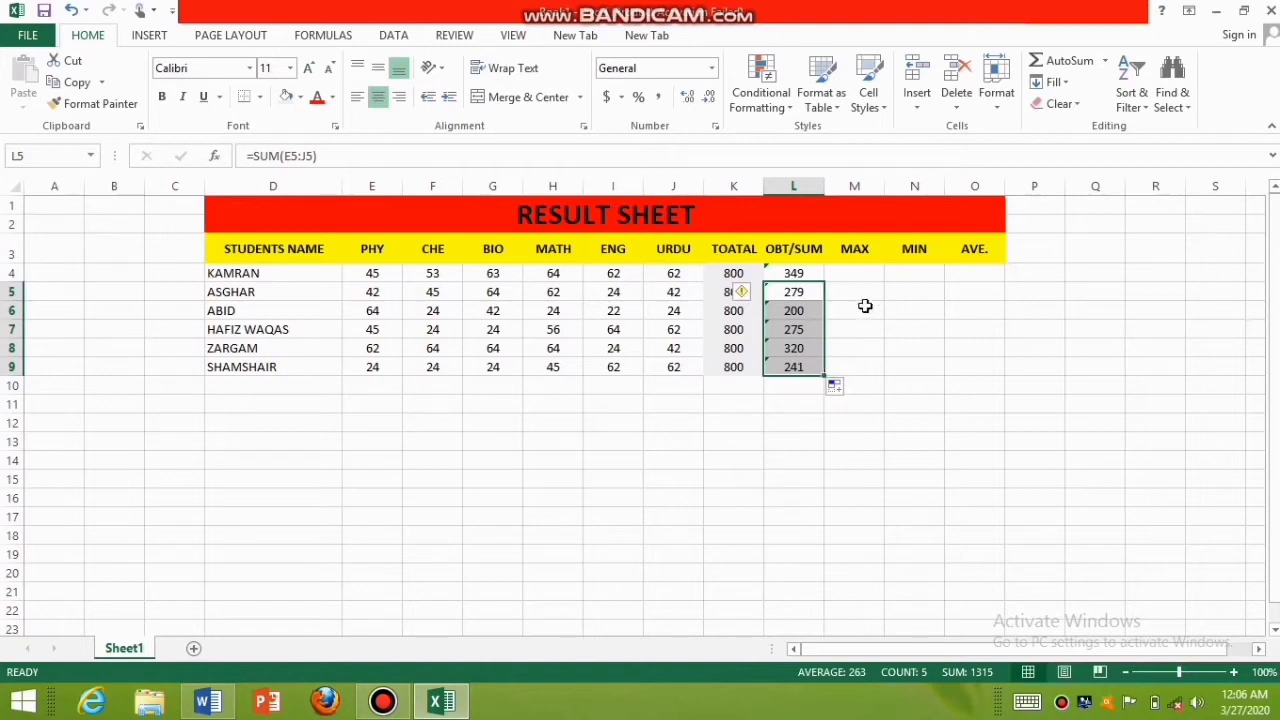
- Calculate the first student's highest mark in cell M4 with =MAX(E4:J4) and fill the formula down through M9
{"action": "left_click", "coordinate": [849, 274]}
{"action": "type", "text": "="}
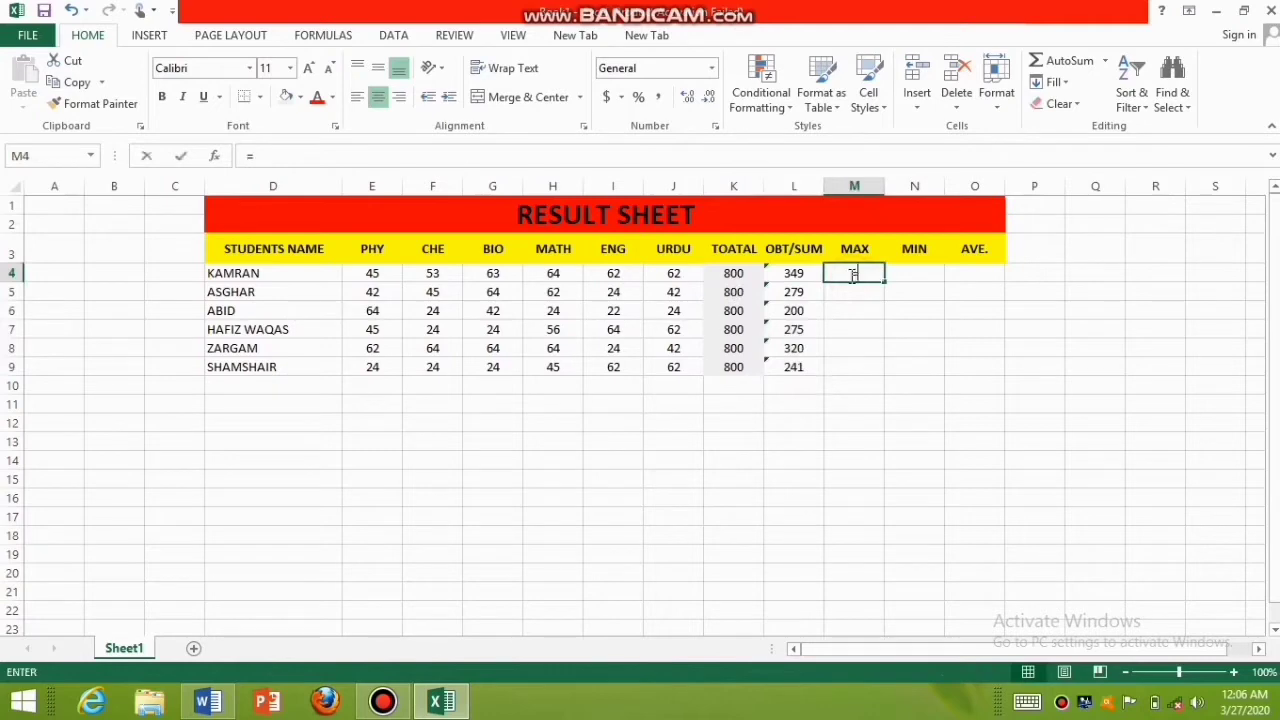
{"action": "type", "text": "MA"}
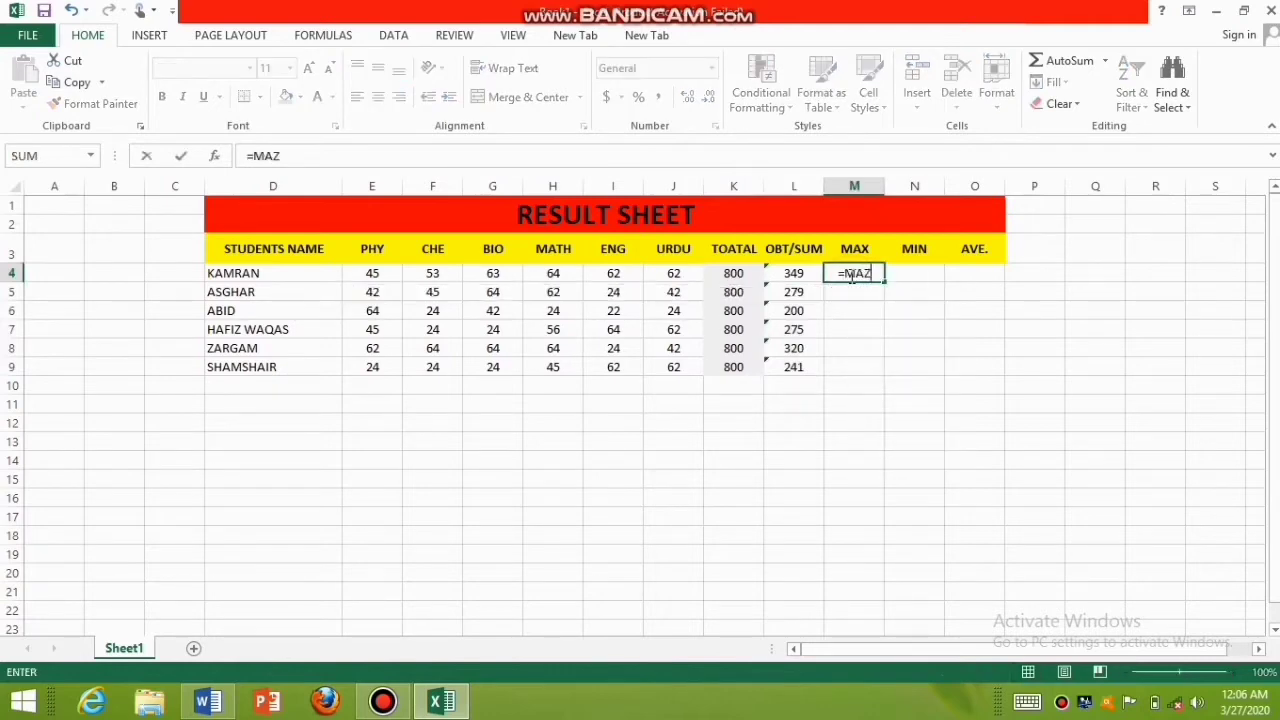
{"action": "type", "text": "X"}
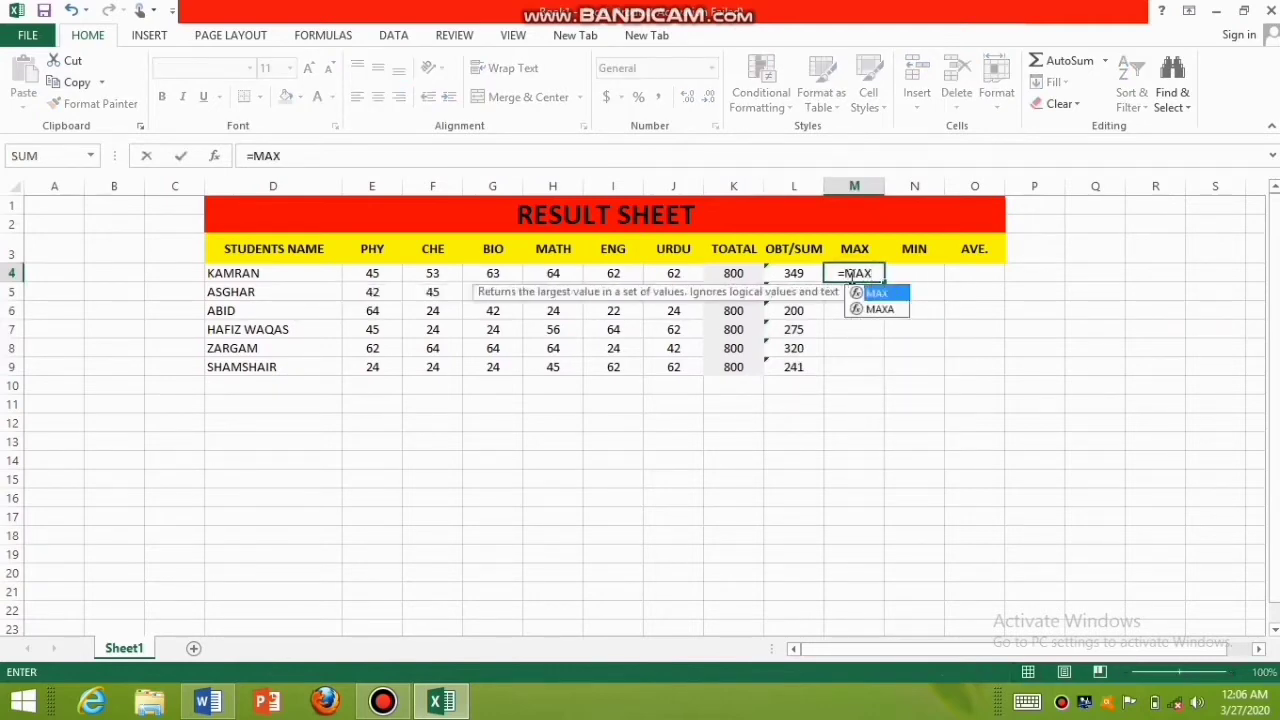
{"action": "type", "text": "("}
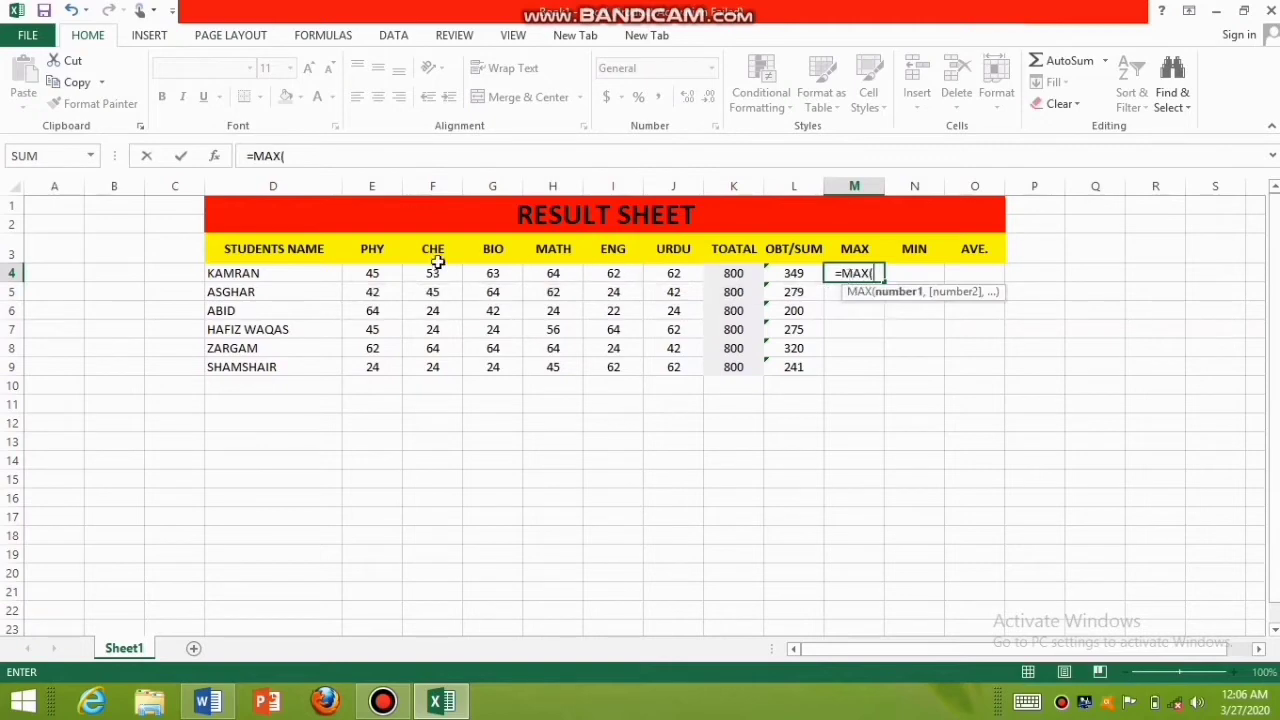
{"action": "left_click_drag", "start_coordinate": [374, 272], "coordinate": [665, 281]}
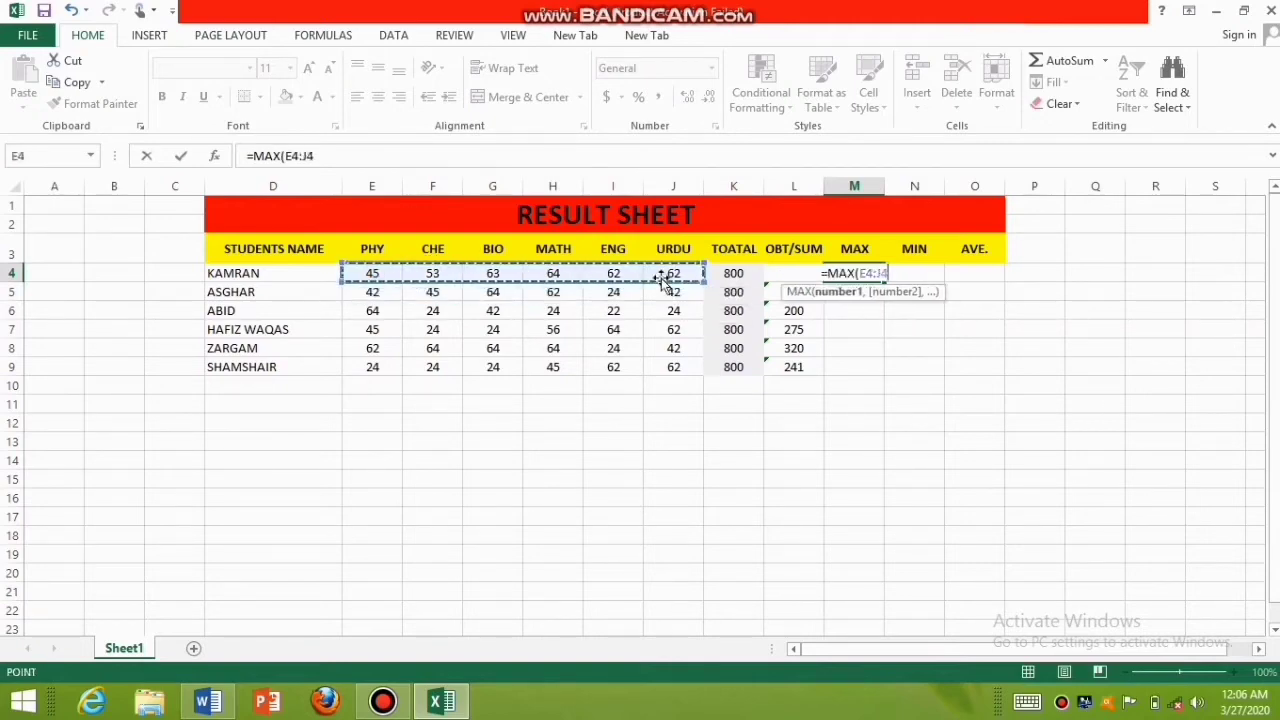
{"action": "type", "text": ")"}
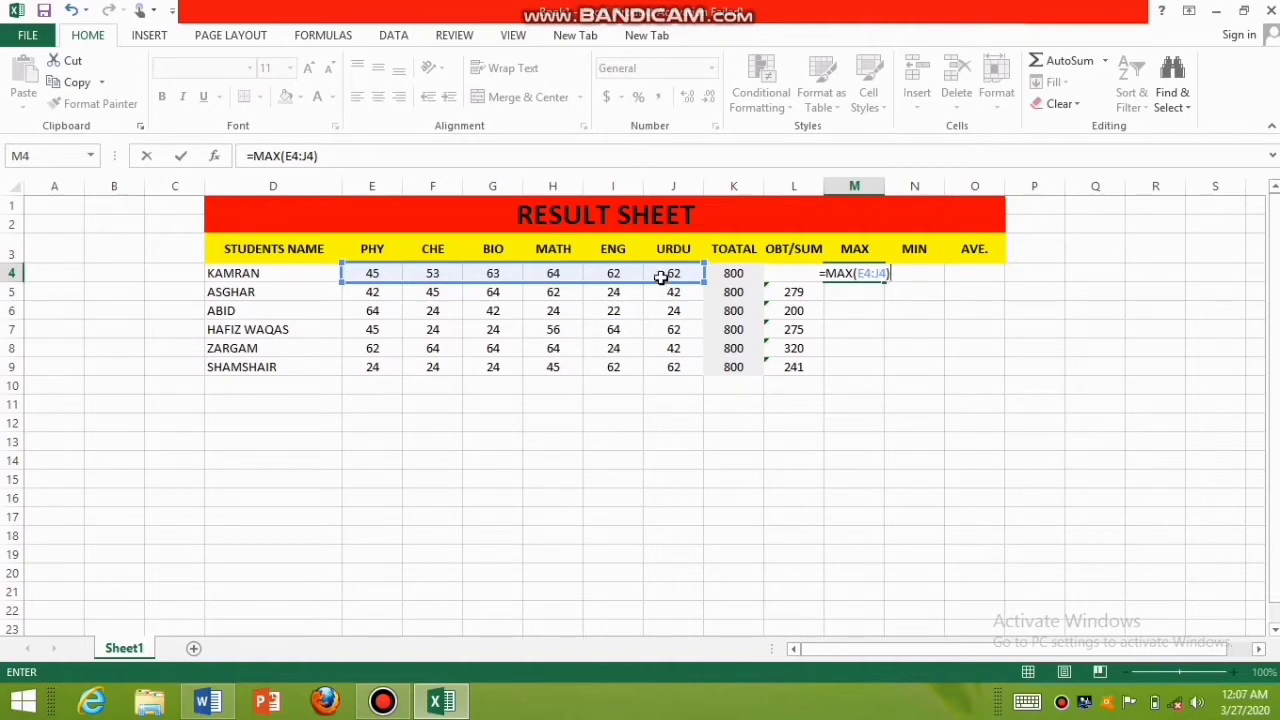
{"action": "key", "text": "Return"}
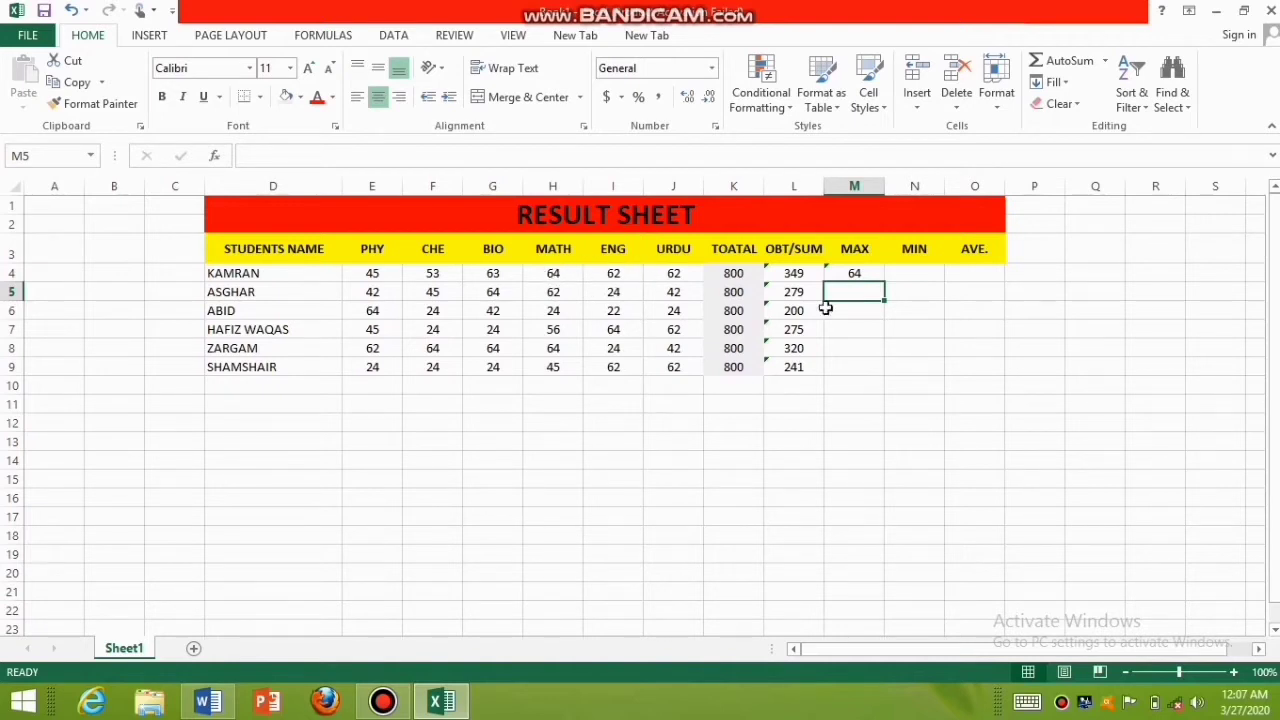
{"action": "left_click", "coordinate": [850, 274]}
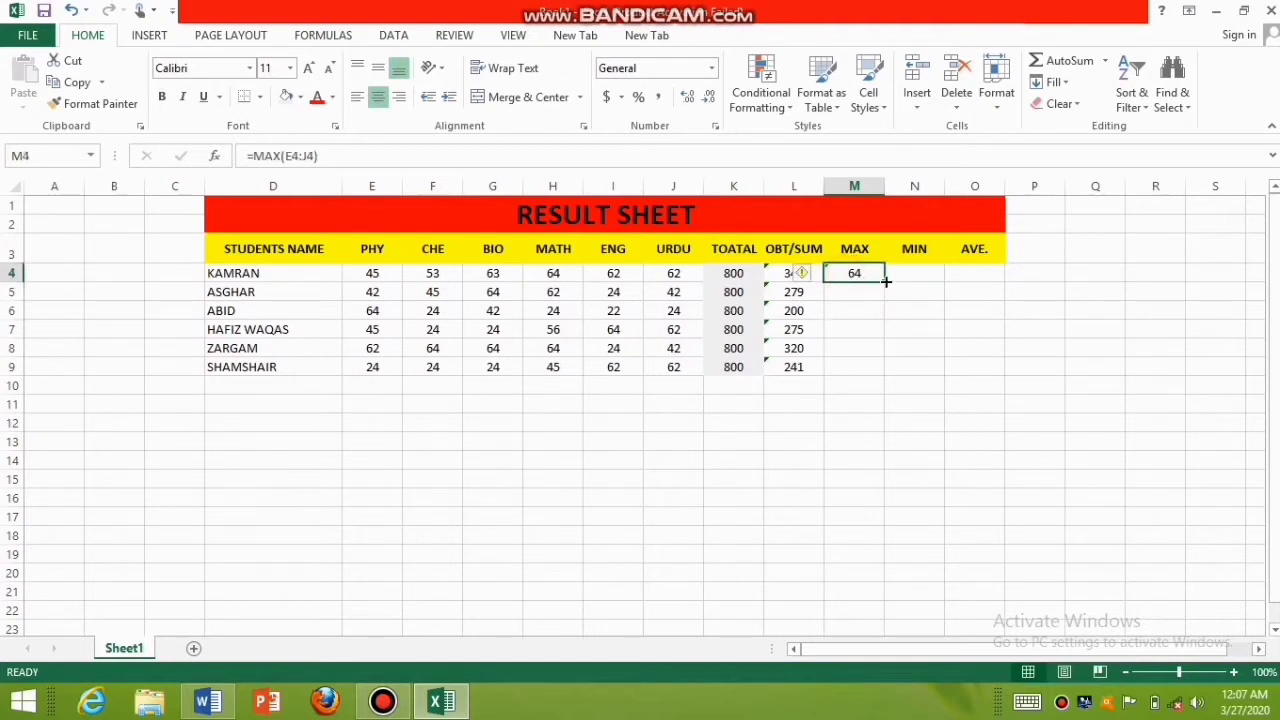
{"action": "left_click_drag", "start_coordinate": [885, 281], "coordinate": [865, 383]}
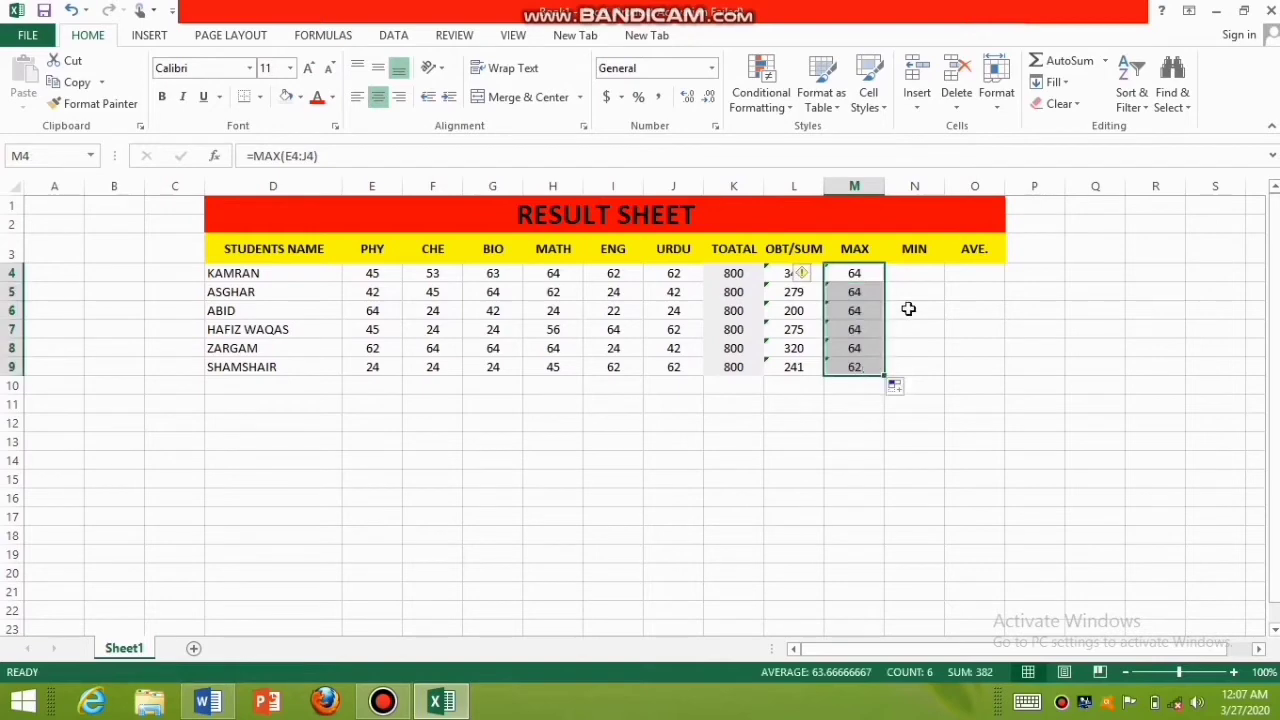
- Calculate the first student's lowest mark in cell N4 with =MIN(E4:J4) and fill the formula down through N9
{"action": "left_click", "coordinate": [910, 275]}
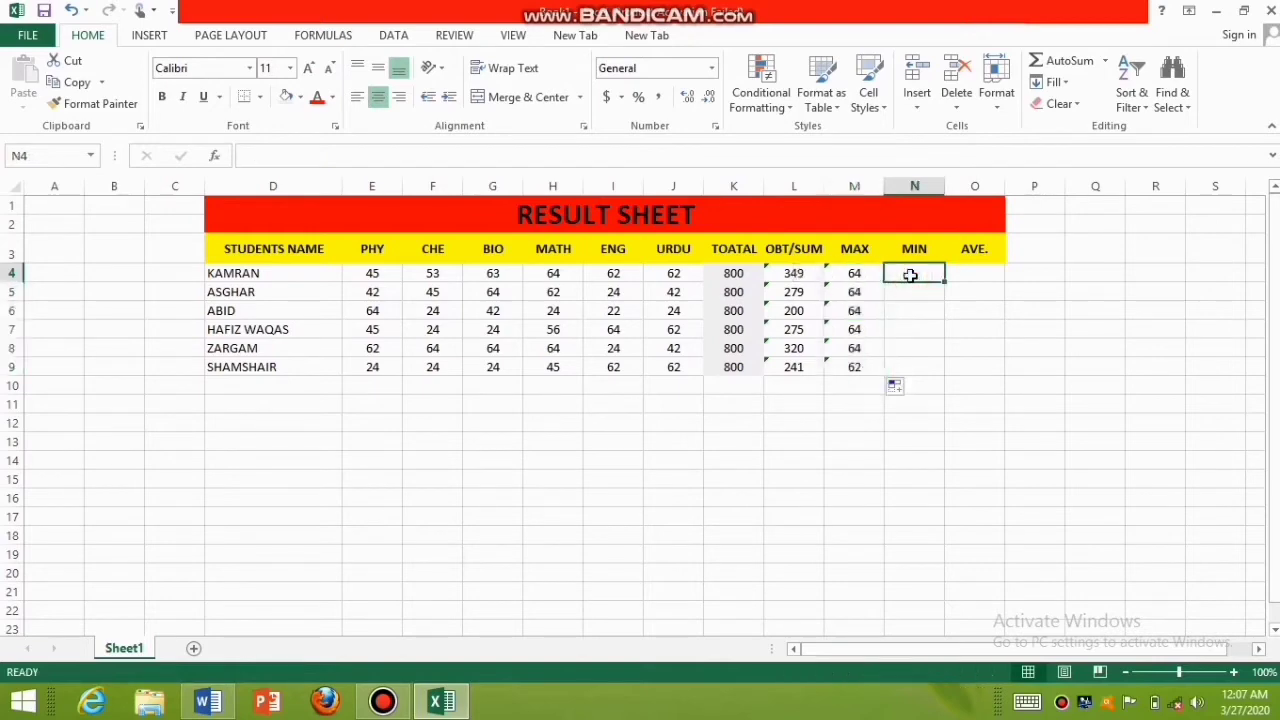
{"action": "type", "text": "=MIN"}
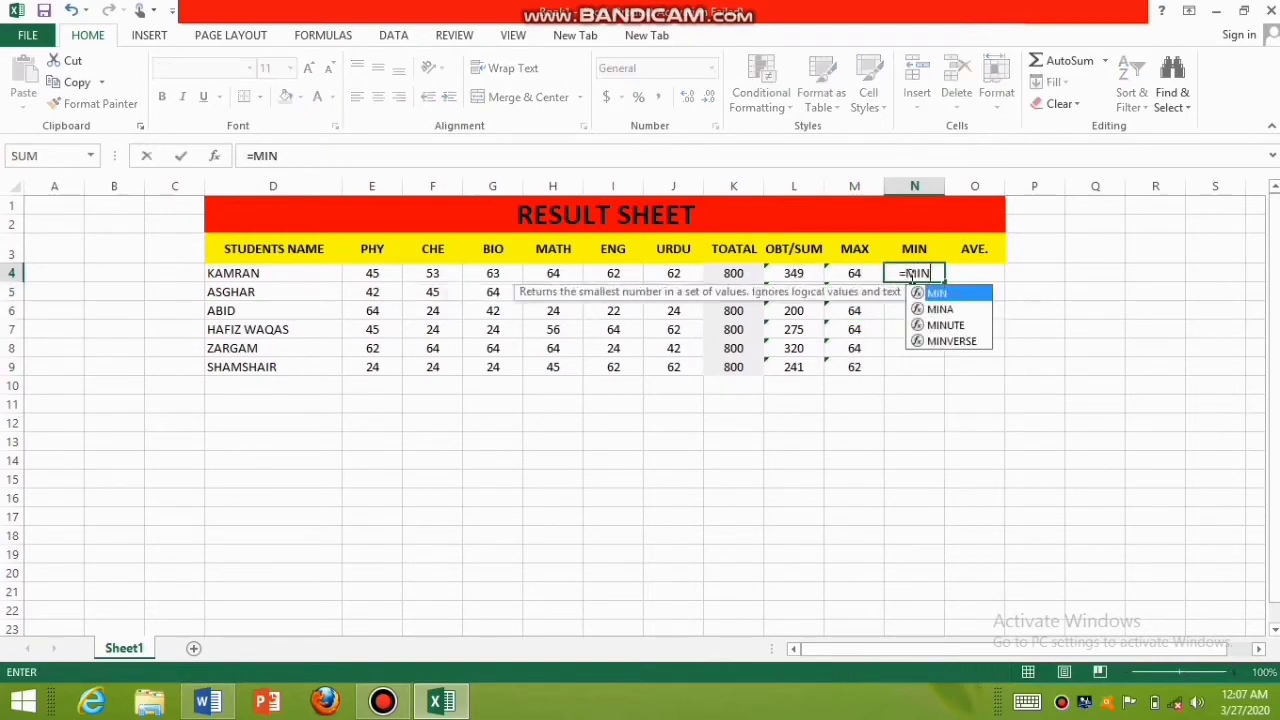
{"action": "type", "text": "("}
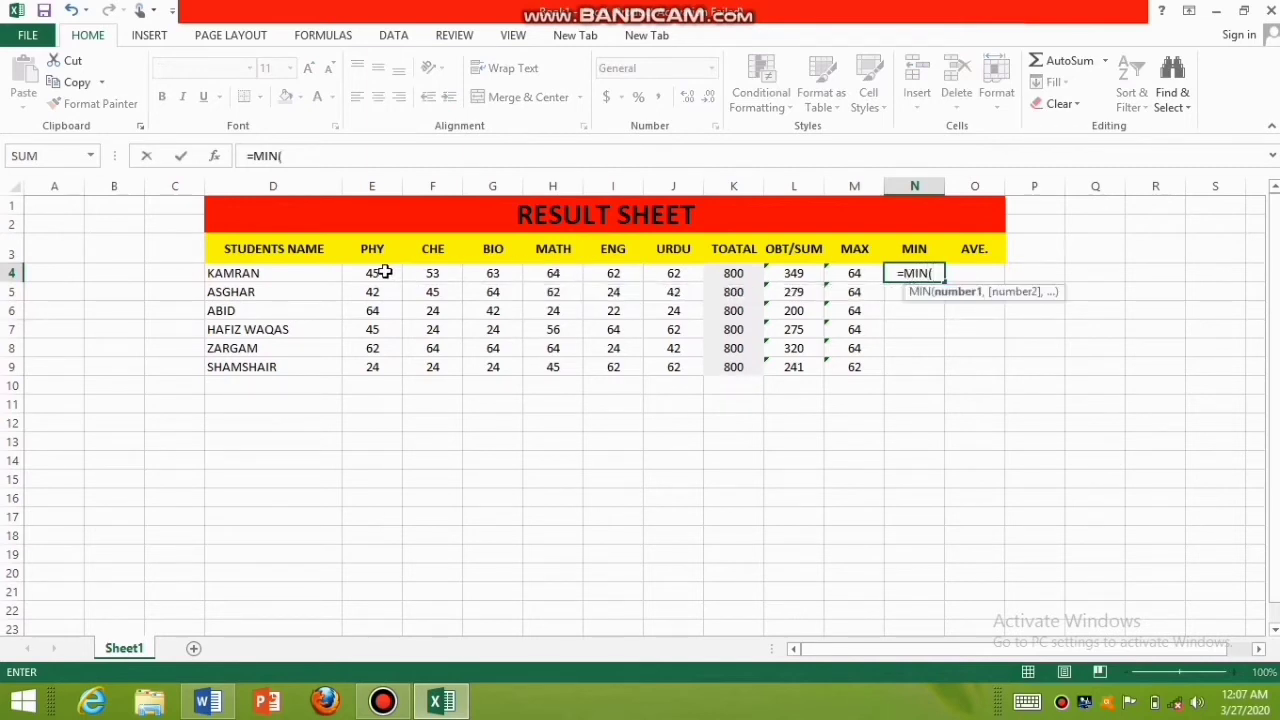
{"action": "left_click_drag", "start_coordinate": [384, 273], "coordinate": [663, 273]}
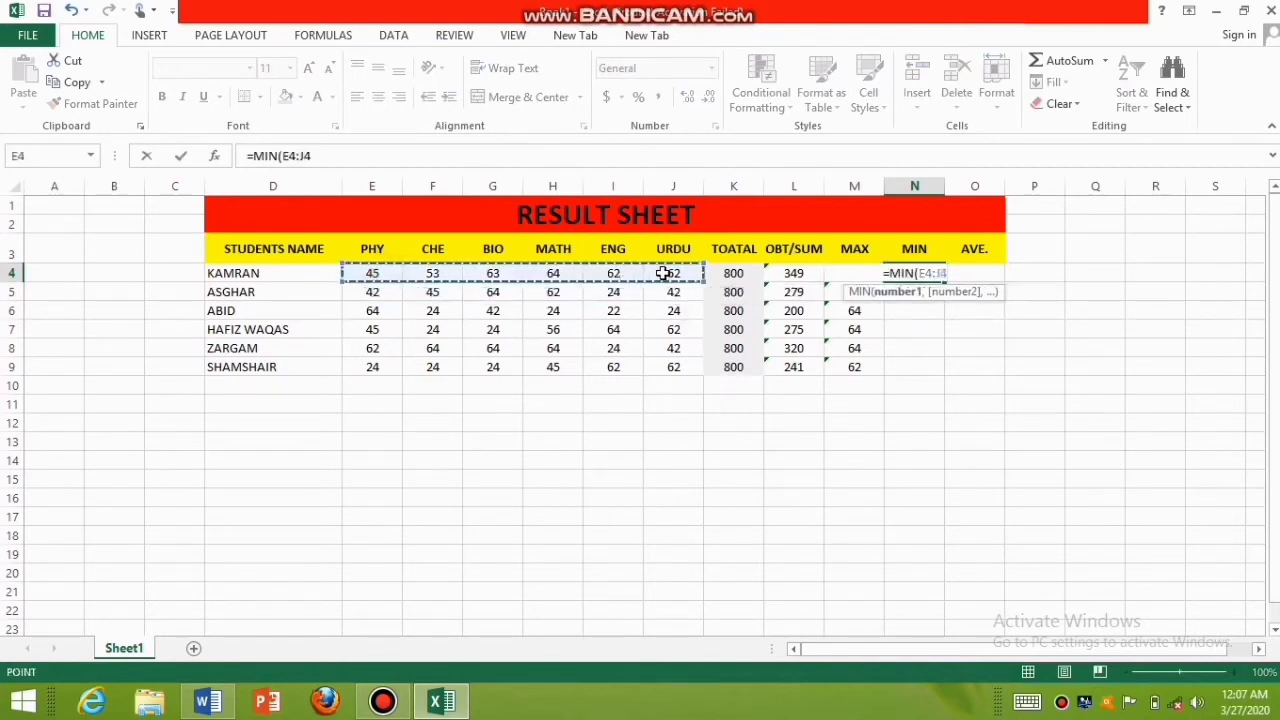
{"action": "type", "text": ")"}
{"action": "key", "text": "ctrl+Return"}
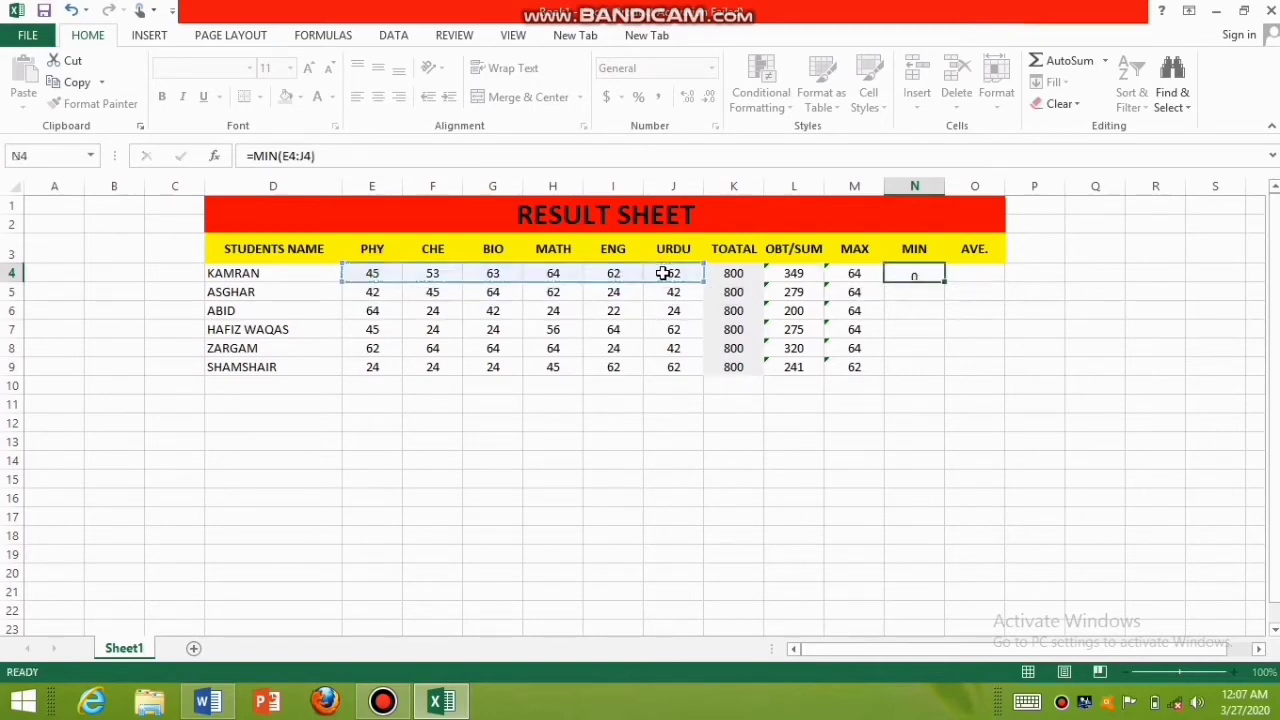
{"action": "key", "text": "Return"}
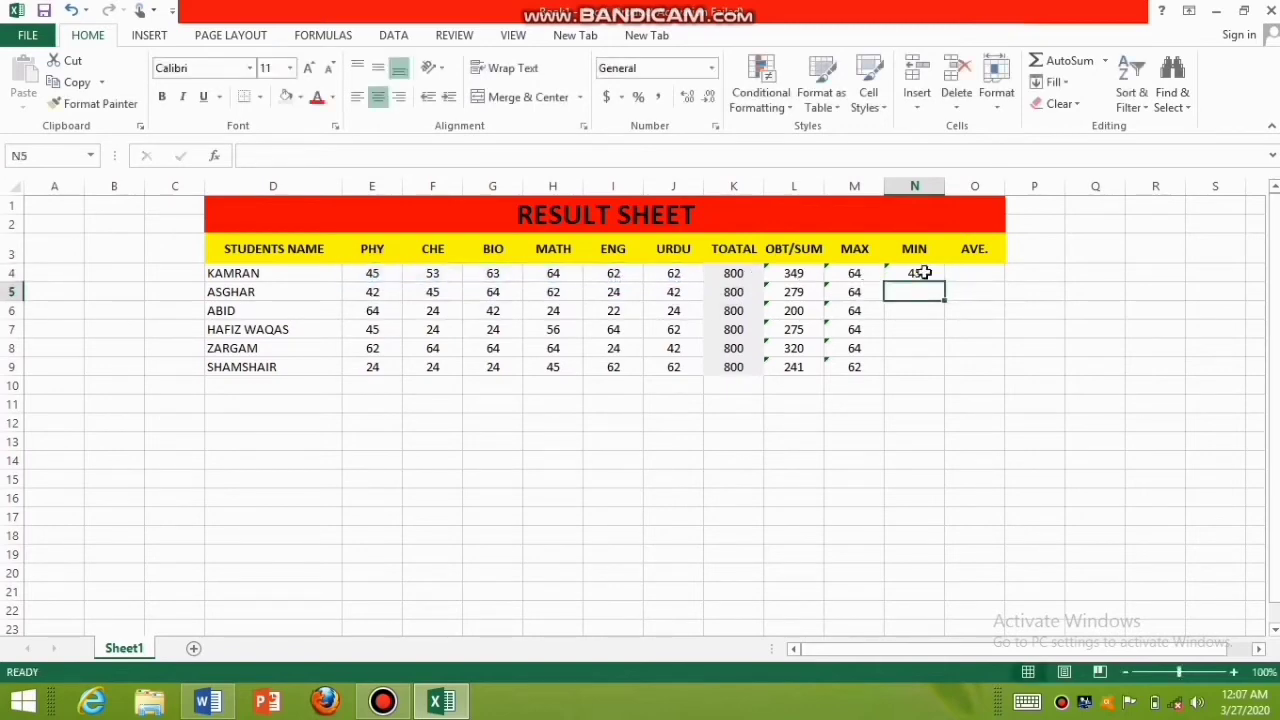
{"action": "left_click", "coordinate": [924, 273]}
{"action": "left_click_drag", "start_coordinate": [943, 283], "coordinate": [934, 380]}
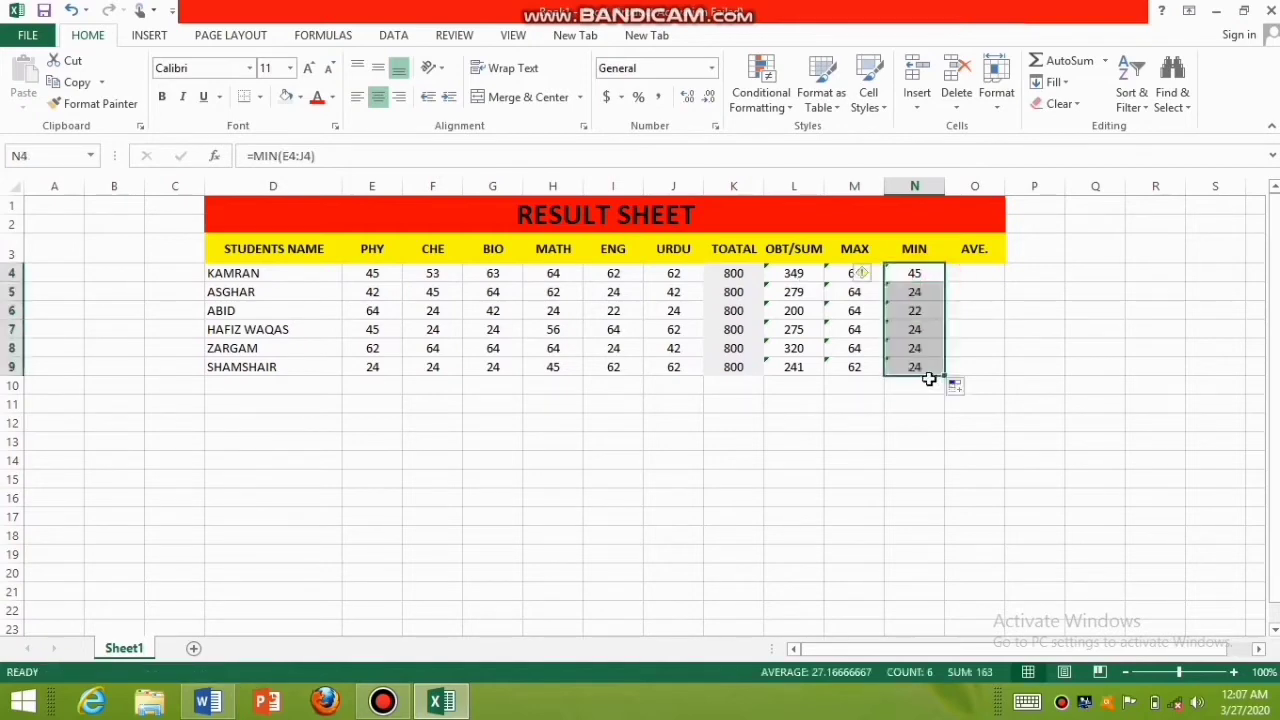
- Calculate the first student's average mark in cell O4 with =AVERAGE(E4:J4) and fill the formula down through O9
{"action": "left_click", "coordinate": [975, 272]}
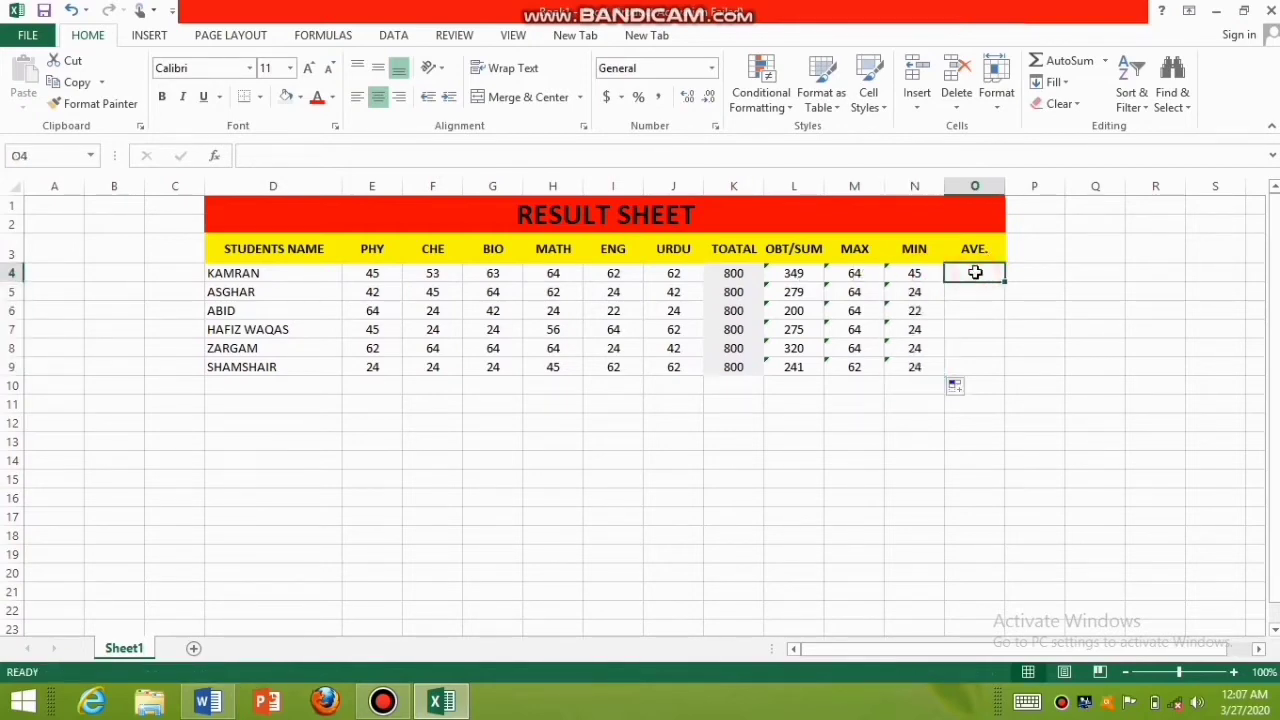
{"action": "type", "text": "=A"}
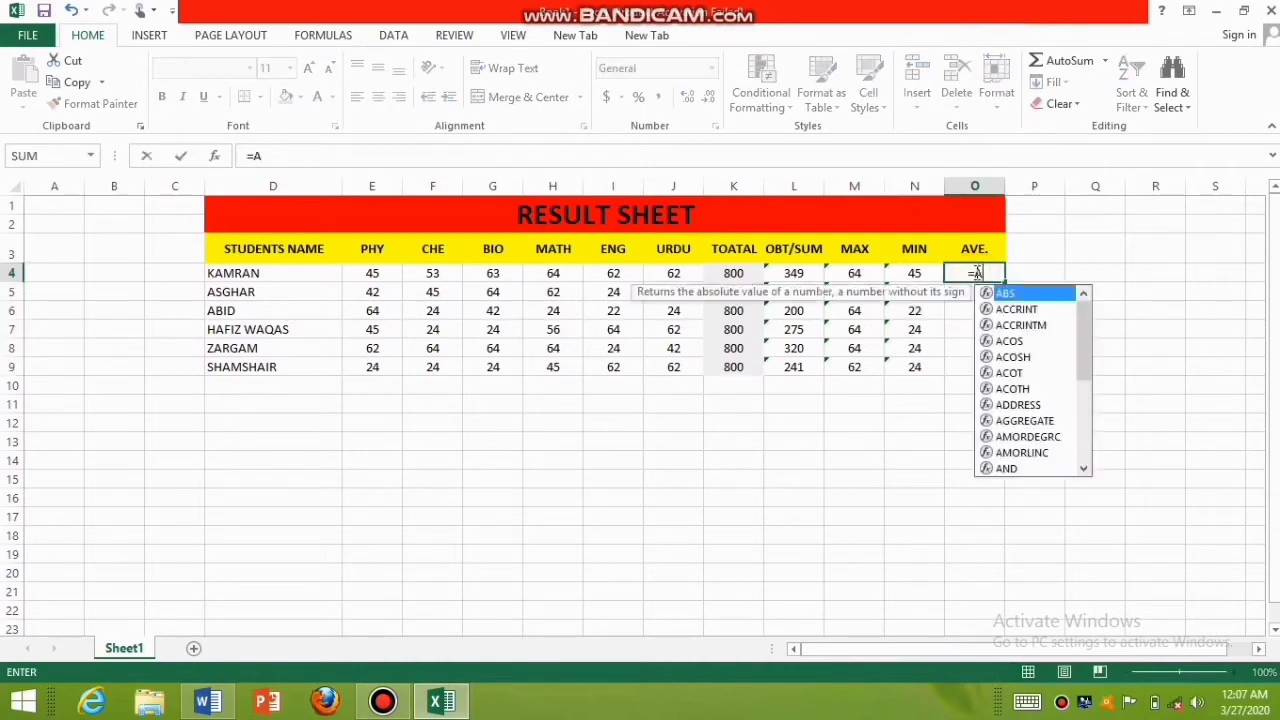
{"action": "type", "text": "VERAGE"}
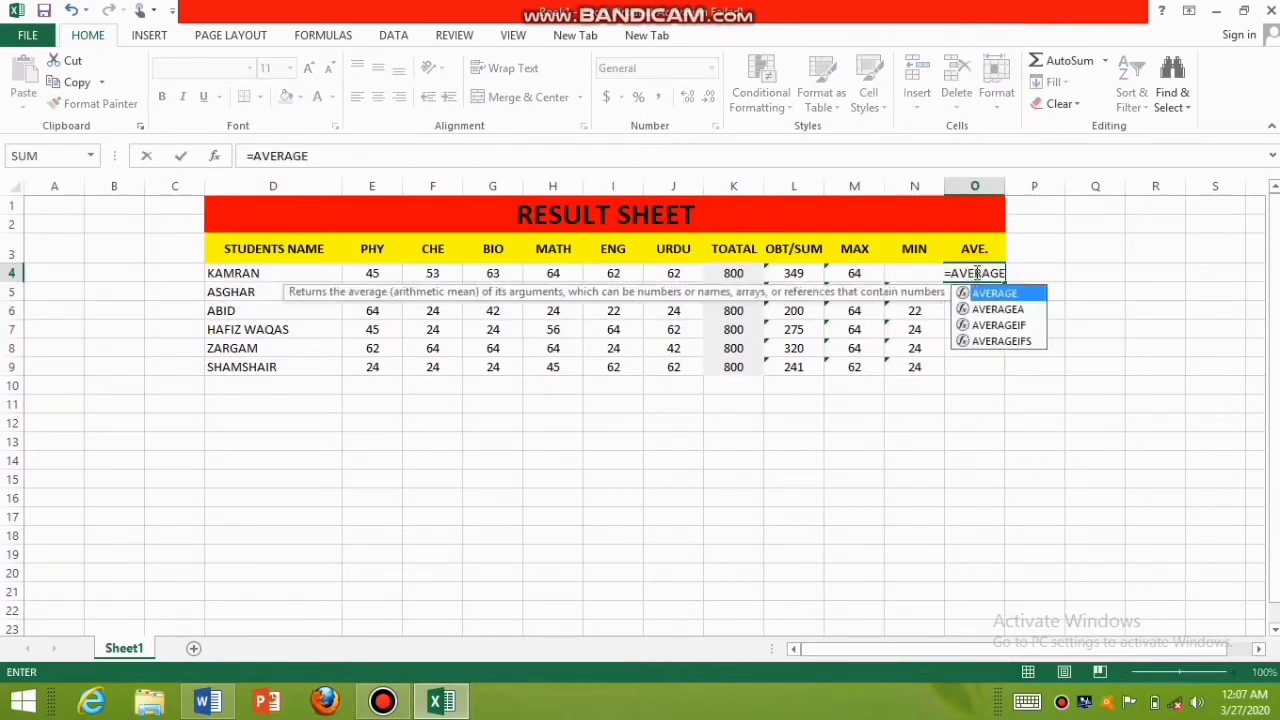
{"action": "type", "text": "("}
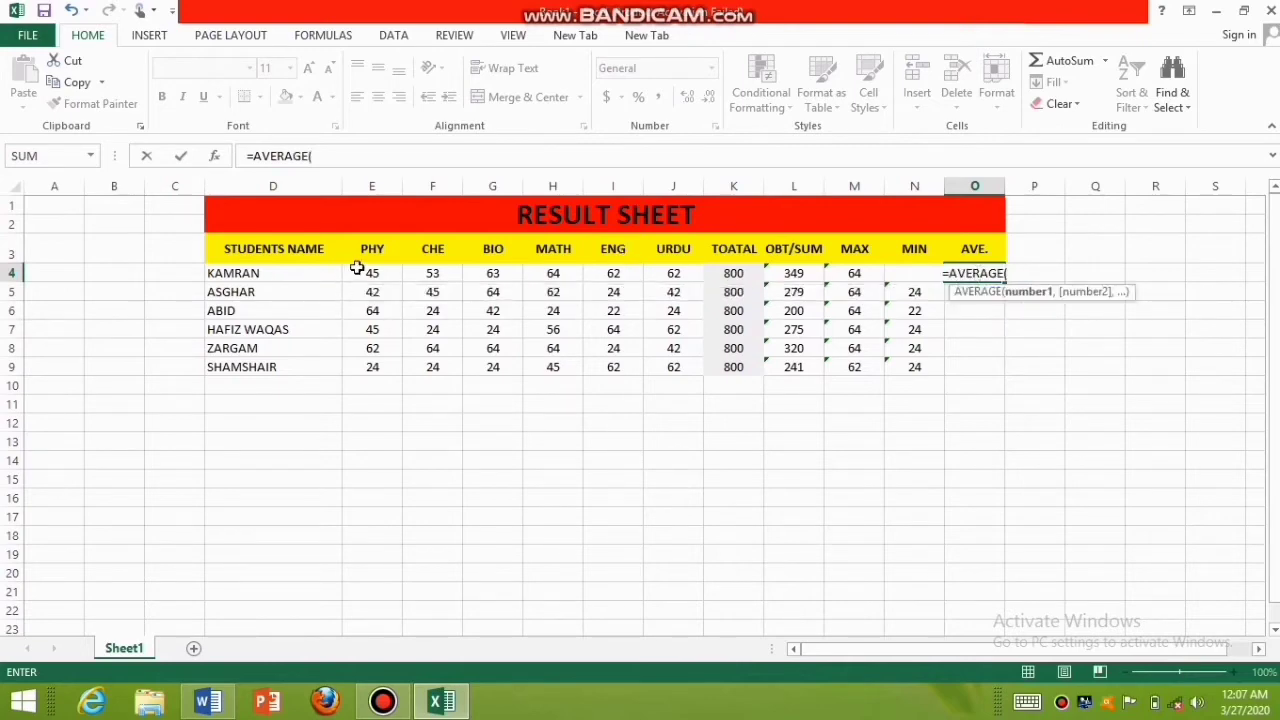
{"action": "left_click_drag", "start_coordinate": [357, 268], "coordinate": [652, 276]}
{"action": "type", "text": ")"}
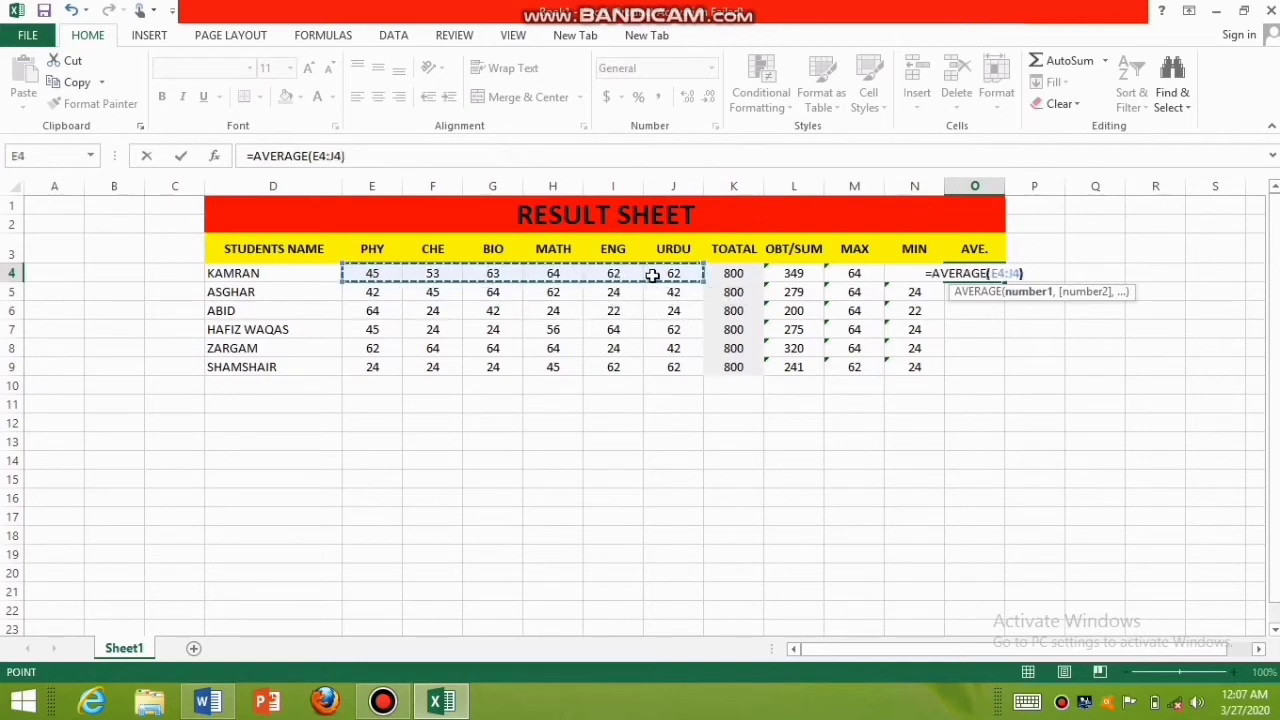
{"action": "key", "text": "Return"}
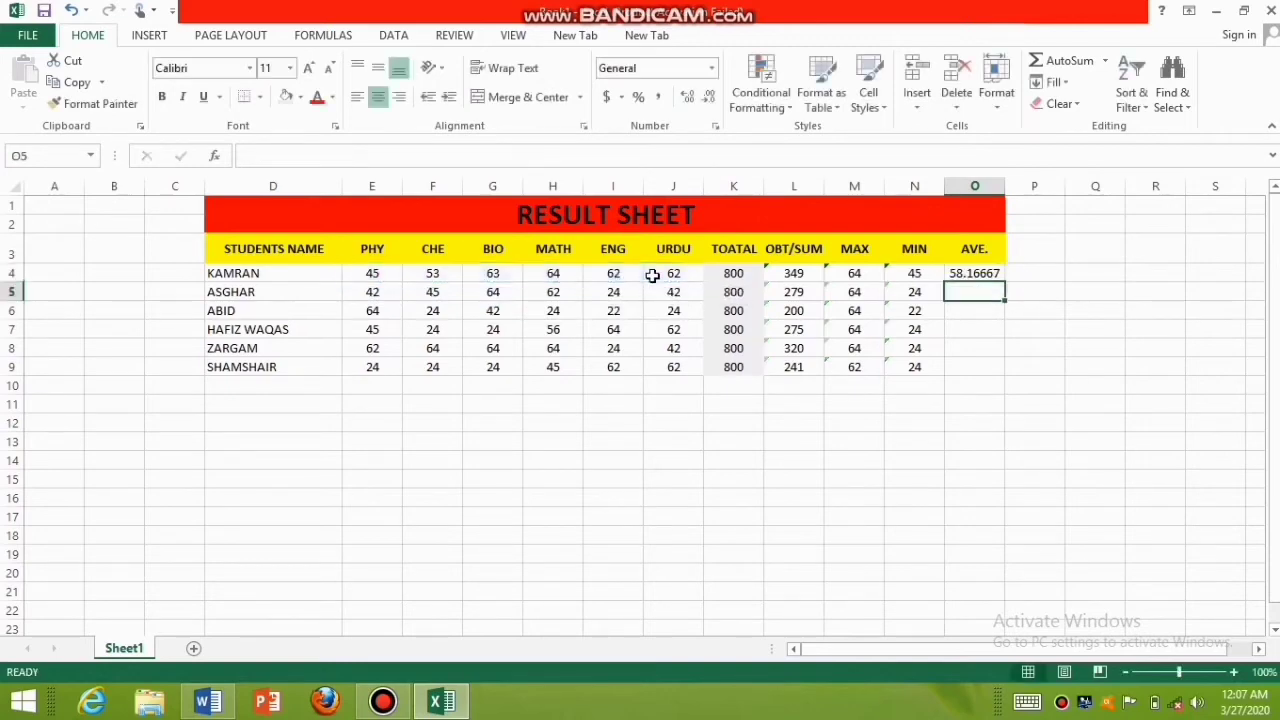
{"action": "left_click", "coordinate": [988, 272]}
{"action": "left_click_drag", "start_coordinate": [1003, 281], "coordinate": [985, 371]}
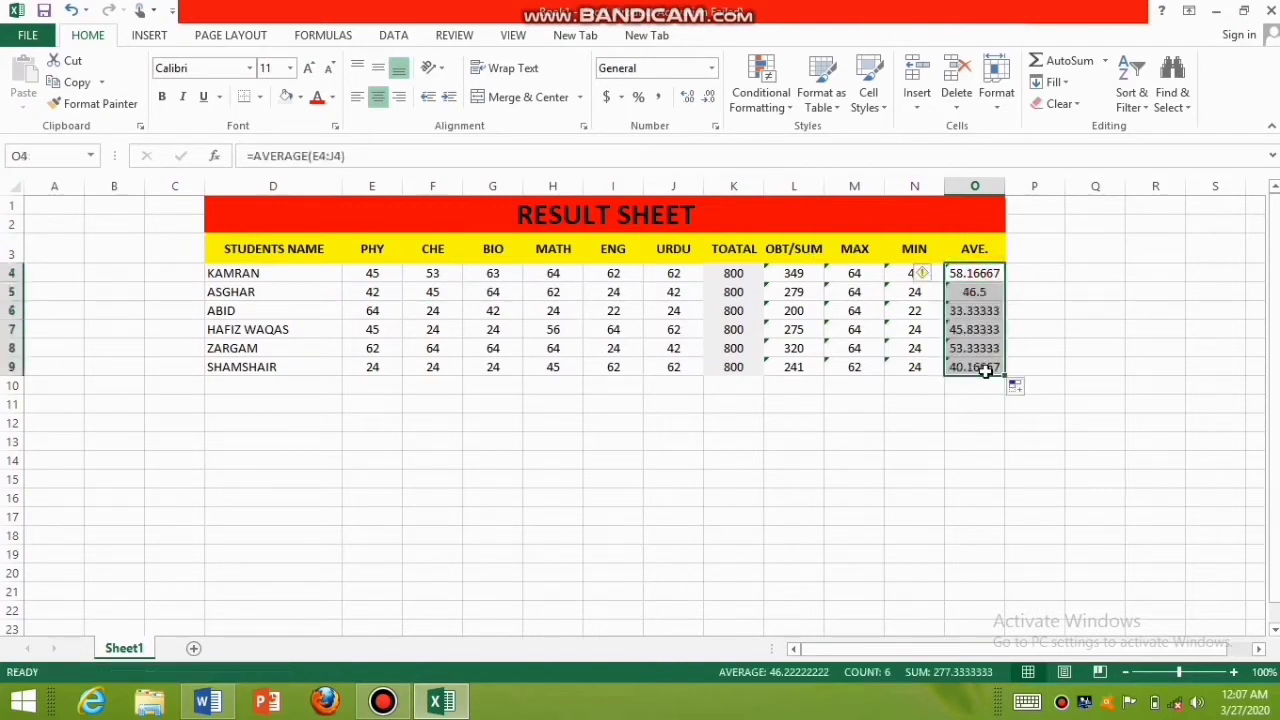
{"action": "left_click", "coordinate": [977, 460]}
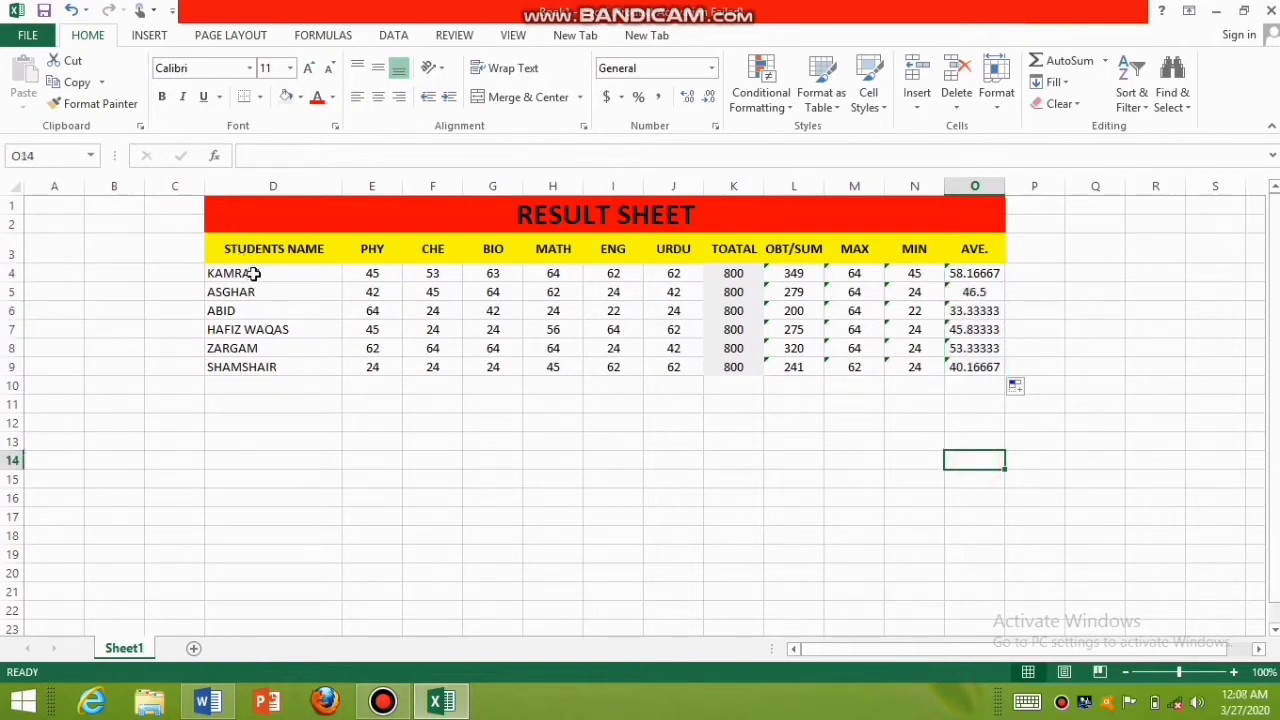
- Shade the student name cells D4:D9 with a light blue fill
{"action": "left_click_drag", "start_coordinate": [254, 273], "coordinate": [266, 367]}
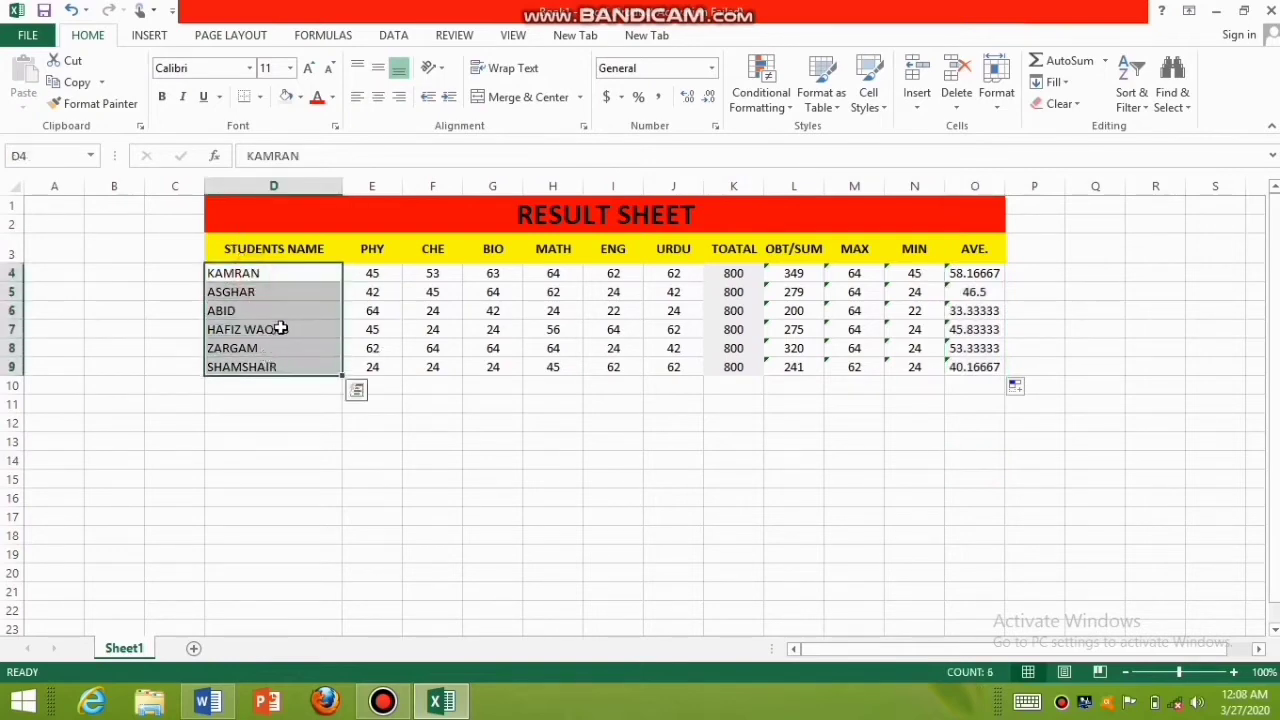
{"action": "left_click", "coordinate": [300, 97]}
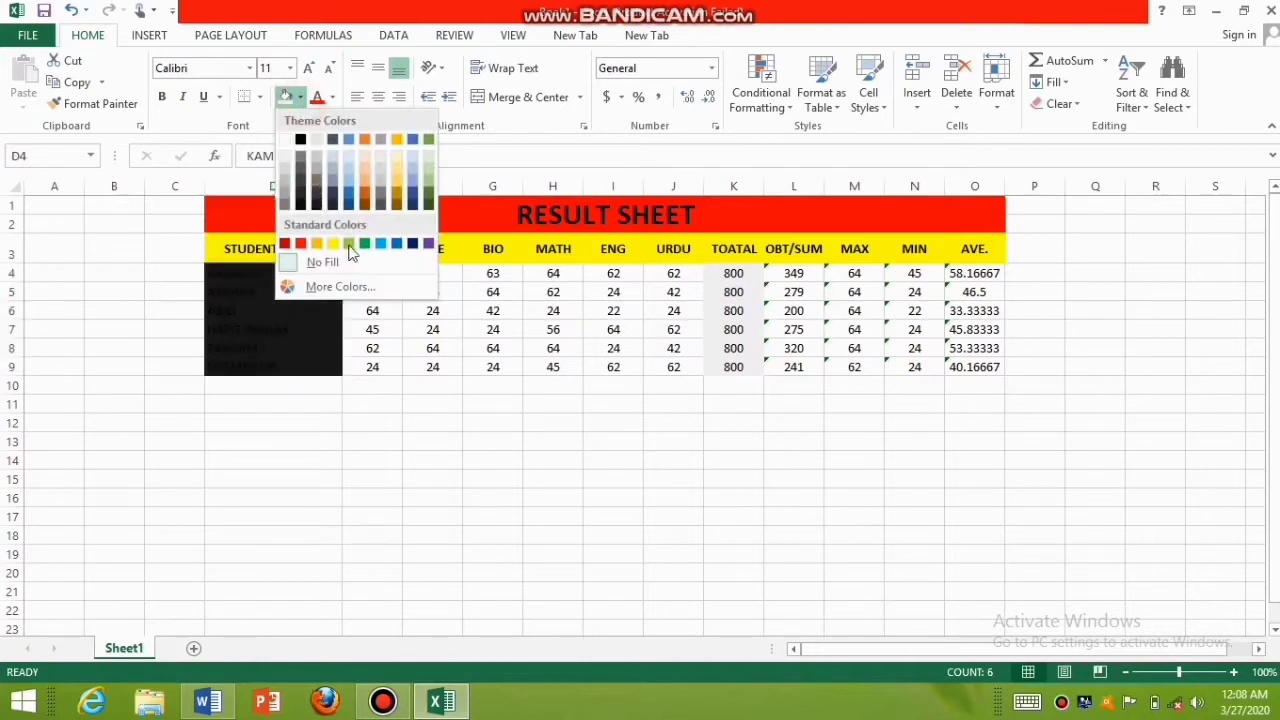
{"action": "left_click", "coordinate": [410, 168]}
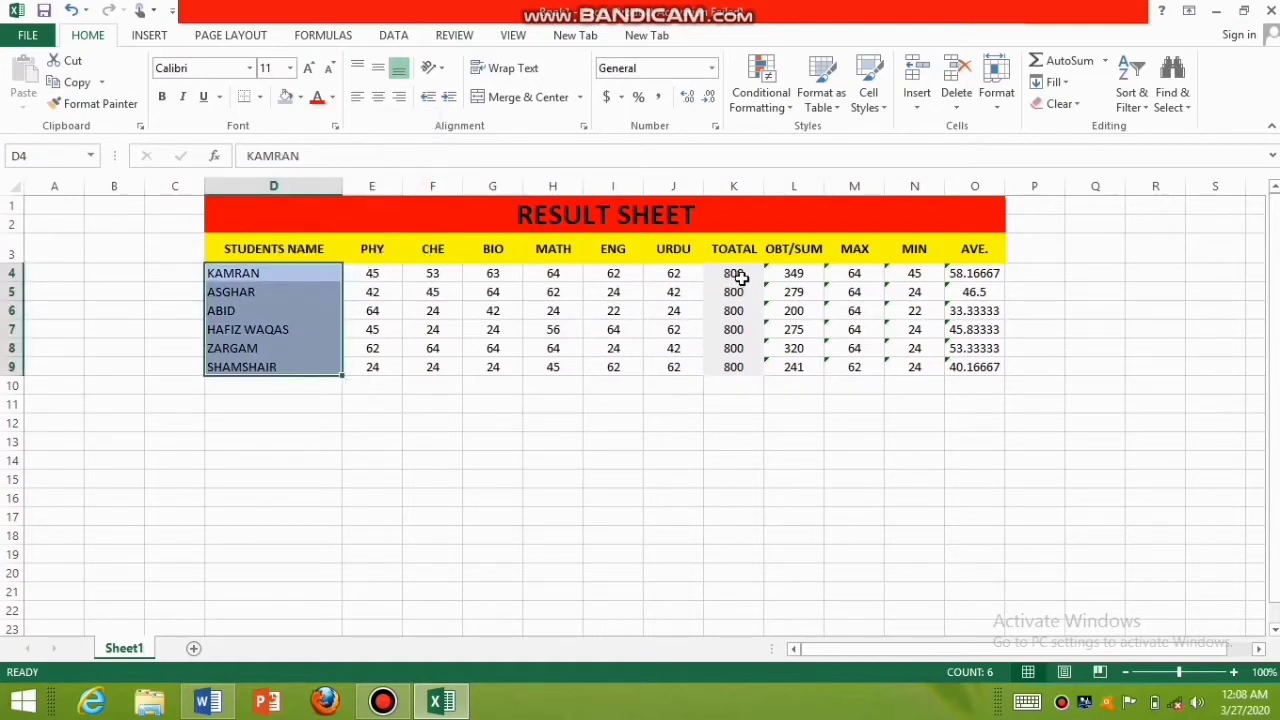
- Shade the sum, maximum, minimum and average cells L4:O9 with a light gold fill
{"action": "left_click_drag", "start_coordinate": [765, 272], "coordinate": [947, 364]}
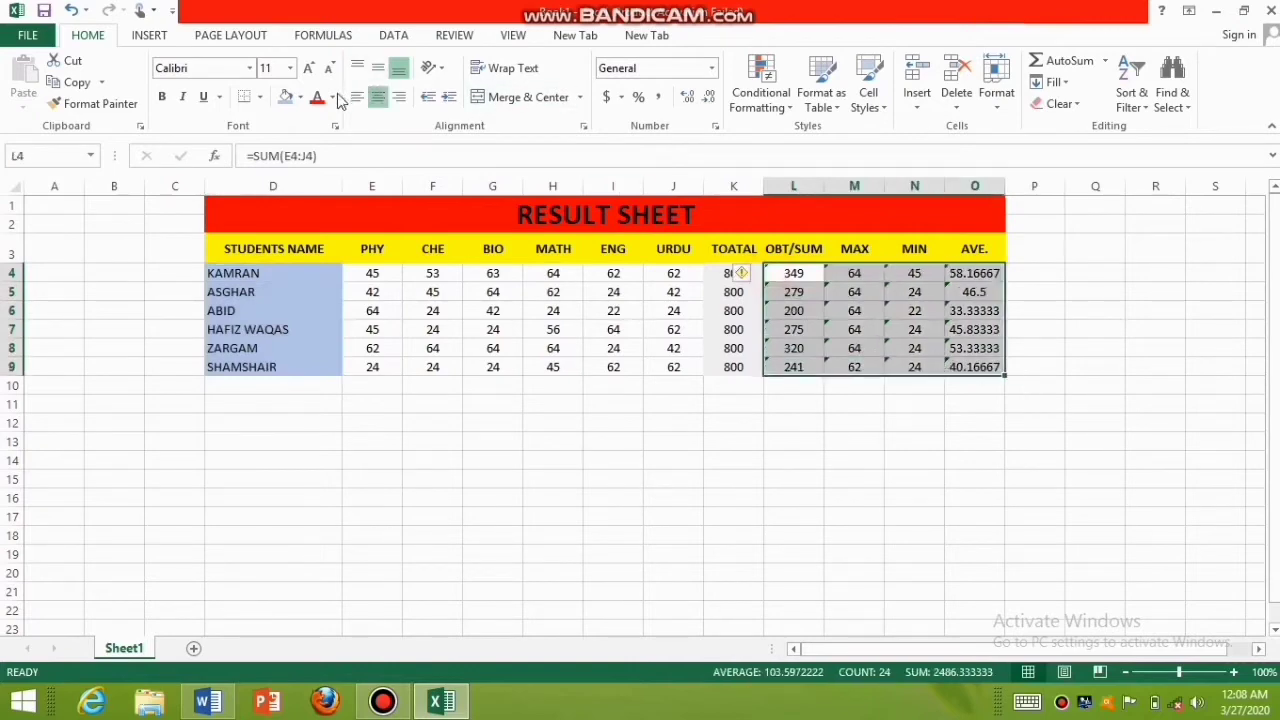
{"action": "left_click", "coordinate": [300, 97]}
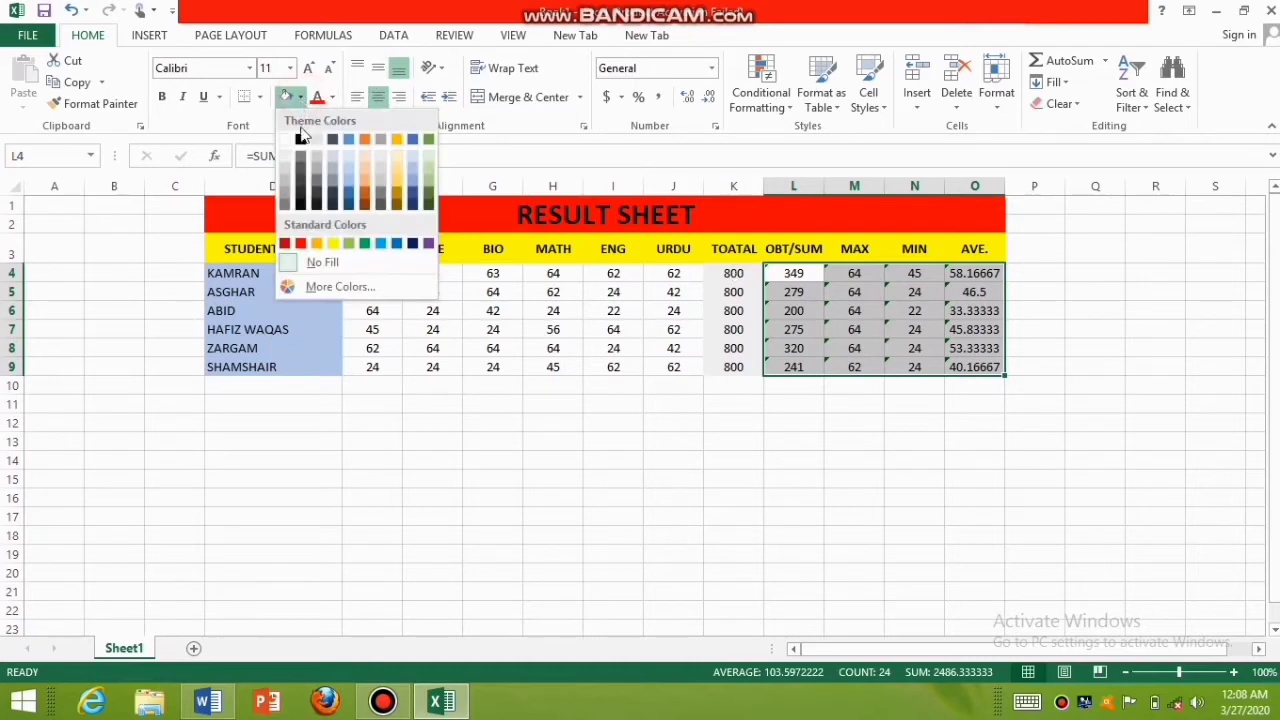
{"action": "left_click", "coordinate": [396, 155]}
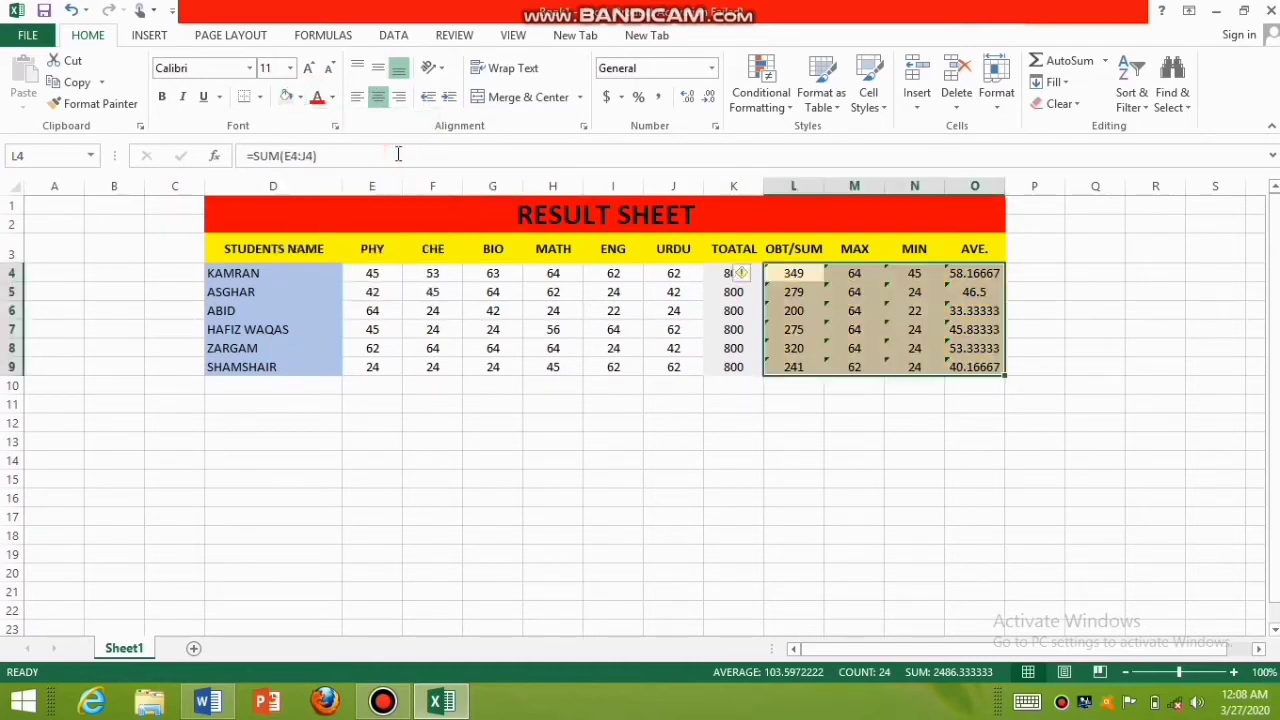
{"action": "left_click", "coordinate": [470, 362]}
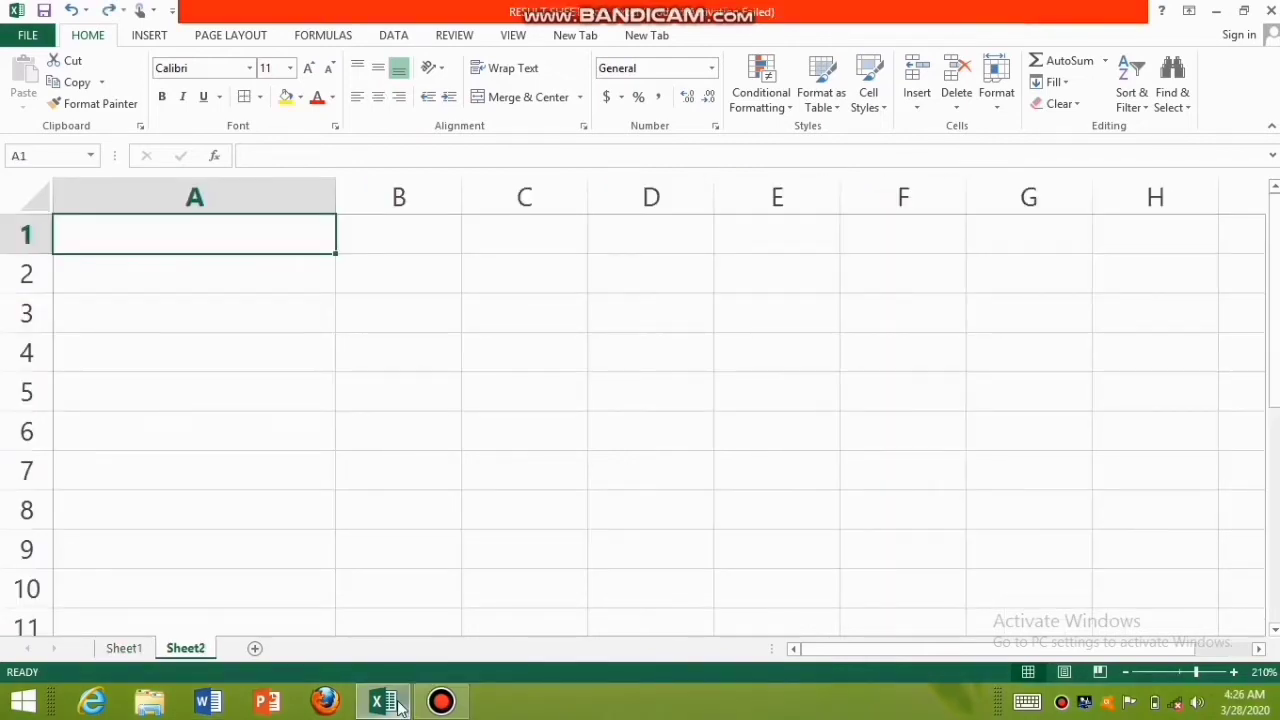
- List the function names count, countblank, percentage, now and today in cells A1 to A5 of Sheet2
{"action": "type", "text": "count"}
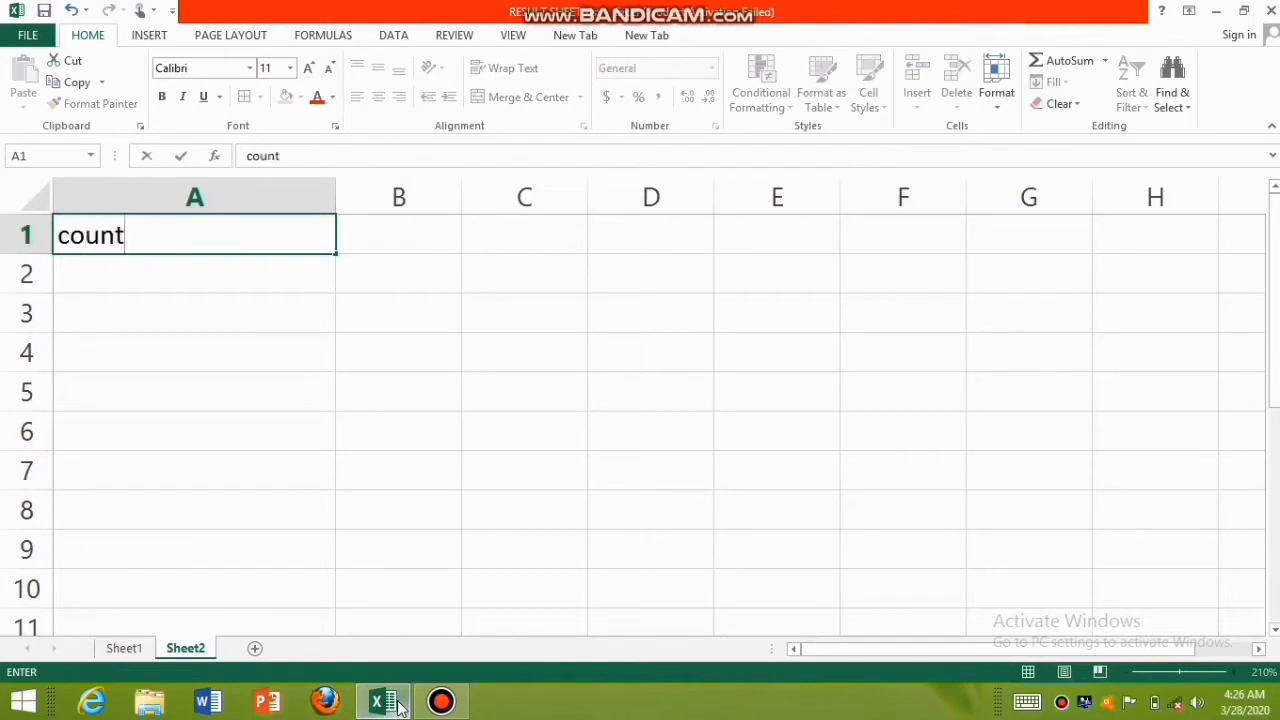
{"action": "key", "text": "Return"}
{"action": "type", "text": "count"}
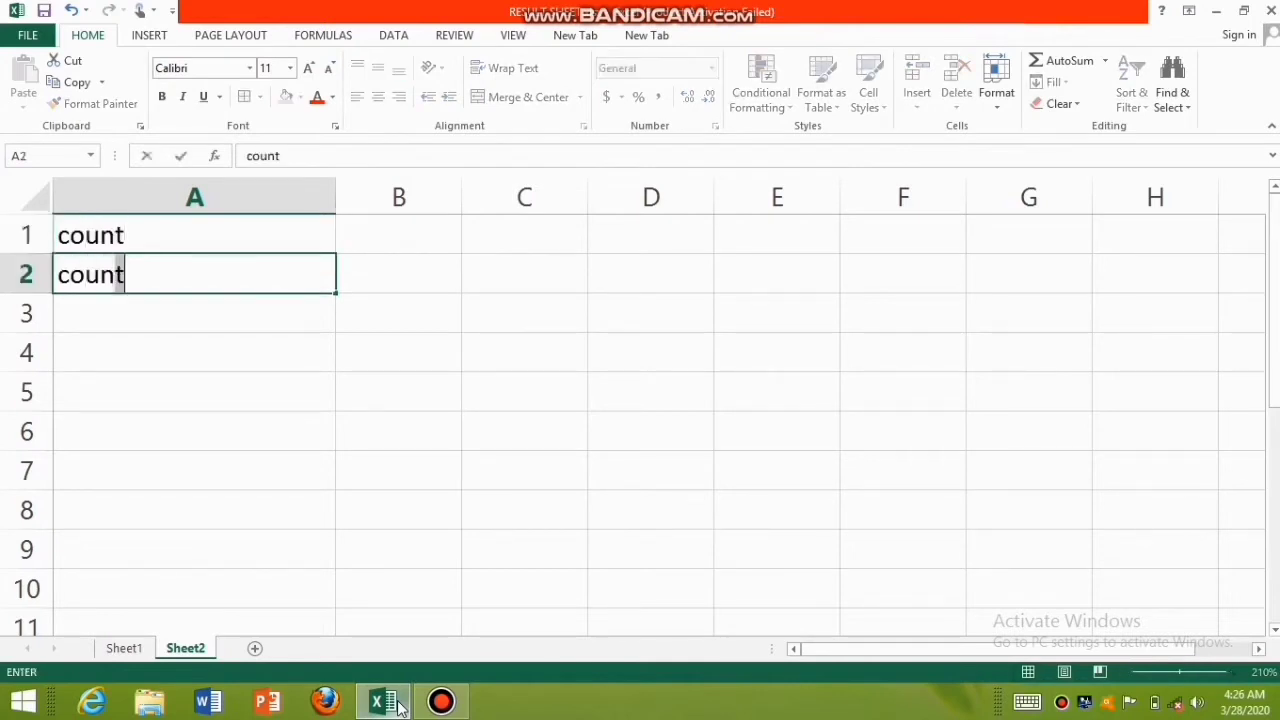
{"action": "type", "text": "blan"}
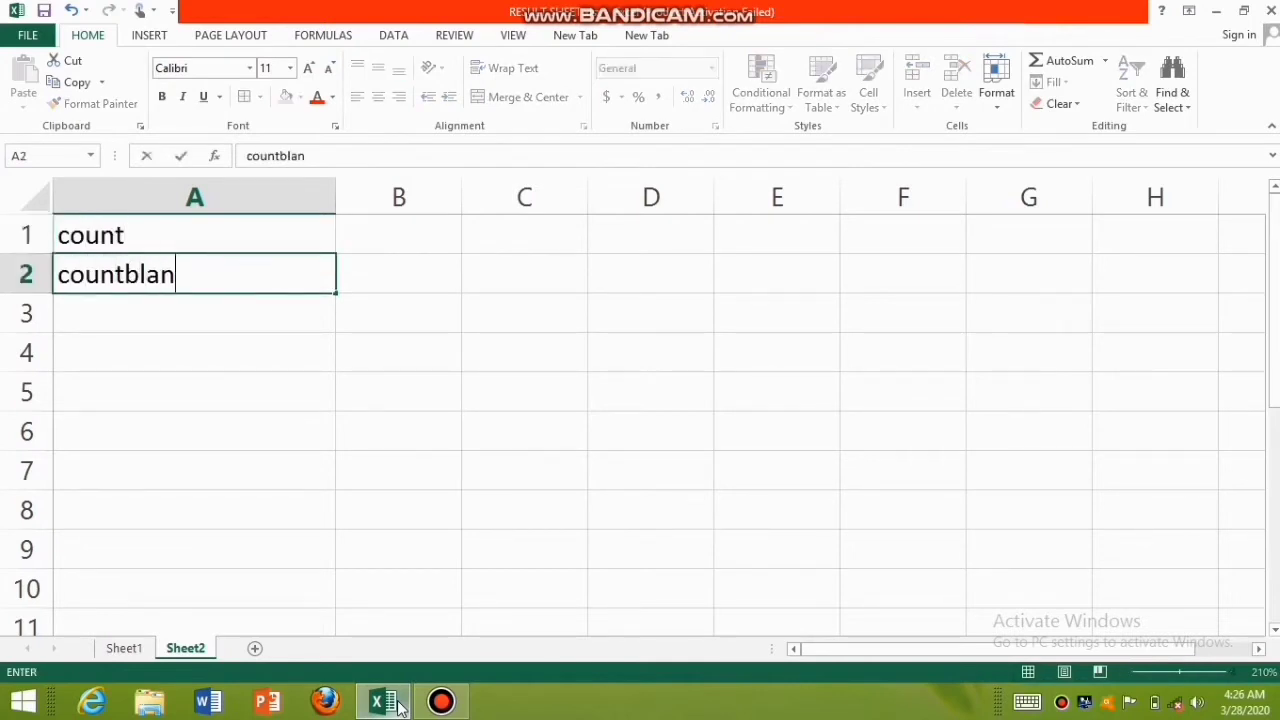
{"action": "type", "text": "k"}
{"action": "key", "text": "Return"}
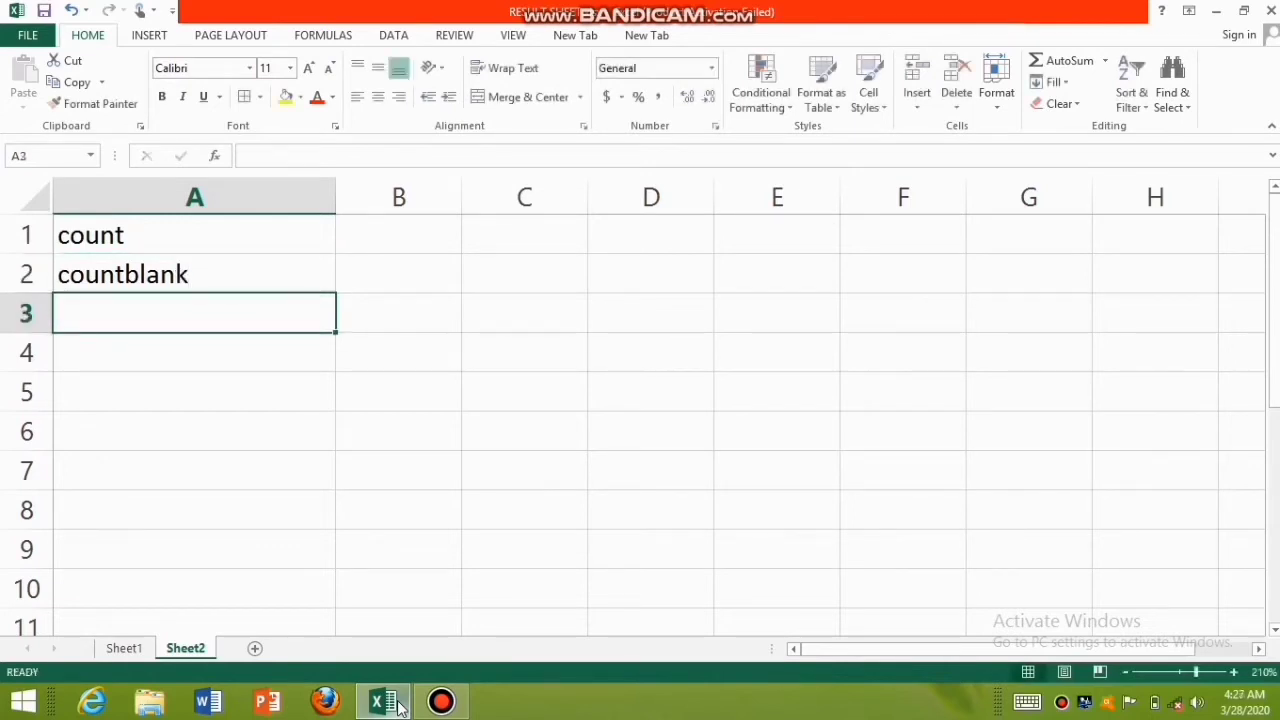
{"action": "type", "text": "perc"}
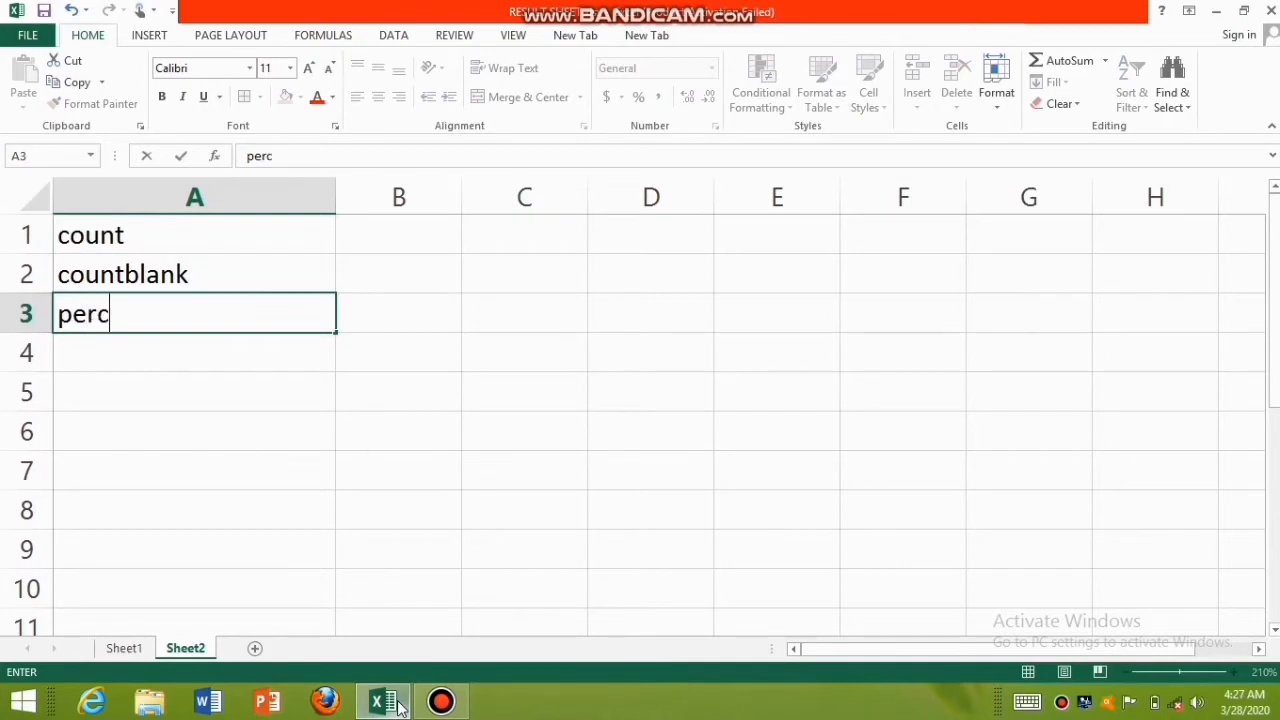
{"action": "type", "text": "entage"}
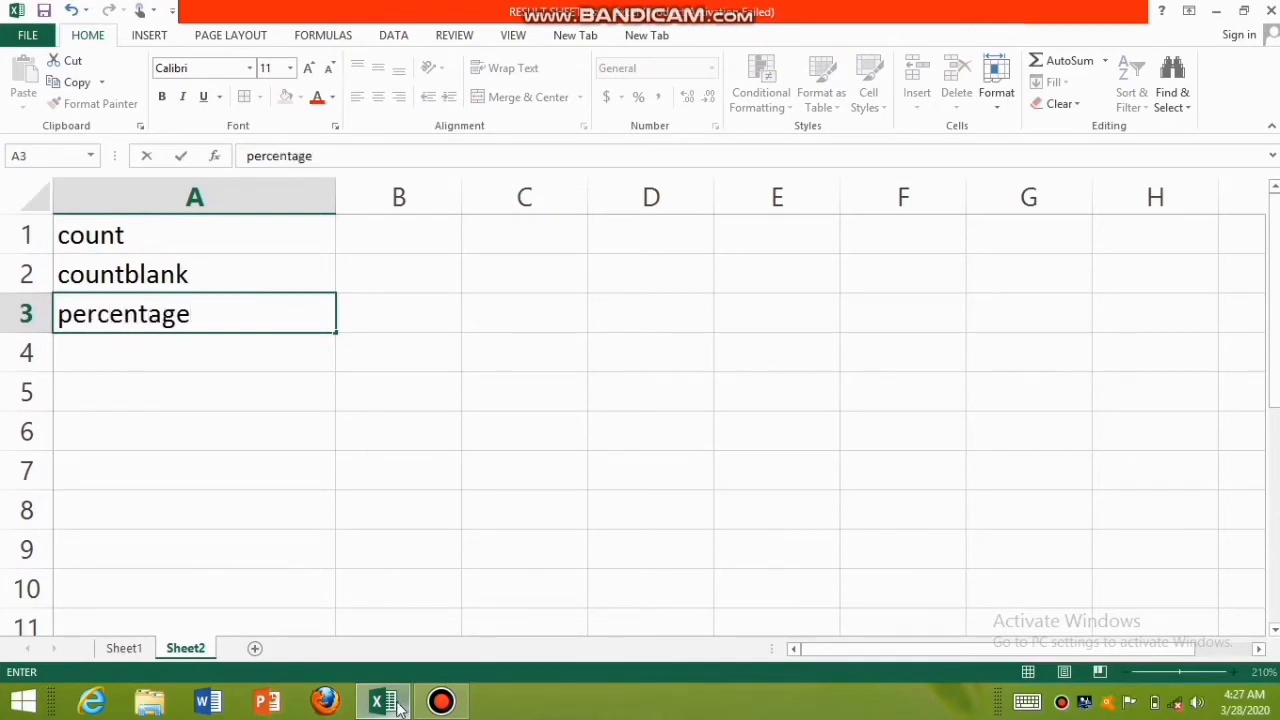
{"action": "key", "text": "Return"}
{"action": "type", "text": "now"}
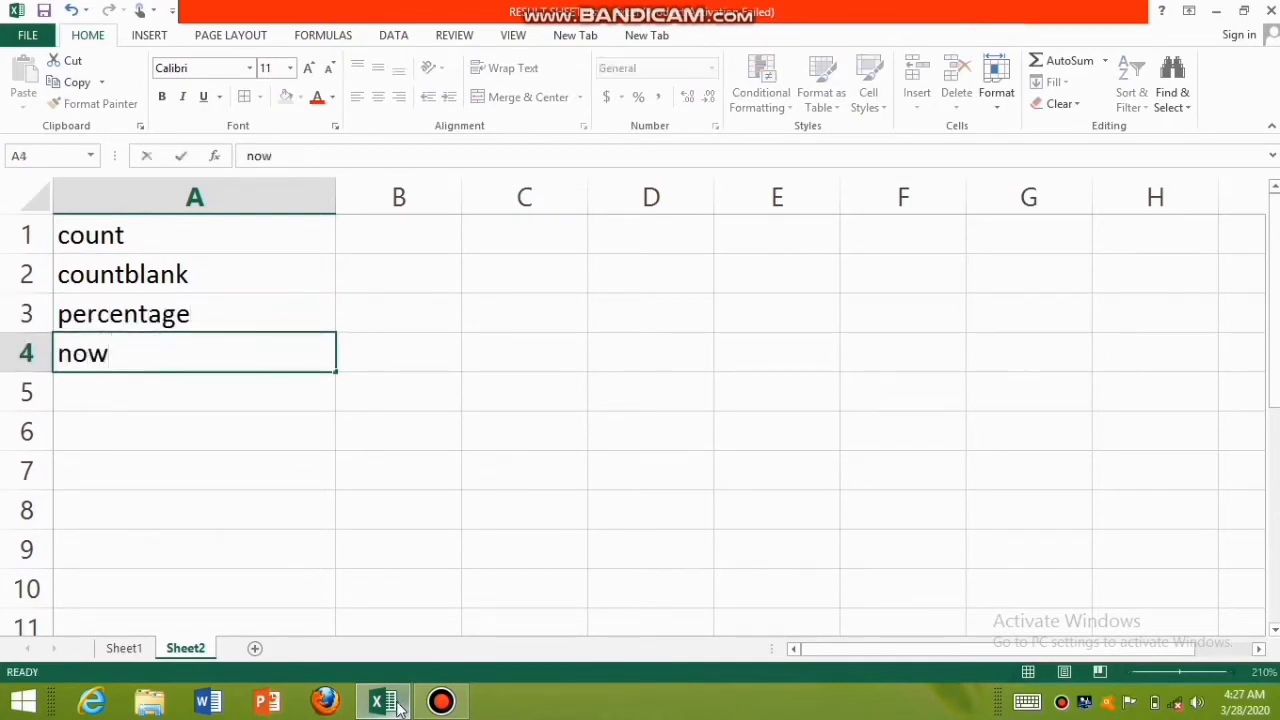
{"action": "key", "text": "Return"}
{"action": "type", "text": "toda"}
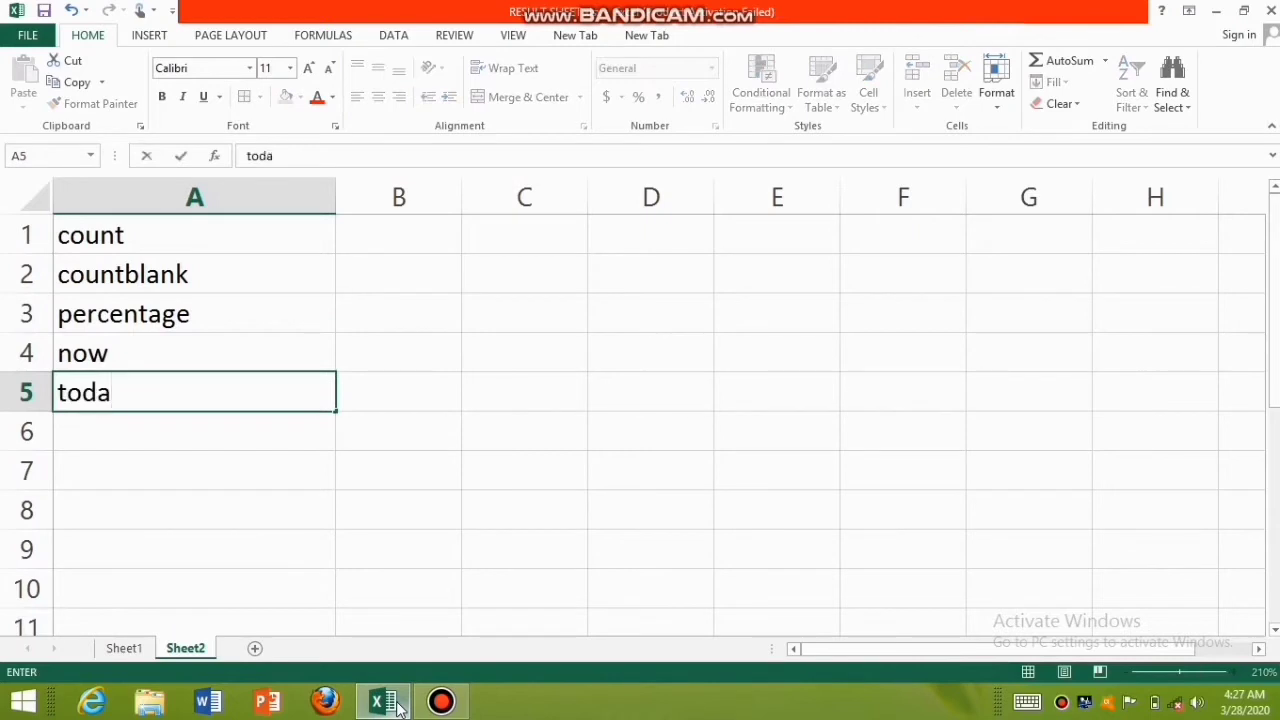
{"action": "type", "text": "y"}
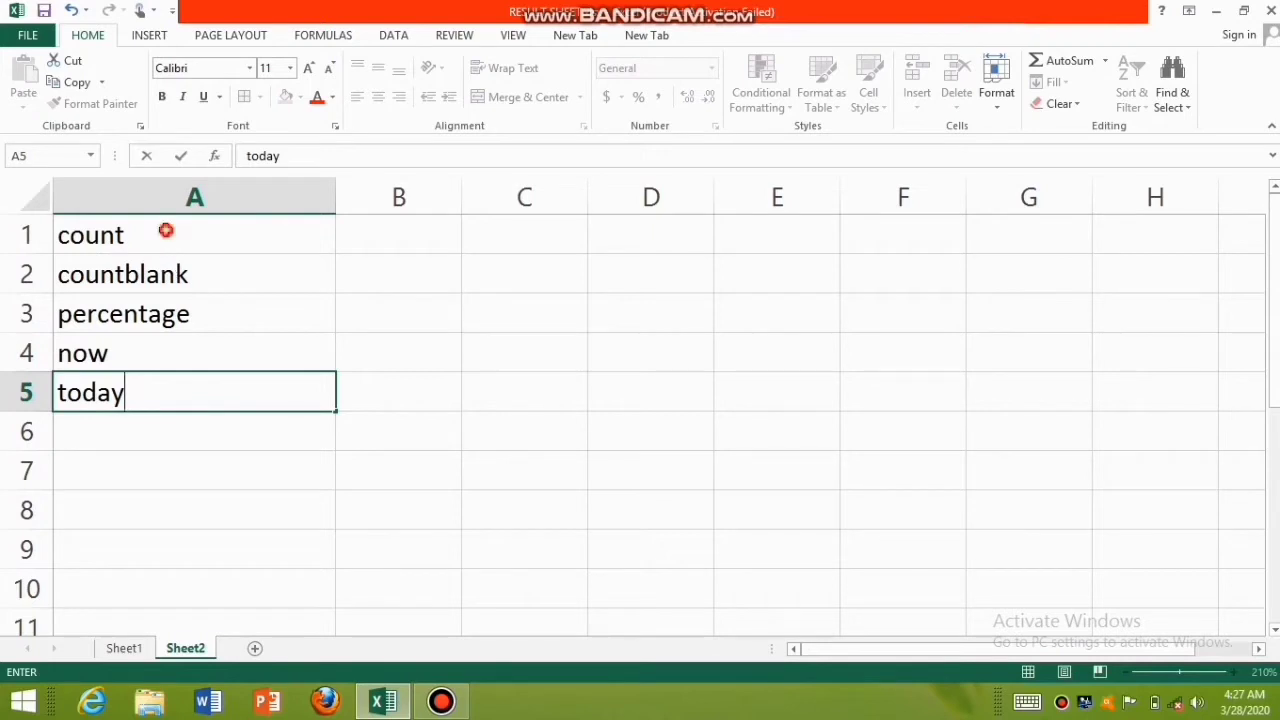
- Give the function name cells A1:A5 a yellow fill and borders around every cell
{"action": "left_click_drag", "start_coordinate": [166, 231], "coordinate": [185, 375]}
{"action": "left_click", "coordinate": [286, 96]}
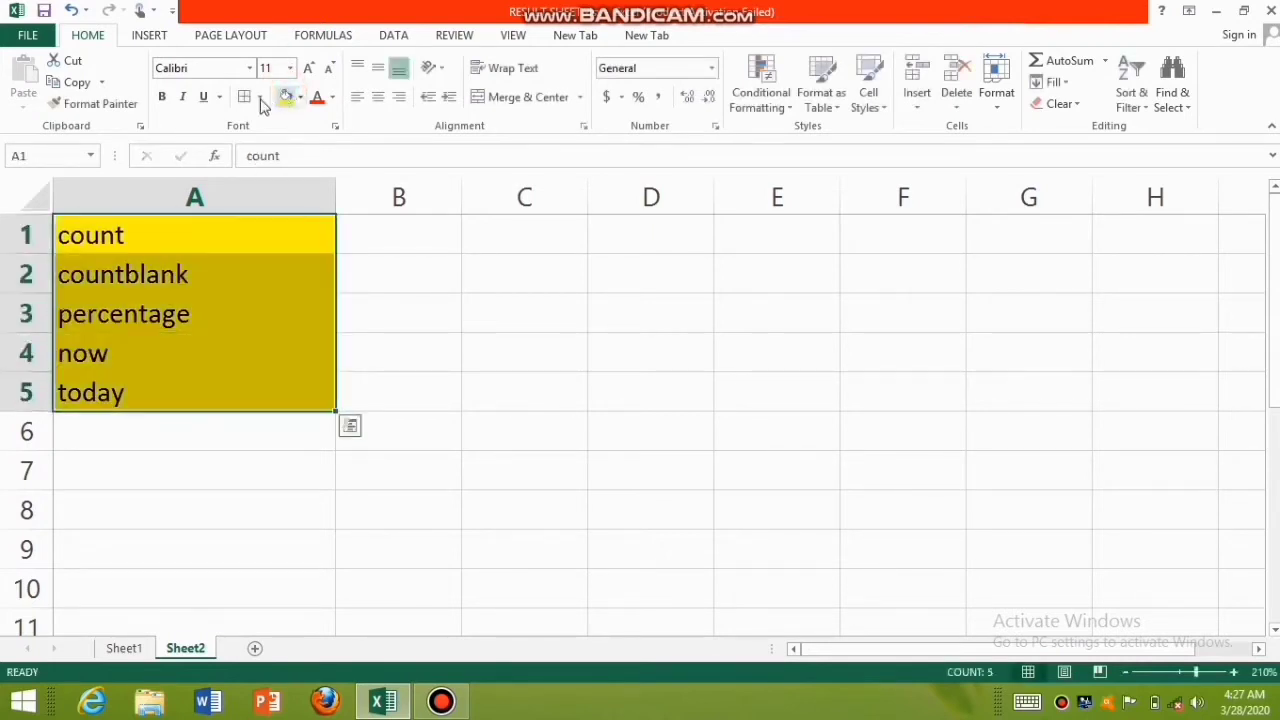
{"action": "left_click", "coordinate": [255, 100]}
{"action": "left_click", "coordinate": [369, 263]}
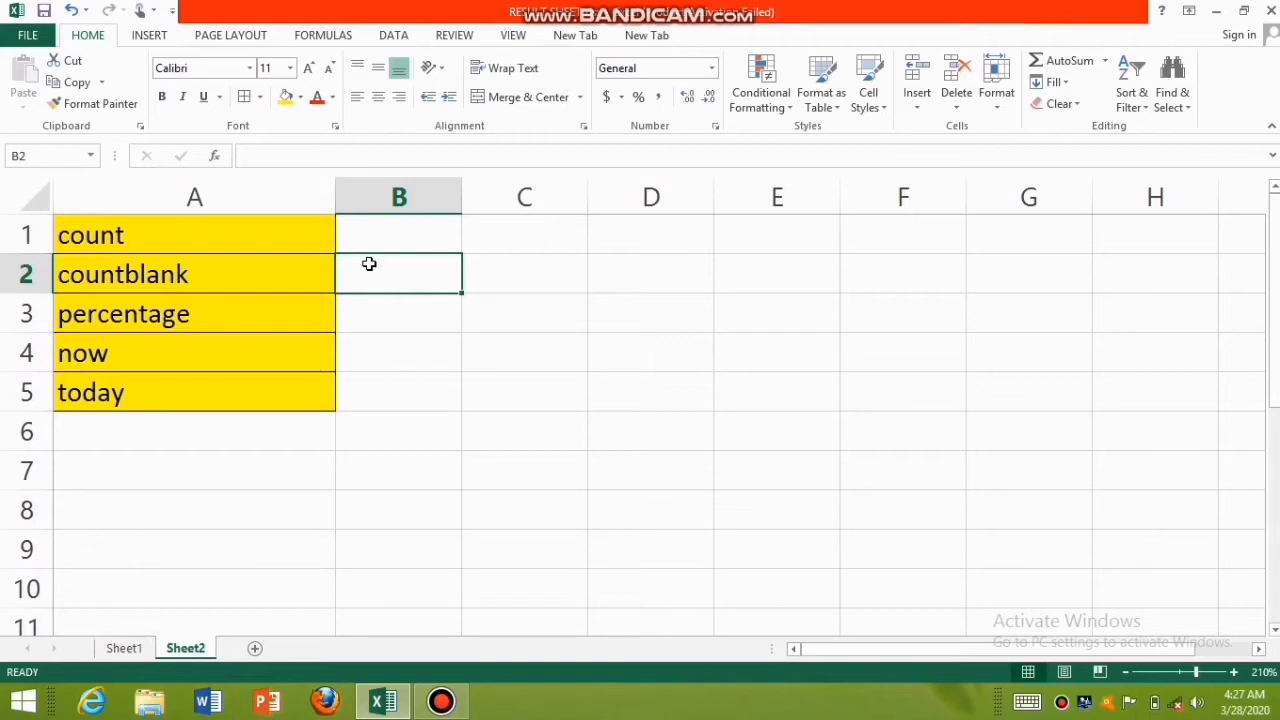
{"action": "left_click", "coordinate": [548, 290]}
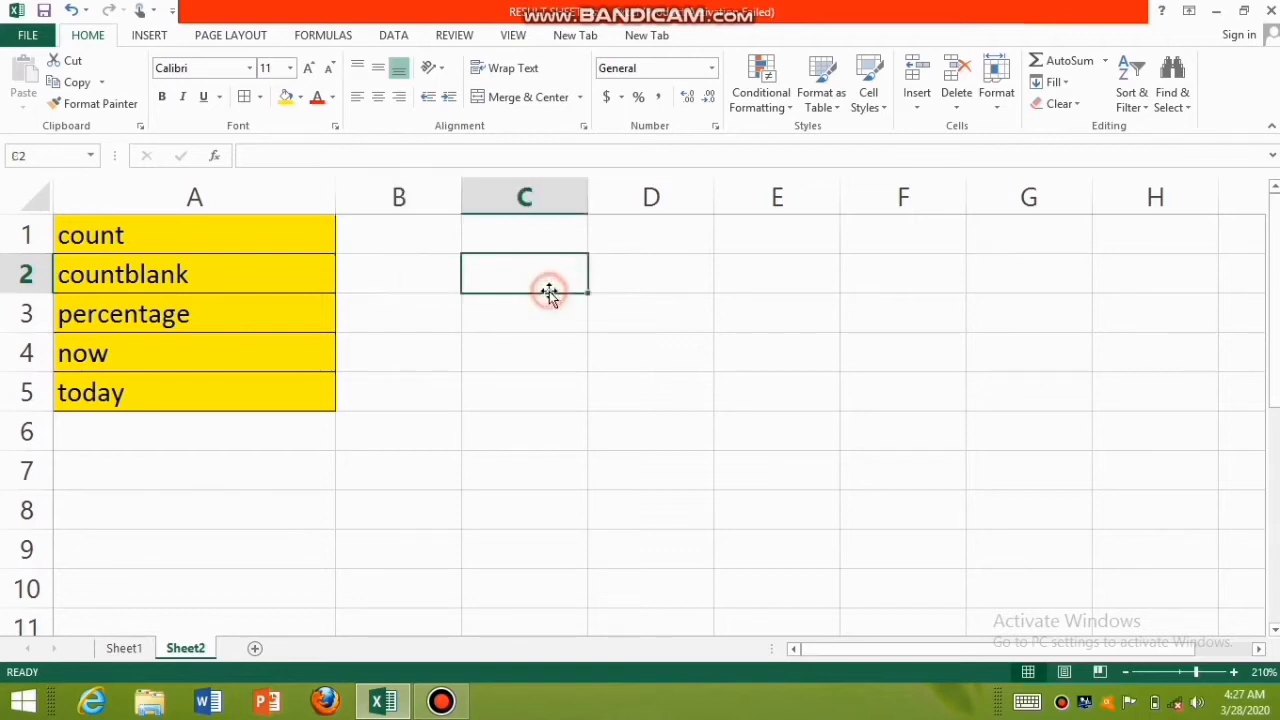
{"action": "left_click", "coordinate": [538, 241]}
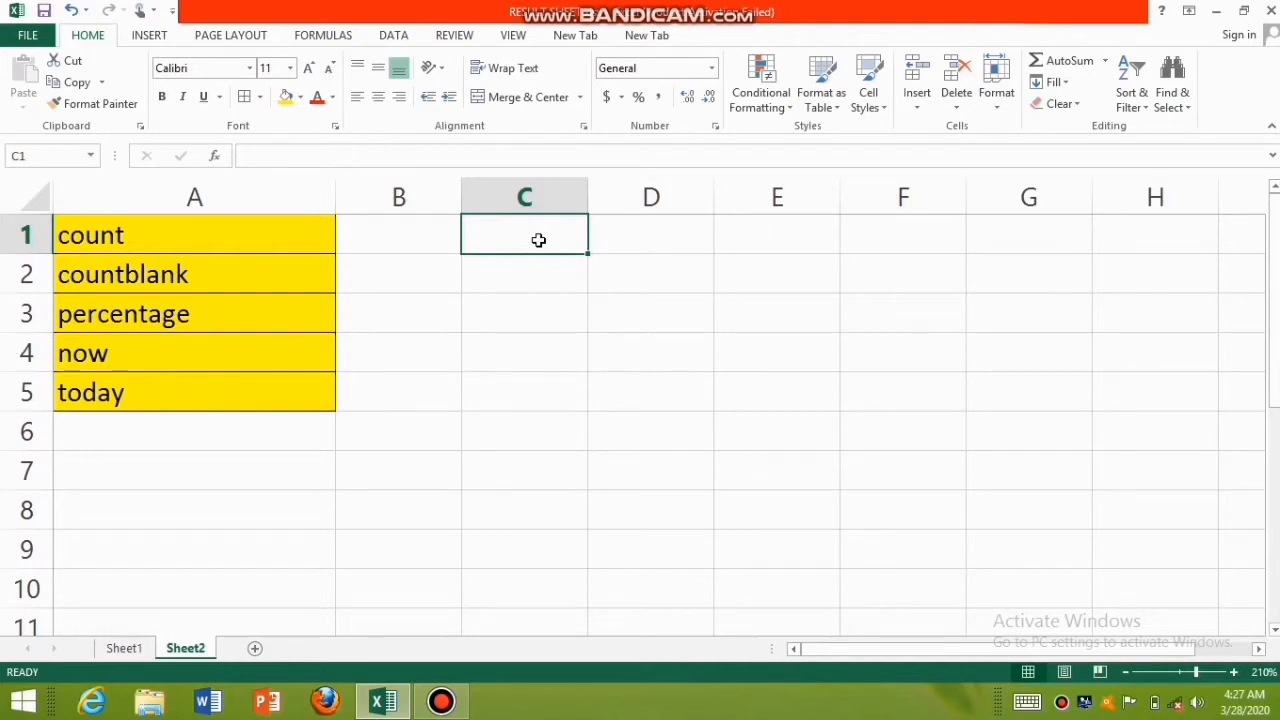
{"action": "left_click_drag", "start_coordinate": [538, 240], "coordinate": [926, 249]}
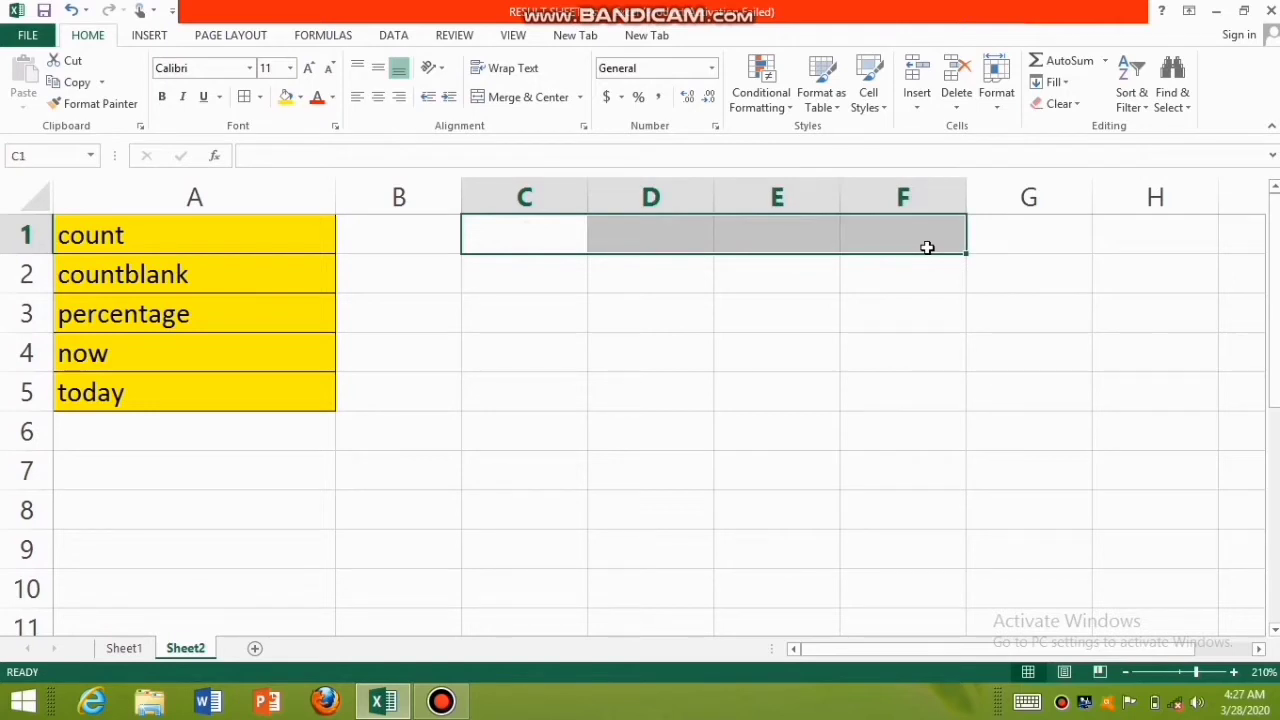
{"action": "left_click", "coordinate": [511, 245]}
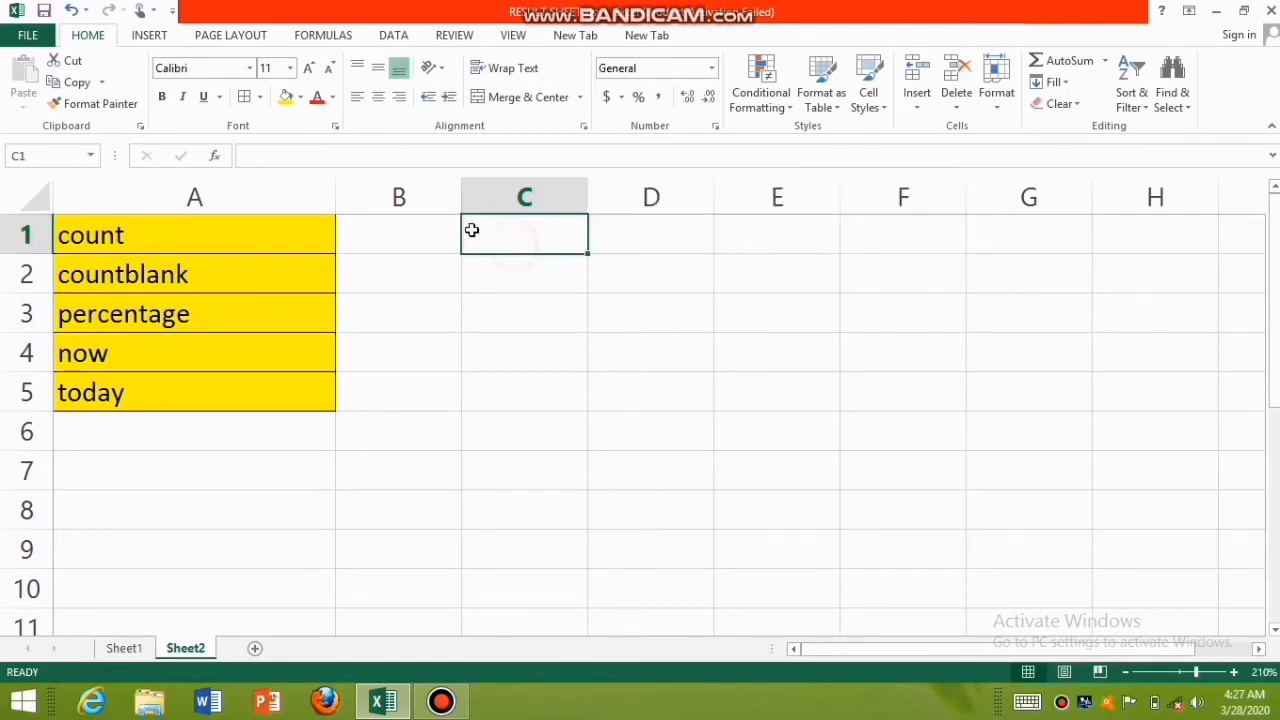
{"action": "left_click_drag", "start_coordinate": [440, 234], "coordinate": [995, 525]}
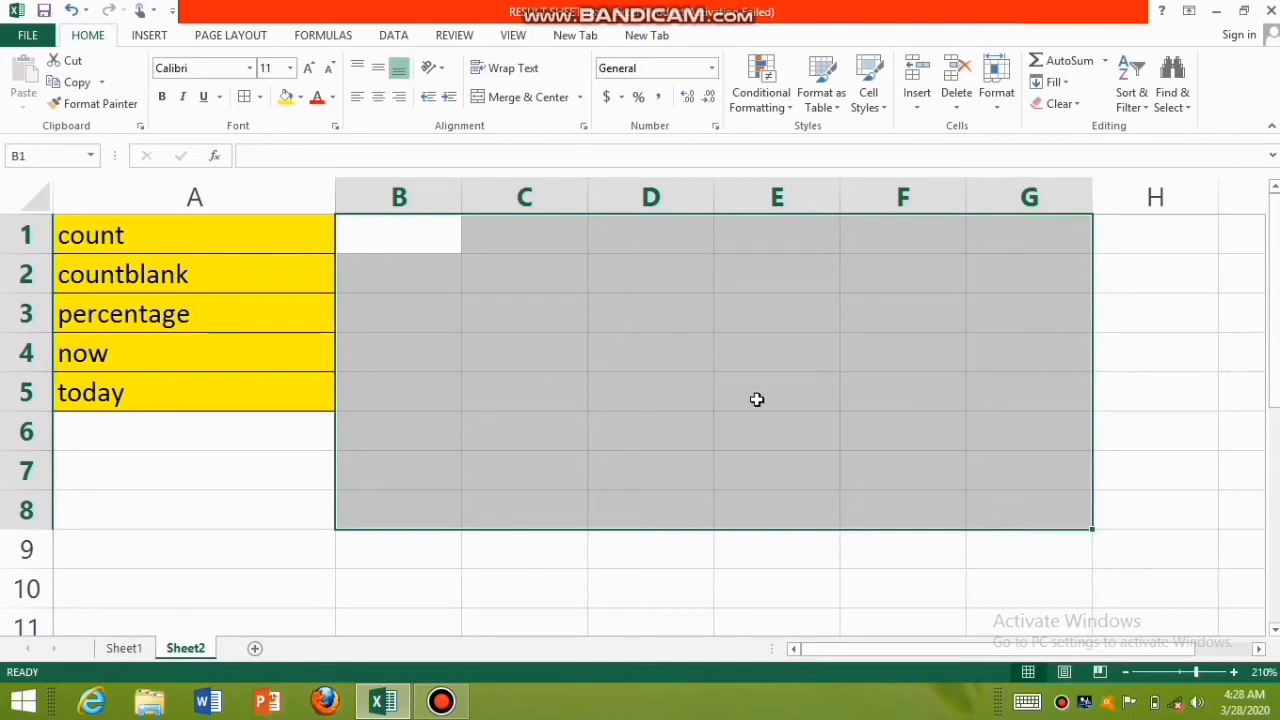
{"action": "left_click", "coordinate": [601, 279]}
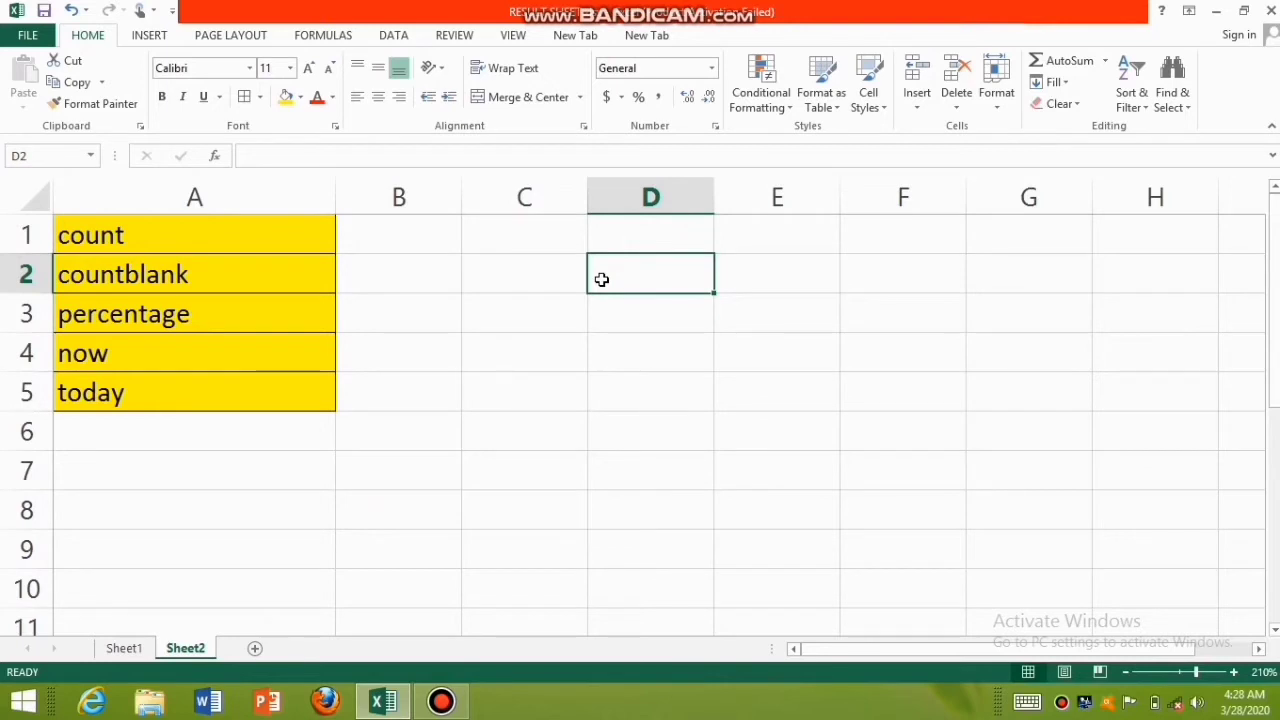
- Enter the sample numbers 23, 44, 56 and 67 in cells C1 to F1
{"action": "left_click", "coordinate": [537, 238]}
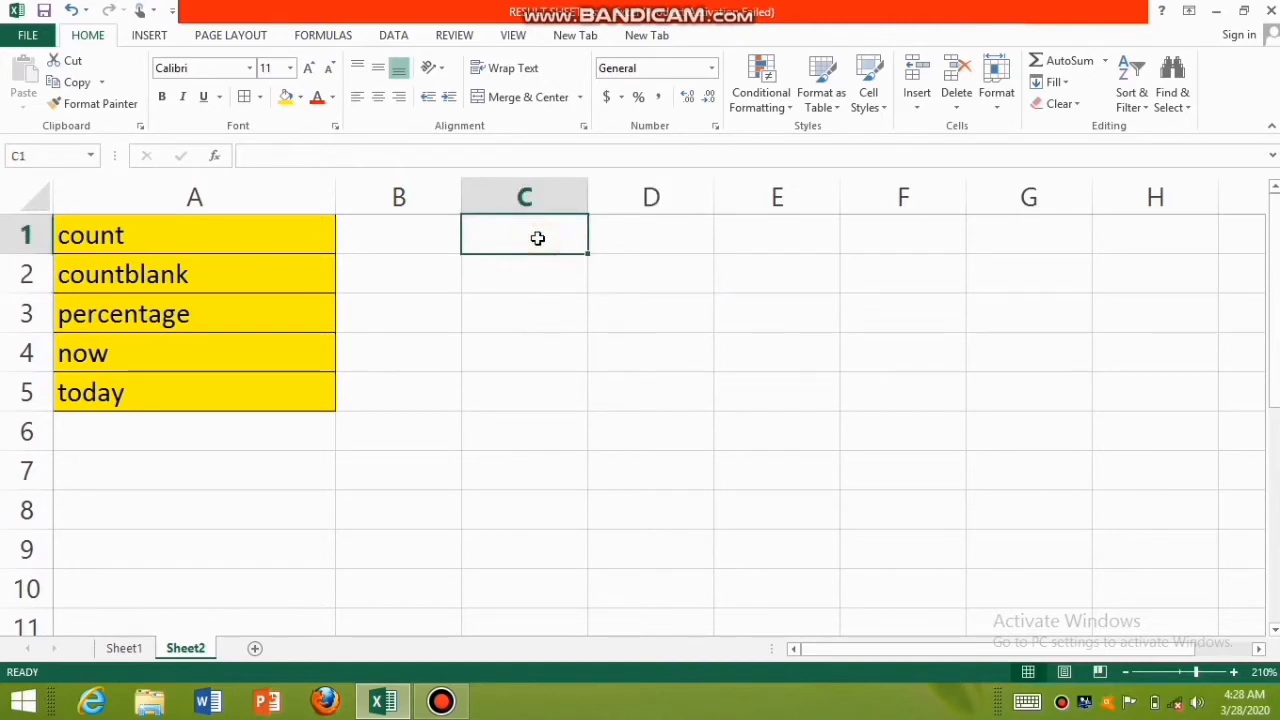
{"action": "type", "text": "23"}
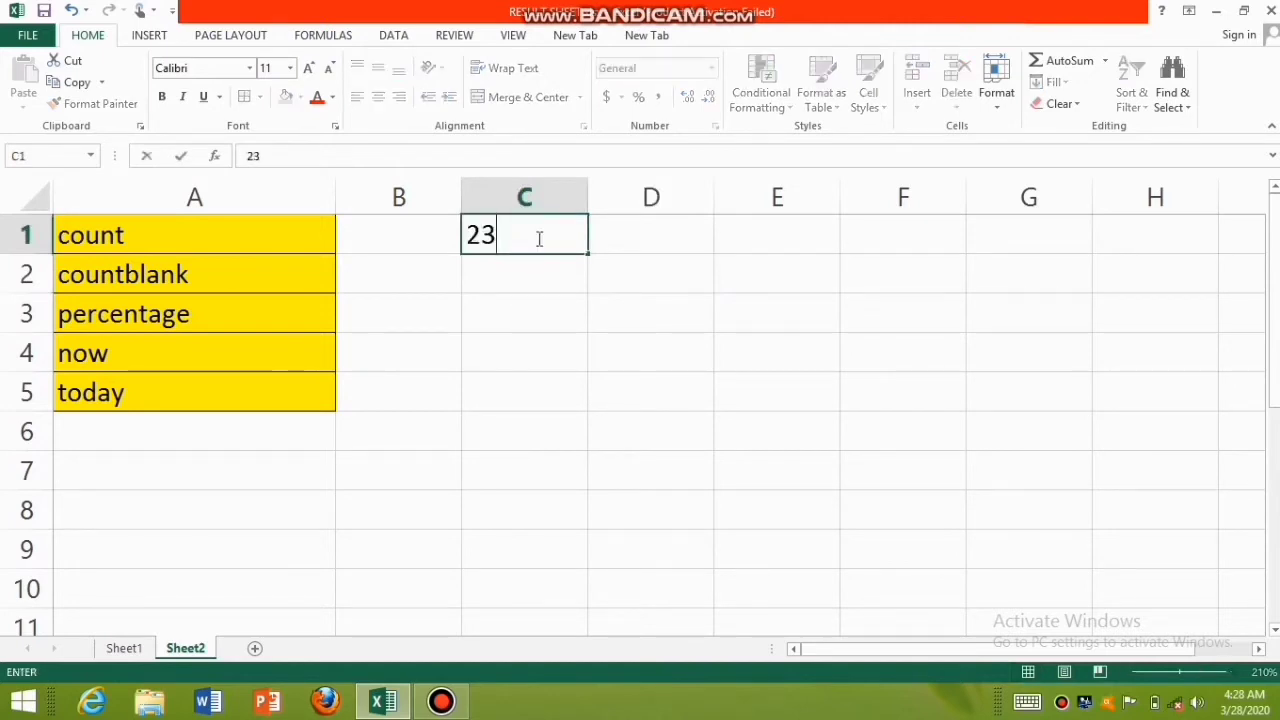
{"action": "key", "text": "Tab"}
{"action": "type", "text": "44"}
{"action": "key", "text": "Tab"}
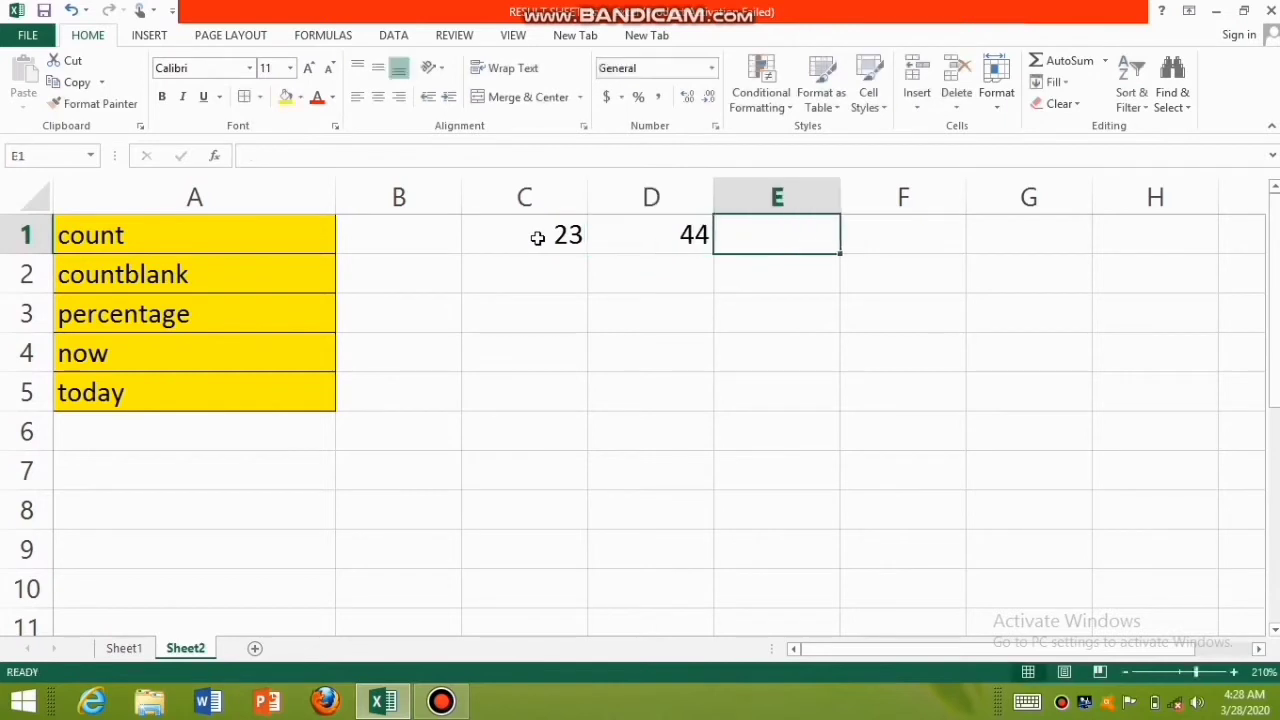
{"action": "type", "text": "56"}
{"action": "key", "text": "Tab"}
{"action": "type", "text": "67"}
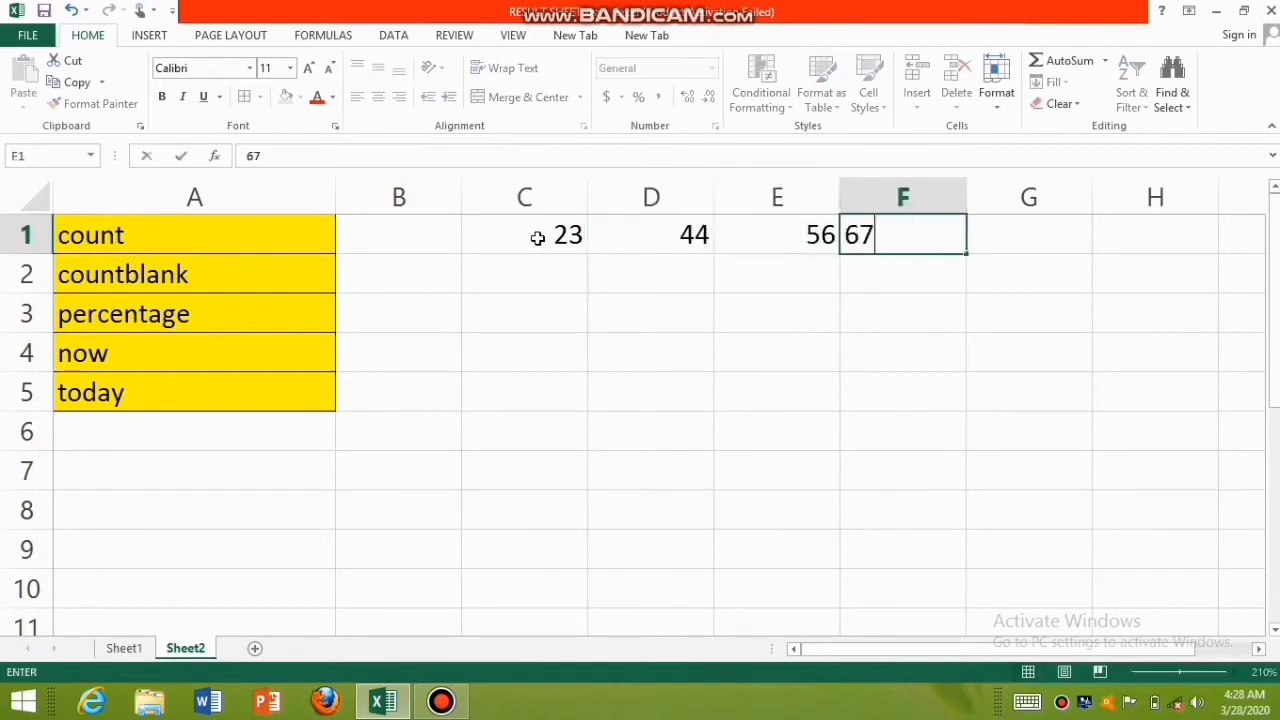
{"action": "key", "text": "Tab"}
- Enter 65 in both cell G2 and cell G1
{"action": "key", "text": "Down"}
{"action": "type", "text": "65"}
{"action": "key", "text": "Left"}
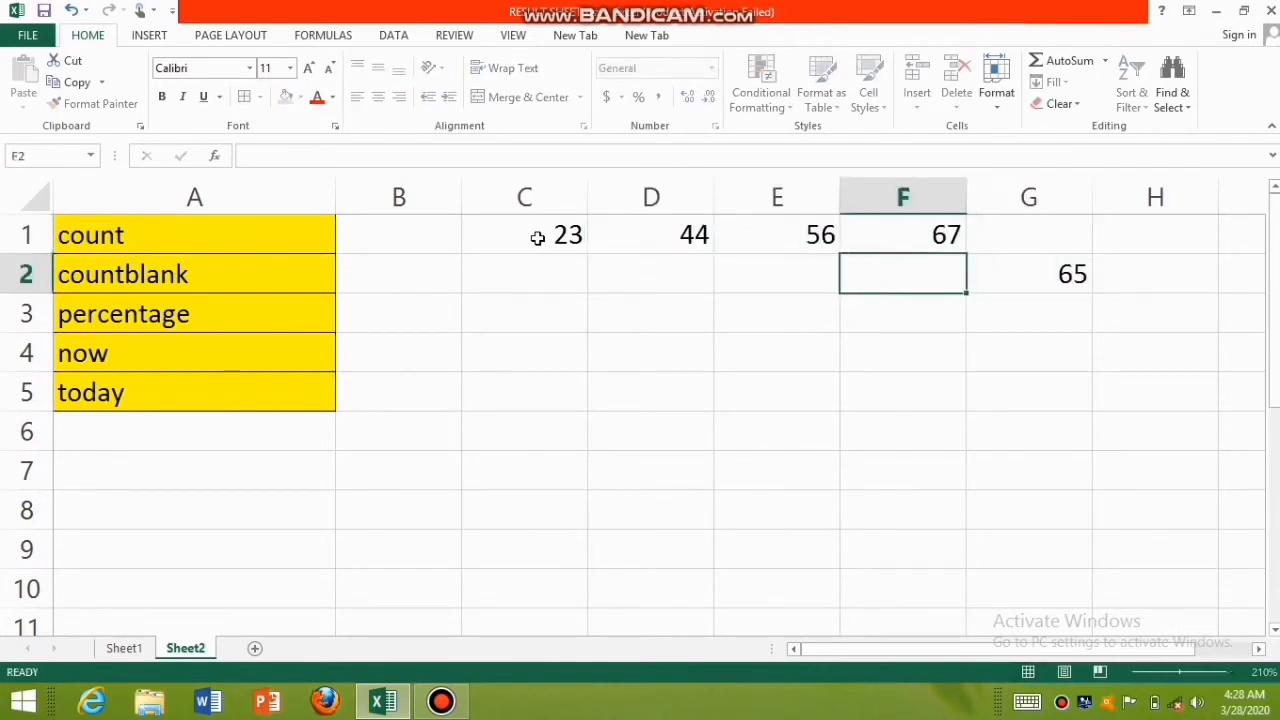
{"action": "key", "text": "Right"}
{"action": "key", "text": "Right"}
{"action": "key", "text": "Up"}
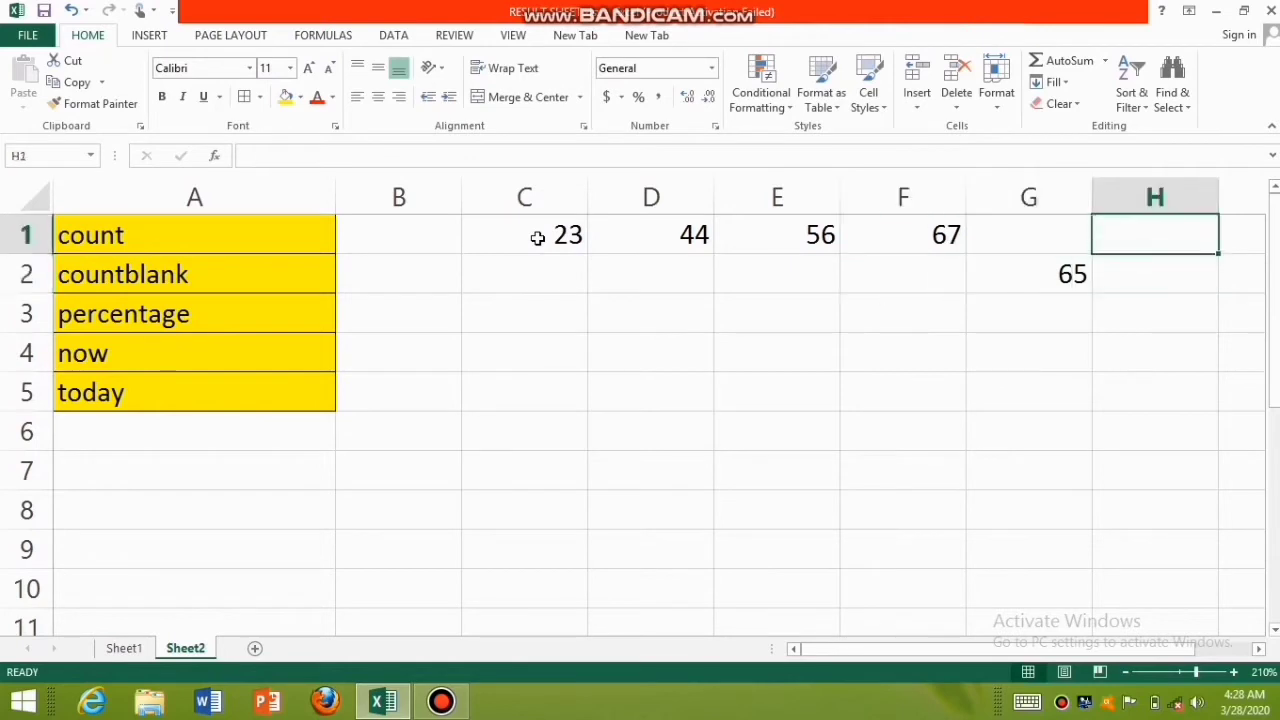
{"action": "key", "text": "Left"}
{"action": "type", "text": "65"}
{"action": "key", "text": "Return"}
- Enter 54 in F2 and 43 in C2, leaving D2 and E2 empty, and select the number range C1:G2
{"action": "key", "text": "Left"}
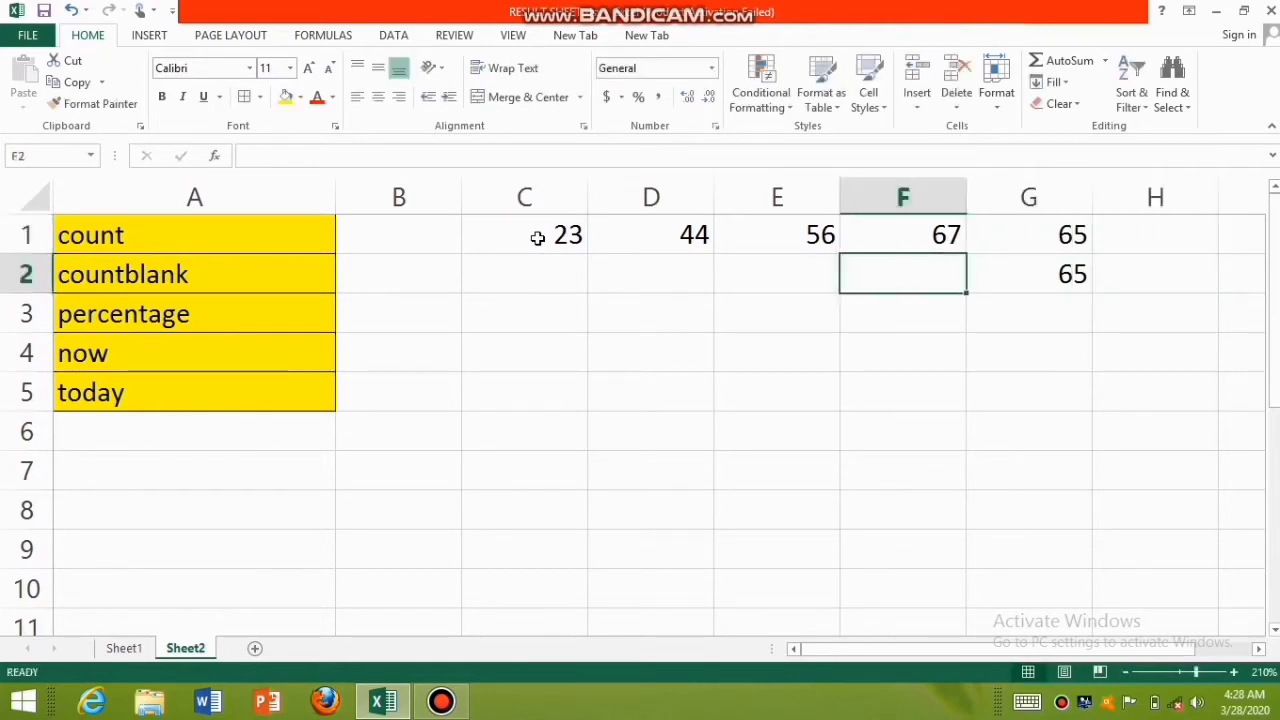
{"action": "type", "text": "54"}
{"action": "key", "text": "Return"}
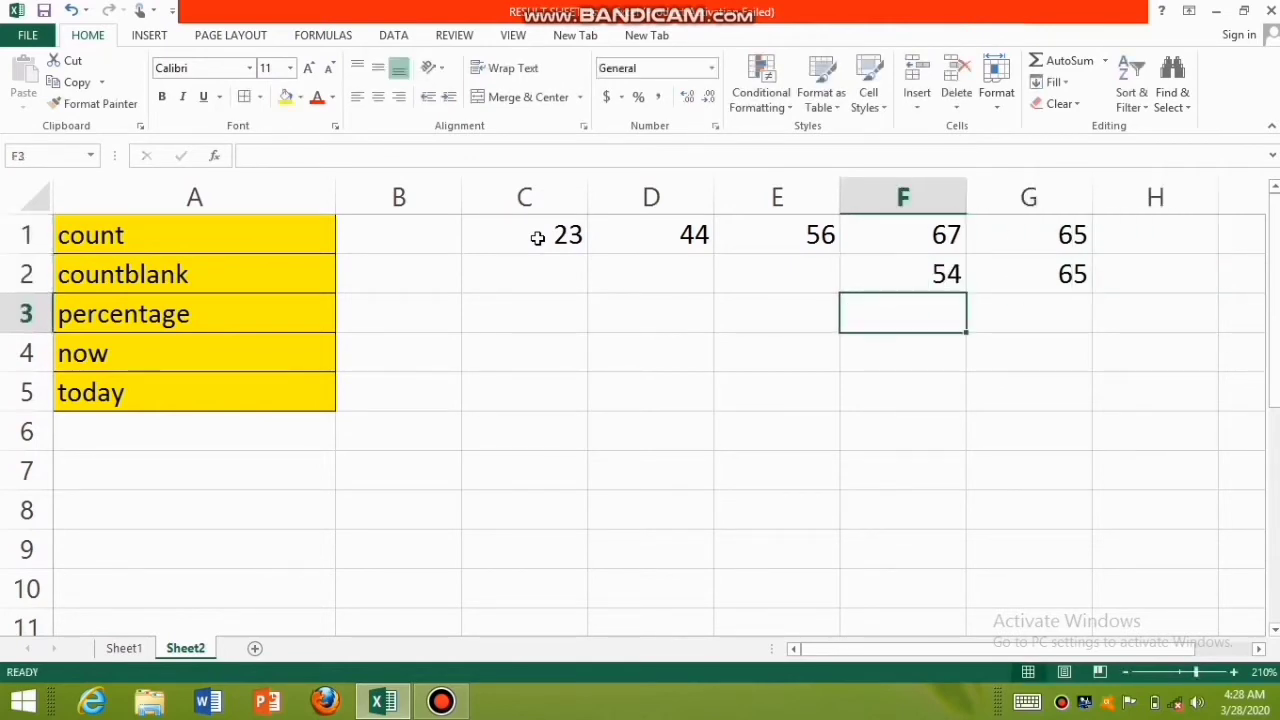
{"action": "key", "text": "Left"}
{"action": "type", "text": "4"}
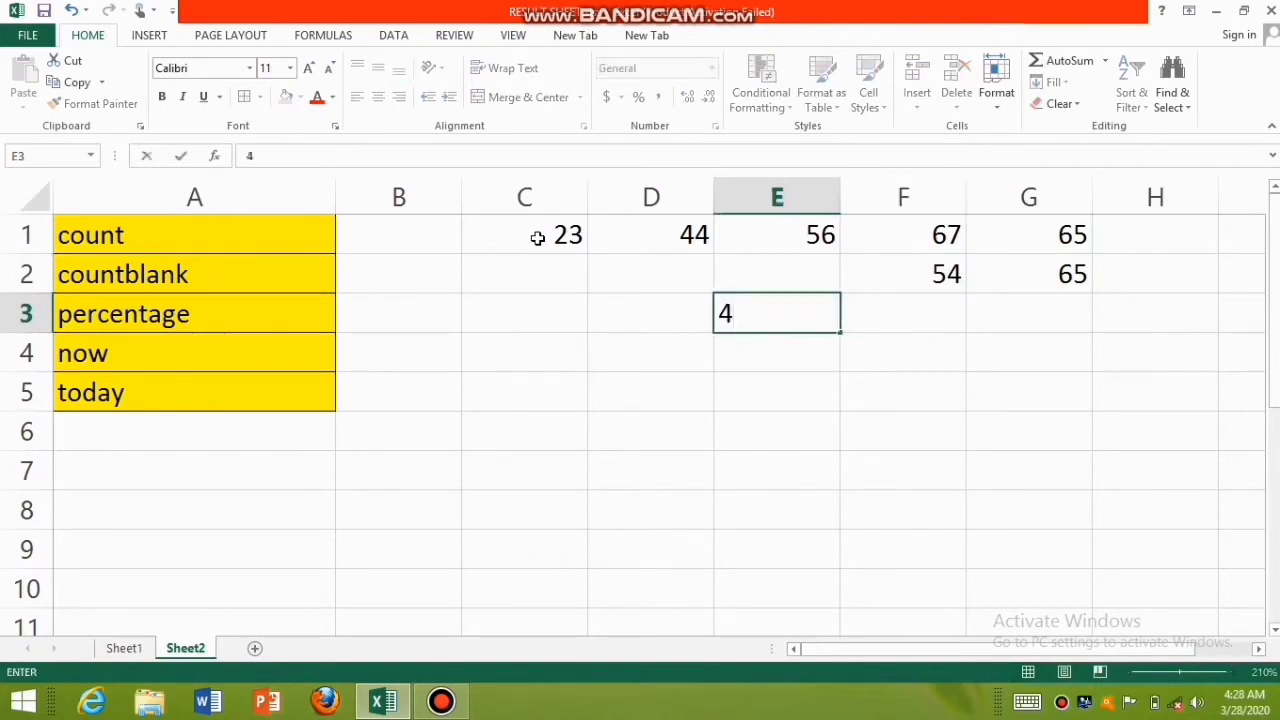
{"action": "key", "text": "BackSpace"}
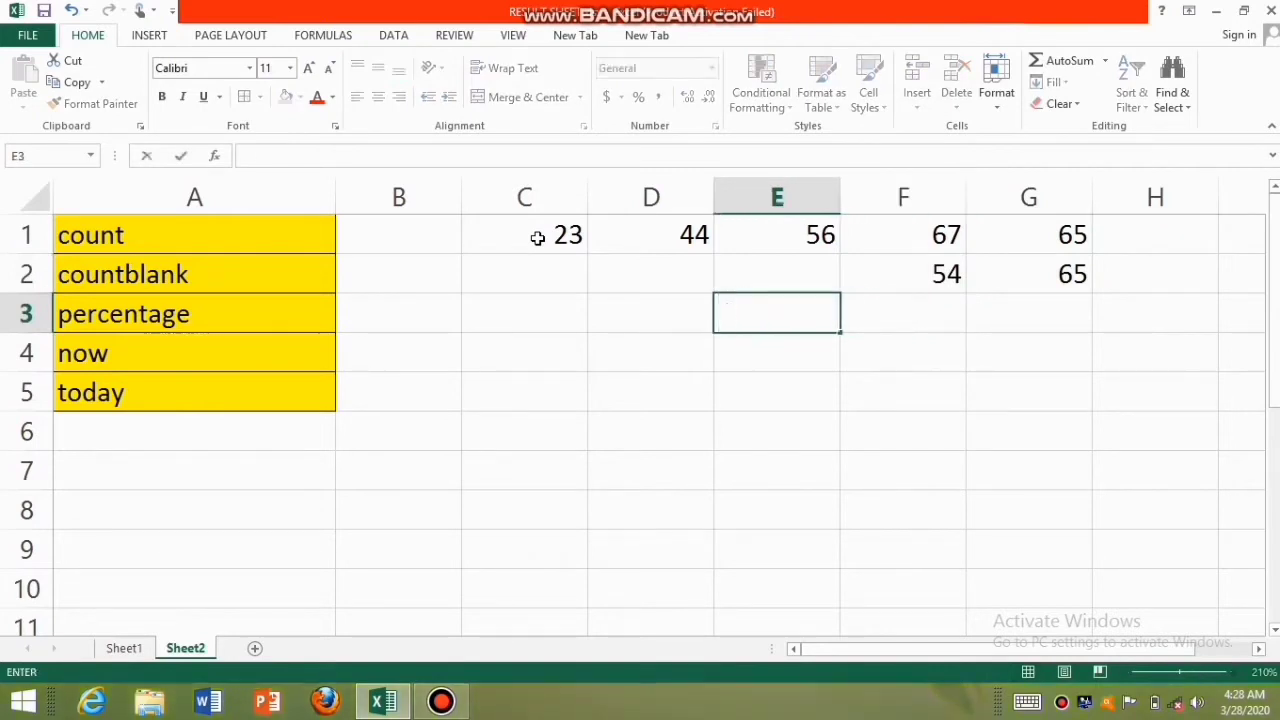
{"action": "key", "text": "Up"}
{"action": "key", "text": "Left"}
{"action": "key", "text": "Left"}
{"action": "type", "text": "435"}
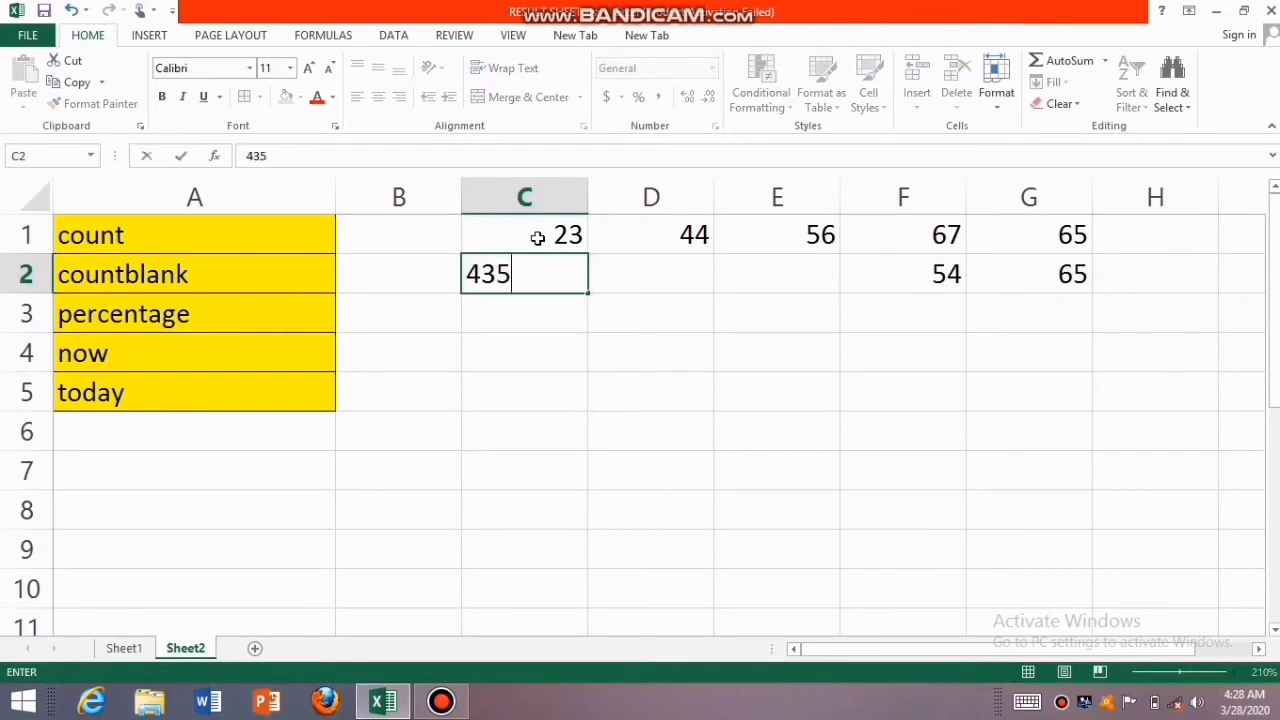
{"action": "key", "text": "BackSpace"}
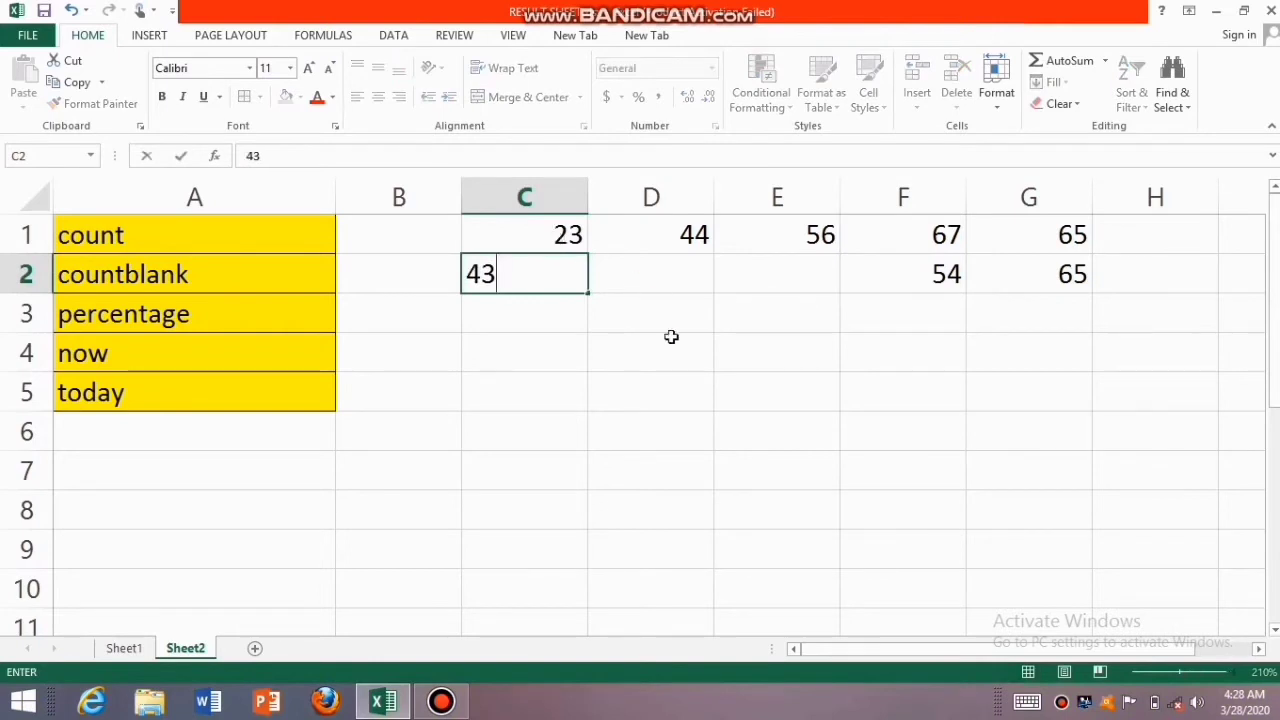
{"action": "left_click", "coordinate": [671, 337]}
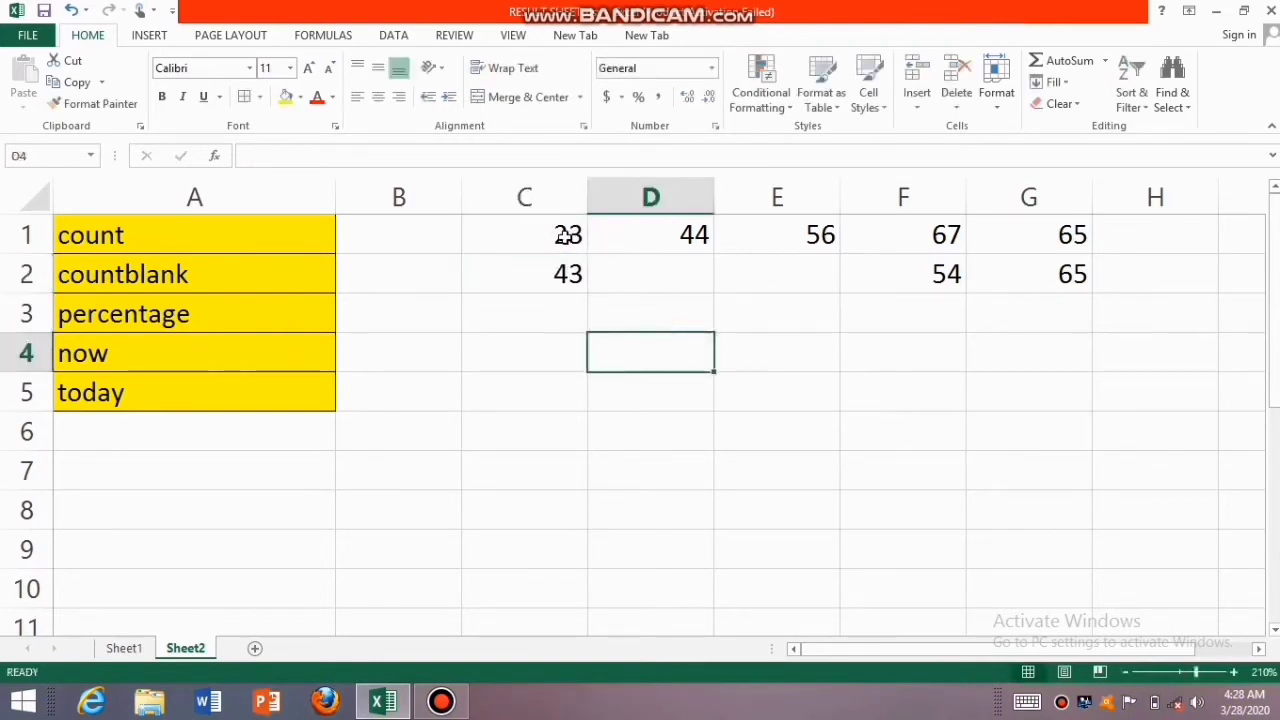
{"action": "left_click_drag", "start_coordinate": [571, 234], "coordinate": [1023, 270]}
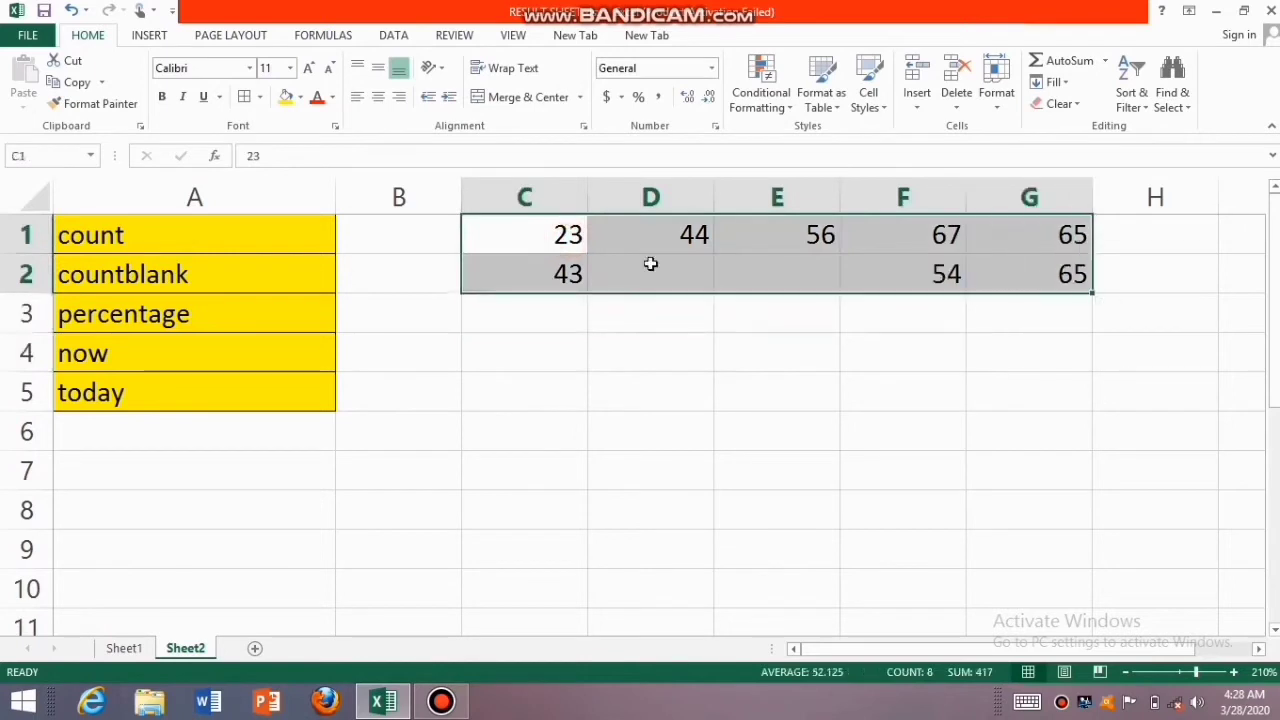
- Center the numbers in C1:G2 and enter the formula =COUNT(C1:G1) in cell B1
{"action": "left_click", "coordinate": [376, 99]}
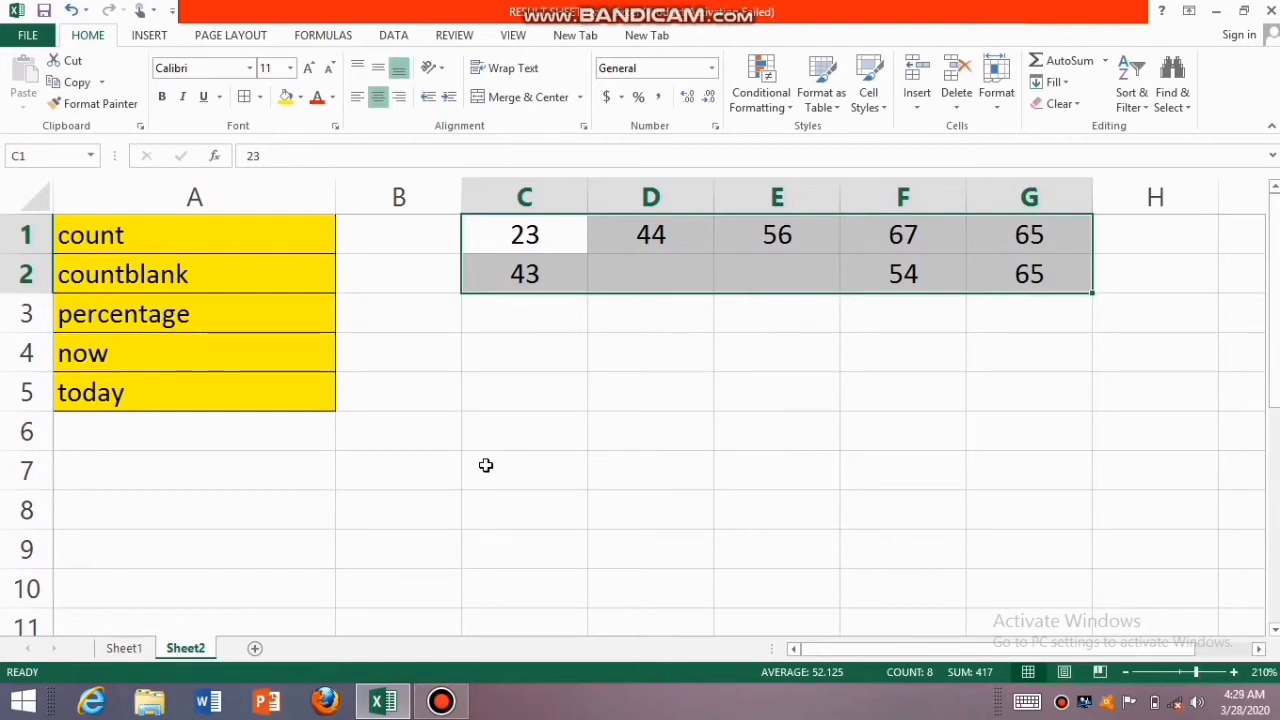
{"action": "left_click", "coordinate": [395, 235]}
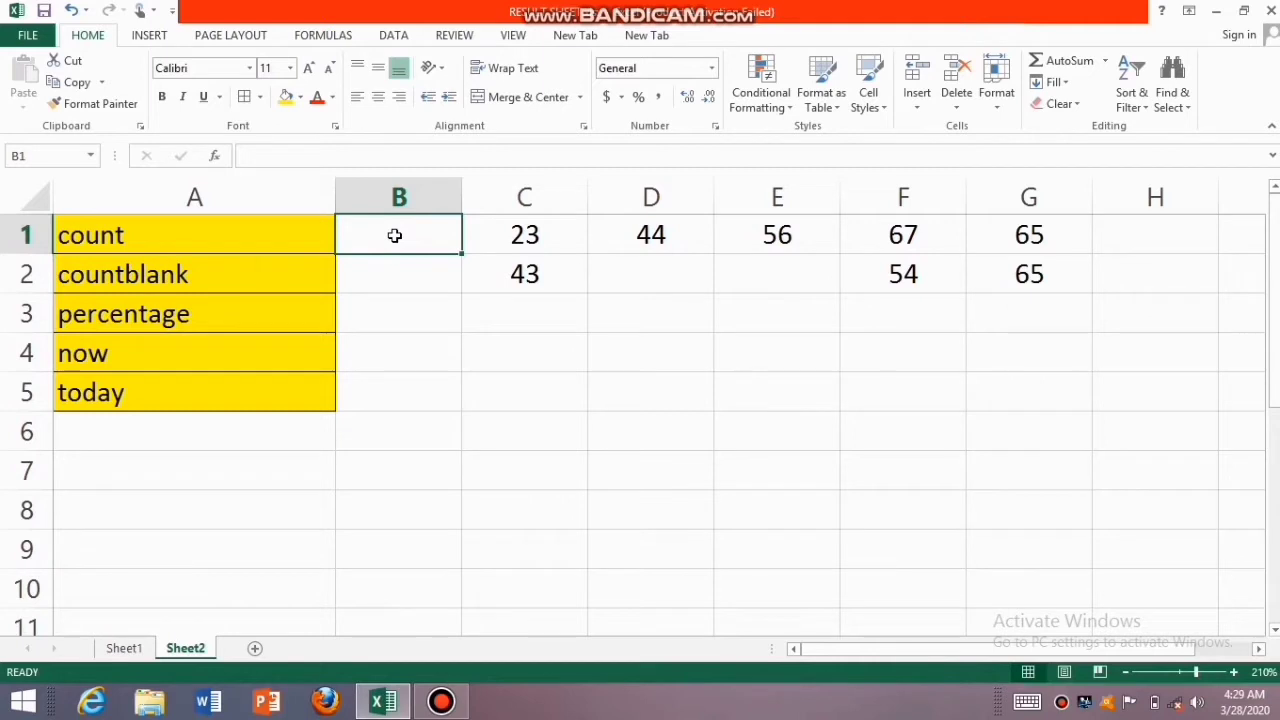
{"action": "type", "text": "="}
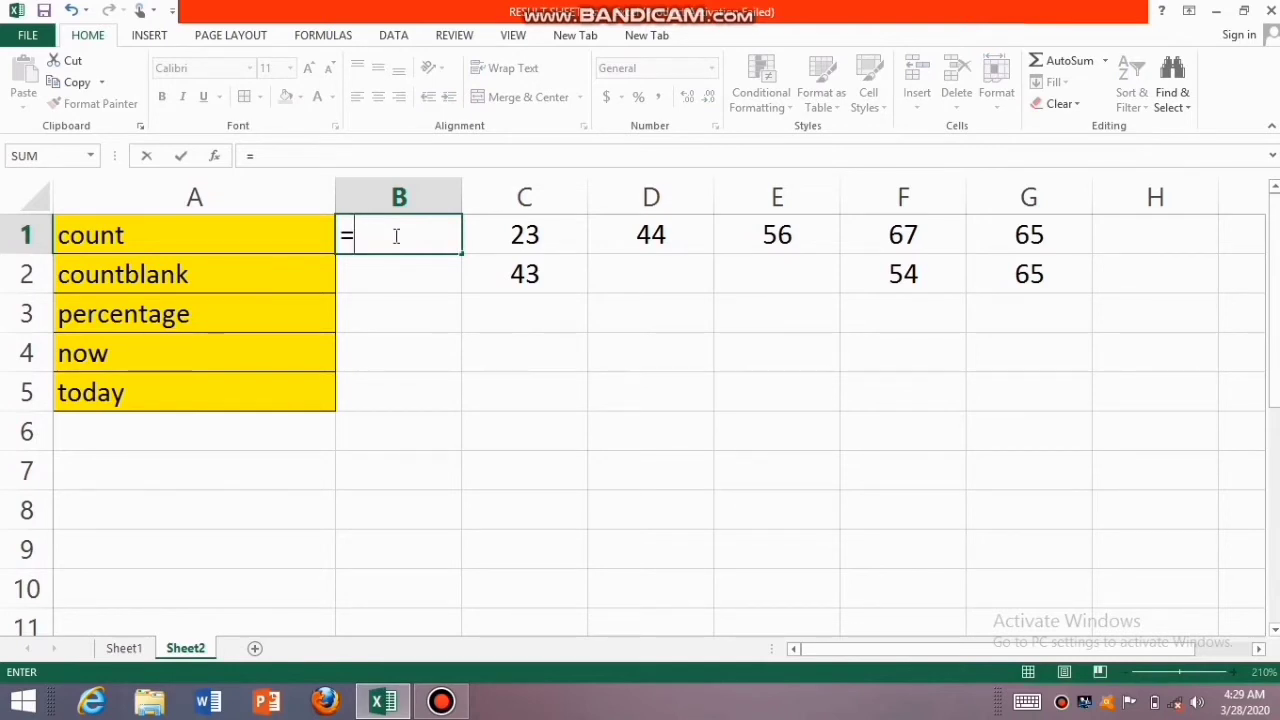
{"action": "type", "text": "cou"}
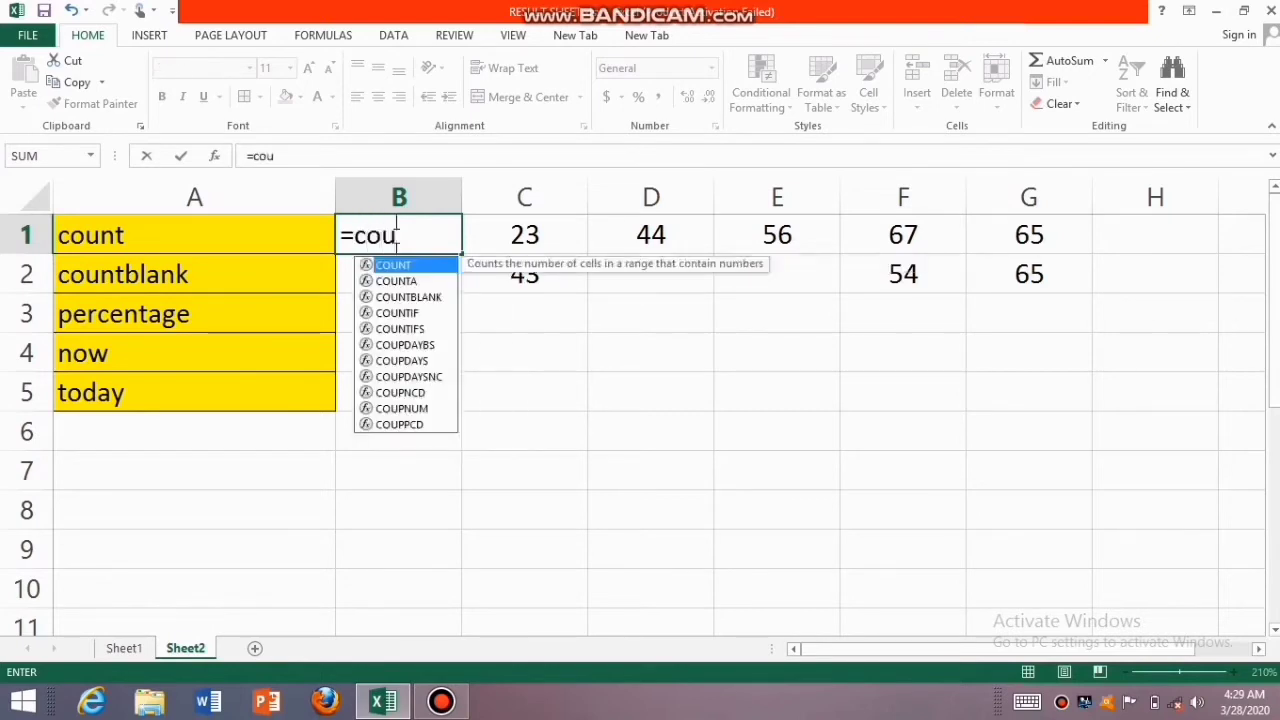
{"action": "type", "text": "nt"}
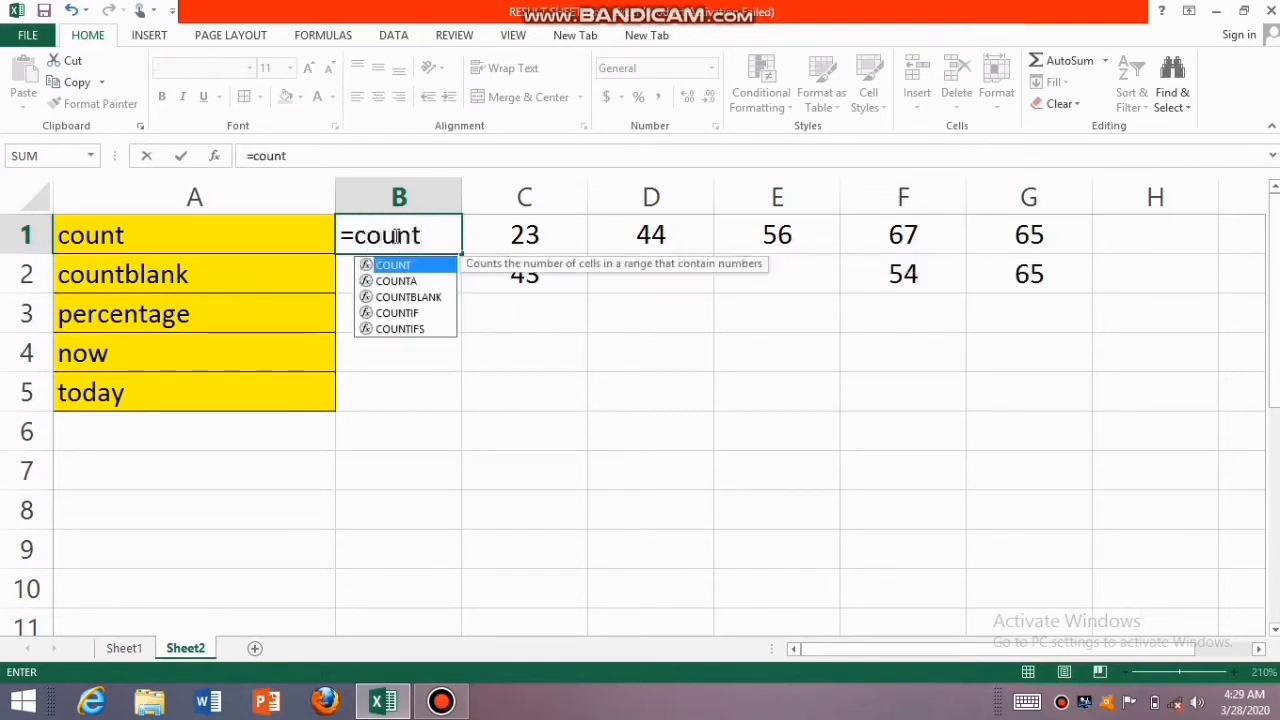
{"action": "type", "text": "("}
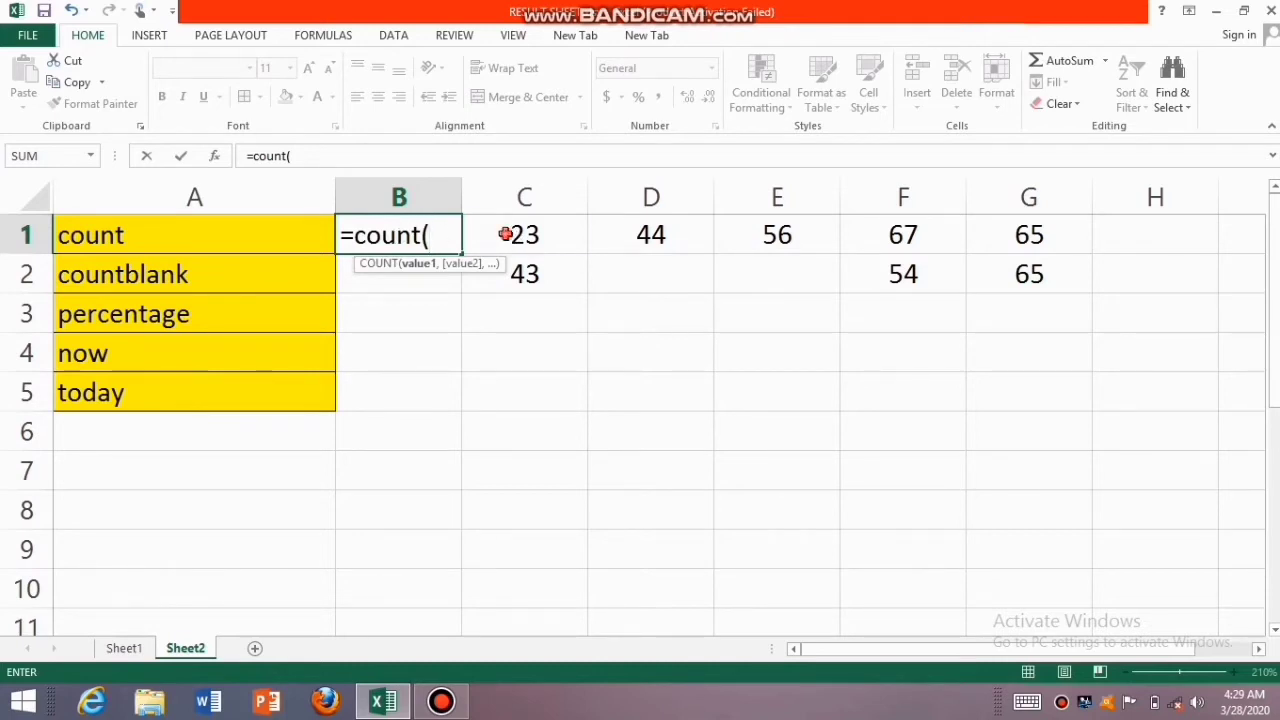
{"action": "left_click_drag", "start_coordinate": [505, 234], "coordinate": [1043, 228]}
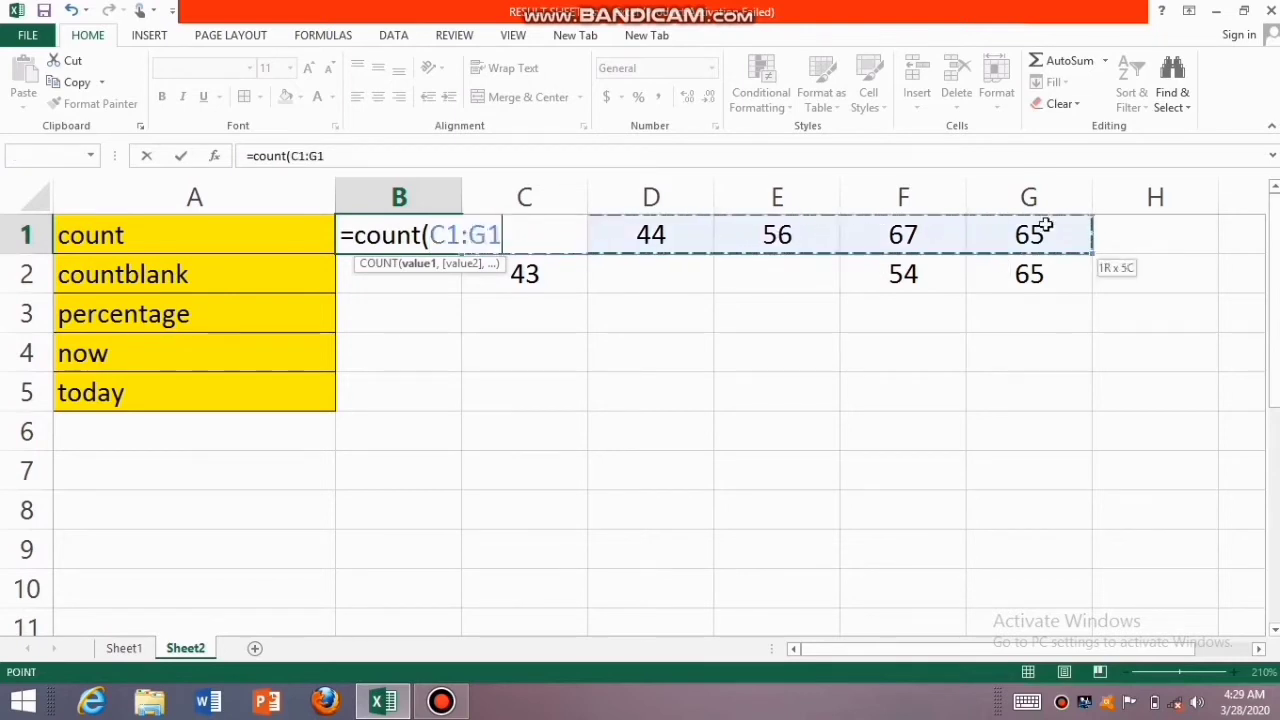
{"action": "type", "text": ")"}
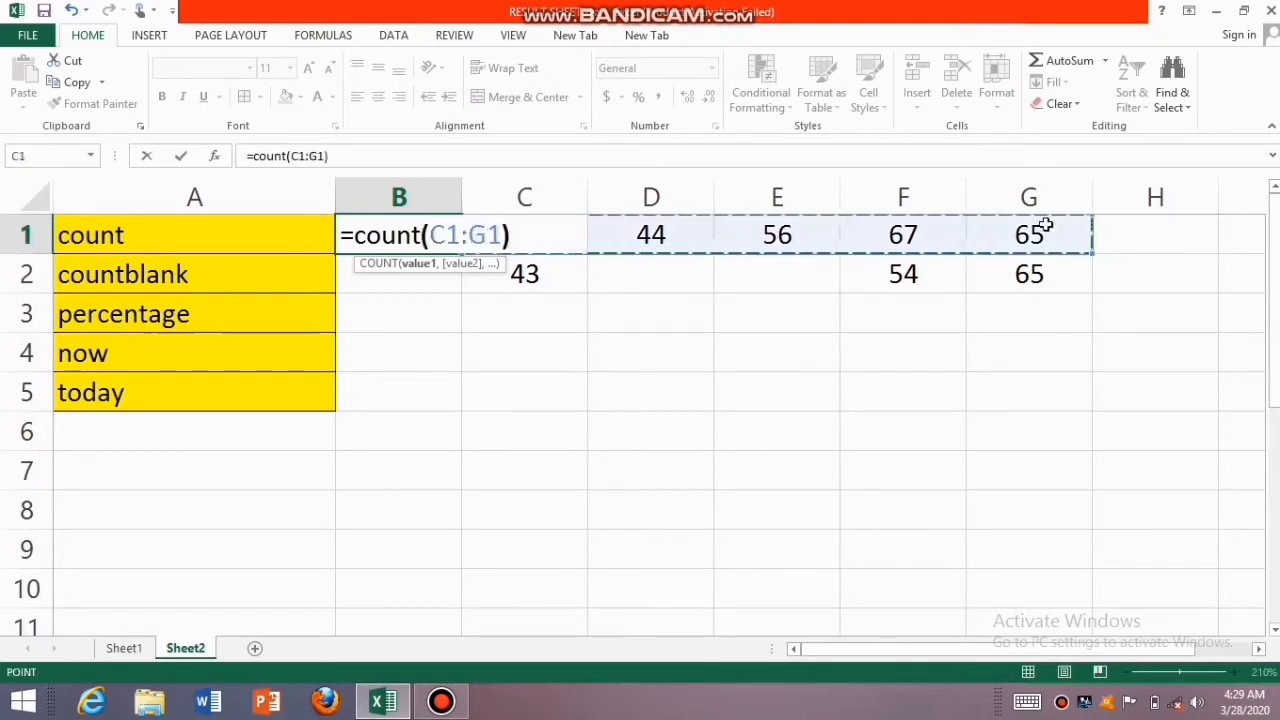
{"action": "key", "text": "Return"}
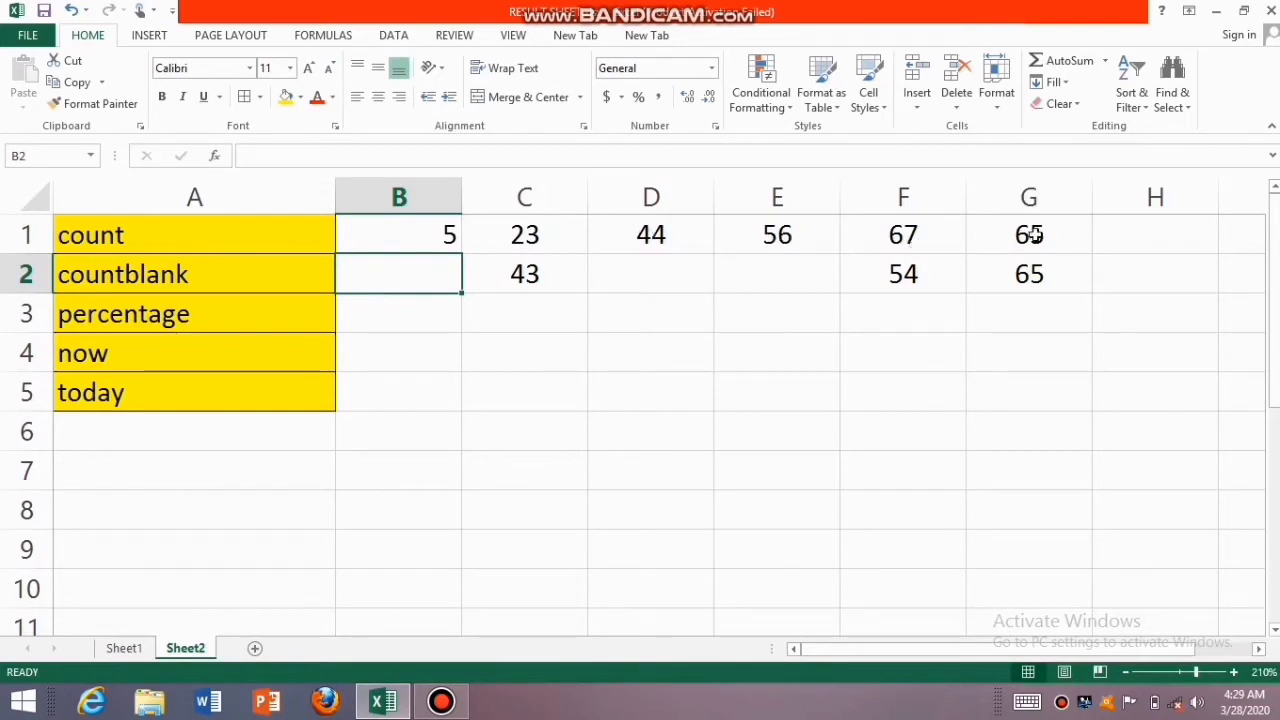
- Give the count result cell B1 a red fill
{"action": "left_click", "coordinate": [437, 232]}
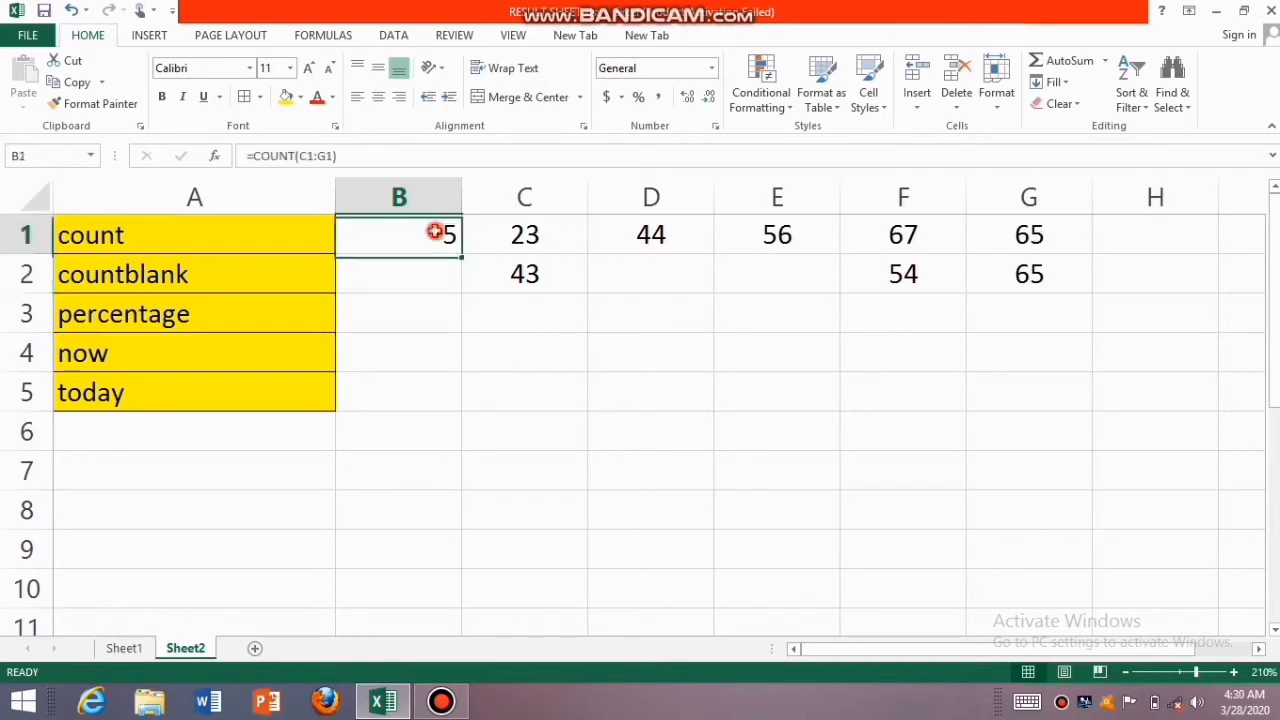
{"action": "left_click", "coordinate": [285, 100]}
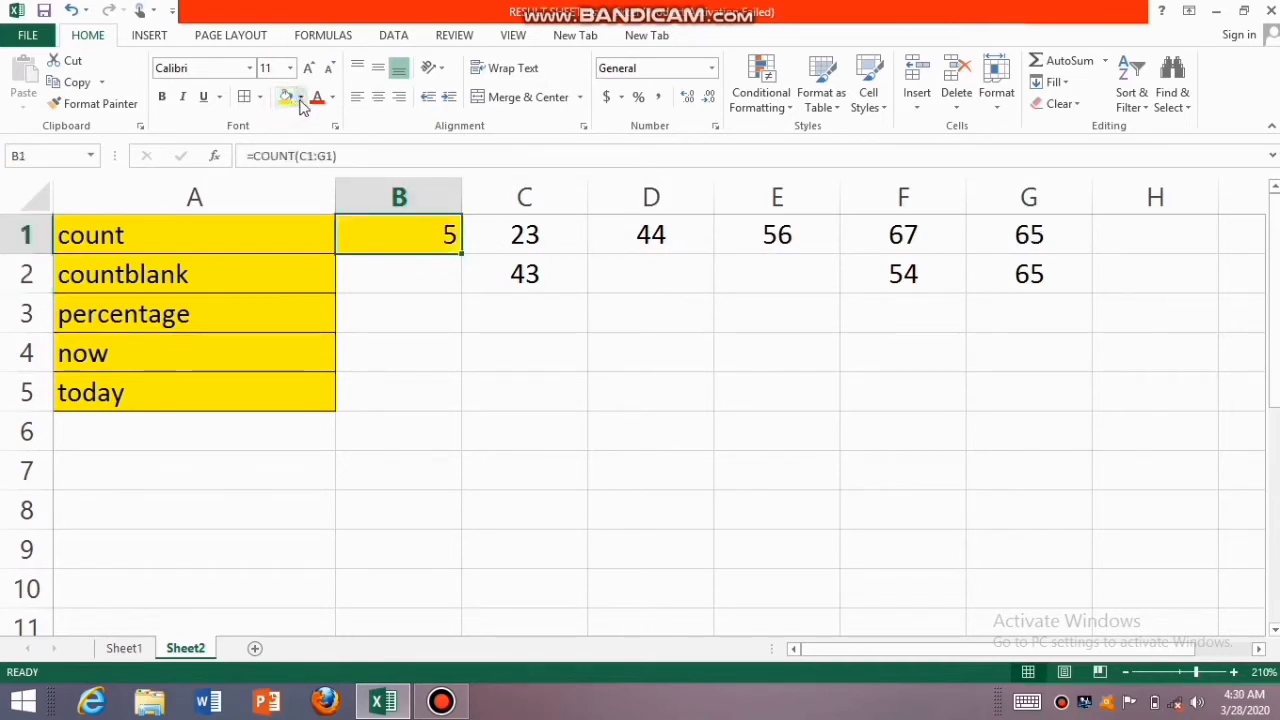
{"action": "left_click", "coordinate": [300, 100]}
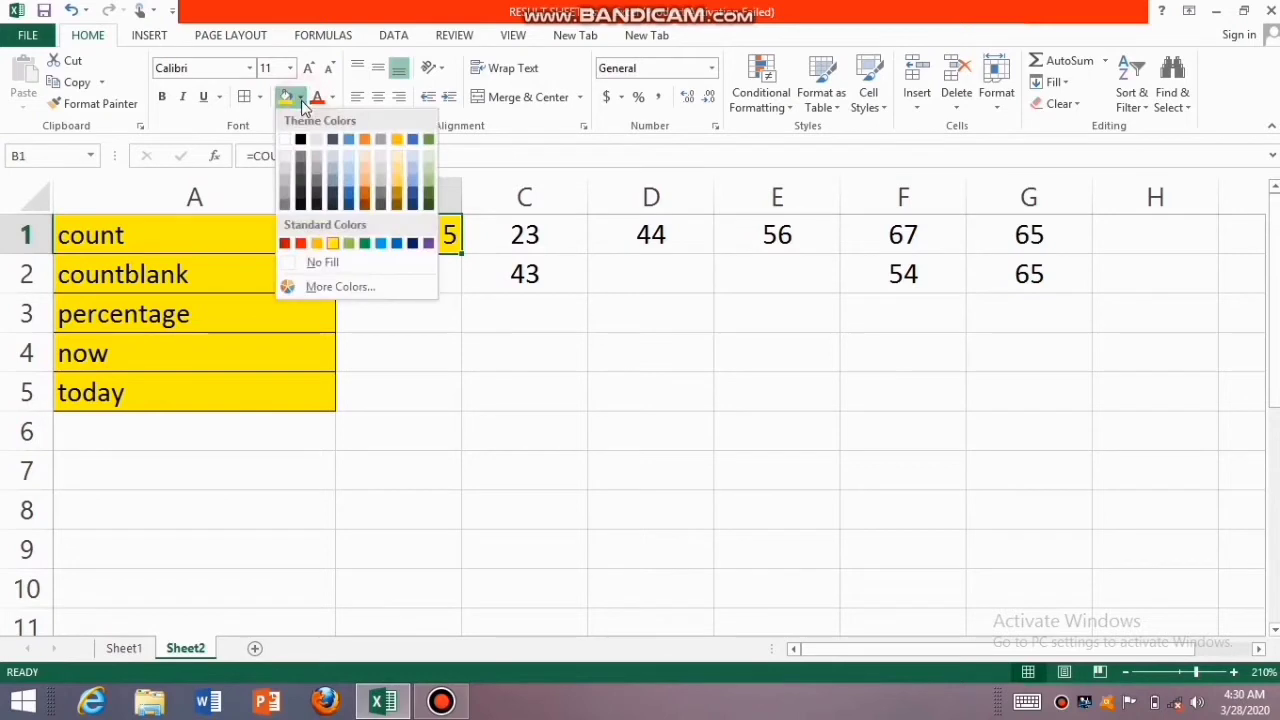
{"action": "left_click", "coordinate": [301, 243]}
{"action": "left_click", "coordinate": [529, 322]}
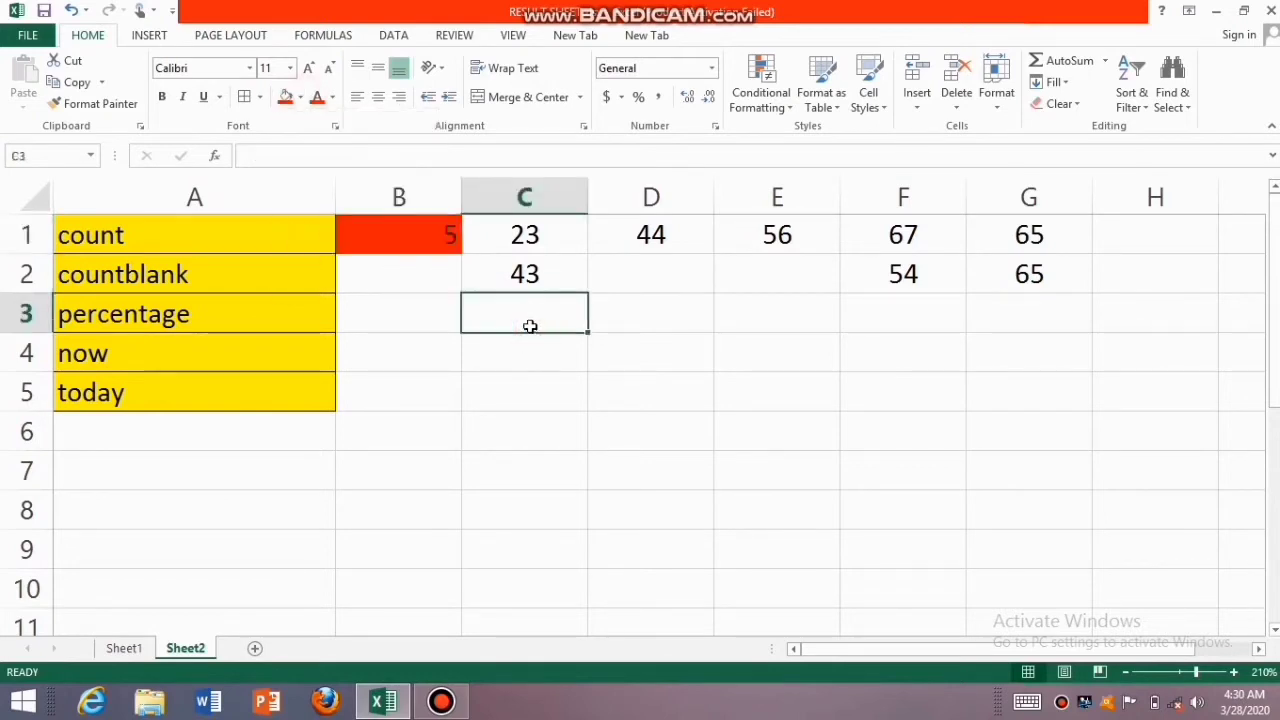
{"action": "left_click", "coordinate": [409, 241]}
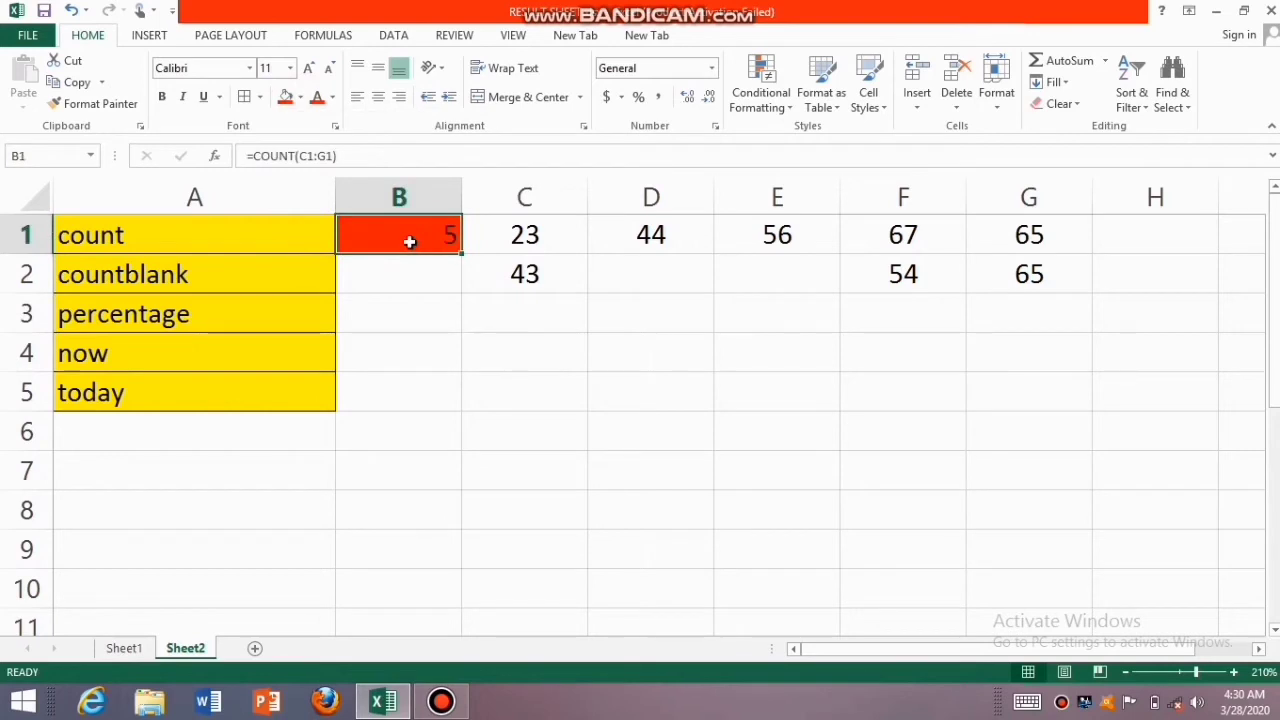
- Enter 56 in cell H1 to extend the first row of numbers
{"action": "left_click", "coordinate": [1129, 240]}
{"action": "type", "text": "56"}
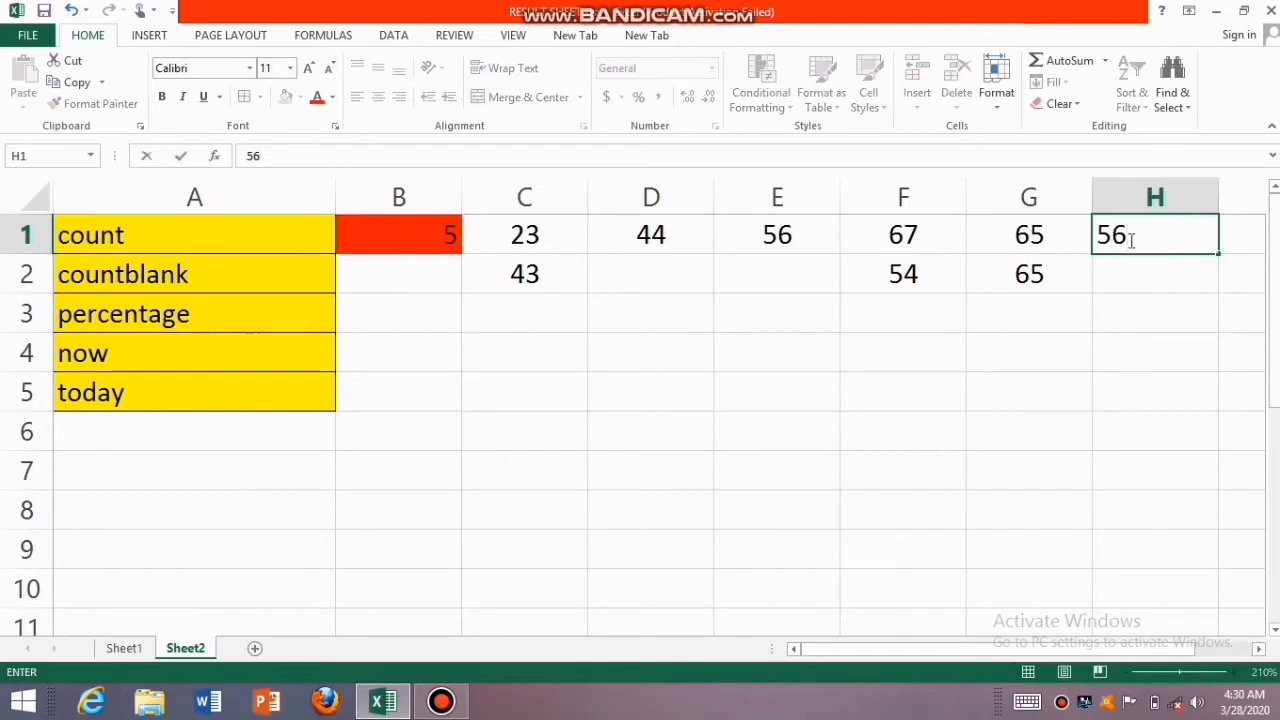
{"action": "left_click", "coordinate": [1068, 326]}
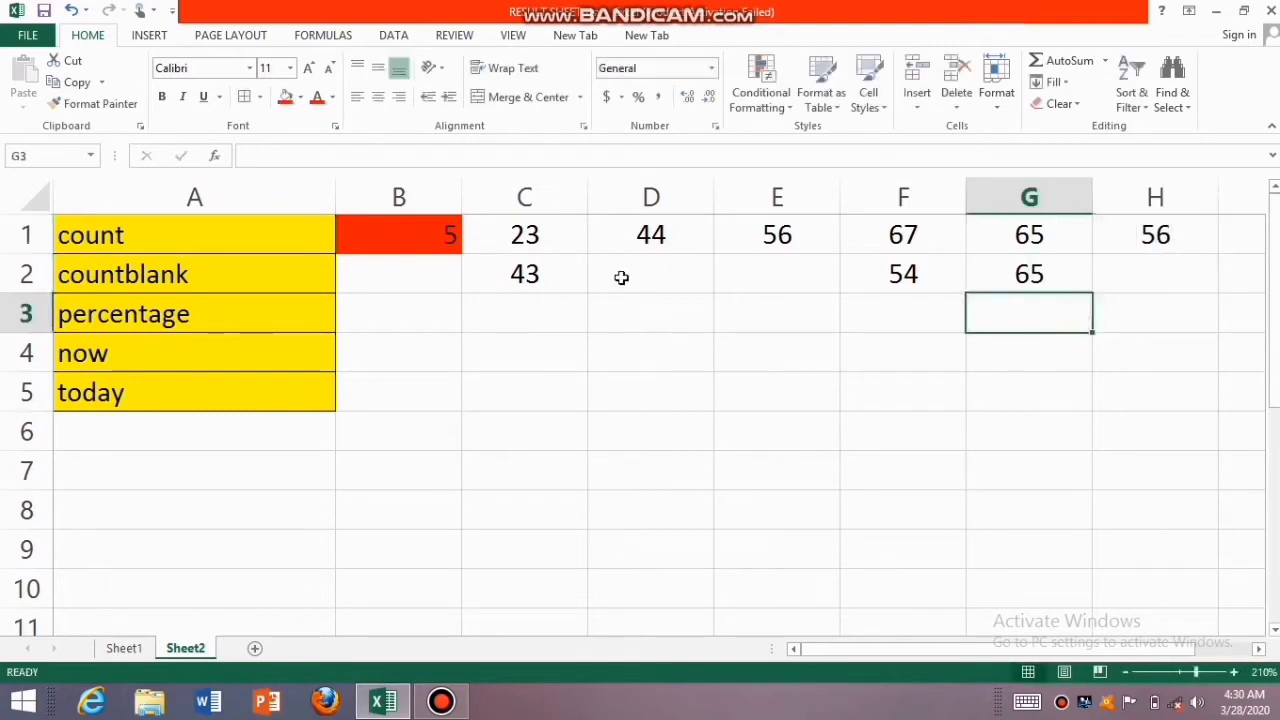
- Extend the count formula in B1 to cover C1:H1, accepting the suggested correction of the extra parenthesis
{"action": "double_click", "coordinate": [417, 228]}
{"action": "left_click", "coordinate": [522, 235]}
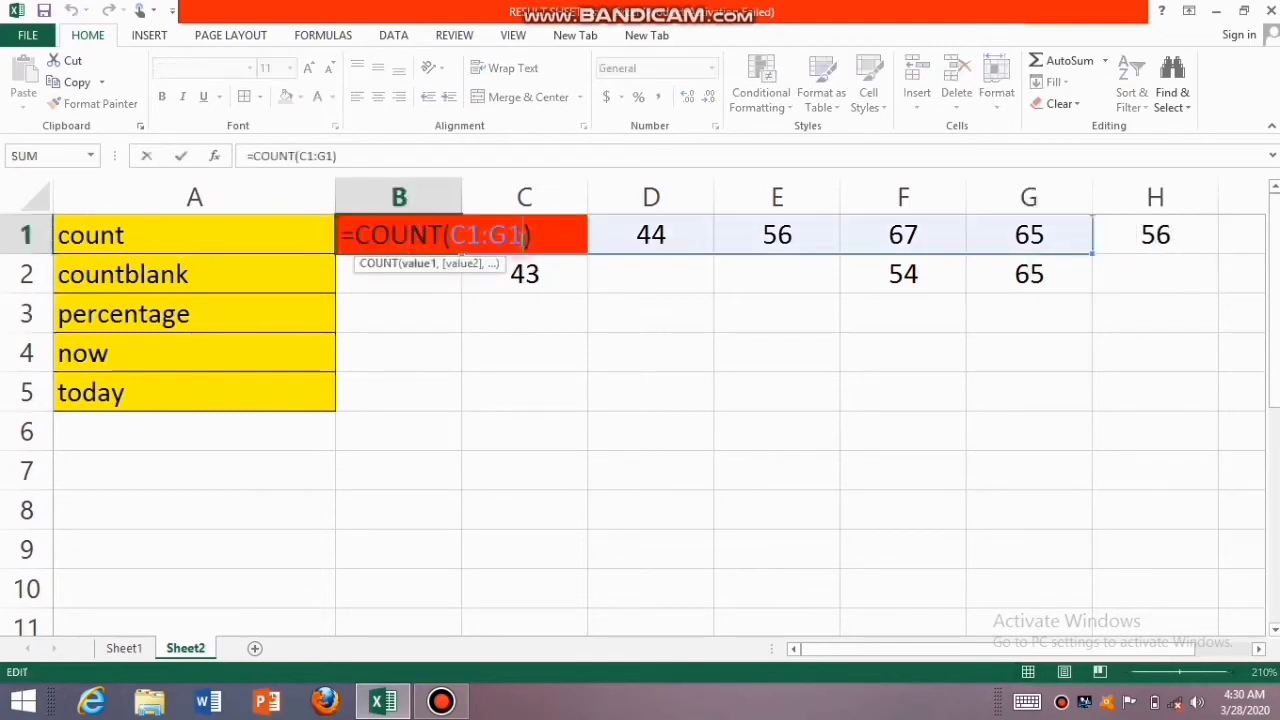
{"action": "key", "text": "BackSpace"}
{"action": "key", "text": "BackSpace"}
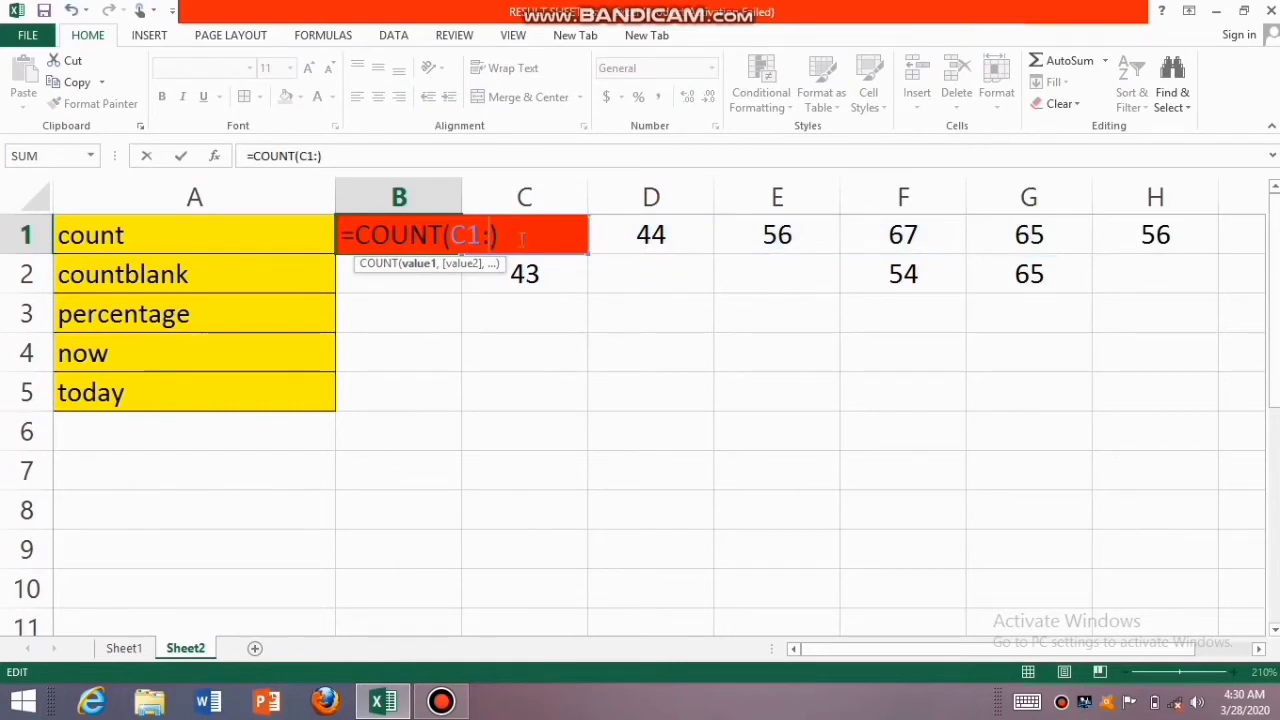
{"action": "type", "text": "h2"}
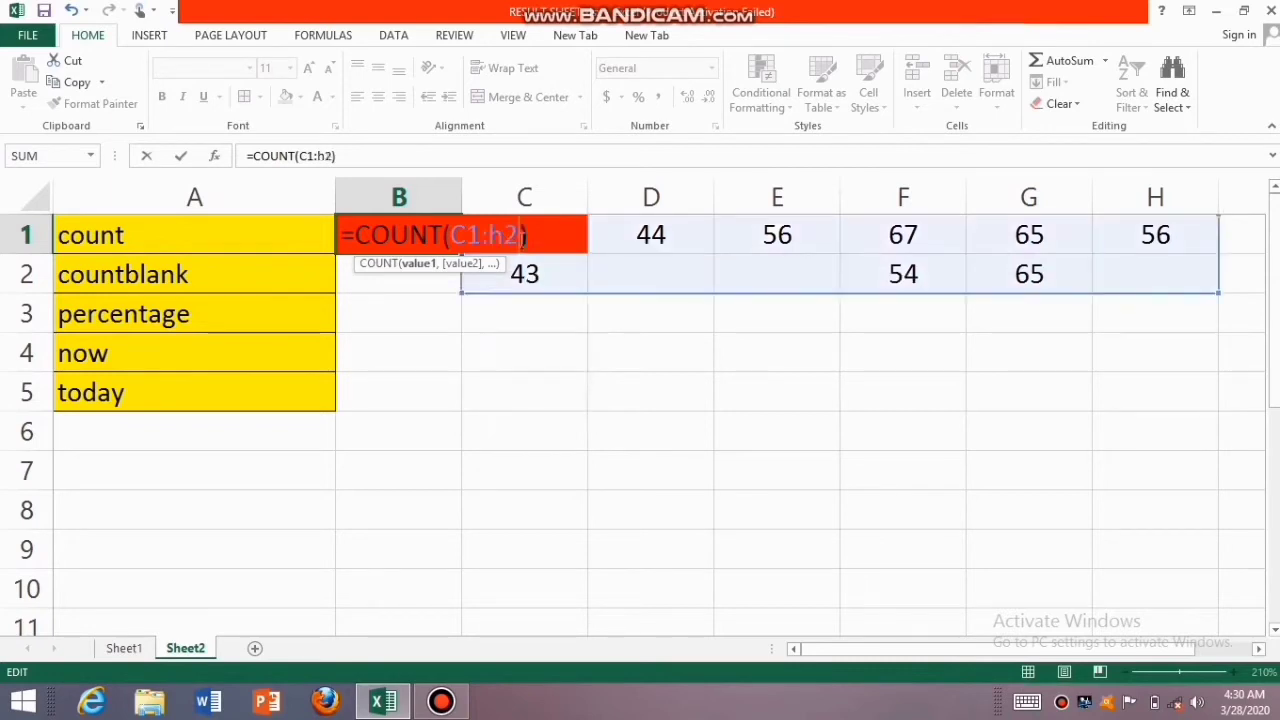
{"action": "key", "text": "BackSpace"}
{"action": "type", "text": "1"}
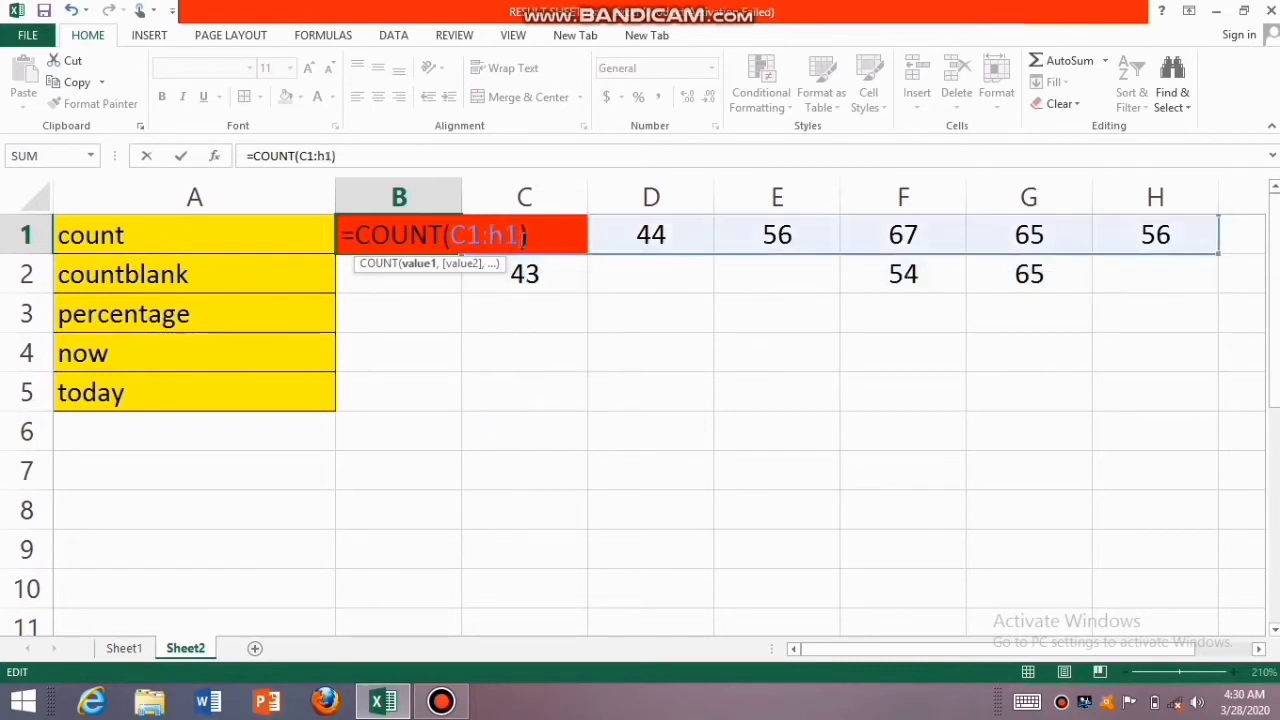
{"action": "type", "text": ")"}
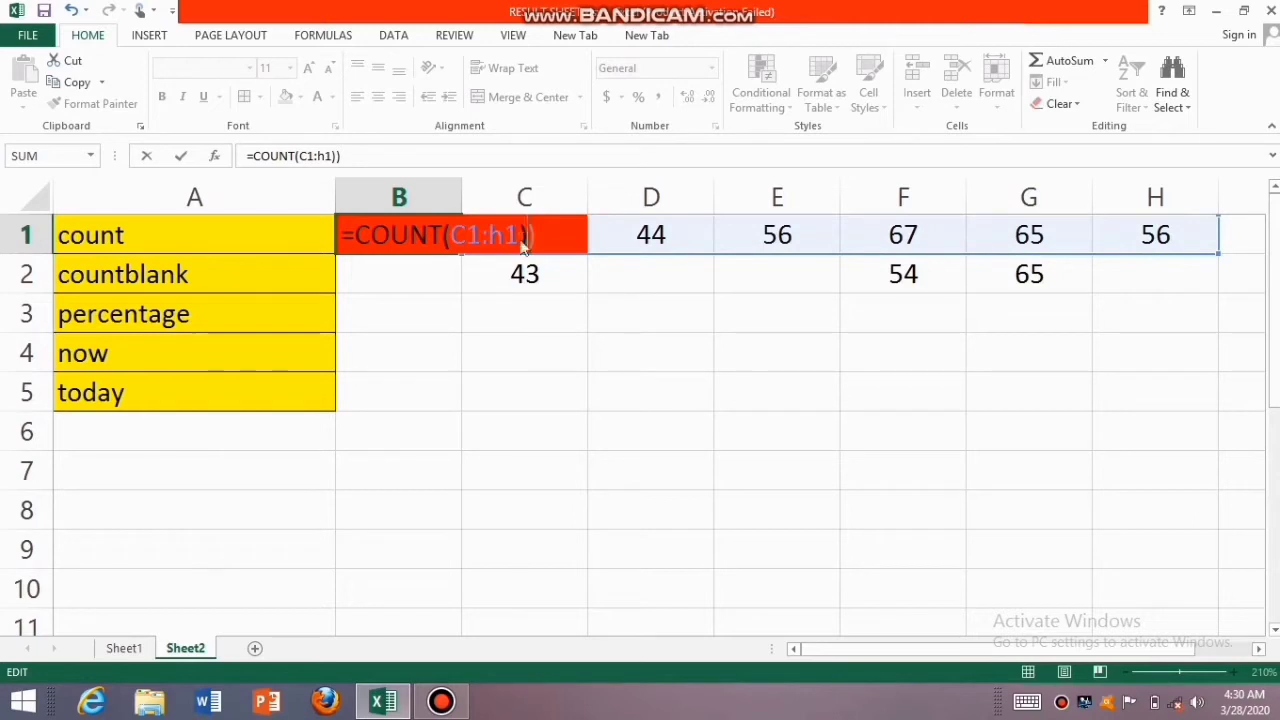
{"action": "key", "text": "Return"}
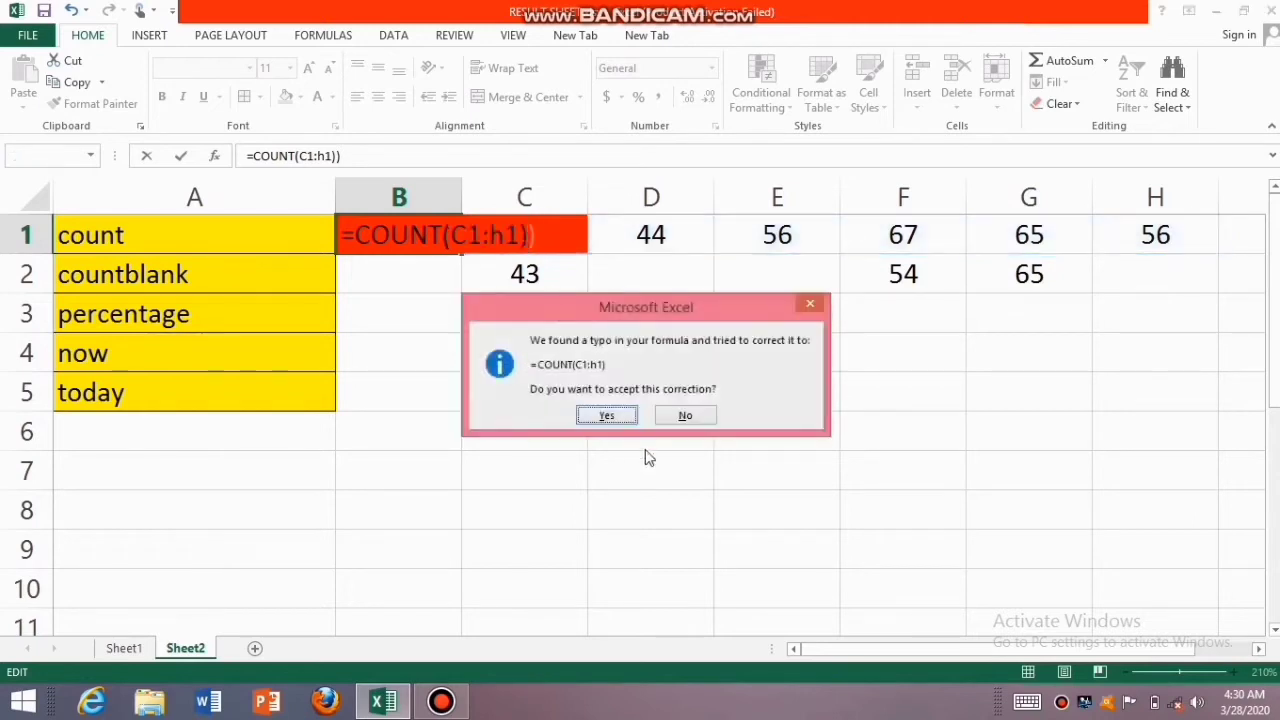
{"action": "left_click", "coordinate": [621, 421]}
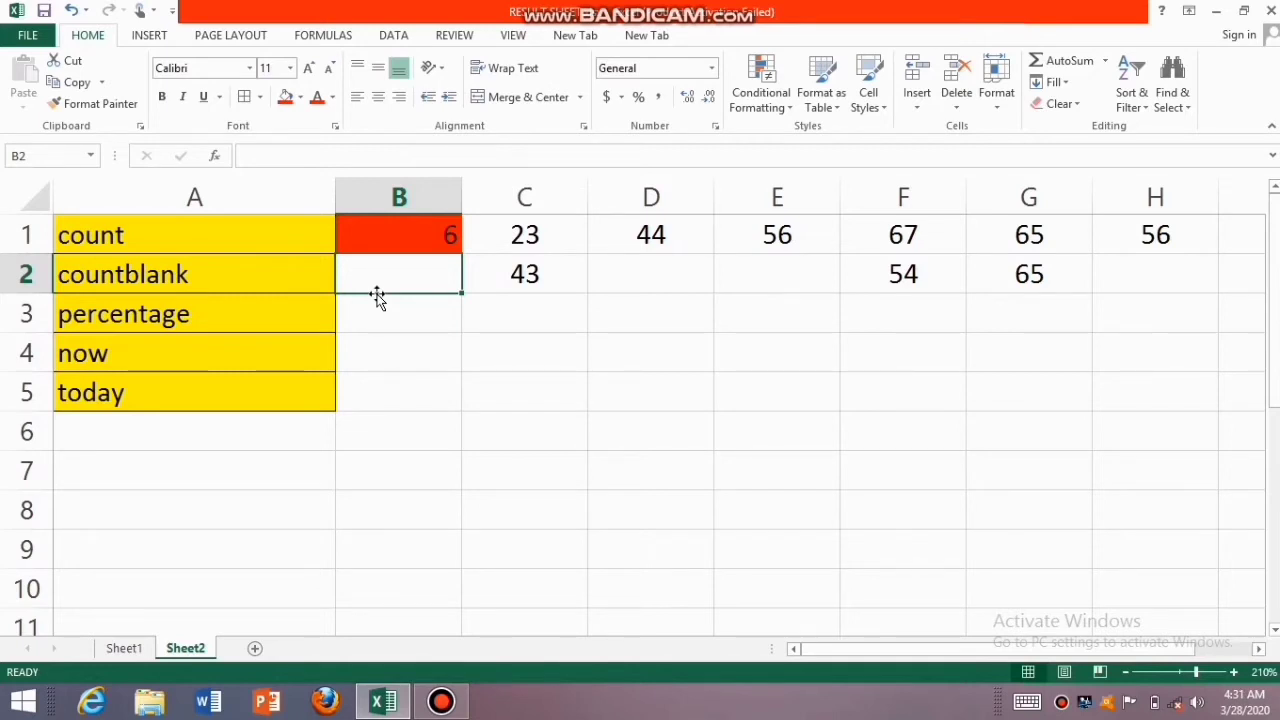
- Enter the formula =COUNTBLANK(C2:H2) in cell B2 beside the countblank label
{"action": "type", "text": "=c"}
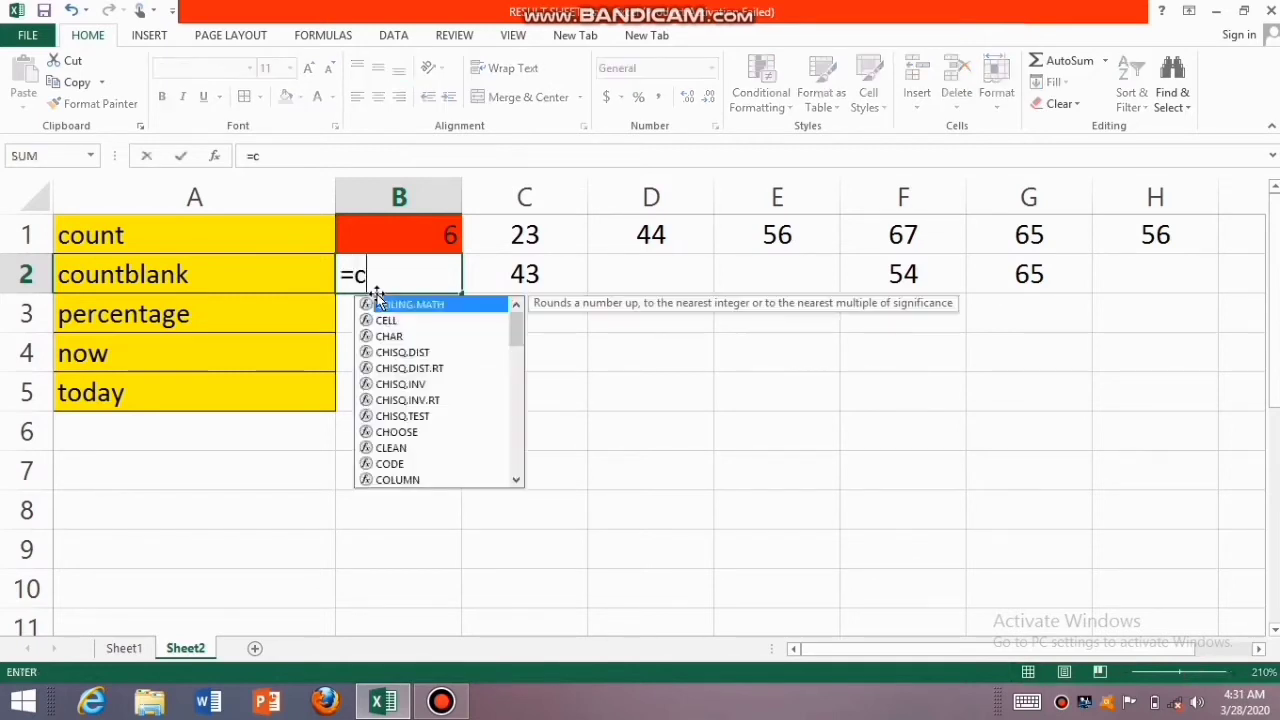
{"action": "type", "text": "ountb"}
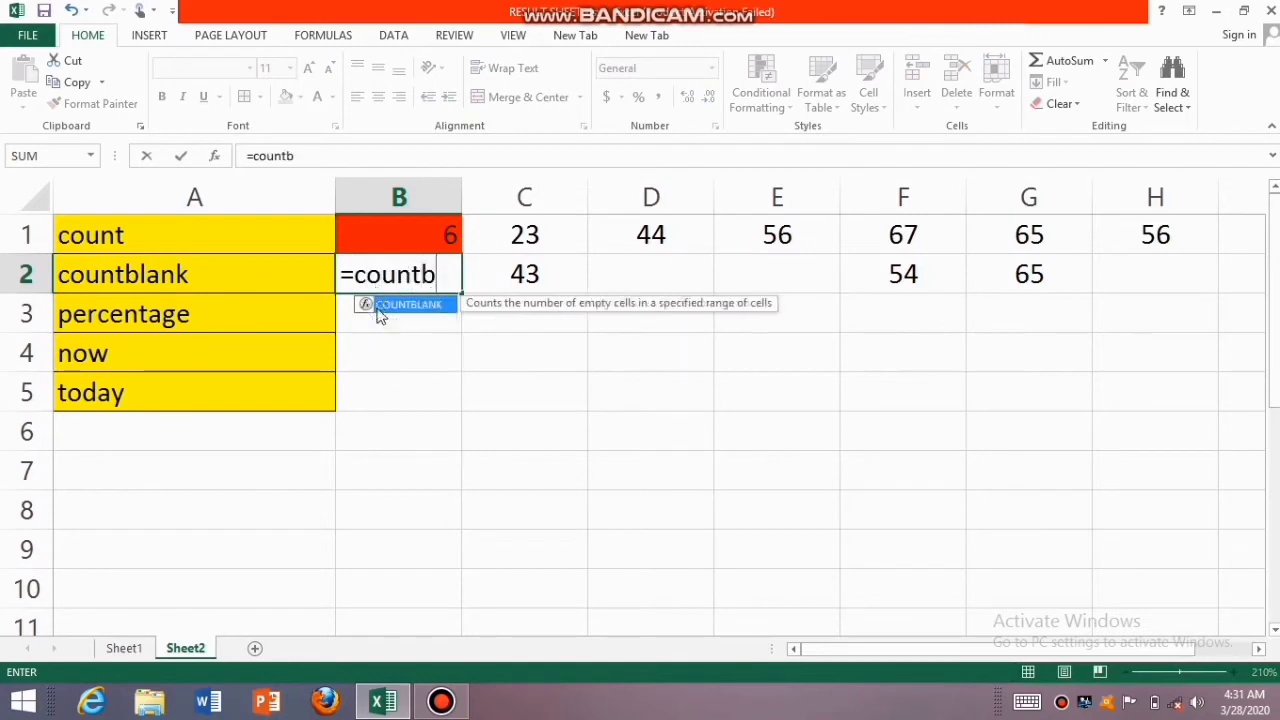
{"action": "type", "text": "lank("}
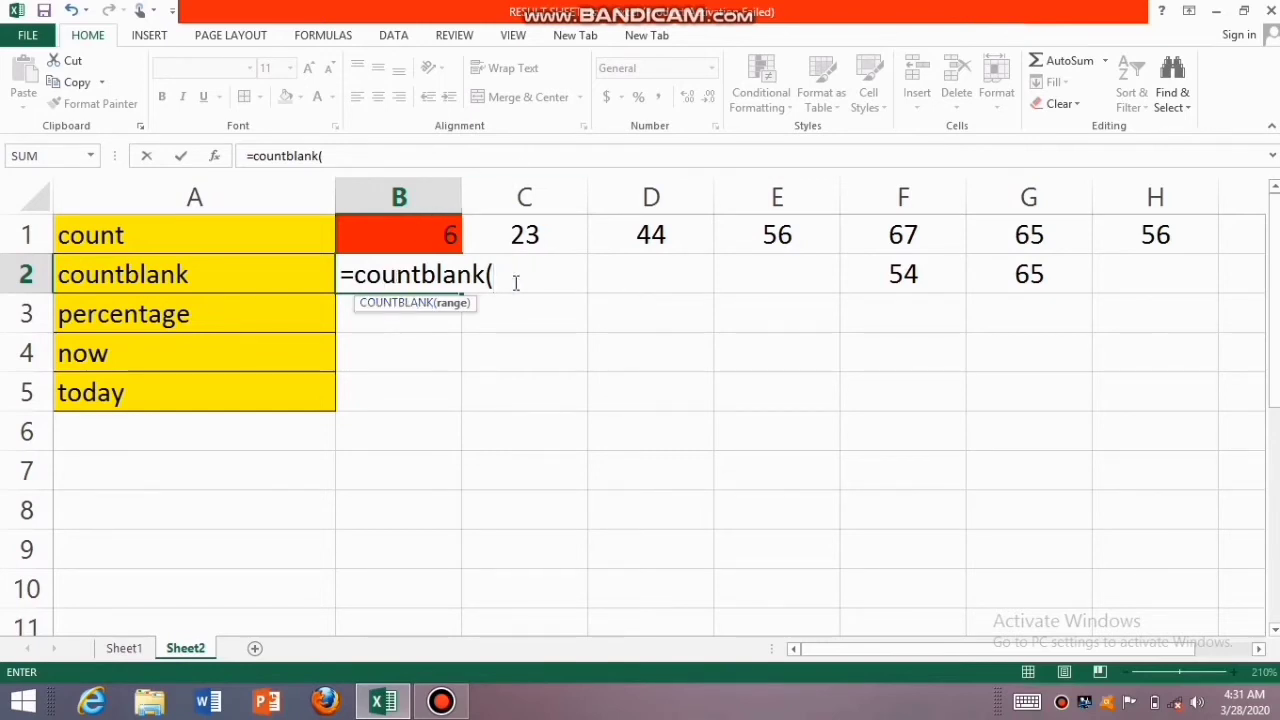
{"action": "type", "text": "c2"}
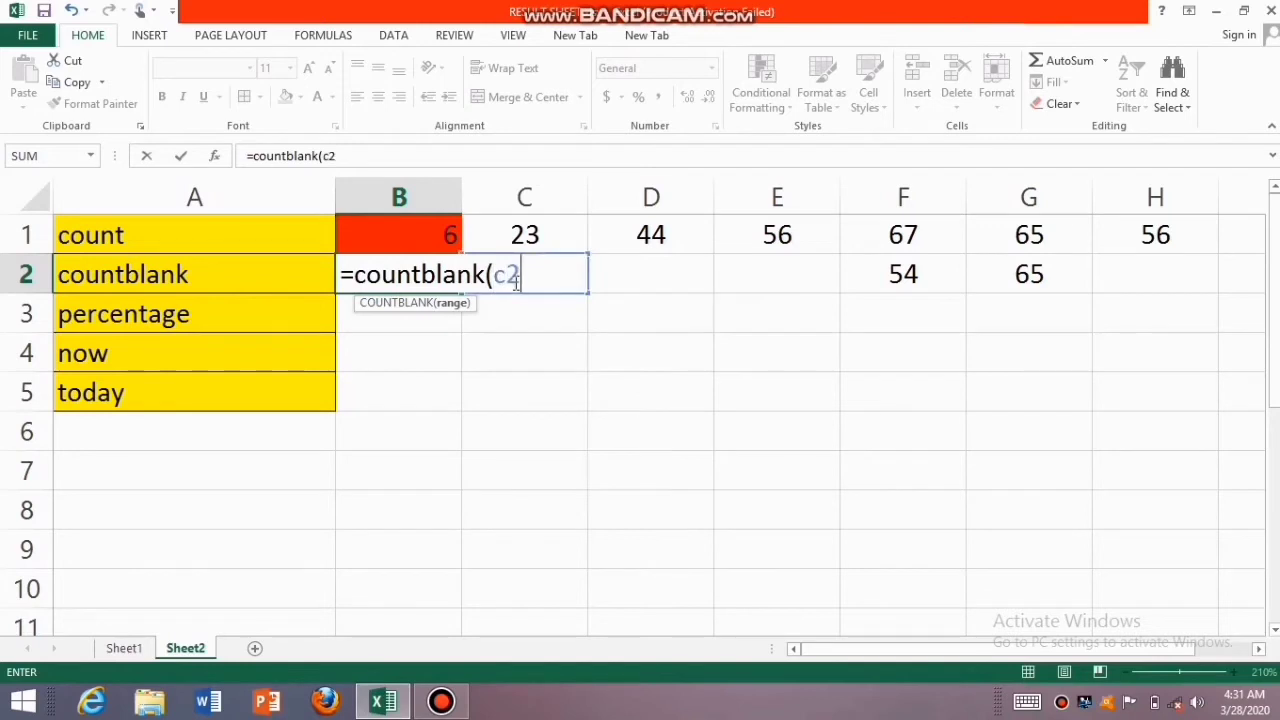
{"action": "type", "text": ":"}
{"action": "type", "text": "h"}
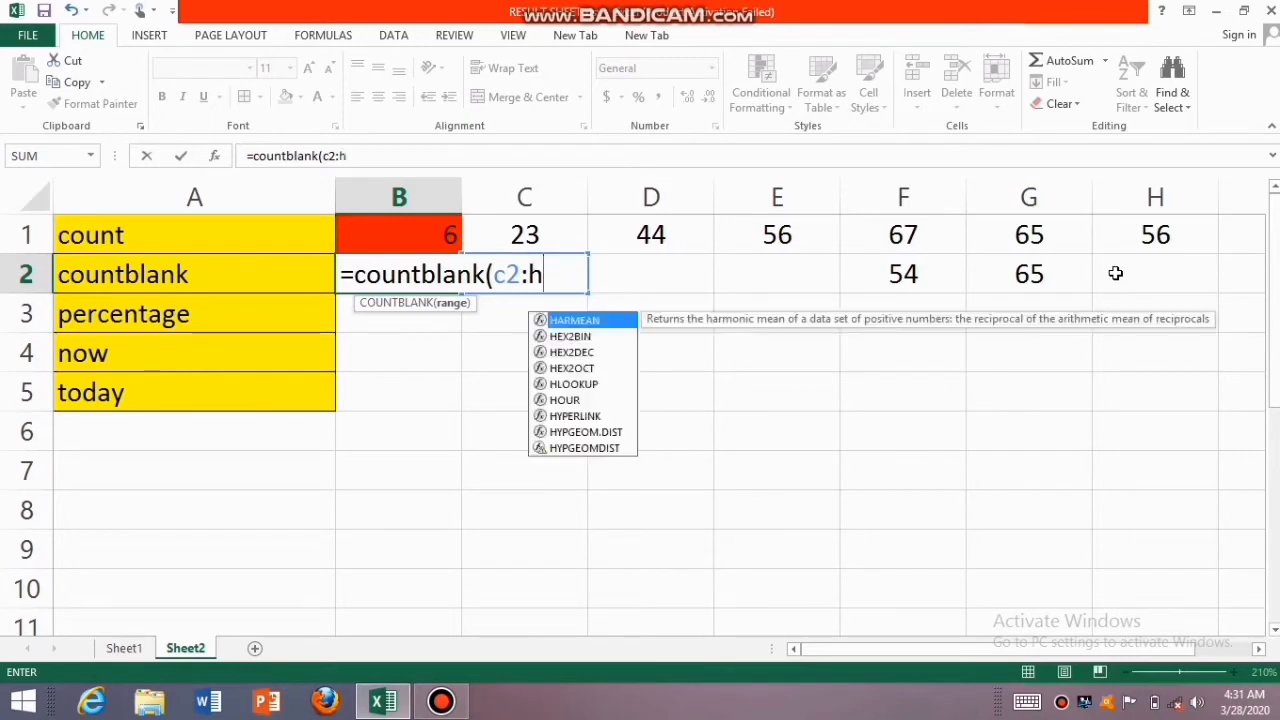
{"action": "type", "text": "2)"}
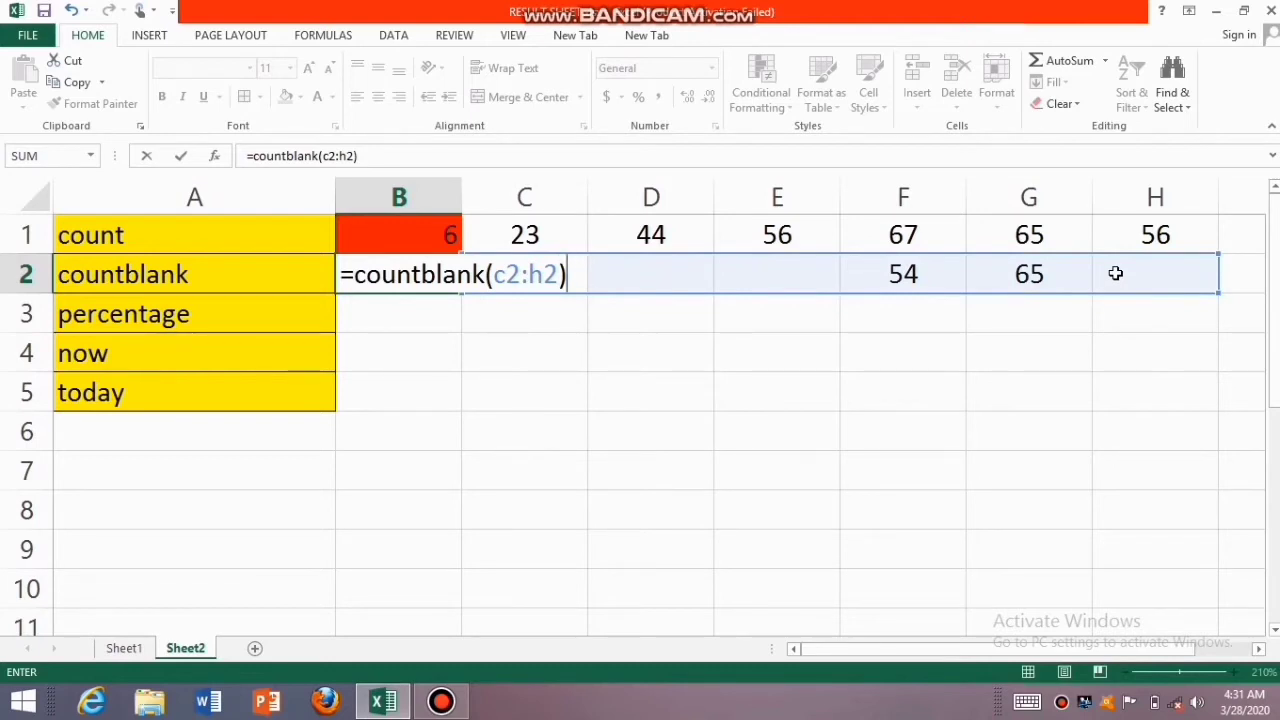
{"action": "key", "text": "Return"}
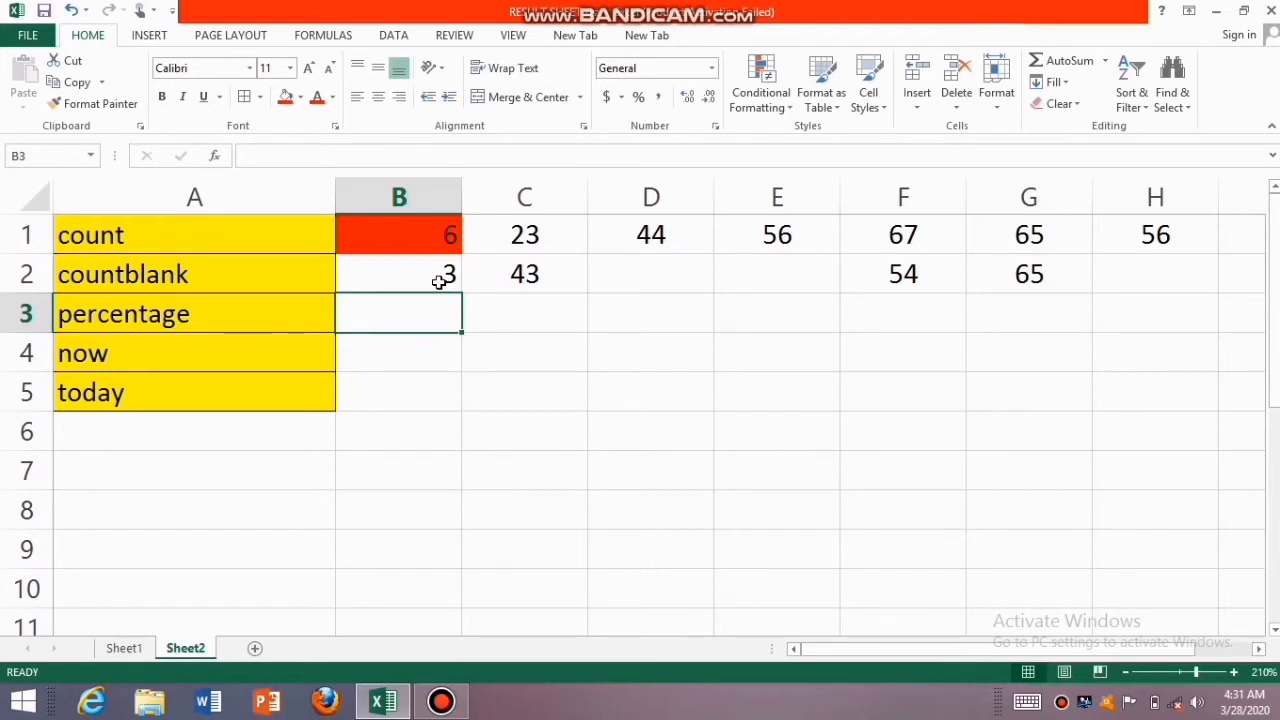
- Enter the formula =NOW() in cell B4 beside the now label
{"action": "left_click", "coordinate": [403, 355]}
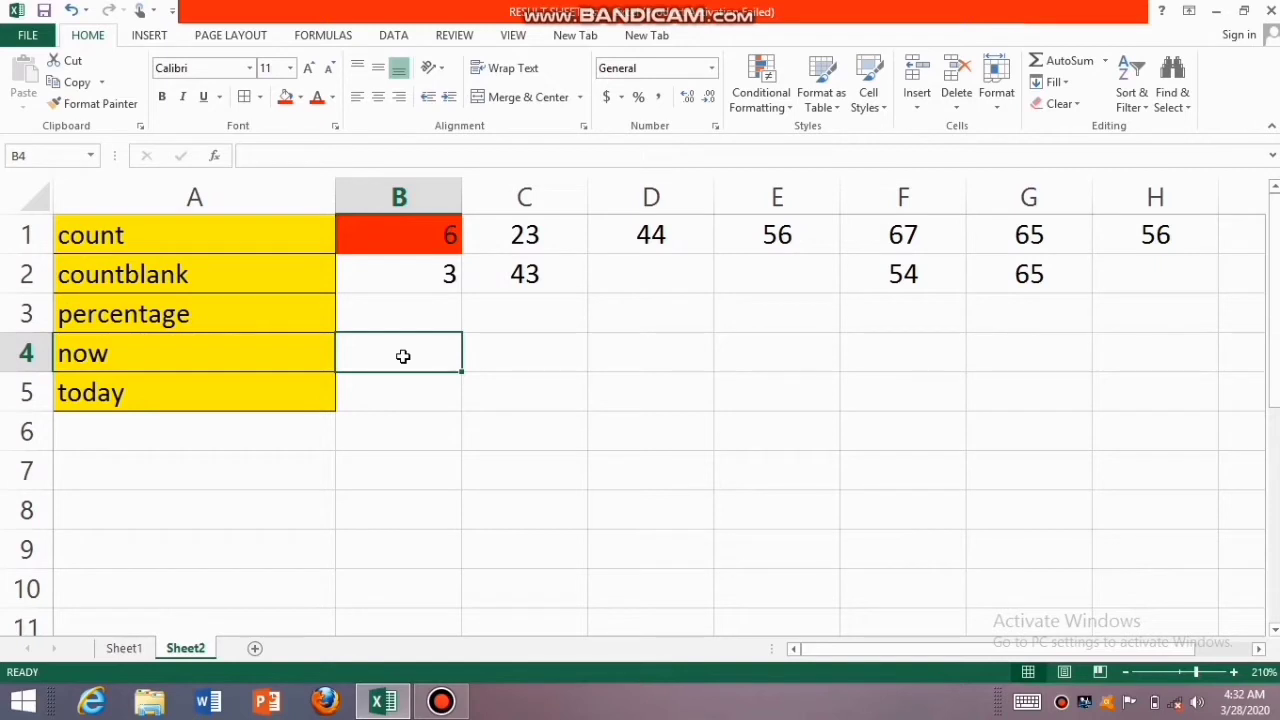
{"action": "double_click", "coordinate": [404, 357]}
{"action": "type", "text": "="}
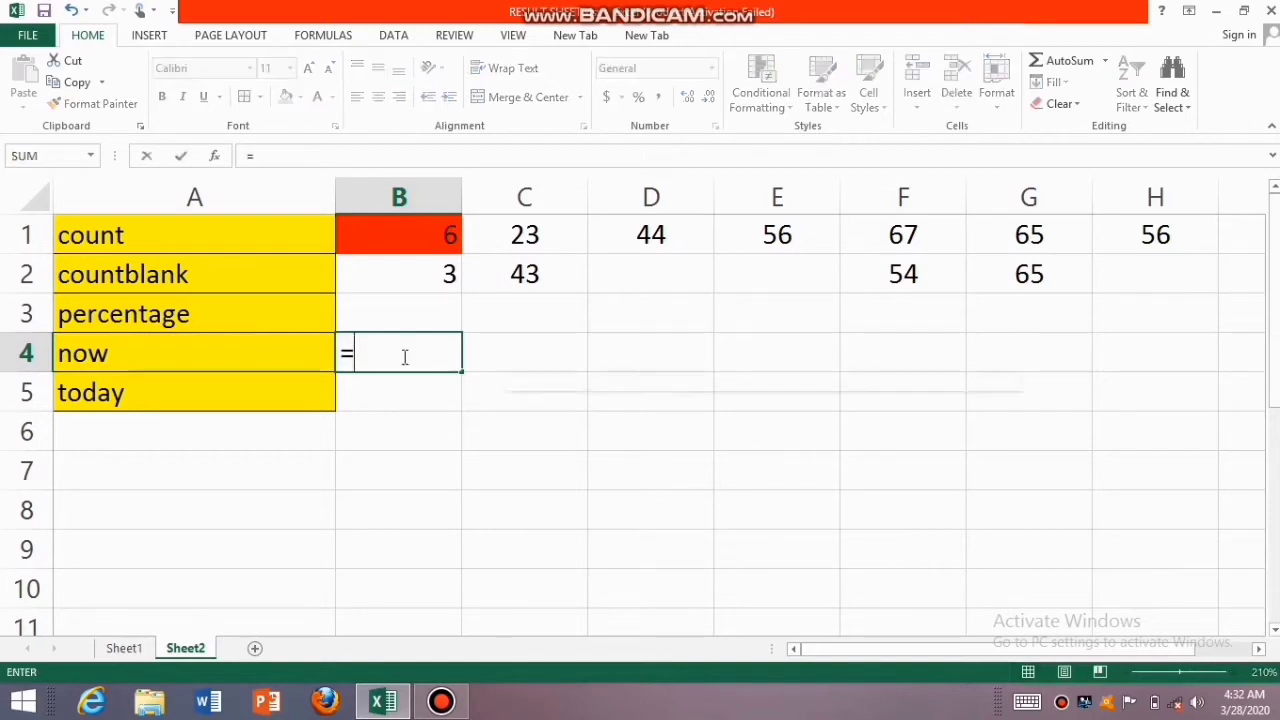
{"action": "type", "text": "now"}
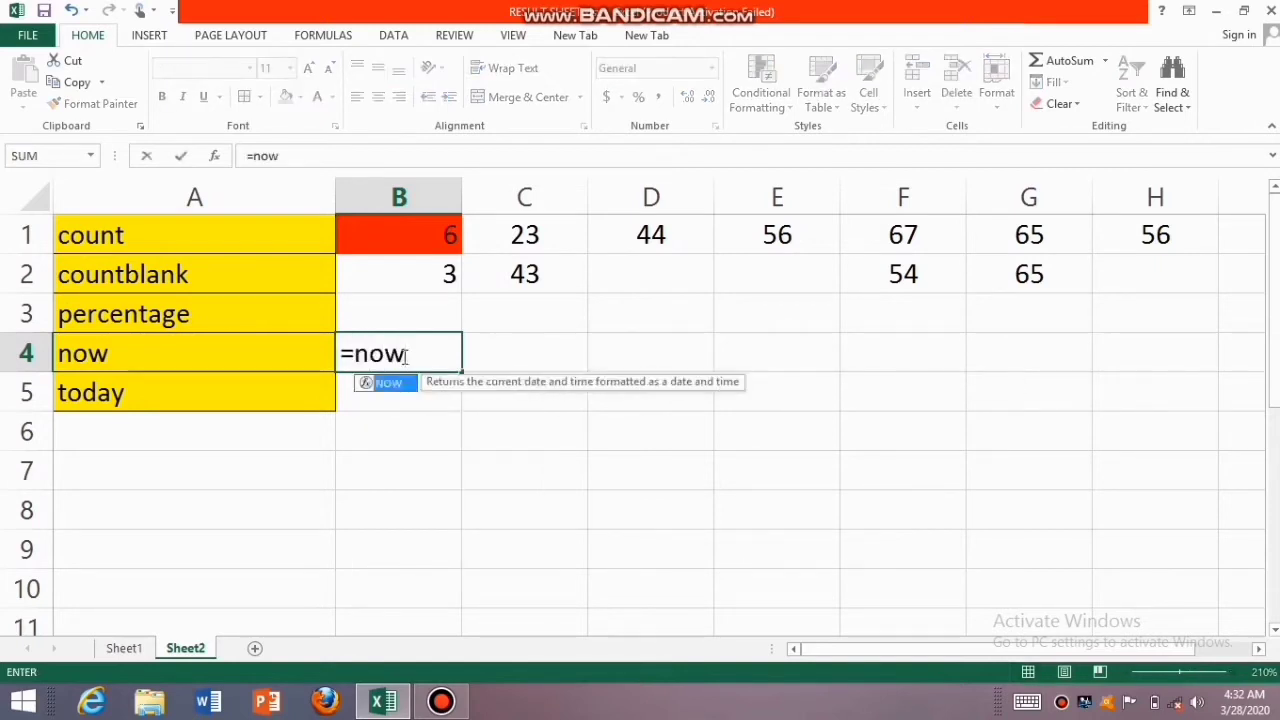
{"action": "type", "text": "()"}
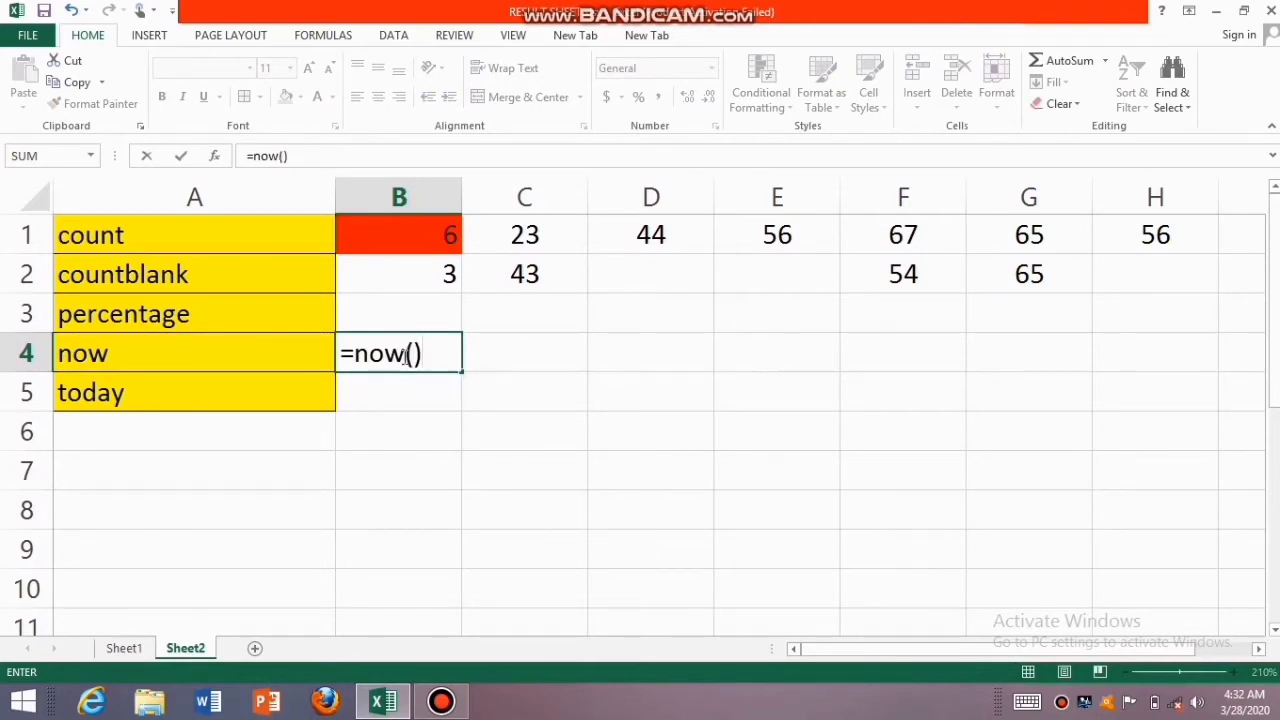
{"action": "key", "text": "Return"}
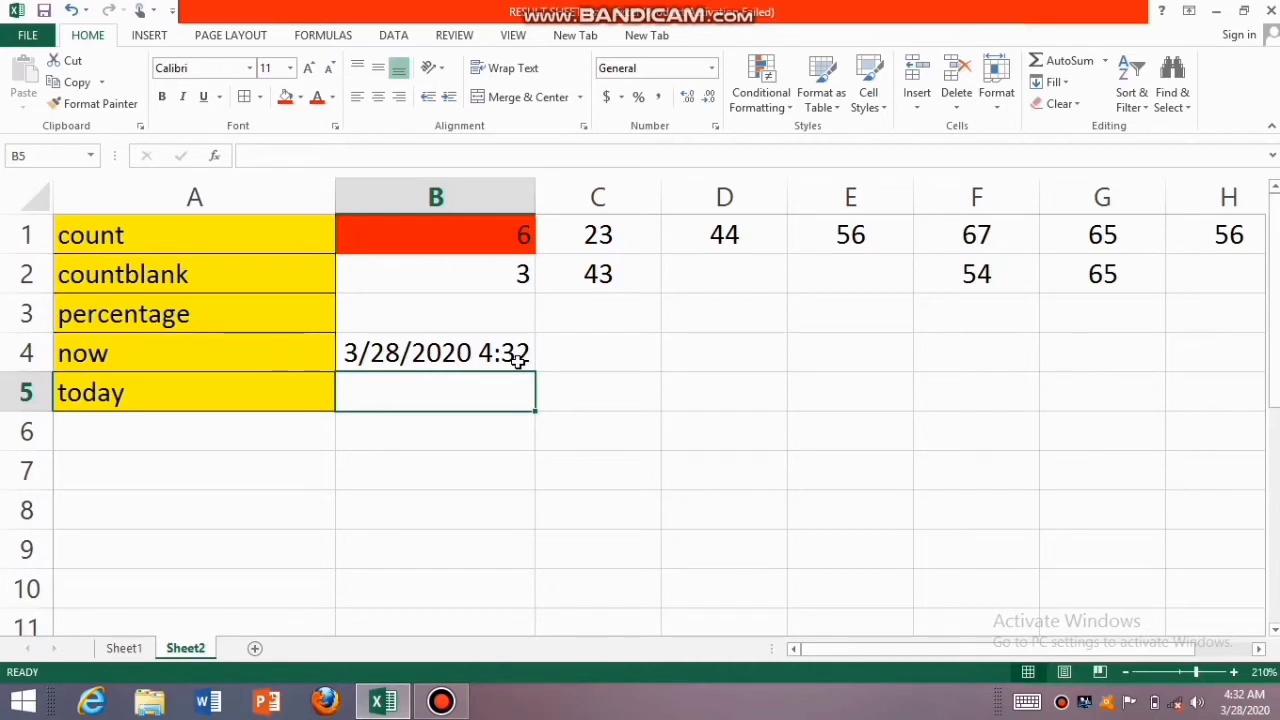
- Enter the formula =TODAY() in cell B5 beside the today label
{"action": "type", "text": "="}
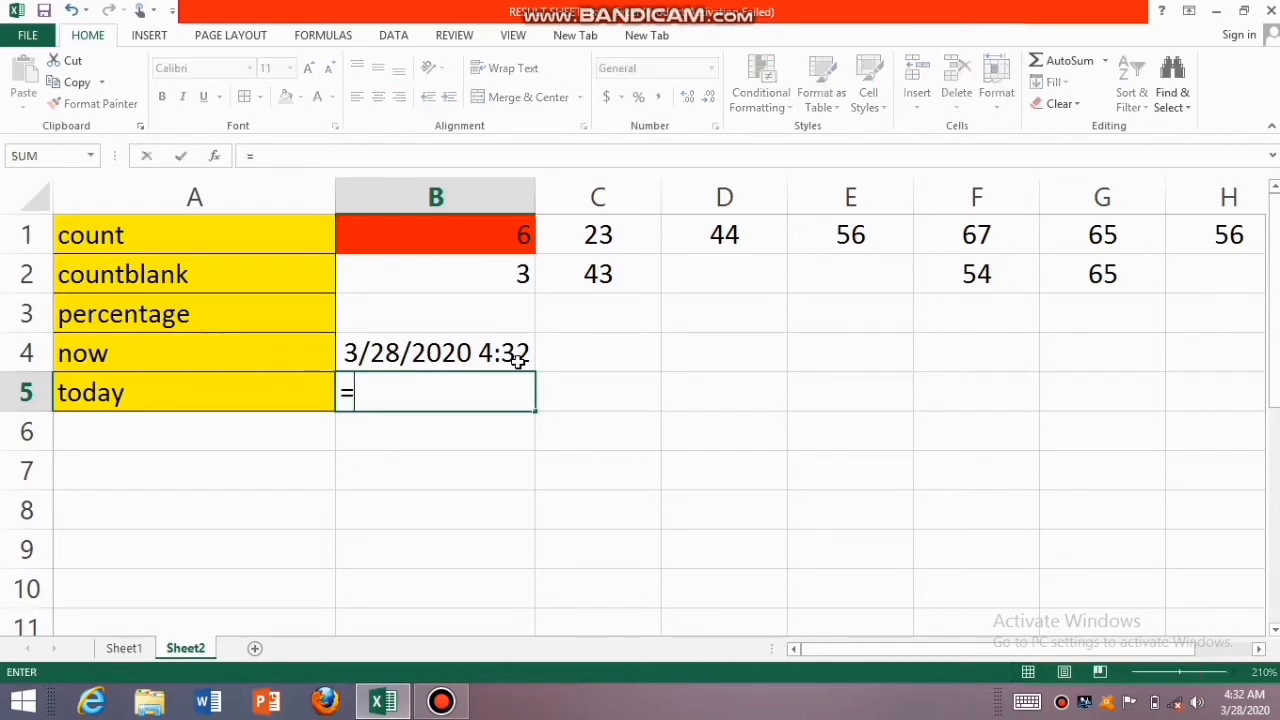
{"action": "type", "text": "to"}
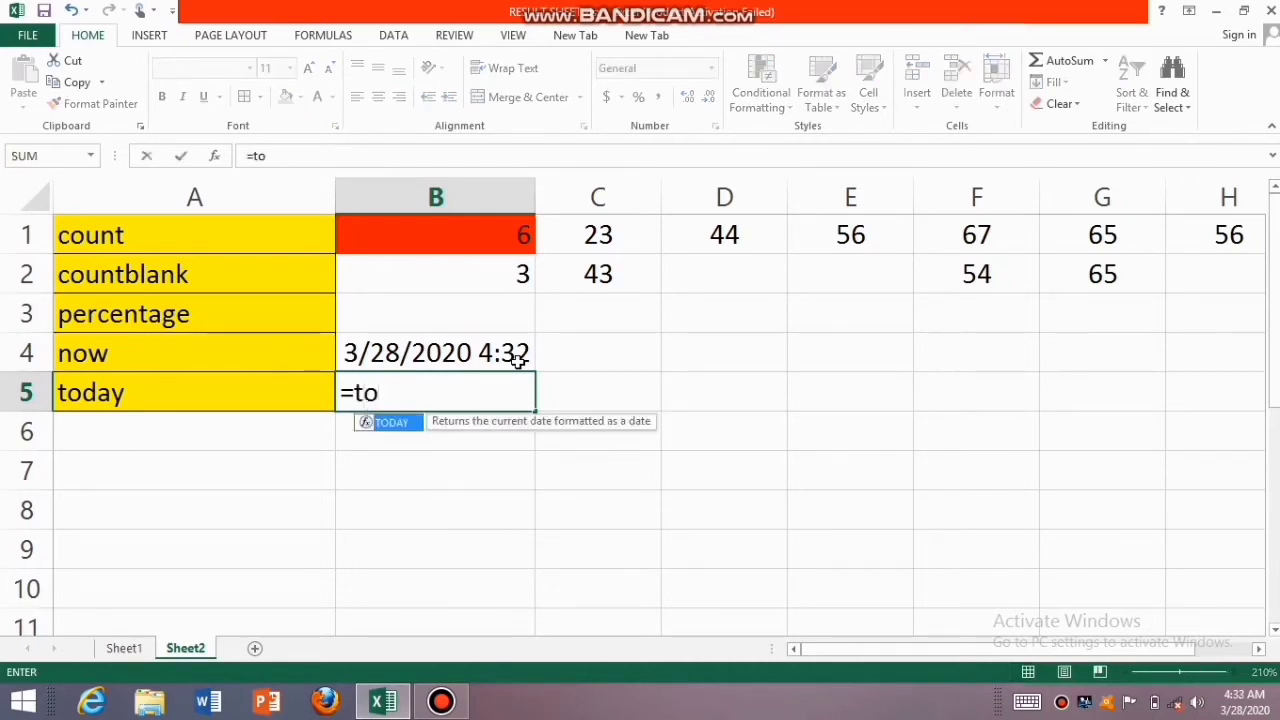
{"action": "type", "text": "day("}
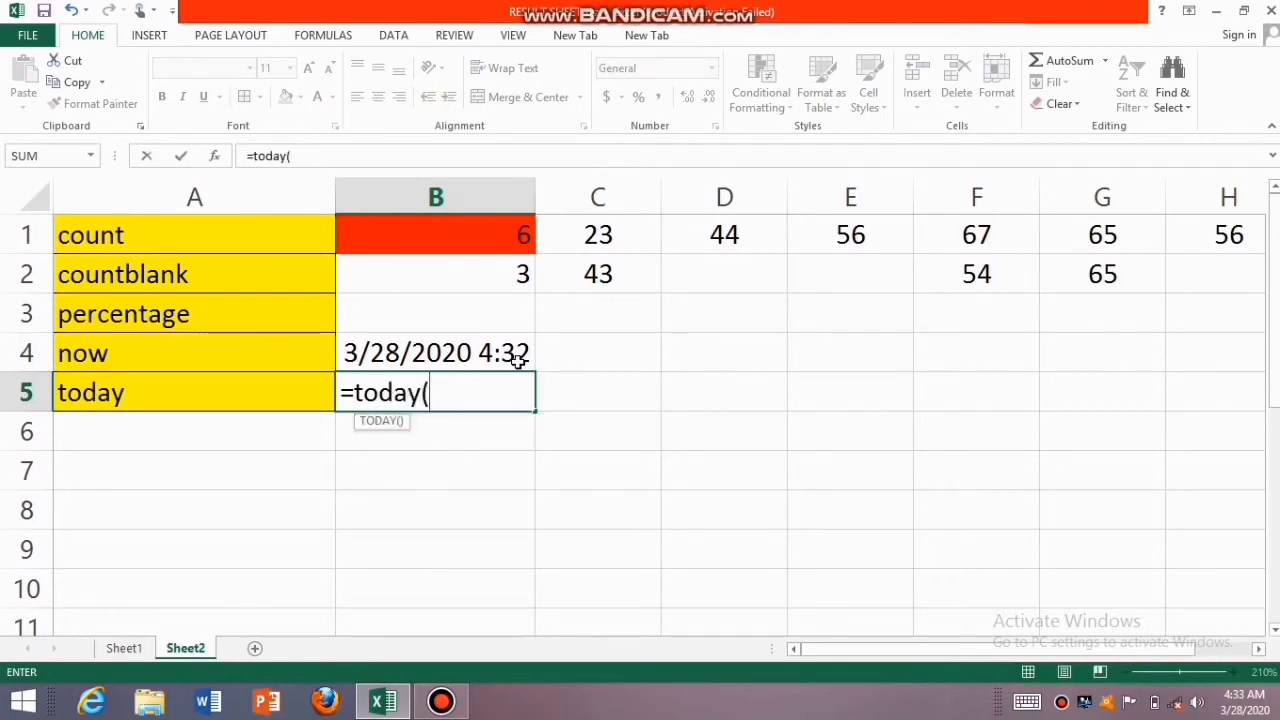
{"action": "type", "text": ")"}
{"action": "key", "text": "Return"}
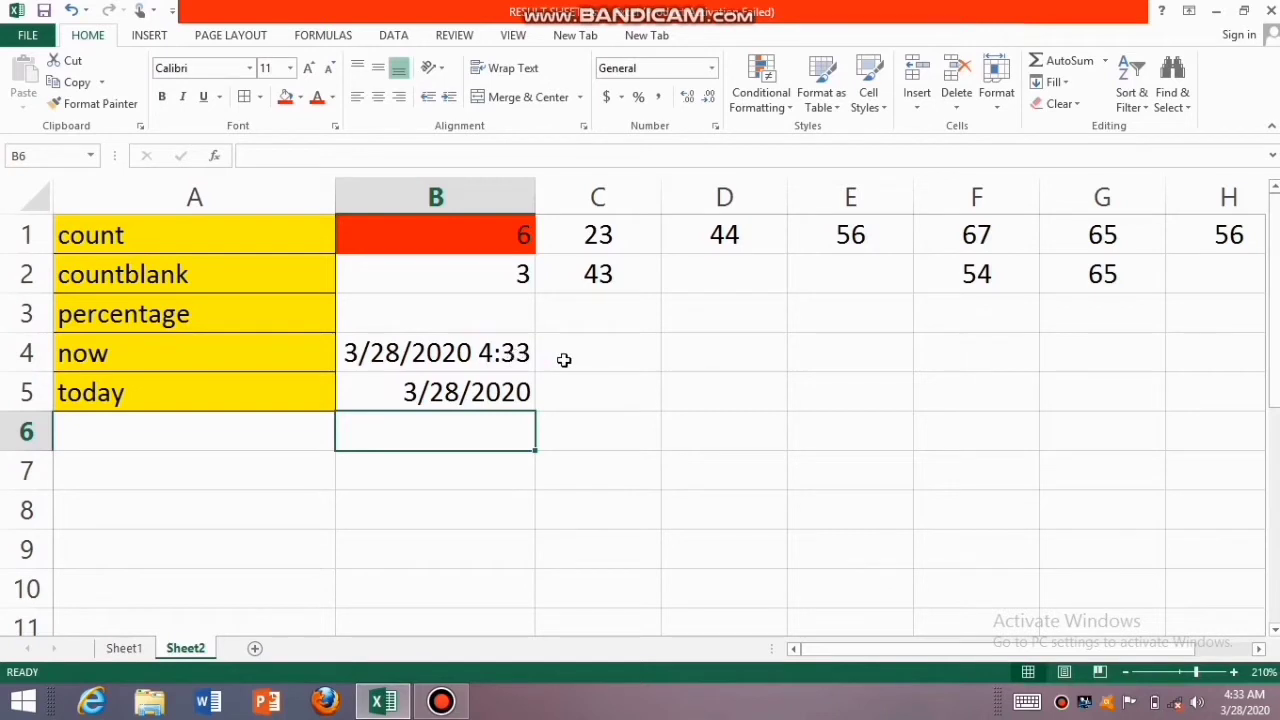
{"action": "left_click", "coordinate": [564, 360]}
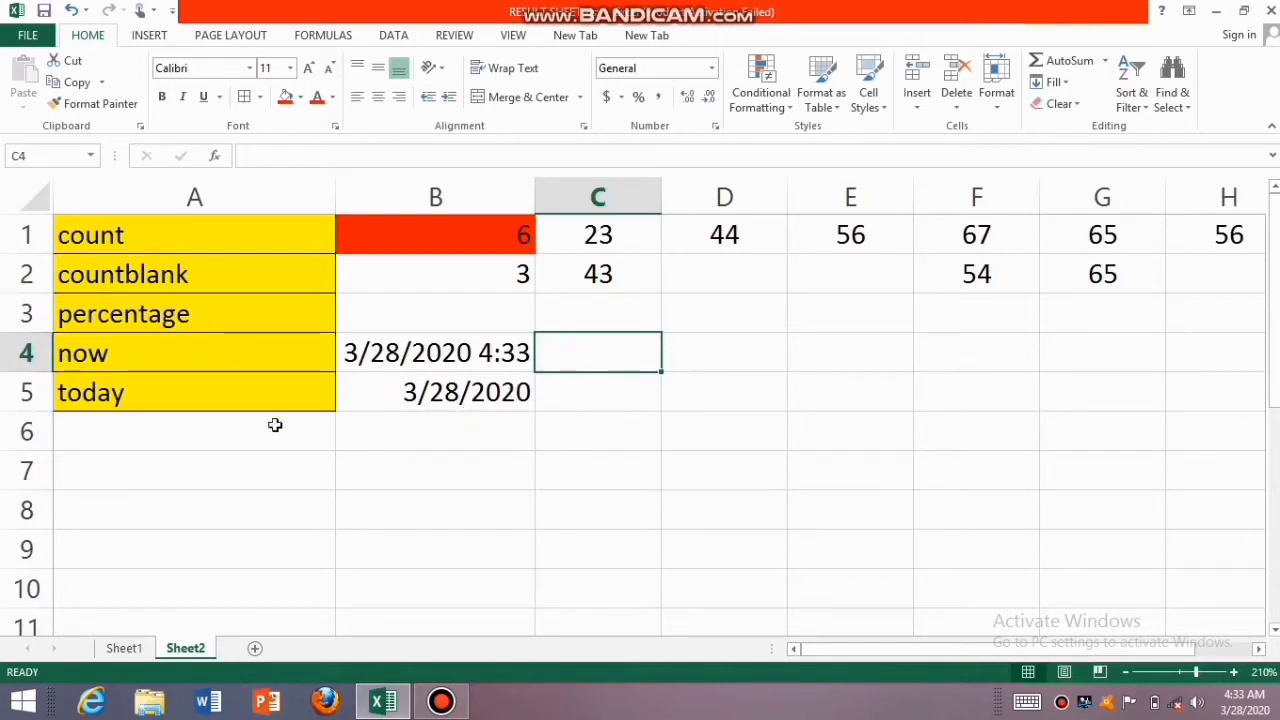
- Enter the formula =HOUR(B4) in cell B7 to extract the hour from the now value
{"action": "left_click", "coordinate": [388, 464]}
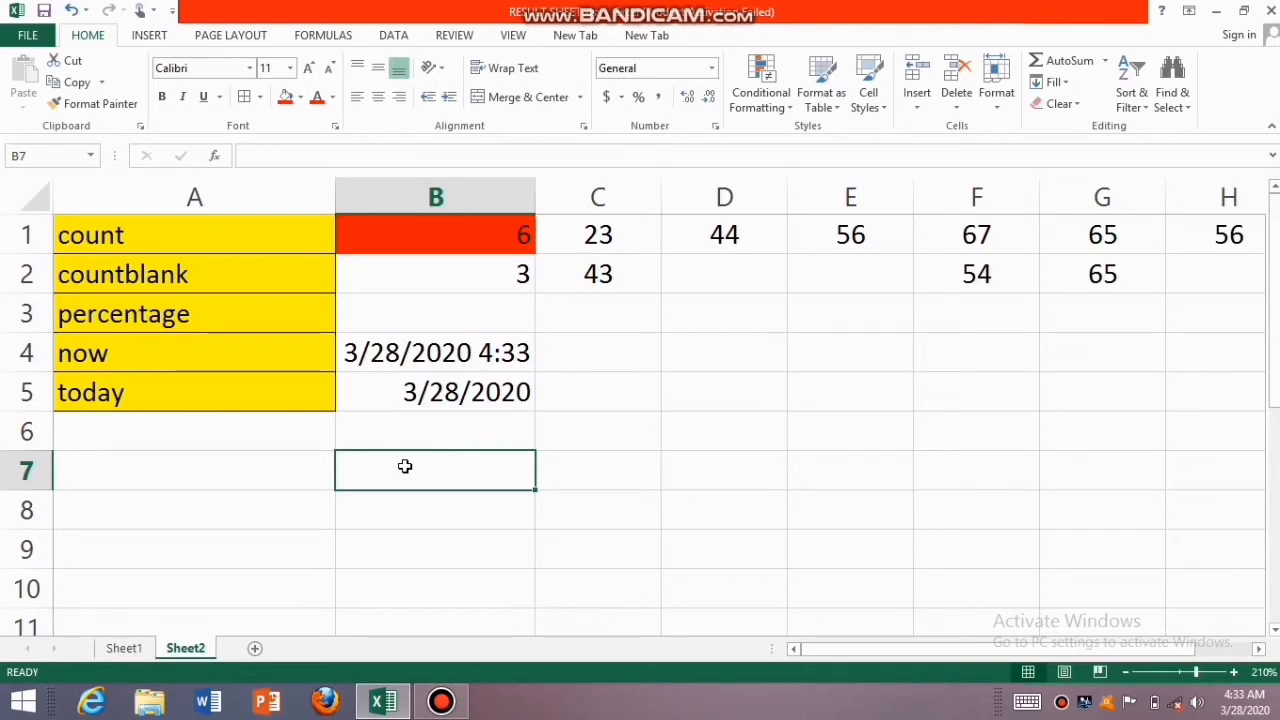
{"action": "type", "text": "="}
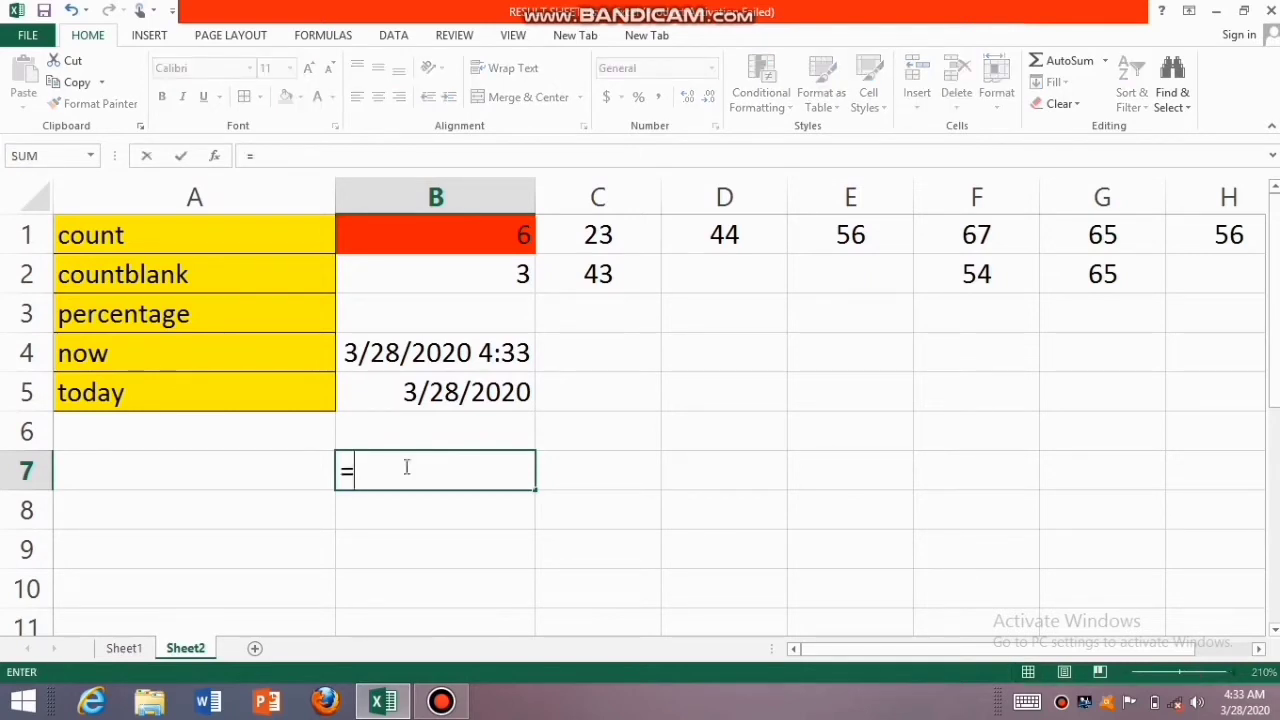
{"action": "type", "text": "hou"}
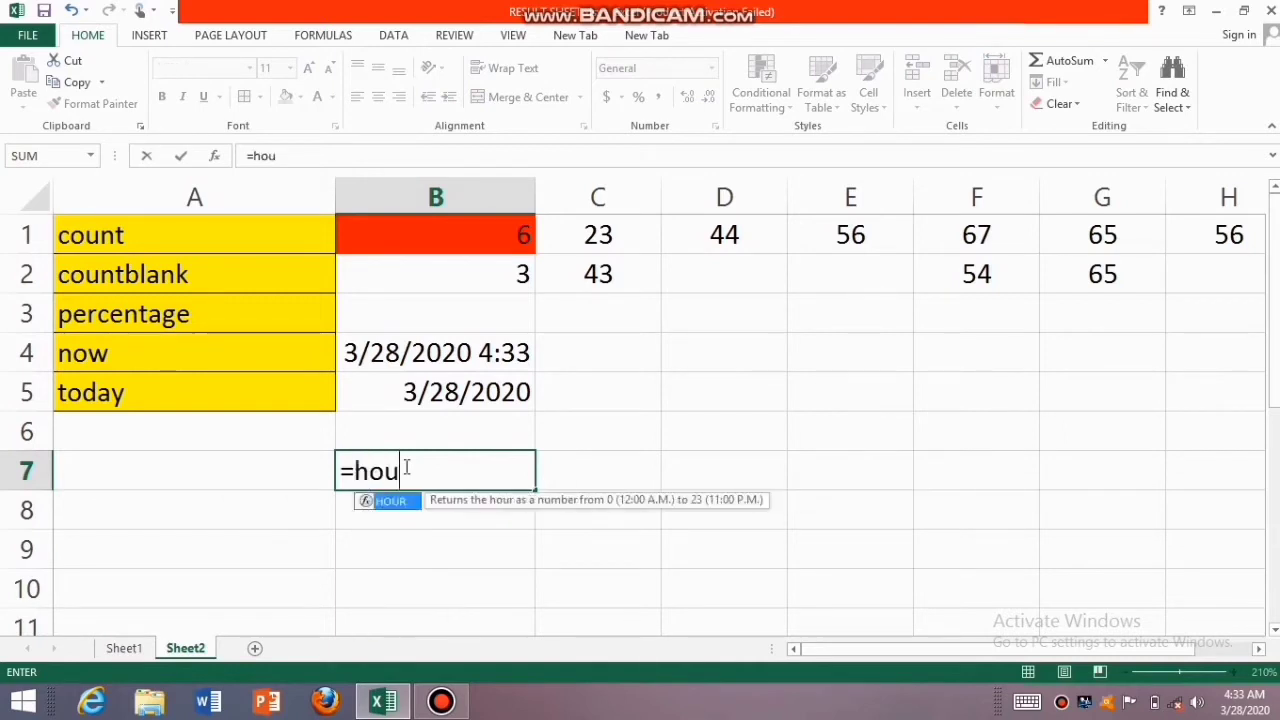
{"action": "type", "text": "r("}
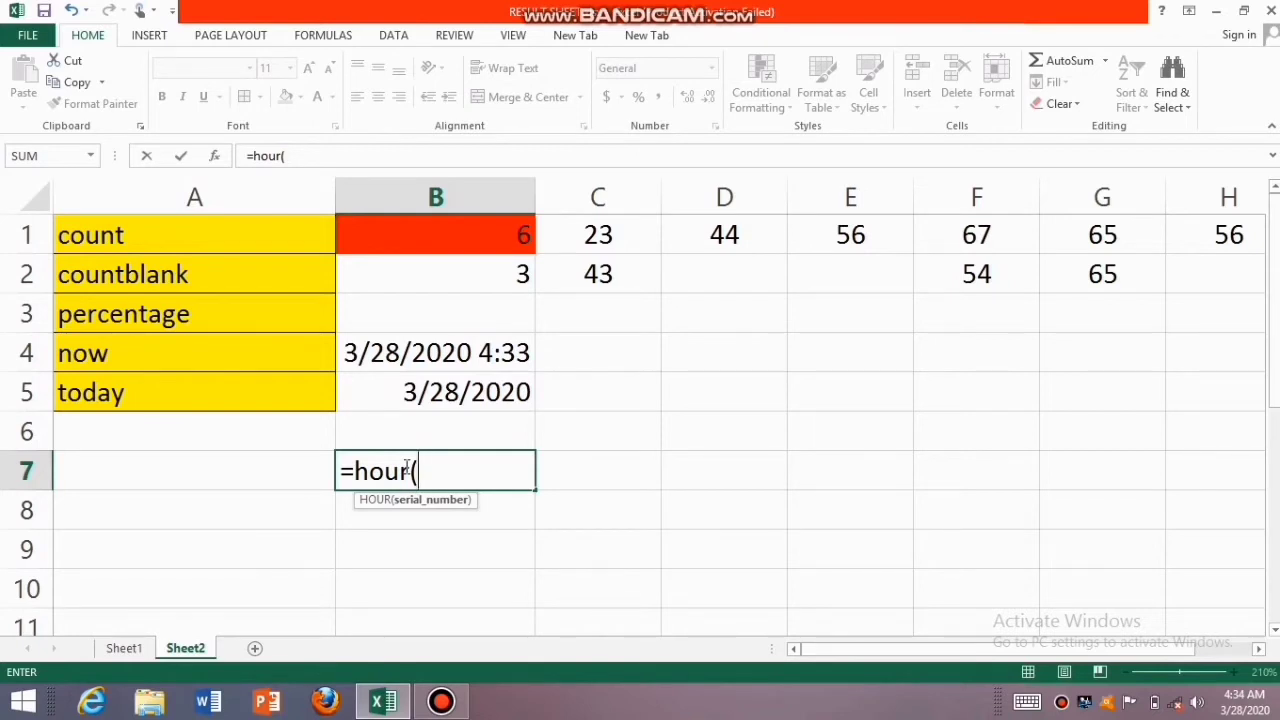
{"action": "left_click", "coordinate": [428, 362]}
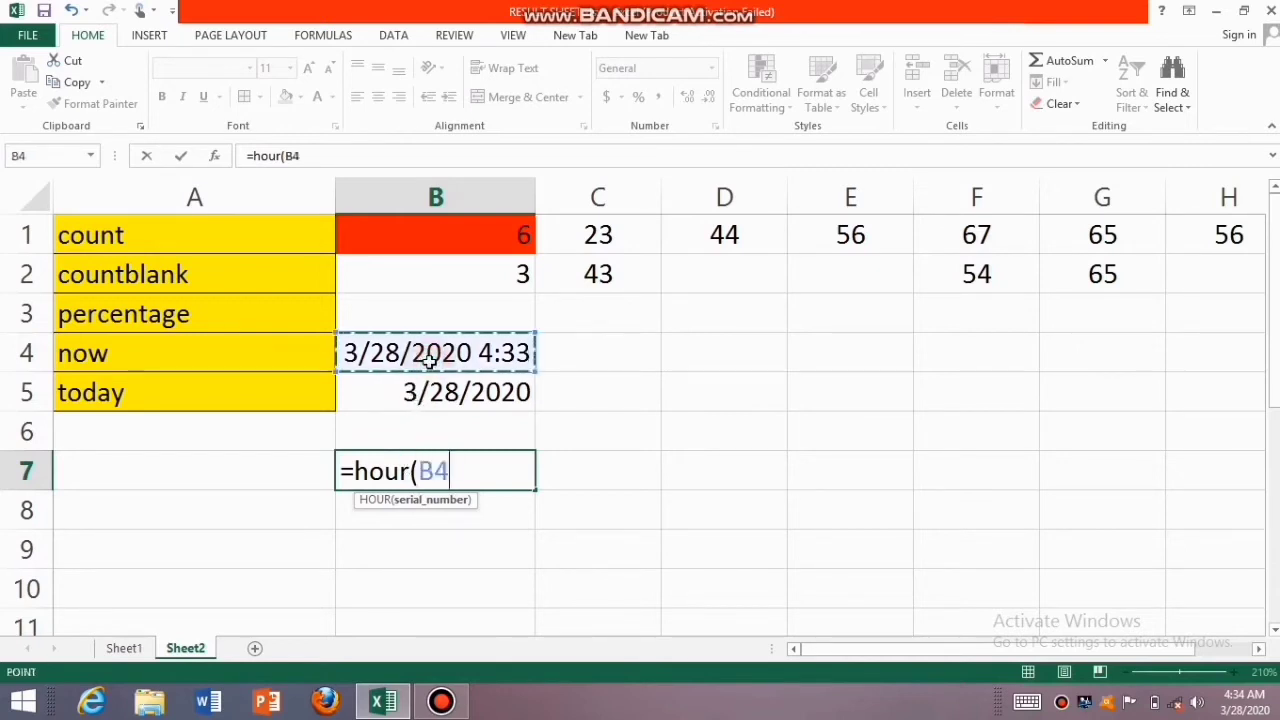
{"action": "type", "text": ")"}
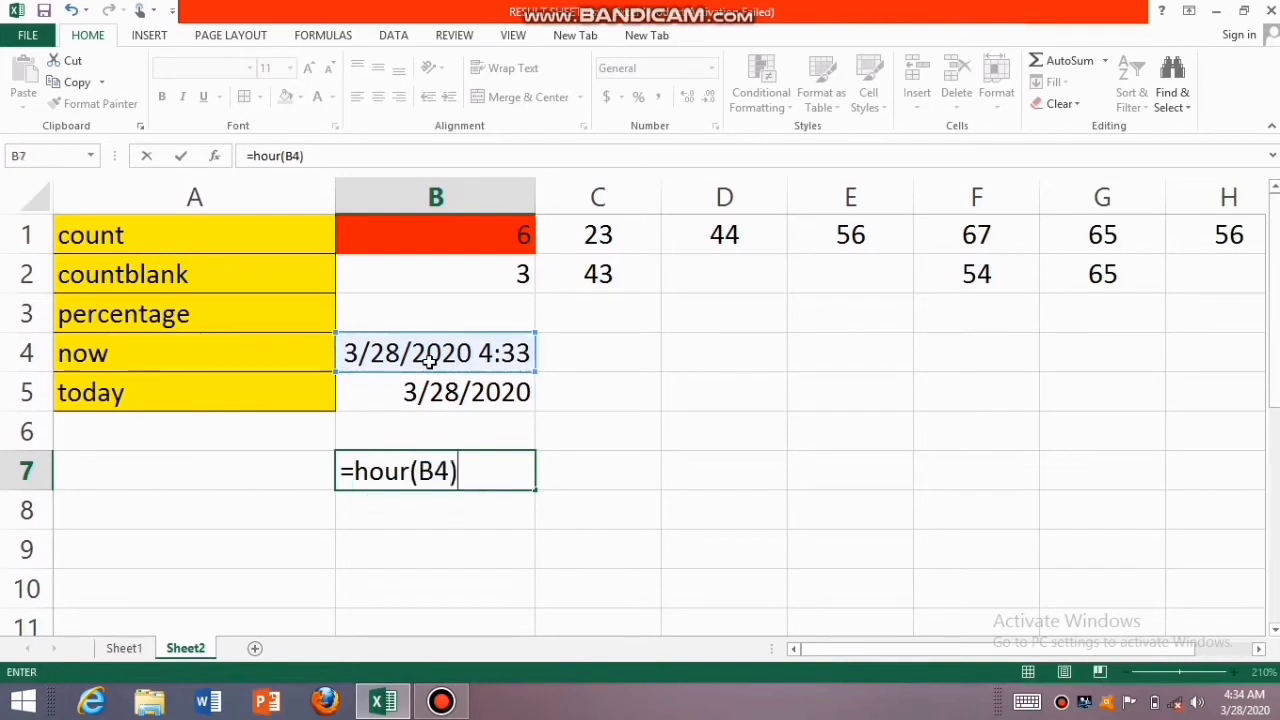
{"action": "key", "text": "Return"}
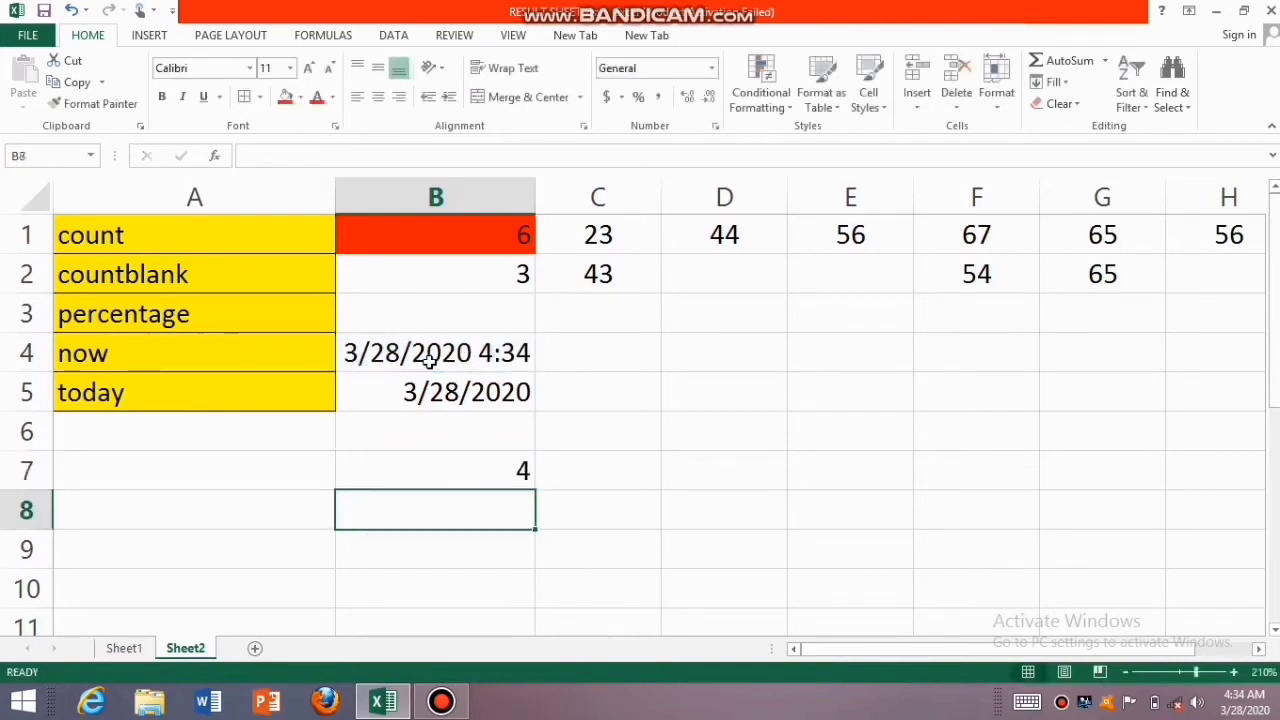
- Enter the labels hours in cell A7 and minutes in cell A8
{"action": "left_click", "coordinate": [266, 469]}
{"action": "type", "text": "hours"}
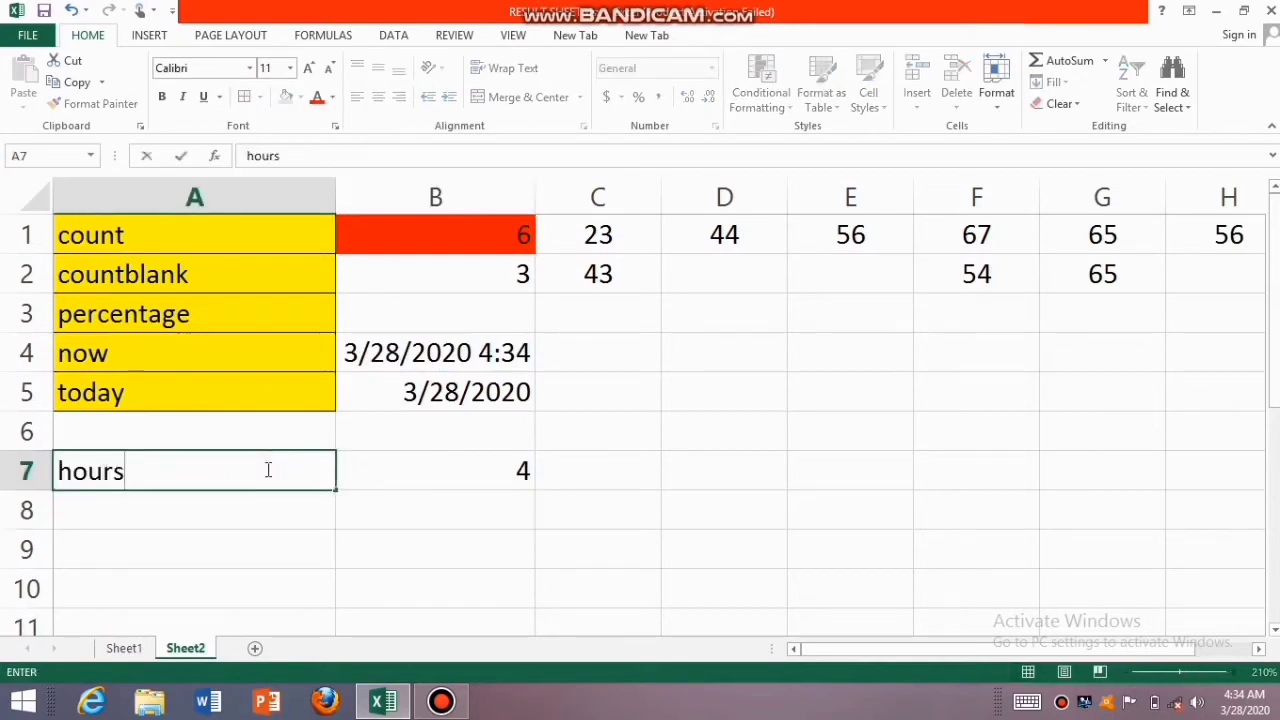
{"action": "key", "text": "Return"}
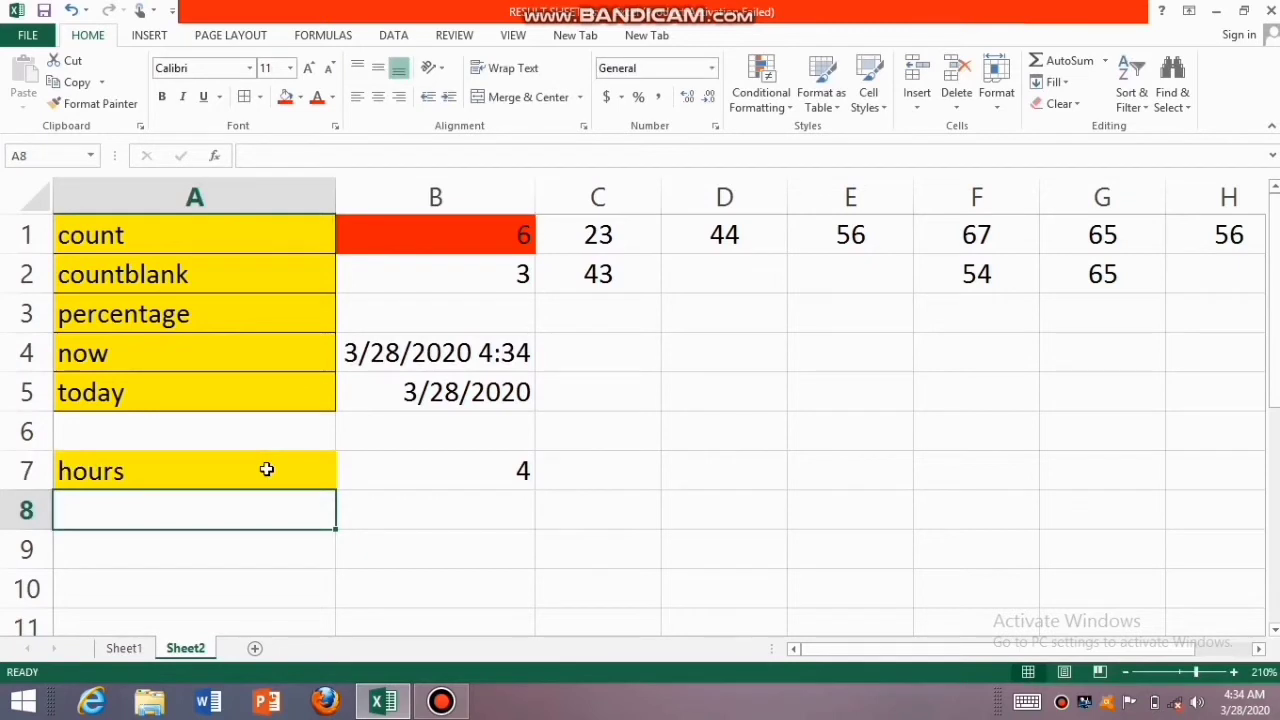
{"action": "type", "text": "min"}
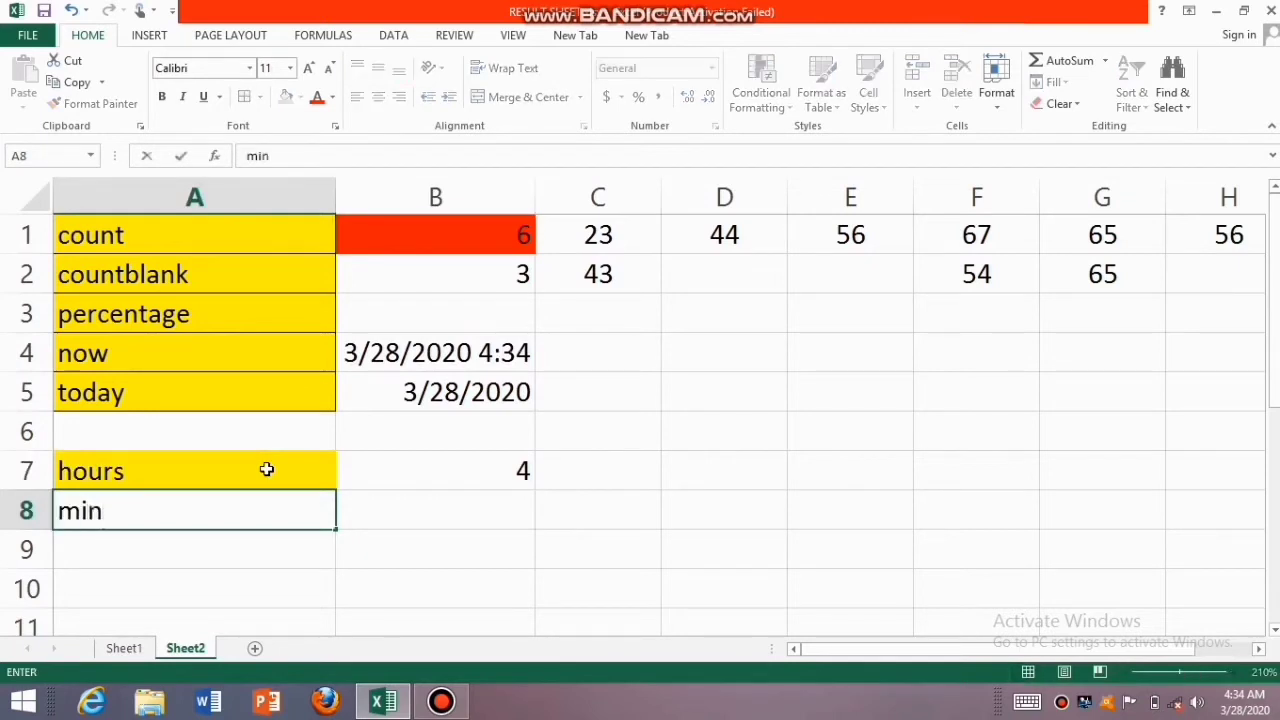
{"action": "type", "text": "utes"}
{"action": "key", "text": "Return"}
- Enter the formula =MINUTE(B4) in cell B8 beside the minutes label
{"action": "key", "text": "Up"}
{"action": "key", "text": "Right"}
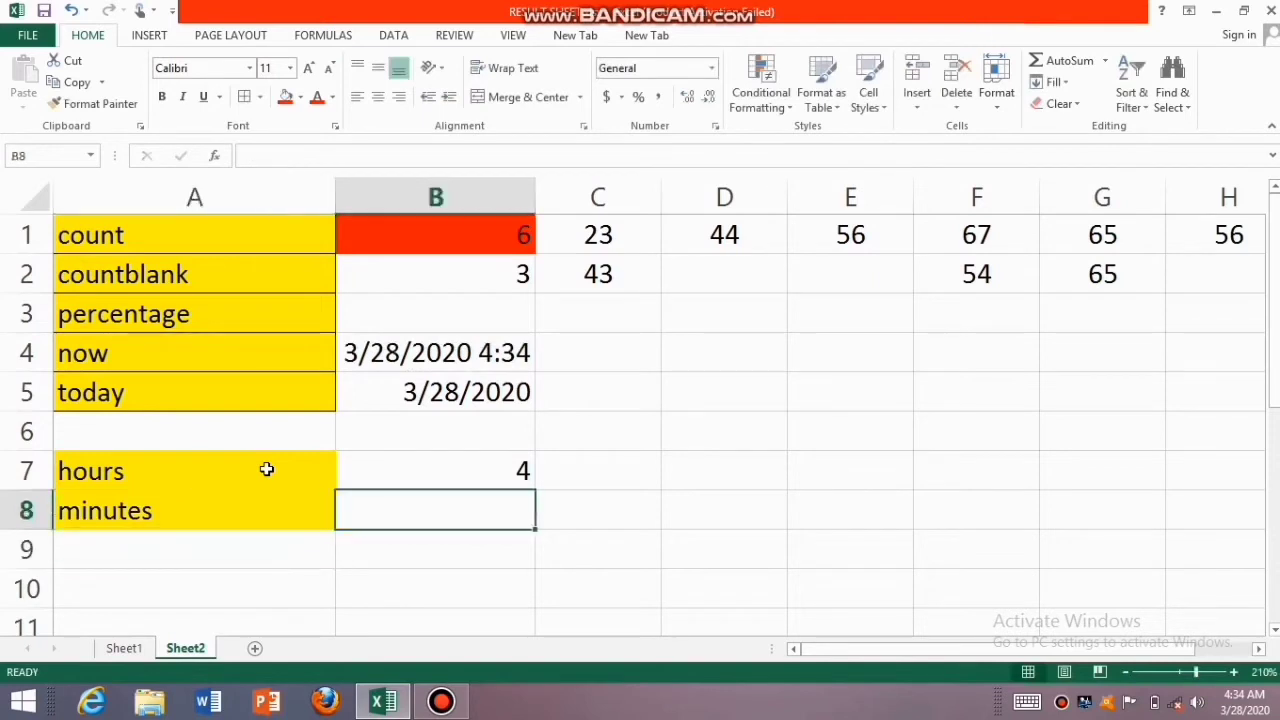
{"action": "type", "text": "="}
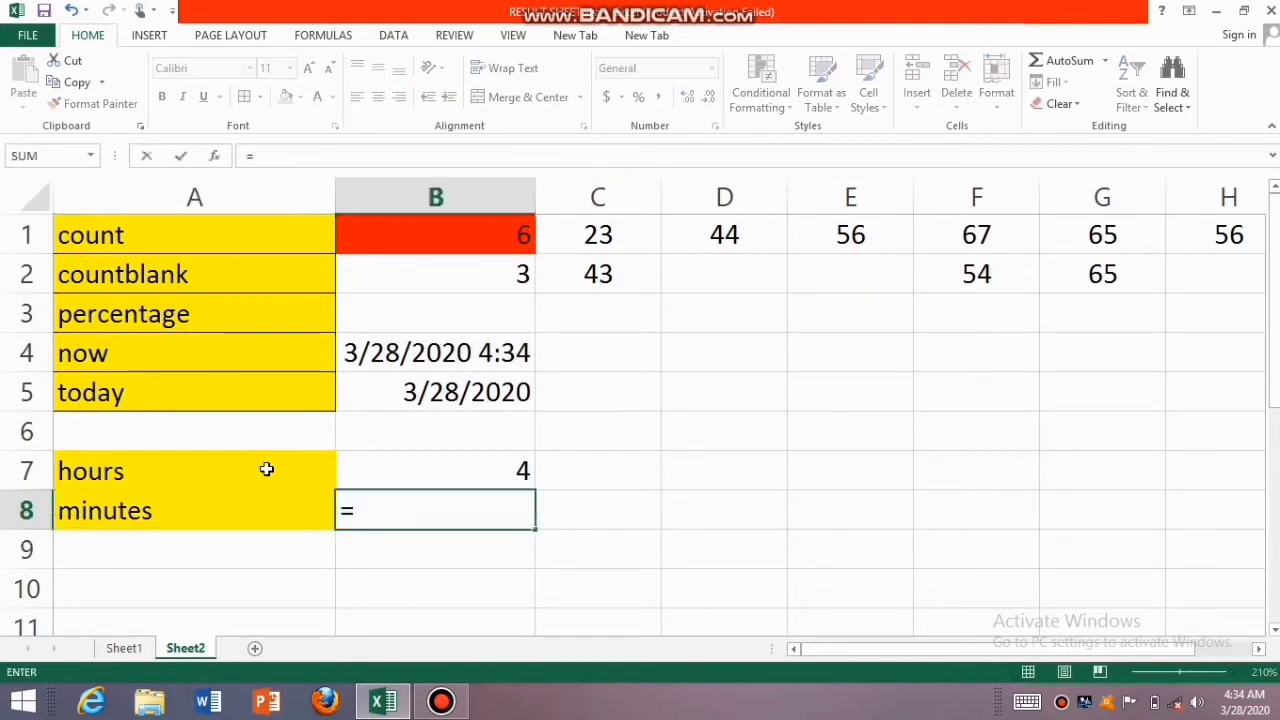
{"action": "type", "text": "min"}
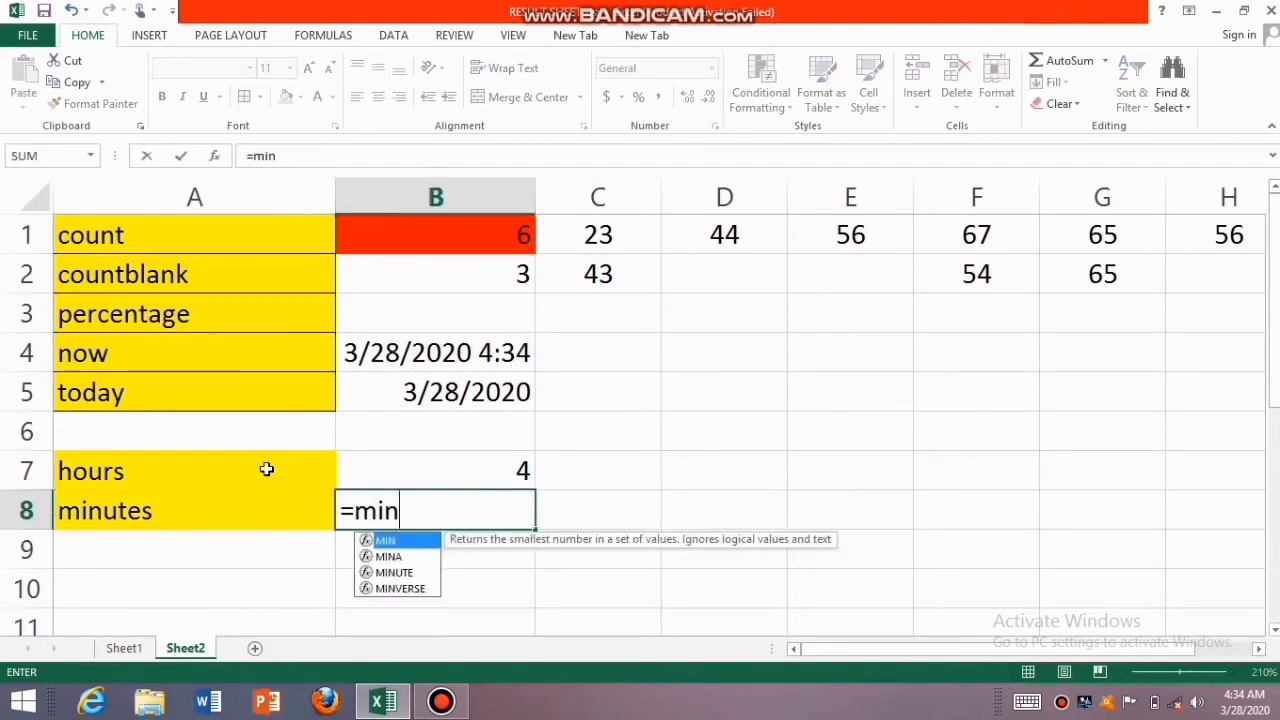
{"action": "type", "text": "ut"}
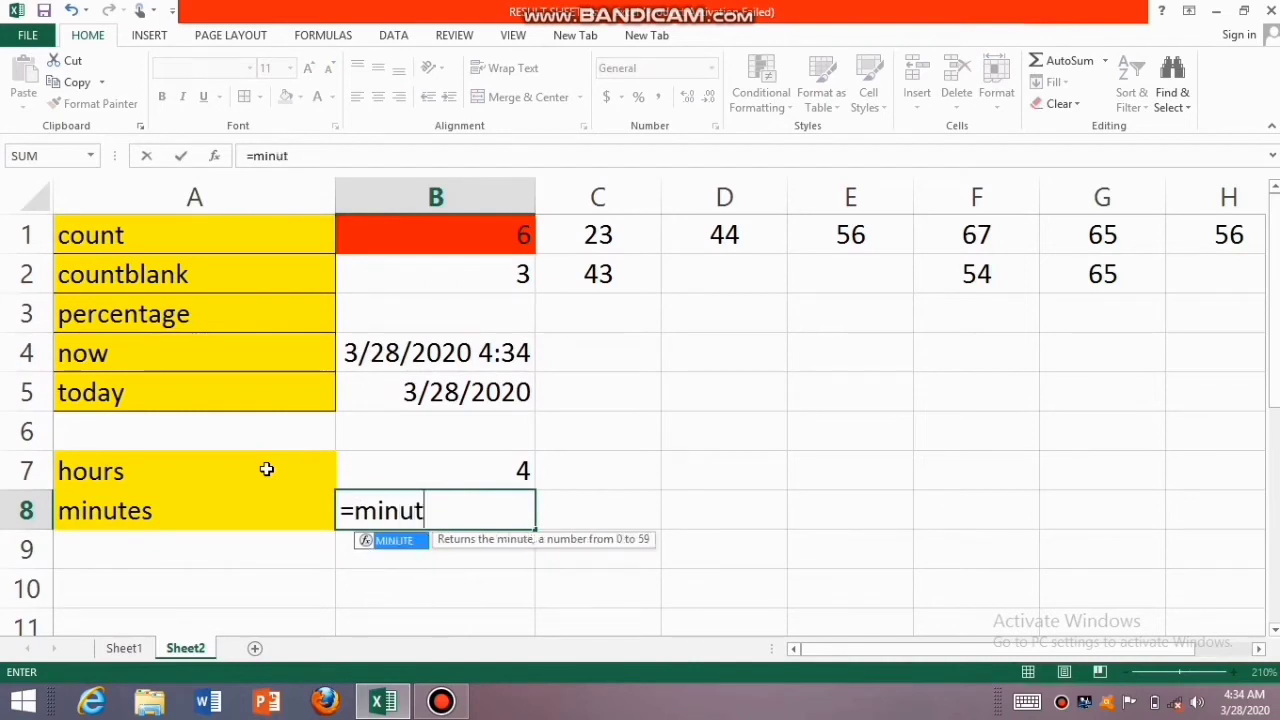
{"action": "type", "text": "e("}
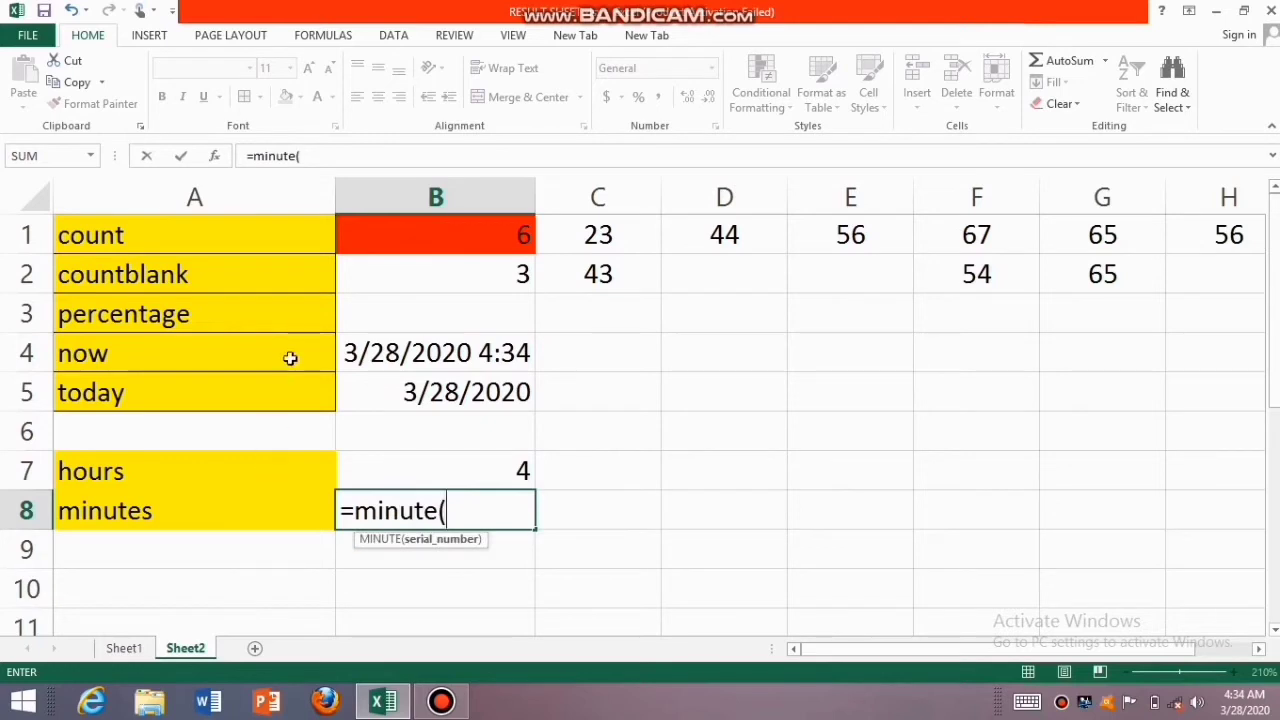
{"action": "left_click", "coordinate": [443, 359]}
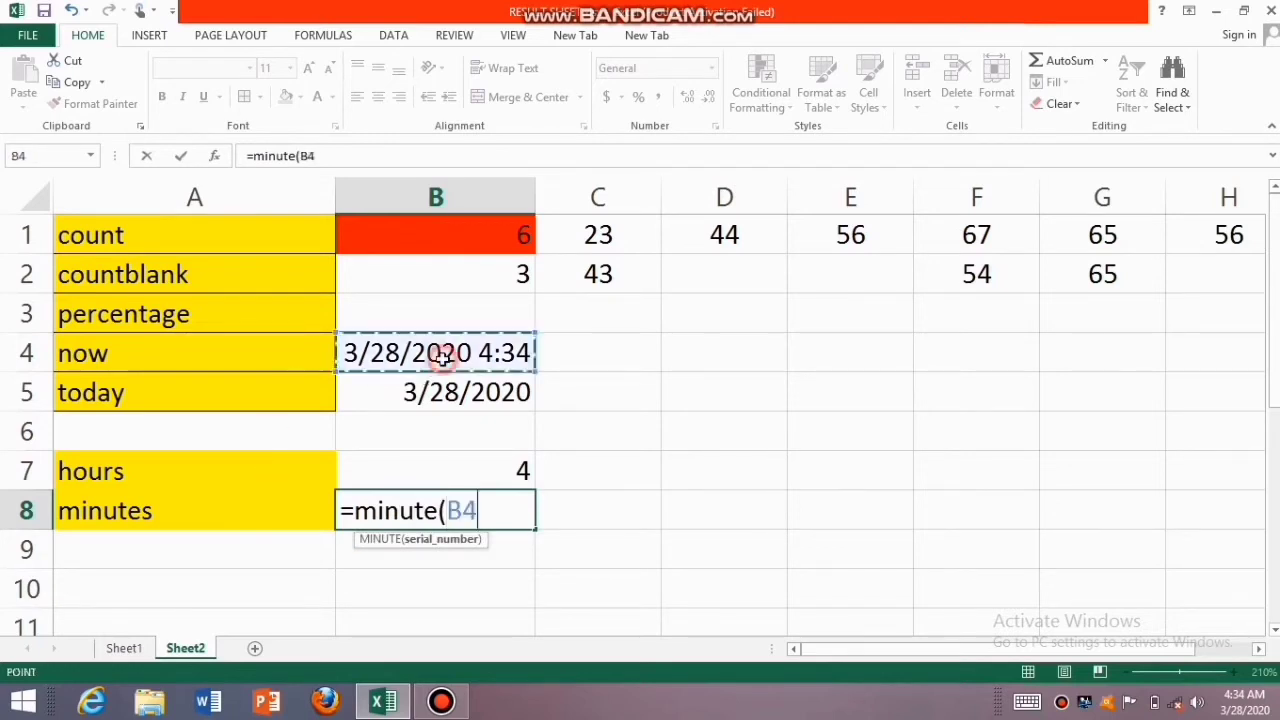
{"action": "type", "text": ")"}
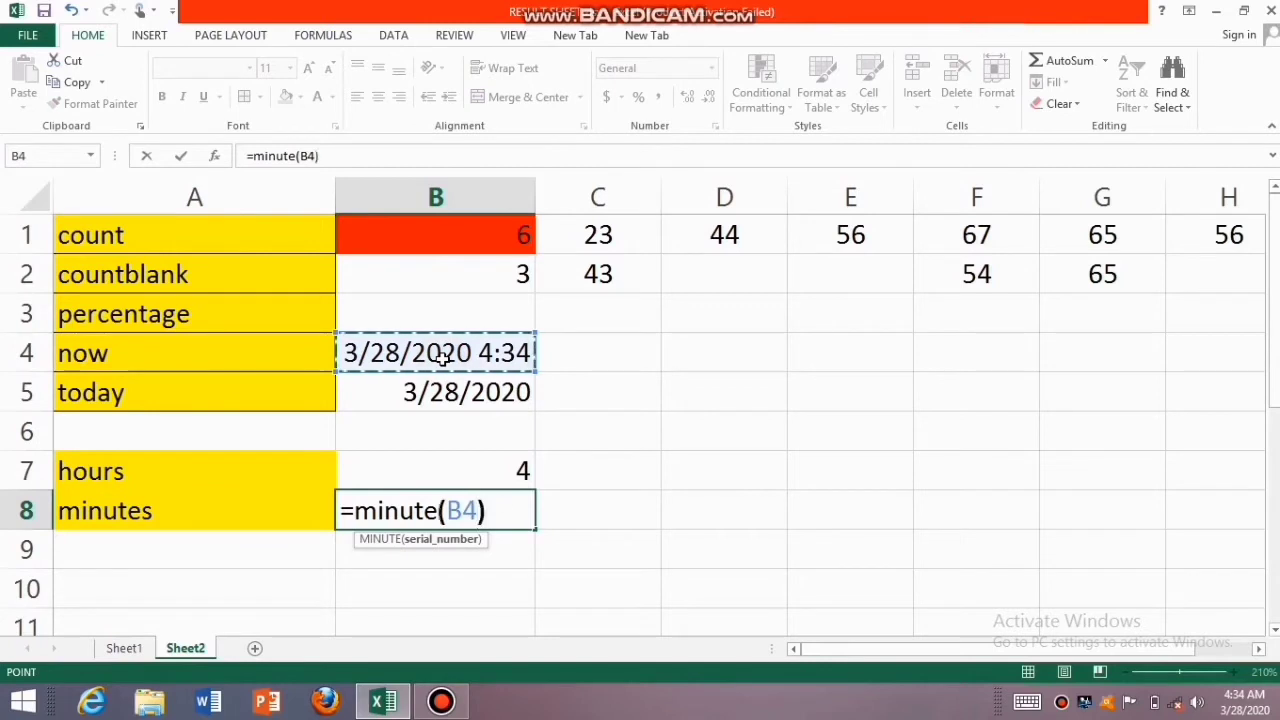
{"action": "key", "text": "Return"}
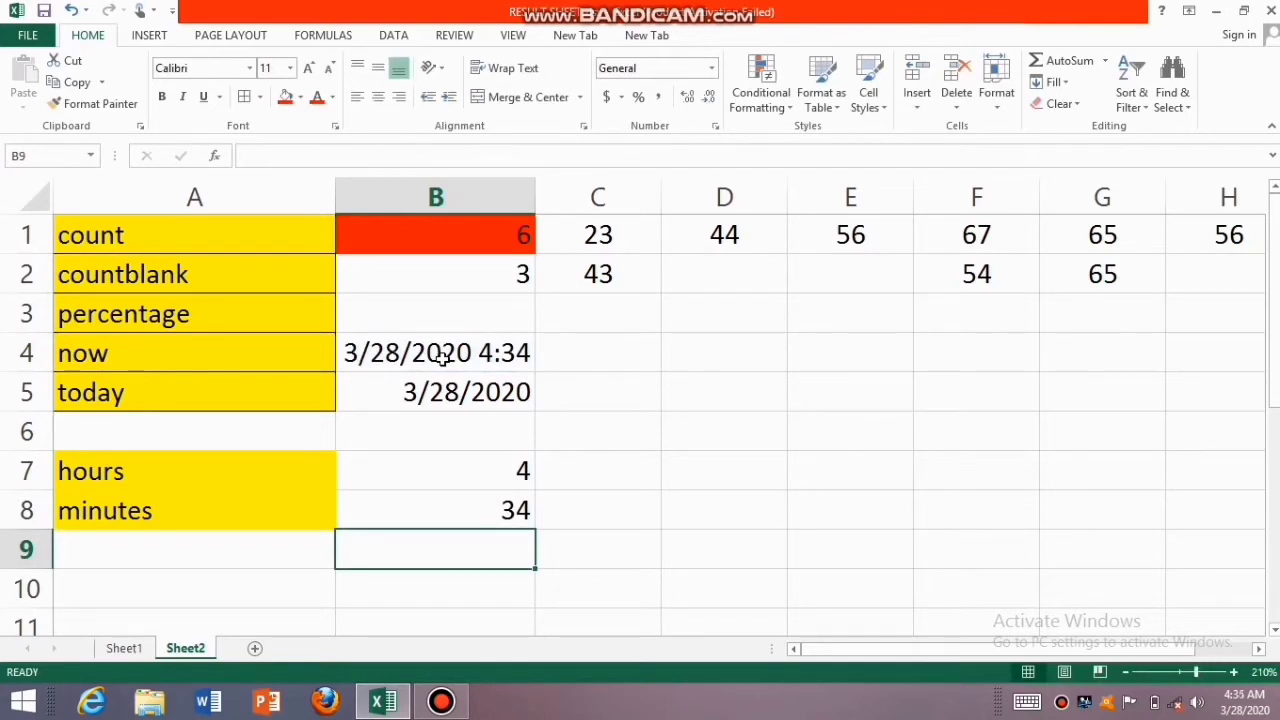
- Label cell A9 seconds and enter the formula =SECOND(NOW()) in cell B9
{"action": "key", "text": "Left"}
{"action": "type", "text": "s"}
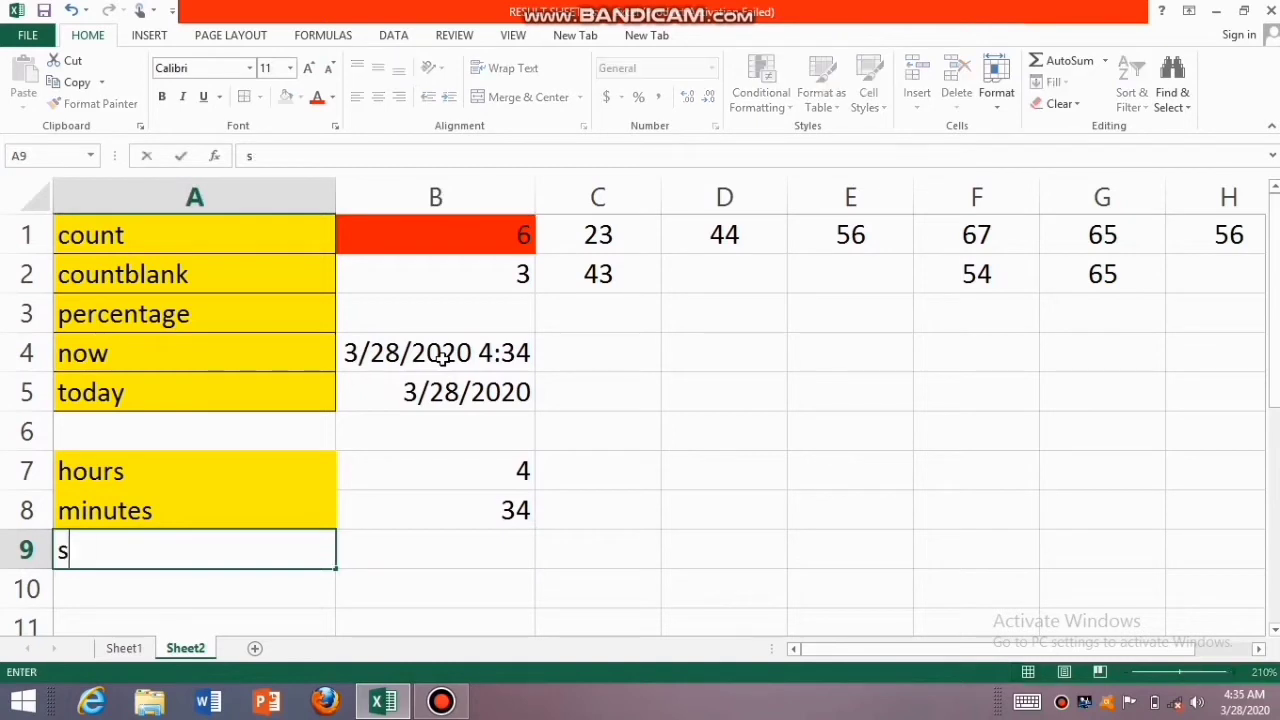
{"action": "type", "text": "econds"}
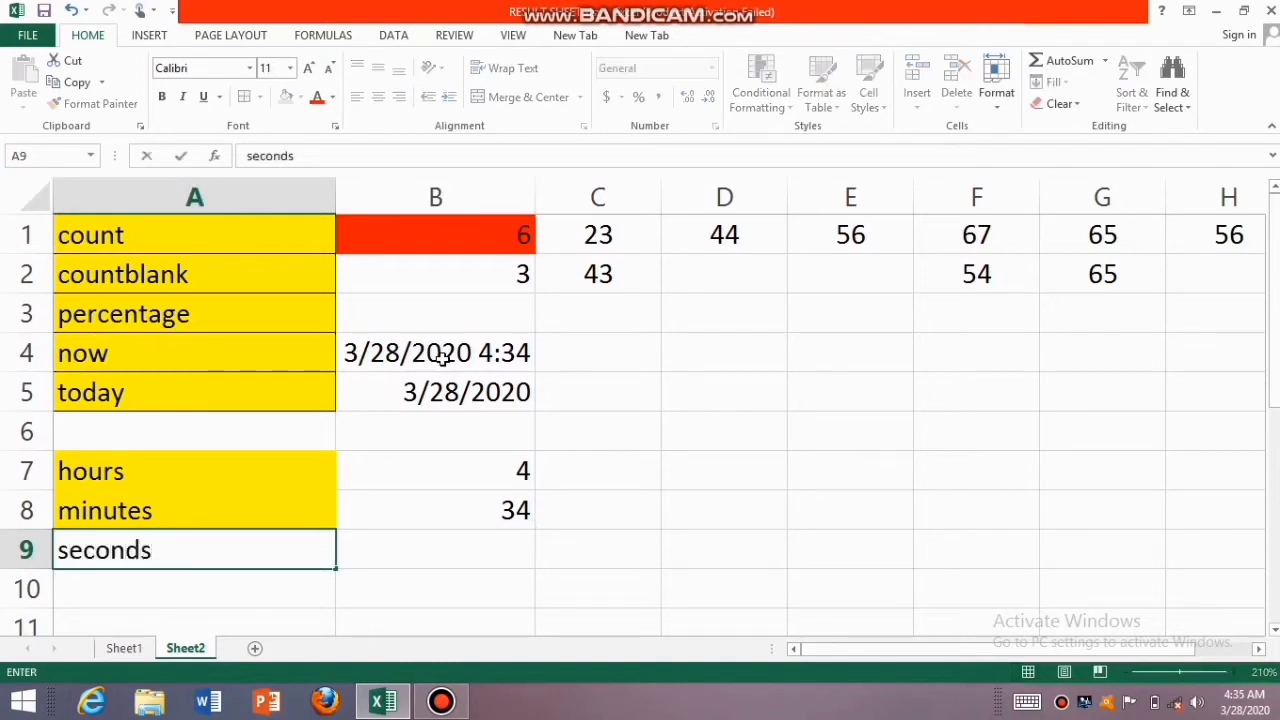
{"action": "key", "text": "Tab"}
{"action": "type", "text": "=second"}
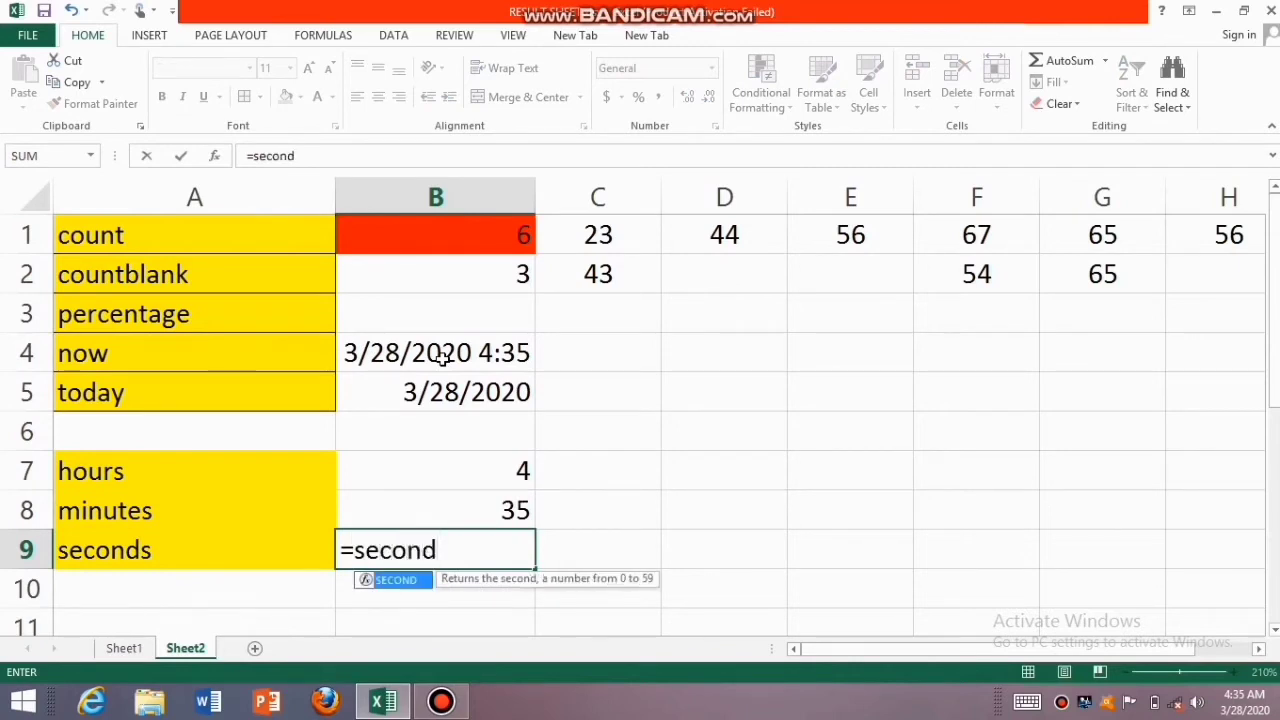
{"action": "type", "text": "("}
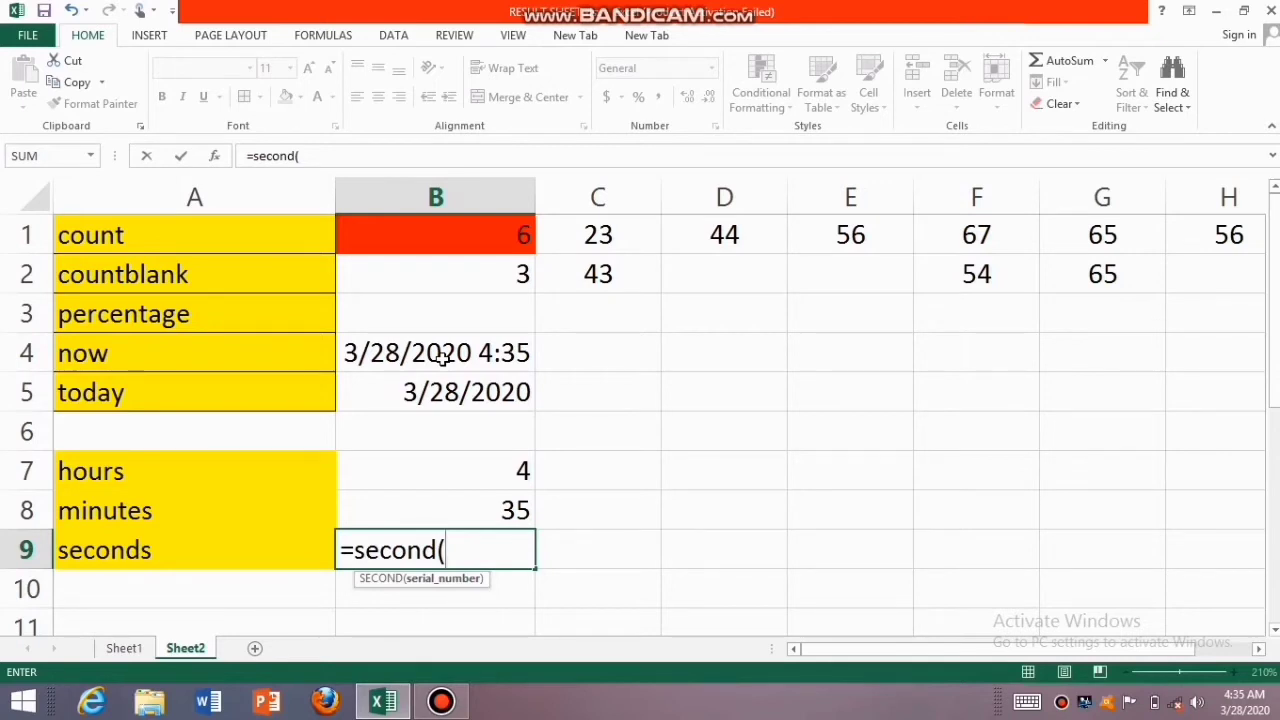
{"action": "type", "text": "now"}
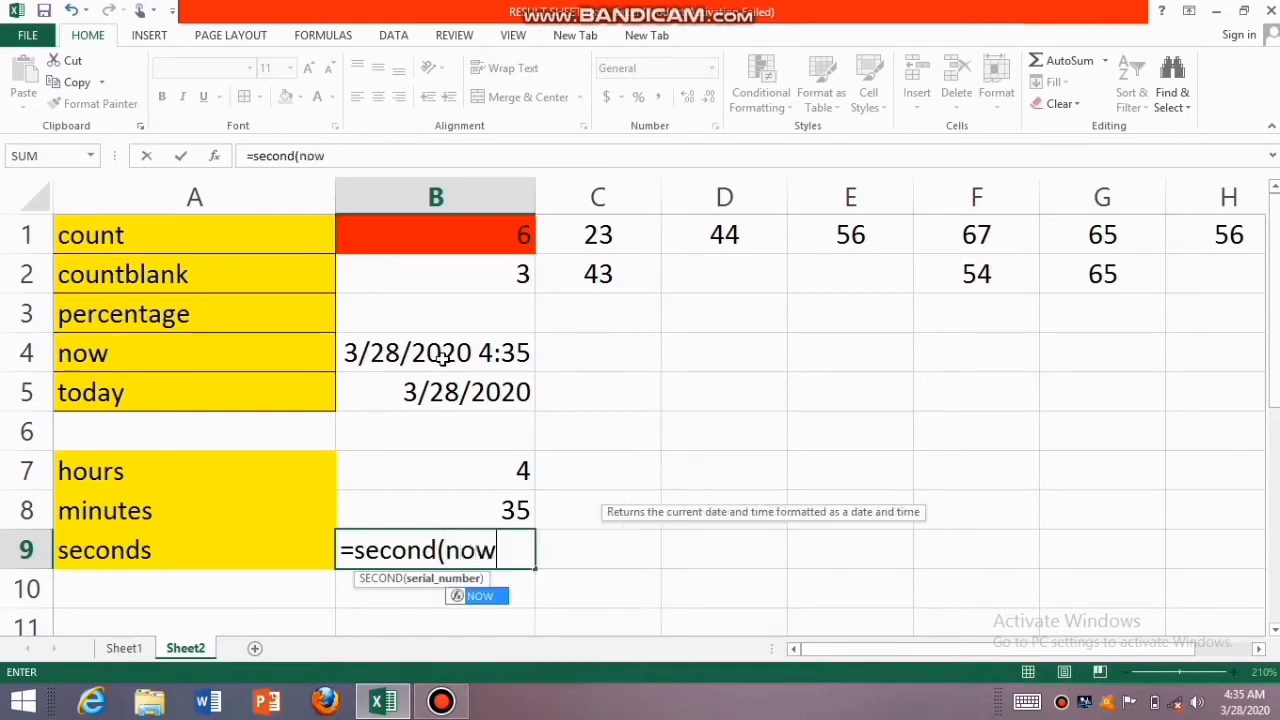
{"action": "type", "text": "()"}
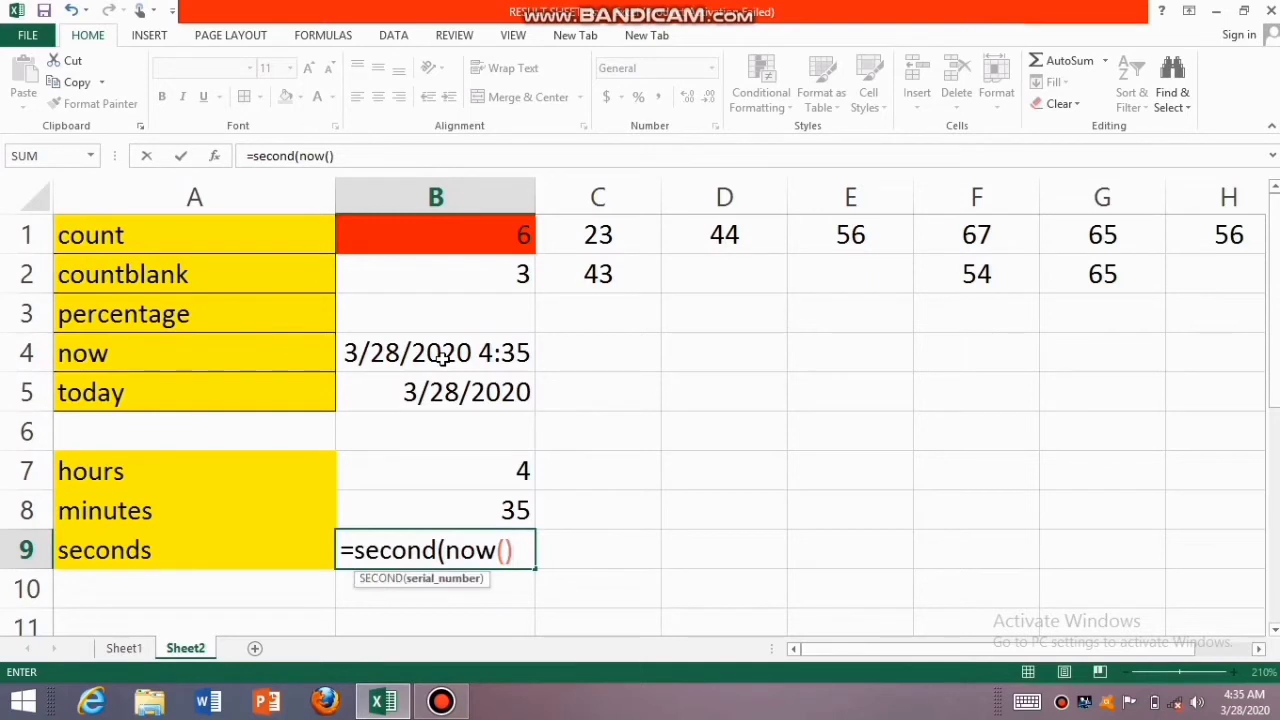
{"action": "type", "text": ")"}
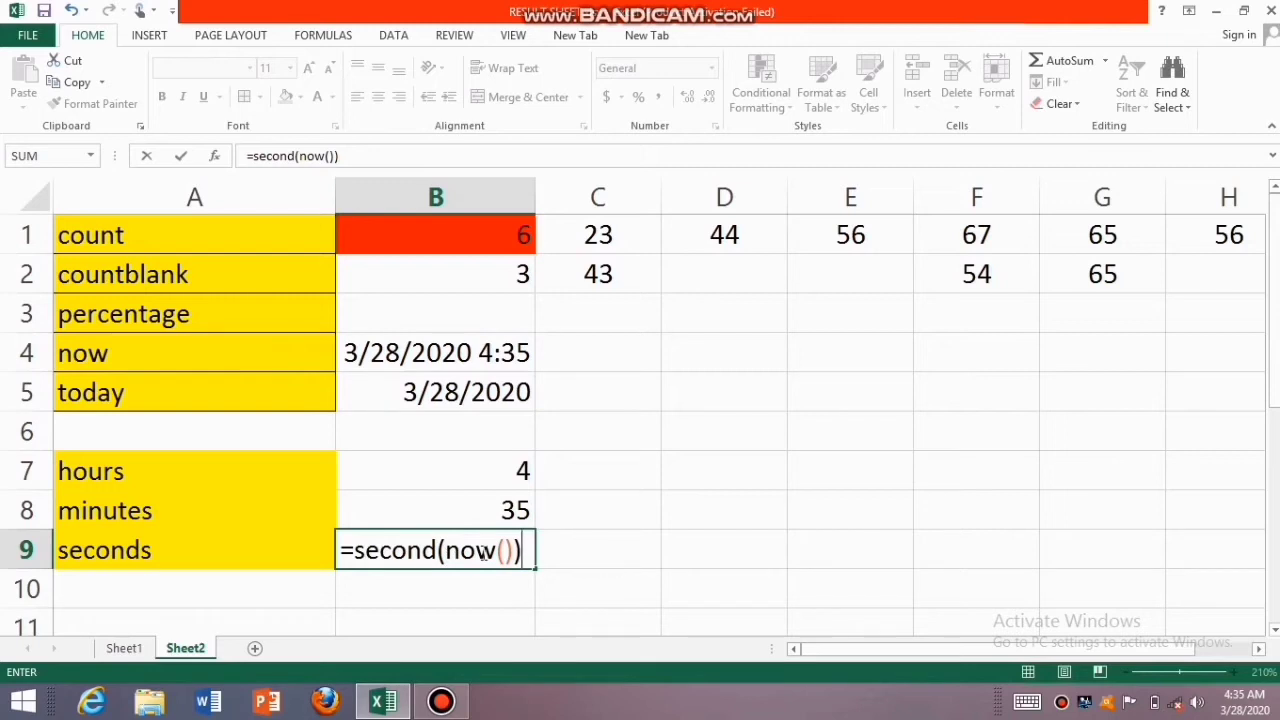
{"action": "key", "text": "Return"}
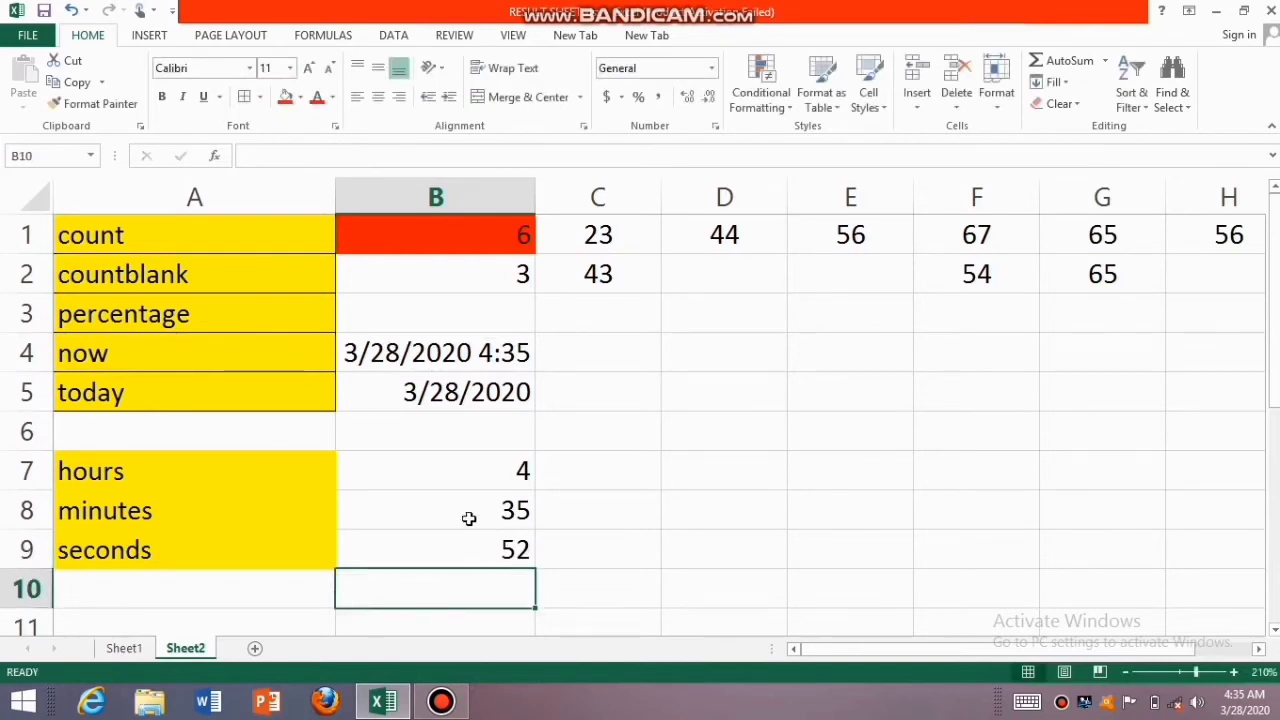
- Examine the cell reference used by the minutes formula in B8, discarding any edit to it
{"action": "left_click", "coordinate": [467, 494]}
{"action": "left_click", "coordinate": [467, 487]}
{"action": "left_click", "coordinate": [462, 518]}
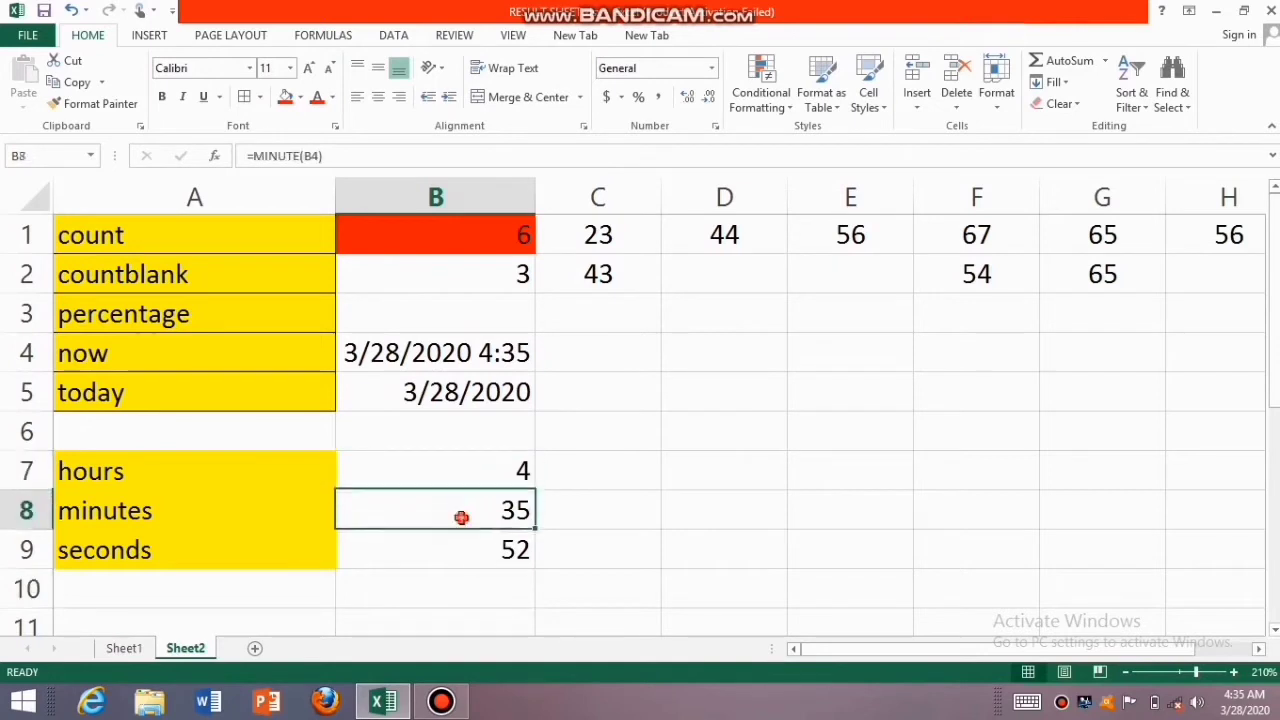
{"action": "double_click", "coordinate": [457, 514]}
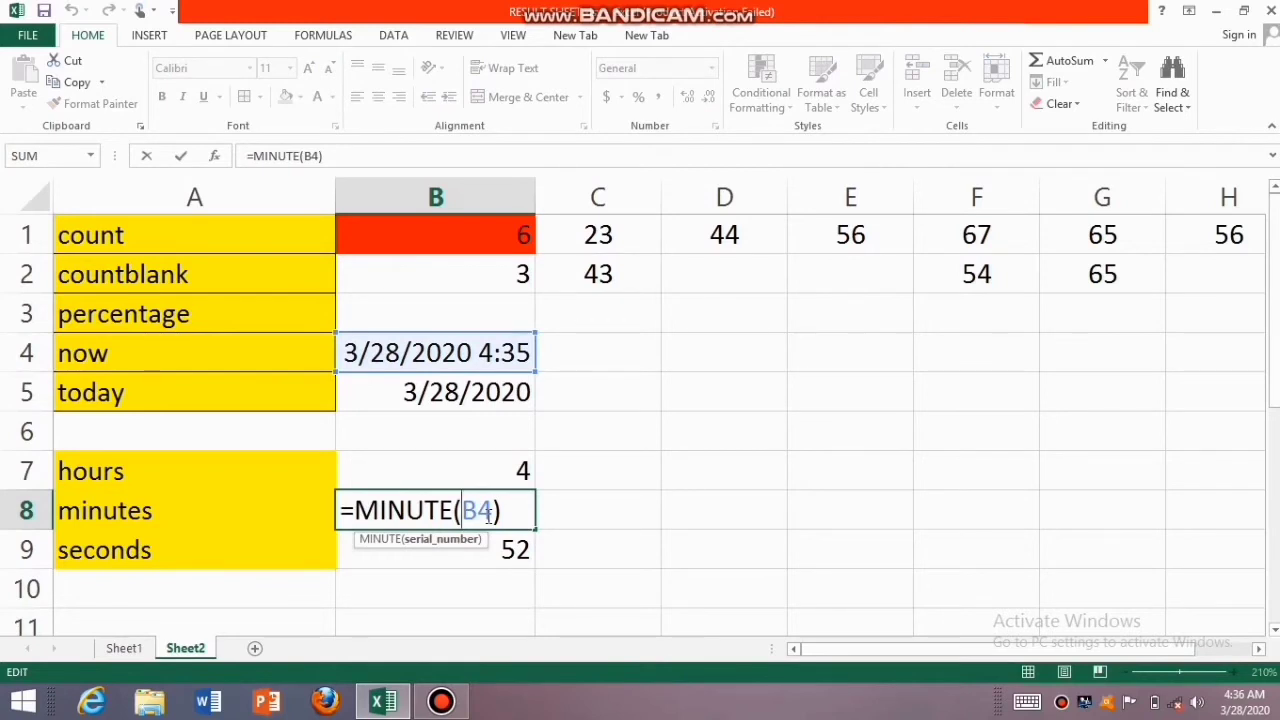
{"action": "left_click", "coordinate": [581, 523]}
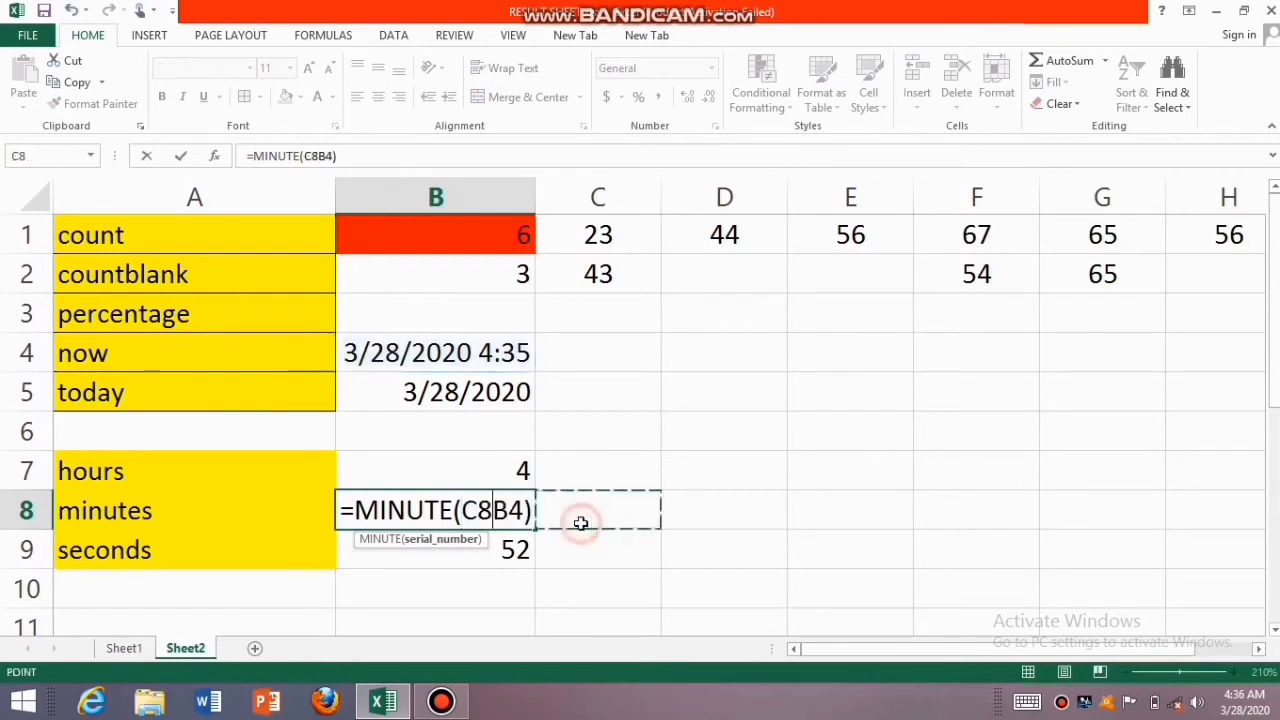
{"action": "key", "text": "Escape"}
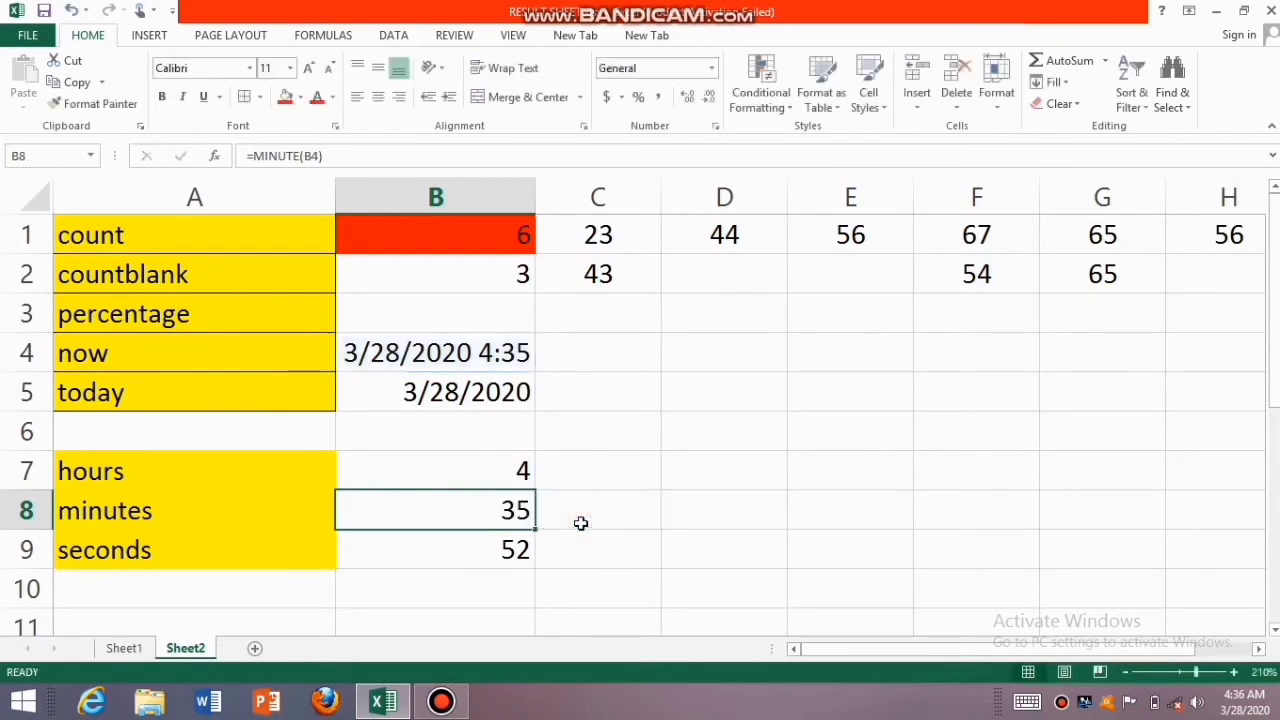
- Label cell A6, directly above hours, as time
{"action": "left_click", "coordinate": [223, 433]}
{"action": "type", "text": "not"}
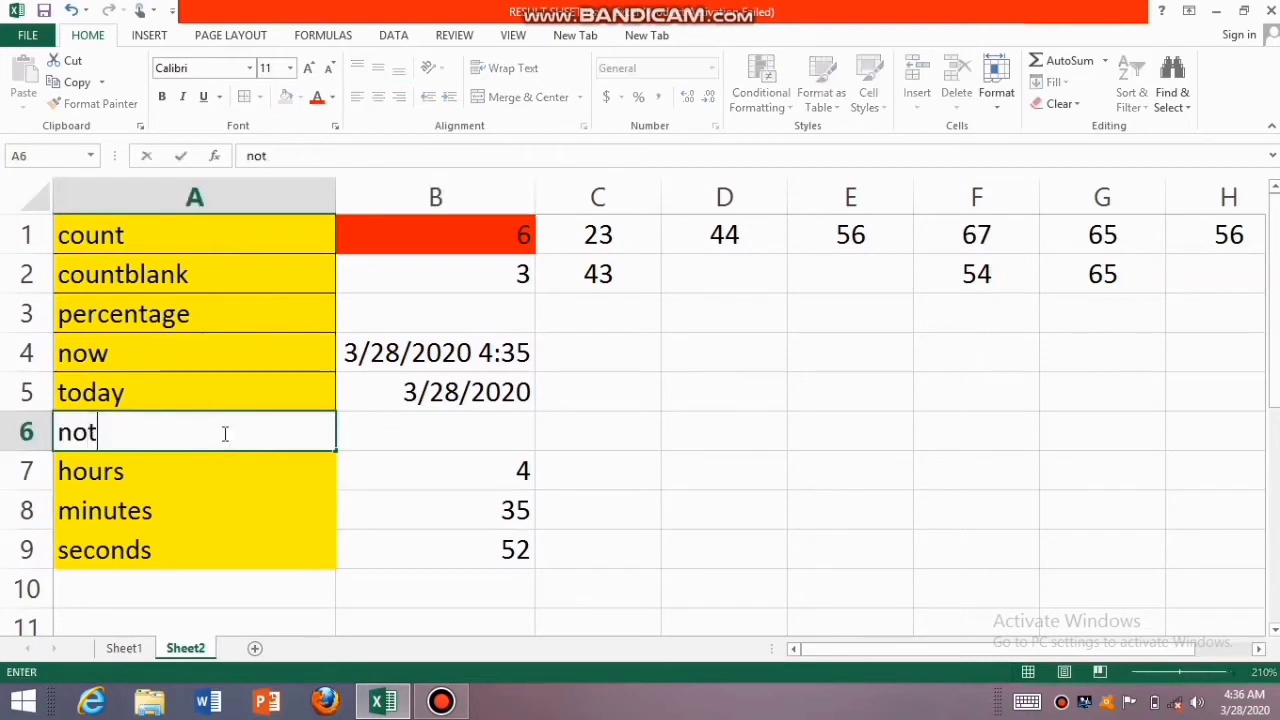
{"action": "key", "text": "BackSpace"}
{"action": "type", "text": "w fun"}
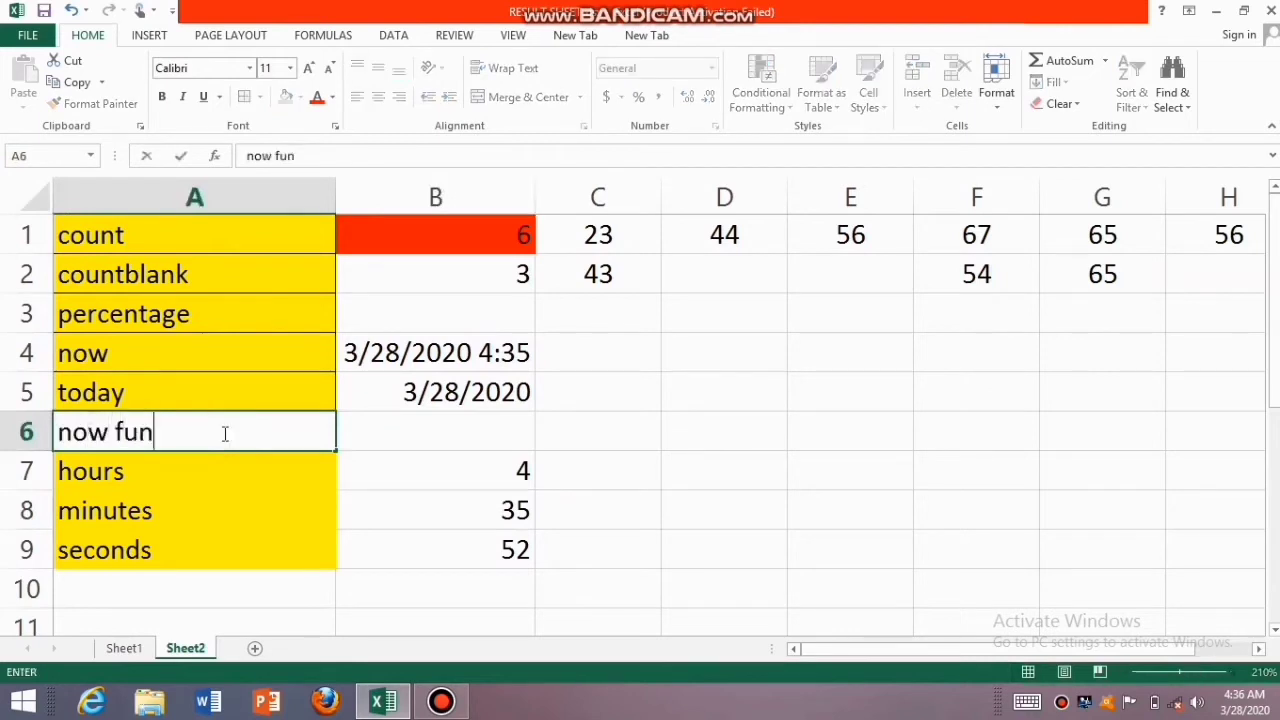
{"action": "key", "text": "BackSpace"}
{"action": "key", "text": "BackSpace"}
{"action": "key", "text": "BackSpace"}
{"action": "key", "text": "BackSpace"}
{"action": "key", "text": "BackSpace"}
{"action": "key", "text": "BackSpace"}
{"action": "key", "text": "BackSpace"}
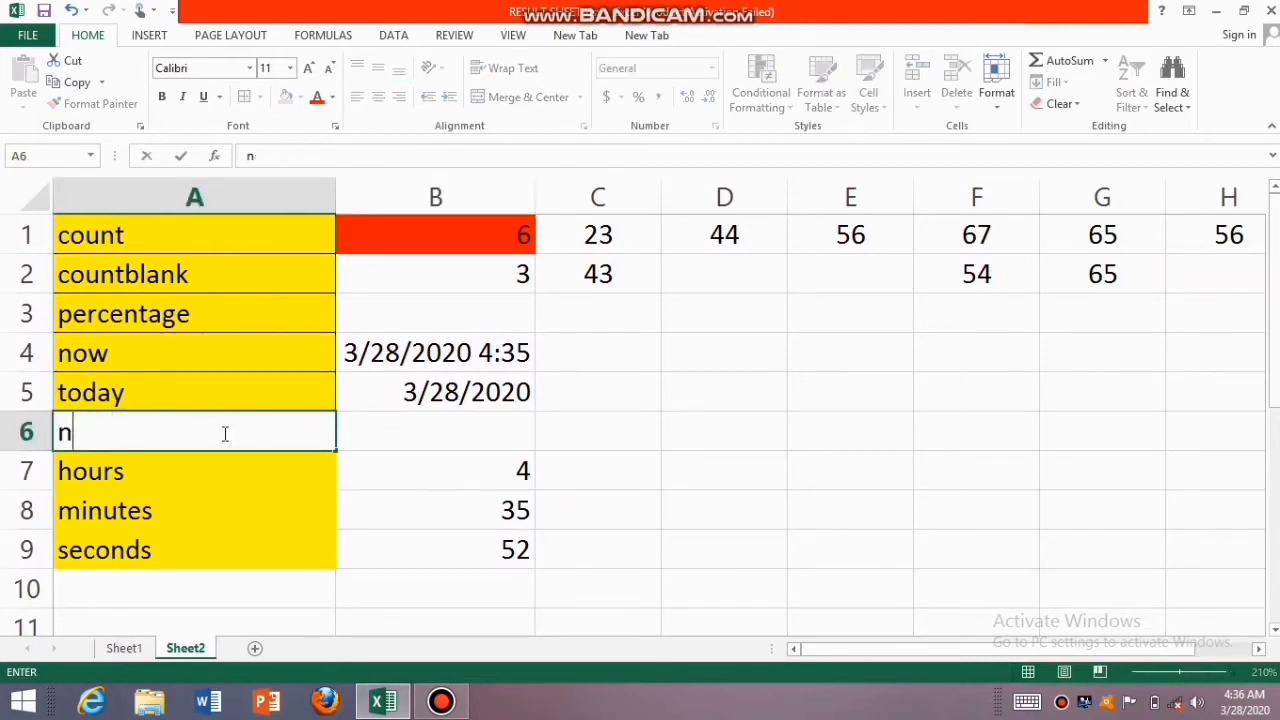
{"action": "type", "text": "tiem"}
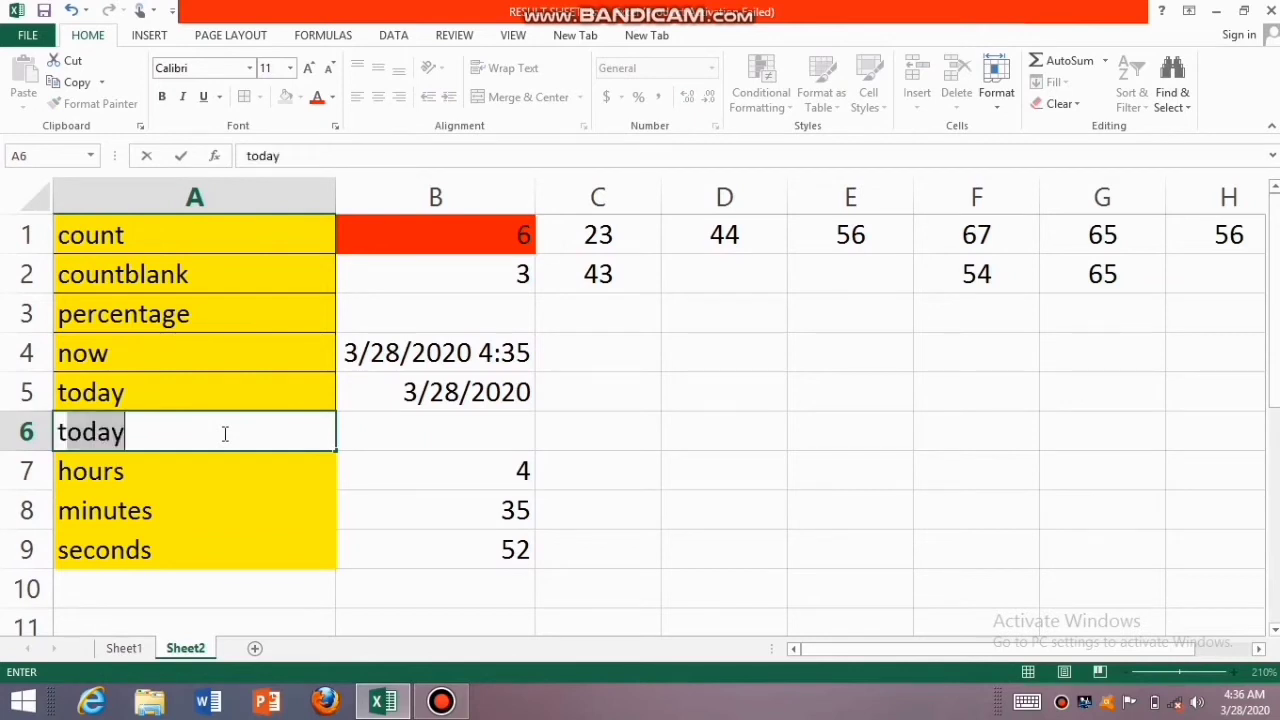
{"action": "key", "text": "BackSpace"}
{"action": "key", "text": "BackSpace"}
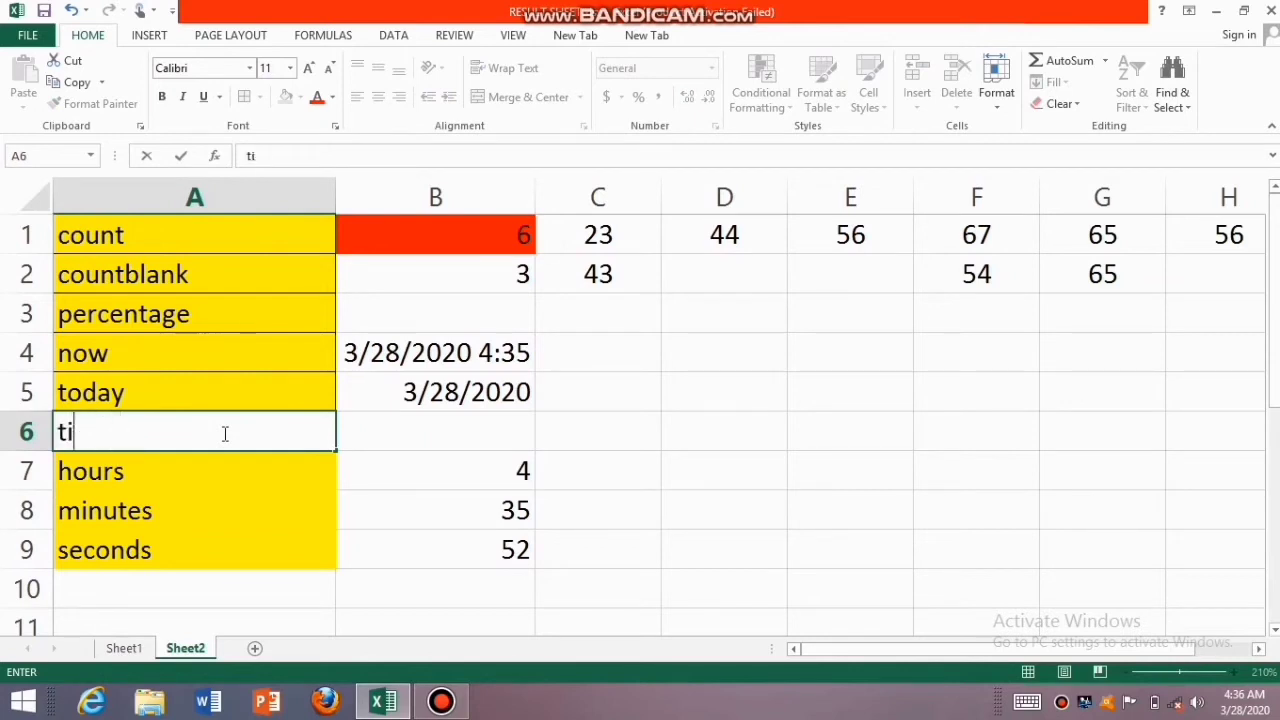
{"action": "type", "text": "me"}
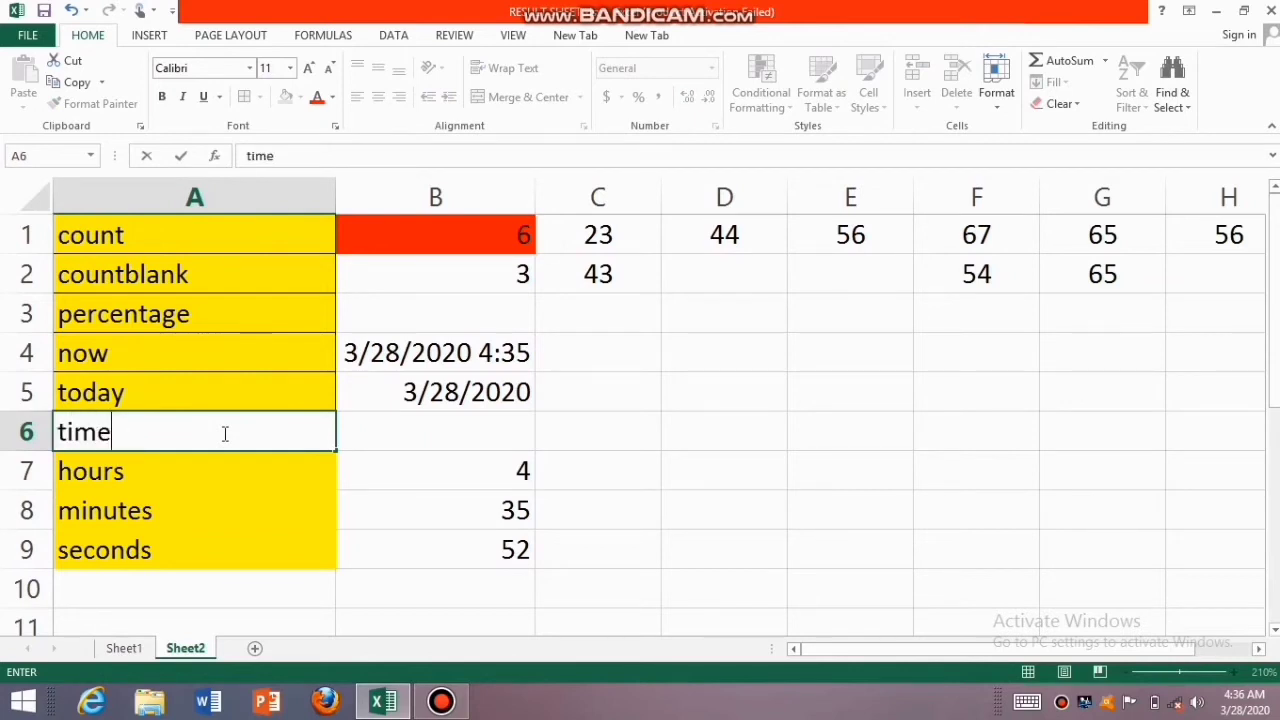
{"action": "left_click", "coordinate": [246, 483]}
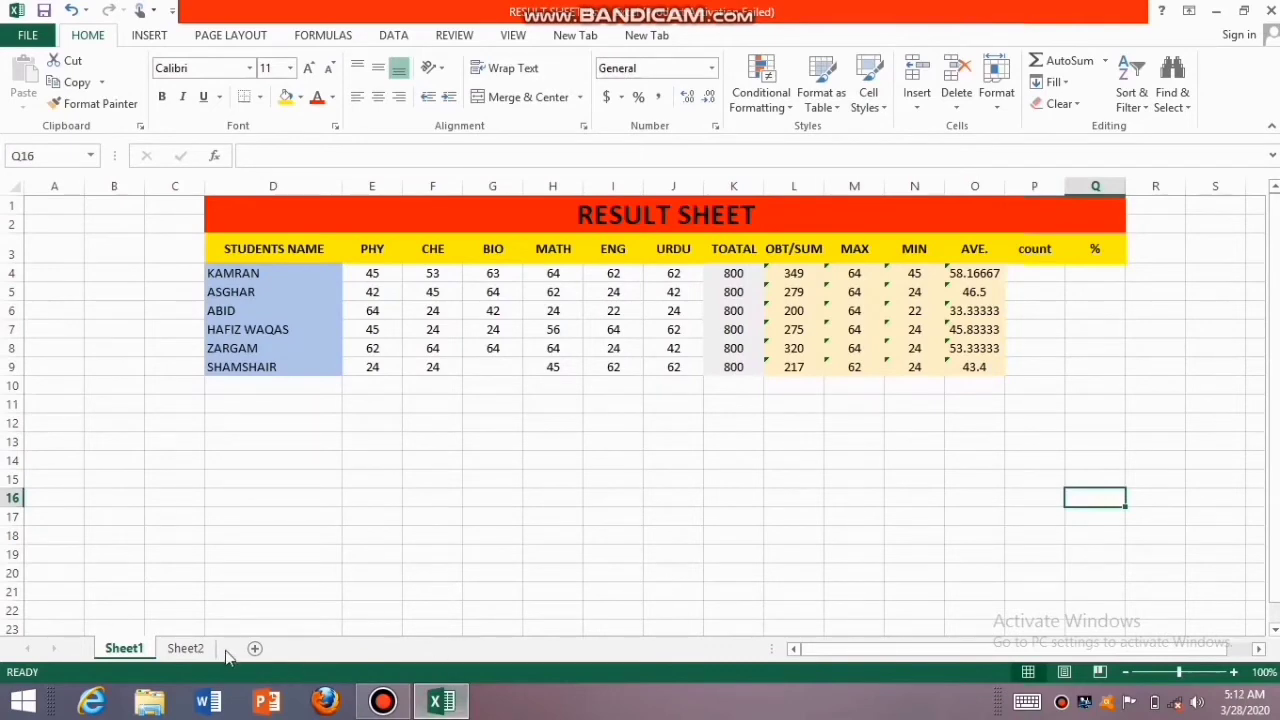
- On Sheet1, enter =COUNT(E4:J4) in the first student's count cell P4 and fill it down to P9
{"action": "left_click", "coordinate": [190, 650]}
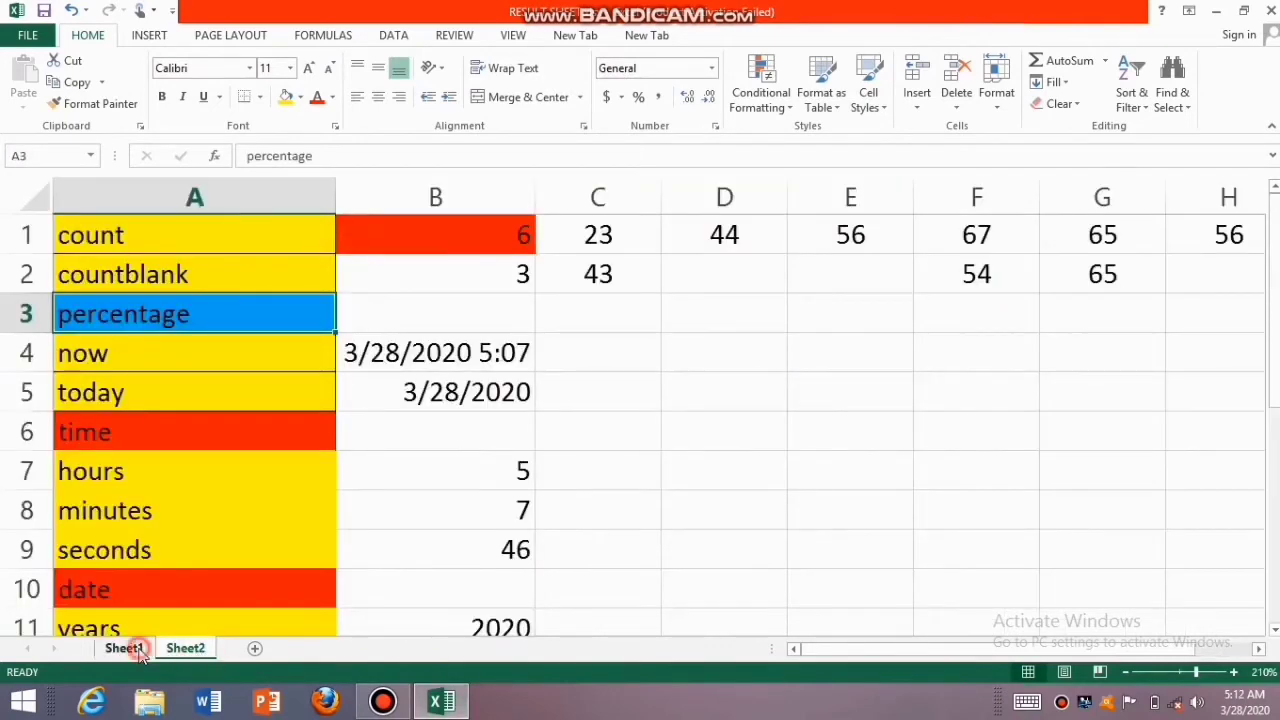
{"action": "left_click", "coordinate": [136, 650]}
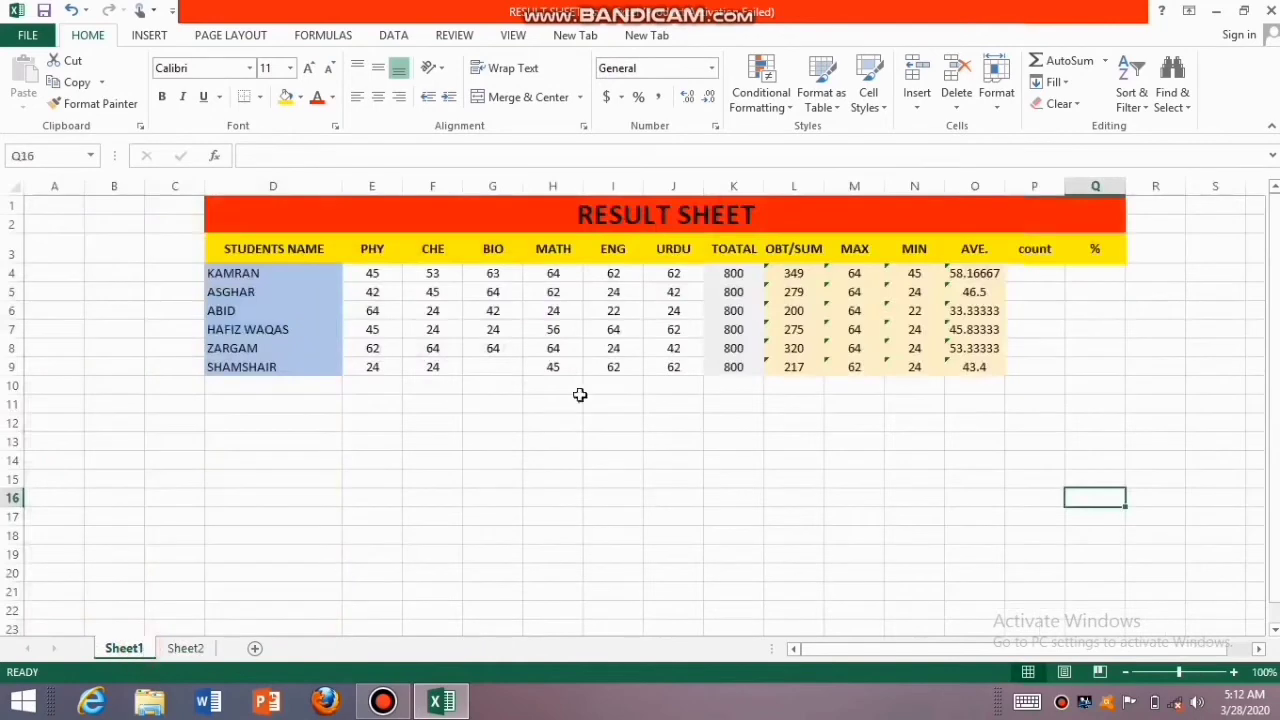
{"action": "left_click", "coordinate": [1038, 278]}
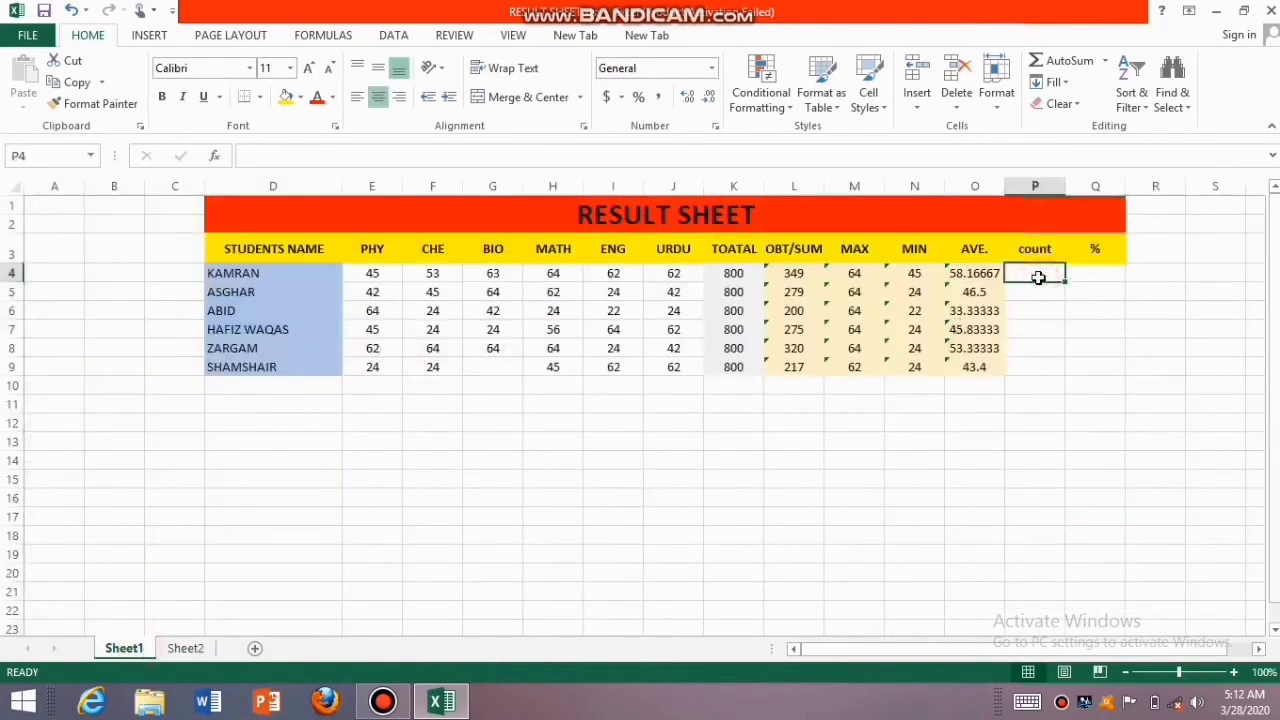
{"action": "type", "text": "="}
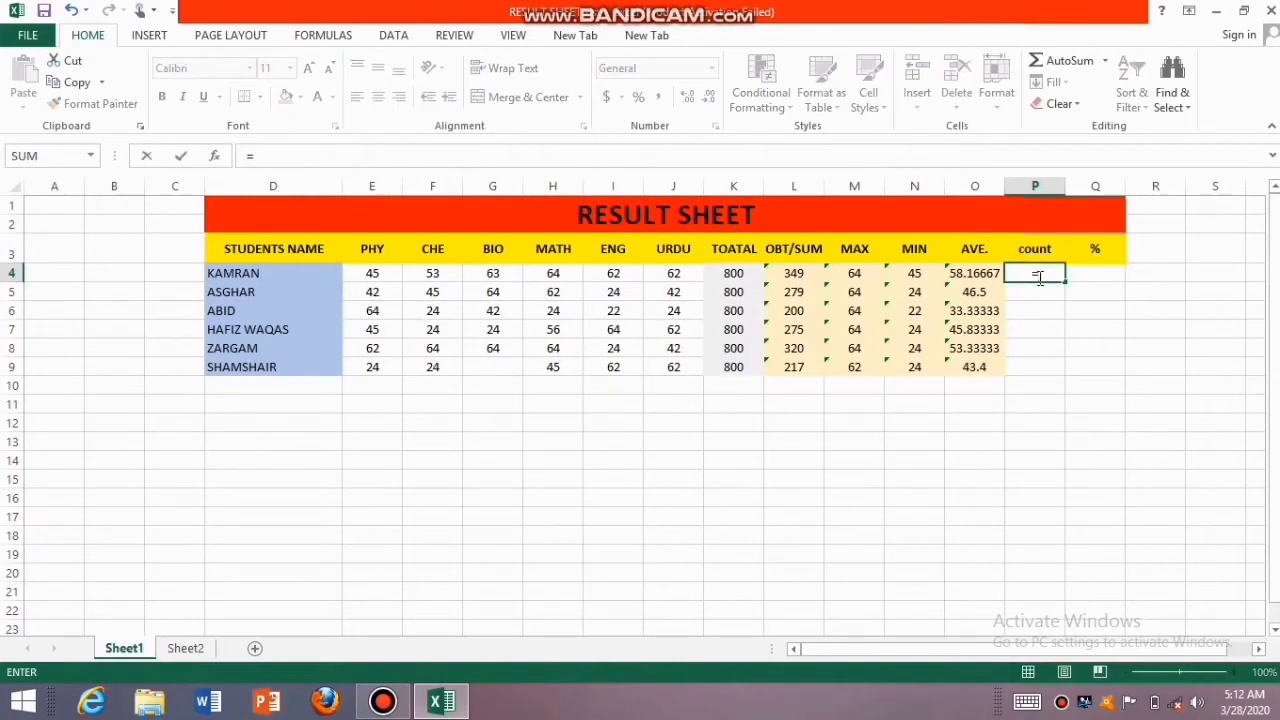
{"action": "type", "text": "count"}
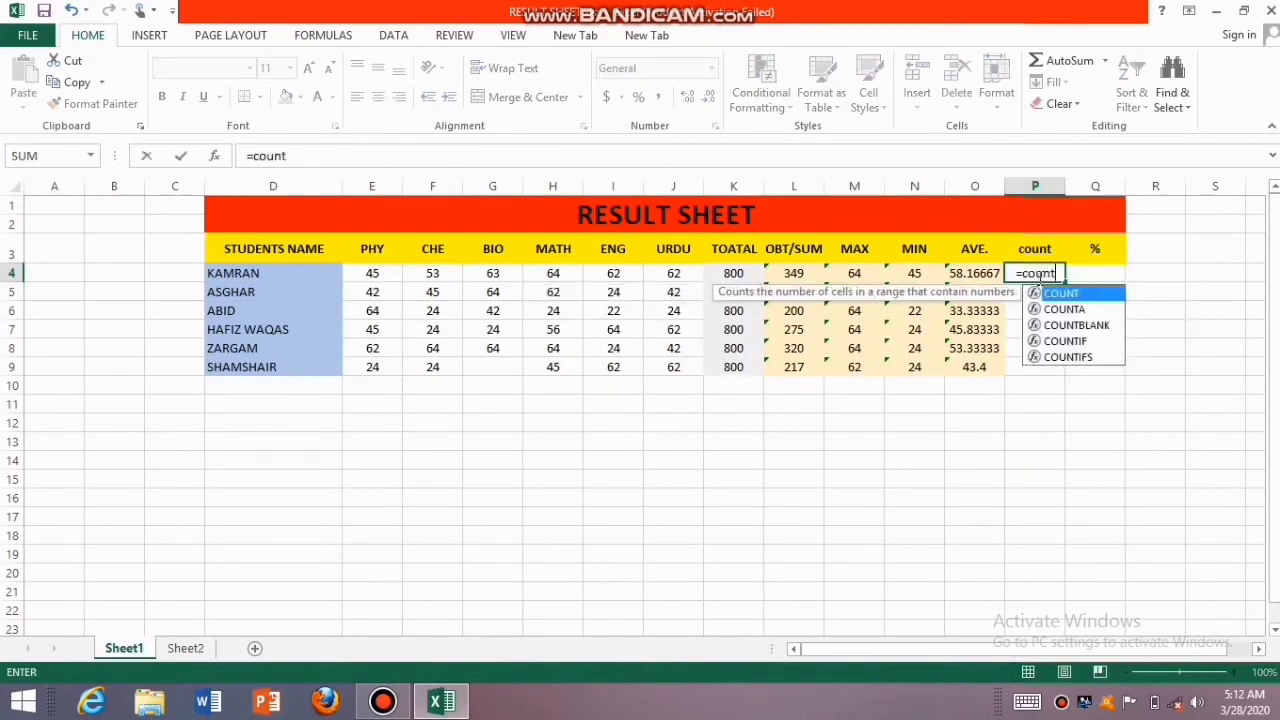
{"action": "type", "text": "("}
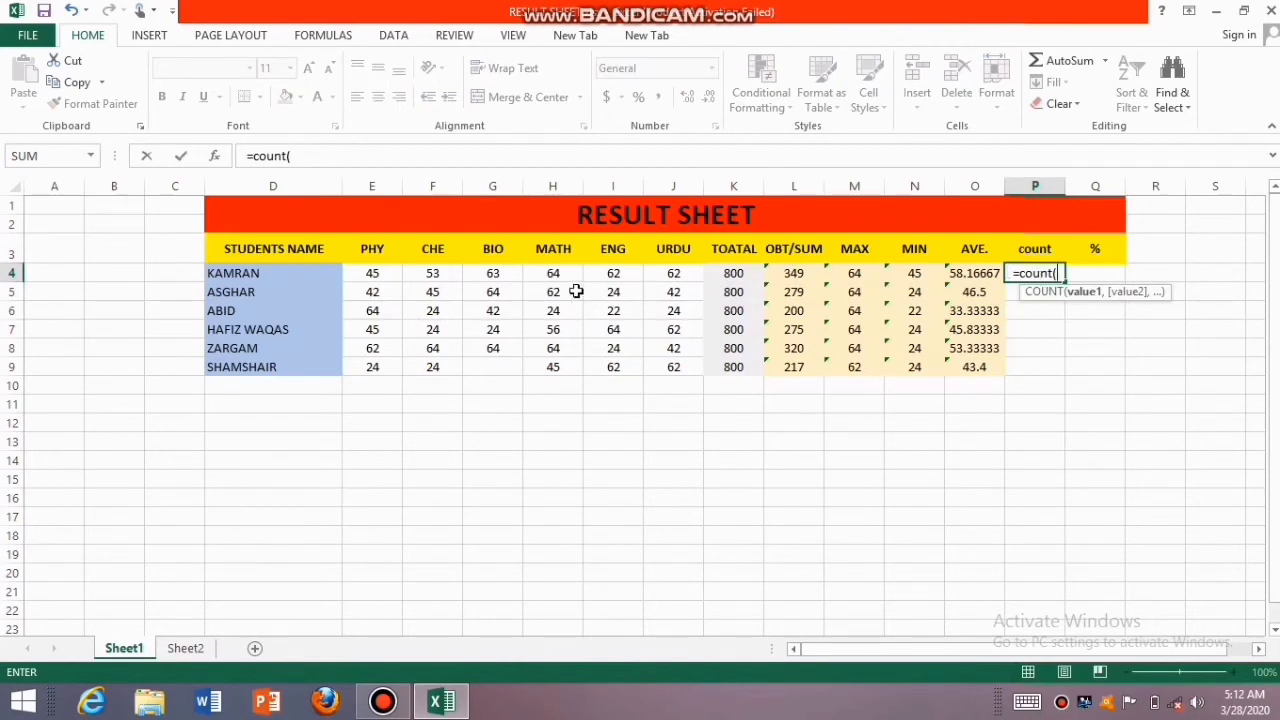
{"action": "left_click", "coordinate": [384, 275]}
{"action": "left_click_drag", "start_coordinate": [384, 275], "coordinate": [674, 277]}
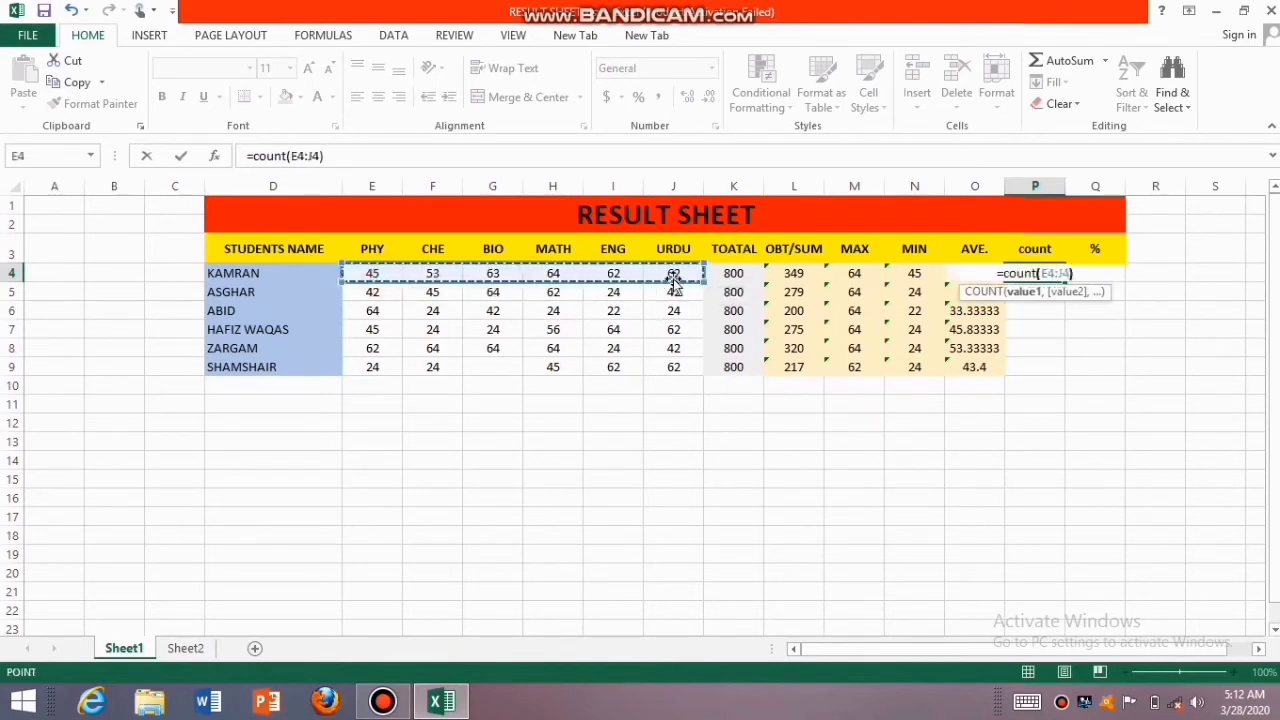
{"action": "key", "text": "Return"}
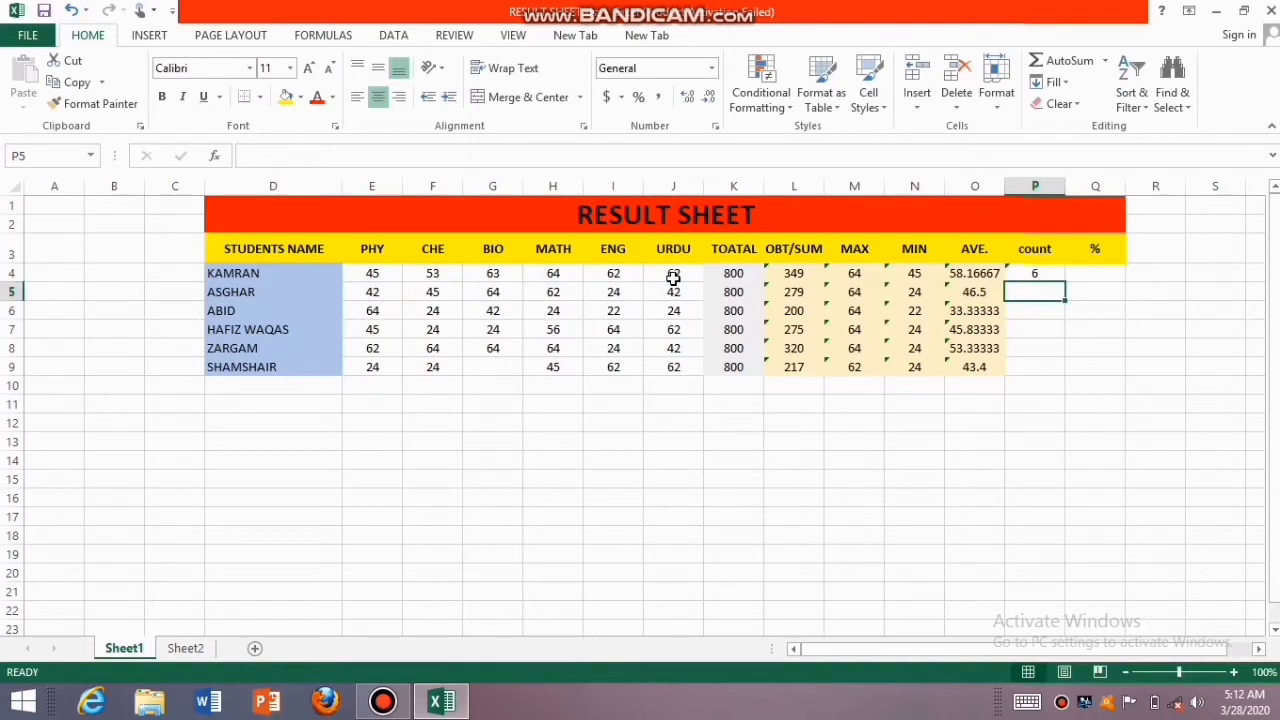
{"action": "left_click", "coordinate": [1040, 274]}
{"action": "left_click_drag", "start_coordinate": [1060, 285], "coordinate": [1051, 376]}
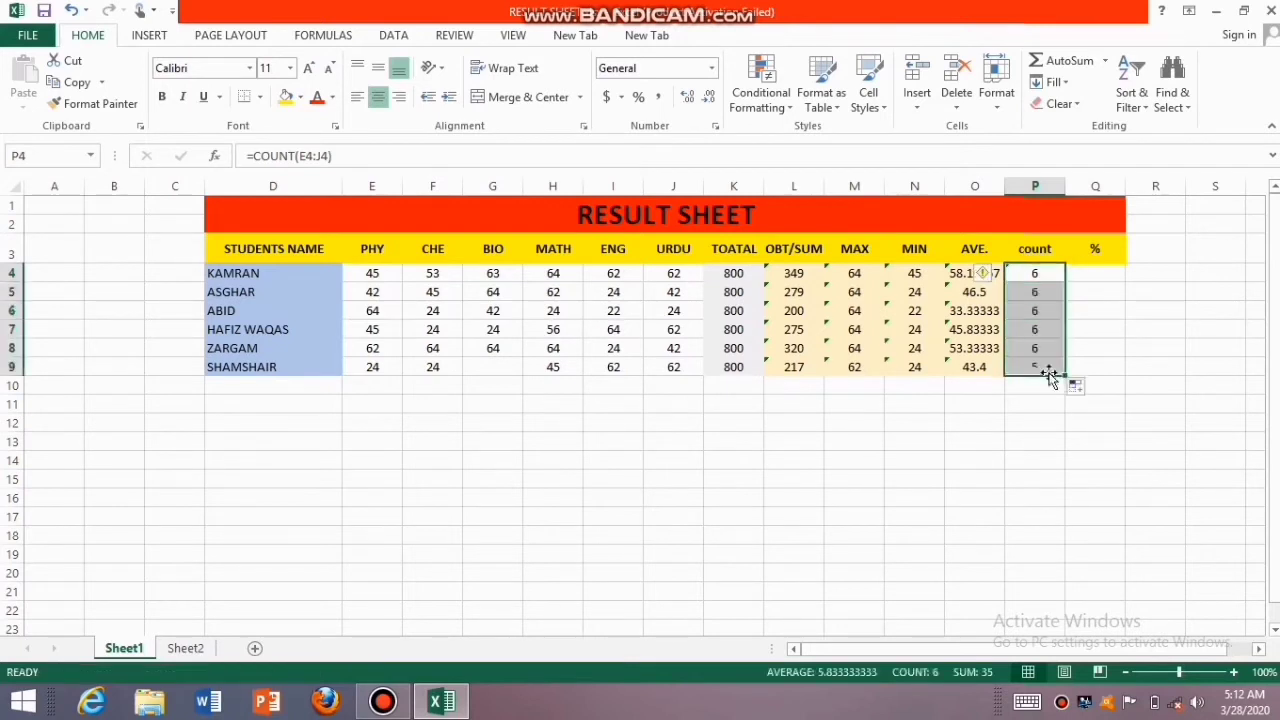
- Enter the percentage formula =L4/K4*100 in cell Q4 and fill it down the % column to row 9
{"action": "left_click", "coordinate": [1100, 271]}
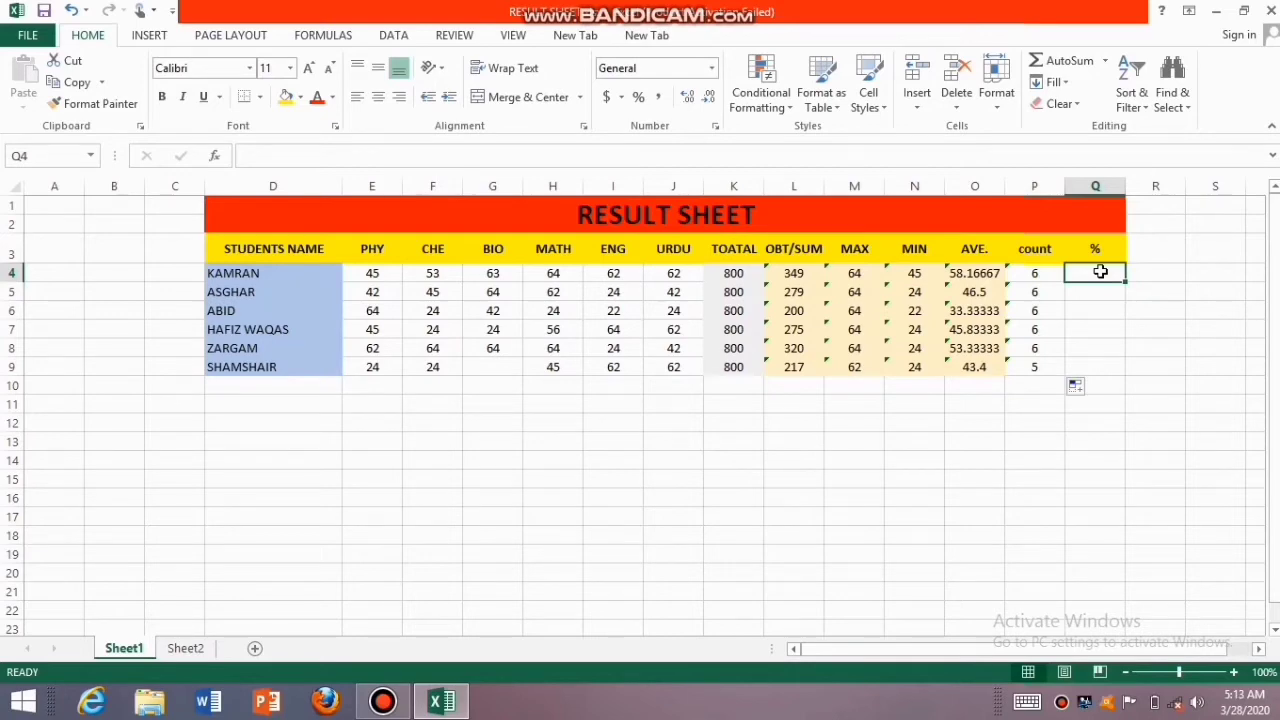
{"action": "type", "text": "="}
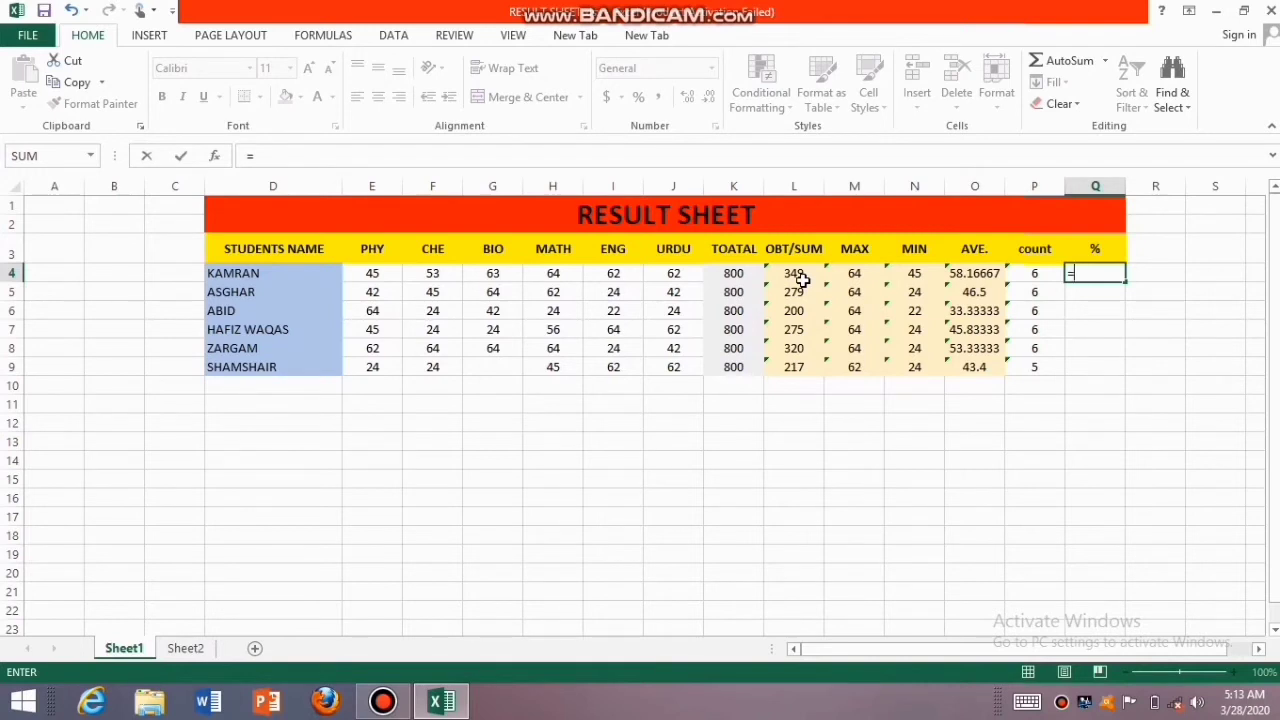
{"action": "type", "text": "l4"}
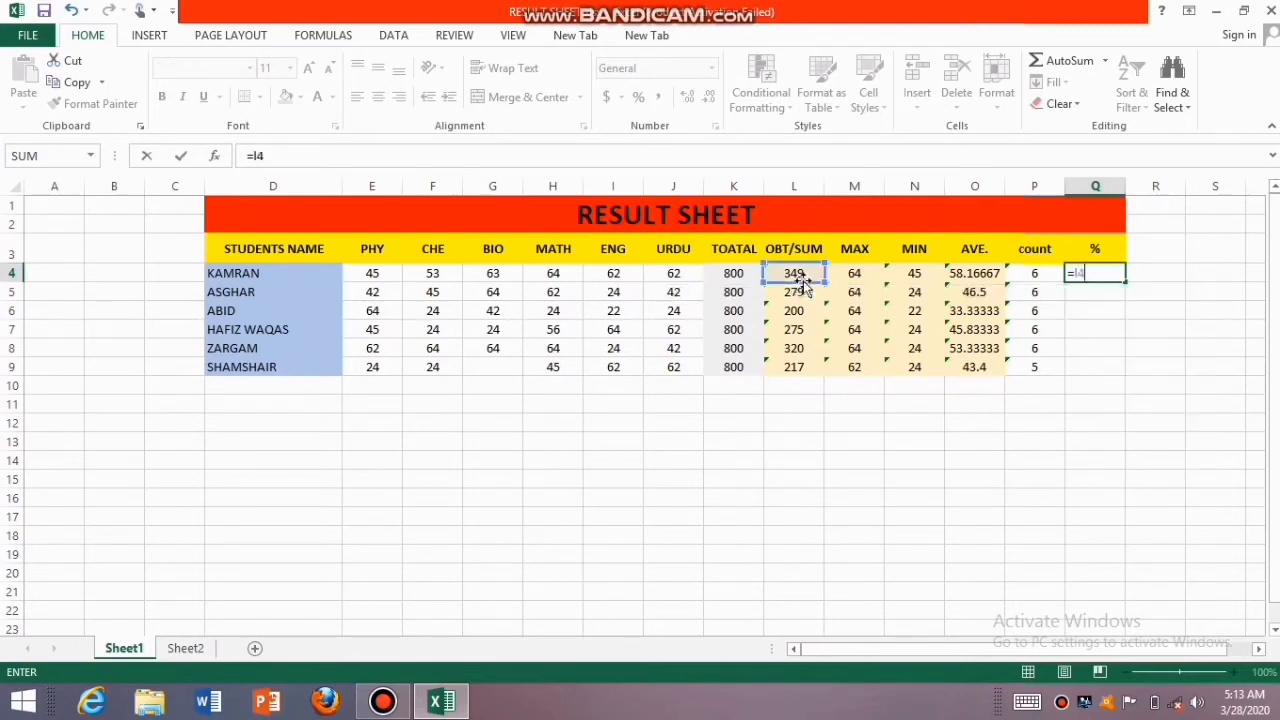
{"action": "type", "text": "/"}
{"action": "type", "text": "k4"}
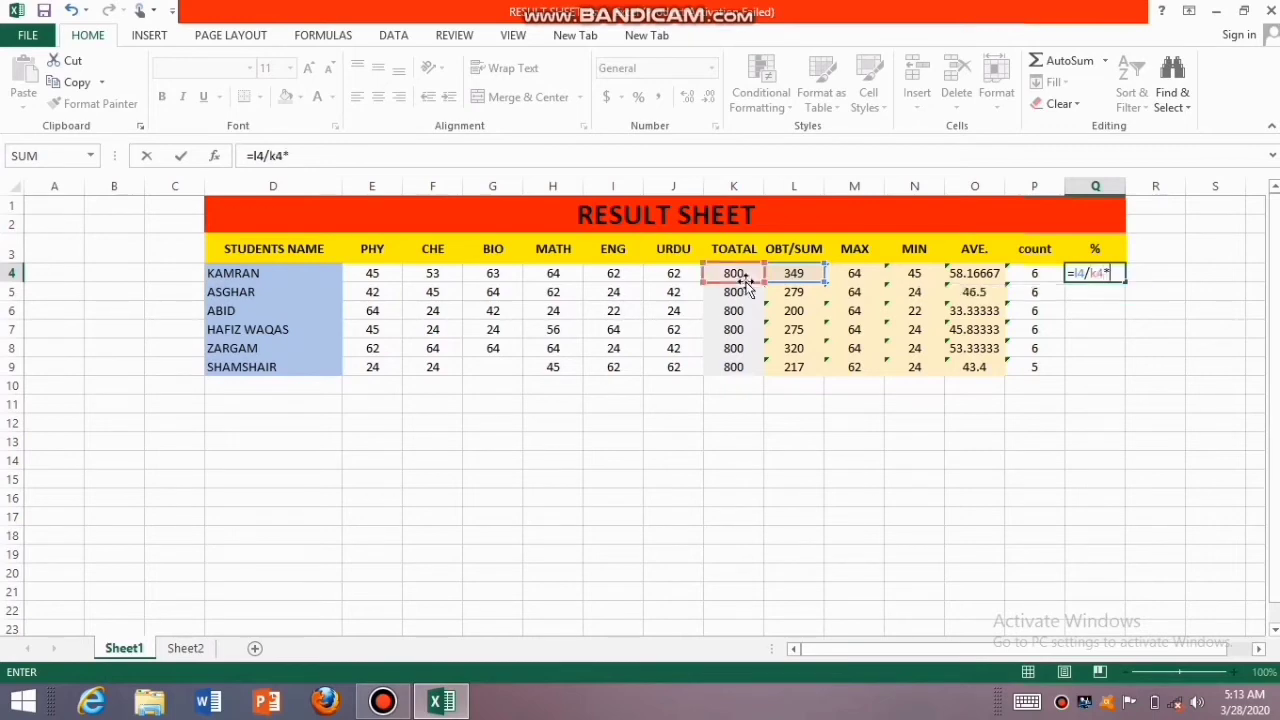
{"action": "type", "text": "*100"}
{"action": "key", "text": "Return"}
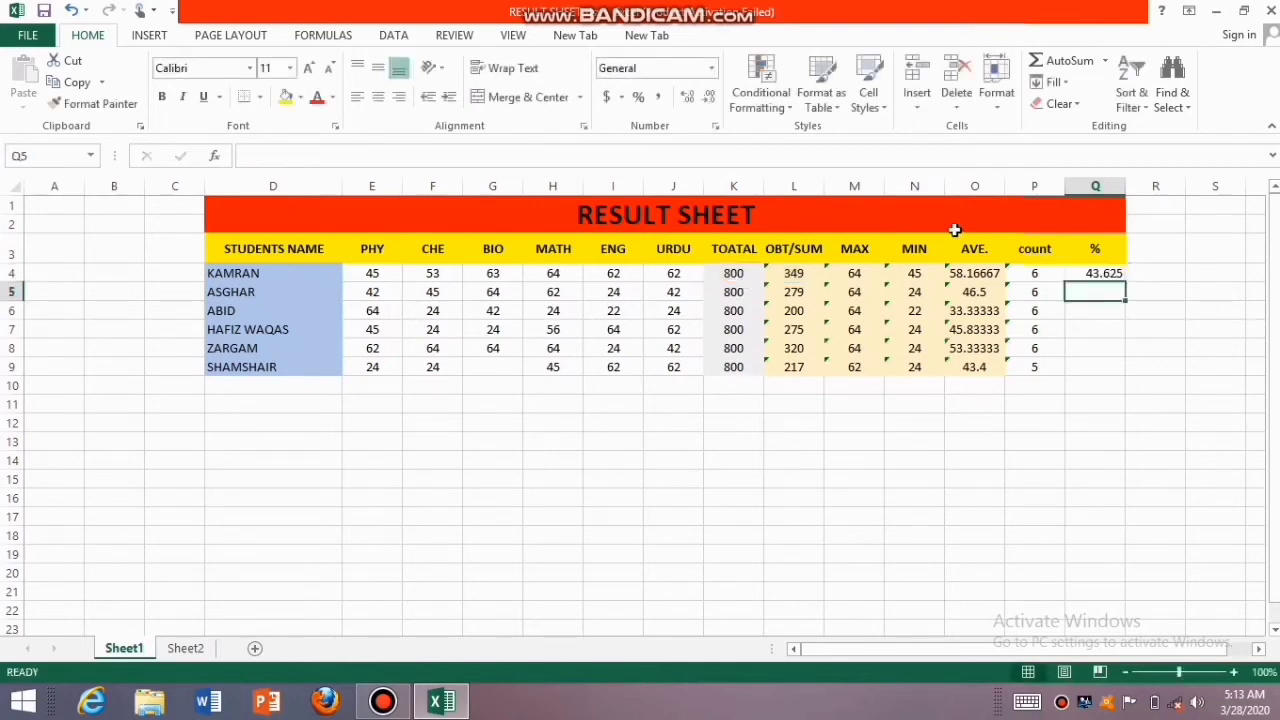
{"action": "left_click", "coordinate": [1086, 276]}
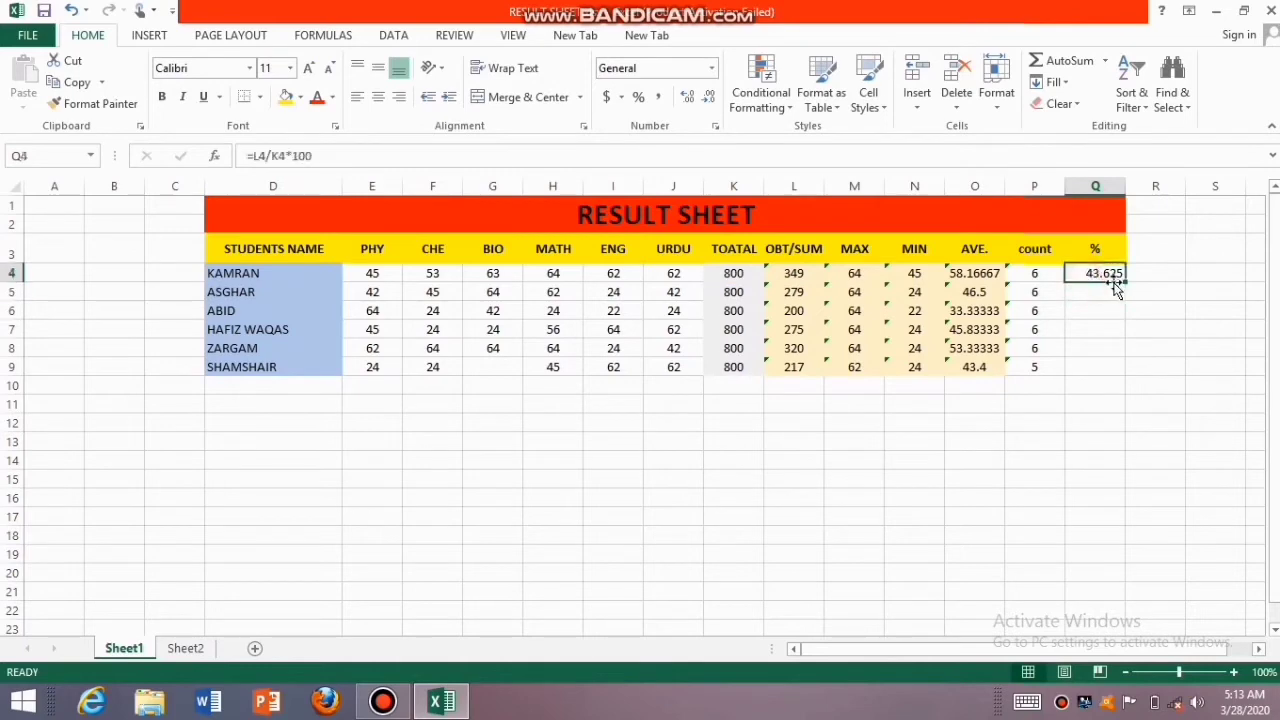
{"action": "left_click_drag", "start_coordinate": [1124, 283], "coordinate": [1092, 376]}
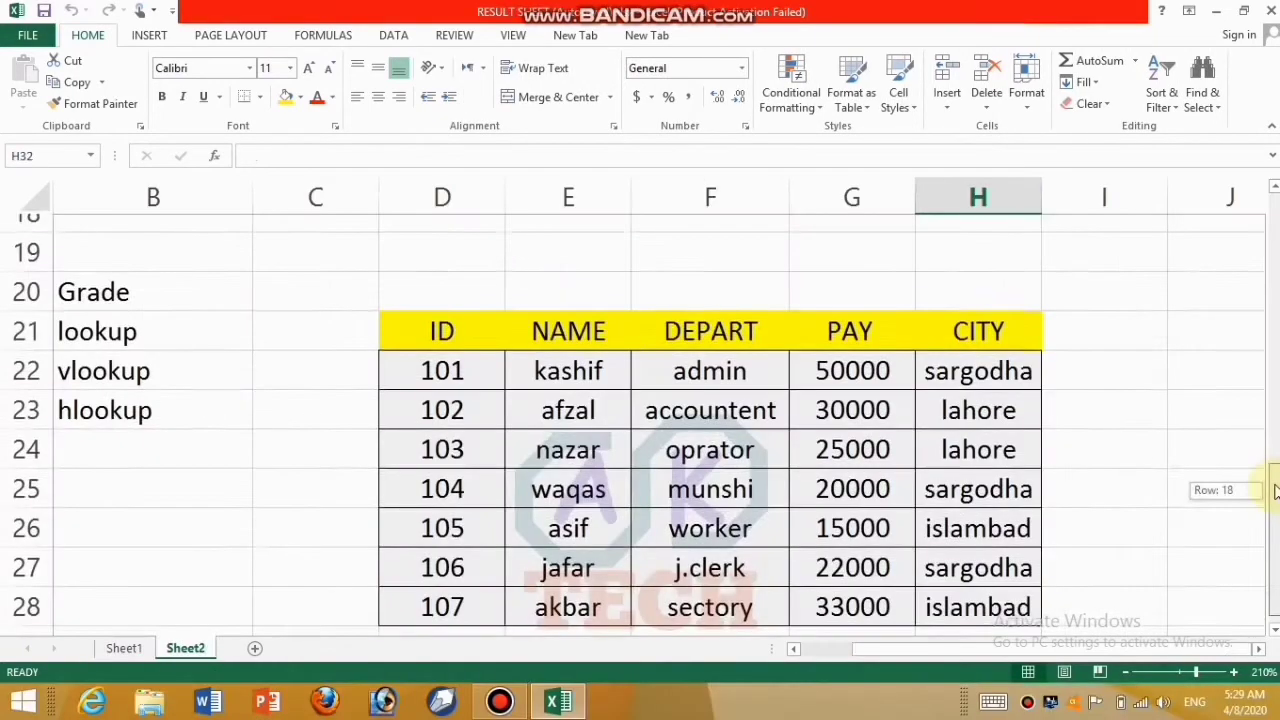
- Copy the employee table's header row D21:H21, from ID to CITY, on Sheet2
{"action": "left_click_drag", "start_coordinate": [1274, 491], "coordinate": [1275, 490]}
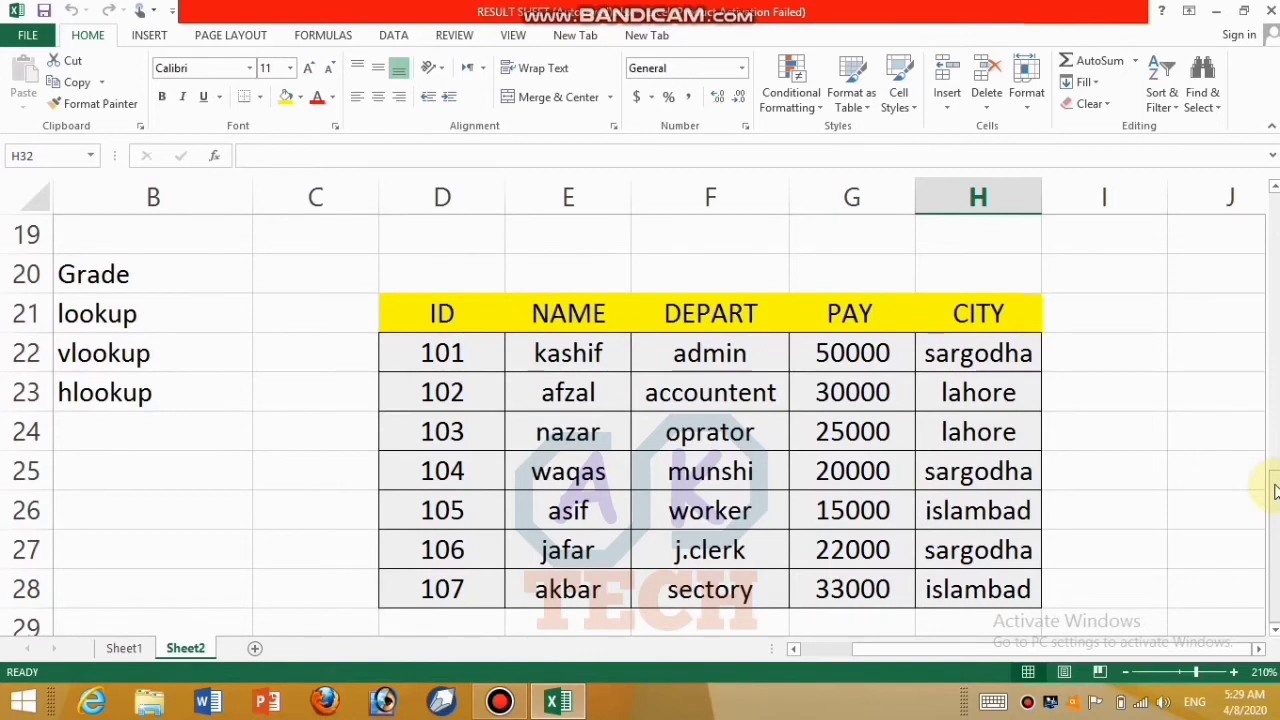
{"action": "mouse_move", "coordinate": [1275, 490]}
{"action": "left_mouse_down"}
{"action": "mouse_move", "coordinate": [1270, 449]}
{"action": "mouse_move", "coordinate": [1276, 498]}
{"action": "left_mouse_up"}
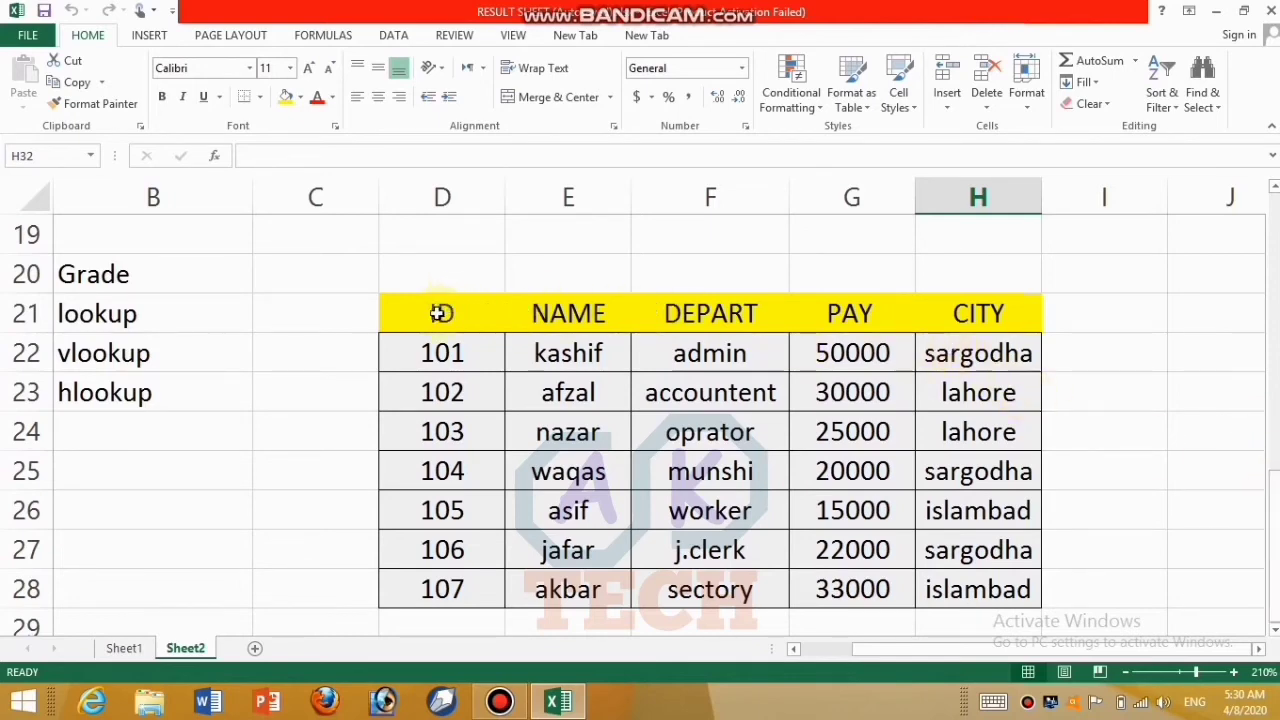
{"action": "mouse_move", "coordinate": [440, 313]}
{"action": "left_mouse_down"}
{"action": "mouse_move", "coordinate": [820, 337]}
{"action": "mouse_move", "coordinate": [962, 325]}
{"action": "left_mouse_up"}
{"action": "key", "text": "ctrl+c"}
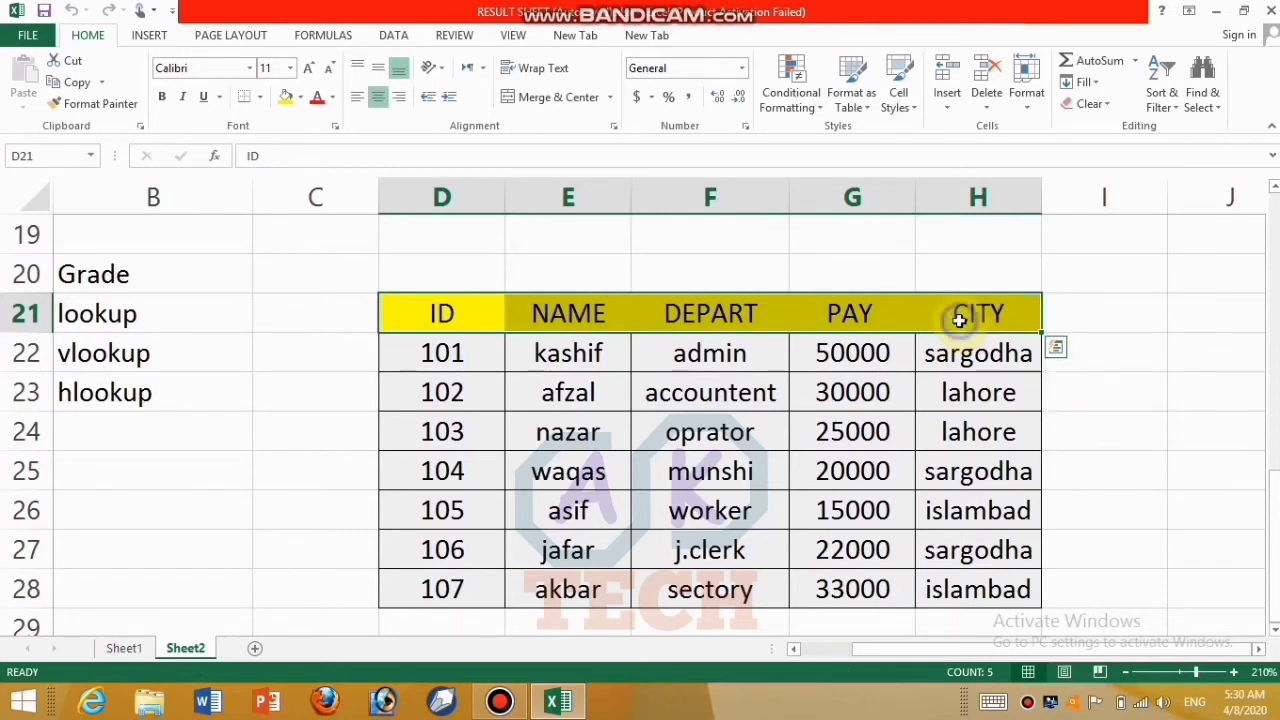
{"action": "right_click", "coordinate": [959, 321]}
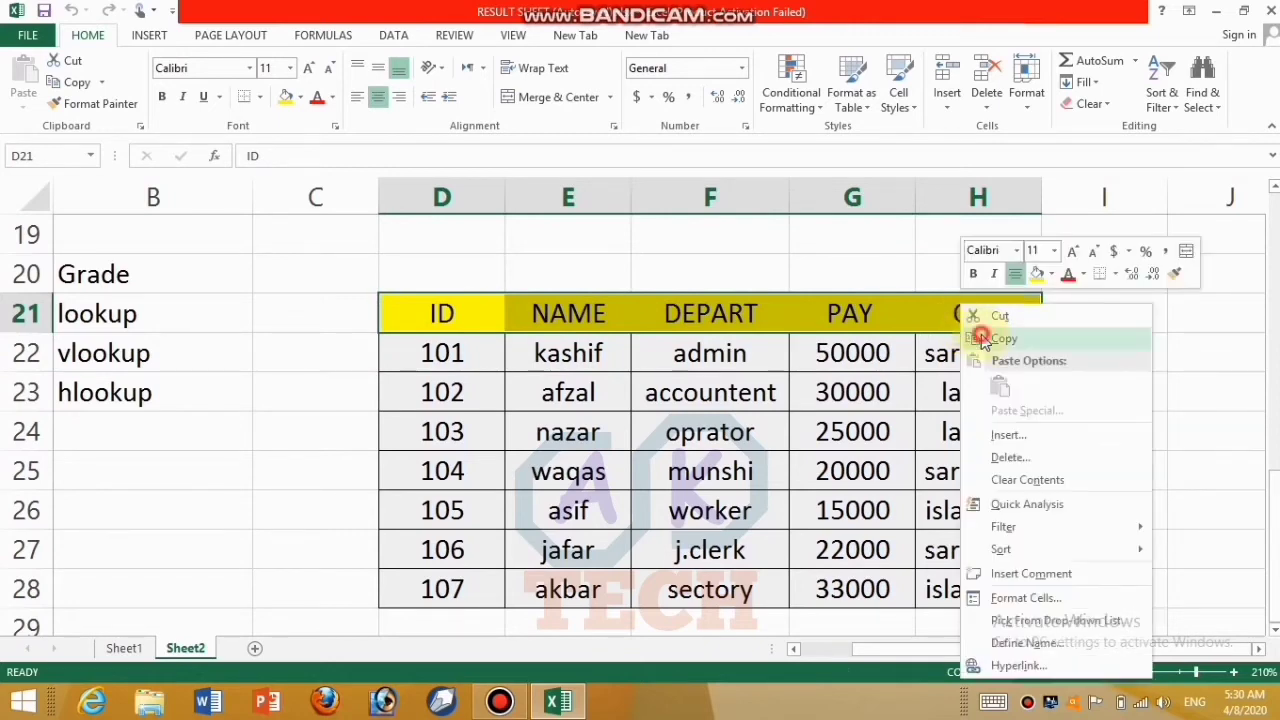
{"action": "left_click", "coordinate": [981, 338]}
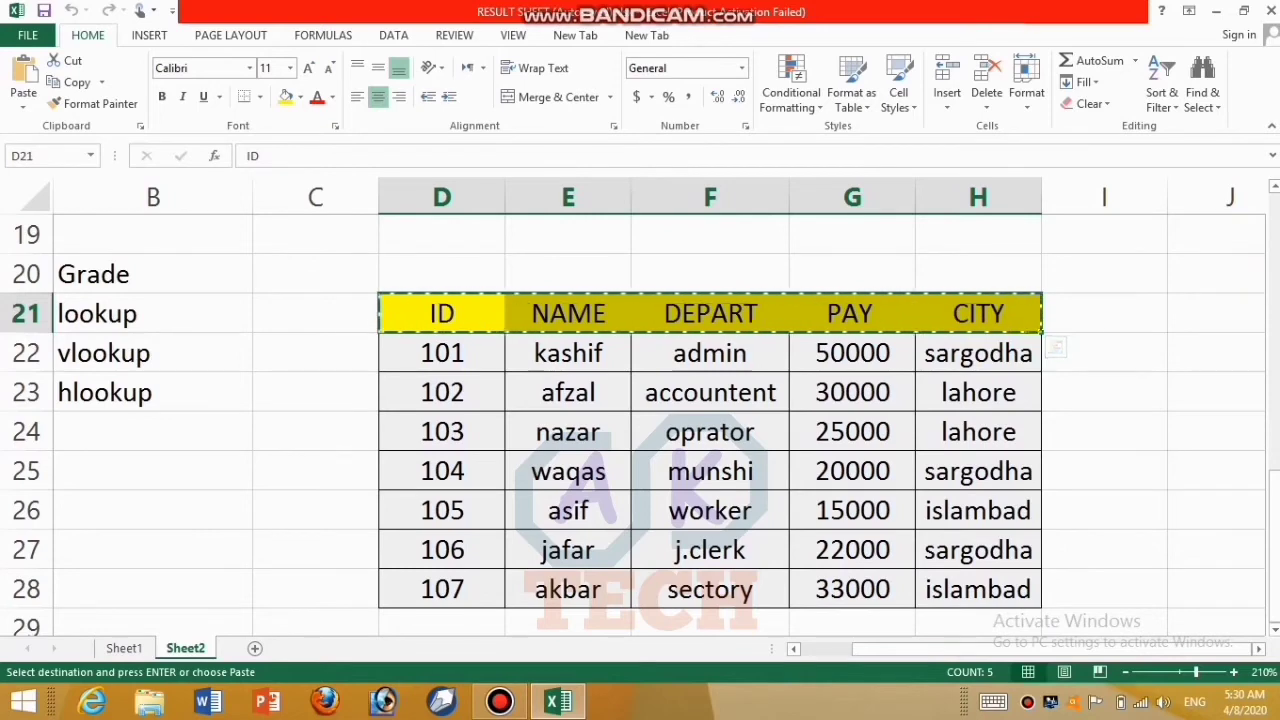
- Paste the copied ID, NAME, DEPART, PAY and CITY headers into row 5, starting at cell E5
{"action": "left_click_drag", "start_coordinate": [1275, 498], "coordinate": [1249, 371]}
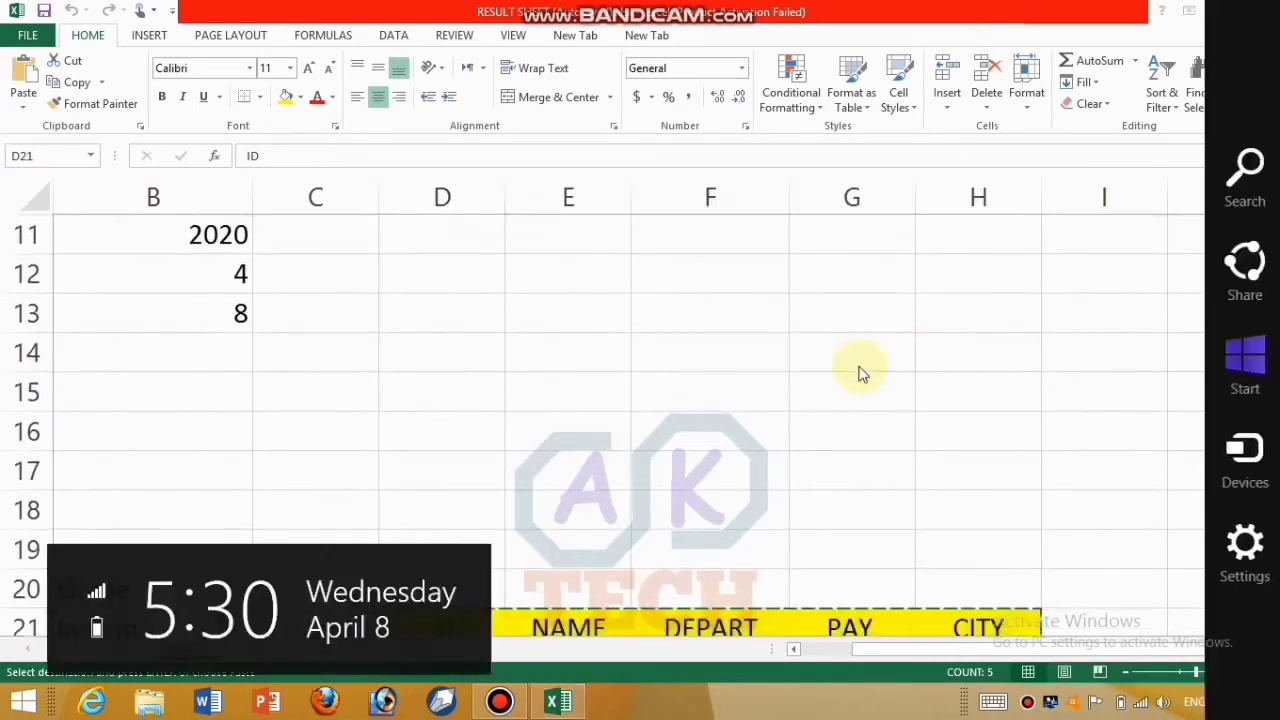
{"action": "left_click", "coordinate": [543, 337]}
{"action": "key", "text": "Up"}
{"action": "key", "text": "Up"}
{"action": "key", "text": "Up"}
{"action": "key", "text": "Up"}
{"action": "key", "text": "Up"}
{"action": "key", "text": "Up"}
{"action": "key", "text": "Up"}
{"action": "key", "text": "Up"}
{"action": "key", "text": "Up"}
{"action": "key", "text": "Up"}
{"action": "key", "text": "Up"}
{"action": "key", "text": "Up"}
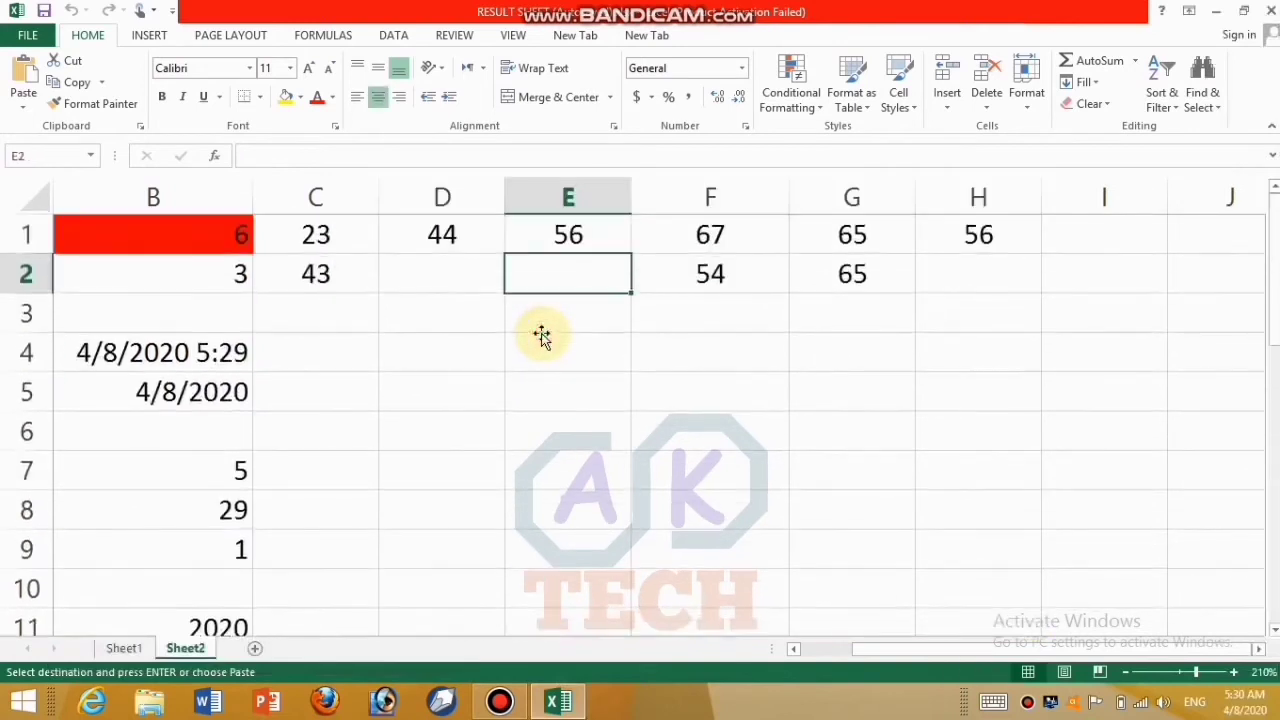
{"action": "left_click", "coordinate": [549, 410]}
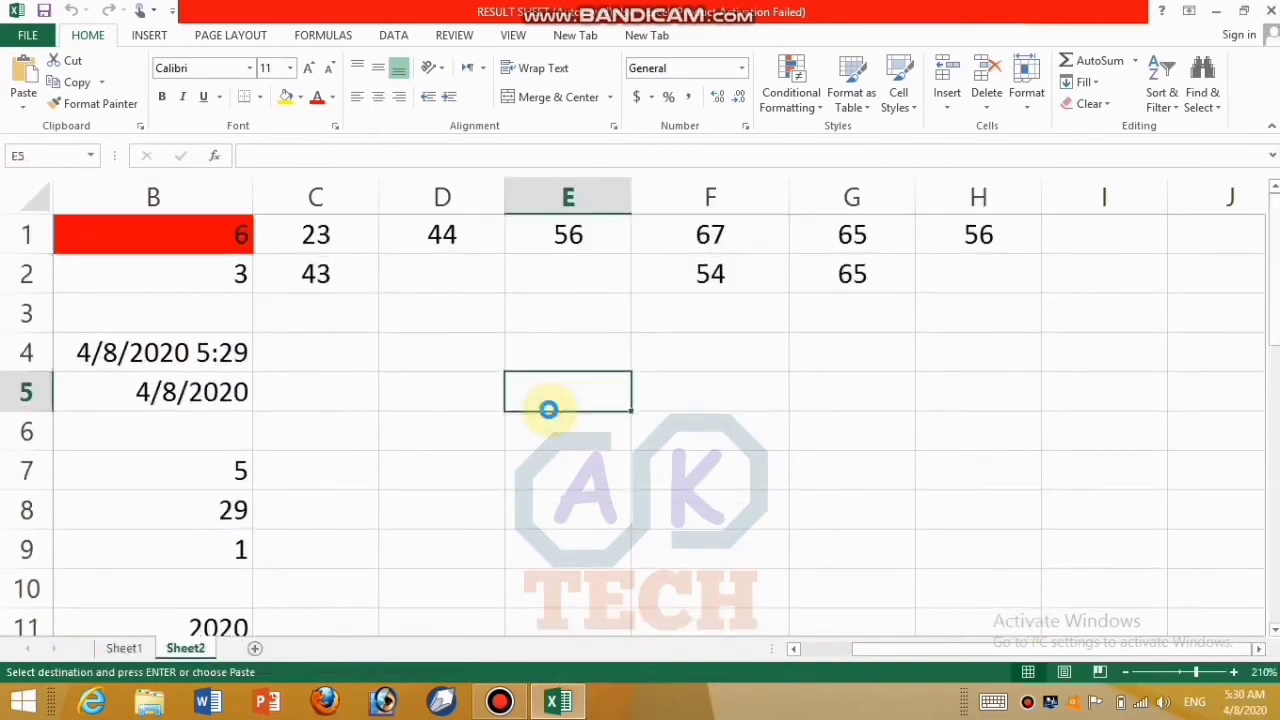
{"action": "key", "text": "ctrl+v"}
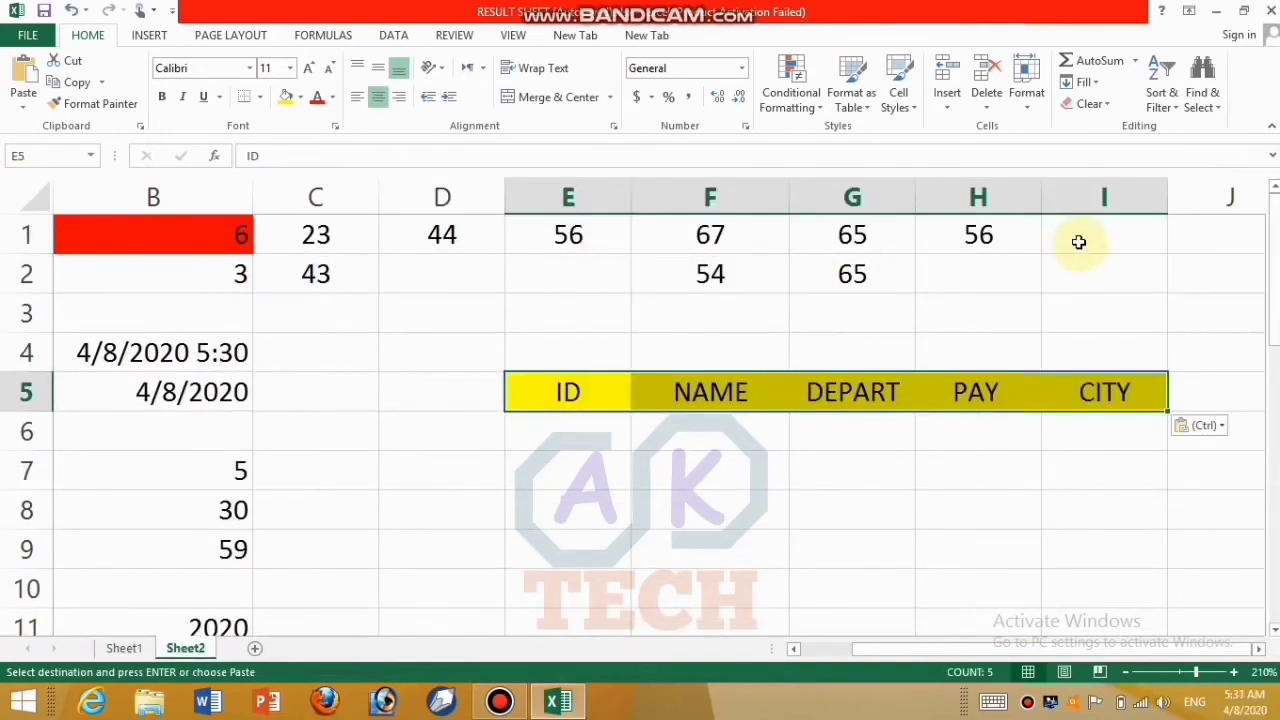
- Clear the contents of the count and countblank example cells B1:I2
{"action": "left_click_drag", "start_coordinate": [1068, 252], "coordinate": [148, 268]}
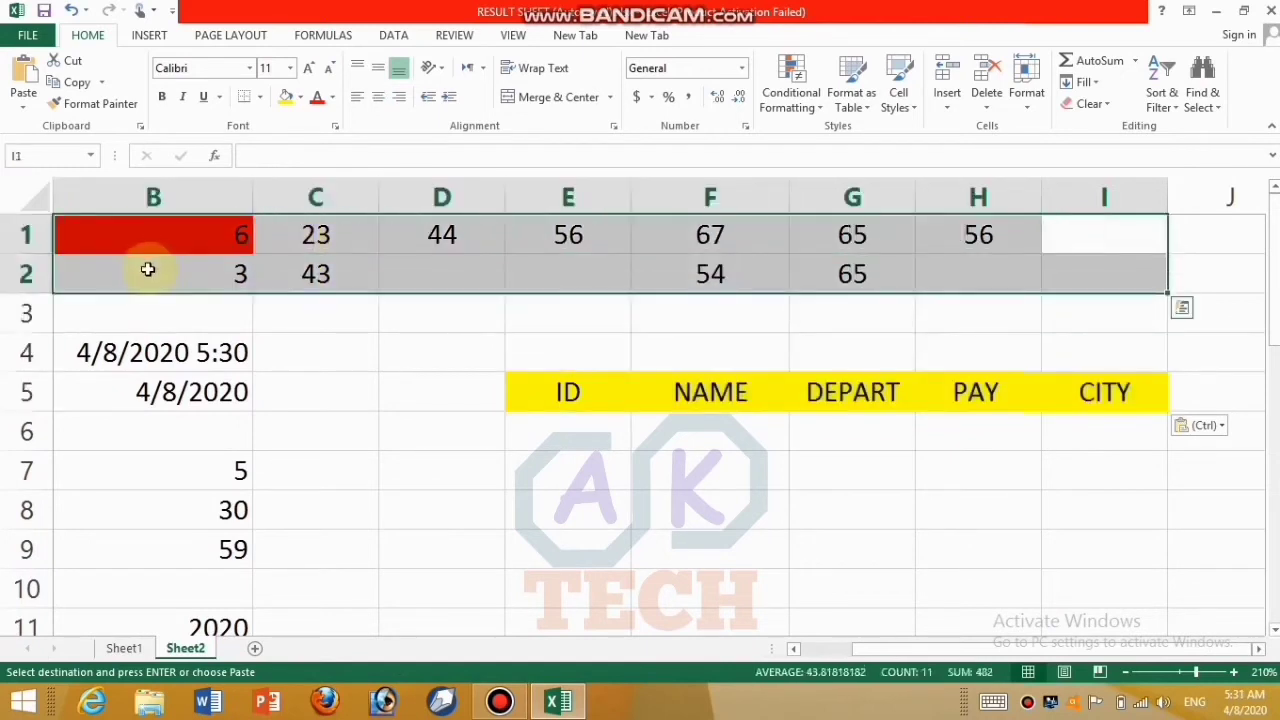
{"action": "key", "text": "Escape"}
{"action": "key", "text": "Delete"}
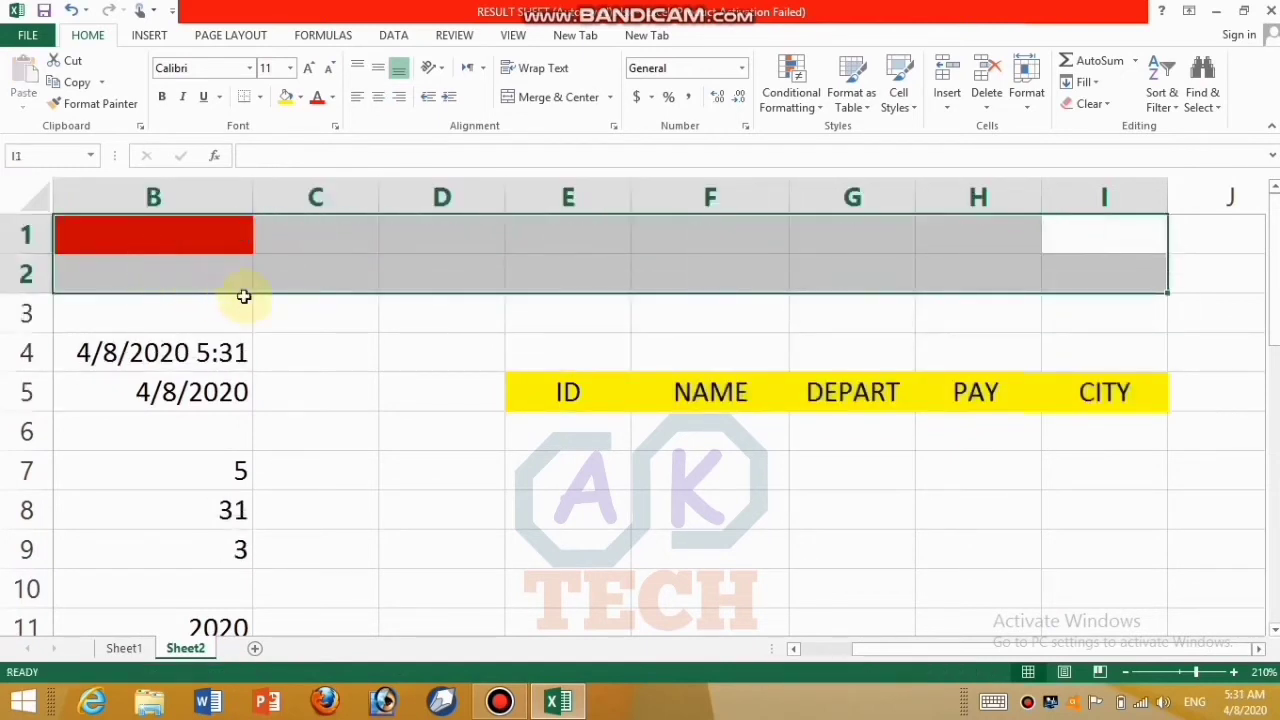
{"action": "left_click", "coordinate": [1233, 672]}
{"action": "left_click", "coordinate": [1233, 672]}
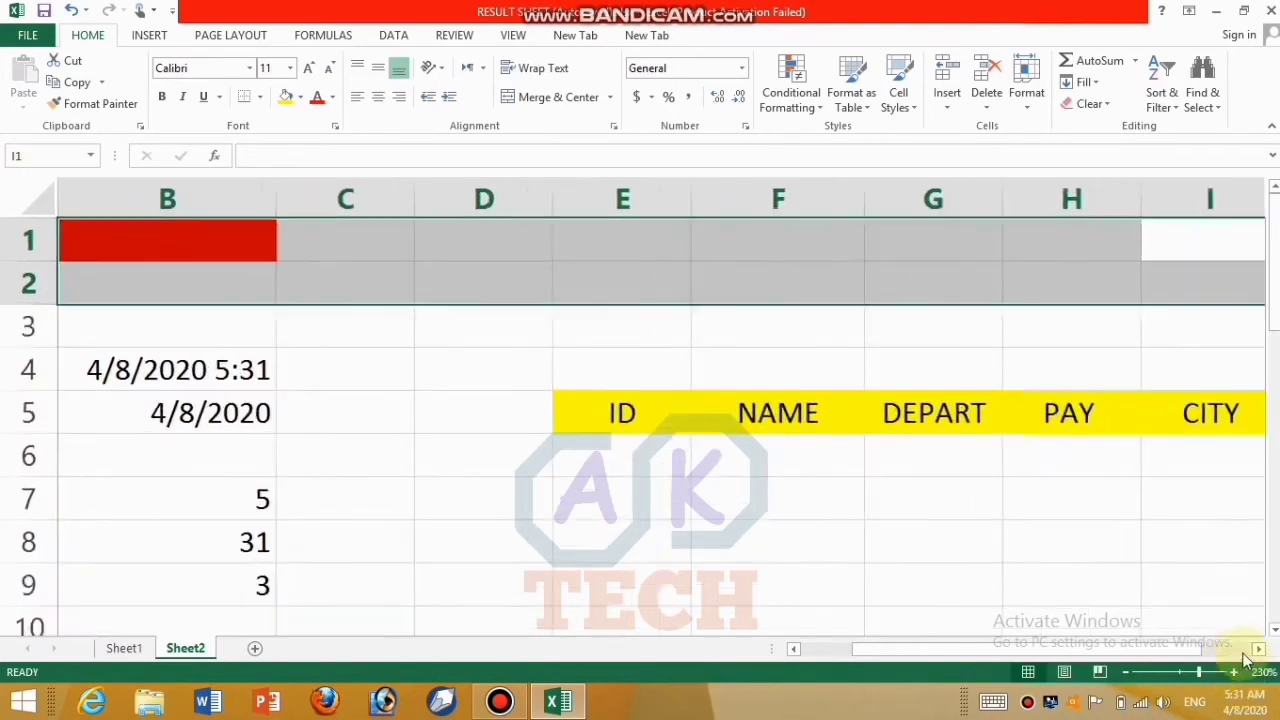
- Examine the pasted ID to CITY headers in row 5 and the employee table in D21:H28
{"action": "left_click", "coordinate": [1258, 649]}
{"action": "left_click", "coordinate": [1258, 649]}
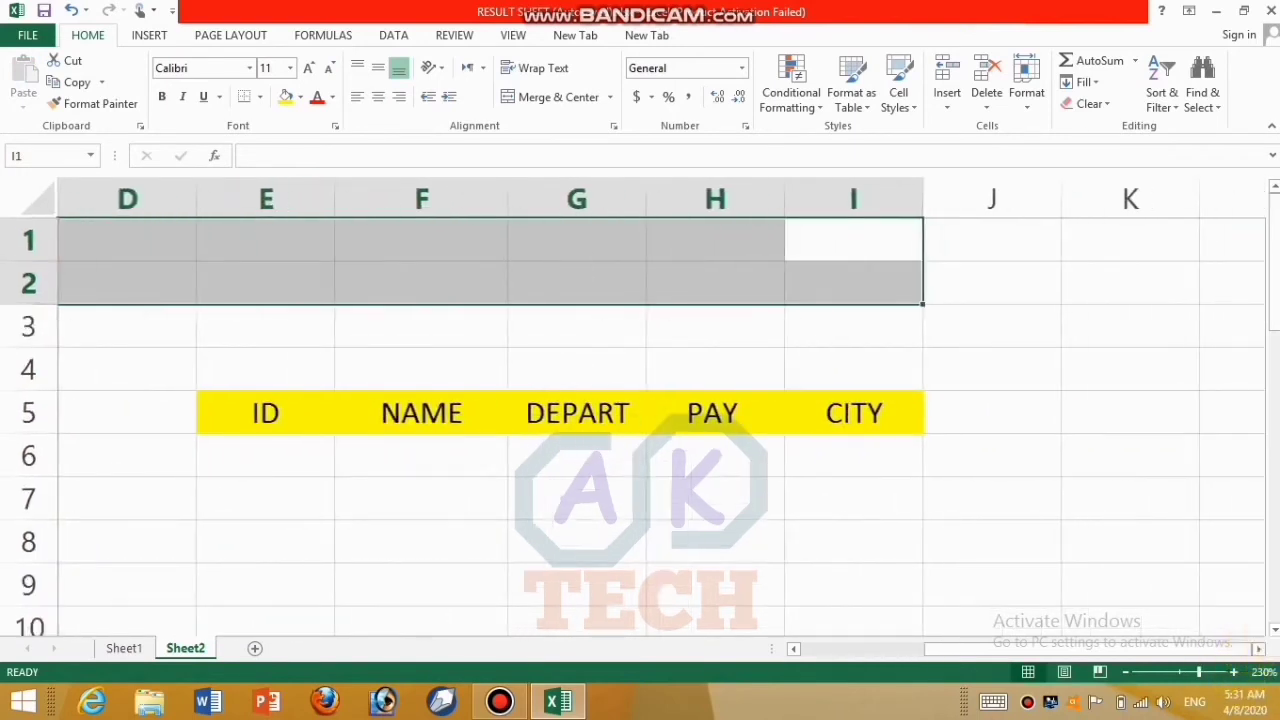
{"action": "left_click_drag", "start_coordinate": [1271, 314], "coordinate": [1272, 380]}
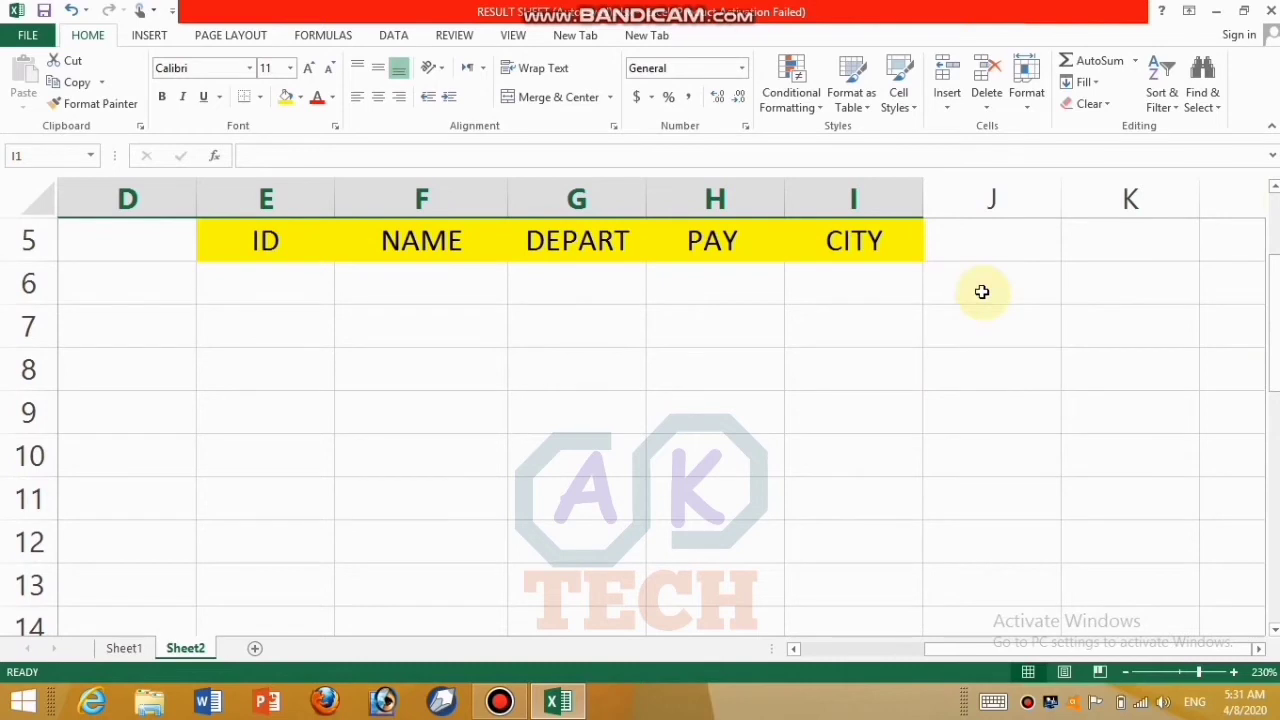
{"action": "key", "text": "super+c"}
{"action": "left_click", "coordinate": [1111, 282]}
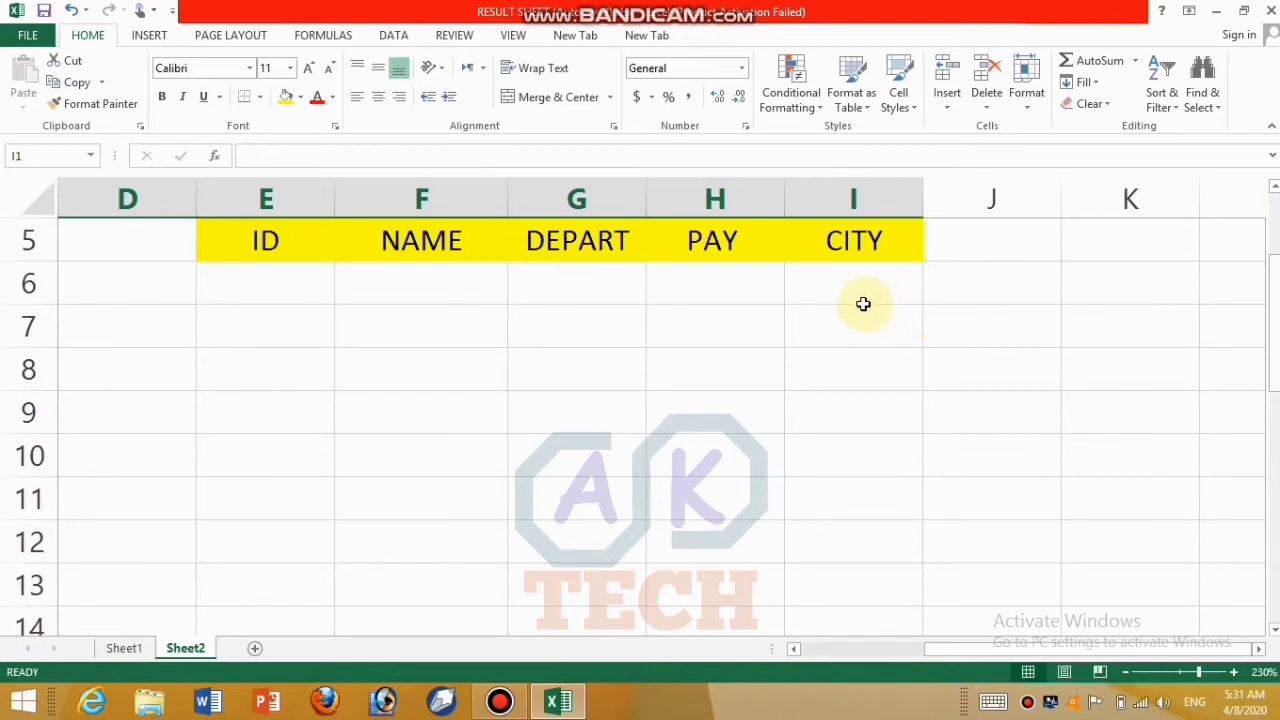
{"action": "scroll", "coordinate": [862, 302], "scroll_direction": "left", "scroll_amount": 3}
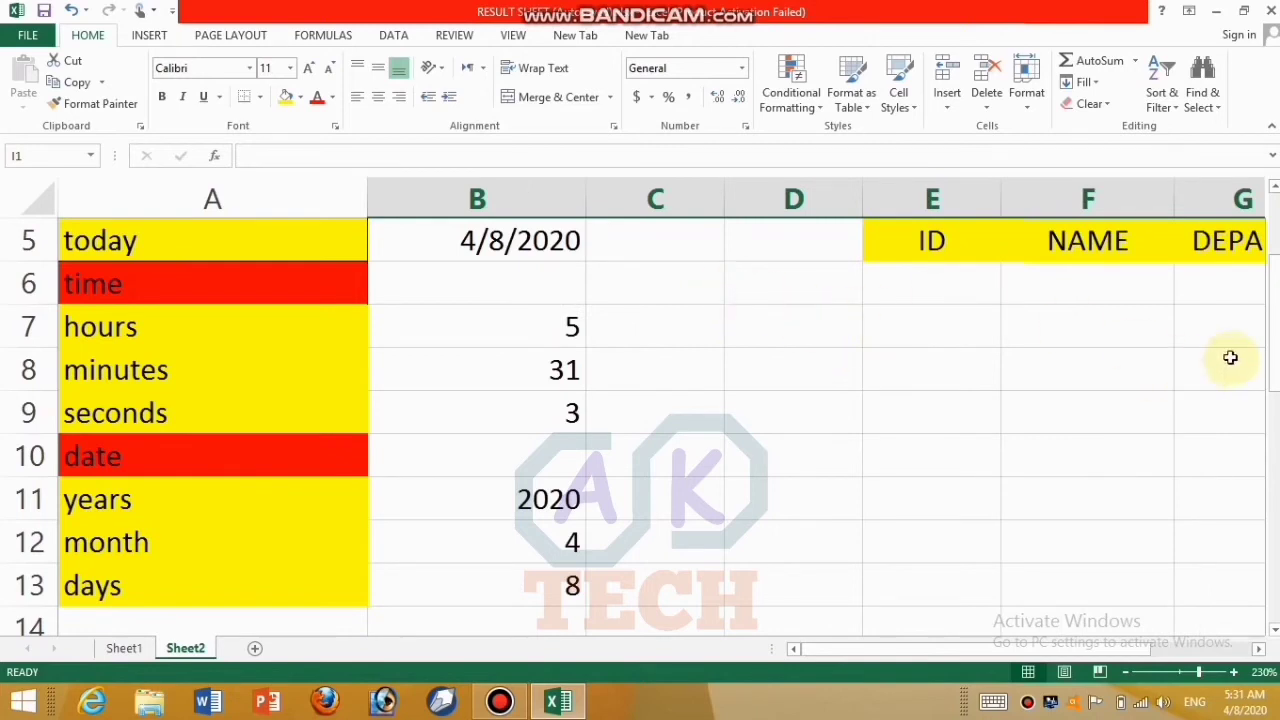
{"action": "left_click_drag", "start_coordinate": [1274, 378], "coordinate": [1274, 438]}
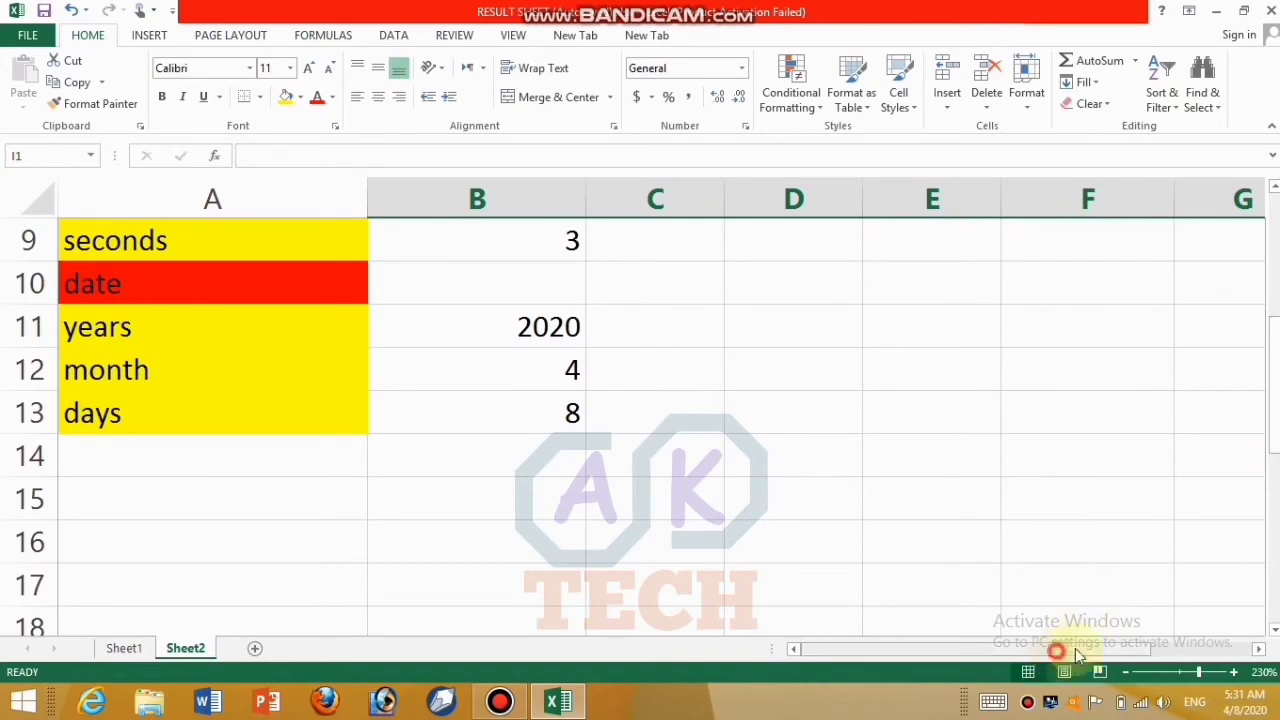
{"action": "left_click_drag", "start_coordinate": [1057, 648], "coordinate": [1154, 654]}
{"action": "left_click_drag", "start_coordinate": [1274, 449], "coordinate": [1272, 595]}
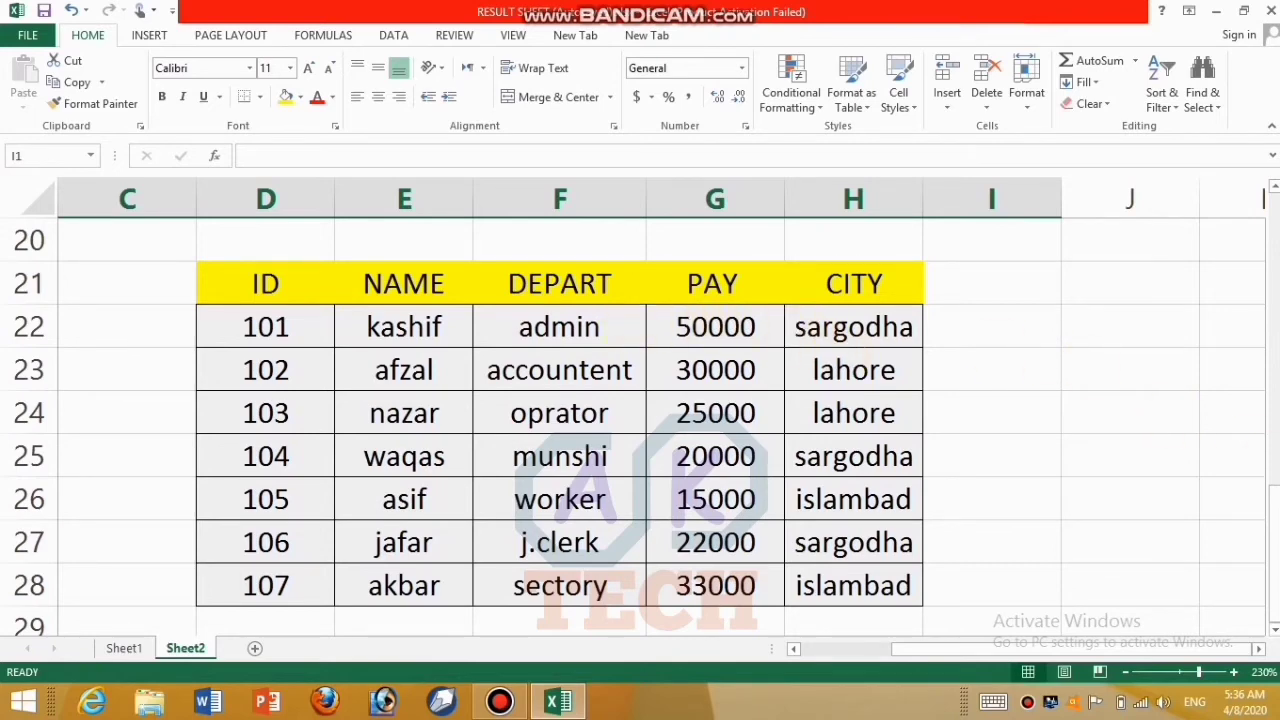
{"action": "mouse_move", "coordinate": [1272, 506]}
{"action": "left_mouse_down"}
{"action": "mouse_move", "coordinate": [1265, 345]}
{"action": "mouse_move", "coordinate": [1274, 515]}
{"action": "left_mouse_up"}
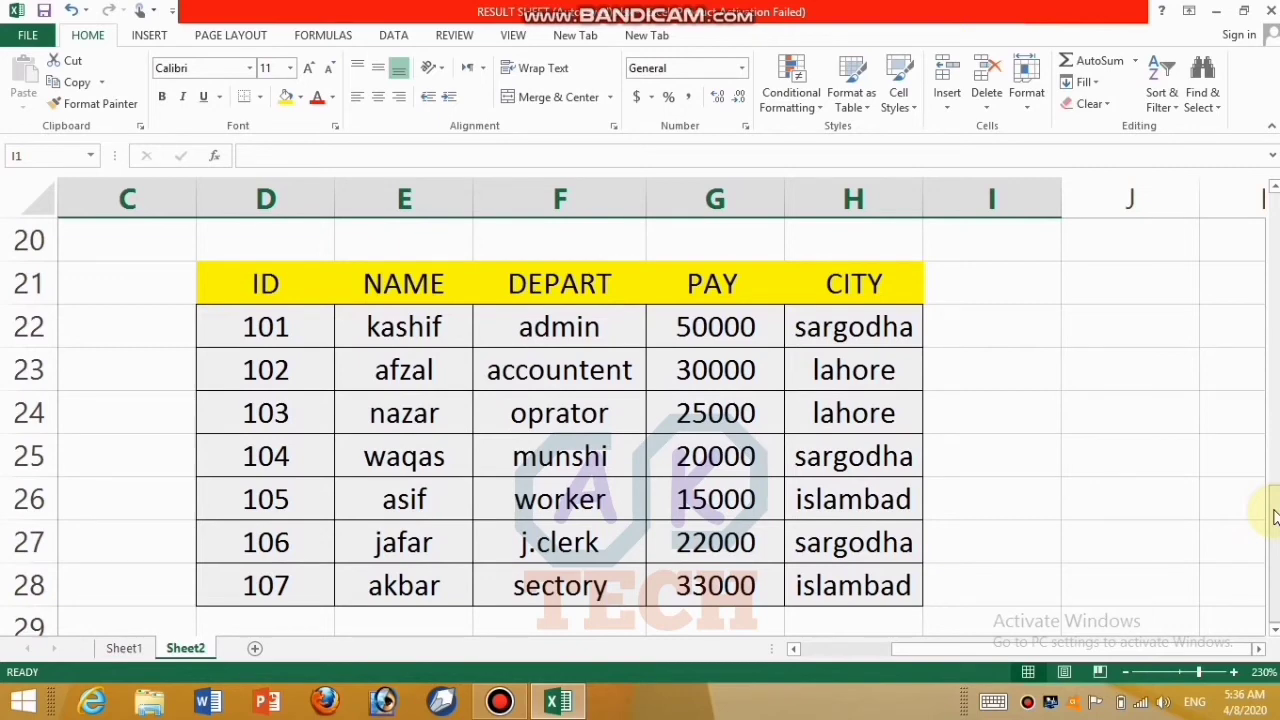
{"action": "left_click_drag", "start_coordinate": [1275, 515], "coordinate": [1272, 322]}
{"action": "left_click_drag", "start_coordinate": [1270, 308], "coordinate": [1270, 275]}
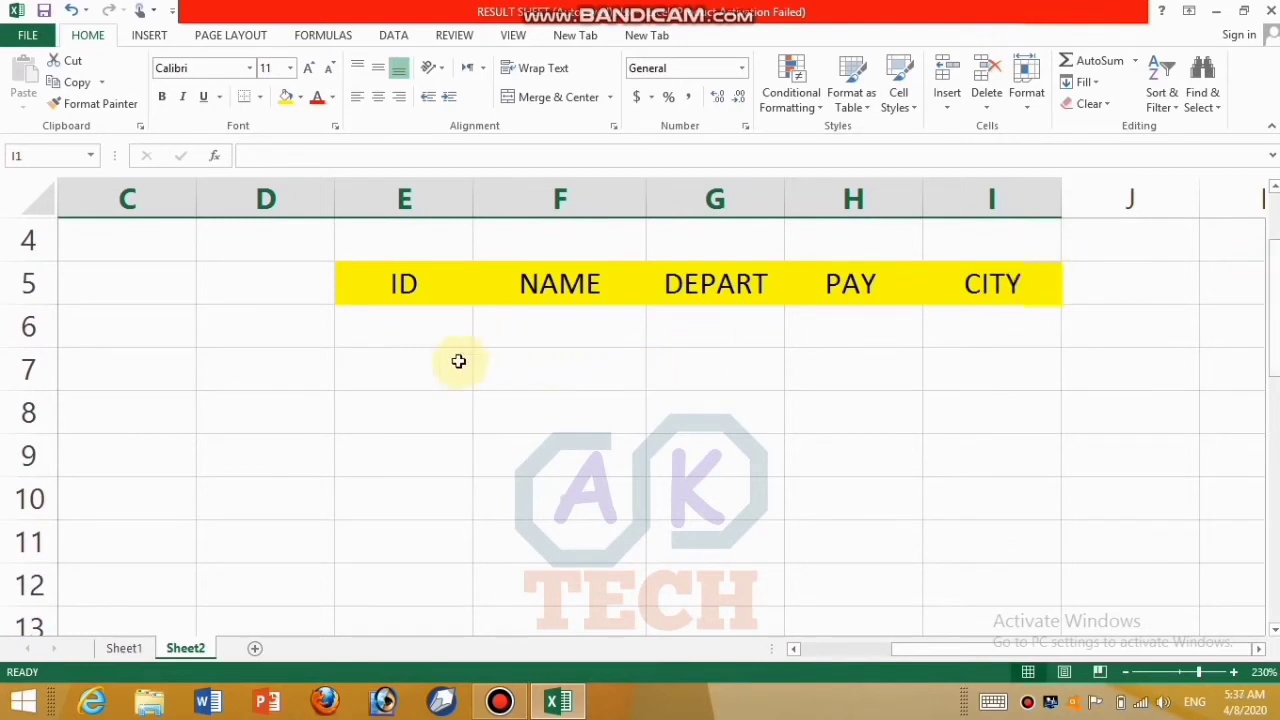
- Enter 105 in cell E6 under the ID header
{"action": "left_click", "coordinate": [437, 327]}
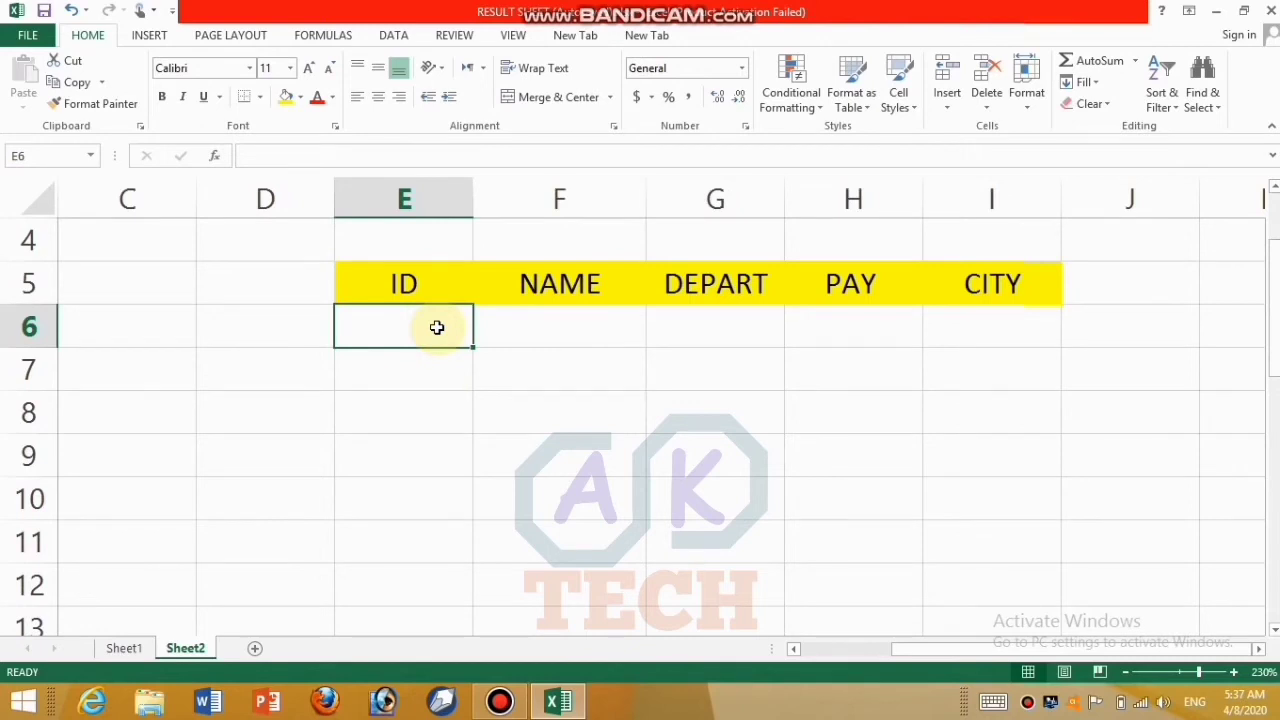
{"action": "type", "text": "1"}
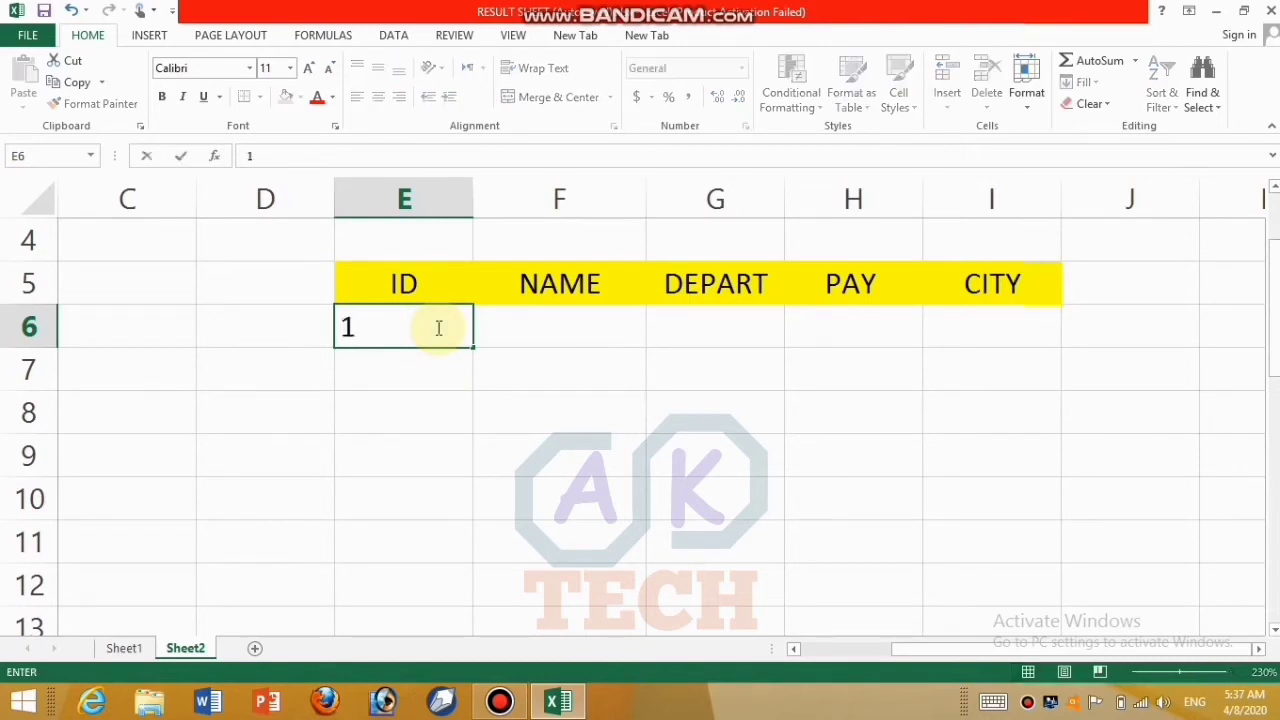
{"action": "type", "text": "05"}
- Start a LOOKUP formula in cell F6 with E6 as the lookup value and D22:H28 as the lookup vector
{"action": "left_click", "coordinate": [511, 327]}
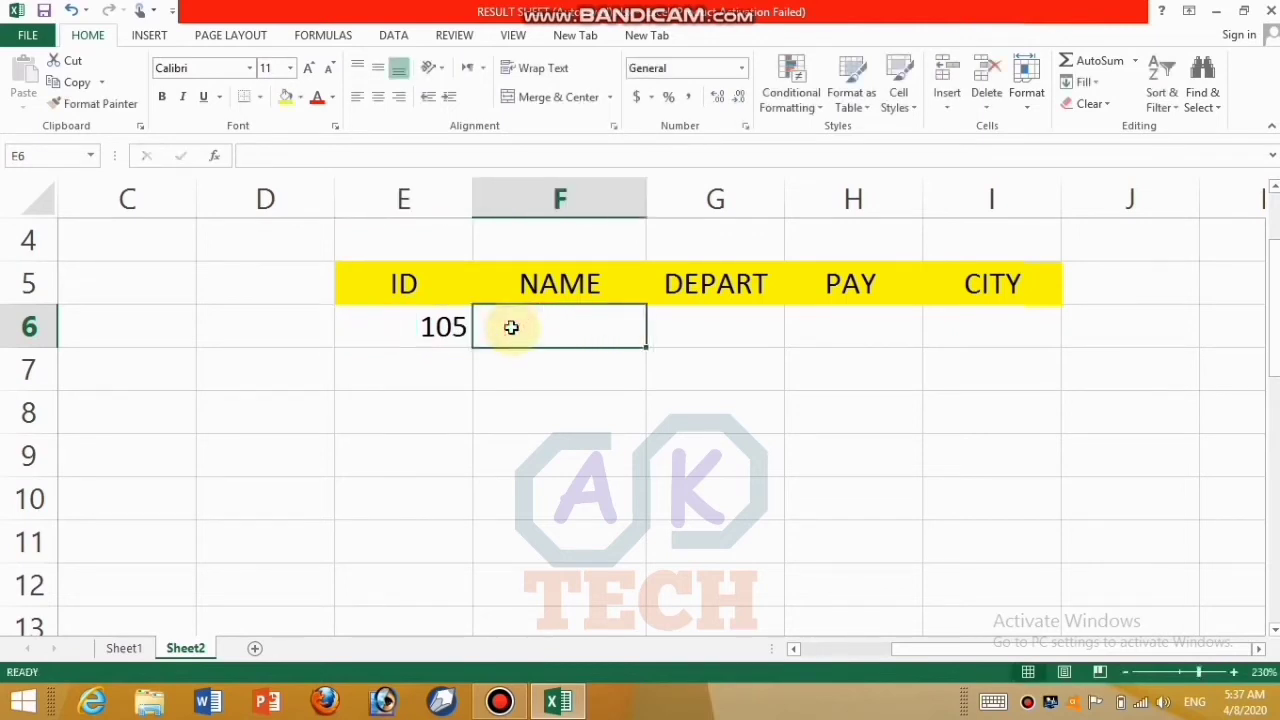
{"action": "type", "text": "="}
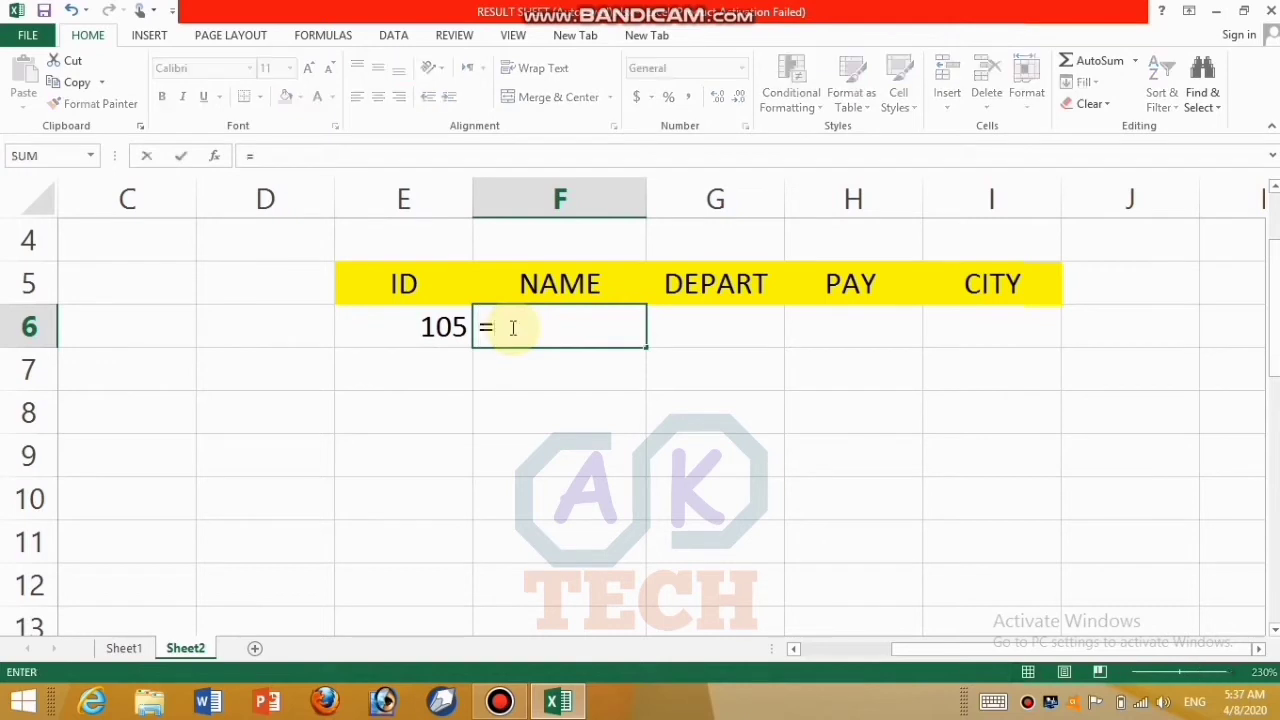
{"action": "type", "text": "lookup"}
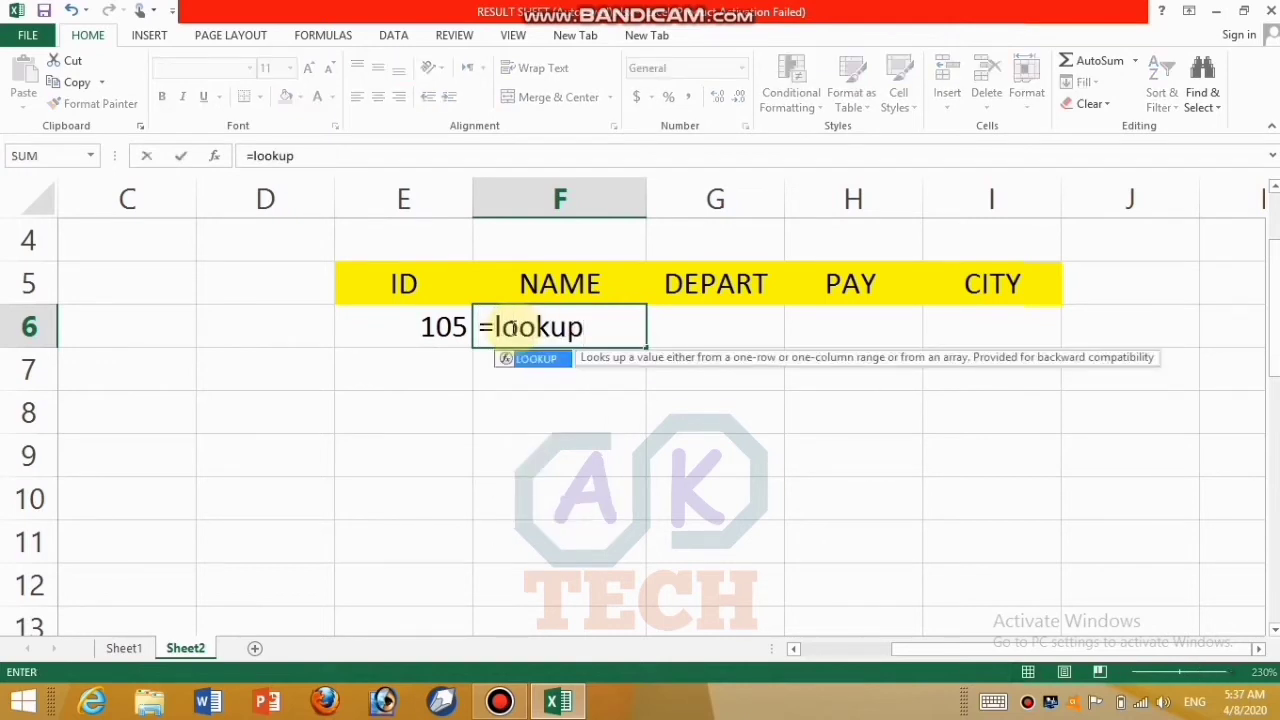
{"action": "type", "text": "("}
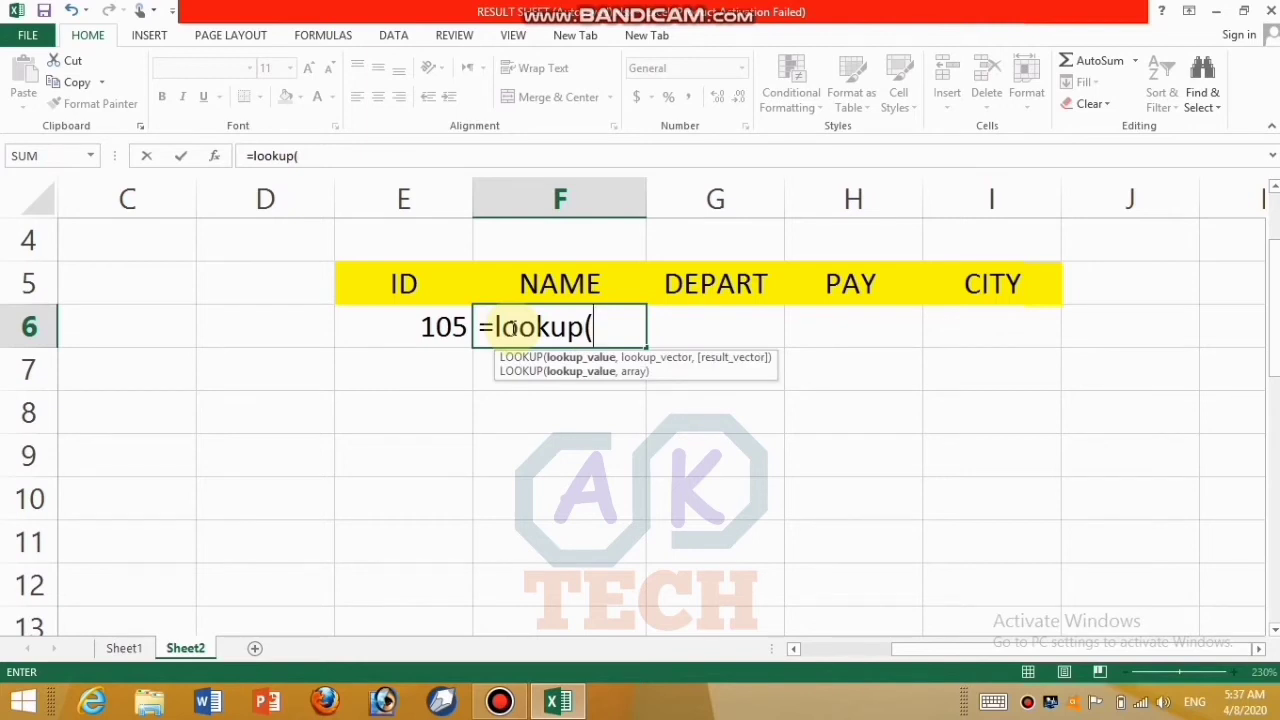
{"action": "left_click", "coordinate": [449, 323]}
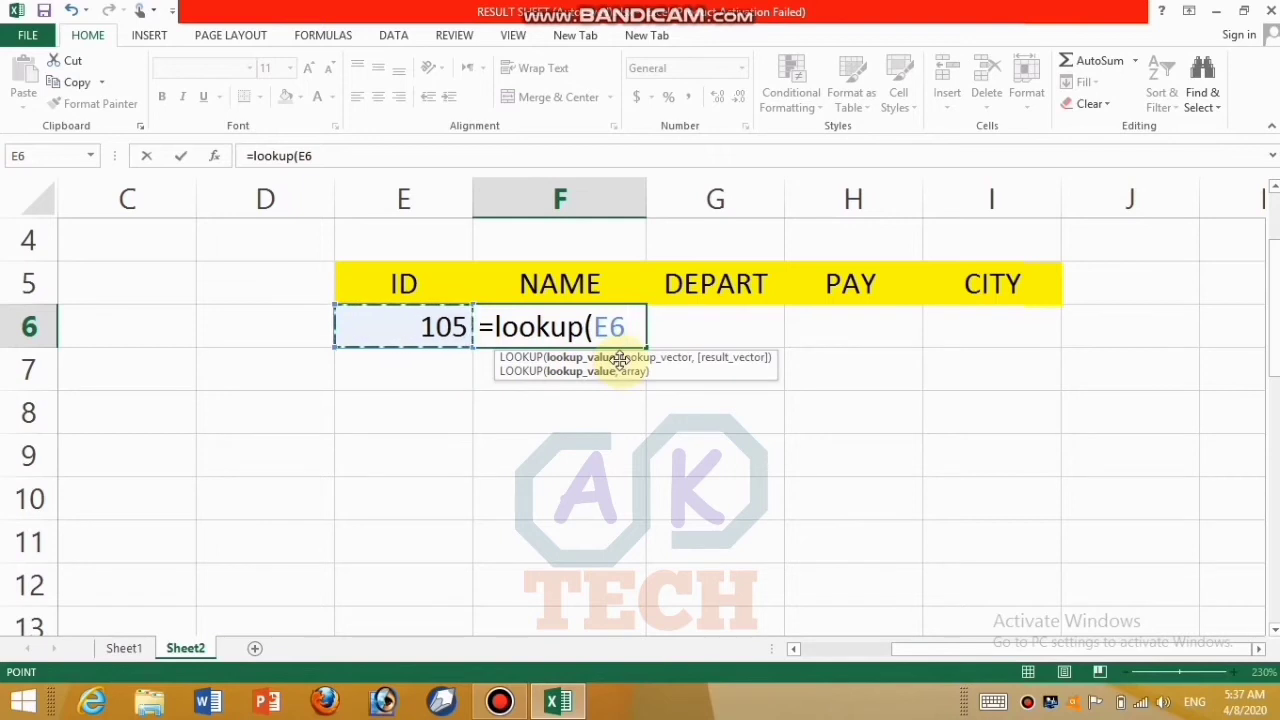
{"action": "type", "text": ","}
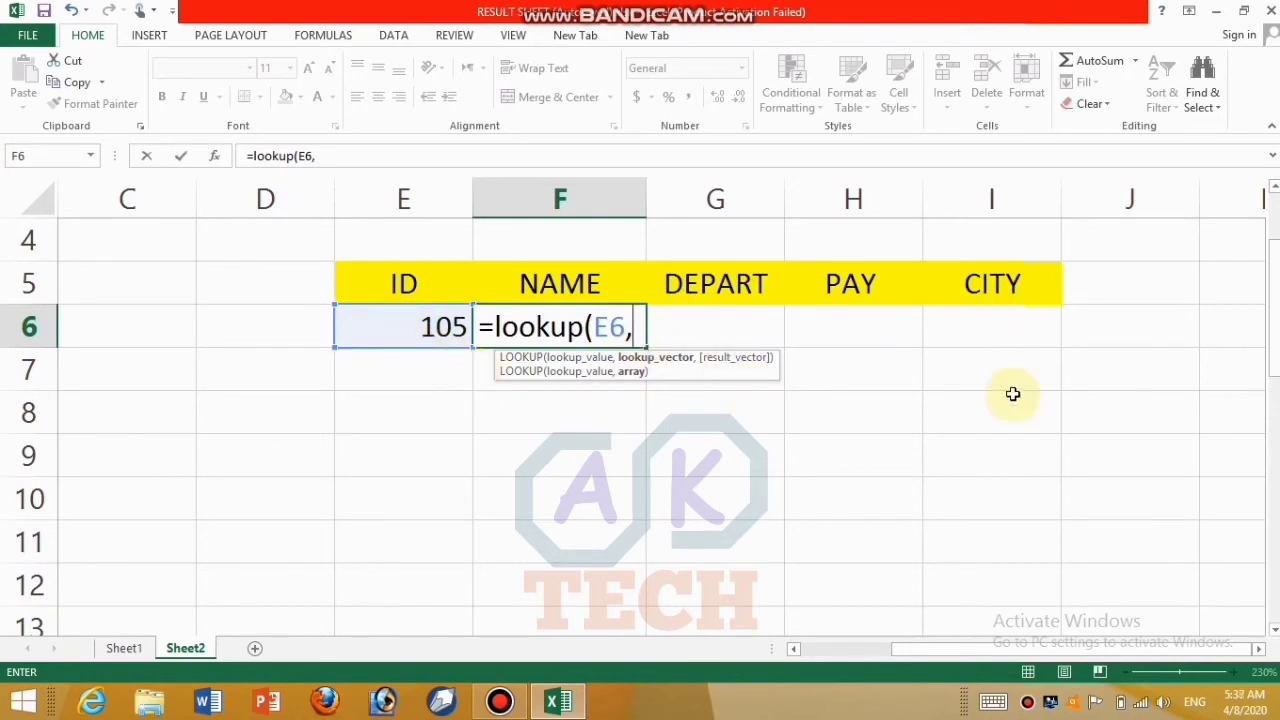
{"action": "left_click_drag", "start_coordinate": [1274, 334], "coordinate": [1274, 574]}
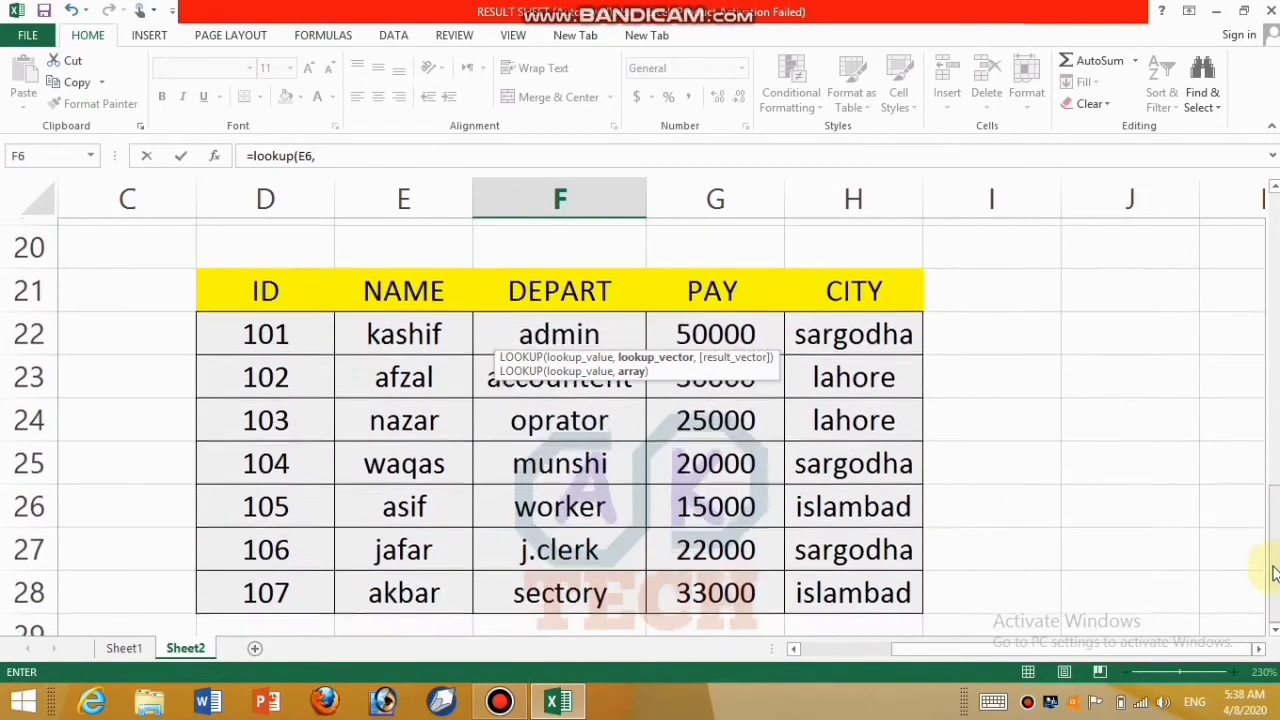
{"action": "left_click_drag", "start_coordinate": [240, 323], "coordinate": [857, 600]}
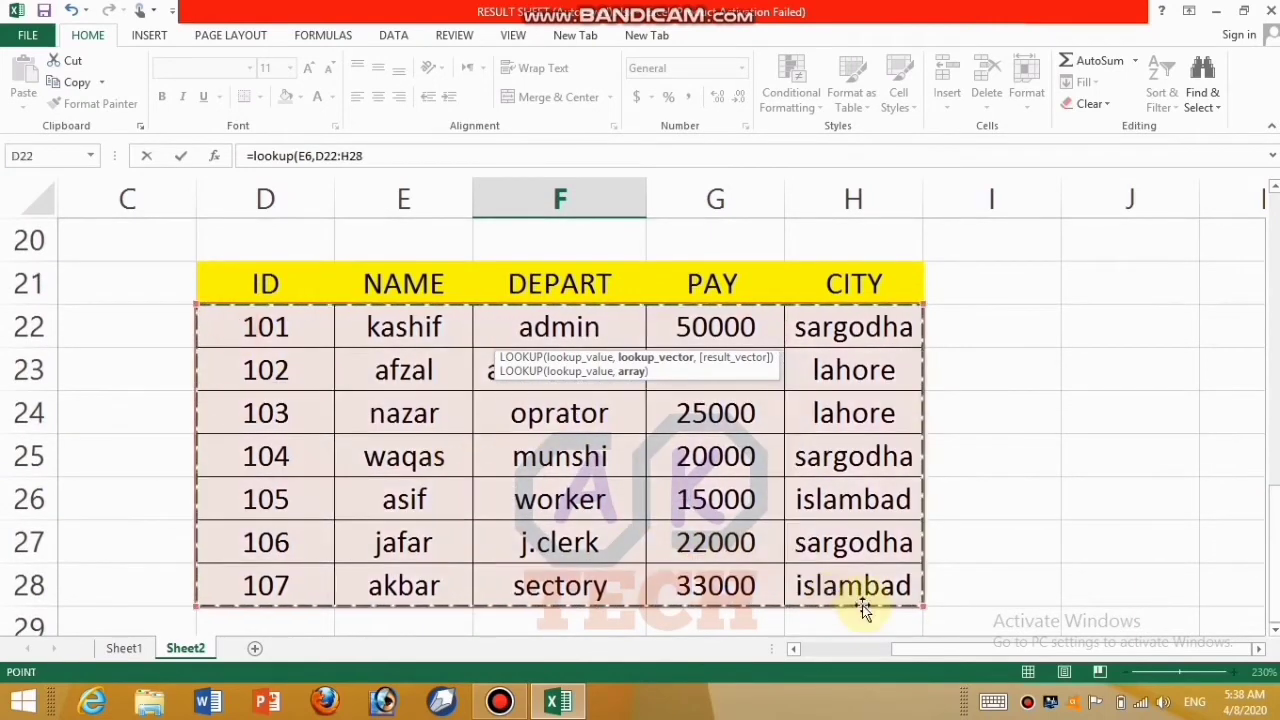
{"action": "left_click_drag", "start_coordinate": [1274, 583], "coordinate": [1263, 321]}
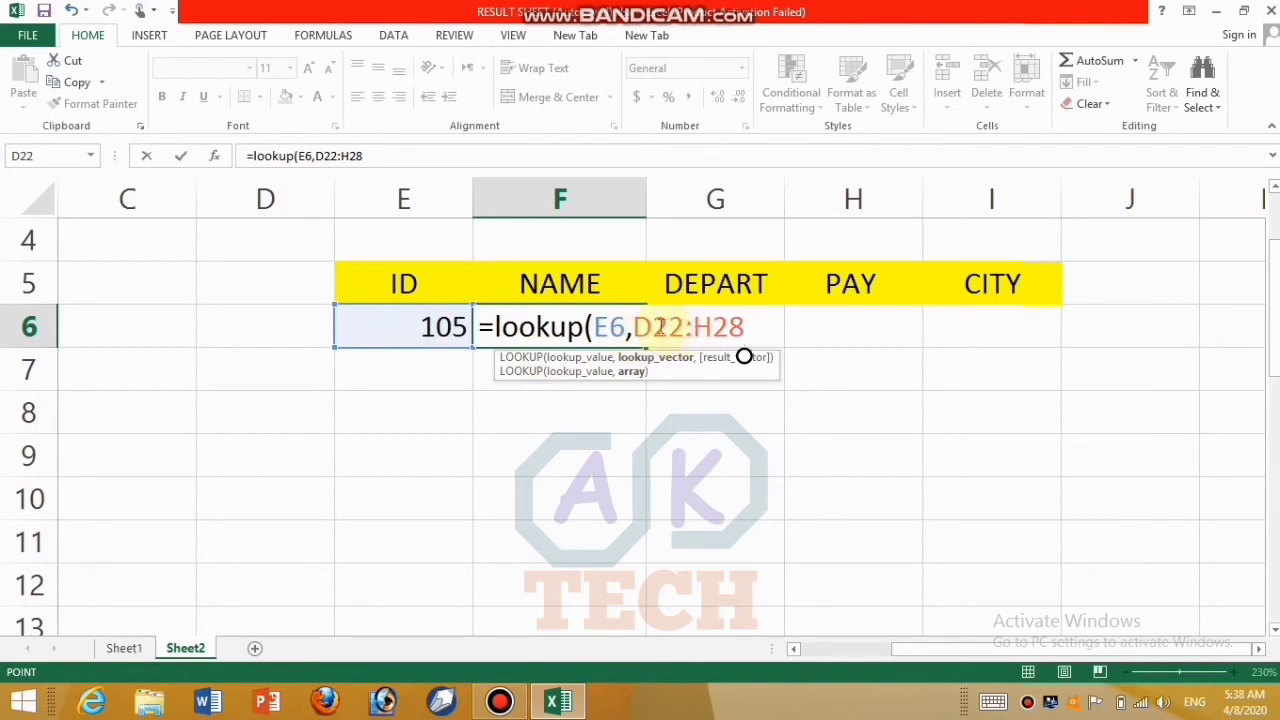
{"action": "type", "text": ","}
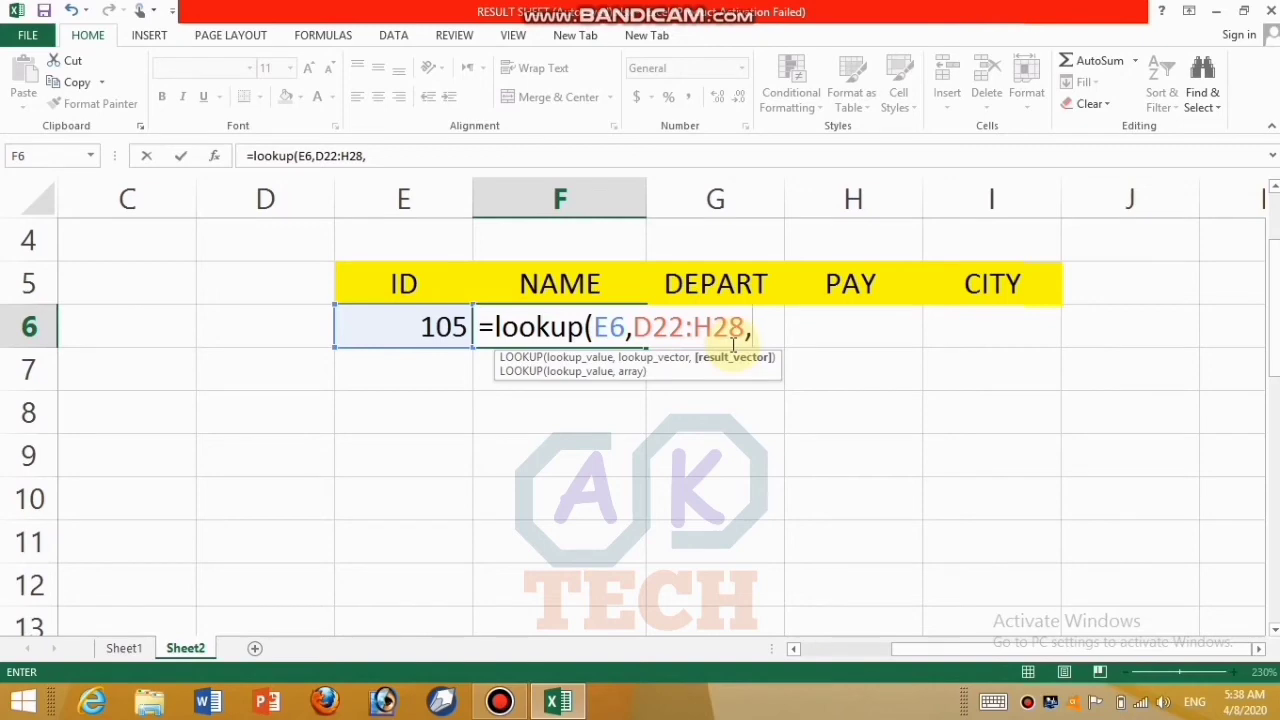
- Use the NAME column range E22:E28 as the result vector and complete the formula =LOOKUP(E6,D22:H28,E22:E28) in F6
{"action": "left_click_drag", "start_coordinate": [1266, 320], "coordinate": [1270, 571]}
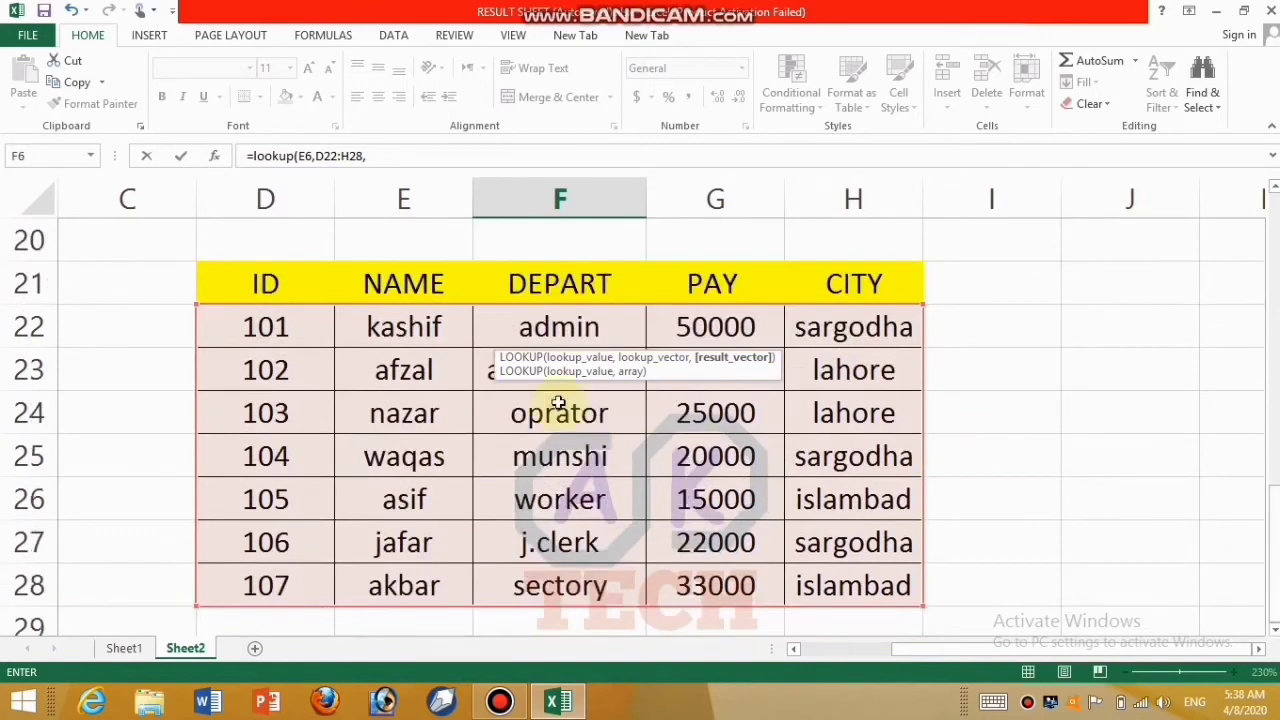
{"action": "left_click_drag", "start_coordinate": [412, 315], "coordinate": [403, 574]}
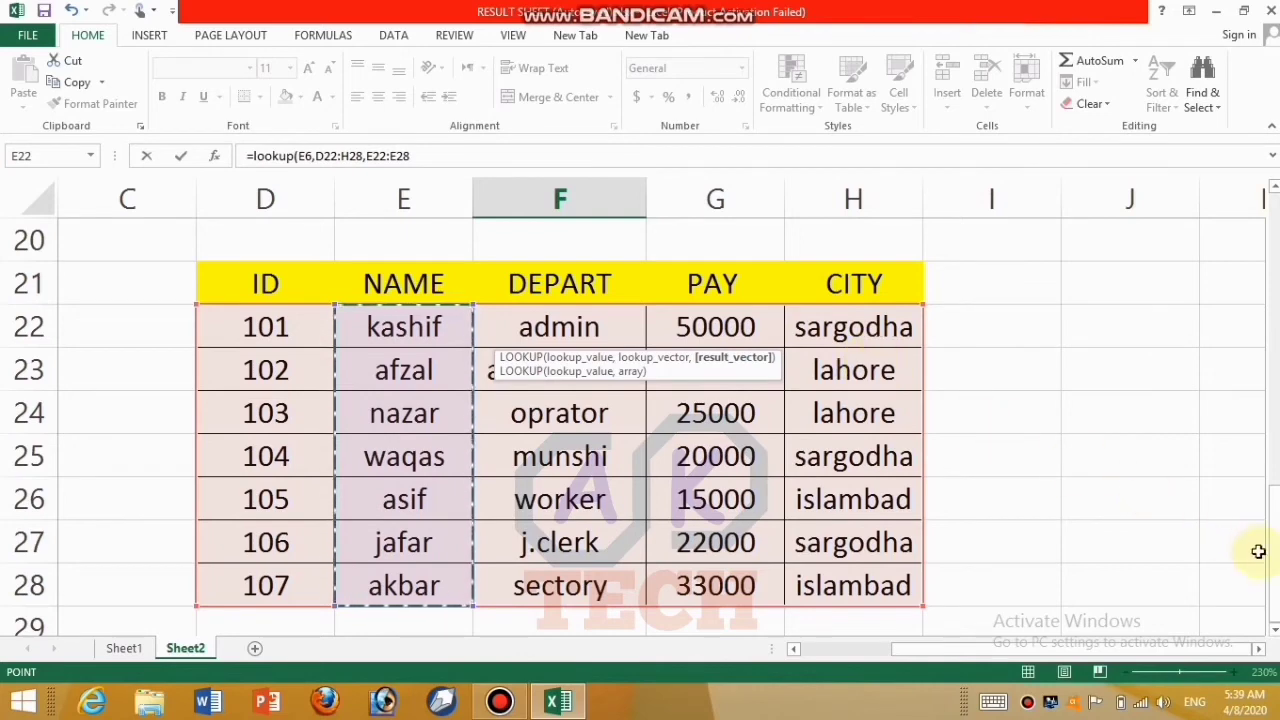
{"action": "left_click_drag", "start_coordinate": [1276, 563], "coordinate": [1249, 337]}
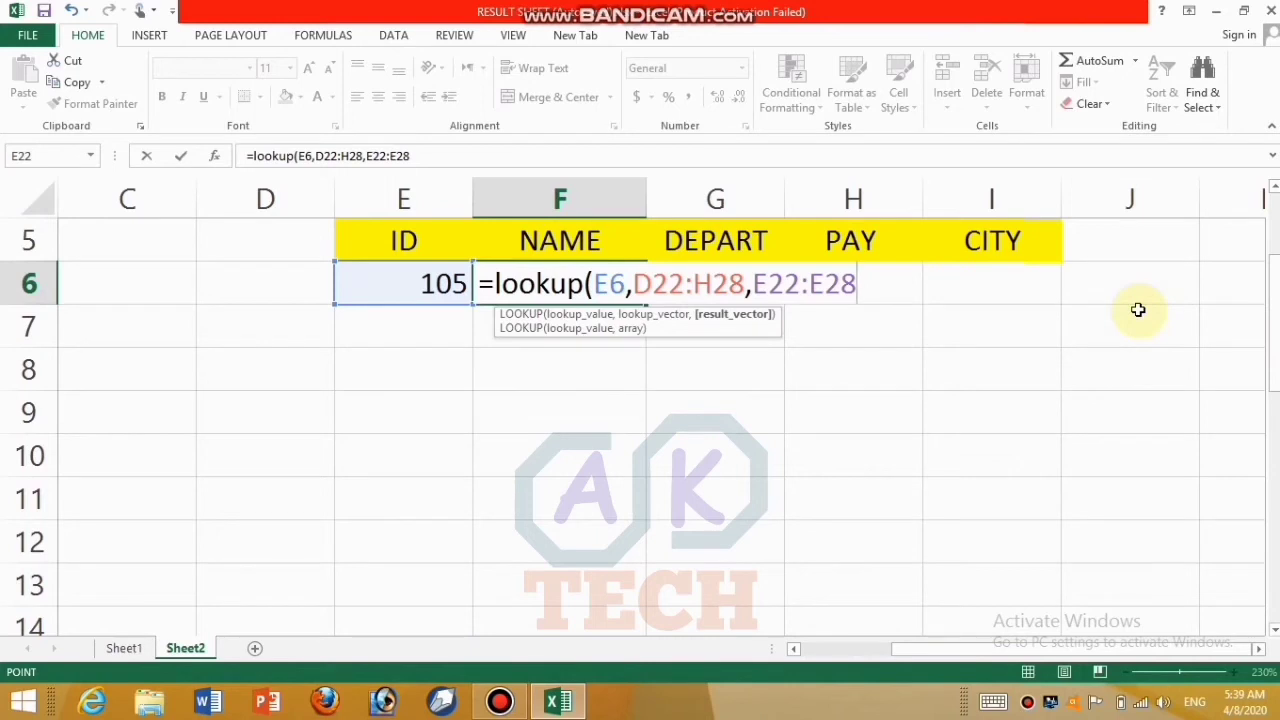
{"action": "type", "text": ")"}
{"action": "key", "text": "Return"}
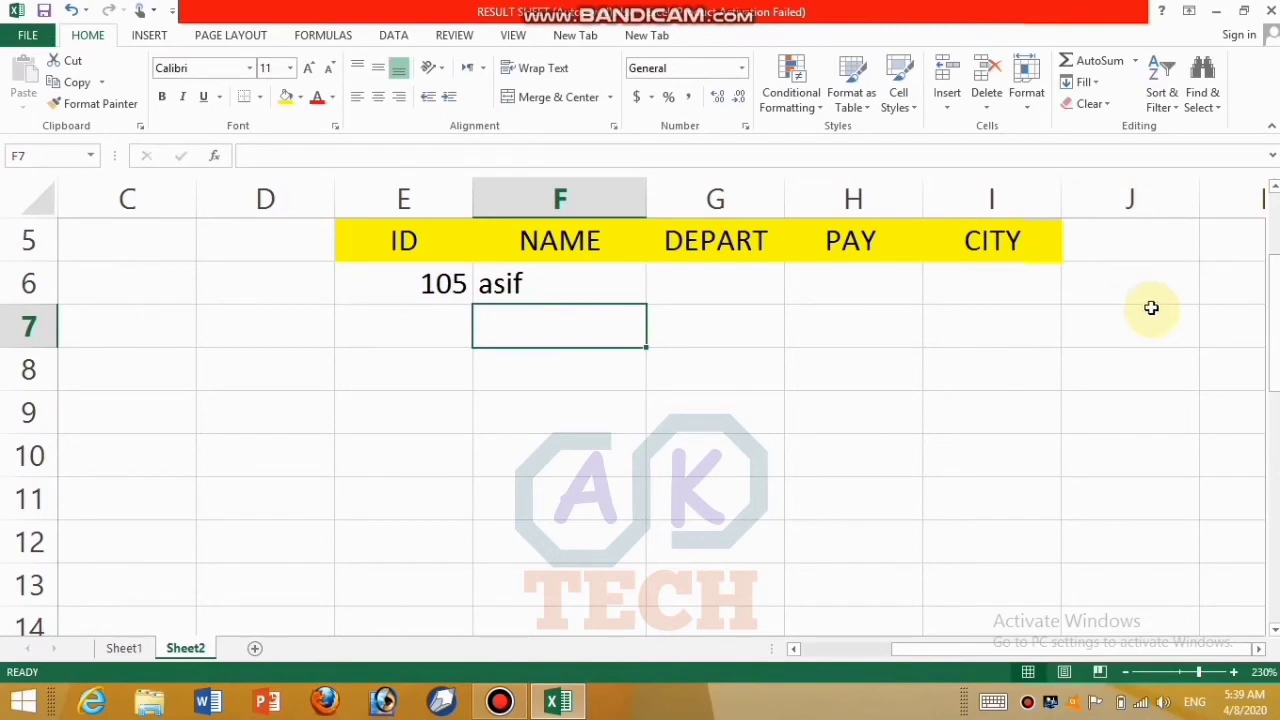
- Test the name lookup by changing the ID in cell E6 to 107 and to 104
{"action": "left_click_drag", "start_coordinate": [1272, 322], "coordinate": [1268, 288]}
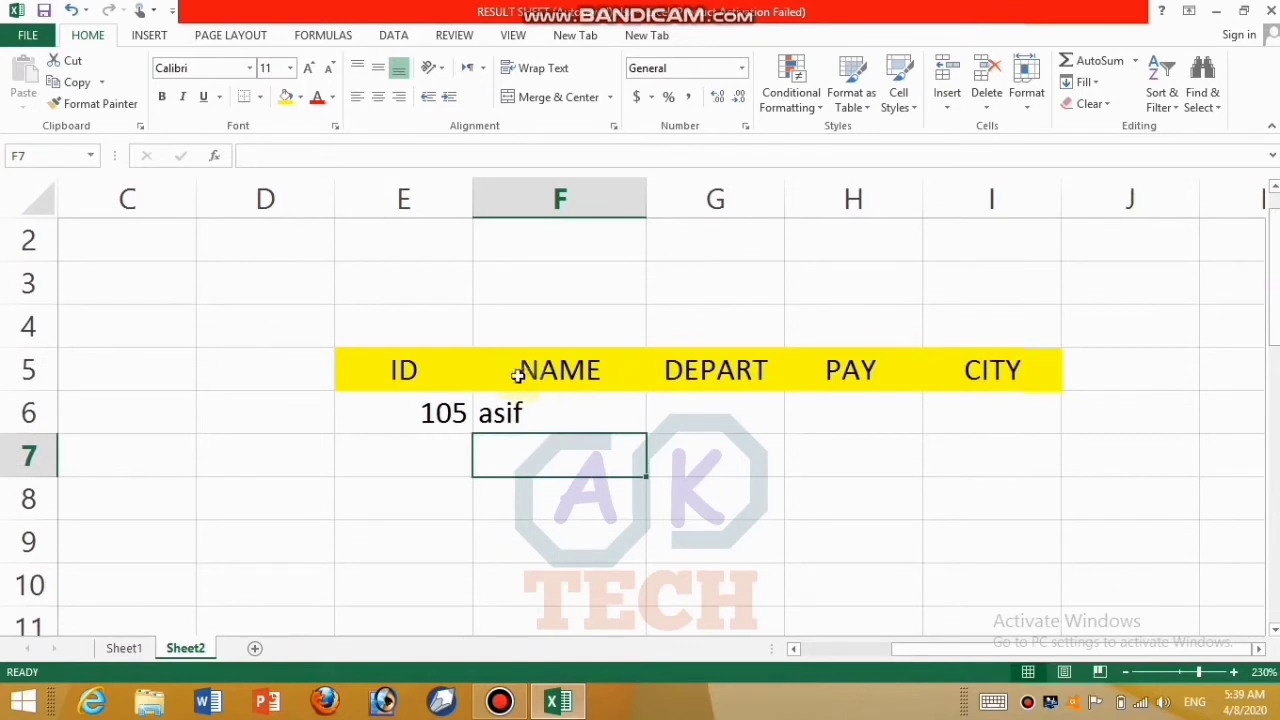
{"action": "left_click", "coordinate": [443, 413]}
{"action": "type", "text": "107"}
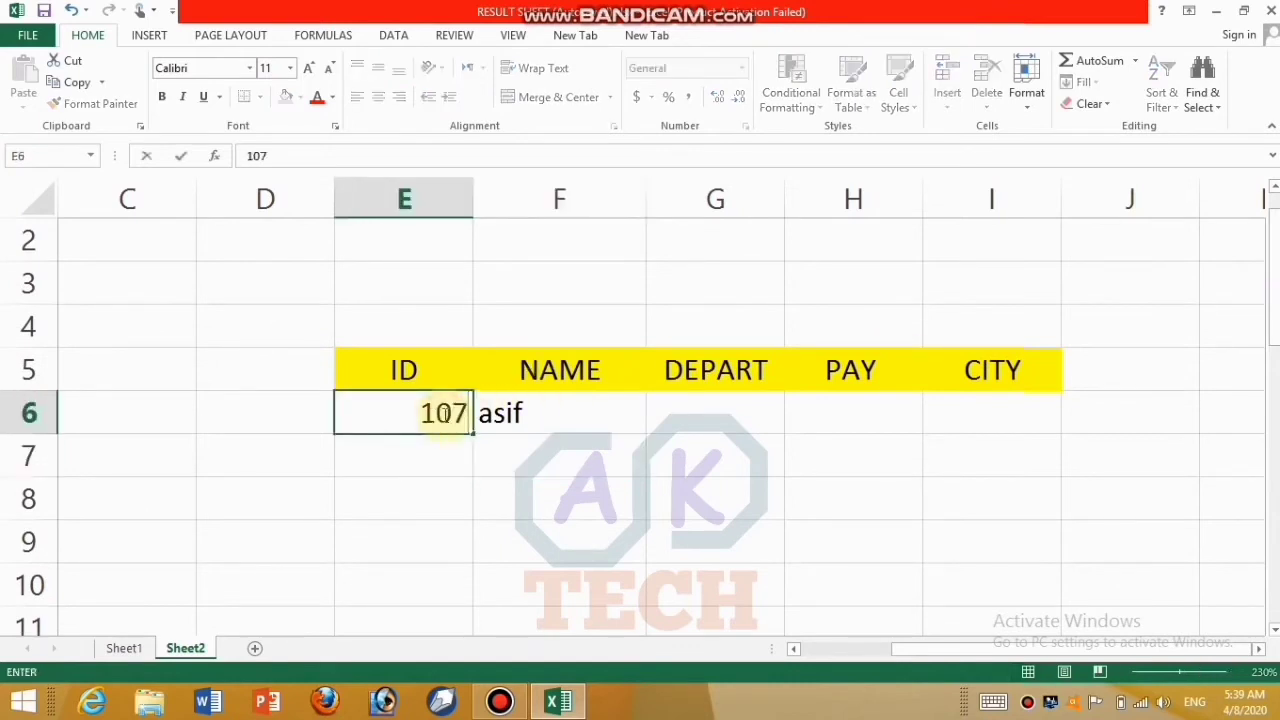
{"action": "key", "text": "Return"}
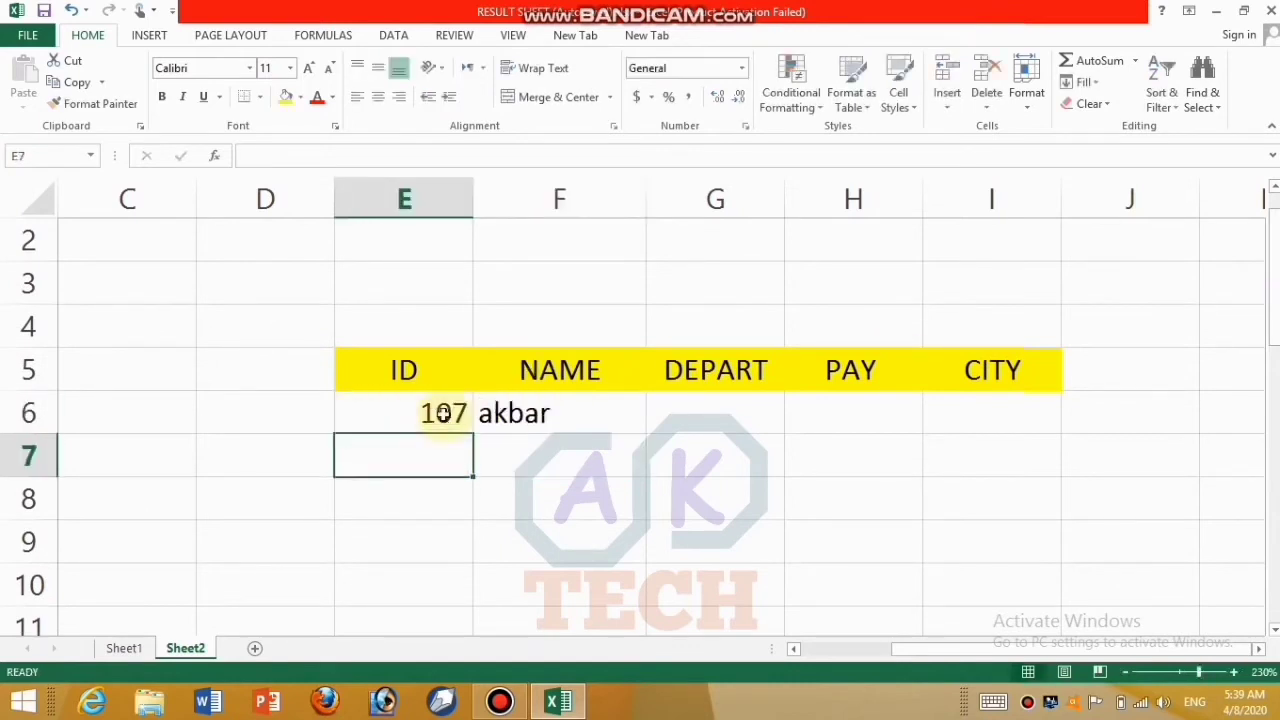
{"action": "mouse_move", "coordinate": [1275, 343]}
{"action": "left_mouse_down"}
{"action": "mouse_move", "coordinate": [1266, 571]}
{"action": "mouse_move", "coordinate": [1262, 290]}
{"action": "mouse_move", "coordinate": [1274, 363]}
{"action": "left_mouse_up"}
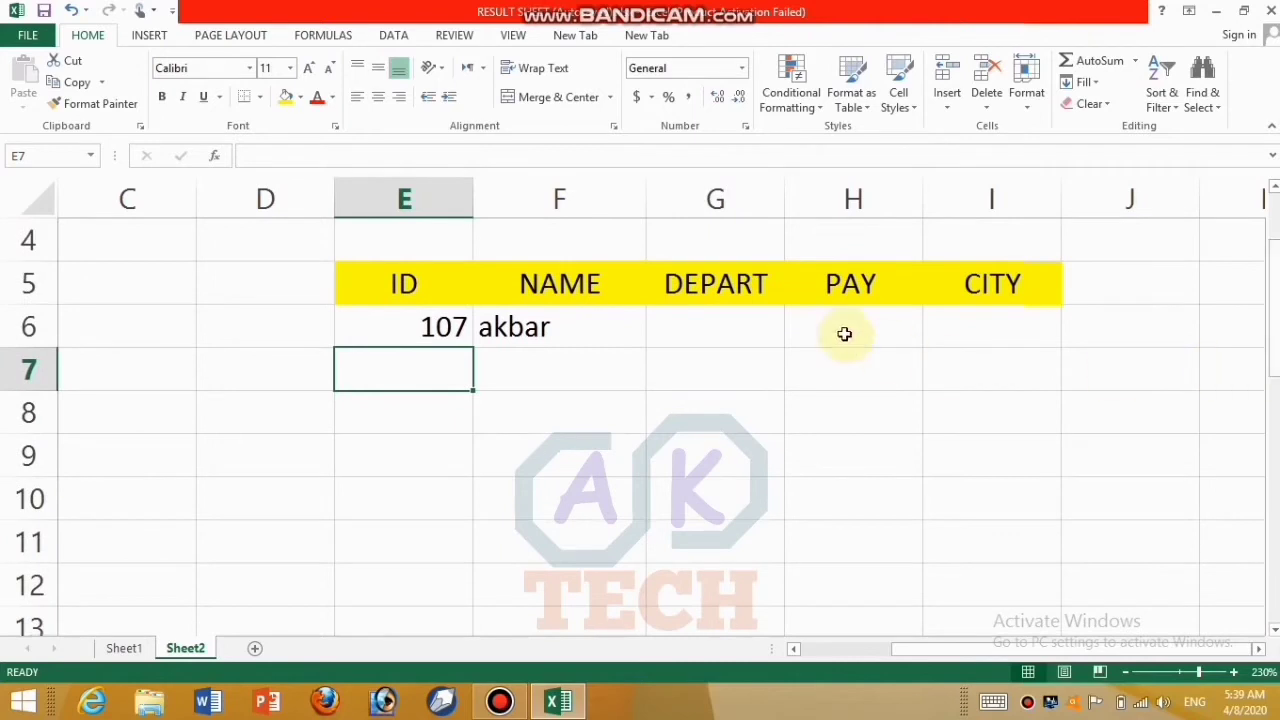
{"action": "left_click", "coordinate": [443, 326]}
{"action": "type", "text": "1"}
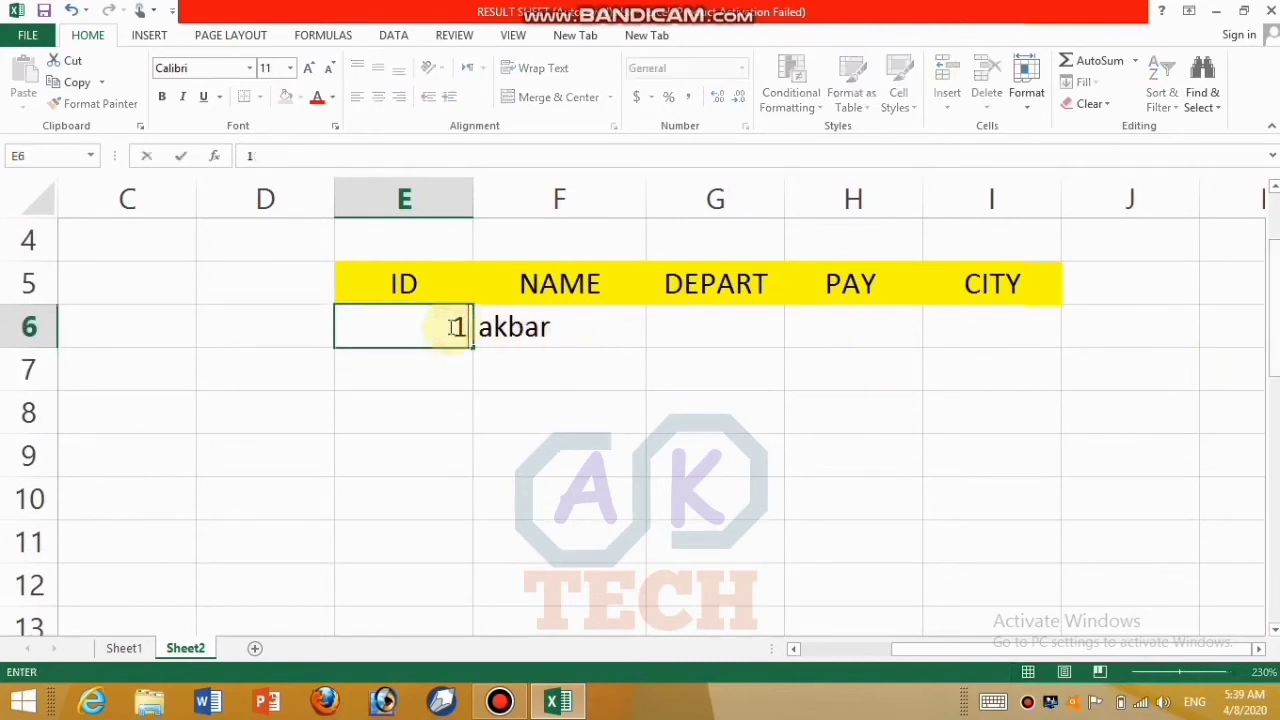
{"action": "type", "text": "04"}
{"action": "key", "text": "Return"}
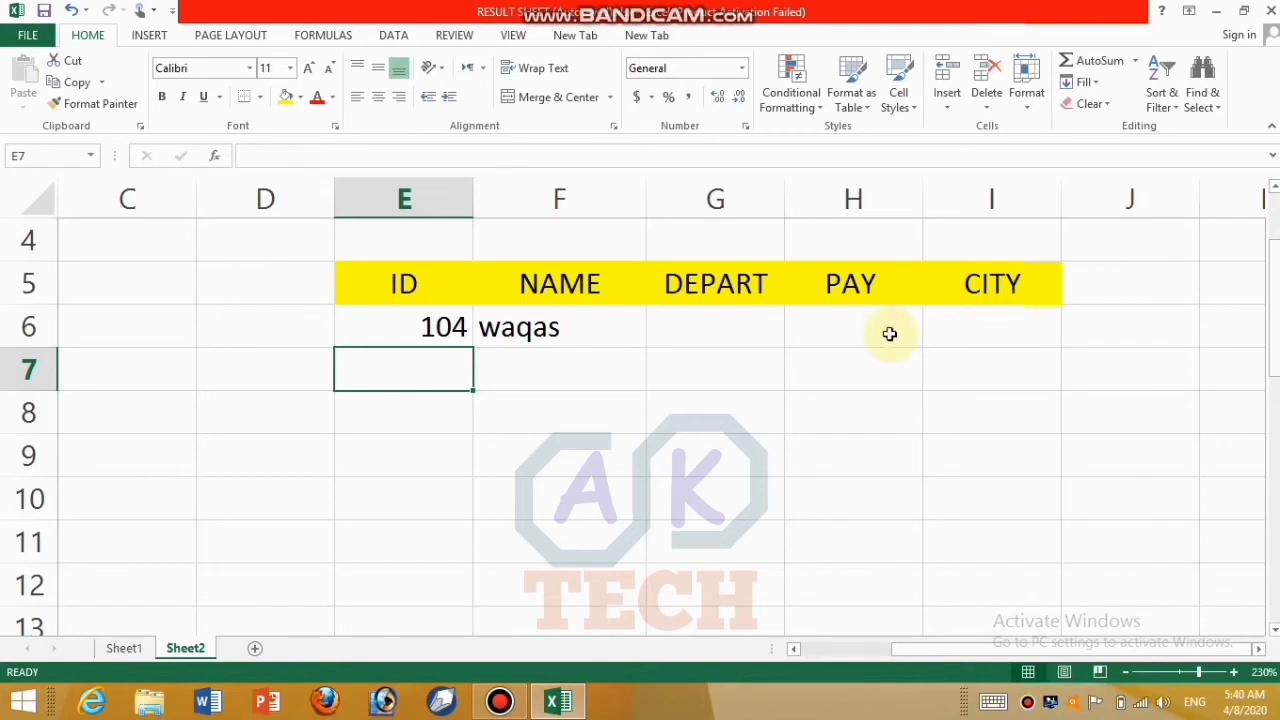
- Edit the LOOKUP formula in cell F6 so its lookup value E6 becomes the absolute reference $E$6
{"action": "key", "text": "super+c"}
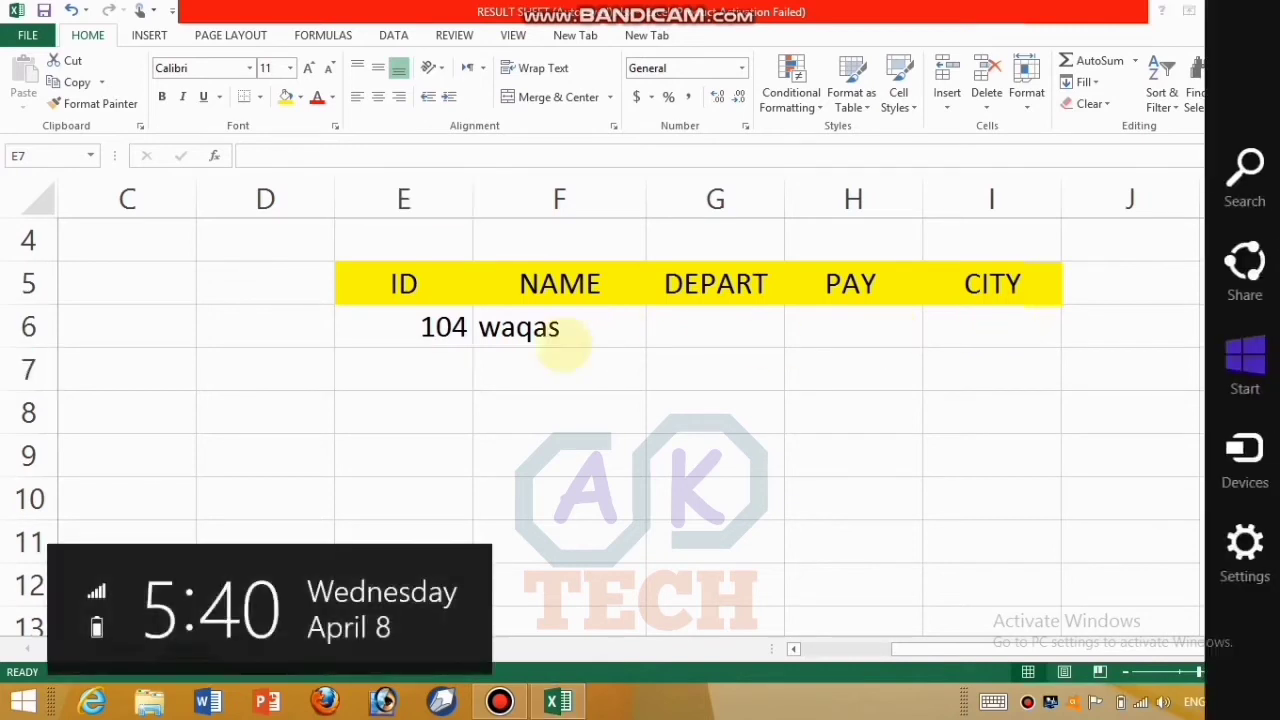
{"action": "left_click", "coordinate": [566, 336]}
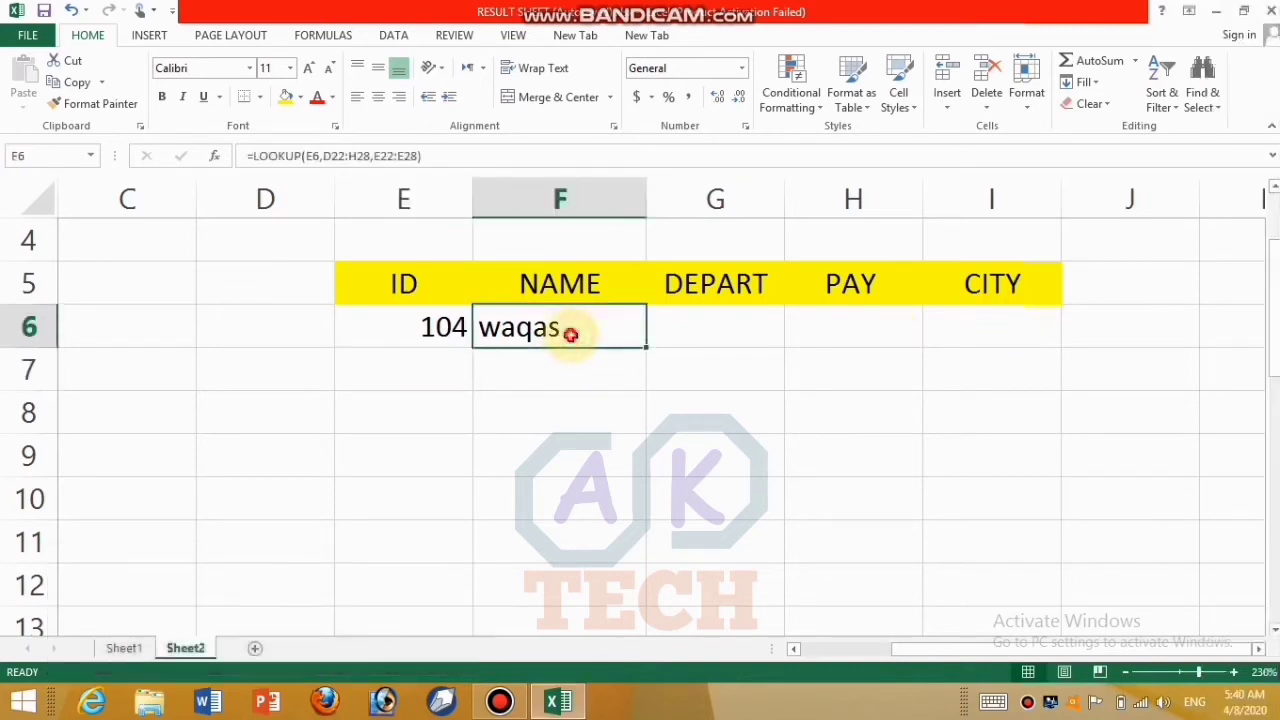
{"action": "double_click", "coordinate": [570, 336]}
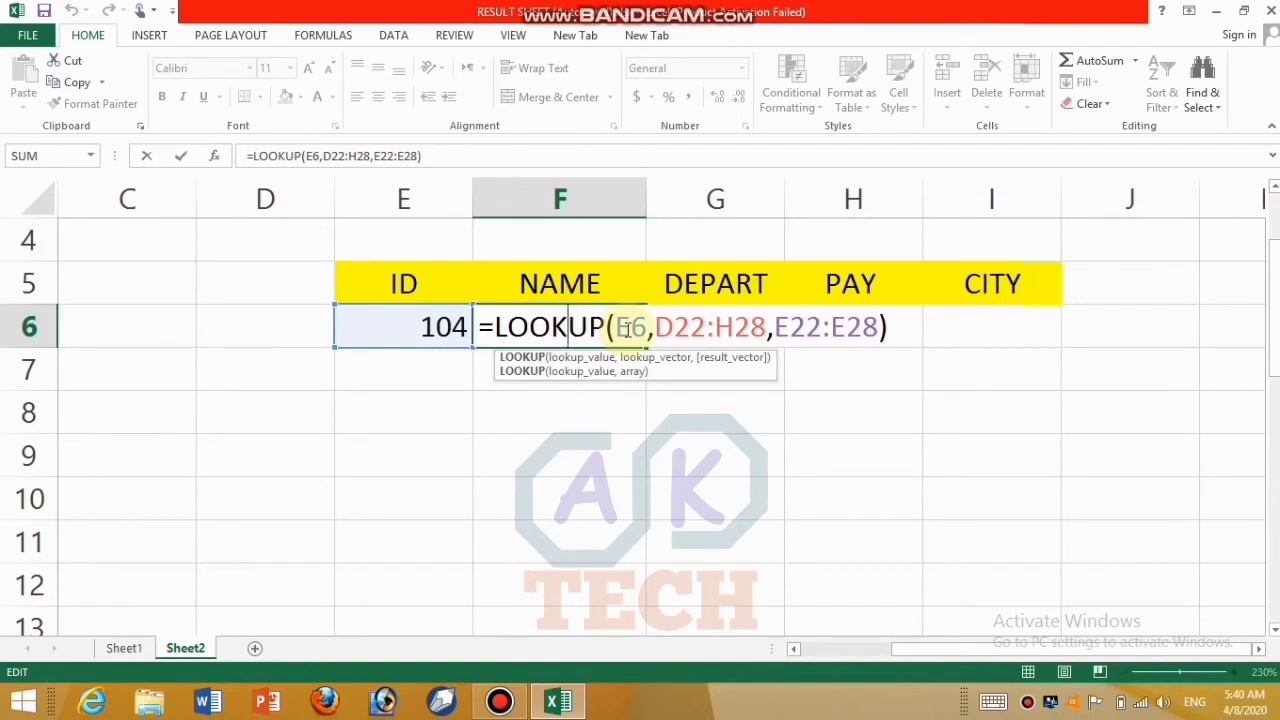
{"action": "left_click", "coordinate": [627, 330]}
{"action": "left_click", "coordinate": [684, 326]}
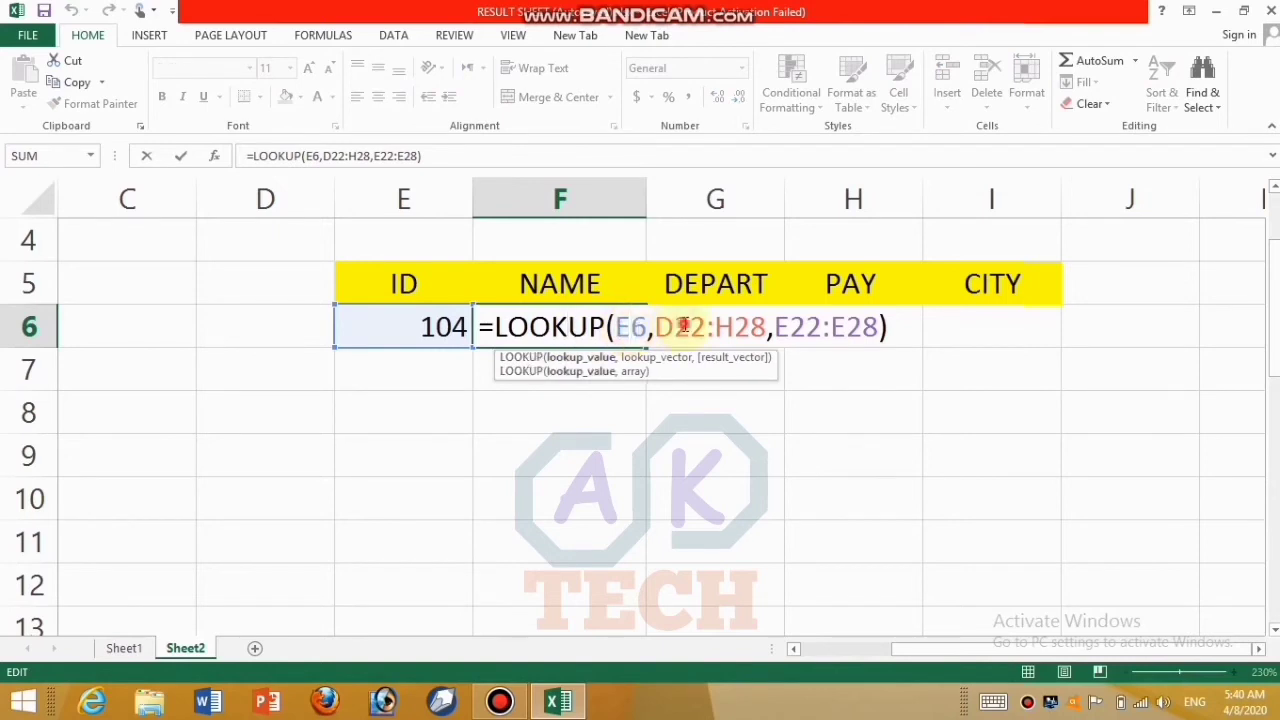
{"action": "left_click", "coordinate": [630, 328]}
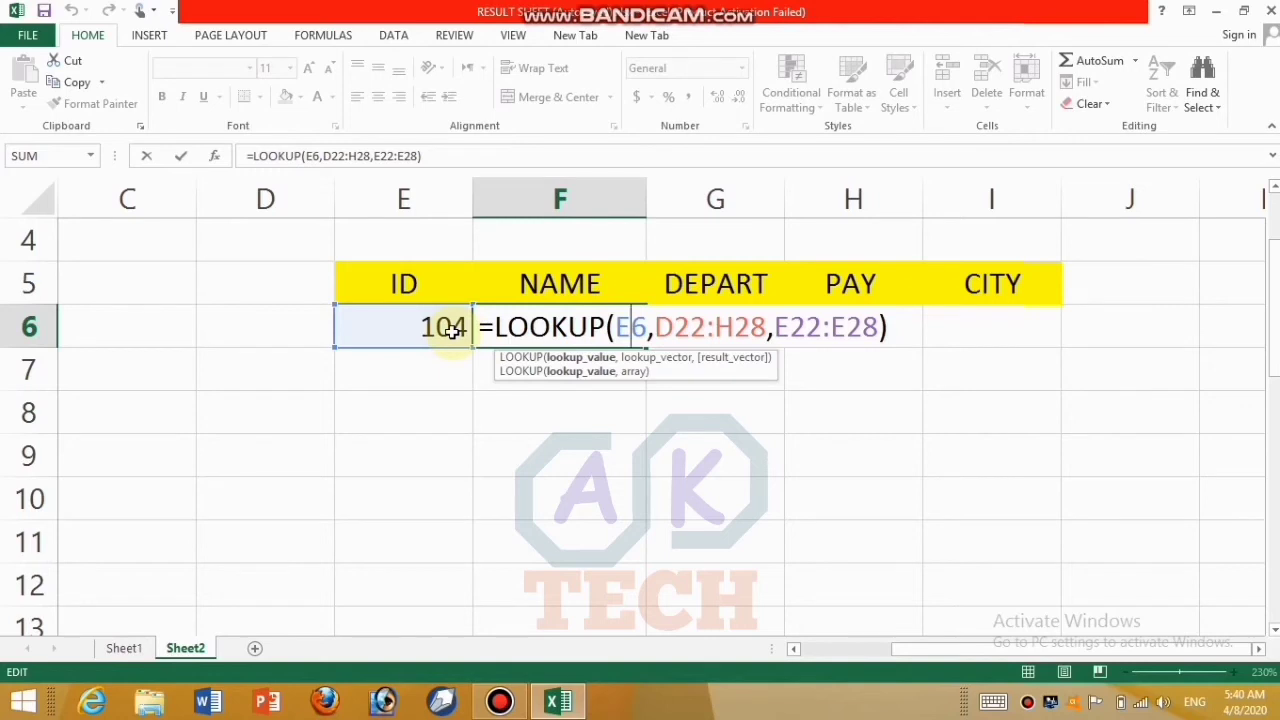
{"action": "key", "text": "F4"}
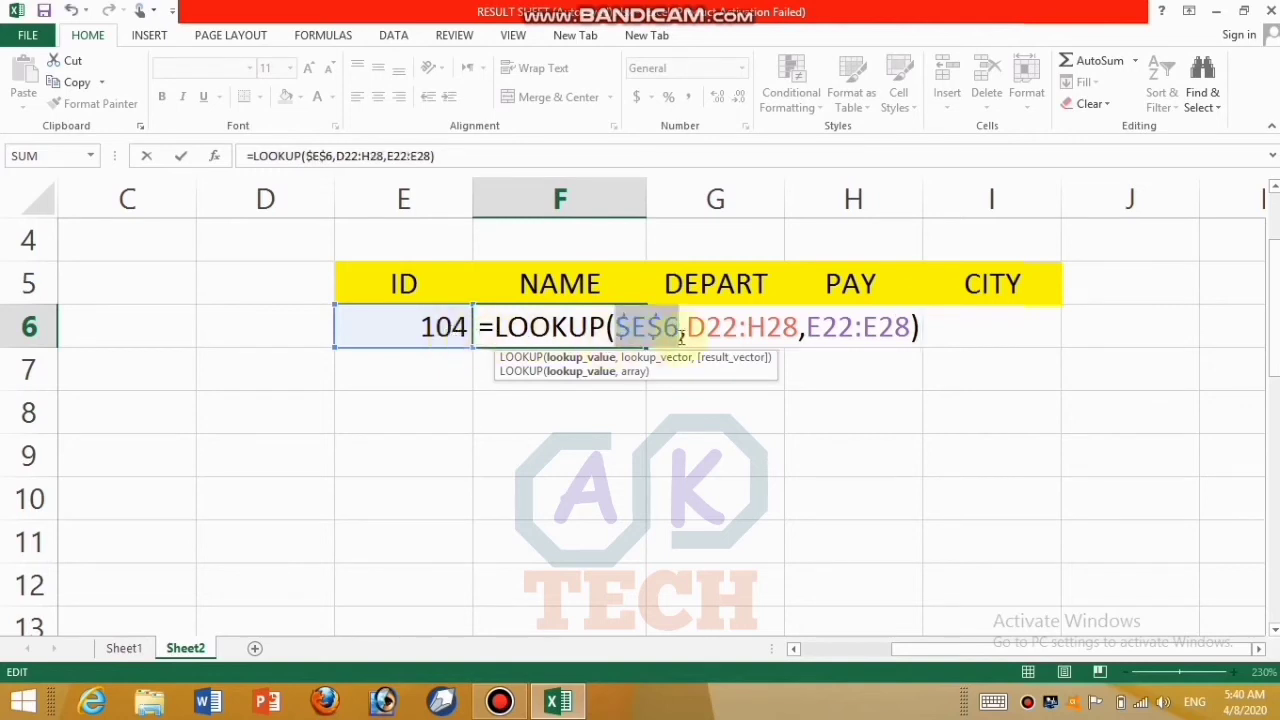
- Make the lookup vector absolute as $D$22:$H$28 in the F6 formula, keep E22:E28 relative, and commit the formula
{"action": "left_click", "coordinate": [707, 333]}
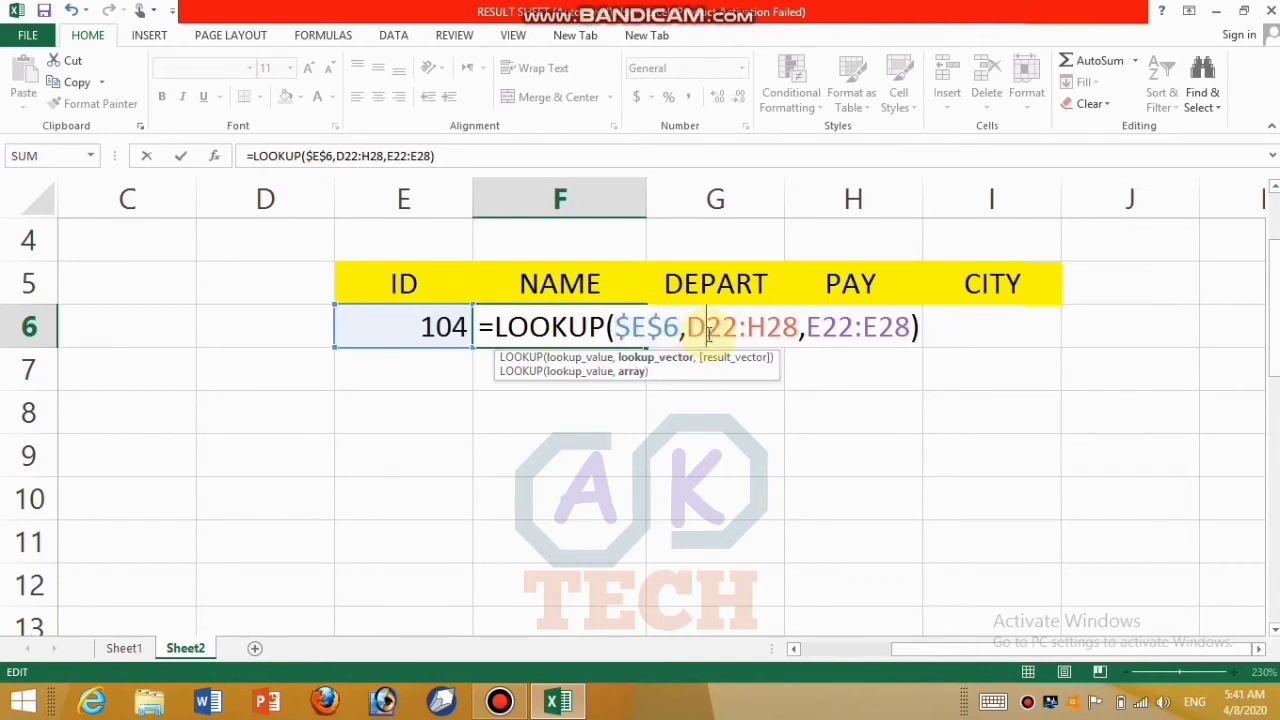
{"action": "key", "text": "F4"}
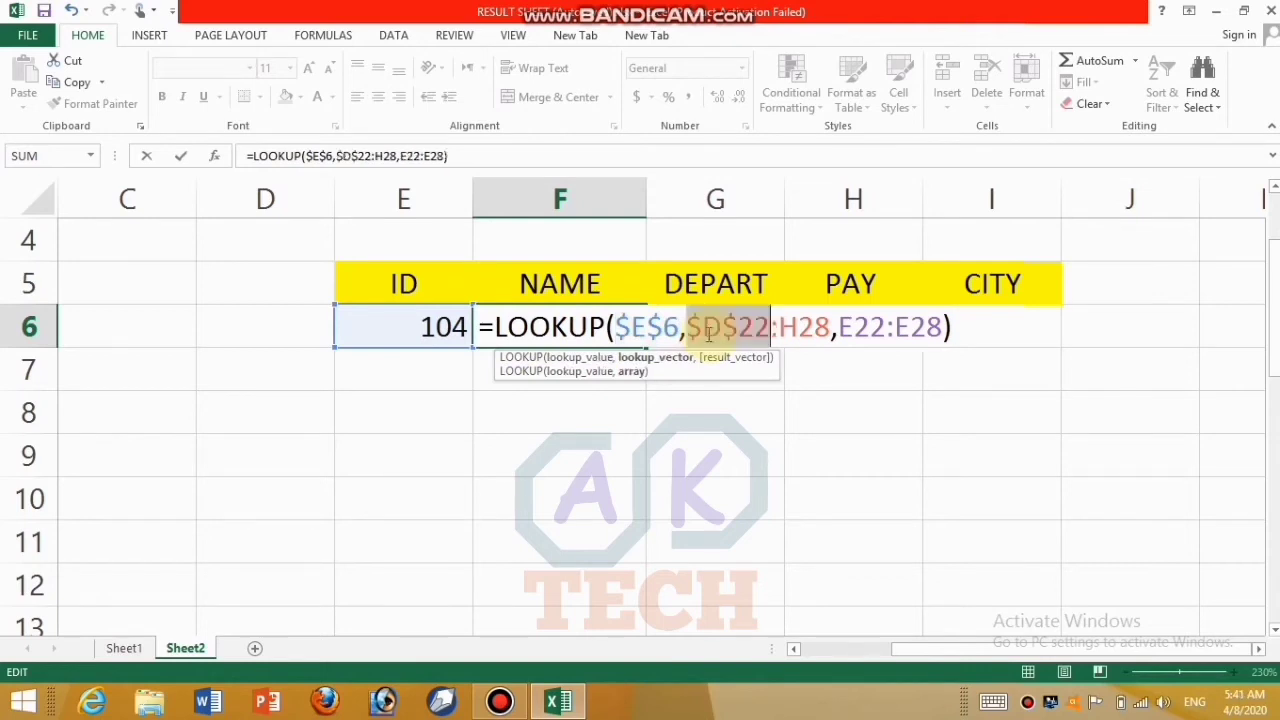
{"action": "key", "text": "F4"}
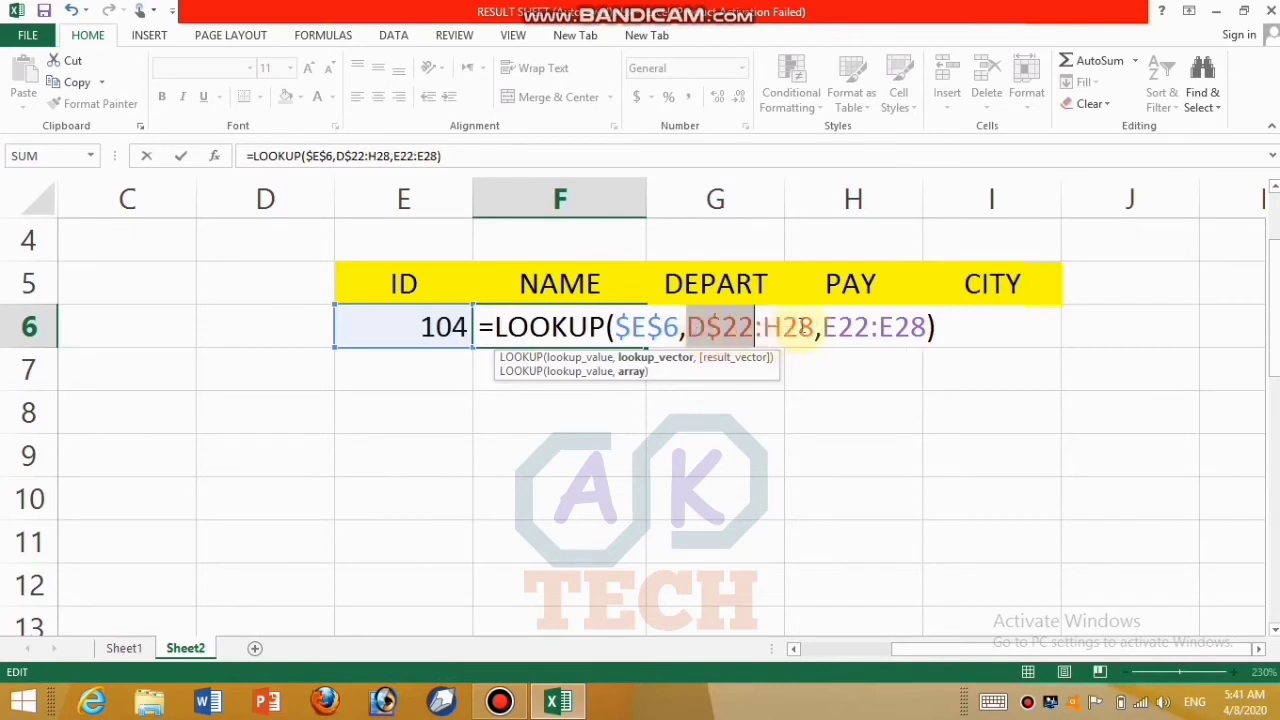
{"action": "key", "text": "F4"}
{"action": "key", "text": "F4"}
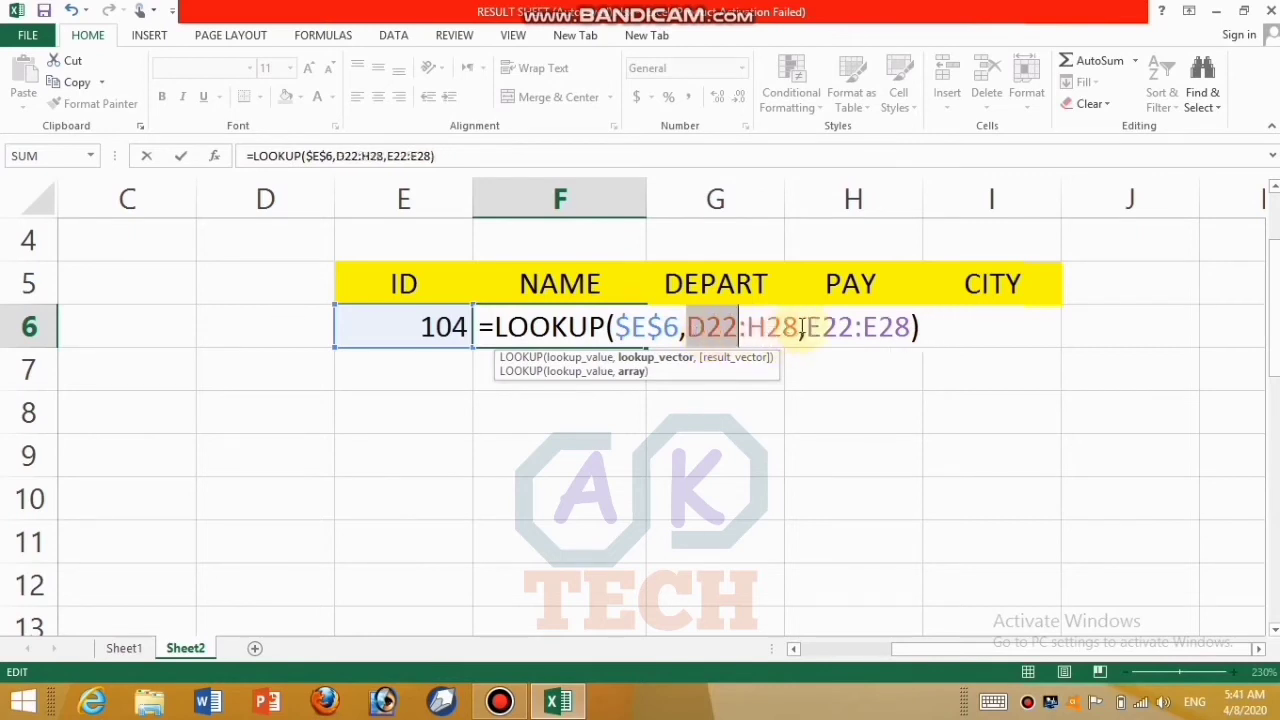
{"action": "key", "text": "F4"}
{"action": "double_click", "coordinate": [805, 327]}
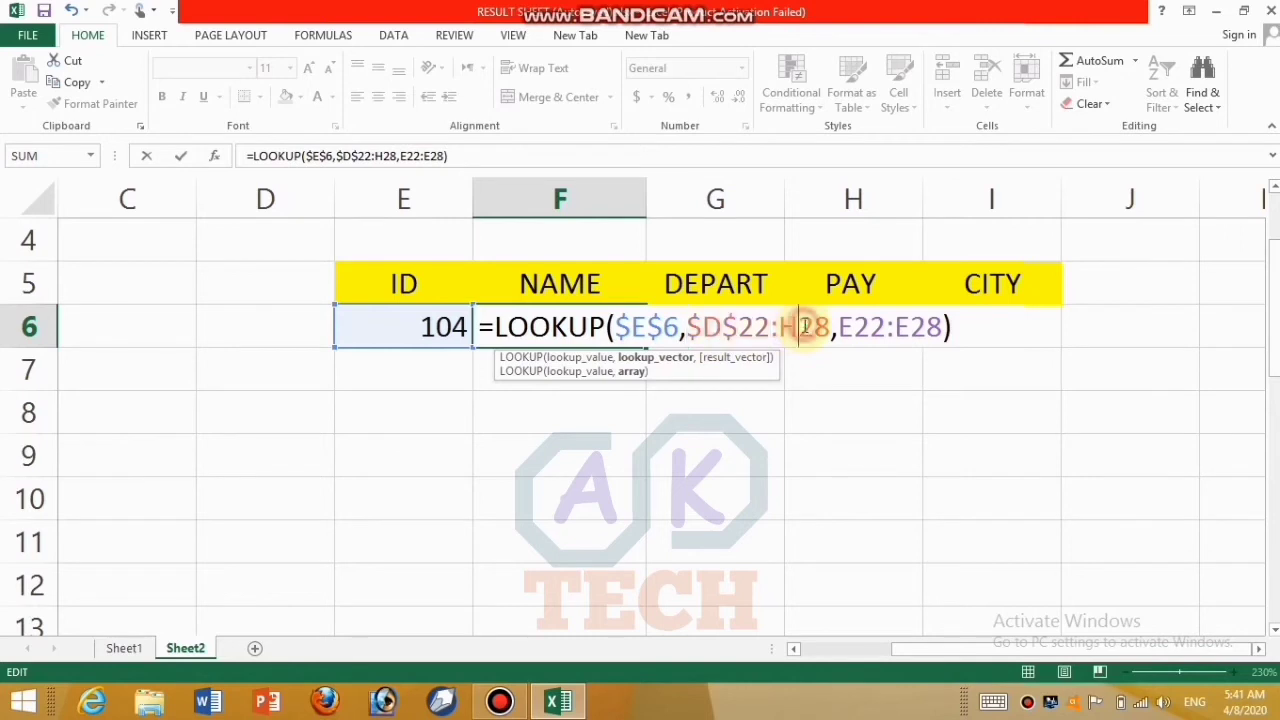
{"action": "key", "text": "F4"}
{"action": "left_click", "coordinate": [896, 333]}
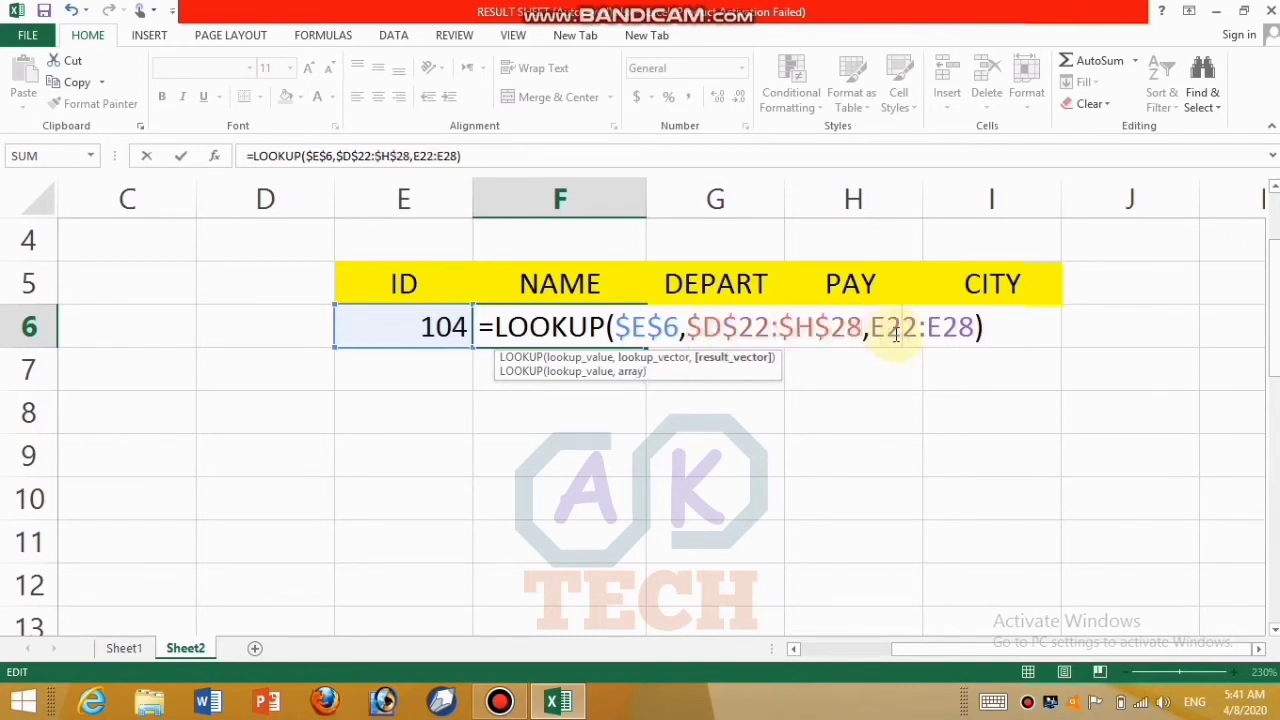
{"action": "left_click", "coordinate": [1001, 327]}
{"action": "key", "text": "Return"}
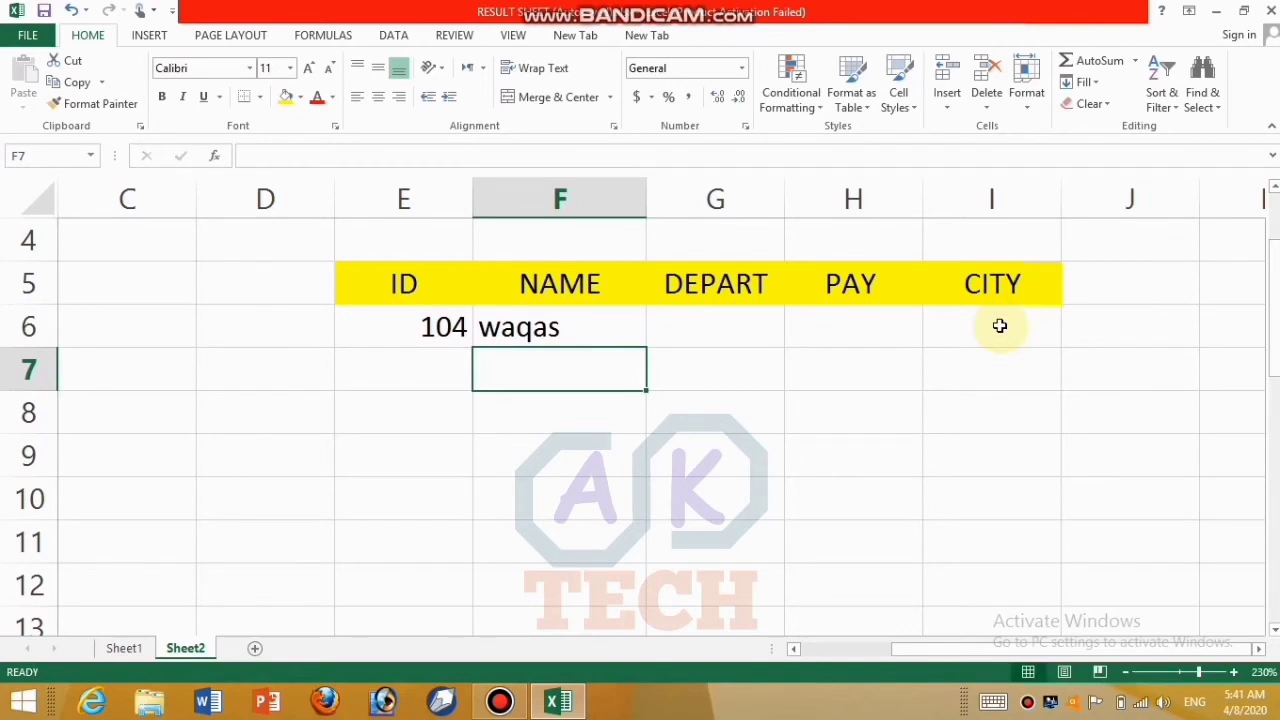
- Copy the LOOKUP formula from F6 across the DEPART, PAY and CITY cells G6:I6
{"action": "left_click", "coordinate": [632, 327]}
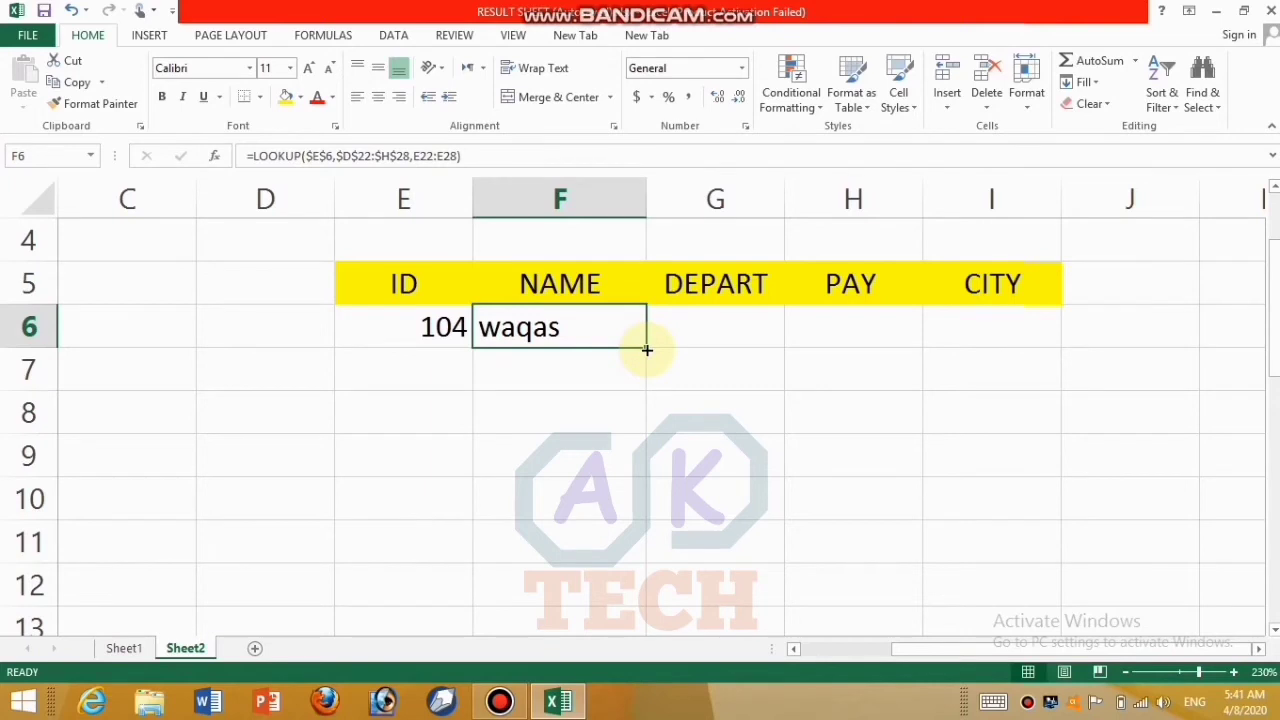
{"action": "double_click", "coordinate": [614, 326]}
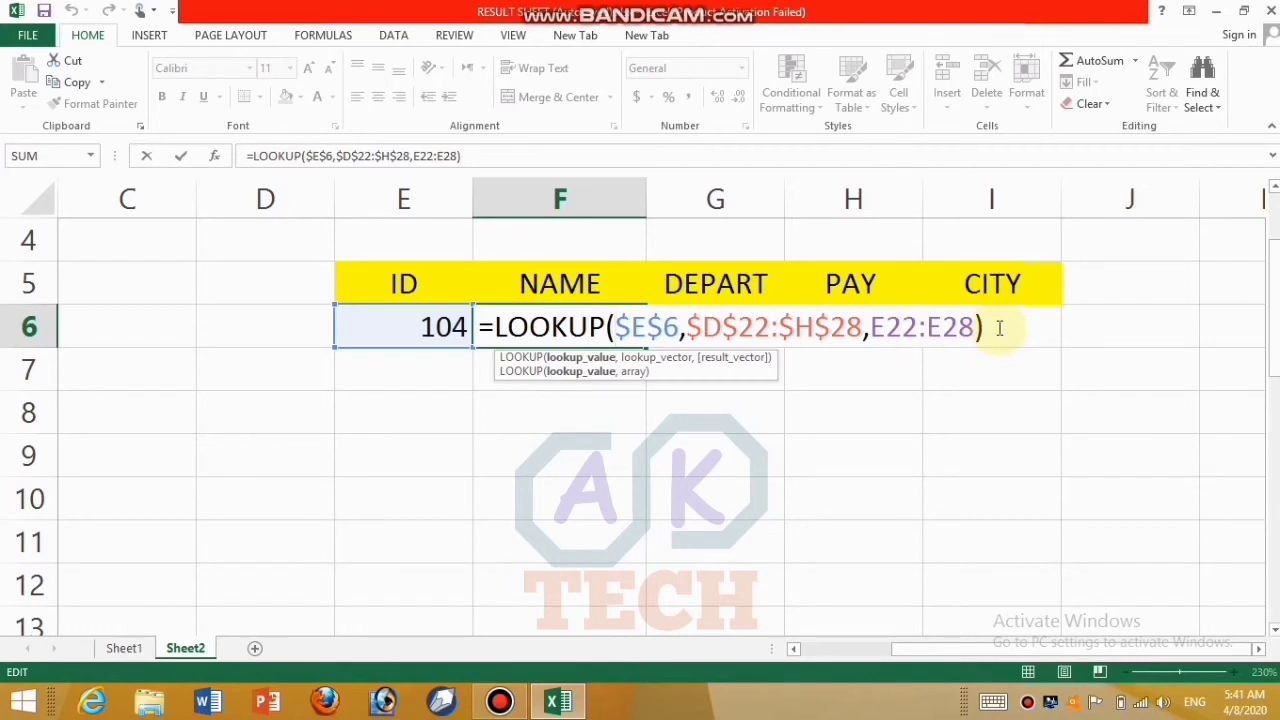
{"action": "key", "text": "Return"}
{"action": "left_click", "coordinate": [622, 333]}
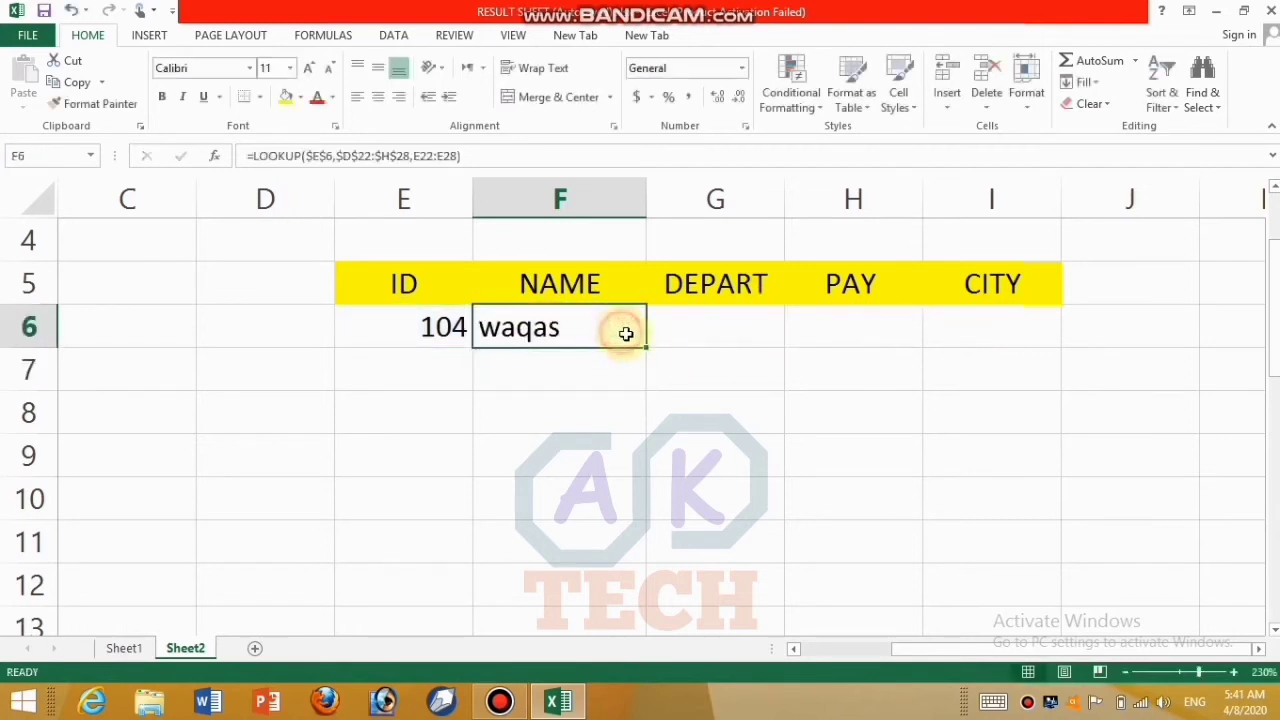
{"action": "left_click_drag", "start_coordinate": [646, 349], "coordinate": [1010, 337]}
{"action": "key", "text": "super+c"}
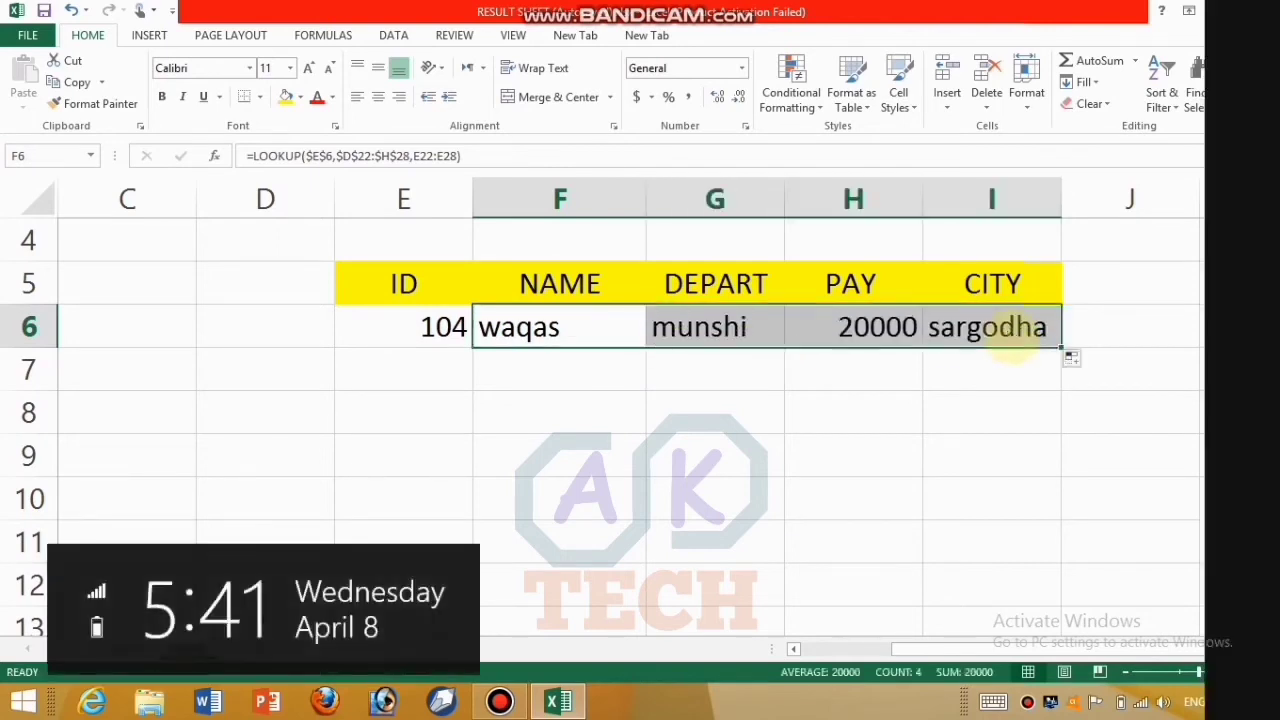
{"action": "key", "text": "Escape"}
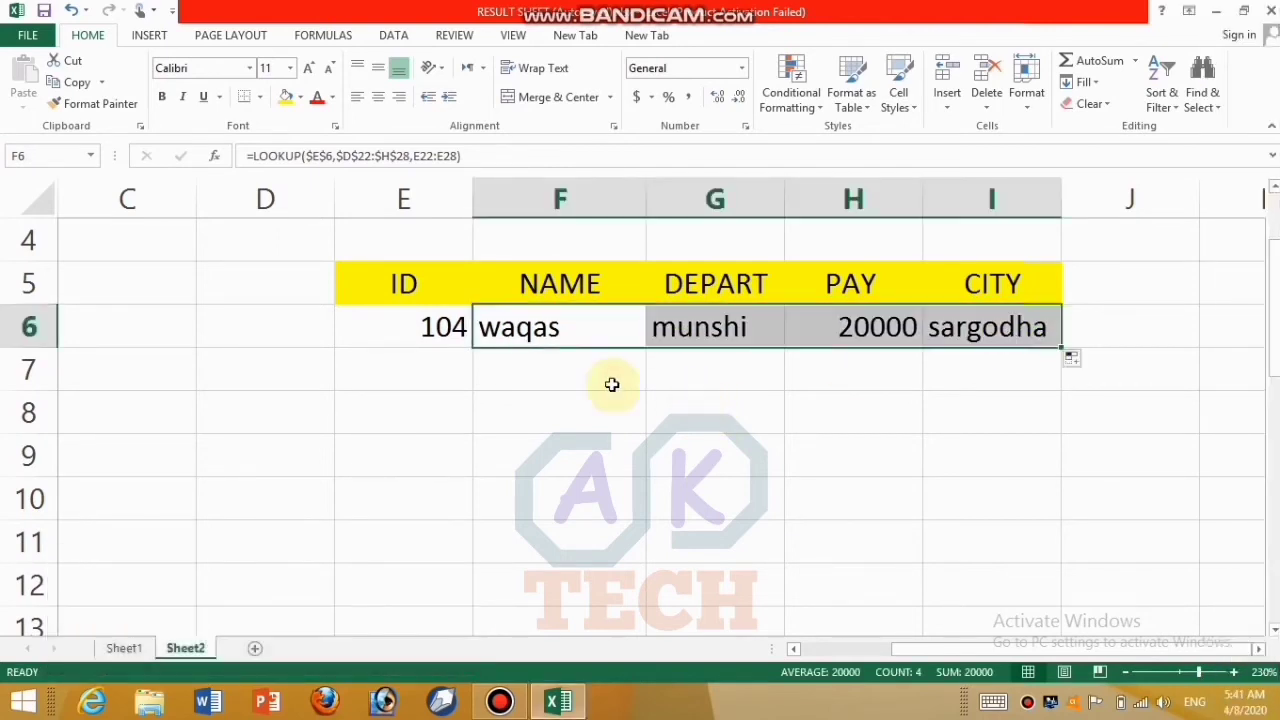
{"action": "left_click", "coordinate": [586, 360]}
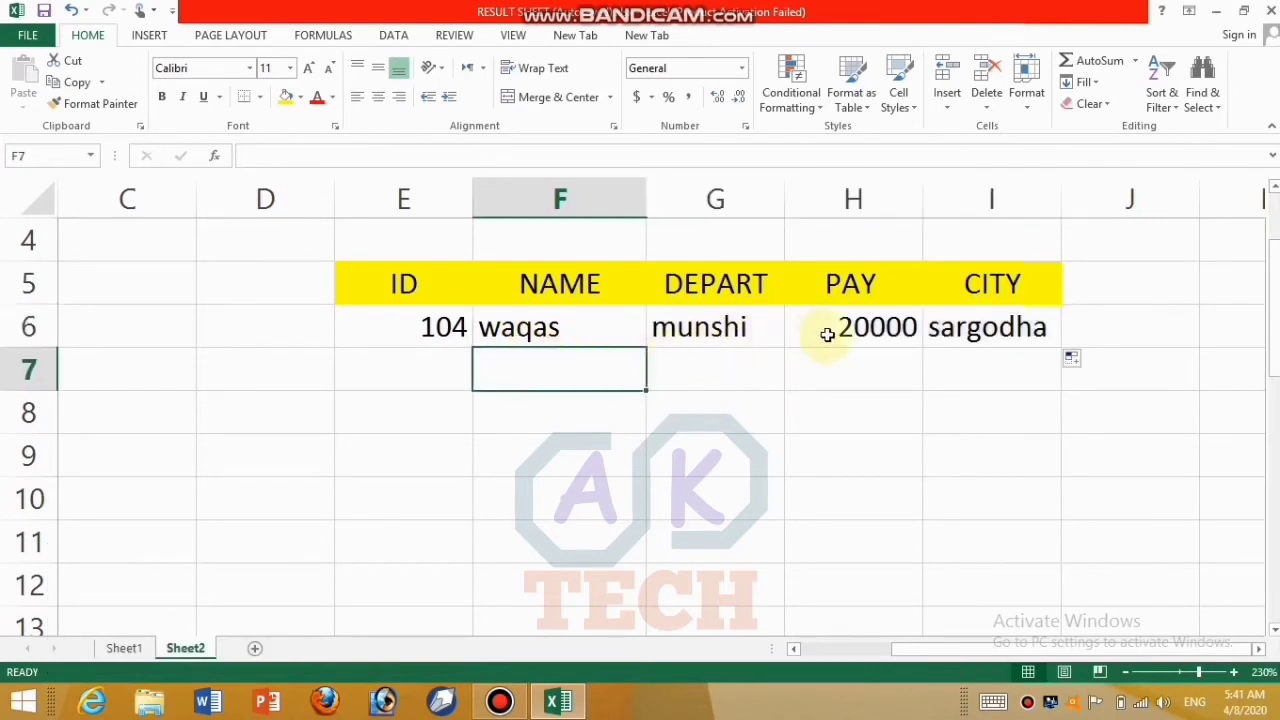
- Change the ID in cell E6 to 102 and widen column G so the full department text fits
{"action": "left_click", "coordinate": [410, 329]}
{"action": "type", "text": "102"}
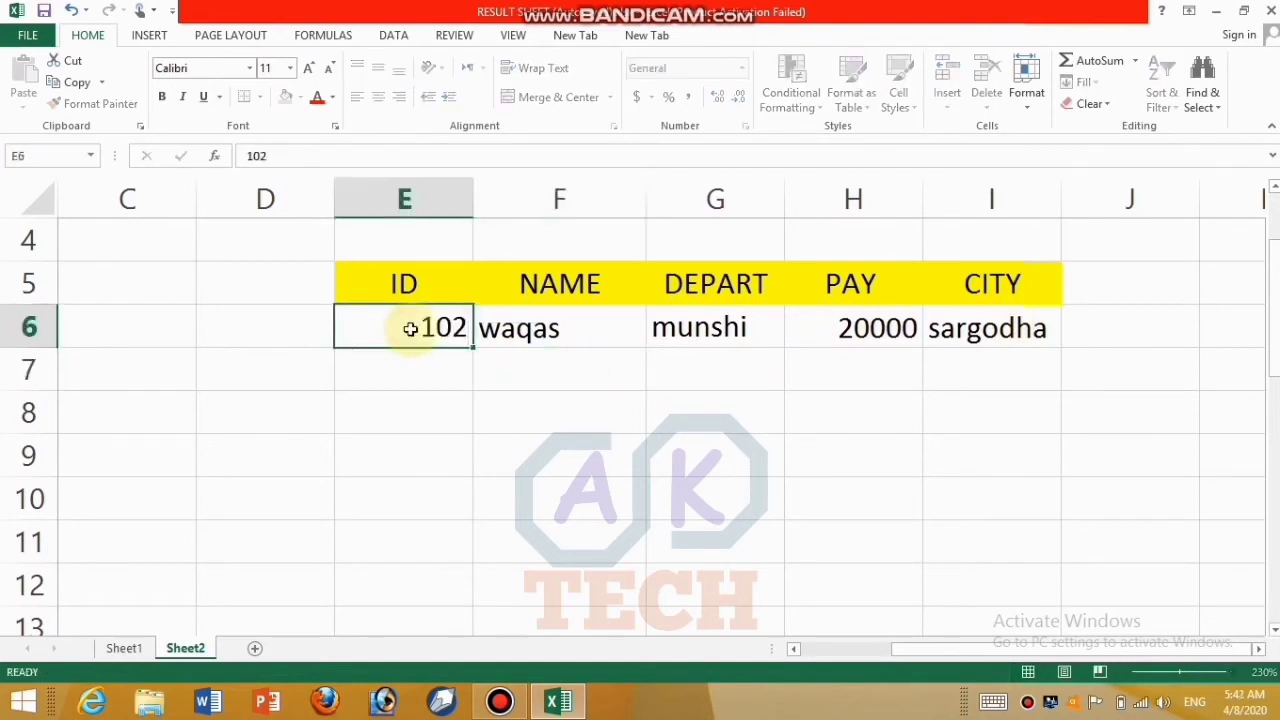
{"action": "key", "text": "Return"}
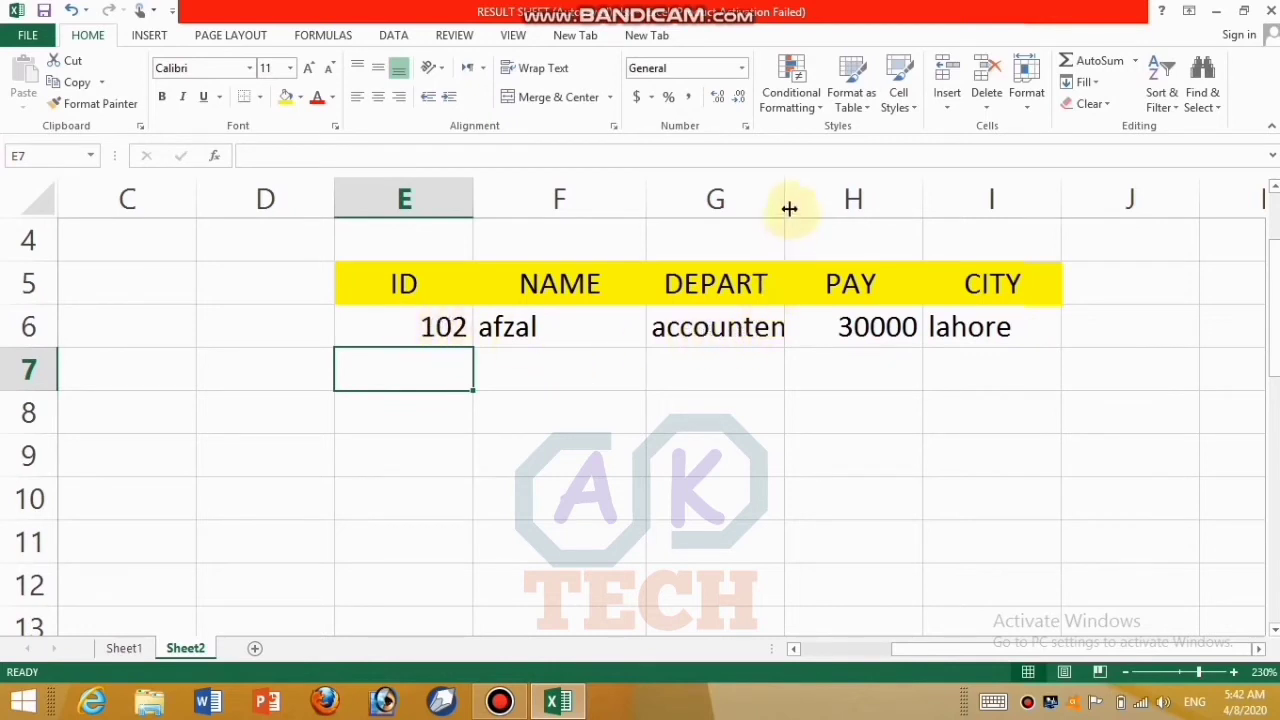
{"action": "left_click_drag", "start_coordinate": [786, 197], "coordinate": [810, 198]}
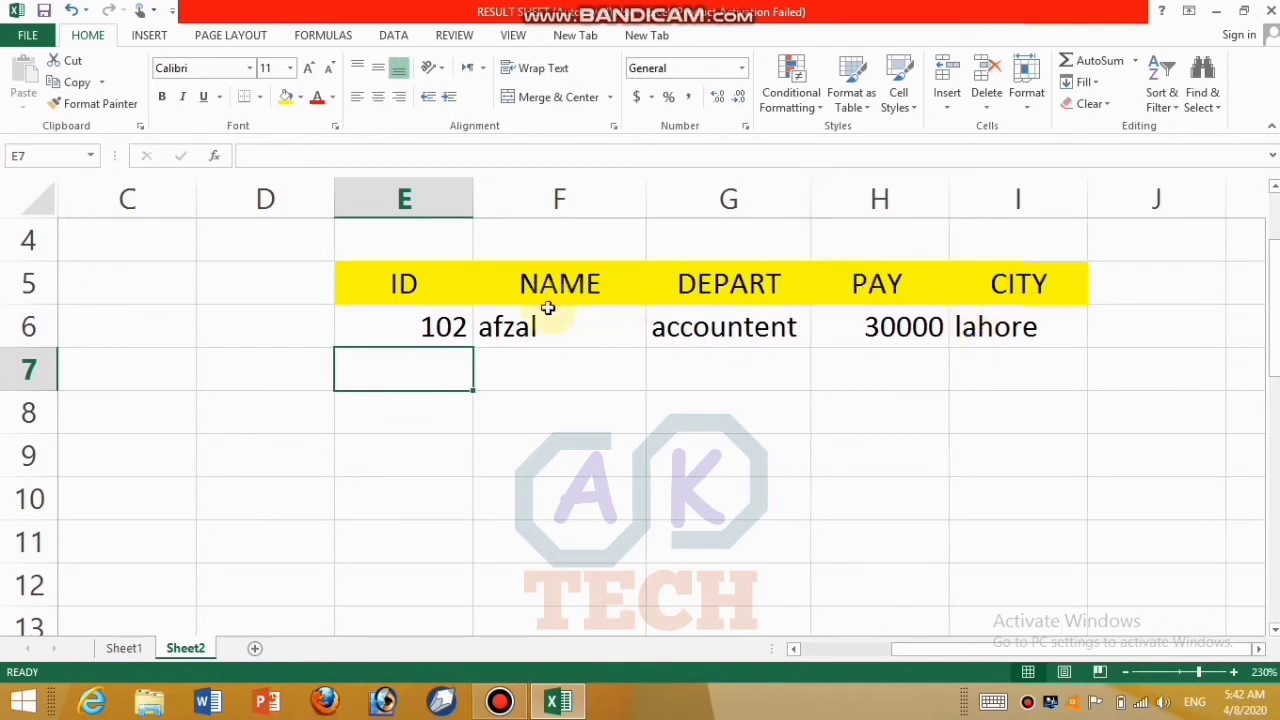
- Test the lookup row with another employee by setting the ID in cell E6 to 105
{"action": "left_click", "coordinate": [453, 321]}
{"action": "double_click", "coordinate": [455, 318]}
{"action": "key", "text": "BackSpace"}
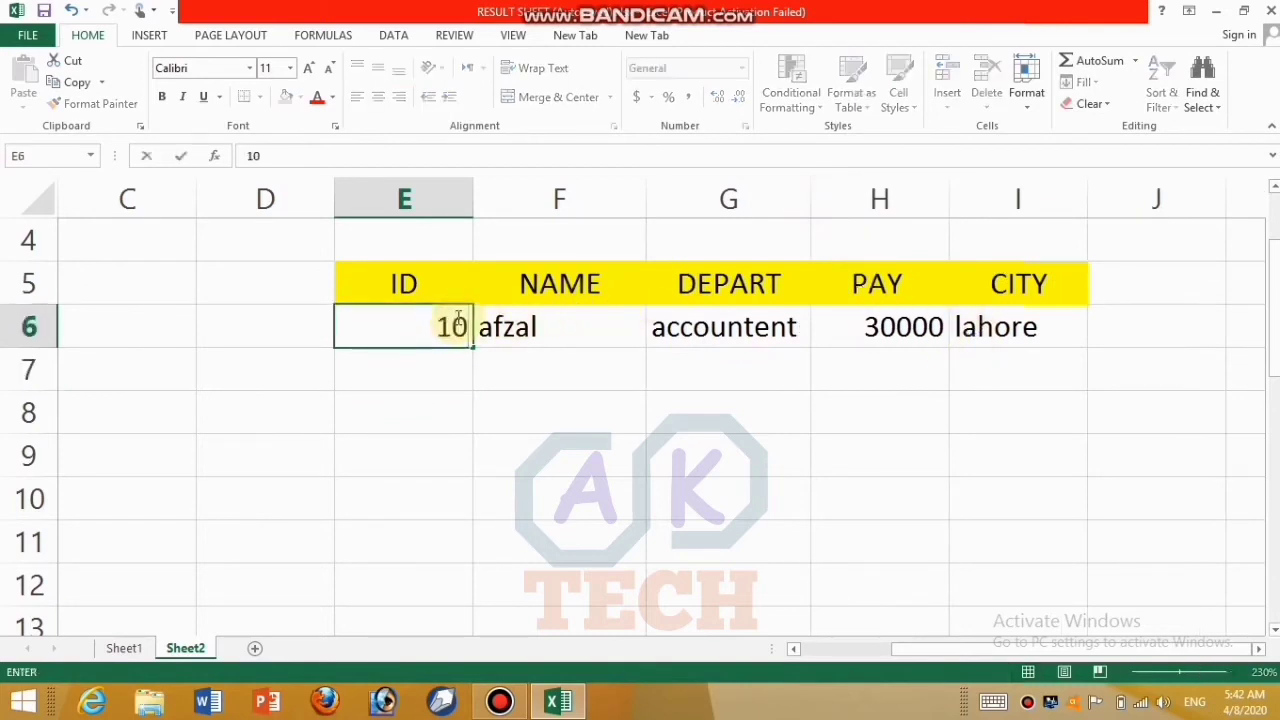
{"action": "type", "text": "5"}
{"action": "key", "text": "Return"}
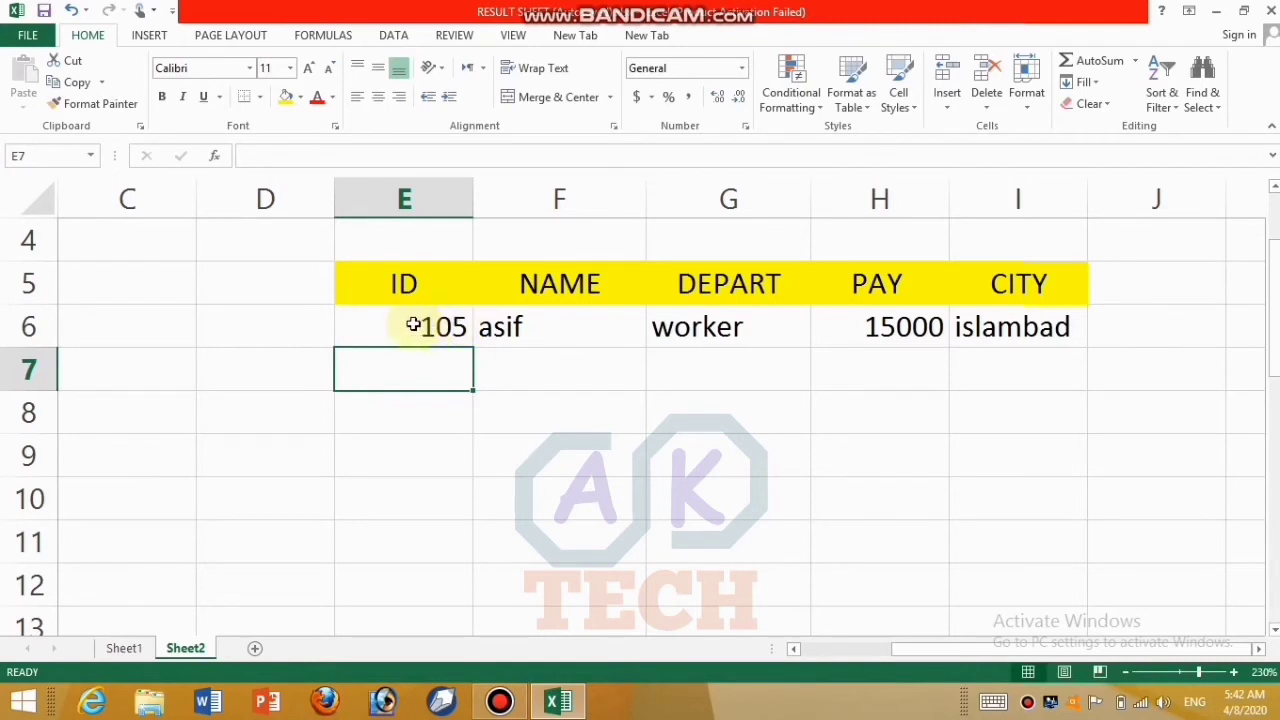
- Clear the contents of E6:I7 below the yellow header row
{"action": "left_click_drag", "start_coordinate": [413, 324], "coordinate": [1056, 357]}
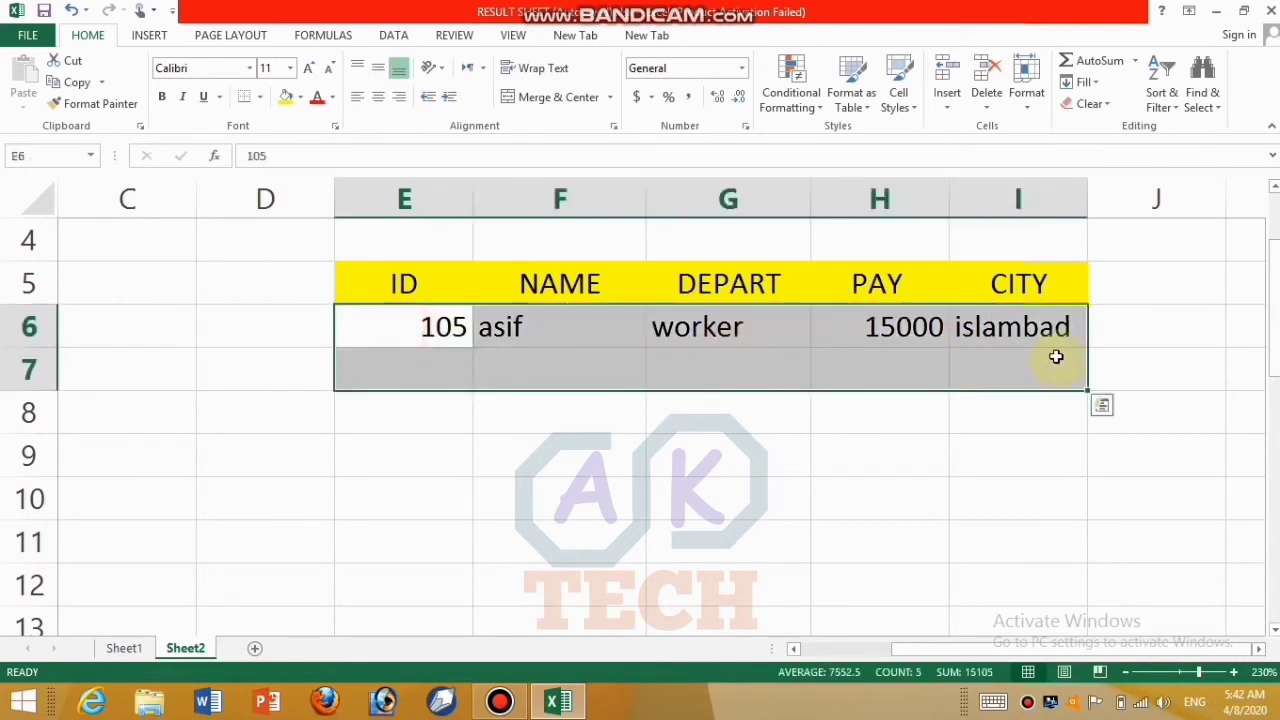
{"action": "key", "text": "Delete"}
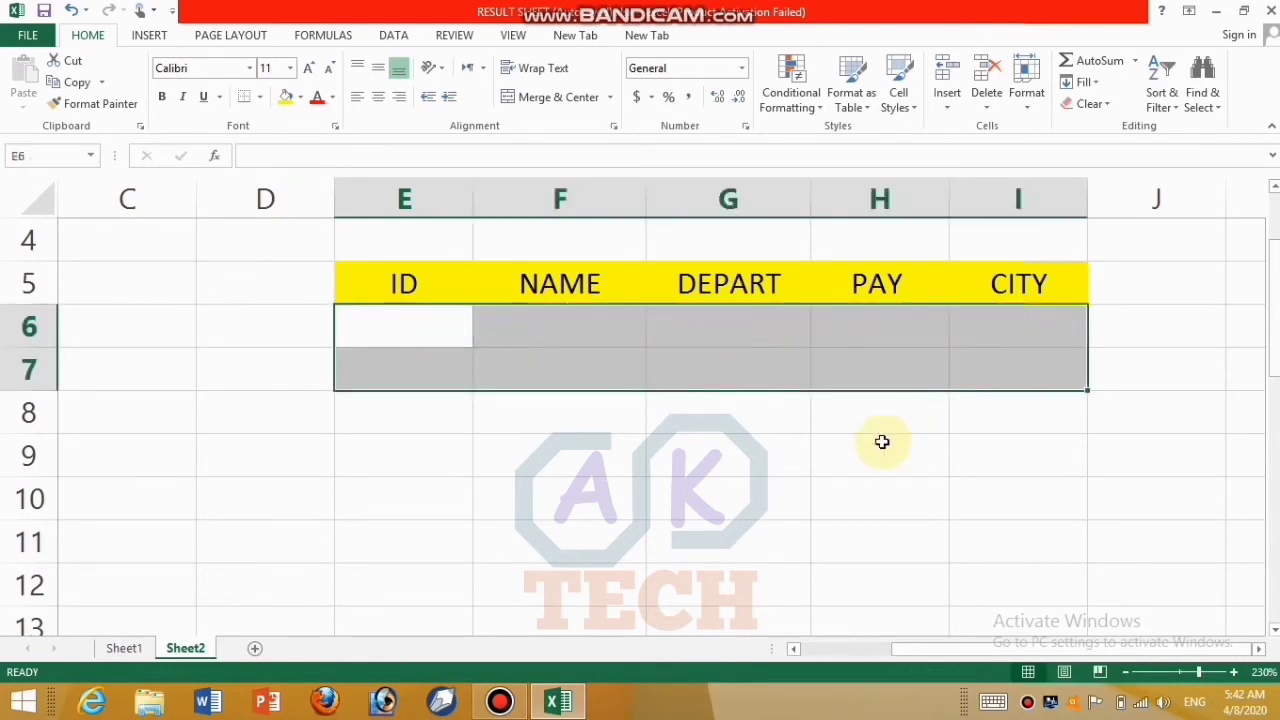
{"action": "left_click", "coordinate": [849, 470]}
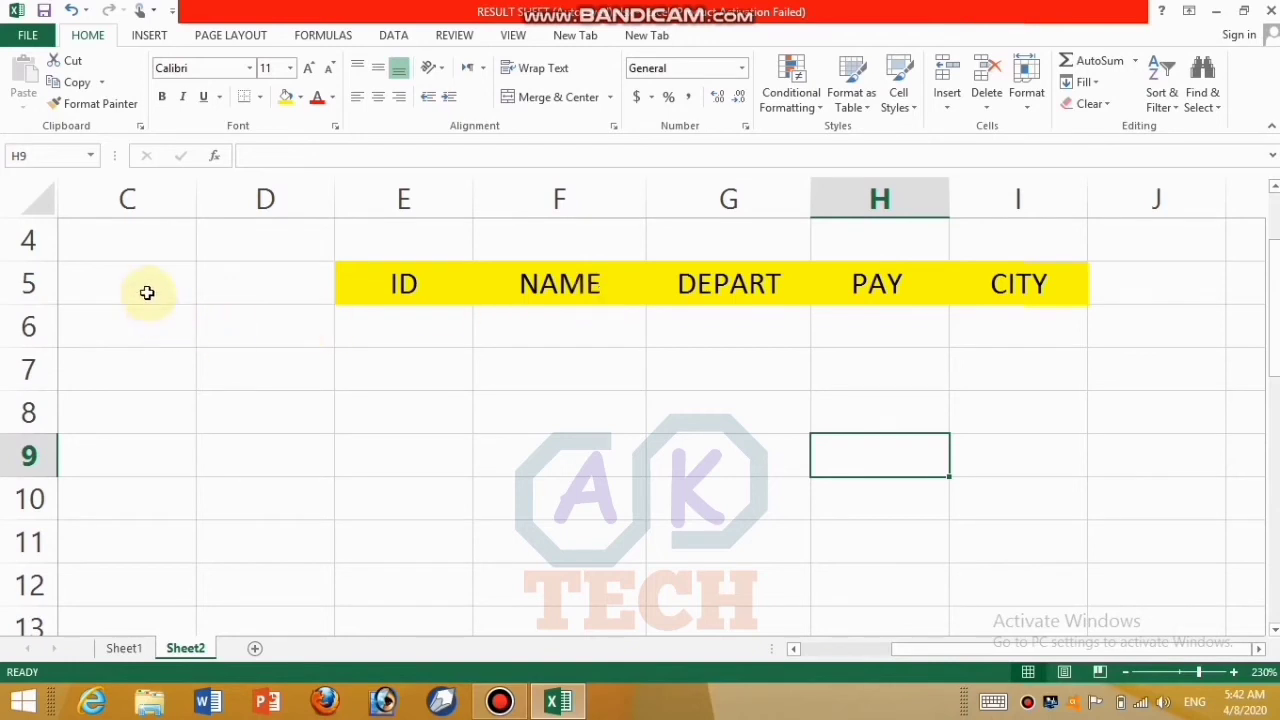
- Enter the label lookup in cell C5 and begin a second label starting with v in C6
{"action": "left_click", "coordinate": [147, 292]}
{"action": "type", "text": "lookup"}
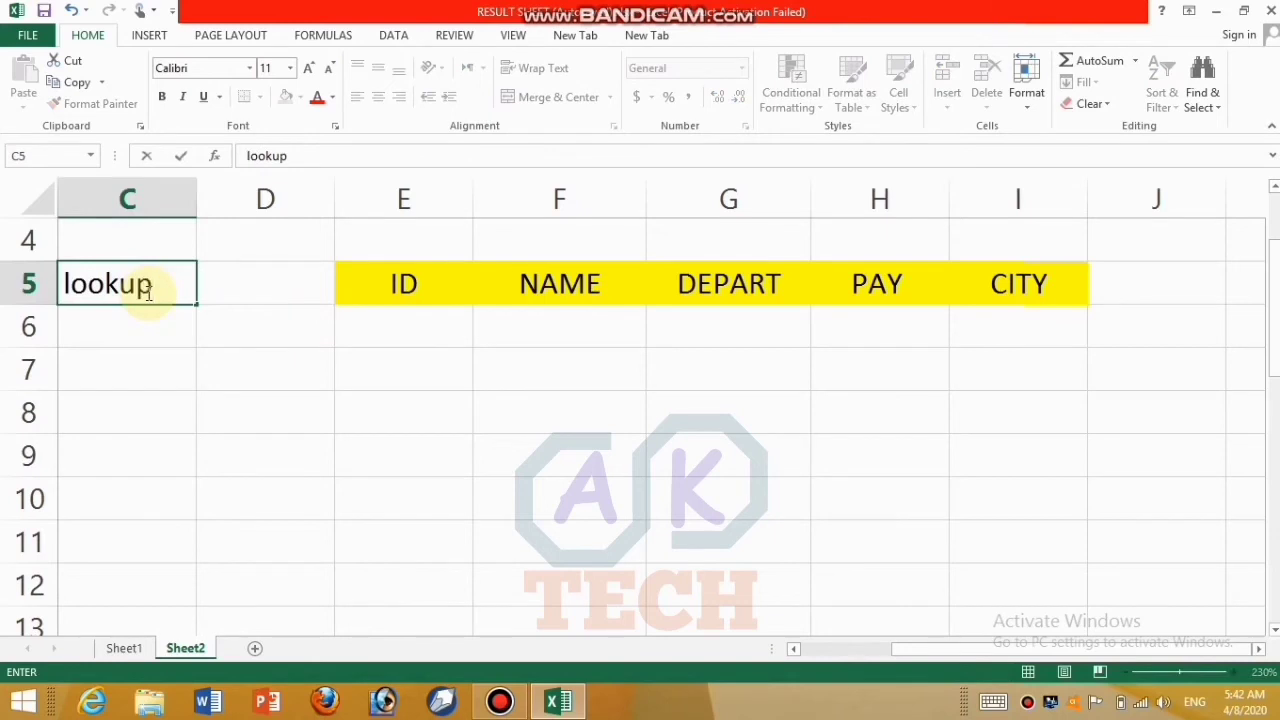
{"action": "key", "text": "Return"}
{"action": "type", "text": "v"}
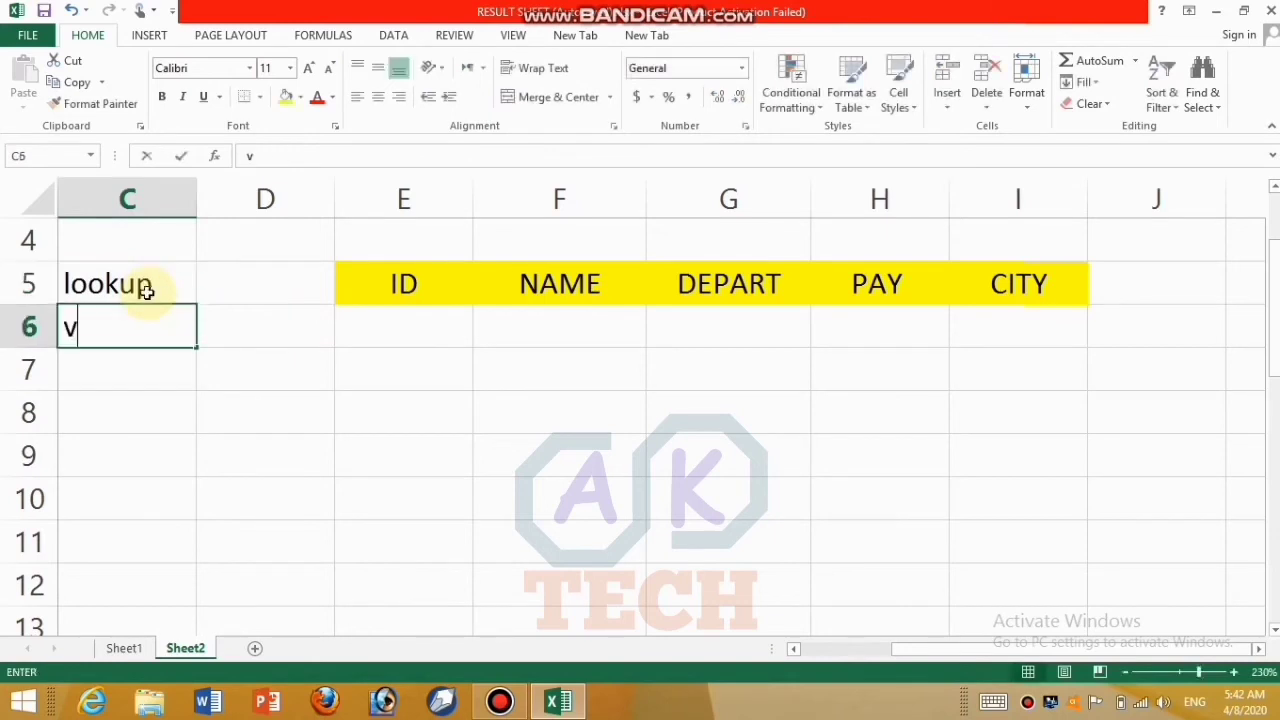
- Label cell C6 "vlookup" and enter 104 under the ID heading in E6
{"action": "type", "text": "lookup"}
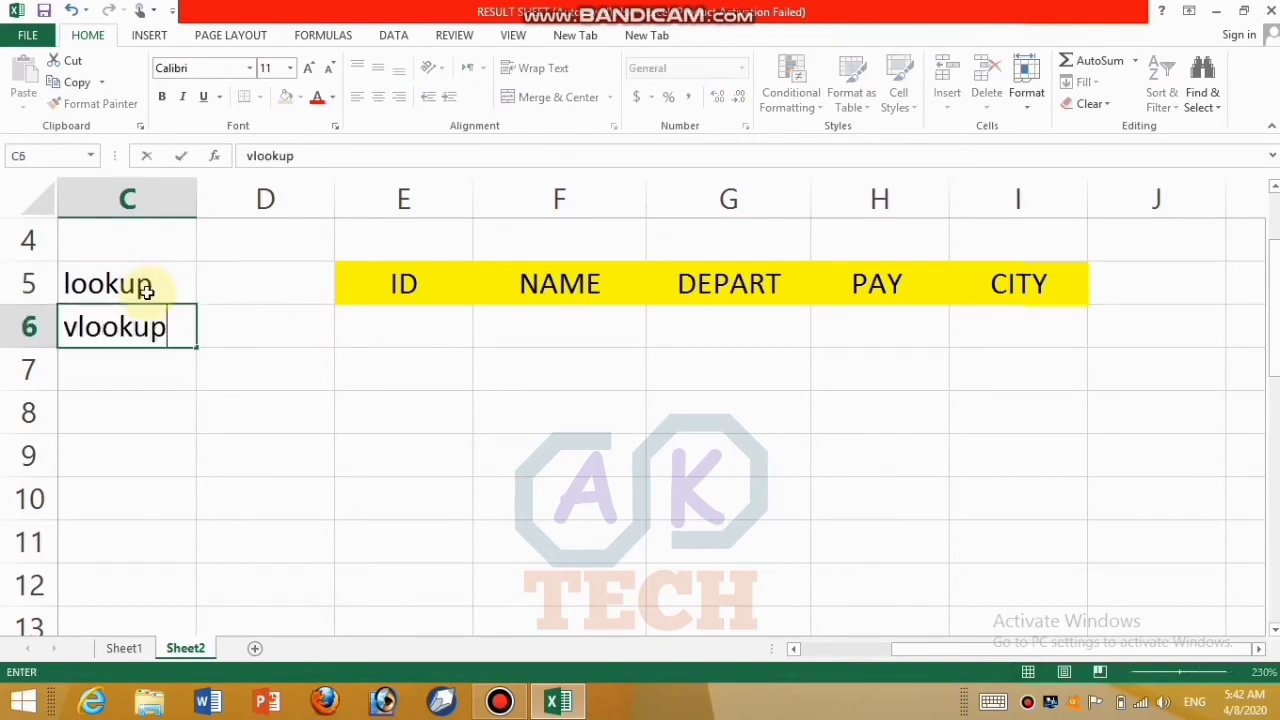
{"action": "left_click", "coordinate": [401, 363]}
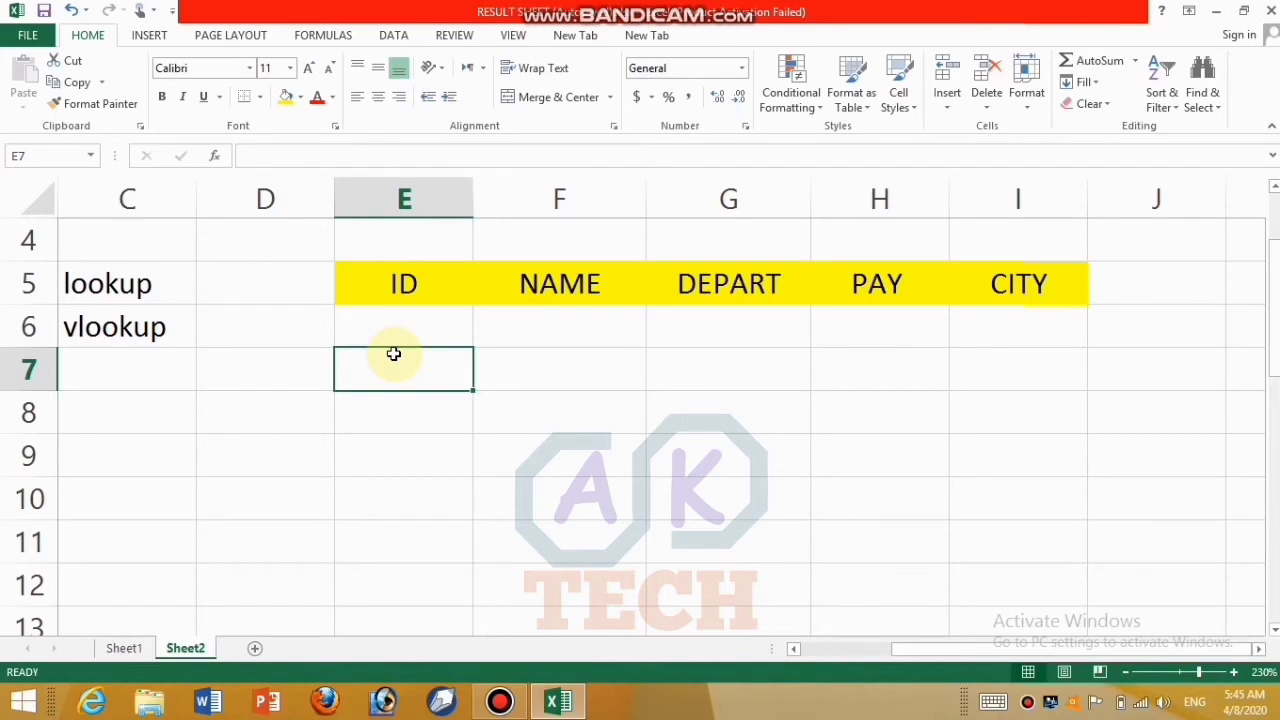
{"action": "left_click", "coordinate": [403, 321]}
{"action": "type", "text": "10"}
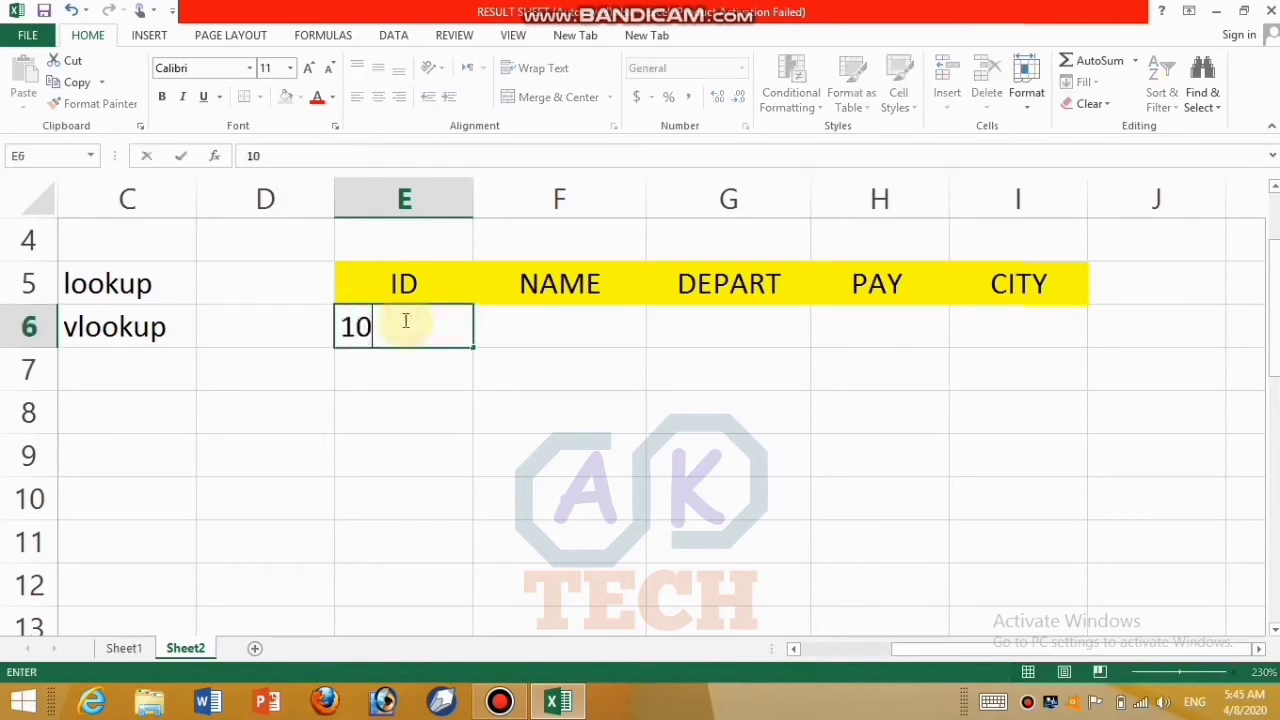
{"action": "type", "text": "4"}
{"action": "left_click", "coordinate": [518, 316]}
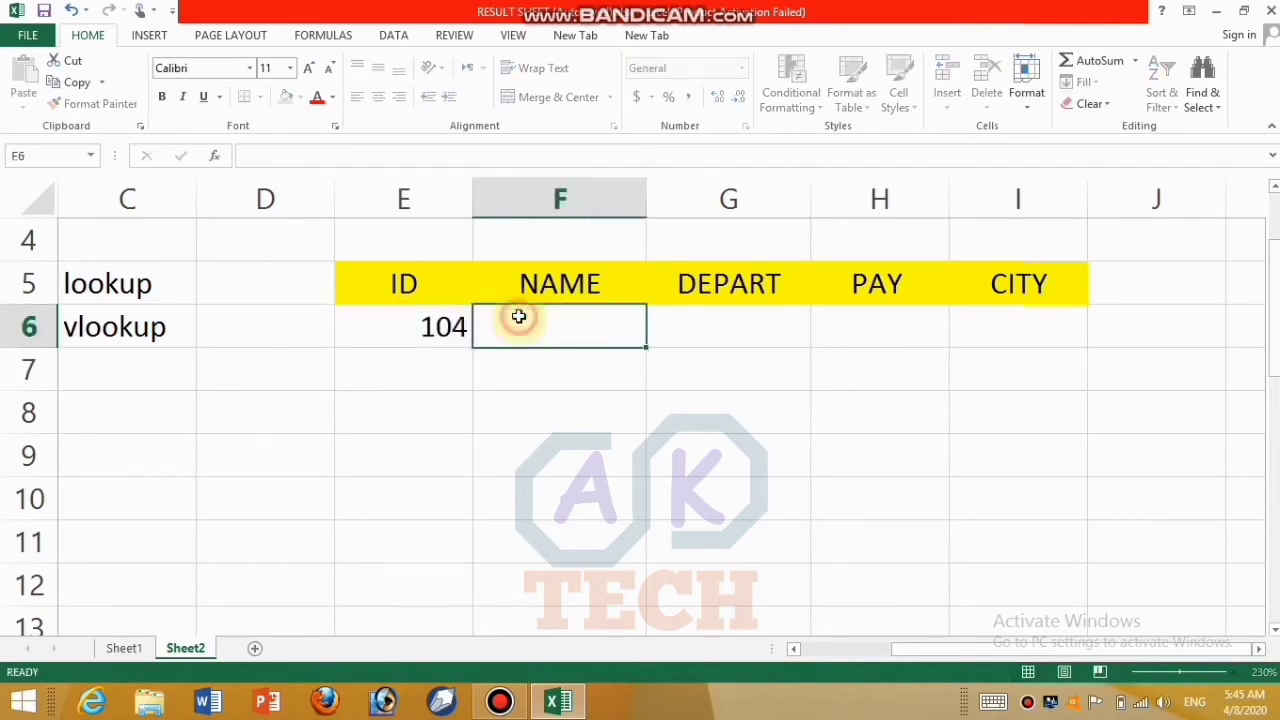
{"action": "type", "text": "="}
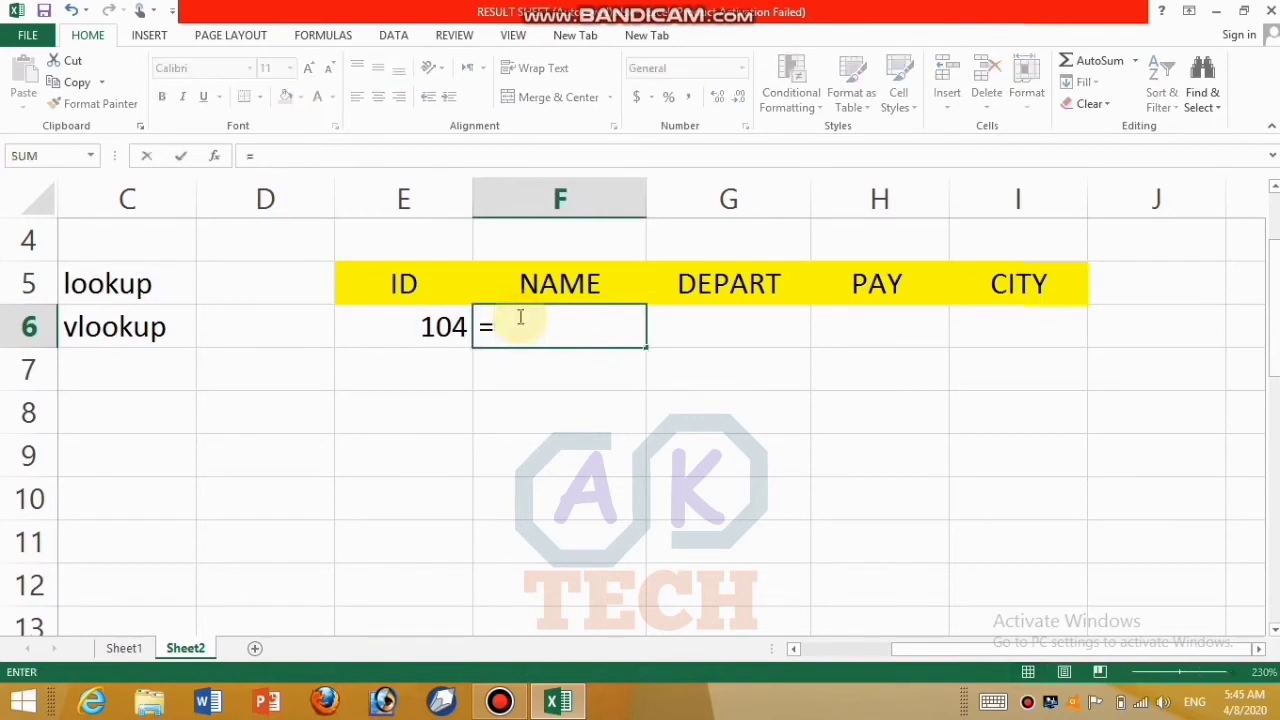
{"action": "type", "text": "vllo"}
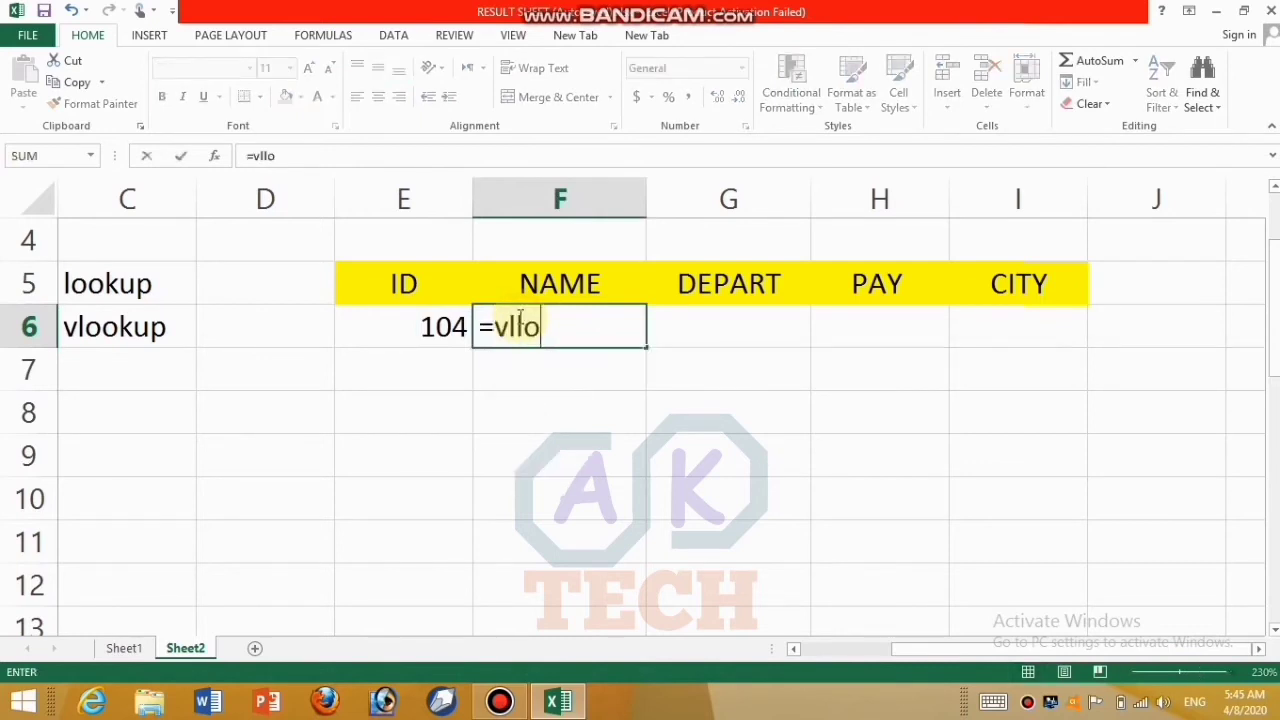
{"action": "key", "text": "BackSpace"}
{"action": "key", "text": "BackSpace"}
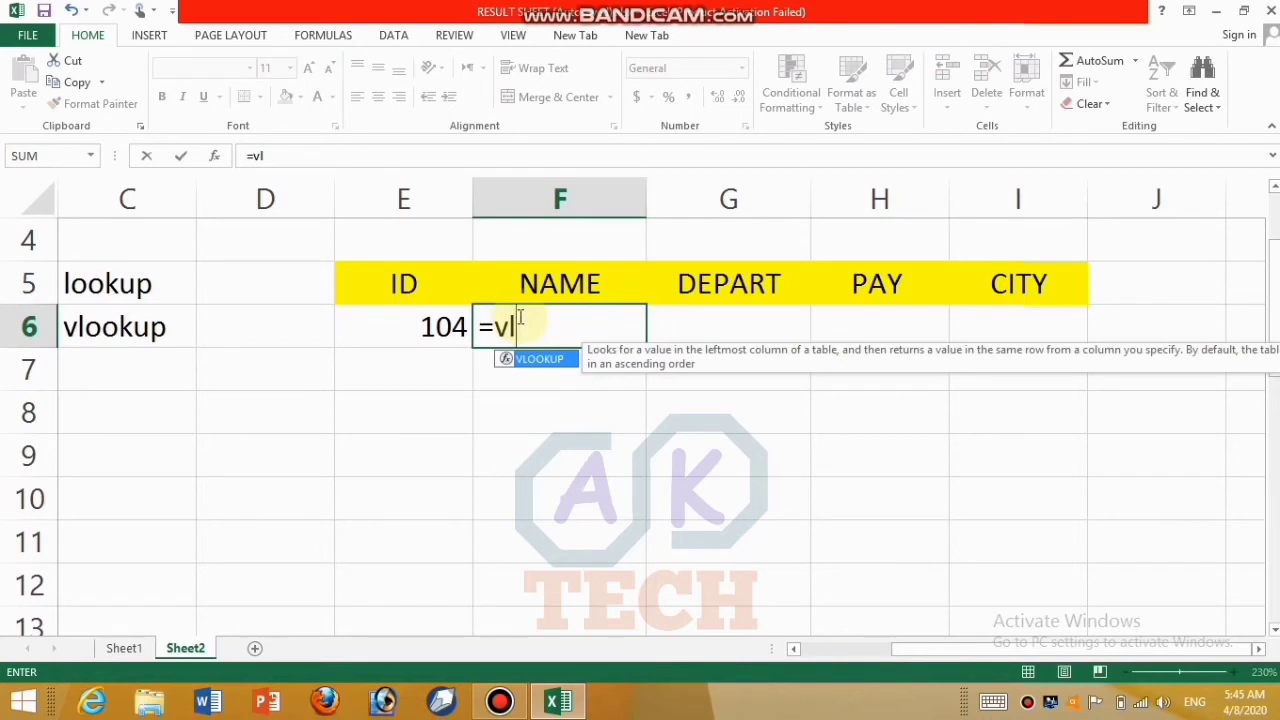
{"action": "type", "text": "ookup"}
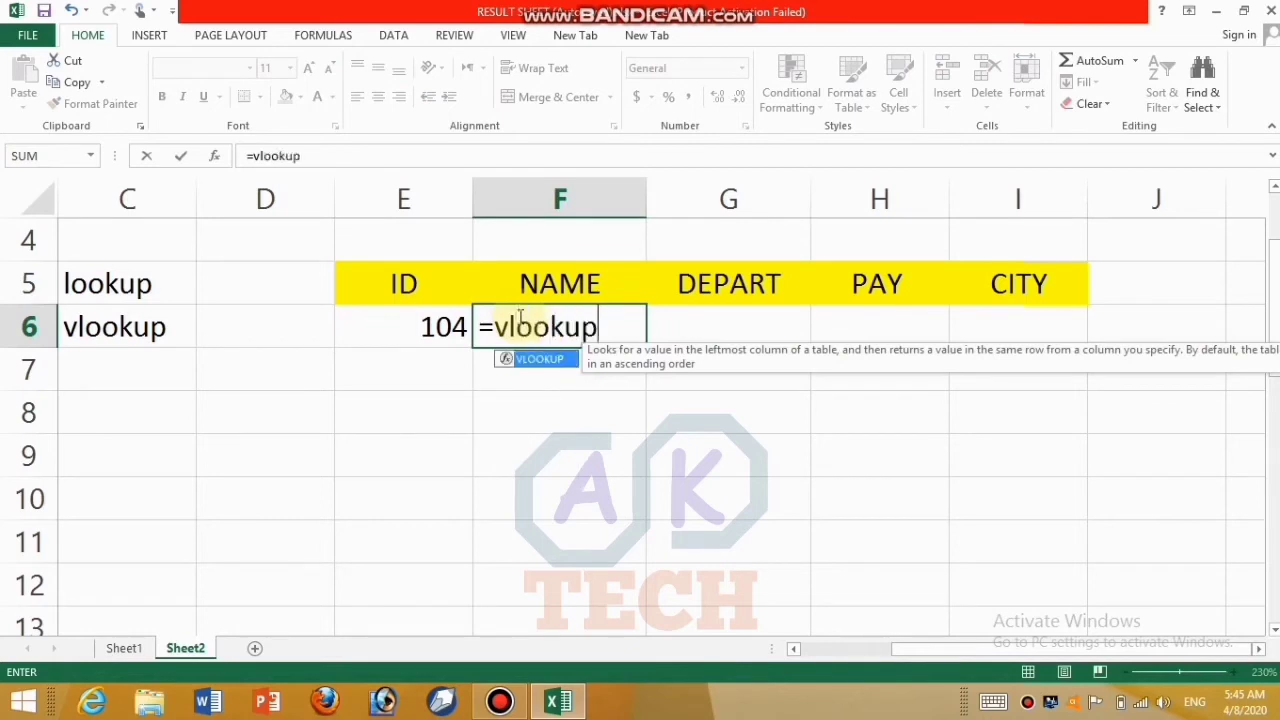
{"action": "type", "text": "("}
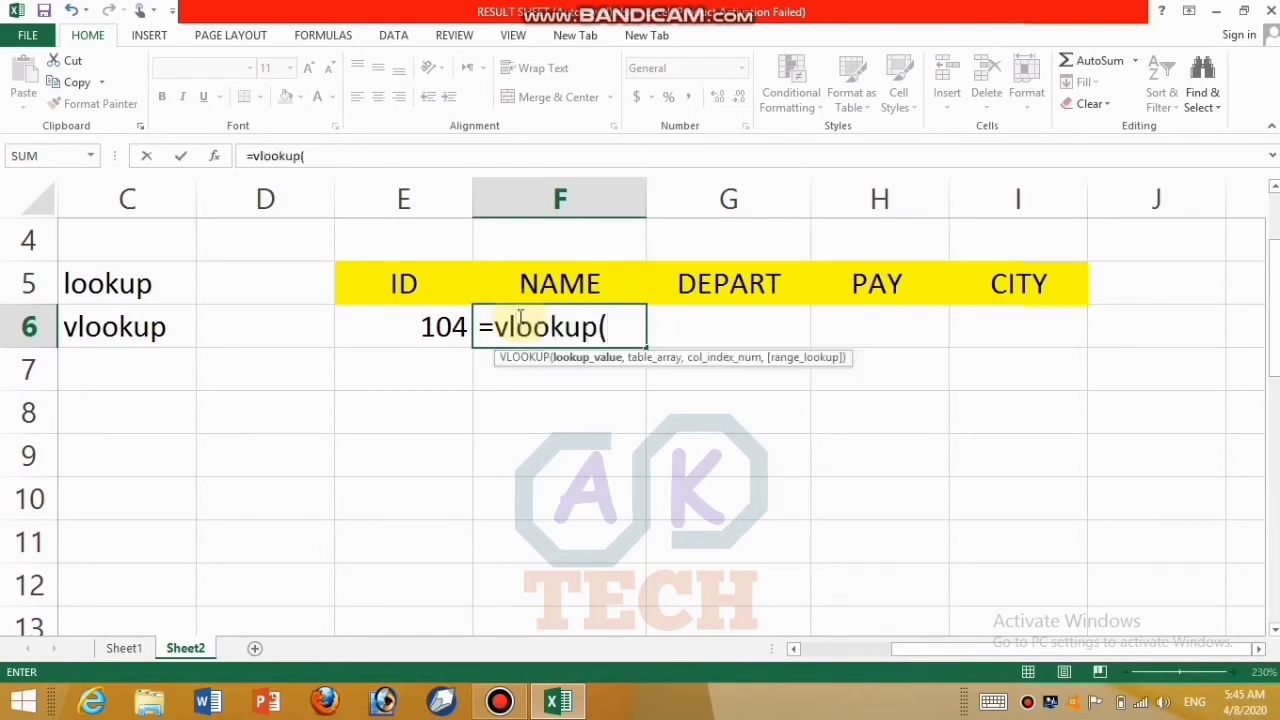
{"action": "left_click", "coordinate": [437, 327]}
{"action": "type", "text": ","}
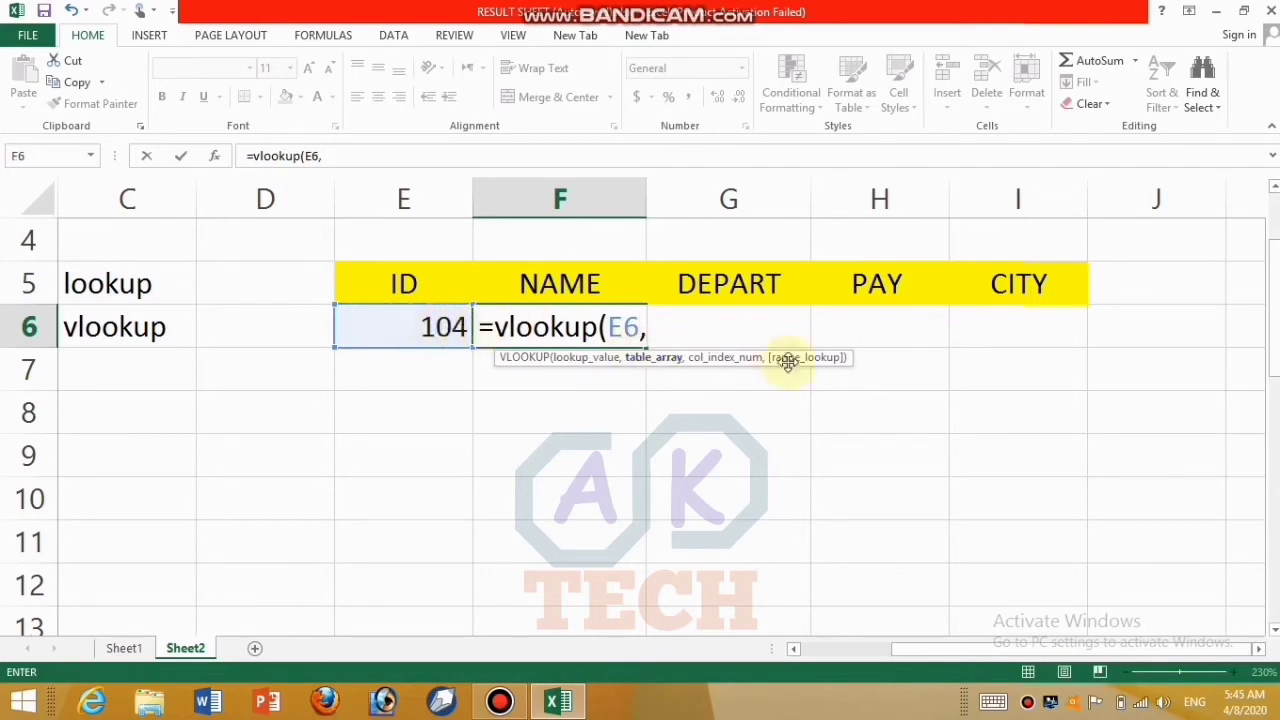
{"action": "left_click_drag", "start_coordinate": [1275, 290], "coordinate": [1275, 382]}
{"action": "left_click_drag", "start_coordinate": [1277, 455], "coordinate": [1276, 567]}
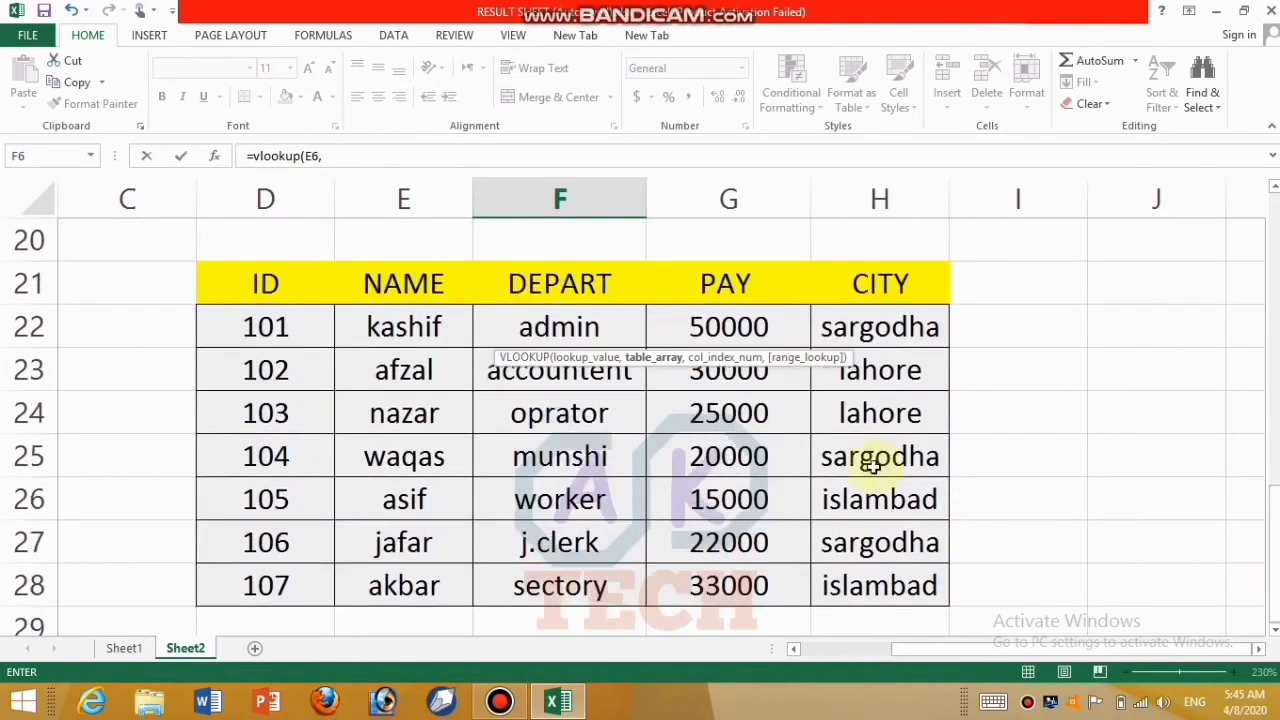
{"action": "left_click_drag", "start_coordinate": [268, 322], "coordinate": [871, 594]}
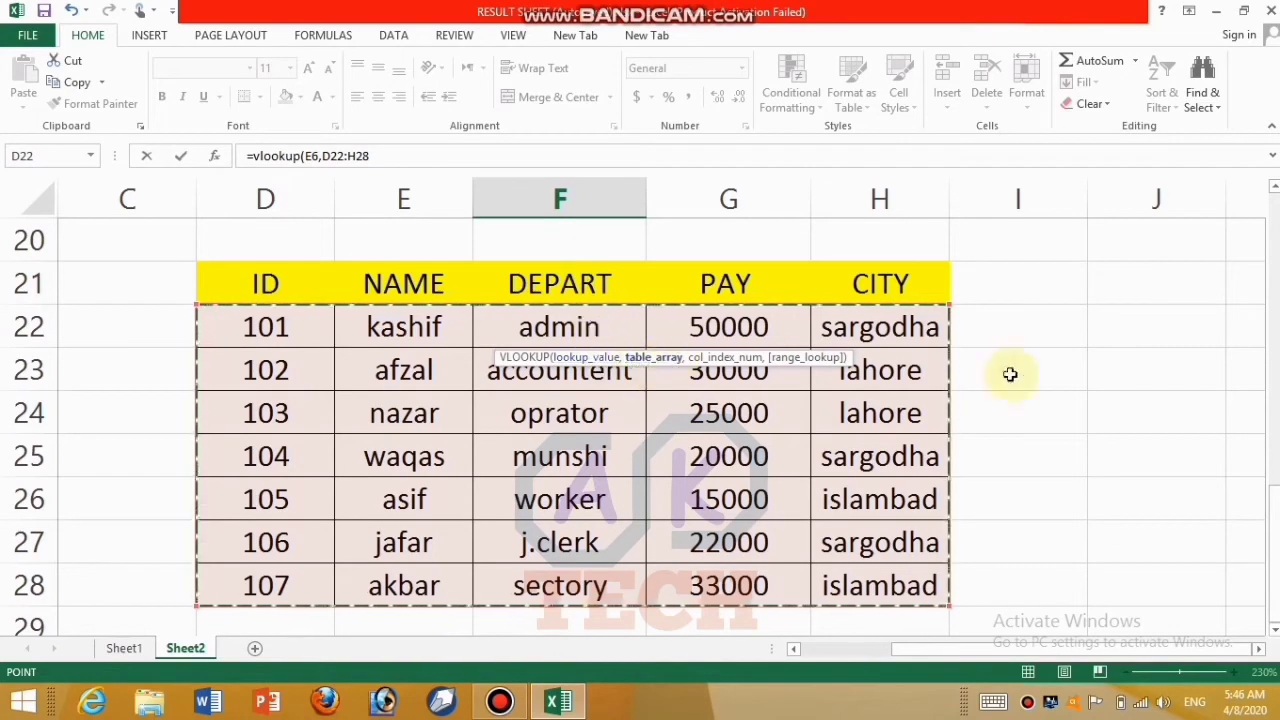
{"action": "left_click_drag", "start_coordinate": [1273, 558], "coordinate": [1103, 320]}
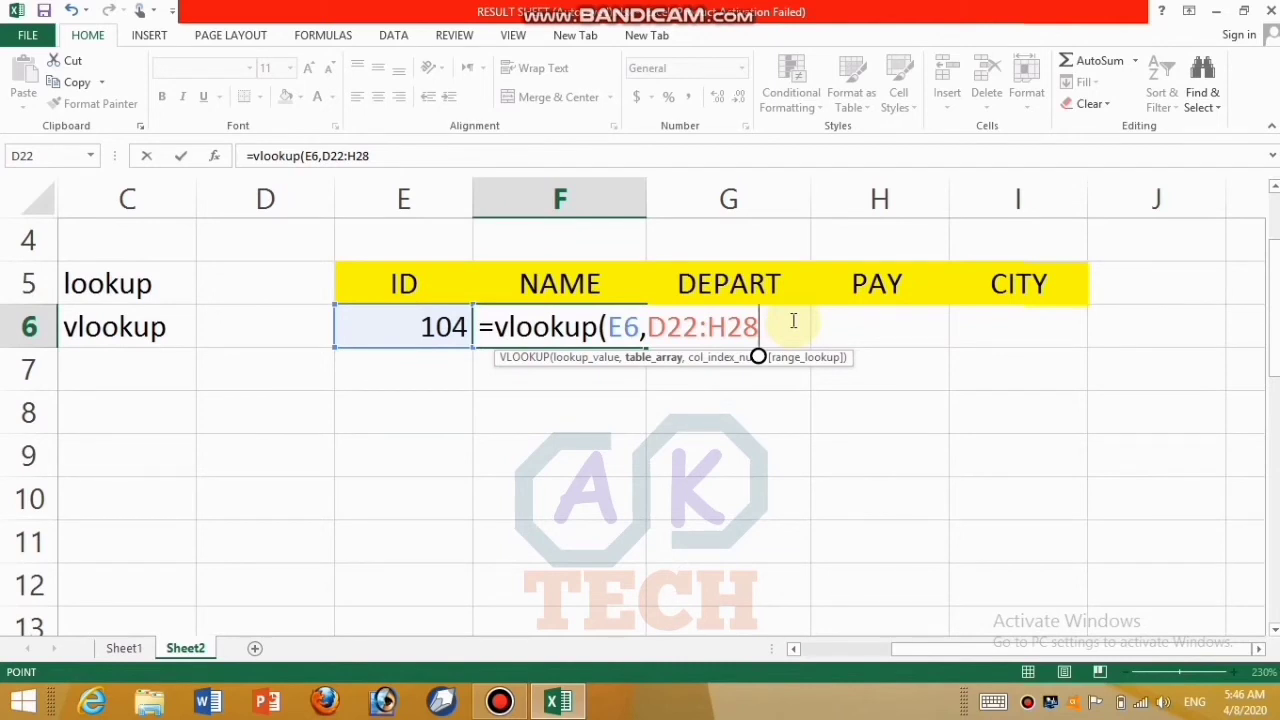
{"action": "key", "text": "BackSpace"}
{"action": "key", "text": "BackSpace"}
{"action": "key", "text": "BackSpace"}
{"action": "key", "text": "BackSpace"}
{"action": "key", "text": "BackSpace"}
{"action": "key", "text": "BackSpace"}
{"action": "key", "text": "BackSpace"}
{"action": "key", "text": "BackSpace"}
{"action": "key", "text": "BackSpace"}
{"action": "key", "text": "BackSpace"}
{"action": "key", "text": "BackSpace"}
{"action": "key", "text": "BackSpace"}
{"action": "key", "text": "BackSpace"}
{"action": "key", "text": "BackSpace"}
{"action": "key", "text": "BackSpace"}
{"action": "key", "text": "BackSpace"}
{"action": "key", "text": "BackSpace"}
{"action": "key", "text": "BackSpace"}
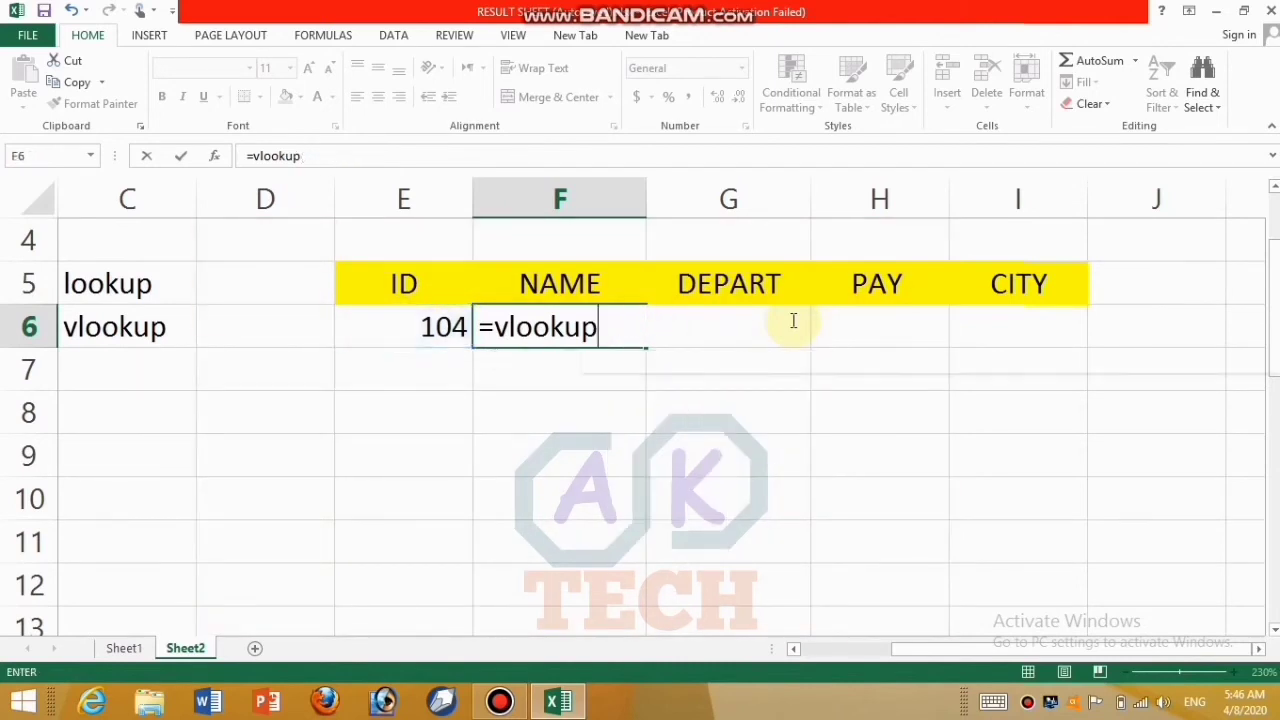
{"action": "key", "text": "BackSpace"}
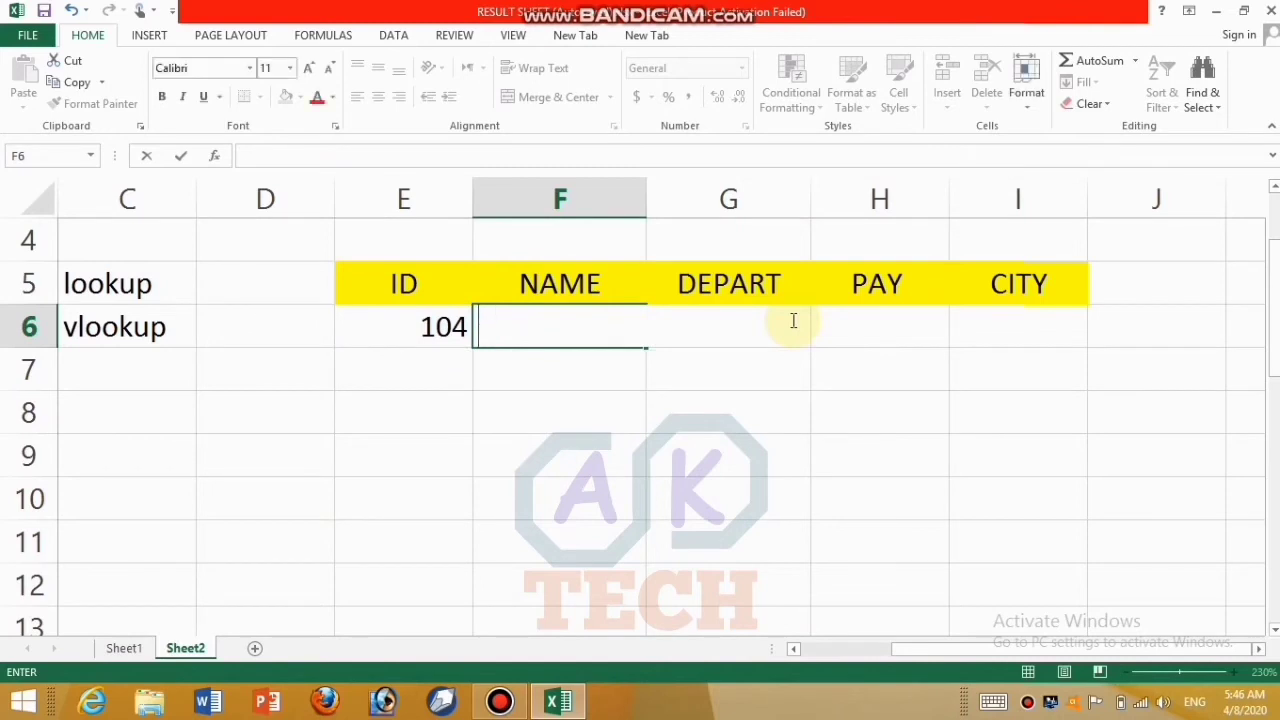
{"action": "left_click", "coordinate": [784, 378]}
- Start a VLOOKUP formula in G6 with E6 as the lookup value and D22:H28 as the table array
{"action": "left_click", "coordinate": [752, 327]}
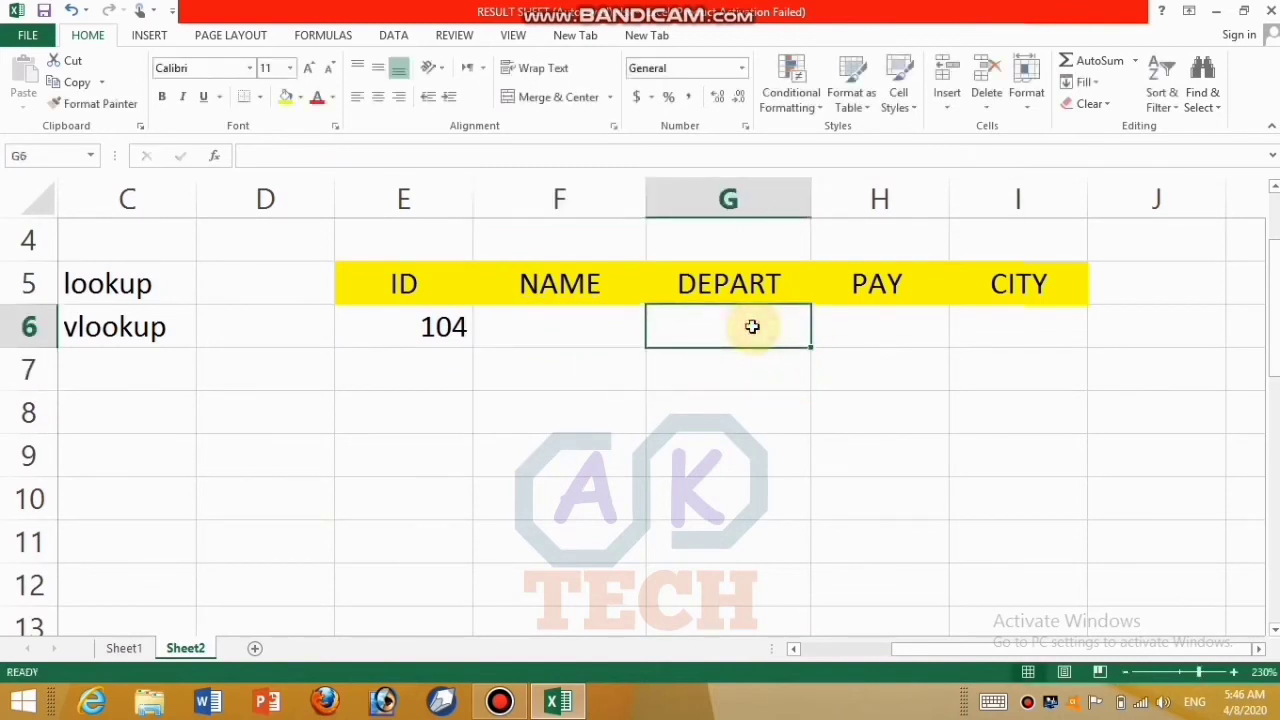
{"action": "type", "text": "=vl"}
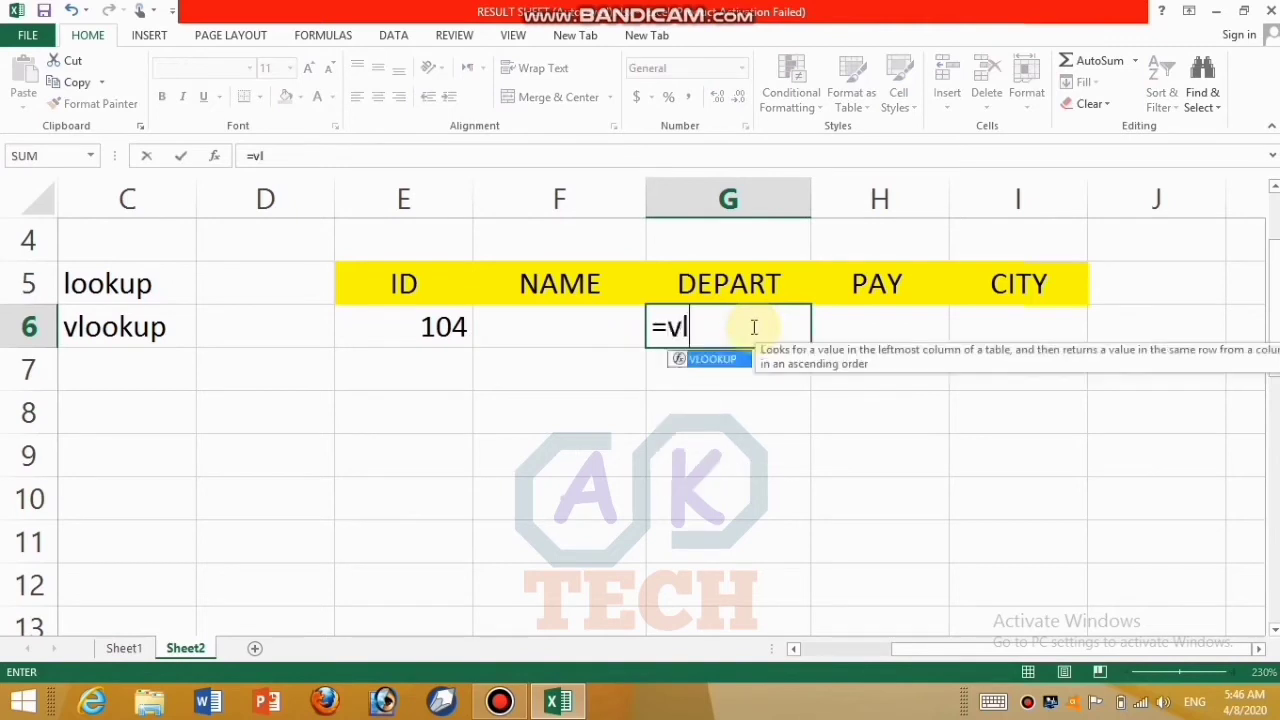
{"action": "type", "text": "ookup"}
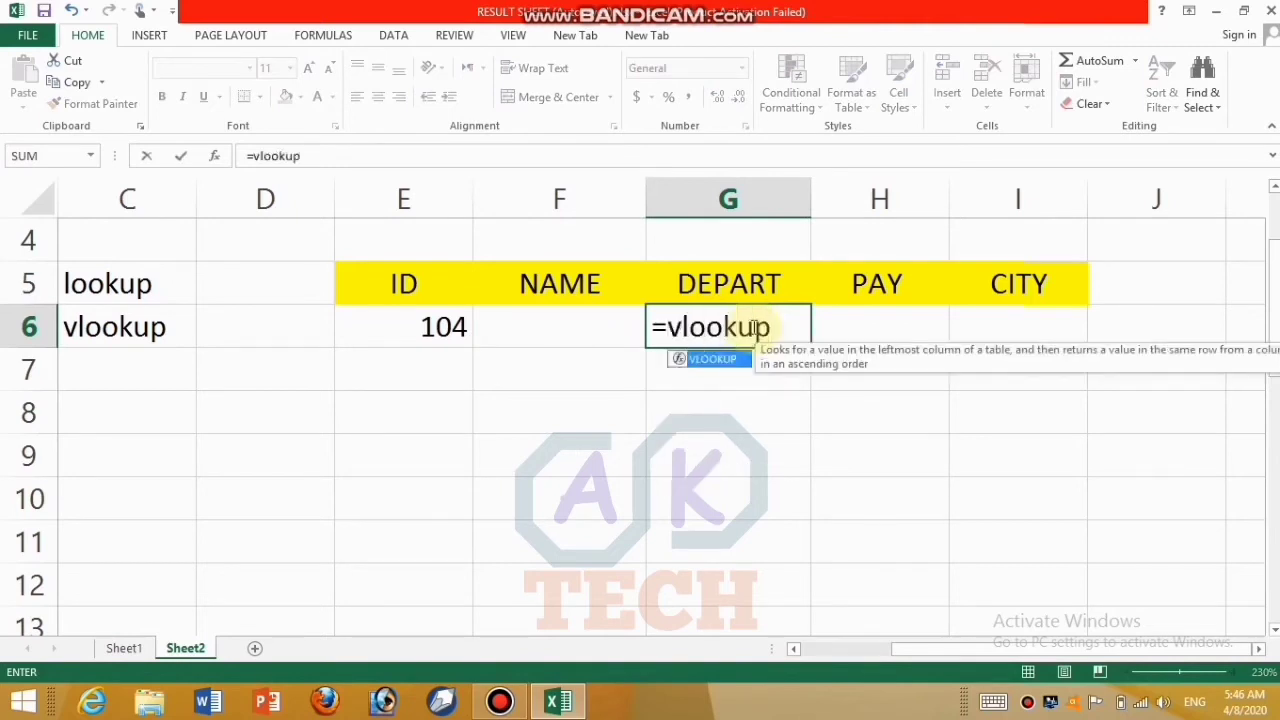
{"action": "type", "text": "("}
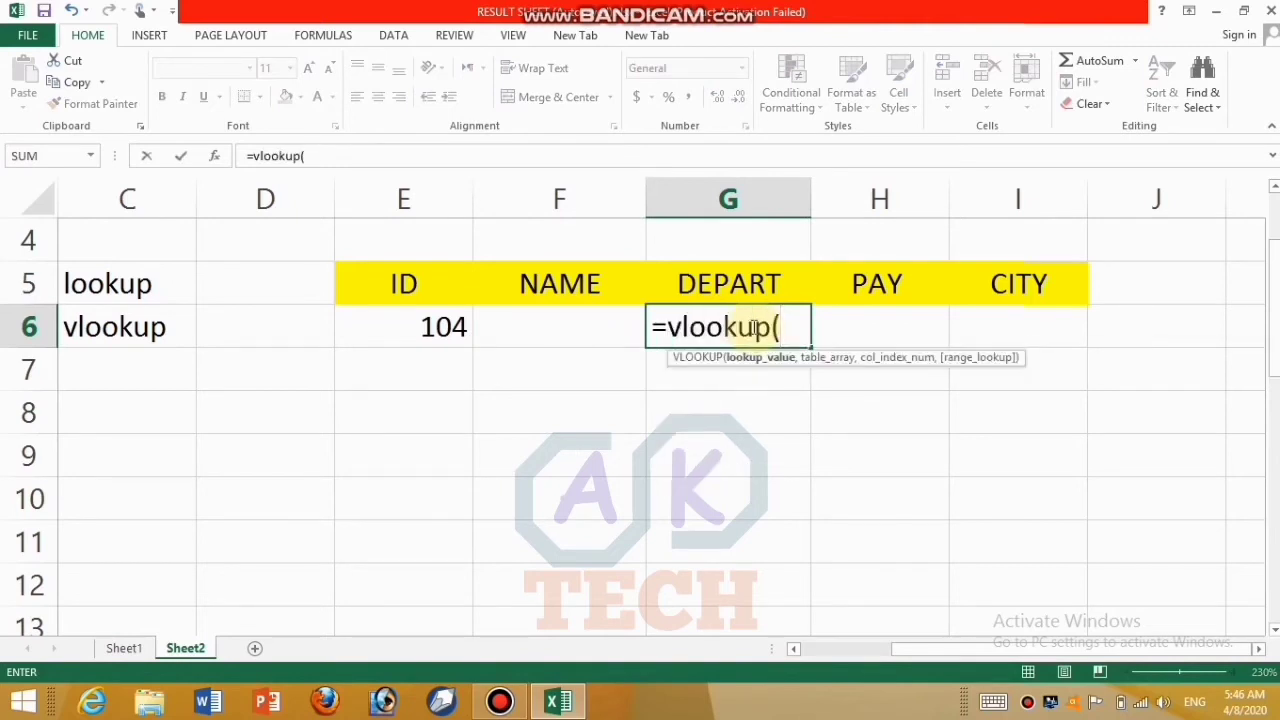
{"action": "left_click", "coordinate": [449, 326]}
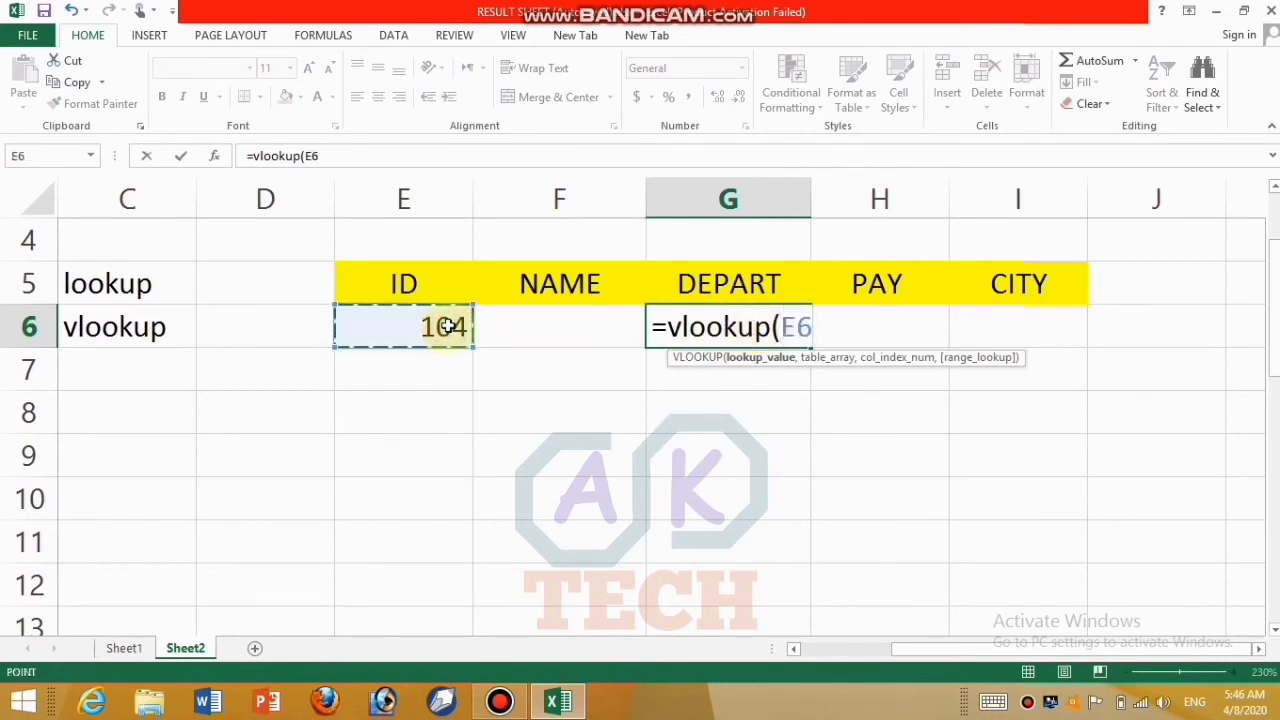
{"action": "type", "text": ","}
{"action": "left_click_drag", "start_coordinate": [1264, 325], "coordinate": [1268, 594]}
{"action": "left_click_drag", "start_coordinate": [301, 325], "coordinate": [925, 588]}
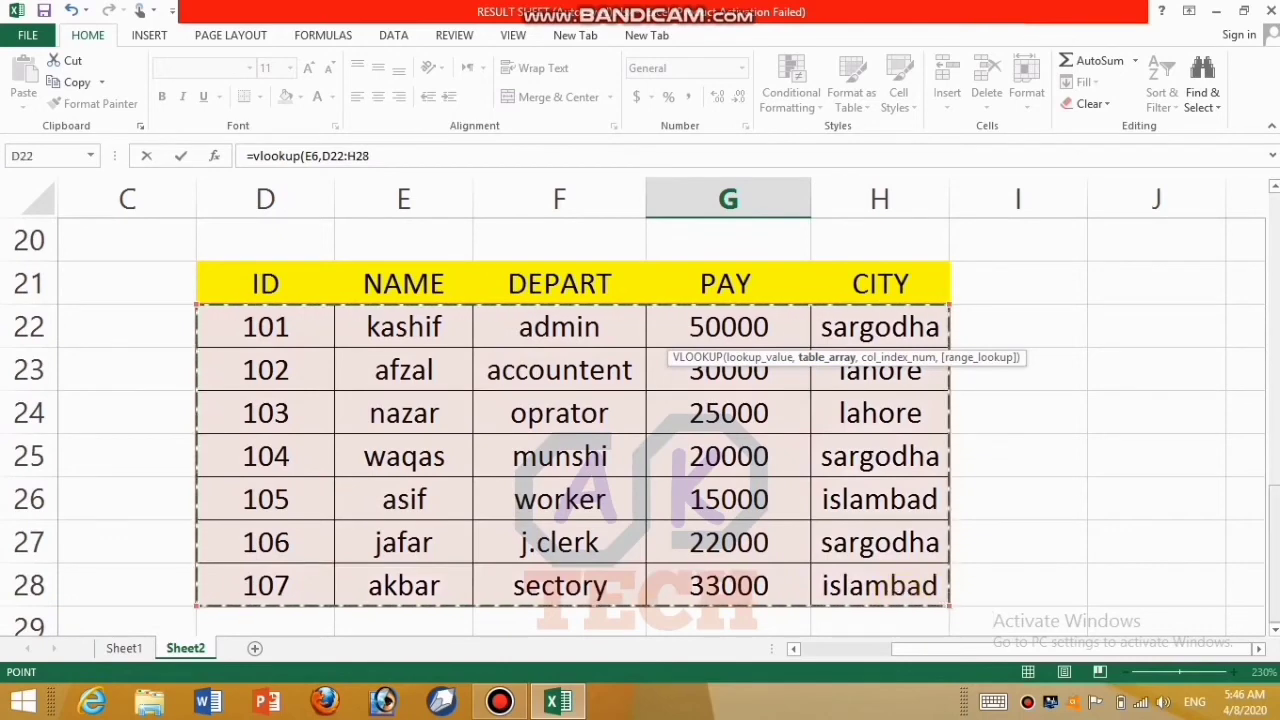
{"action": "left_click_drag", "start_coordinate": [1271, 530], "coordinate": [1249, 291]}
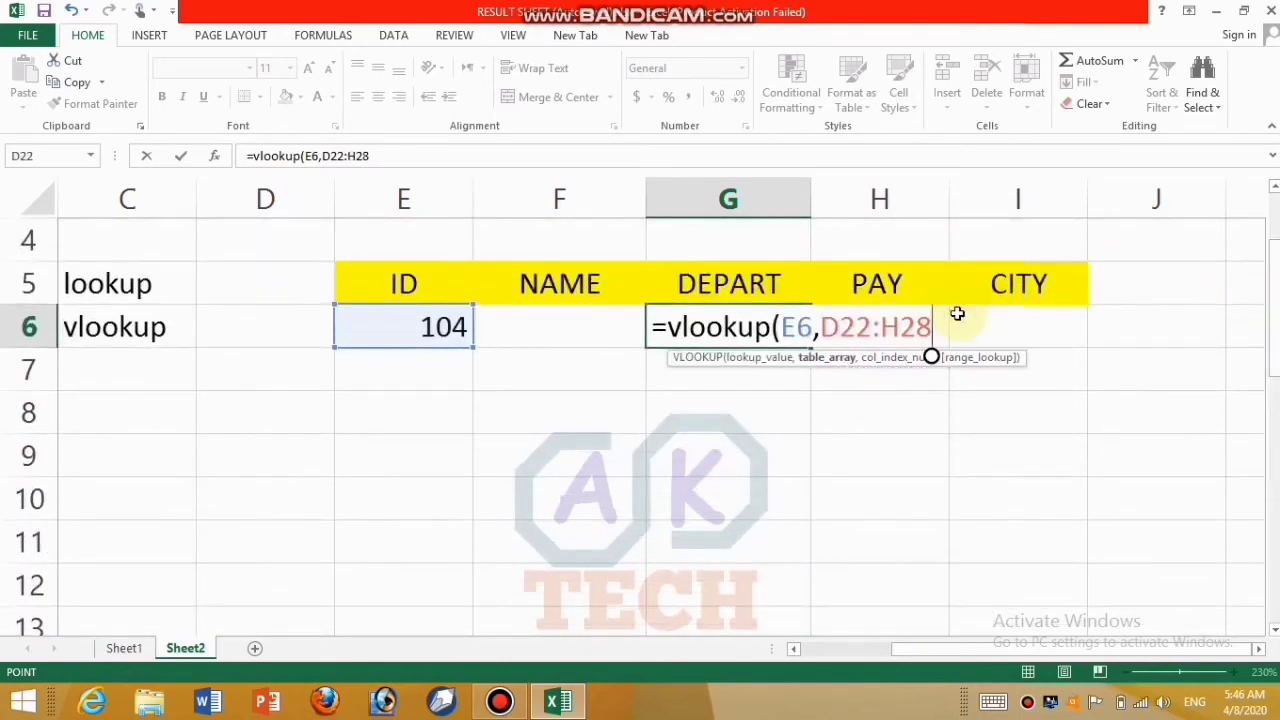
- Complete the DEPART formula in G6 with column index 3 and range lookup 0
{"action": "type", "text": ","}
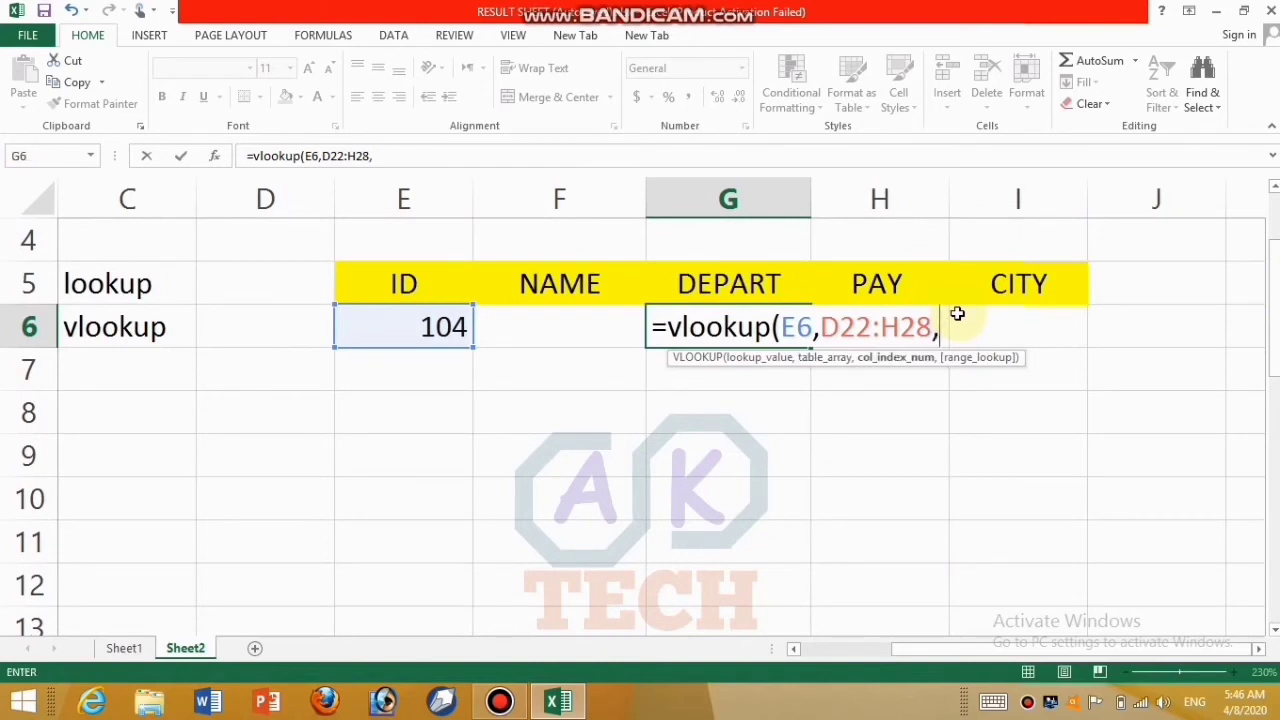
{"action": "type", "text": "3,0"}
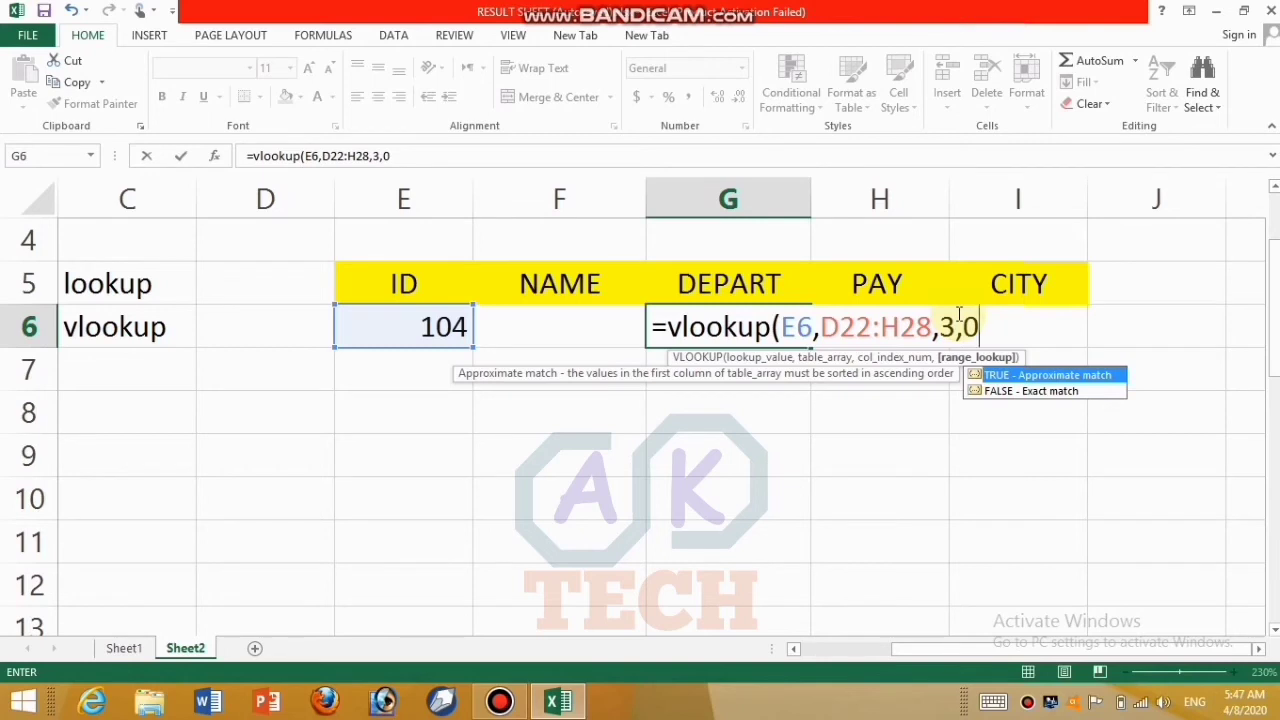
{"action": "type", "text": ")"}
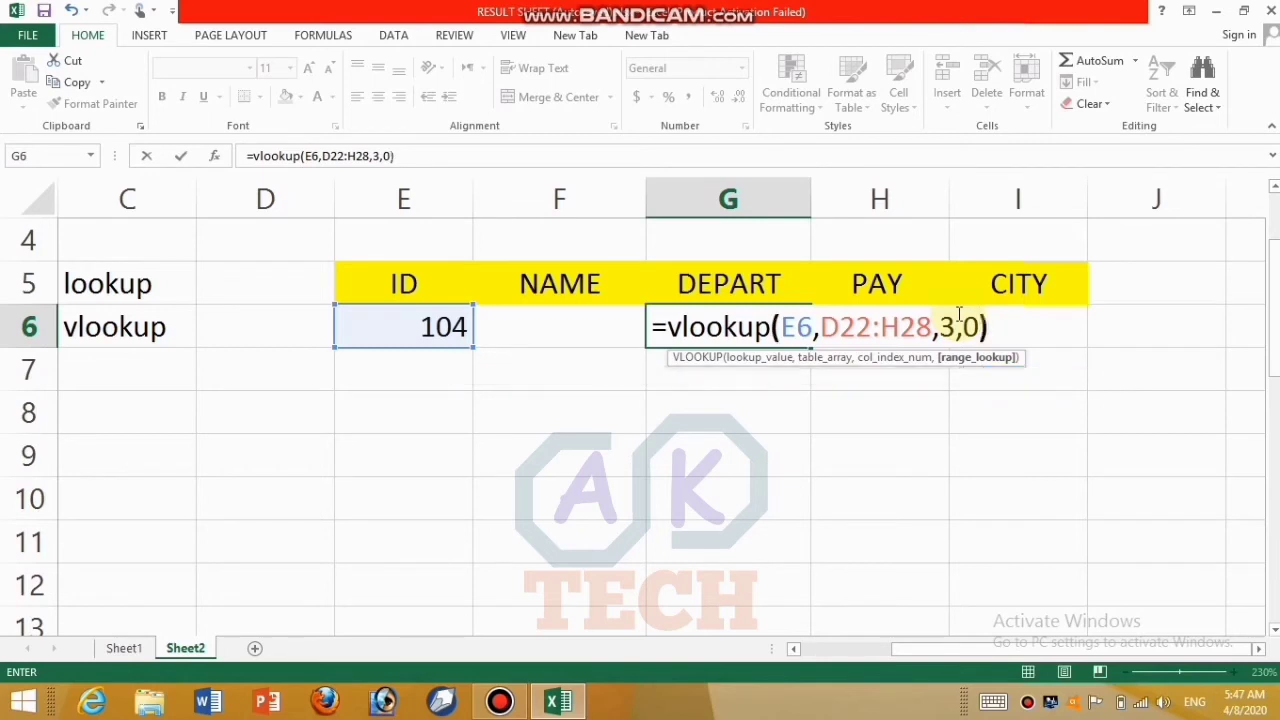
{"action": "key", "text": "Return"}
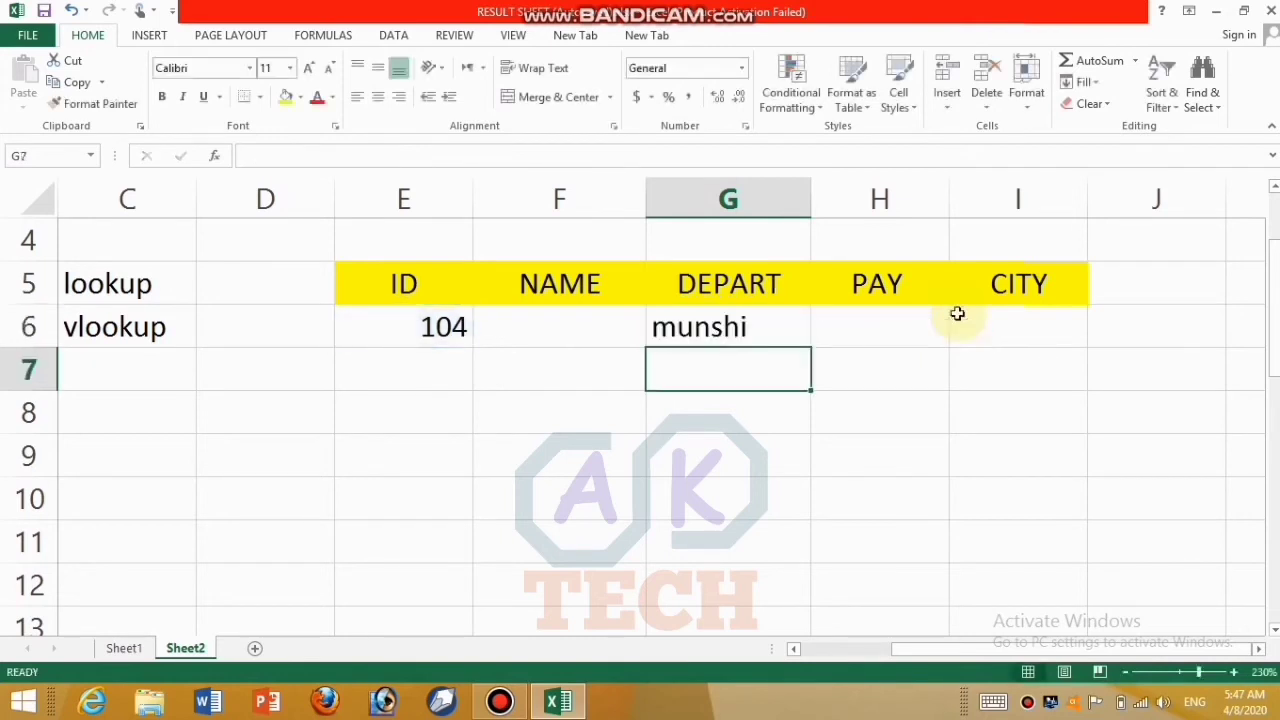
{"action": "key", "text": "super+c"}
{"action": "key", "text": "Escape"}
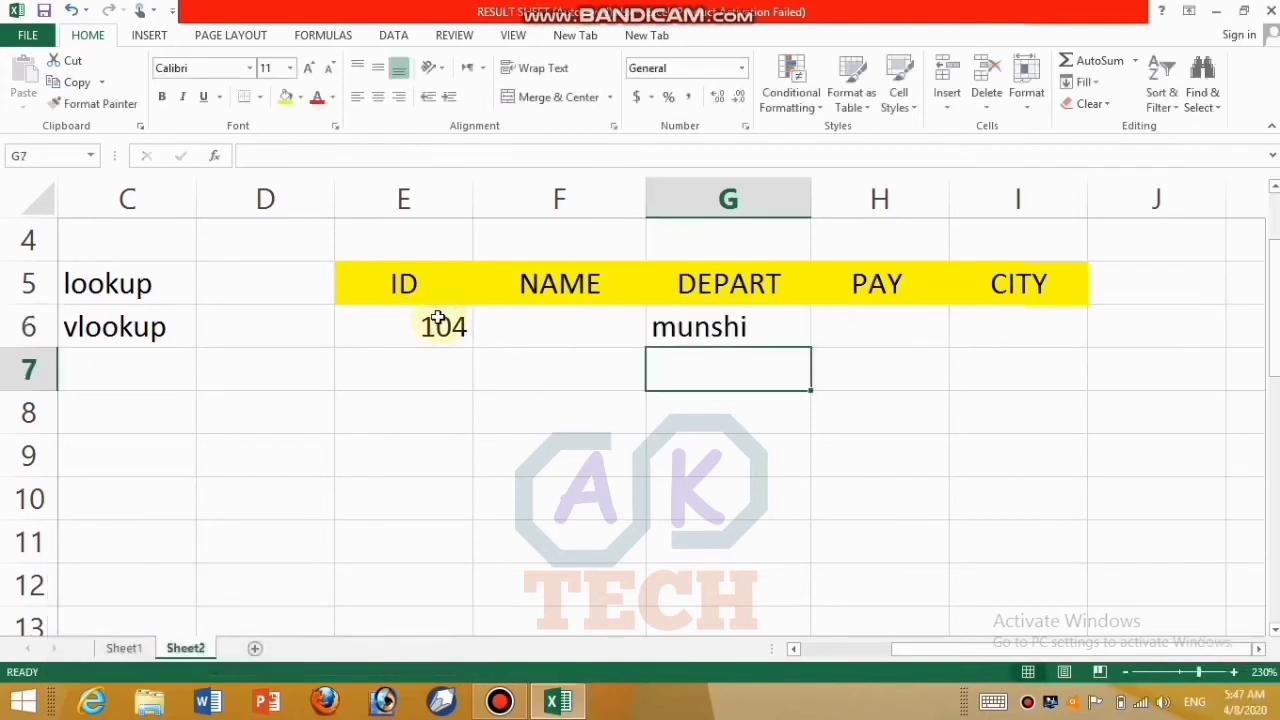
- Change the lookup ID in E6 to 102 to test the DEPART formula
{"action": "left_click", "coordinate": [438, 318]}
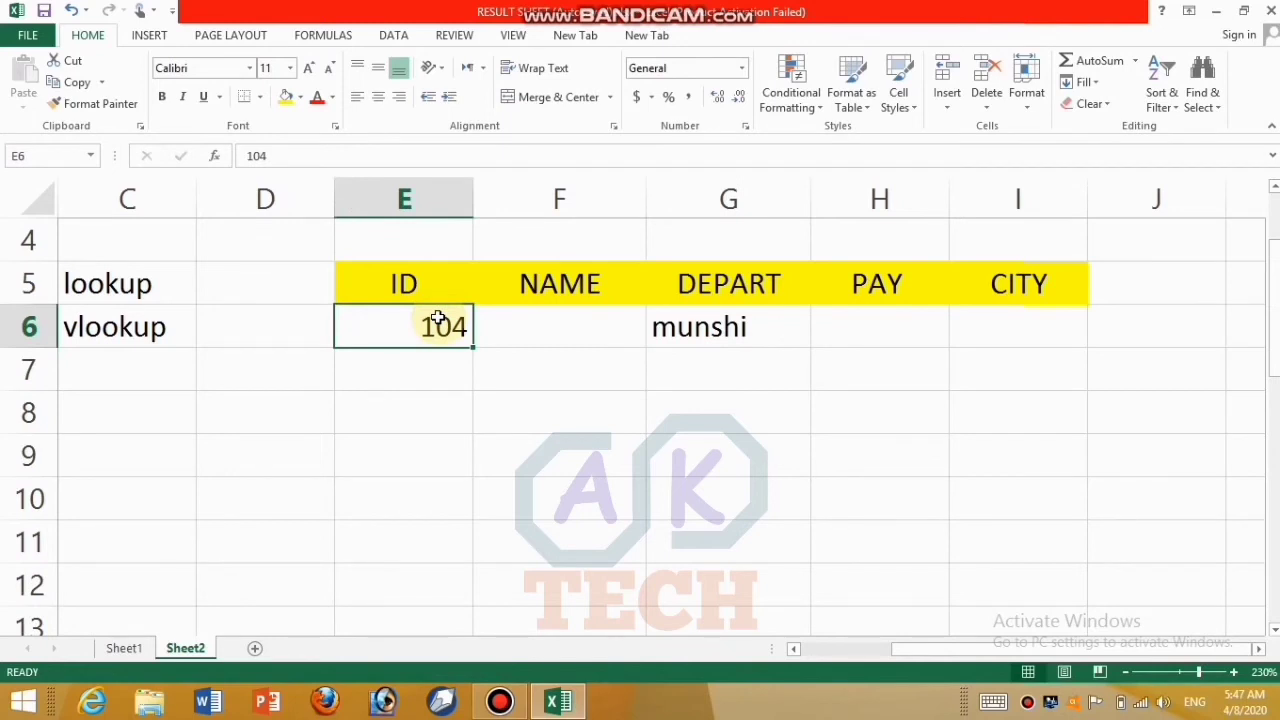
{"action": "type", "text": "102"}
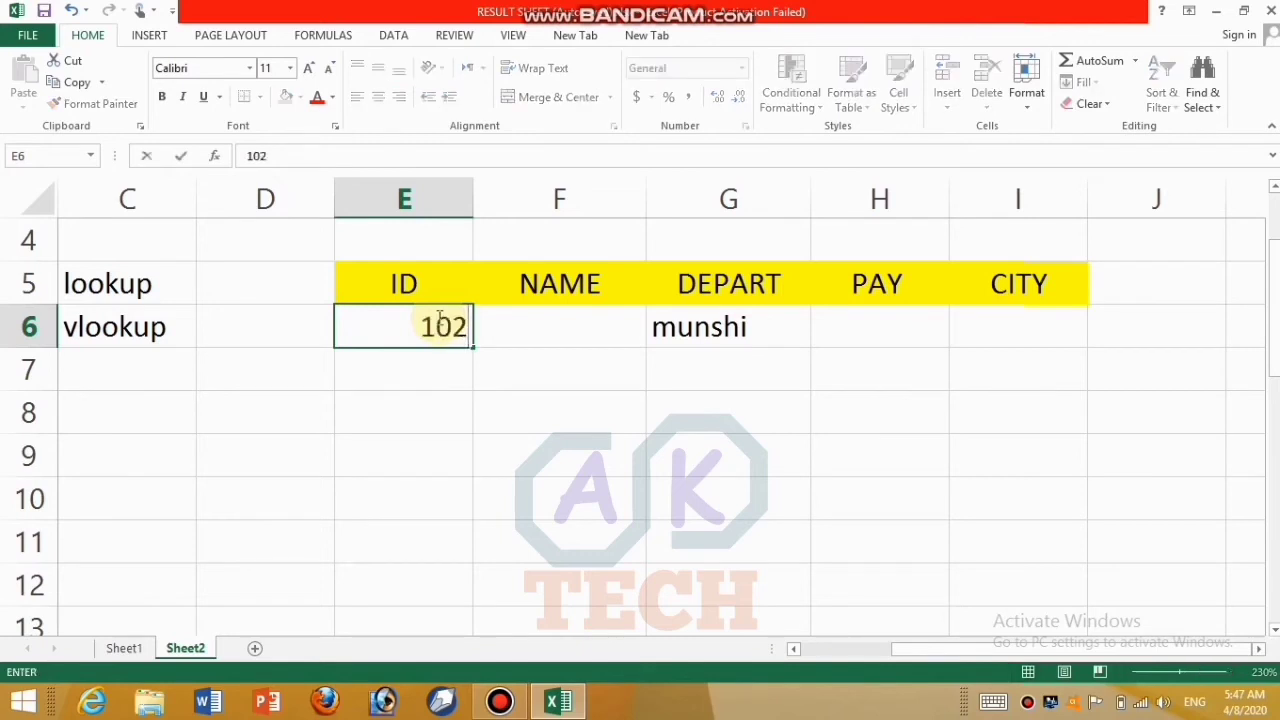
{"action": "key", "text": "Return"}
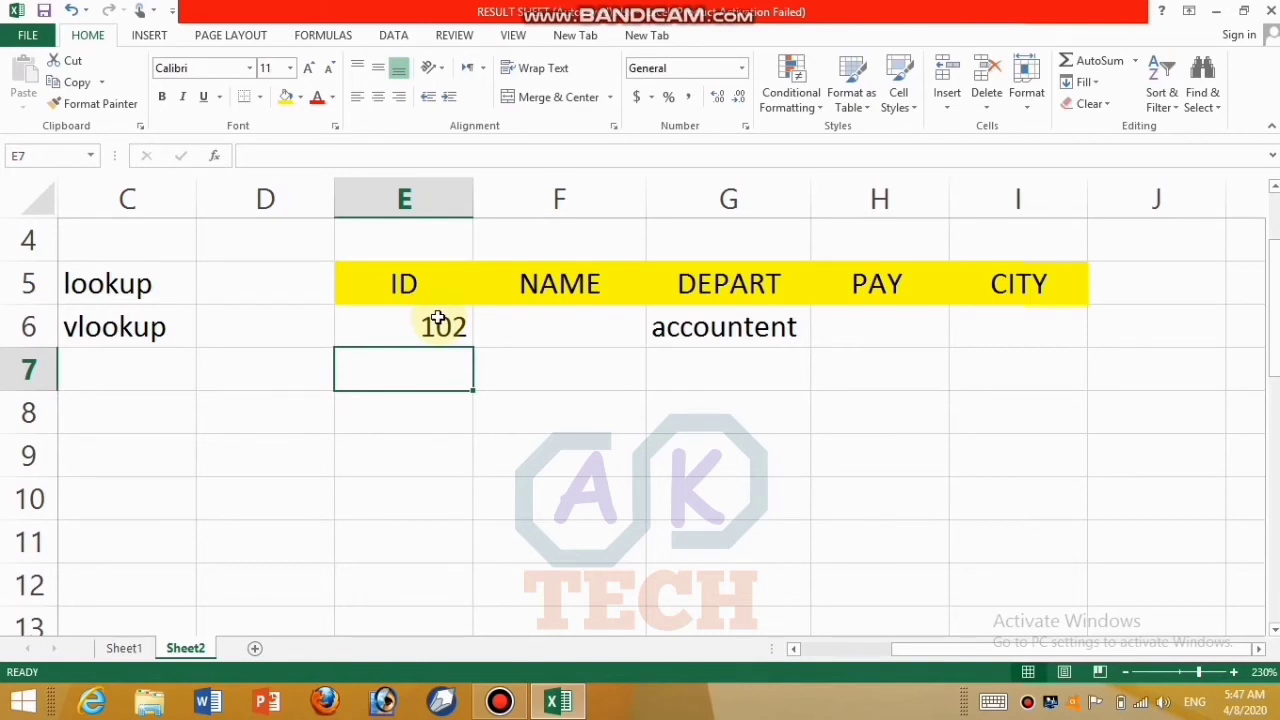
- Replace the lookup ID in E6 with 107
{"action": "double_click", "coordinate": [398, 329]}
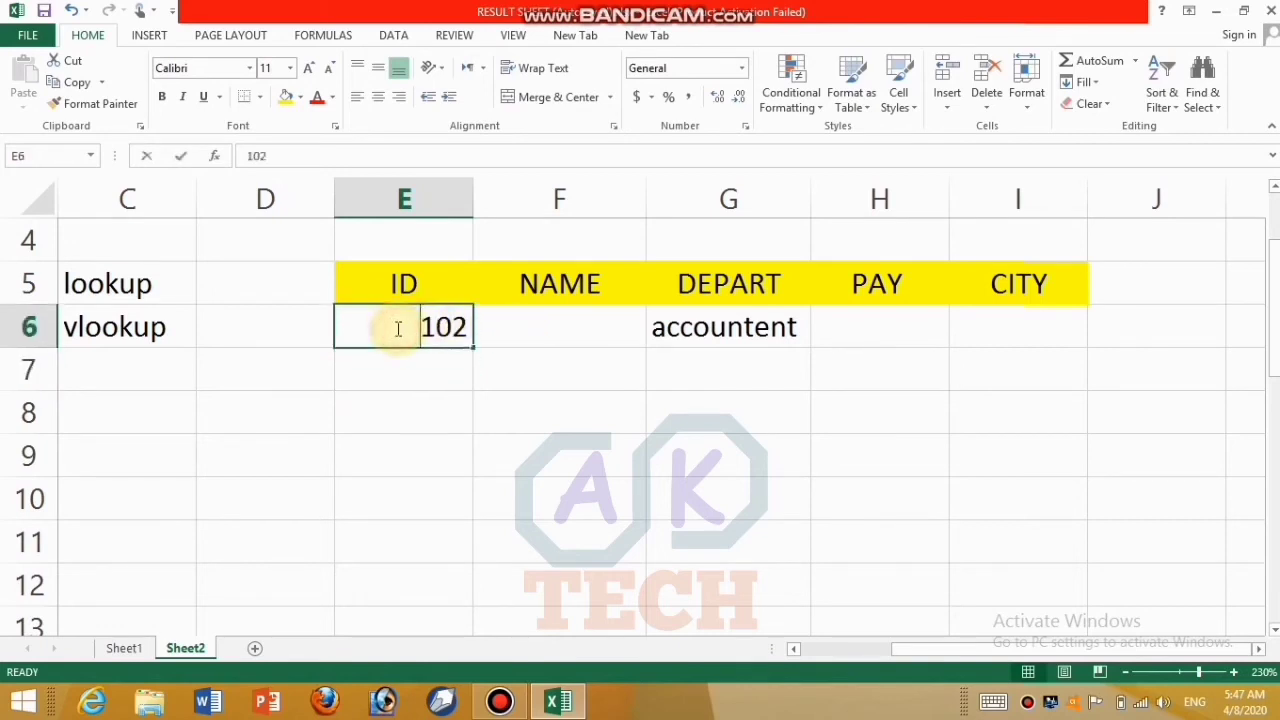
{"action": "key", "text": "Delete"}
{"action": "key", "text": "Delete"}
{"action": "key", "text": "Delete"}
{"action": "type", "text": "107"}
{"action": "key", "text": "Return"}
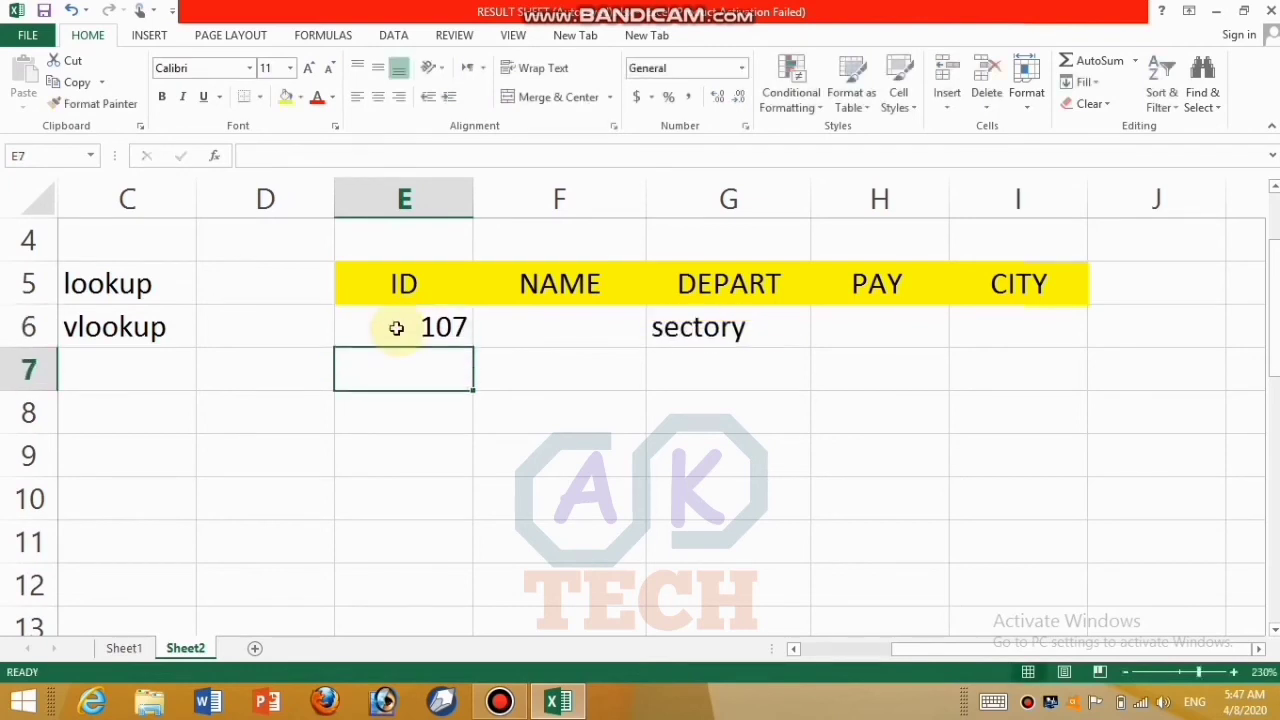
- Make the lookup value and table array absolute in the G6 VLOOKUP formula, as $E$6 and $D$22:$H$28
{"action": "left_click", "coordinate": [695, 326]}
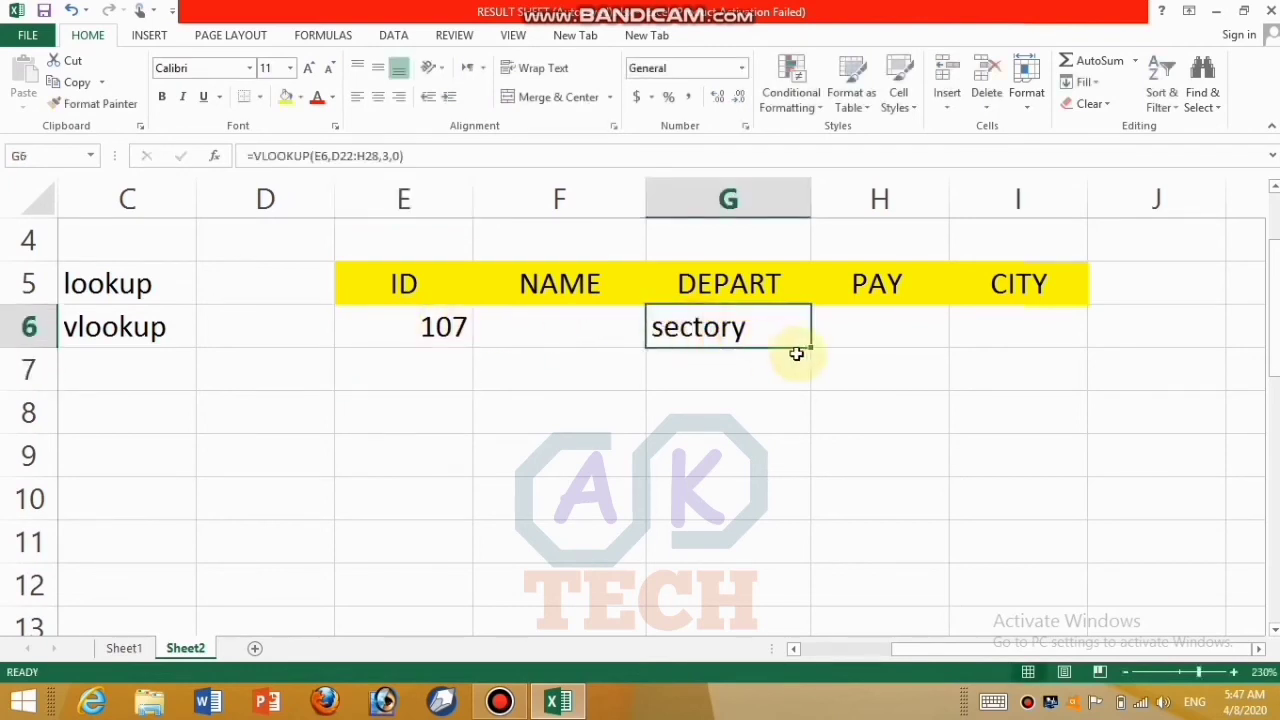
{"action": "double_click", "coordinate": [766, 334]}
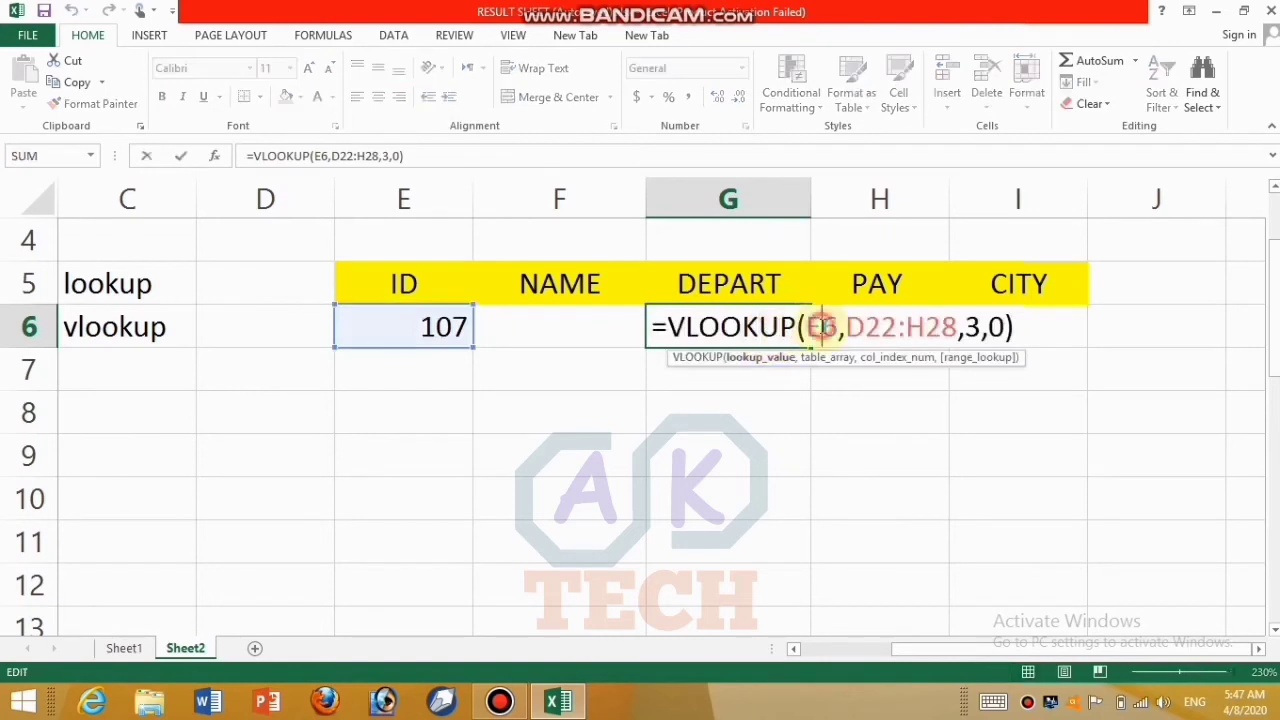
{"action": "double_click", "coordinate": [820, 327]}
{"action": "key", "text": "F4"}
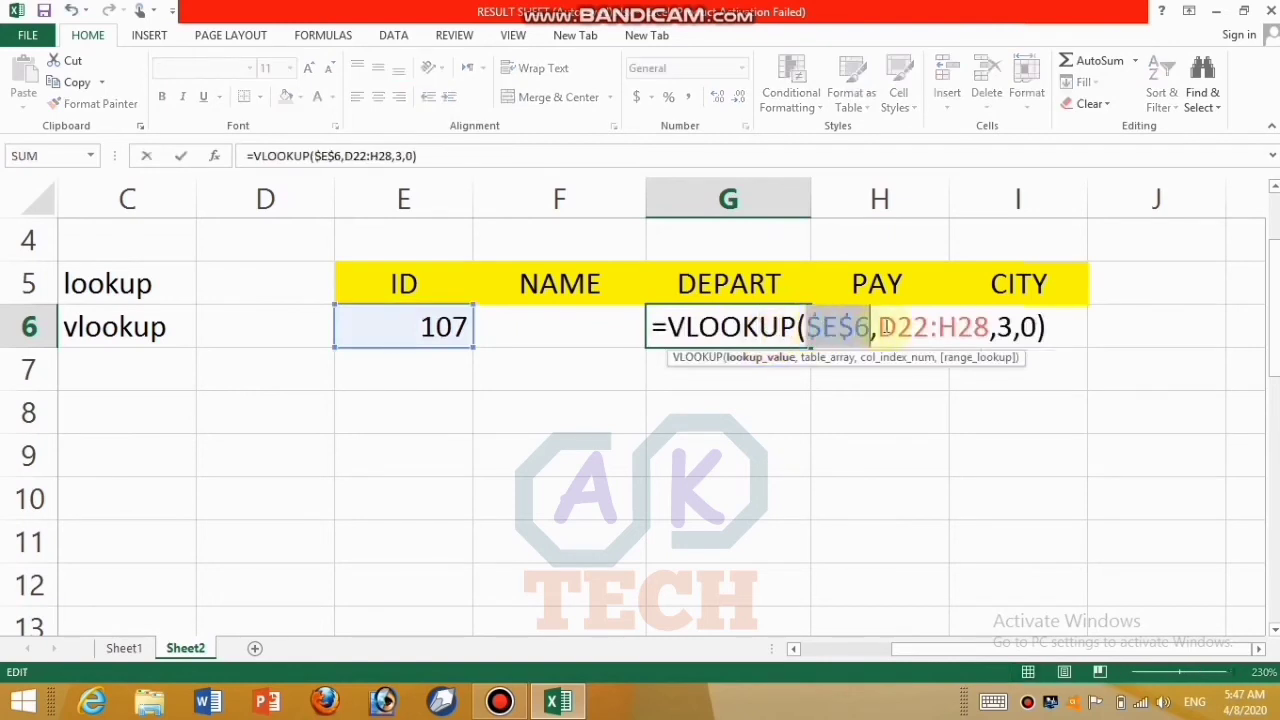
{"action": "key", "text": "F4"}
{"action": "key", "text": "F4"}
{"action": "key", "text": "F4"}
{"action": "key", "text": "F4"}
{"action": "left_click", "coordinate": [900, 327]}
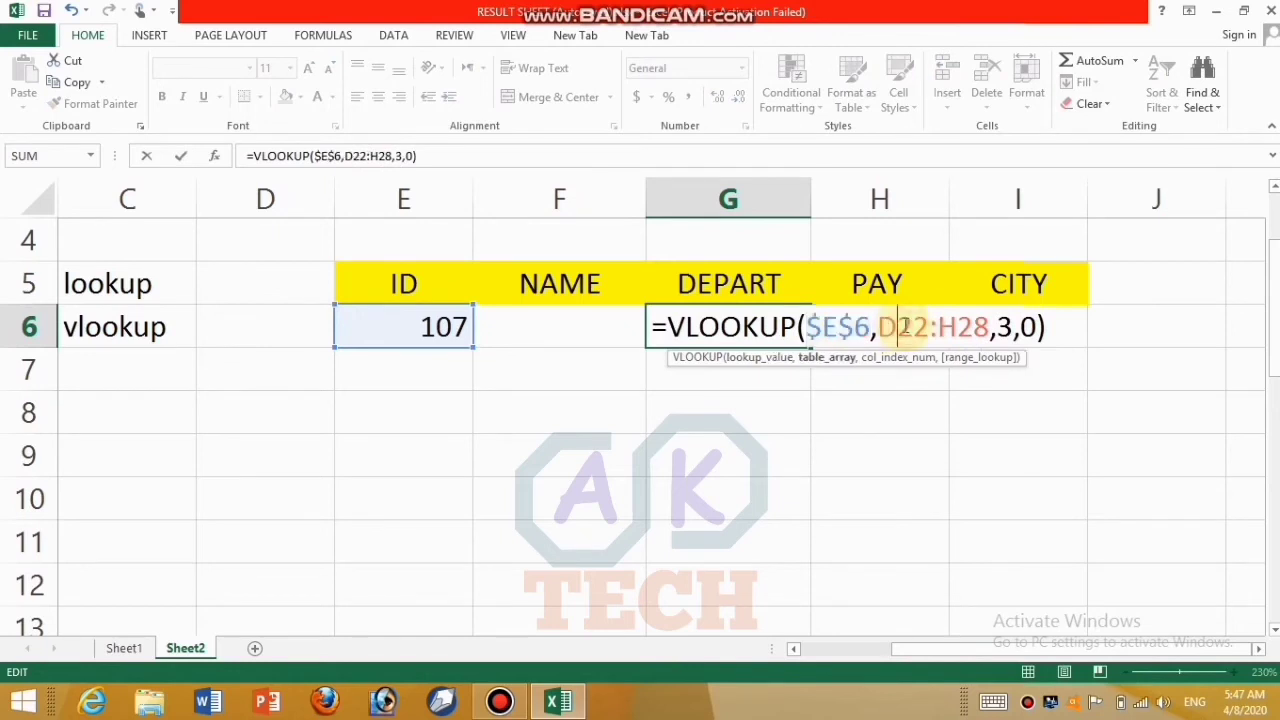
{"action": "key", "text": "F4"}
{"action": "left_click", "coordinate": [987, 325]}
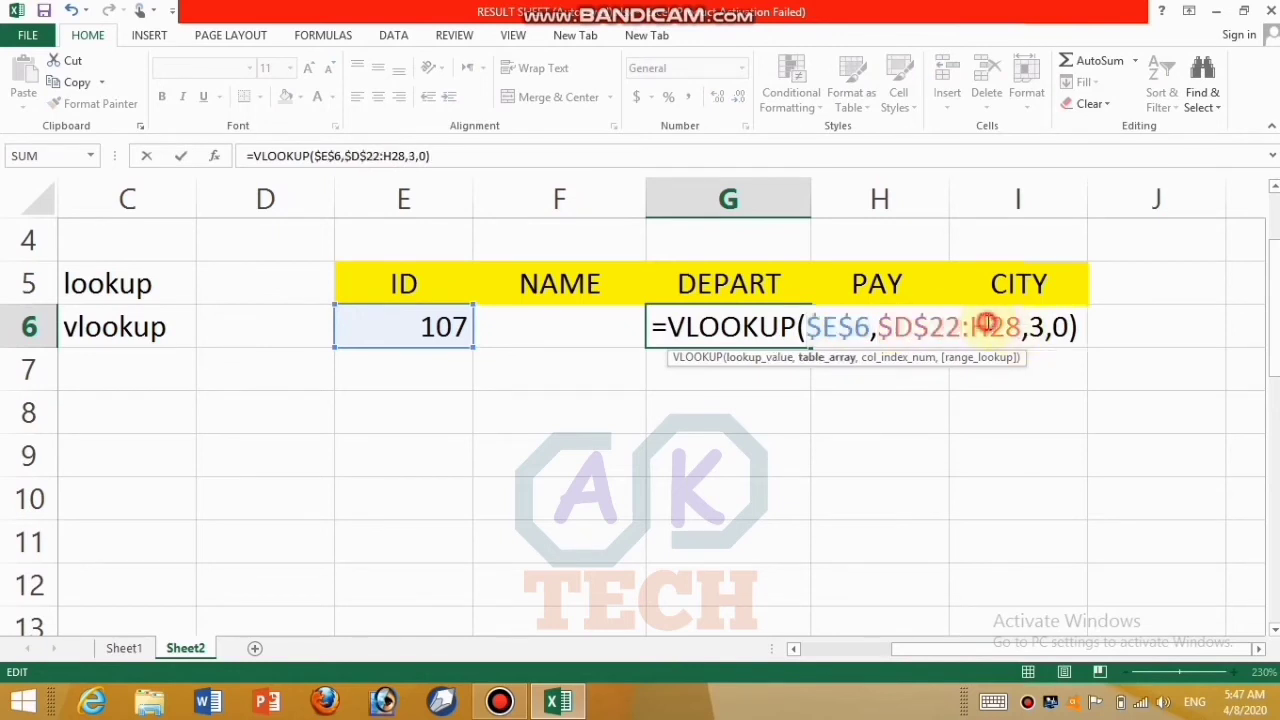
{"action": "key", "text": "F4"}
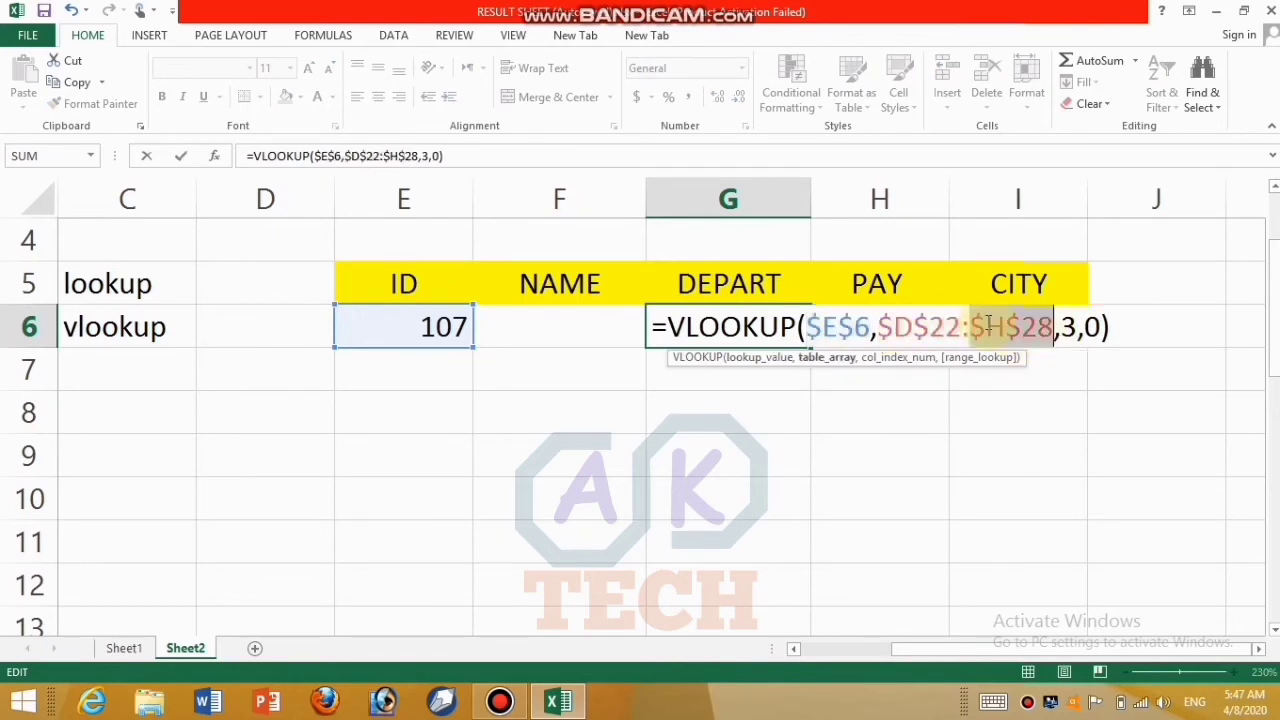
{"action": "left_click", "coordinate": [1126, 333]}
{"action": "key", "text": "Return"}
- Fill the G6 VLOOKUP formula across to H6 and I6 under PAY and CITY
{"action": "key", "text": "super+c"}
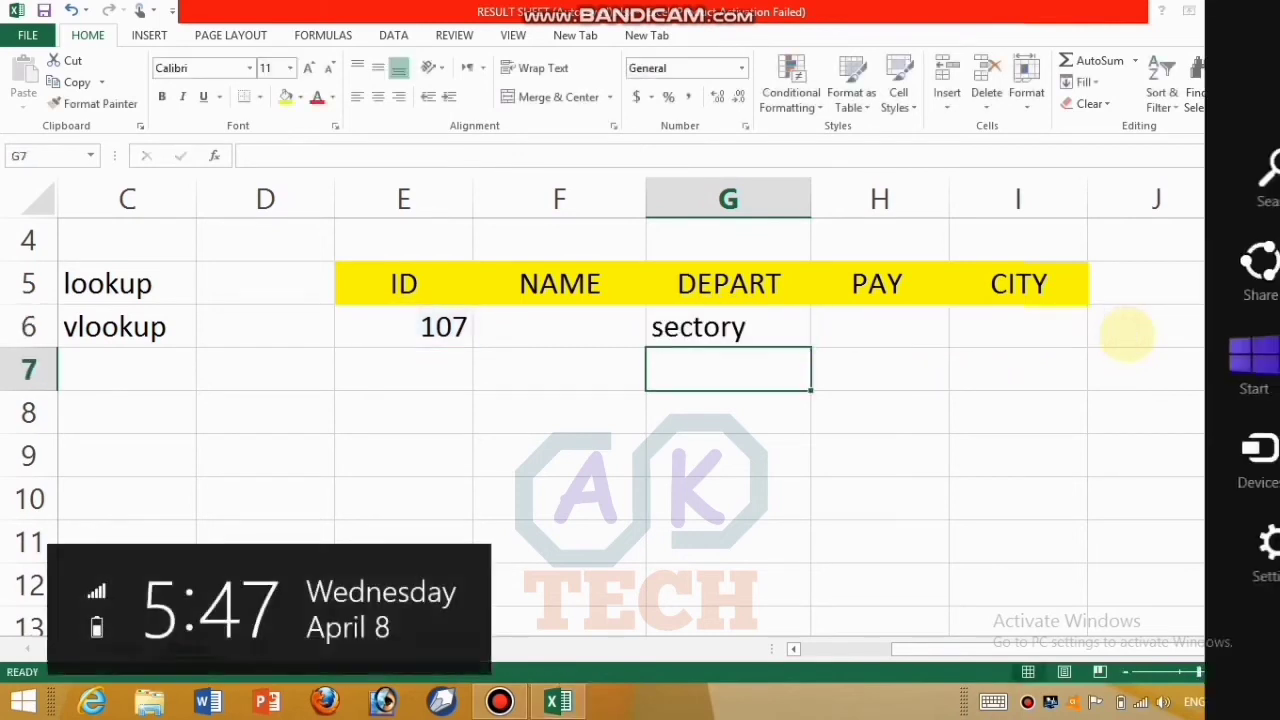
{"action": "left_click", "coordinate": [768, 330]}
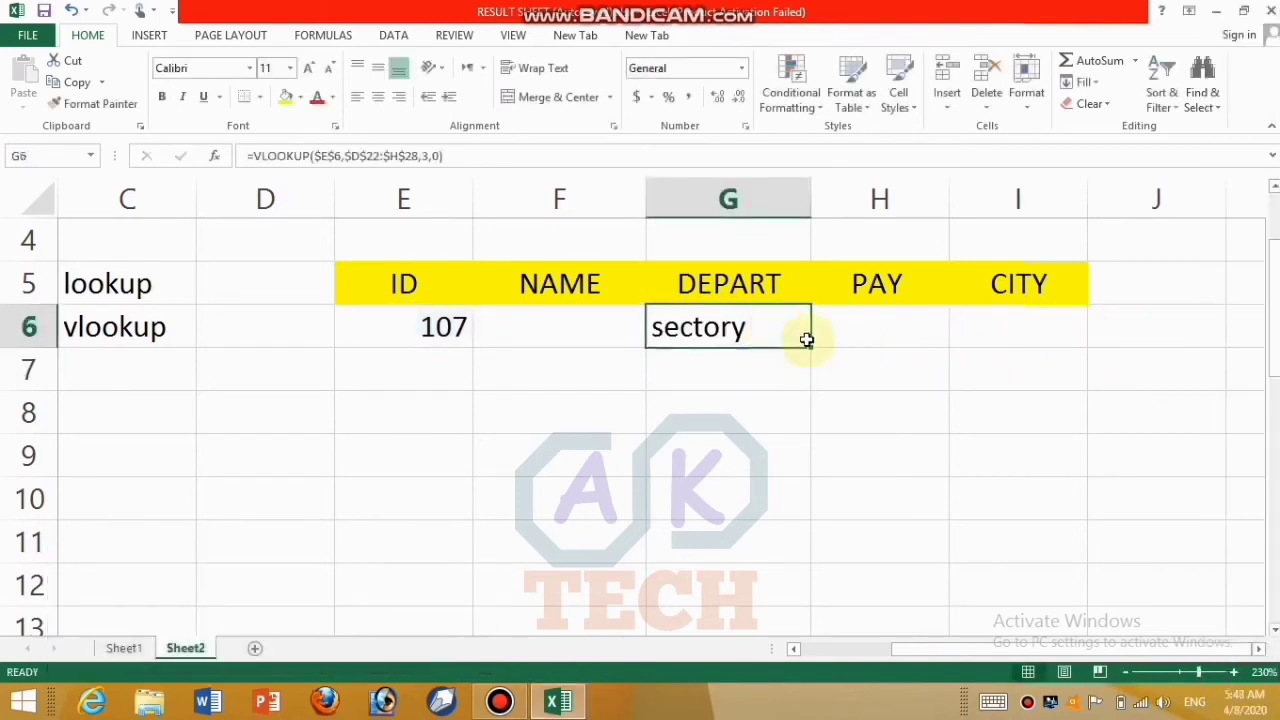
{"action": "left_click_drag", "start_coordinate": [812, 345], "coordinate": [1023, 341]}
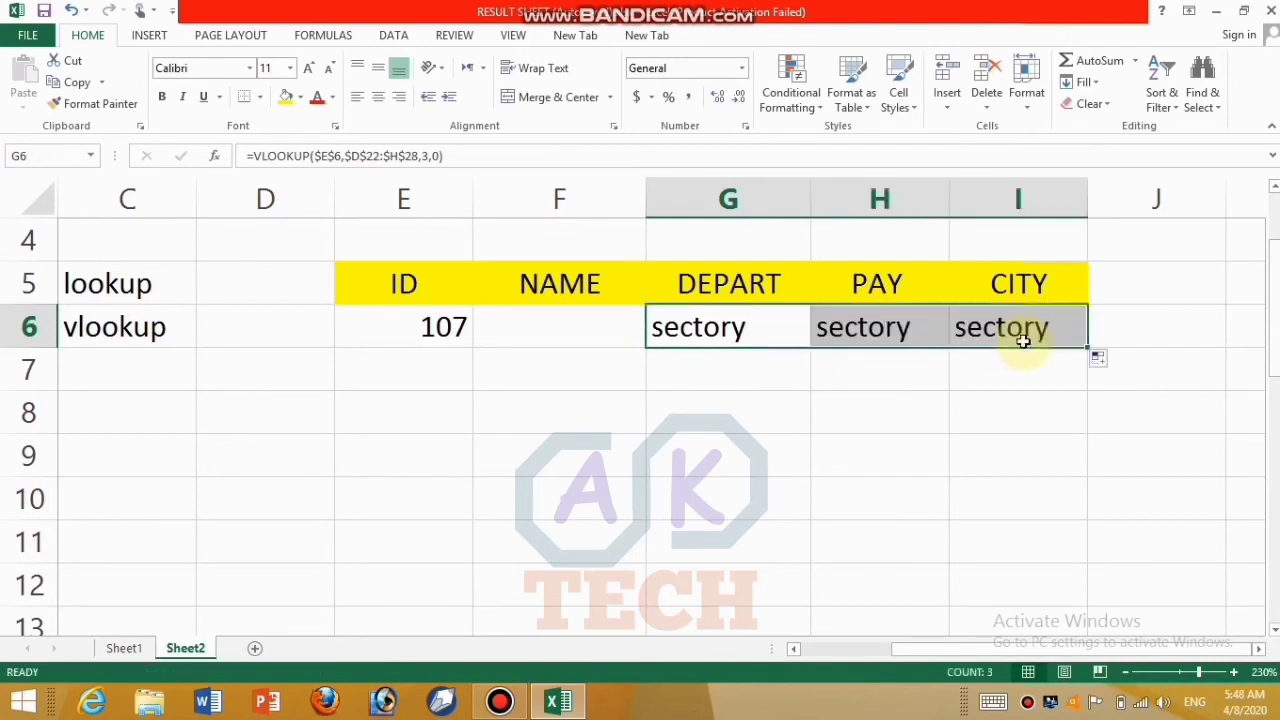
{"action": "left_click", "coordinate": [694, 445]}
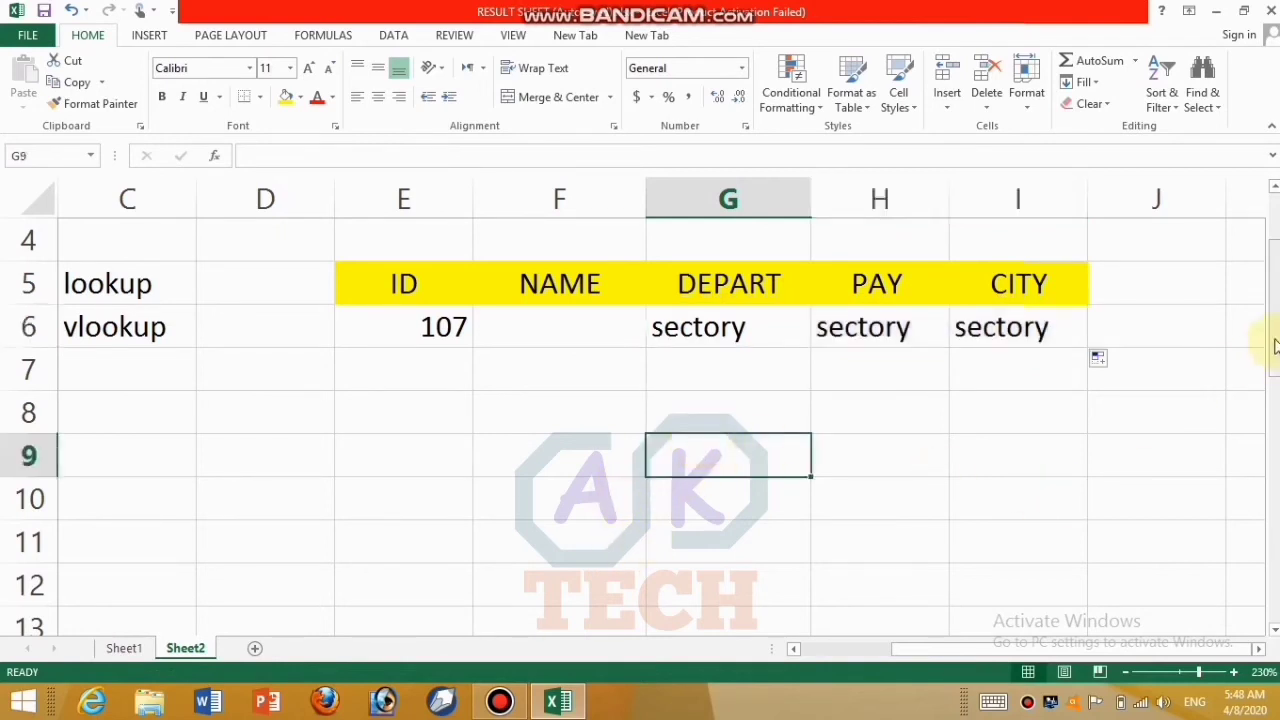
- Change the lookup ID in E6 to 102 to test the filled formulas
{"action": "left_click_drag", "start_coordinate": [1274, 355], "coordinate": [1272, 300]}
{"action": "left_click", "coordinate": [414, 455]}
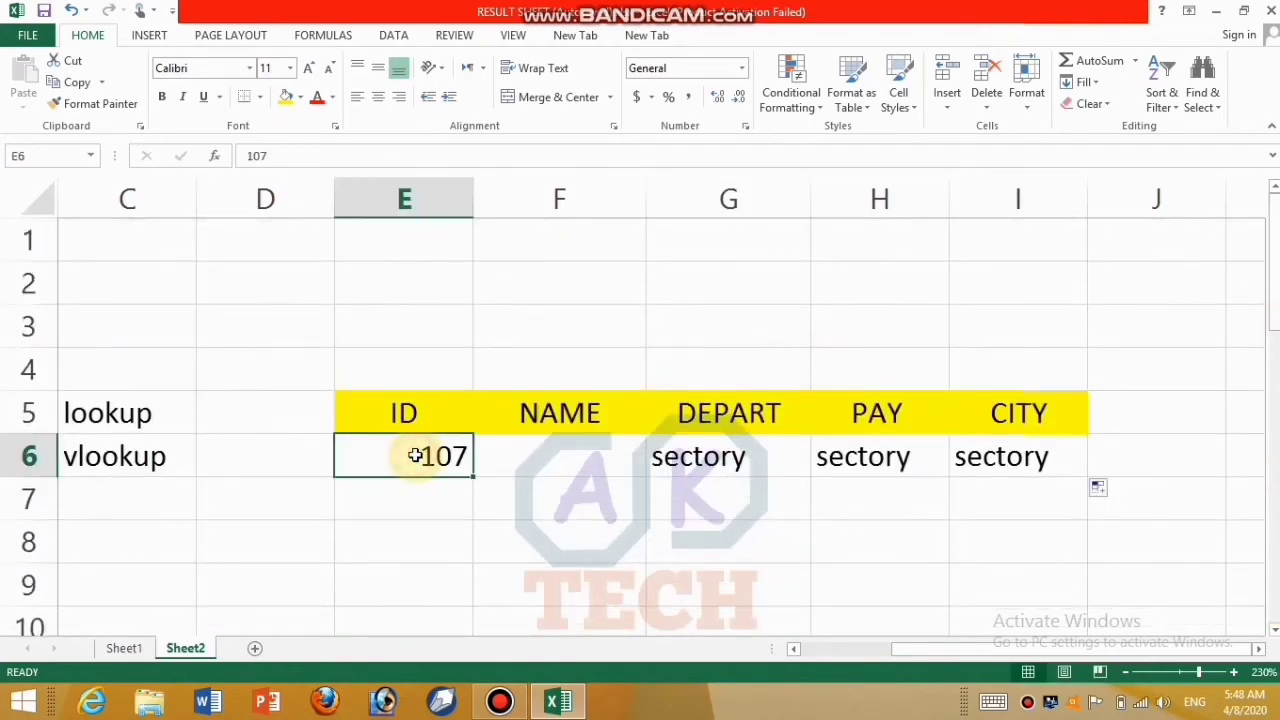
{"action": "type", "text": "102"}
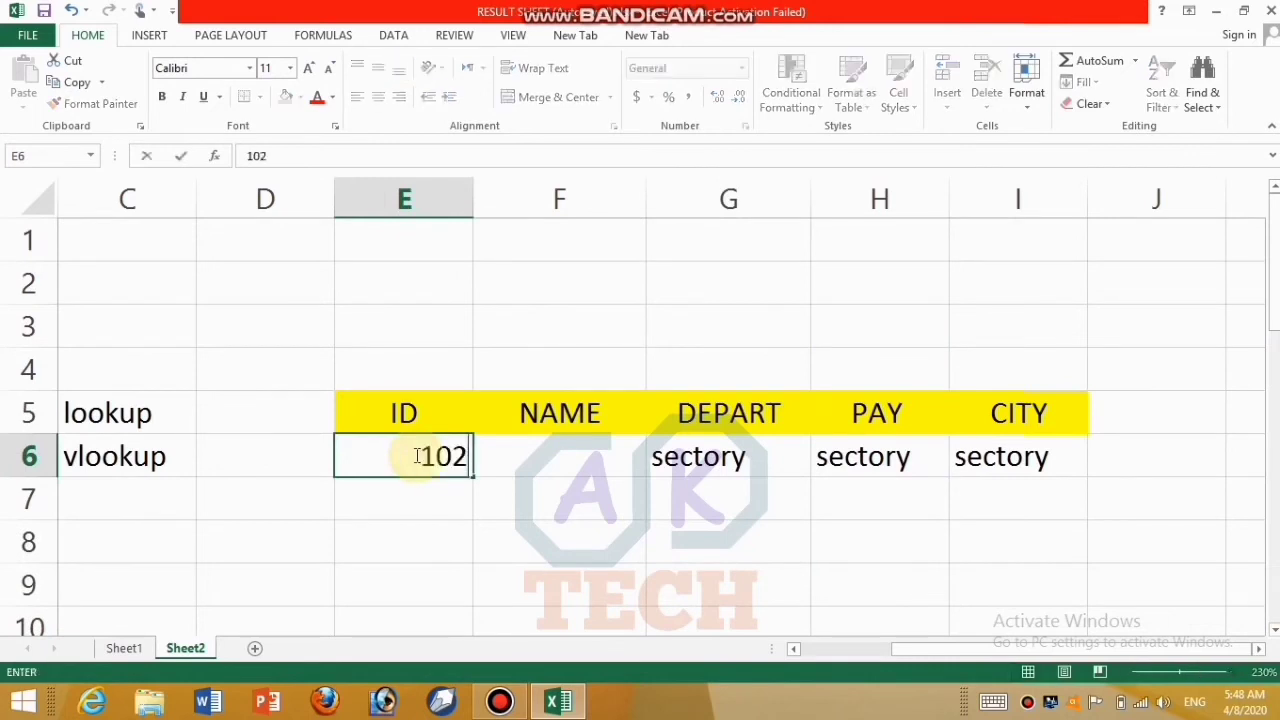
{"action": "key", "text": "Return"}
- Start a data validation rule on E6 that allows values from a list
{"action": "left_click", "coordinate": [446, 455]}
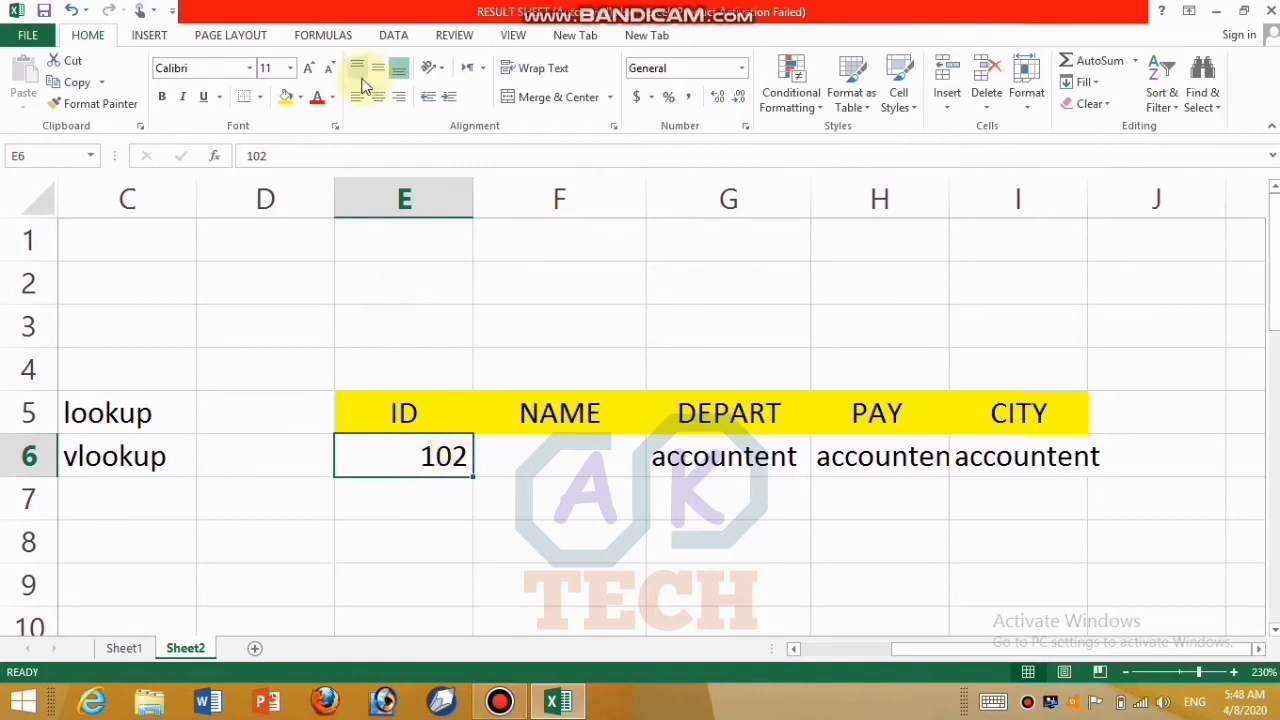
{"action": "left_click", "coordinate": [392, 37]}
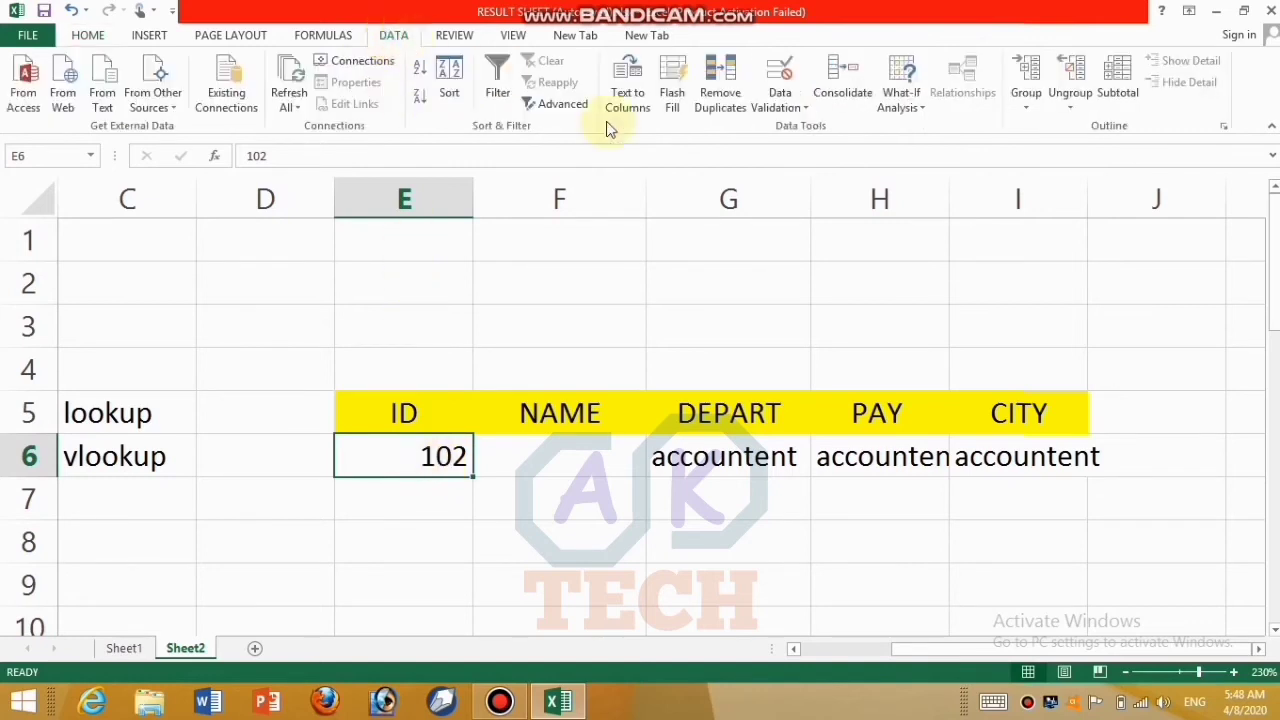
{"action": "left_click", "coordinate": [779, 105]}
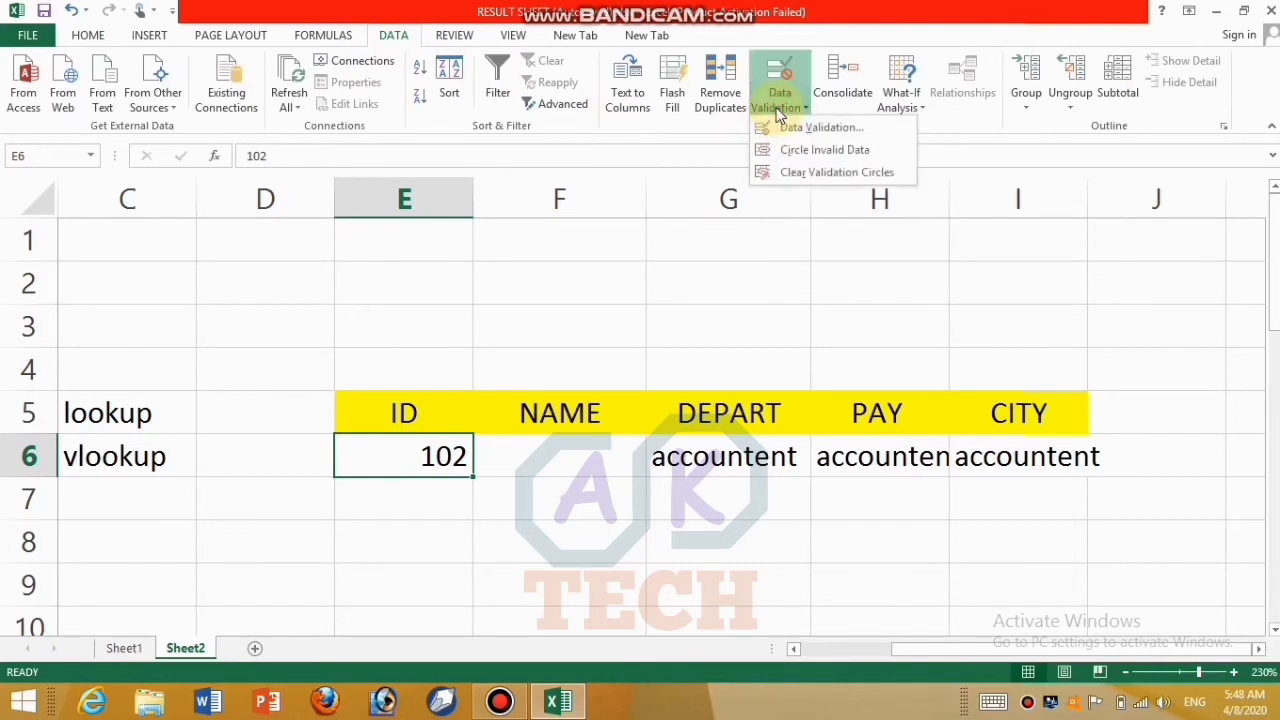
{"action": "left_click", "coordinate": [797, 129]}
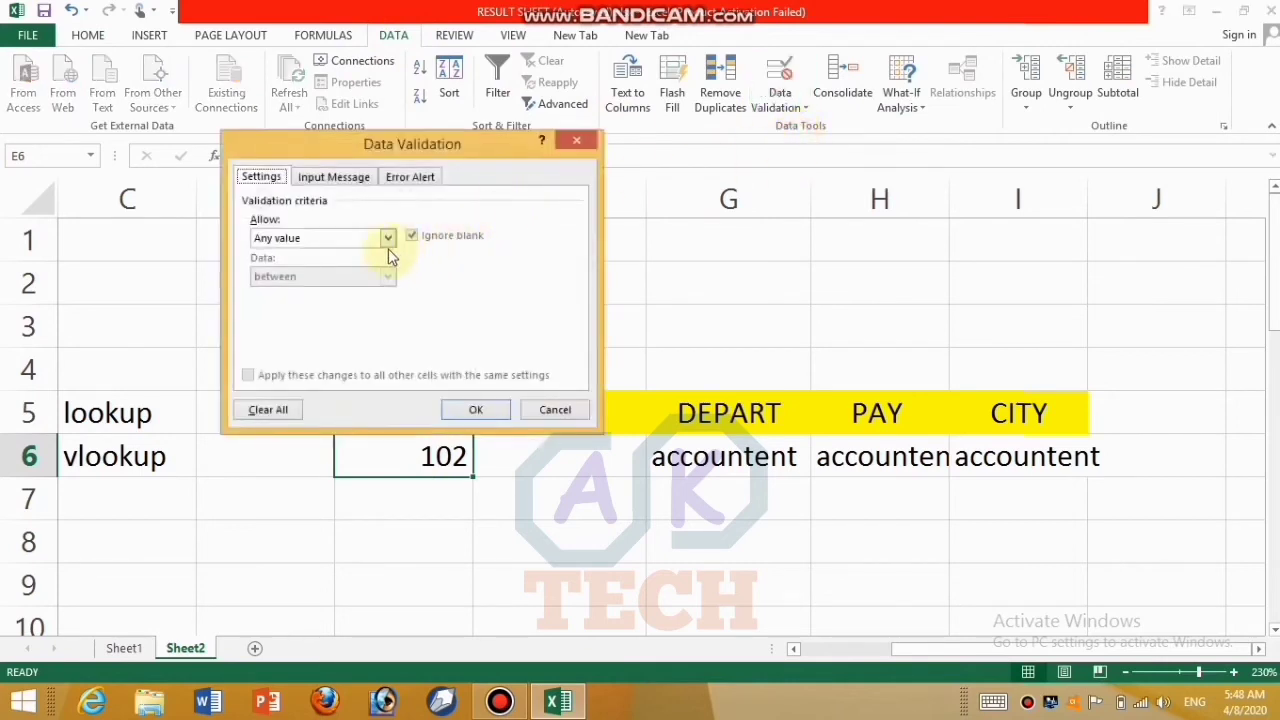
{"action": "left_click", "coordinate": [387, 240]}
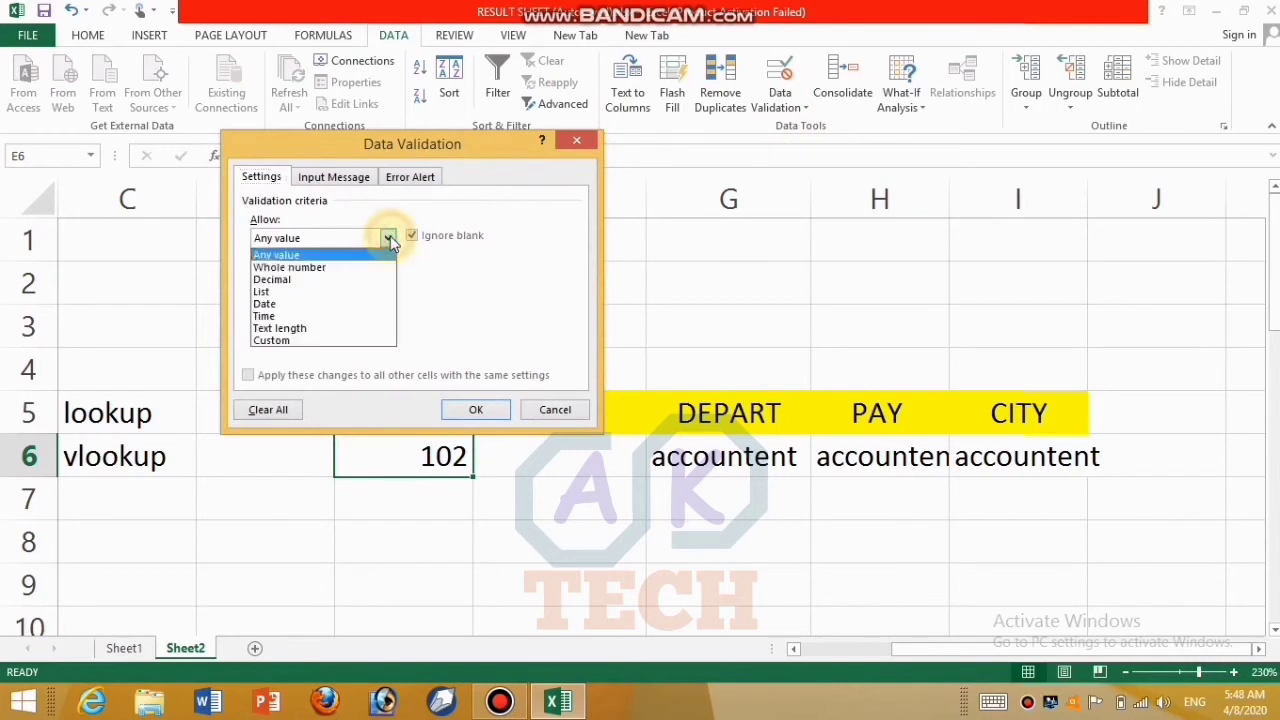
{"action": "left_click", "coordinate": [328, 293]}
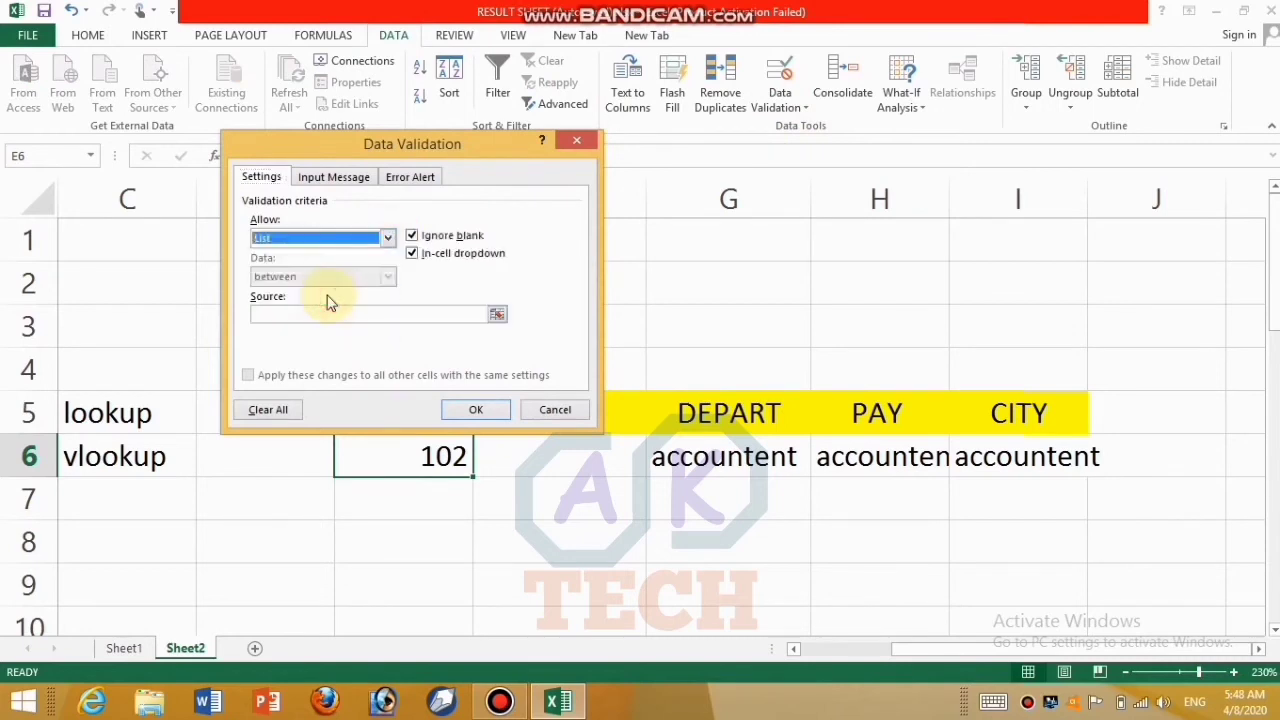
- Set the validation list source to the table's IDs, =$D$22:$D$28, and apply the rule
{"action": "left_click", "coordinate": [375, 314]}
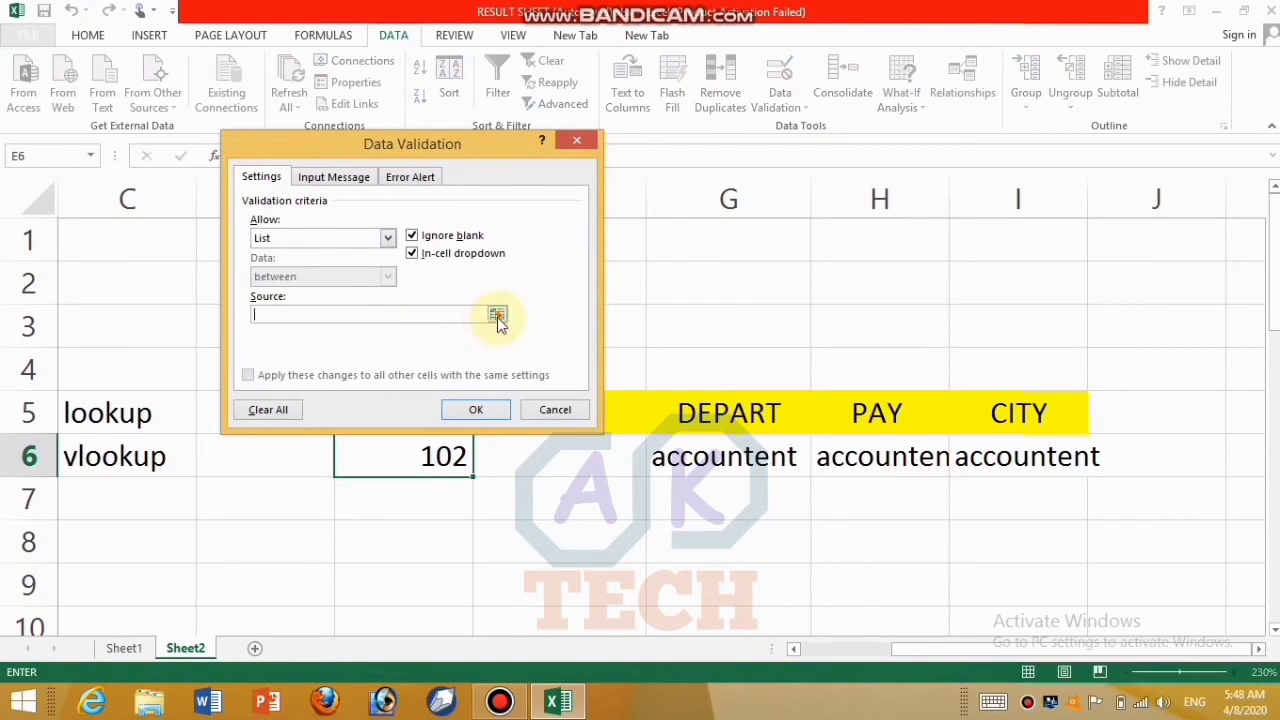
{"action": "left_click", "coordinate": [497, 317]}
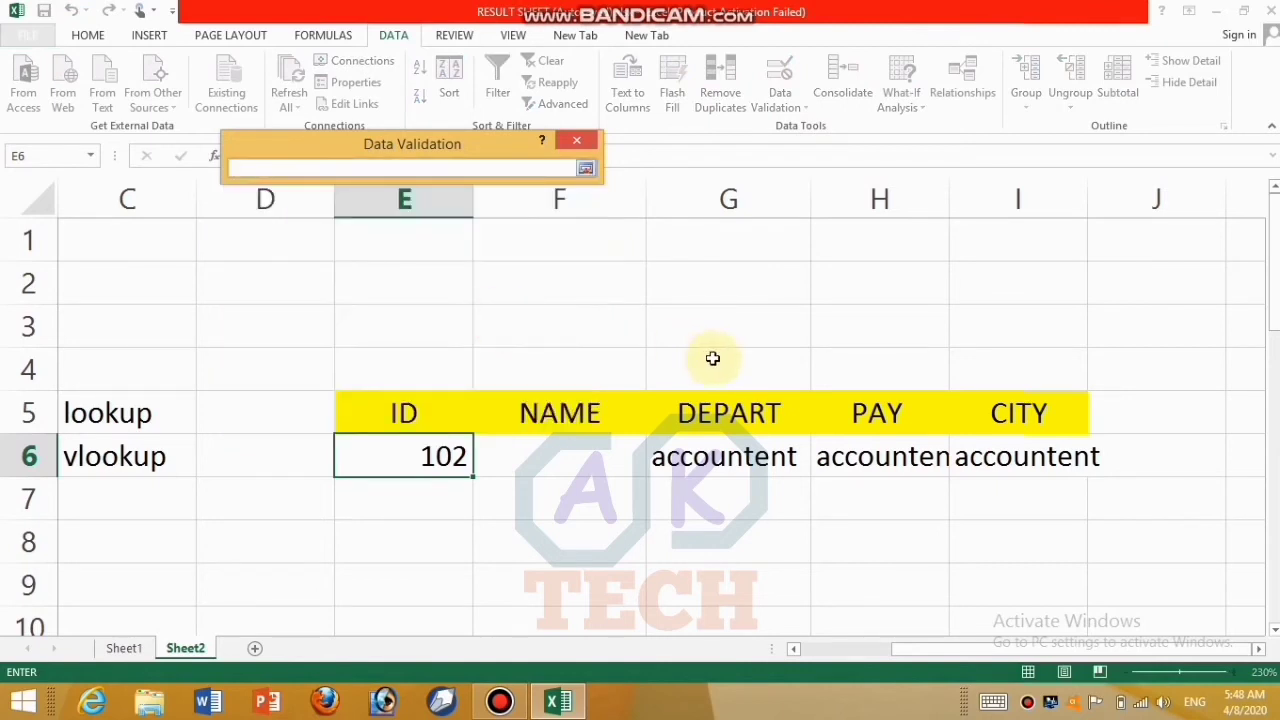
{"action": "left_click_drag", "start_coordinate": [1271, 281], "coordinate": [1274, 572]}
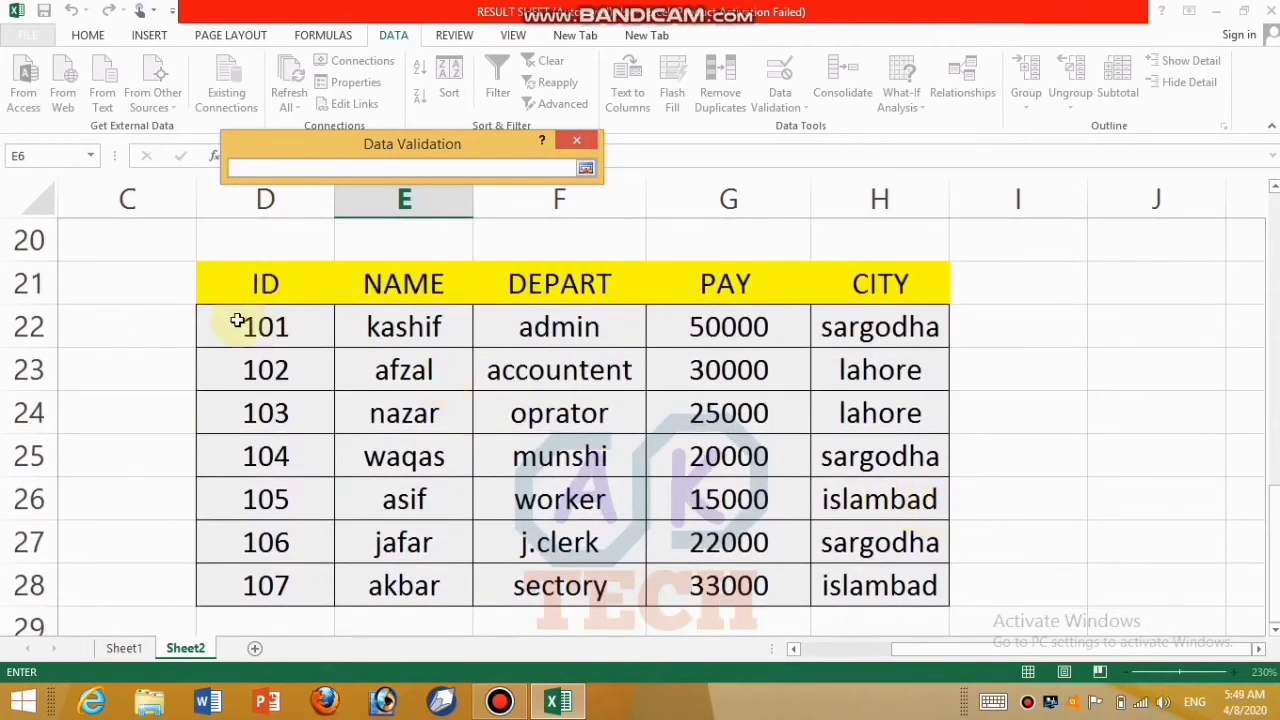
{"action": "left_click_drag", "start_coordinate": [237, 320], "coordinate": [257, 594]}
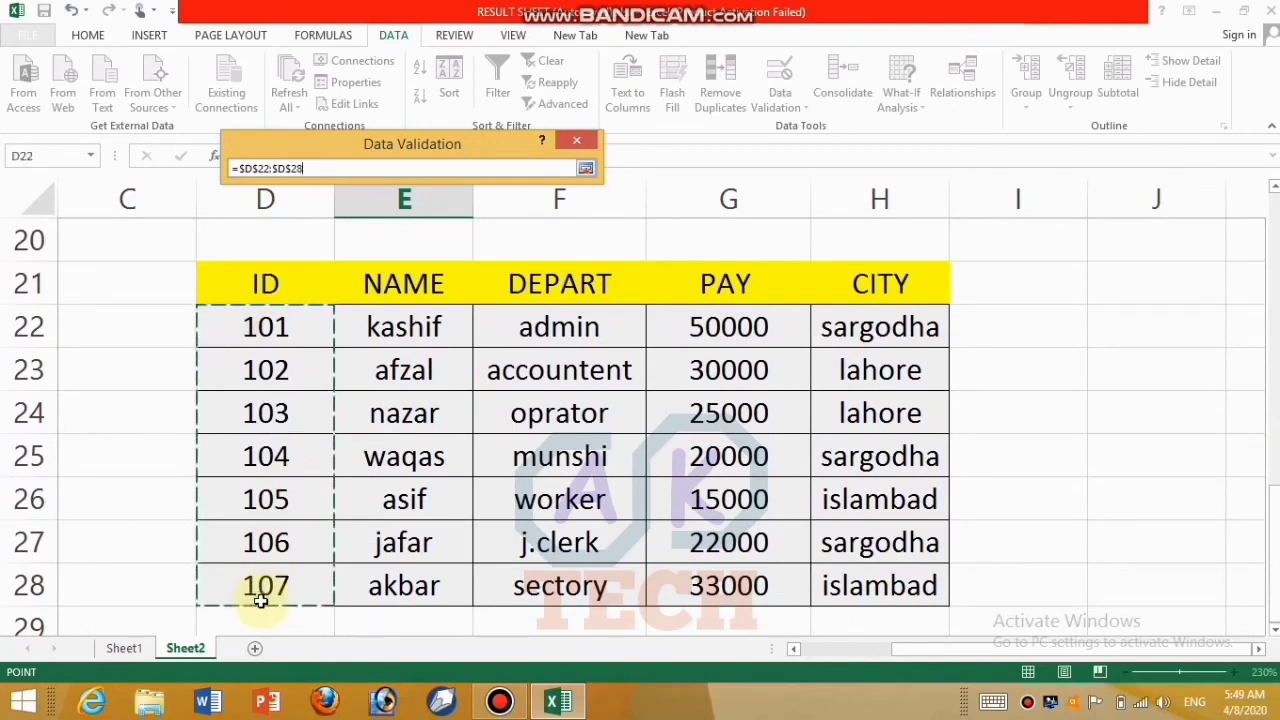
{"action": "left_click", "coordinate": [587, 168]}
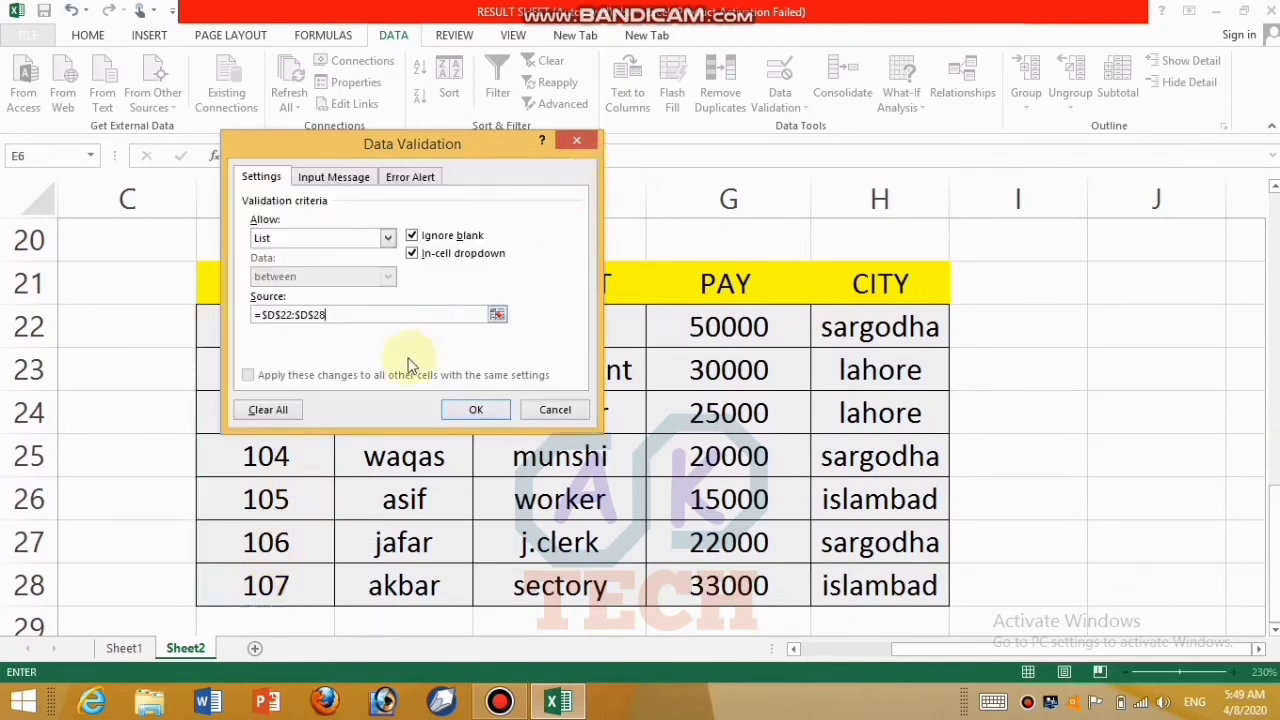
{"action": "left_click", "coordinate": [458, 410]}
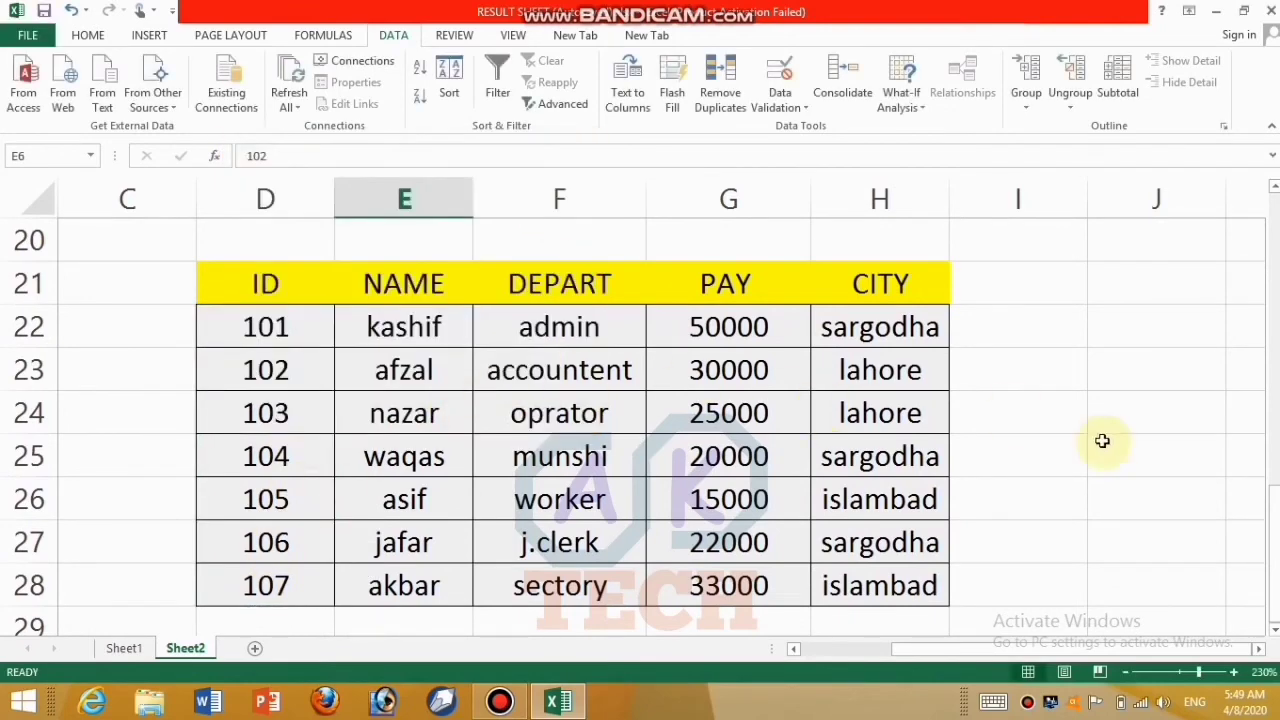
- Test the ID list in E6 by choosing 103, 105, 106 and 107 in turn
{"action": "left_click_drag", "start_coordinate": [1271, 543], "coordinate": [1272, 298]}
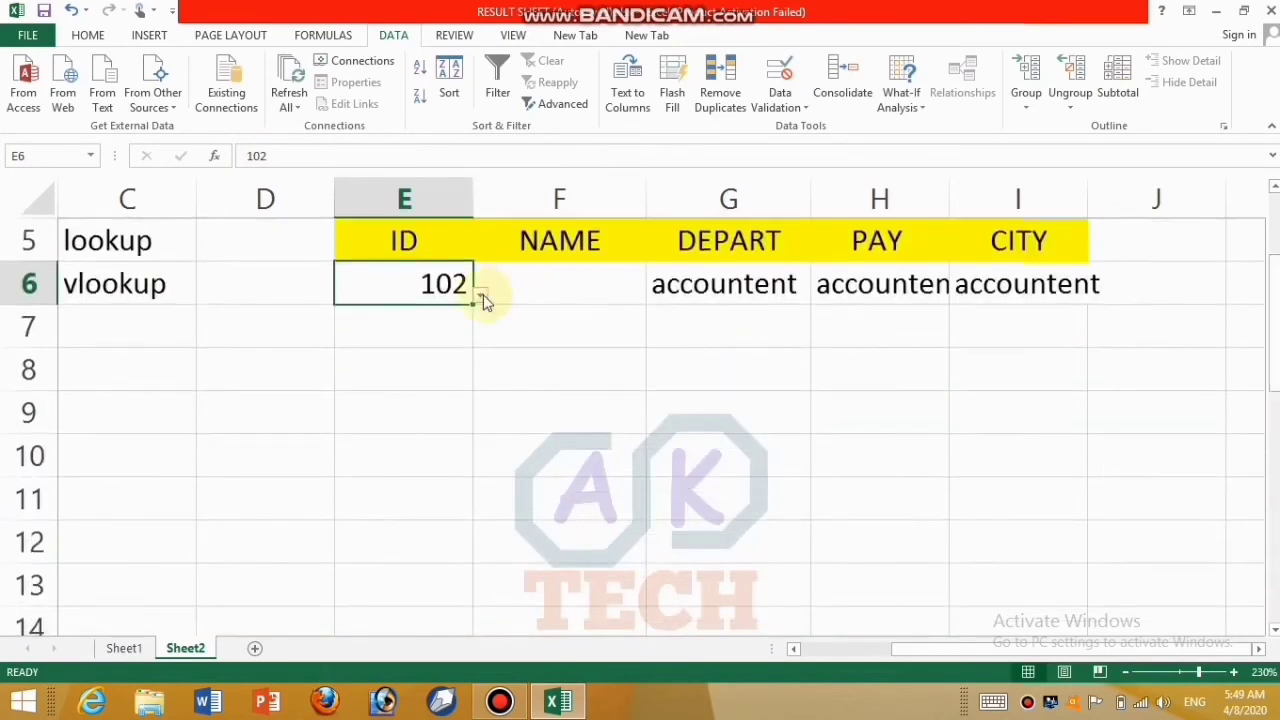
{"action": "left_click", "coordinate": [482, 297]}
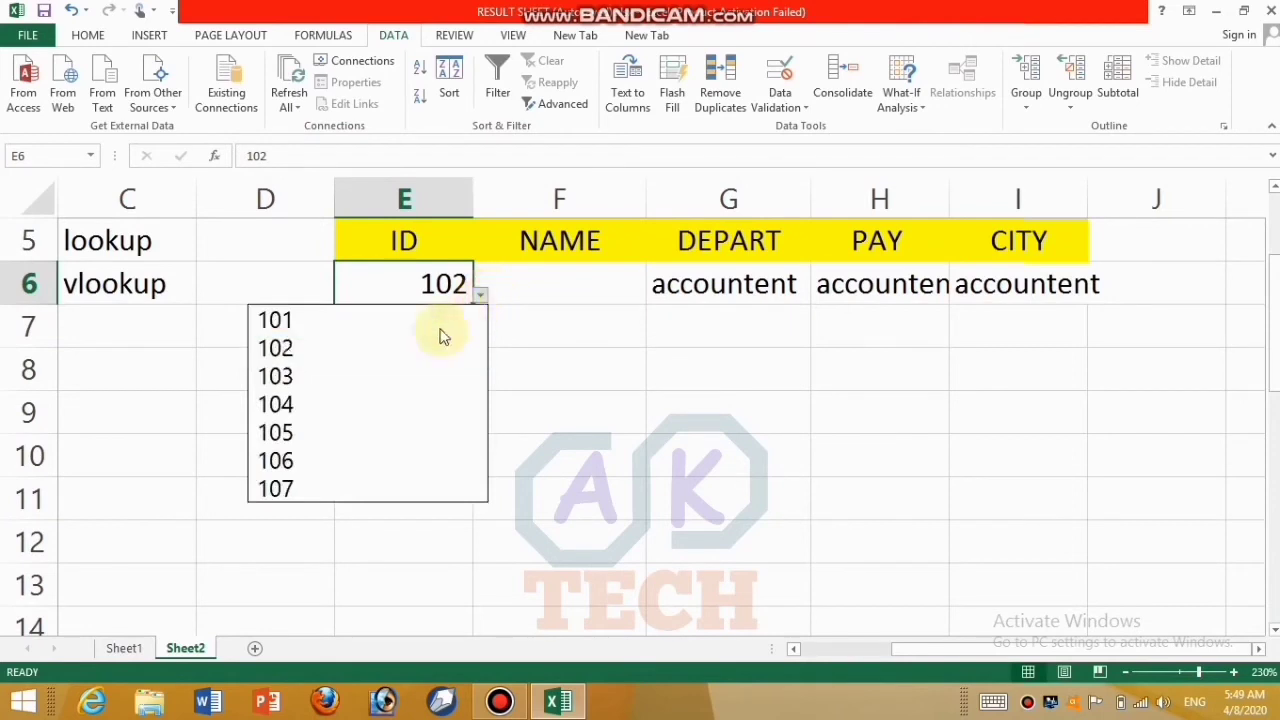
{"action": "left_click", "coordinate": [398, 369]}
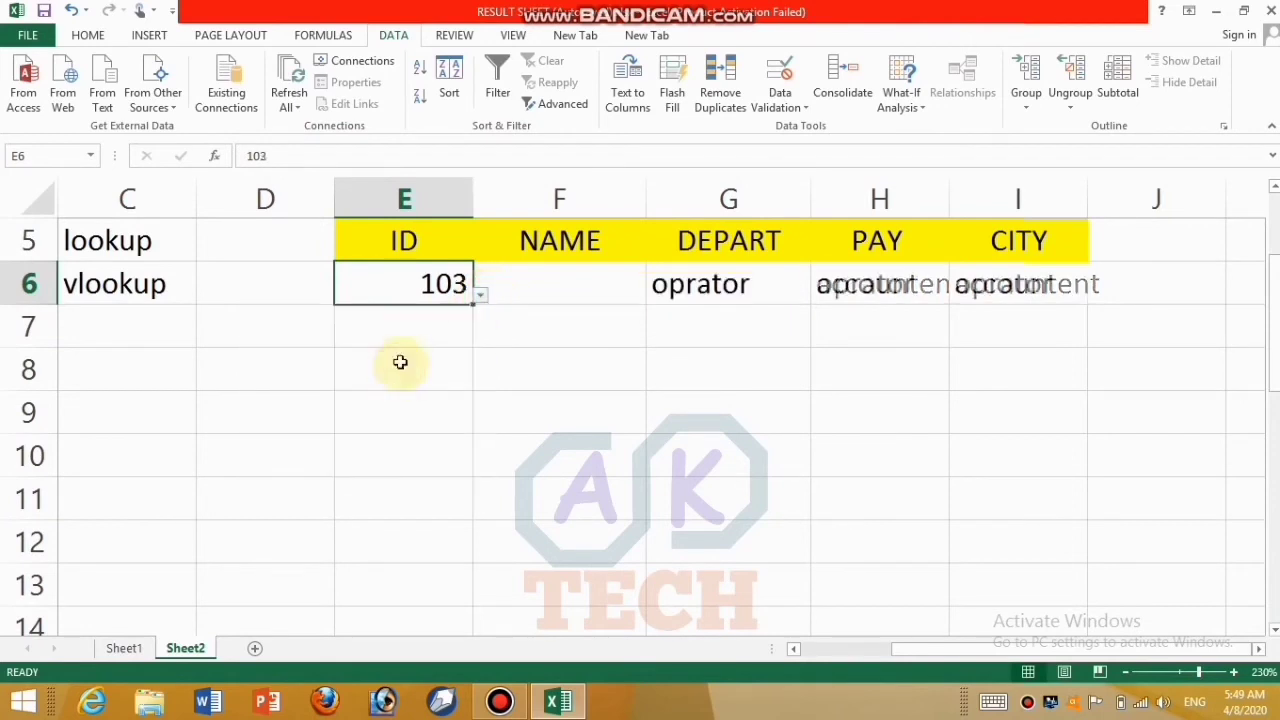
{"action": "left_click", "coordinate": [481, 295]}
{"action": "left_click", "coordinate": [371, 425]}
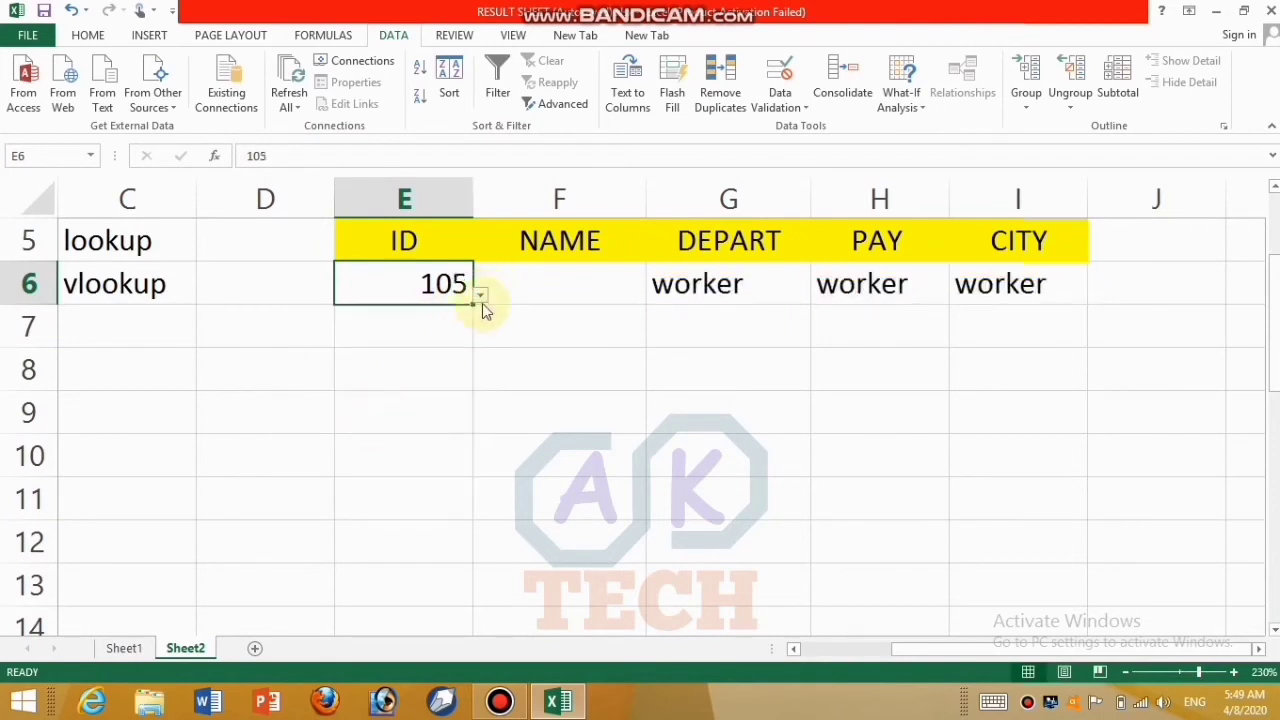
{"action": "left_click", "coordinate": [481, 295]}
{"action": "left_click", "coordinate": [366, 461]}
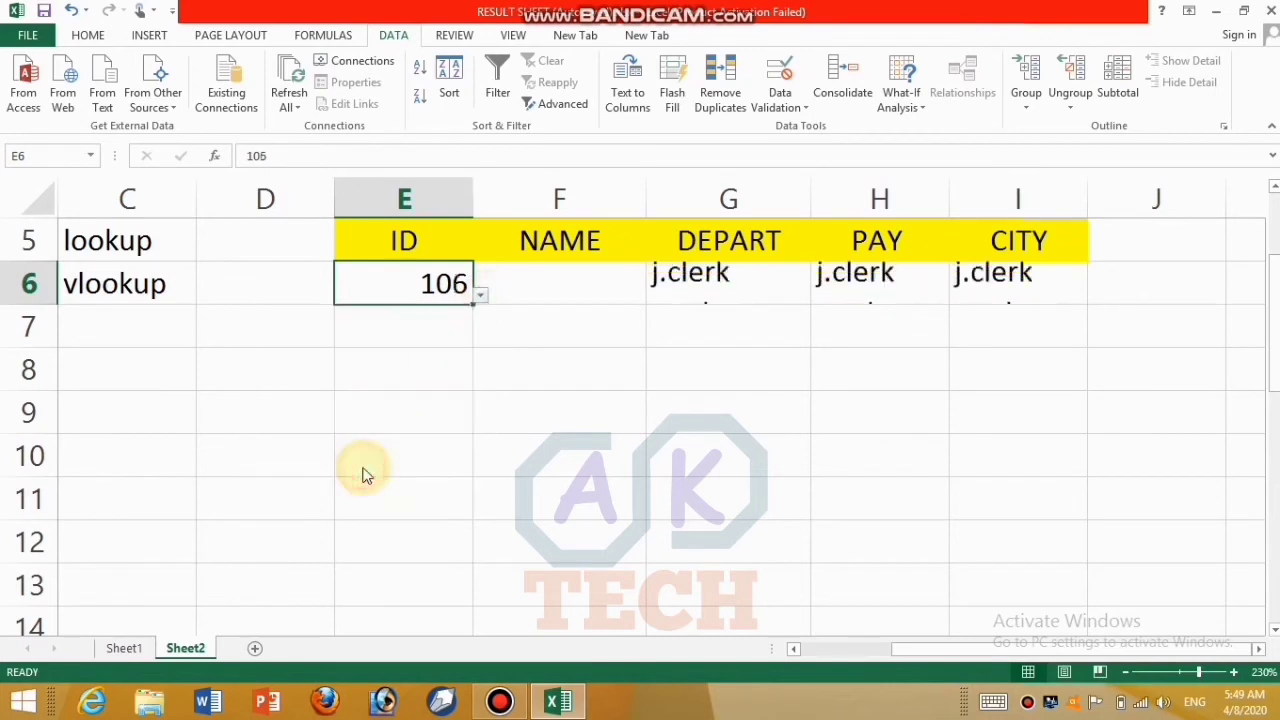
{"action": "left_click", "coordinate": [481, 295]}
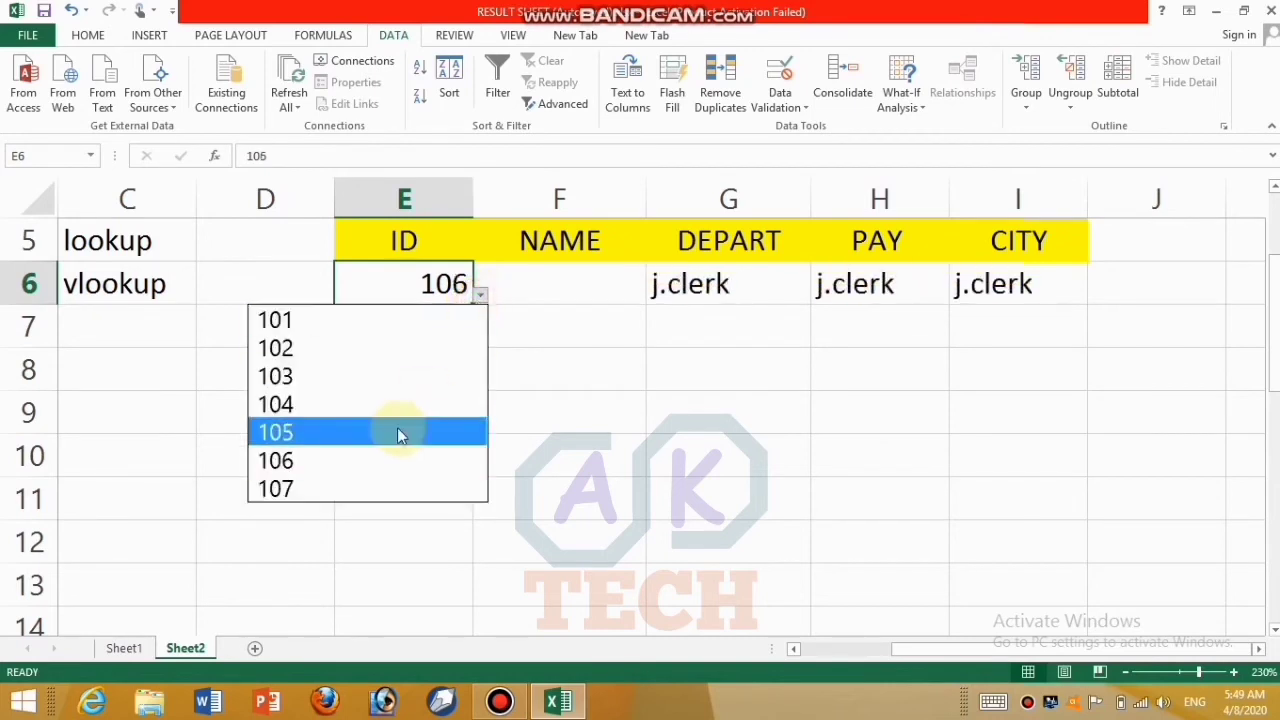
{"action": "left_click", "coordinate": [363, 492]}
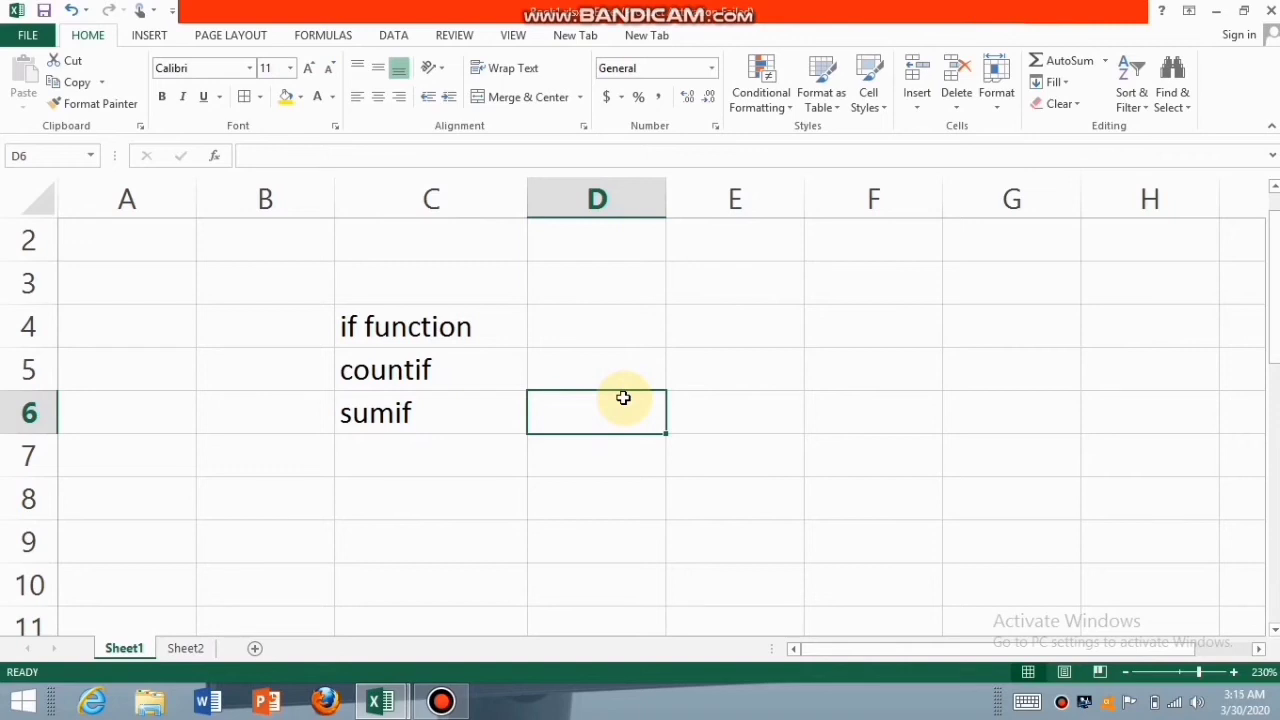
- Give cells D3:E6 on Sheet1 a yellow fill and borders around every cell
{"action": "left_click", "coordinate": [667, 291]}
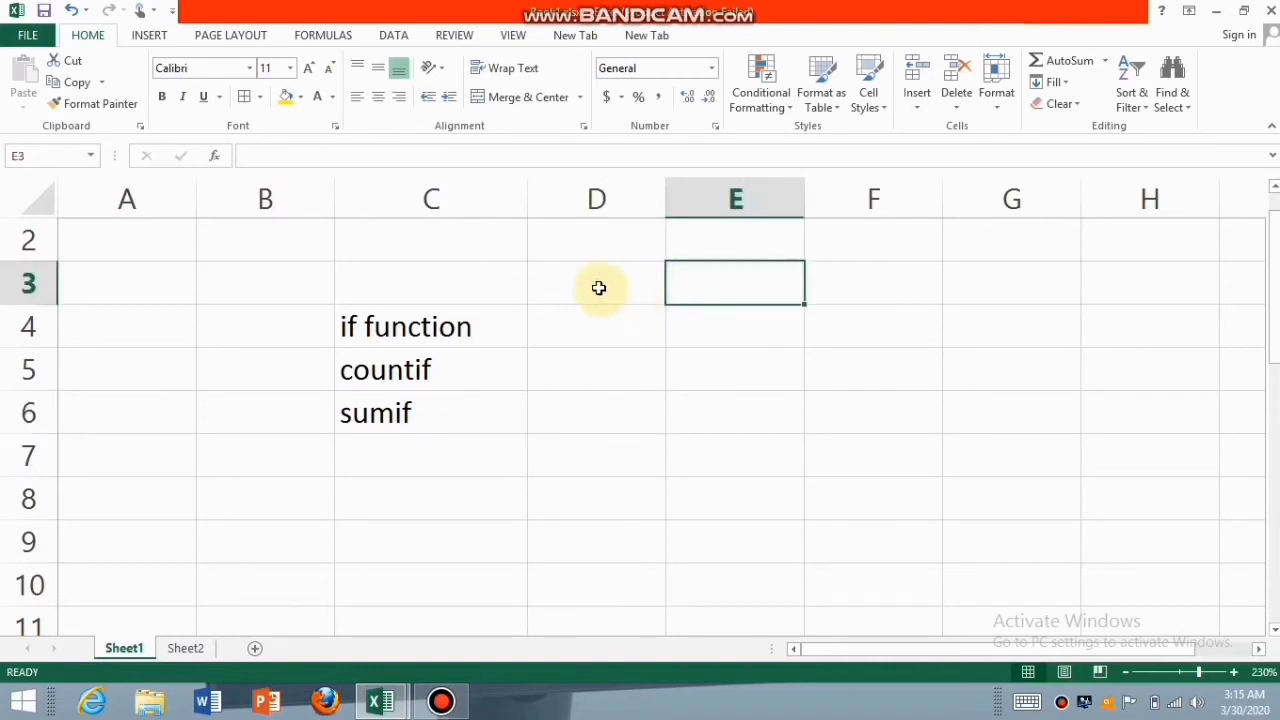
{"action": "left_click_drag", "start_coordinate": [596, 283], "coordinate": [743, 409]}
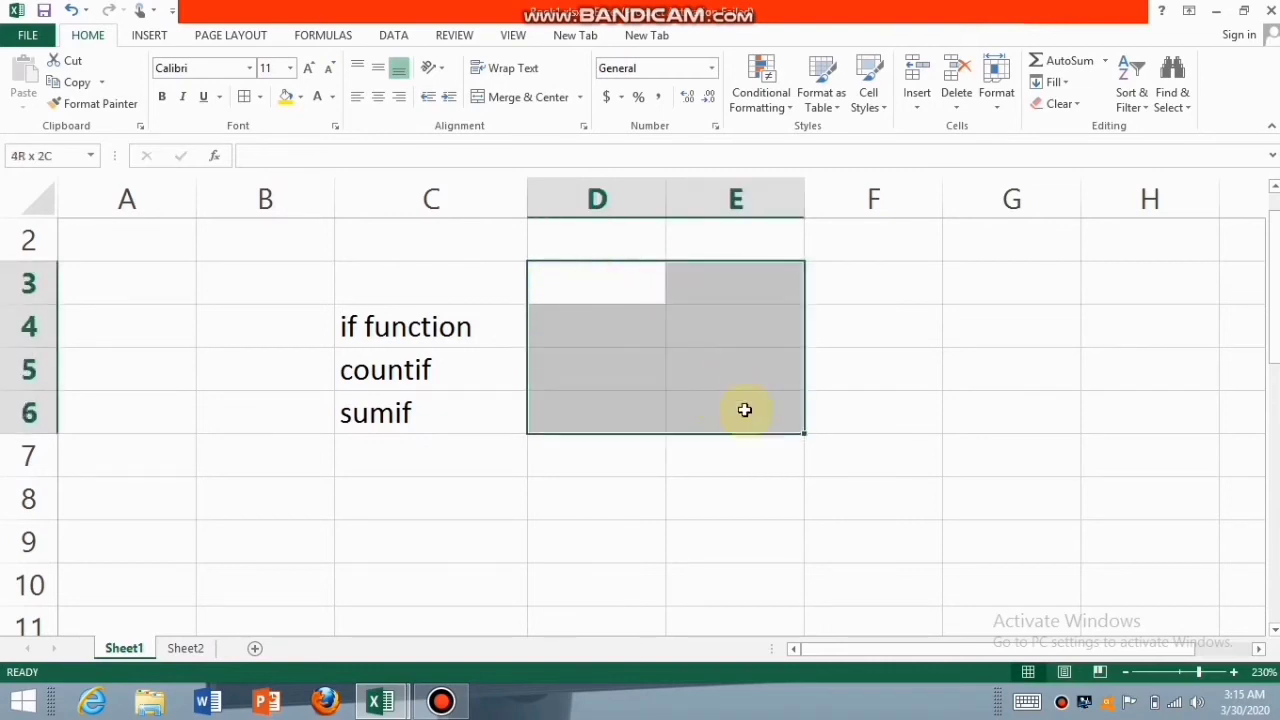
{"action": "left_click", "coordinate": [286, 96]}
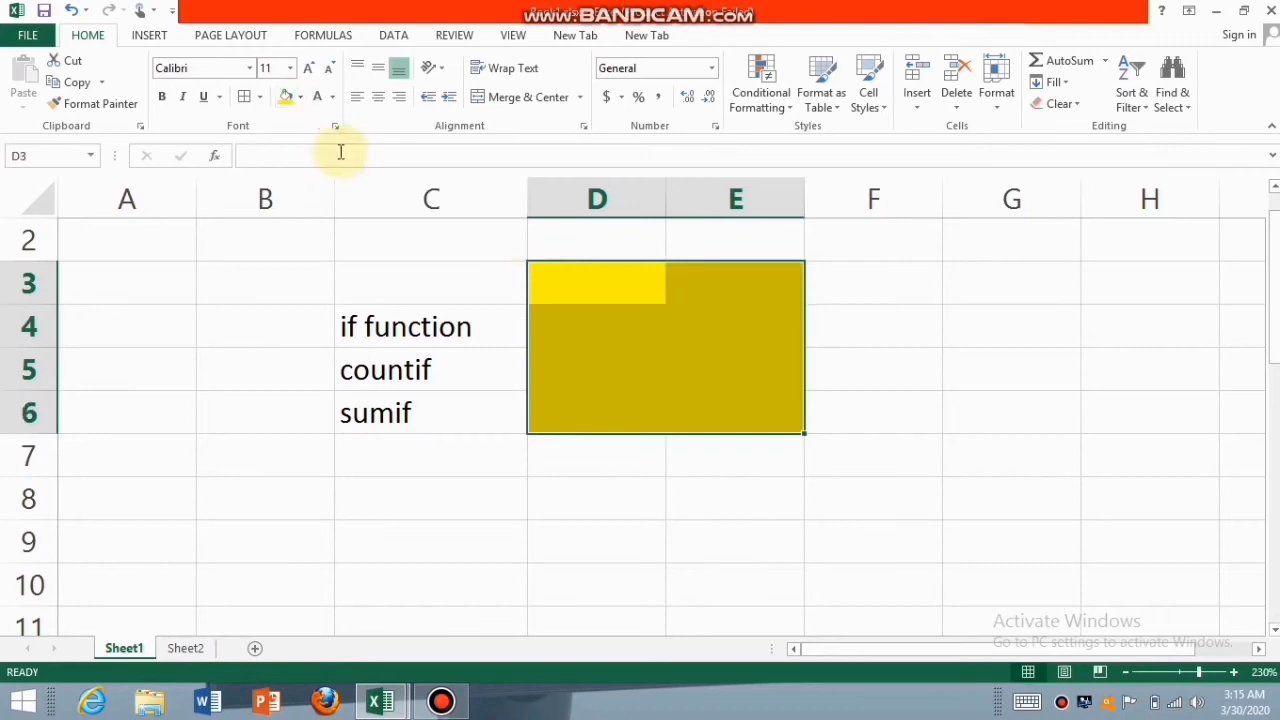
{"action": "left_click", "coordinate": [244, 96]}
{"action": "left_click", "coordinate": [638, 319]}
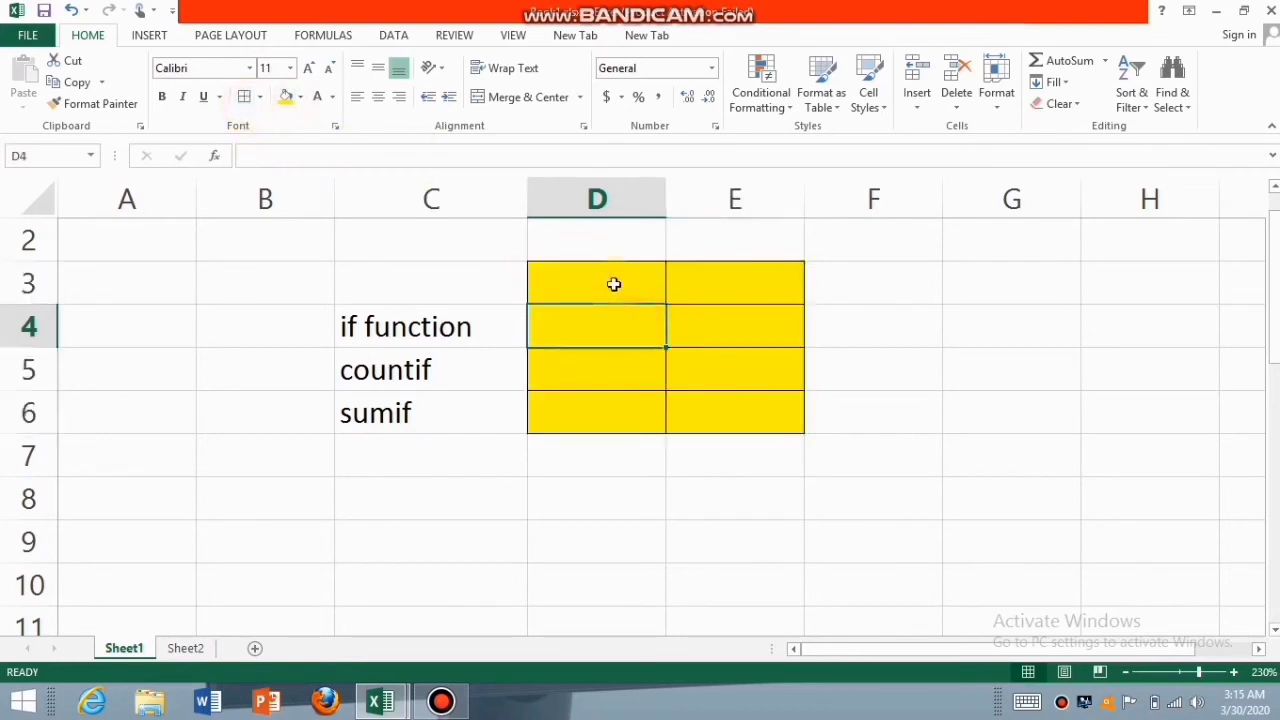
- Start an IF formula in D4 with the logical test E4="A"
{"action": "left_click", "coordinate": [614, 285]}
{"action": "left_click", "coordinate": [623, 333]}
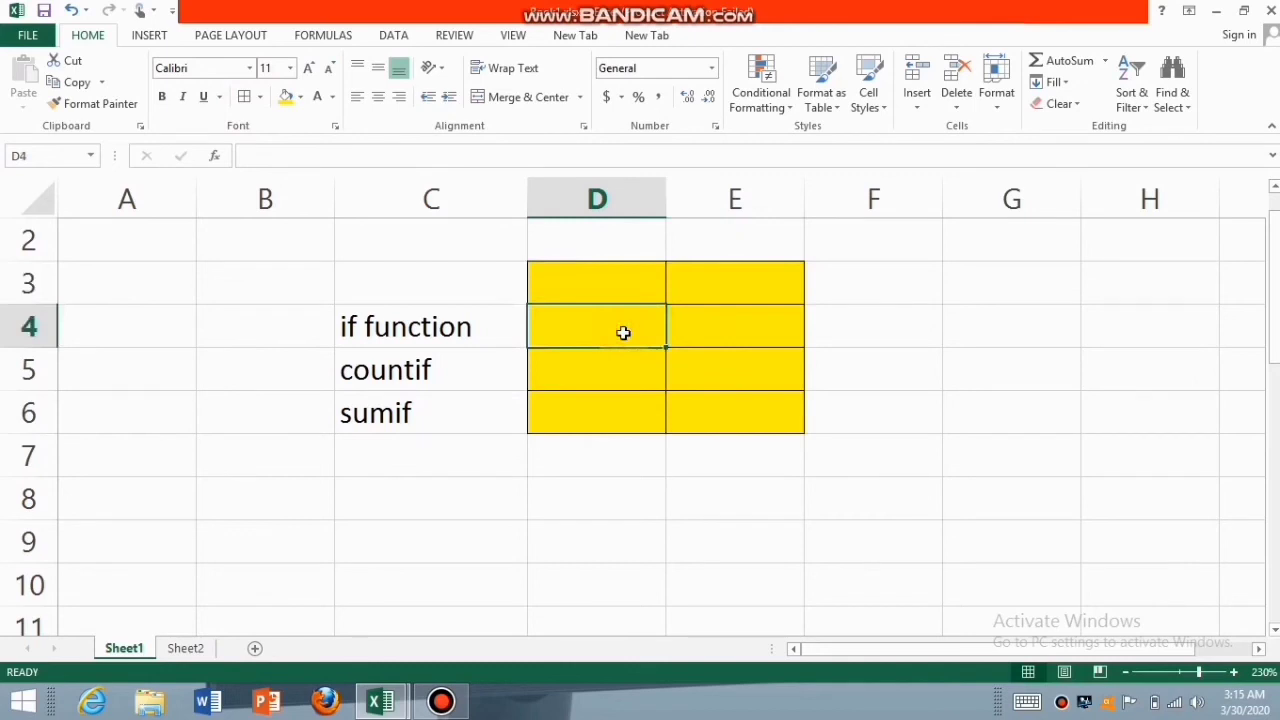
{"action": "type", "text": "="}
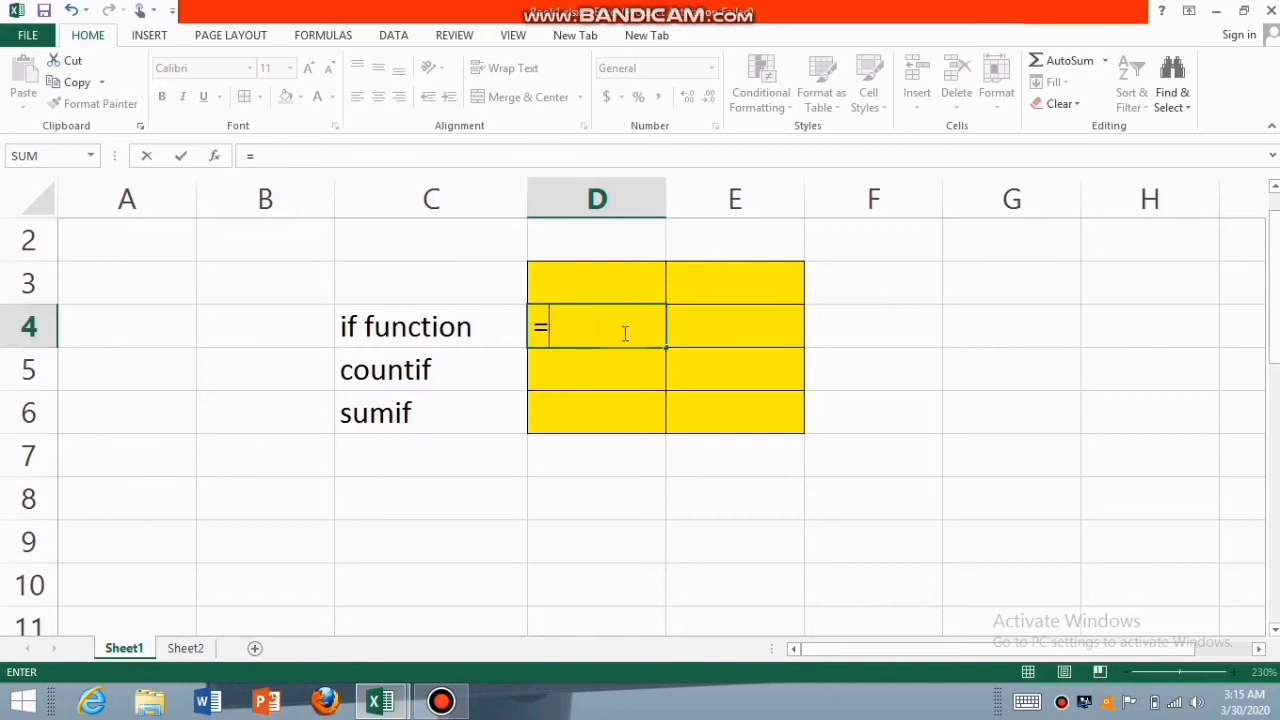
{"action": "type", "text": "if"}
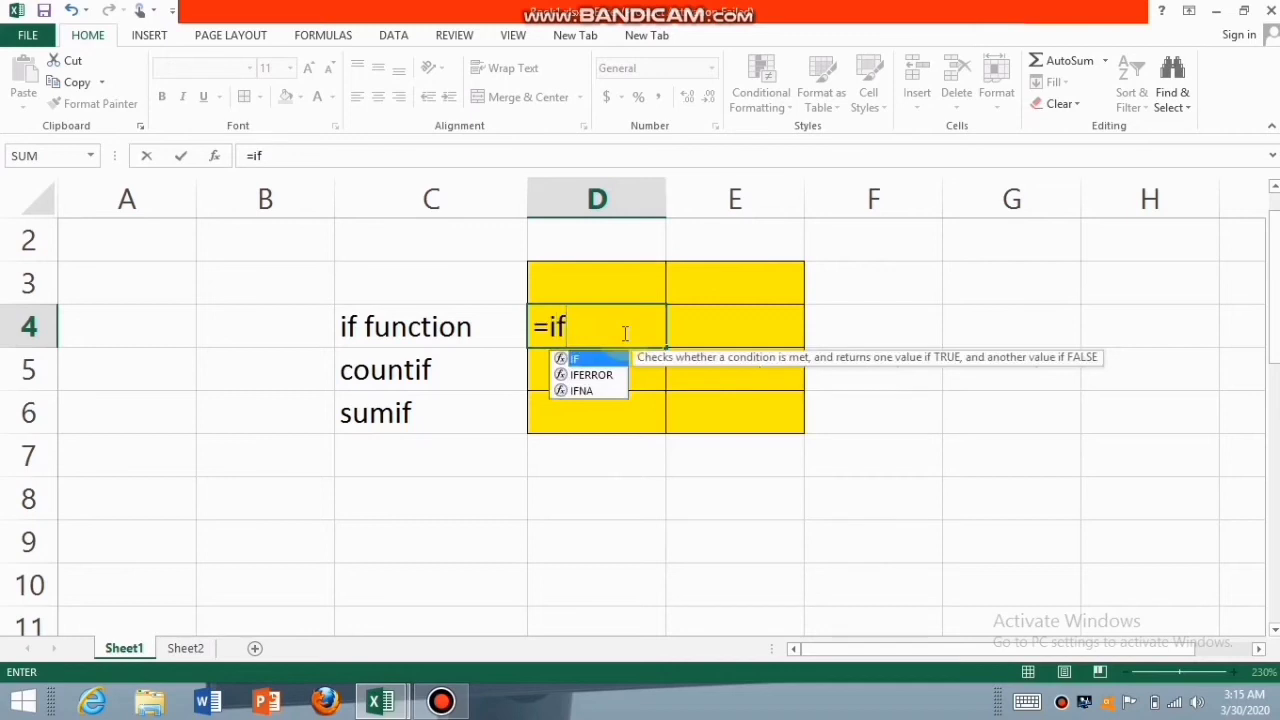
{"action": "type", "text": "("}
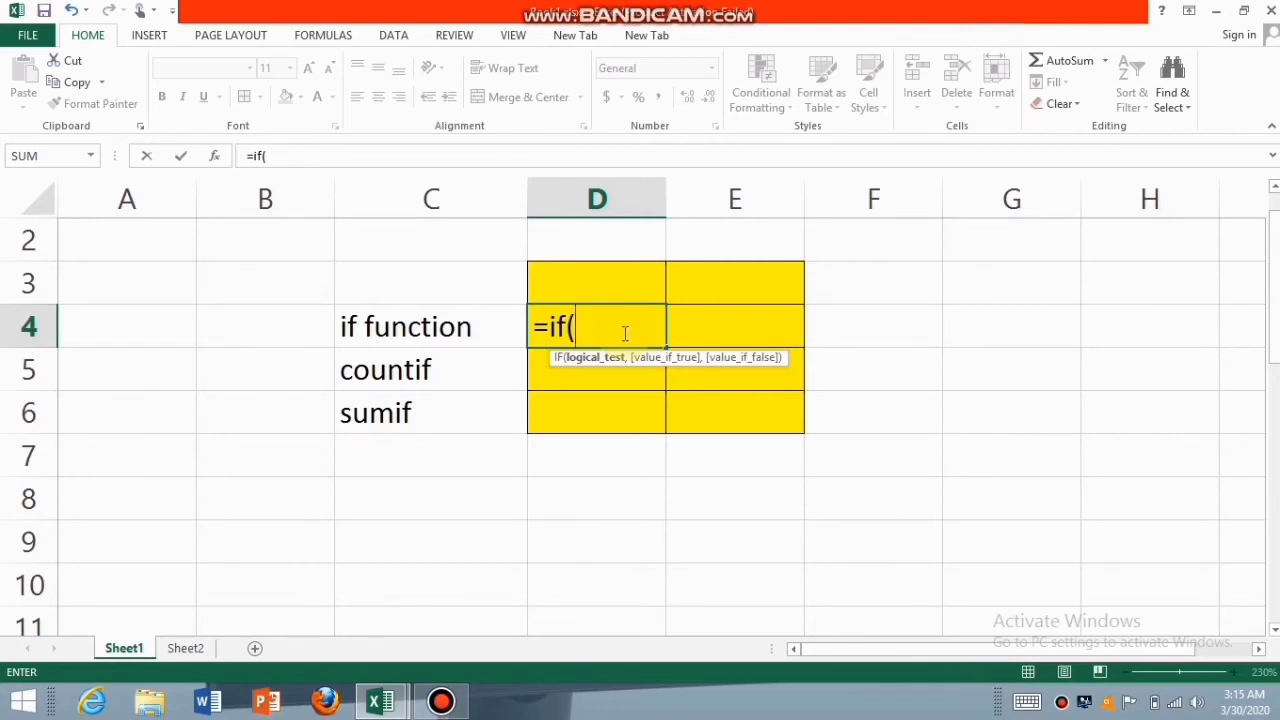
{"action": "left_click", "coordinate": [700, 331]}
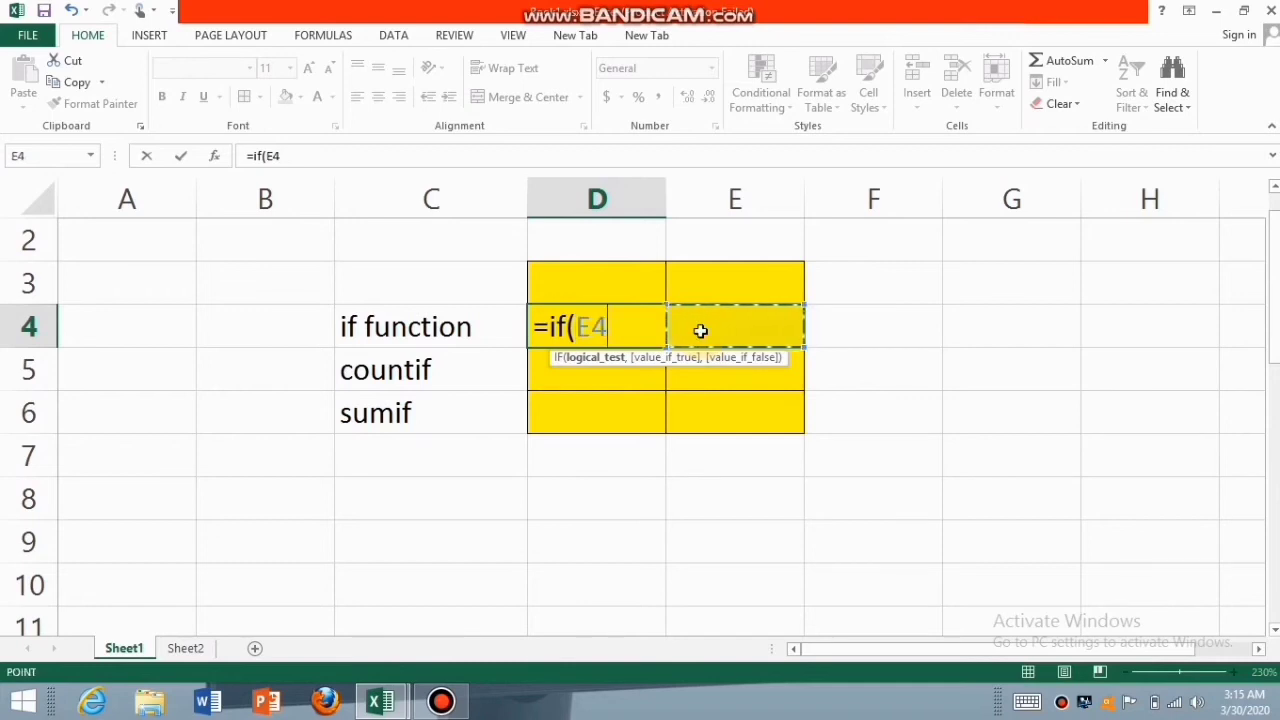
{"action": "type", "text": "=A\""}
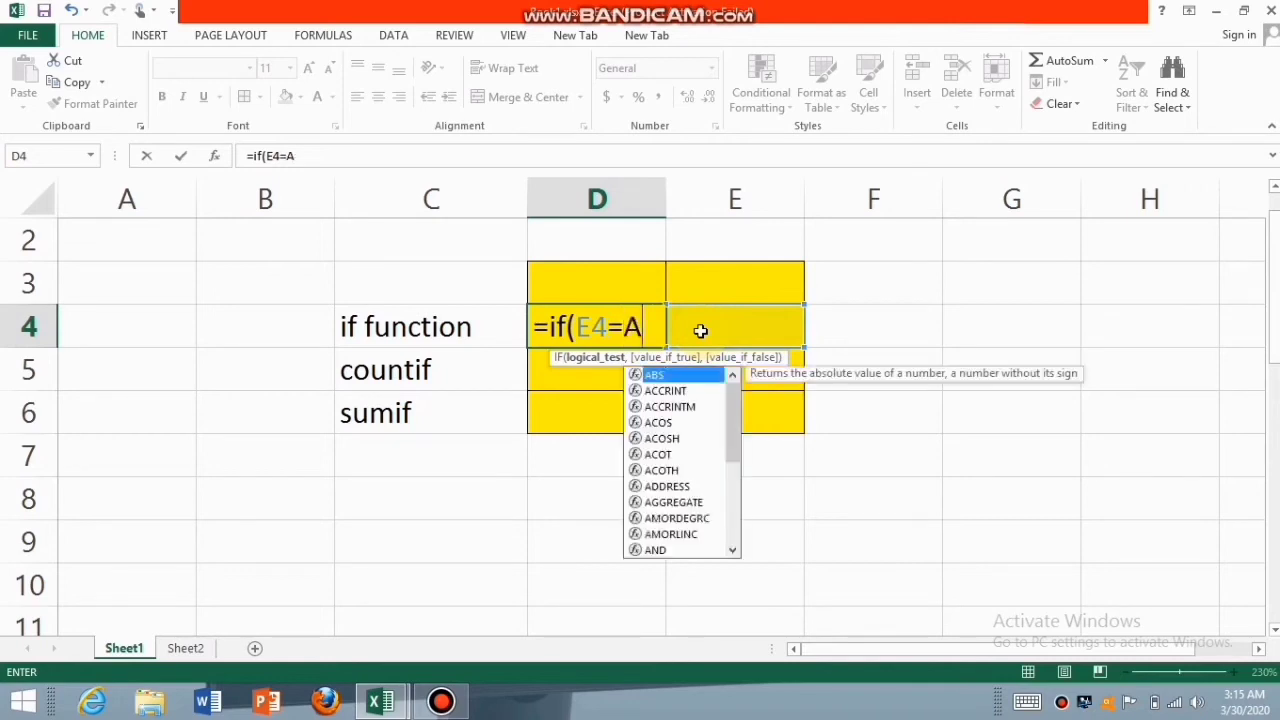
{"action": "left_click", "coordinate": [630, 333]}
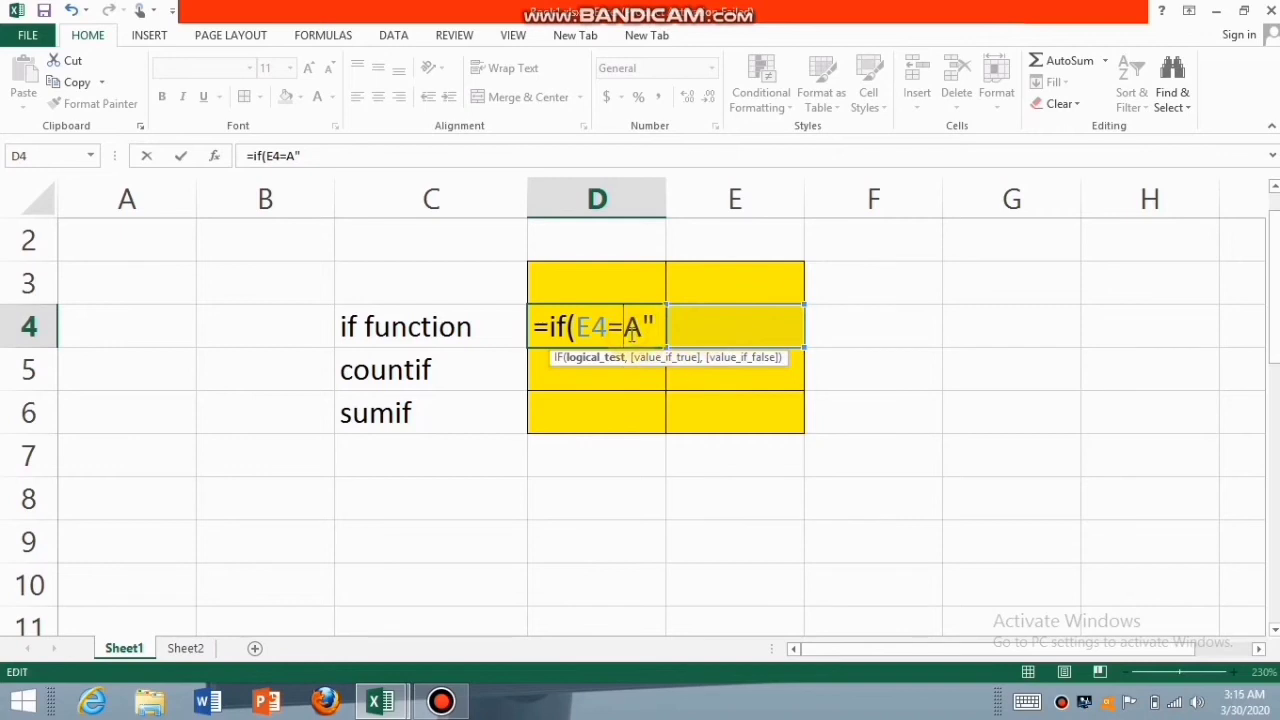
{"action": "type", "text": "\""}
{"action": "left_click", "coordinate": [676, 328]}
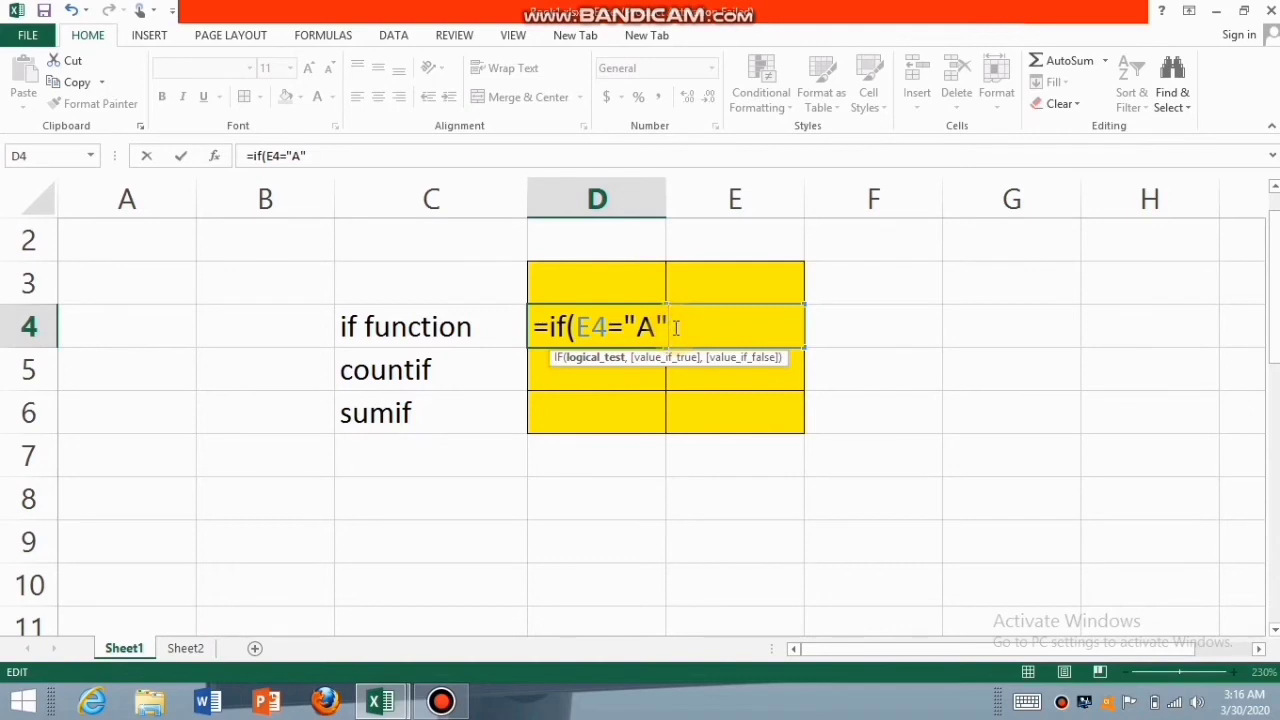
- Complete D4's IF formula with "Apple" as the value if true, giving no value if false, and enter it
{"action": "type", "text": ","}
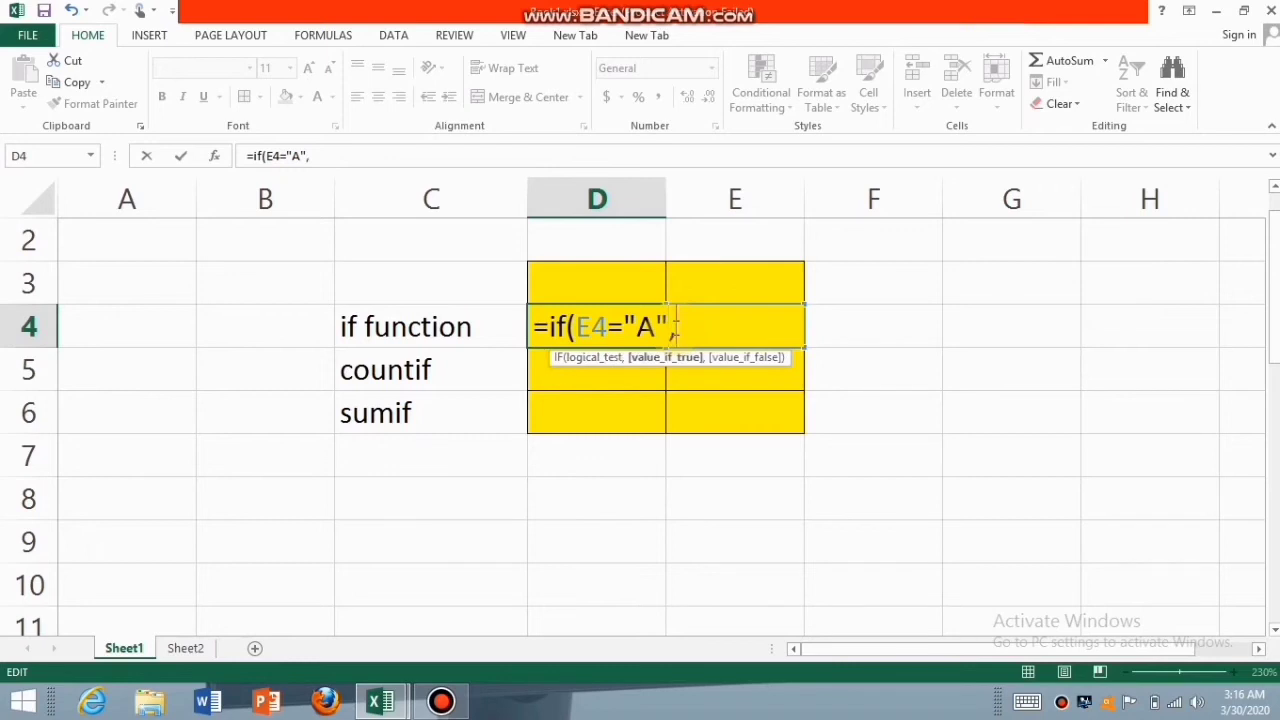
{"action": "type", "text": "\"a"}
{"action": "key", "text": "BackSpace"}
{"action": "type", "text": "a"}
{"action": "key", "text": "BackSpace"}
{"action": "type", "text": "Apple\""}
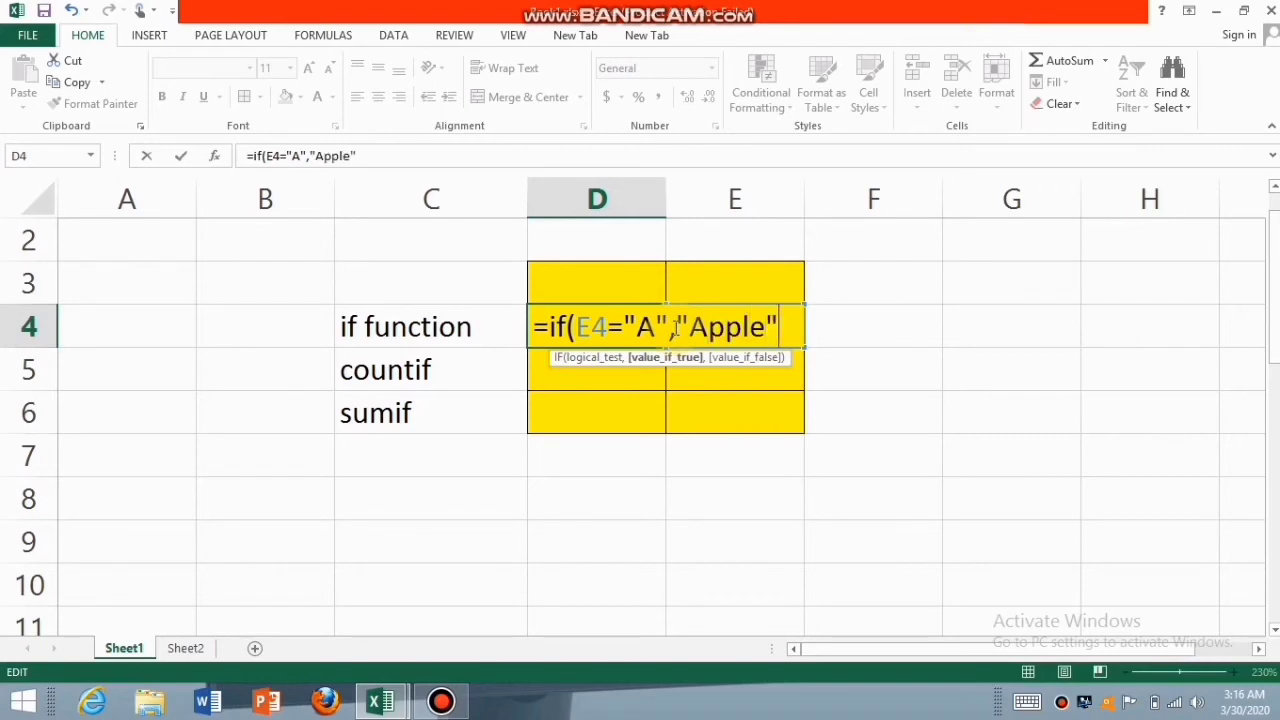
{"action": "type", "text": ")"}
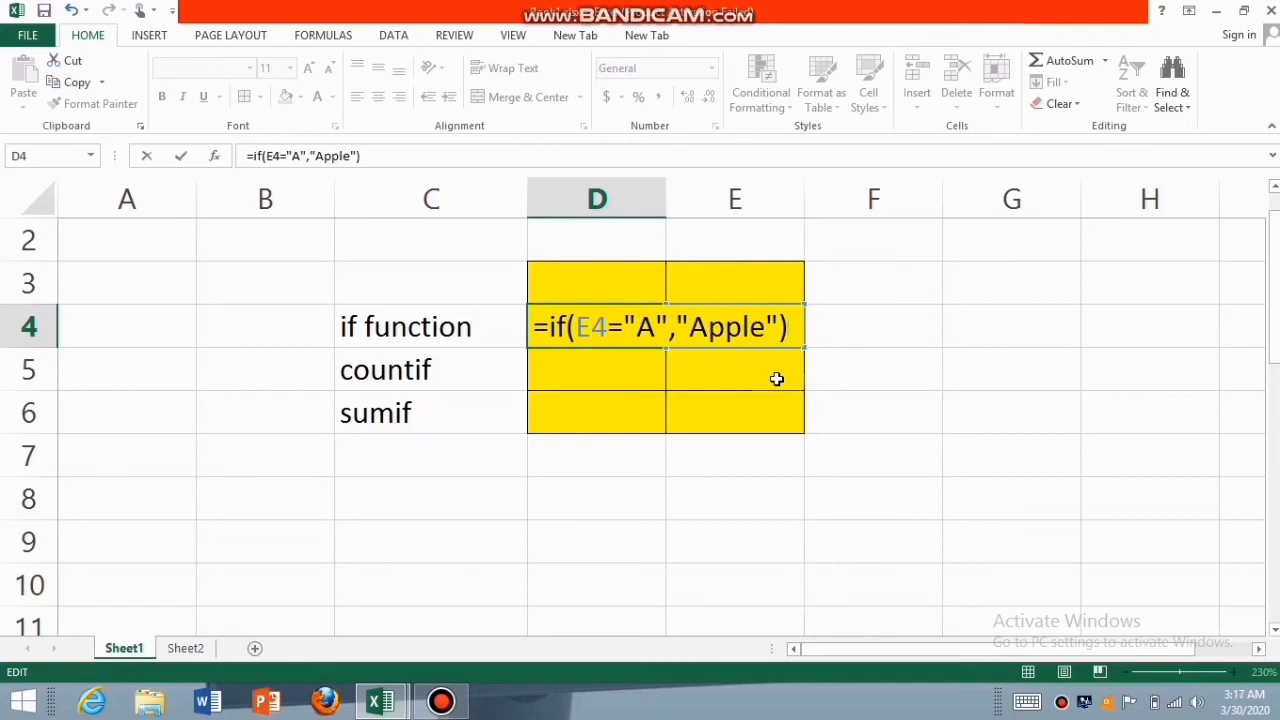
{"action": "key", "text": "Return"}
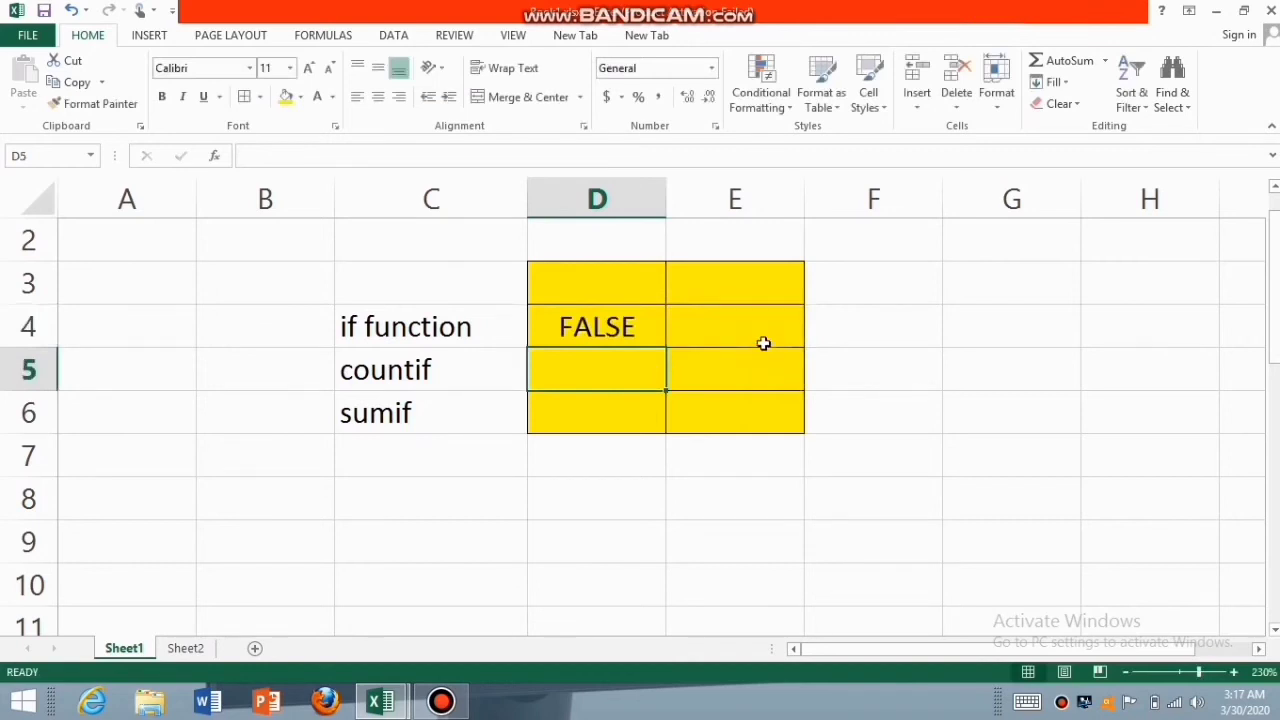
- Test the IF formula by entering a, b and a again in E4
{"action": "left_click", "coordinate": [762, 341]}
{"action": "type", "text": "a"}
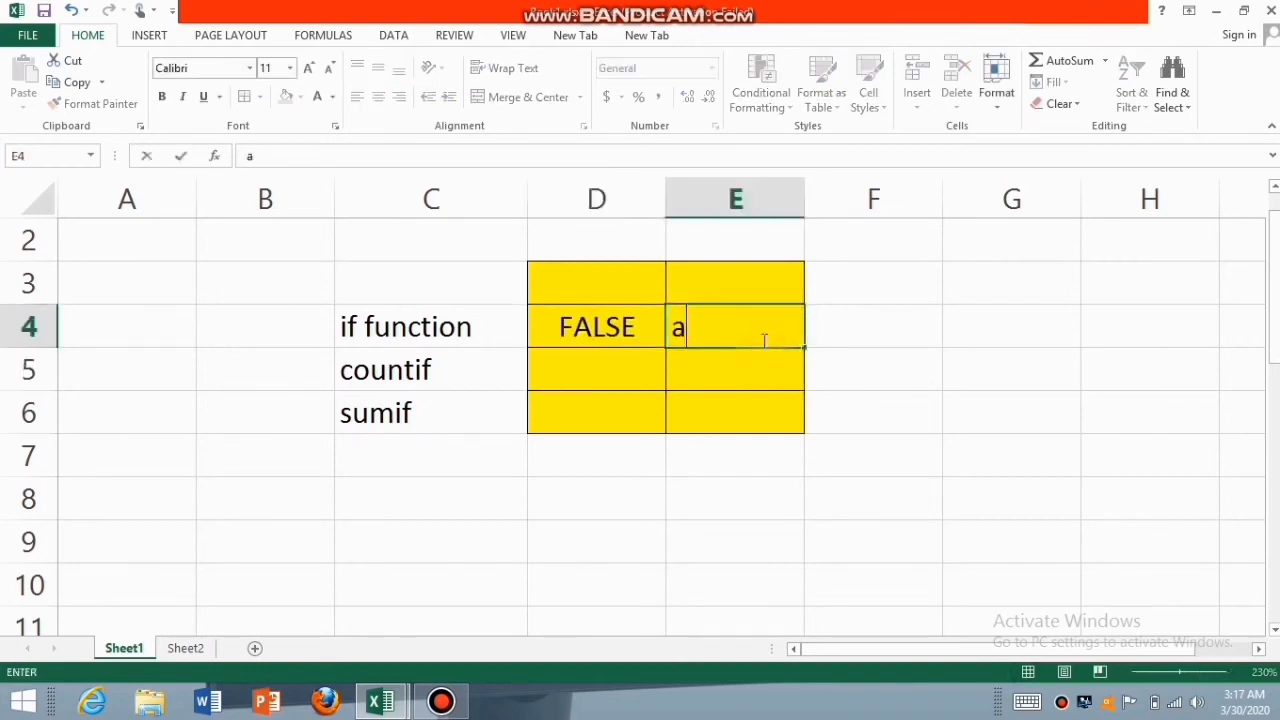
{"action": "key", "text": "Return"}
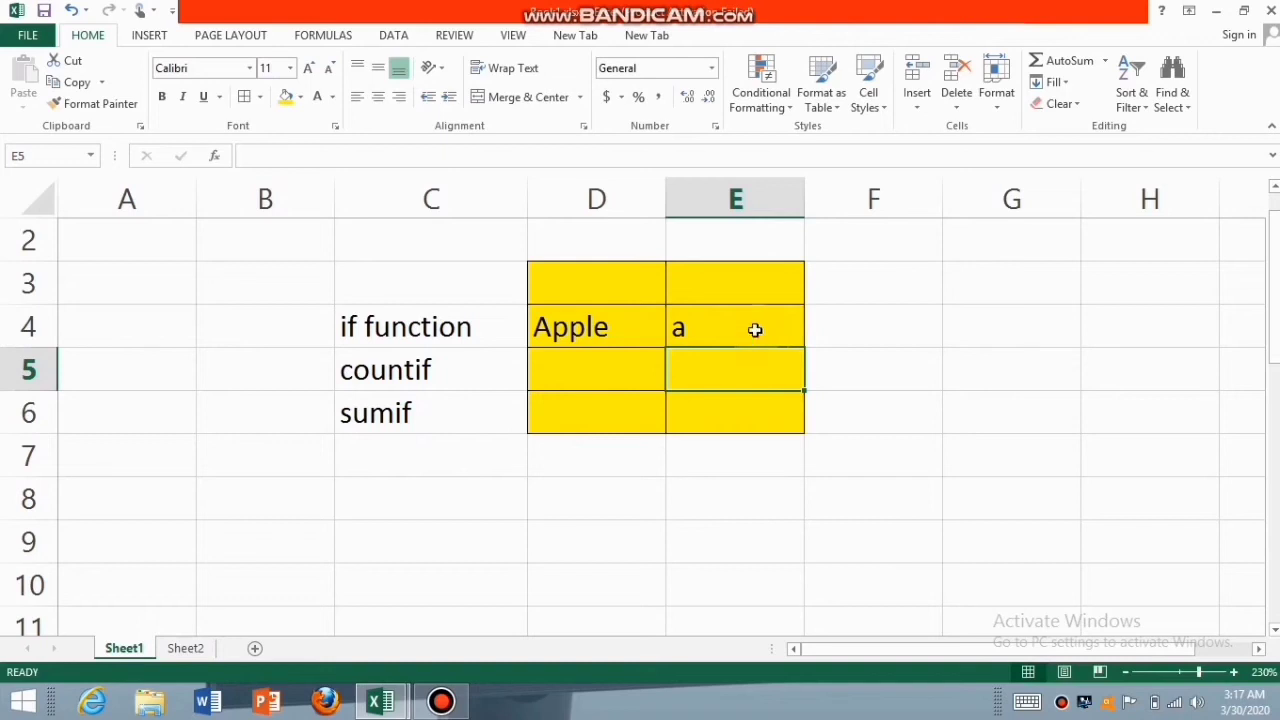
{"action": "left_click", "coordinate": [749, 322]}
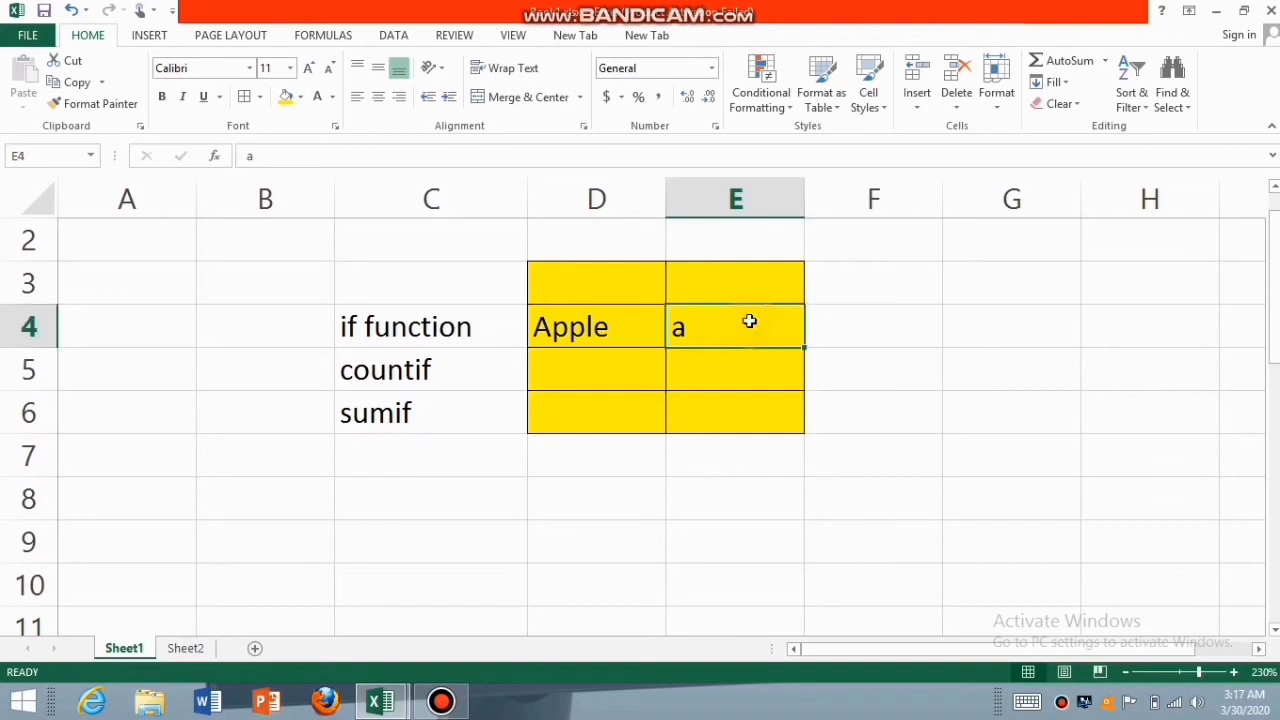
{"action": "type", "text": "b"}
{"action": "key", "text": "Return"}
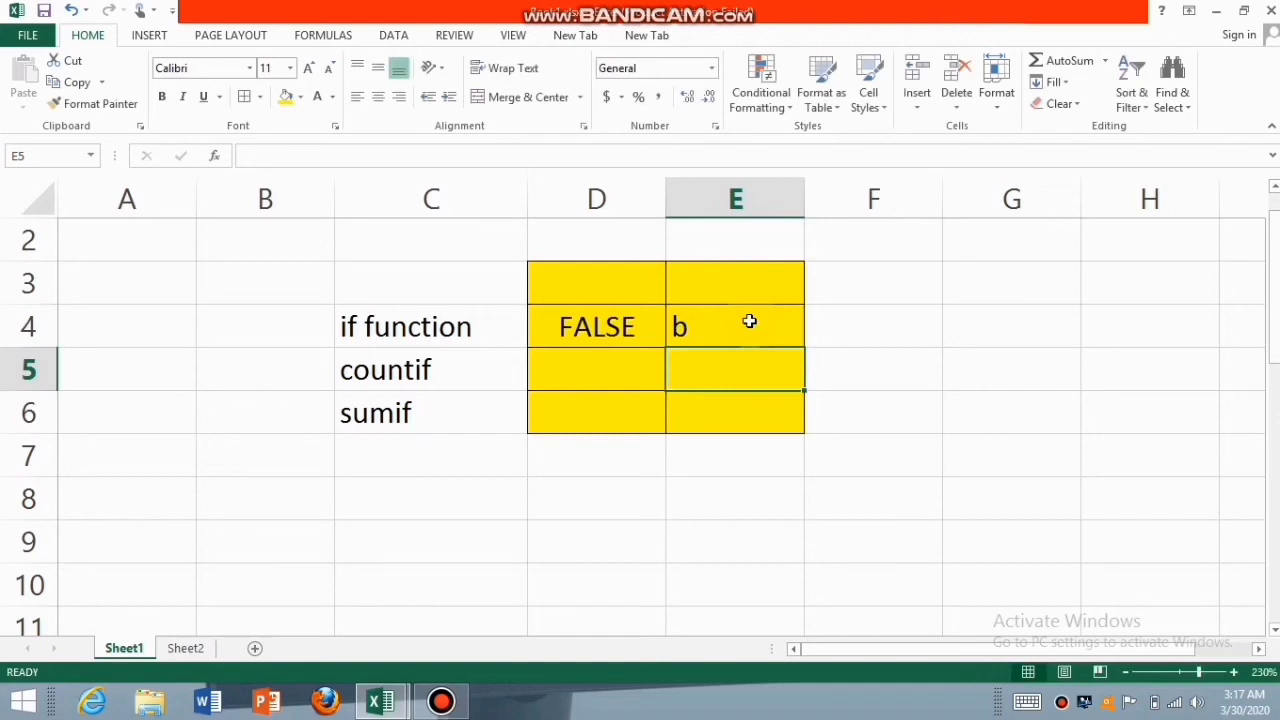
{"action": "left_click", "coordinate": [741, 320]}
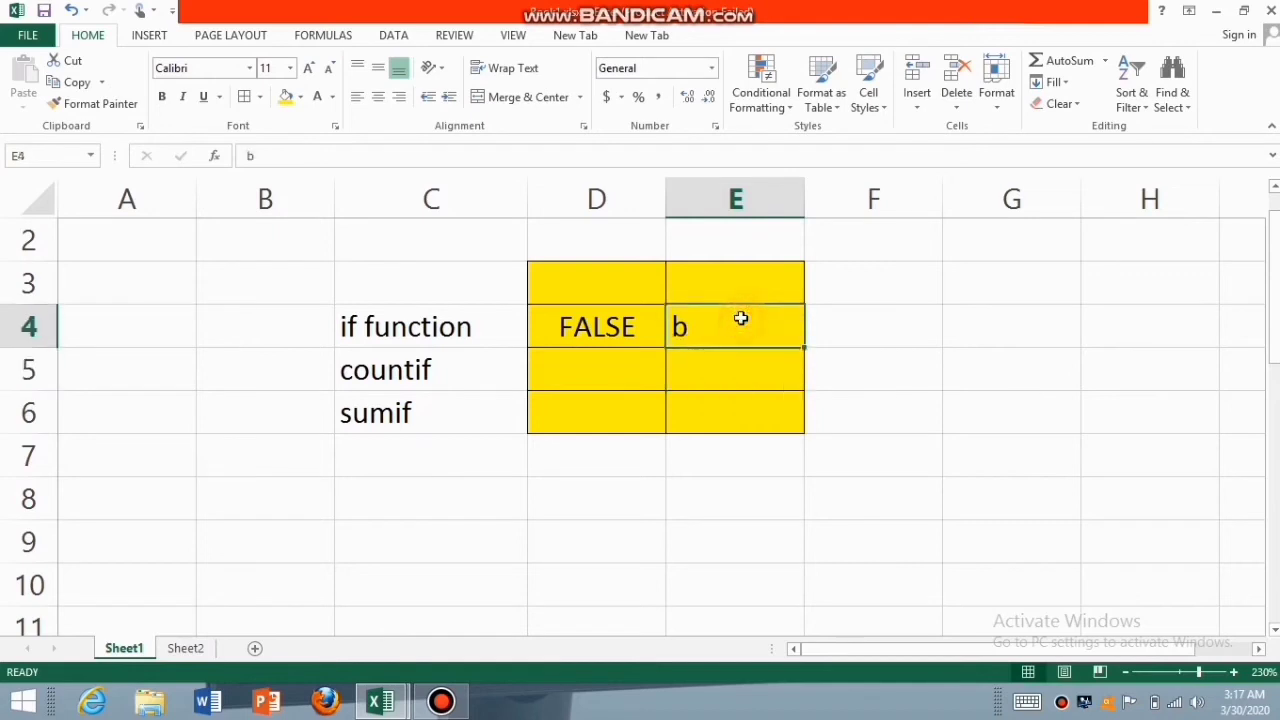
{"action": "type", "text": "a"}
{"action": "key", "text": "Return"}
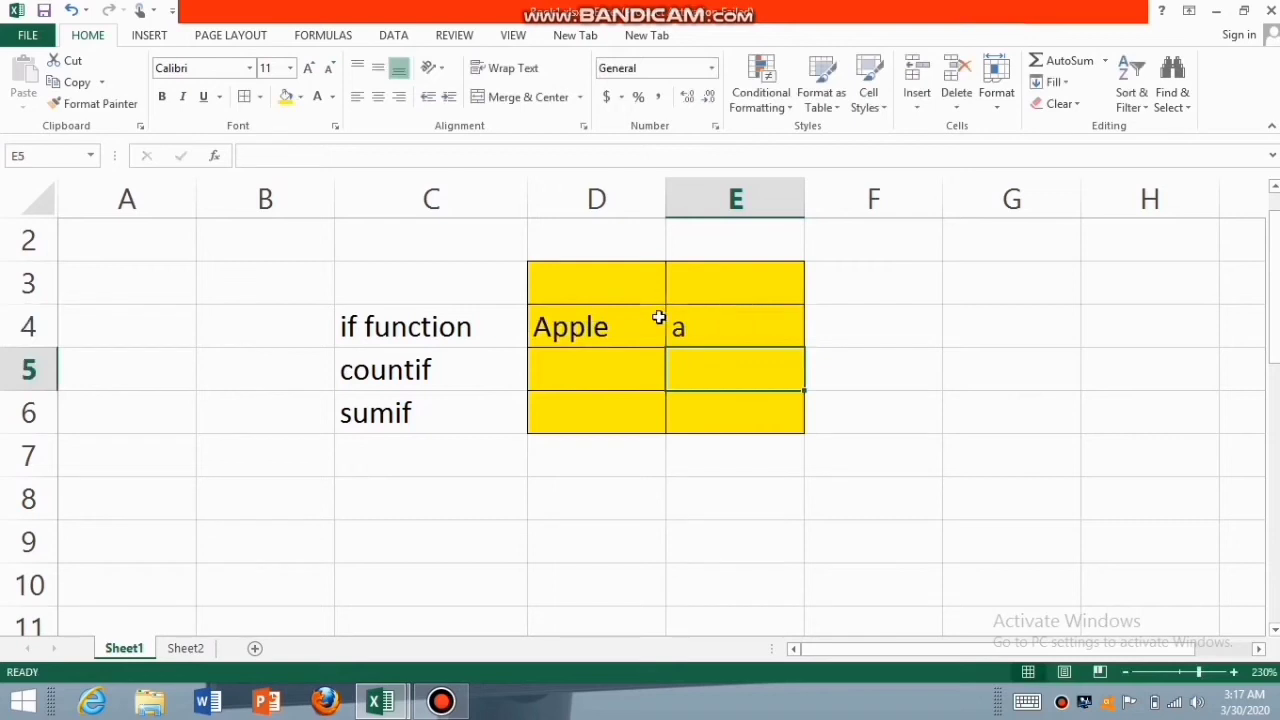
- Extend D4's formula with a nested IF as the value if false, returning "cat" when e4="c"
{"action": "double_click", "coordinate": [622, 324]}
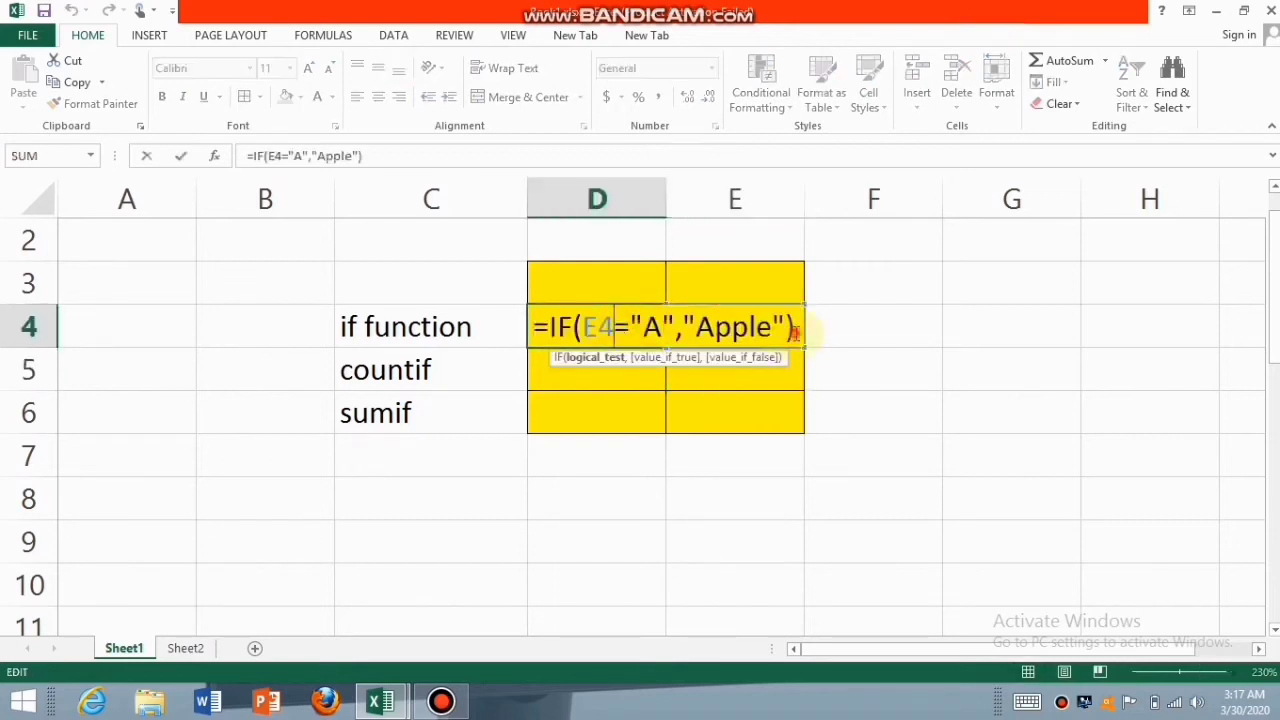
{"action": "key", "text": "BackSpace"}
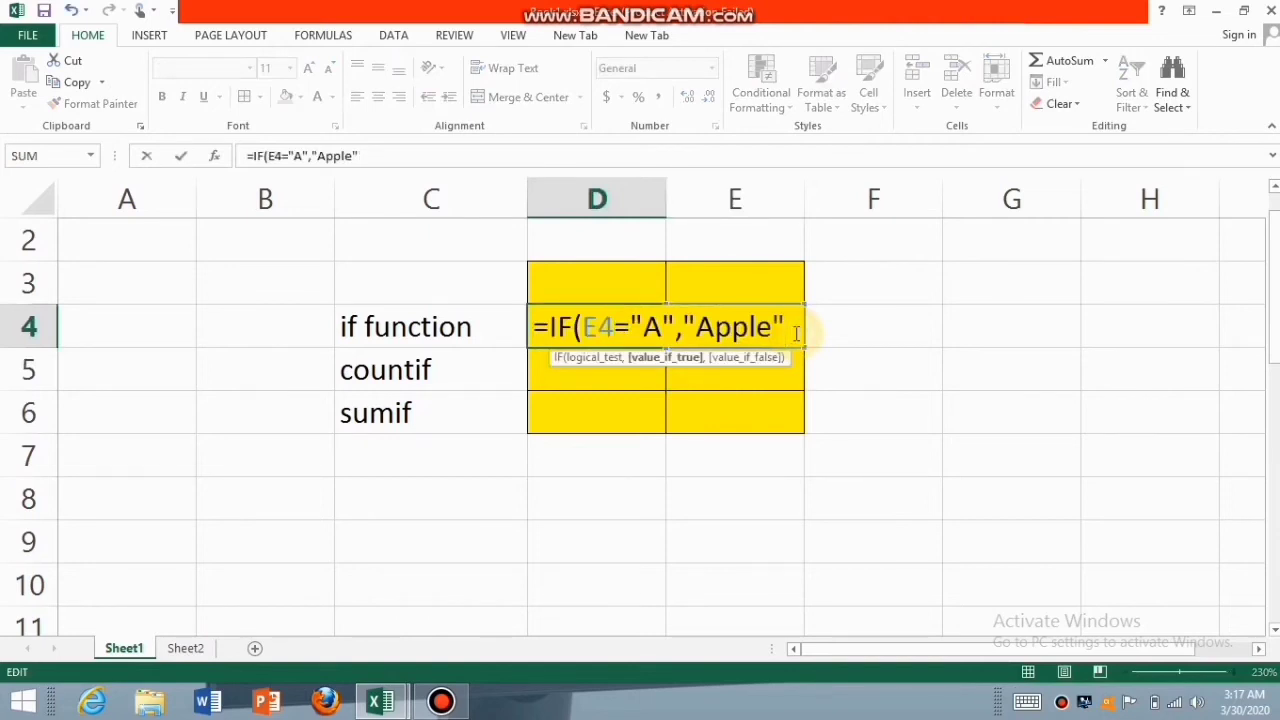
{"action": "type", "text": ","}
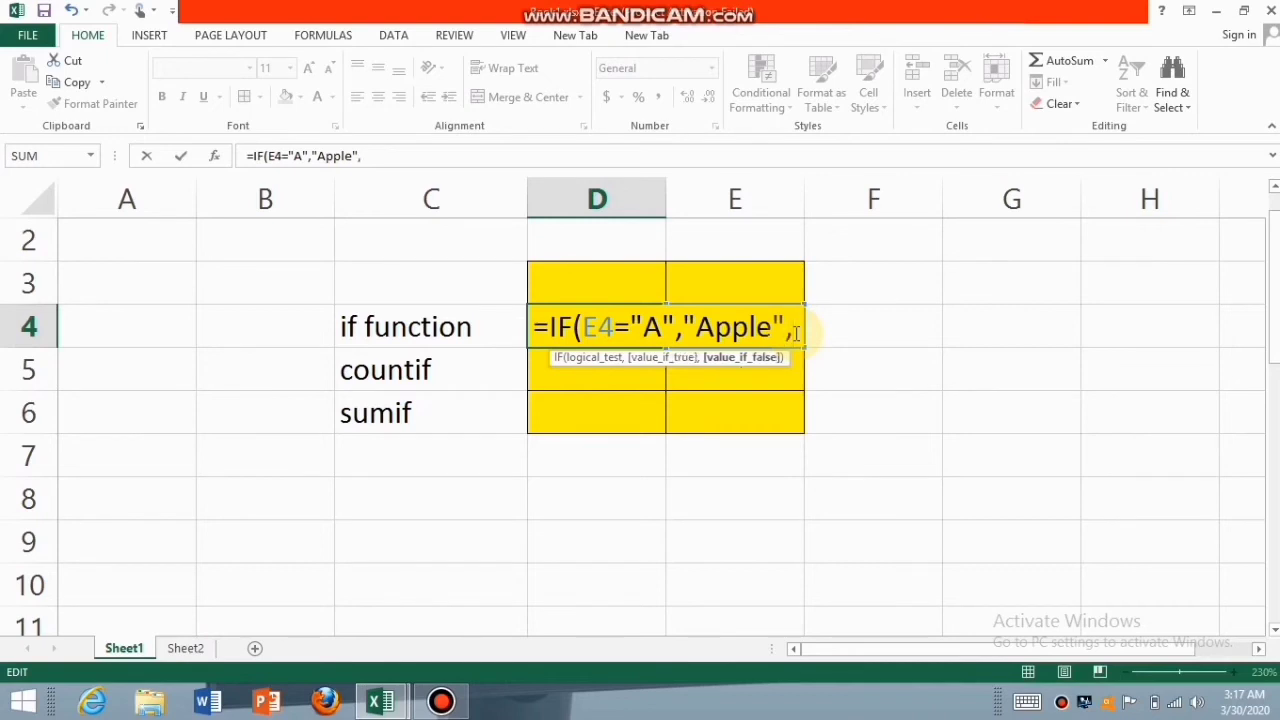
{"action": "type", "text": "if"}
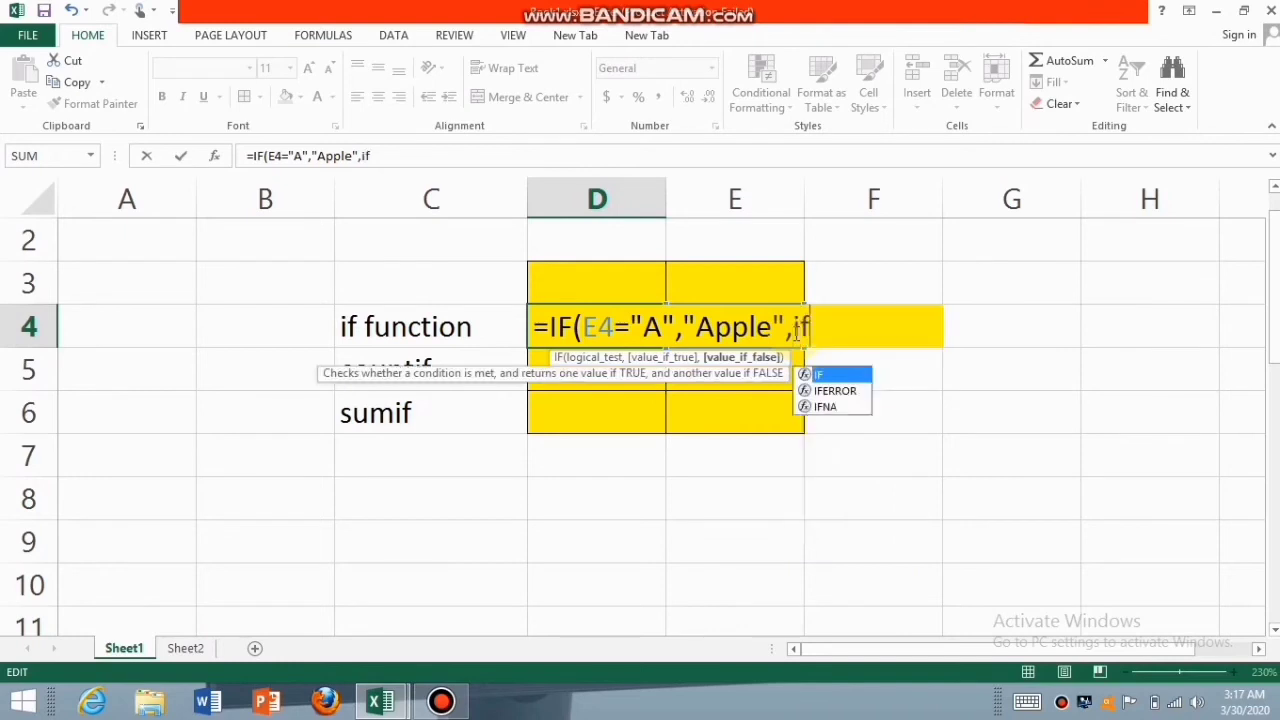
{"action": "type", "text": "("}
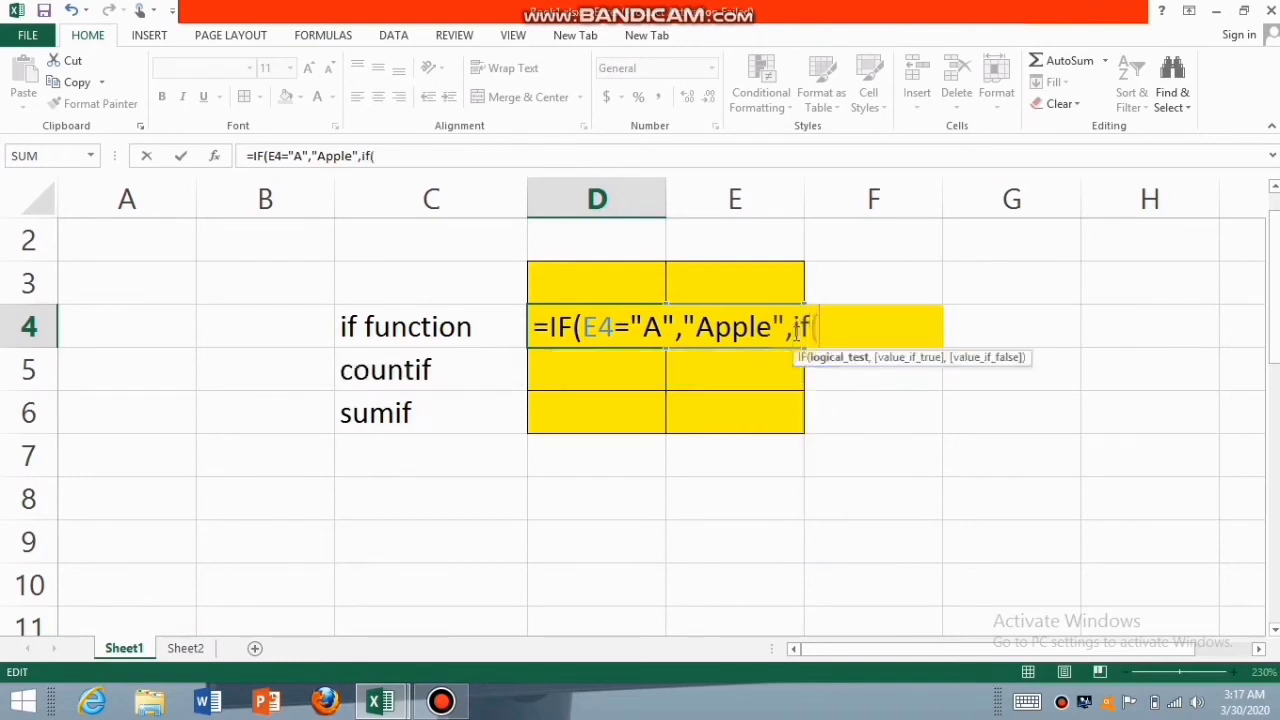
{"action": "type", "text": "e4=\""}
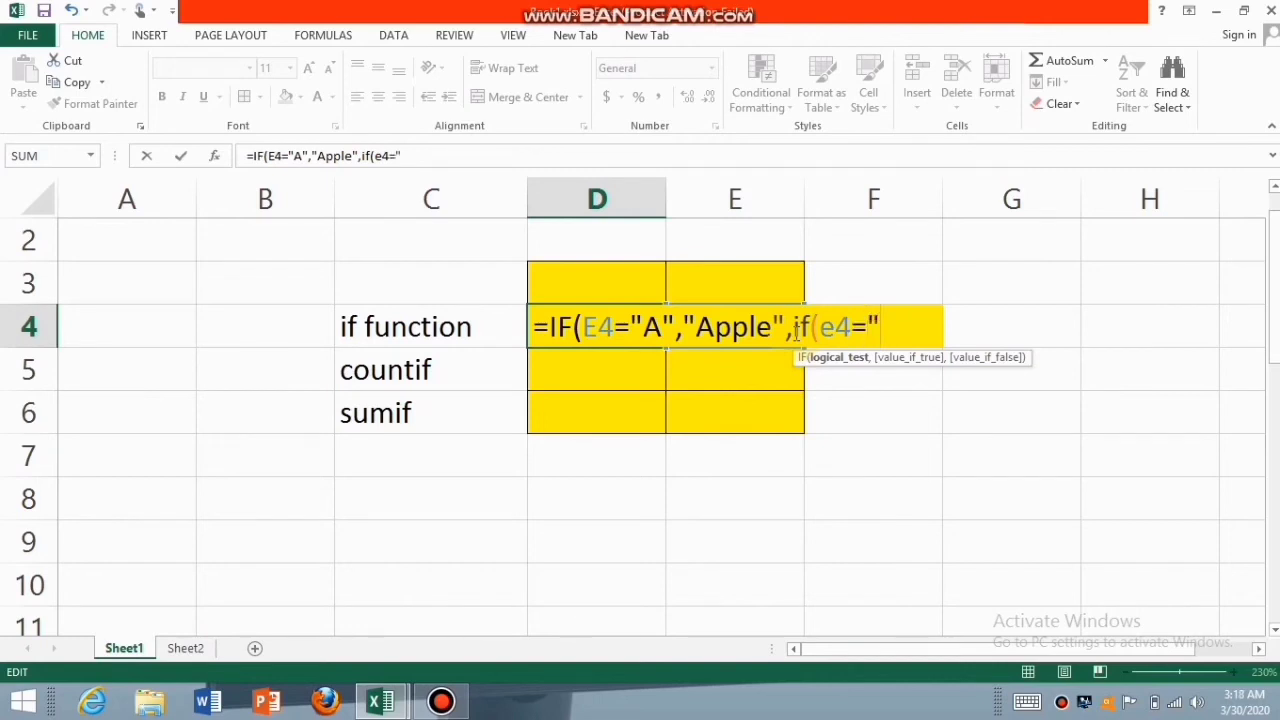
{"action": "type", "text": "c\","}
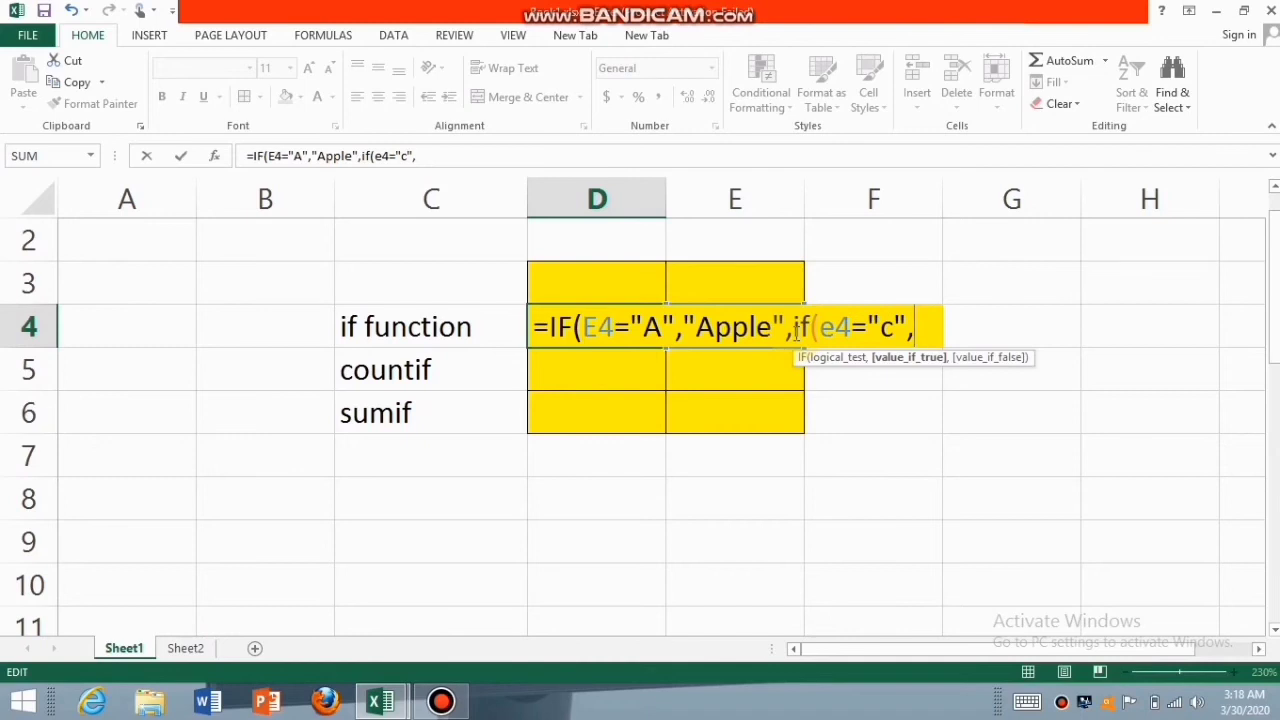
{"action": "type", "text": "\"c"}
{"action": "type", "text": "a"}
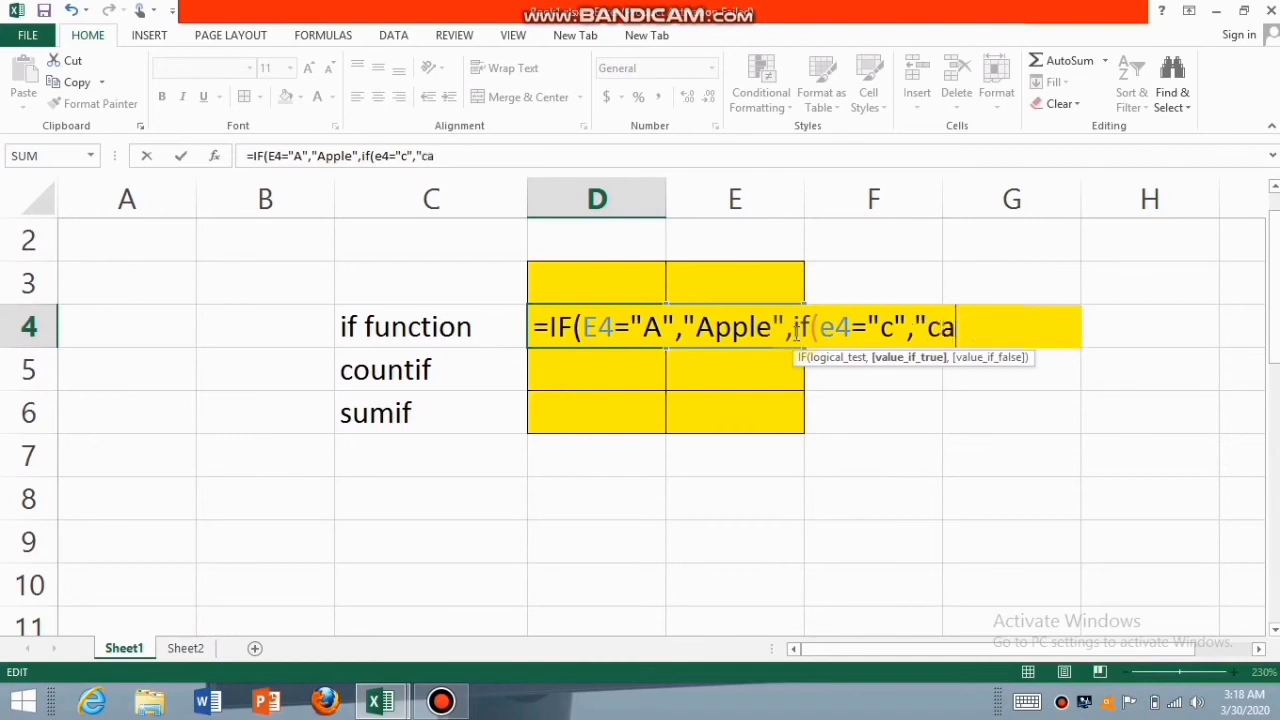
{"action": "type", "text": "t\","}
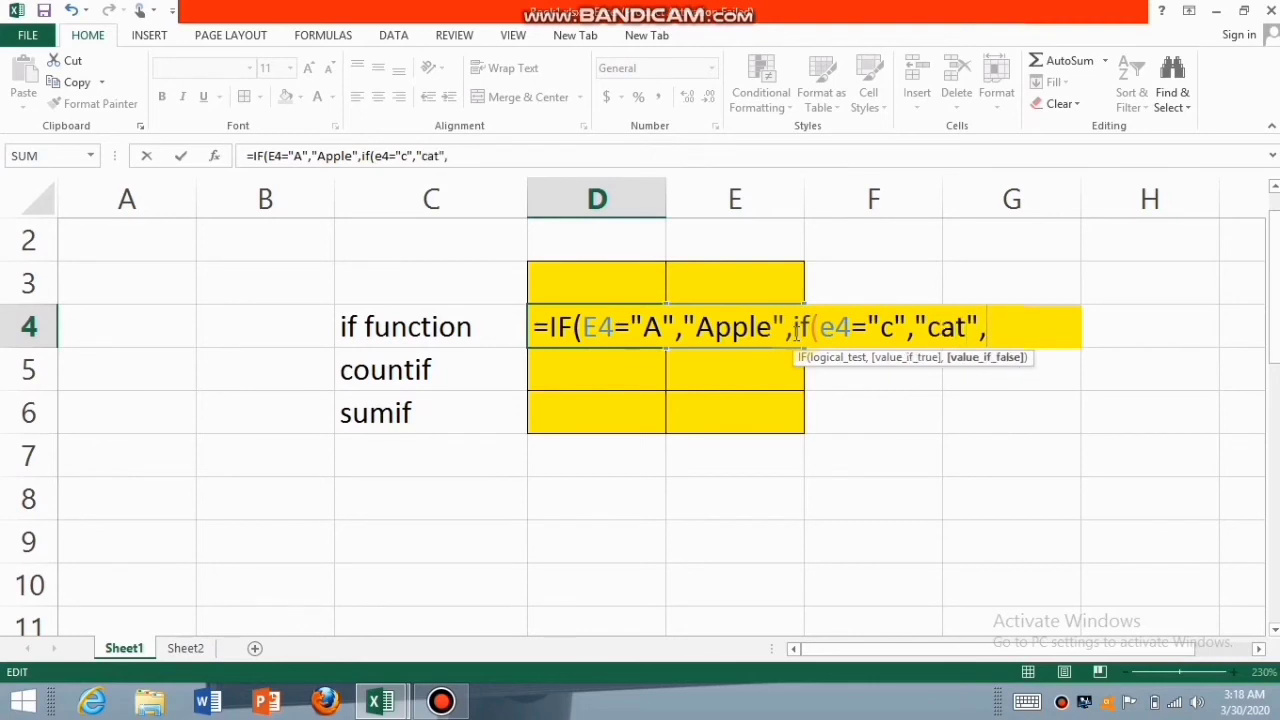
- Add a third nested IF to D4's formula as the value if false, with the logical test e4="D"
{"action": "type", "text": "if"}
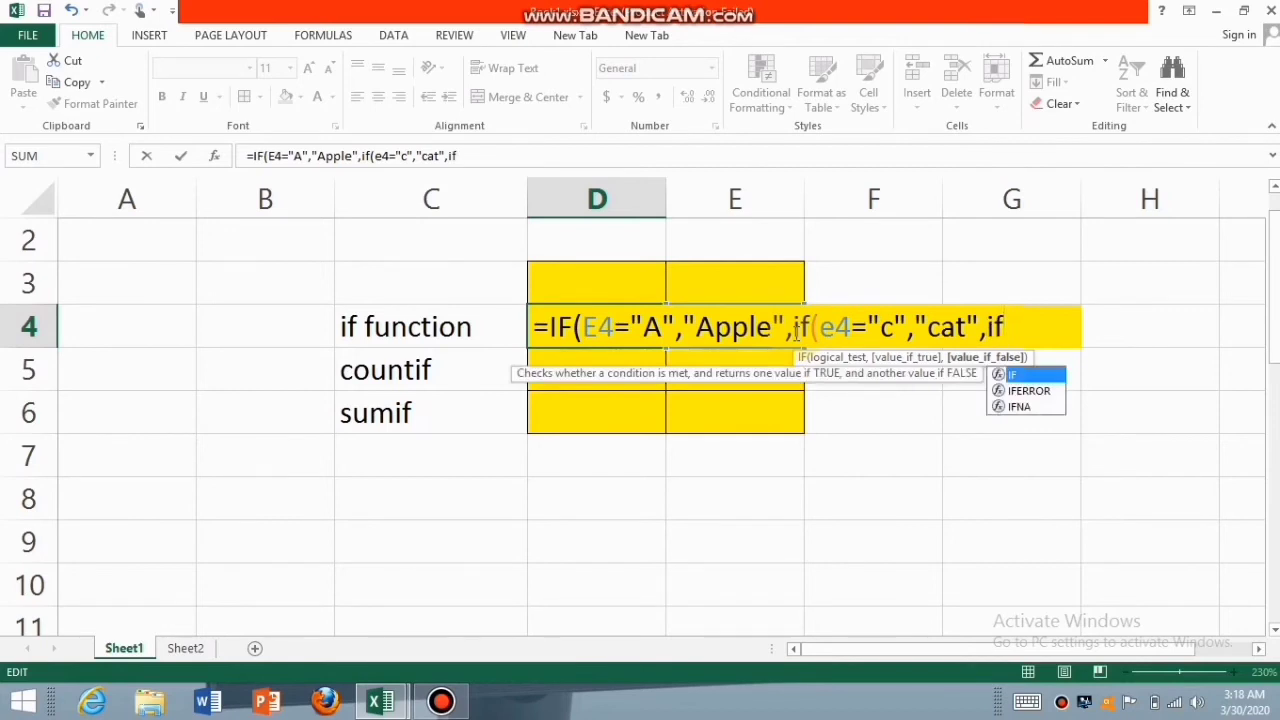
{"action": "type", "text": "("}
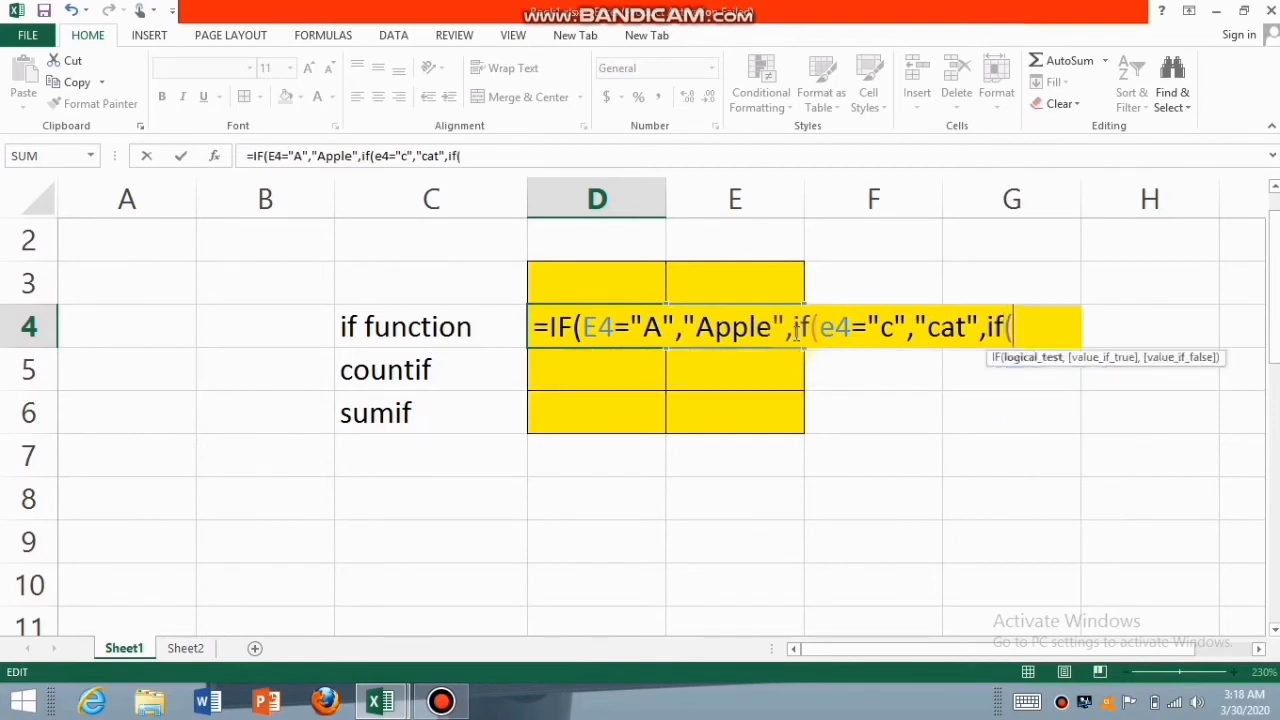
{"action": "type", "text": "e4="}
{"action": "type", "text": "D"}
{"action": "key", "text": "BackSpace"}
{"action": "type", "text": "\""}
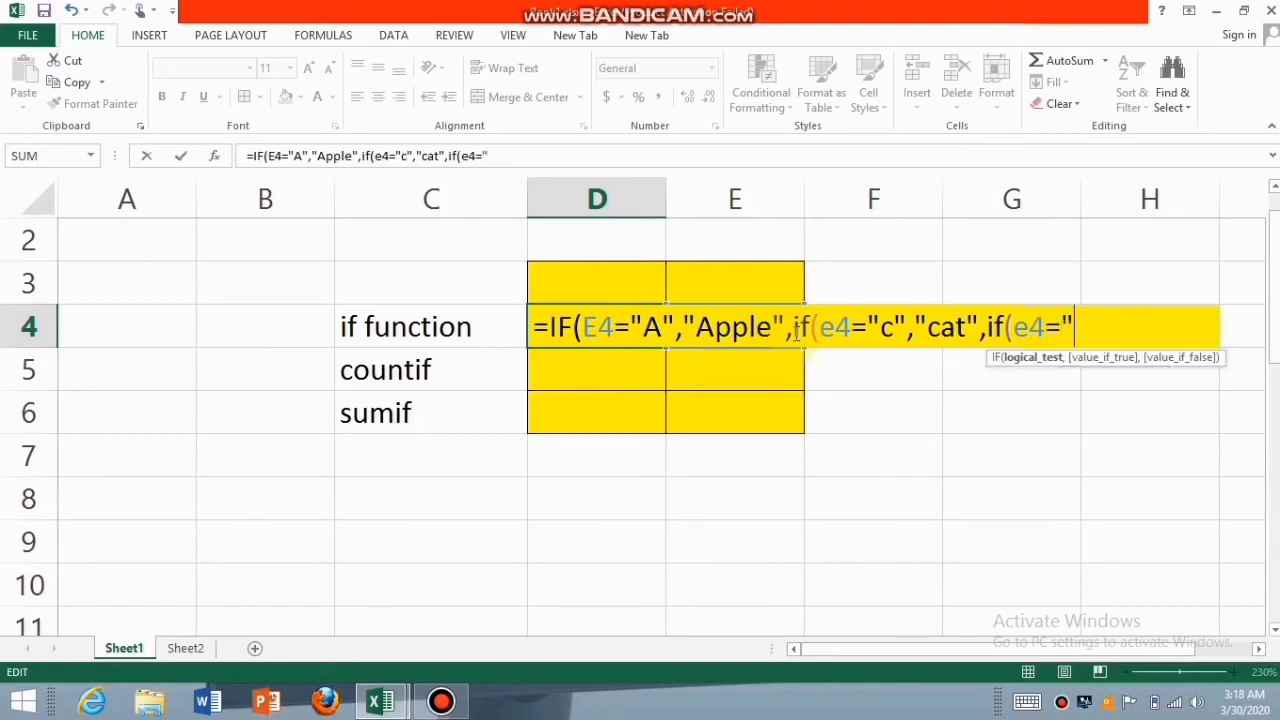
{"action": "type", "text": "D\""}
{"action": "type", "text": ","}
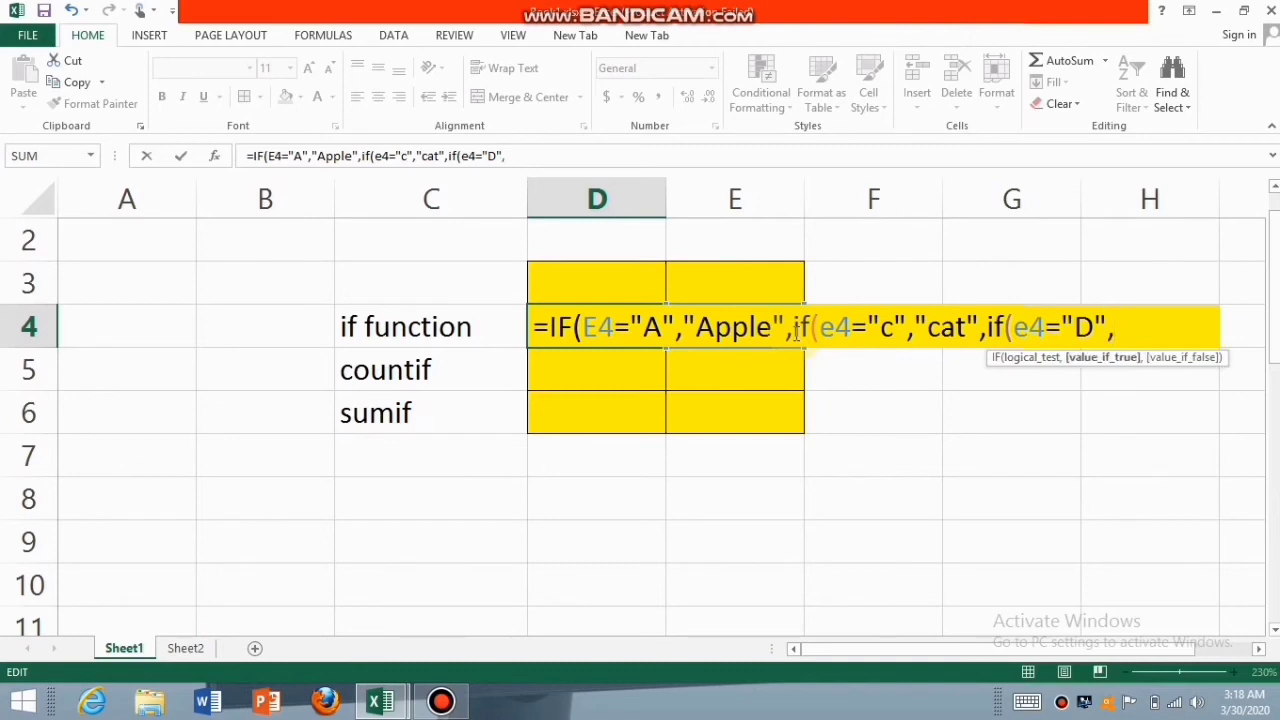
- Complete the innermost IF in D4 with "dog" as the value if true, close all three IFs and enter the formula
{"action": "type", "text": "\"dog"}
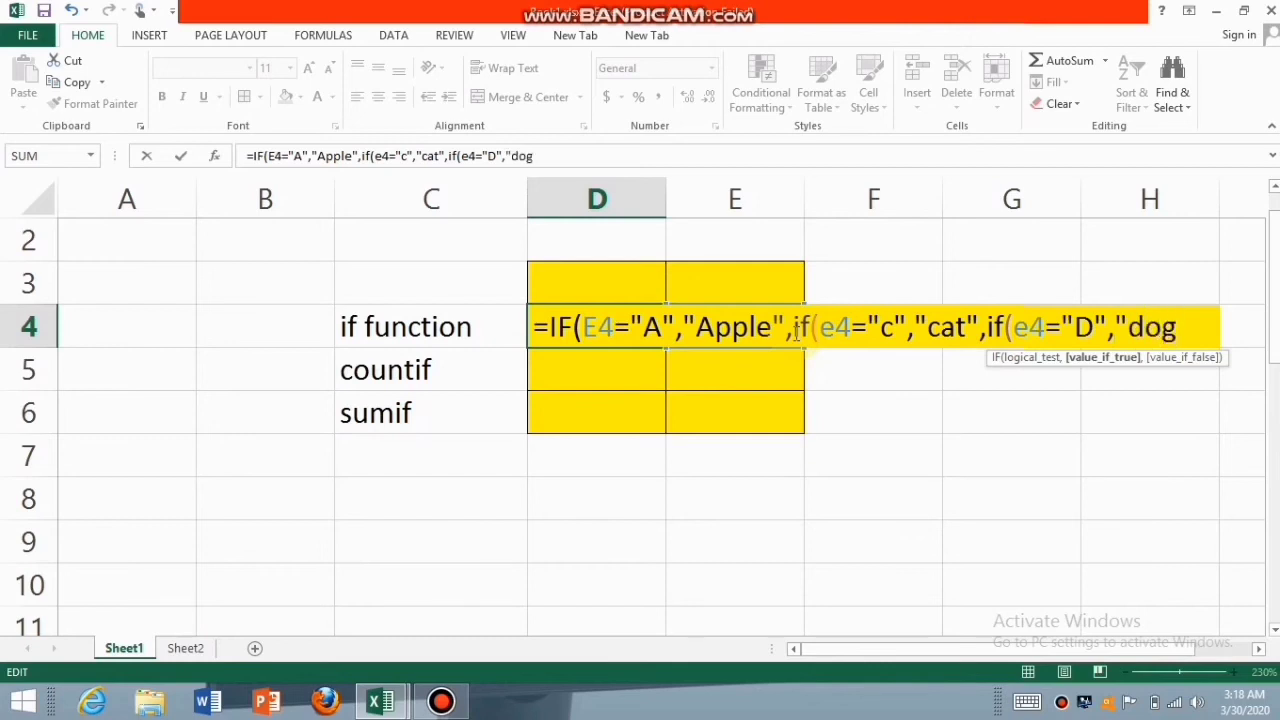
{"action": "type", "text": "\""}
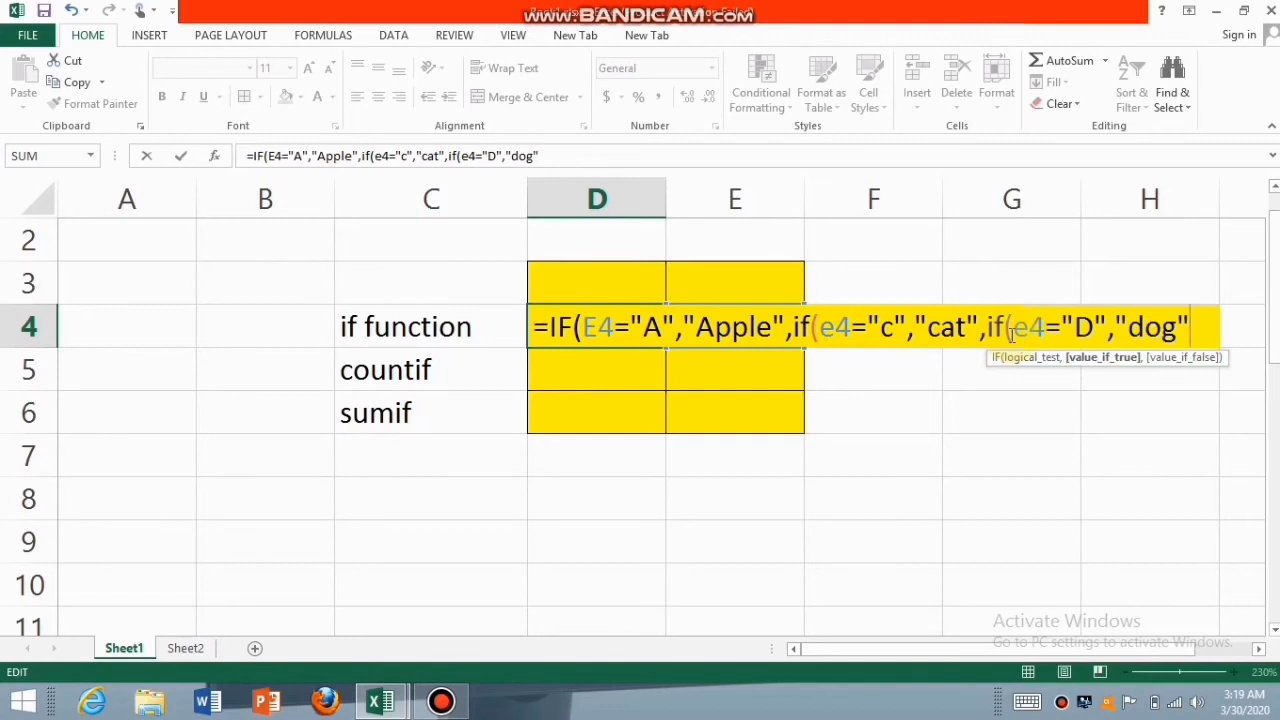
{"action": "type", "text": "))"}
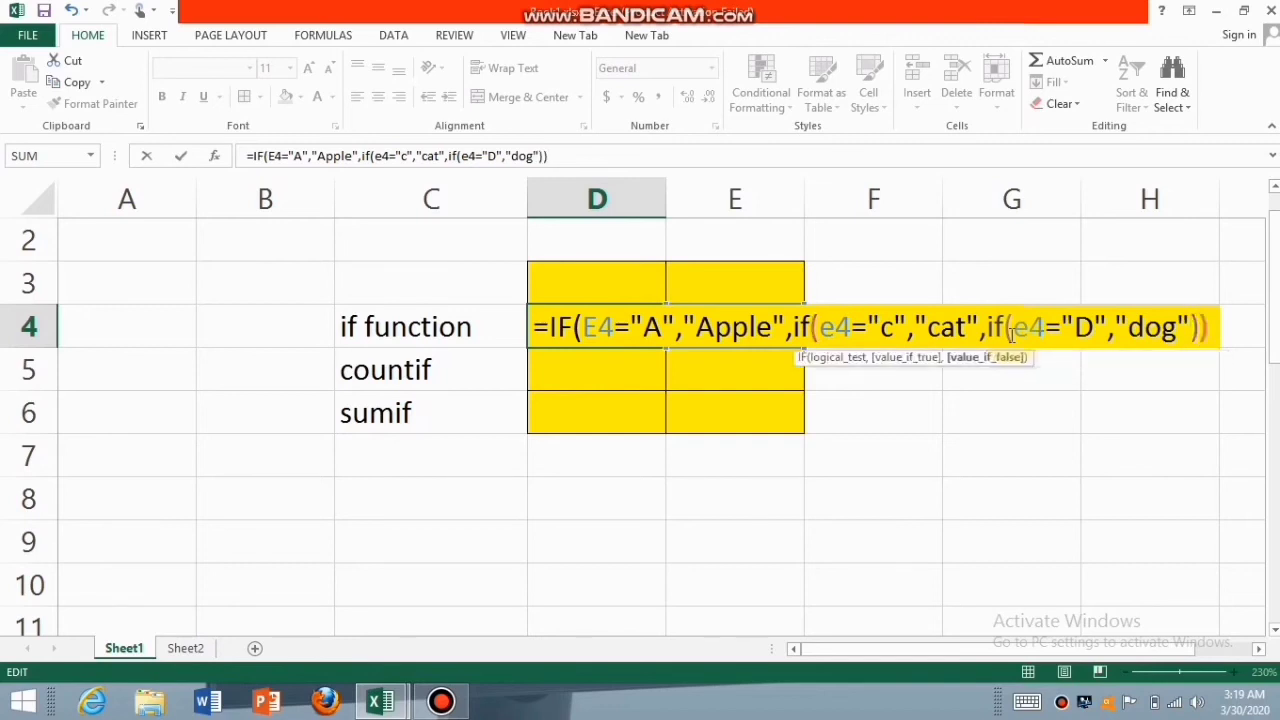
{"action": "type", "text": ")"}
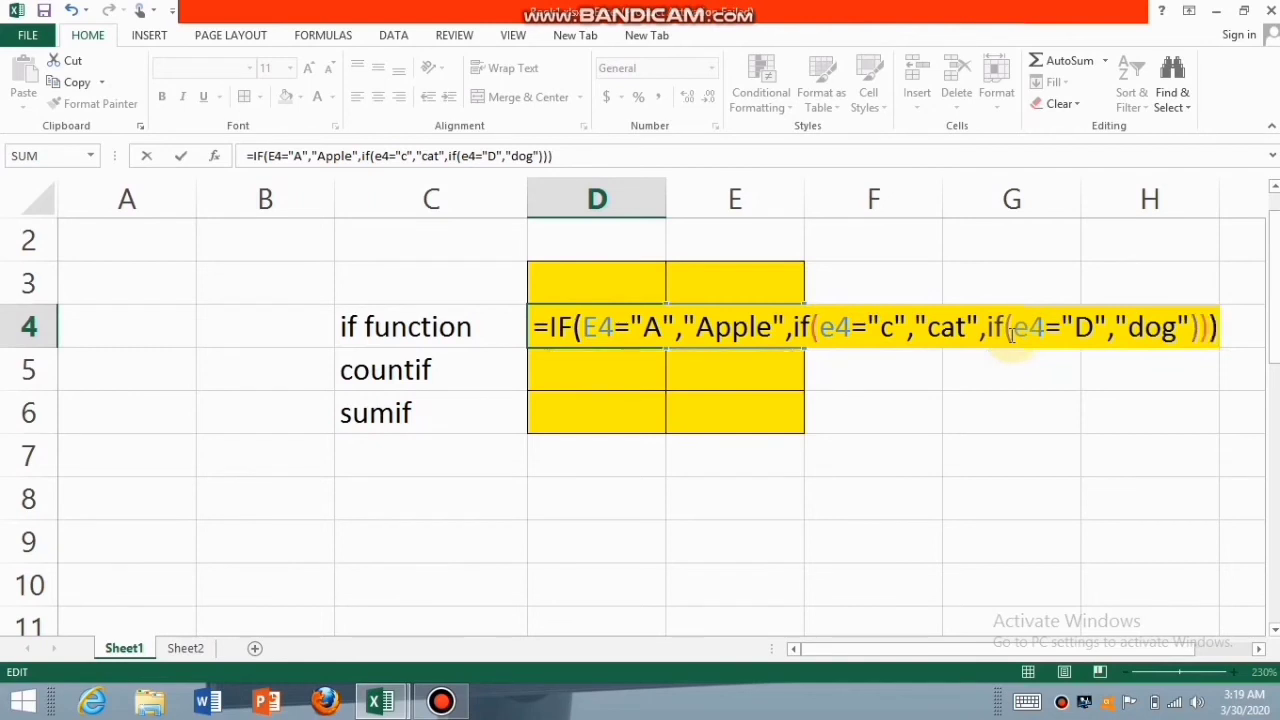
{"action": "key", "text": "Return"}
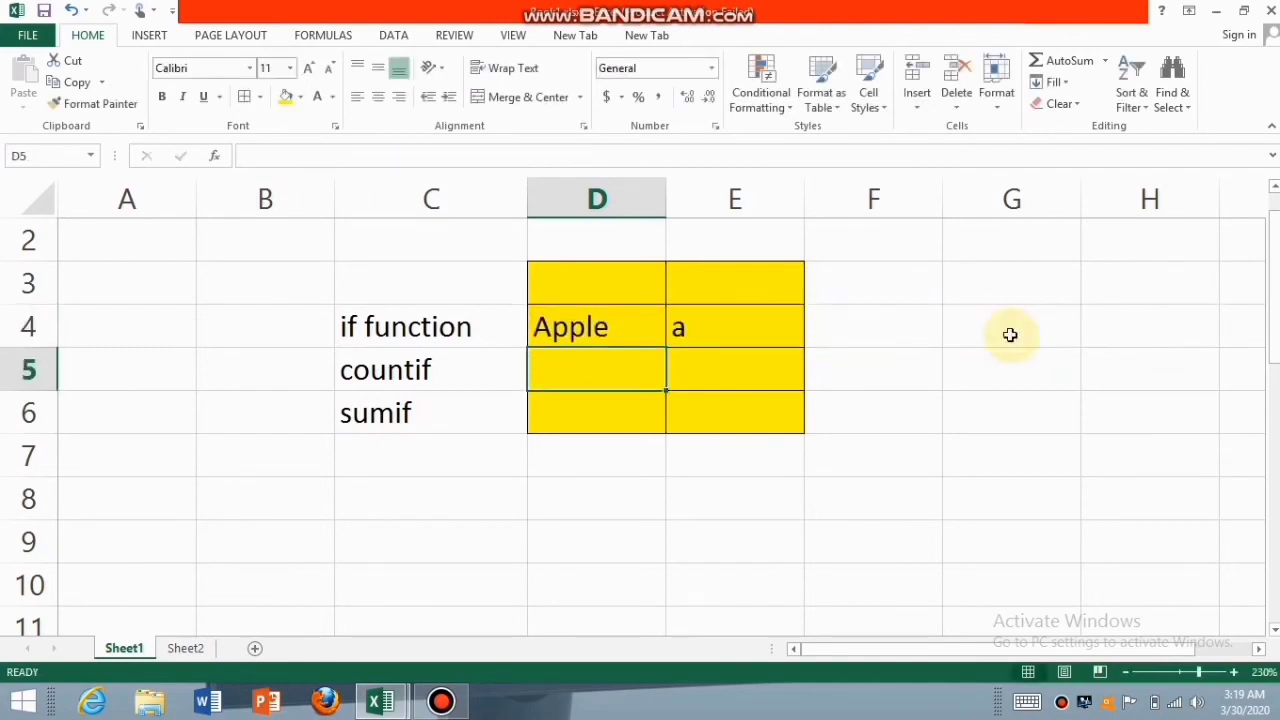
- Test the nested IF formula by entering b, c and d one after another in E4
{"action": "left_click", "coordinate": [754, 322]}
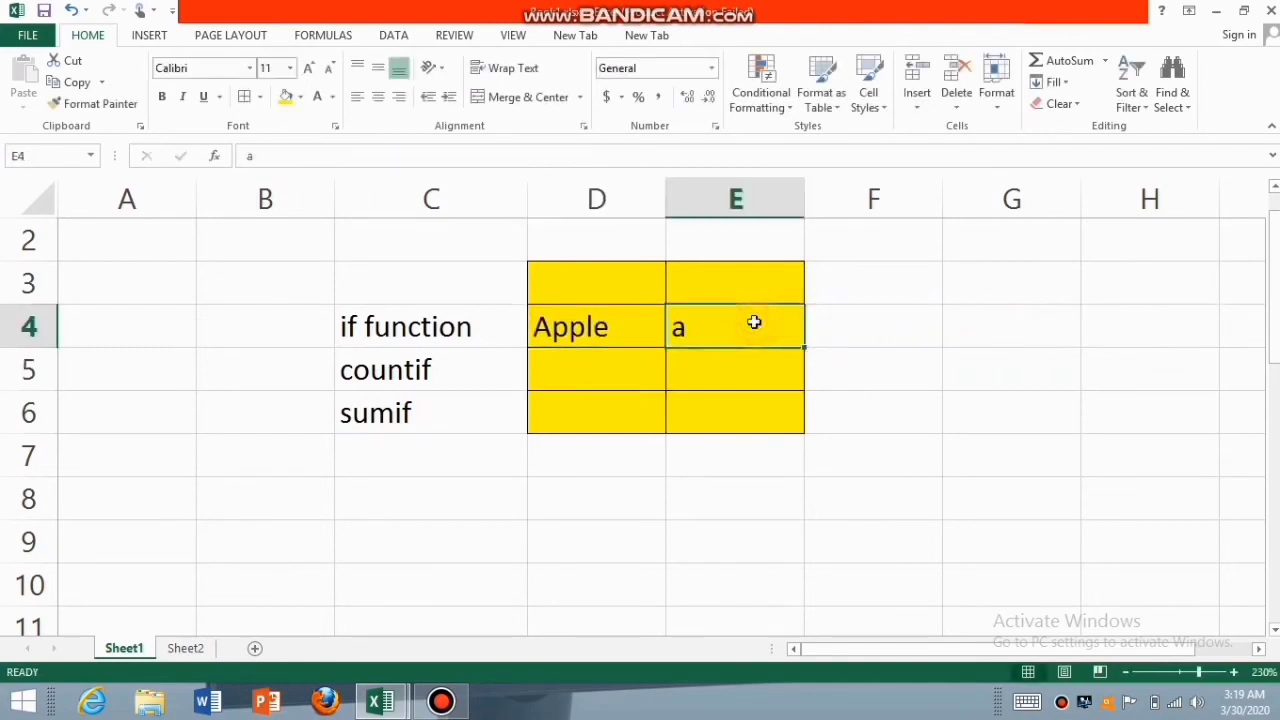
{"action": "type", "text": "b"}
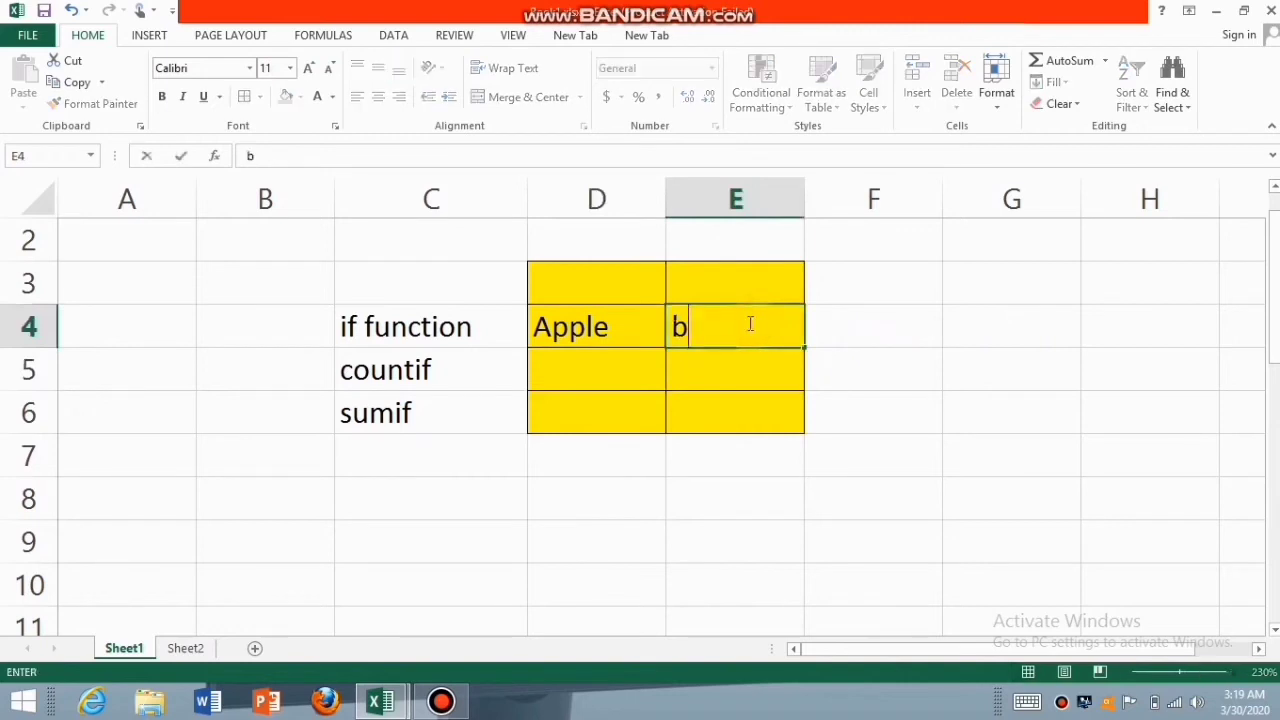
{"action": "key", "text": "Return"}
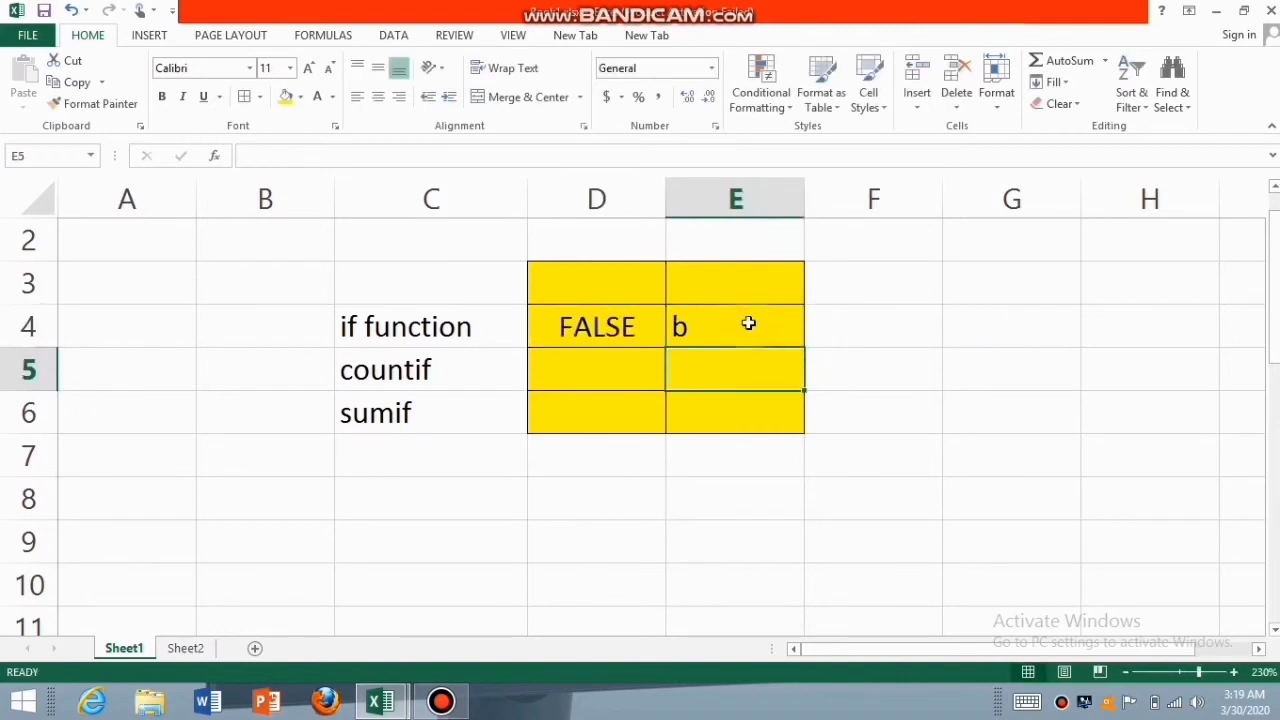
{"action": "left_click", "coordinate": [735, 322]}
{"action": "type", "text": "c"}
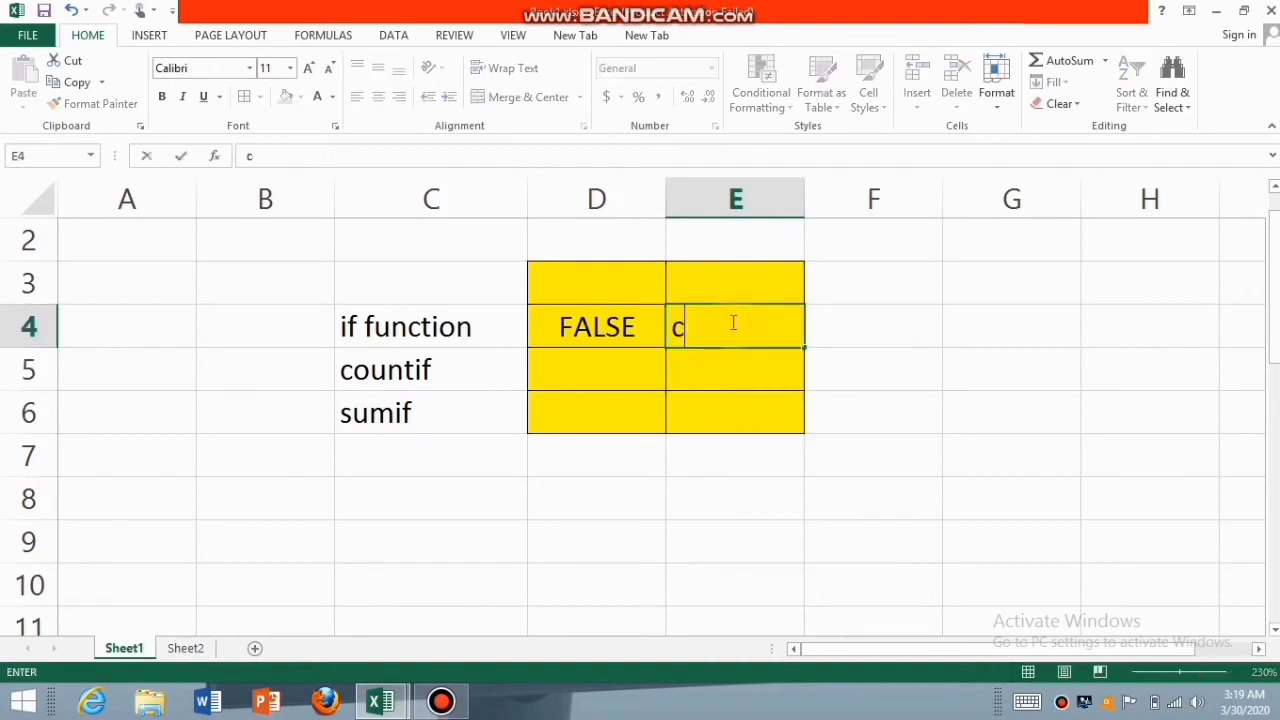
{"action": "key", "text": "Return"}
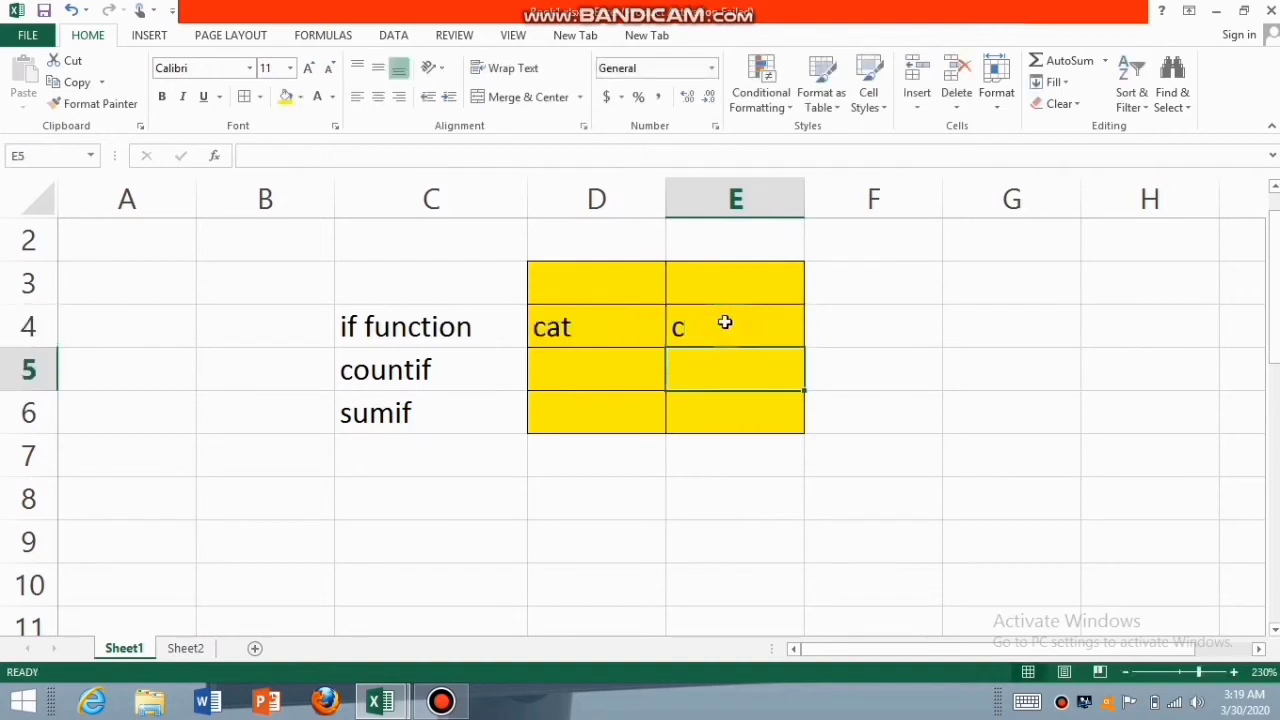
{"action": "left_click", "coordinate": [732, 322]}
{"action": "type", "text": "d"}
{"action": "key", "text": "Return"}
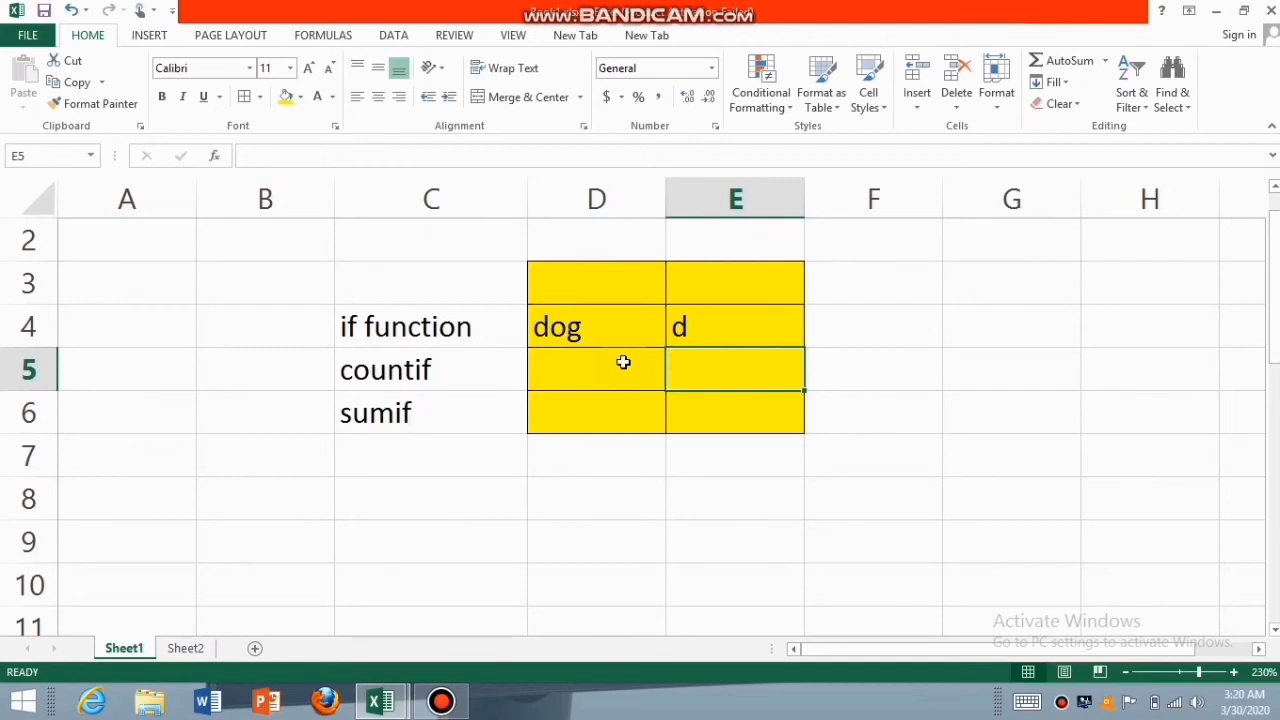
{"action": "left_click", "coordinate": [626, 497]}
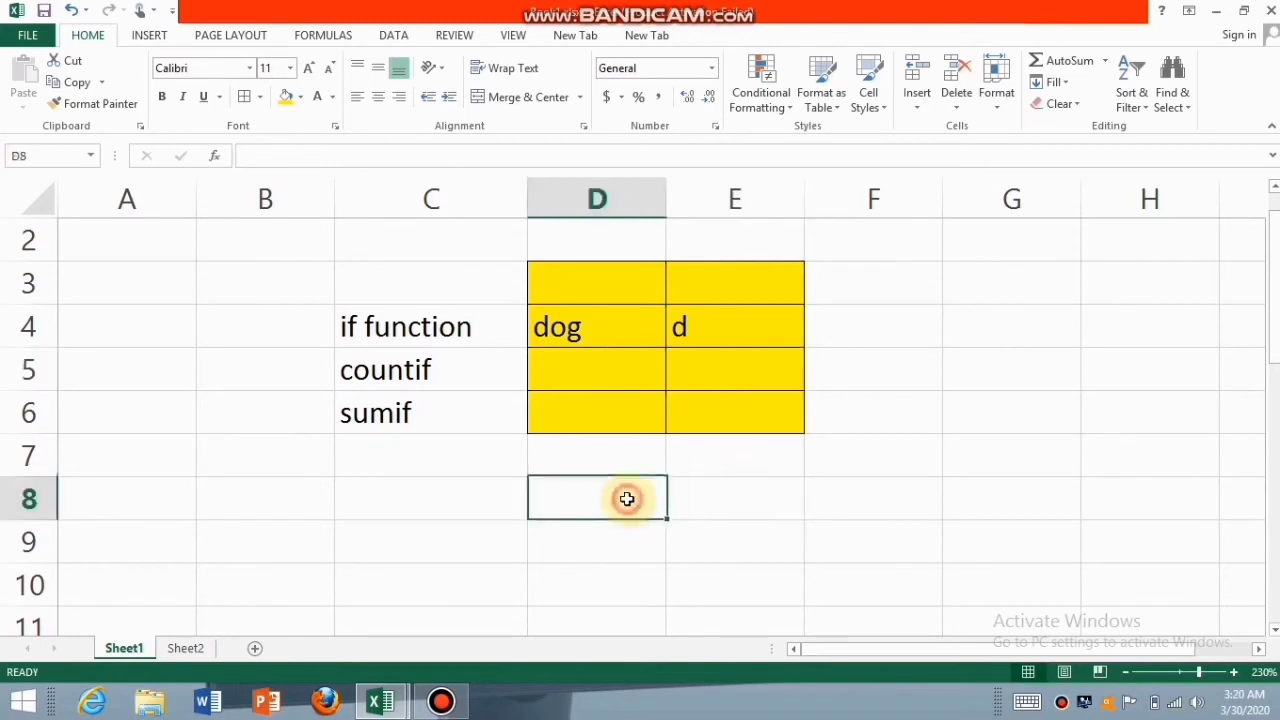
{"action": "left_click", "coordinate": [449, 465]}
{"action": "left_click", "coordinate": [590, 369]}
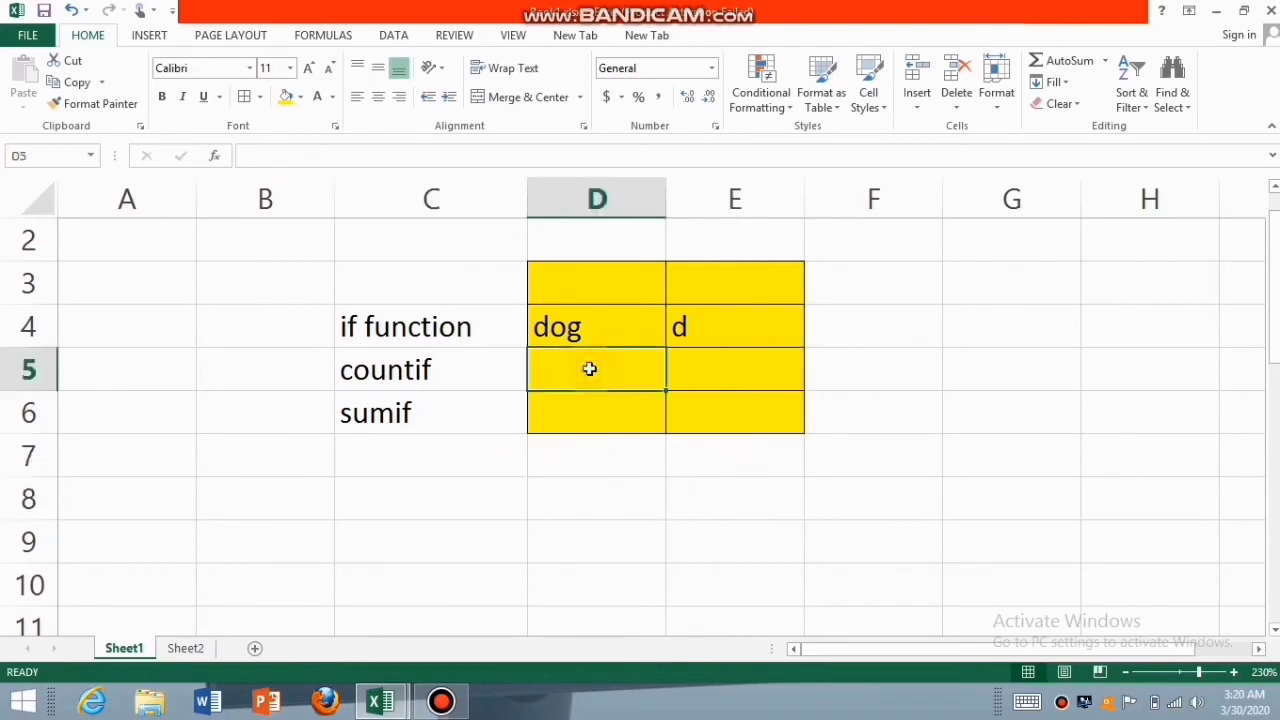
- Enter sample letters for COUNTIF: A and B in F5:G5, and B and A in F6:G6
{"action": "left_click", "coordinate": [918, 360]}
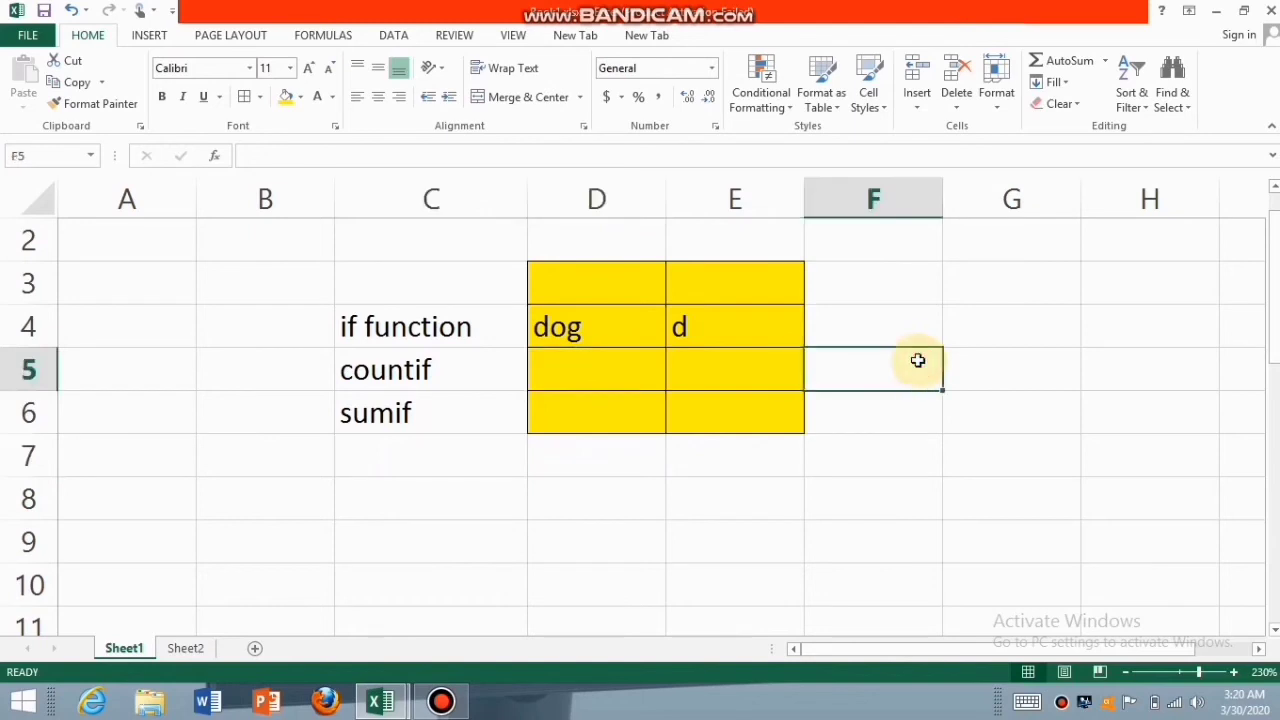
{"action": "type", "text": "A"}
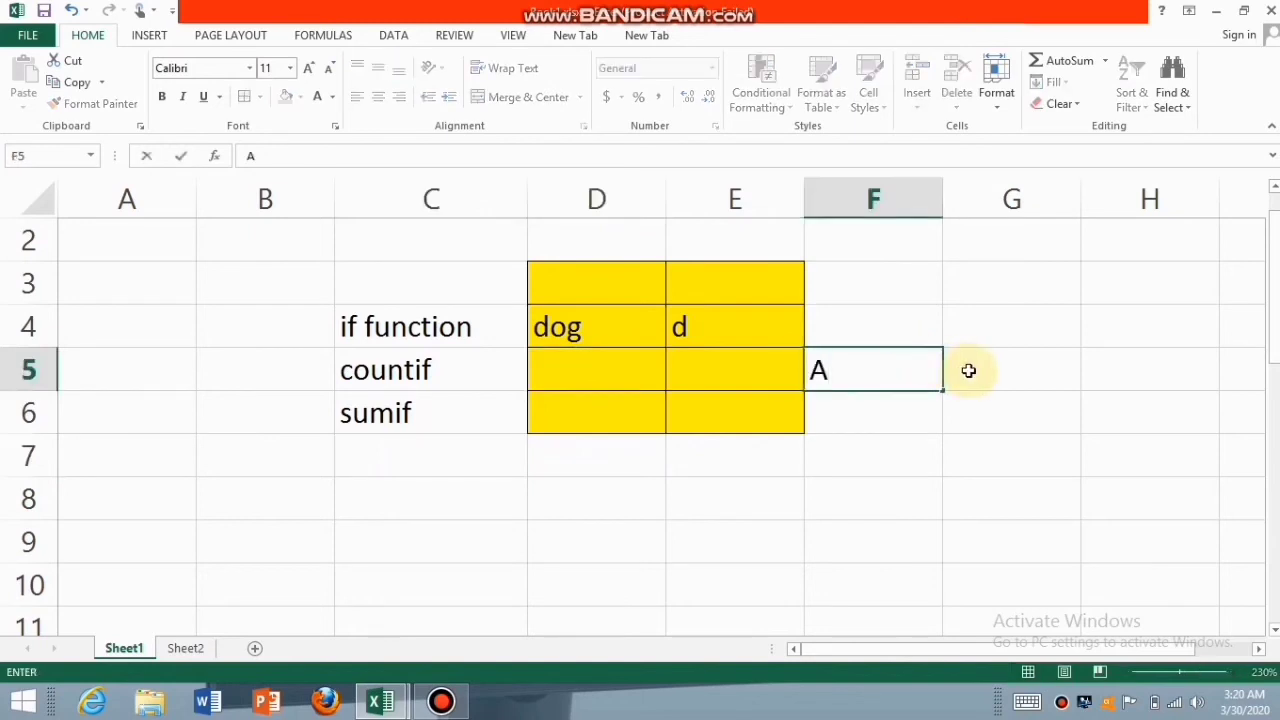
{"action": "left_click", "coordinate": [968, 371]}
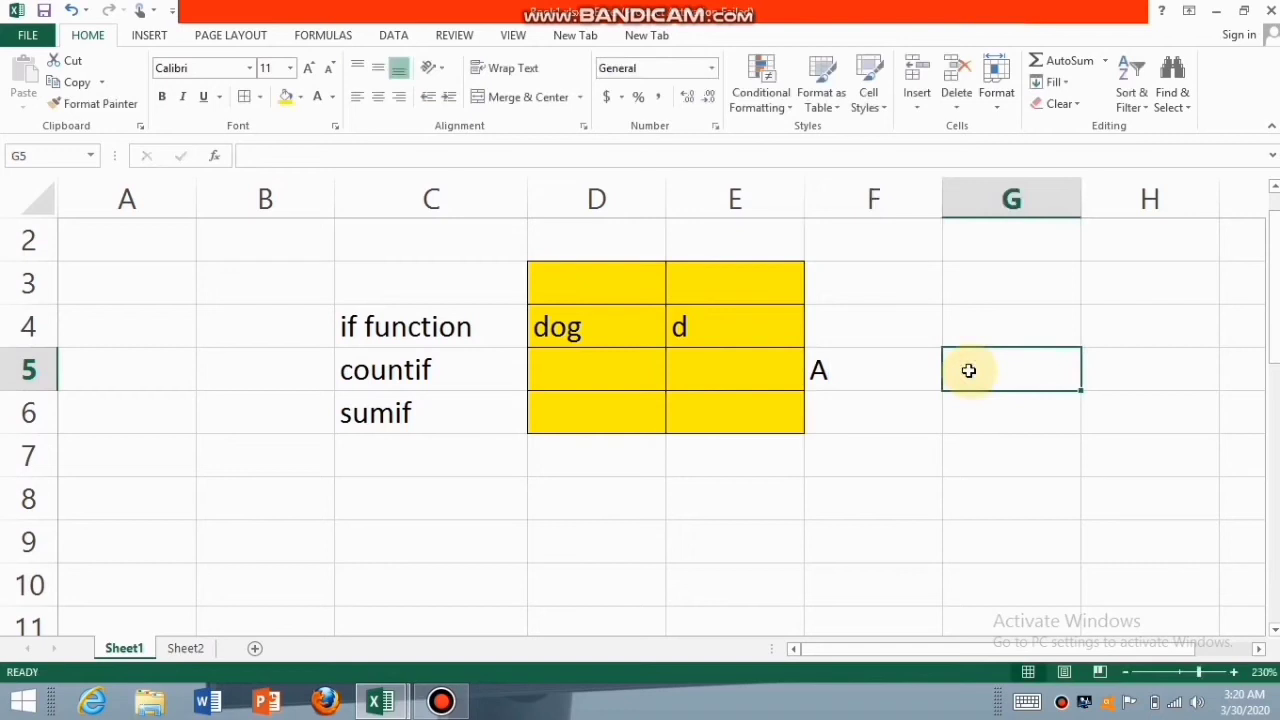
{"action": "type", "text": "B"}
{"action": "left_click", "coordinate": [901, 419]}
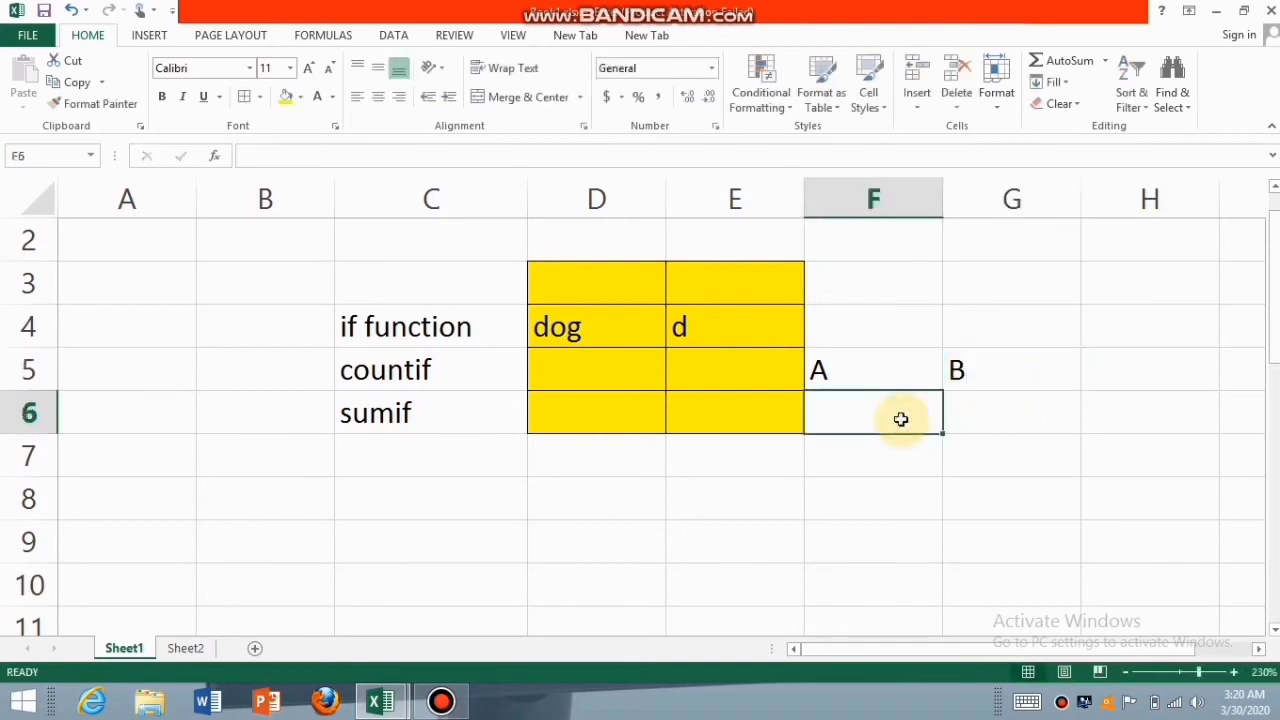
{"action": "type", "text": "B"}
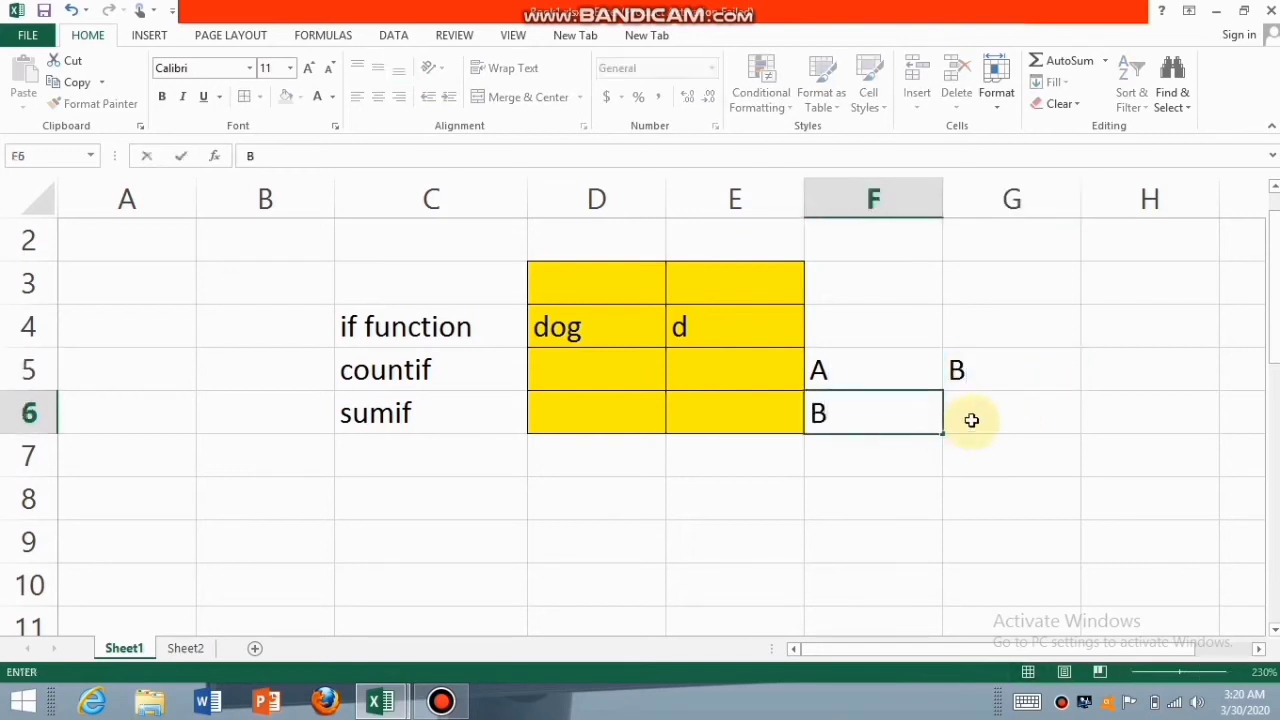
{"action": "type", "text": "A"}
{"action": "key", "text": "BackSpace"}
{"action": "left_click", "coordinate": [971, 420]}
{"action": "type", "text": "A"}
{"action": "key", "text": "Return"}
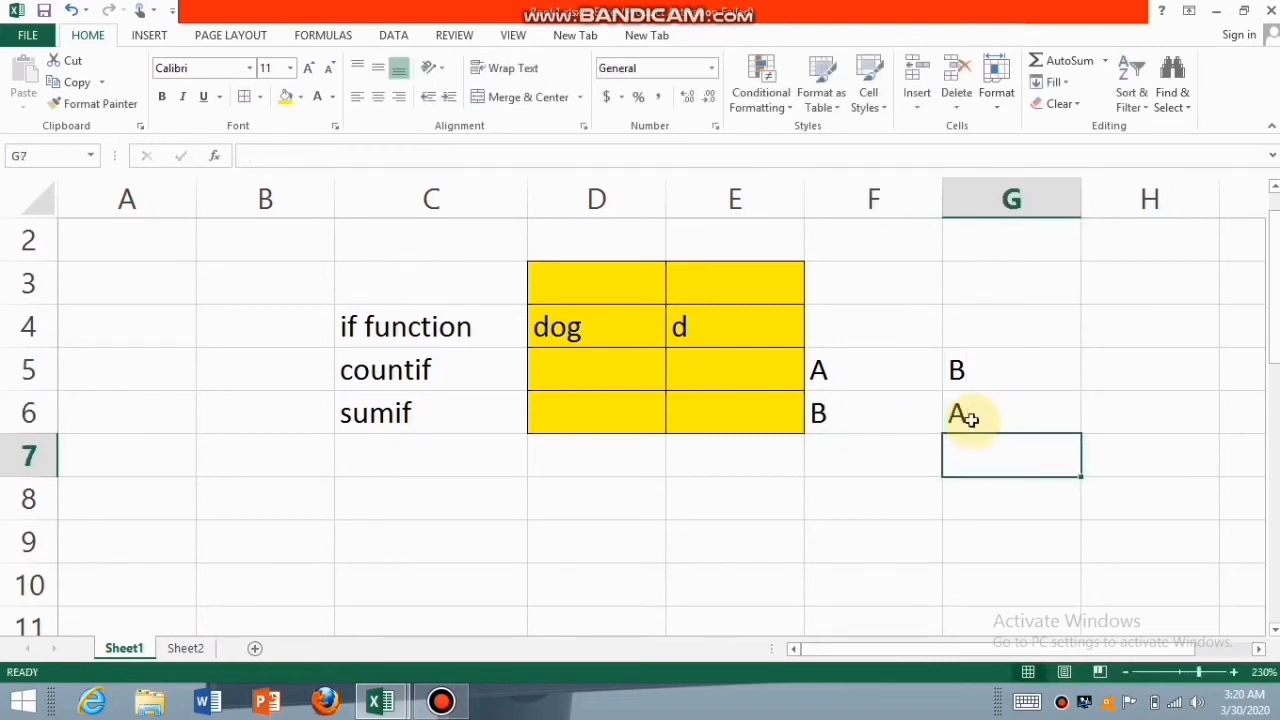
- Extend the sample letters with C in both F7 and G7, C in F8 and A in G8
{"action": "type", "text": "C"}
{"action": "key", "text": "Left"}
{"action": "type", "text": "C"}
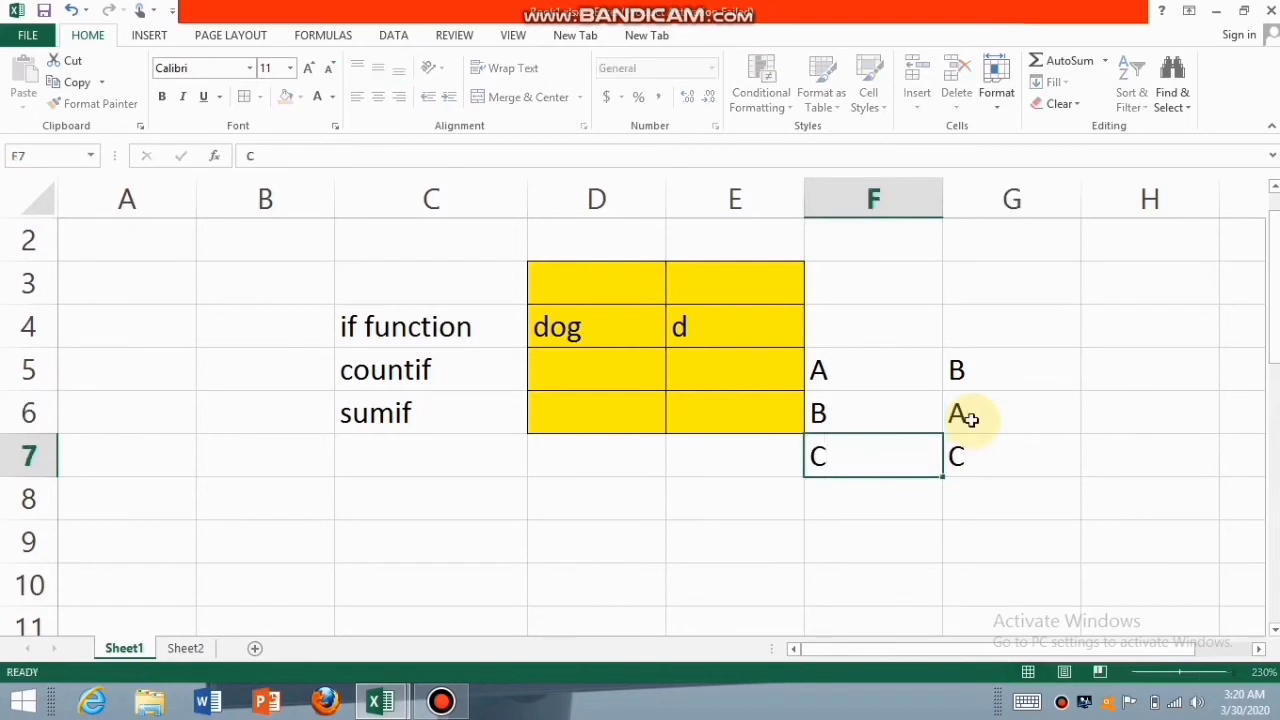
{"action": "key", "text": "Return"}
{"action": "type", "text": "C"}
{"action": "key", "text": "Return"}
{"action": "key", "text": "Right"}
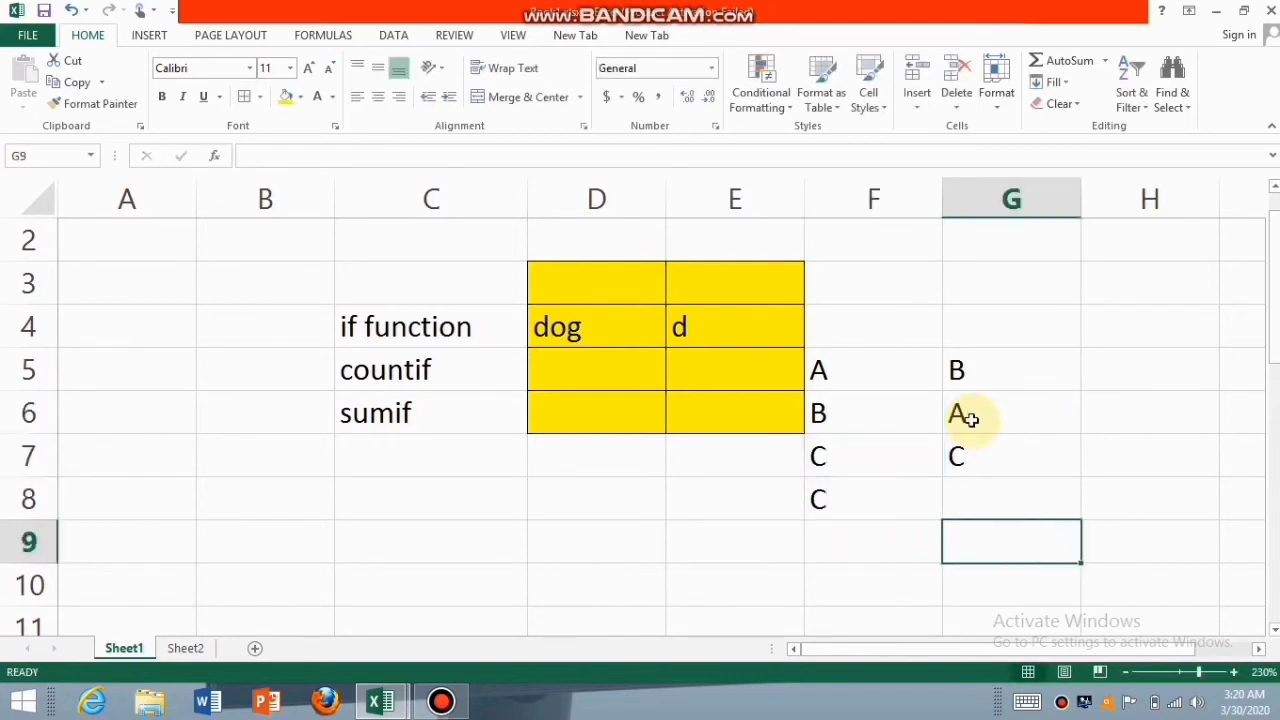
{"action": "key", "text": "Up"}
{"action": "type", "text": "A"}
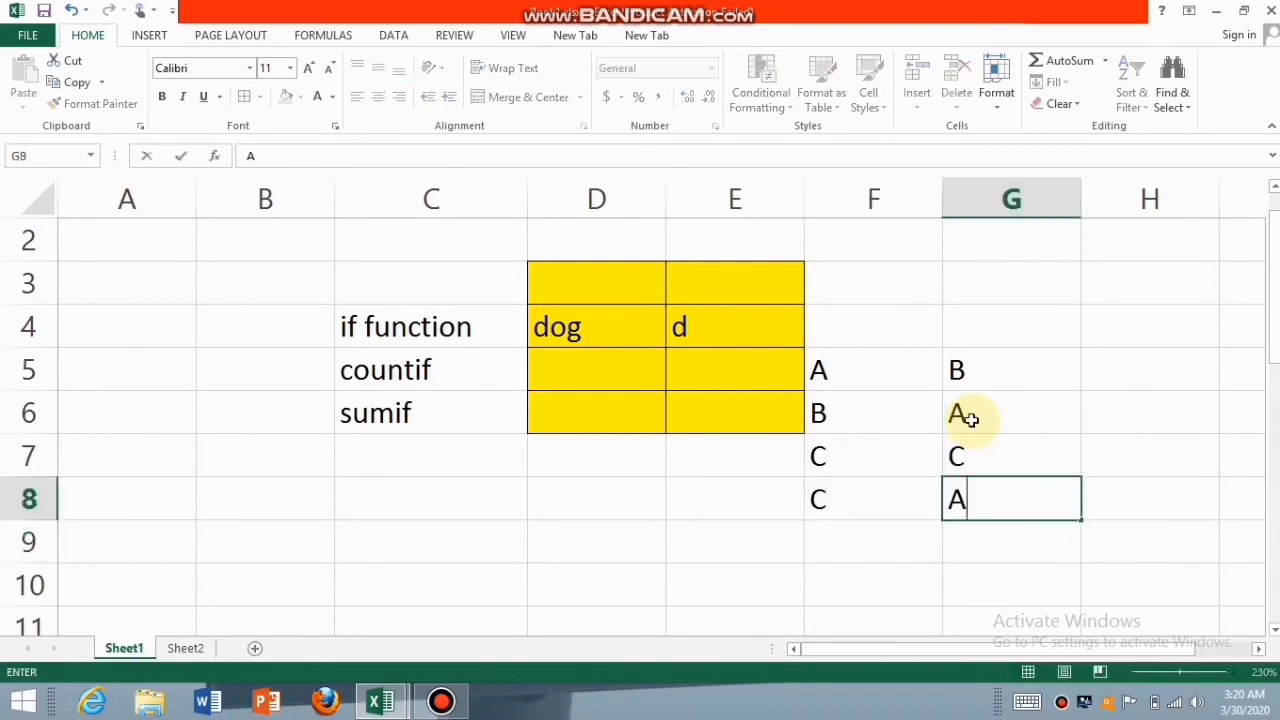
{"action": "key", "text": "Left"}
- Enter a COUNTIF formula in D5 that counts "c" in the range F5:G8
{"action": "key", "text": "Left"}
{"action": "key", "text": "Left"}
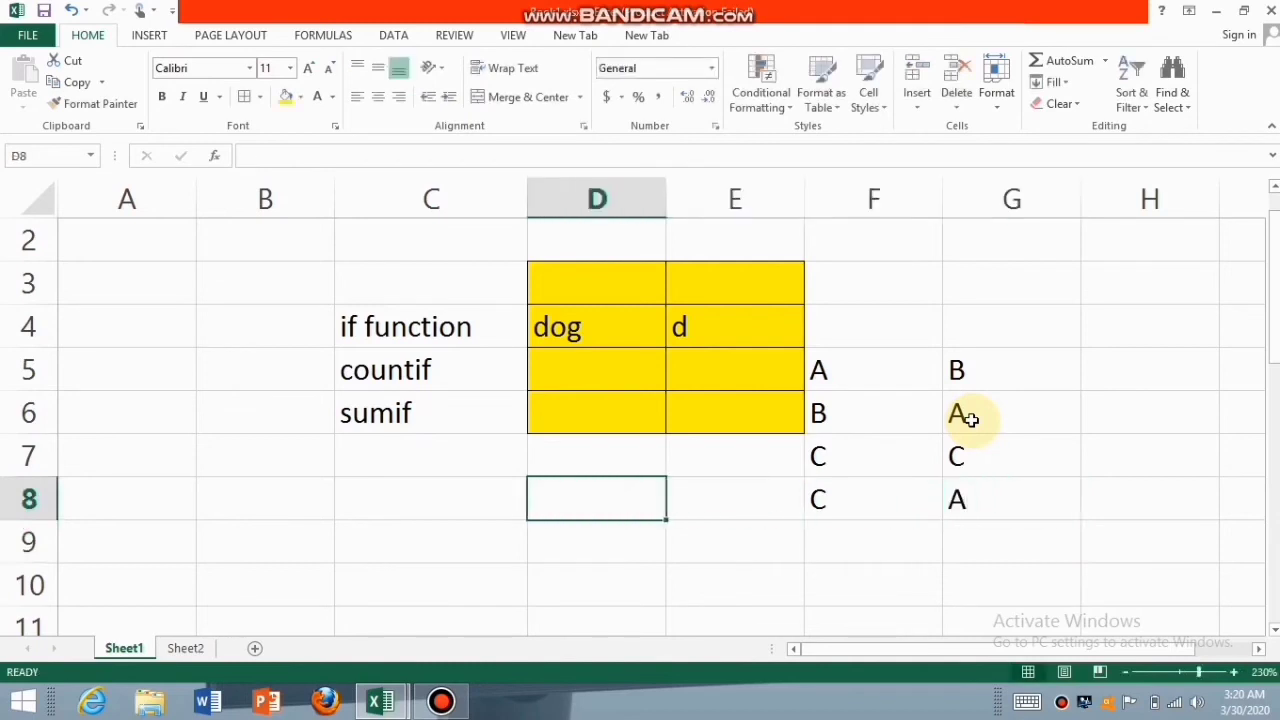
{"action": "key", "text": "Left"}
{"action": "key", "text": "Up"}
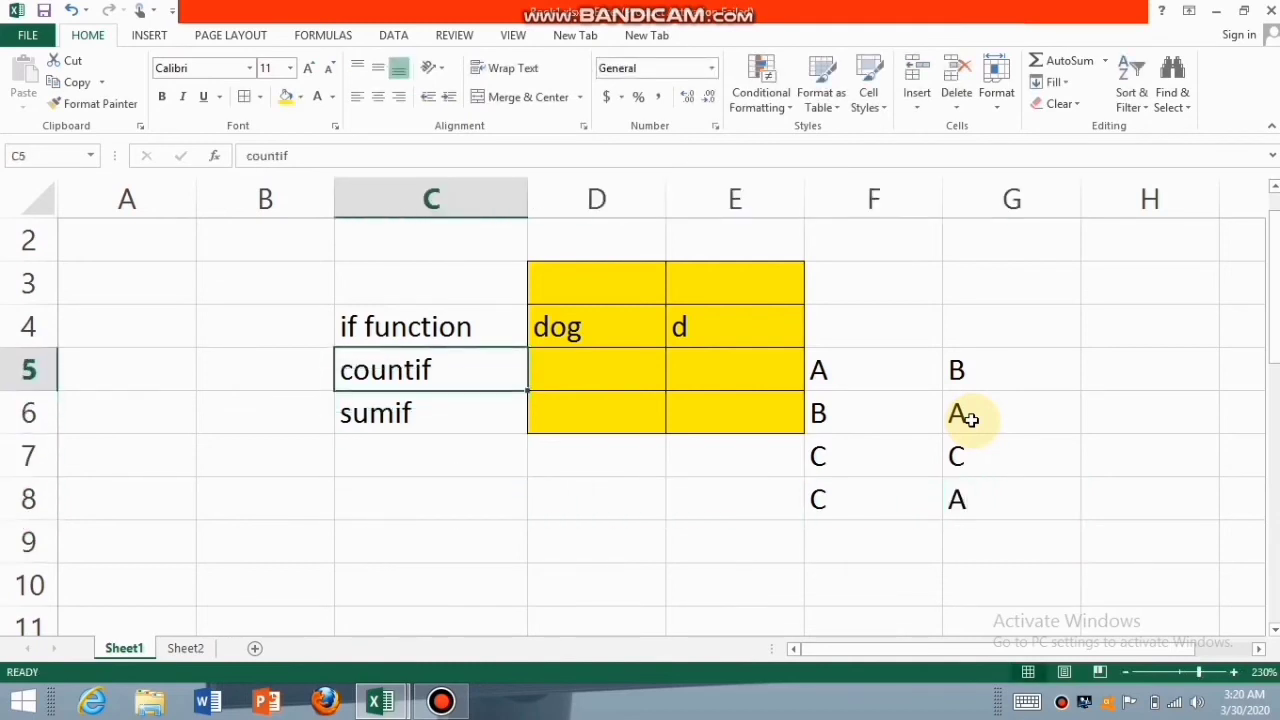
{"action": "key", "text": "Right"}
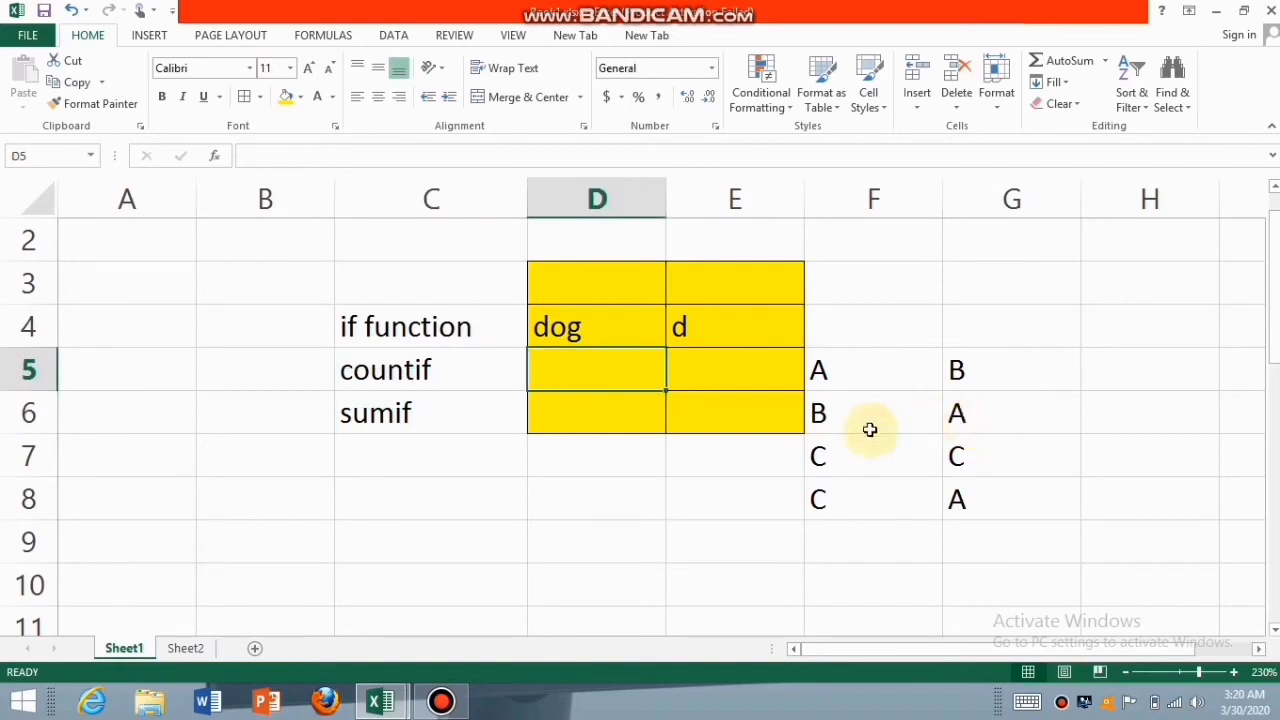
{"action": "type", "text": "="}
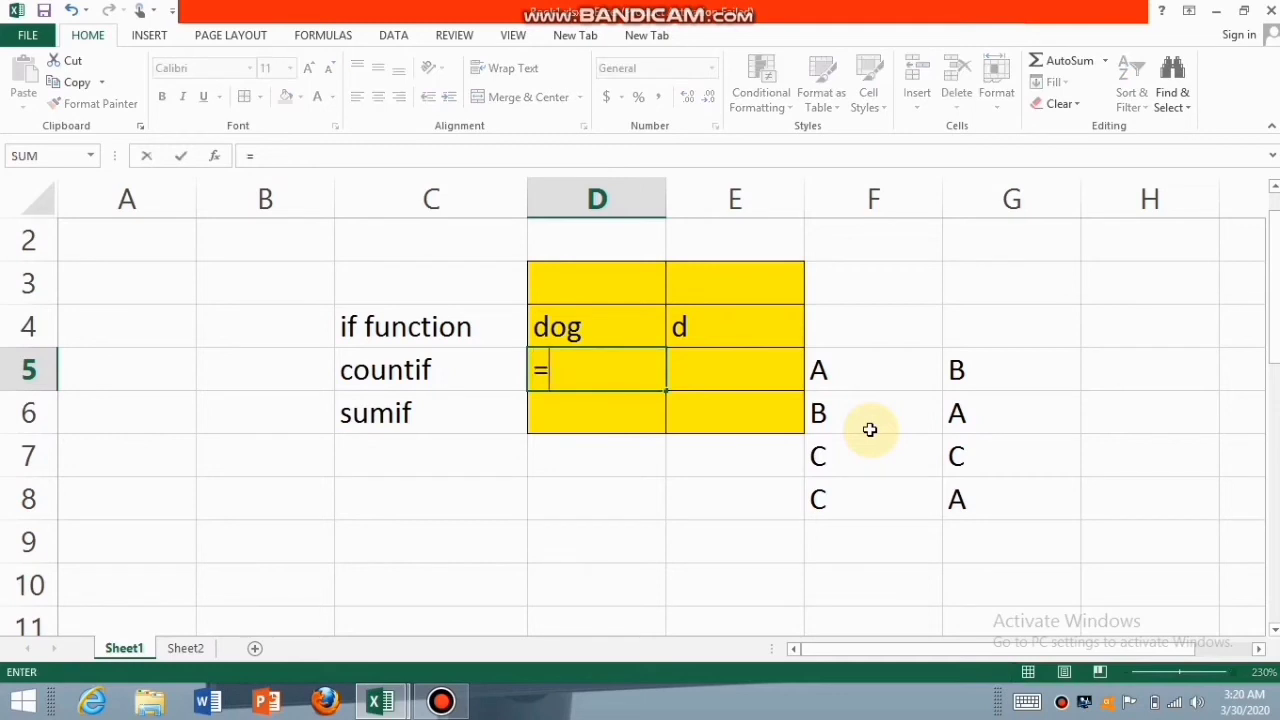
{"action": "type", "text": "coun"}
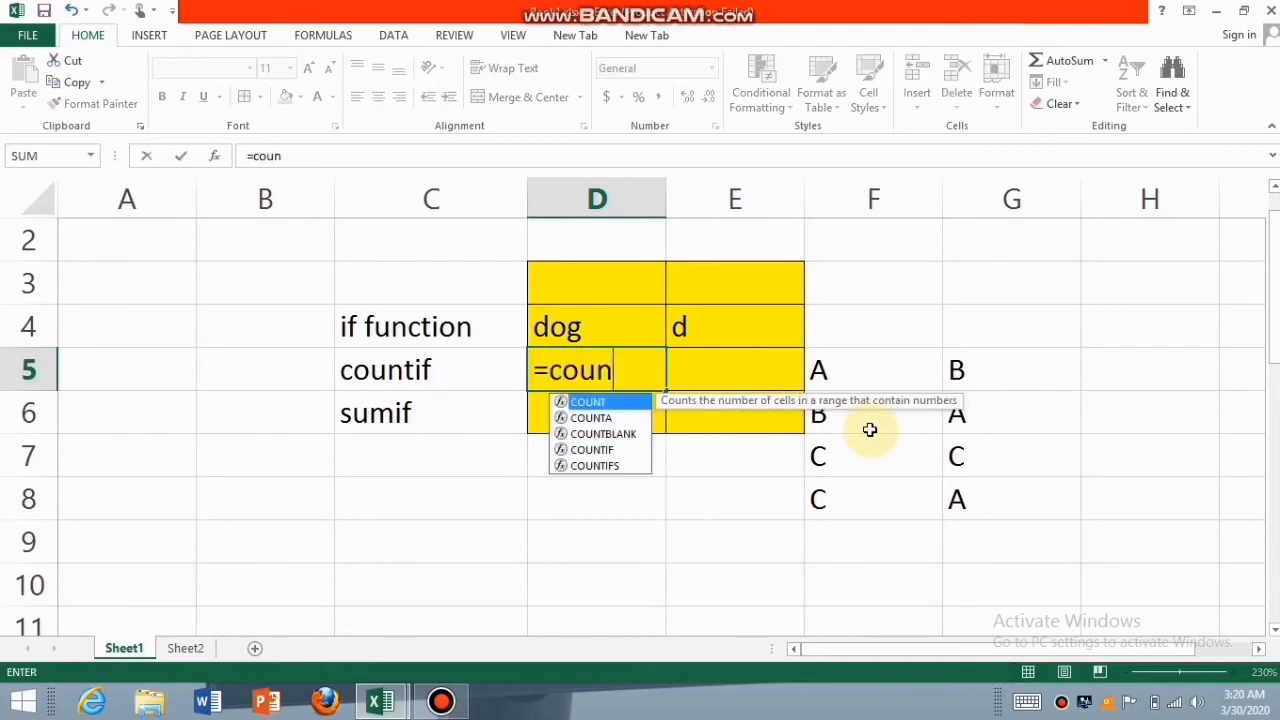
{"action": "type", "text": "tif"}
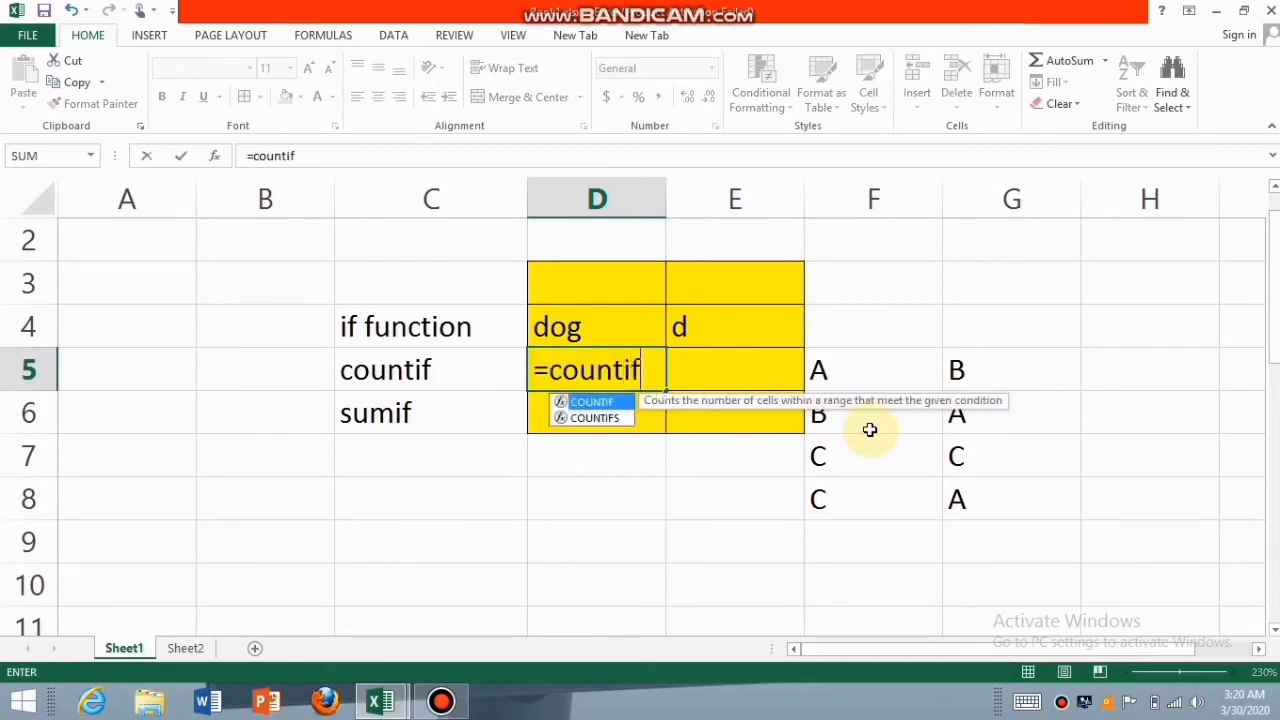
{"action": "type", "text": "("}
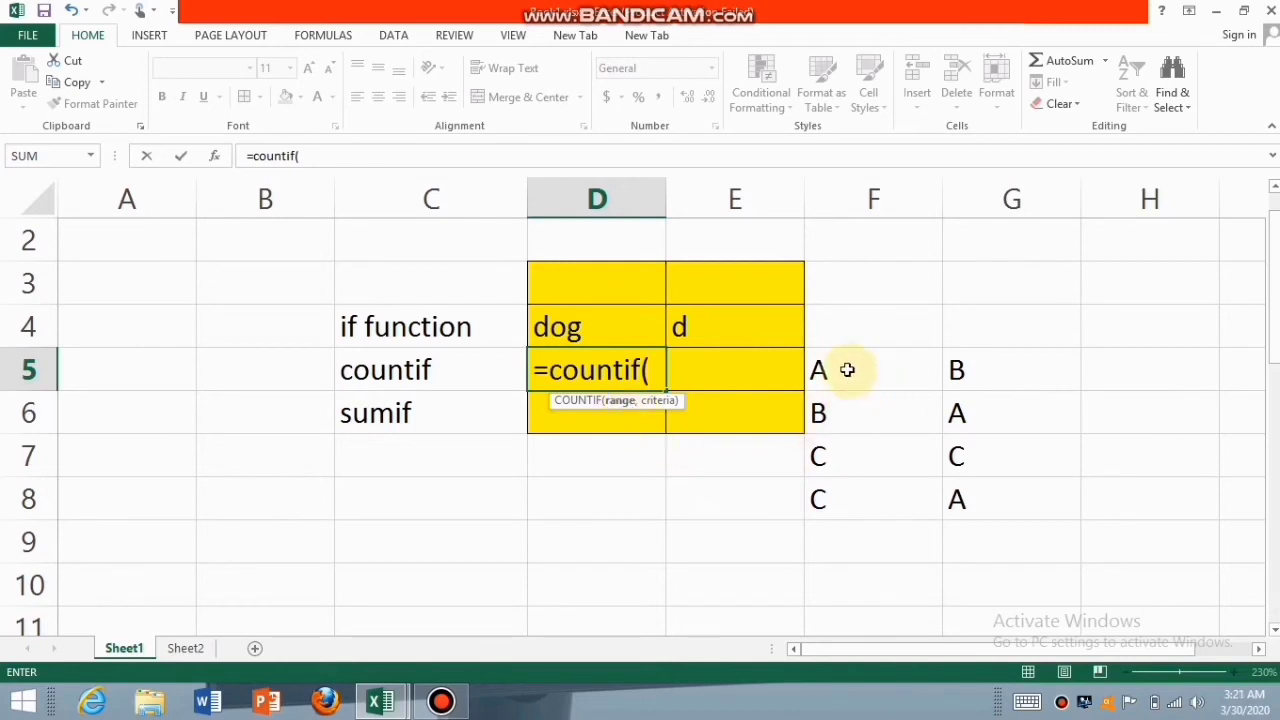
{"action": "left_click_drag", "start_coordinate": [847, 370], "coordinate": [957, 499]}
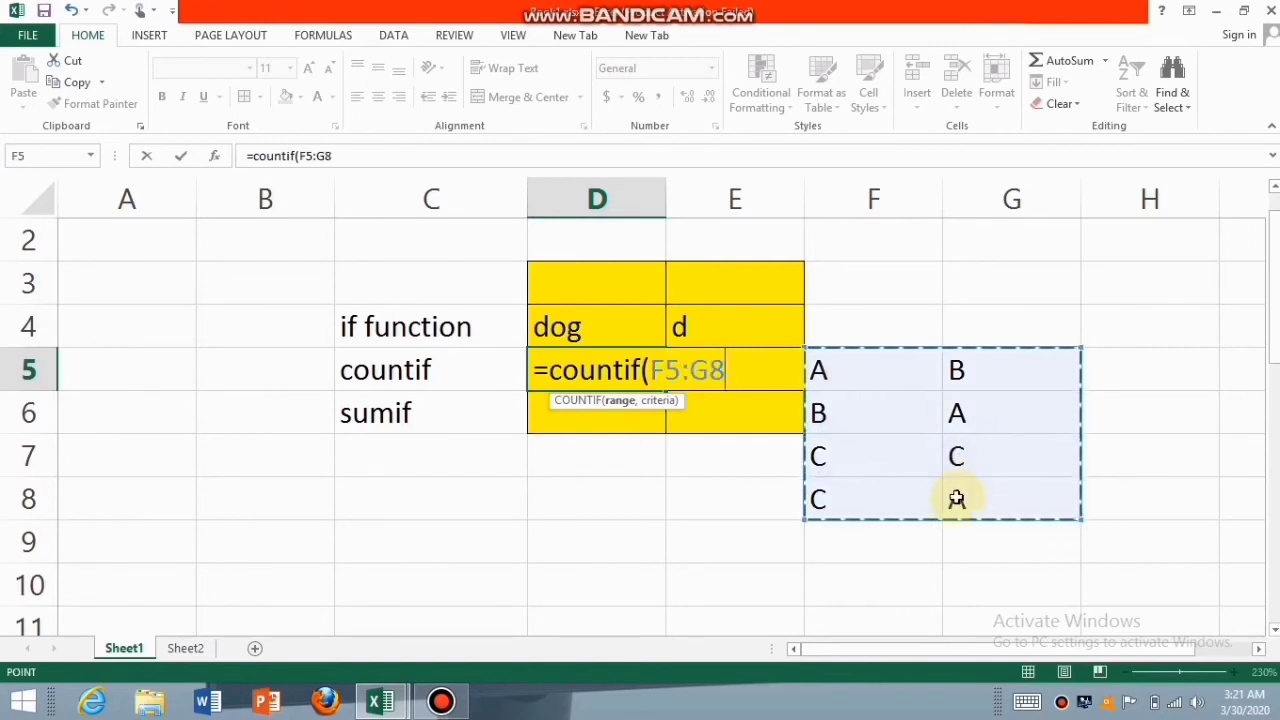
{"action": "type", "text": ","}
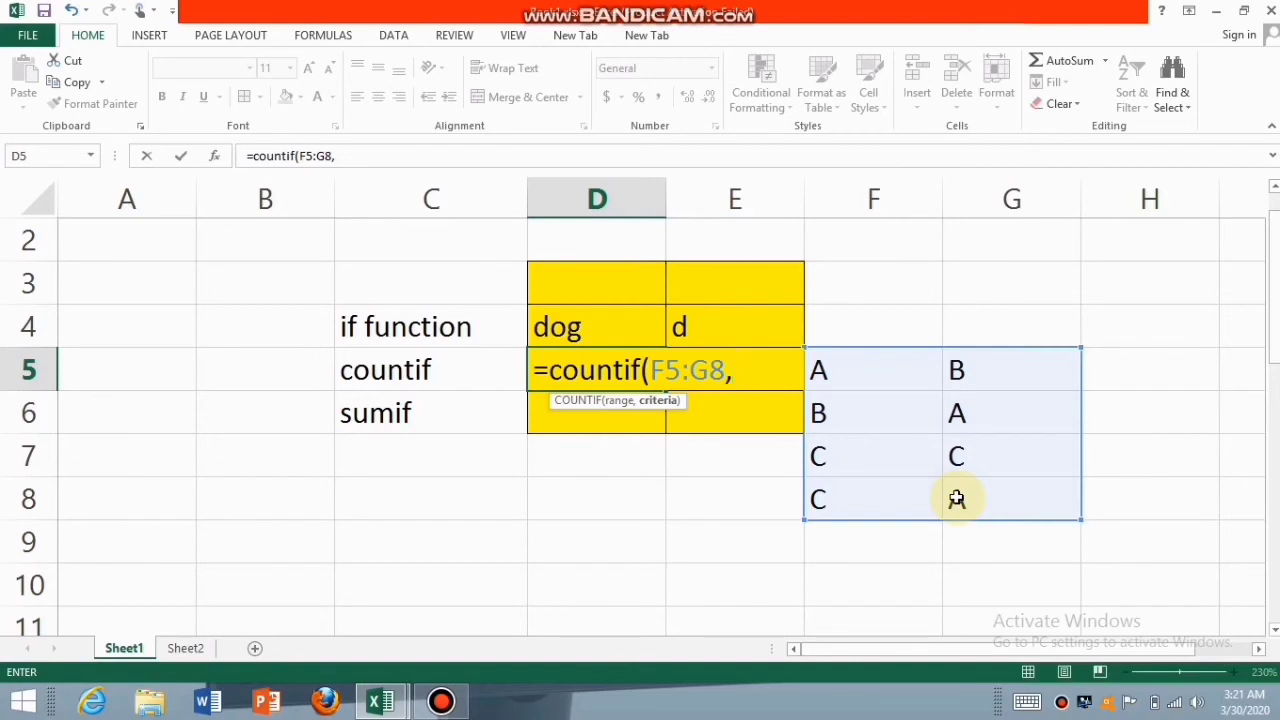
{"action": "type", "text": "\"c\")"}
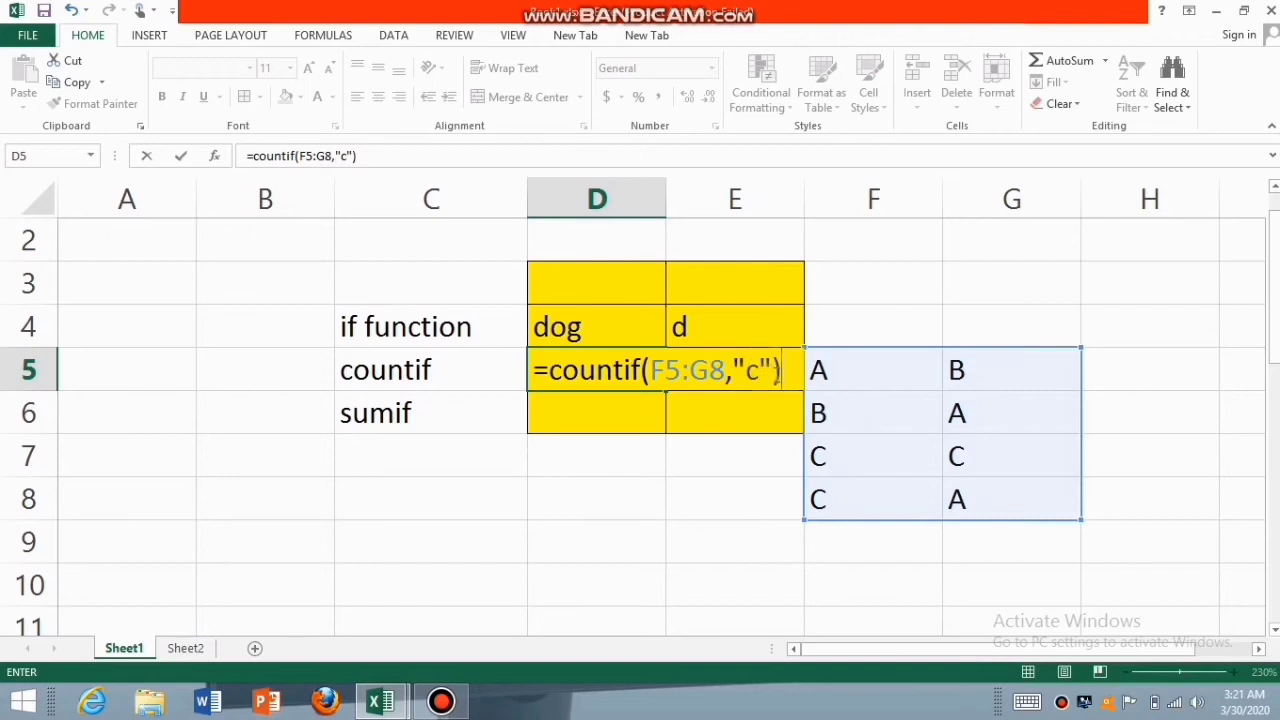
{"action": "key", "text": "Return"}
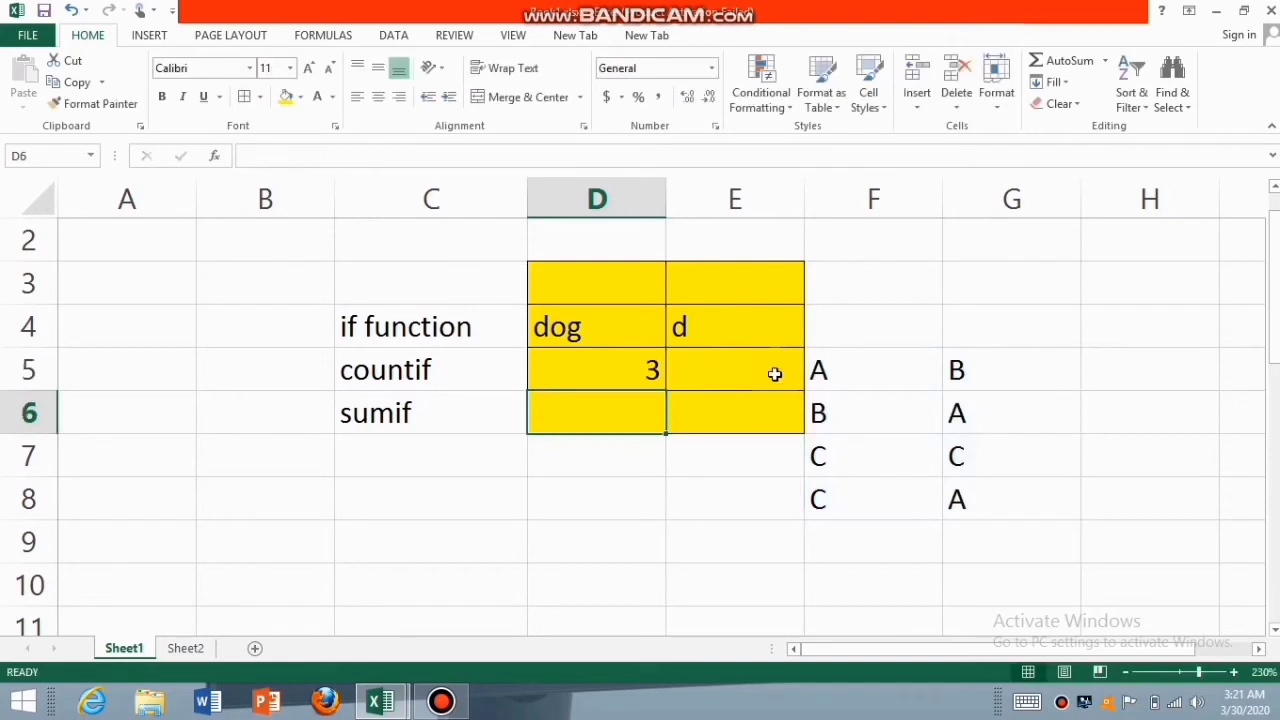
- Change the criterion of the COUNTIF formula in D5 to "a"
{"action": "double_click", "coordinate": [657, 368]}
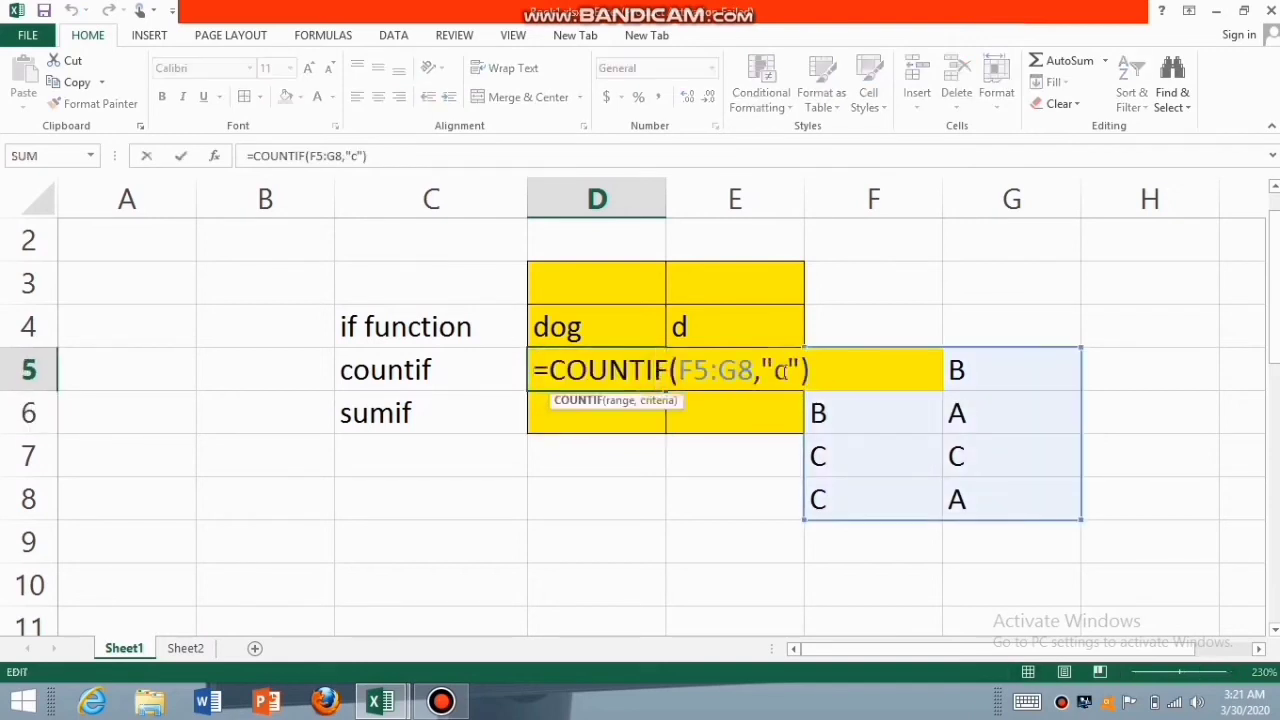
{"action": "left_click", "coordinate": [786, 371]}
{"action": "key", "text": "BackSpace"}
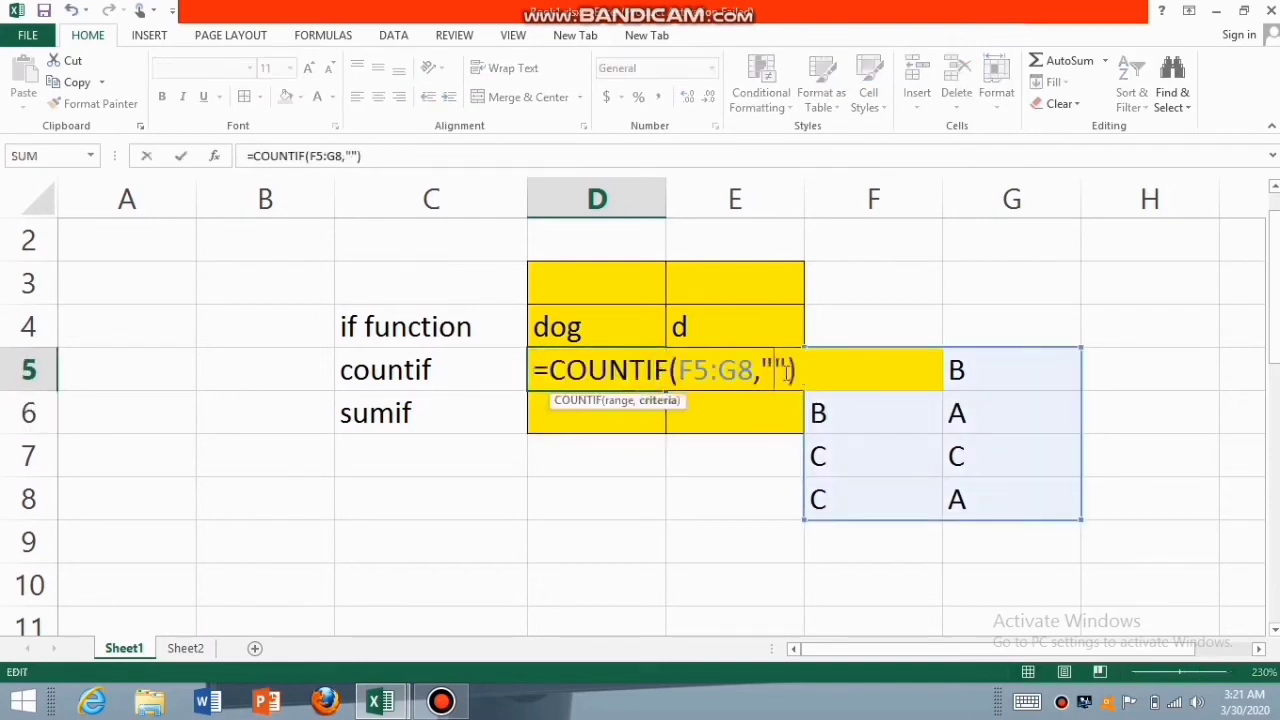
{"action": "type", "text": "a"}
{"action": "key", "text": "Return"}
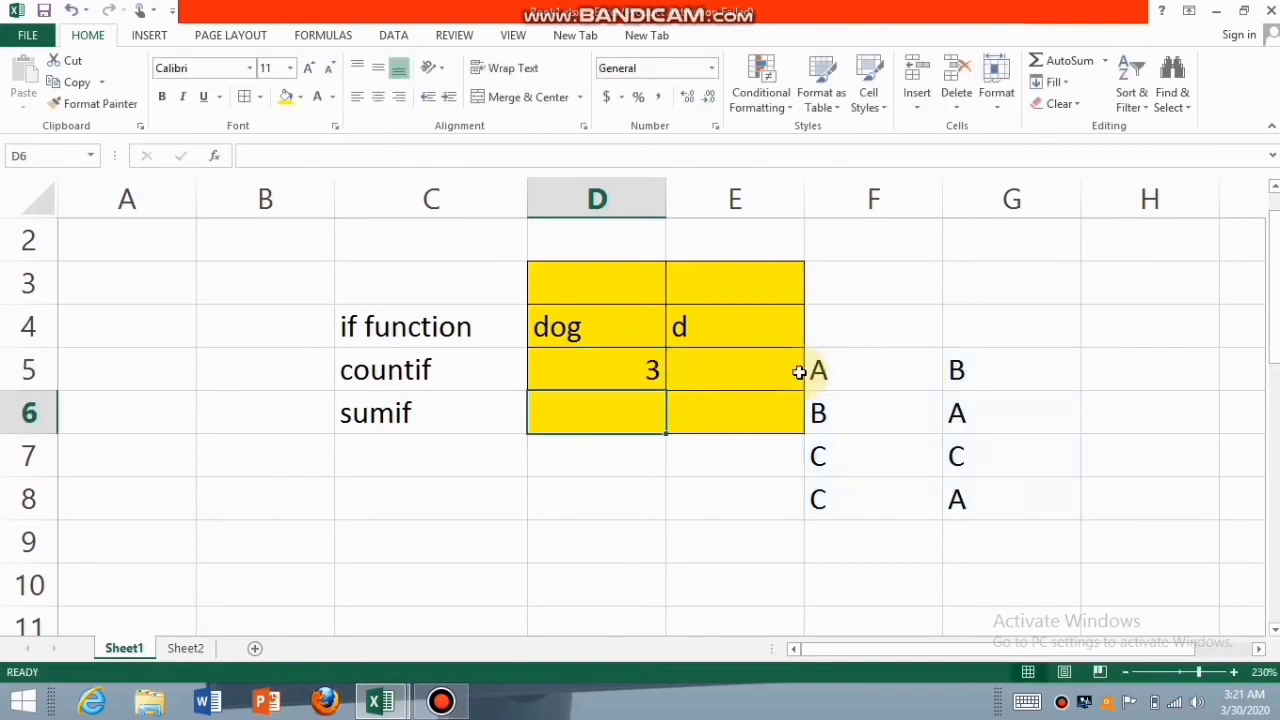
- Change the criterion of the COUNTIF formula in D5 to "b"
{"action": "double_click", "coordinate": [651, 372]}
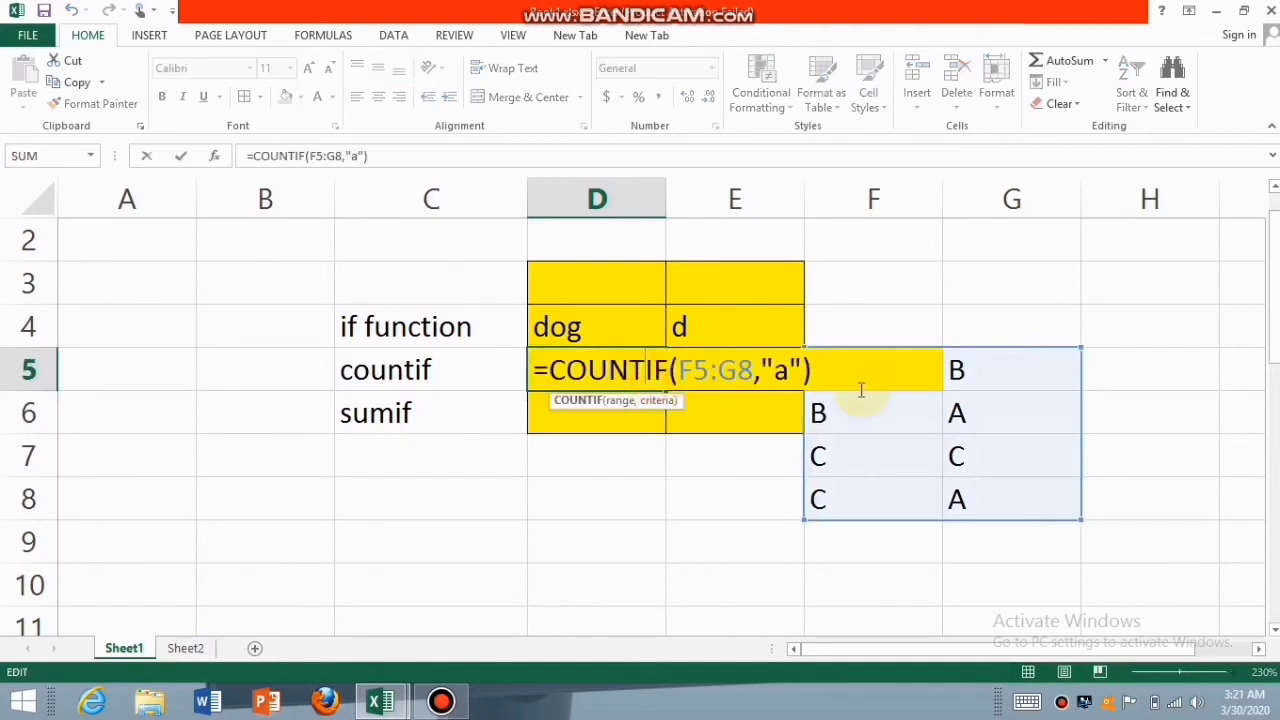
{"action": "left_click", "coordinate": [789, 371]}
{"action": "key", "text": "BackSpace"}
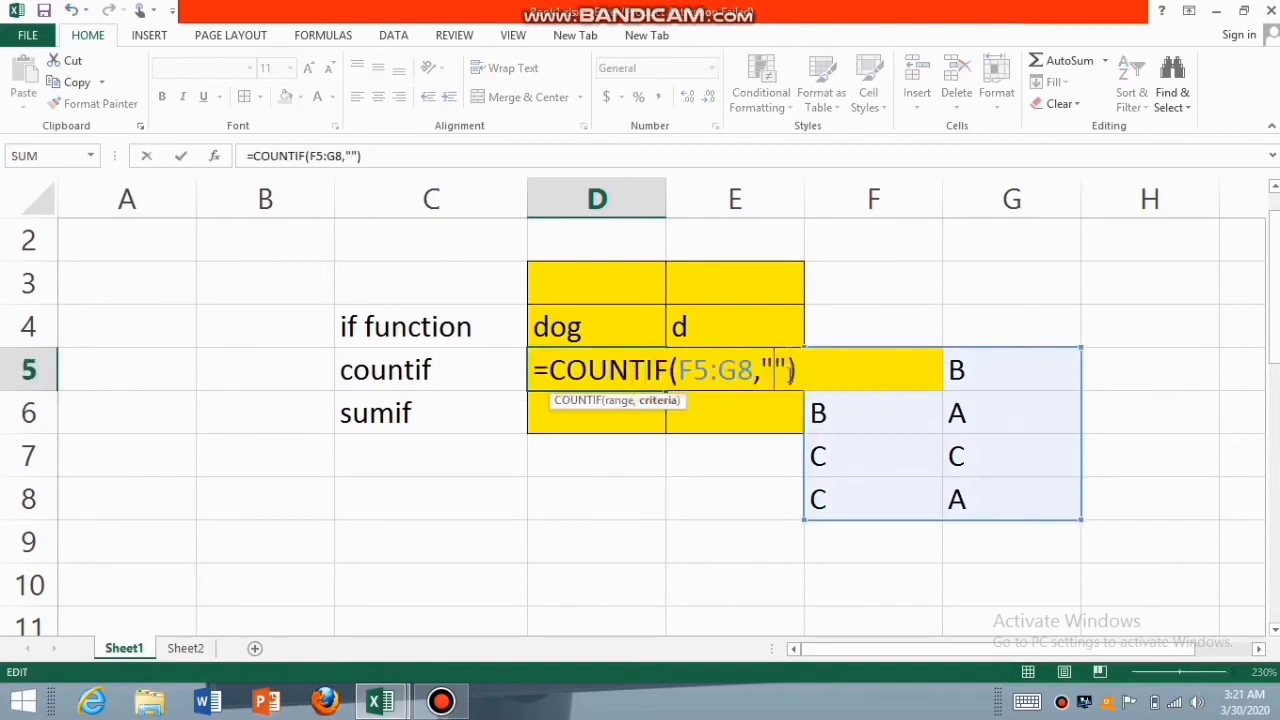
{"action": "type", "text": "b"}
{"action": "key", "text": "Return"}
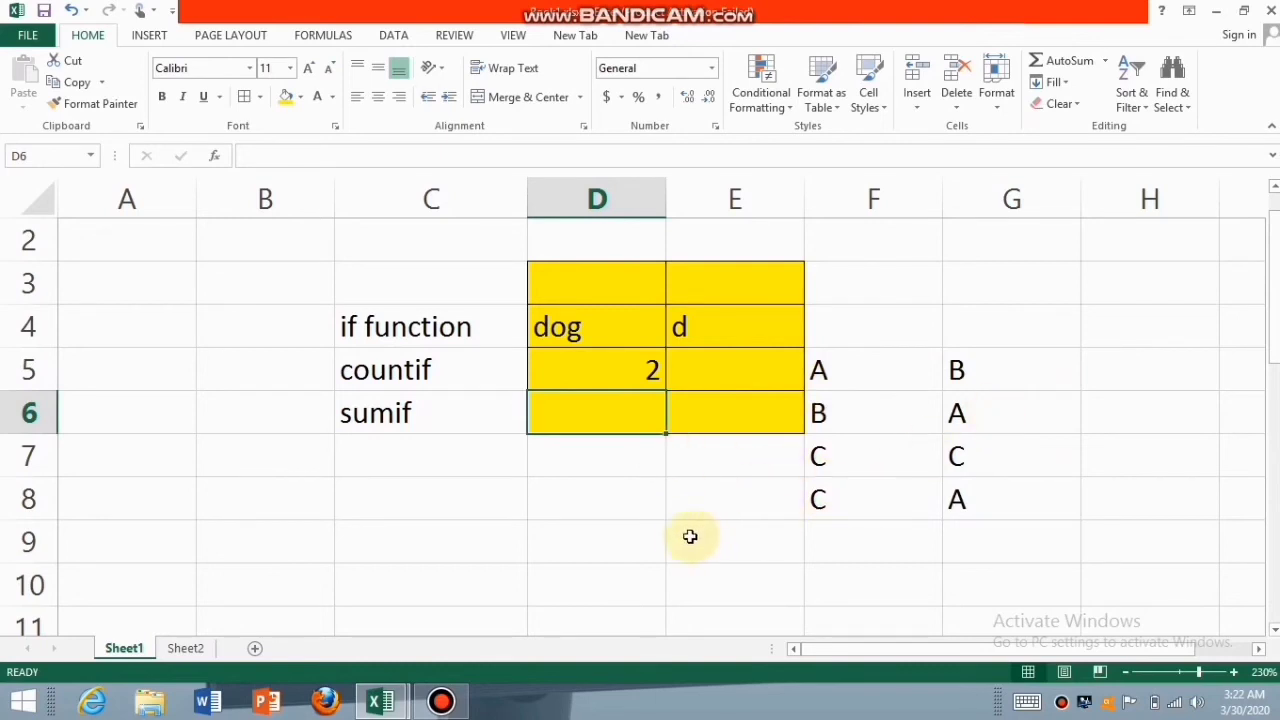
- Enter sample numbers for SUMIF: 3 and 5 in D9:E9, and 2 and 3 in D10:E10
{"action": "left_click", "coordinate": [605, 532]}
{"action": "type", "text": "3"}
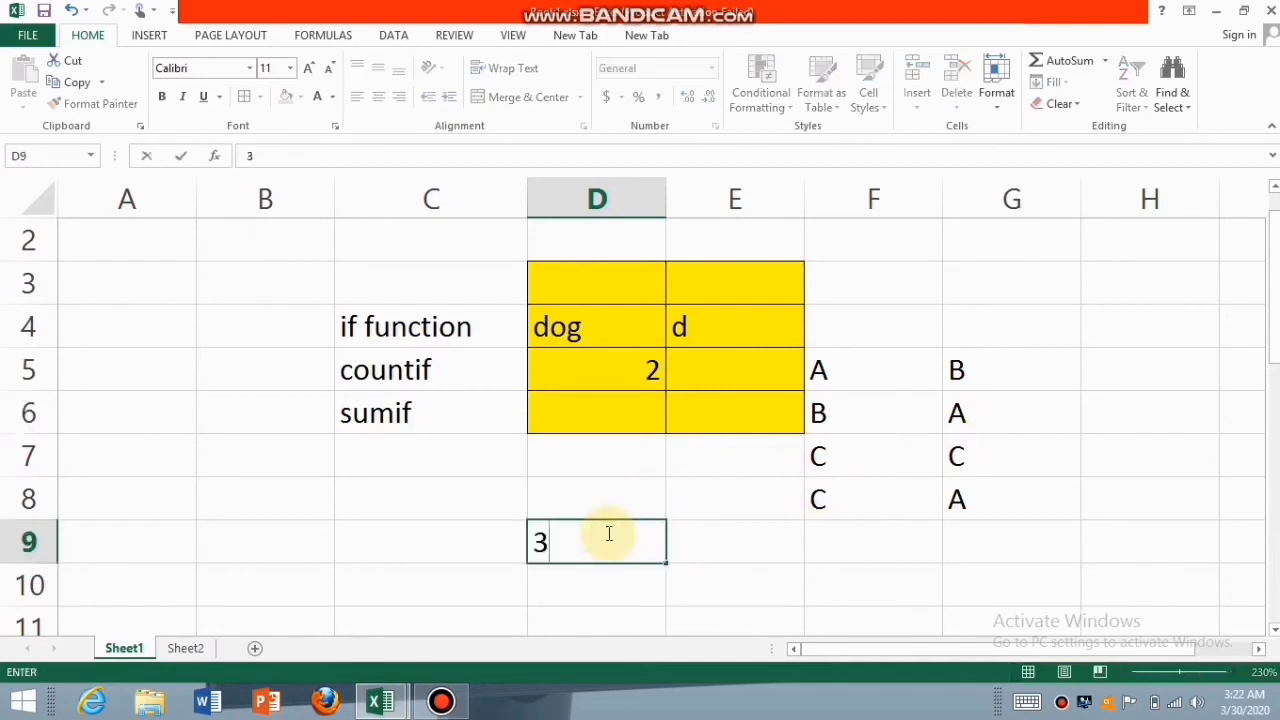
{"action": "left_click", "coordinate": [730, 551]}
{"action": "type", "text": "5"}
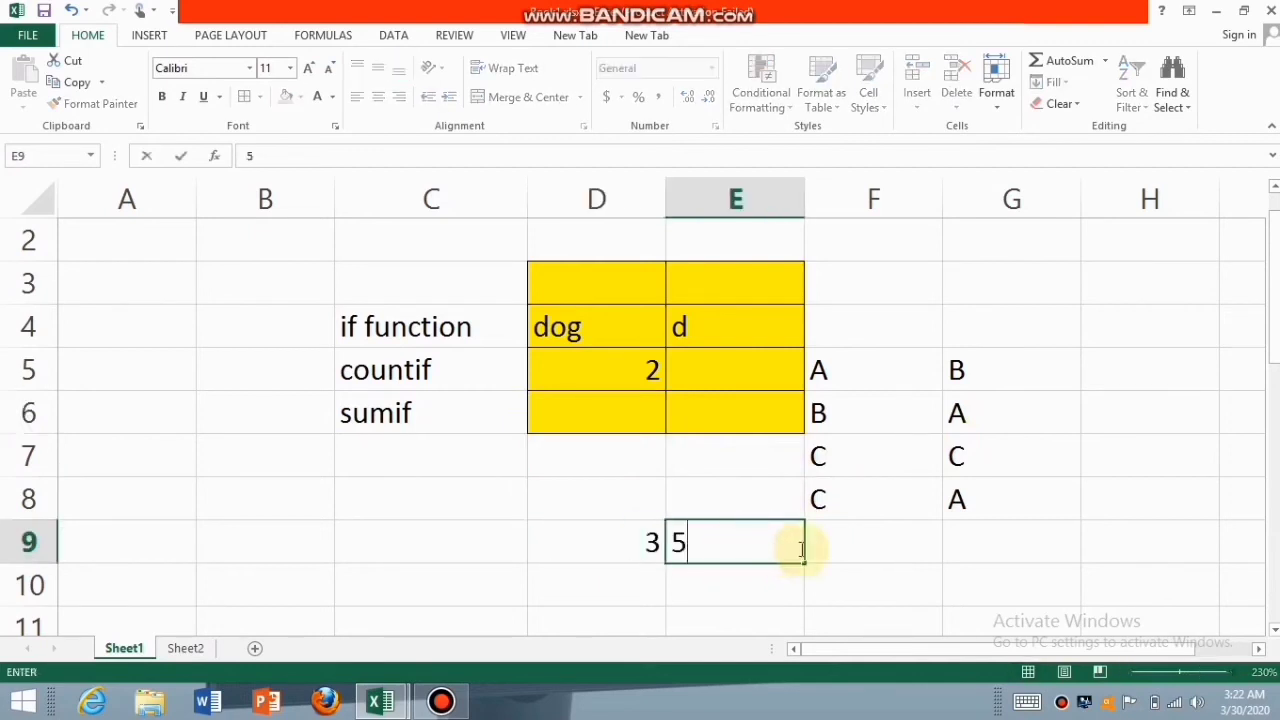
{"action": "type", "text": "2"}
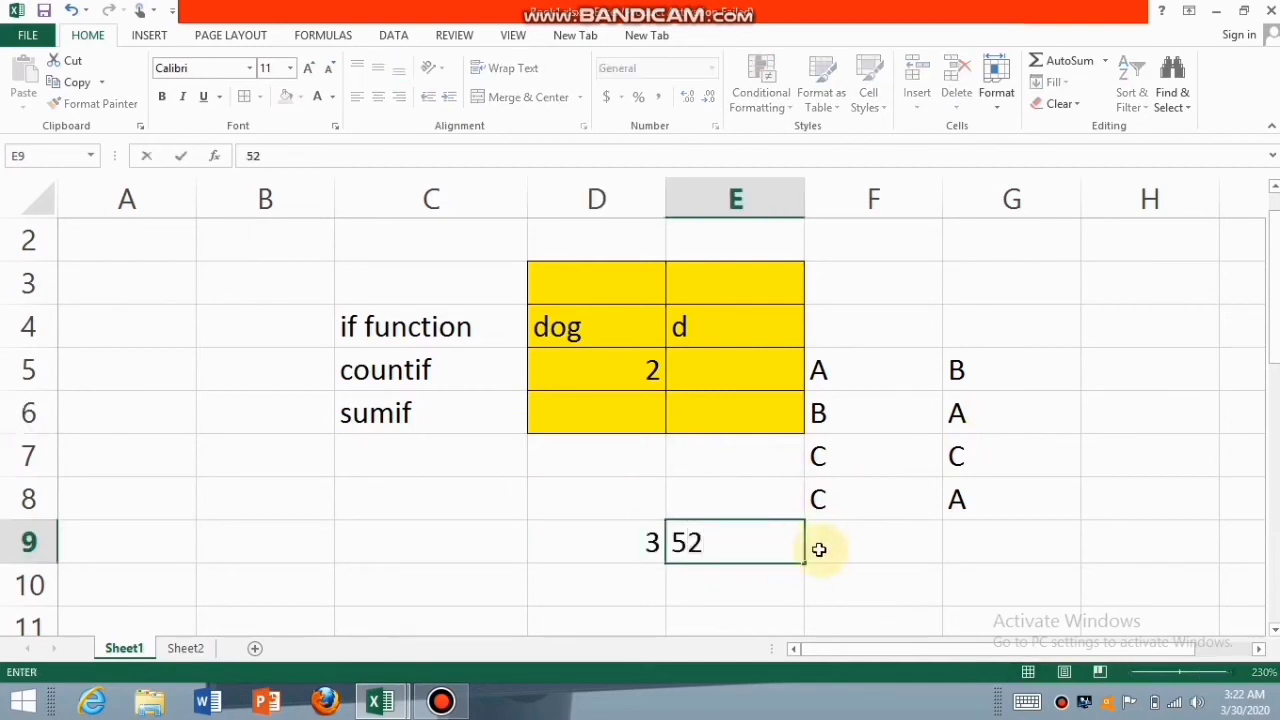
{"action": "key", "text": "BackSpace"}
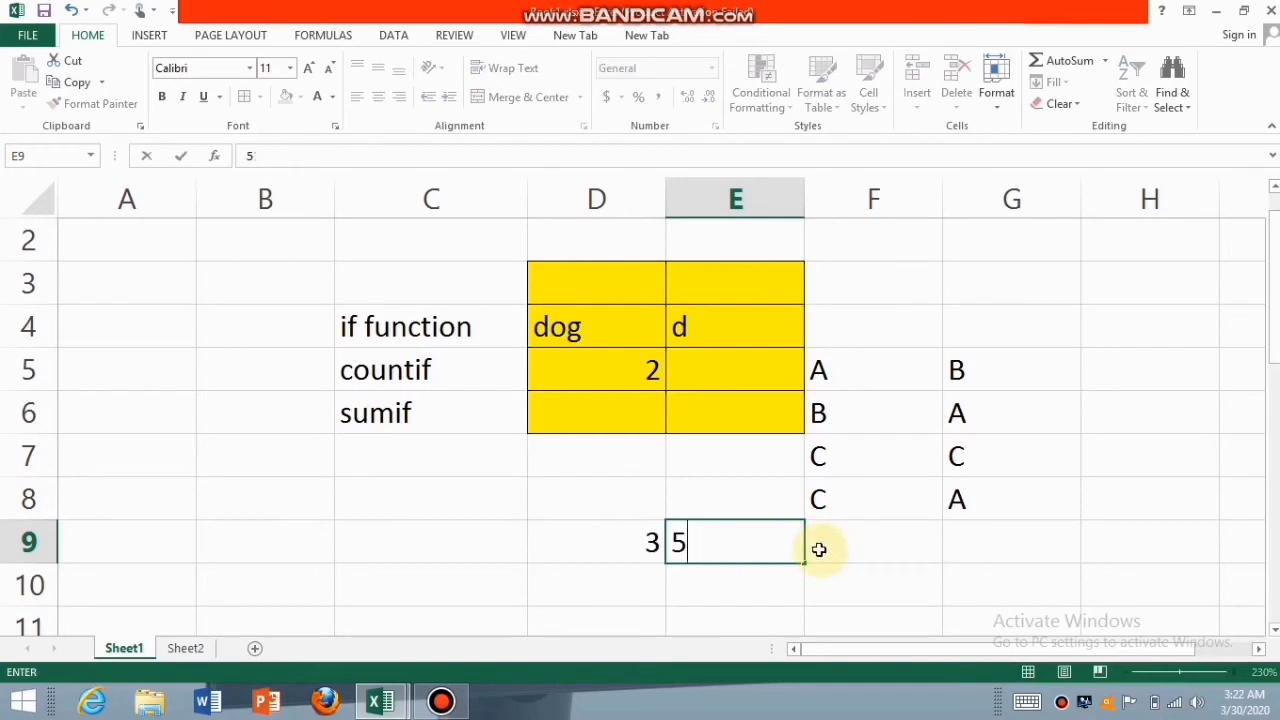
{"action": "left_click", "coordinate": [714, 597]}
{"action": "type", "text": "34"}
{"action": "key", "text": "BackSpace"}
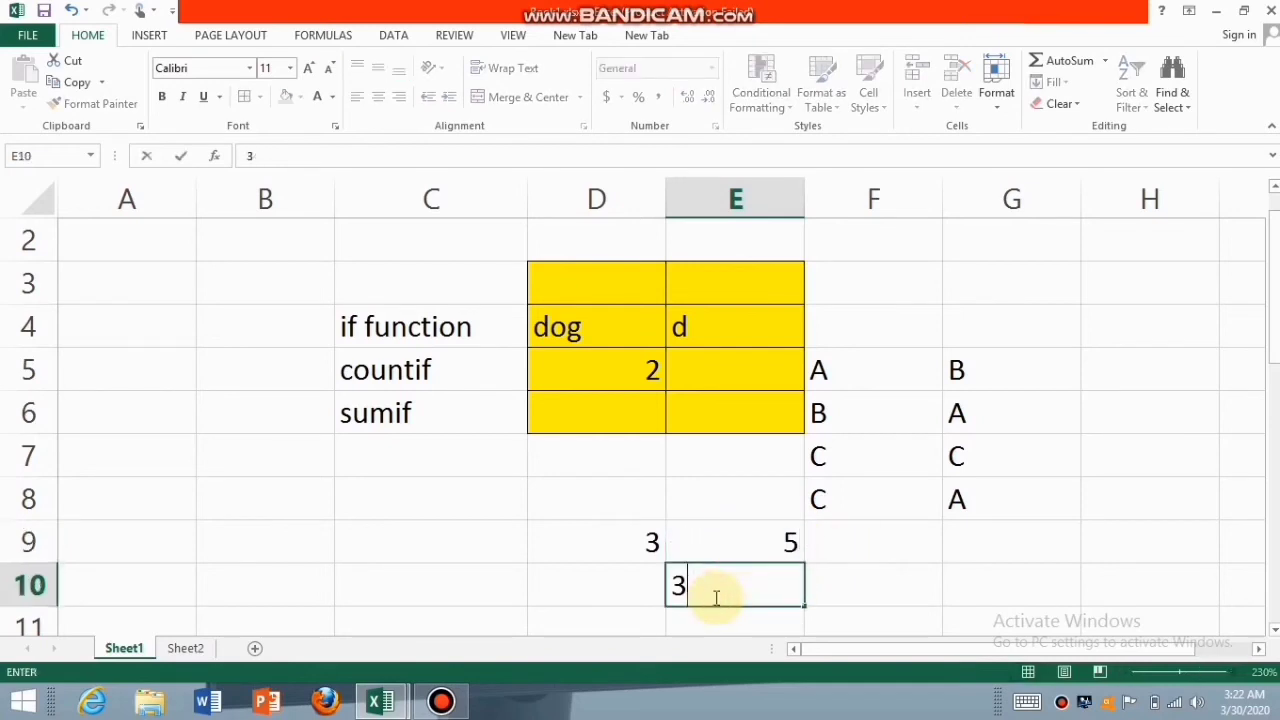
{"action": "left_click", "coordinate": [632, 591]}
{"action": "type", "text": "2"}
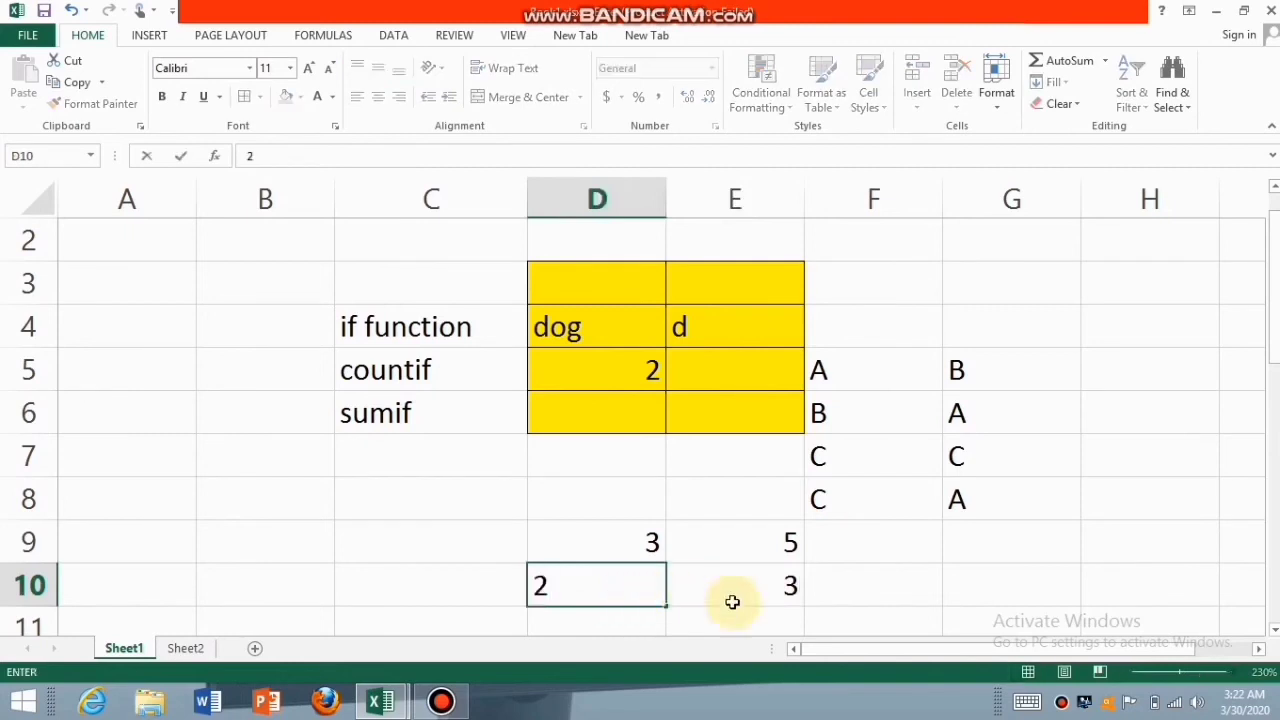
{"action": "left_click", "coordinate": [734, 623]}
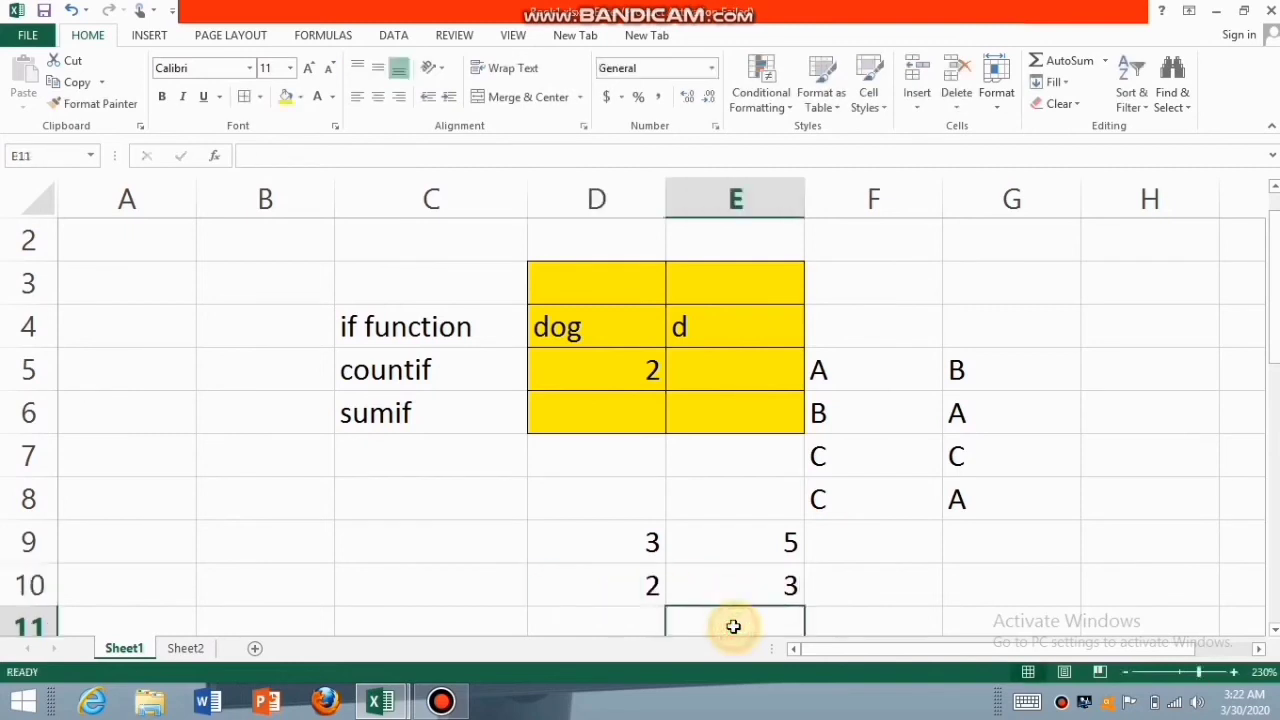
- Add the numbers 5 and 6 in D8:E8 and center the values in D8:E10 horizontally
{"action": "left_click", "coordinate": [637, 503]}
{"action": "type", "text": "5"}
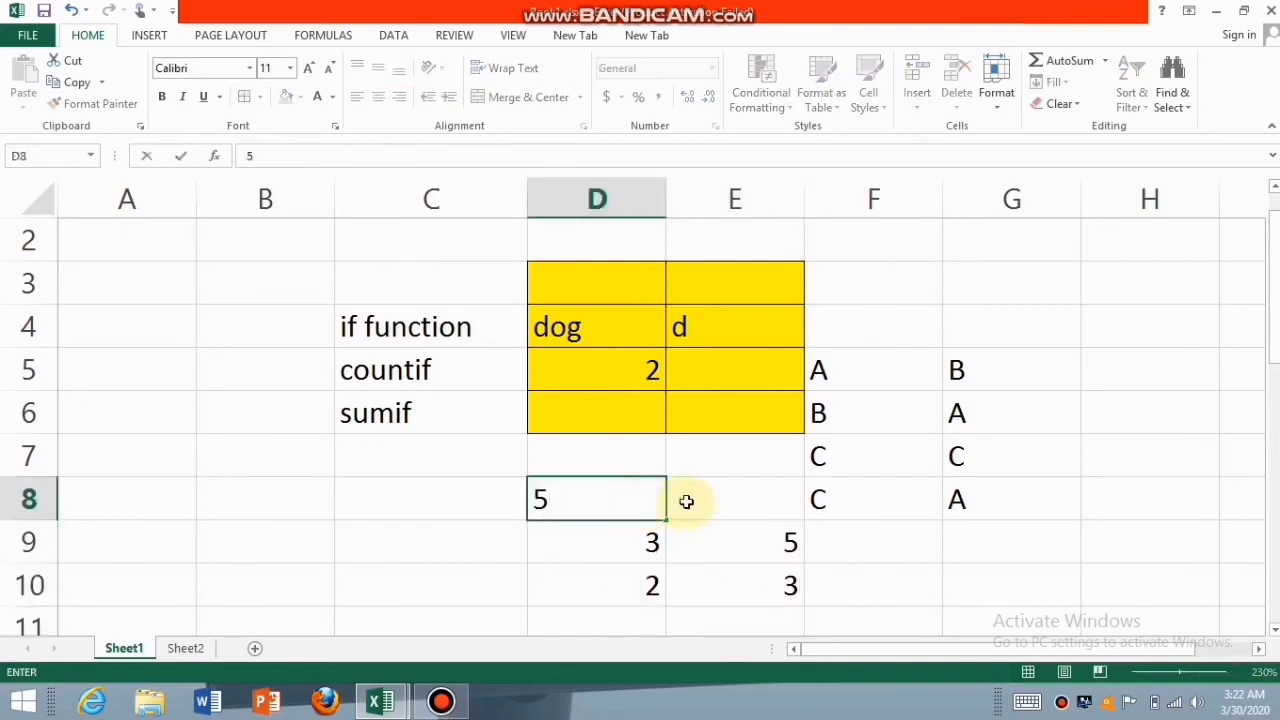
{"action": "left_click", "coordinate": [684, 500]}
{"action": "type", "text": "6"}
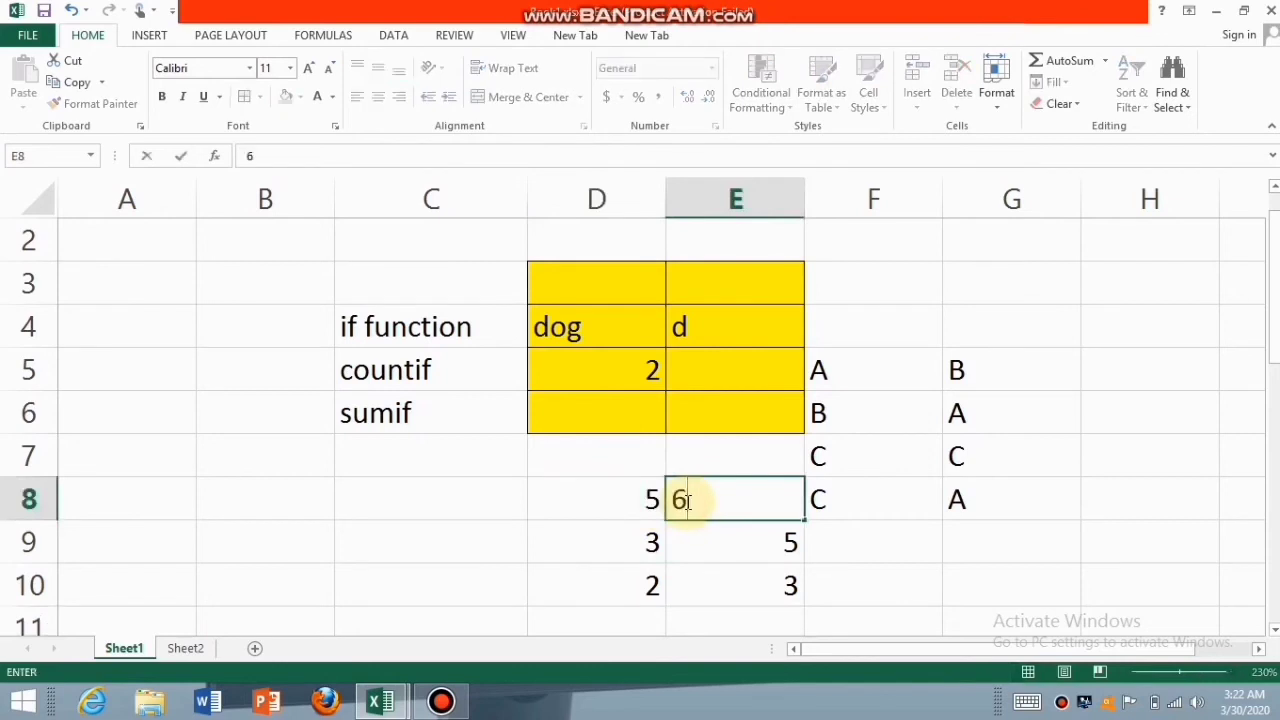
{"action": "left_click", "coordinate": [545, 535]}
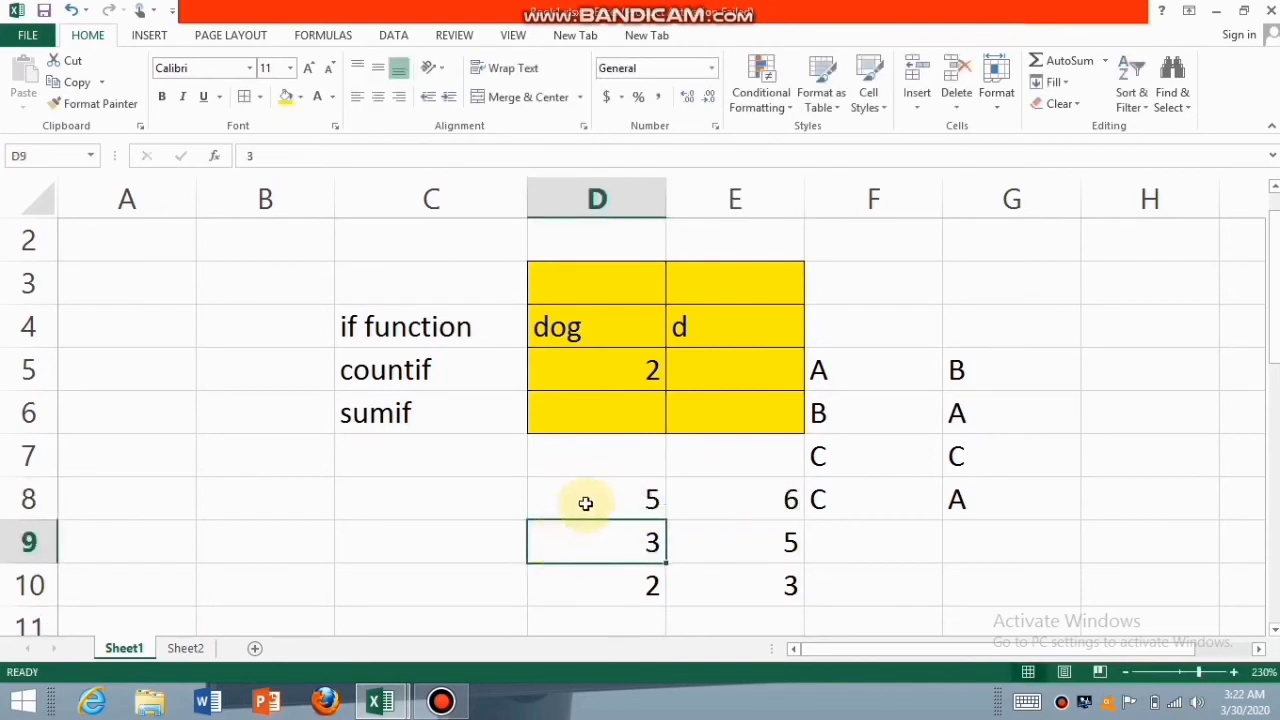
{"action": "left_click_drag", "start_coordinate": [586, 491], "coordinate": [705, 584]}
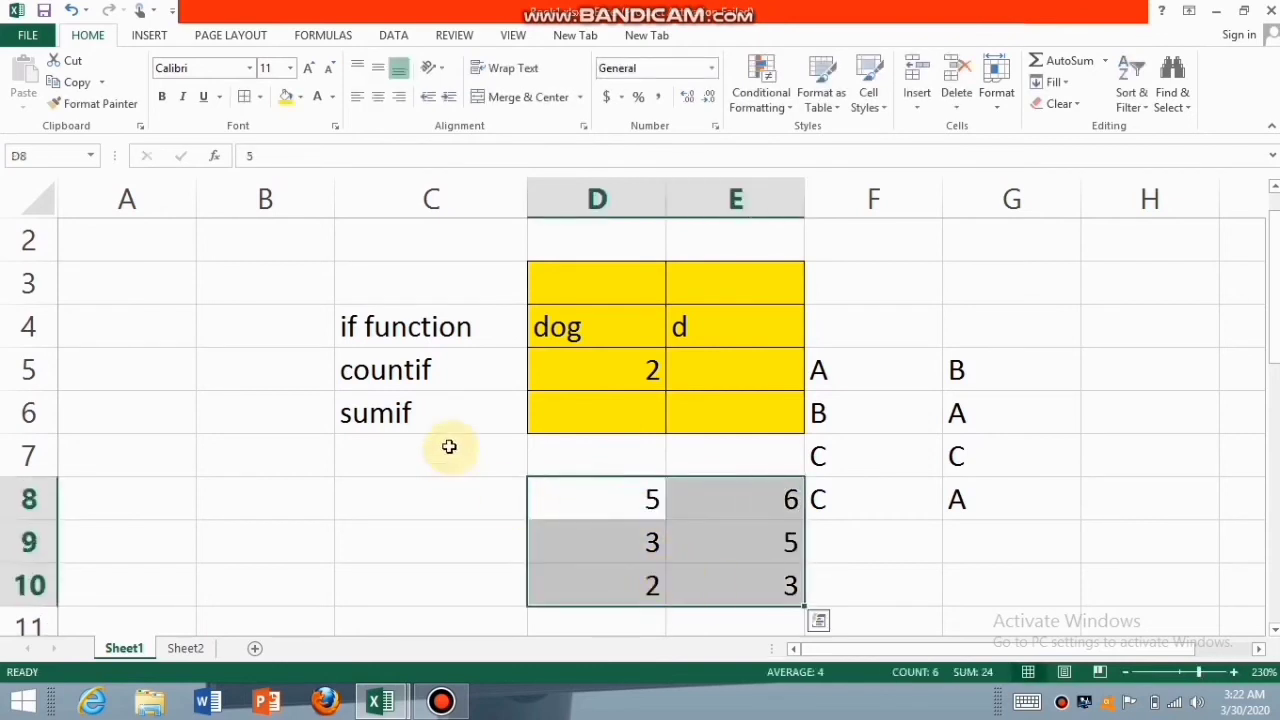
{"action": "left_click", "coordinate": [379, 98]}
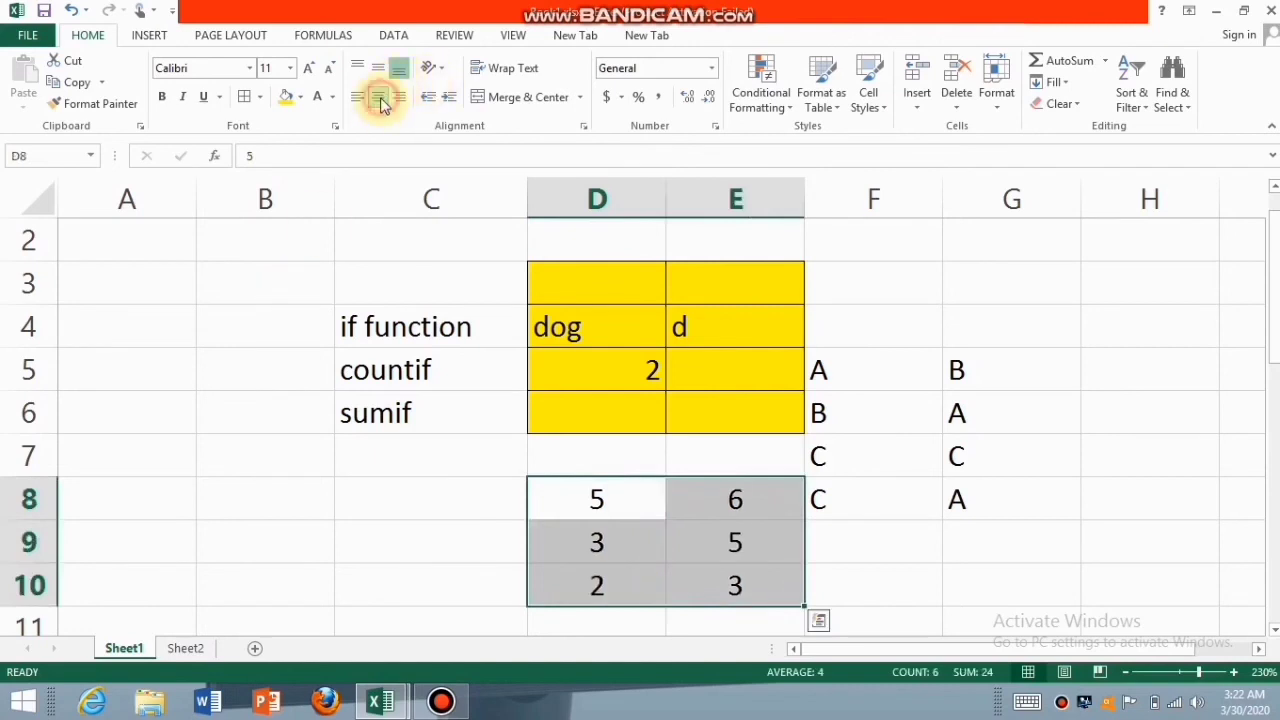
- Enter a SUMIF formula in D6 over the range D8:E10 with the criterion >5
{"action": "left_click", "coordinate": [597, 422]}
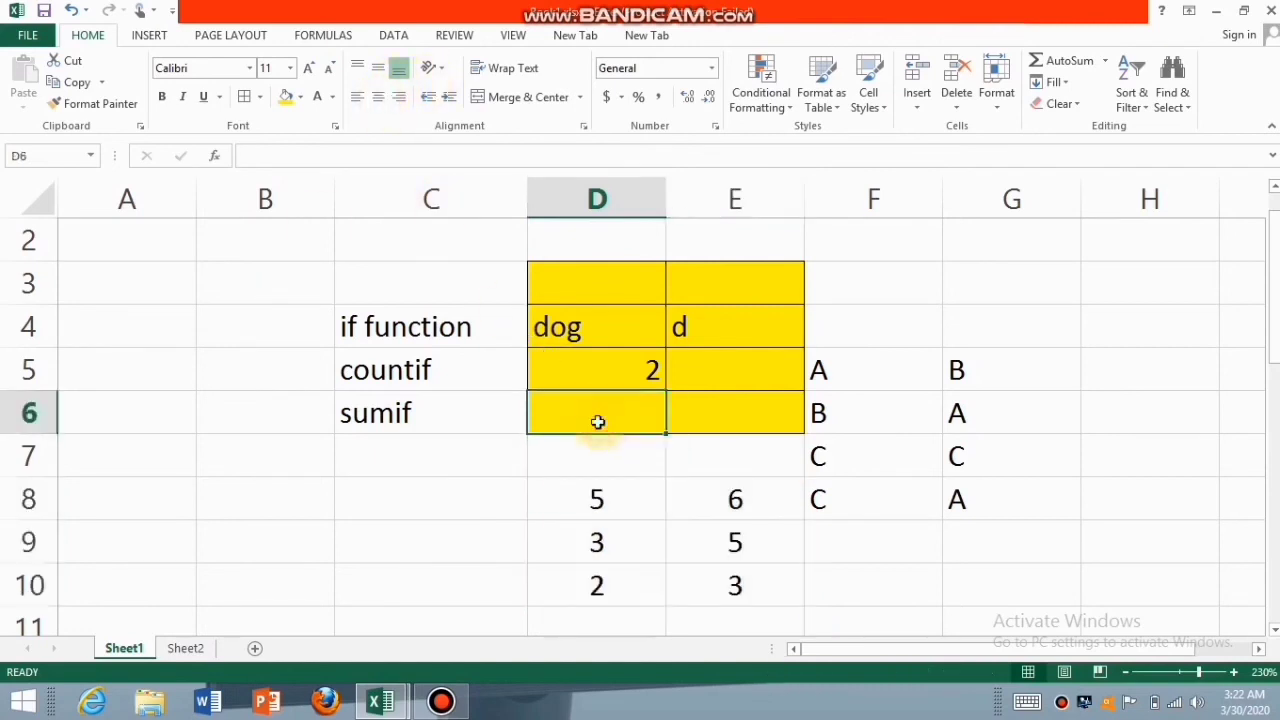
{"action": "type", "text": "="}
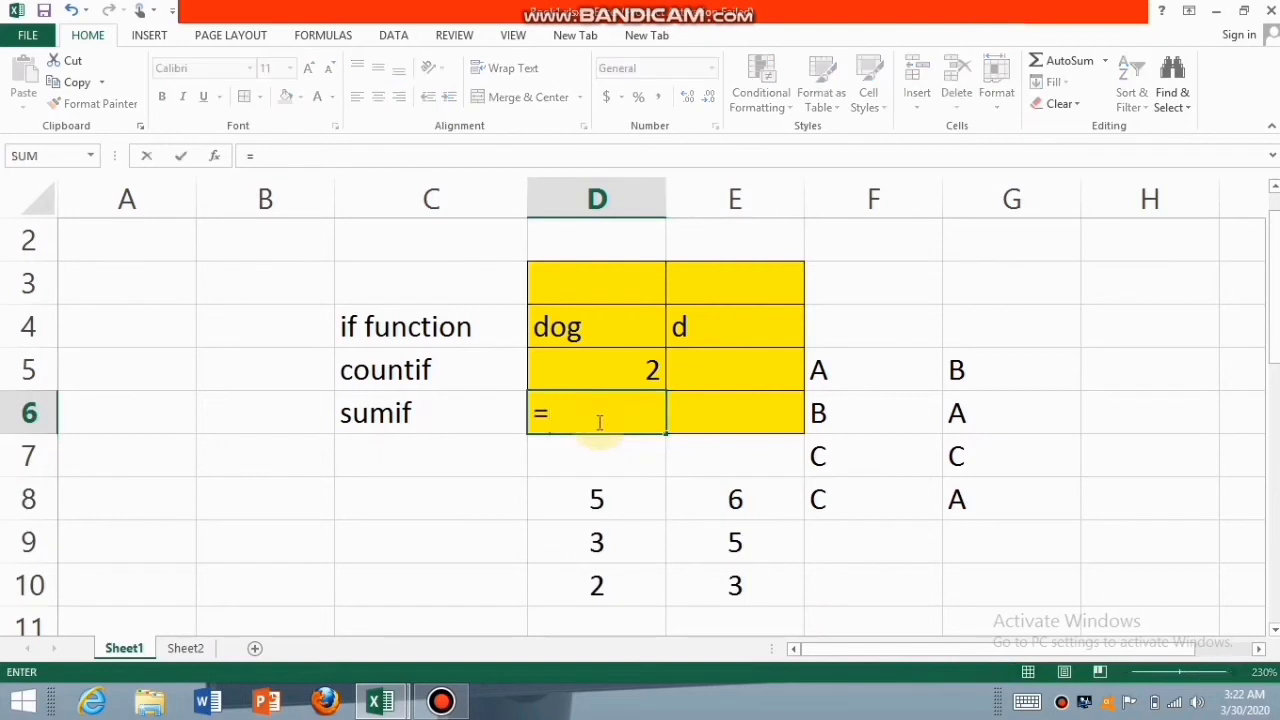
{"action": "type", "text": "sum"}
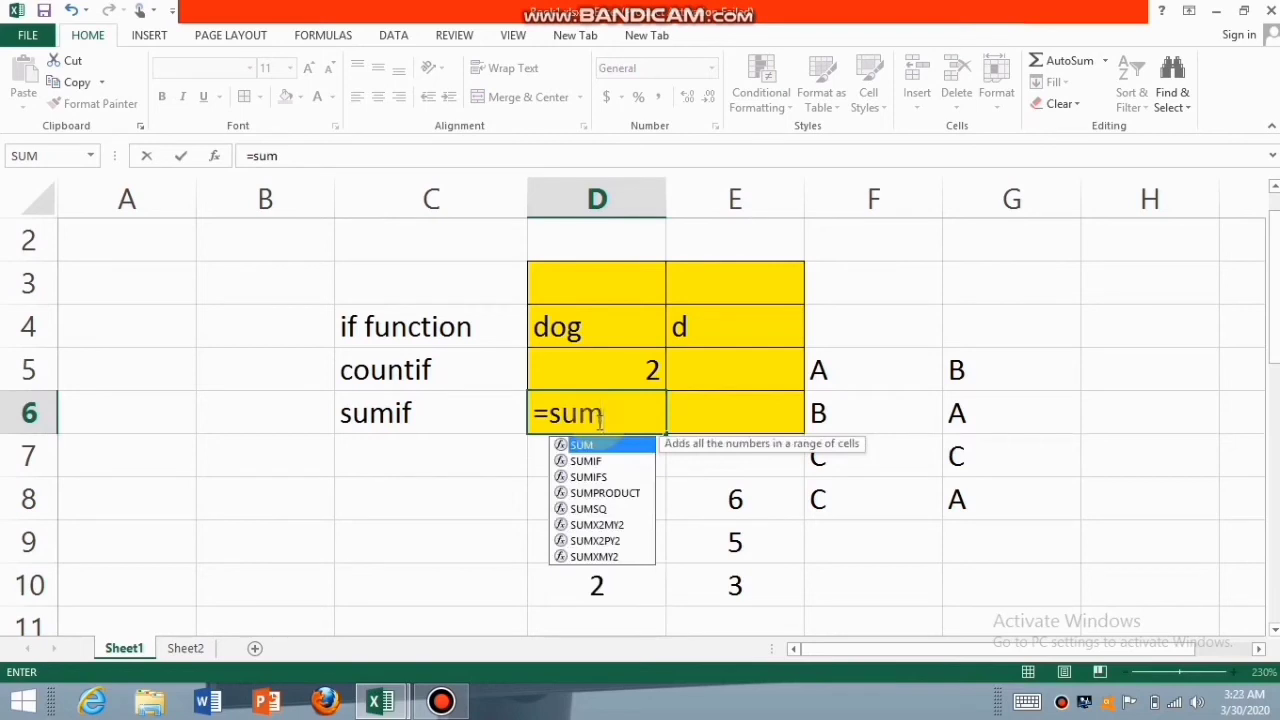
{"action": "type", "text": "if"}
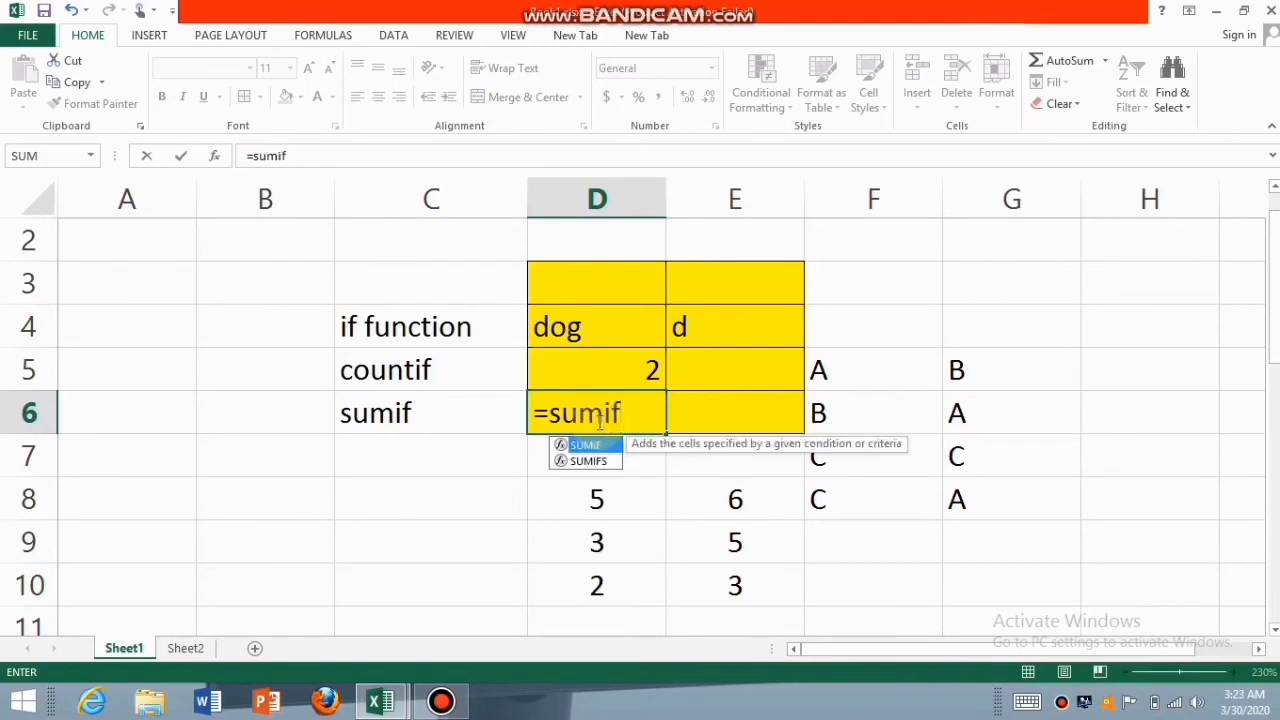
{"action": "type", "text": "("}
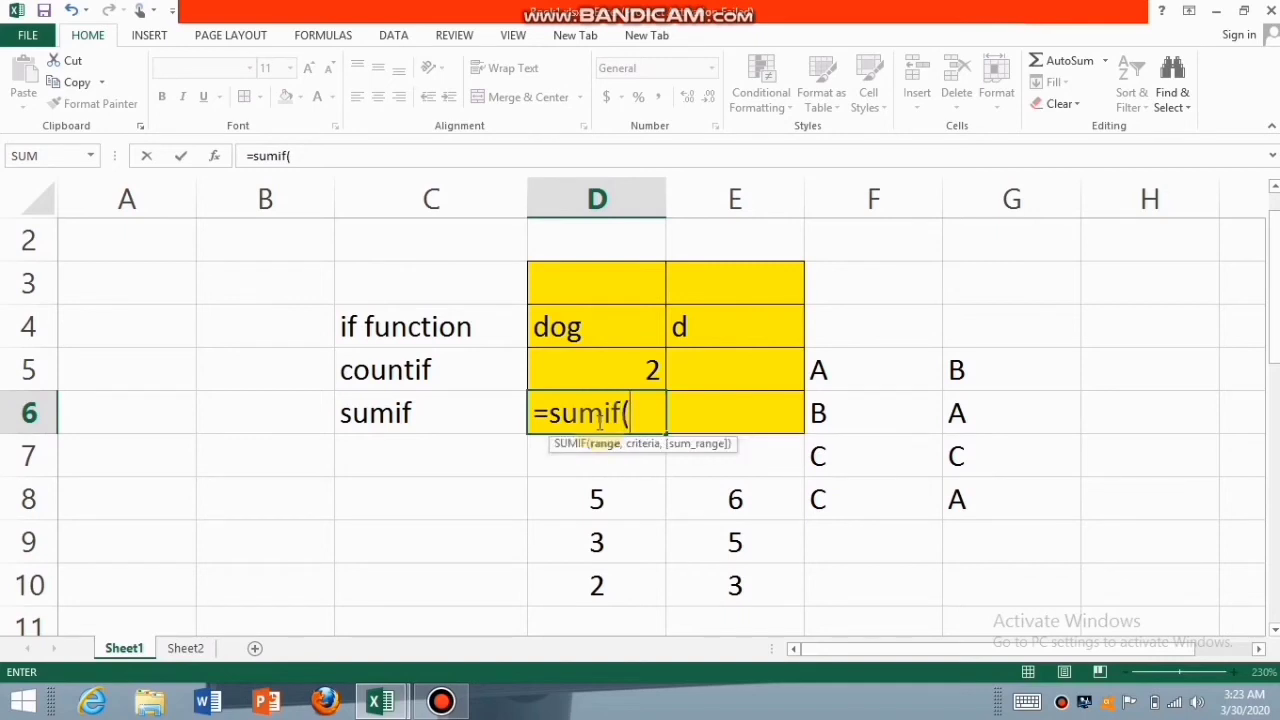
{"action": "left_click", "coordinate": [583, 498]}
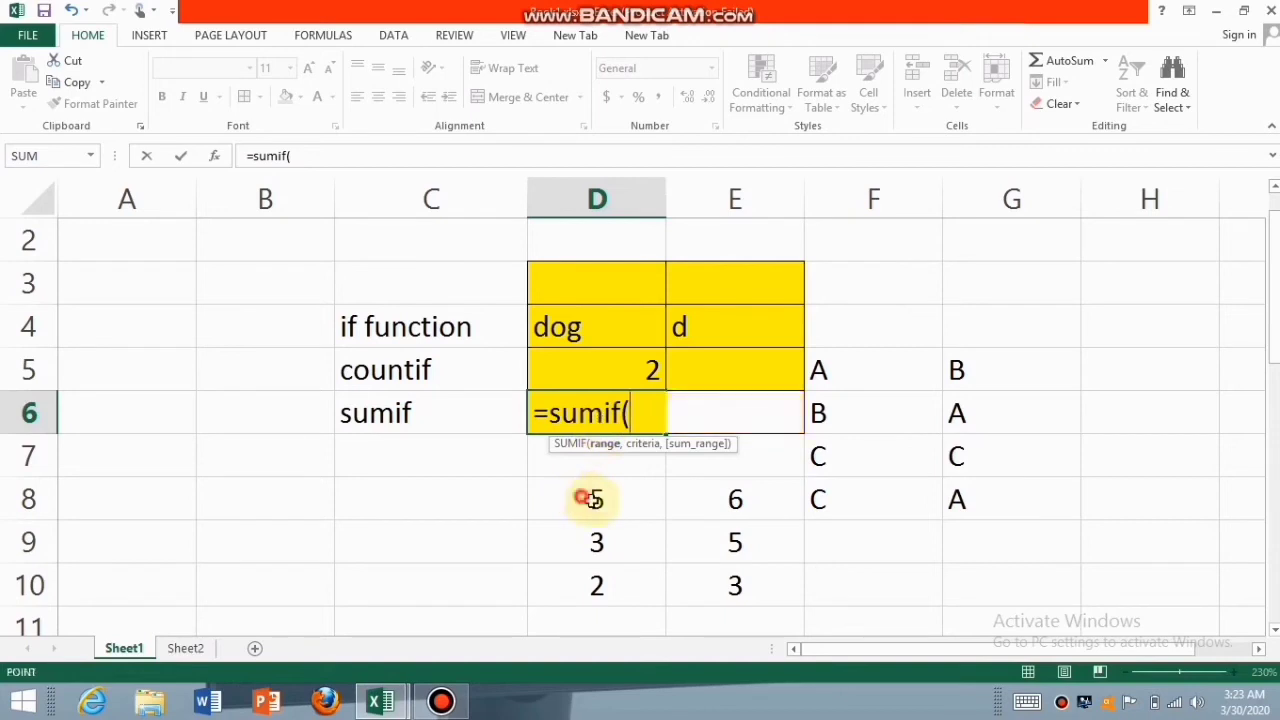
{"action": "left_click_drag", "start_coordinate": [583, 498], "coordinate": [694, 574]}
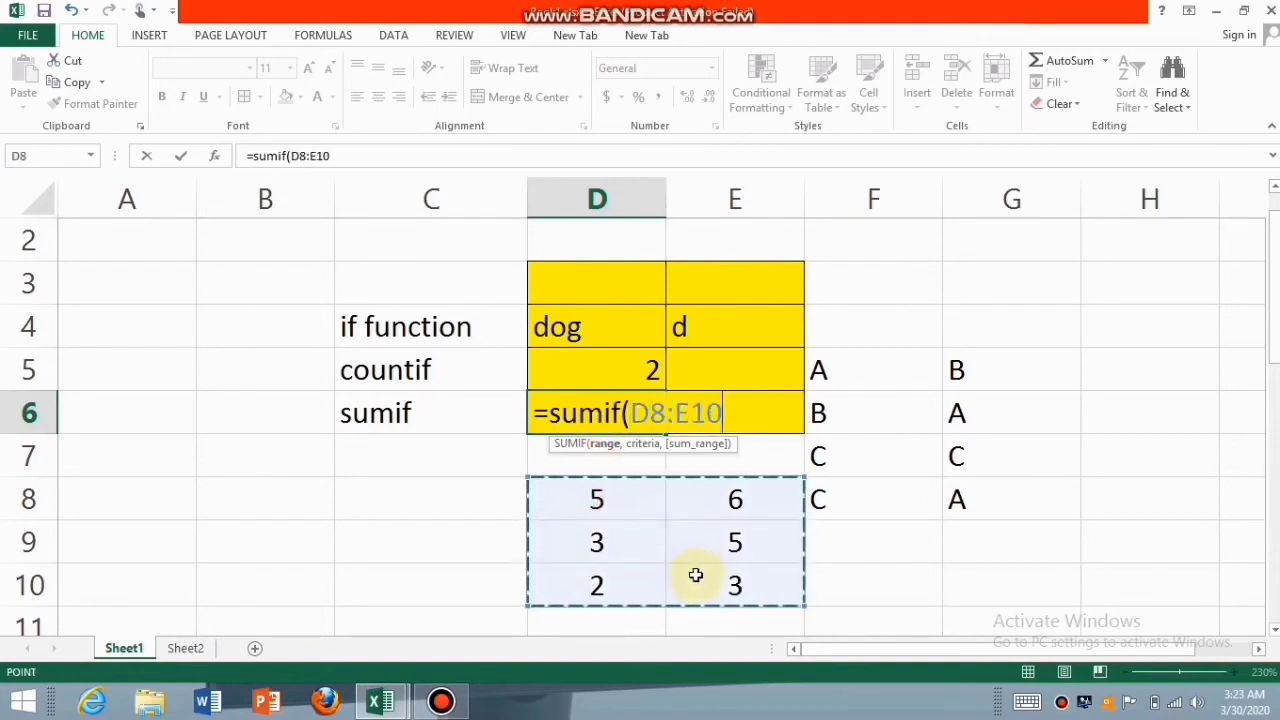
{"action": "type", "text": ","}
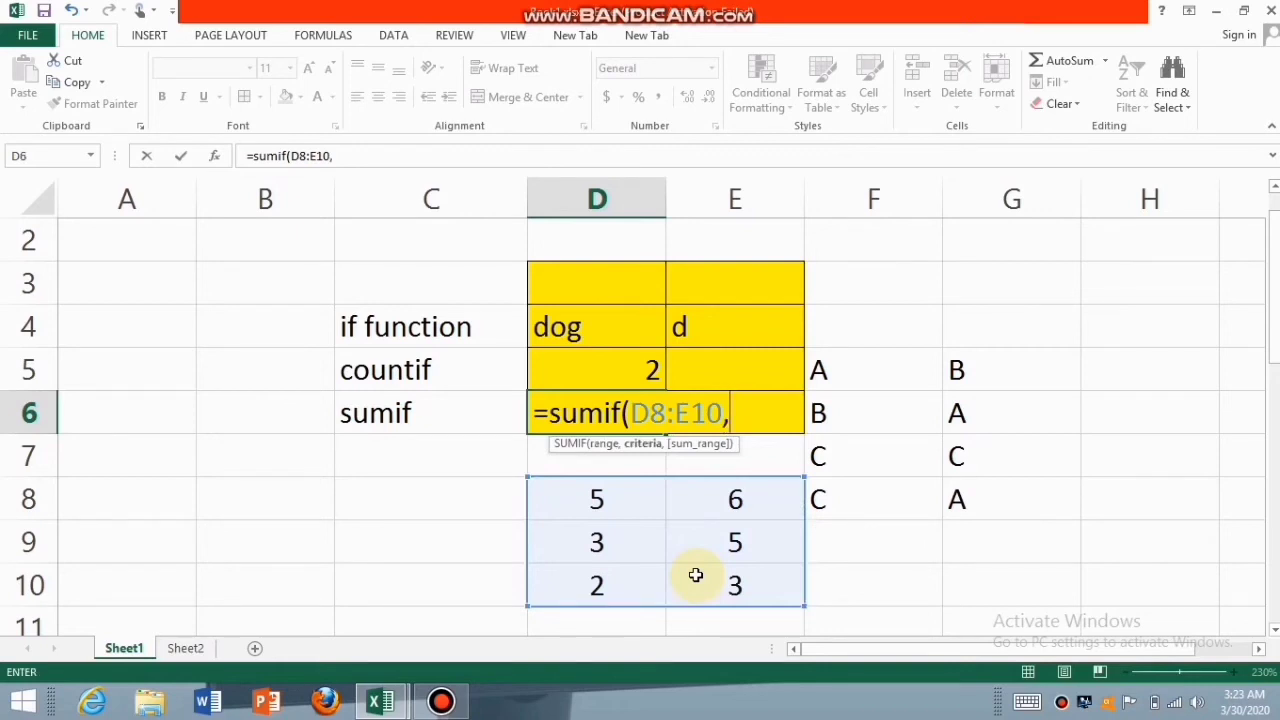
{"action": "type", "text": ">5"}
{"action": "type", "text": ")"}
{"action": "key", "text": "Return"}
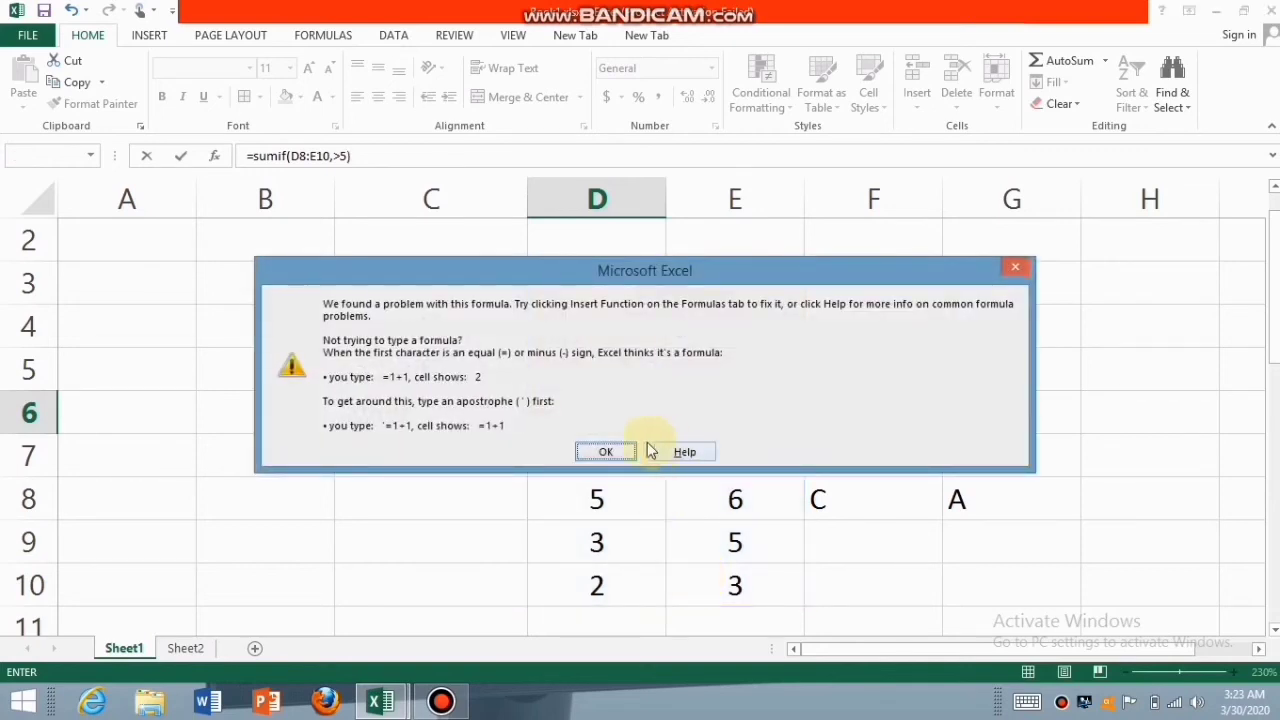
{"action": "left_click", "coordinate": [622, 447]}
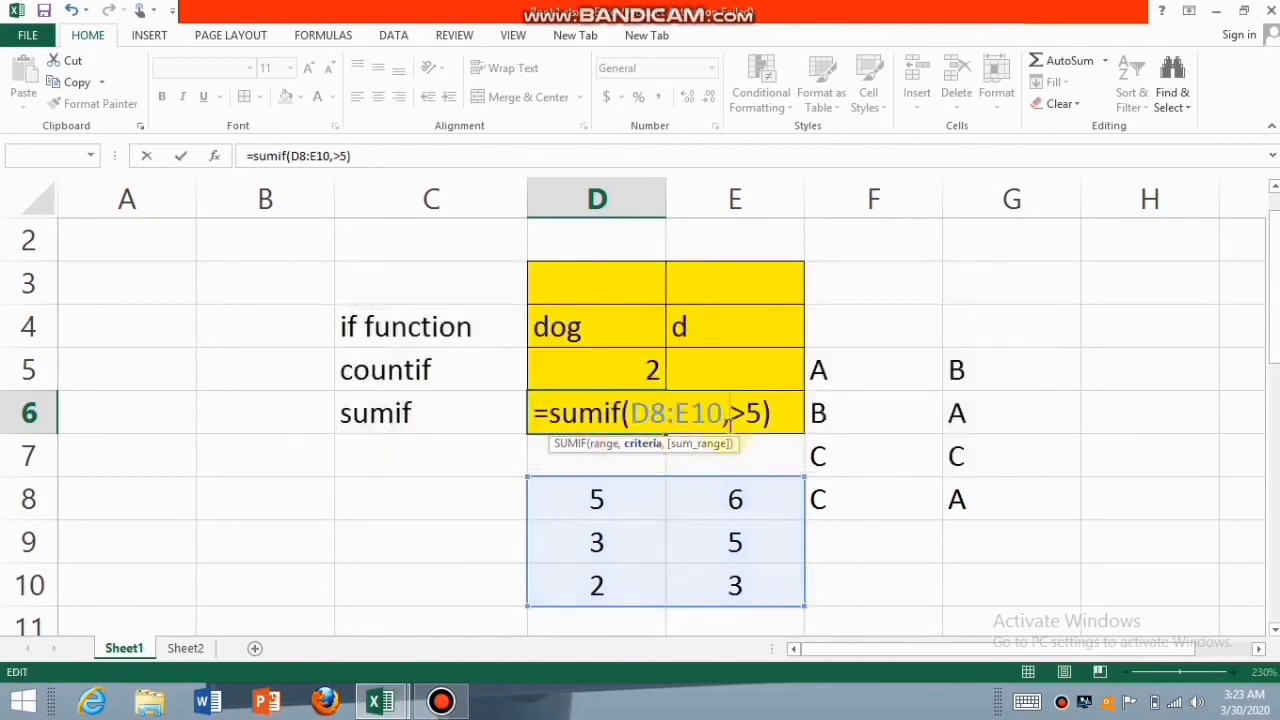
- Enclose the >5 criterion of the SUMIF formula in D6 in double quotation marks
{"action": "type", "text": "\""}
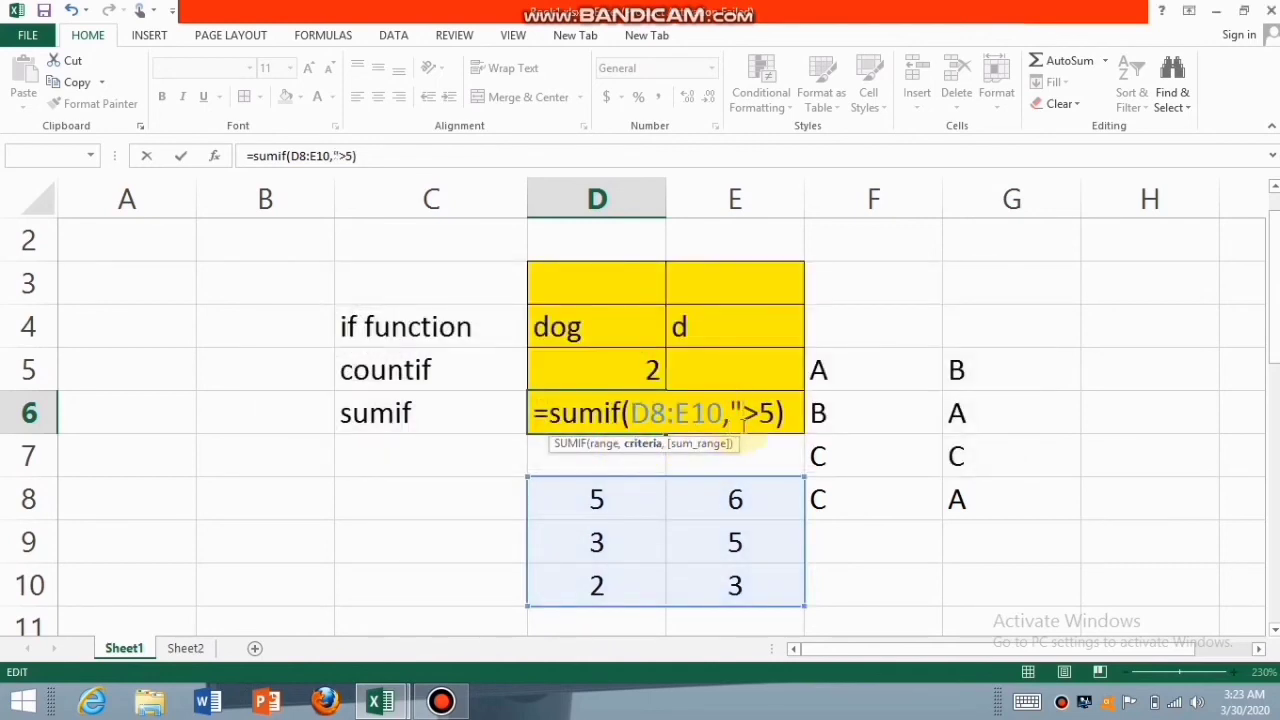
{"action": "left_click", "coordinate": [776, 413]}
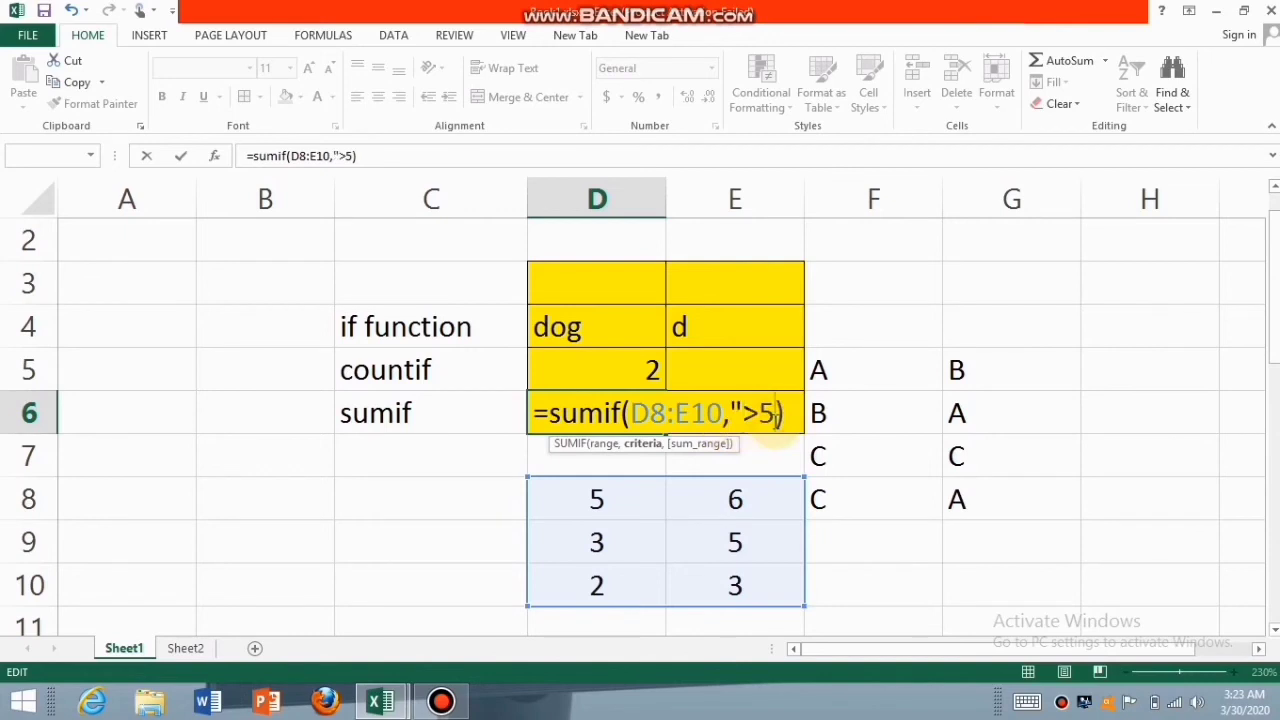
{"action": "type", "text": "\""}
{"action": "key", "text": "BackSpace"}
{"action": "type", "text": "\""}
{"action": "key", "text": "Return"}
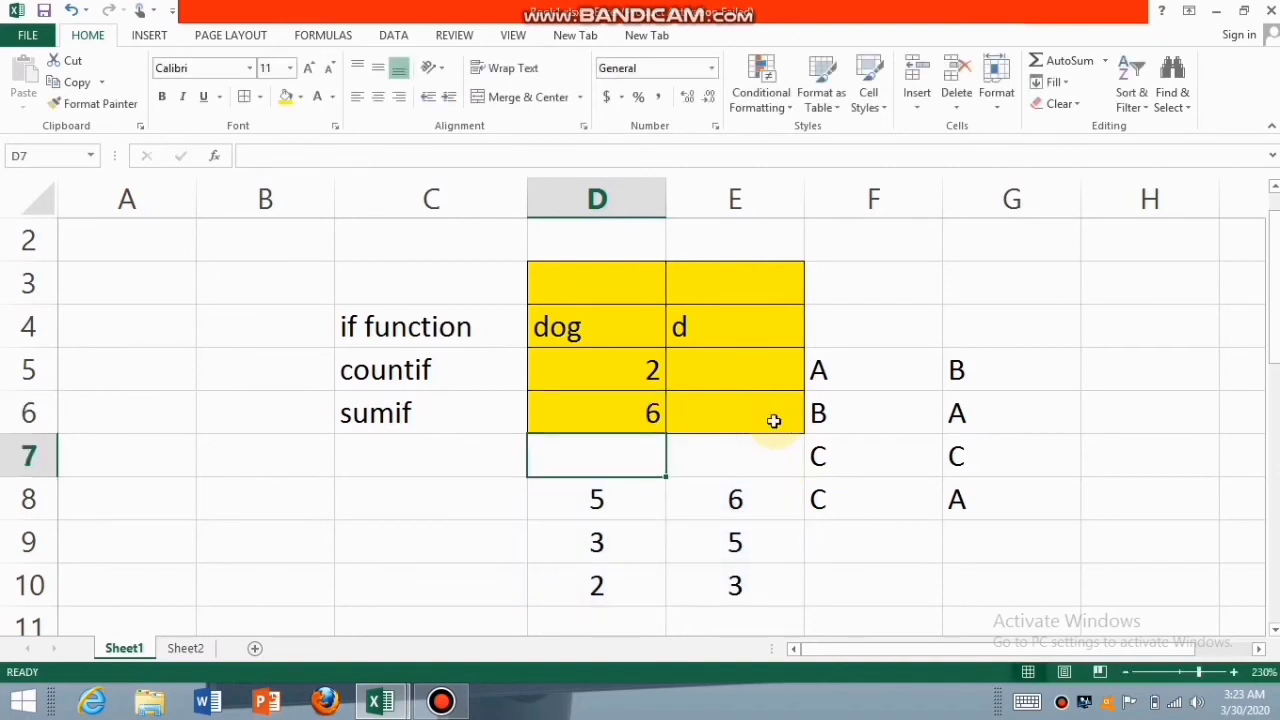
- Change the criterion of the SUMIF formula in D6 to ">3"
{"action": "left_click", "coordinate": [634, 421]}
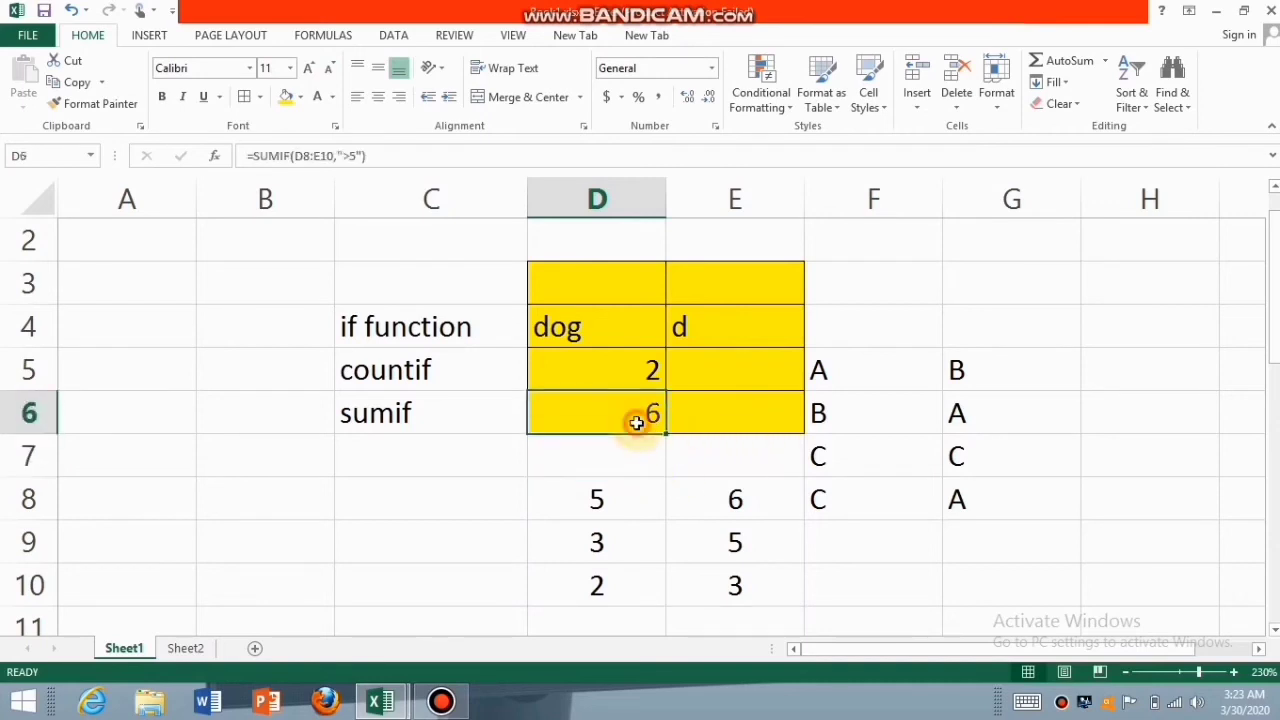
{"action": "double_click", "coordinate": [636, 422]}
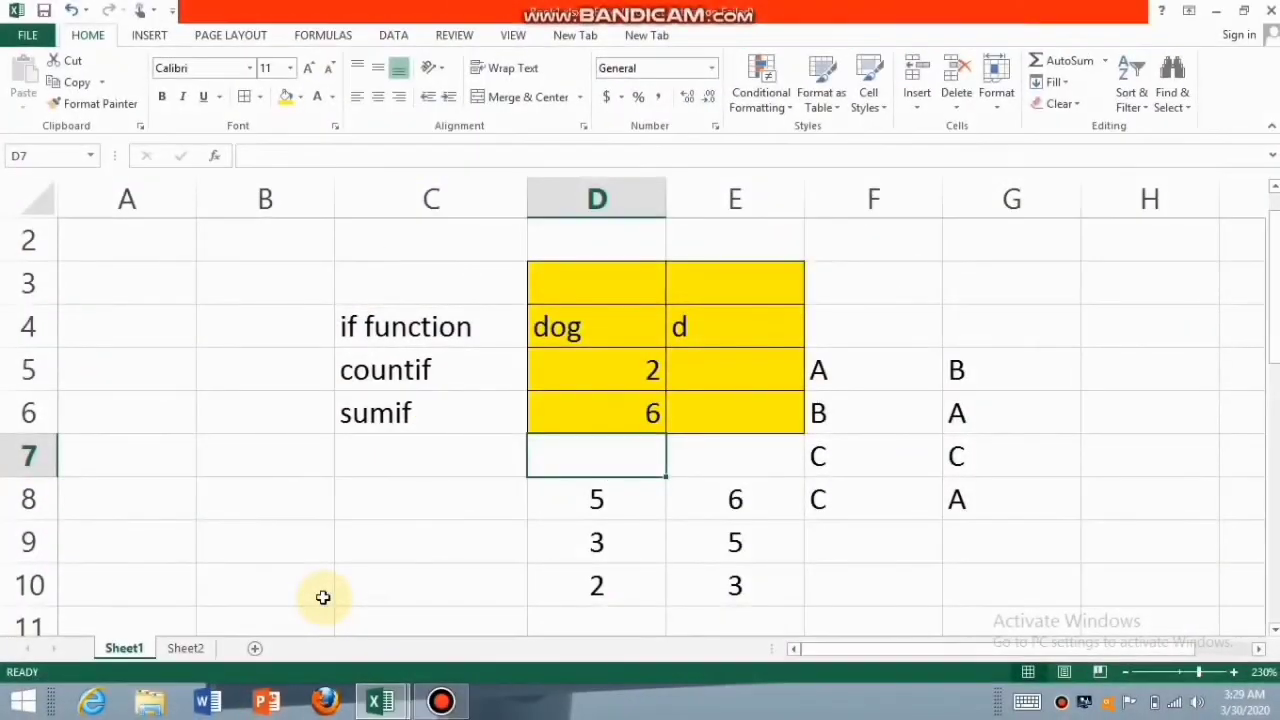
{"action": "left_click", "coordinate": [646, 417]}
{"action": "double_click", "coordinate": [640, 418]}
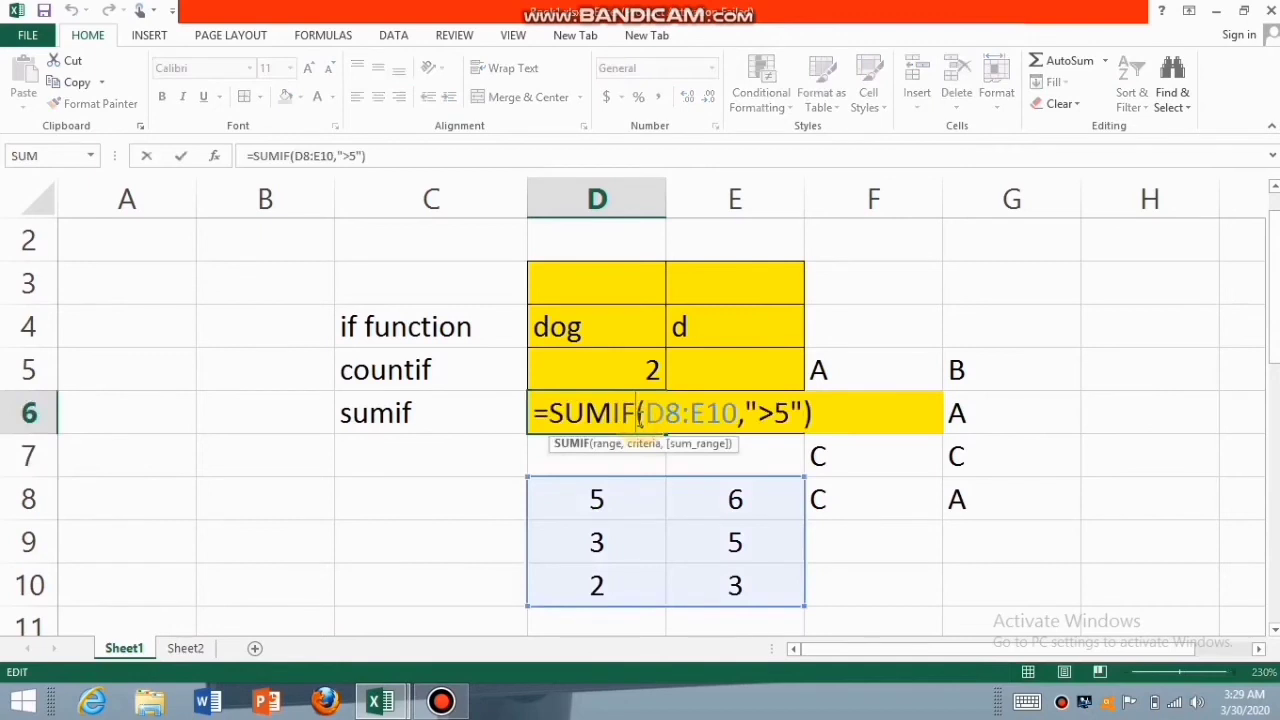
{"action": "left_click", "coordinate": [784, 413]}
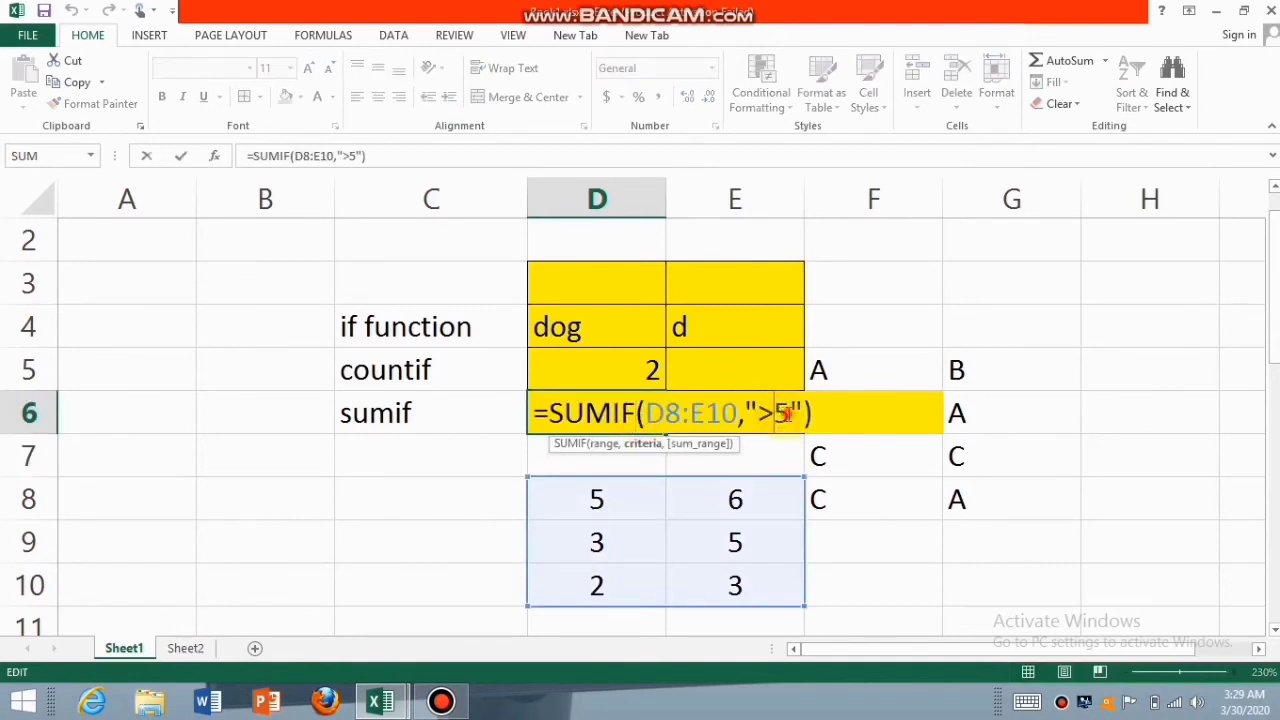
{"action": "key", "text": "BackSpace"}
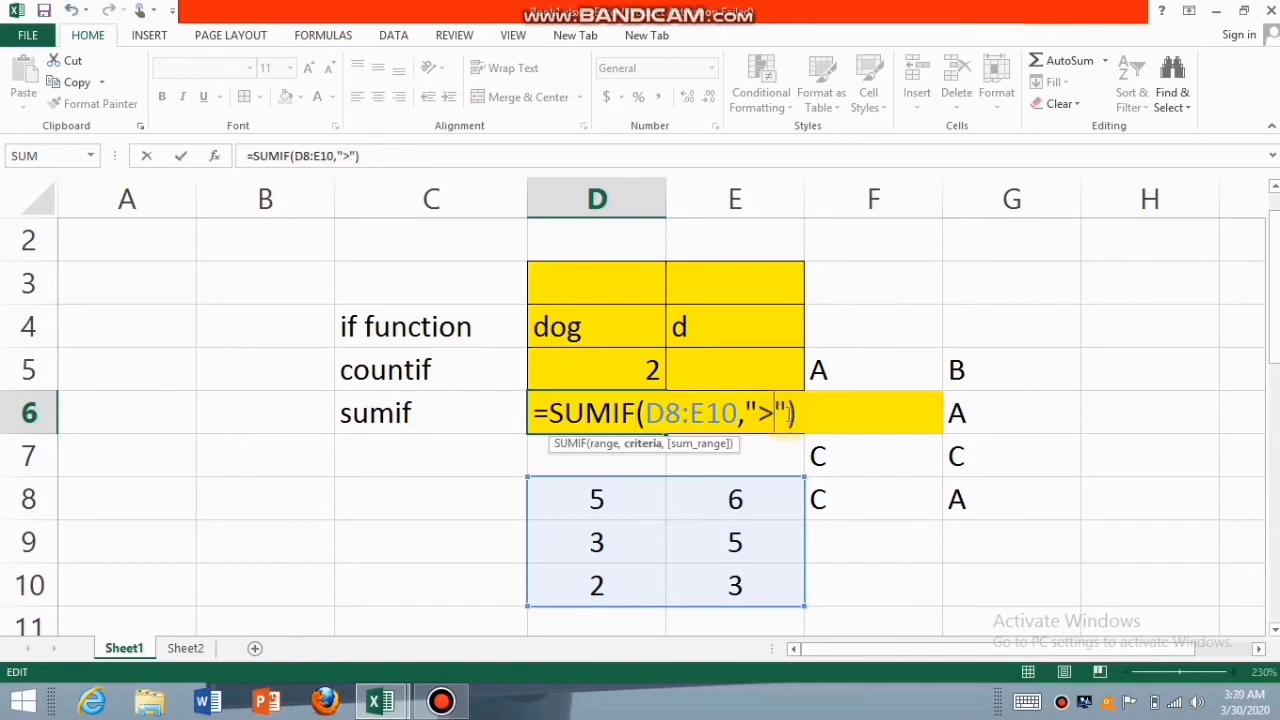
{"action": "type", "text": "3"}
{"action": "key", "text": "Return"}
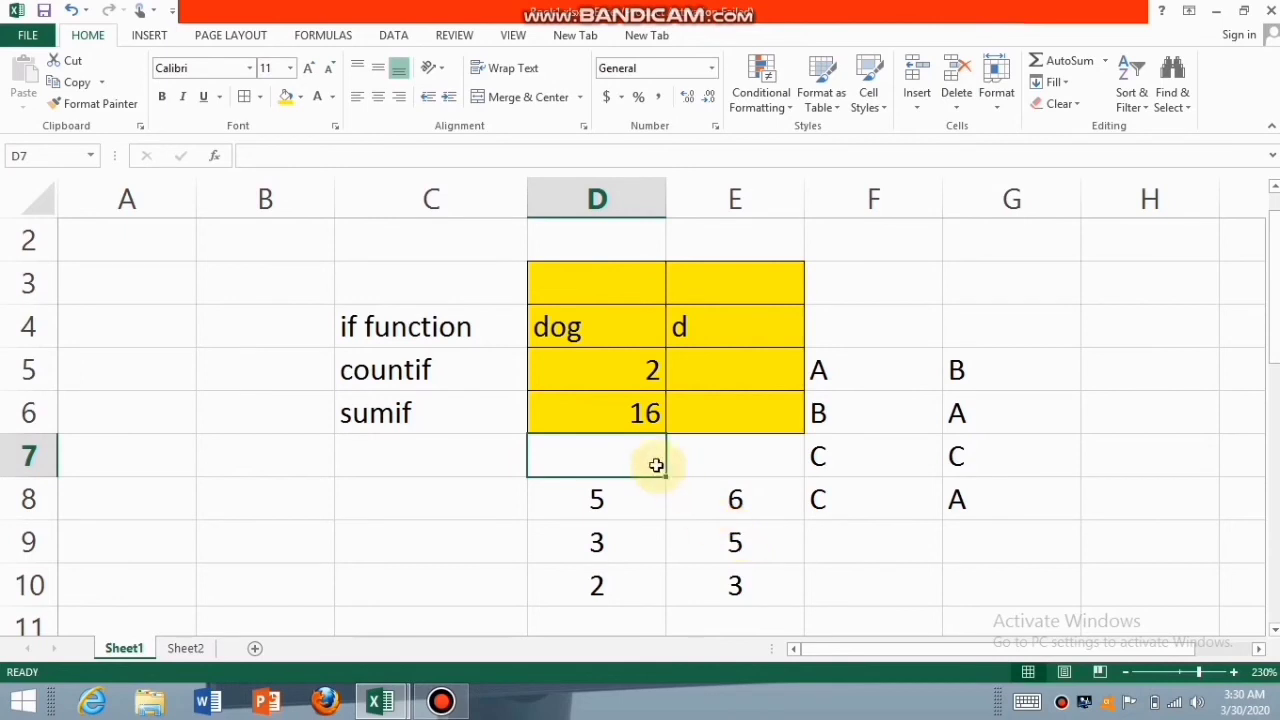
- Change the criterion of the SUMIF formula in D6 to ">2"
{"action": "double_click", "coordinate": [651, 413]}
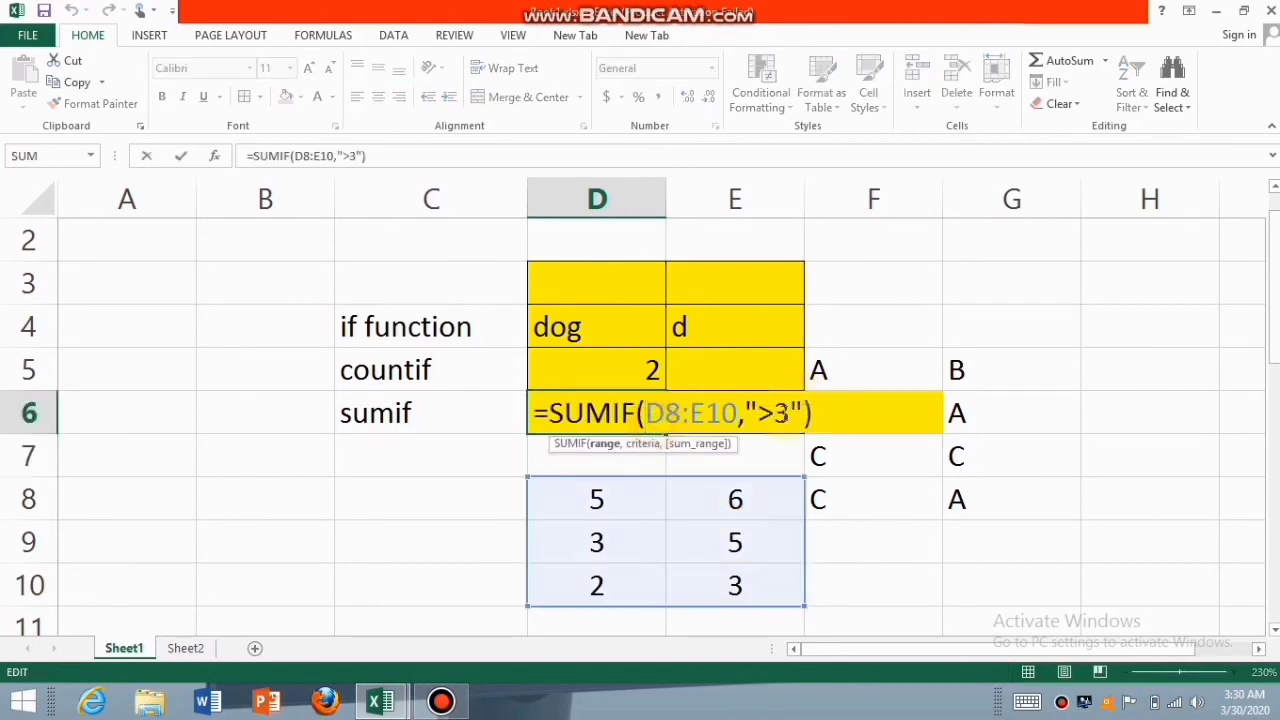
{"action": "left_click", "coordinate": [785, 416]}
{"action": "key", "text": "BackSpace"}
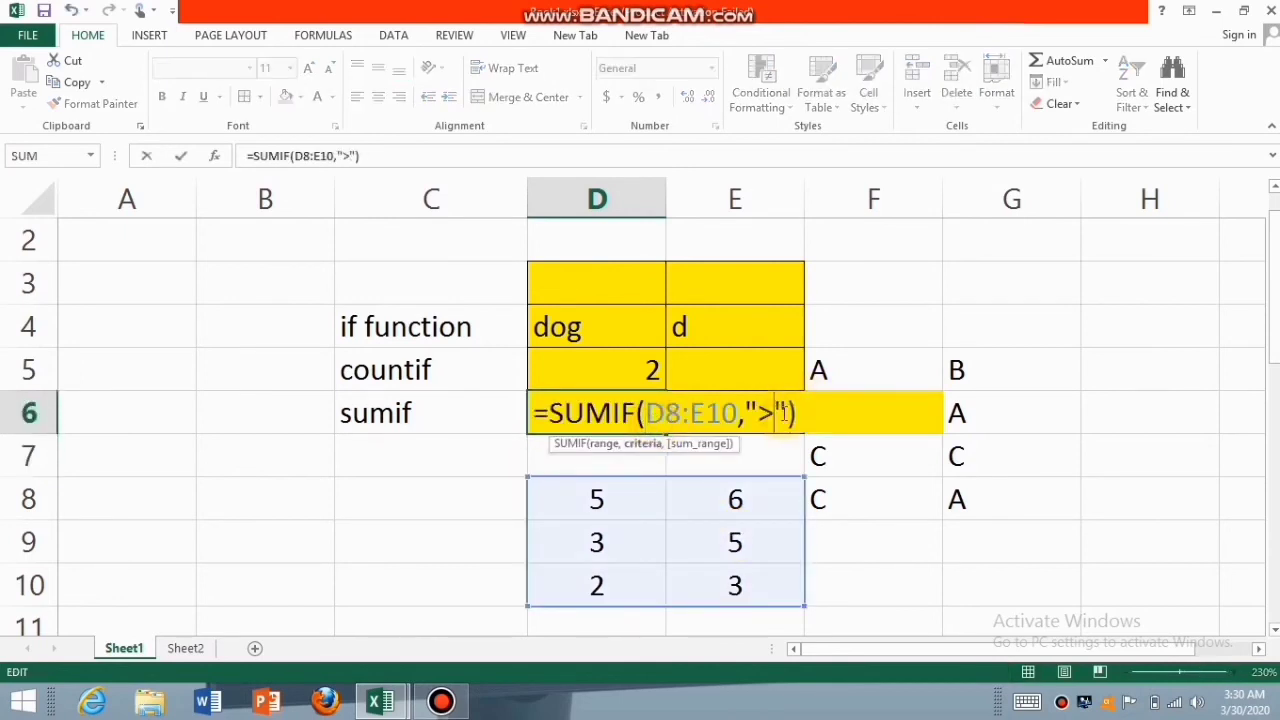
{"action": "type", "text": "2"}
{"action": "key", "text": "Return"}
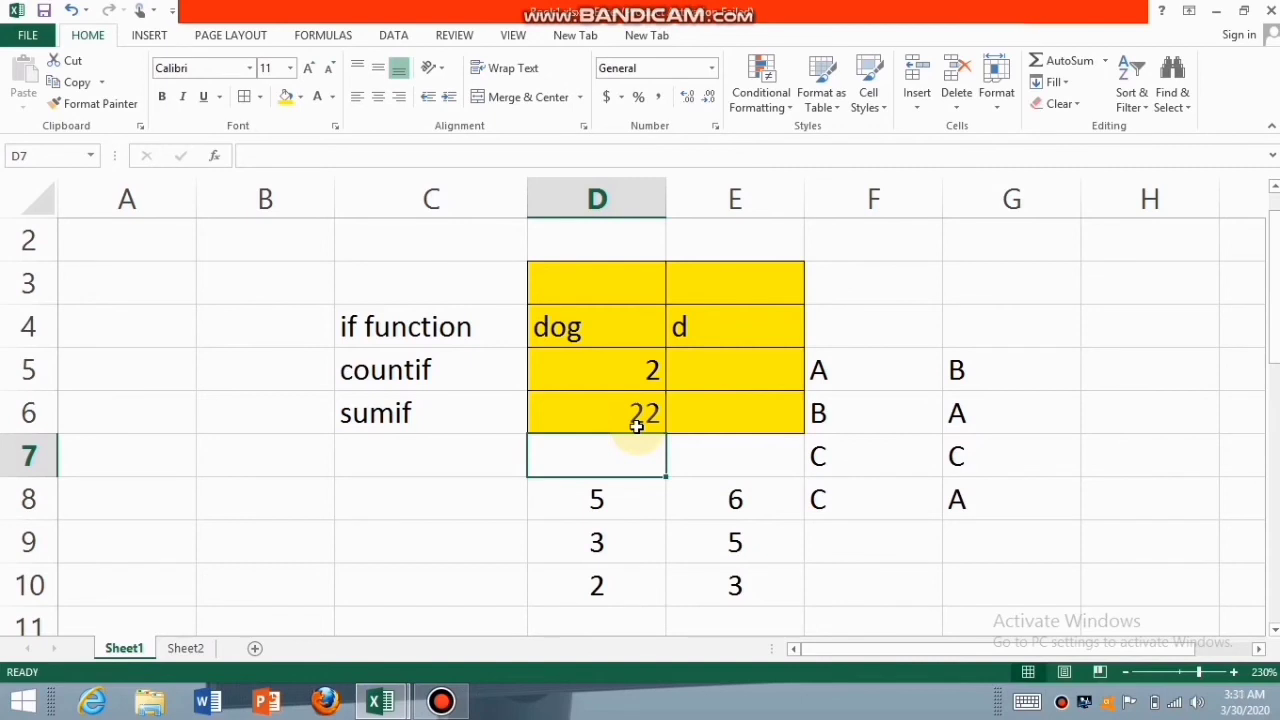
- Switch to the RESULT SHEET workbook
{"action": "left_click", "coordinate": [390, 704]}
{"action": "left_click", "coordinate": [486, 604]}
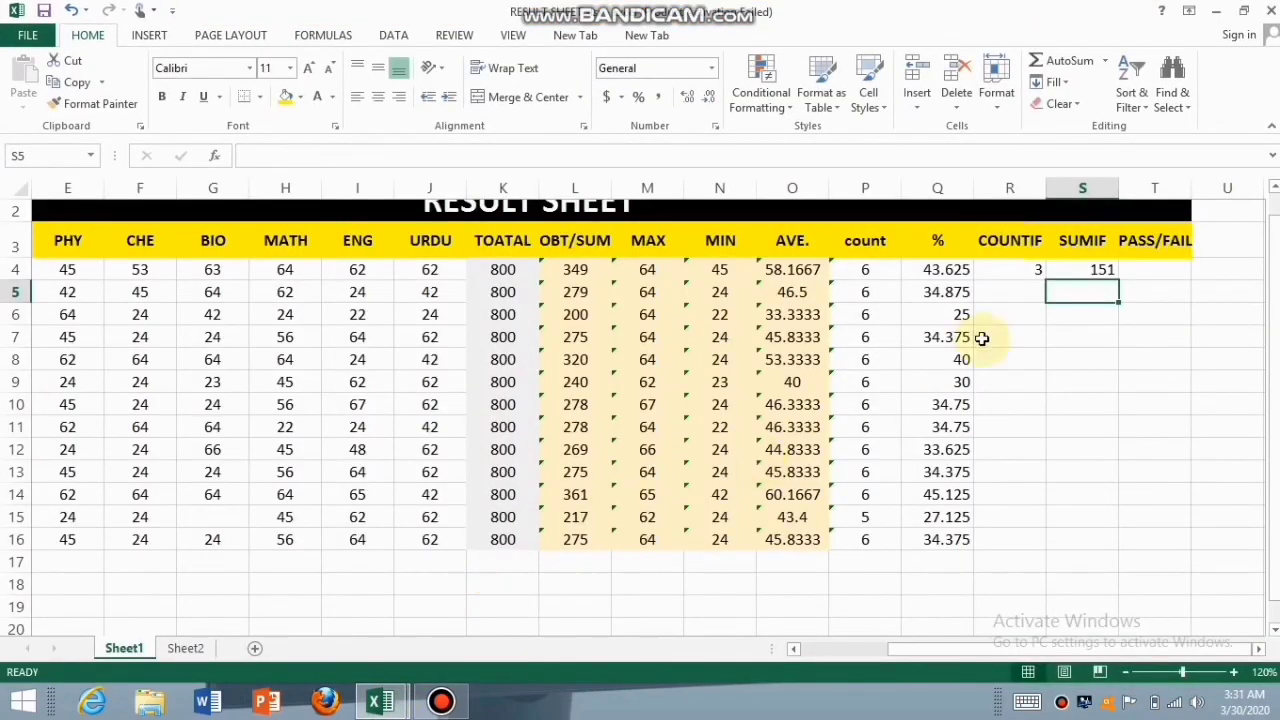
{"action": "left_click", "coordinate": [1006, 272]}
{"action": "left_click_drag", "start_coordinate": [1006, 272], "coordinate": [1066, 270]}
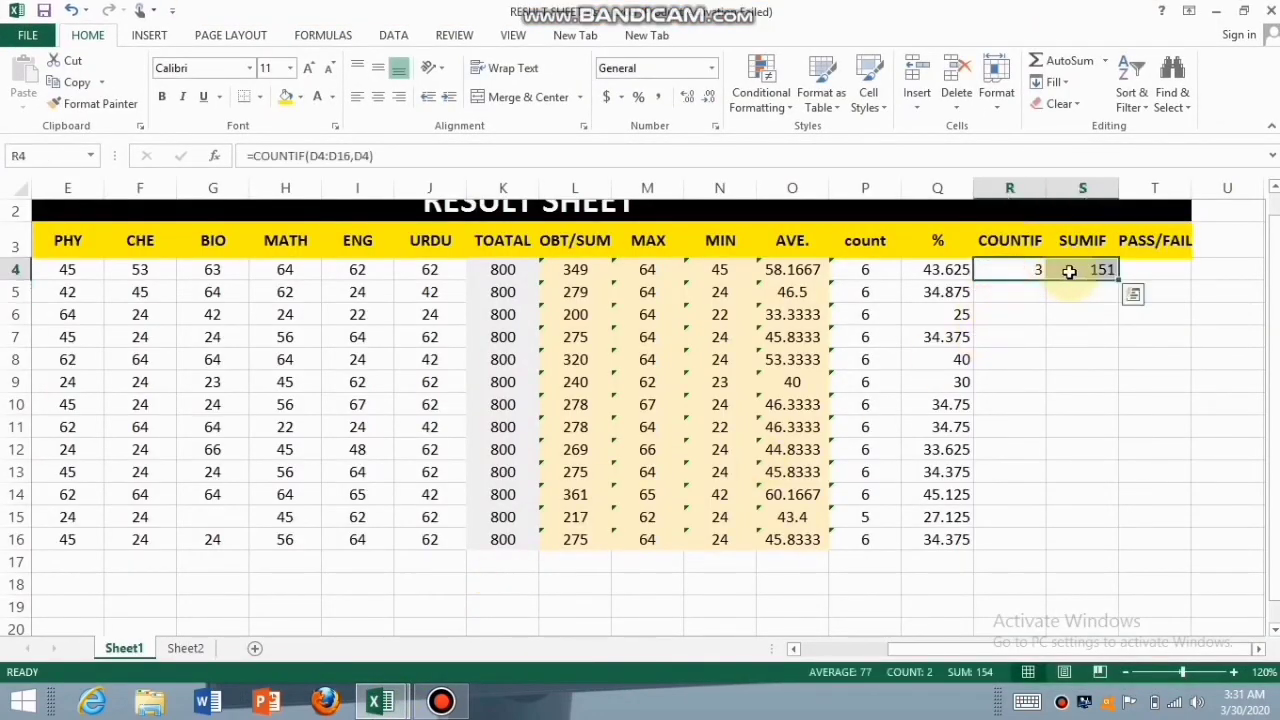
{"action": "key", "text": "BackSpace"}
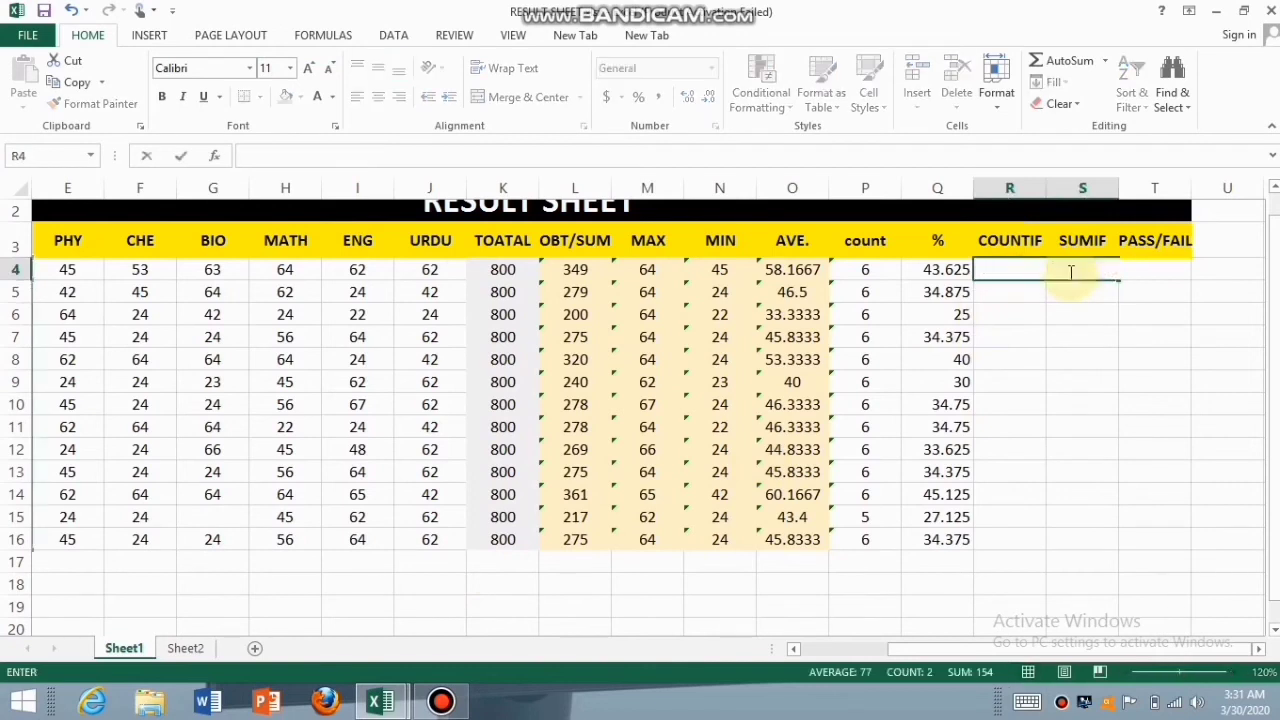
{"action": "key", "text": "Escape"}
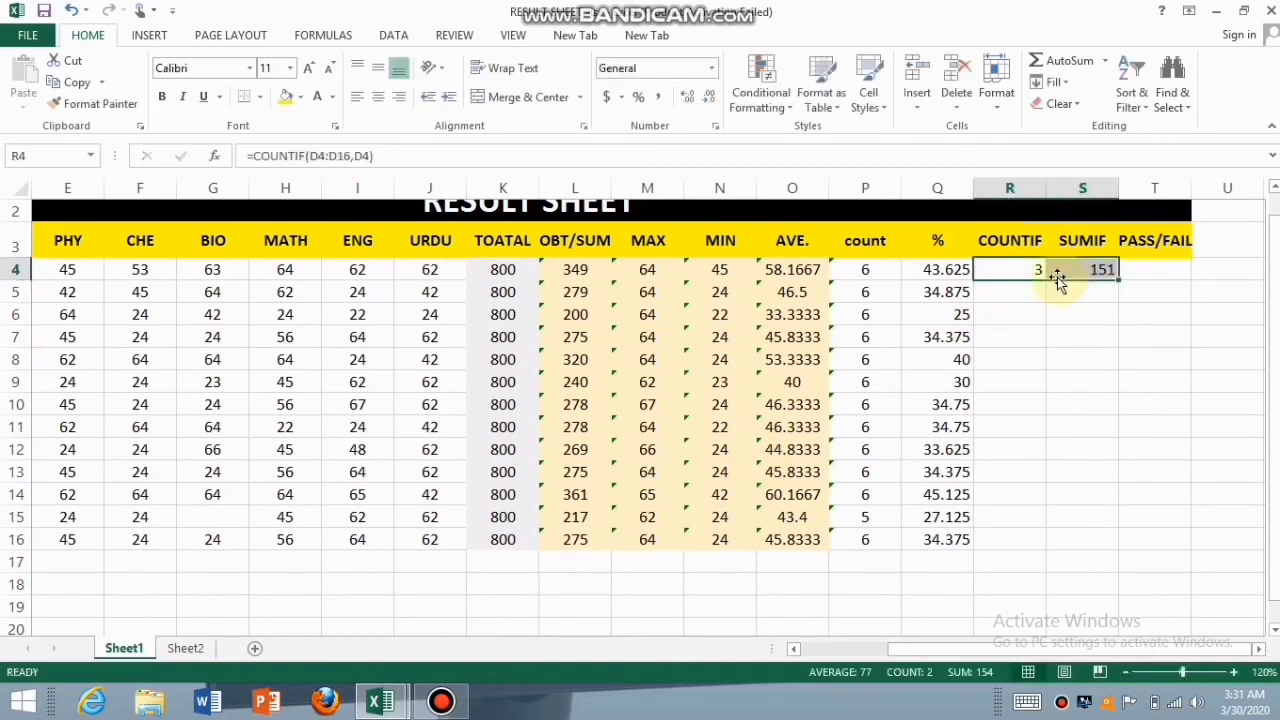
{"action": "key", "text": "Delete"}
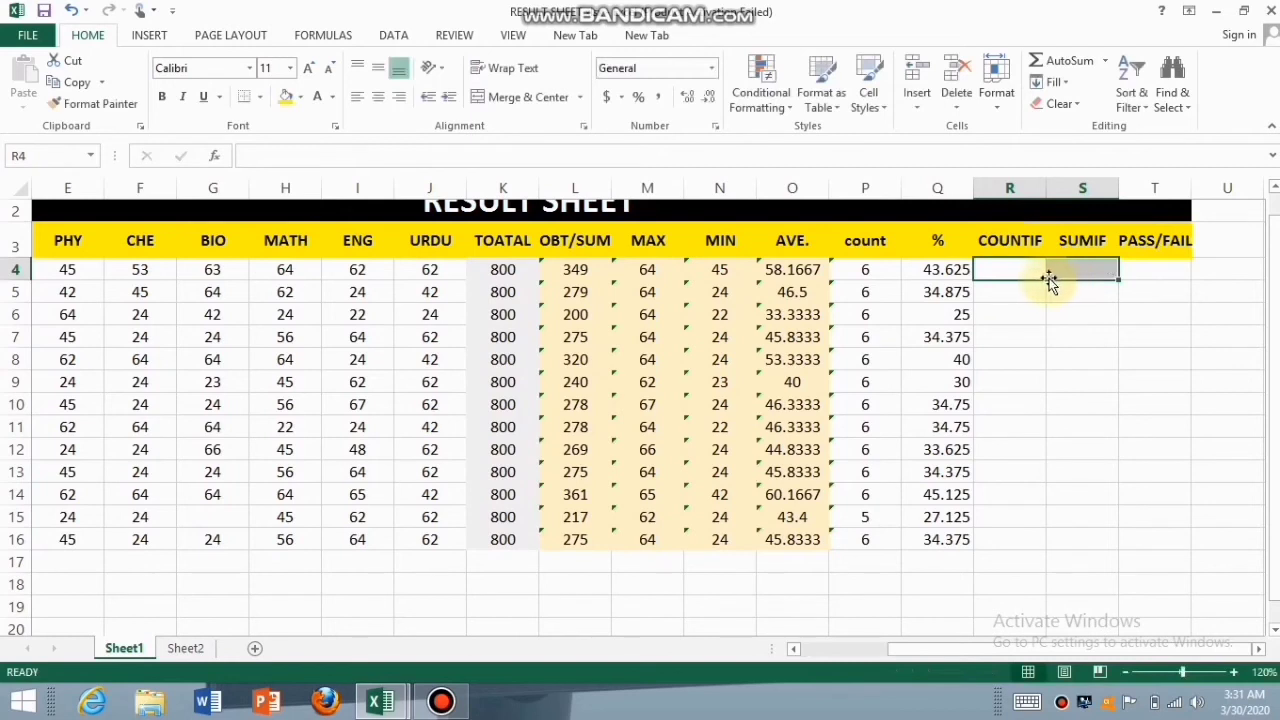
{"action": "key", "text": "ctrl+z"}
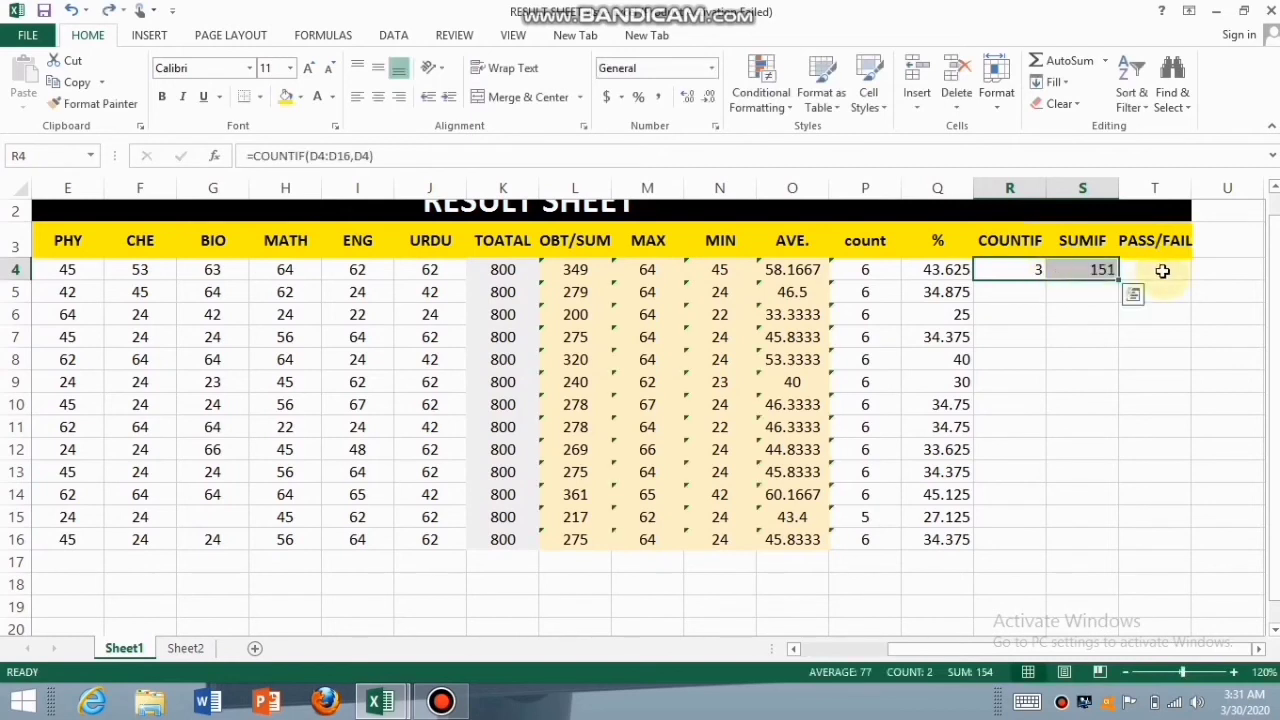
- Clear the formulas in S4 and R4 under the SUMIF and COUNTIF headings
{"action": "left_click", "coordinate": [1163, 270]}
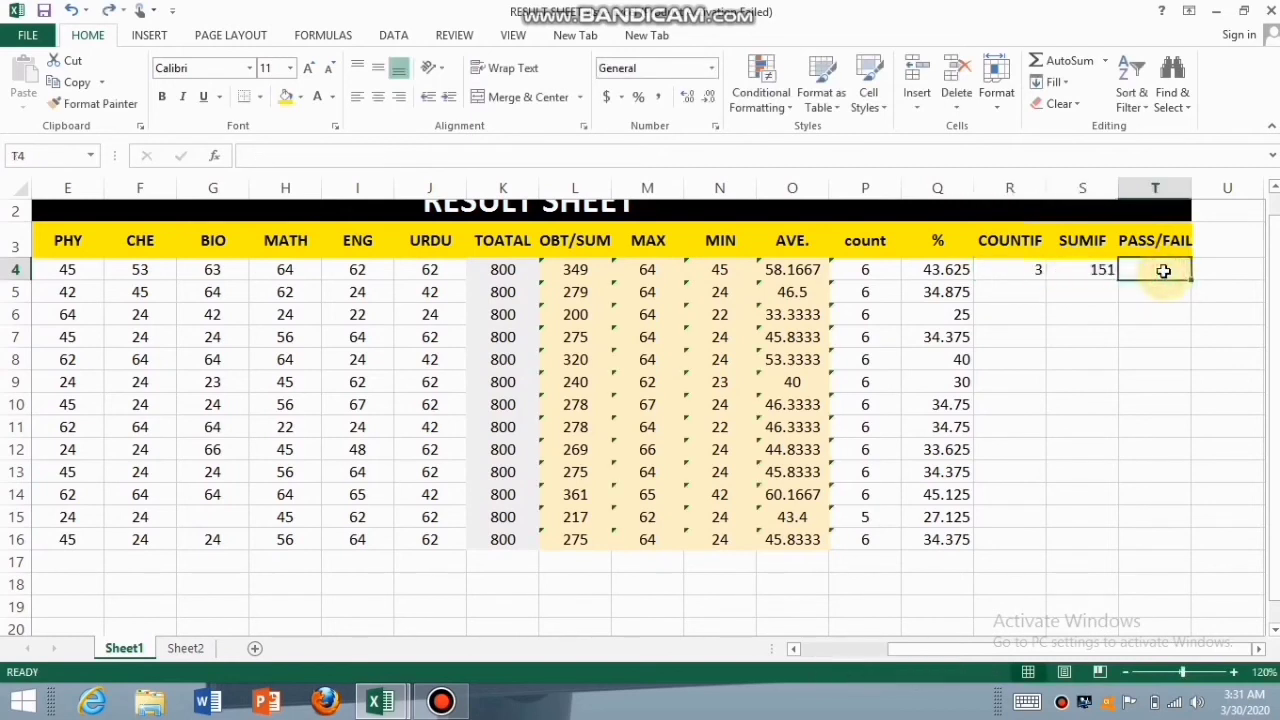
{"action": "left_click", "coordinate": [1101, 271]}
{"action": "key", "text": "Delete"}
{"action": "key", "text": "Left"}
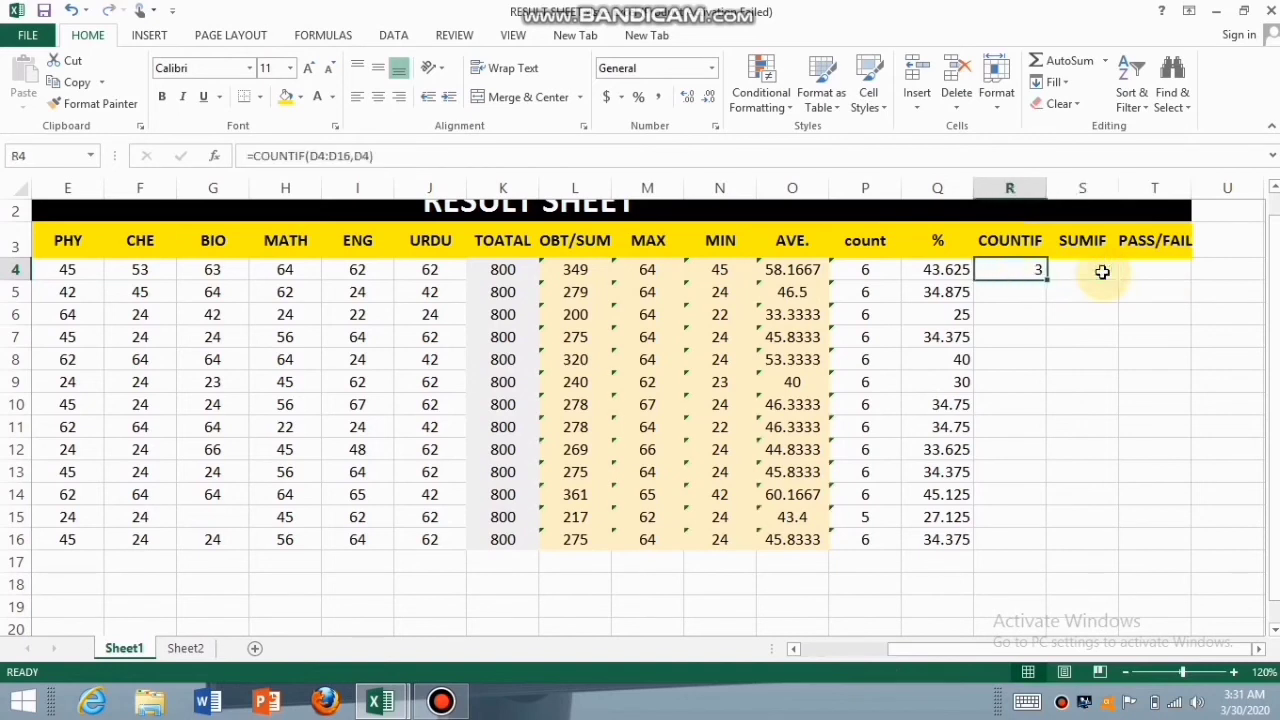
{"action": "key", "text": "Delete"}
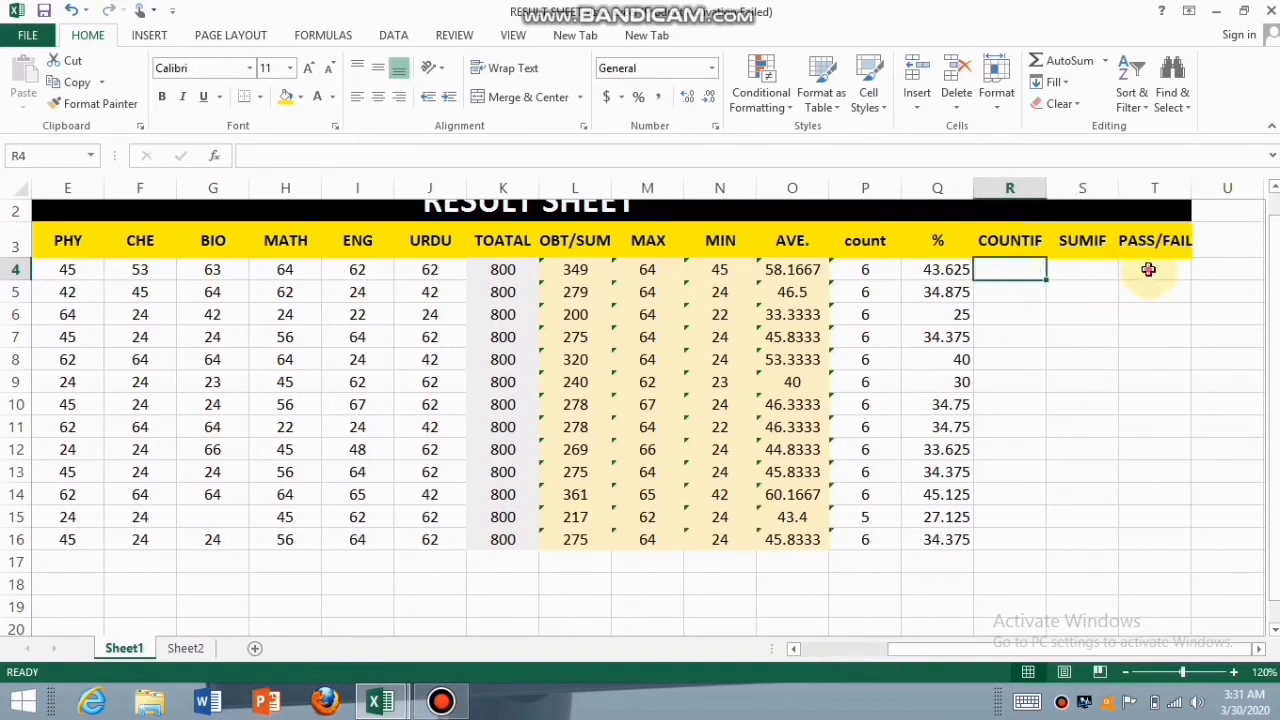
- Enter =IF(Q4>30,"pass","fail") in T4 under the PASS/FAIL heading
{"action": "left_click", "coordinate": [1149, 270]}
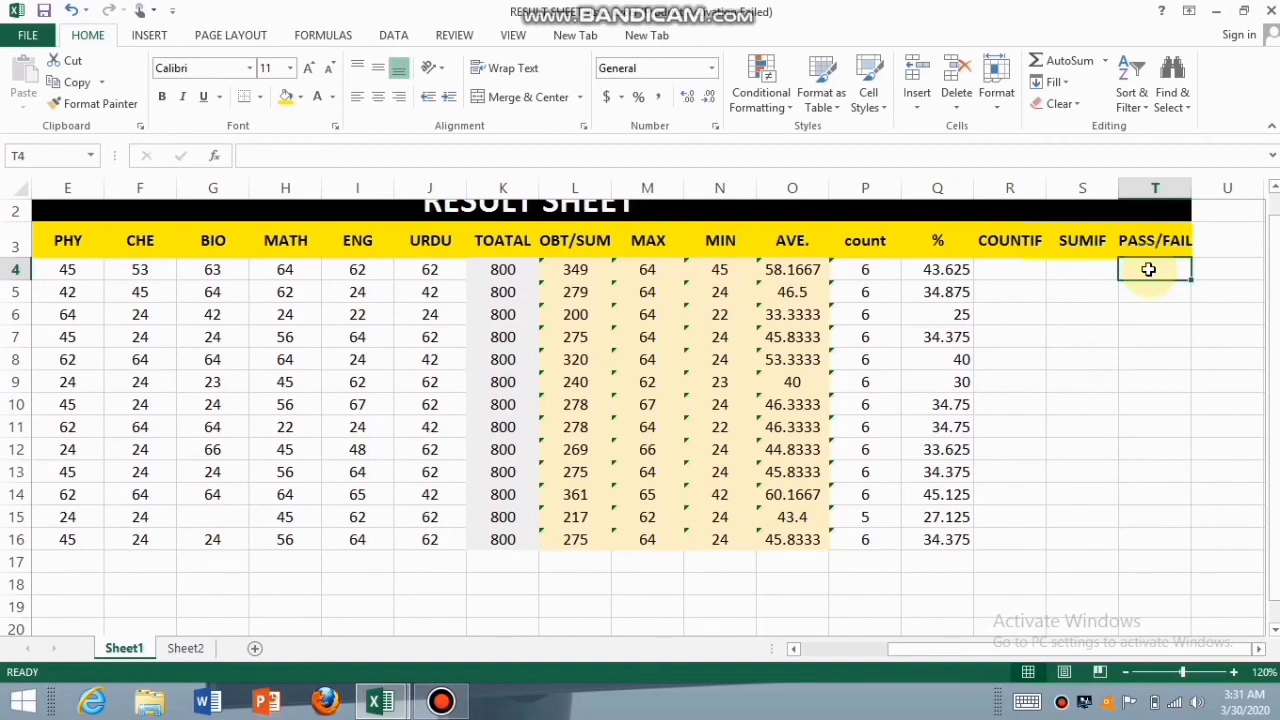
{"action": "type", "text": "="}
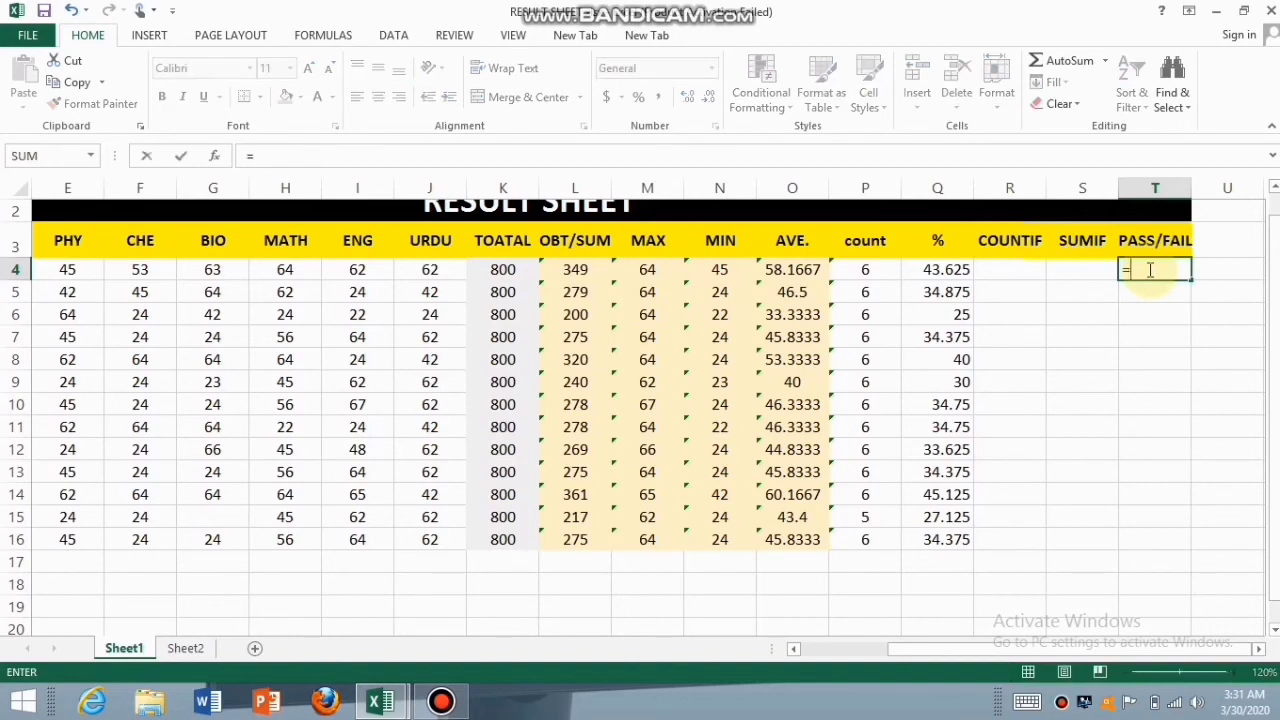
{"action": "type", "text": "if"}
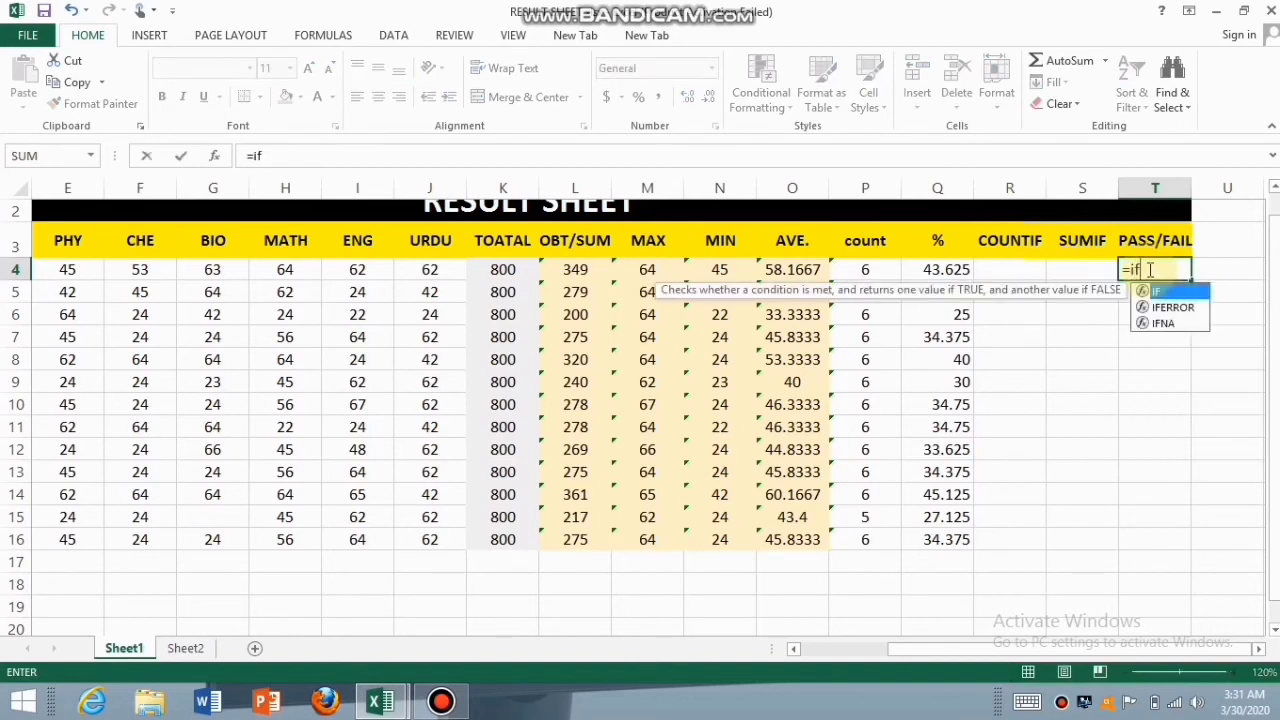
{"action": "type", "text": "("}
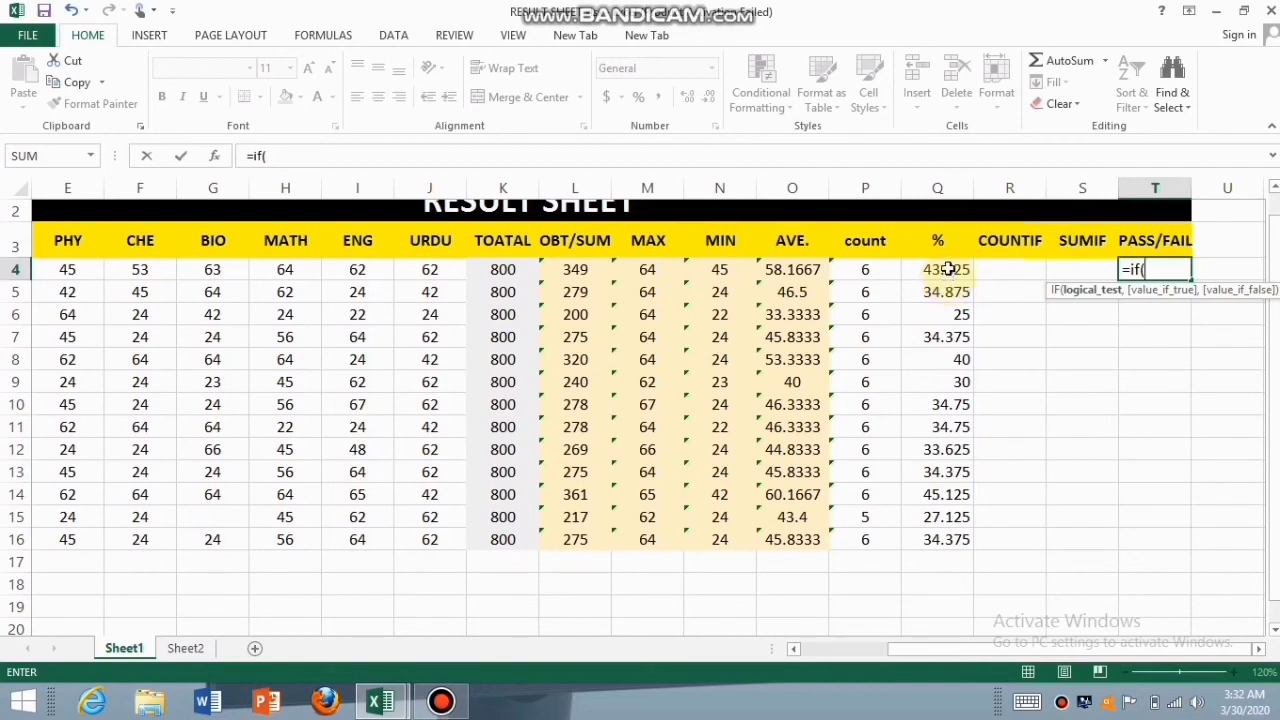
{"action": "left_click", "coordinate": [948, 269]}
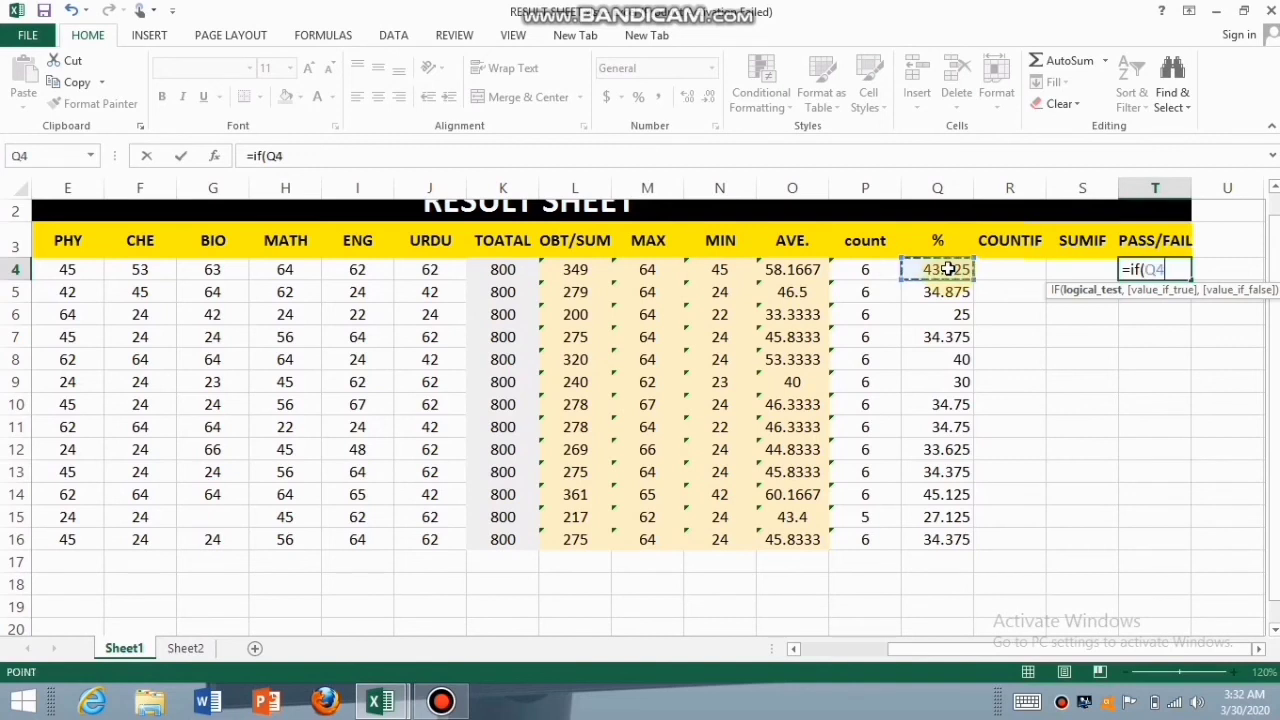
{"action": "type", "text": ">"}
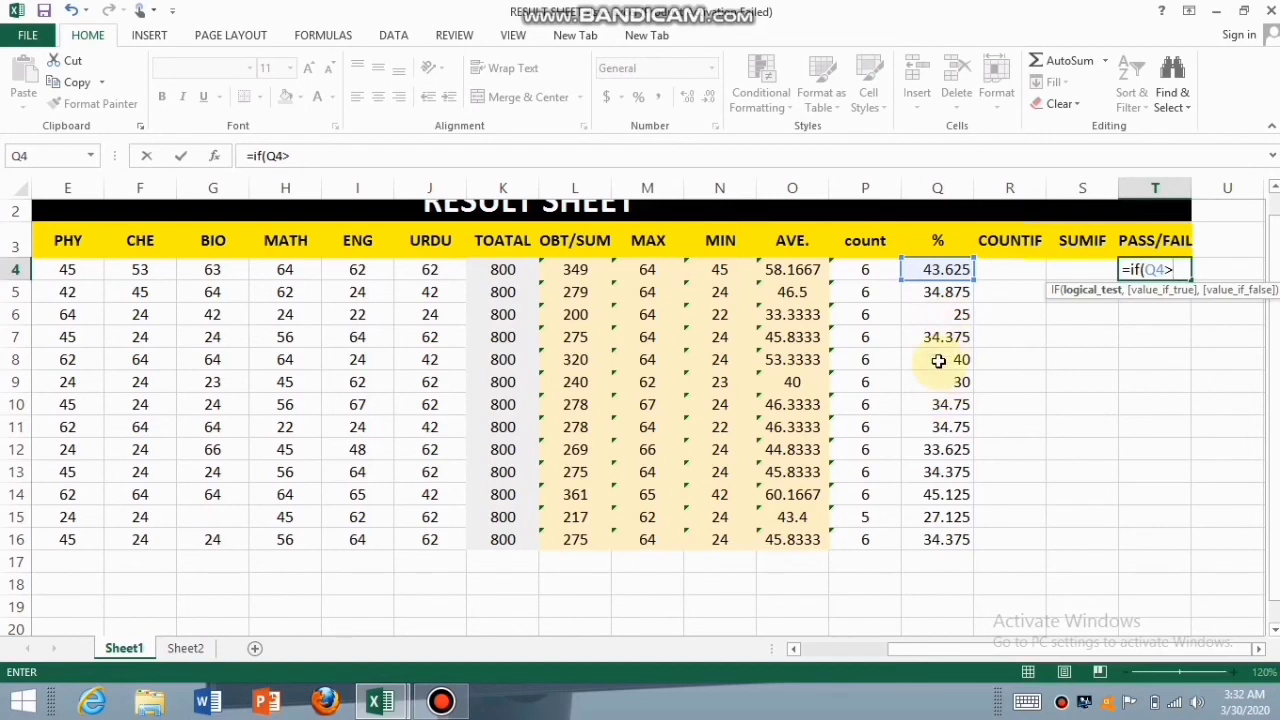
{"action": "type", "text": "30"}
{"action": "type", "text": ","}
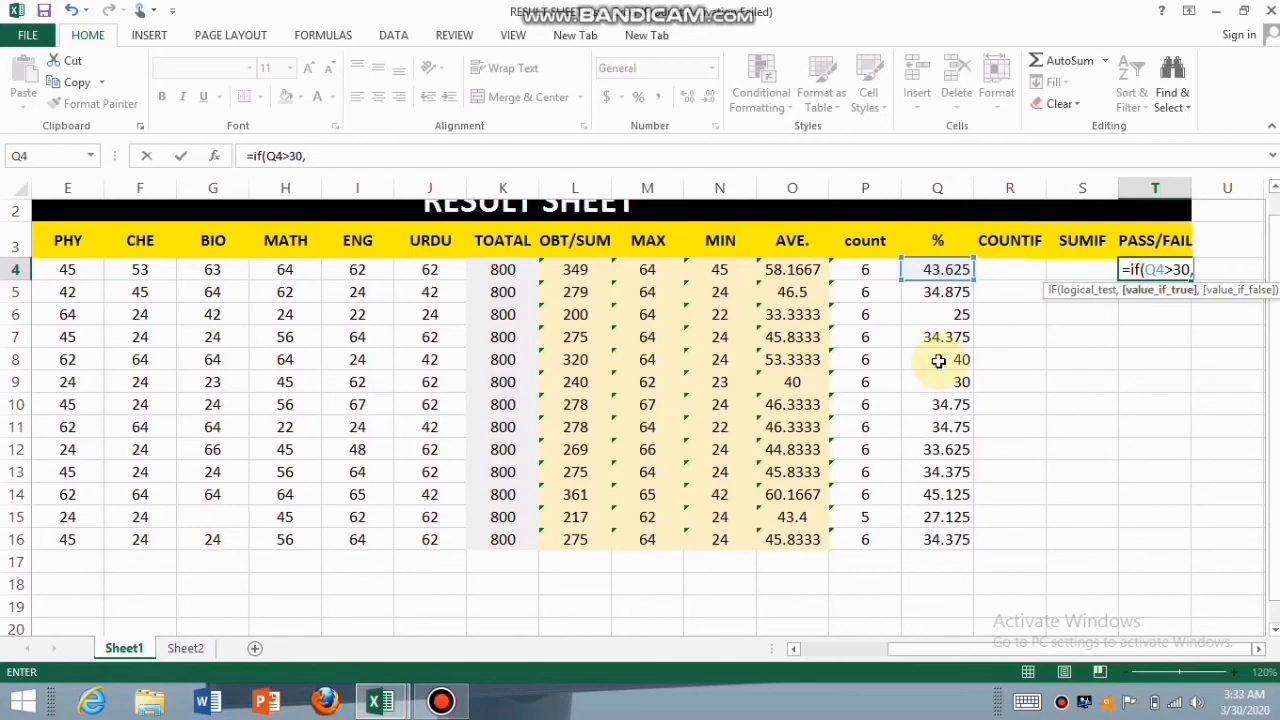
{"action": "type", "text": "\"pass\""}
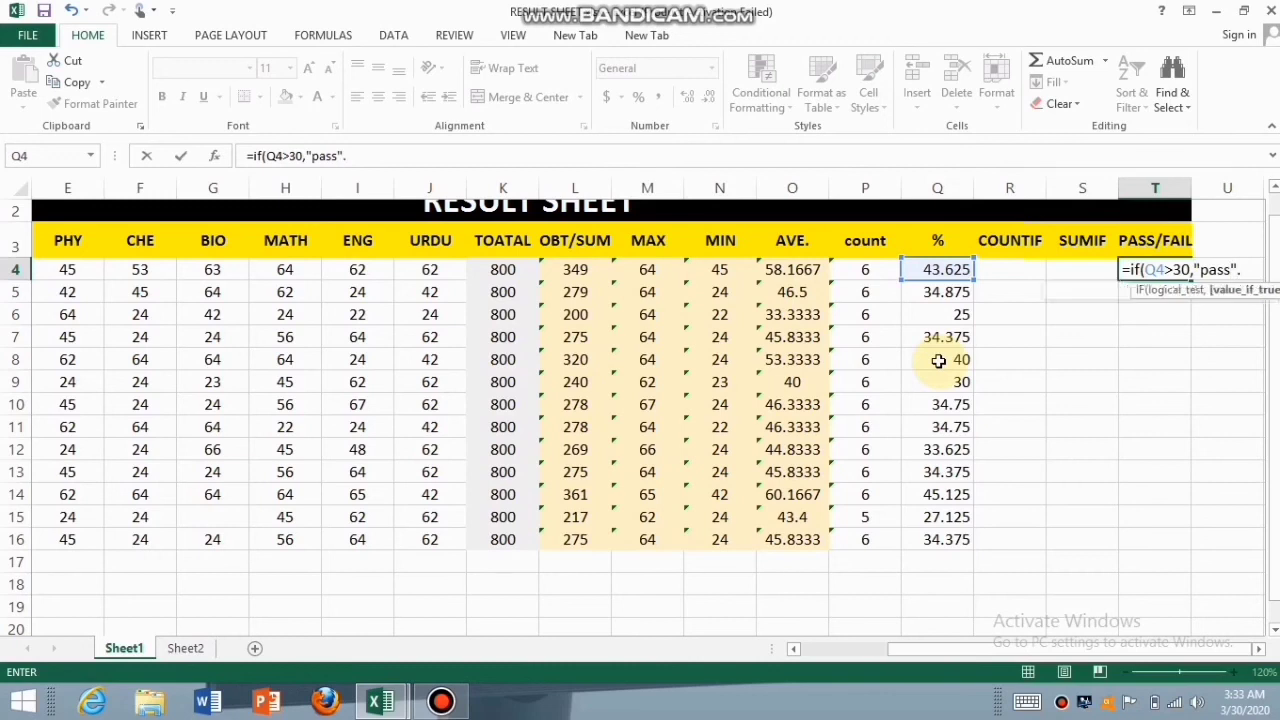
{"action": "type", "text": ","}
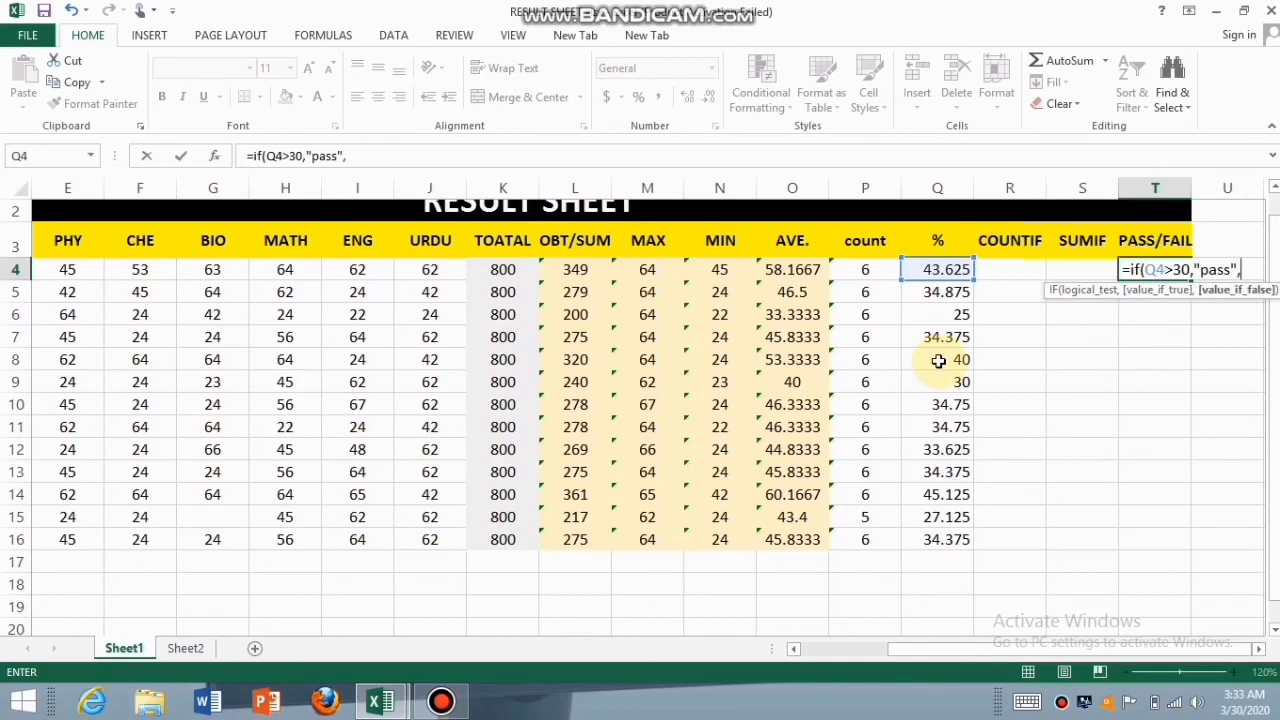
{"action": "type", "text": "\"fail"}
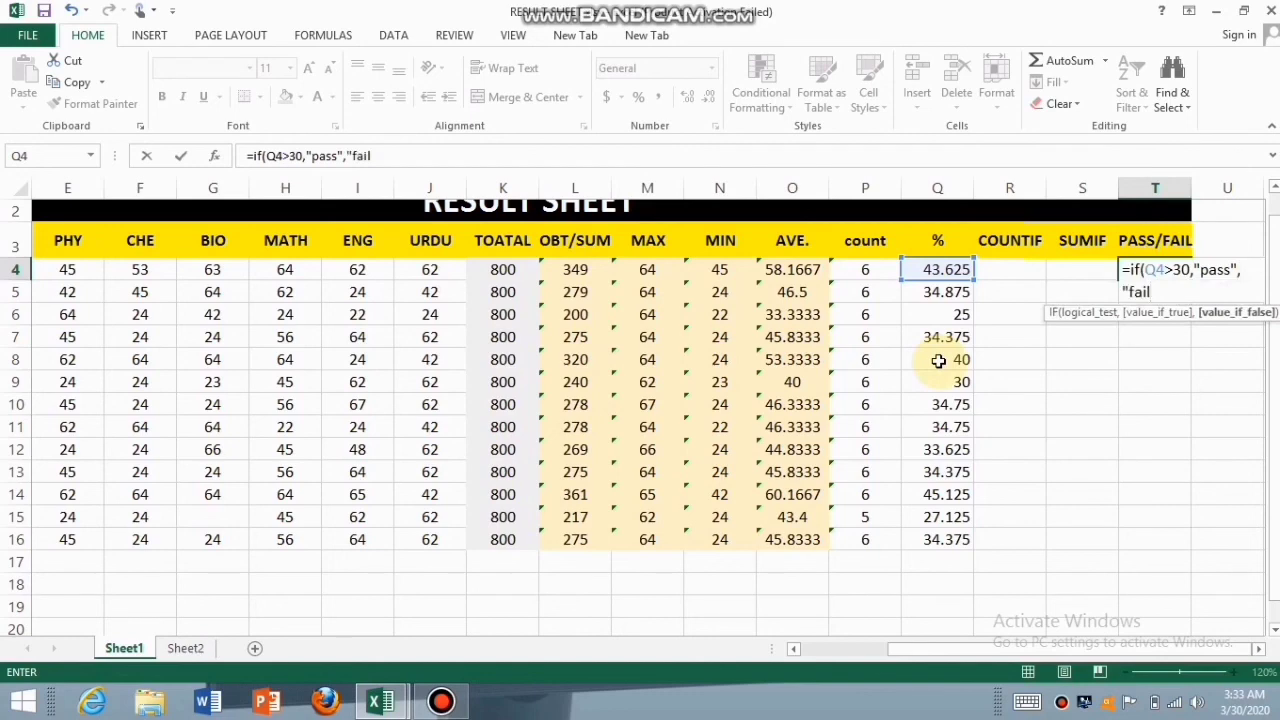
{"action": "type", "text": "\")"}
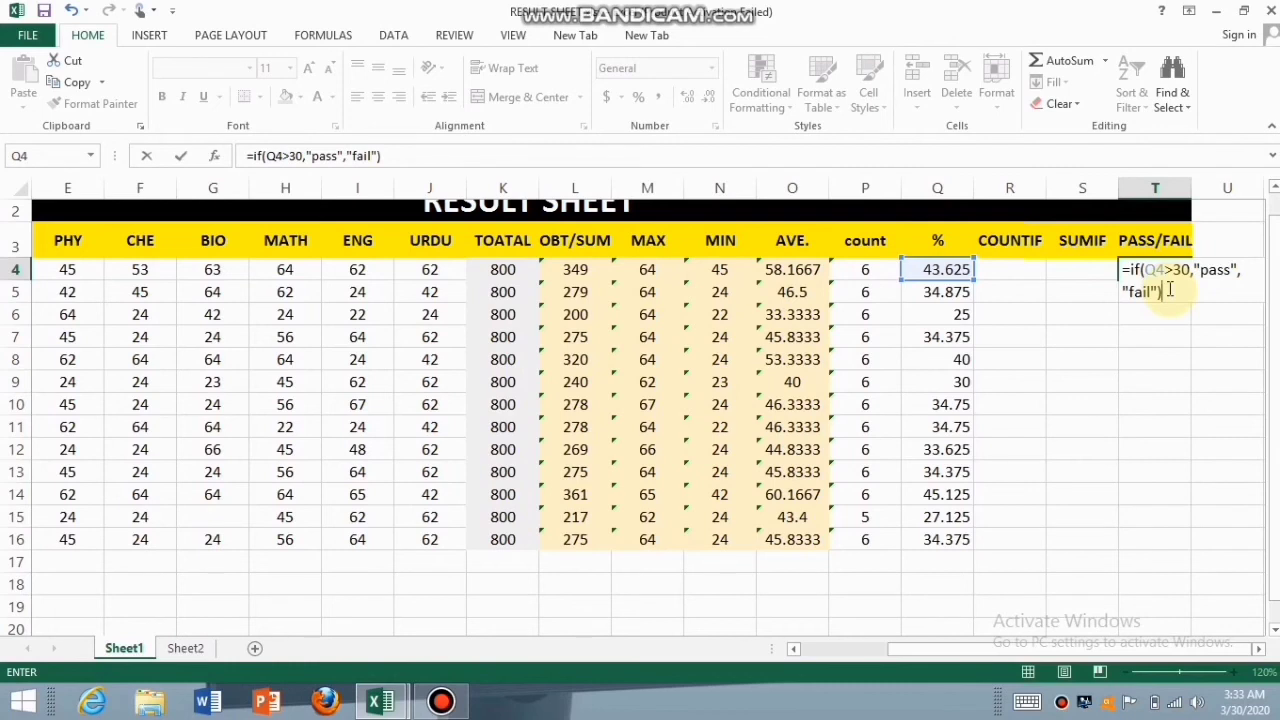
{"action": "key", "text": "Return"}
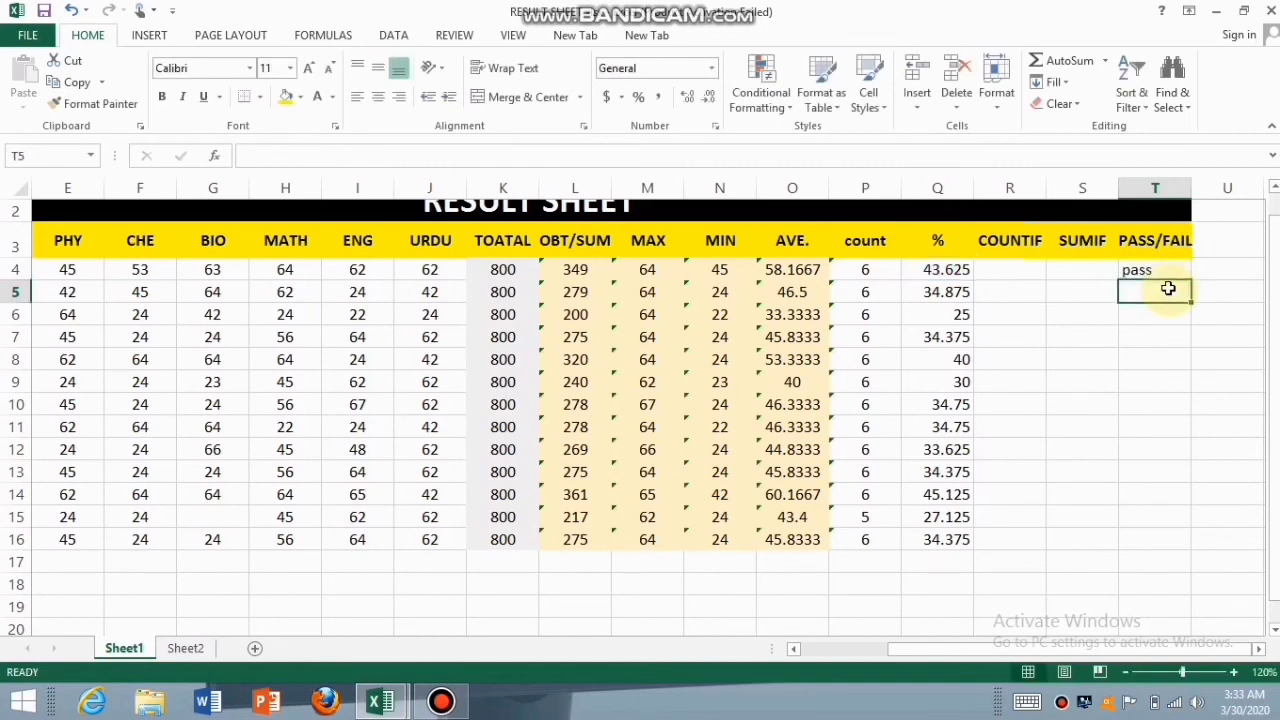
- Fill the IF formula in T4 down through T16 and check some of the copied formulas
{"action": "left_click", "coordinate": [1166, 271]}
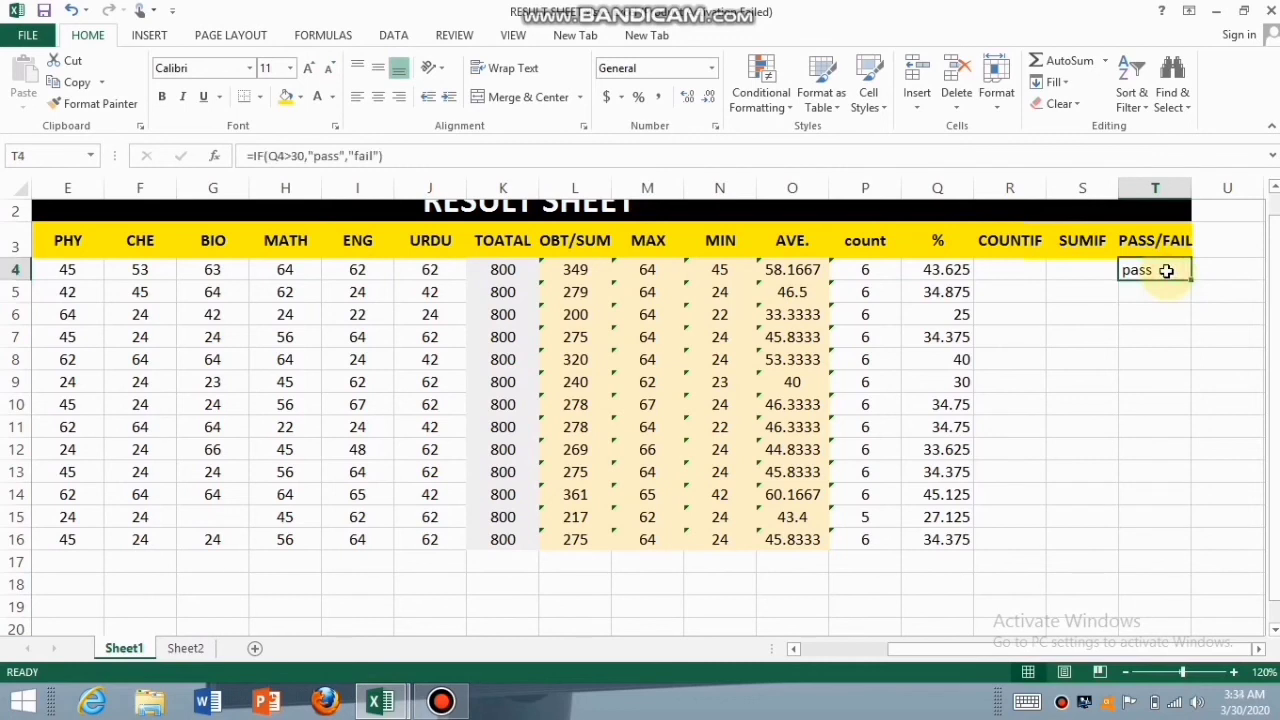
{"action": "left_click_drag", "start_coordinate": [1188, 279], "coordinate": [1171, 542]}
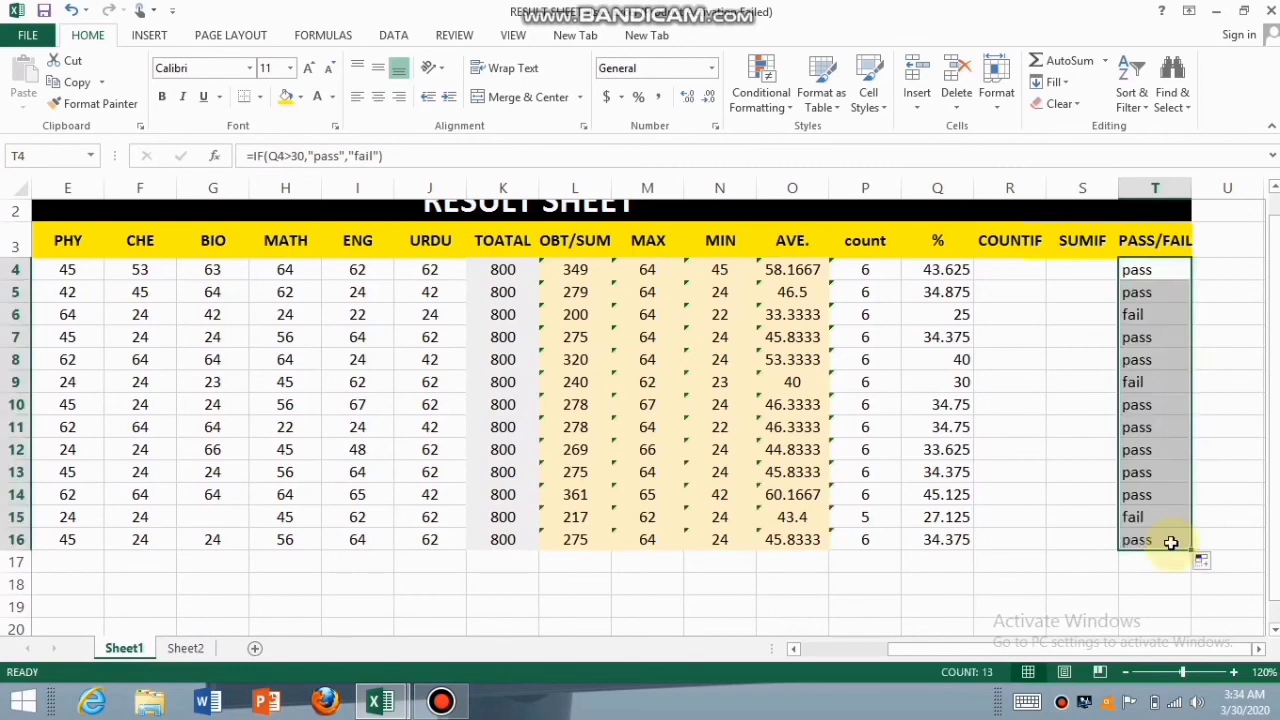
{"action": "left_click_drag", "start_coordinate": [1150, 342], "coordinate": [1148, 314]}
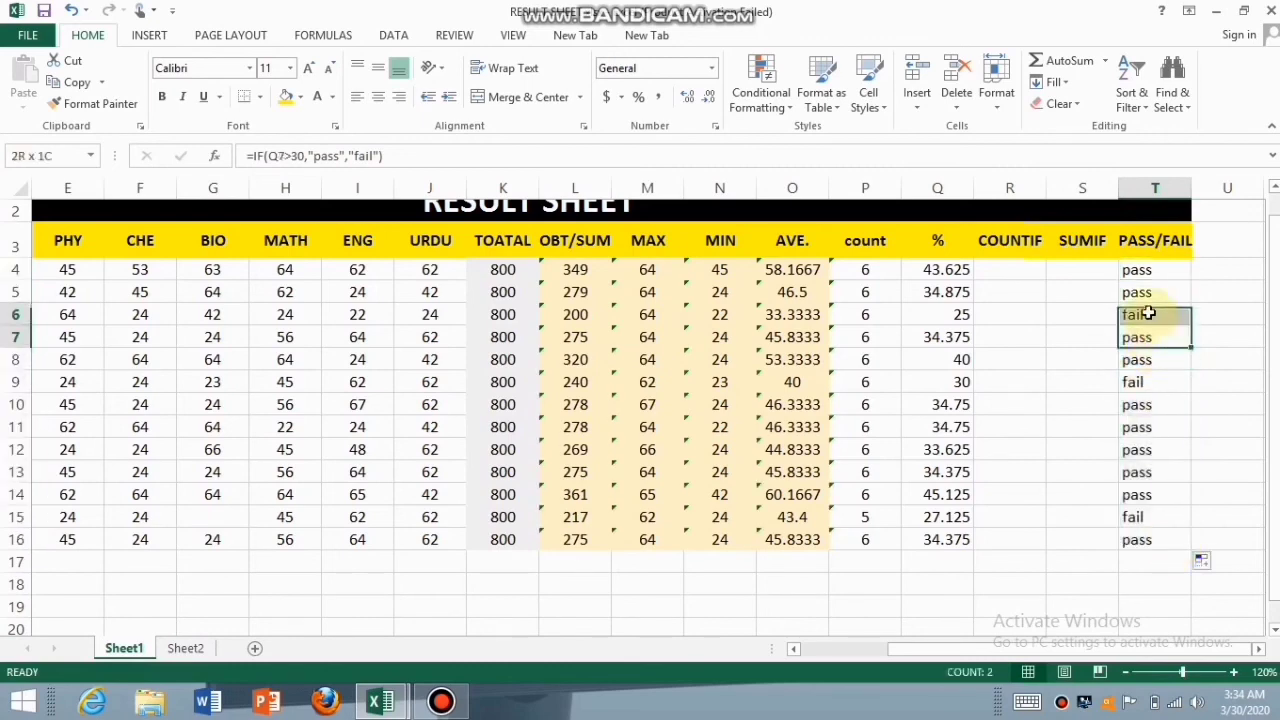
{"action": "left_click", "coordinate": [1149, 313]}
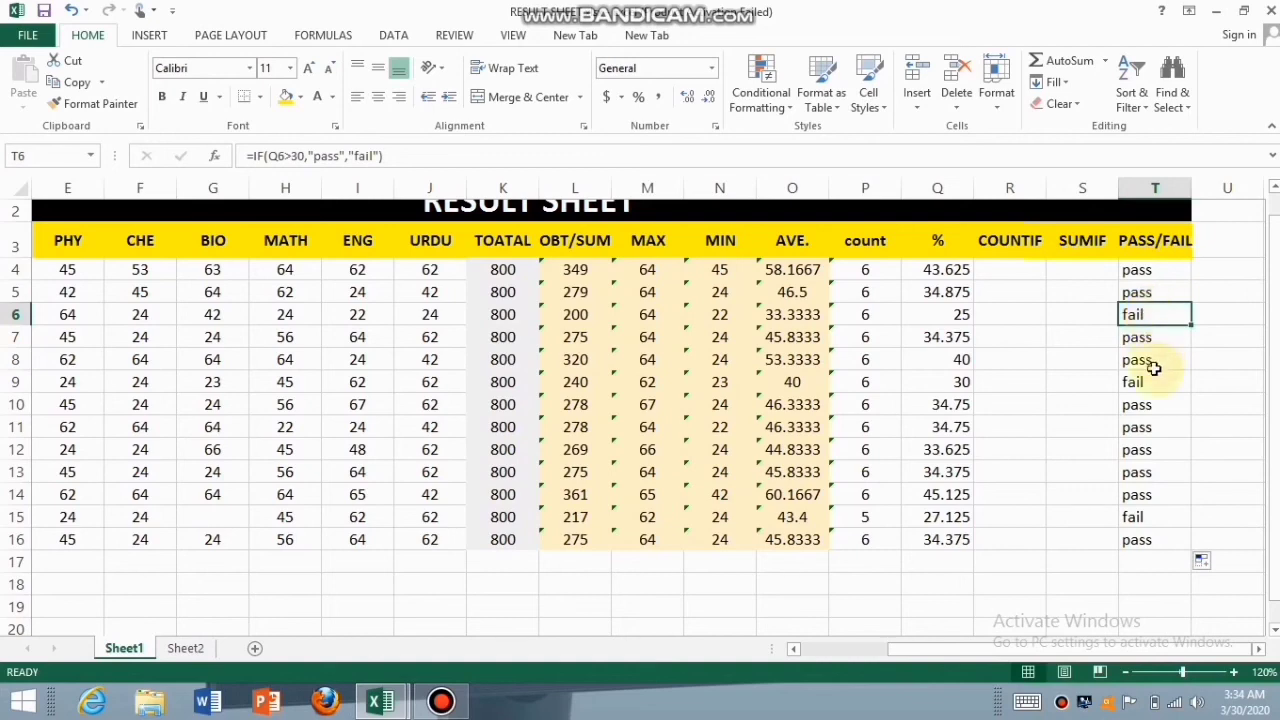
{"action": "left_click", "coordinate": [1150, 362]}
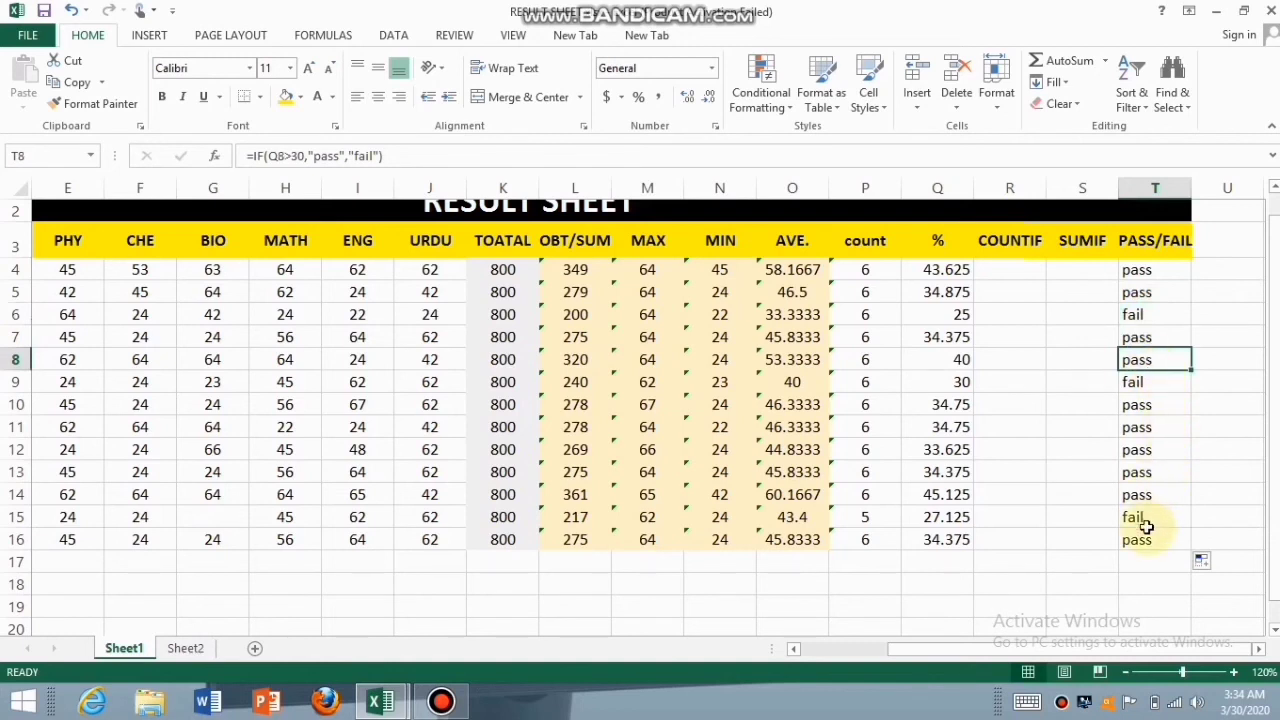
- Start a COUNTIF formula in R4 with the student names in D4:D16 as its range
{"action": "left_click", "coordinate": [1067, 276]}
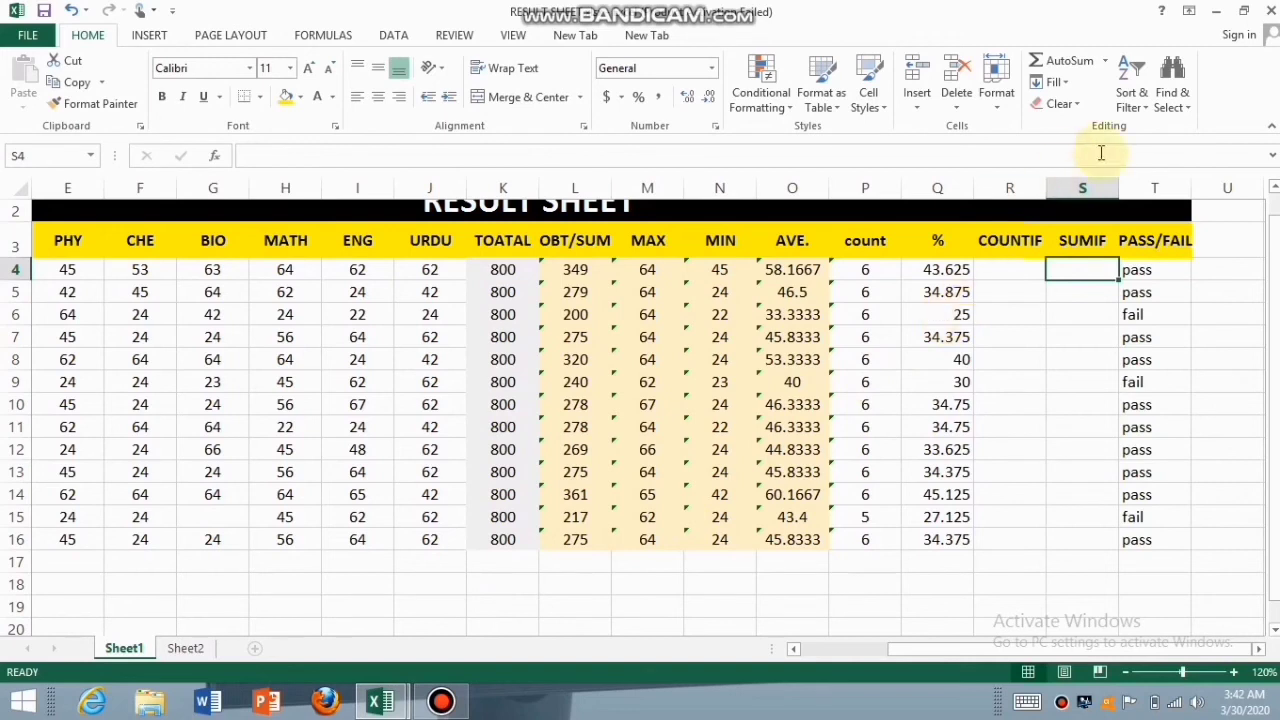
{"action": "left_click", "coordinate": [1003, 272]}
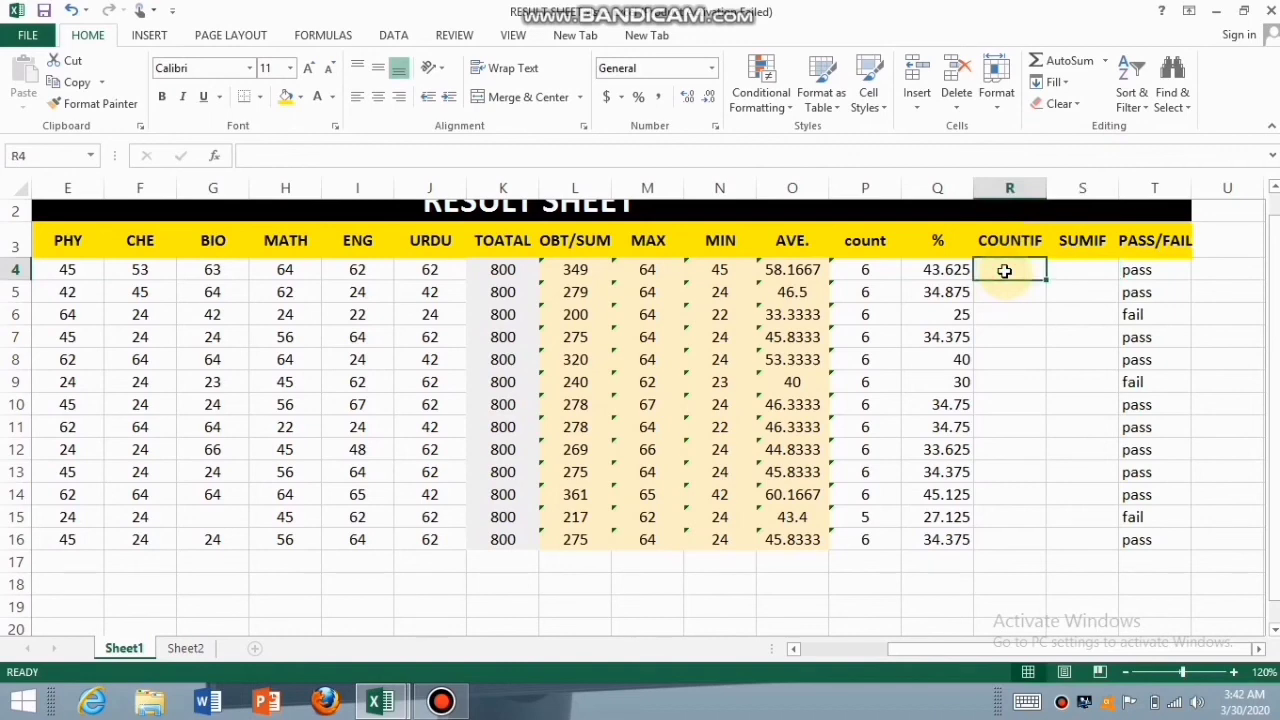
{"action": "type", "text": "="}
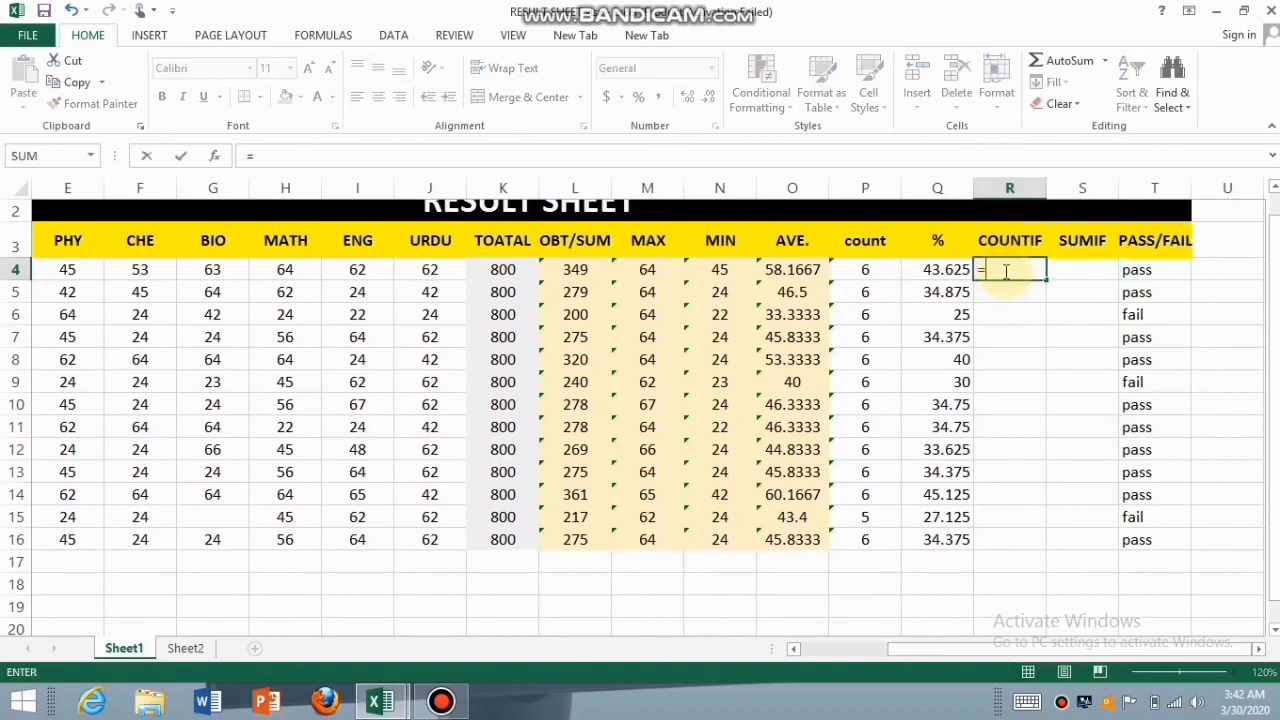
{"action": "type", "text": "c"}
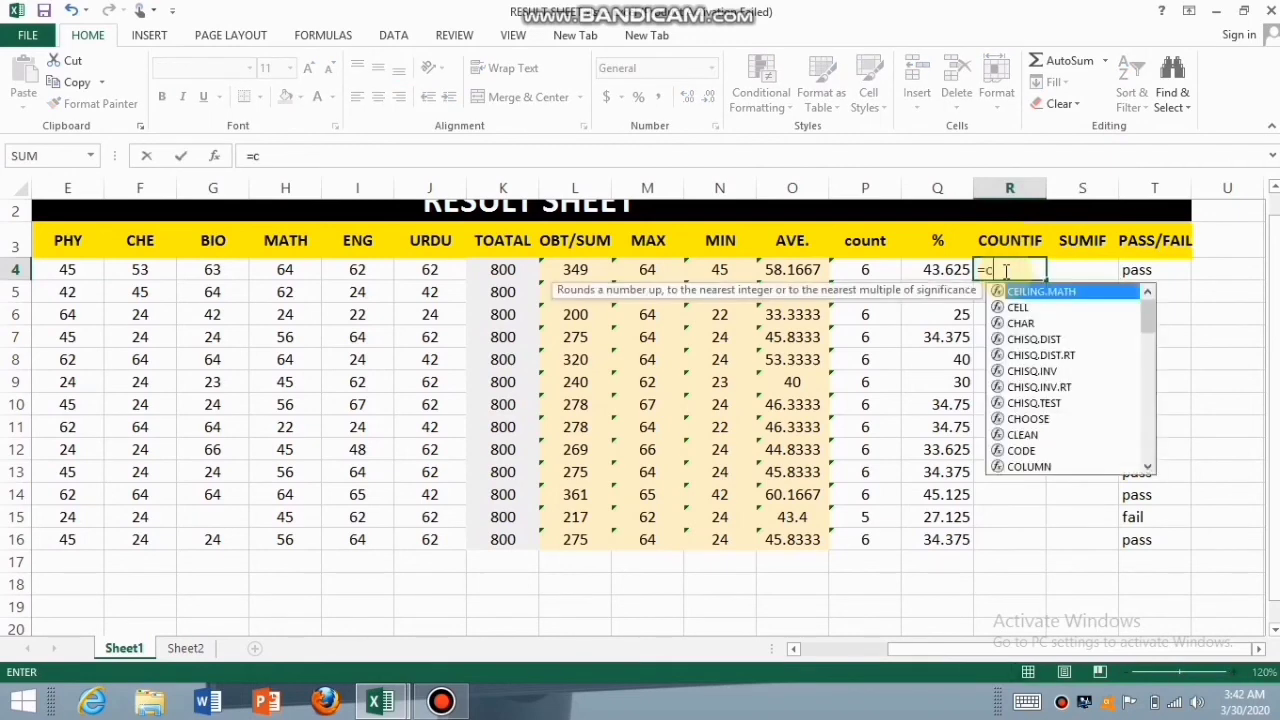
{"action": "type", "text": "ountif"}
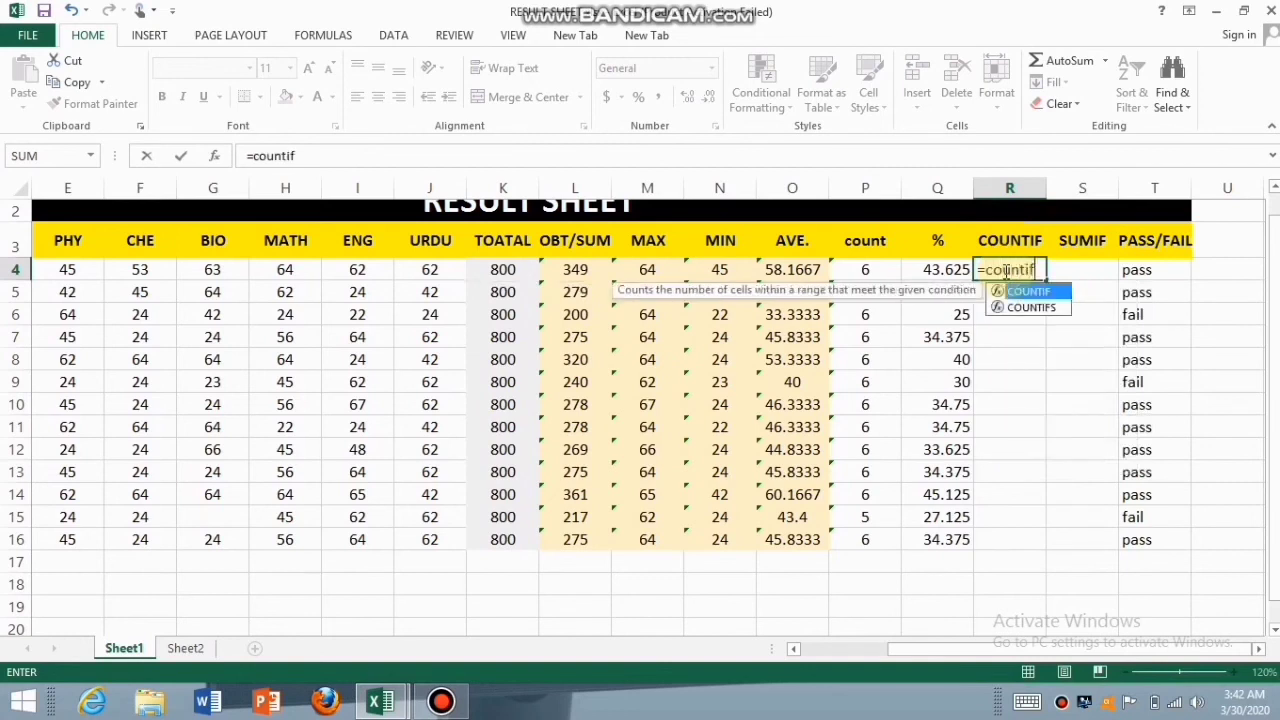
{"action": "type", "text": "("}
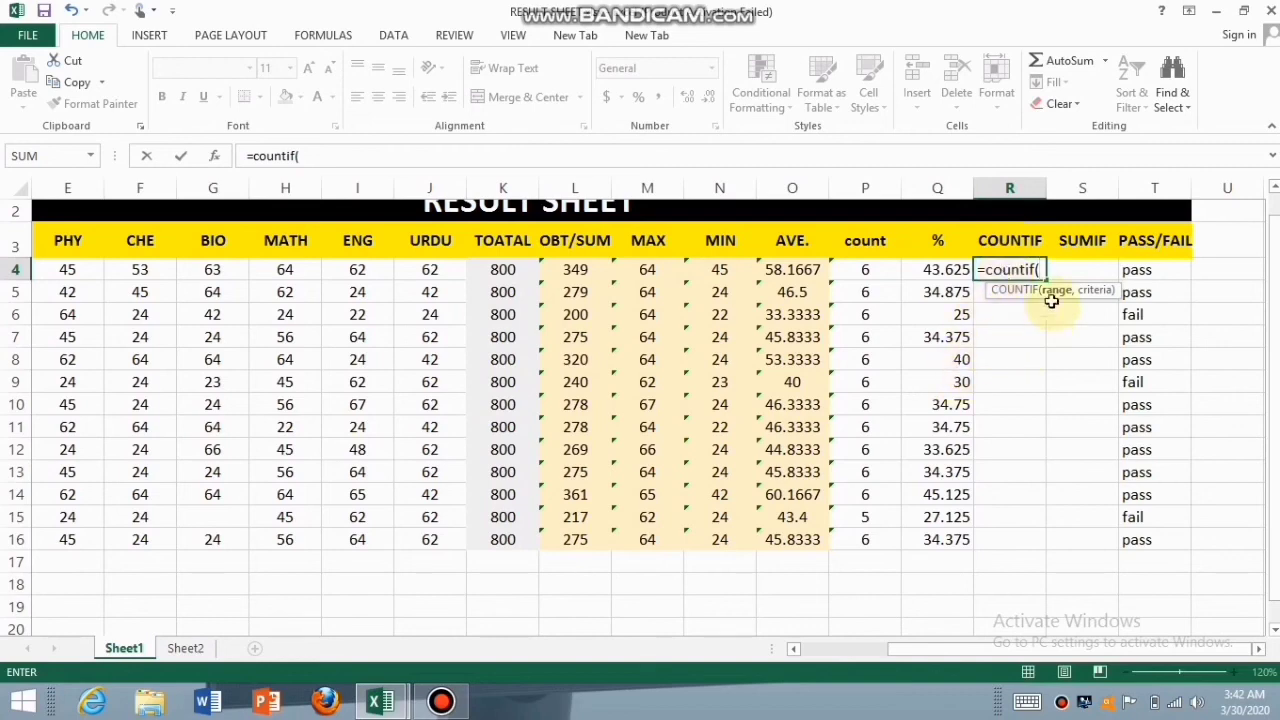
{"action": "left_click_drag", "start_coordinate": [897, 652], "coordinate": [805, 660]}
{"action": "left_click_drag", "start_coordinate": [357, 268], "coordinate": [338, 537]}
{"action": "left_click_drag", "start_coordinate": [840, 649], "coordinate": [998, 630]}
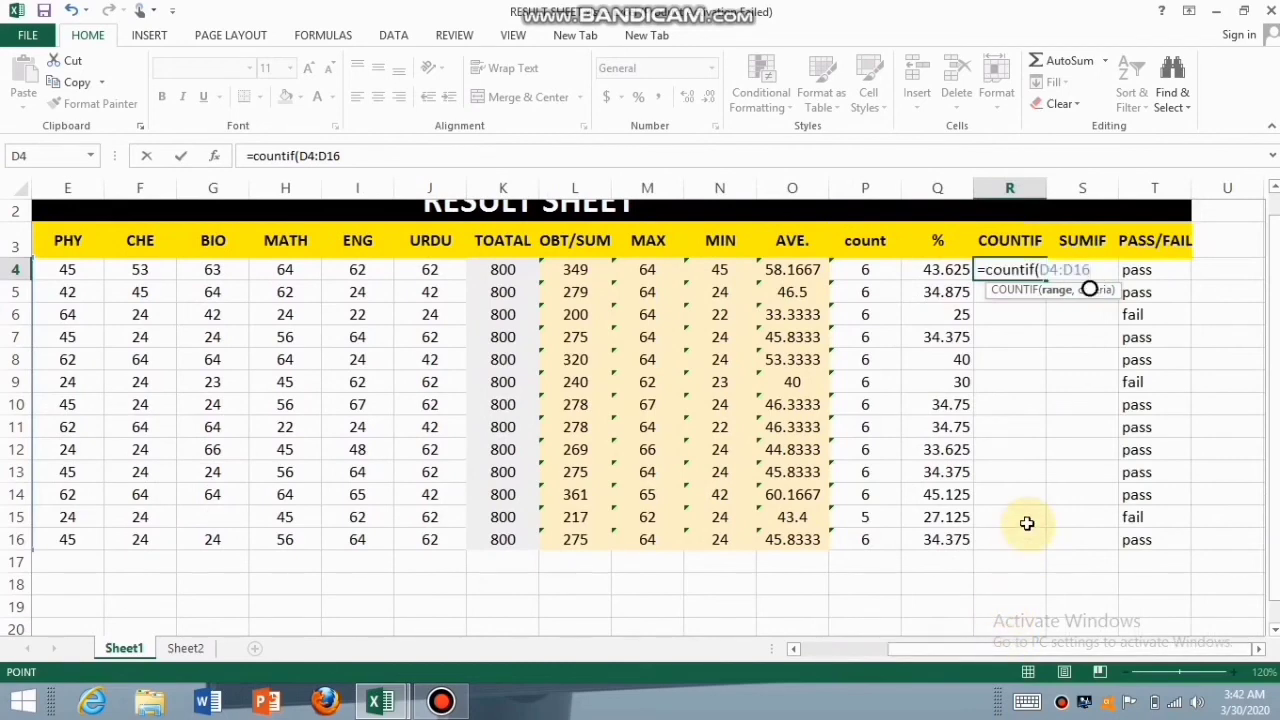
- Complete the COUNTIF formula with the student's name from D4 as criterion, and check the matching entries in D4, D11 and D14
{"action": "type", "text": ">"}
{"action": "key", "text": "BackSpace"}
{"action": "type", "text": ","}
{"action": "type", "text": "\""}
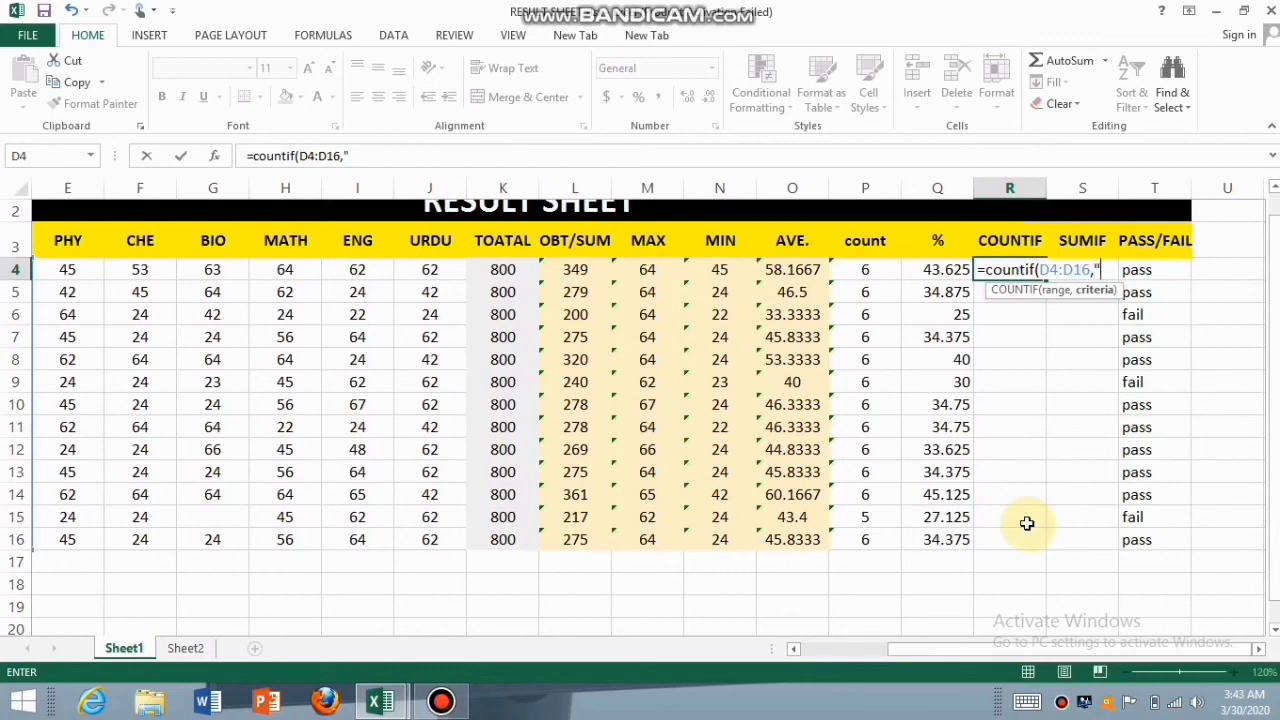
{"action": "type", "text": "kamran"}
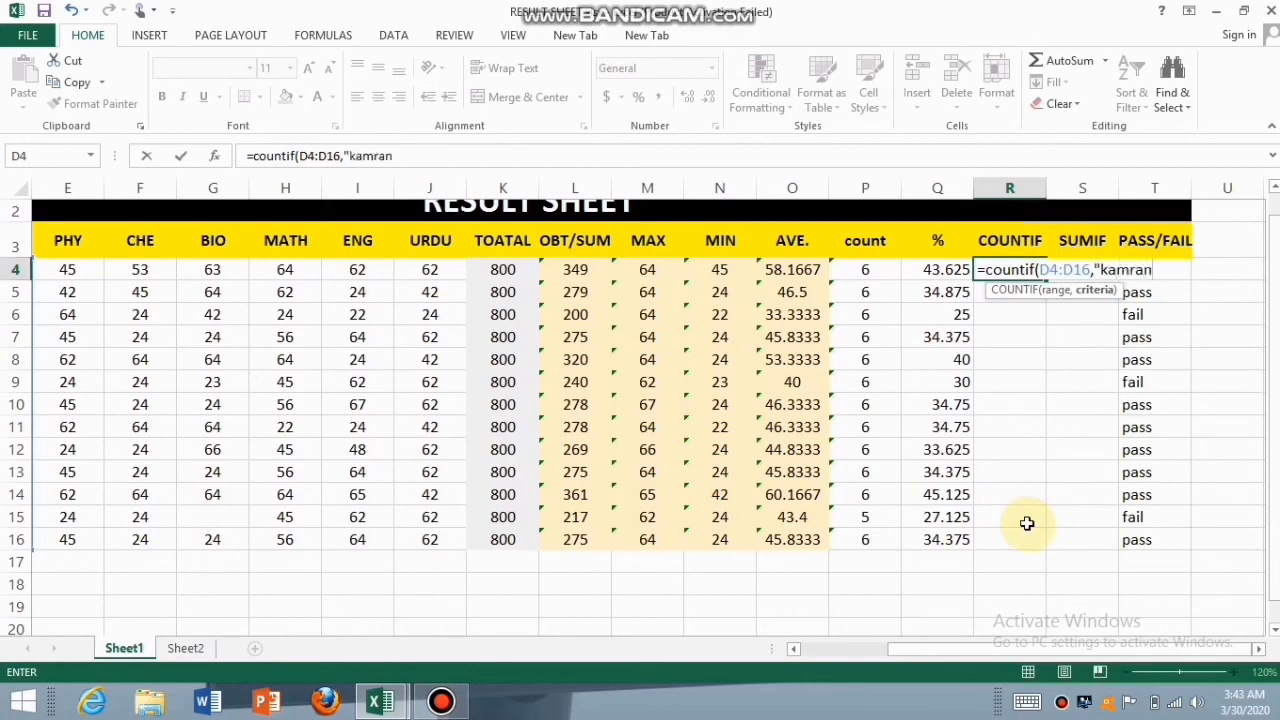
{"action": "type", "text": "\""}
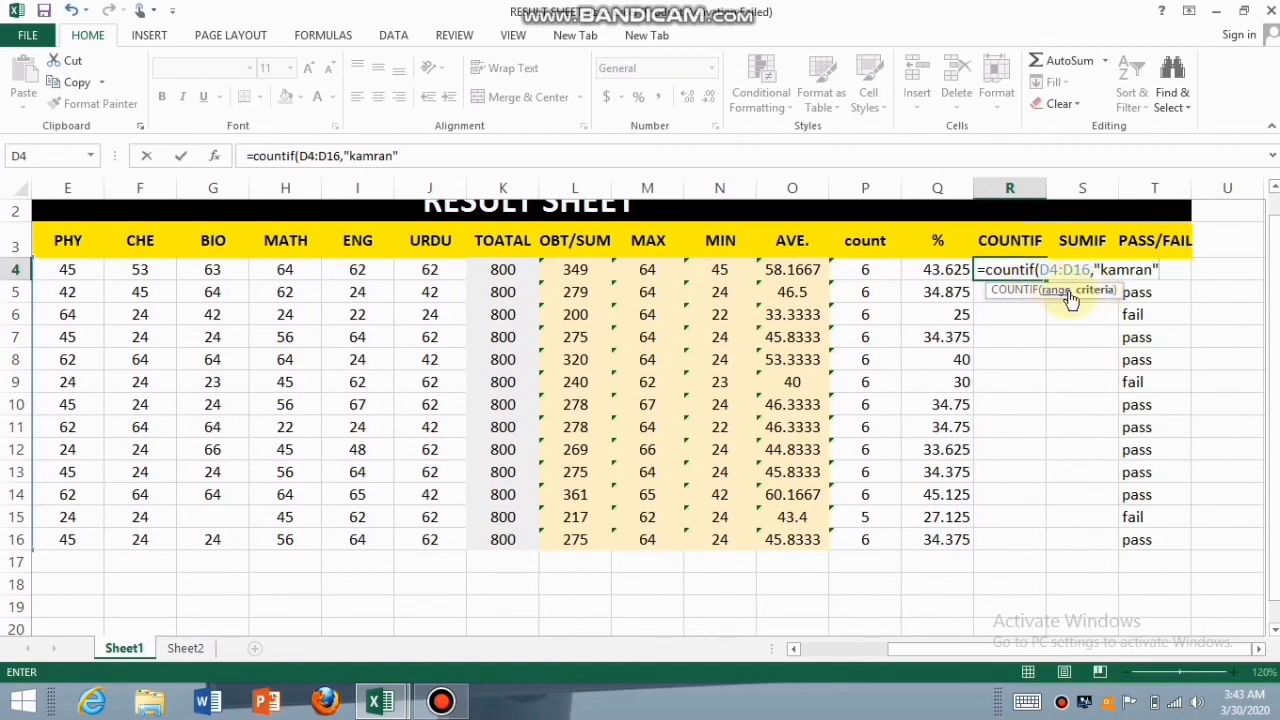
{"action": "type", "text": ")"}
{"action": "key", "text": "Return"}
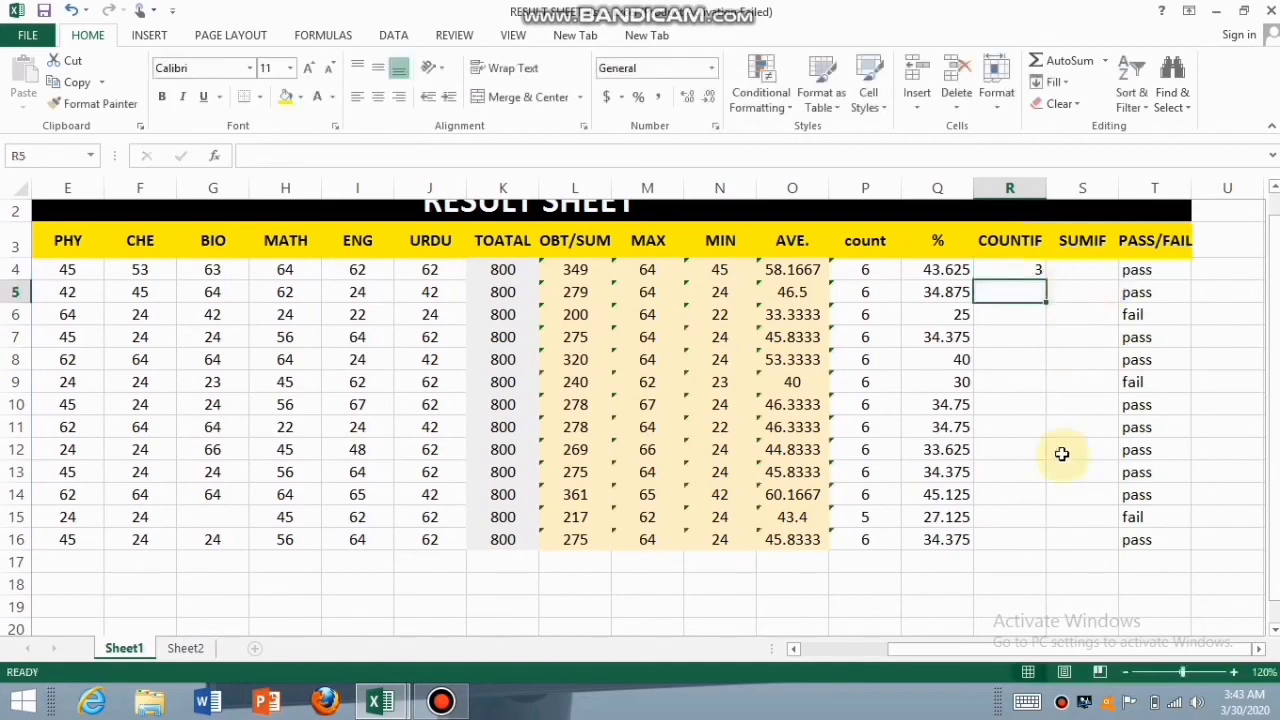
{"action": "left_click_drag", "start_coordinate": [957, 650], "coordinate": [850, 668]}
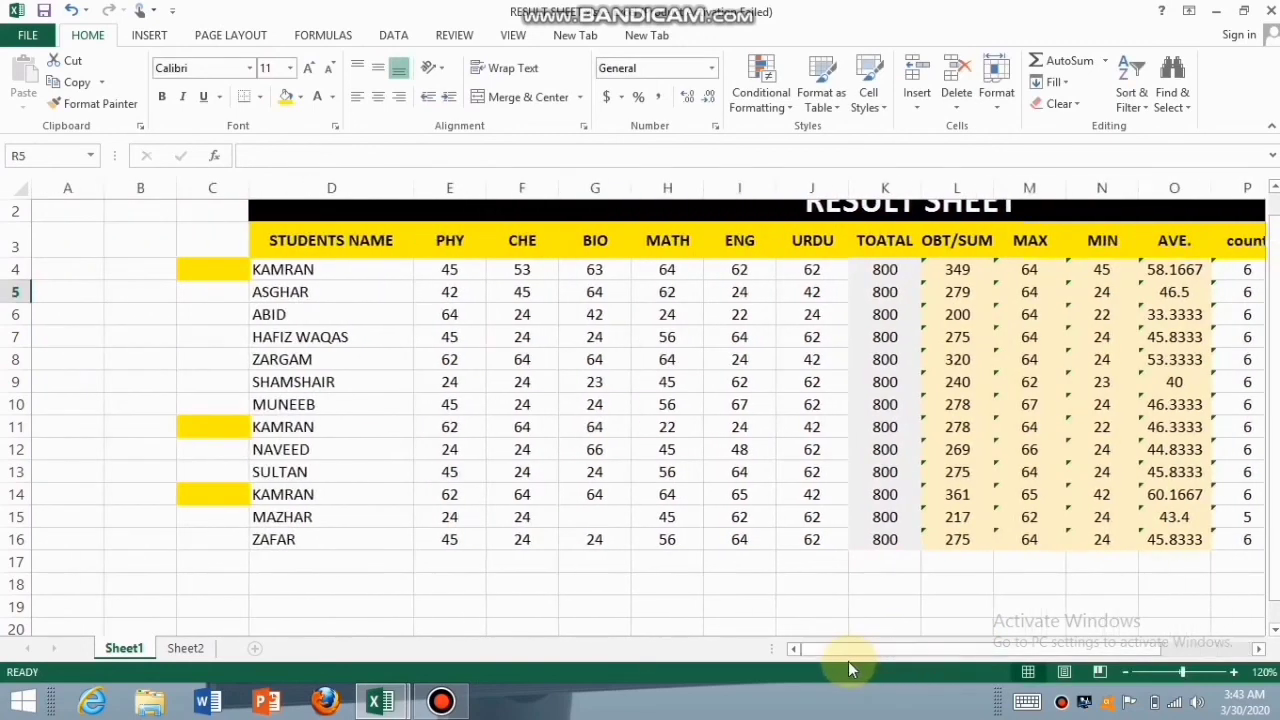
{"action": "left_click", "coordinate": [305, 272]}
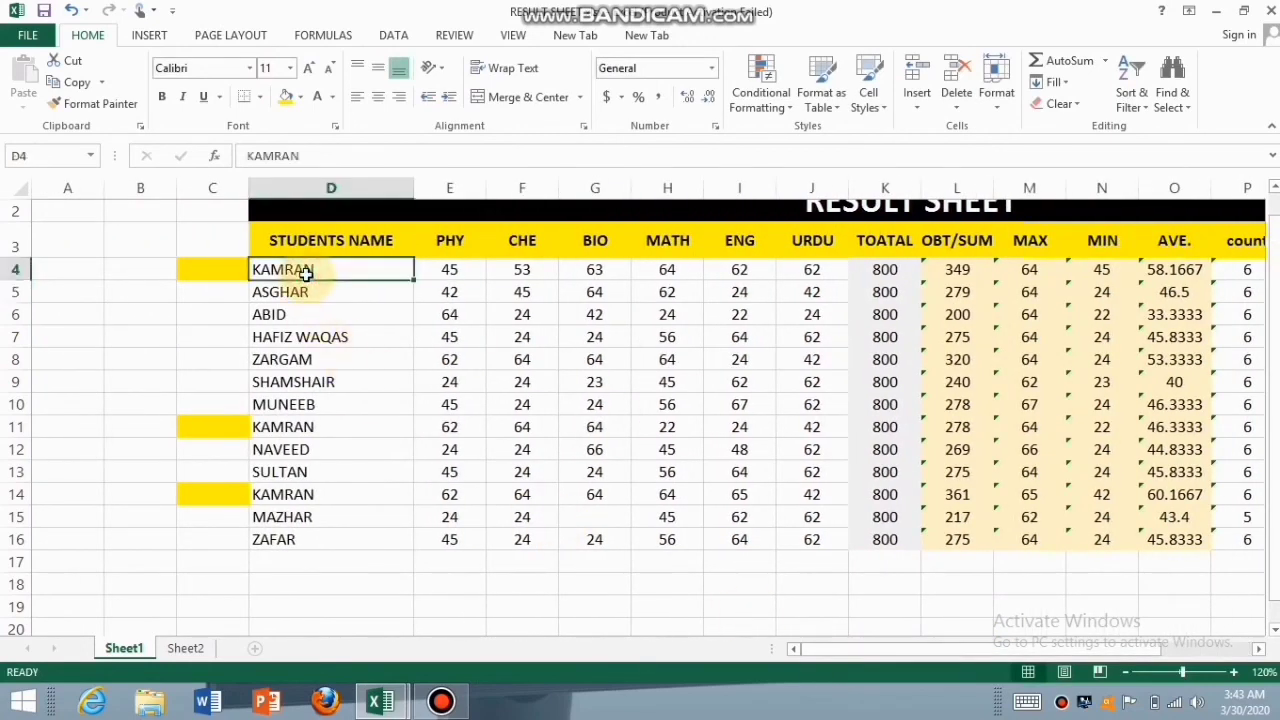
{"action": "left_click", "coordinate": [322, 428]}
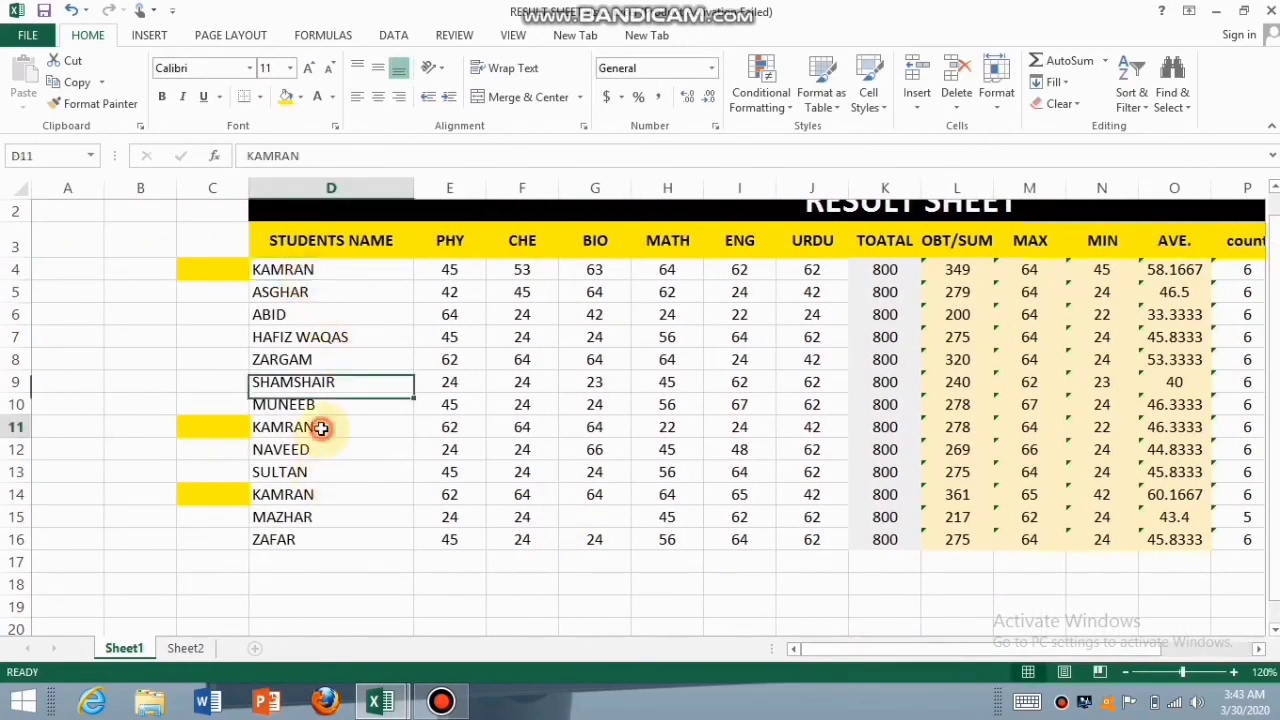
{"action": "left_click", "coordinate": [322, 492]}
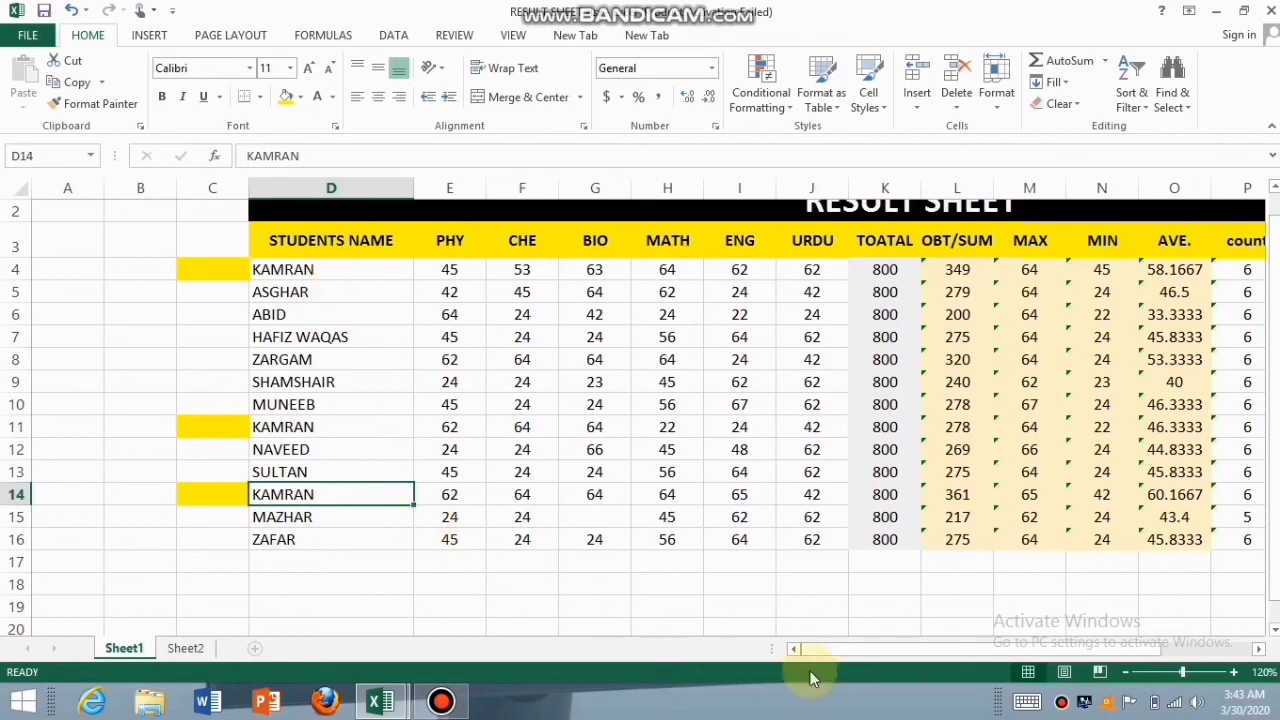
{"action": "left_click_drag", "start_coordinate": [833, 653], "coordinate": [950, 645]}
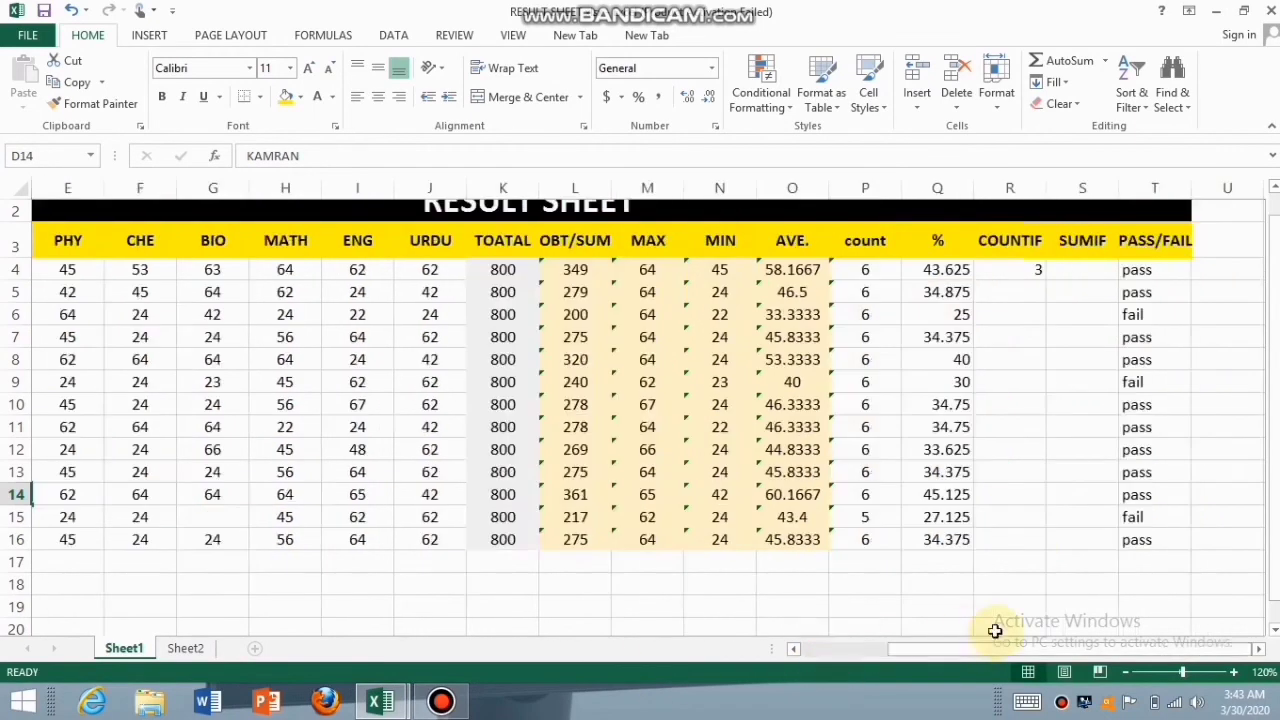
- Start a SUMIF formula in S4 under the SUMIF heading with the student names in D4:D16 as its range
{"action": "left_click", "coordinate": [1096, 268]}
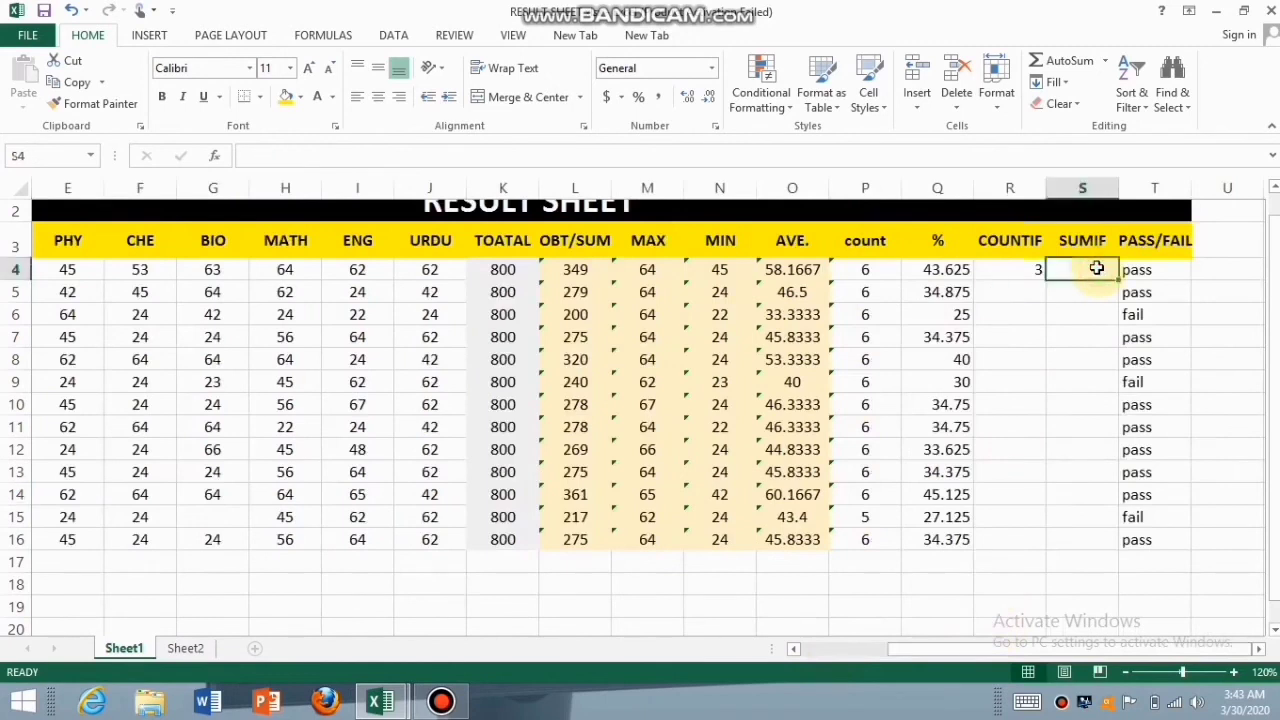
{"action": "type", "text": "="}
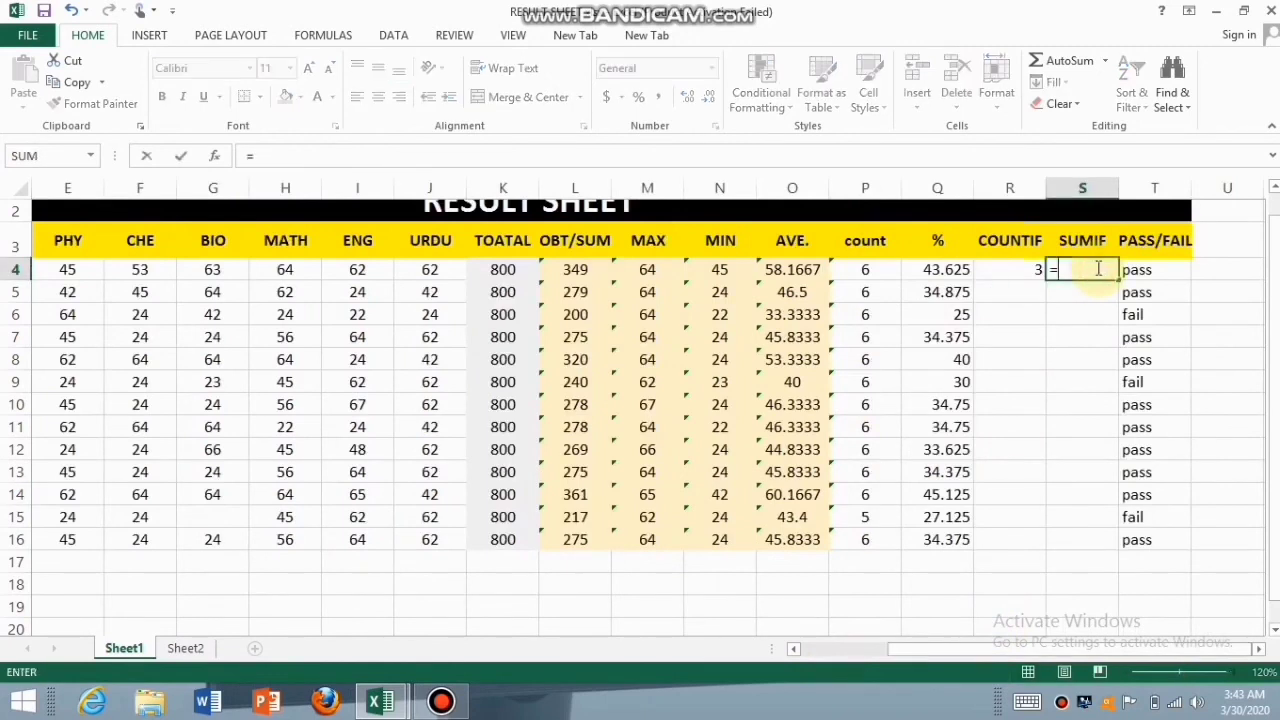
{"action": "type", "text": "sumif"}
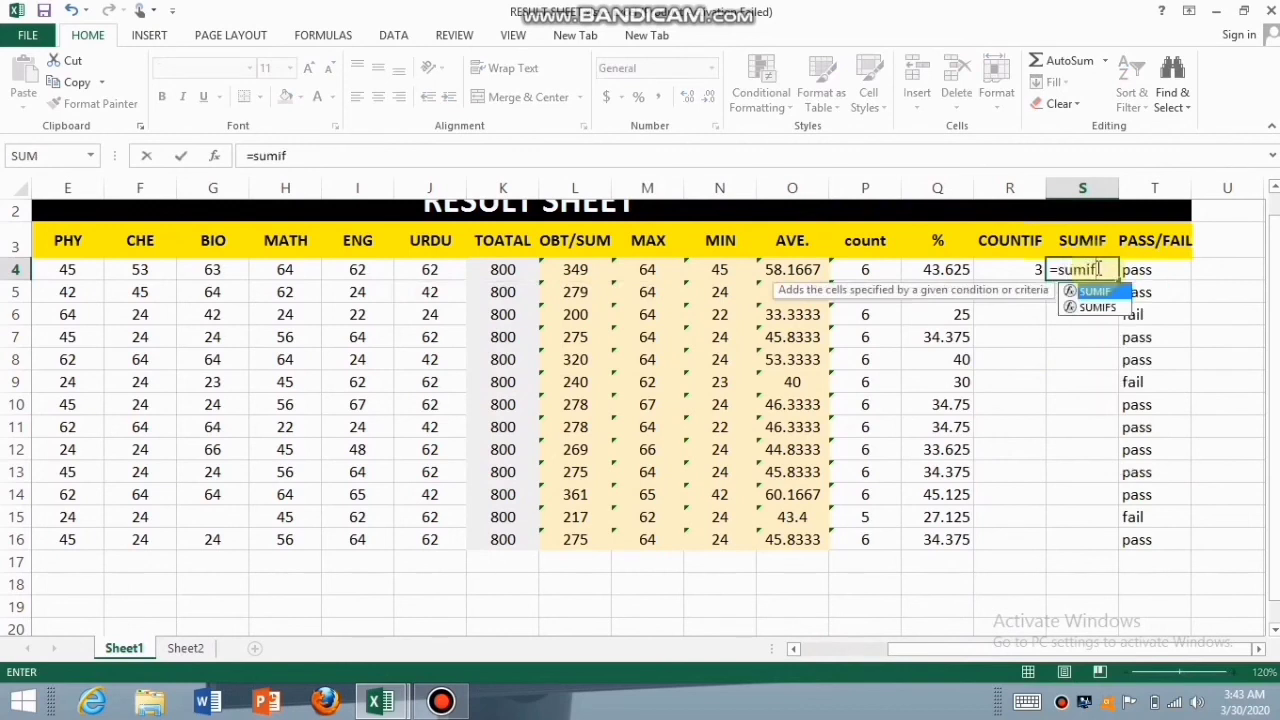
{"action": "type", "text": "("}
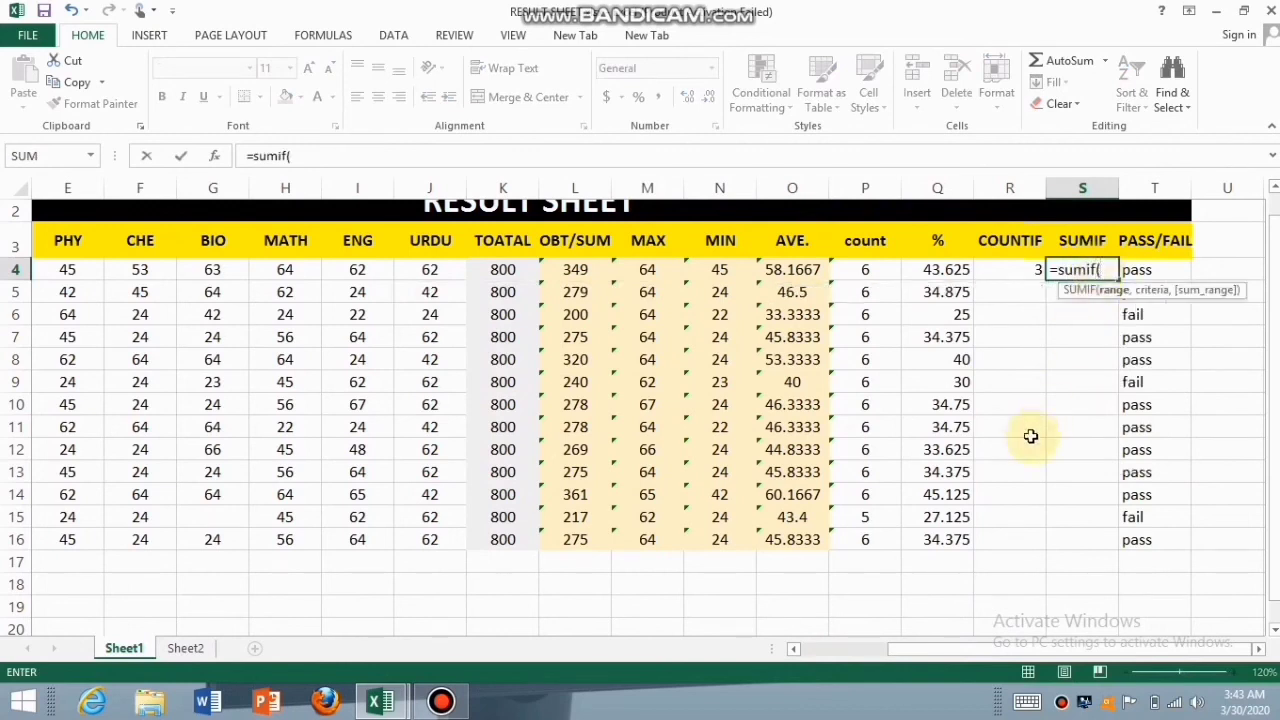
{"action": "left_click_drag", "start_coordinate": [928, 655], "coordinate": [852, 650]}
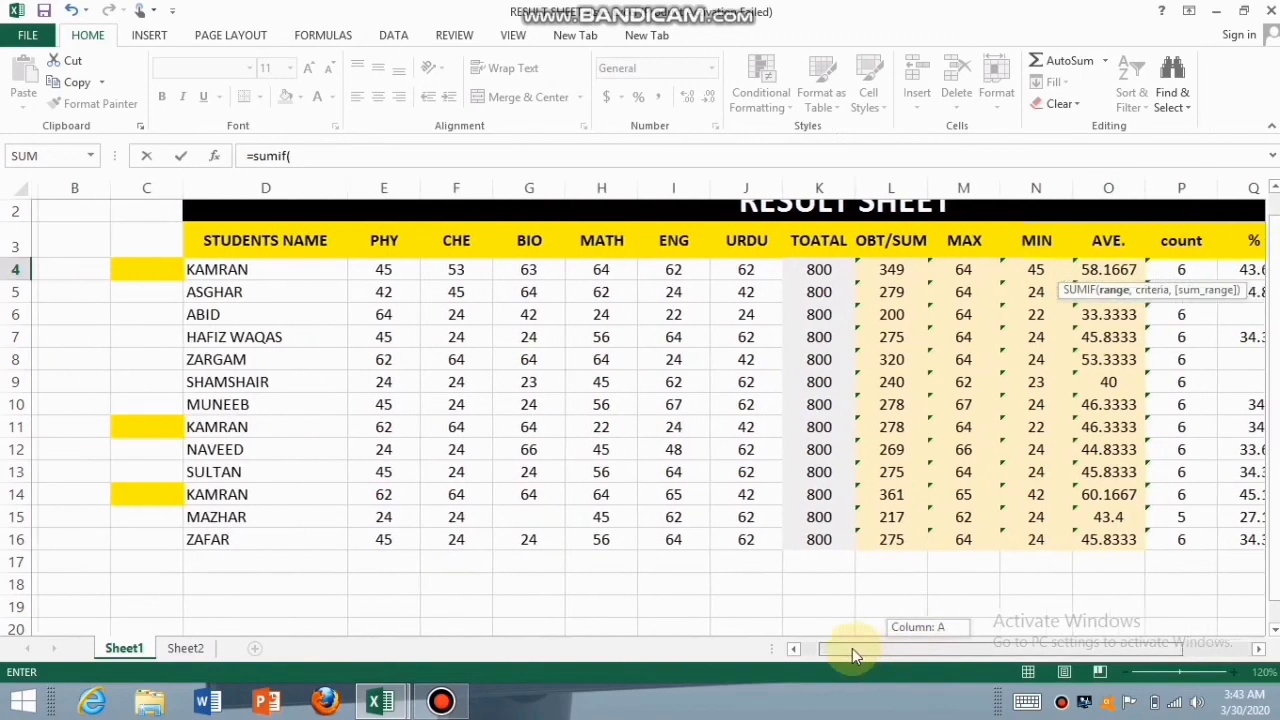
{"action": "left_click_drag", "start_coordinate": [334, 264], "coordinate": [306, 535]}
{"action": "left_click_drag", "start_coordinate": [838, 650], "coordinate": [991, 648]}
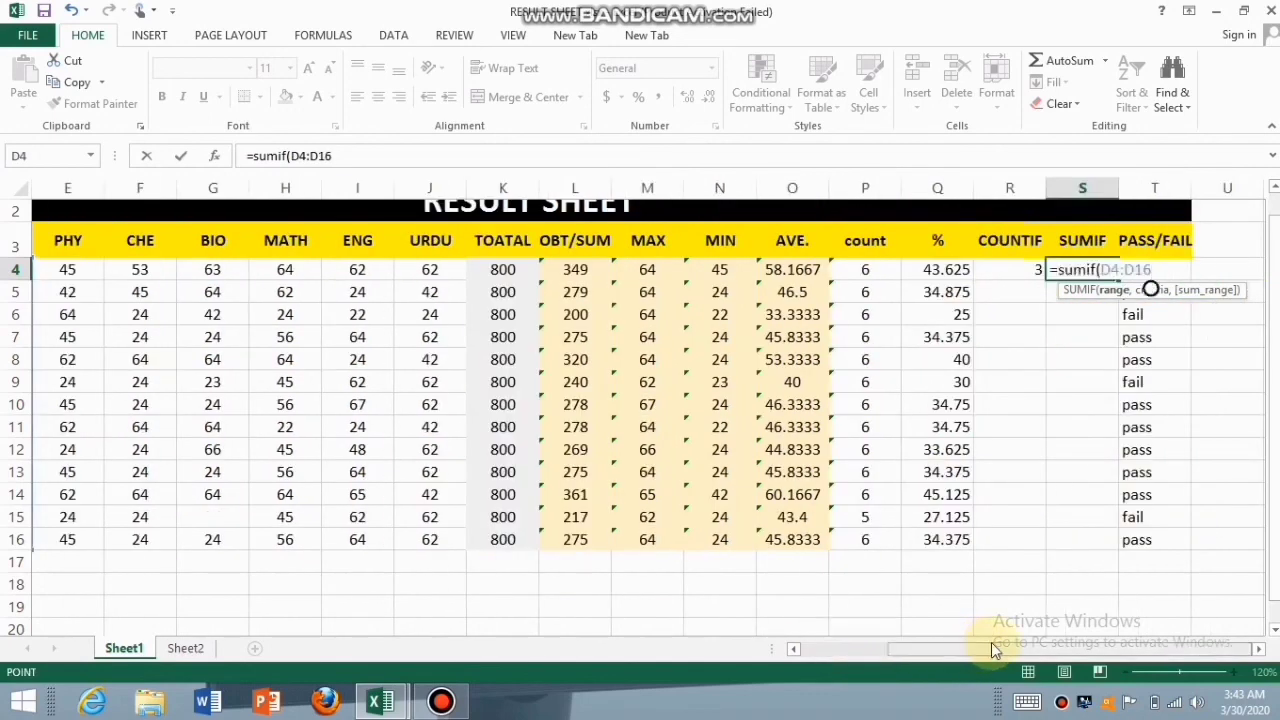
{"action": "type", "text": ","}
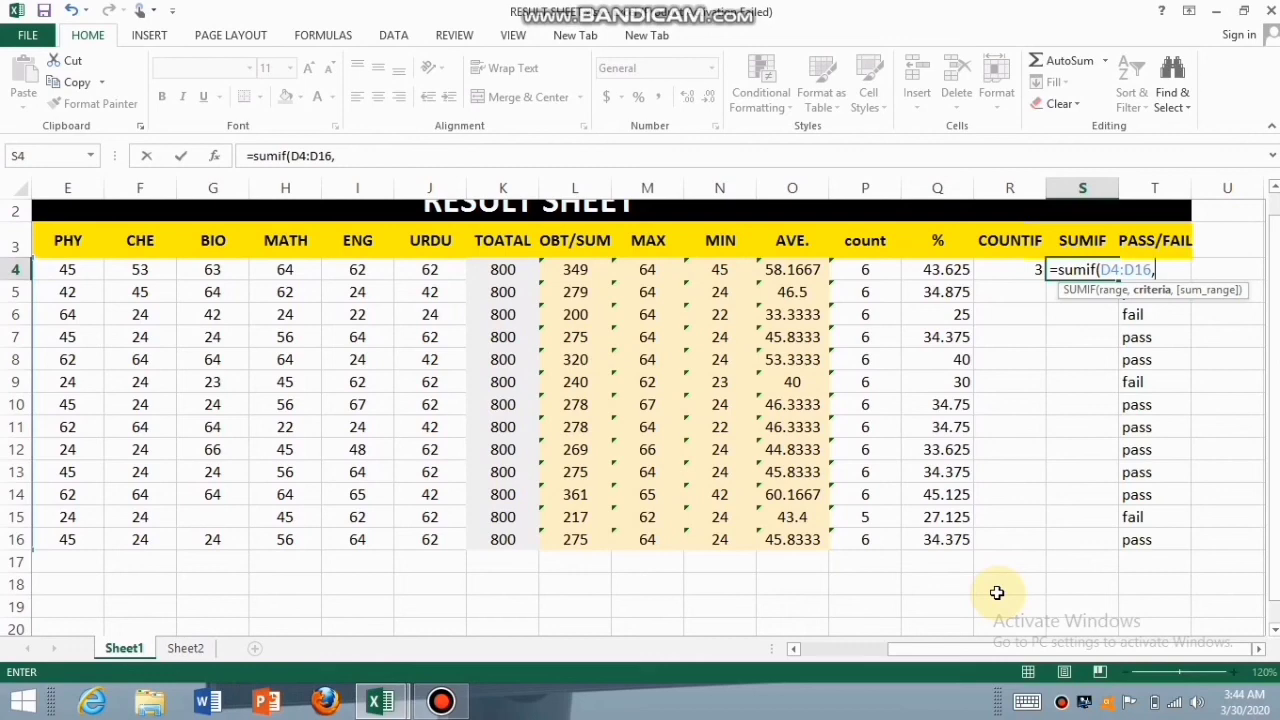
- Complete the SUMIF formula with the student's name from D4 as criterion and the ENG marks in I4:I16 as sum range
{"action": "type", "text": "\"kamran\""}
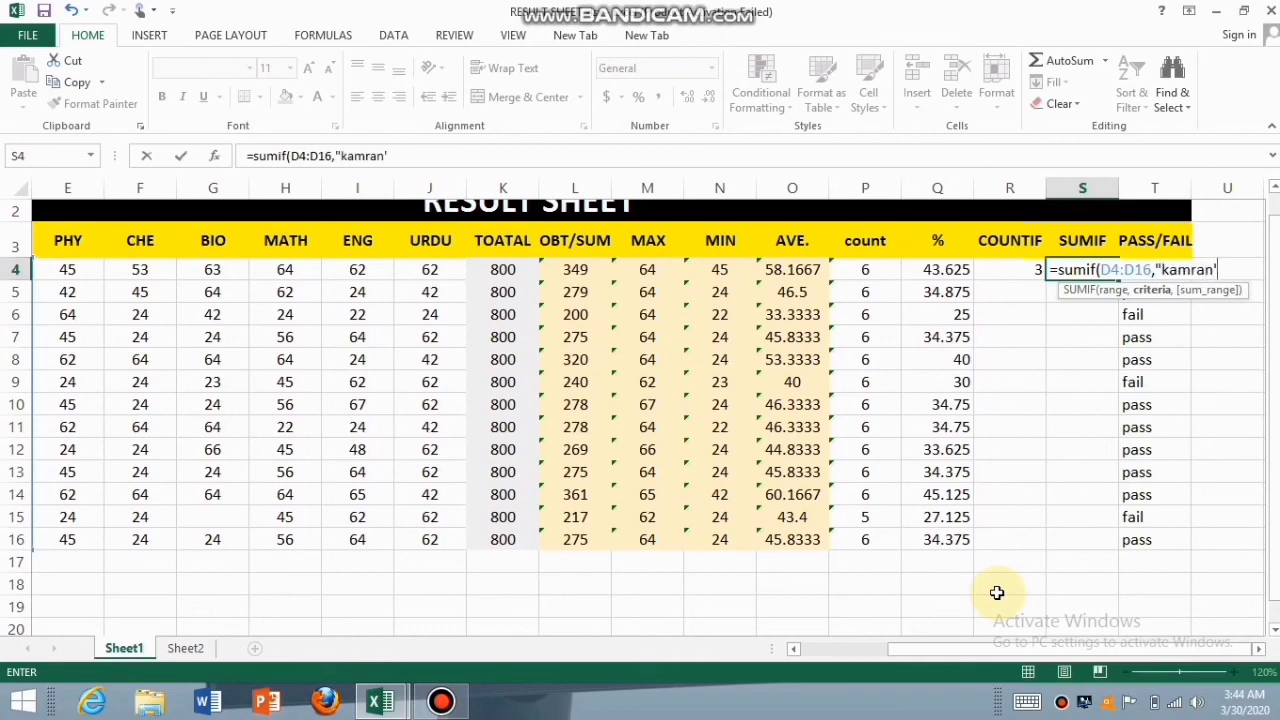
{"action": "key", "text": "BackSpace"}
{"action": "type", "text": "\","}
{"action": "left_click_drag", "start_coordinate": [967, 654], "coordinate": [892, 654]}
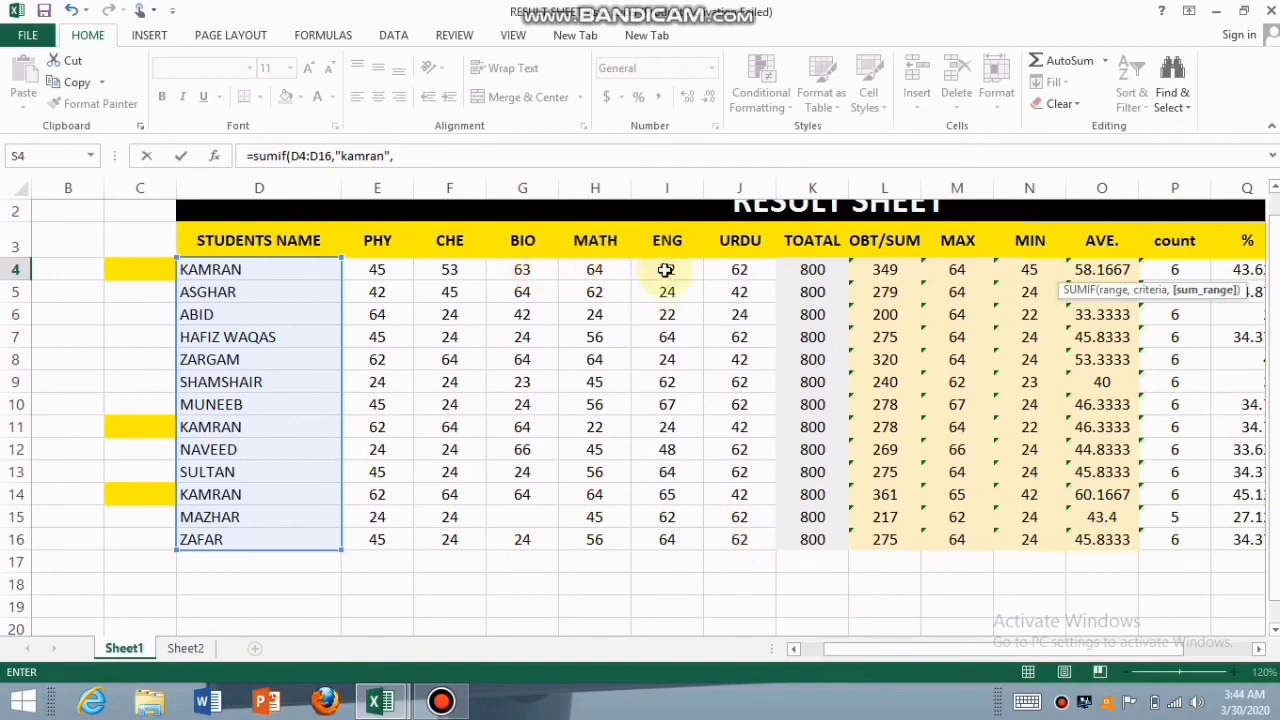
{"action": "left_click_drag", "start_coordinate": [665, 270], "coordinate": [669, 557]}
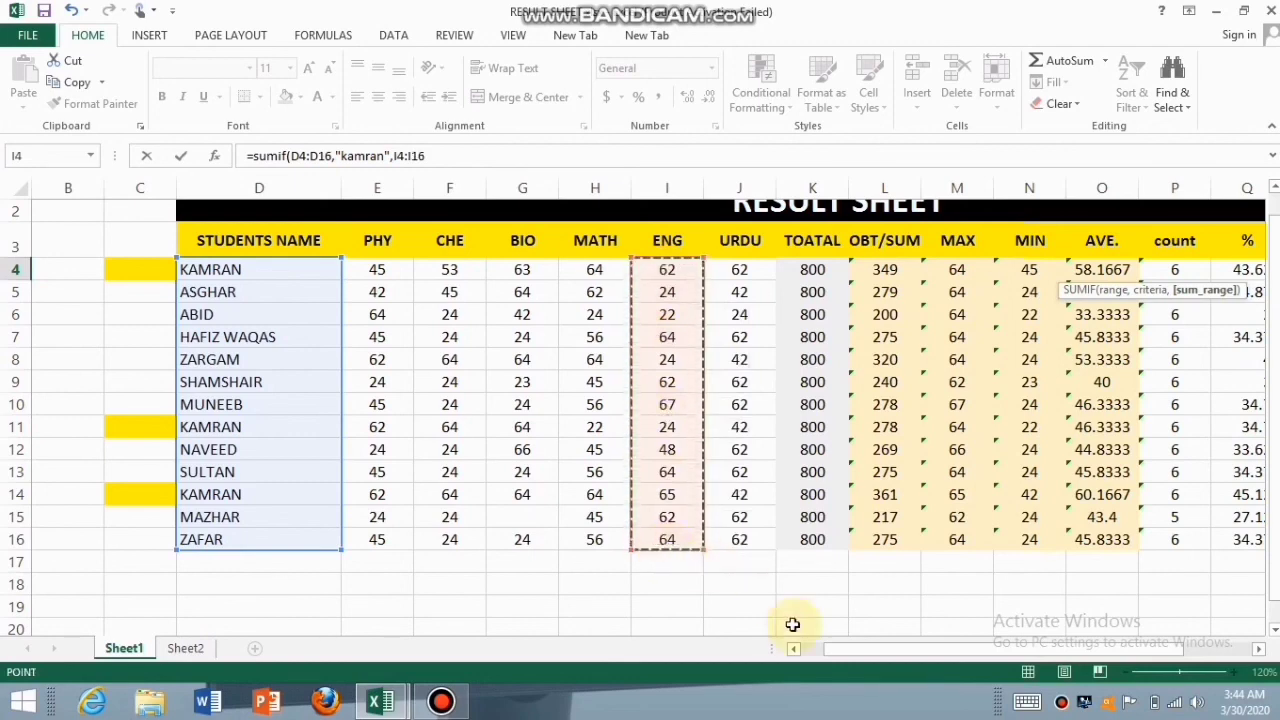
{"action": "left_click_drag", "start_coordinate": [847, 651], "coordinate": [1005, 648]}
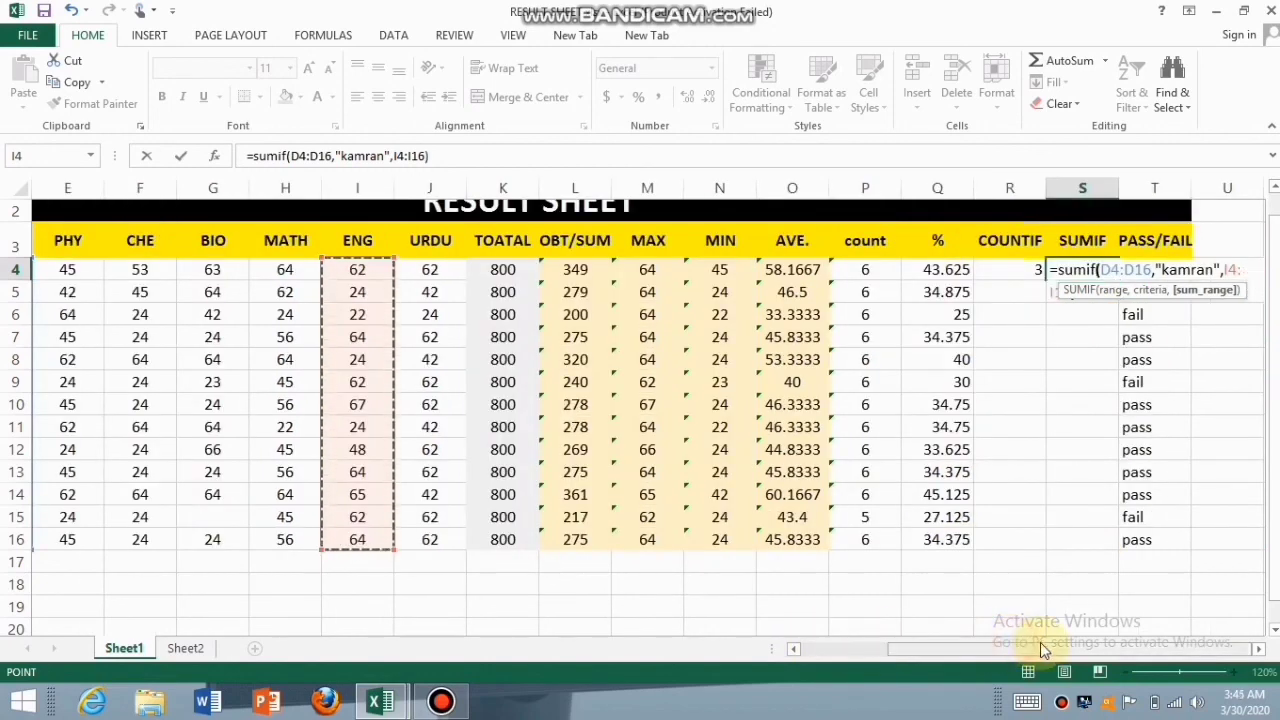
{"action": "key", "text": "Return"}
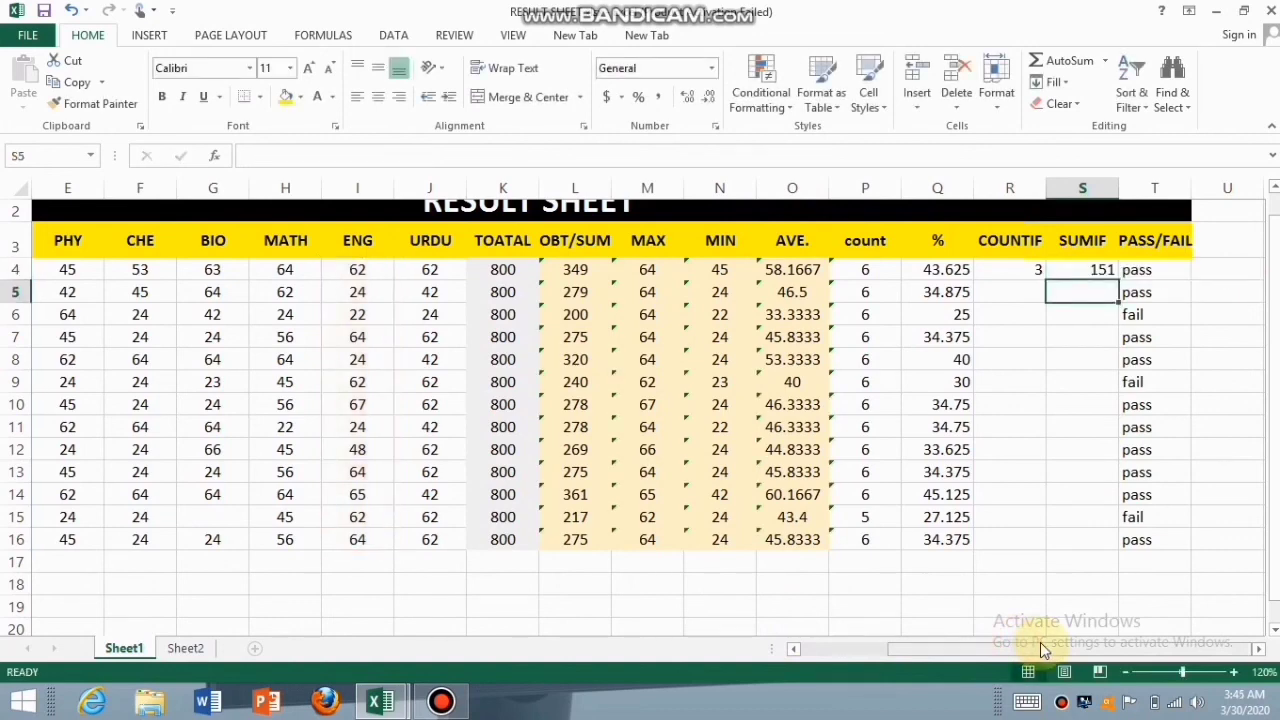
- Check the ENG marks in I11 and I14 that belong to the student counted in the SUMIF formula
{"action": "left_click_drag", "start_coordinate": [1040, 642], "coordinate": [951, 648]}
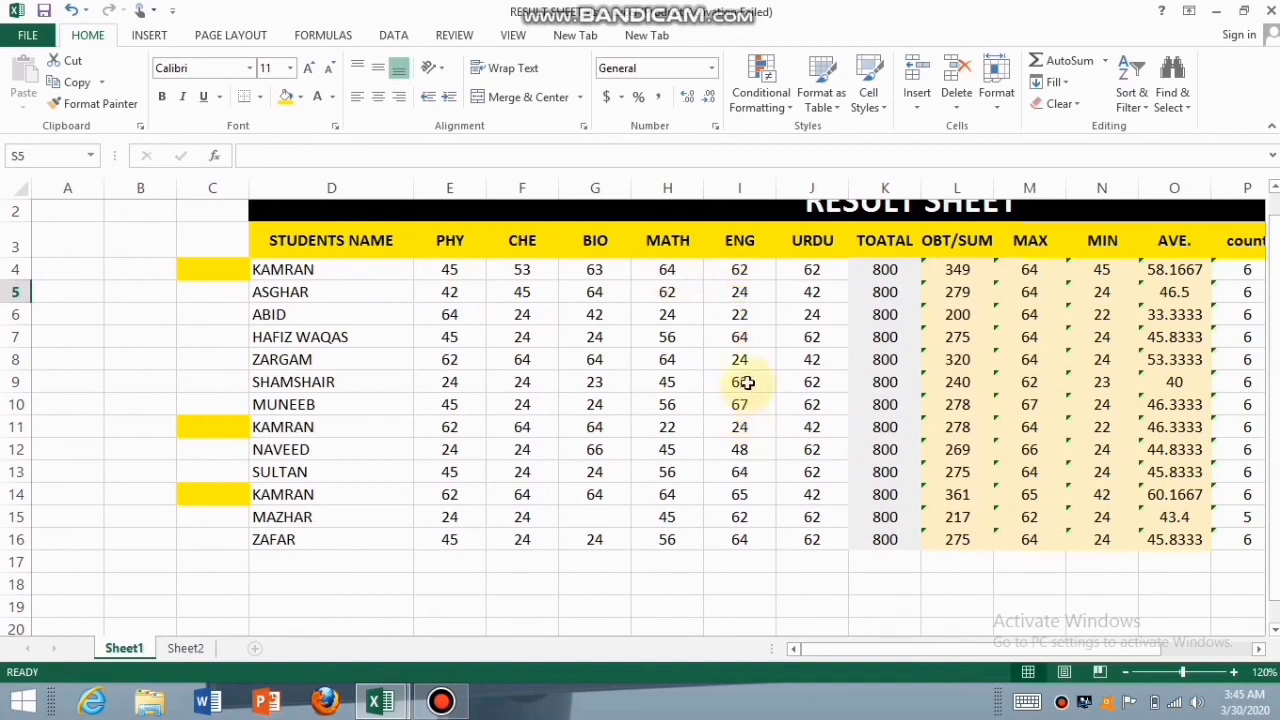
{"action": "left_click", "coordinate": [749, 434]}
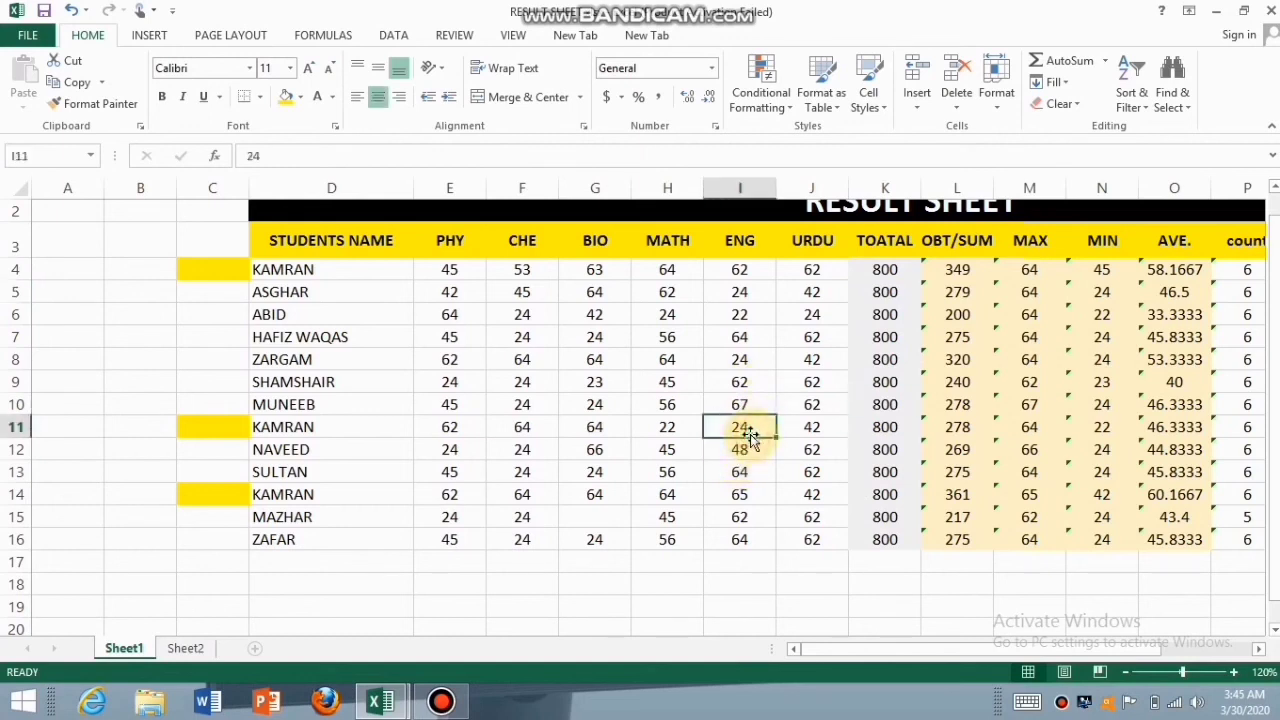
{"action": "left_click", "coordinate": [741, 492]}
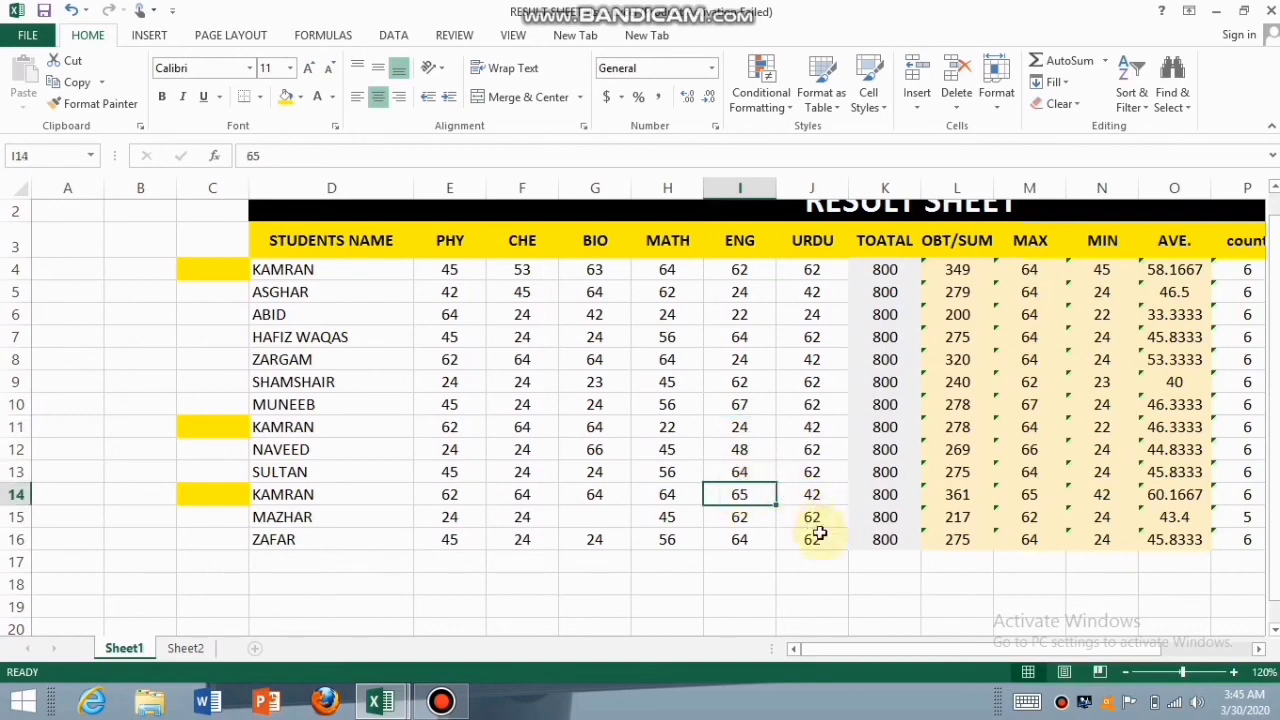
{"action": "left_click_drag", "start_coordinate": [881, 652], "coordinate": [1037, 634]}
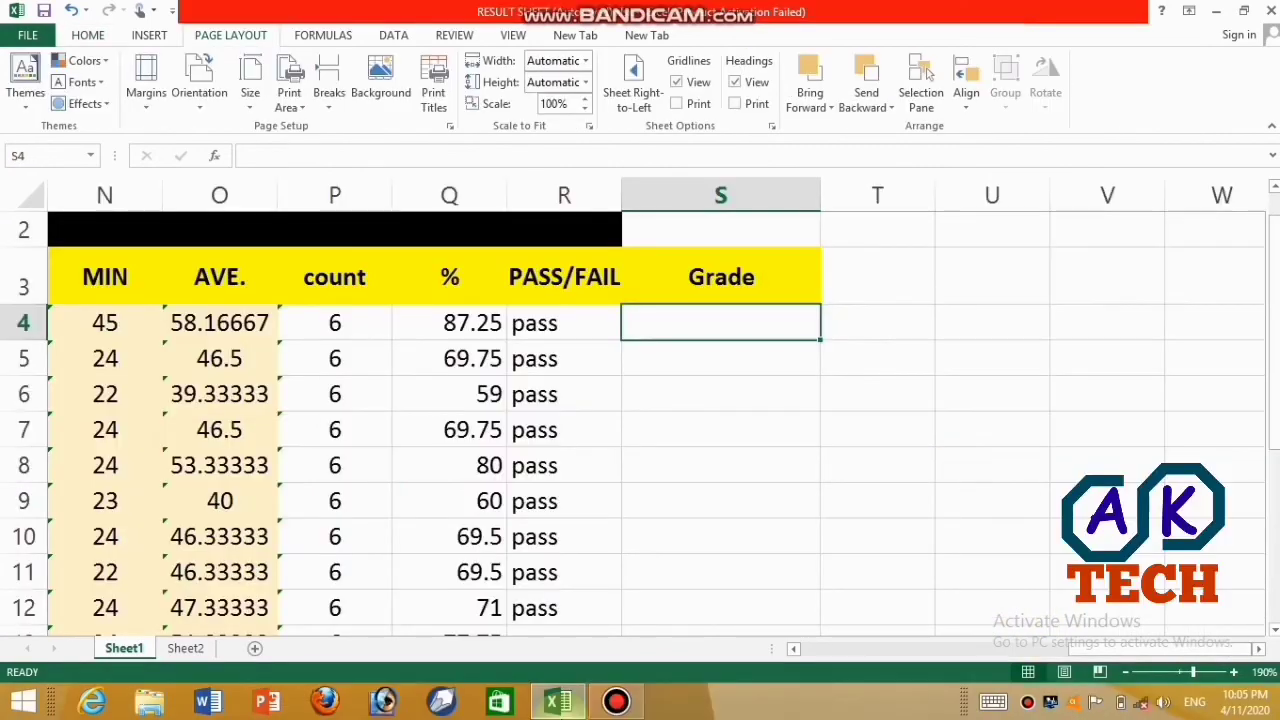
- Look over the result sheet's columns from the student names to the Grade column, ending at S4
{"action": "key", "text": "Up"}
{"action": "key", "text": "Up"}
{"action": "key", "text": "Up"}
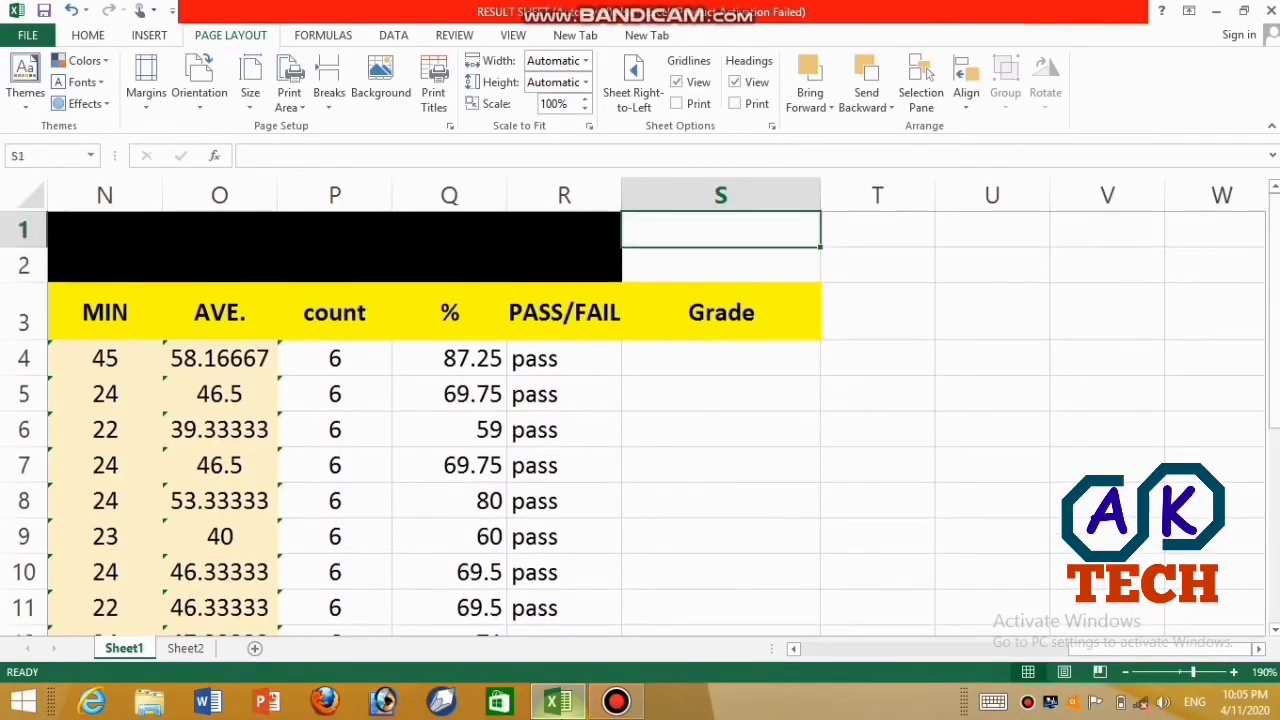
{"action": "key", "text": "Home"}
{"action": "key", "text": "Right"}
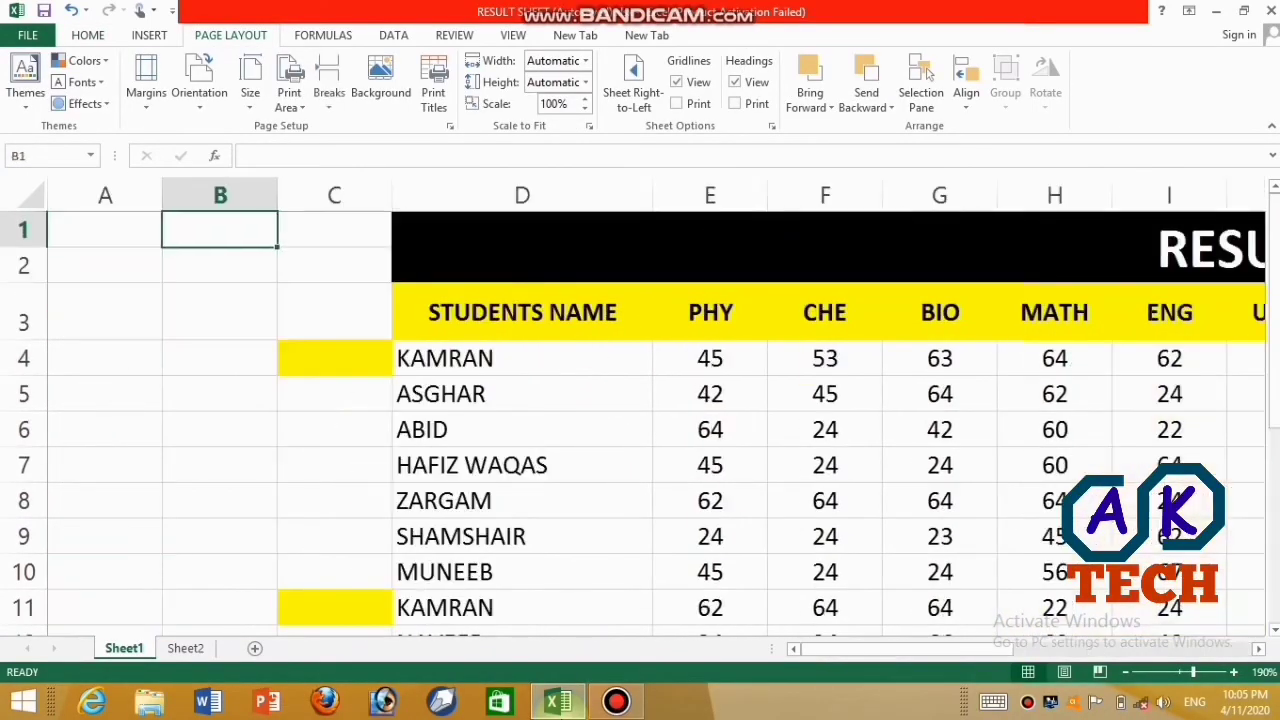
{"action": "key", "text": "Right"}
{"action": "key", "text": "Right"}
{"action": "key", "text": "Right"}
{"action": "key", "text": "Right"}
{"action": "key", "text": "Right"}
{"action": "key", "text": "Right"}
{"action": "key", "text": "Right"}
{"action": "key", "text": "Right"}
{"action": "key", "text": "Right"}
{"action": "key", "text": "Right"}
{"action": "key", "text": "Right"}
{"action": "key", "text": "Right"}
{"action": "key", "text": "Right"}
{"action": "key", "text": "Right"}
{"action": "key", "text": "Right"}
{"action": "key", "text": "Right"}
{"action": "key", "text": "Right"}
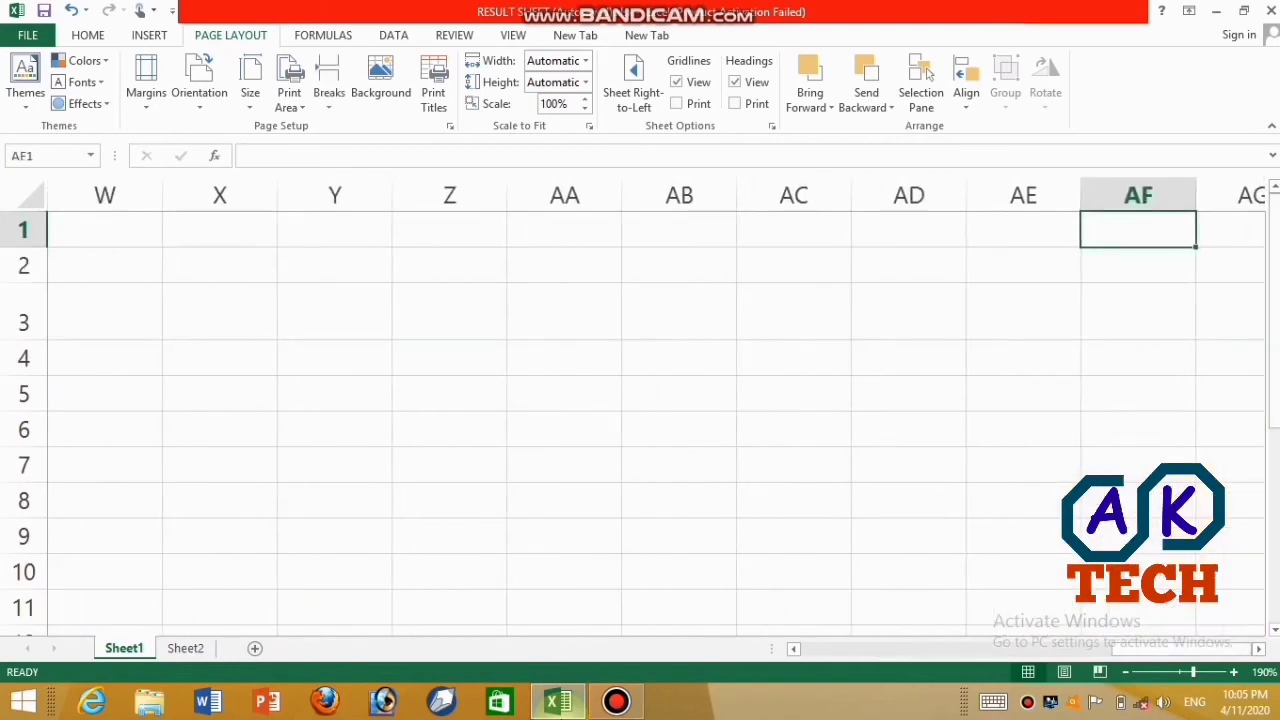
{"action": "key", "text": "Left"}
{"action": "key", "text": "Left"}
{"action": "key", "text": "Left"}
{"action": "key", "text": "Left"}
{"action": "key", "text": "Left"}
{"action": "key", "text": "Left"}
{"action": "key", "text": "Left"}
{"action": "key", "text": "Left"}
{"action": "key", "text": "Left"}
{"action": "key", "text": "Left"}
{"action": "key", "text": "Left"}
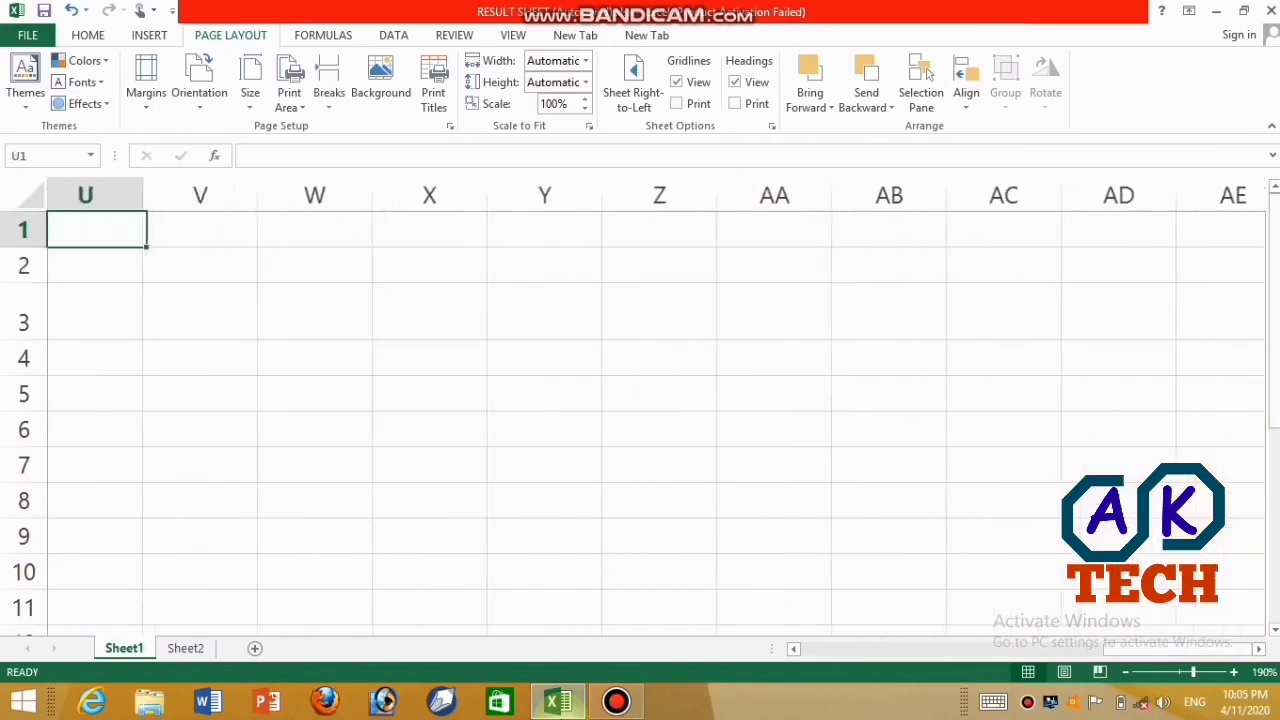
{"action": "key", "text": "Left"}
{"action": "key", "text": "Left"}
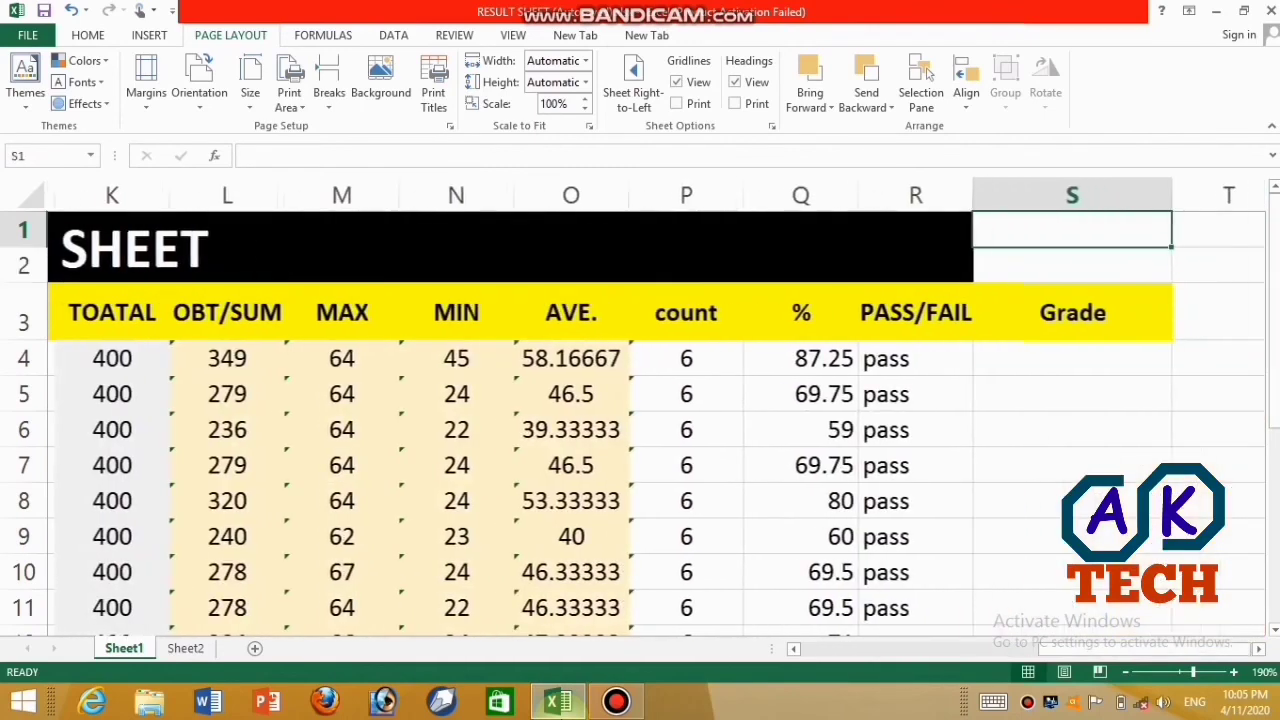
{"action": "key", "text": "Down"}
{"action": "key", "text": "Down"}
{"action": "key", "text": "Down"}
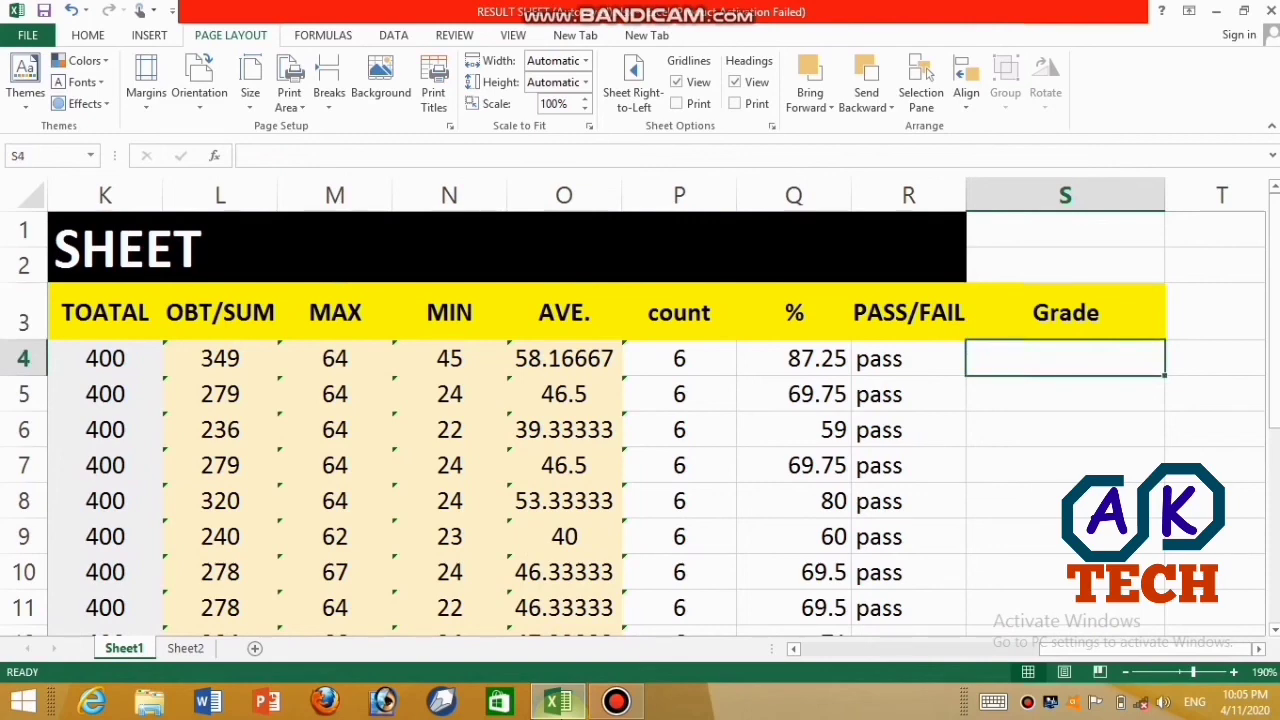
- Enlarge the sheet to 200% and examine the IF formula in R4 under the PASS/FAIL heading without changing it
{"action": "left_click", "coordinate": [1234, 672]}
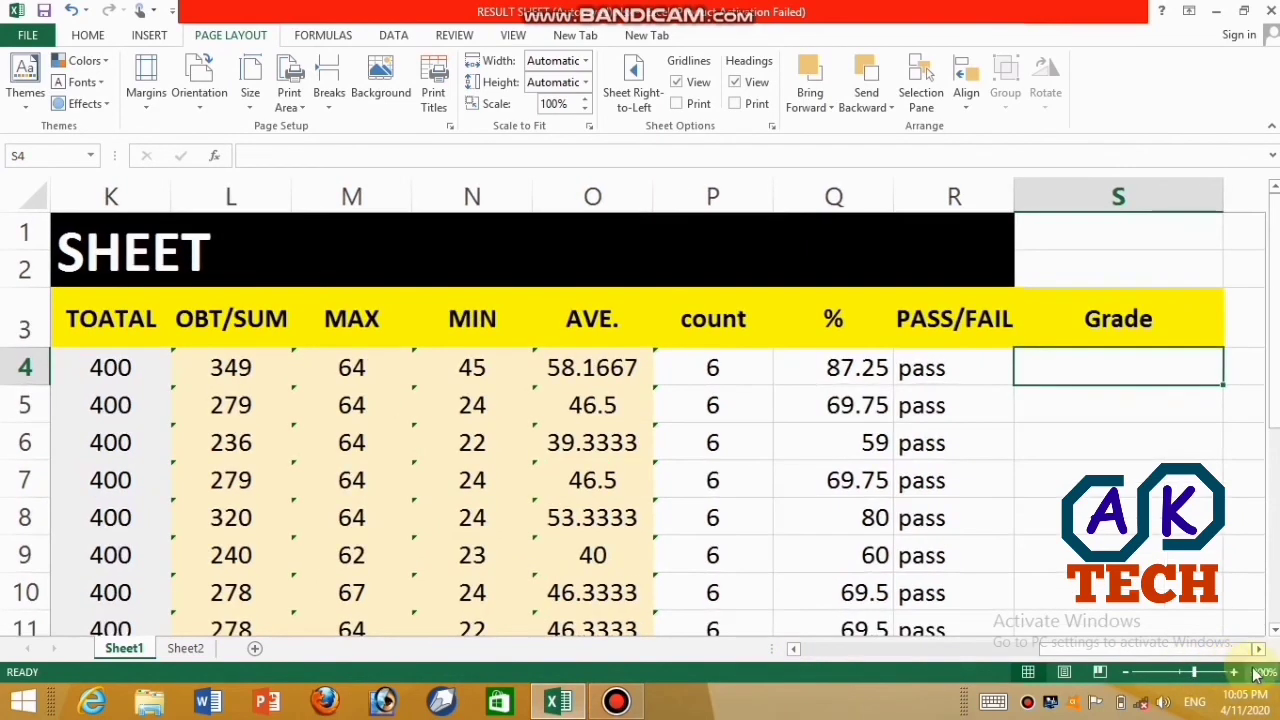
{"action": "left_click", "coordinate": [1258, 649]}
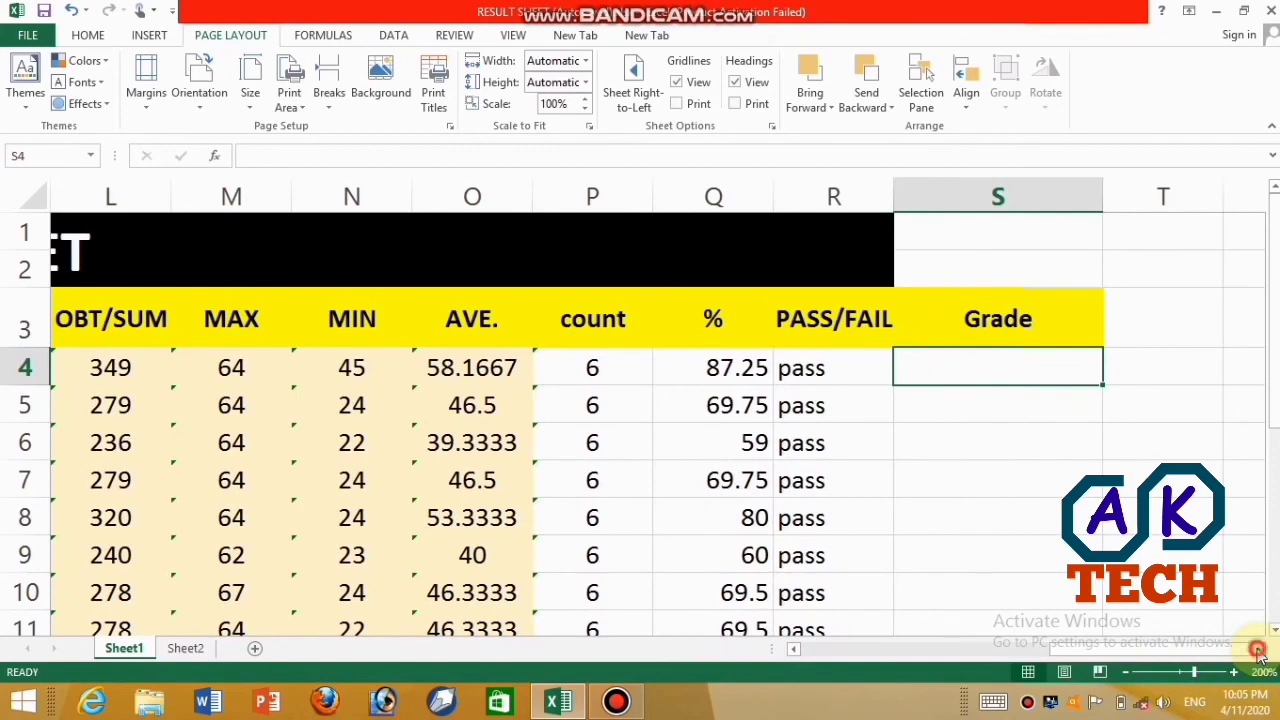
{"action": "left_click", "coordinate": [1258, 649]}
{"action": "left_click", "coordinate": [1122, 348]}
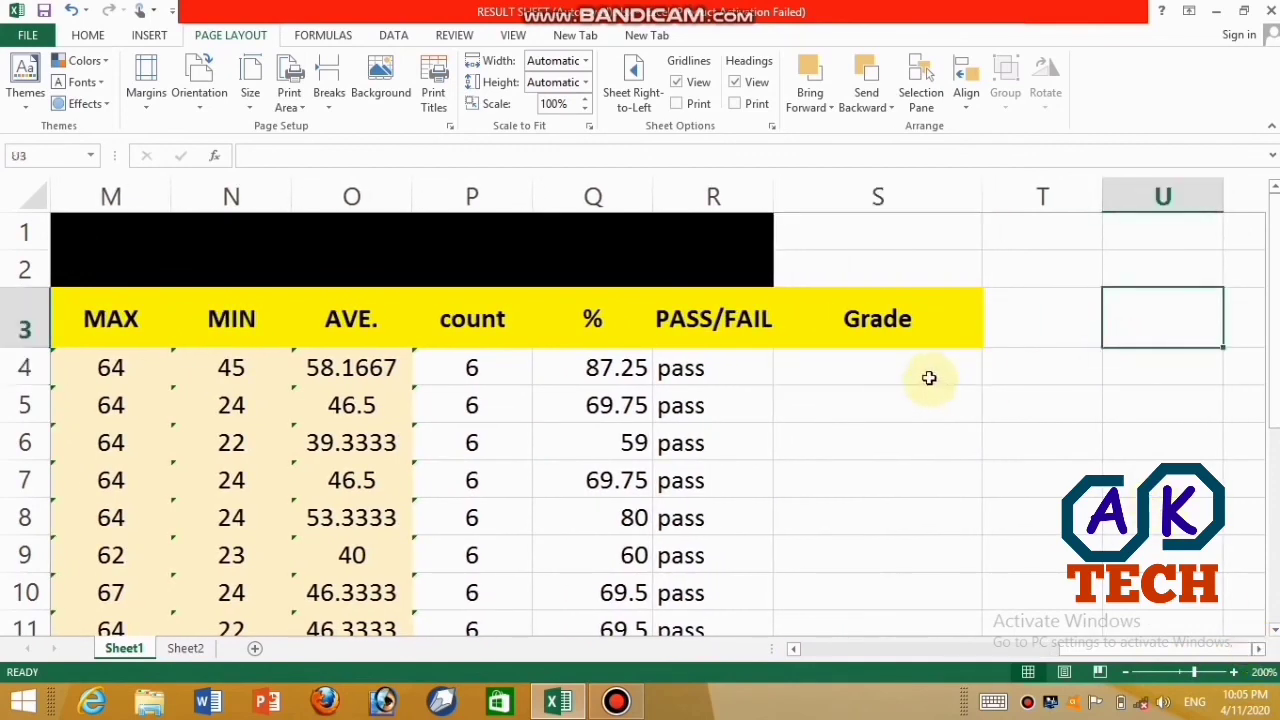
{"action": "left_click", "coordinate": [740, 363]}
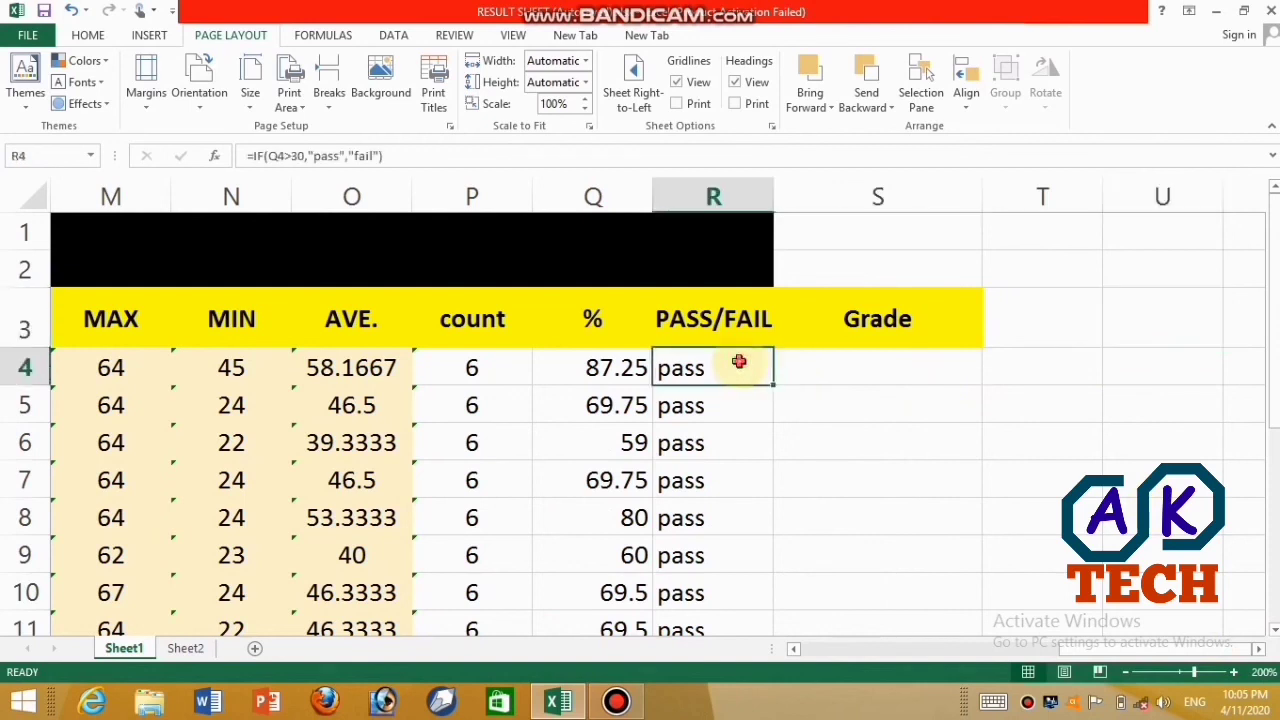
{"action": "double_click", "coordinate": [739, 362]}
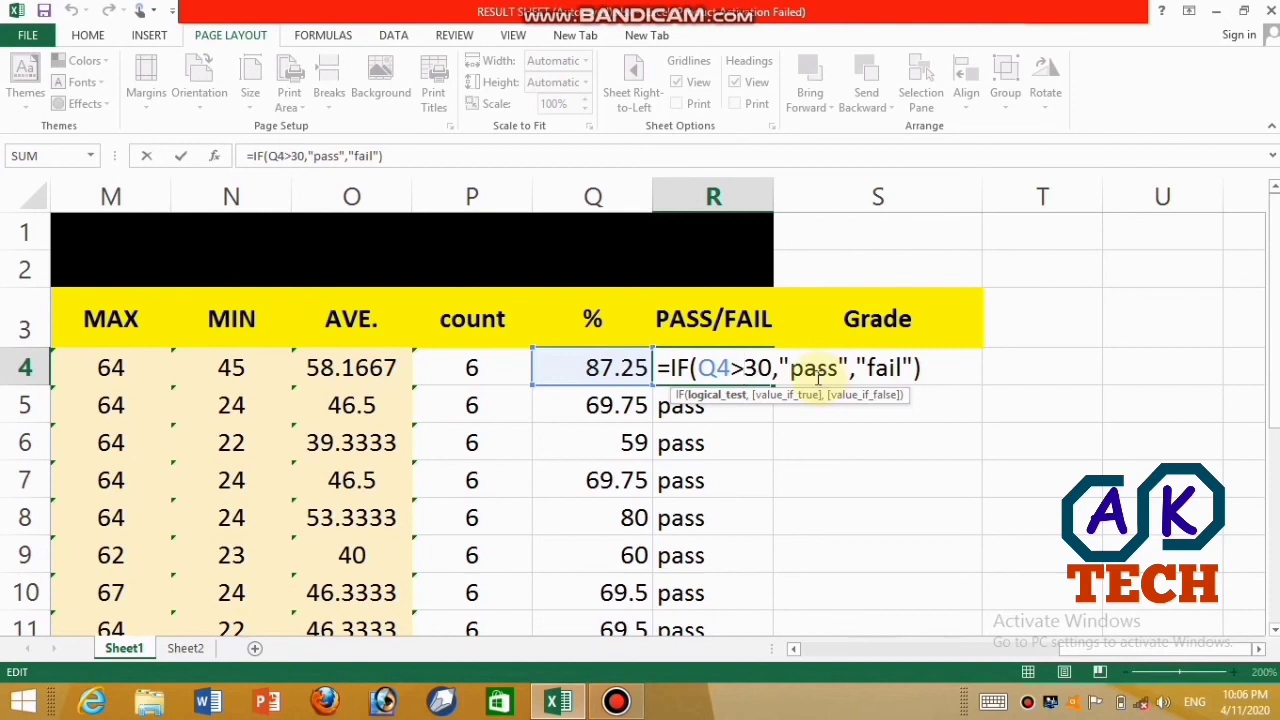
{"action": "left_click", "coordinate": [904, 430]}
{"action": "key", "text": "Escape"}
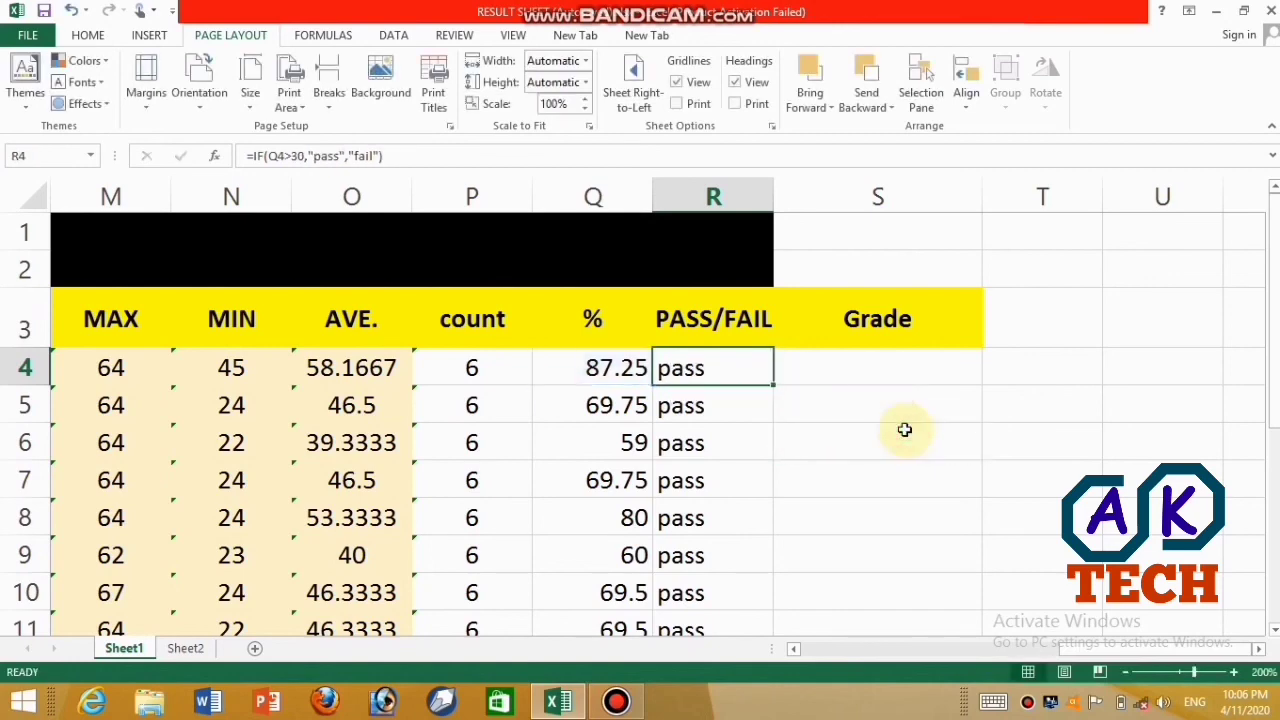
- Start an IF formula in S4 under the Grade heading with the logical test Q4>=90
{"action": "left_click", "coordinate": [895, 366]}
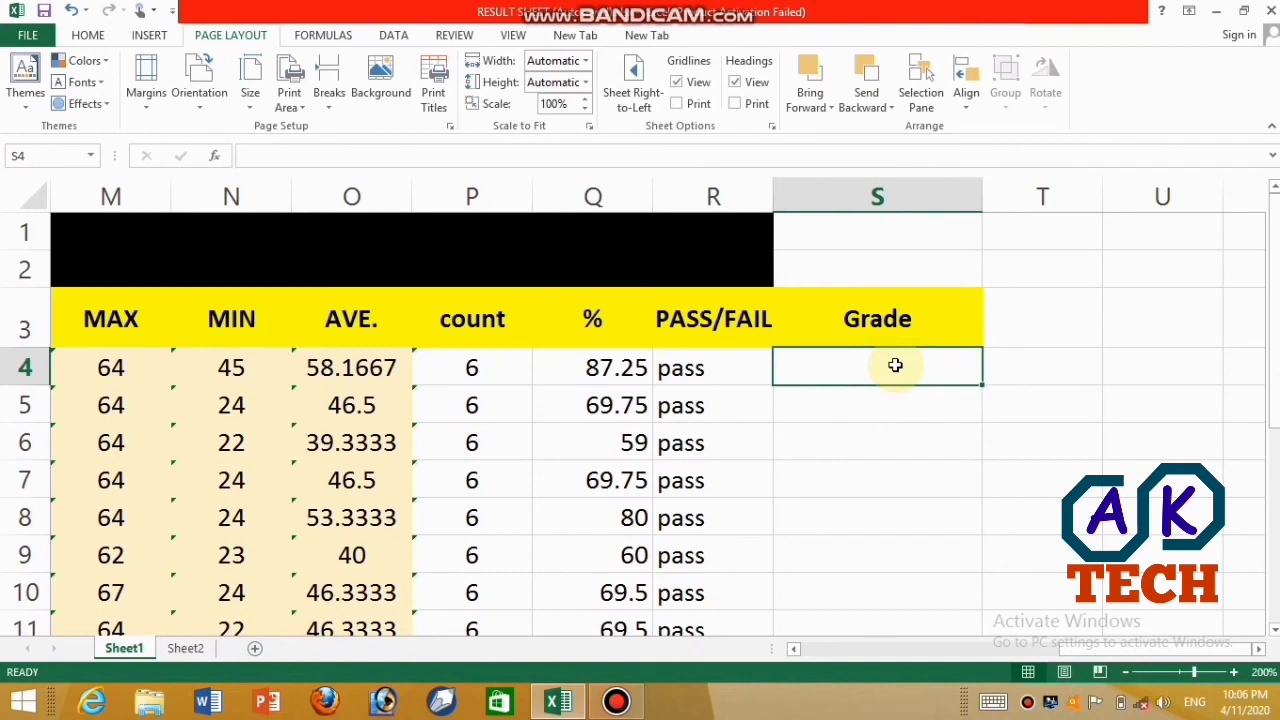
{"action": "type", "text": "="}
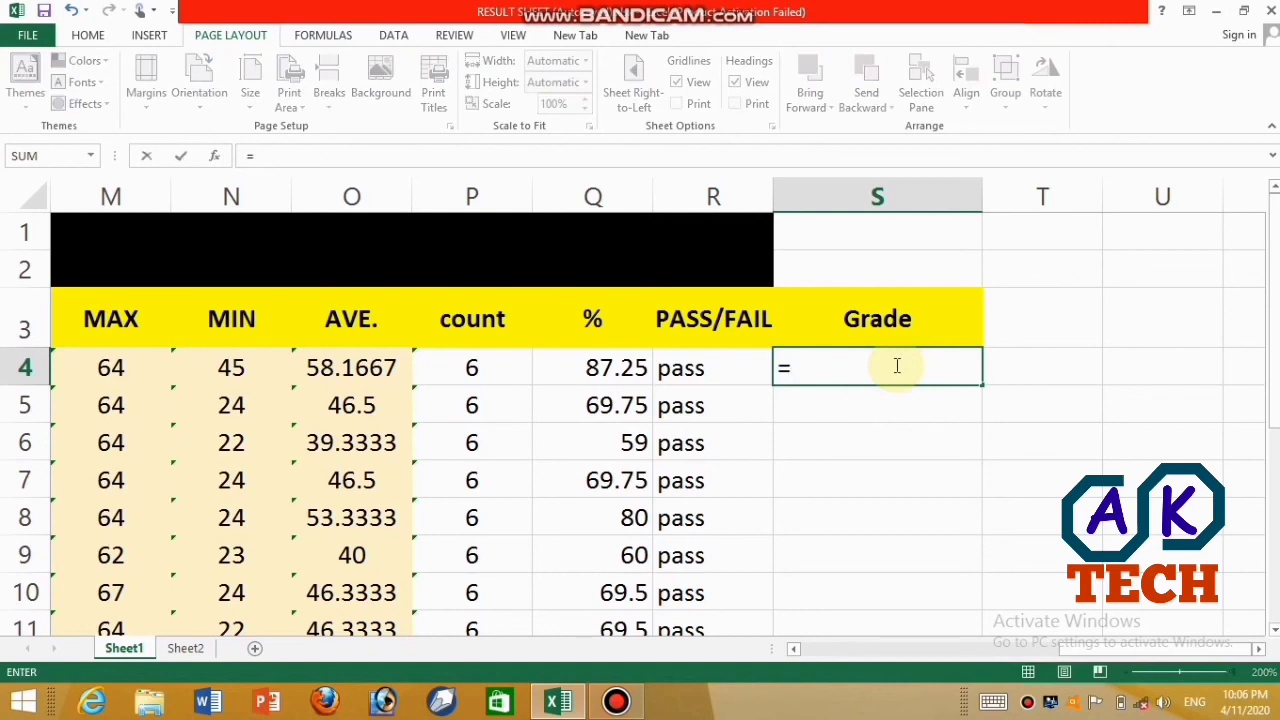
{"action": "type", "text": "if"}
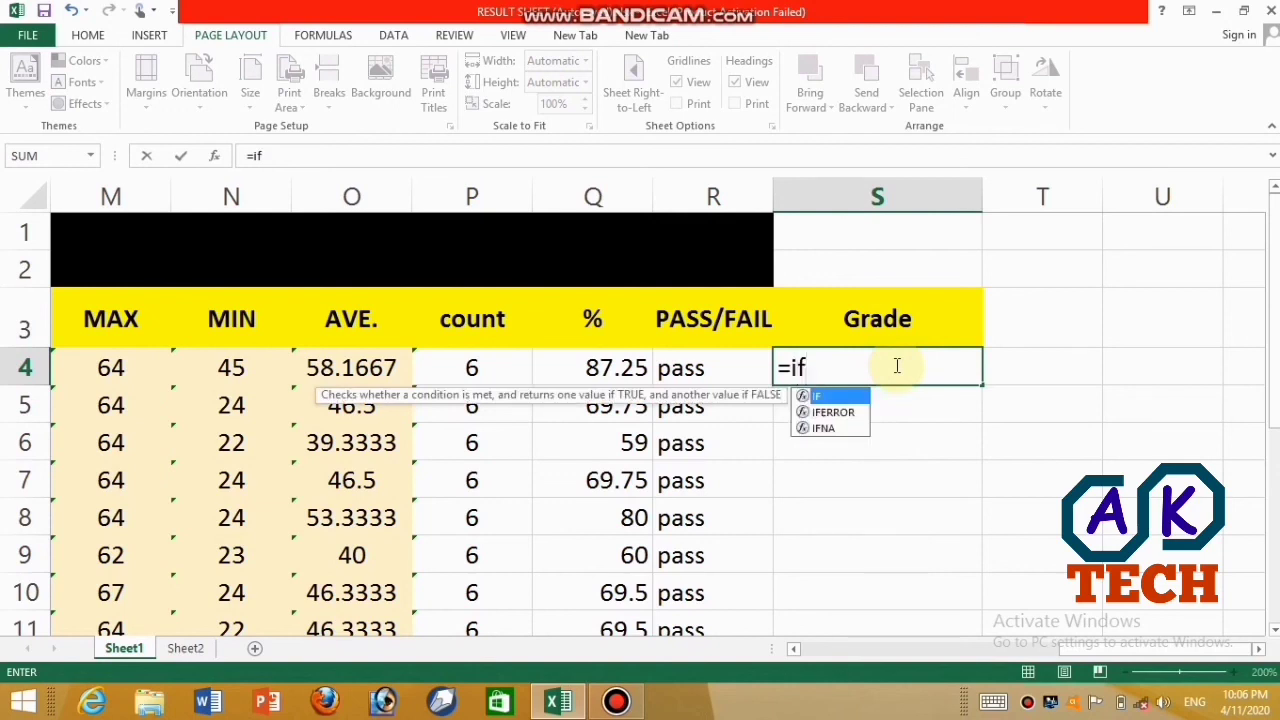
{"action": "type", "text": "("}
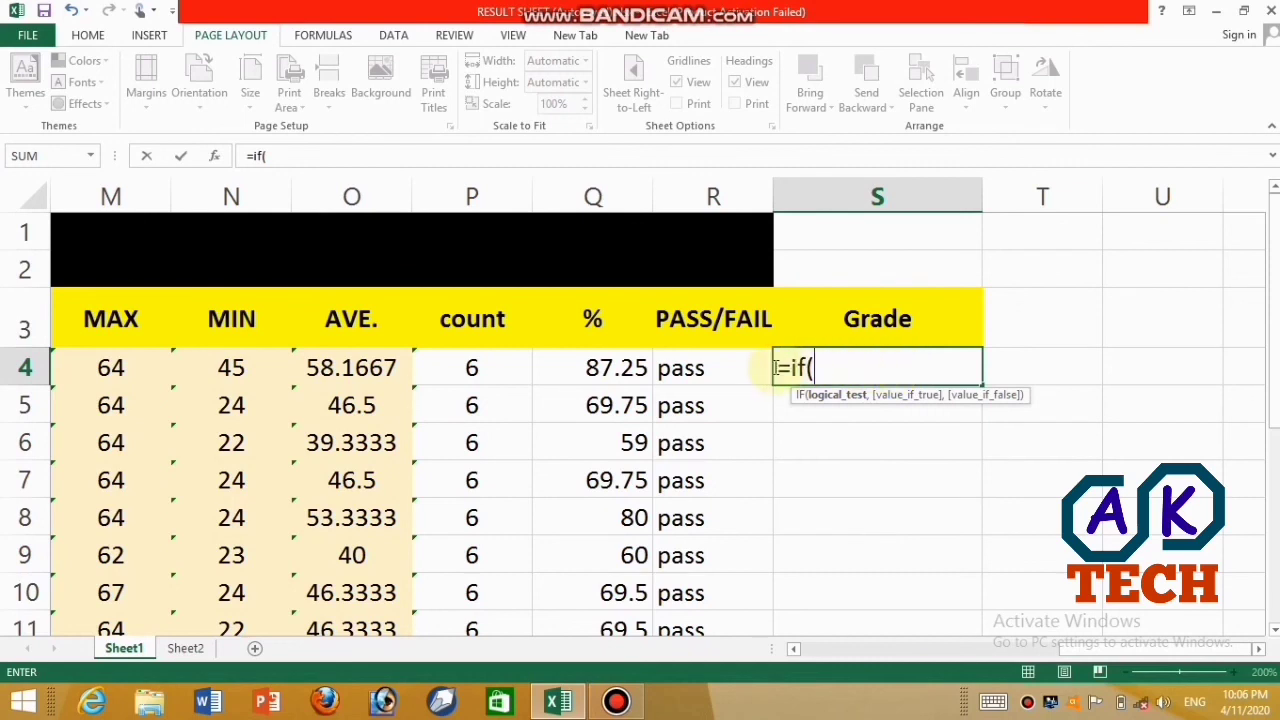
{"action": "left_click", "coordinate": [623, 371]}
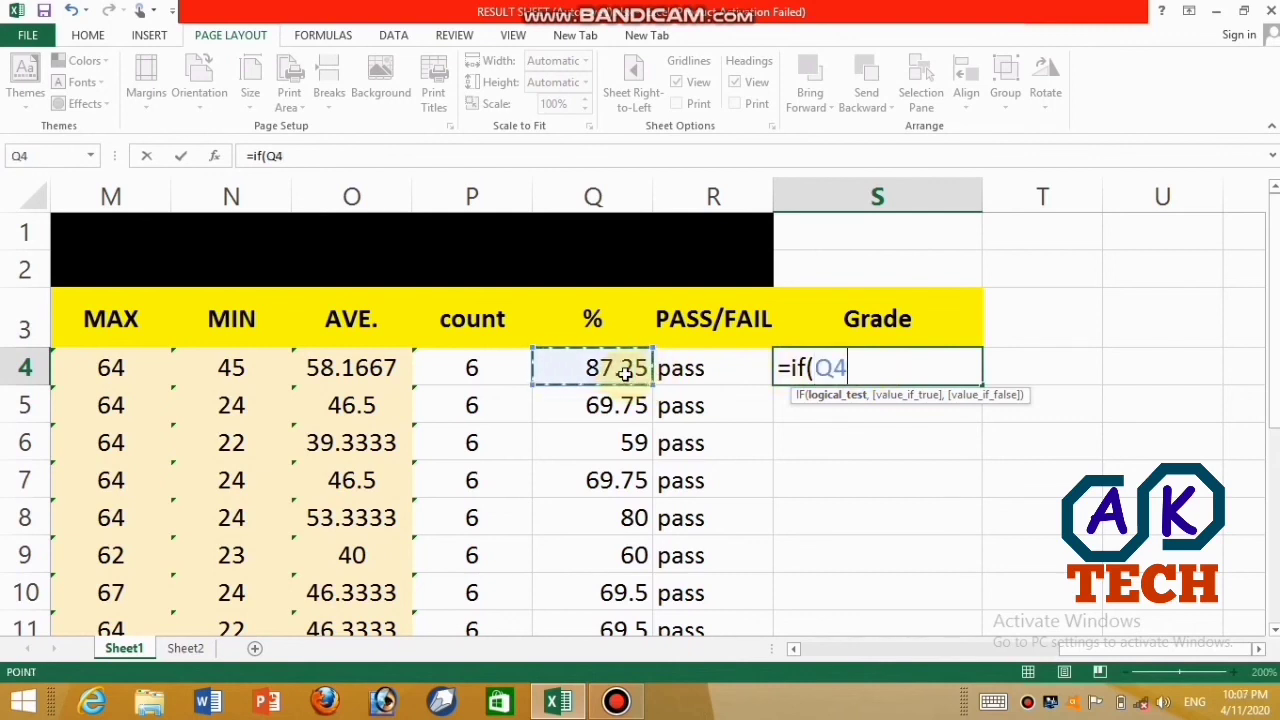
{"action": "type", "text": "="}
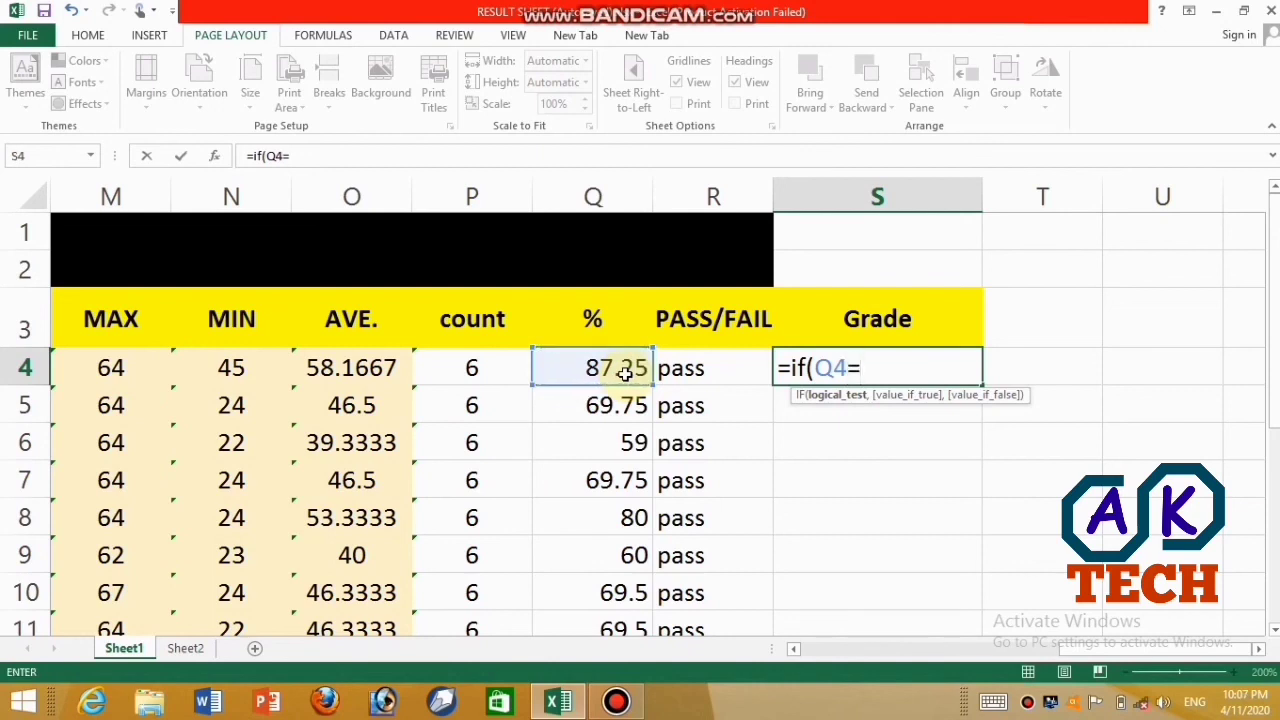
{"action": "key", "text": "BackSpace"}
{"action": "type", "text": ">="}
{"action": "type", "text": "90"}
{"action": "type", "text": ","}
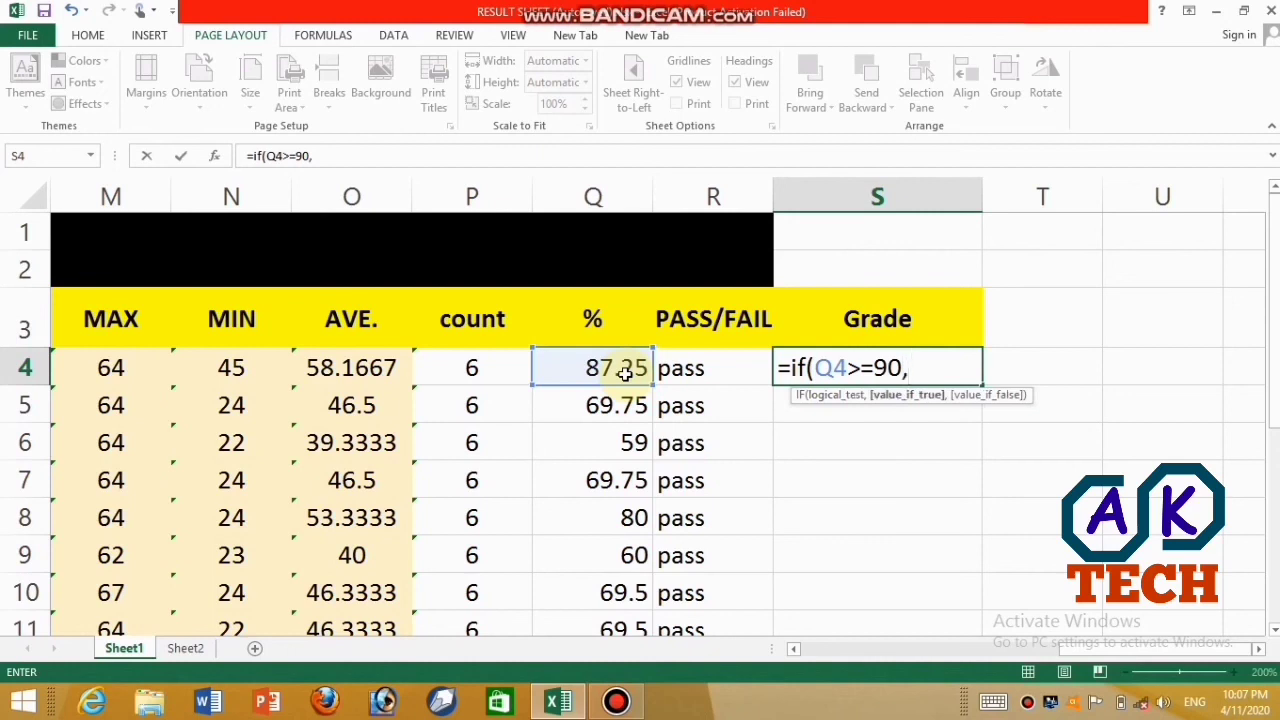
- Add "A+" as the value if true in the S4 formula and try to enter it
{"action": "key", "text": "BackSpace"}
{"action": "type", "text": "\"A"}
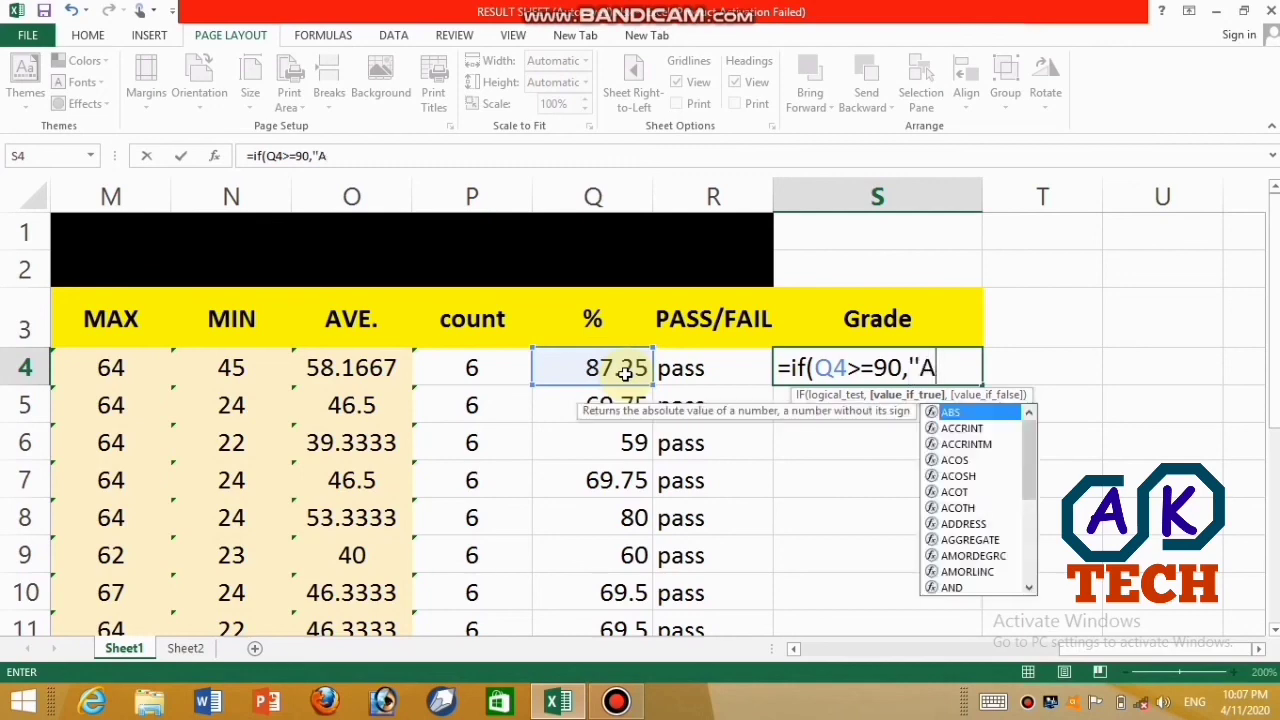
{"action": "type", "text": "+"}
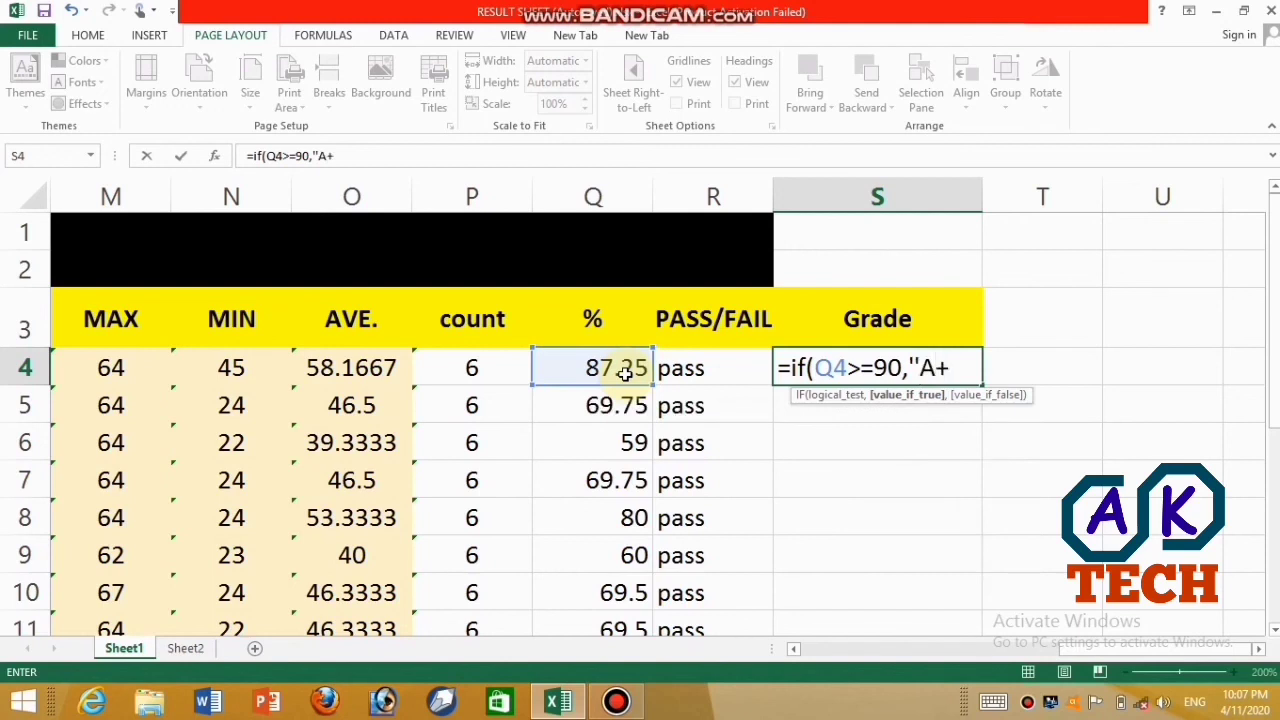
{"action": "type", "text": "\""}
{"action": "type", "text": ")"}
{"action": "key", "text": "Return"}
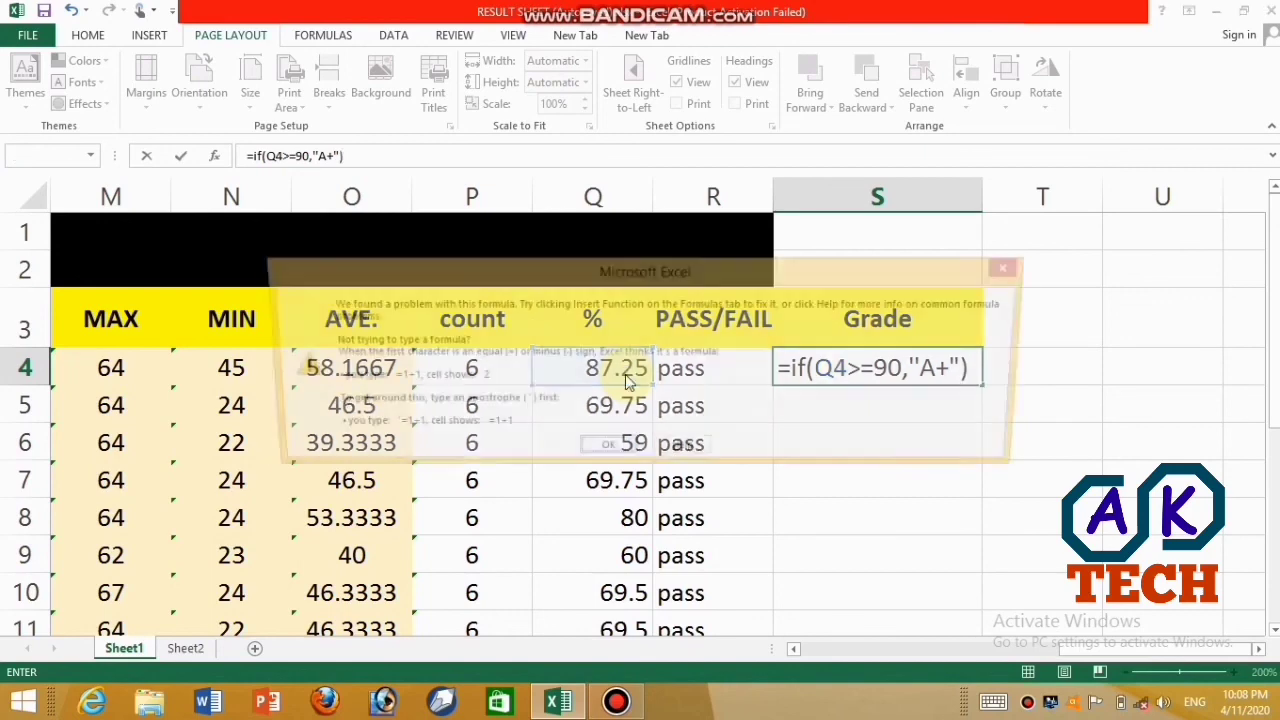
{"action": "left_click", "coordinate": [606, 452]}
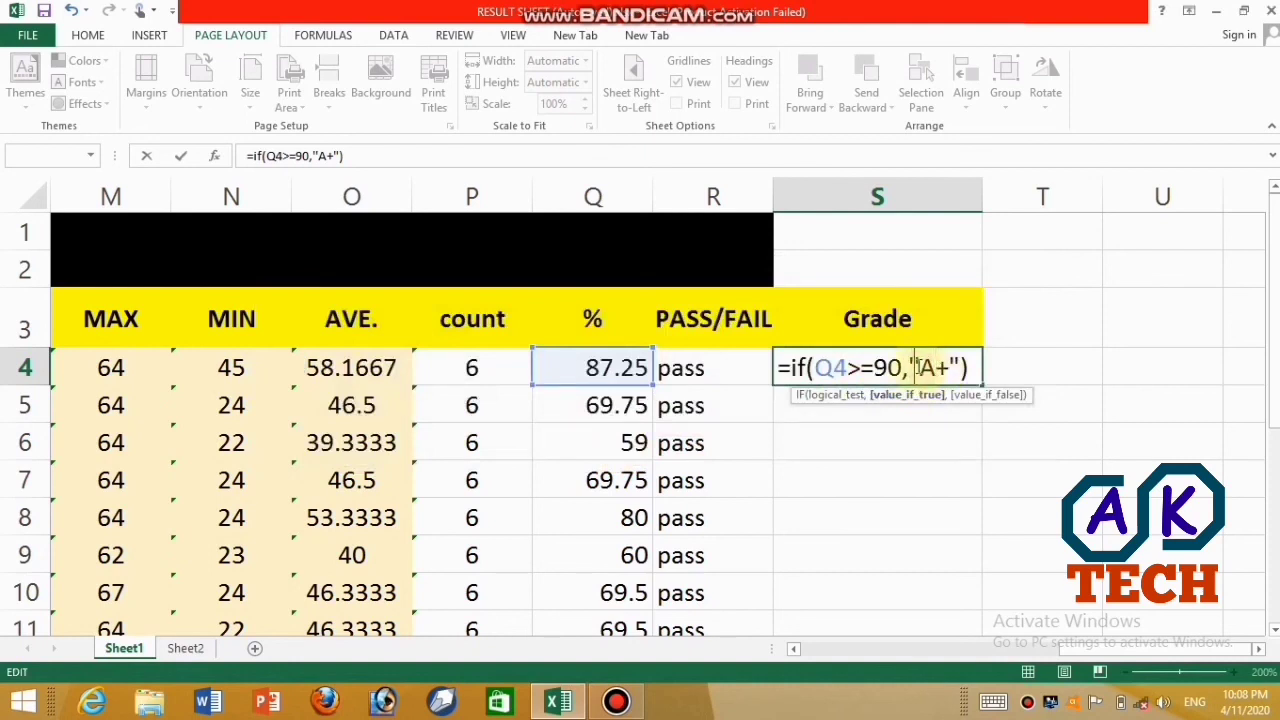
- Shorten the grade in the S4 formula from A+ to A and try to enter the formula again
{"action": "left_click", "coordinate": [949, 369]}
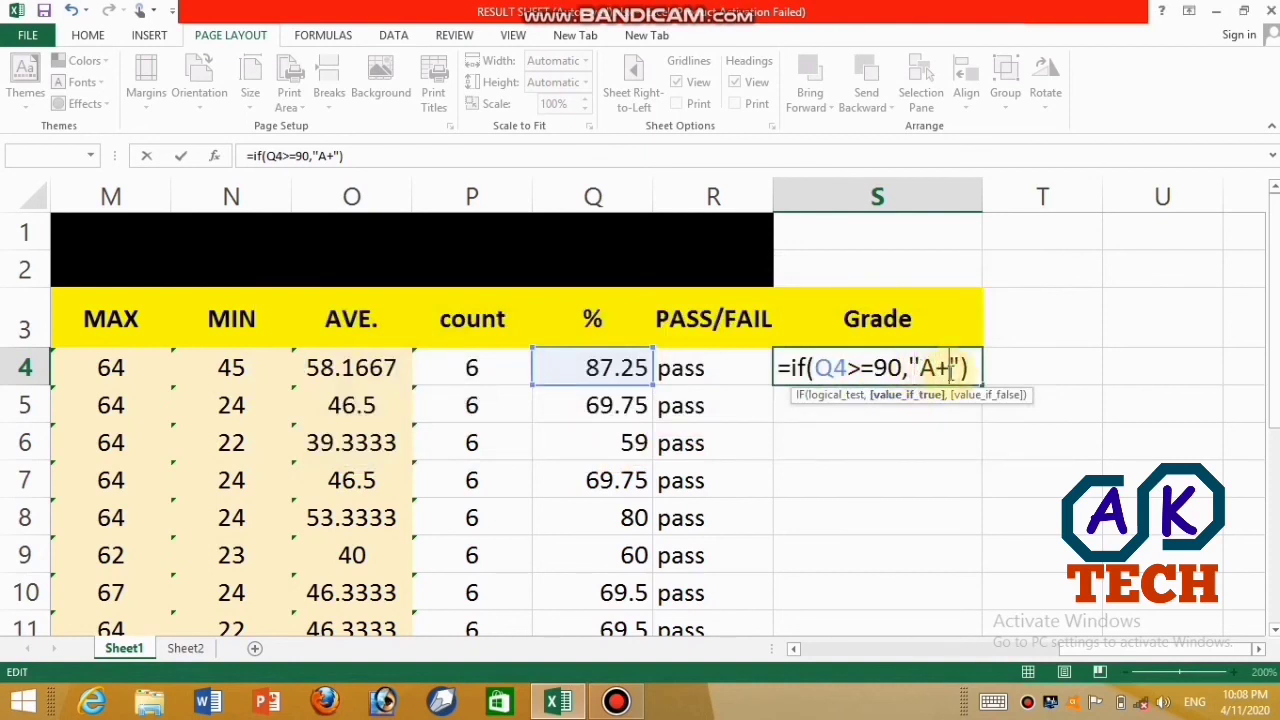
{"action": "key", "text": "BackSpace"}
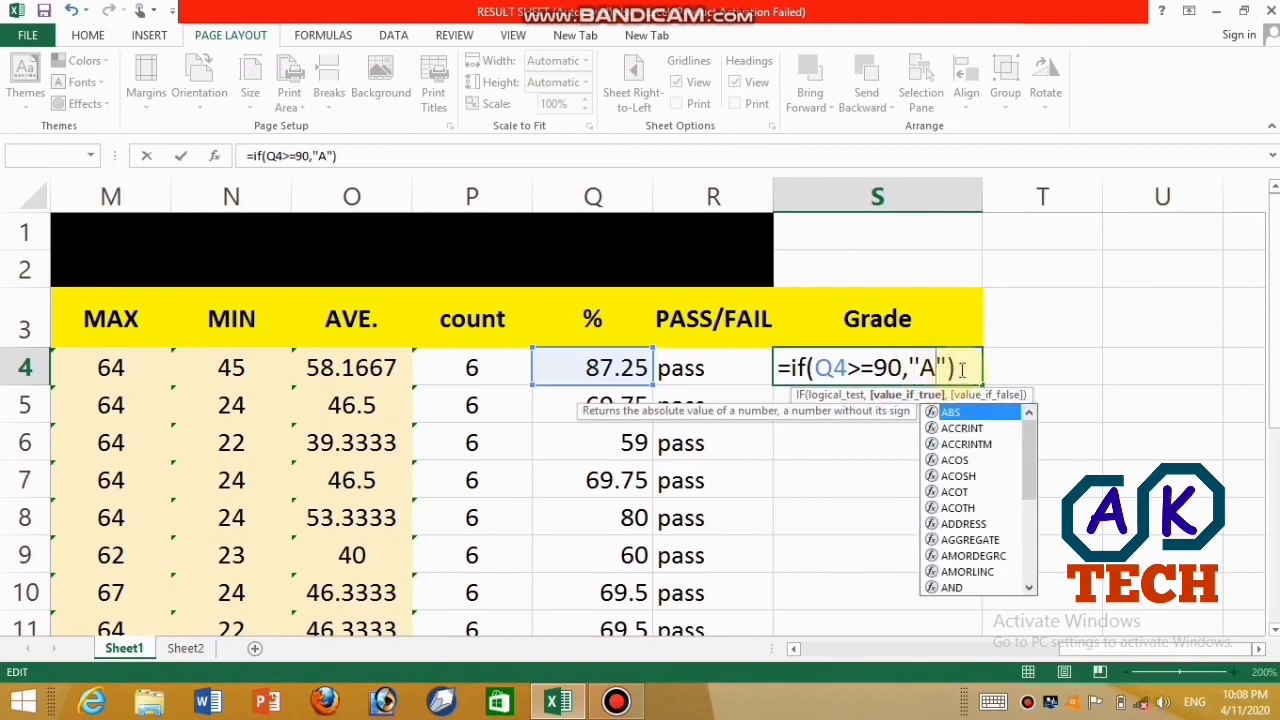
{"action": "type", "text": ","}
{"action": "key", "text": "Return"}
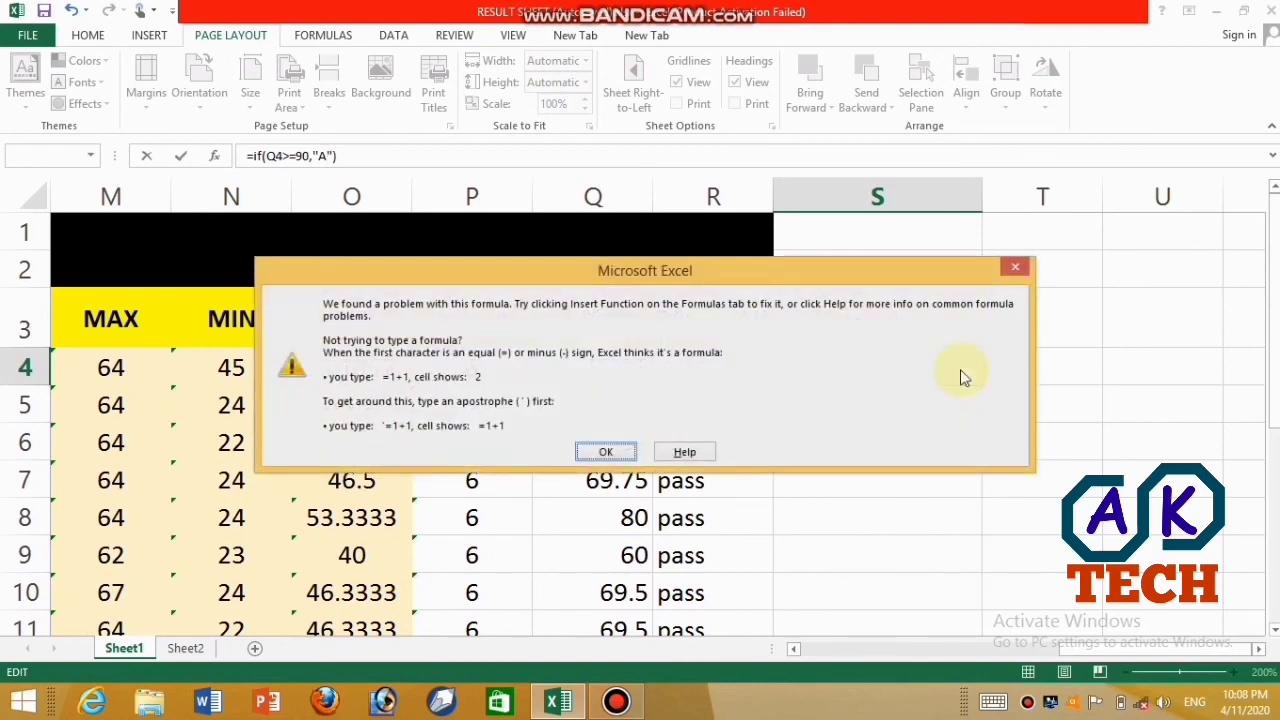
{"action": "left_click", "coordinate": [608, 453]}
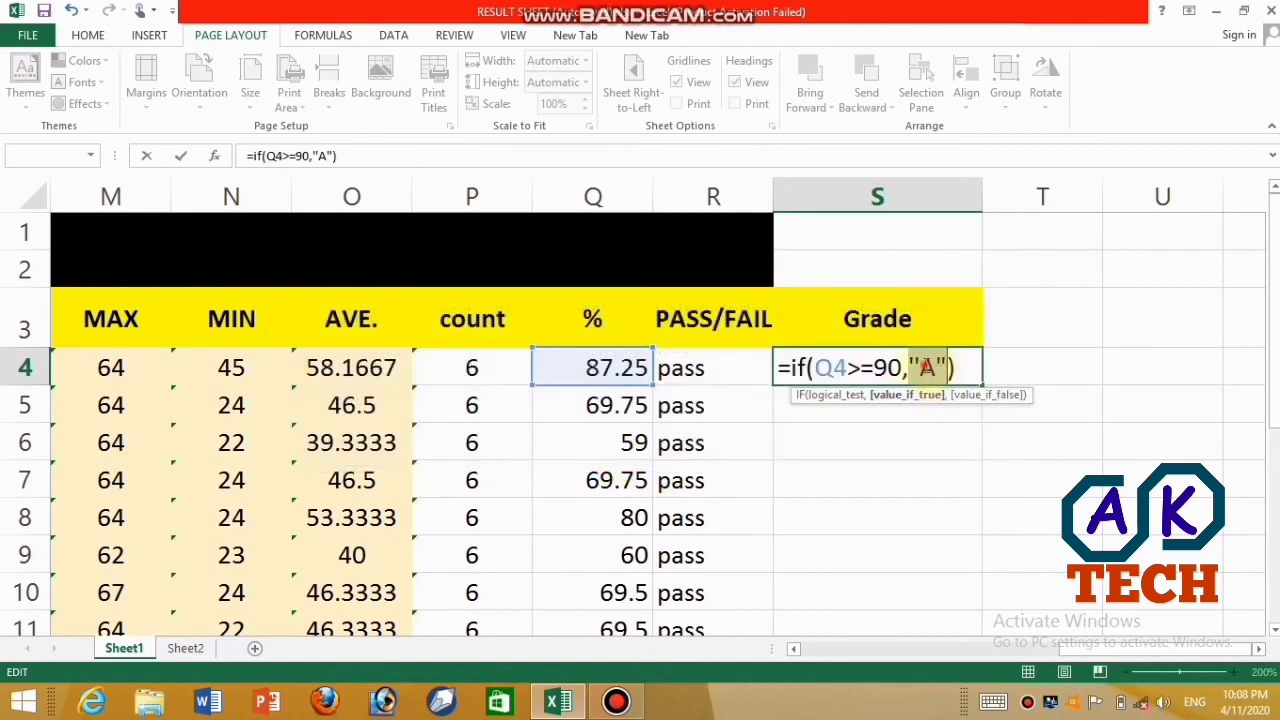
- Replace the opening quotation mark before A in S4 and enter the formula as =IF(Q4>=90,"A")
{"action": "left_click", "coordinate": [923, 367]}
{"action": "key", "text": "BackSpace"}
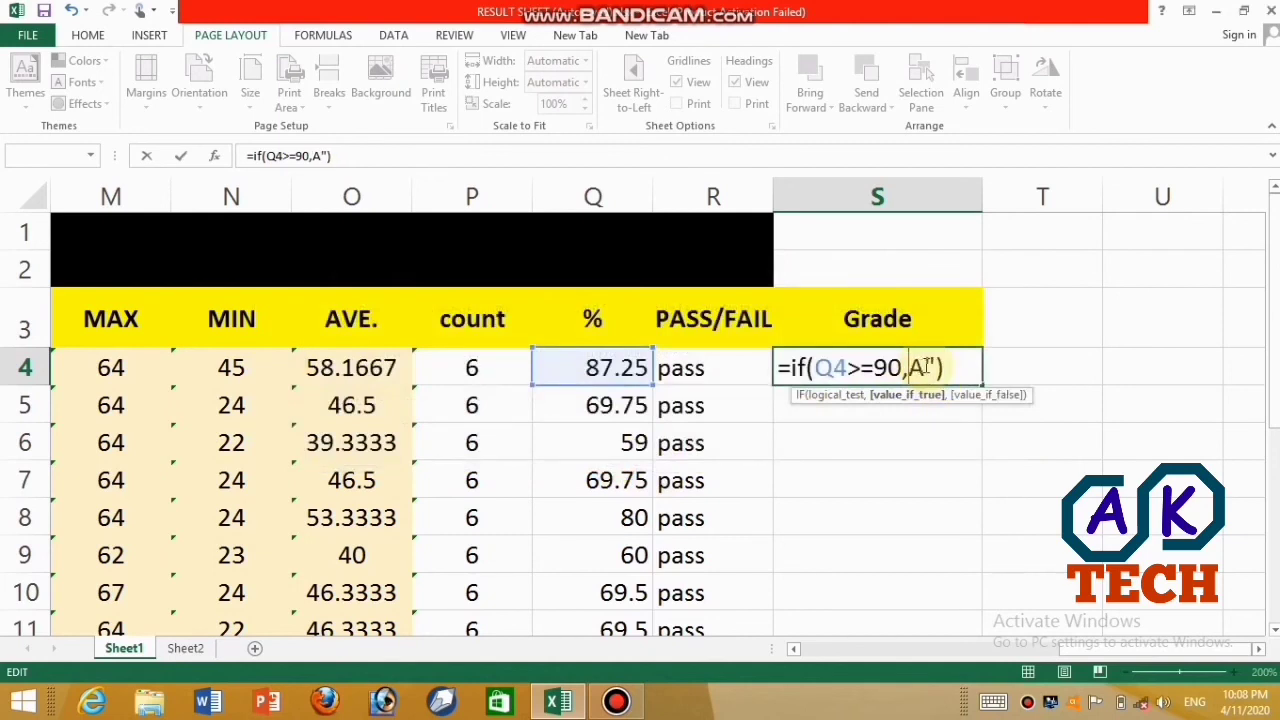
{"action": "key", "text": "BackSpace"}
{"action": "type", "text": "\""}
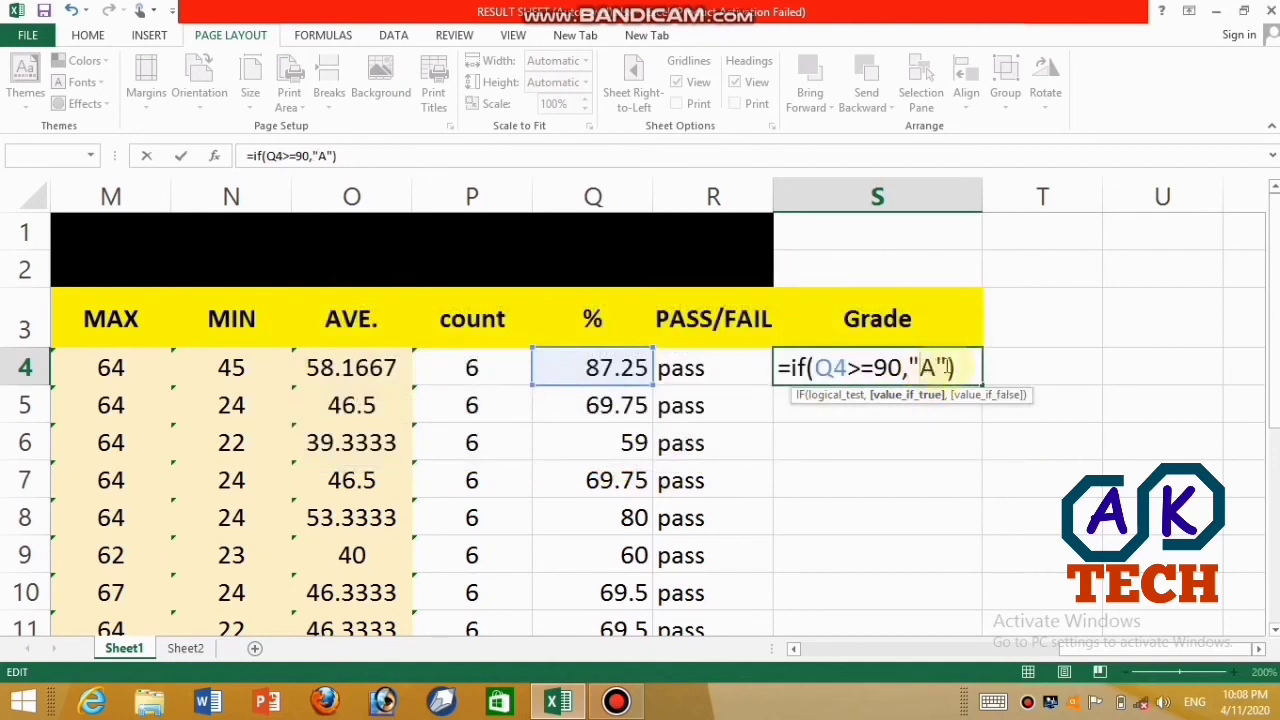
{"action": "left_click", "coordinate": [956, 367]}
{"action": "key", "text": "Return"}
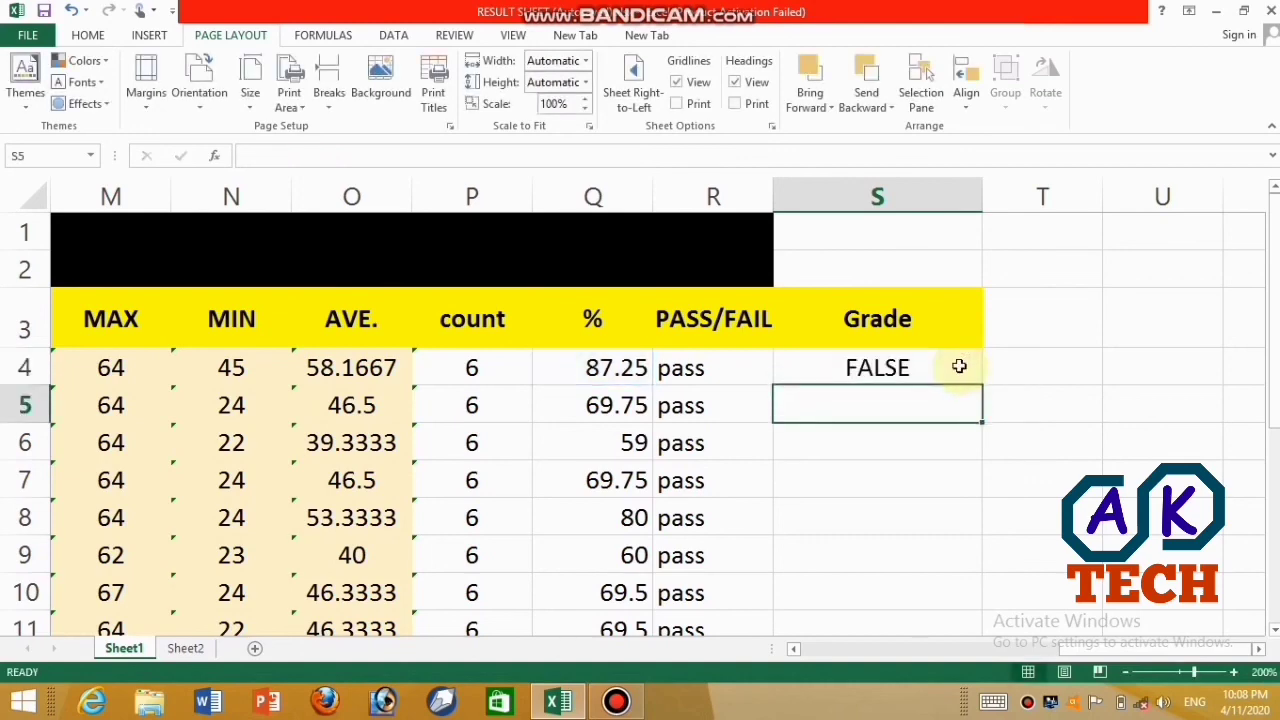
- Add "B" as the value if false so S4 contains =IF(Q4>=90,"A","B")
{"action": "double_click", "coordinate": [958, 367]}
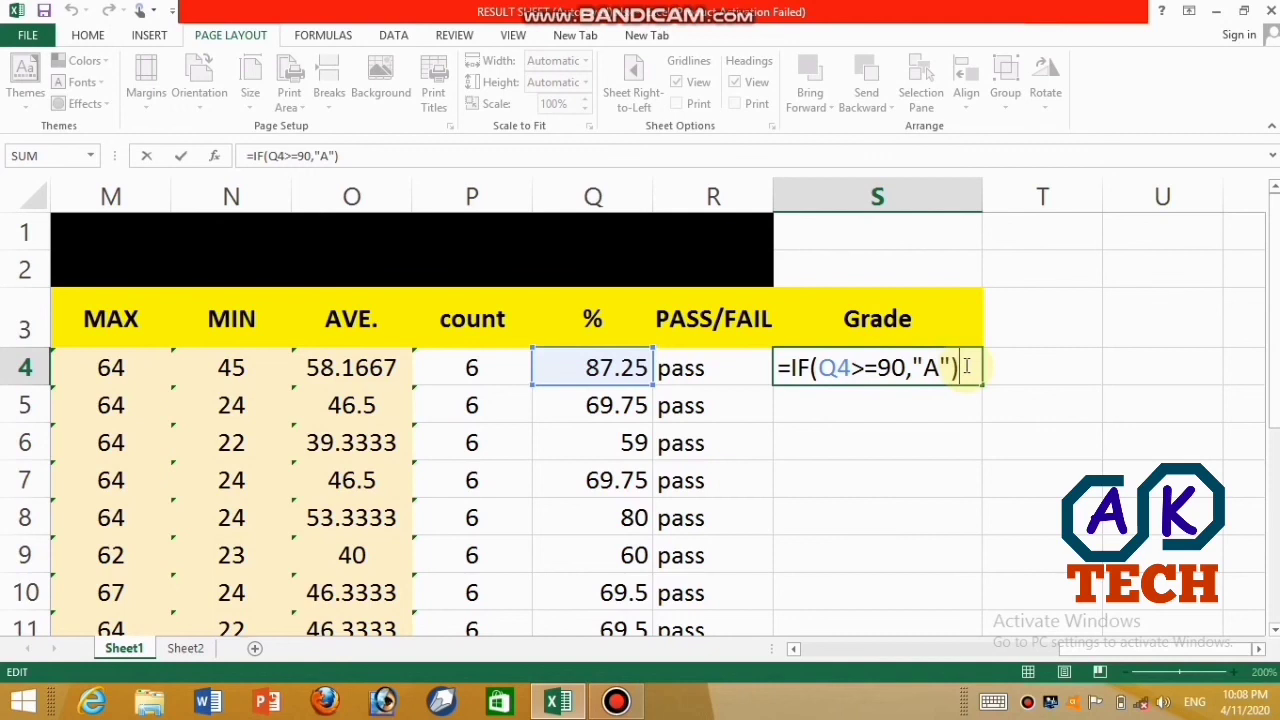
{"action": "key", "text": "BackSpace"}
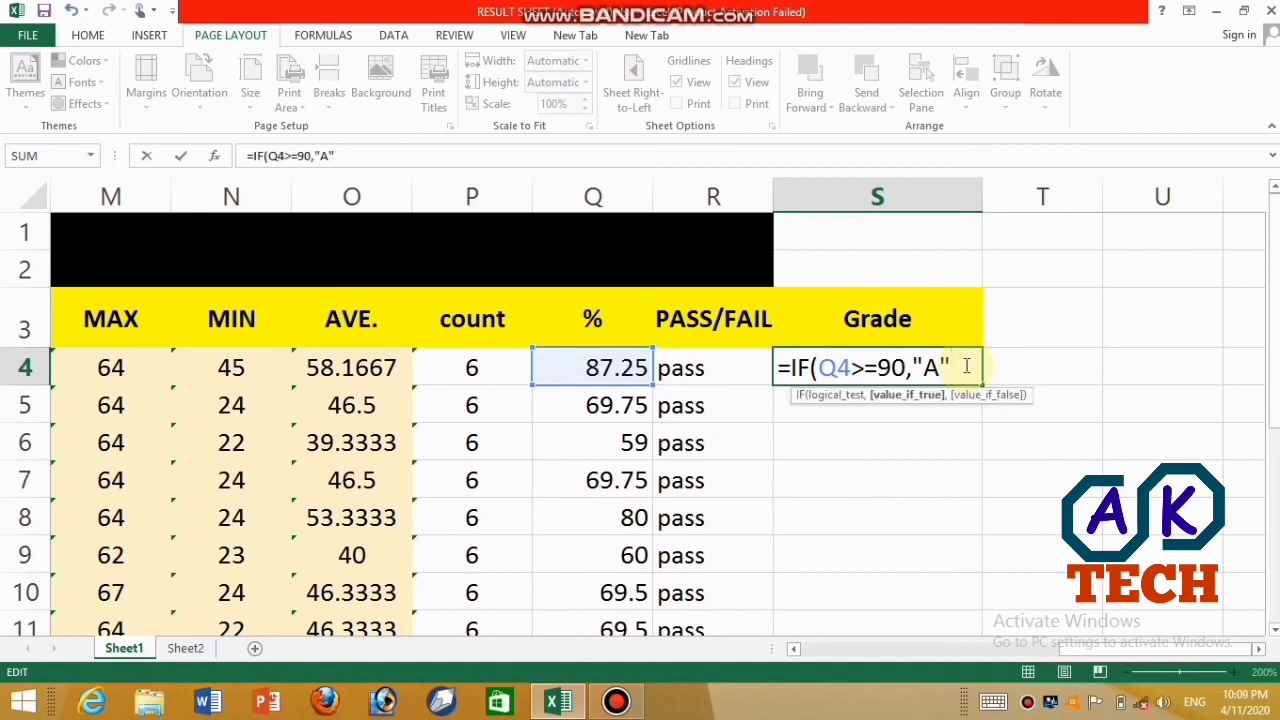
{"action": "type", "text": ",\"B\")"}
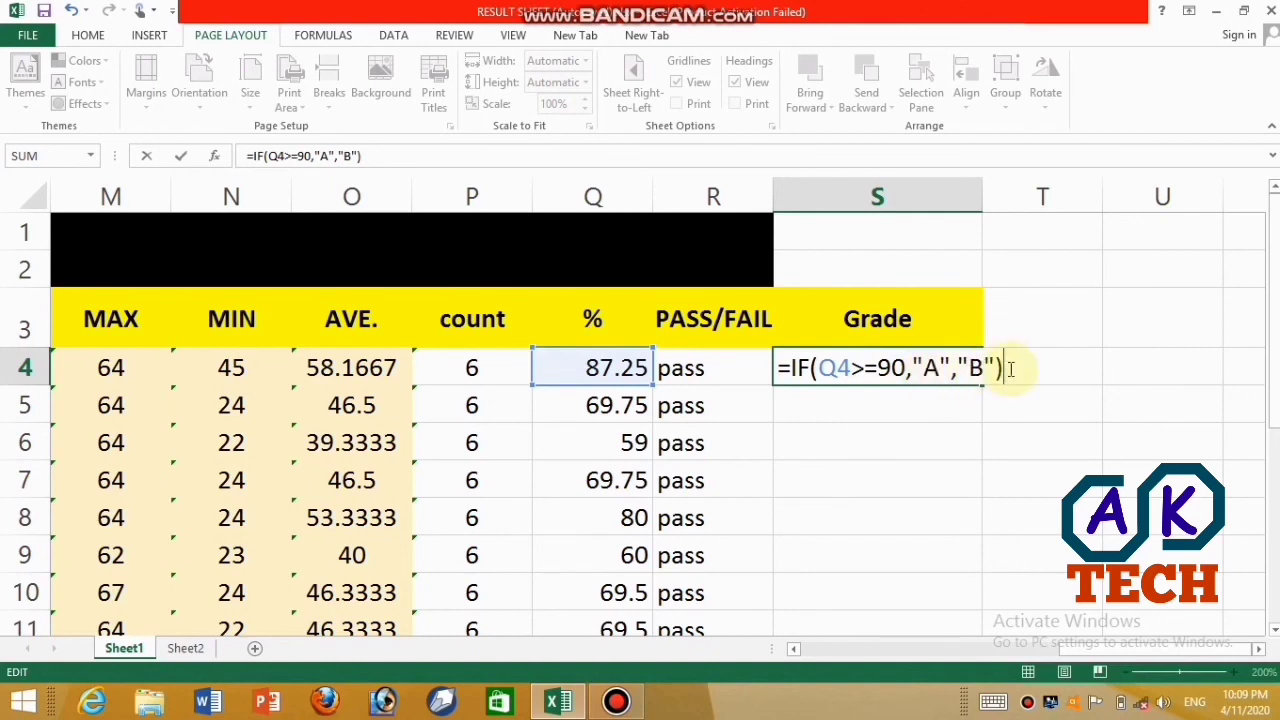
{"action": "key", "text": "Return"}
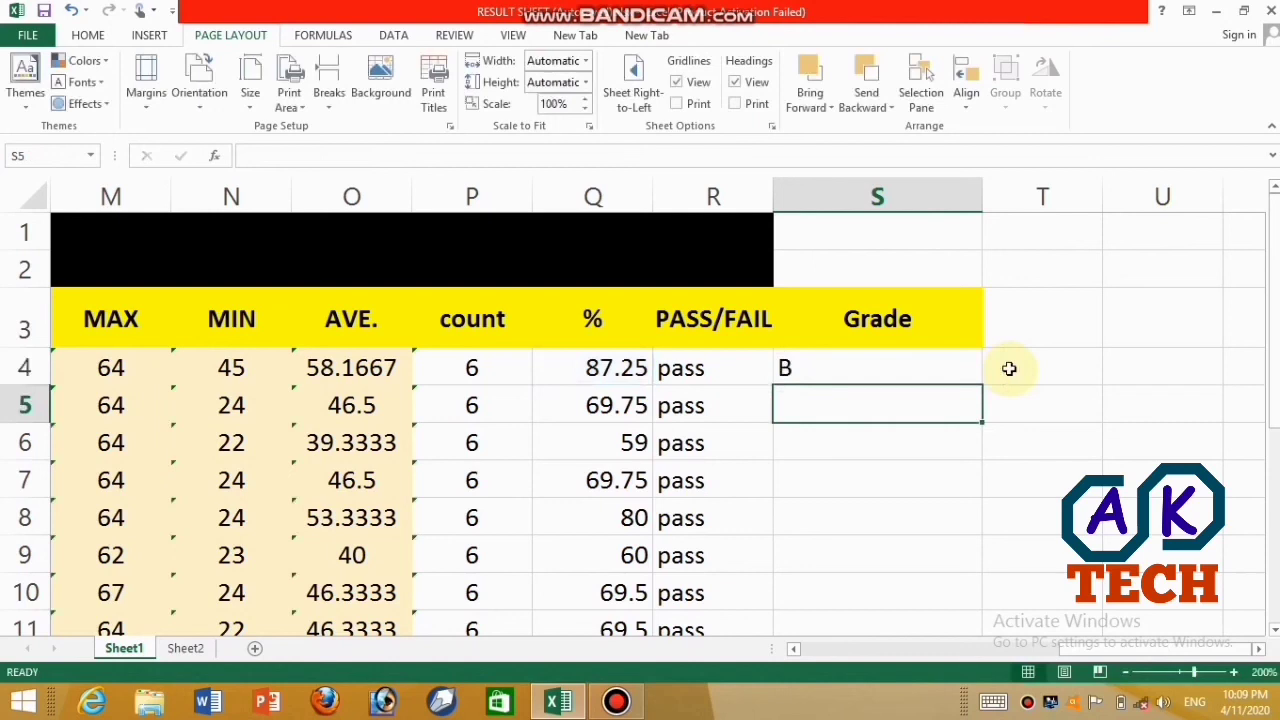
- Replace the value if false in S4 with a nested IF that tests Q4>=80 and returns "B"
{"action": "left_click", "coordinate": [963, 363]}
{"action": "double_click", "coordinate": [965, 367]}
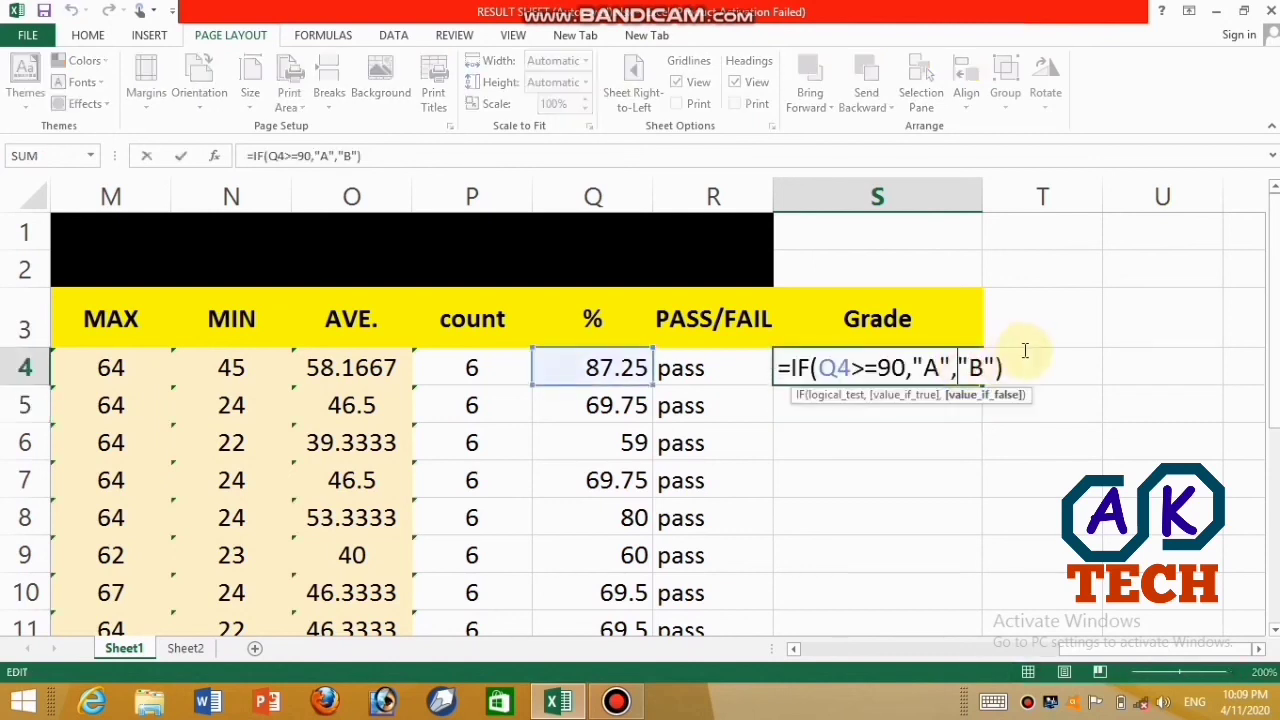
{"action": "key", "text": "BackSpace"}
{"action": "key", "text": "BackSpace"}
{"action": "key", "text": "BackSpace"}
{"action": "key", "text": "BackSpace"}
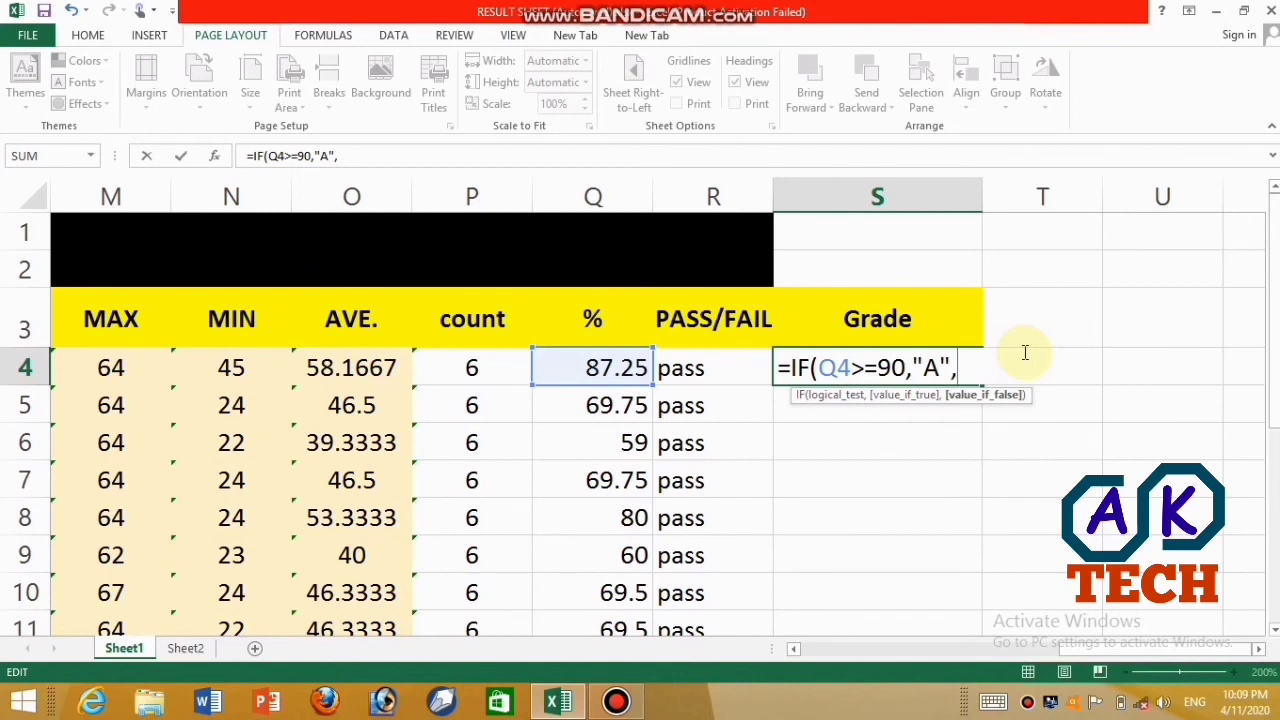
{"action": "type", "text": "if"}
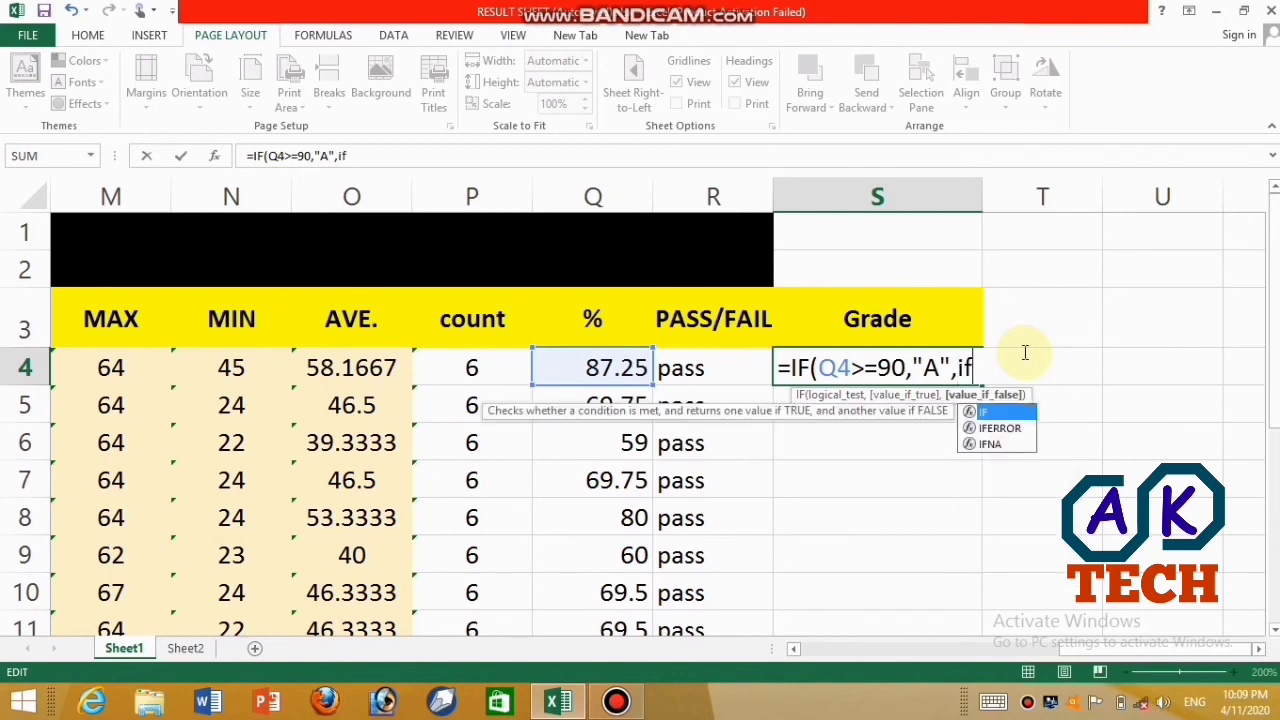
{"action": "type", "text": "("}
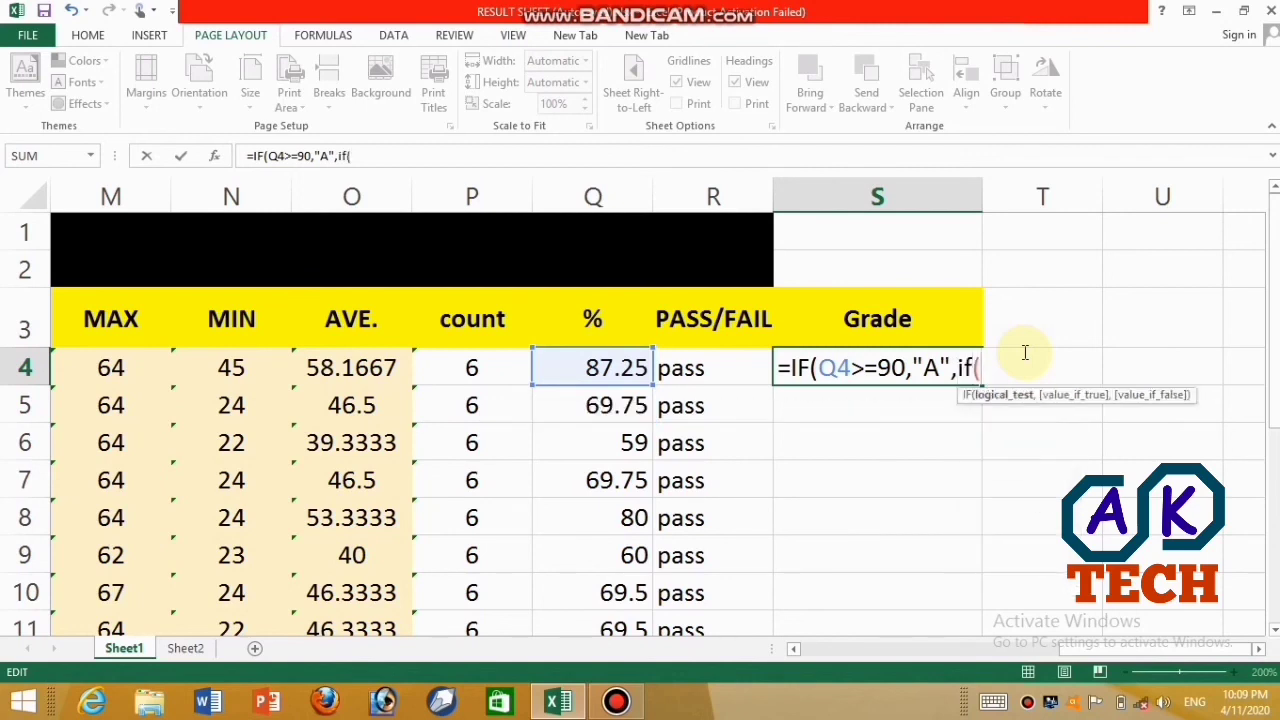
{"action": "left_click", "coordinate": [620, 369]}
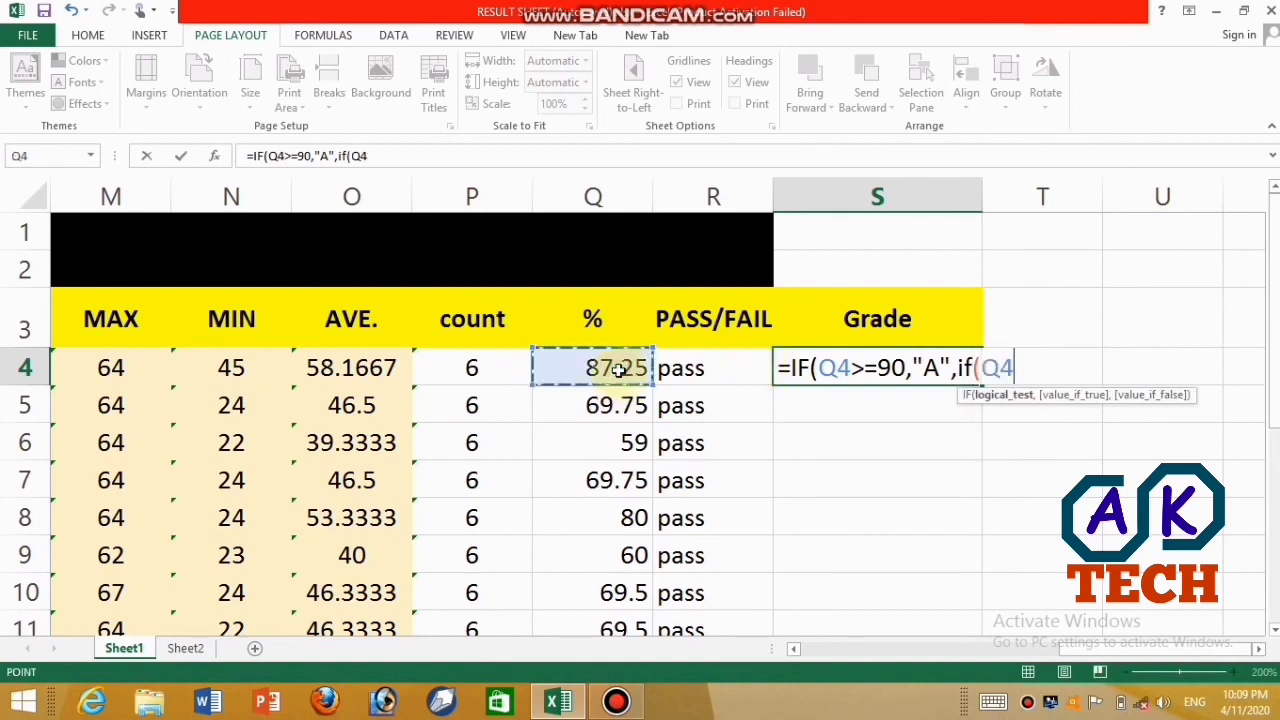
{"action": "type", "text": ">"}
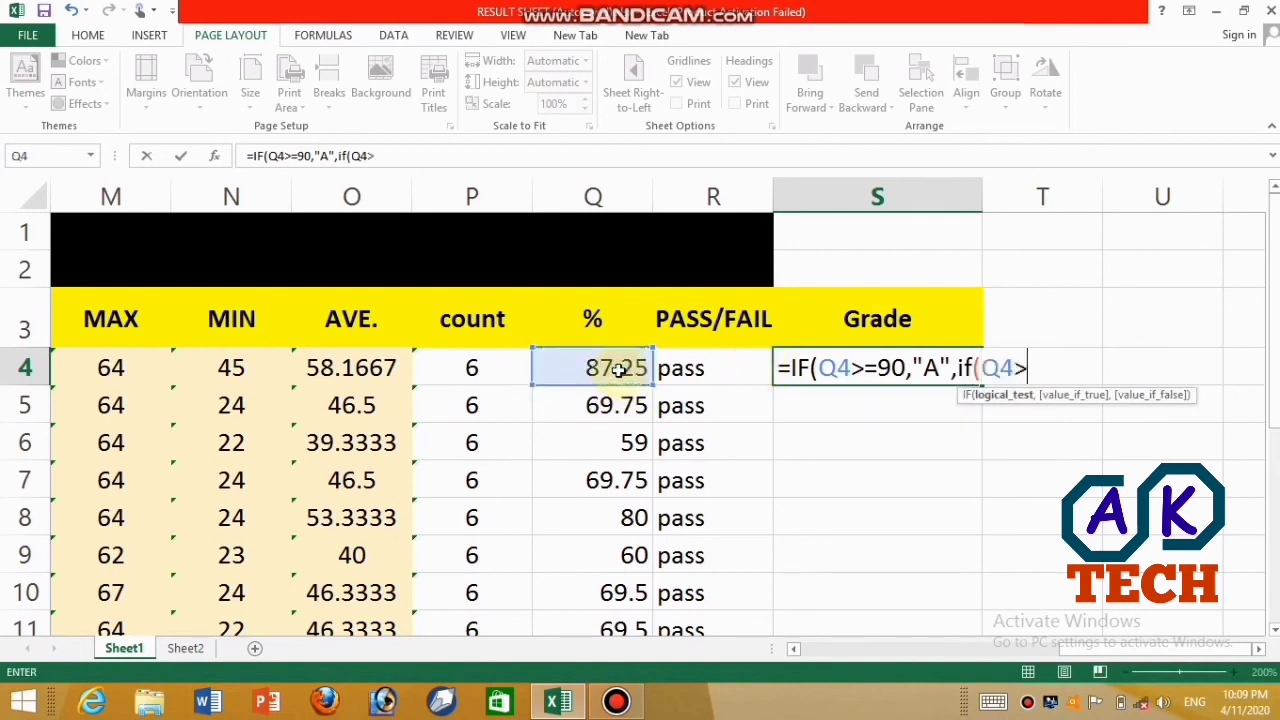
{"action": "type", "text": "=80,"}
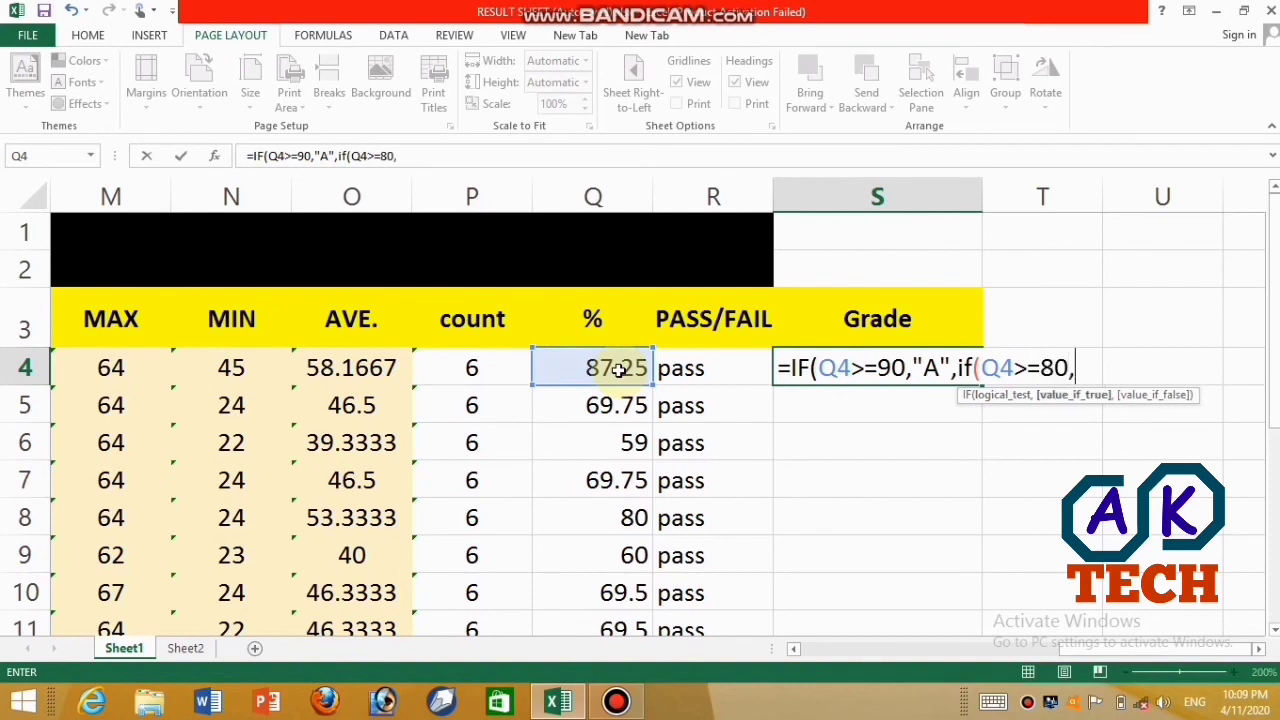
{"action": "type", "text": "\"B\""}
- Continue the S4 formula with a third nested IF that tests Q4>=70 and returns "C"
{"action": "type", "text": ",if"}
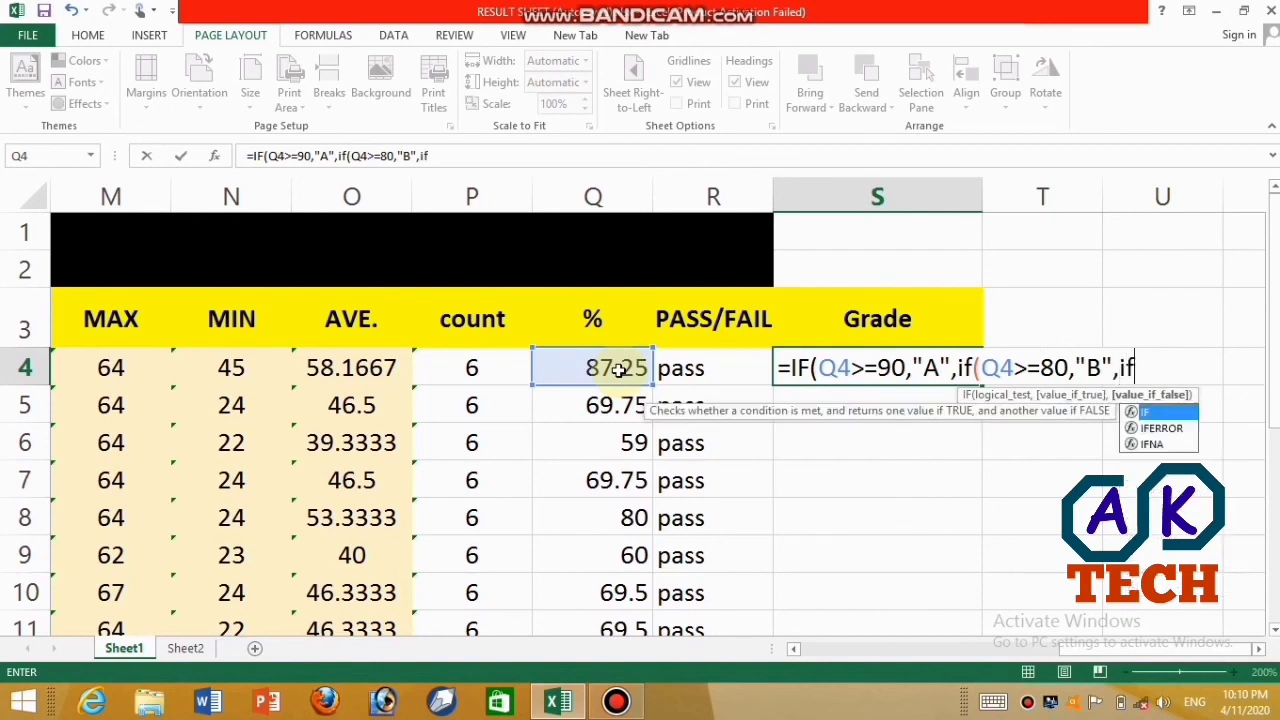
{"action": "type", "text": "("}
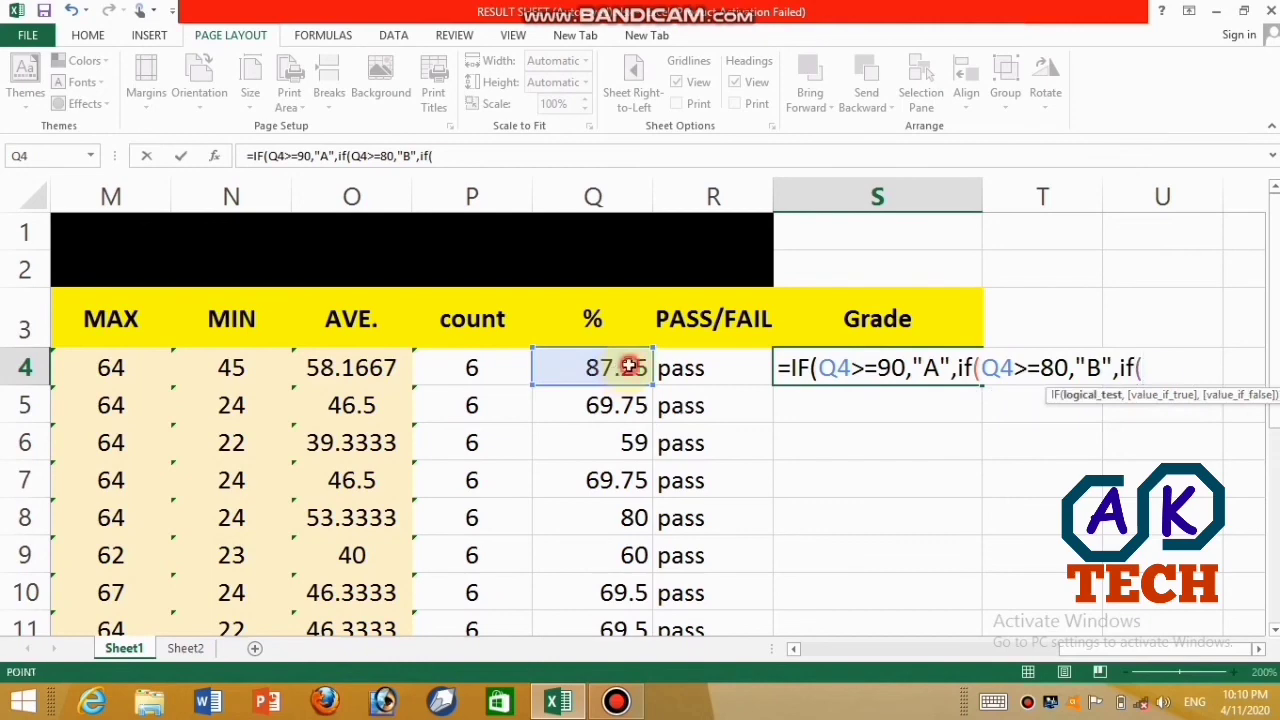
{"action": "left_click", "coordinate": [625, 368]}
{"action": "type", "text": ">"}
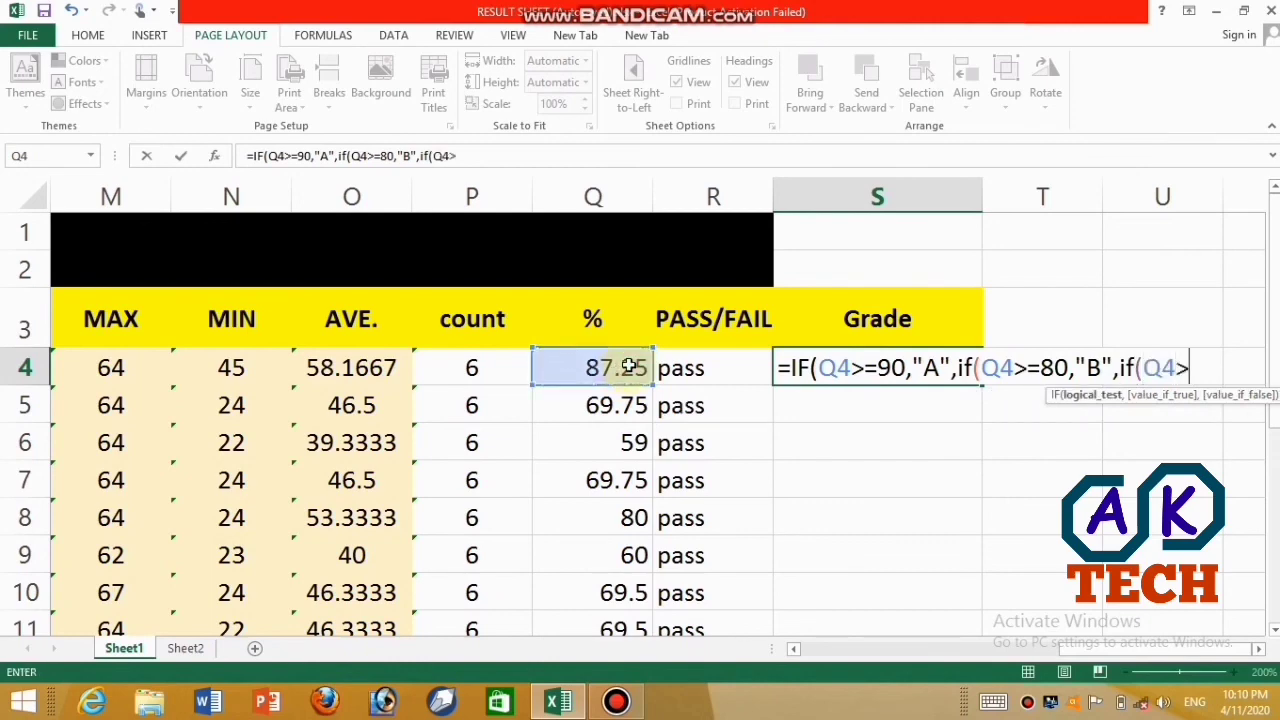
{"action": "type", "text": "=70"}
{"action": "type", "text": ","}
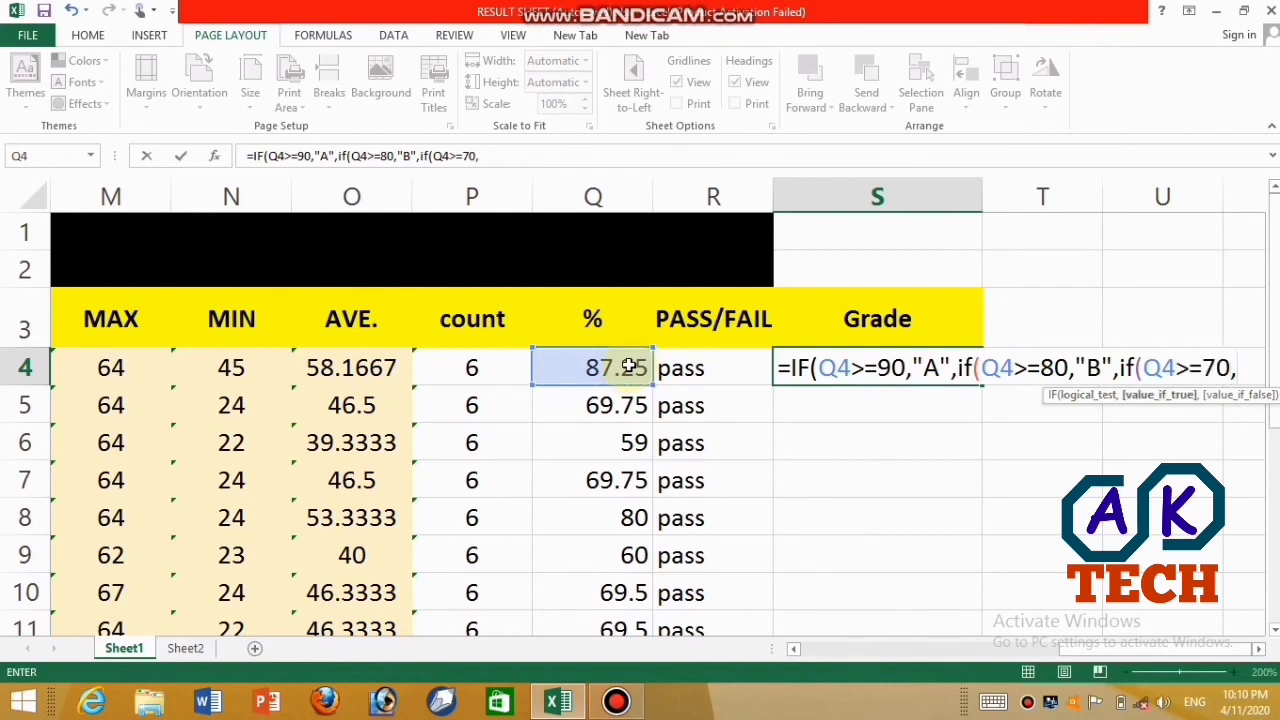
{"action": "type", "text": "\"C\""}
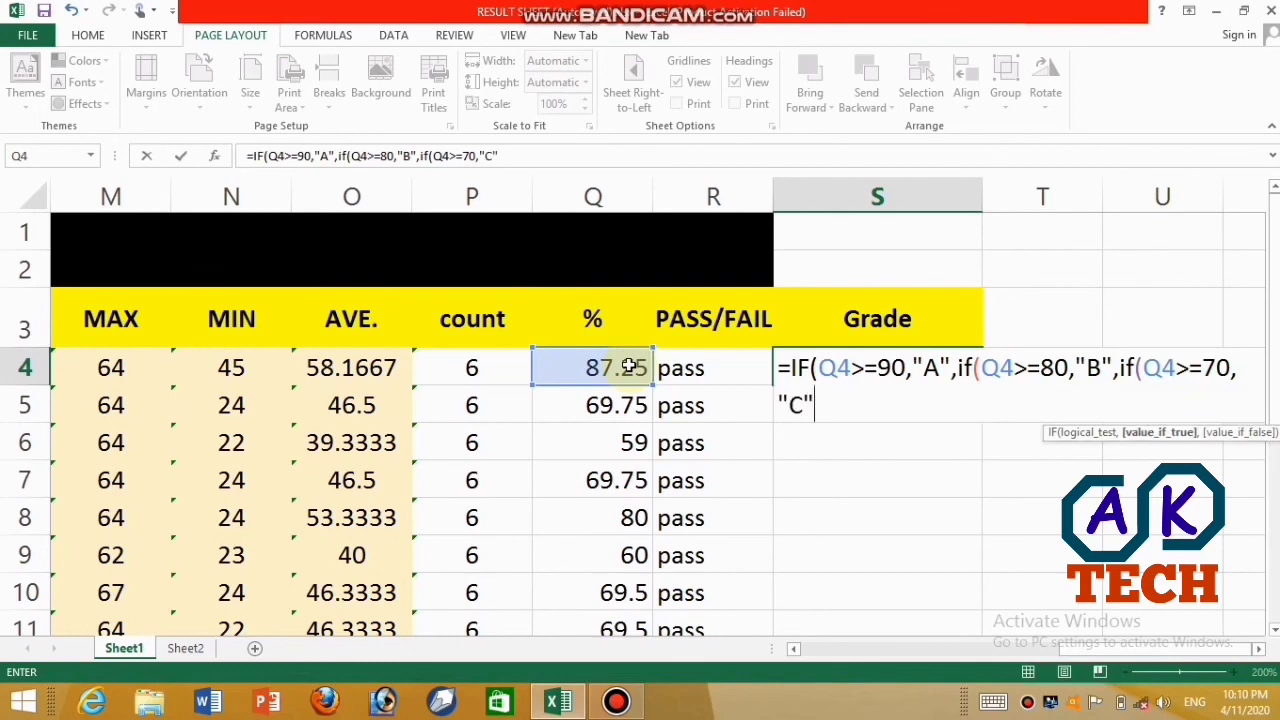
- Add a fourth nested IF to the S4 formula that tests Q4>=60 and returns "D"
{"action": "type", "text": ",if"}
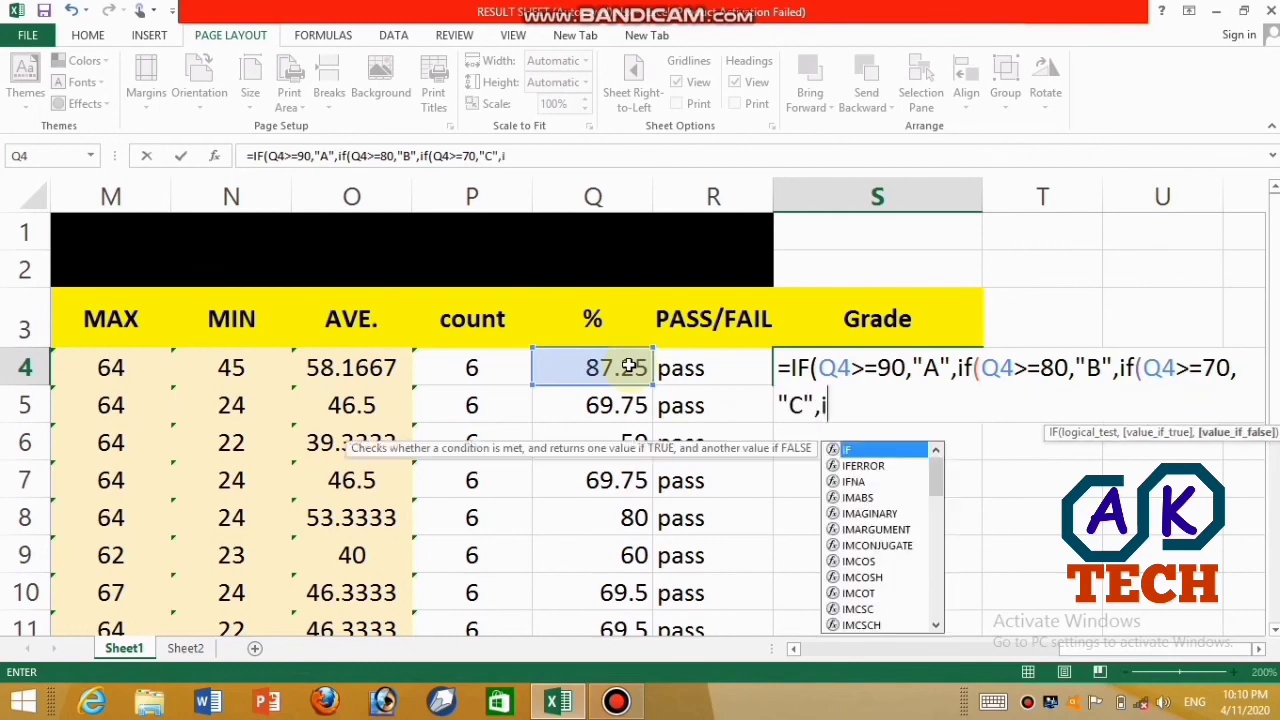
{"action": "type", "text": "("}
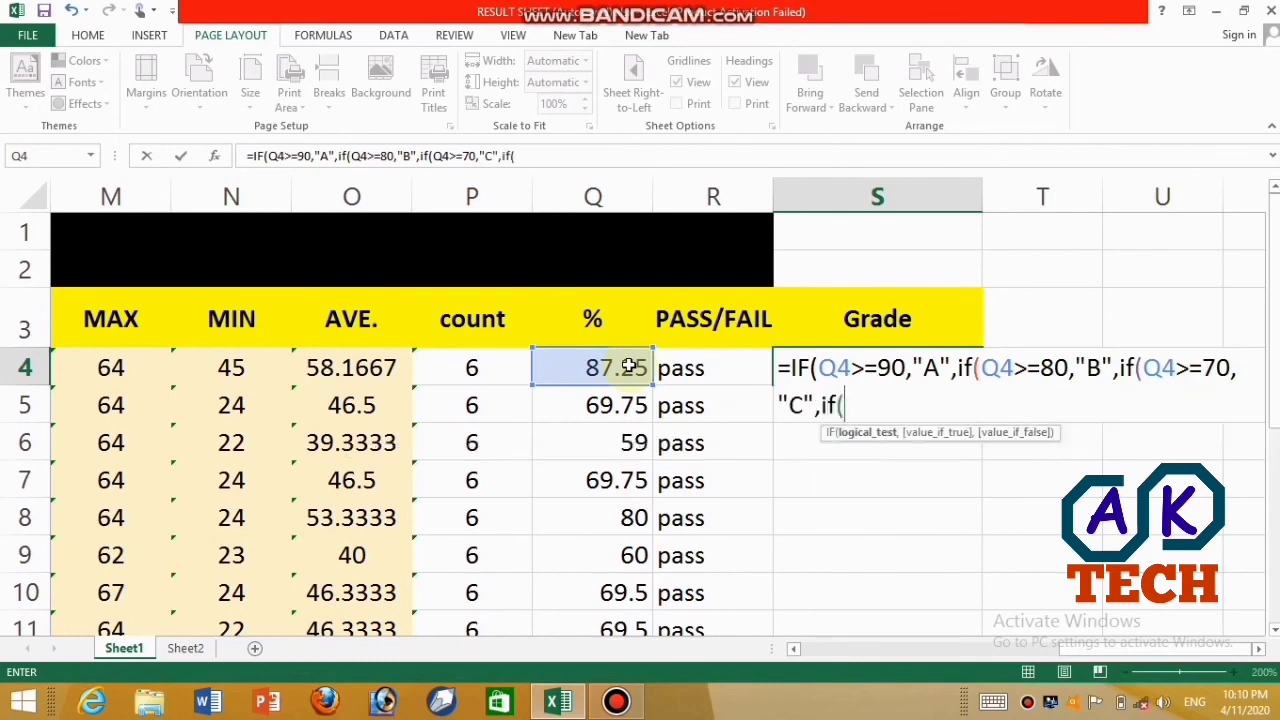
{"action": "left_click", "coordinate": [630, 367]}
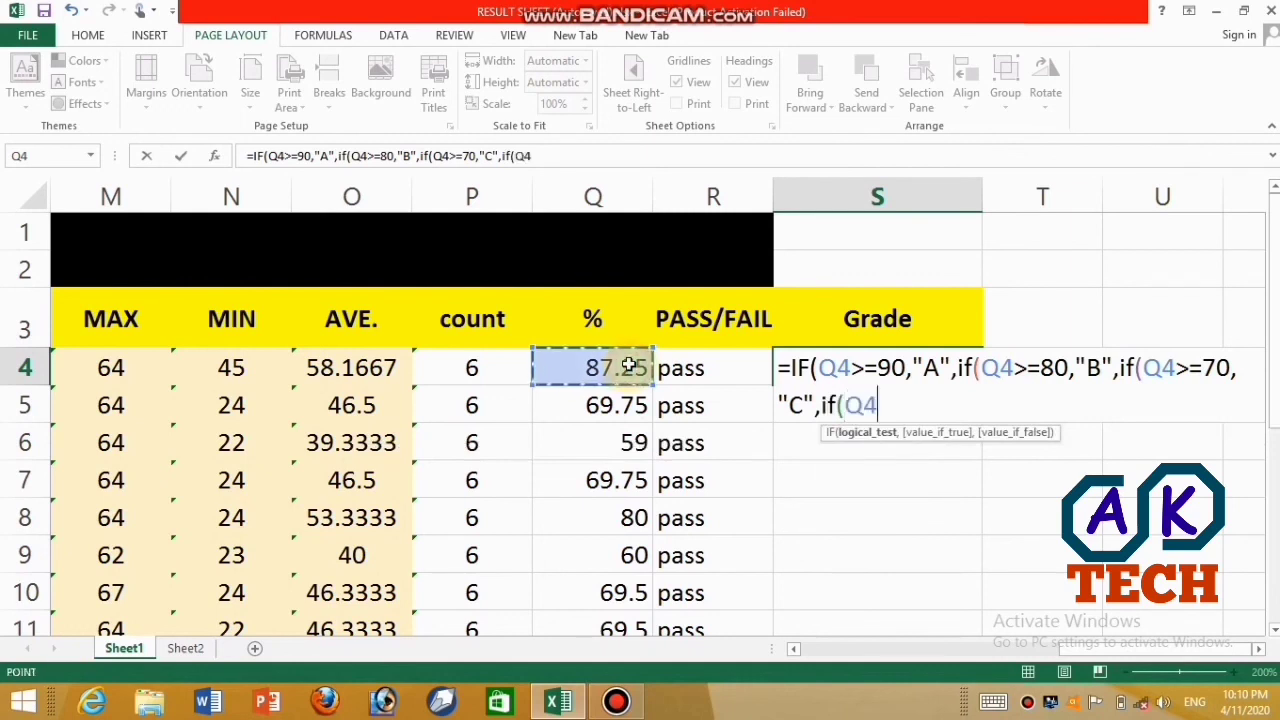
{"action": "type", "text": ">="}
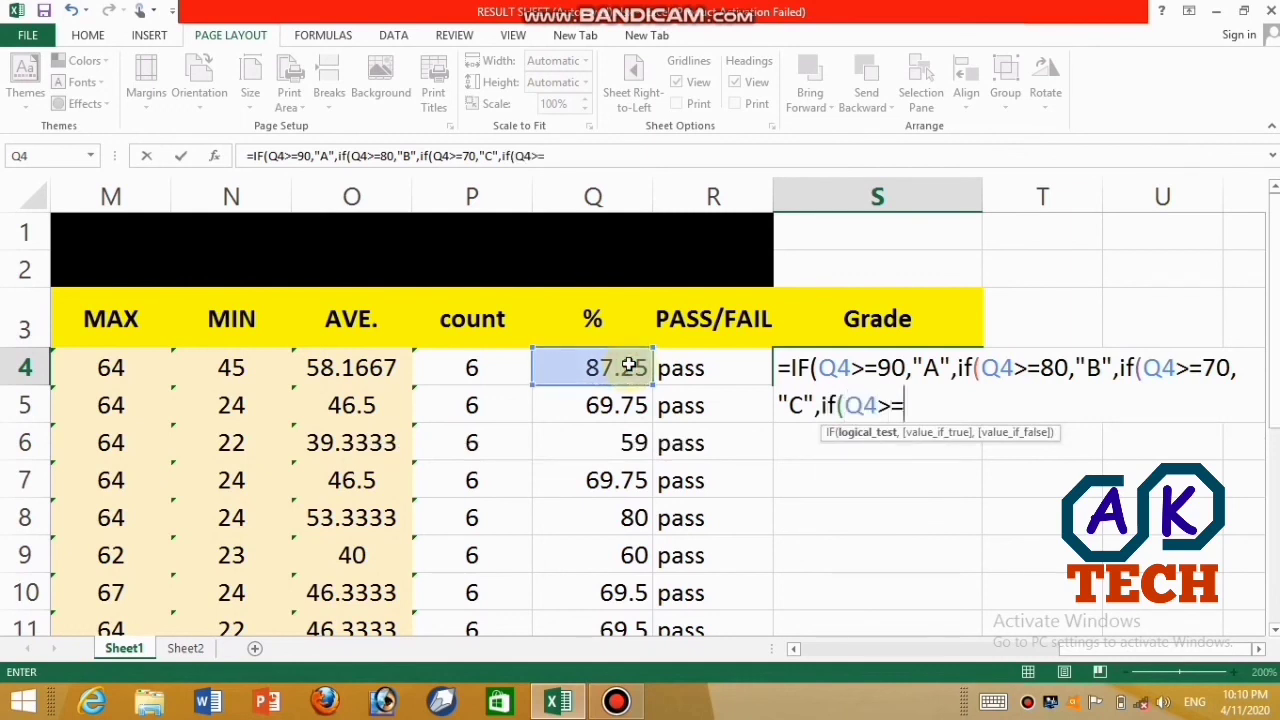
{"action": "type", "text": "60,\"D"}
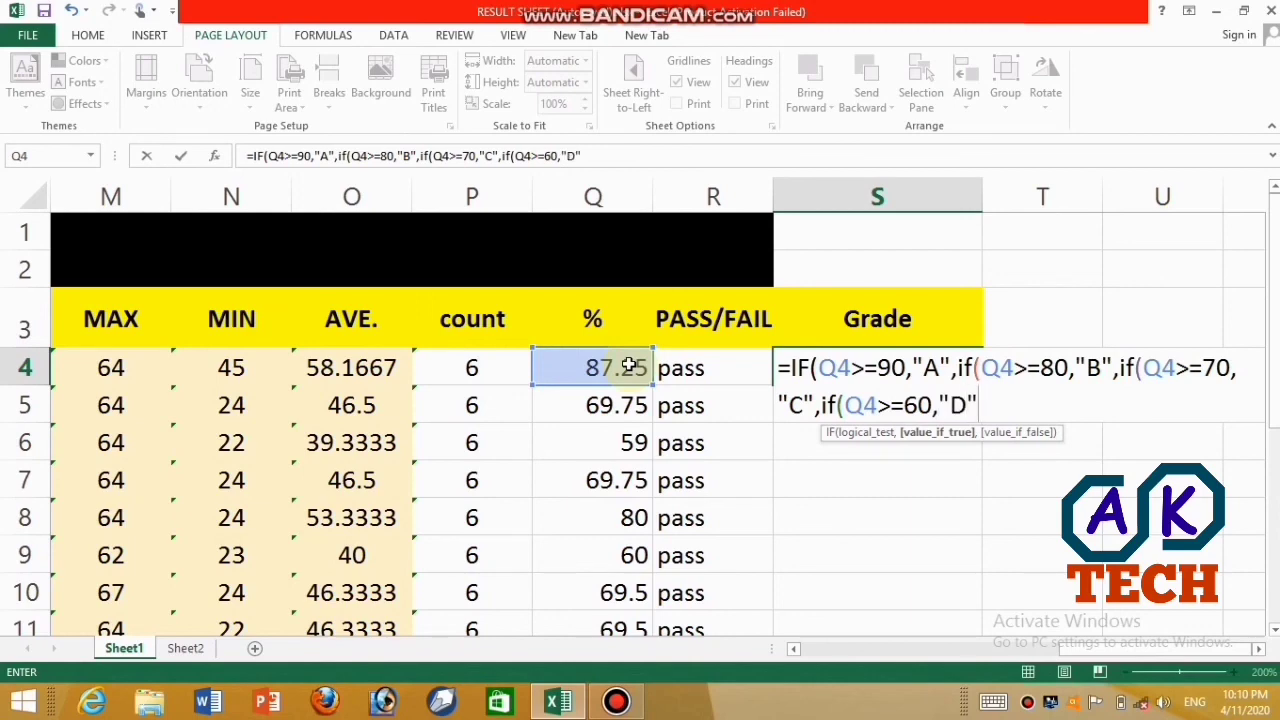
- Add "E" as the final value if false in S4, close all four IF functions and enter the formula
{"action": "type", "text": ","}
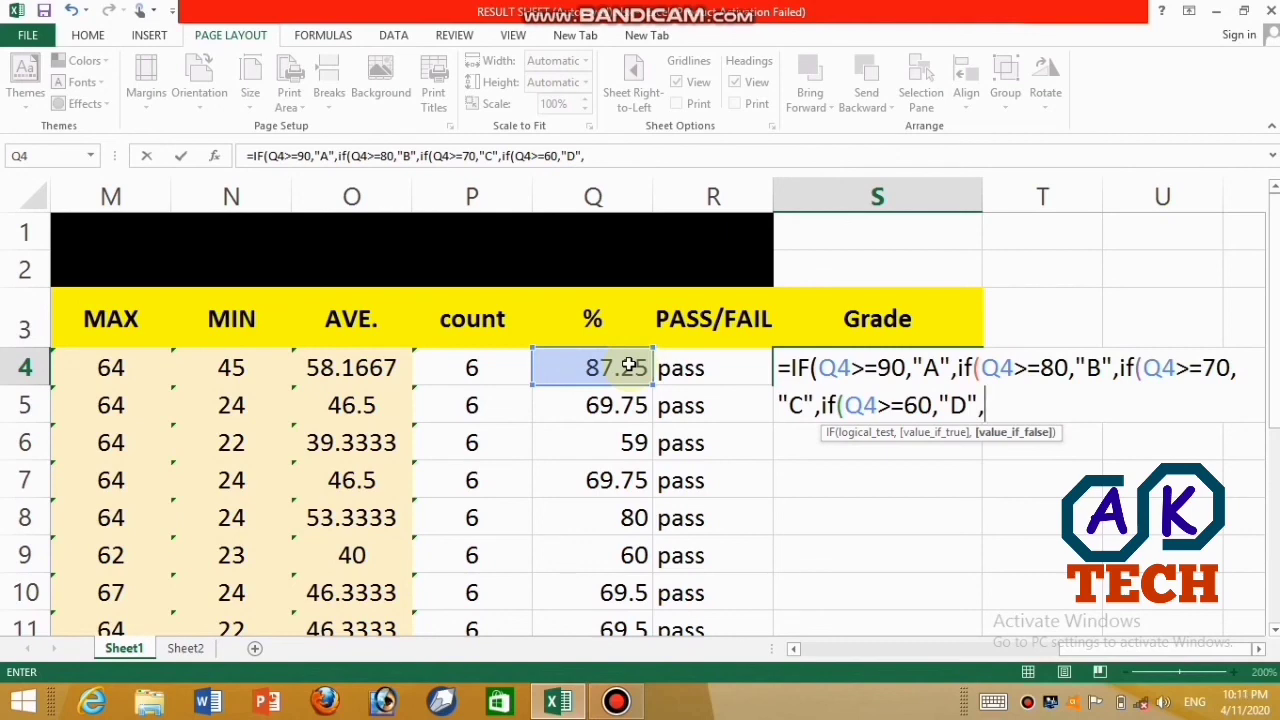
{"action": "type", "text": "\"E\""}
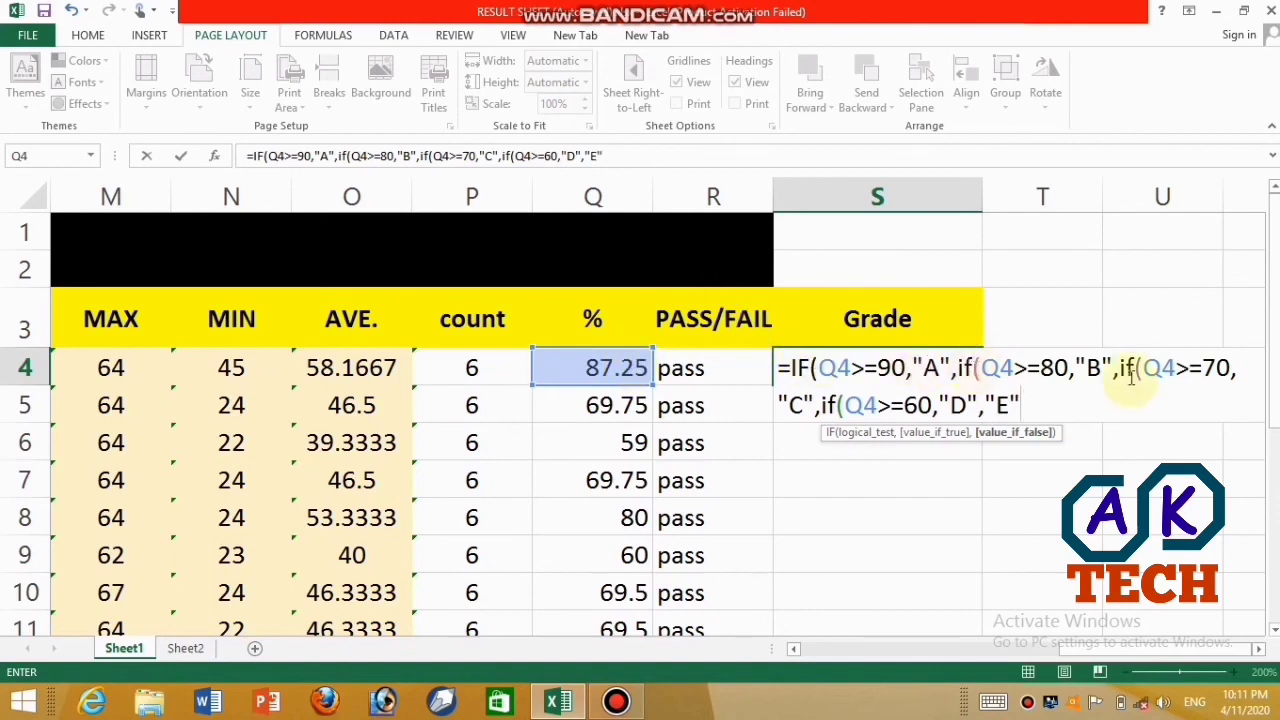
{"action": "key", "text": "super+c"}
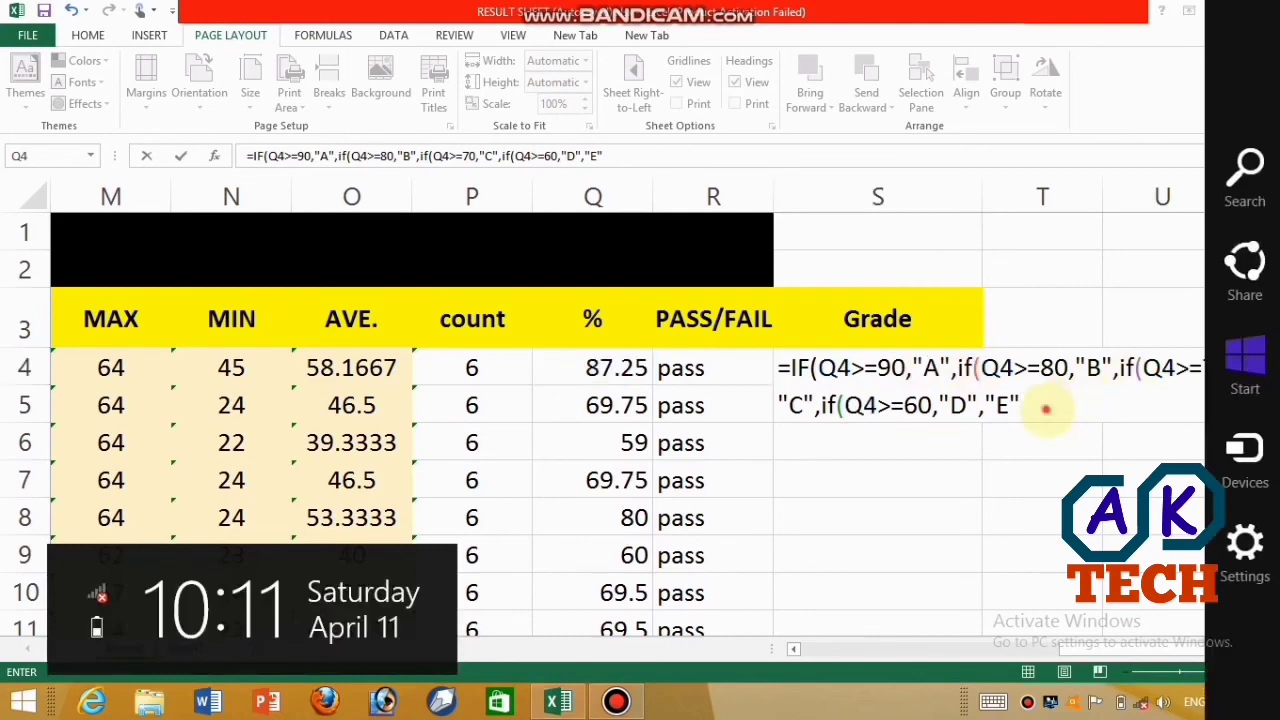
{"action": "left_click", "coordinate": [1045, 408]}
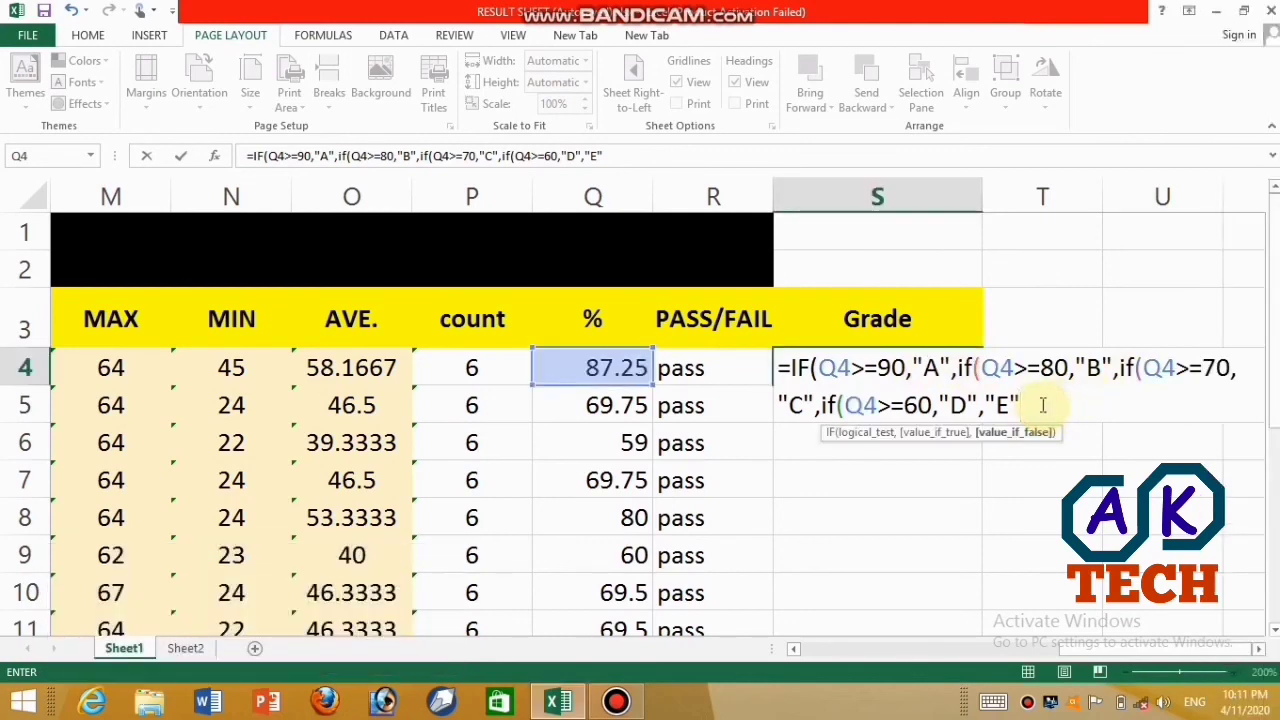
{"action": "type", "text": "))"}
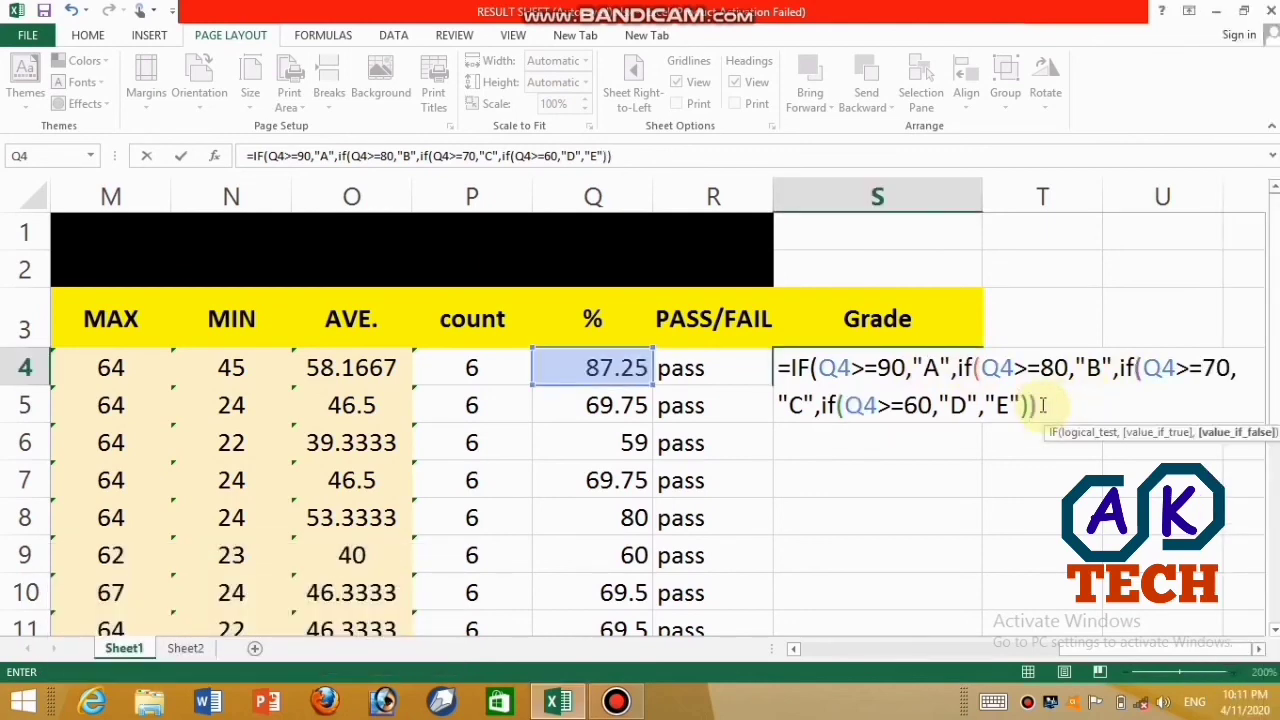
{"action": "type", "text": "))"}
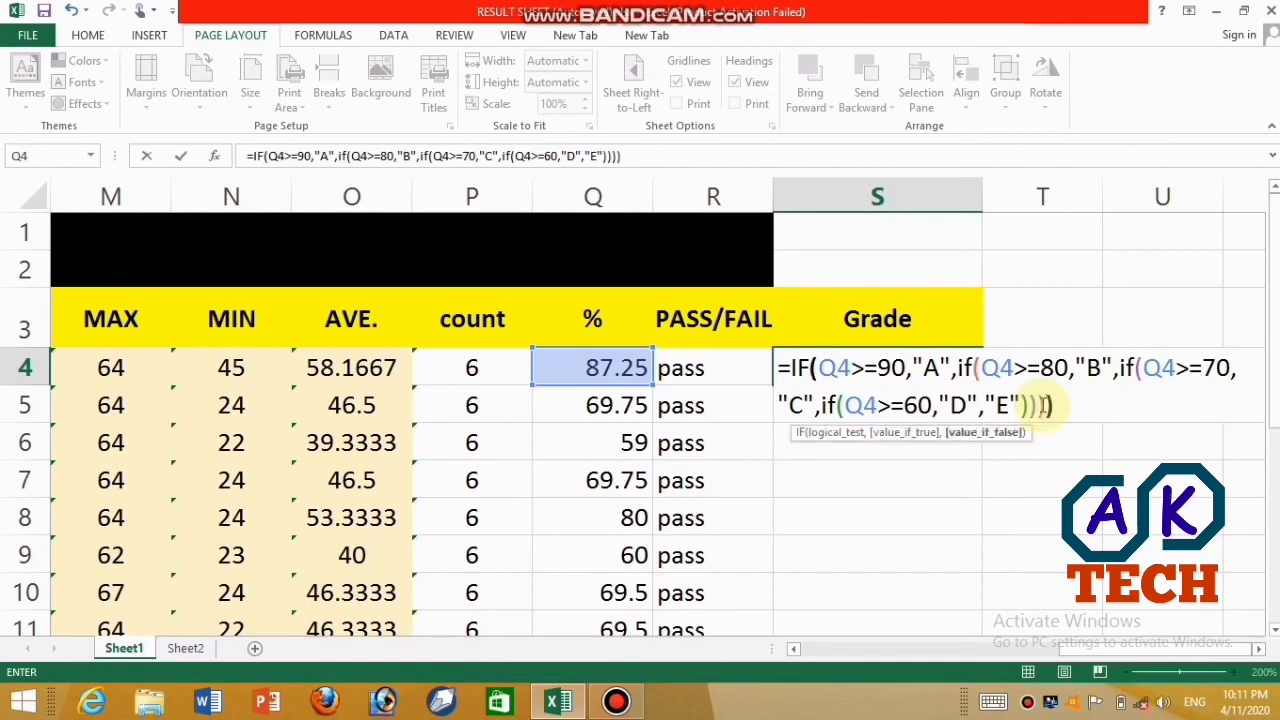
{"action": "key", "text": "Return"}
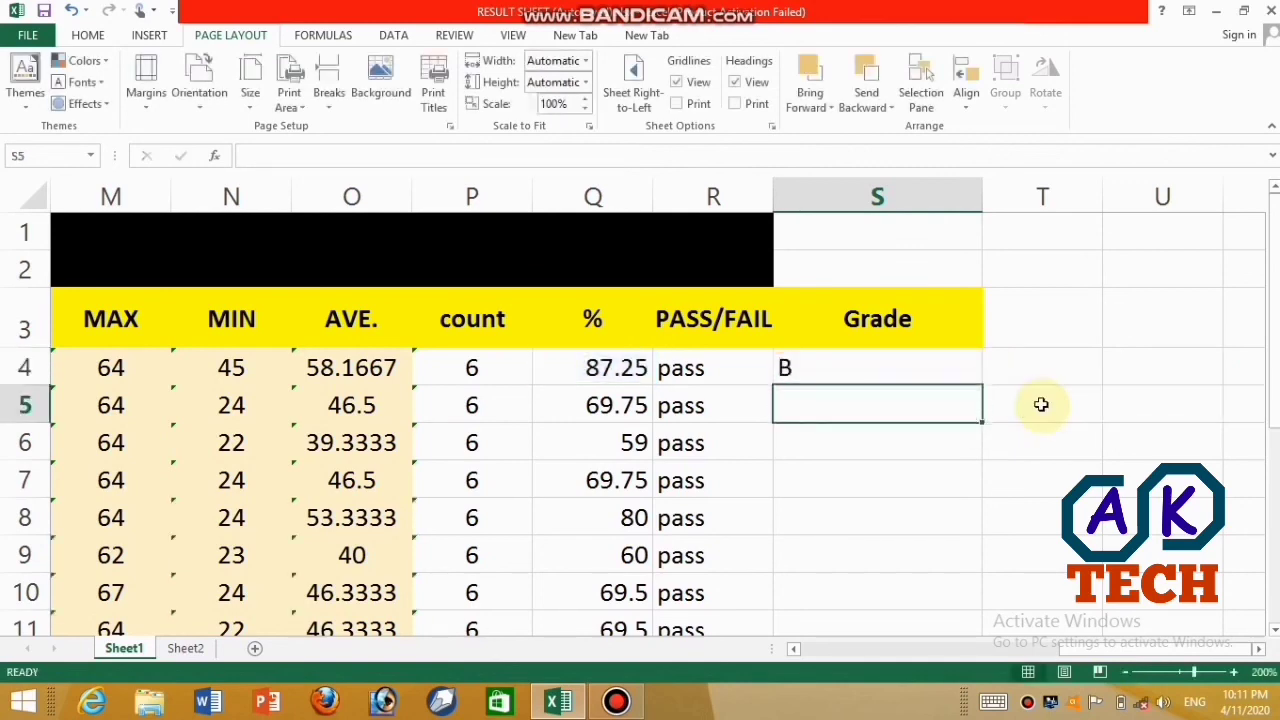
- Fill the nested IF grade formula from S4 down to S16
{"action": "double_click", "coordinate": [968, 372]}
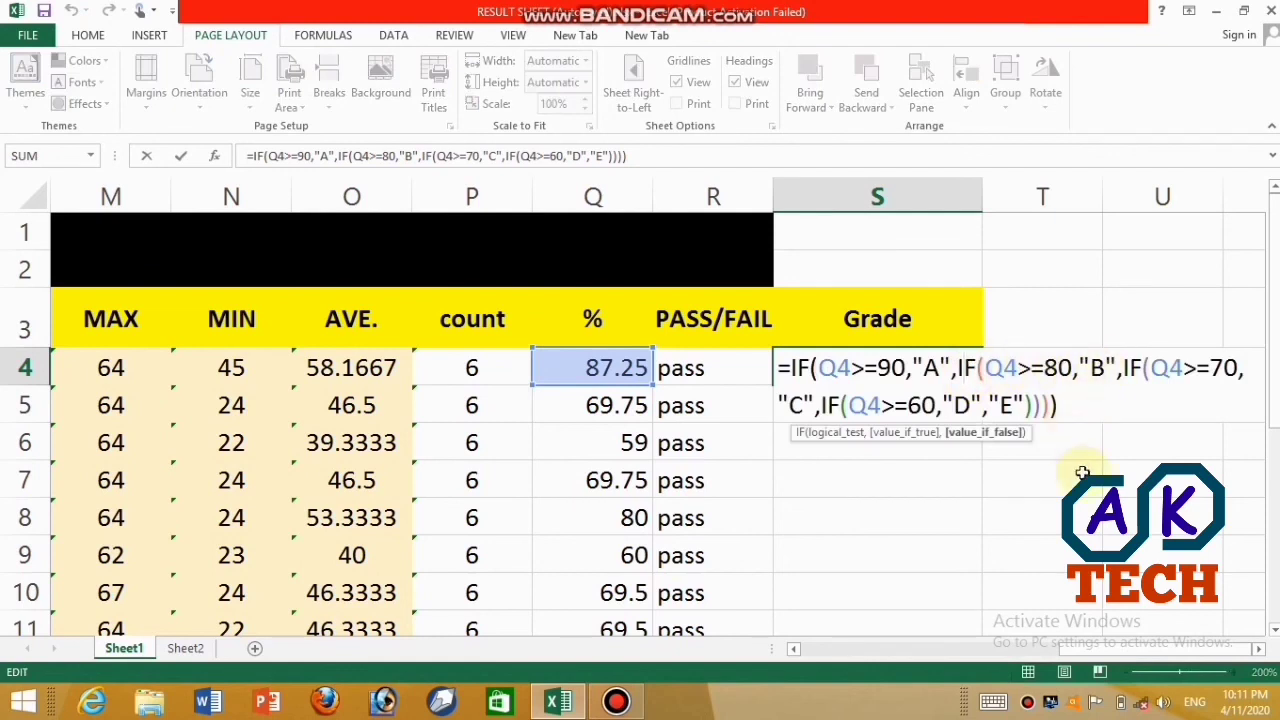
{"action": "key", "text": "ctrl+Return"}
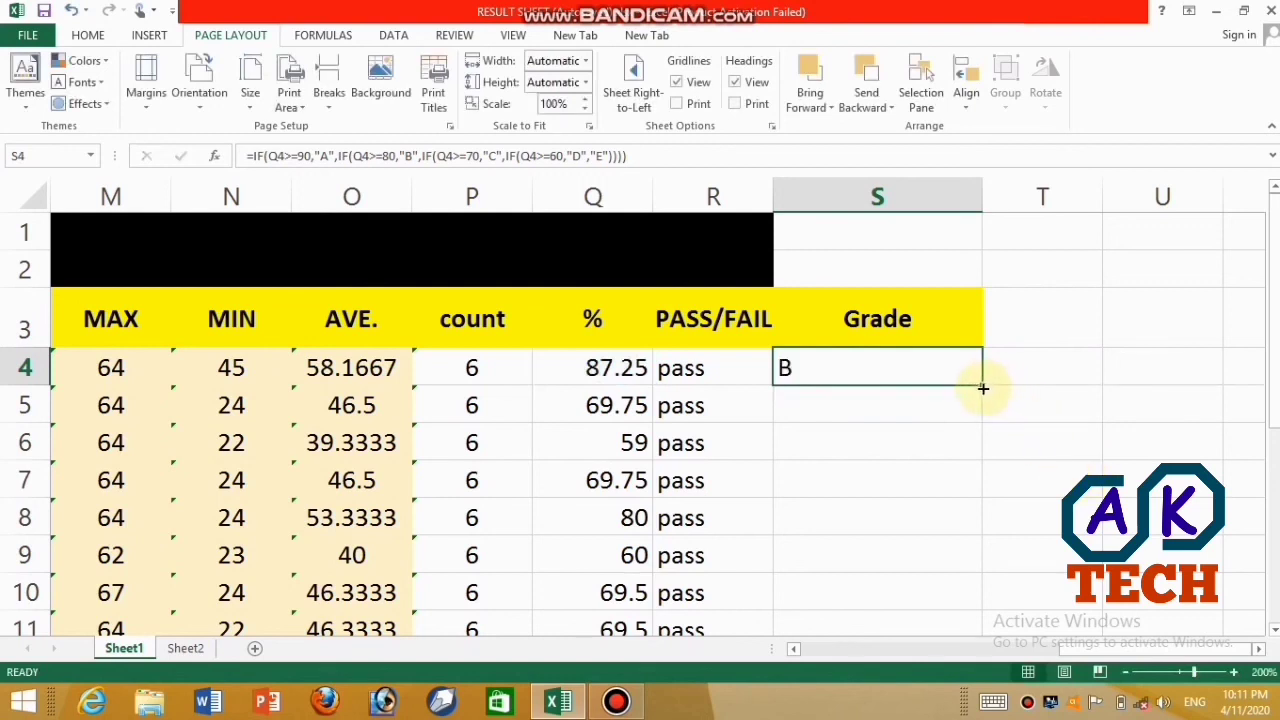
{"action": "left_click_drag", "start_coordinate": [983, 388], "coordinate": [960, 584]}
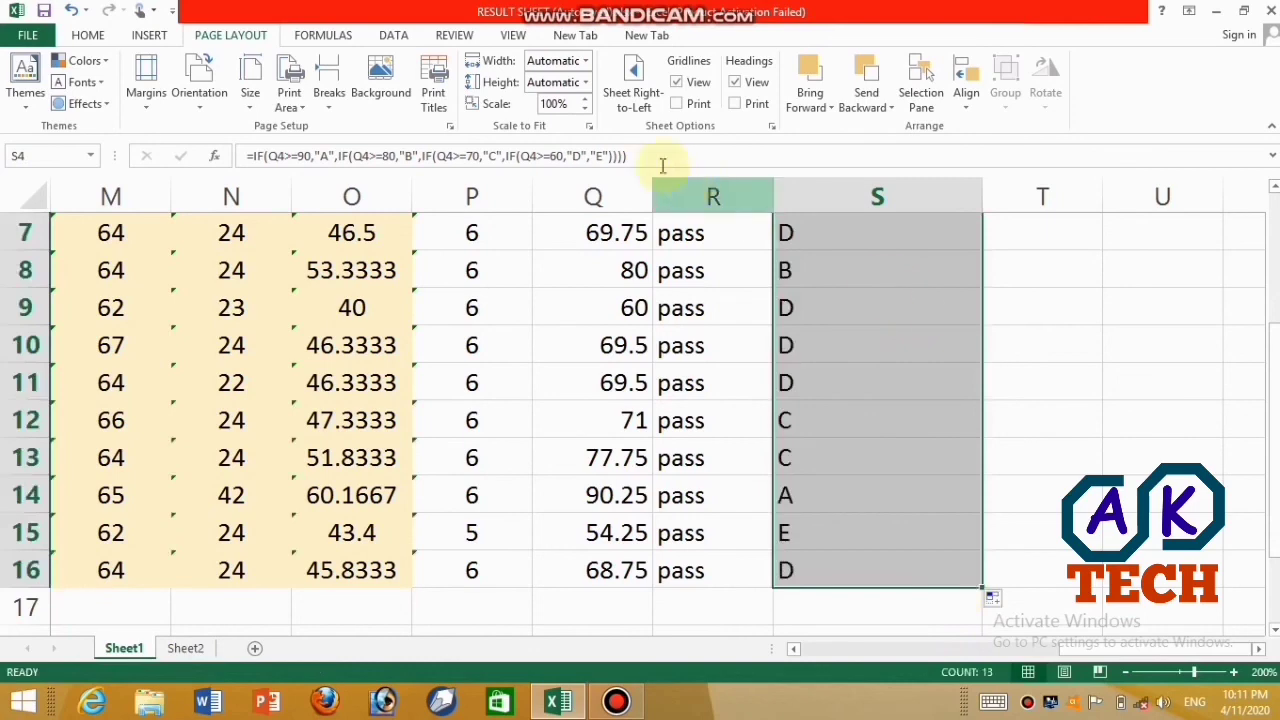
- Center the grades in S4:S16 horizontally and narrow column S to fit closer around the Grade header
{"action": "left_click", "coordinate": [108, 37]}
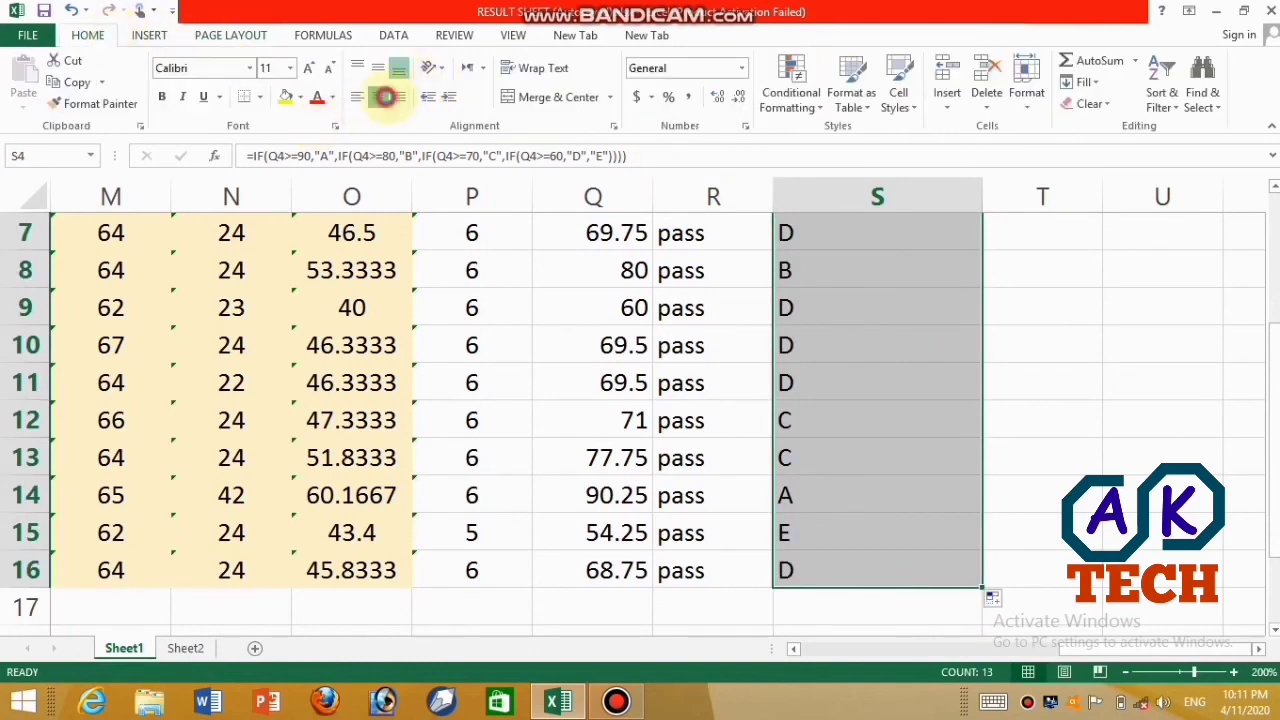
{"action": "left_click", "coordinate": [378, 96]}
{"action": "scroll", "coordinate": [520, 162], "scroll_direction": "up", "scroll_amount": 2}
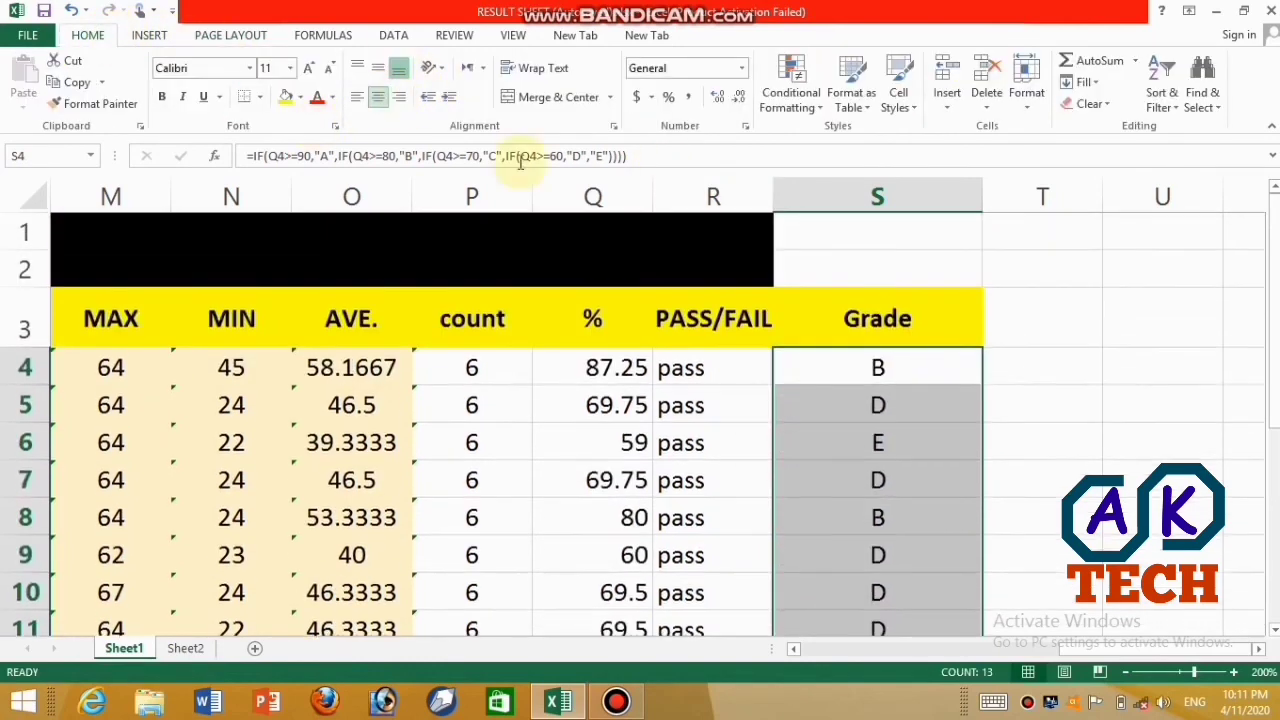
{"action": "left_click", "coordinate": [1043, 395]}
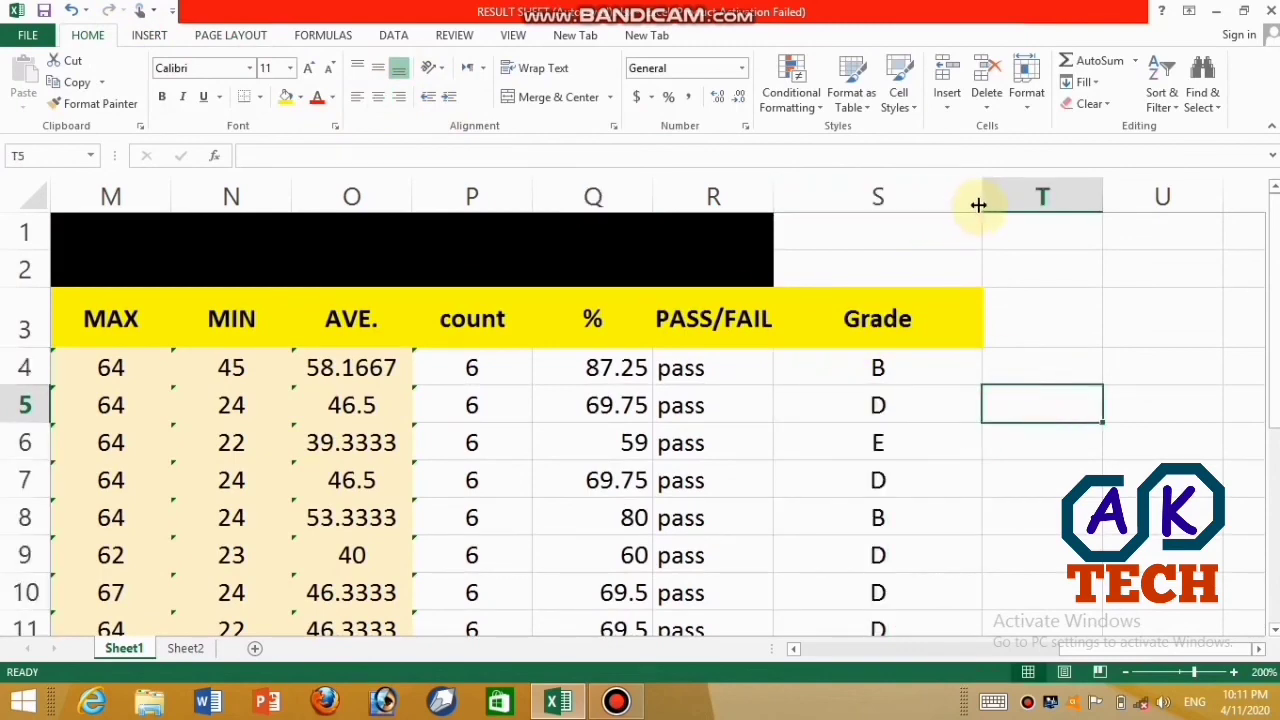
{"action": "left_click_drag", "start_coordinate": [980, 204], "coordinate": [893, 200]}
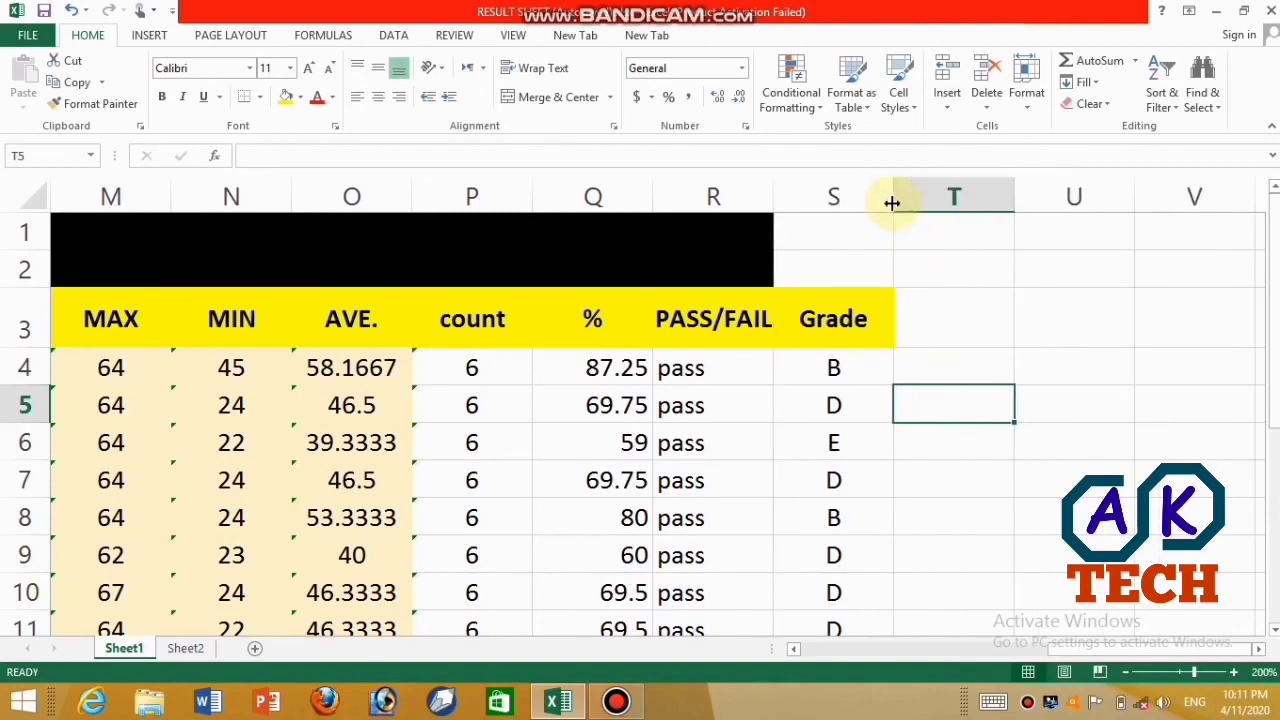
- Copy the complete nested IF formula text from inside S4, leaving the cell unchanged
{"action": "left_click_drag", "start_coordinate": [1271, 400], "coordinate": [1267, 436]}
{"action": "left_click", "coordinate": [835, 290]}
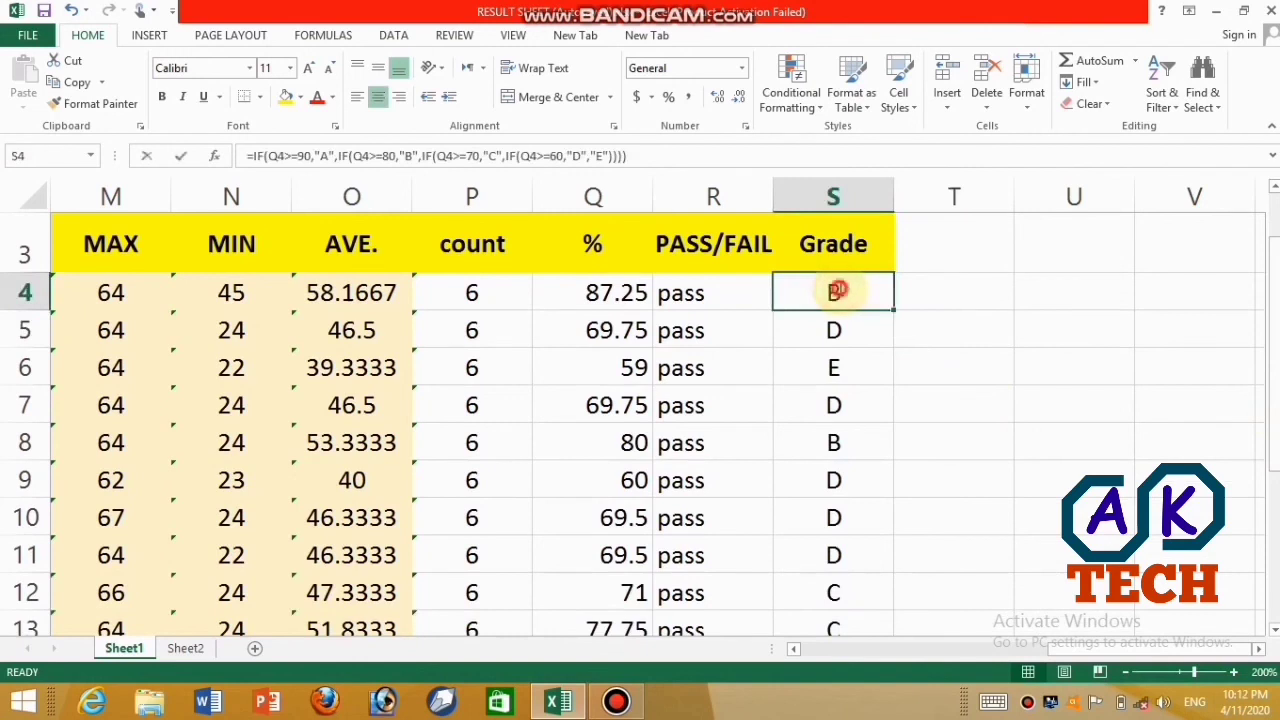
{"action": "double_click", "coordinate": [838, 291]}
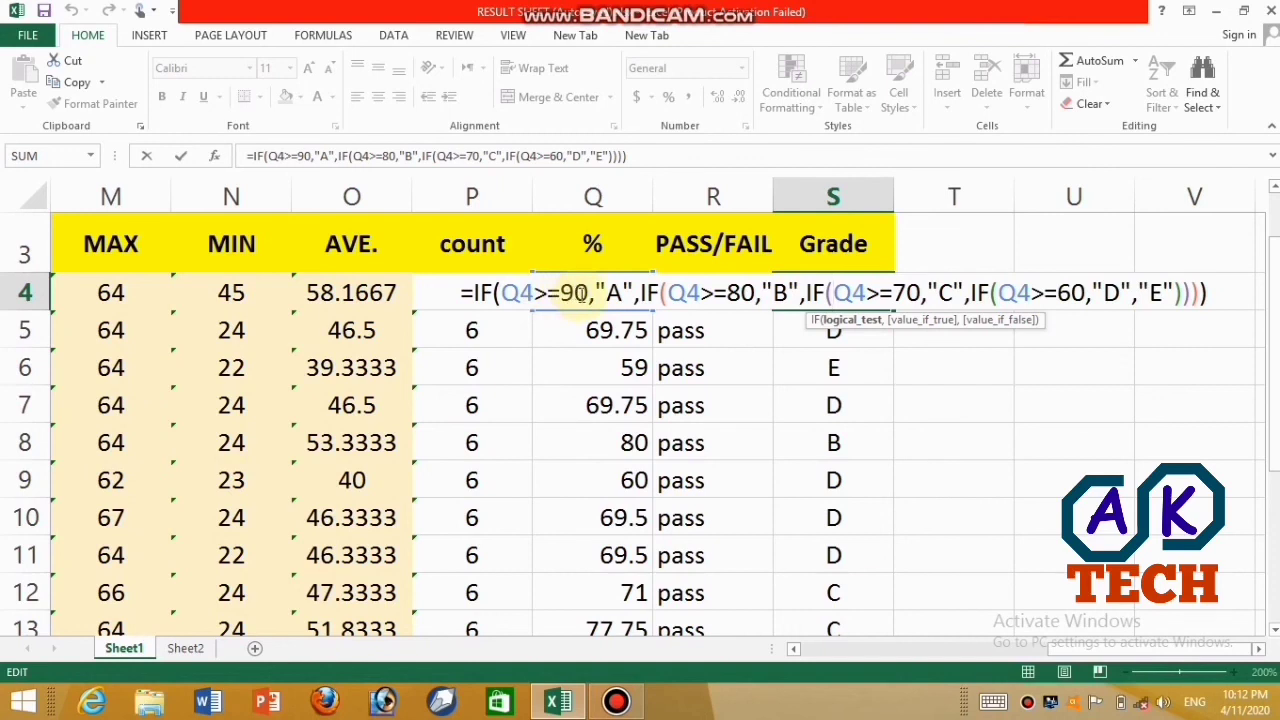
{"action": "key", "text": "Return"}
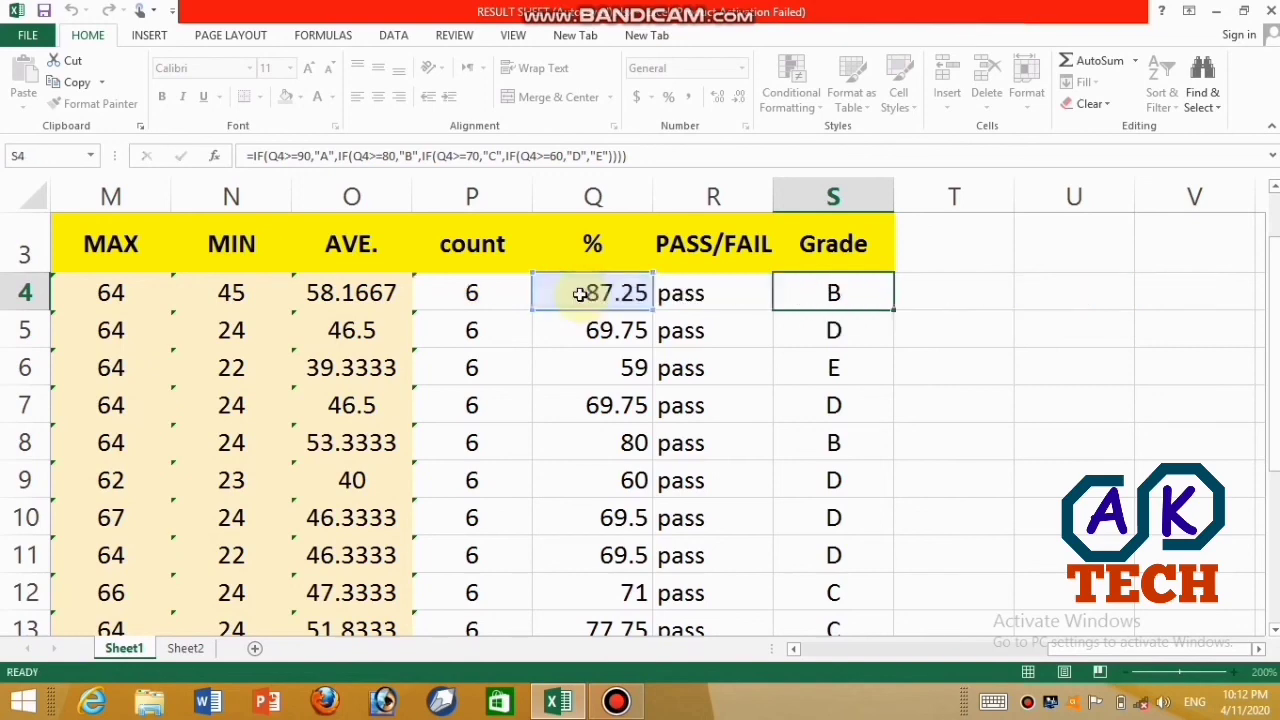
{"action": "double_click", "coordinate": [837, 293]}
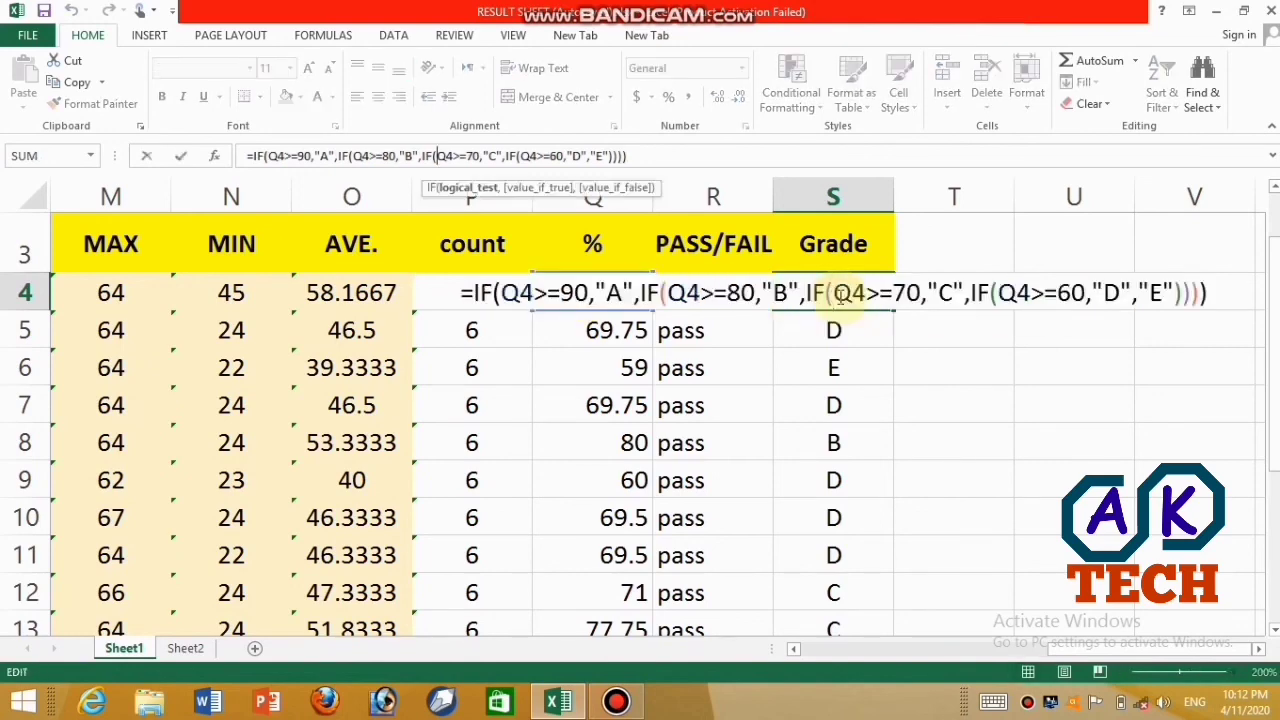
{"action": "left_click", "coordinate": [1210, 290]}
{"action": "left_click_drag", "start_coordinate": [1030, 303], "coordinate": [418, 293]}
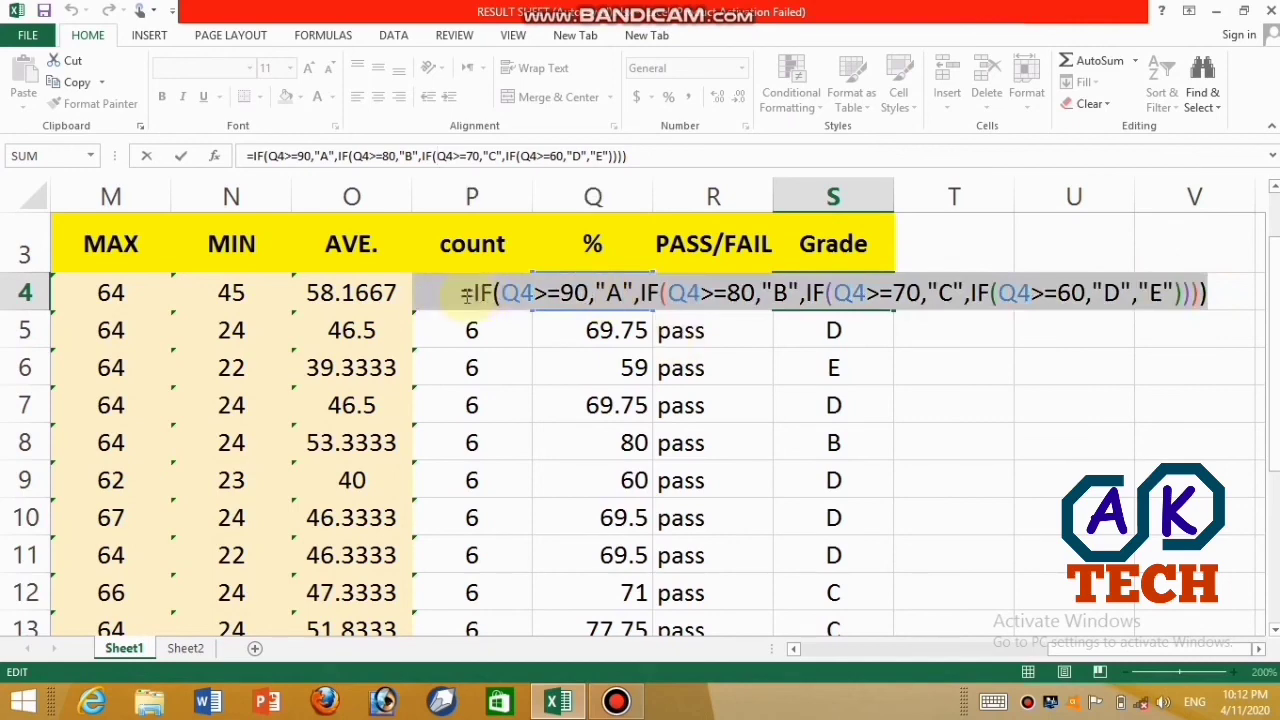
{"action": "right_click", "coordinate": [463, 295]}
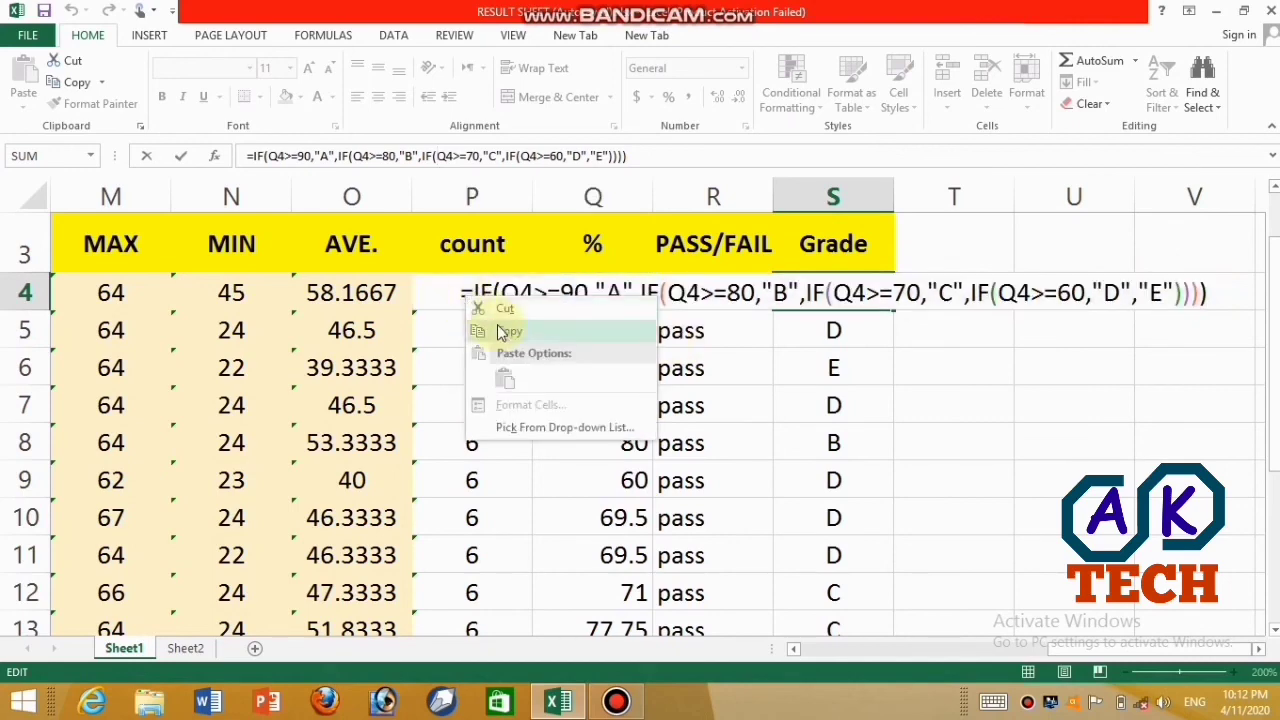
{"action": "left_click", "coordinate": [495, 330]}
{"action": "key", "text": "Escape"}
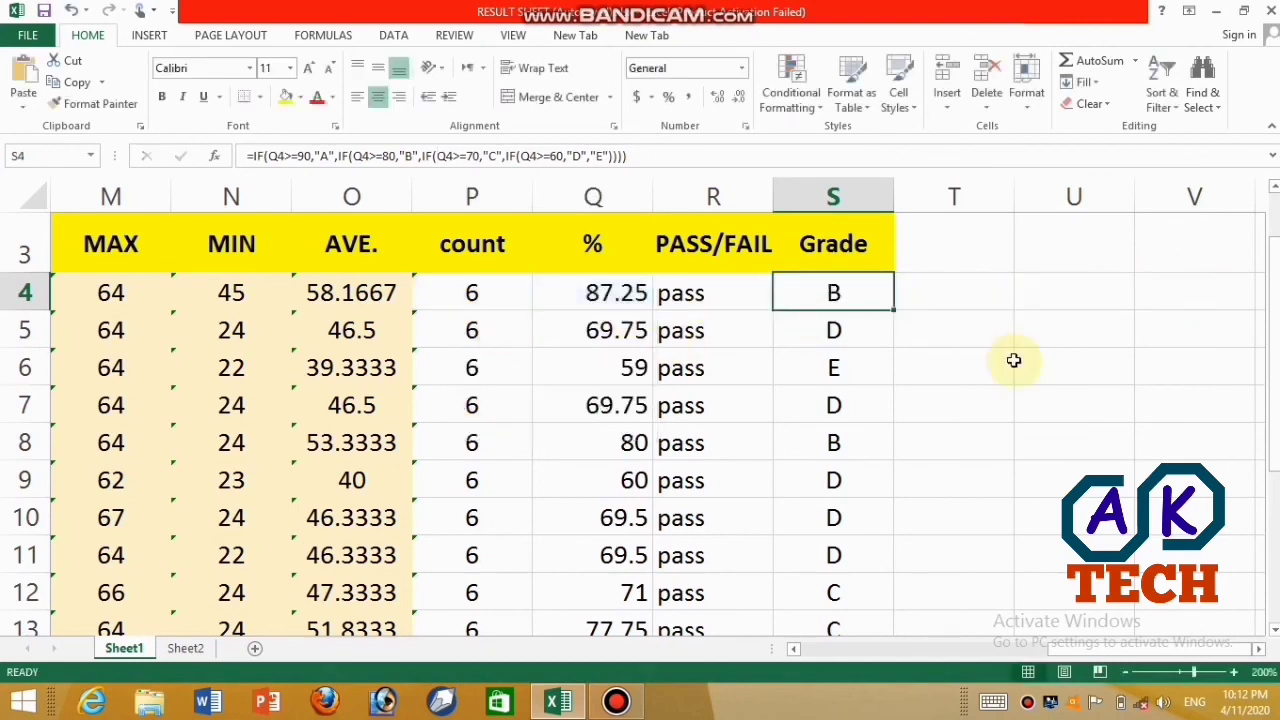
- Paste the copied nested IF grade formula into T4
{"action": "left_click", "coordinate": [966, 289]}
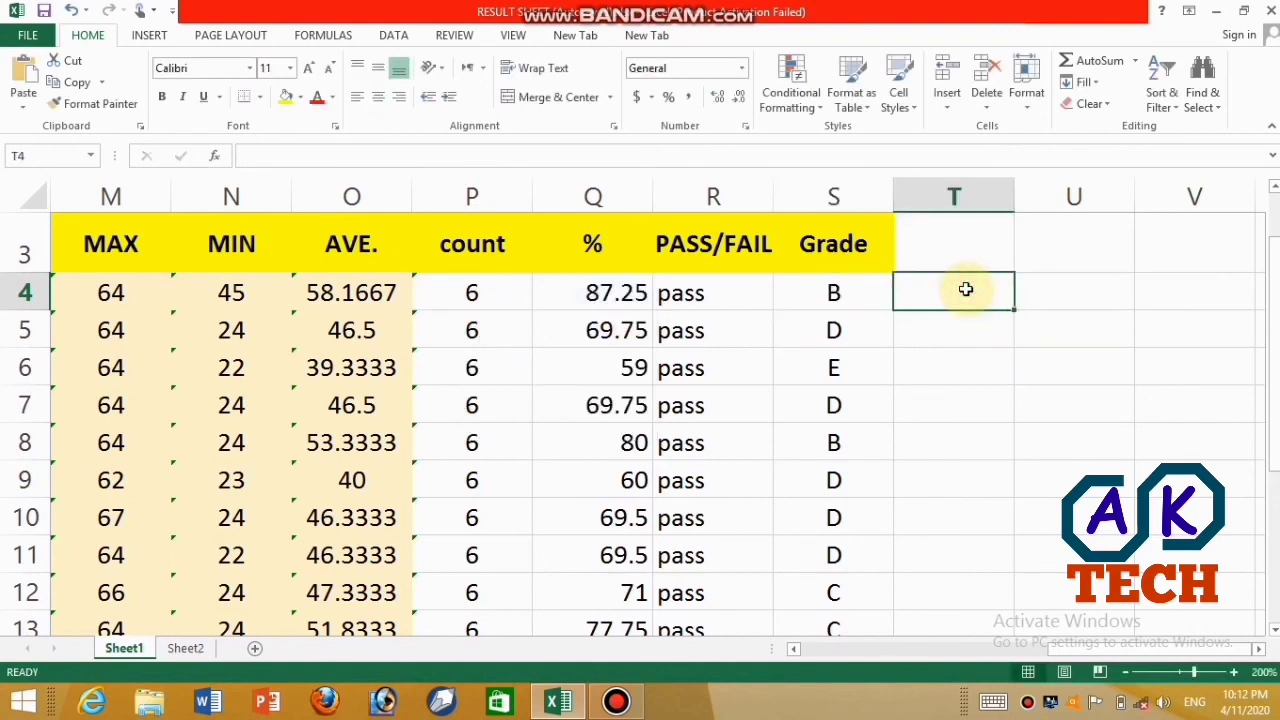
{"action": "left_click", "coordinate": [966, 289]}
{"action": "key", "text": "ctrl+v"}
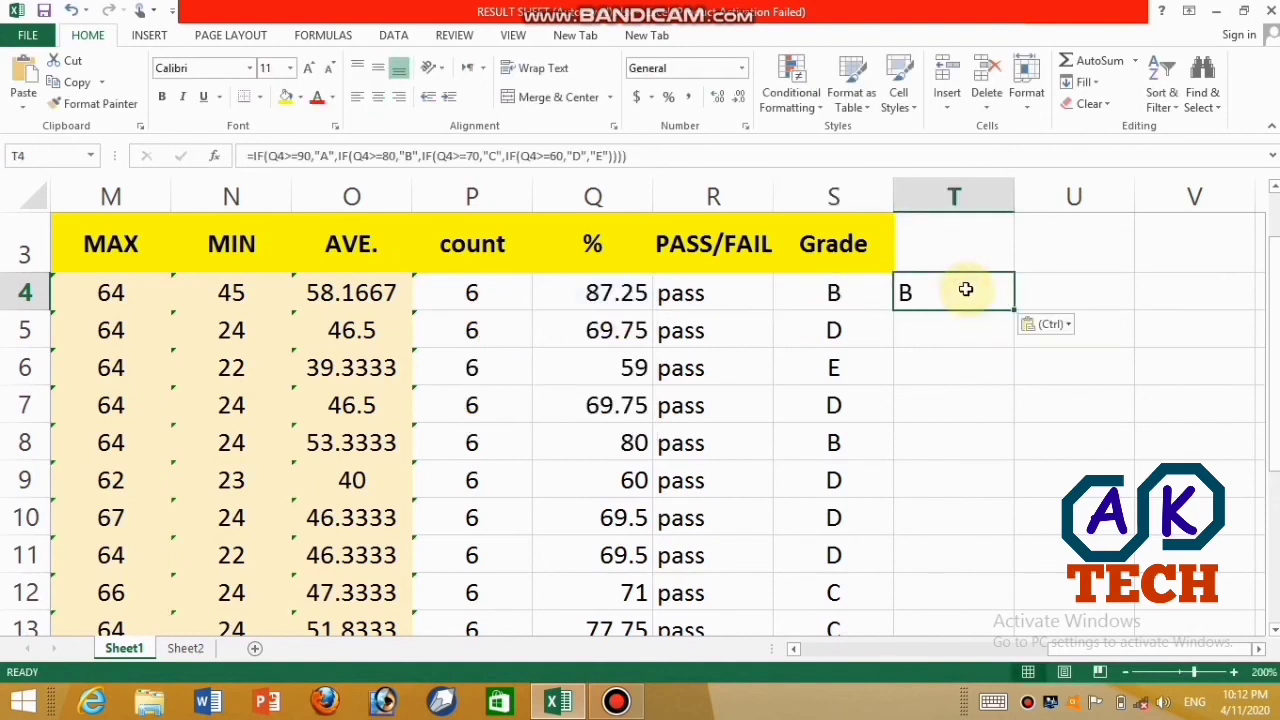
- Change the grade "A" threshold in T4's nested IF formula to 360
{"action": "double_click", "coordinate": [966, 289]}
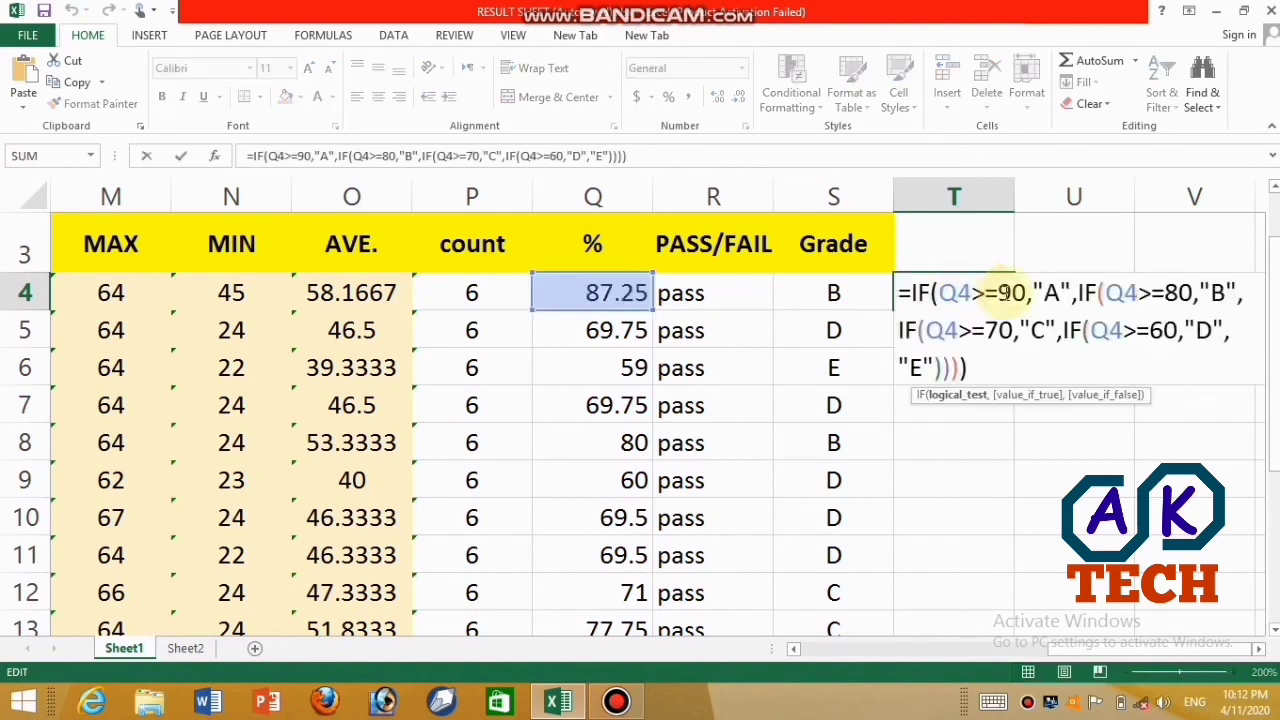
{"action": "left_click", "coordinate": [1027, 291]}
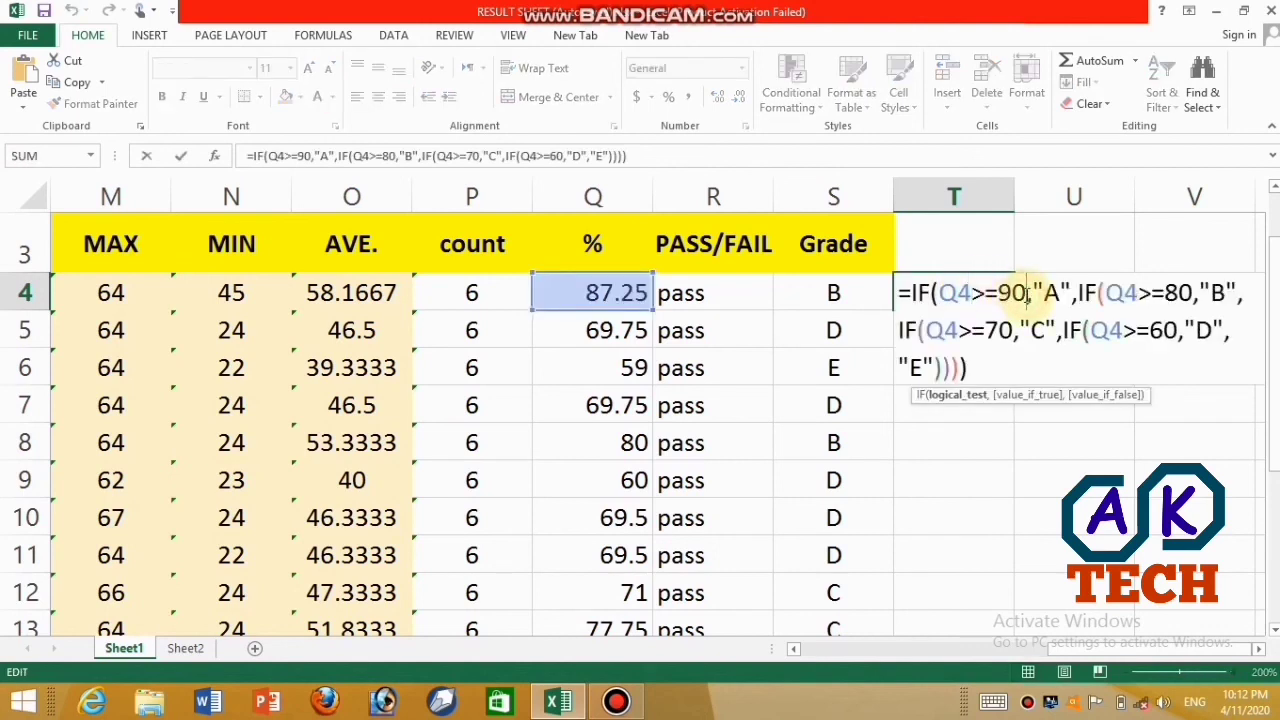
{"action": "key", "text": "BackSpace"}
{"action": "key", "text": "BackSpace"}
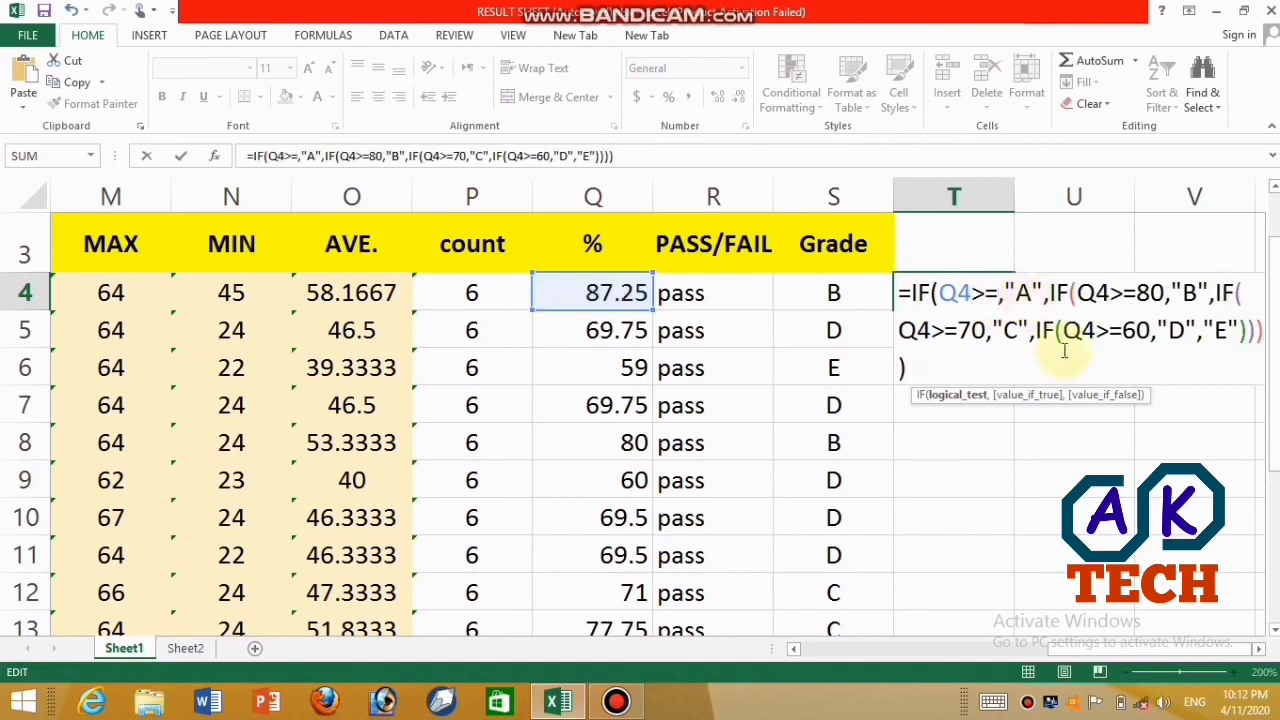
{"action": "left_click_drag", "start_coordinate": [1058, 648], "coordinate": [1029, 645]}
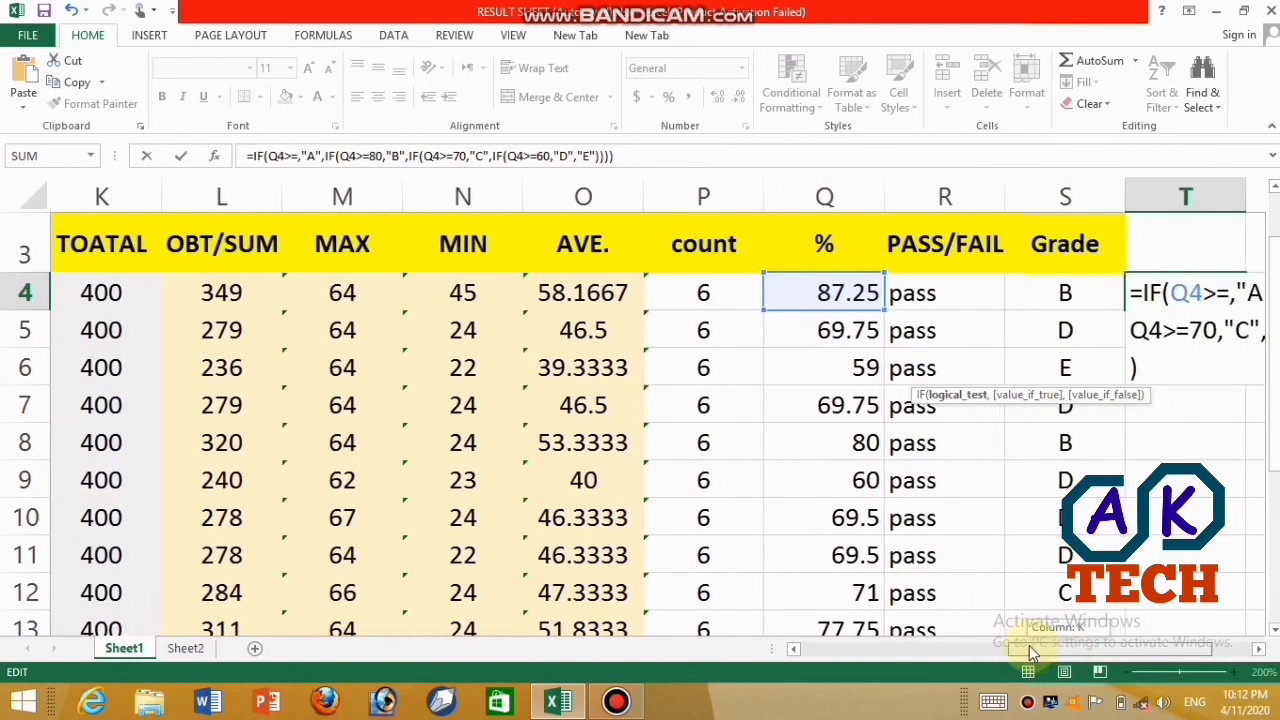
{"action": "left_click_drag", "start_coordinate": [1029, 645], "coordinate": [1113, 645]}
{"action": "left_click", "coordinate": [998, 300]}
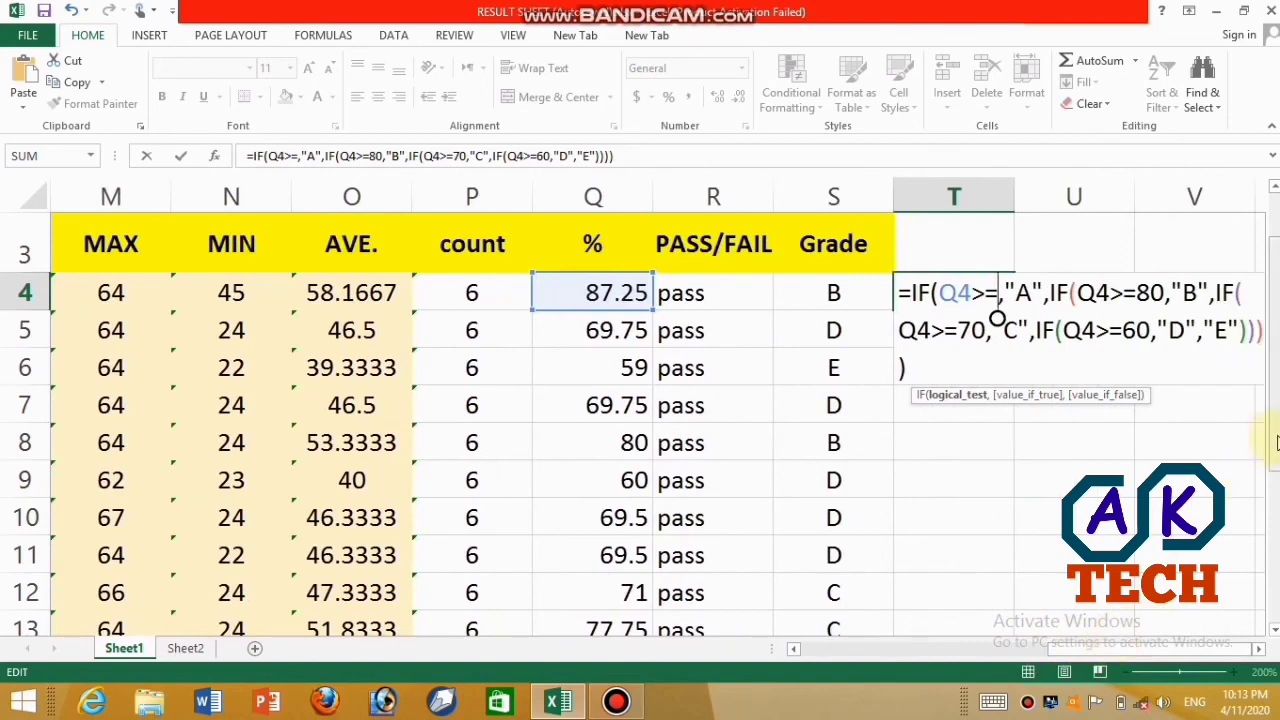
{"action": "left_click_drag", "start_coordinate": [1272, 440], "coordinate": [1272, 456]}
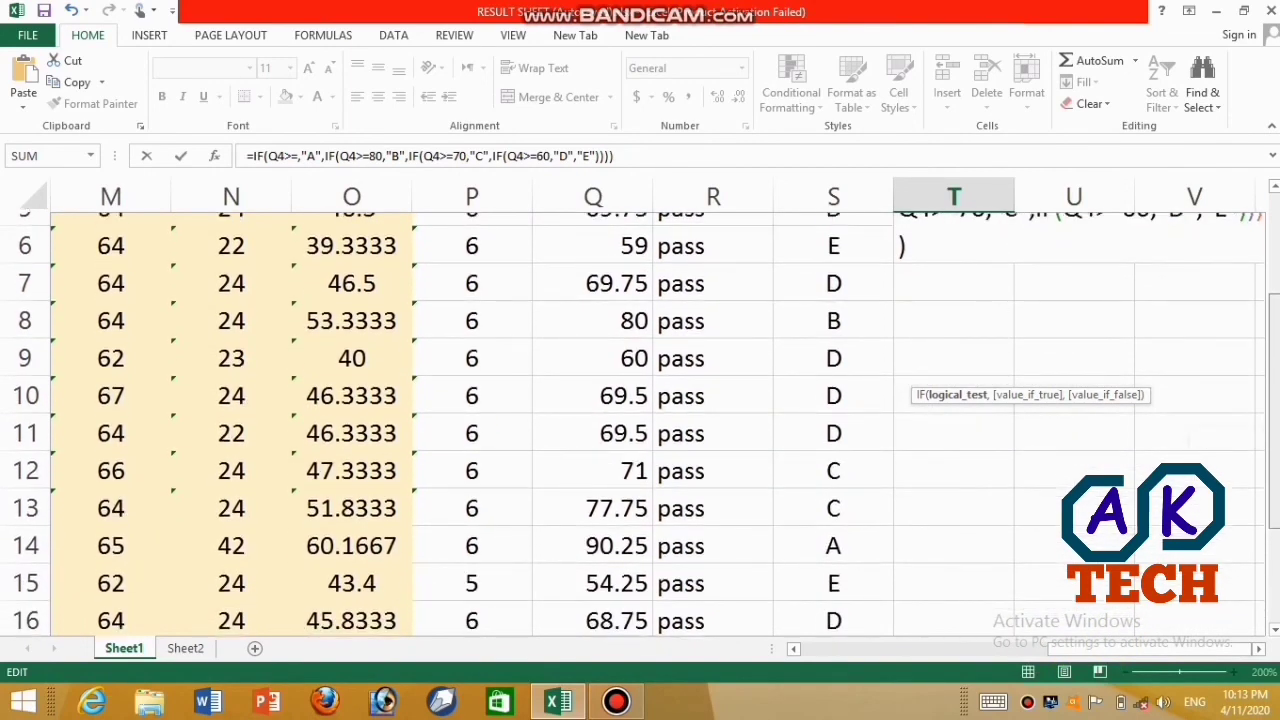
{"action": "left_click_drag", "start_coordinate": [1131, 652], "coordinate": [1041, 654]}
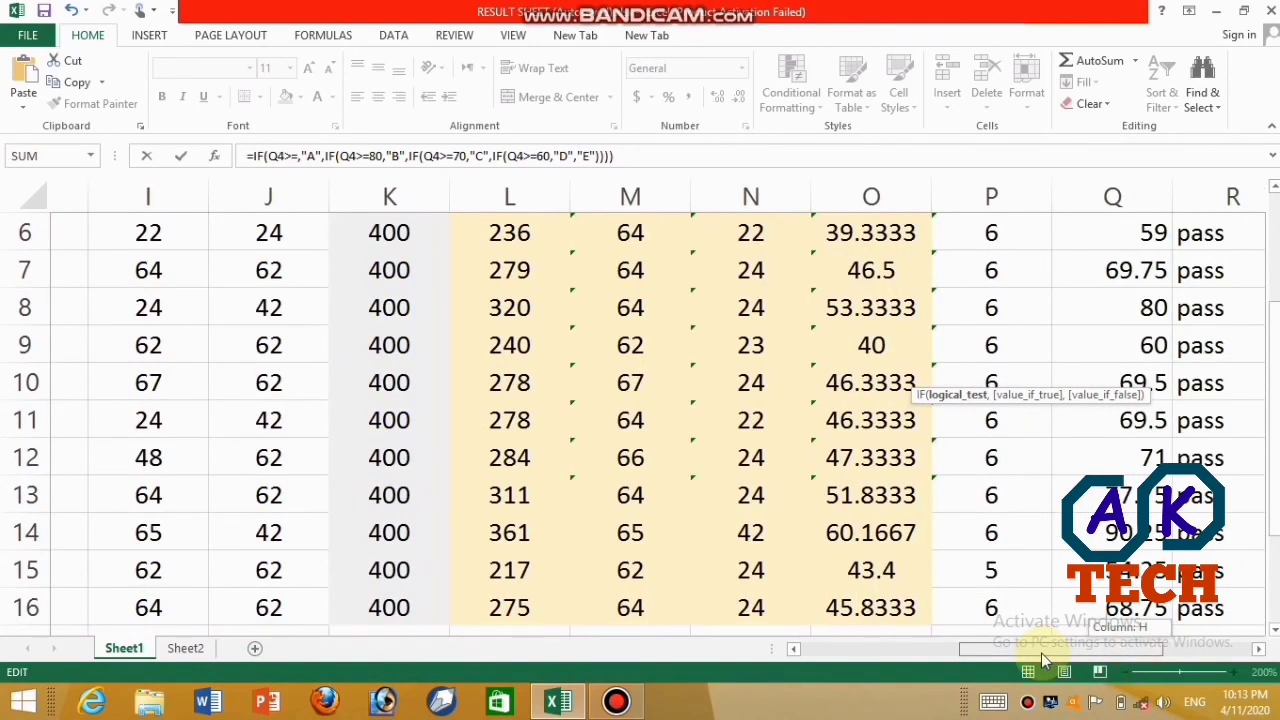
{"action": "left_click_drag", "start_coordinate": [1041, 654], "coordinate": [1131, 652]}
{"action": "left_click_drag", "start_coordinate": [1272, 440], "coordinate": [1274, 352]}
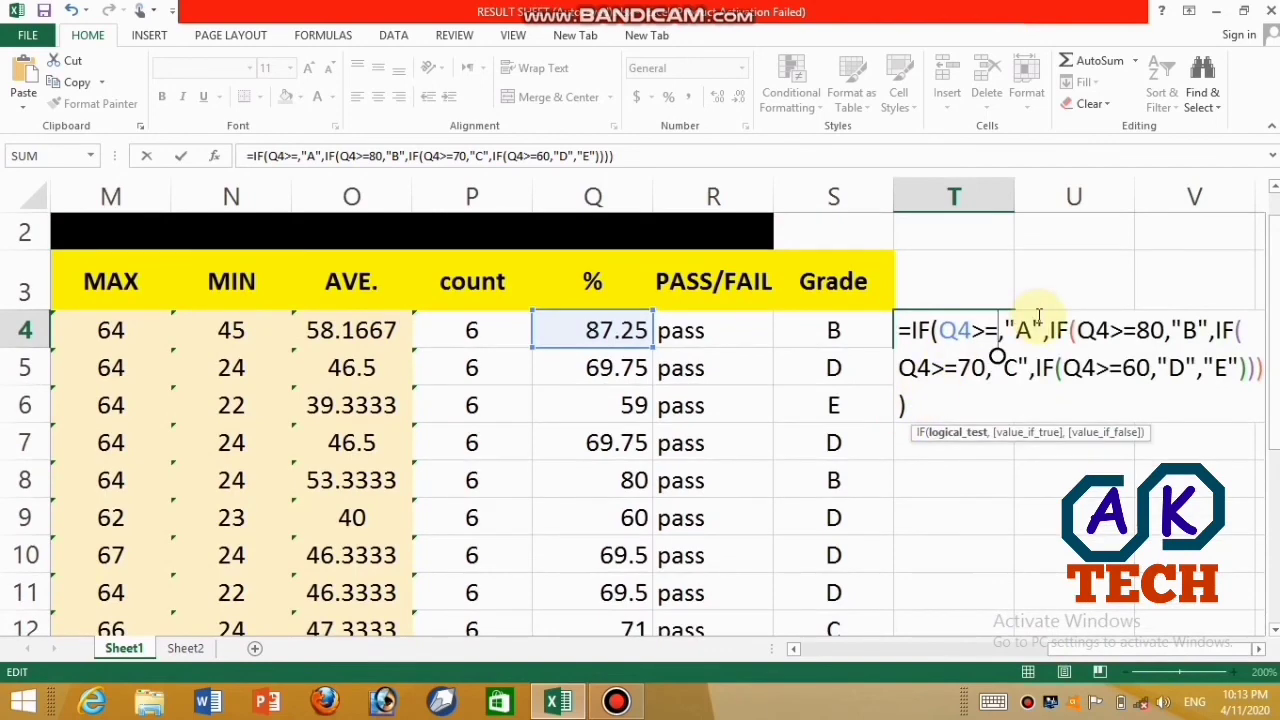
{"action": "type", "text": "3"}
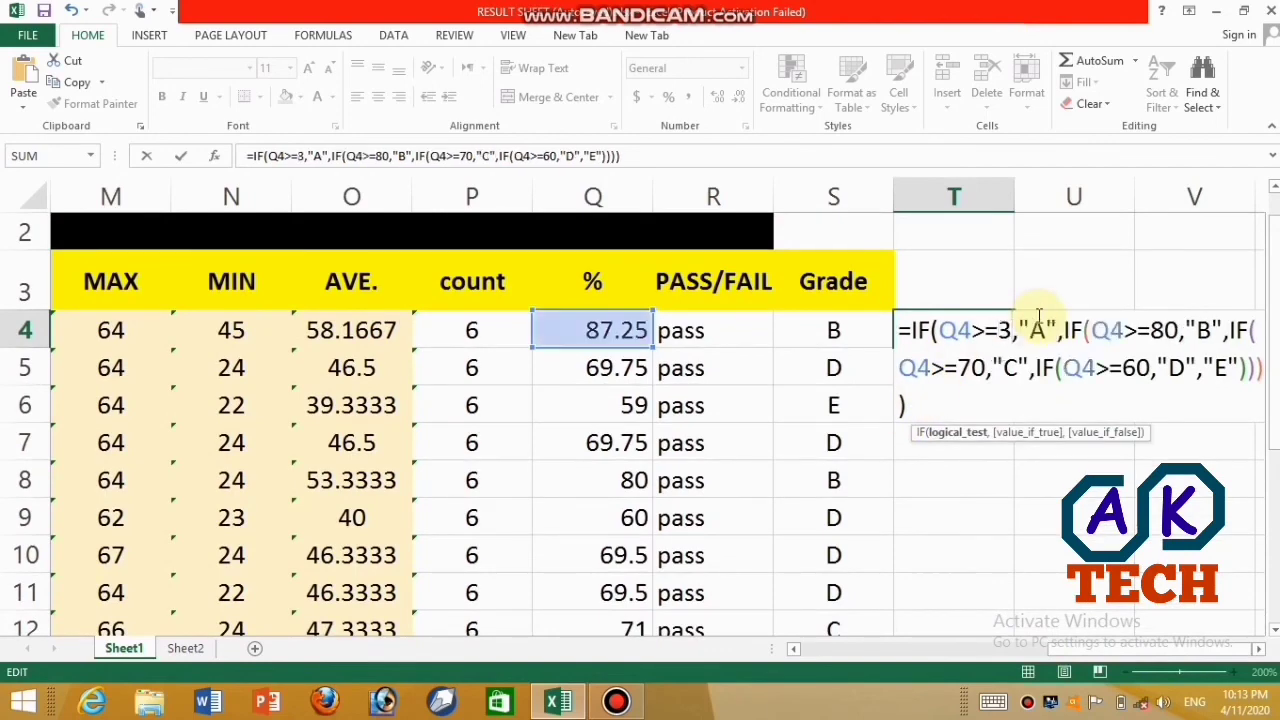
{"action": "type", "text": "60"}
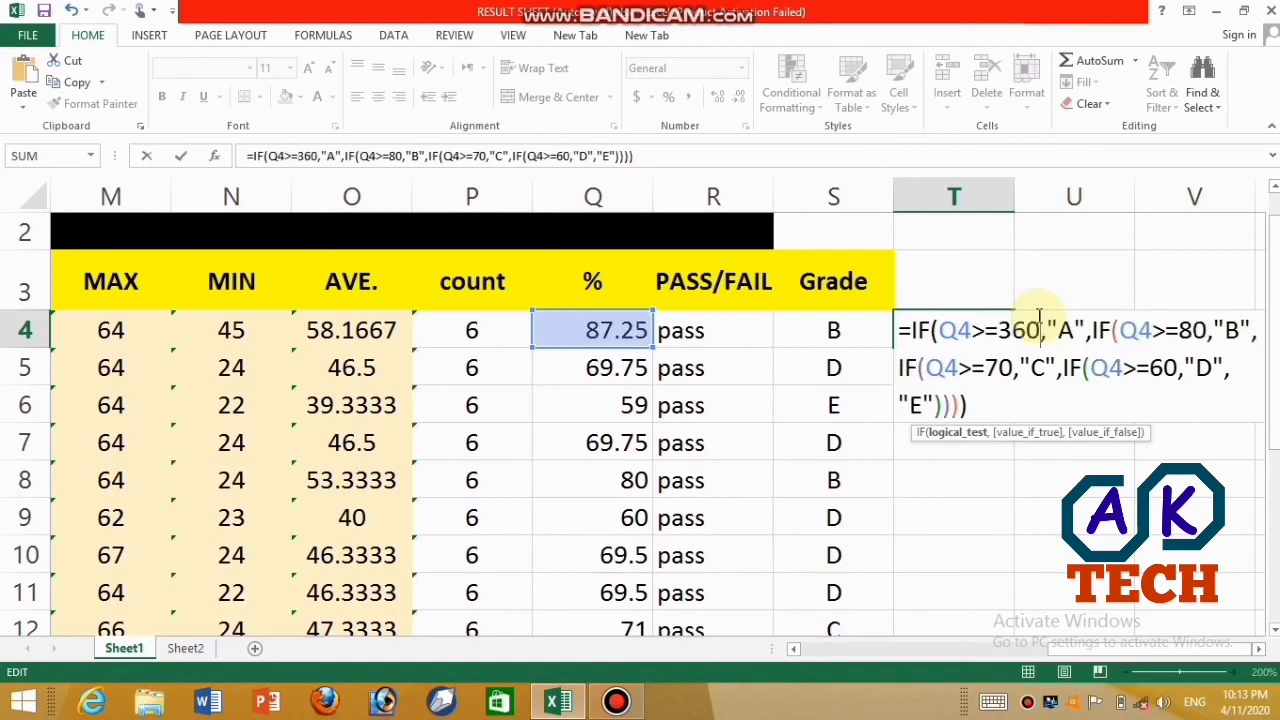
- Change the grade "B" threshold in the T4 formula to 350
{"action": "left_click_drag", "start_coordinate": [1118, 314], "coordinate": [1182, 298]}
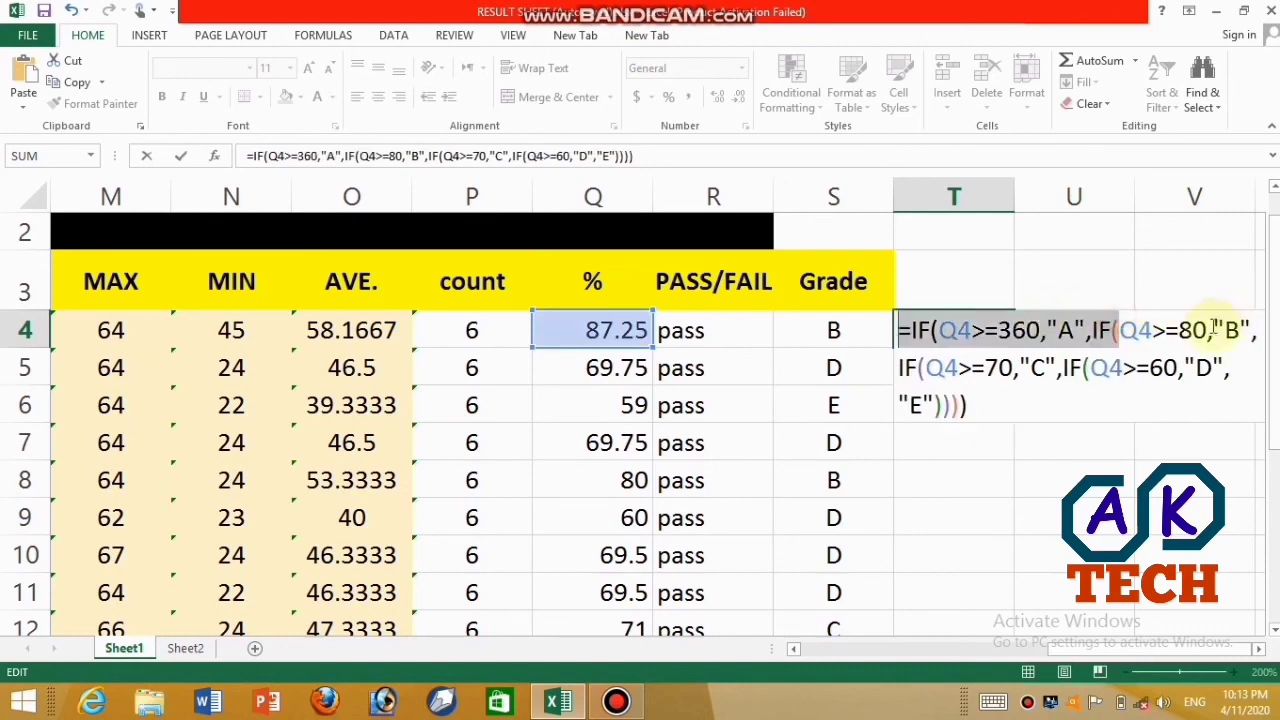
{"action": "left_click", "coordinate": [1208, 330]}
{"action": "key", "text": "BackSpace"}
{"action": "key", "text": "BackSpace"}
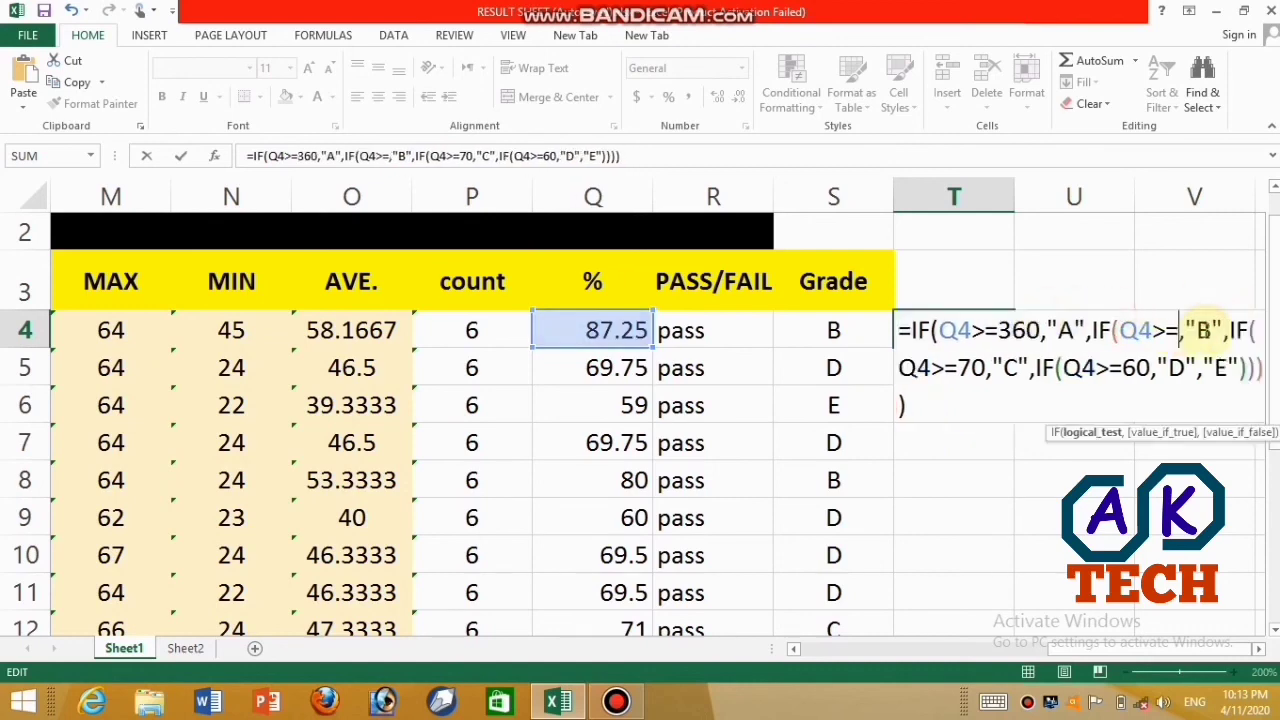
{"action": "type", "text": "350"}
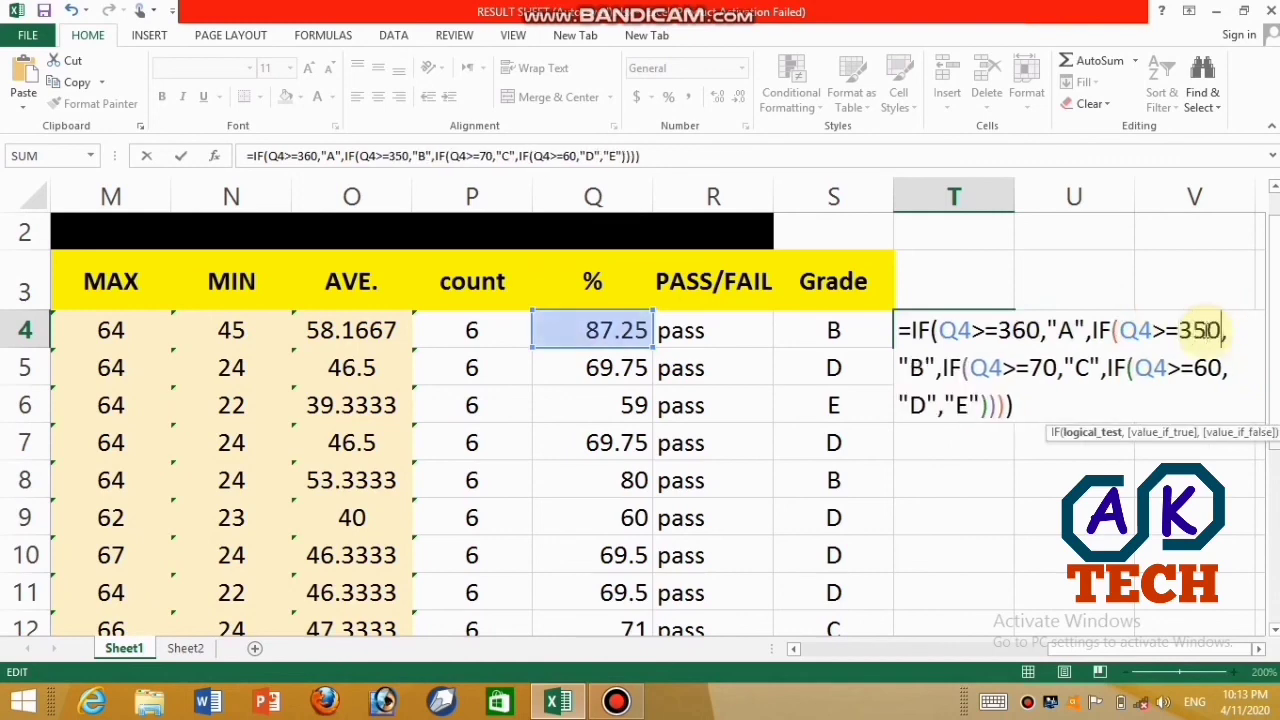
- Change the grade "C" threshold in the T4 formula to 340
{"action": "left_click", "coordinate": [1057, 368]}
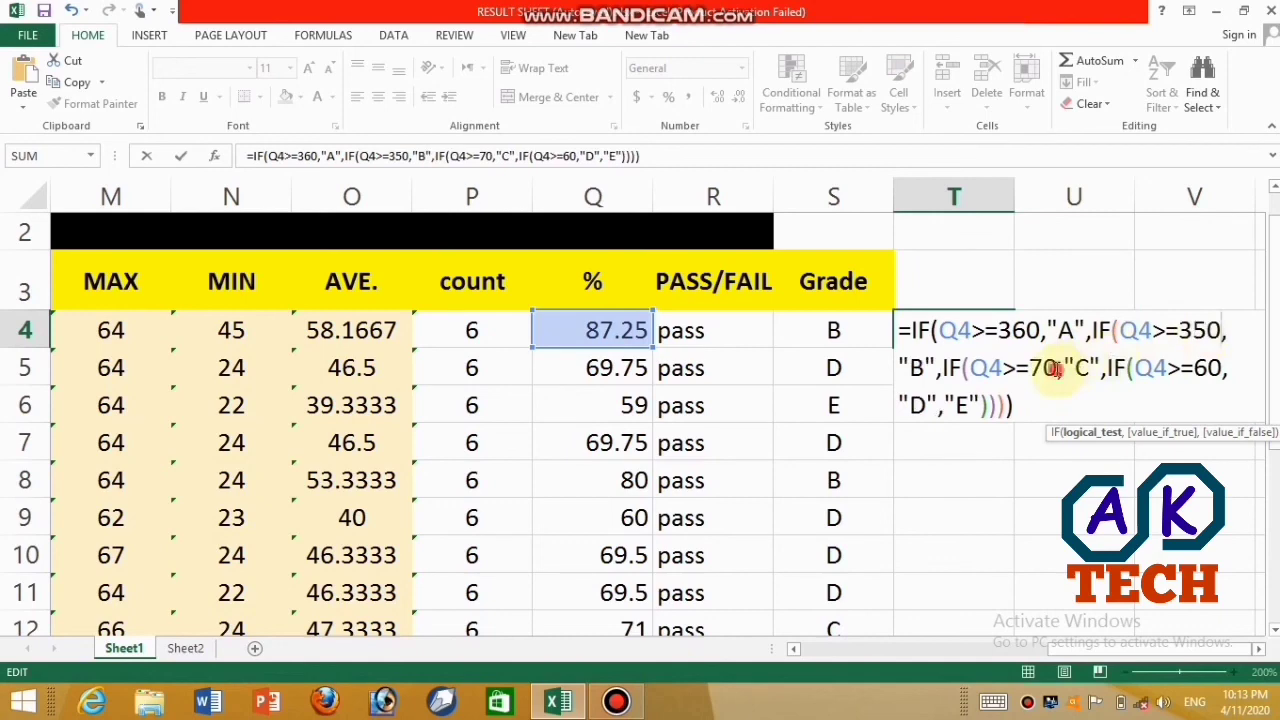
{"action": "key", "text": "BackSpace"}
{"action": "key", "text": "BackSpace"}
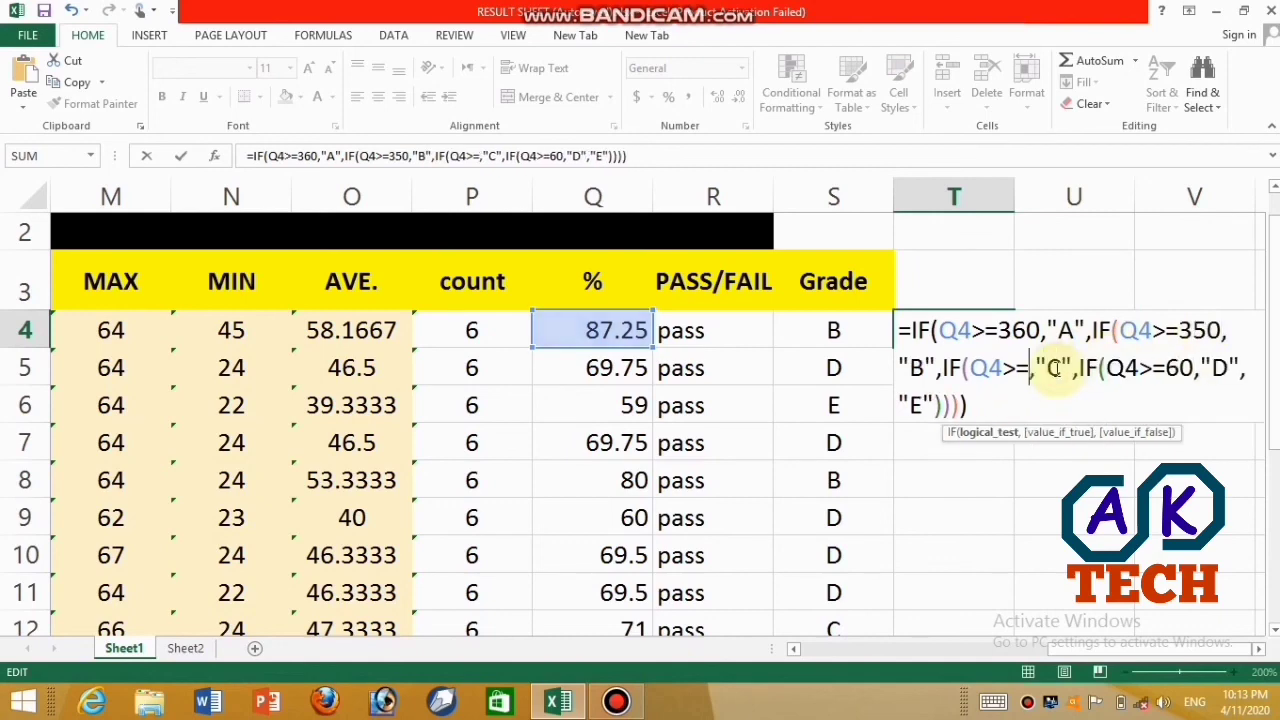
{"action": "type", "text": "340"}
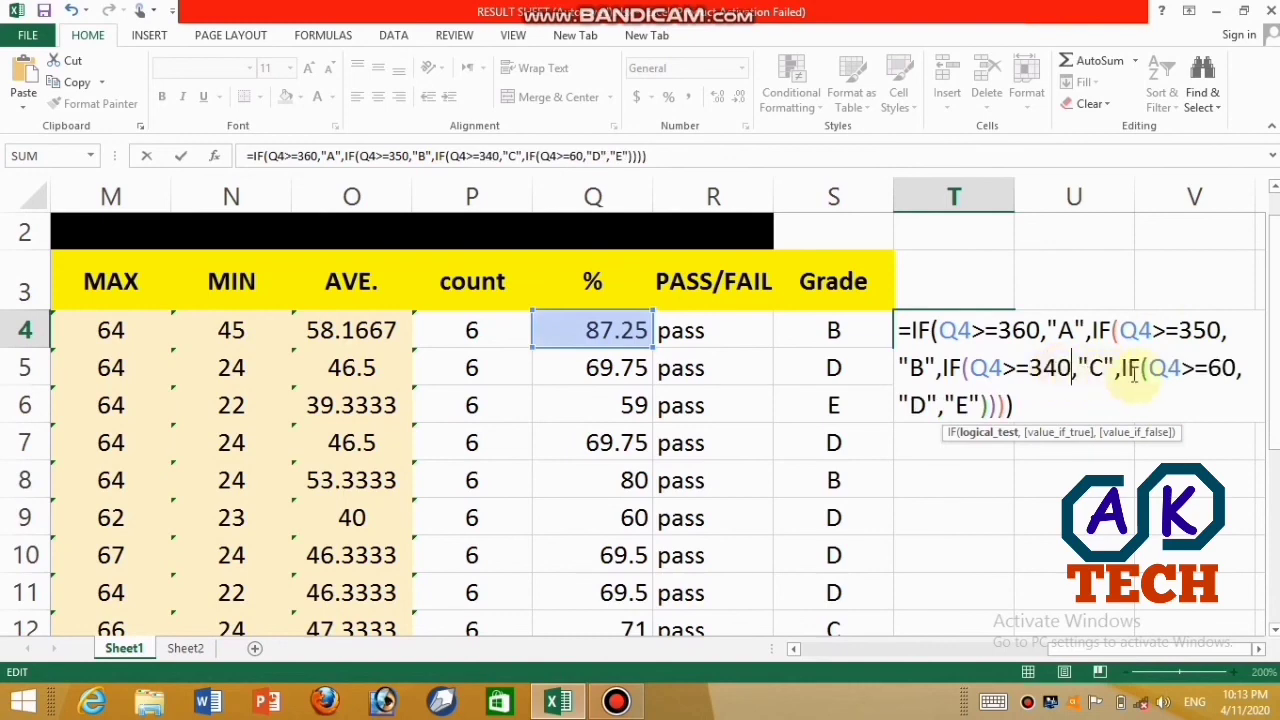
- Change the grade "D" threshold in the T4 formula to 300 and enter the formula
{"action": "left_click", "coordinate": [1238, 370]}
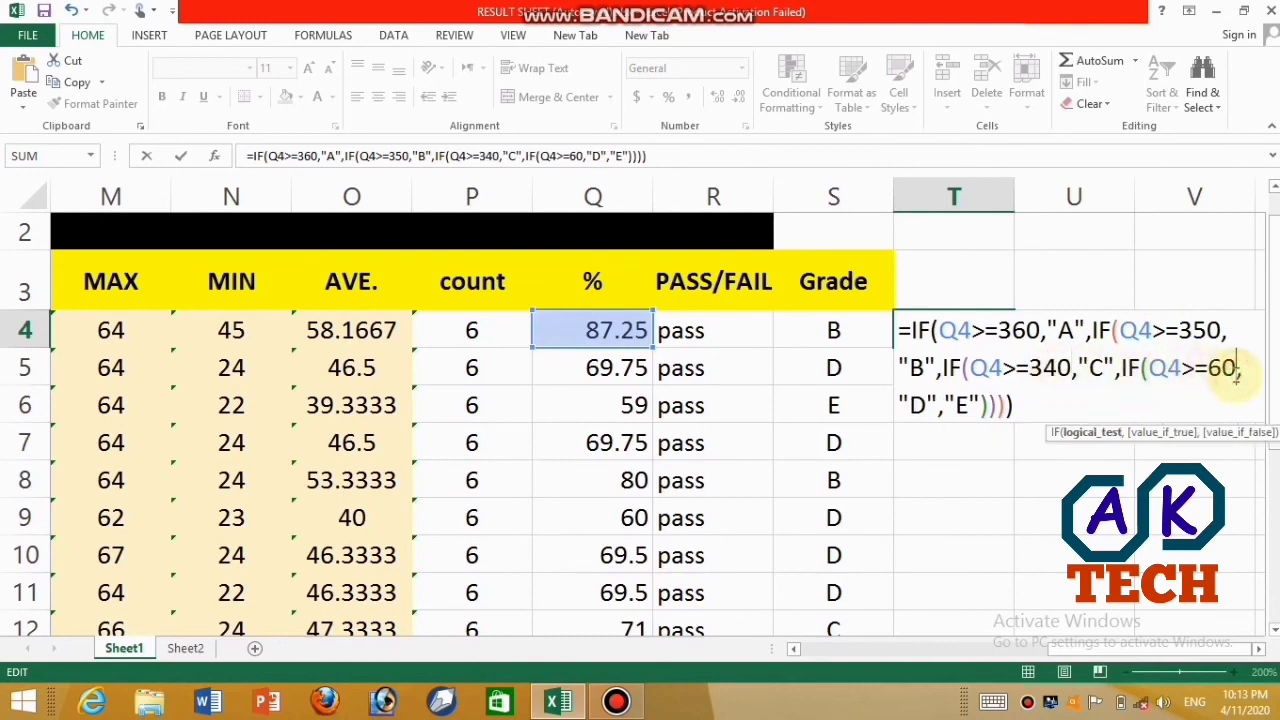
{"action": "key", "text": "BackSpace"}
{"action": "key", "text": "BackSpace"}
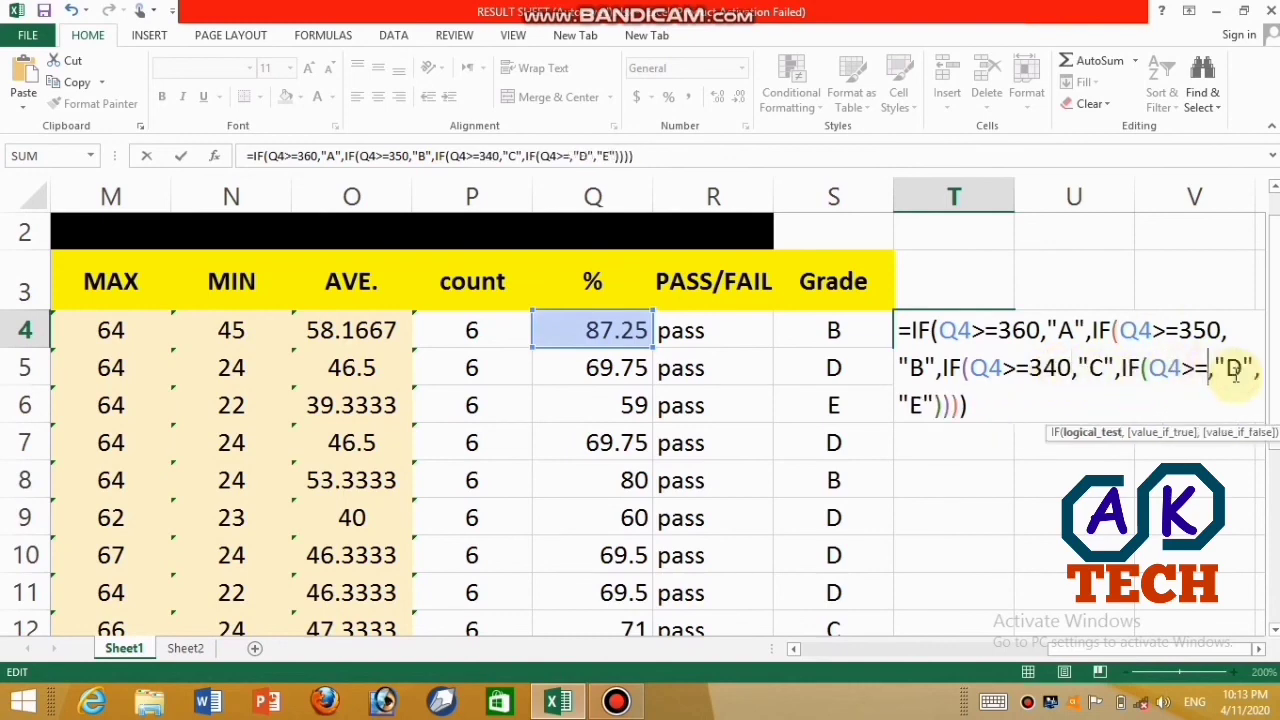
{"action": "type", "text": "30"}
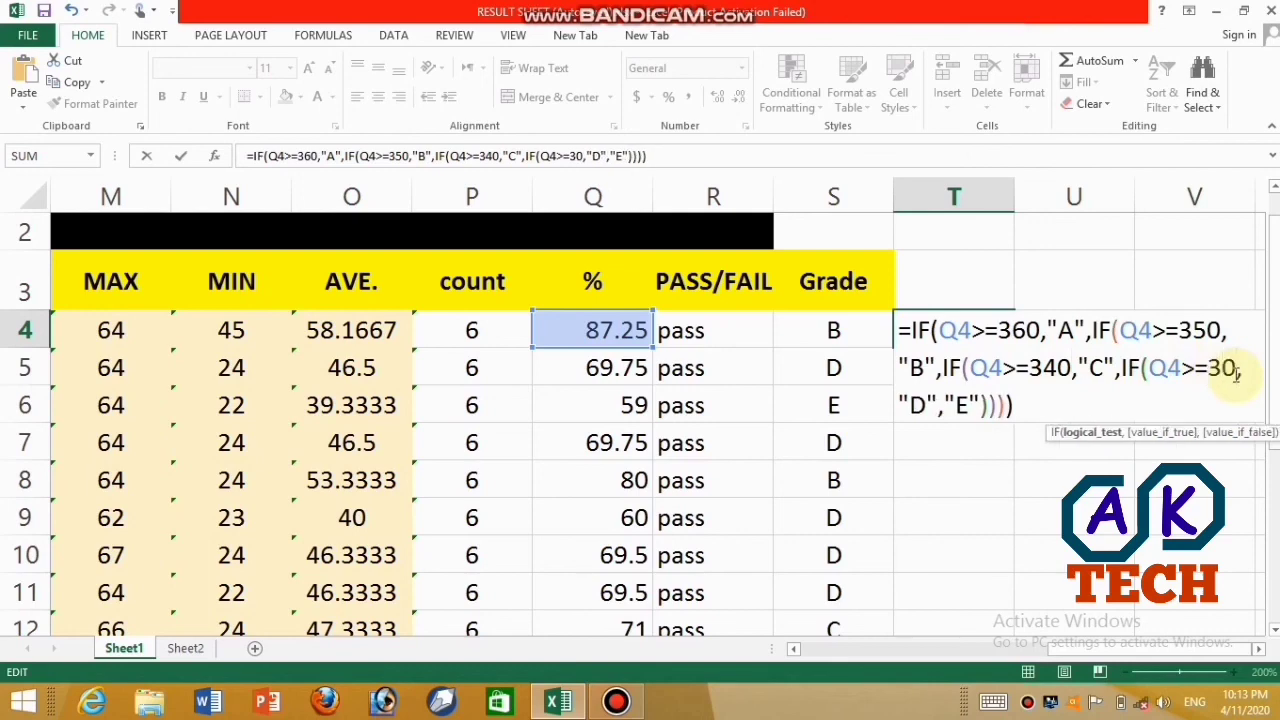
{"action": "type", "text": "0"}
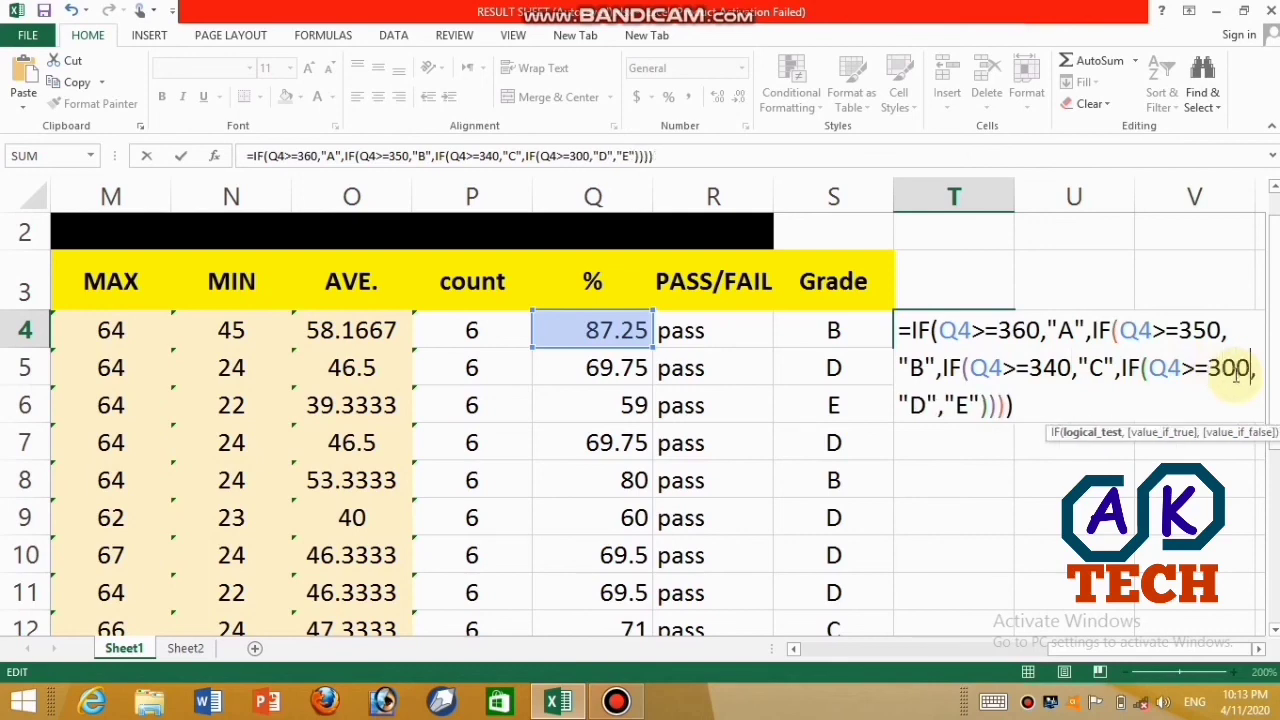
{"action": "left_click", "coordinate": [1050, 400]}
{"action": "key", "text": "Return"}
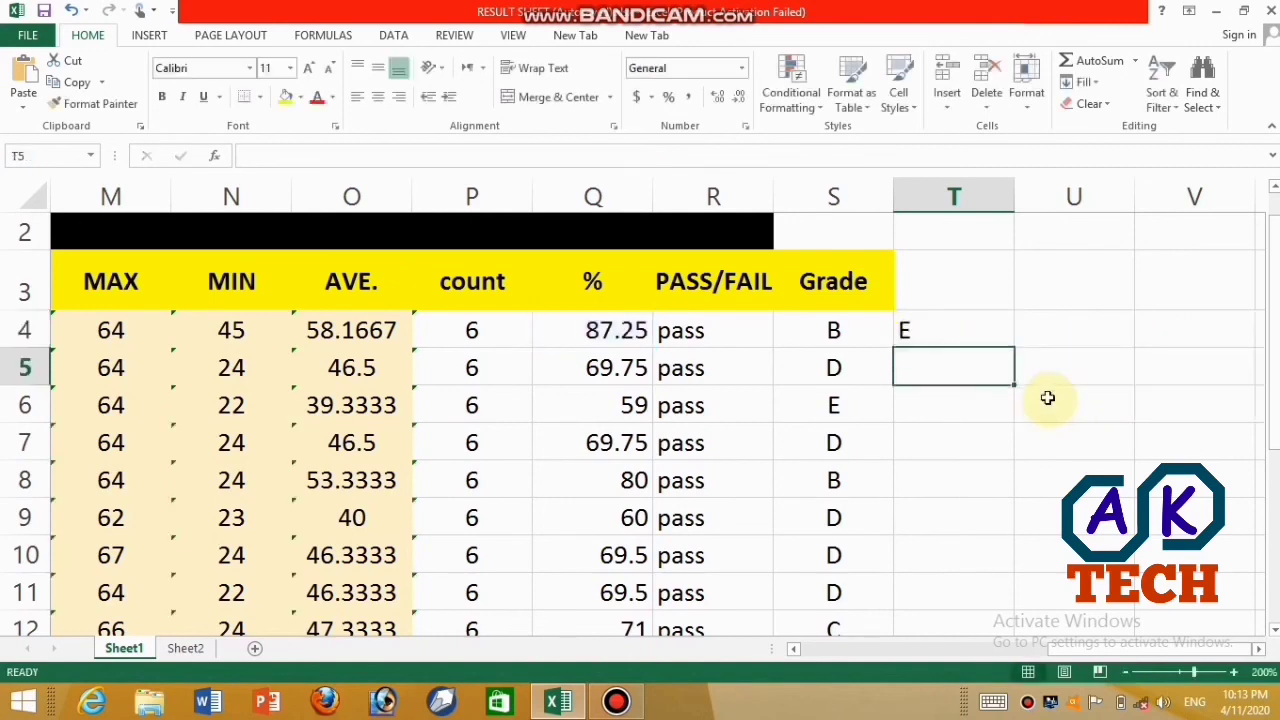
- Reopen the formula in T4 to review its grade thresholds, and enter it again without edits
{"action": "double_click", "coordinate": [973, 322]}
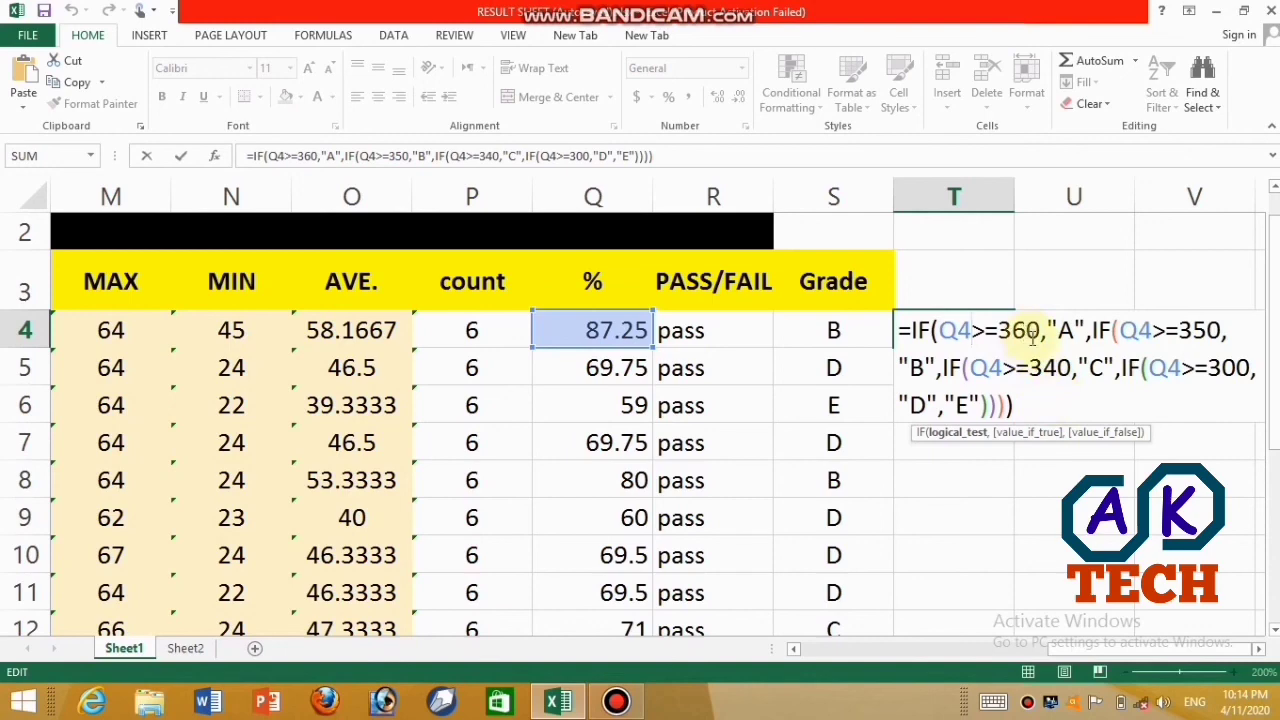
{"action": "left_click", "coordinate": [1043, 405]}
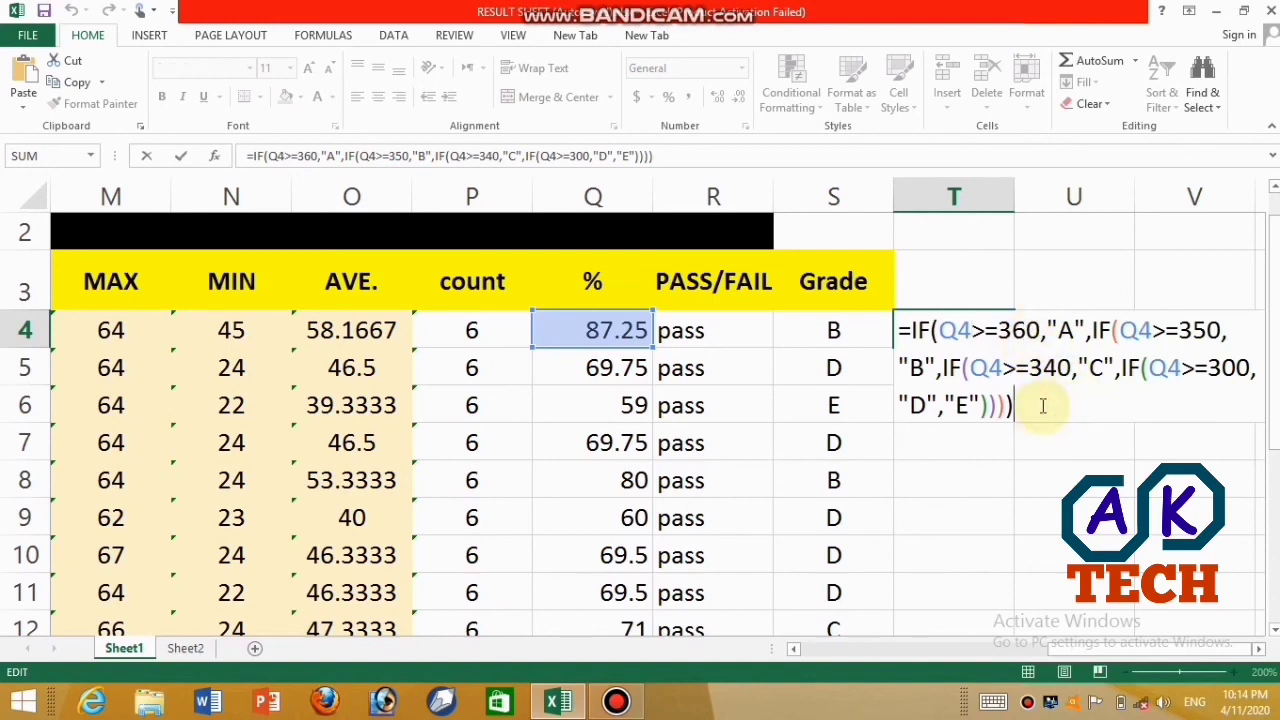
{"action": "key", "text": "Return"}
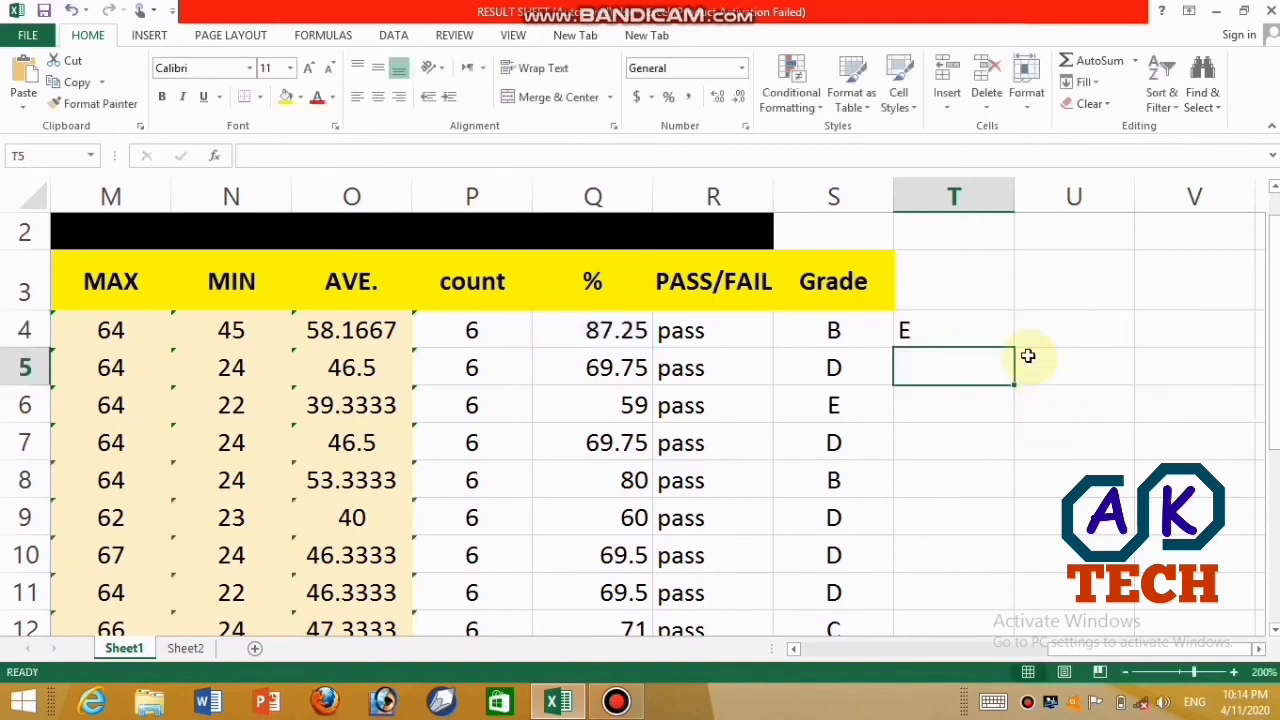
- Try filling the T4 formula down to T8, and undo the fill
{"action": "left_click_drag", "start_coordinate": [991, 331], "coordinate": [991, 514]}
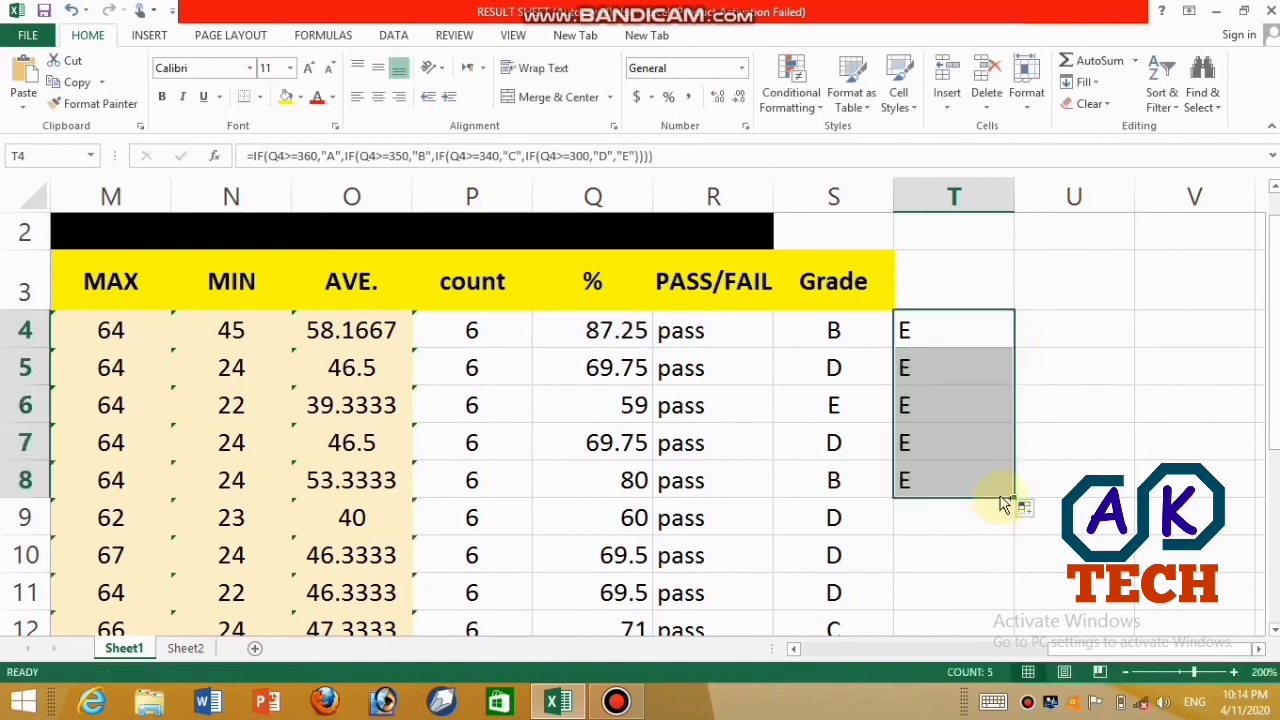
{"action": "key", "text": "ctrl+z"}
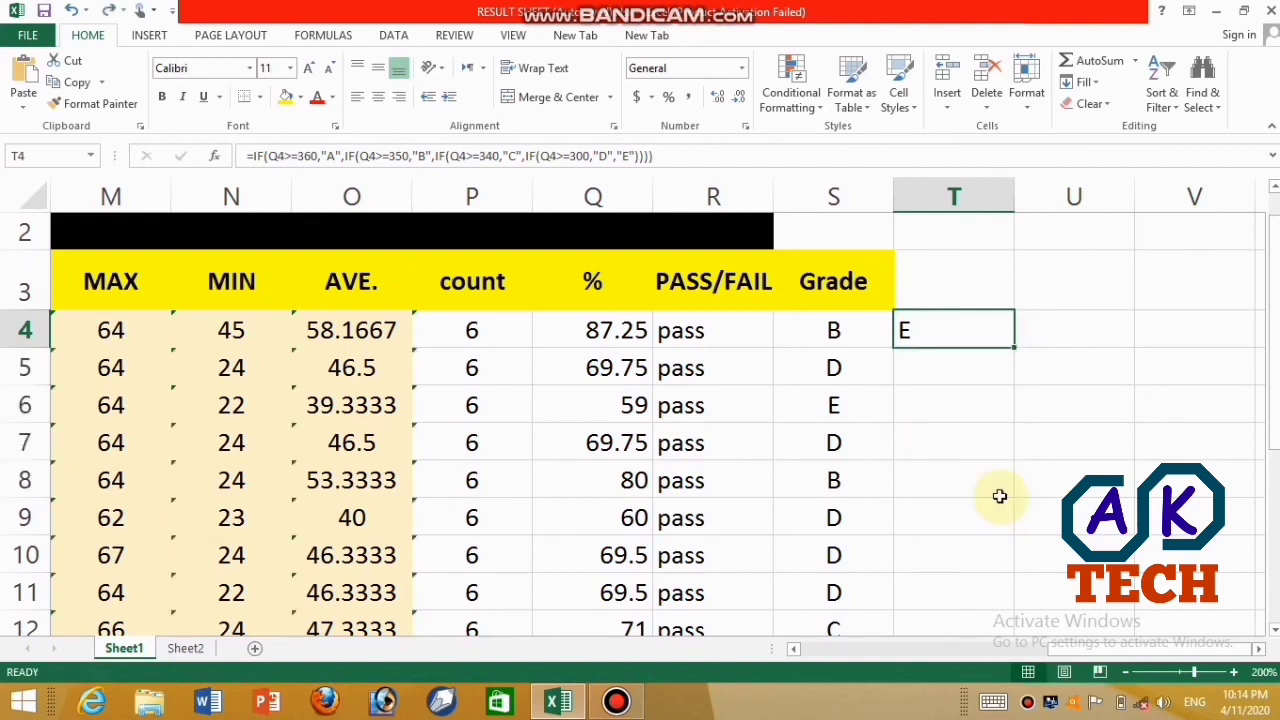
{"action": "left_click", "coordinate": [1010, 398]}
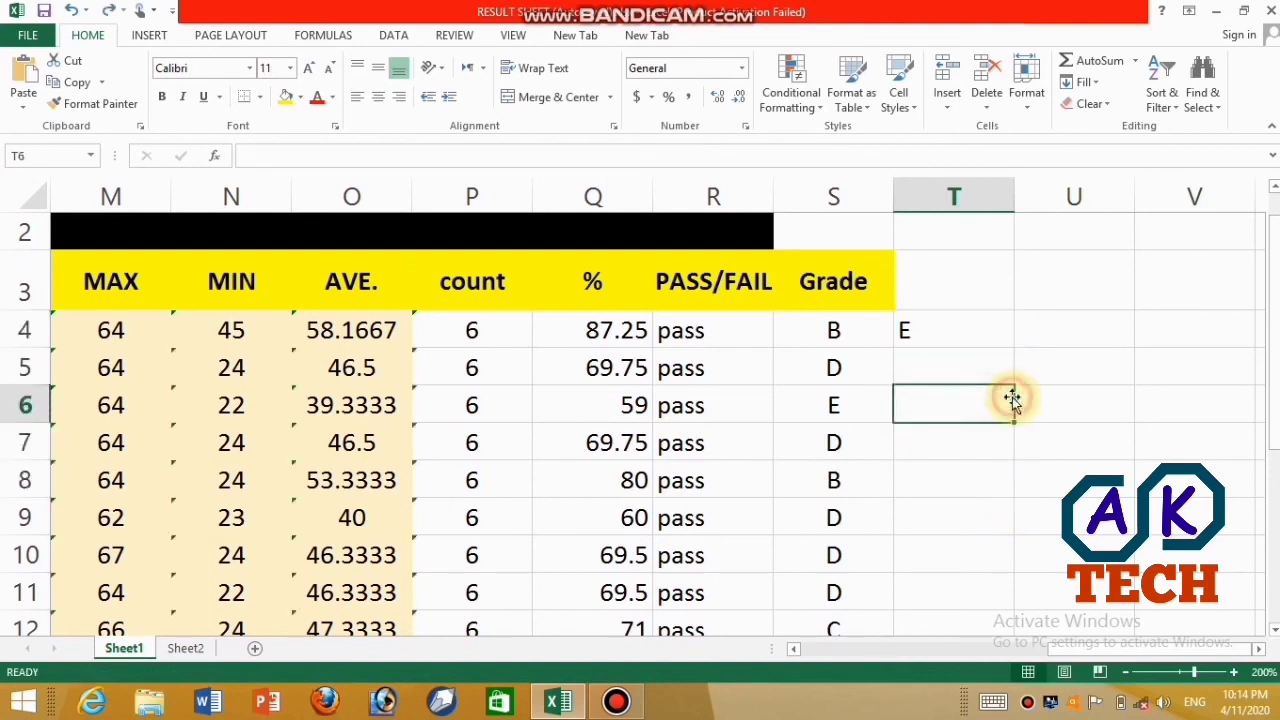
- Clear the trial nested IF formula from T4
{"action": "left_click", "coordinate": [963, 314]}
{"action": "key", "text": "Delete"}
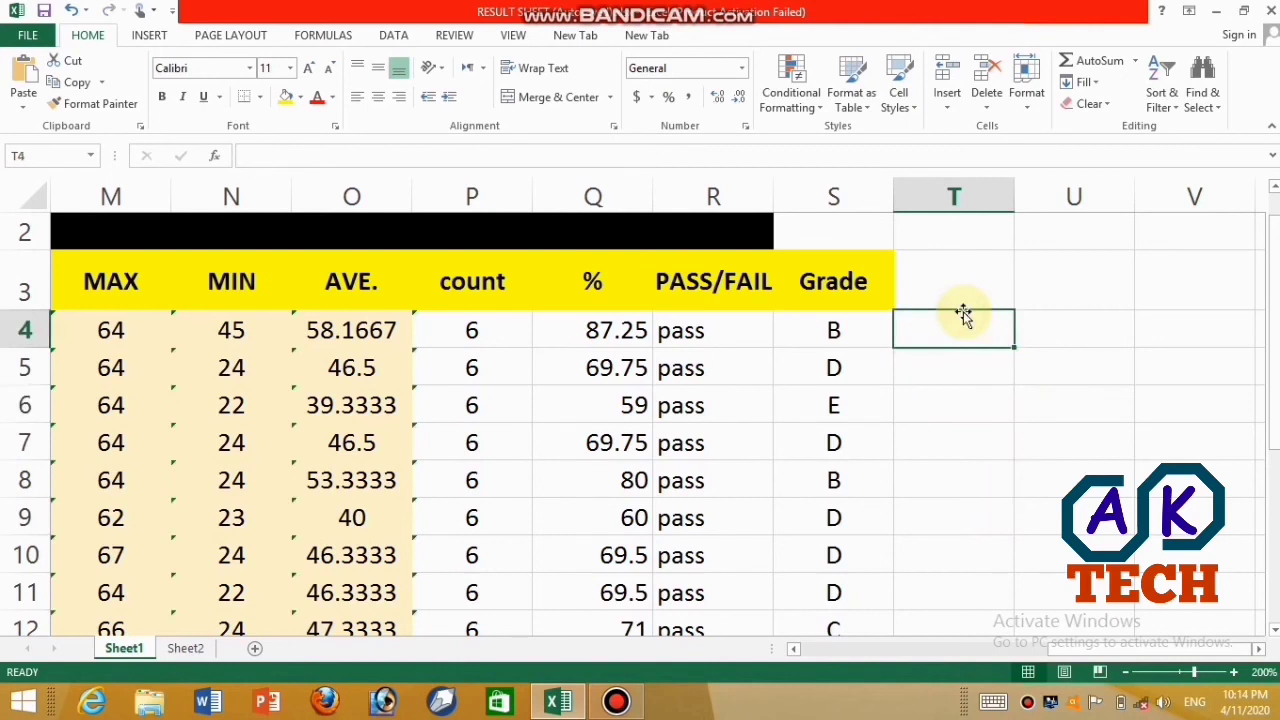
{"action": "left_click", "coordinate": [1000, 409]}
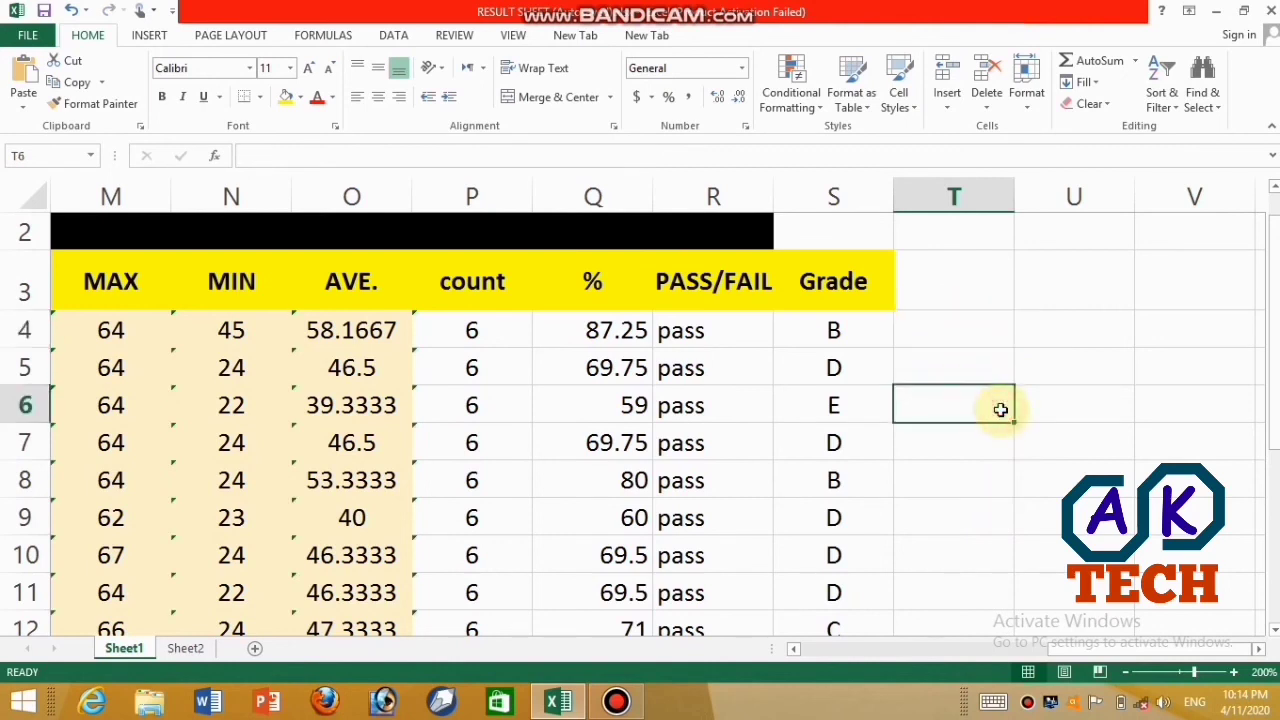